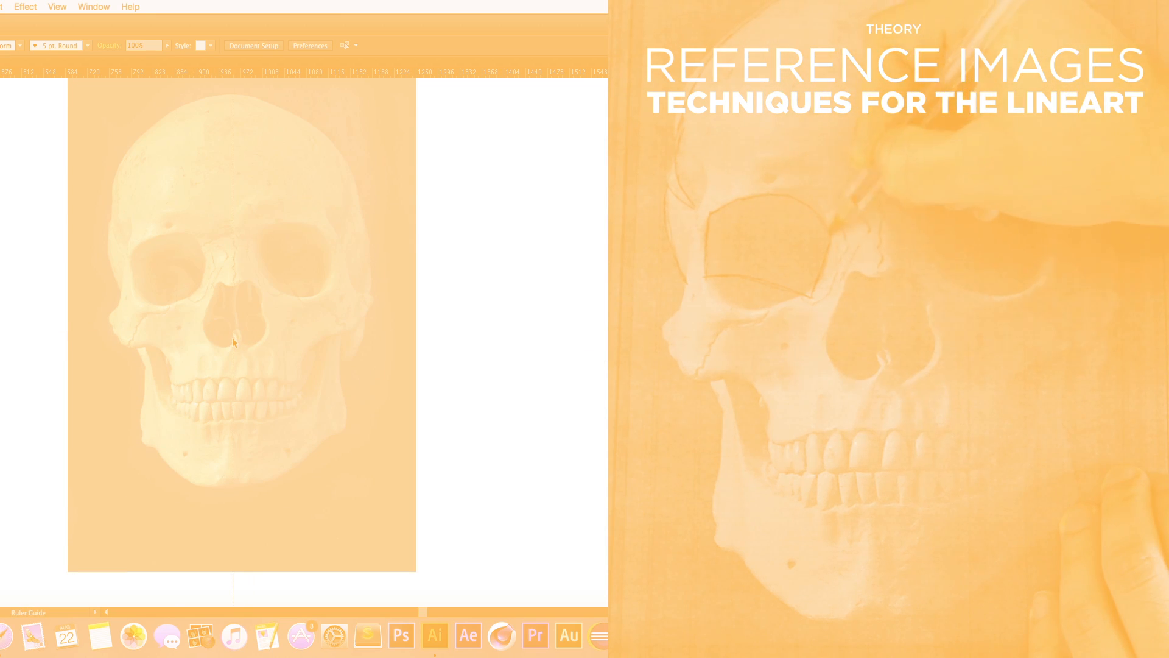
# Step: Trace the outer left edge of the skull's cranium with the Pen tool
pyautogui.moveTo(233, 342); pyautogui.dragTo(232, 342)
pyautogui.scroll(2, 244, 322)
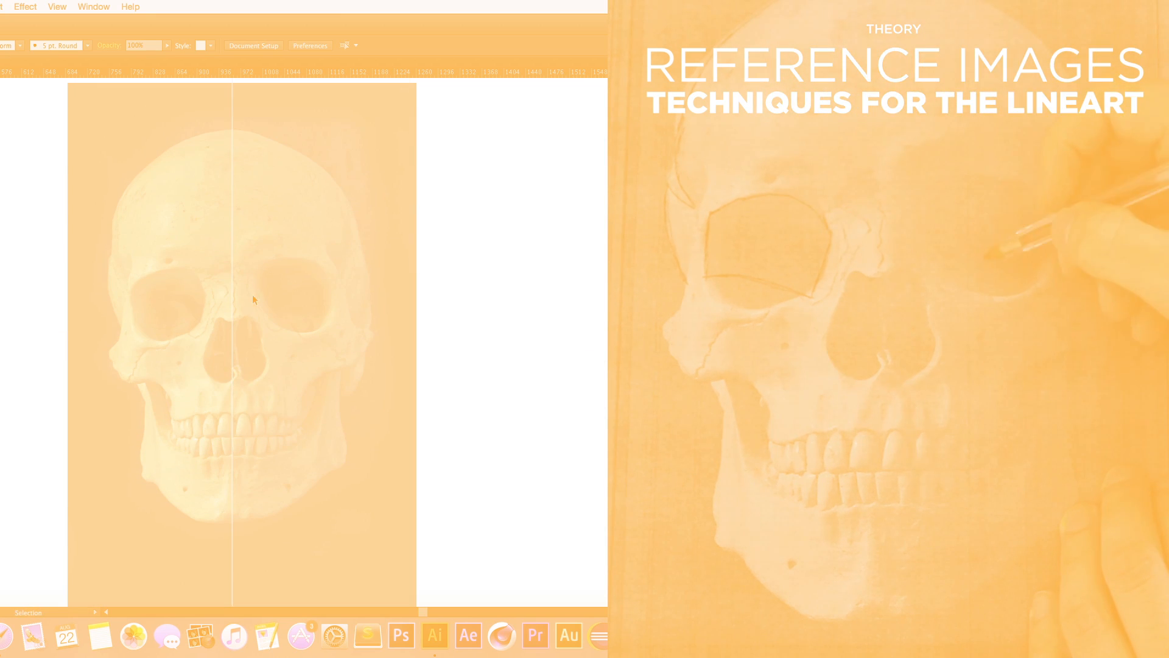
pyautogui.press('p')
pyautogui.click(232, 129)
pyautogui.moveTo(113, 226); pyautogui.dragTo(104, 298)
pyautogui.click(129, 332)
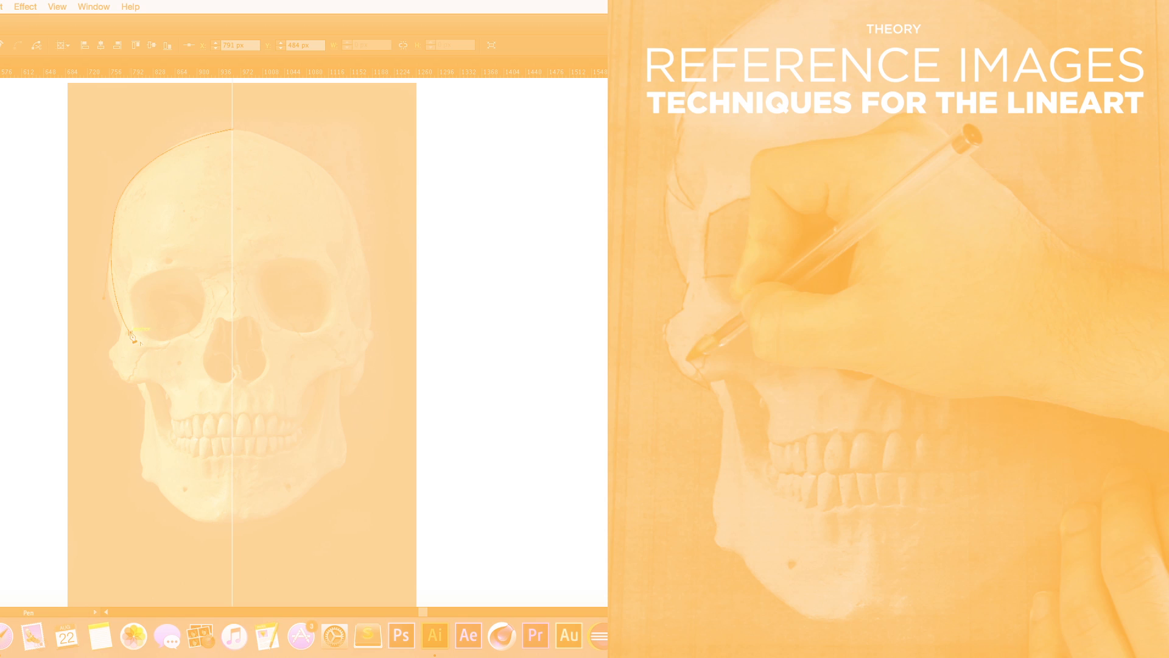
pyautogui.click(111, 311)
pyautogui.keyDown('super'); pyautogui.click(145, 279); pyautogui.keyUp('super')
pyautogui.scroll(-2, 171, 259)
# Step: Trace a closed outline around the skull's left eye socket with the Pen tool
pyautogui.press('o')
pyautogui.press('p')
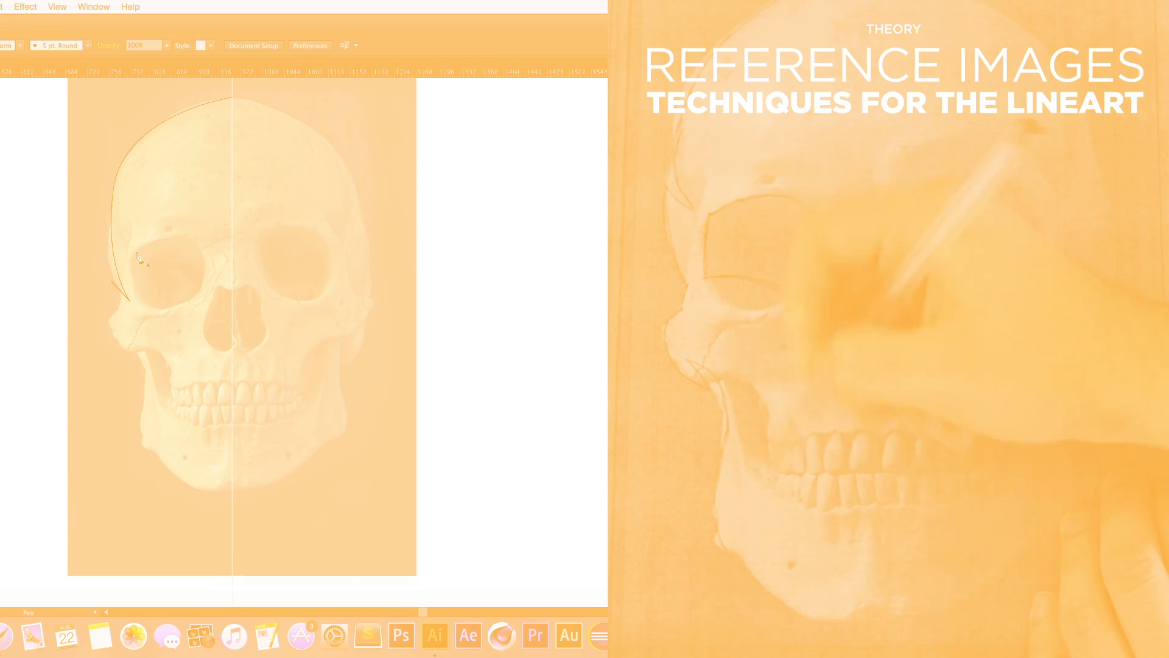
pyautogui.click(134, 257)
pyautogui.moveTo(149, 307); pyautogui.dragTo(174, 315)
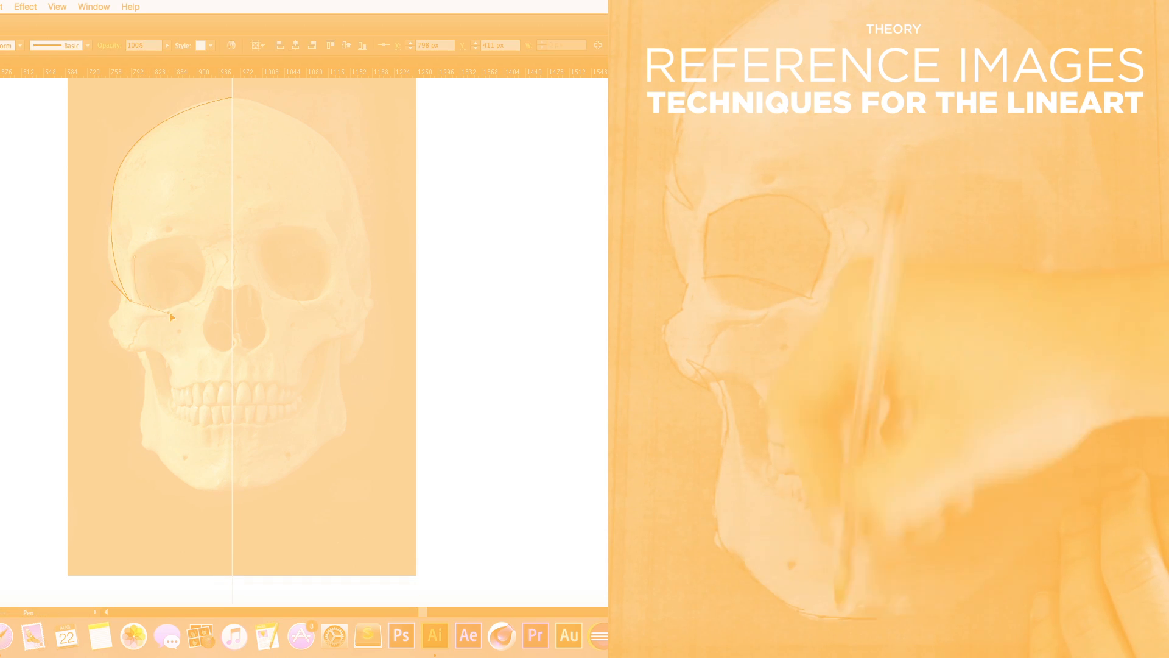
pyautogui.click(204, 287)
pyautogui.click(134, 257)
pyautogui.moveTo(169, 273); pyautogui.dragTo(199, 275)
pyautogui.keyDown('super'); pyautogui.click(112, 253); pyautogui.keyUp('super')
pyautogui.scroll(-1, 197, 284)
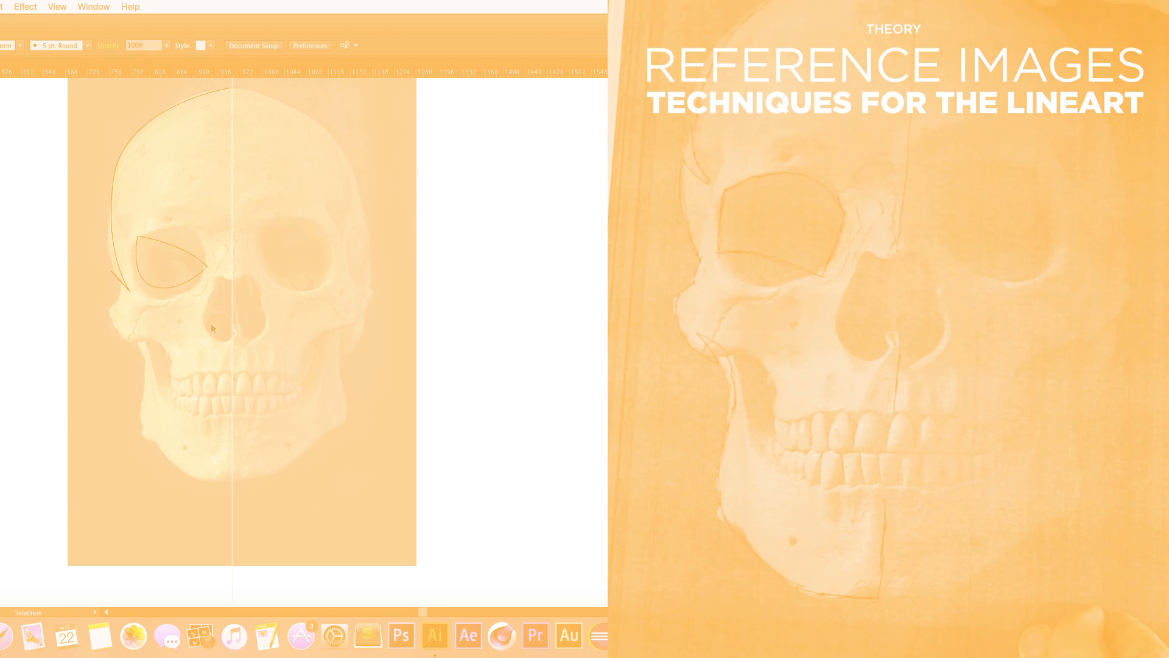
pyautogui.scroll(2, 234, 296)
# Step: Trace the left half of the nasal cavity as a closed shape
pyautogui.click(281, 306)
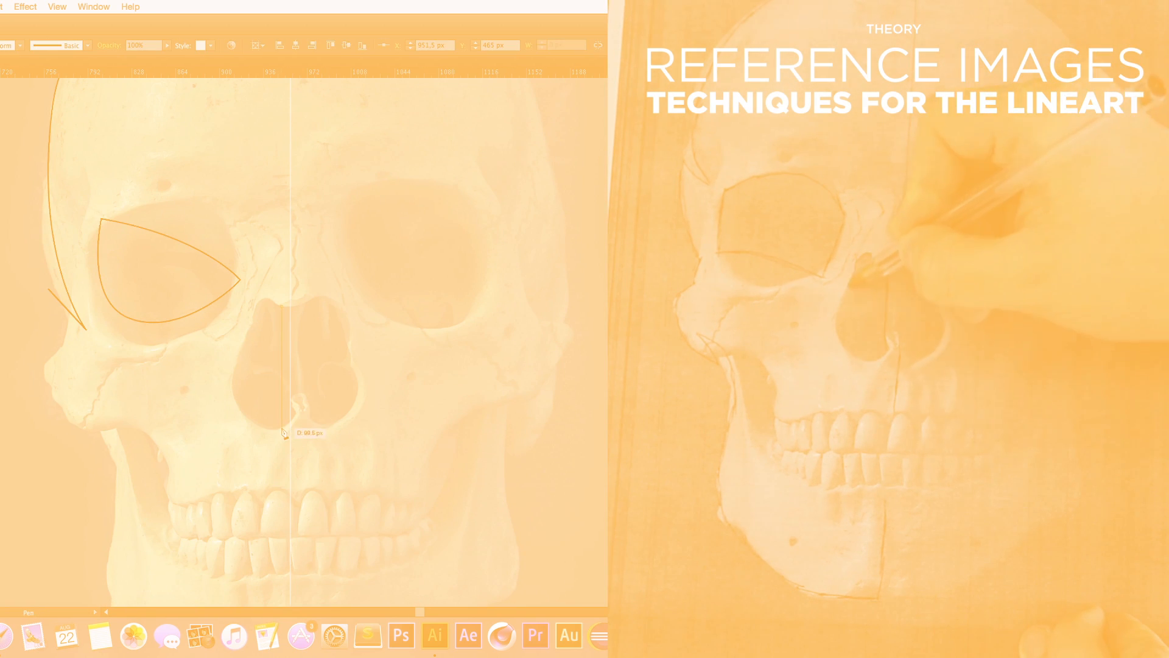
pyautogui.click(281, 428)
pyautogui.moveTo(235, 359); pyautogui.dragTo(323, 327)
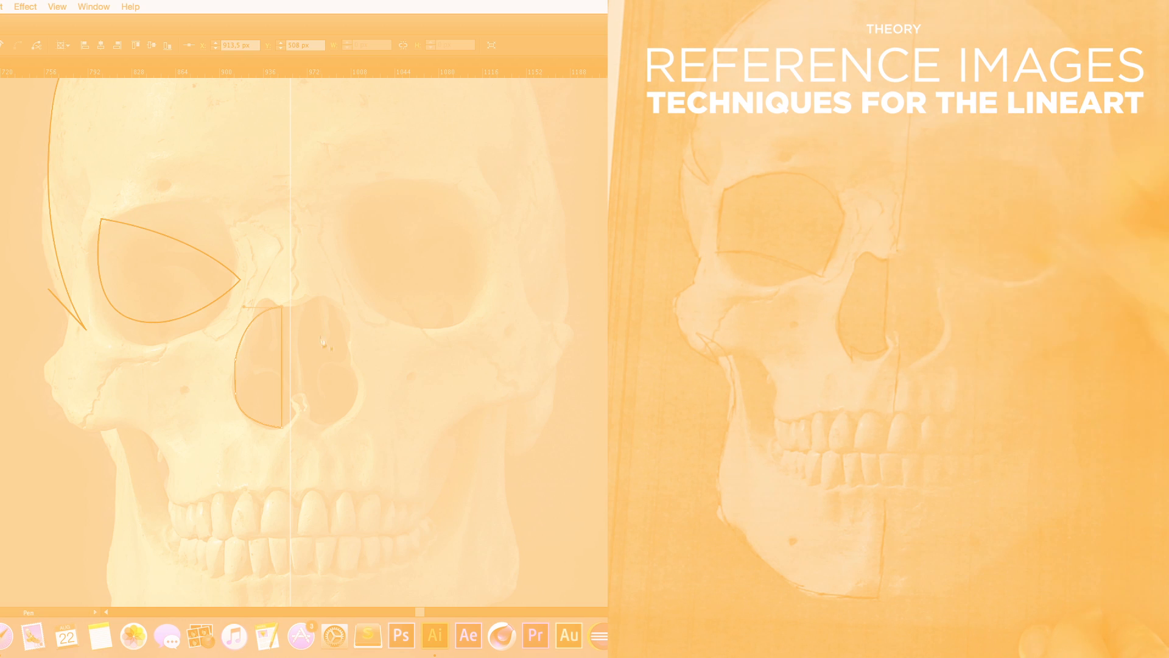
# Step: Select the nasal cavity shape and delete it
pyautogui.press('v')
pyautogui.click(323, 359)
pyautogui.click(282, 366)
pyautogui.press('Delete')
# Step: Trace the curve of the left cheekbone below the eye socket with the Pen tool
pyautogui.scroll(-5, 229, 395)
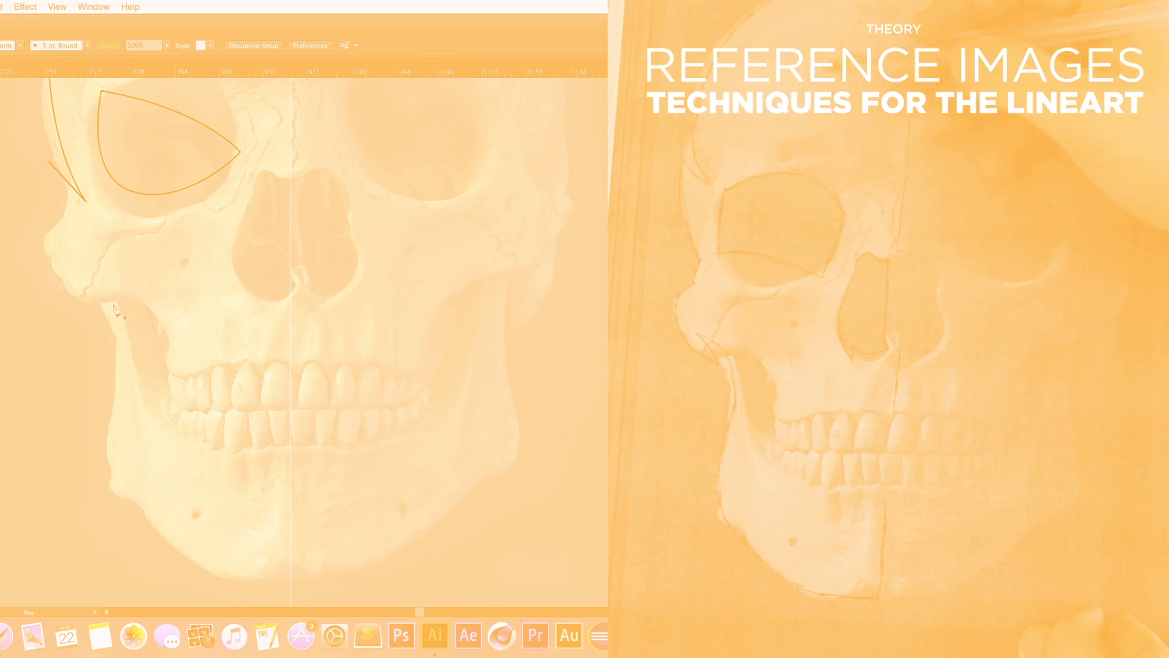
pyautogui.press('p')
pyautogui.click(63, 216)
pyautogui.moveTo(51, 270); pyautogui.dragTo(107, 347)
pyautogui.click(51, 270)
pyautogui.click(98, 310)
pyautogui.scroll(-5, 140, 335)
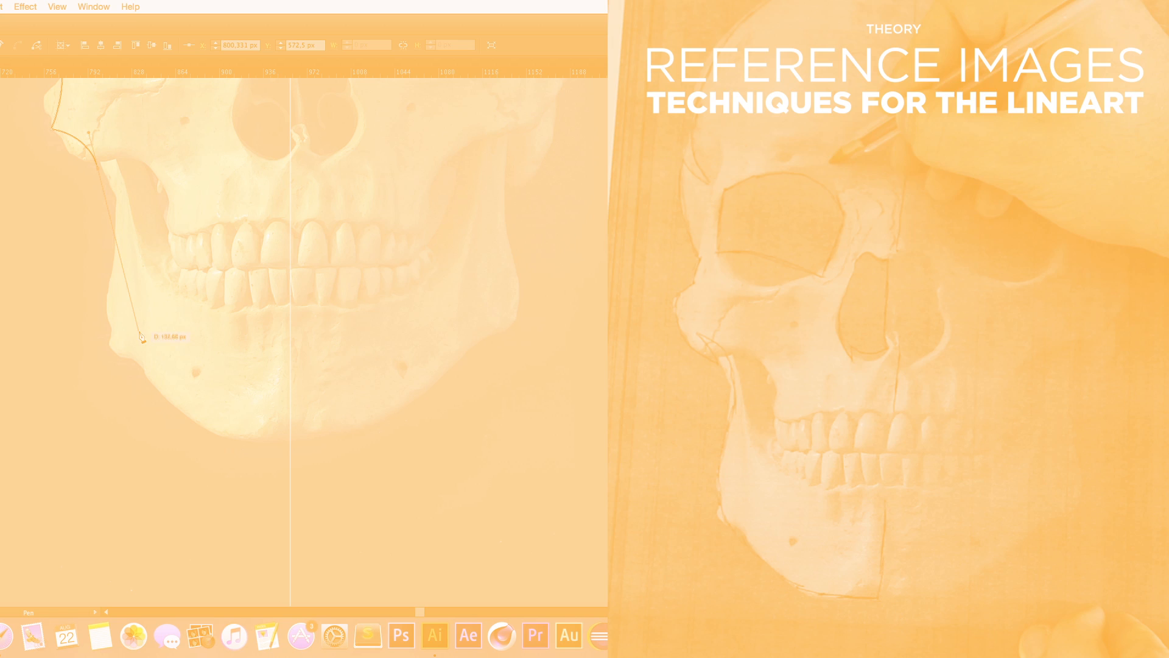
# Step: Trace the left jawline from the cheek down to the chin at the centre guide
pyautogui.keyDown('super'); pyautogui.click(140, 299); pyautogui.keyUp('super')
pyautogui.click(114, 201)
pyautogui.moveTo(143, 361); pyautogui.dragTo(134, 423)
pyautogui.click(143, 362)
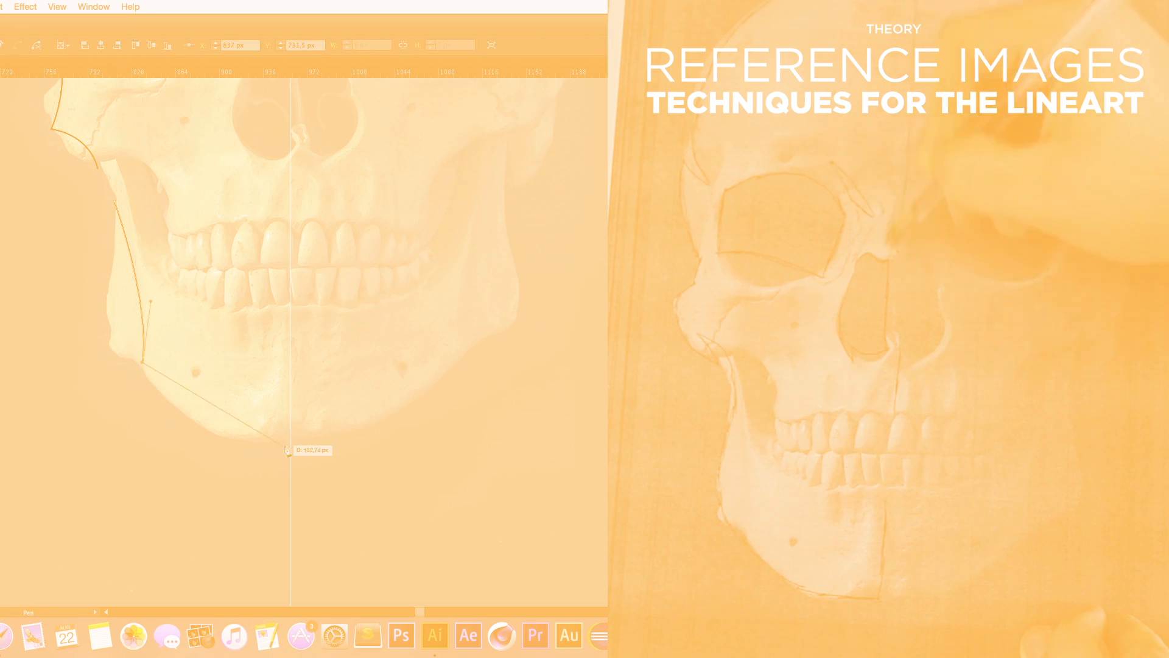
pyautogui.moveTo(290, 444); pyautogui.dragTo(414, 451)
pyautogui.click(290, 443)
pyautogui.keyDown('alt'); pyautogui.keyDown('super'); pyautogui.click(360, 314); pyautogui.keyUp('super'); pyautogui.keyUp('alt')
pyautogui.moveTo(360, 315); pyautogui.dragTo(325, 408)
pyautogui.keyDown('super'); pyautogui.click(323, 411); pyautogui.keyUp('super')
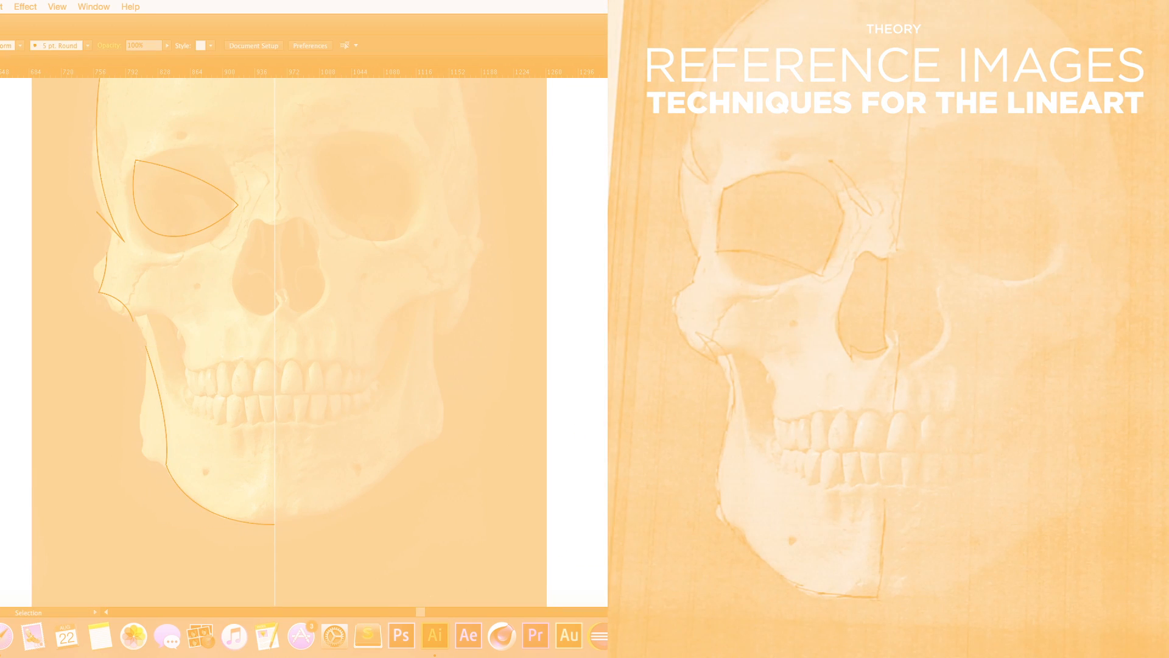
pyautogui.keyDown('super'); pyautogui.click(280, 449); pyautogui.keyUp('super')
pyautogui.moveTo(352, 340); pyautogui.dragTo(291, 363)
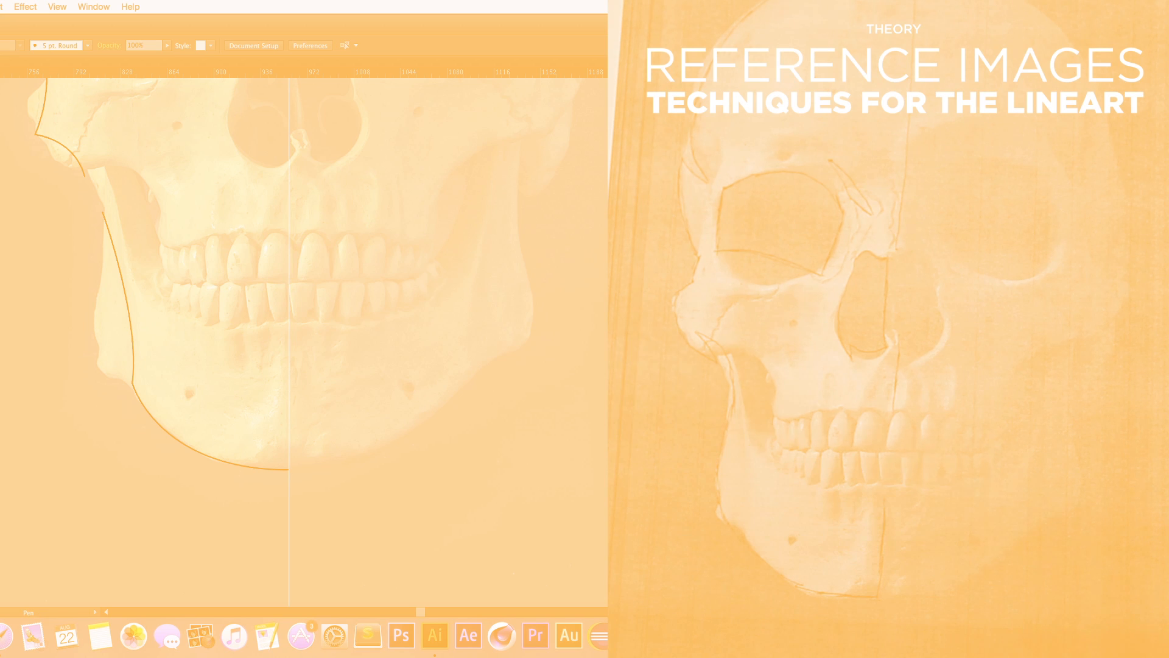
pyautogui.click(90, 211)
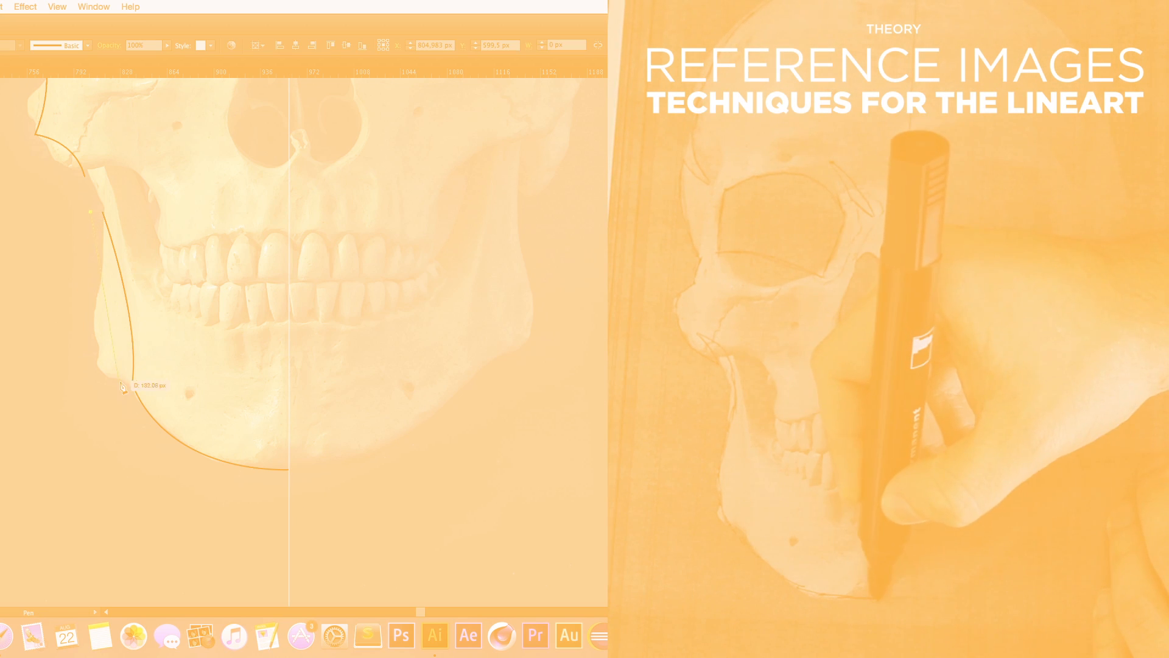
# Step: Draw the inner jaw edge back to the cheek to close a thick jaw shape, swapping its fill and stroke
pyautogui.moveTo(120, 383); pyautogui.dragTo(120, 465)
pyautogui.click(120, 383)
pyautogui.moveTo(288, 483); pyautogui.dragTo(452, 483)
pyautogui.click(288, 483)
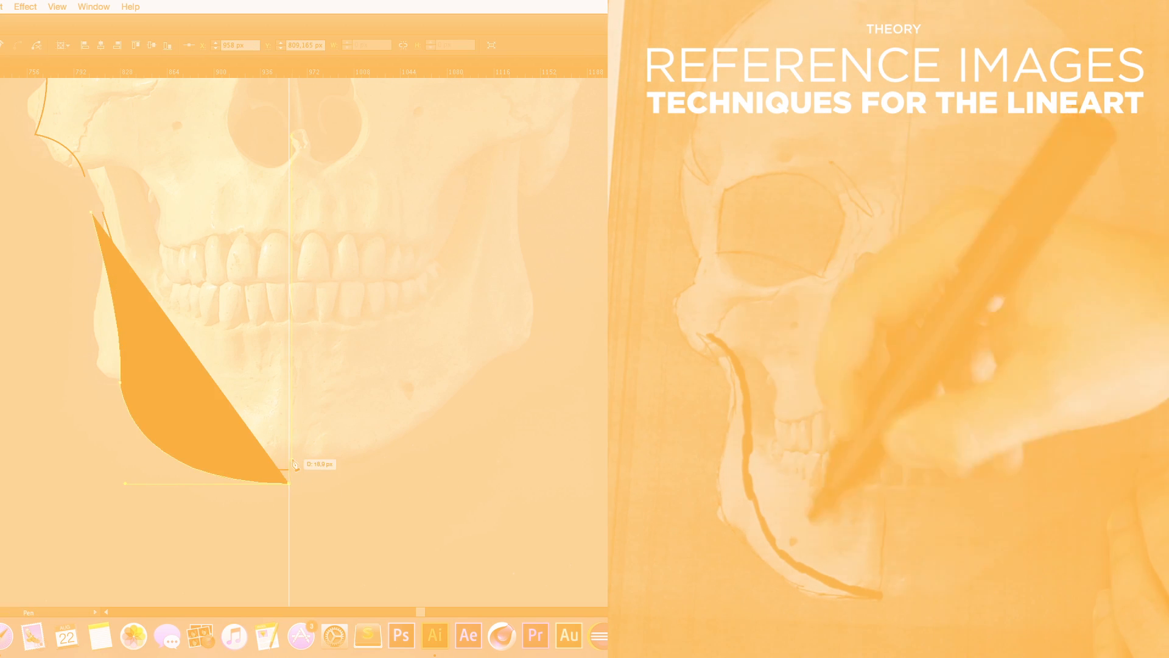
pyautogui.hotkey('shift', 'x')
pyautogui.click(289, 451)
pyautogui.moveTo(149, 378); pyautogui.dragTo(99, 287)
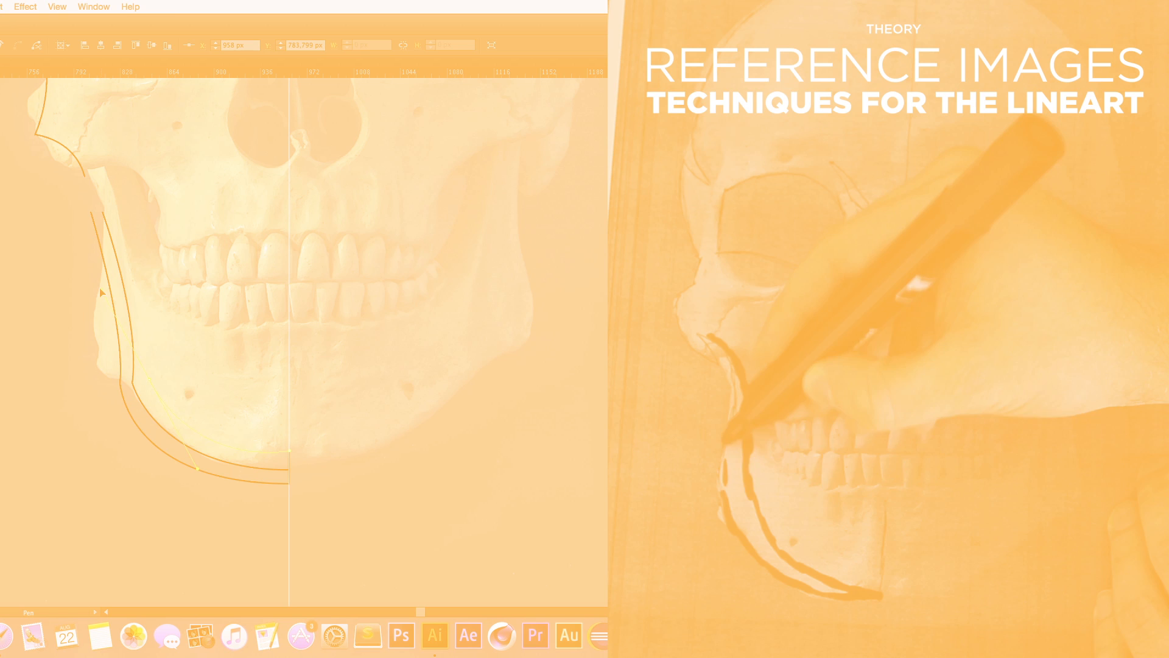
pyautogui.click(150, 379)
pyautogui.moveTo(91, 211); pyautogui.dragTo(31, 164)
pyautogui.press('v')
pyautogui.hotkey('shift', 'x')
# Step: Begin another Pen path along the left cheek edge beside the eye socket
pyautogui.click(187, 261)
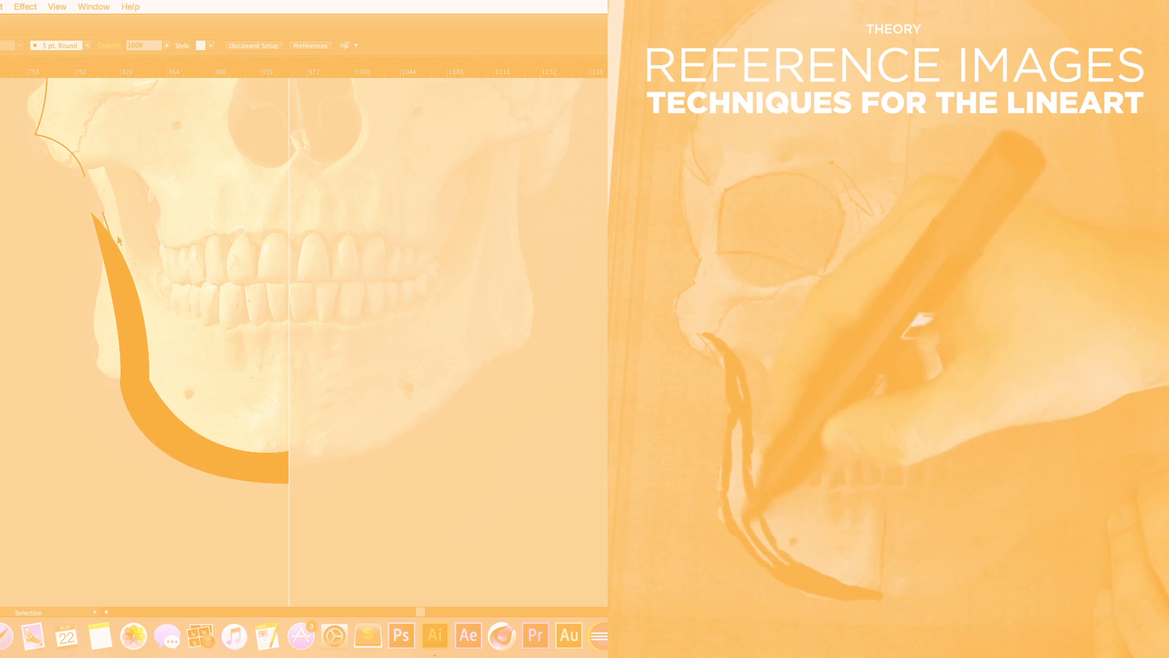
pyautogui.moveTo(183, 238); pyautogui.dragTo(189, 337)
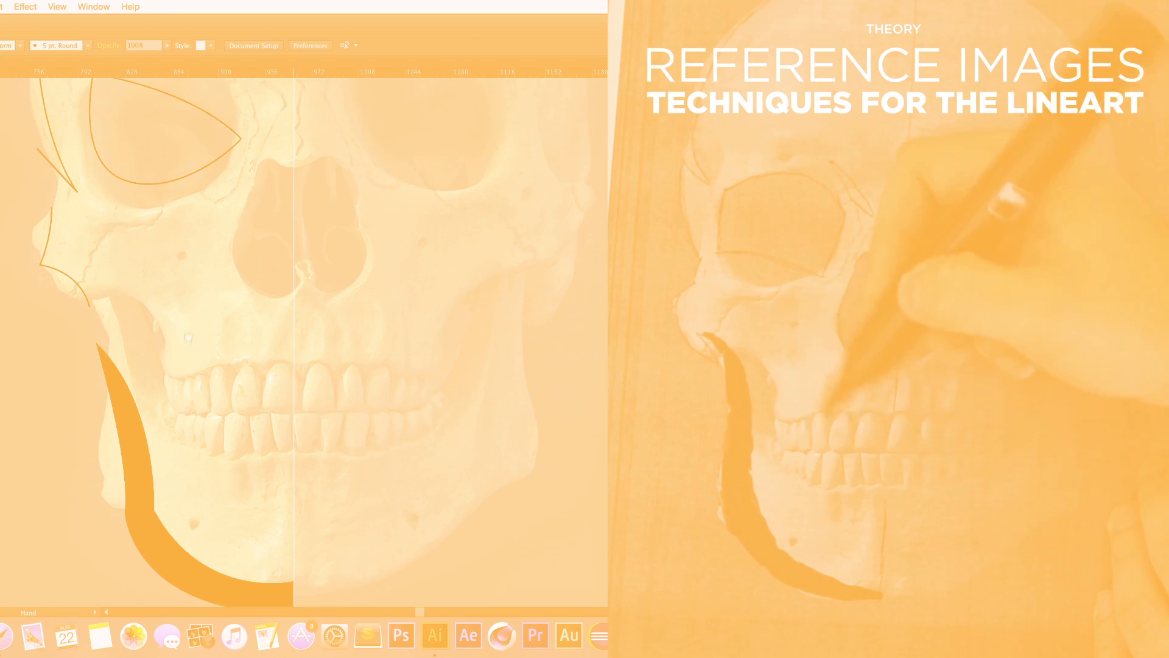
pyautogui.press('super+r')
pyautogui.moveTo(183, 285); pyautogui.dragTo(210, 386)
pyautogui.press('p')
pyautogui.click(76, 285)
pyautogui.moveTo(65, 332); pyautogui.dragTo(58, 381)
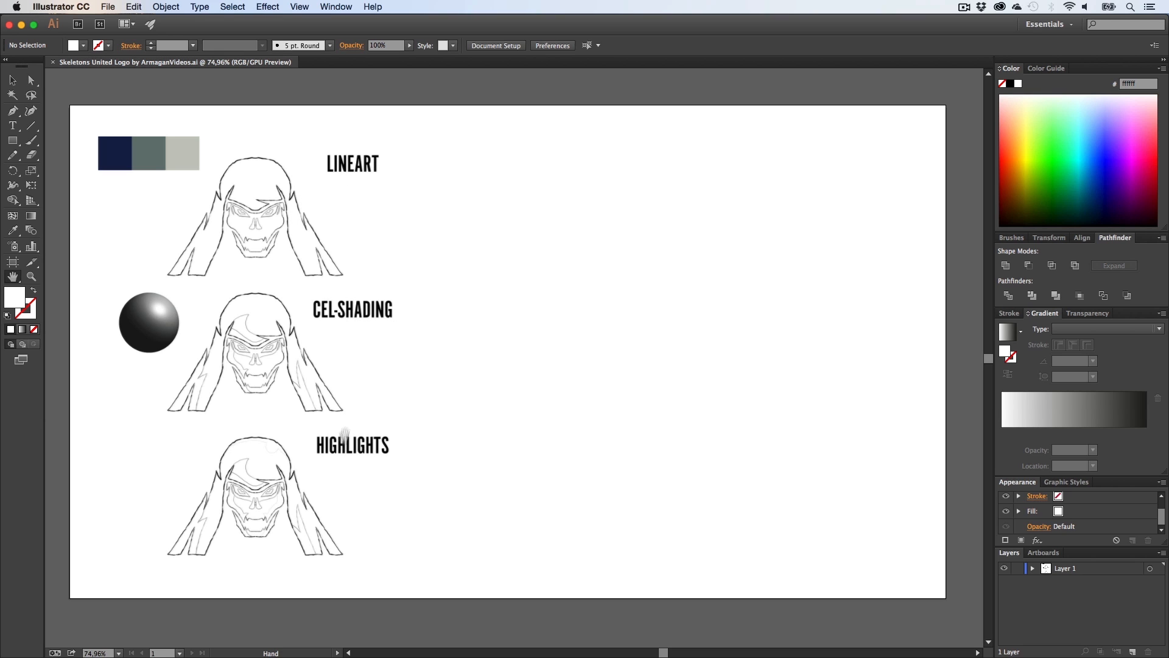
# Step: Zoom and pan across the lineart, cel-shading and highlights skull examples to examine them
pyautogui.press('z')
pyautogui.moveTo(220, 211); pyautogui.dragTo(476, 312)
pyautogui.press('h')
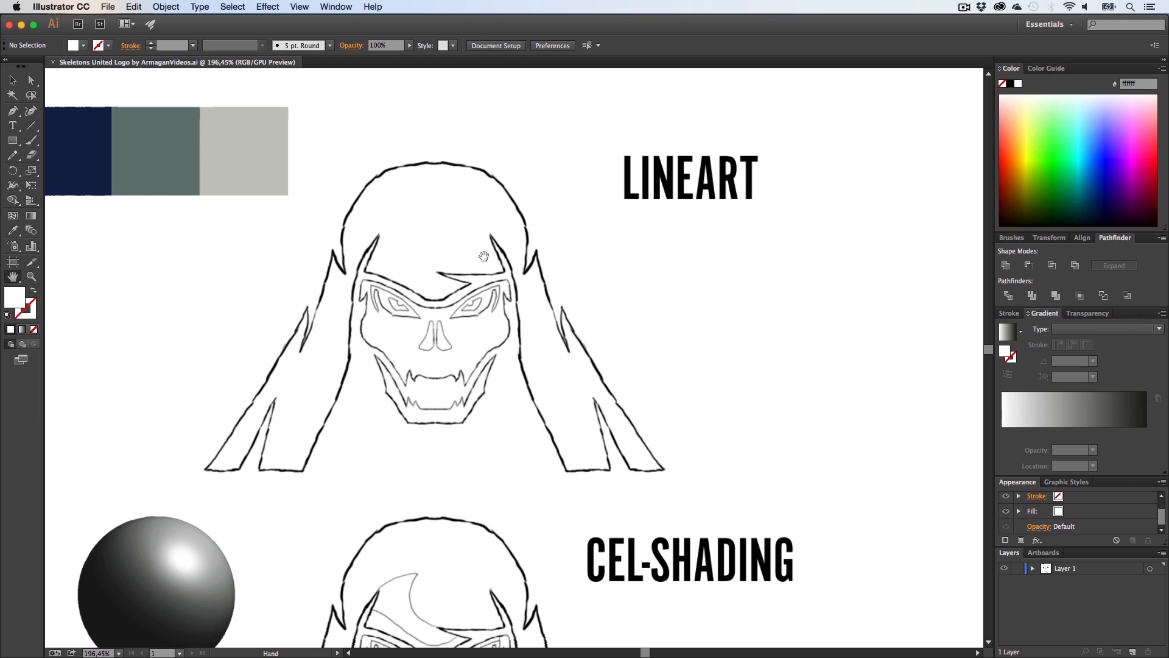
pyautogui.press('z')
pyautogui.moveTo(539, 308); pyautogui.dragTo(411, 310)
pyautogui.press('h')
pyautogui.moveTo(487, 451); pyautogui.dragTo(298, 343)
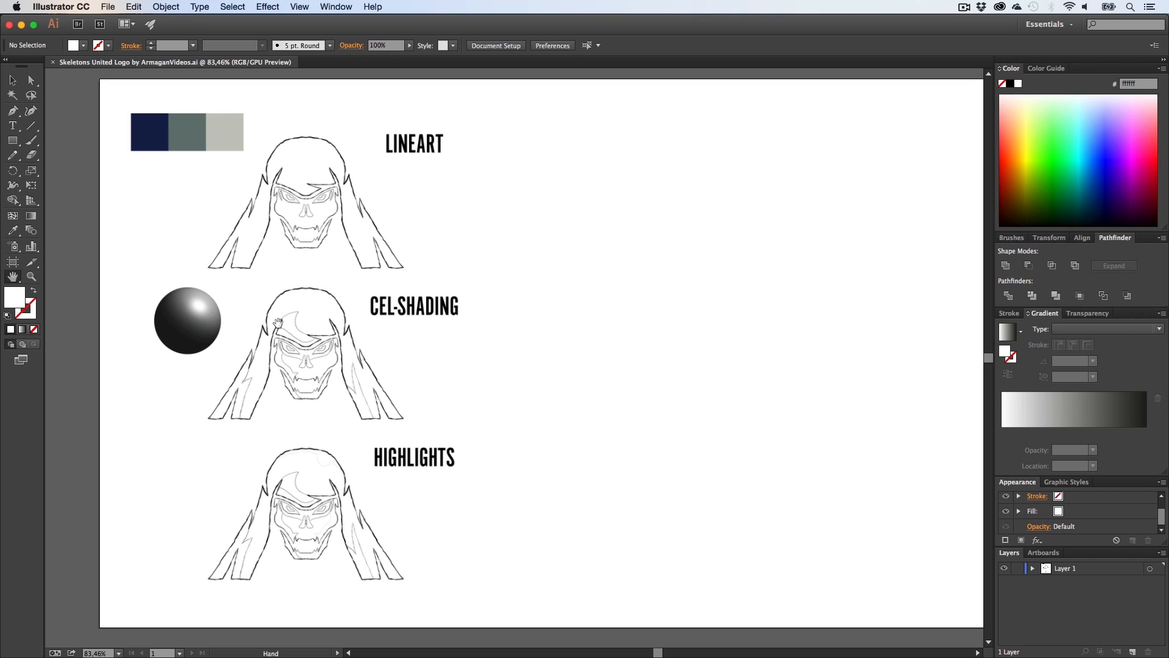
pyautogui.moveTo(333, 312); pyautogui.dragTo(264, 315)
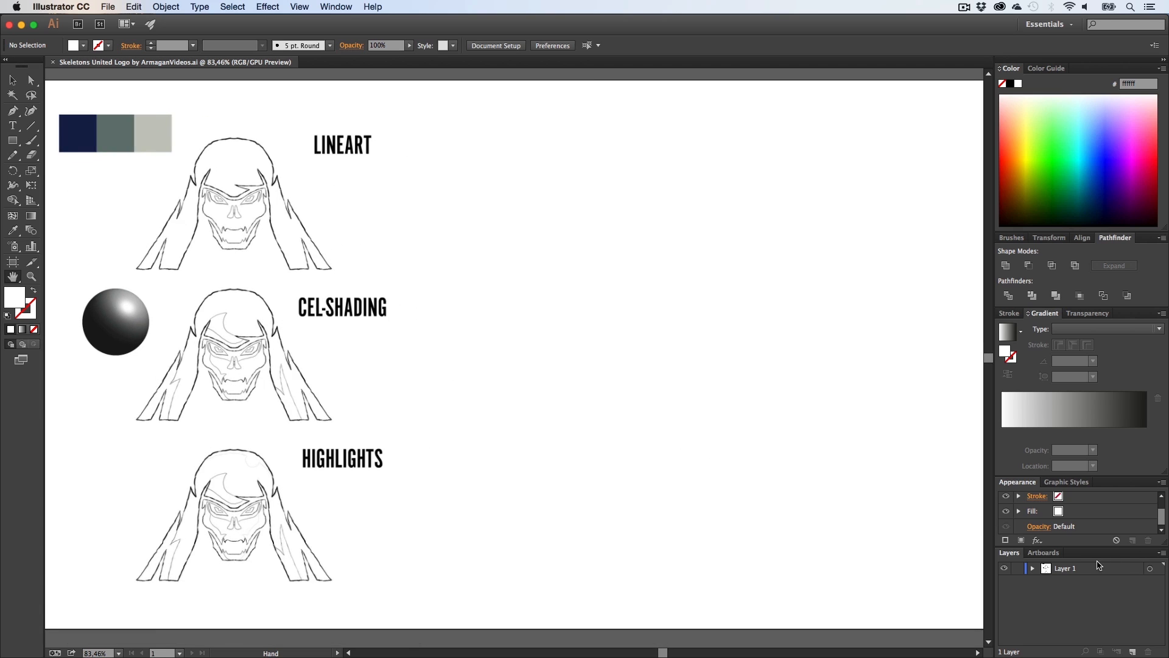
# Step: Check the document colour mode setting
pyautogui.click(108, 6)
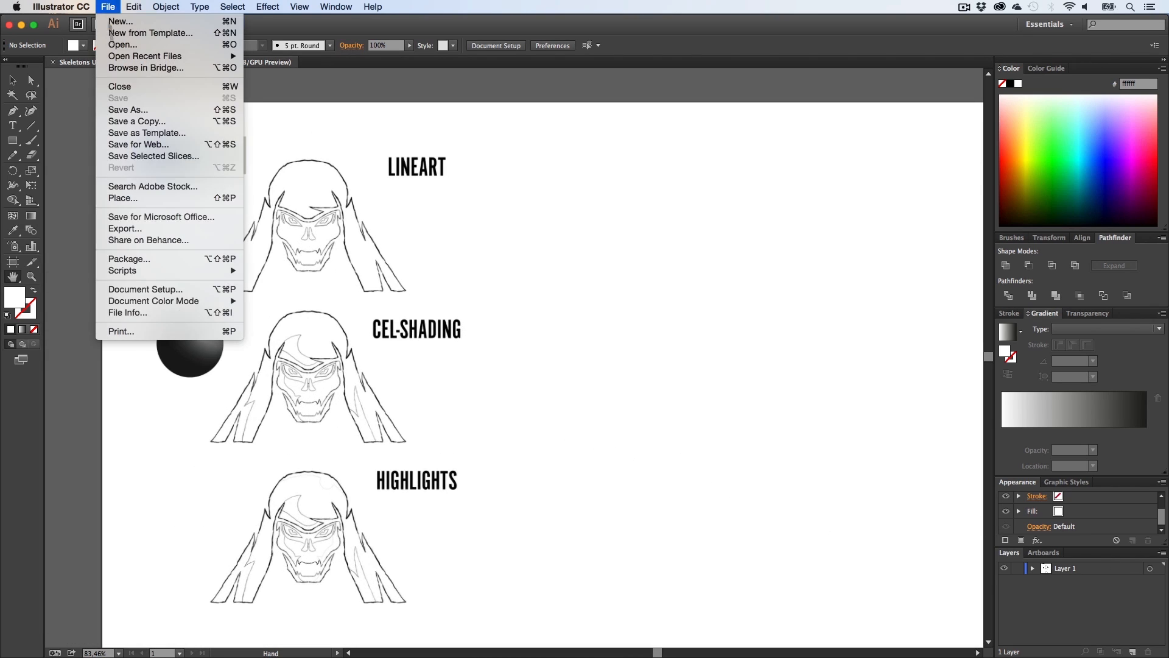
pyautogui.moveTo(132, 301)
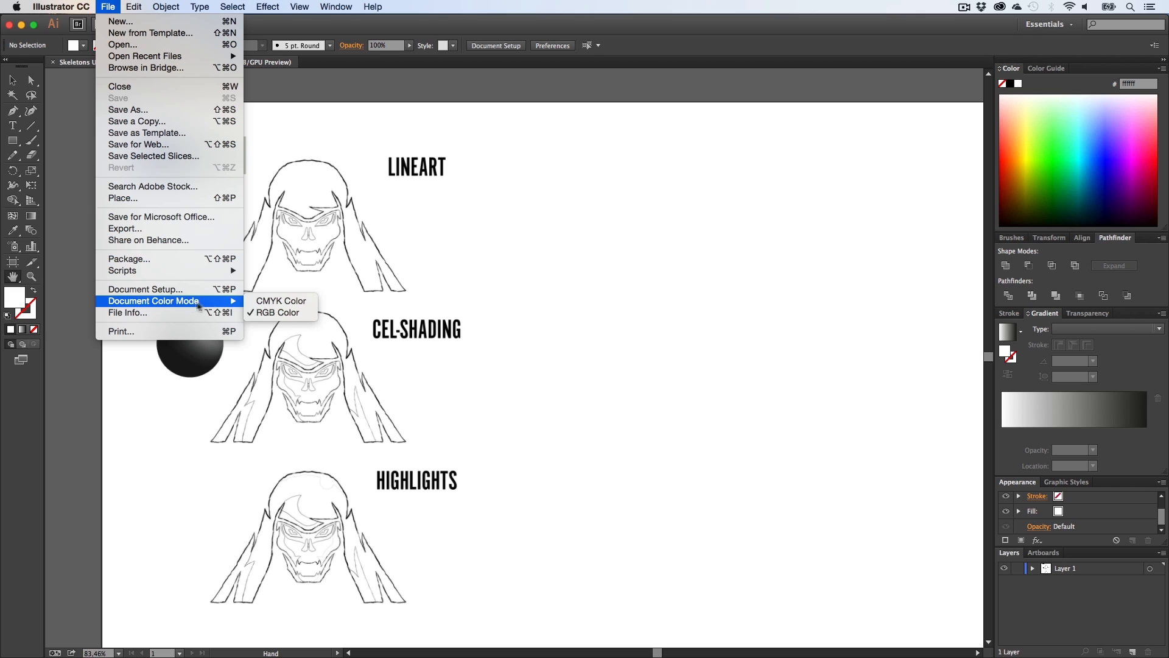
pyautogui.click(574, 326)
pyautogui.moveTo(574, 323); pyautogui.dragTo(532, 312)
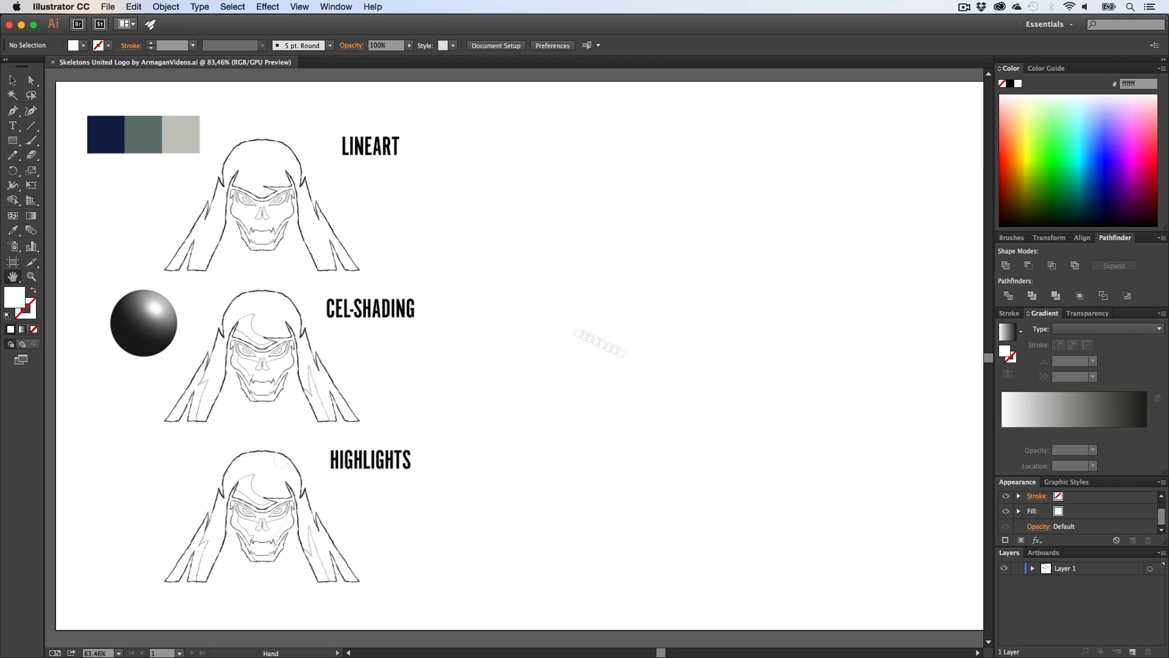
# Step: Rename Layer 1 to Preparation and lock it
pyautogui.doubleClick(1065, 569)
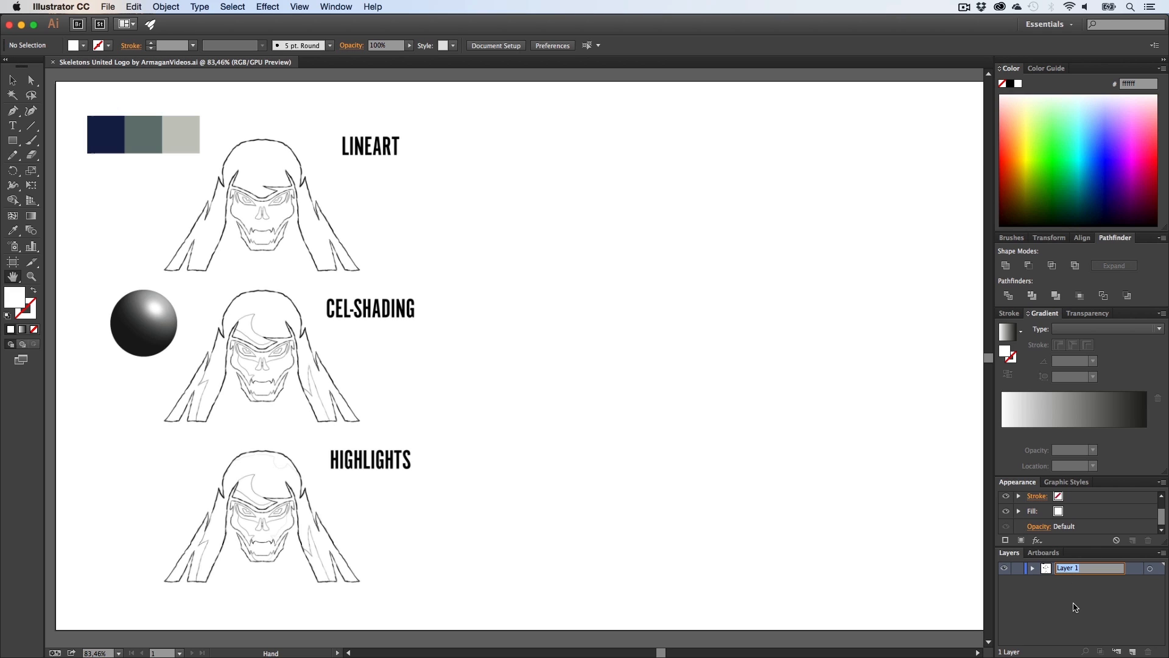
pyautogui.write('Preparation')
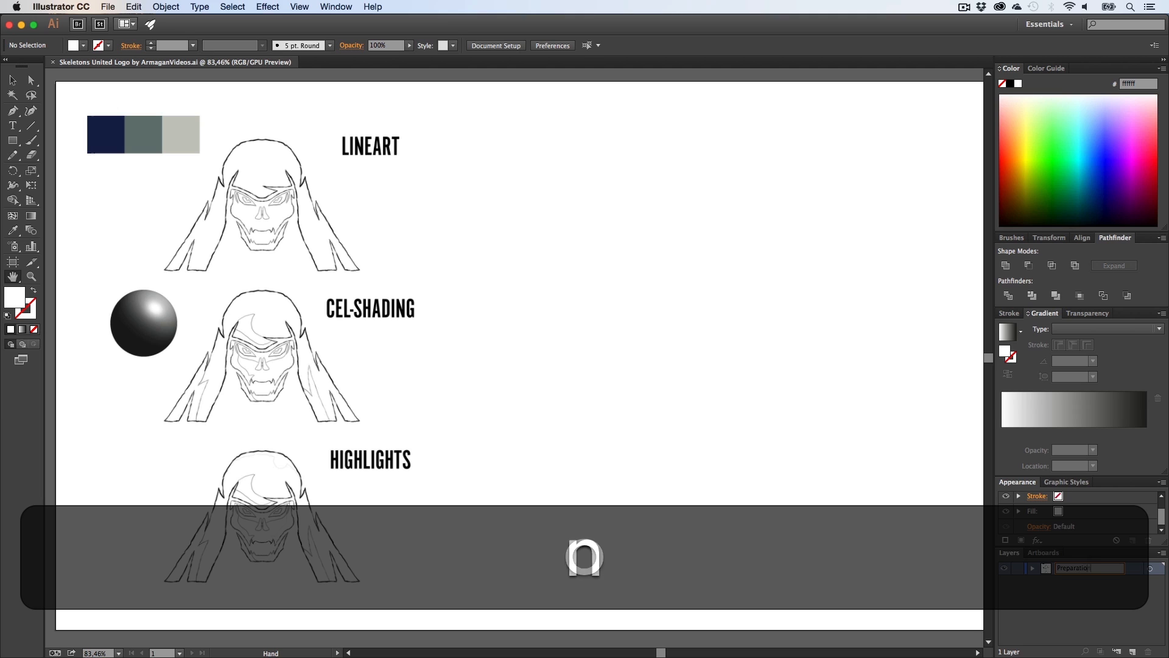
pyautogui.press('Return')
pyautogui.click(1017, 568)
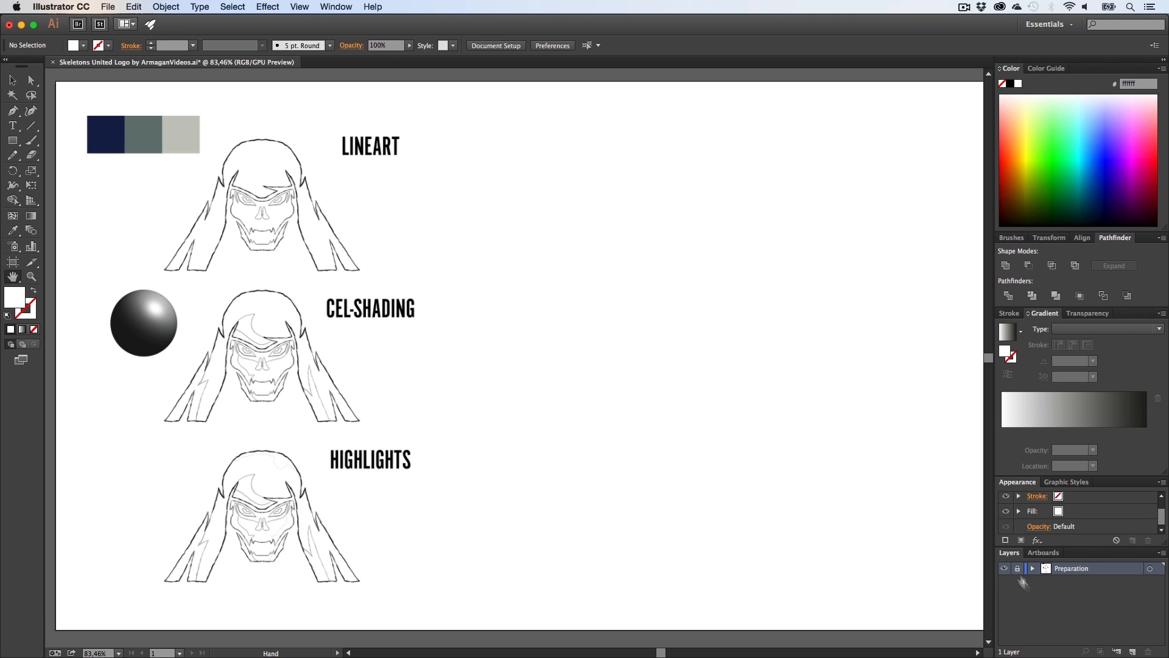
# Step: Create a new layer above it named Lineart
pyautogui.click(1132, 651)
pyautogui.doubleClick(1064, 568)
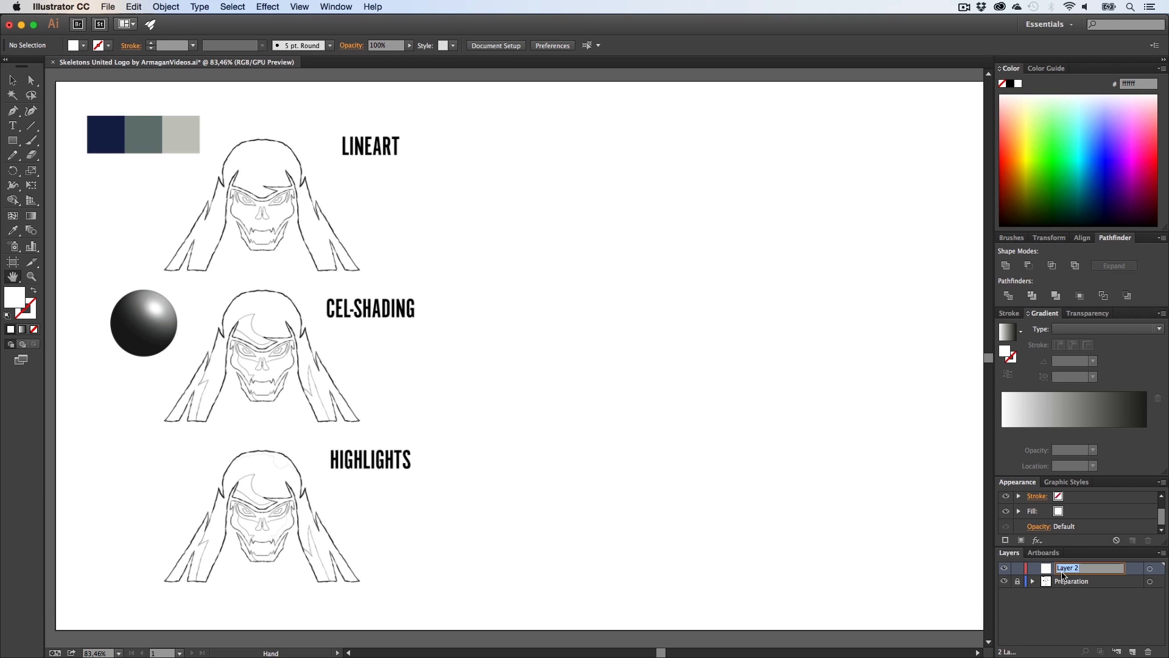
pyautogui.write('Lineart')
pyautogui.press('Return')
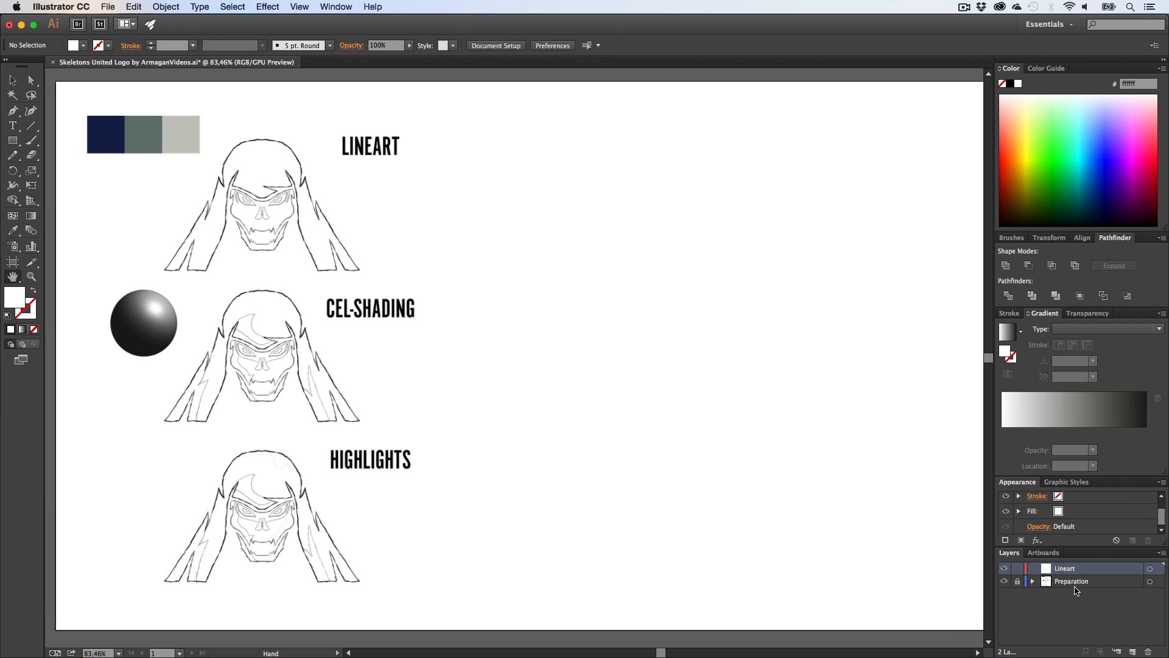
# Step: Zoom into the lineart skull and set no fill with a black 000000 stroke
pyautogui.press('z')
pyautogui.moveTo(234, 189); pyautogui.dragTo(494, 204)
pyautogui.press('h')
pyautogui.moveTo(352, 263); pyautogui.dragTo(489, 334)
pyautogui.press('super+r')
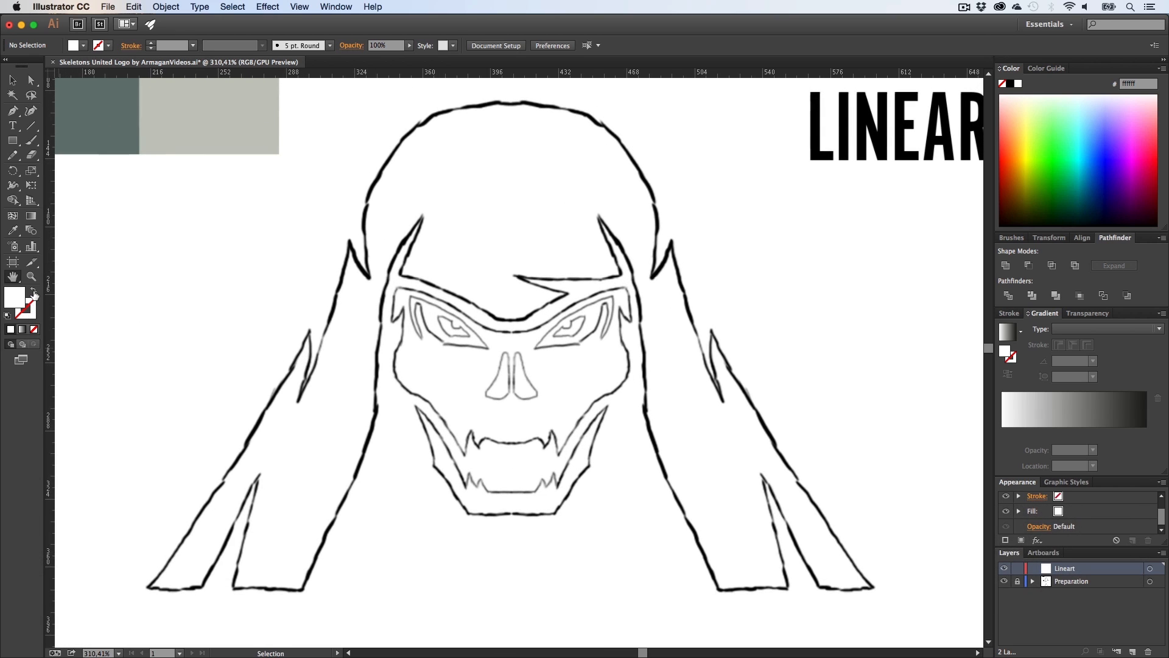
pyautogui.click(34, 290)
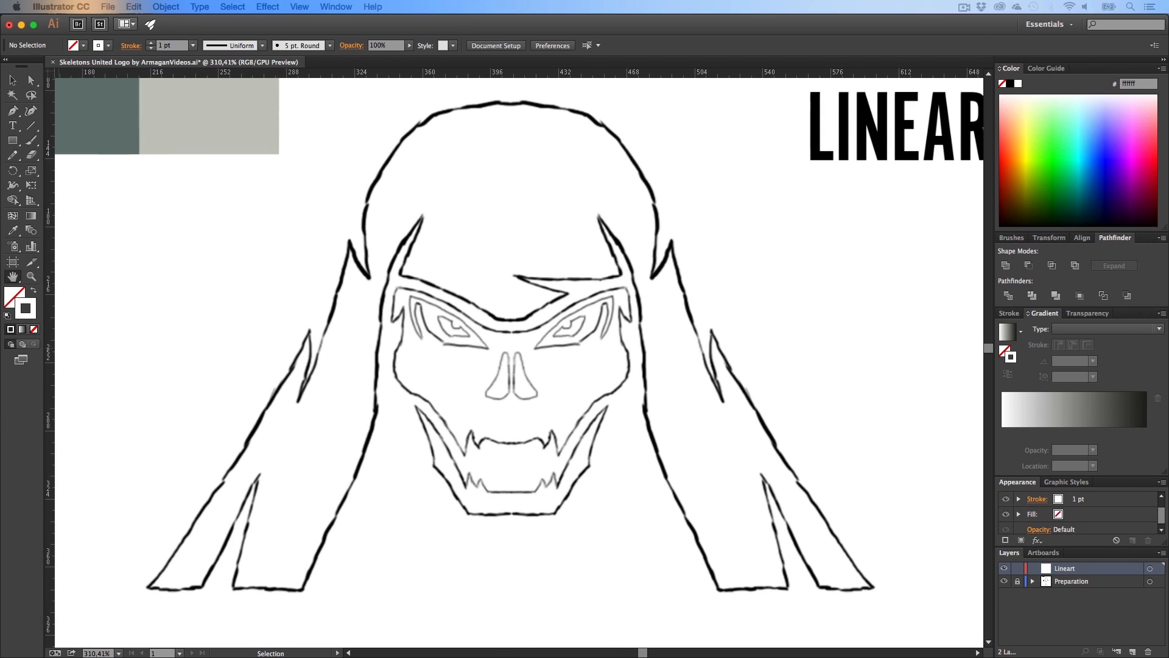
pyautogui.doubleClick(26, 308)
pyautogui.moveTo(459, 401); pyautogui.dragTo(453, 401)
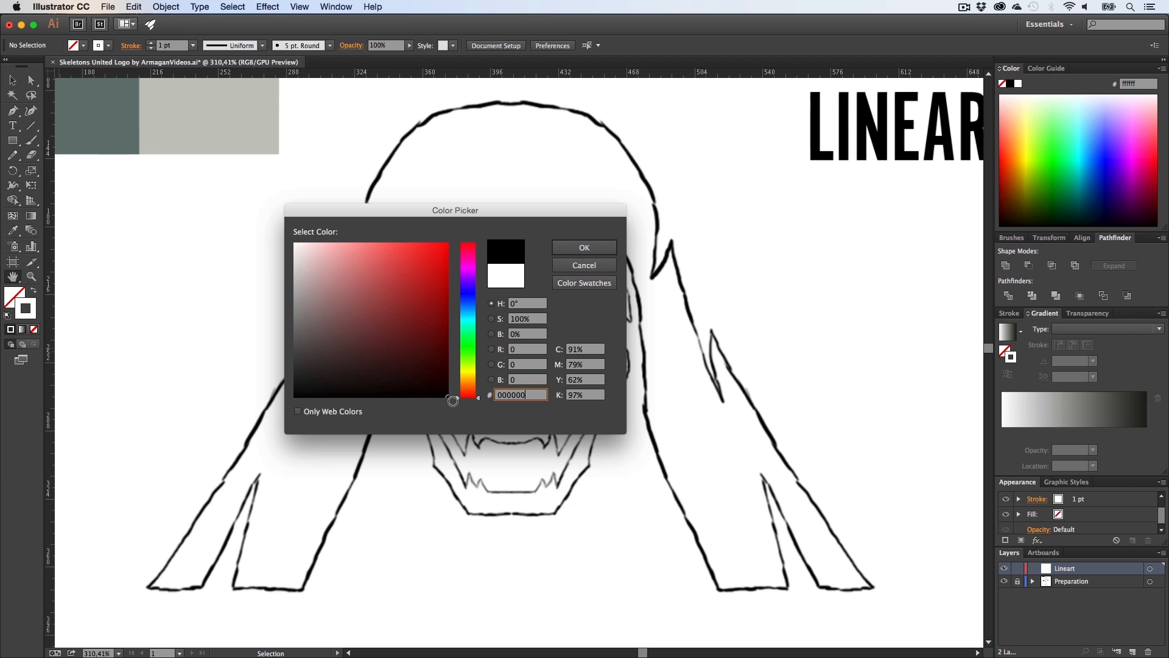
pyautogui.click(605, 251)
pyautogui.scroll(-1, 494, 338)
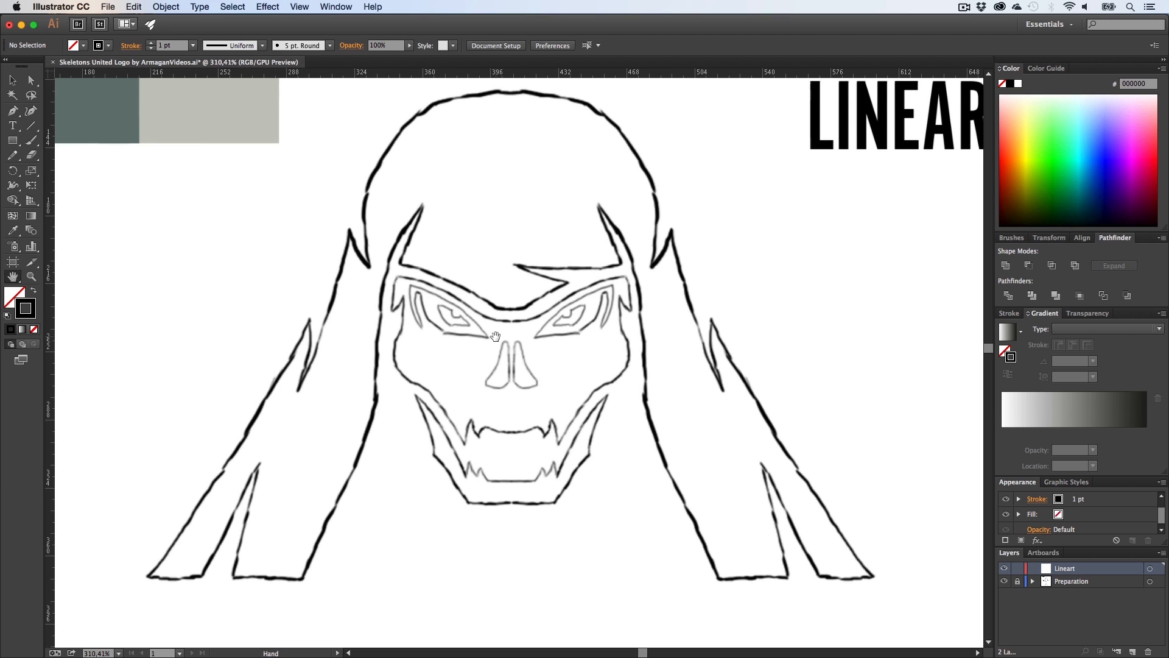
pyautogui.scroll(2, 489, 340)
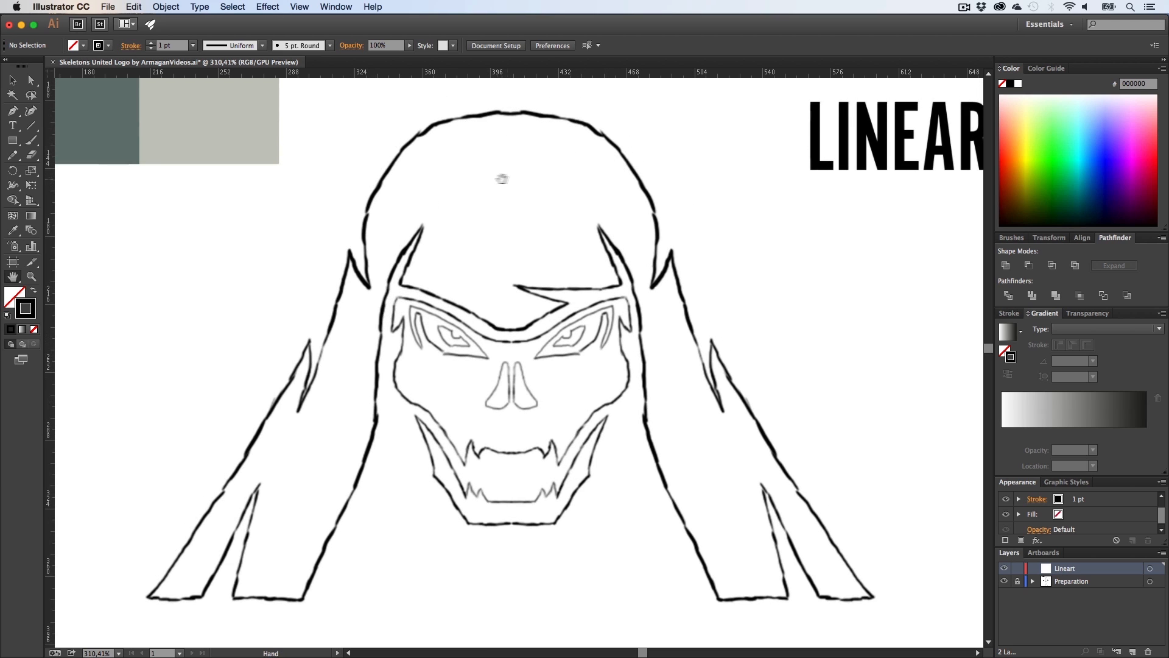
pyautogui.scroll(1, 434, 225)
pyautogui.scroll(4, 435, 225)
pyautogui.scroll(-5, 434, 226)
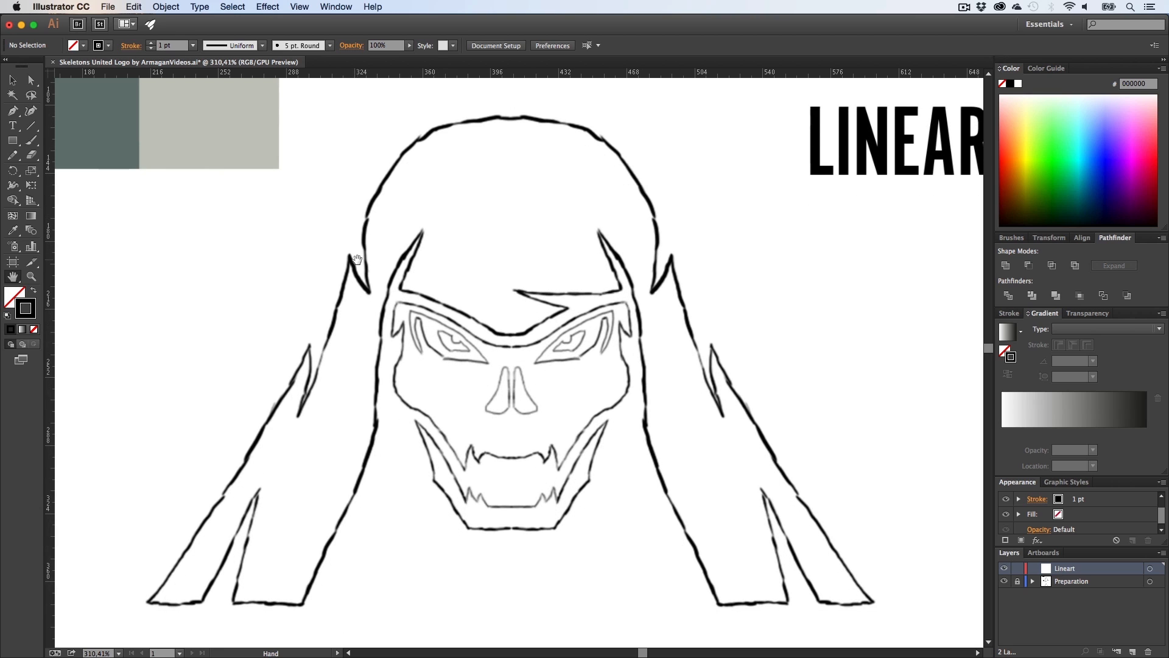
# Step: Create a vertical ruler guide through the centre of the skull
pyautogui.press('p')
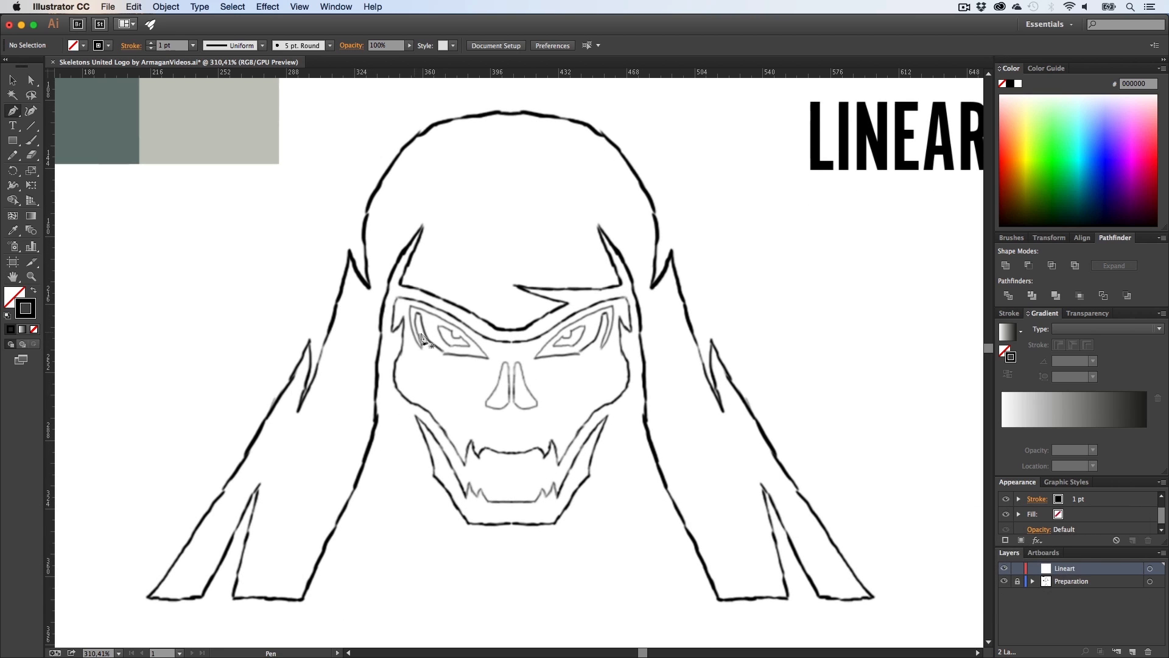
pyautogui.moveTo(49, 323); pyautogui.dragTo(511, 372)
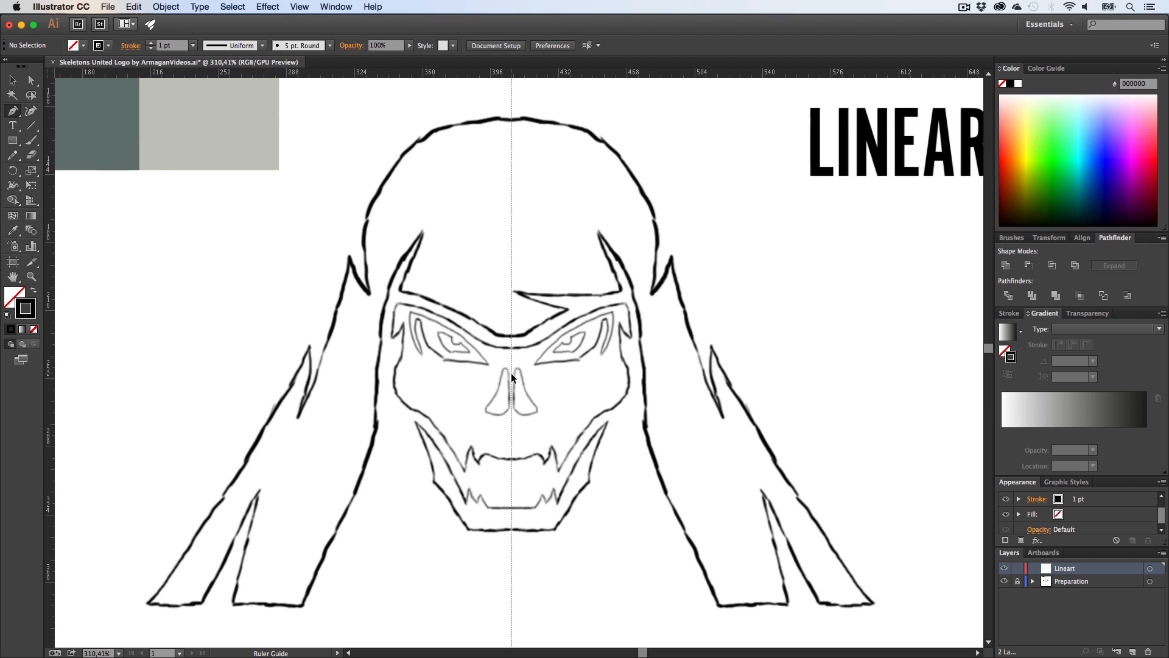
pyautogui.moveTo(512, 374); pyautogui.dragTo(511, 316)
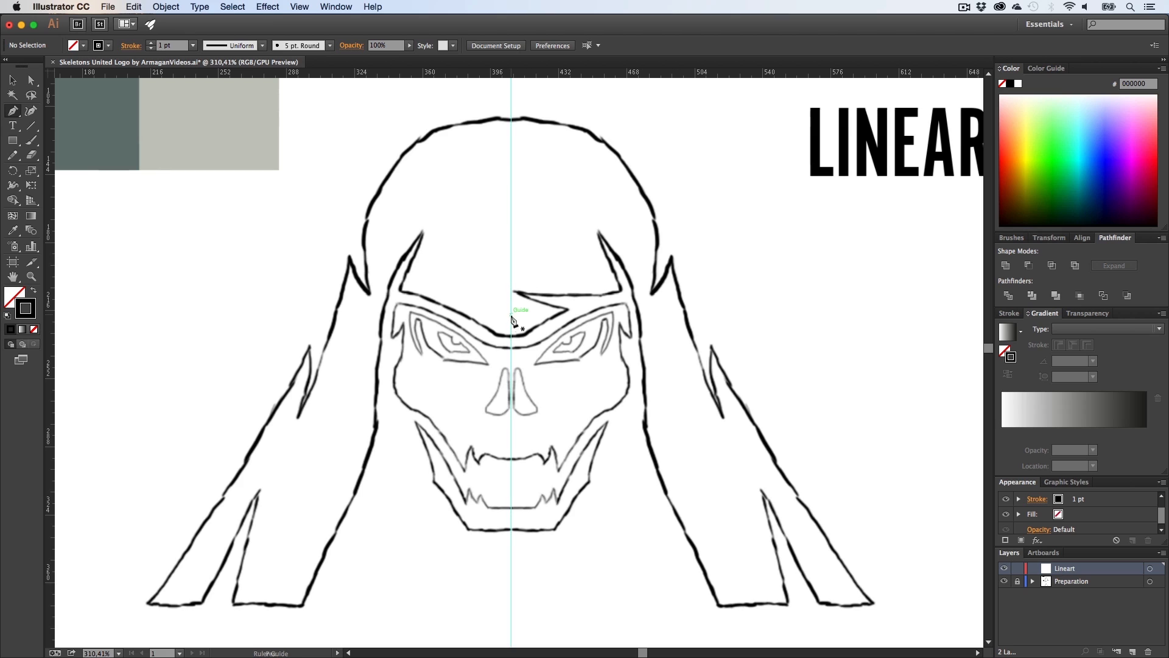
# Step: Add a horizontal ruler guide along the bottom edge of the hood
pyautogui.press('p')
pyautogui.scroll(3, 455, 243)
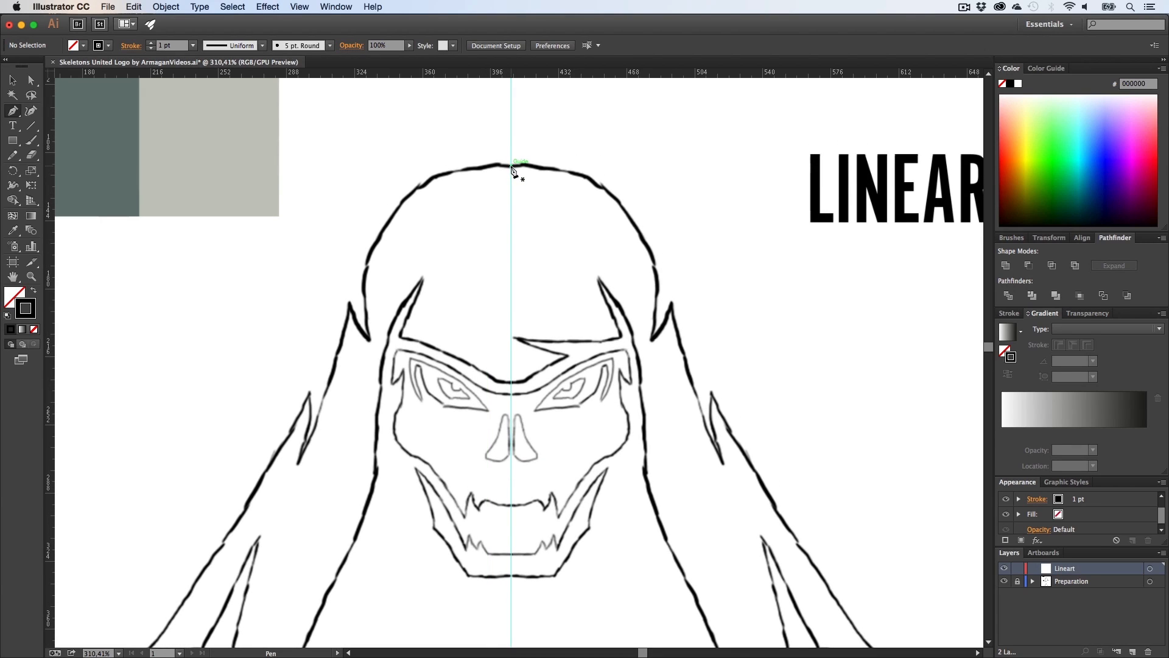
pyautogui.scroll(-10, 465, 247)
pyautogui.press('h')
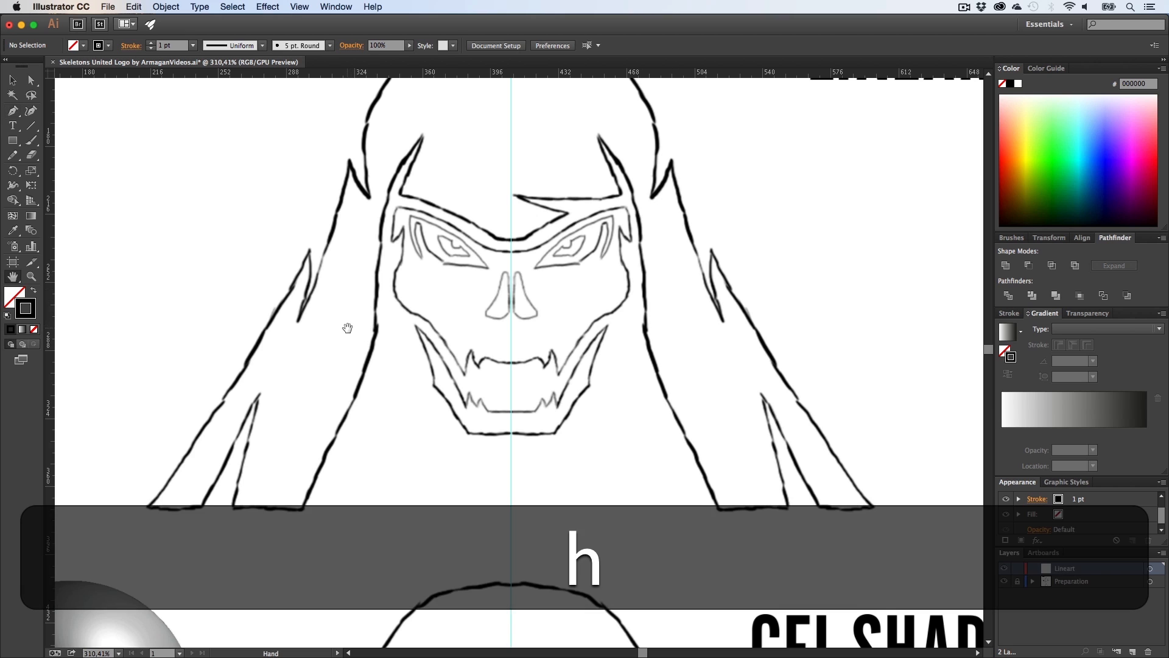
pyautogui.moveTo(347, 327); pyautogui.dragTo(367, 369)
pyautogui.press('p')
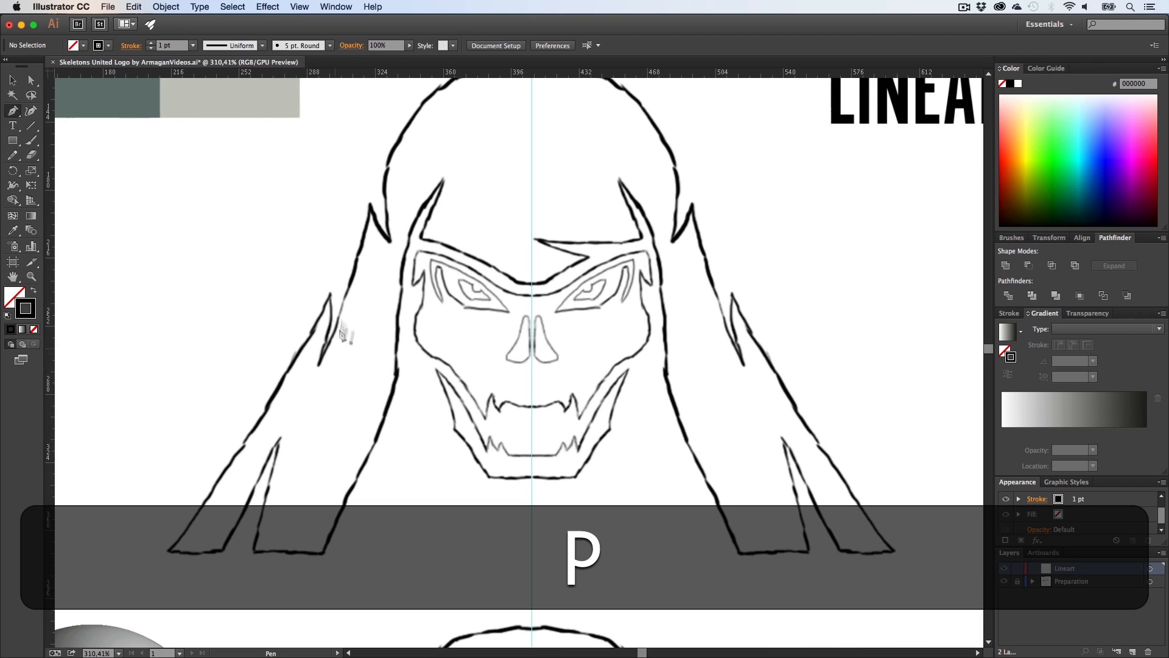
pyautogui.scroll(-1, 360, 335)
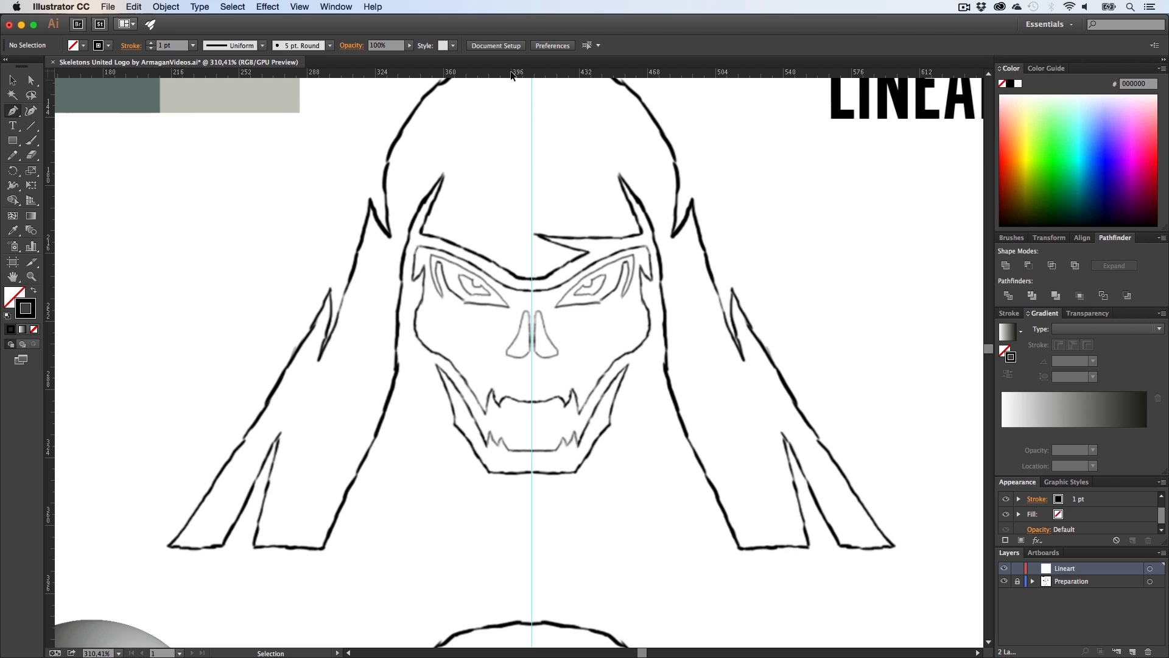
pyautogui.moveTo(522, 72); pyautogui.dragTo(520, 545)
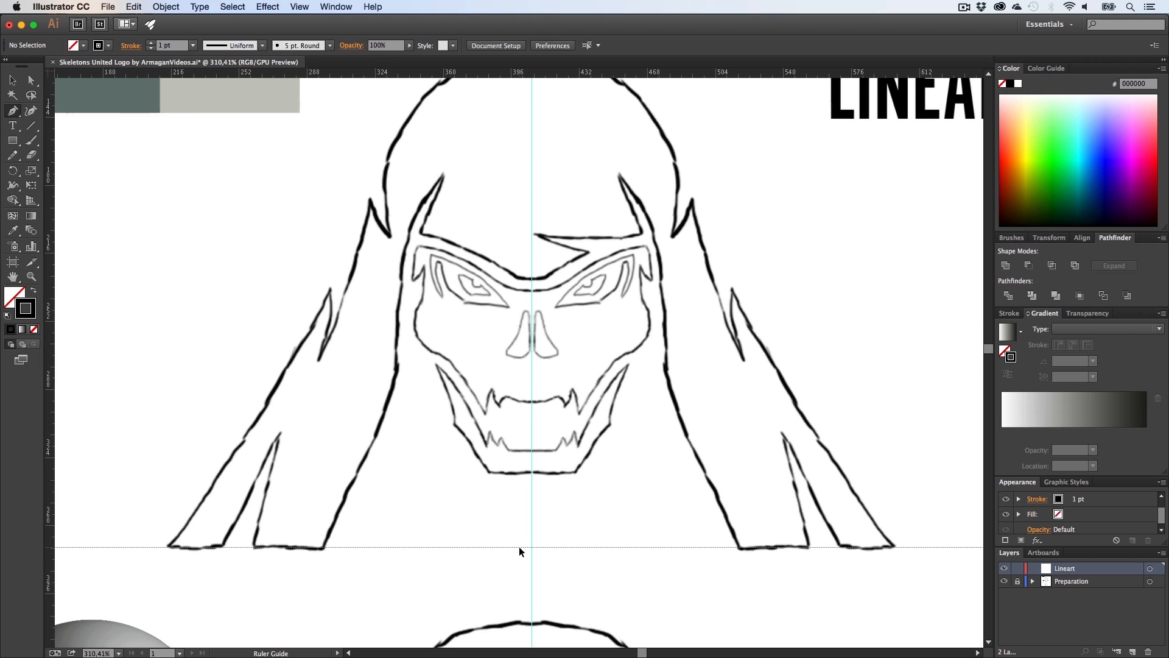
pyautogui.moveTo(519, 550); pyautogui.dragTo(519, 550)
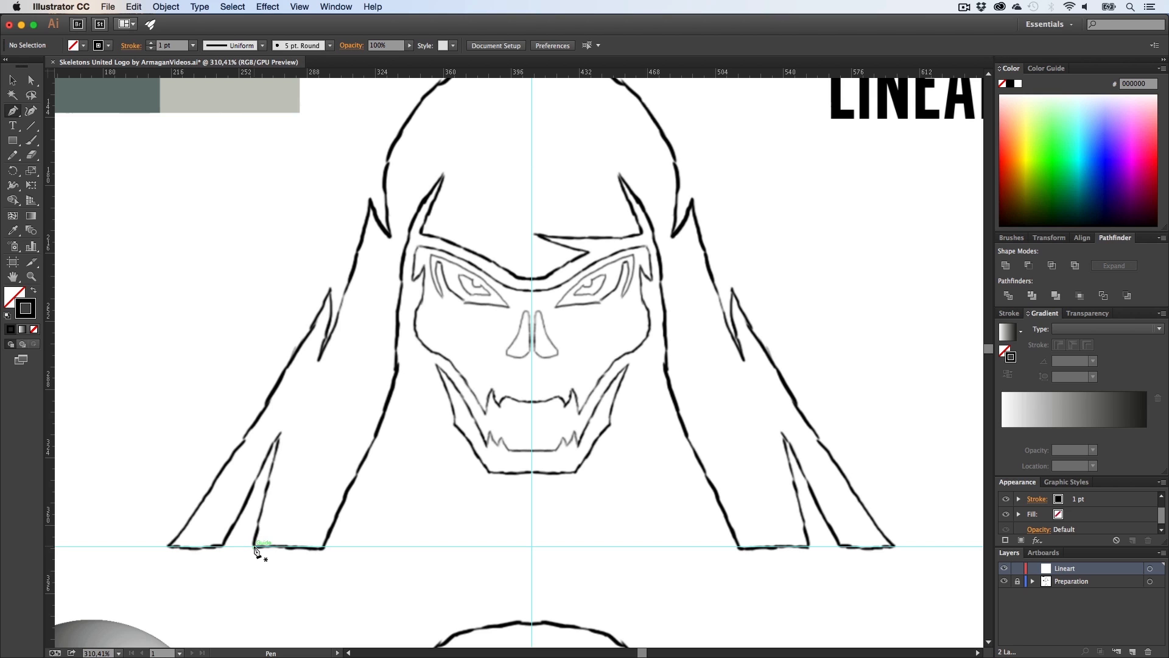
# Step: Start a Pen path at the top centre of the hood and trace its curved left outline down to the first spike
pyautogui.scroll(2, 548, 451)
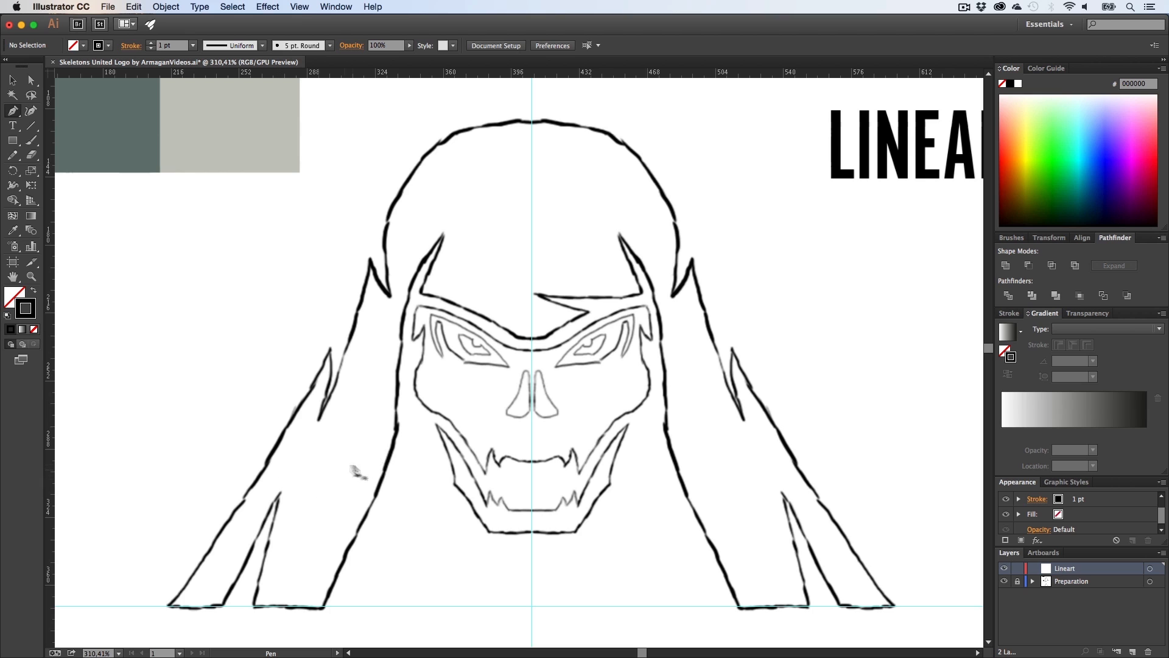
pyautogui.scroll(2, 366, 472)
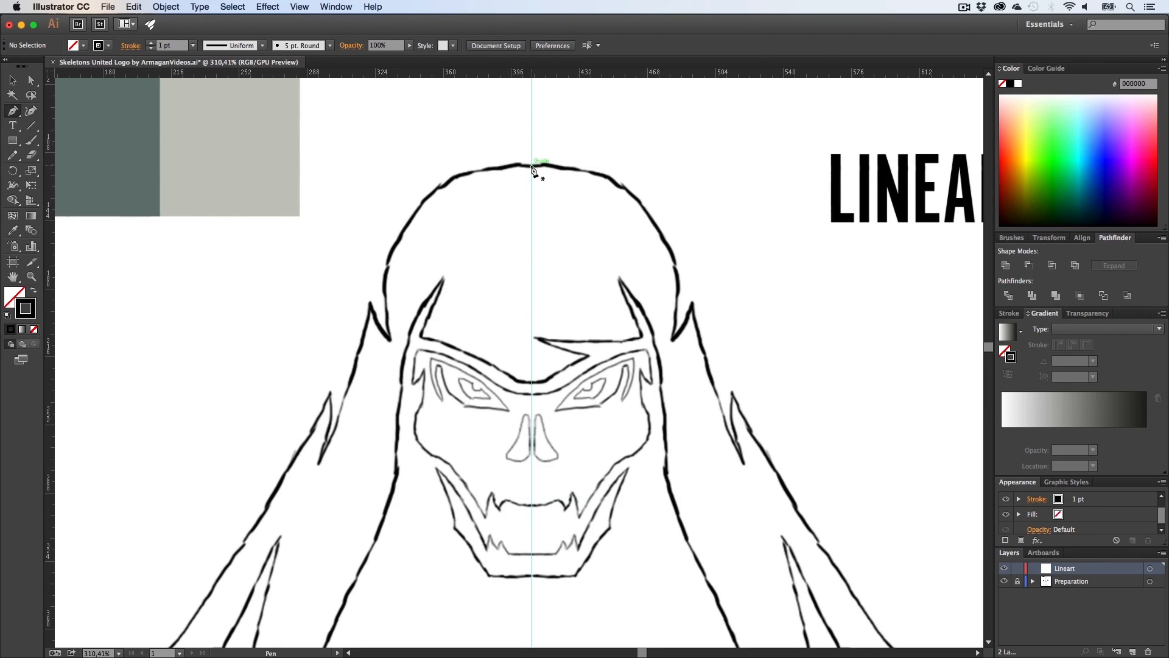
pyautogui.click(532, 165)
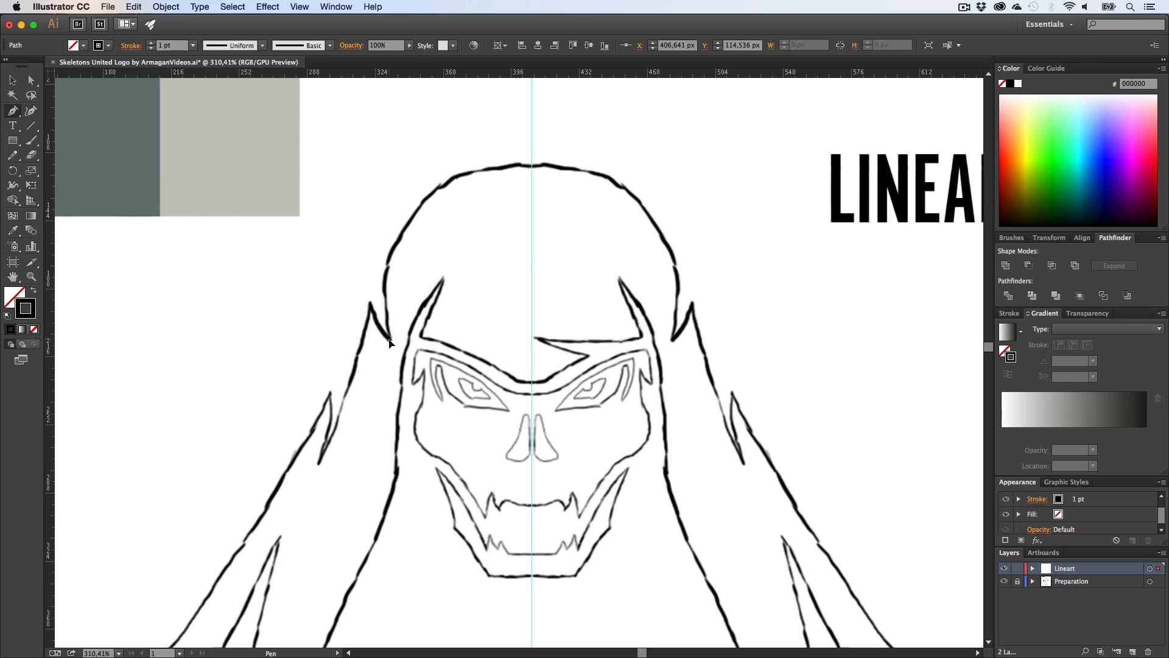
pyautogui.moveTo(390, 338); pyautogui.dragTo(413, 530)
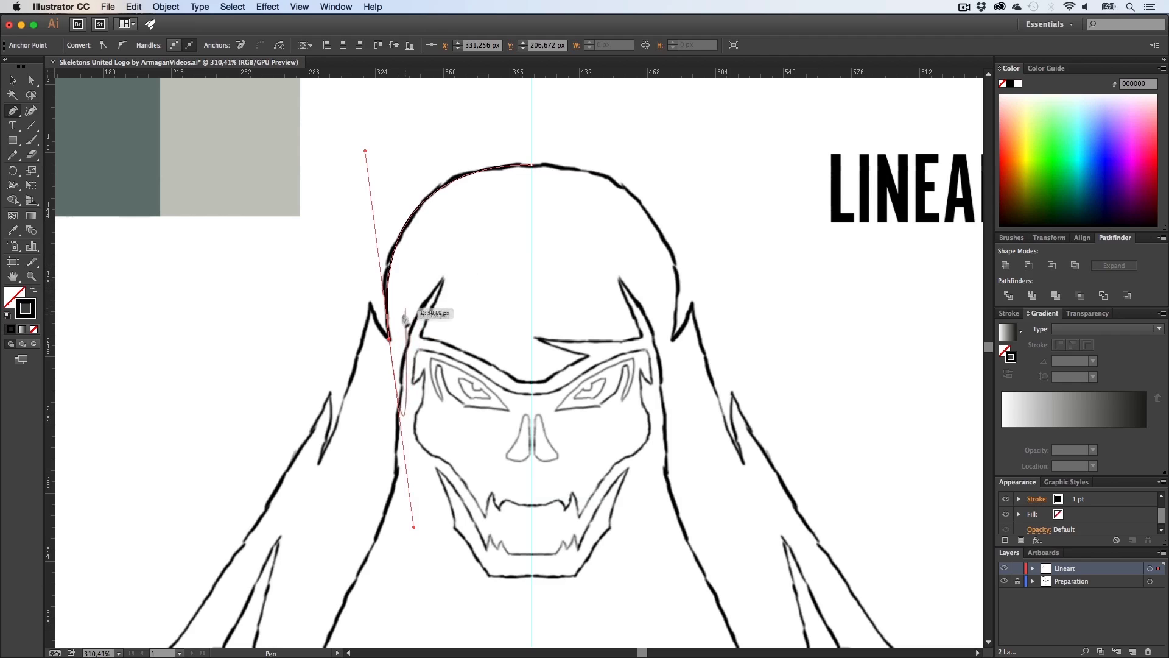
pyautogui.moveTo(390, 339); pyautogui.dragTo(370, 281)
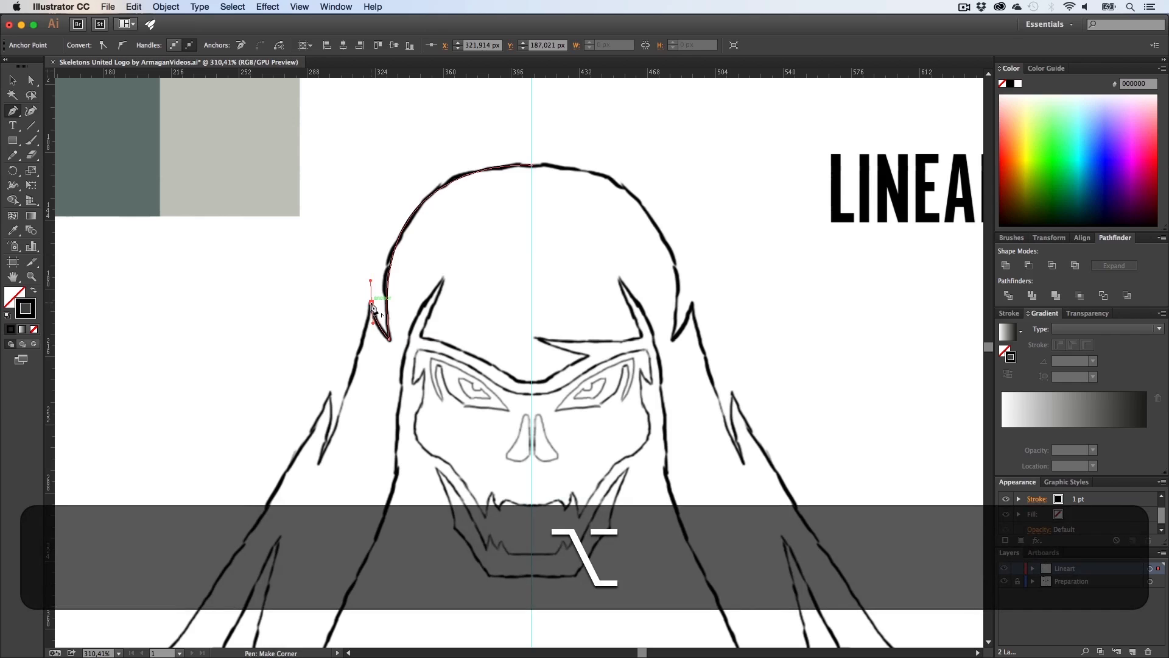
pyautogui.keyDown('alt'); pyautogui.click(372, 303); pyautogui.keyUp('alt')
# Step: Continue the path around the upper spike on the left side of the hood
pyautogui.scroll(-3, 316, 344)
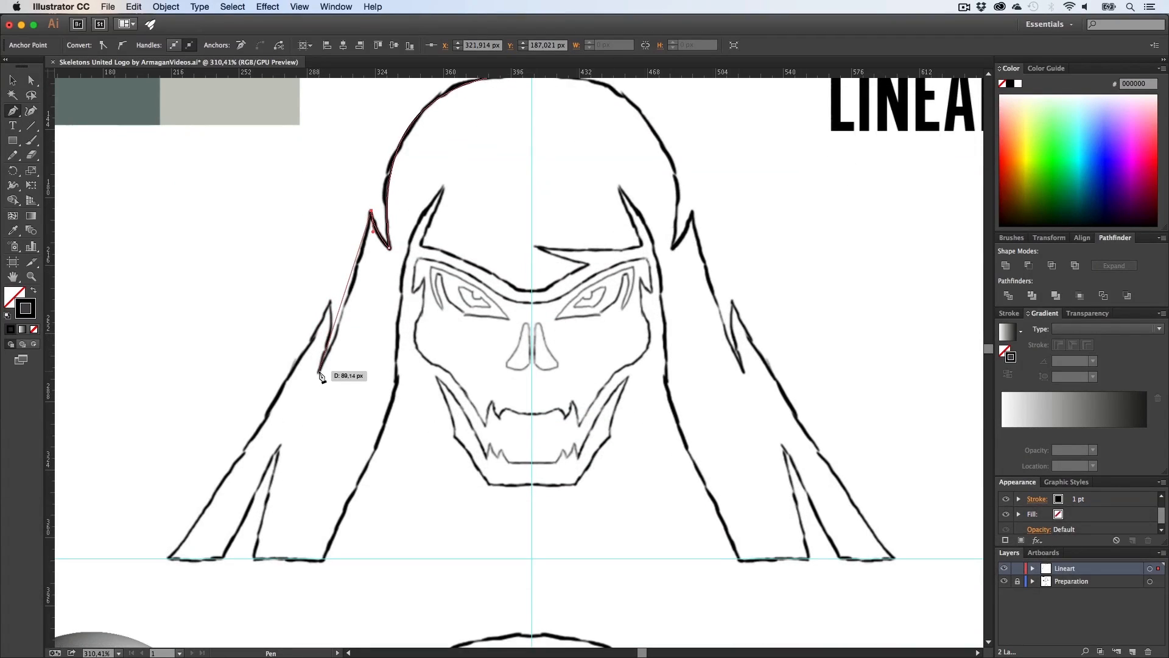
pyautogui.moveTo(319, 370); pyautogui.dragTo(287, 430)
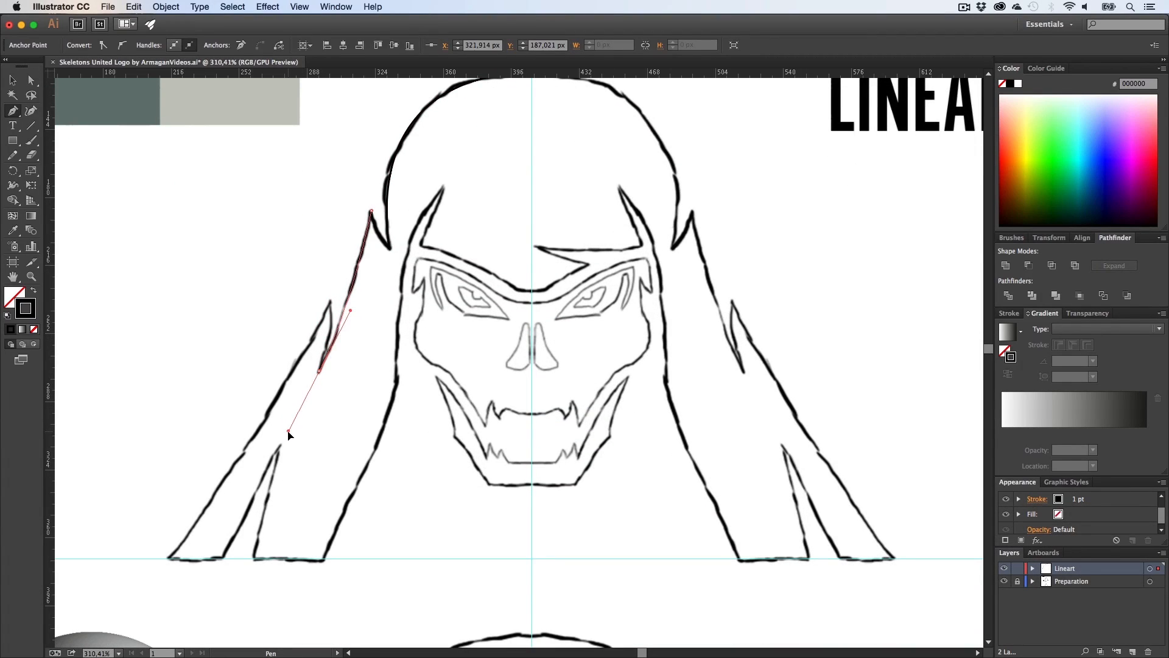
pyautogui.keyDown('alt'); pyautogui.click(319, 371); pyautogui.keyUp('alt')
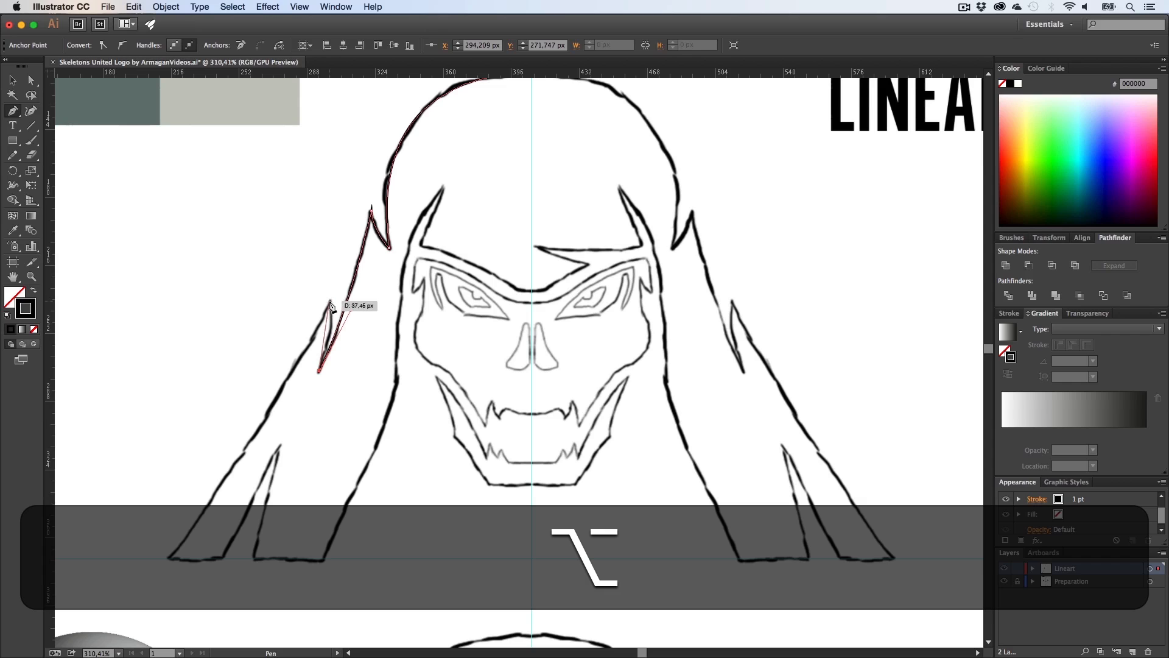
pyautogui.moveTo(329, 302); pyautogui.dragTo(323, 281)
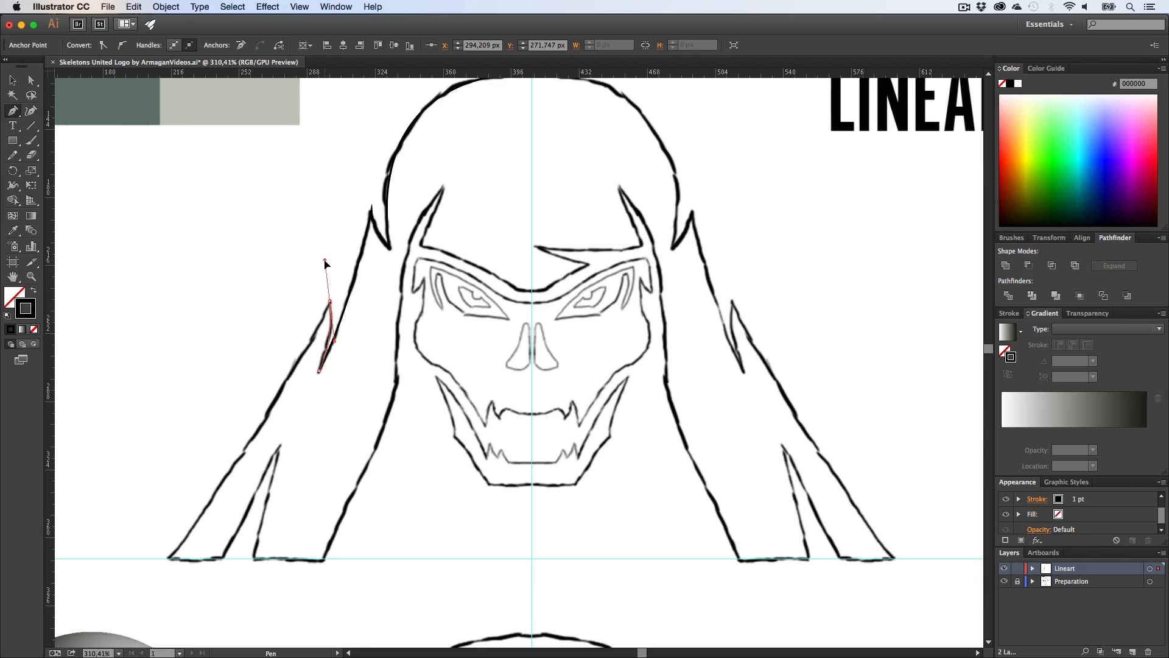
pyautogui.keyDown('alt'); pyautogui.click(330, 301); pyautogui.keyUp('alt')
# Step: Trace the lower left hood edge and its points along the bottom guide
pyautogui.scroll(-2, 292, 374)
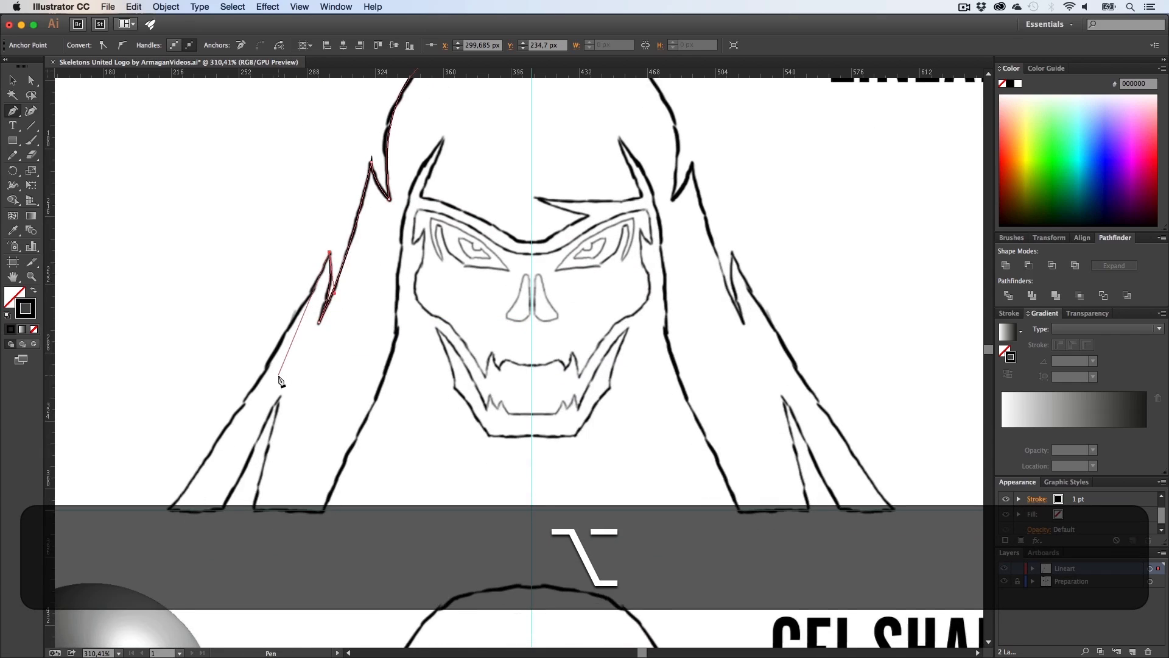
pyautogui.scroll(-1, 281, 381)
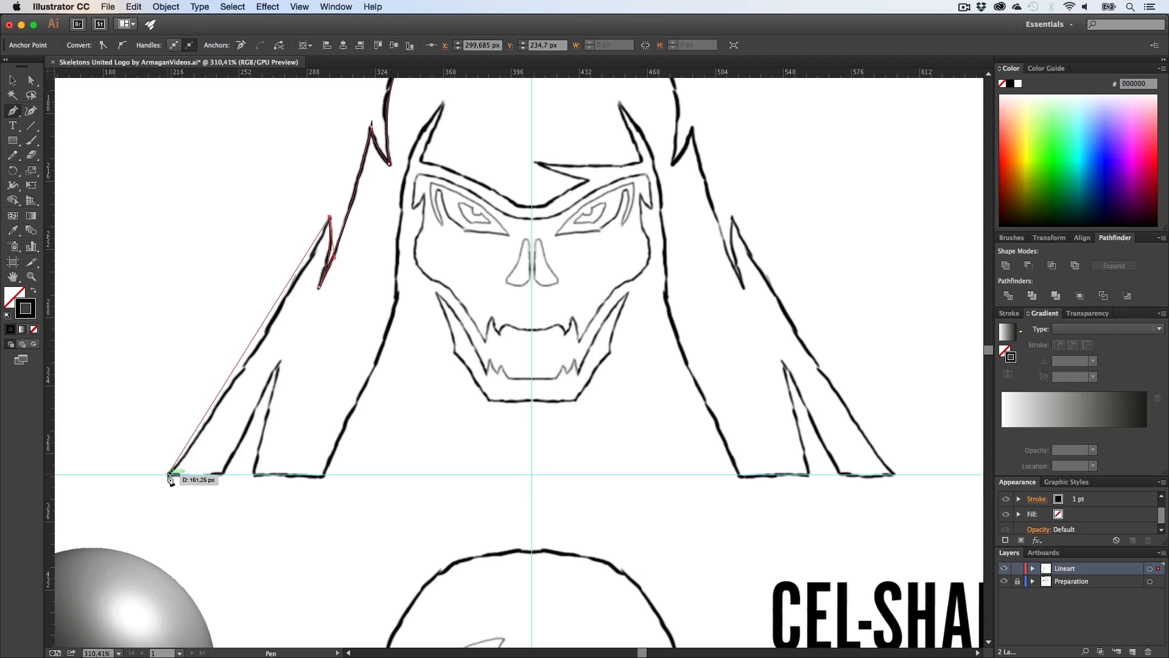
pyautogui.moveTo(169, 474); pyautogui.dragTo(75, 596)
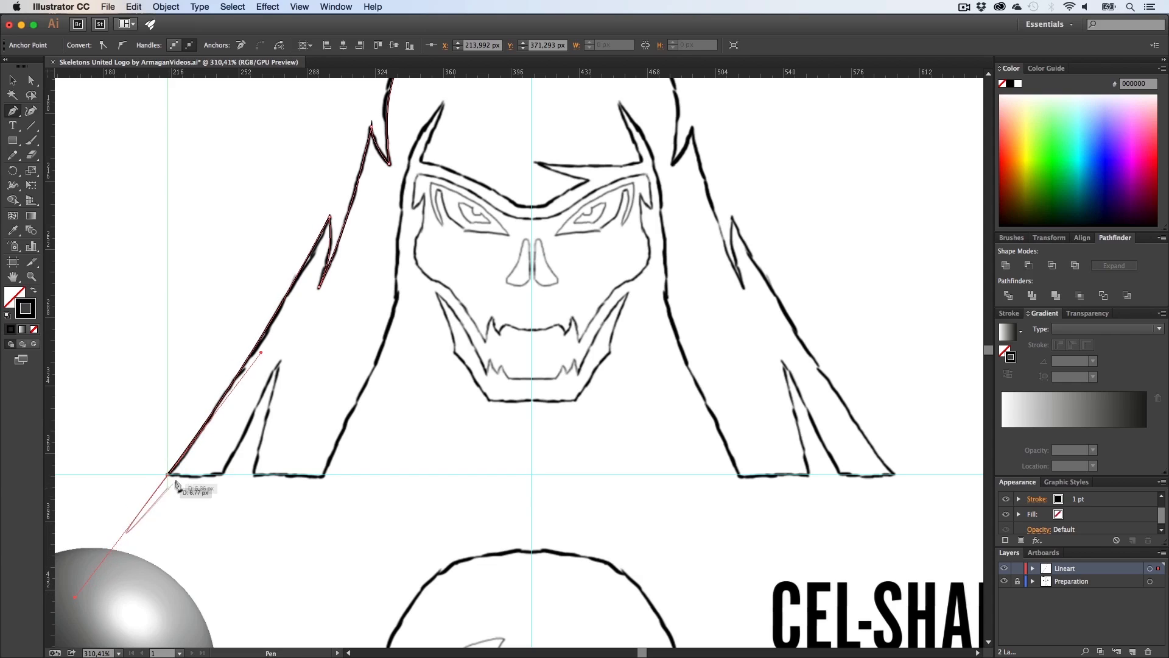
pyautogui.keyDown('alt'); pyautogui.click(168, 475); pyautogui.keyUp('alt')
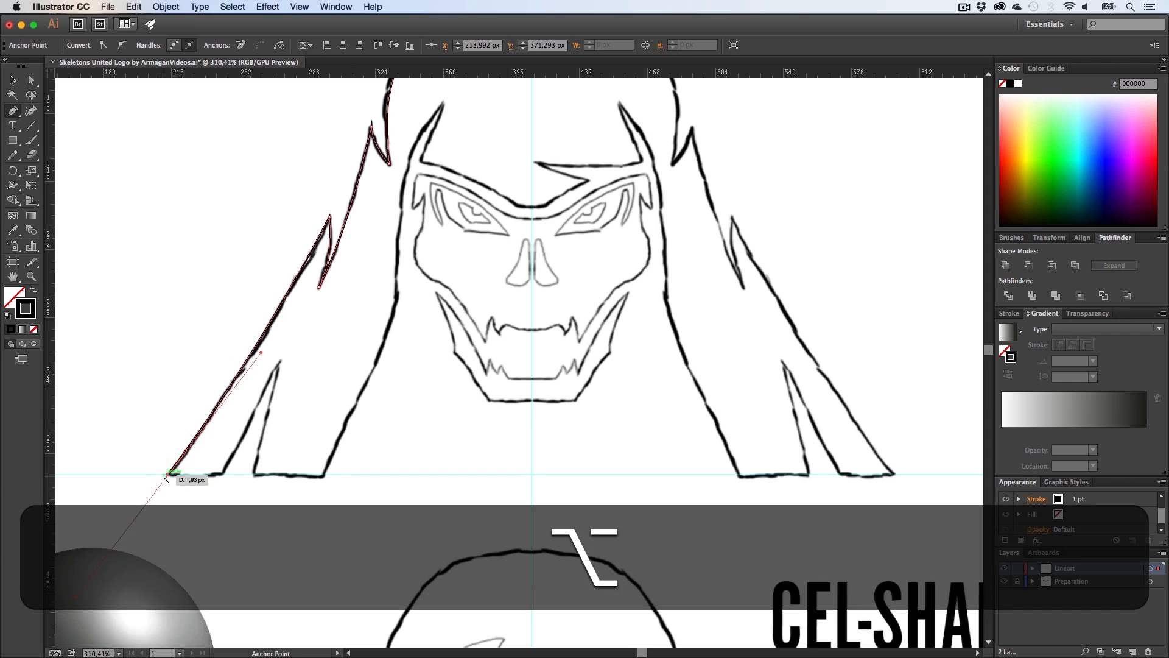
pyautogui.keyDown('shift'); pyautogui.click(224, 474); pyautogui.keyUp('shift')
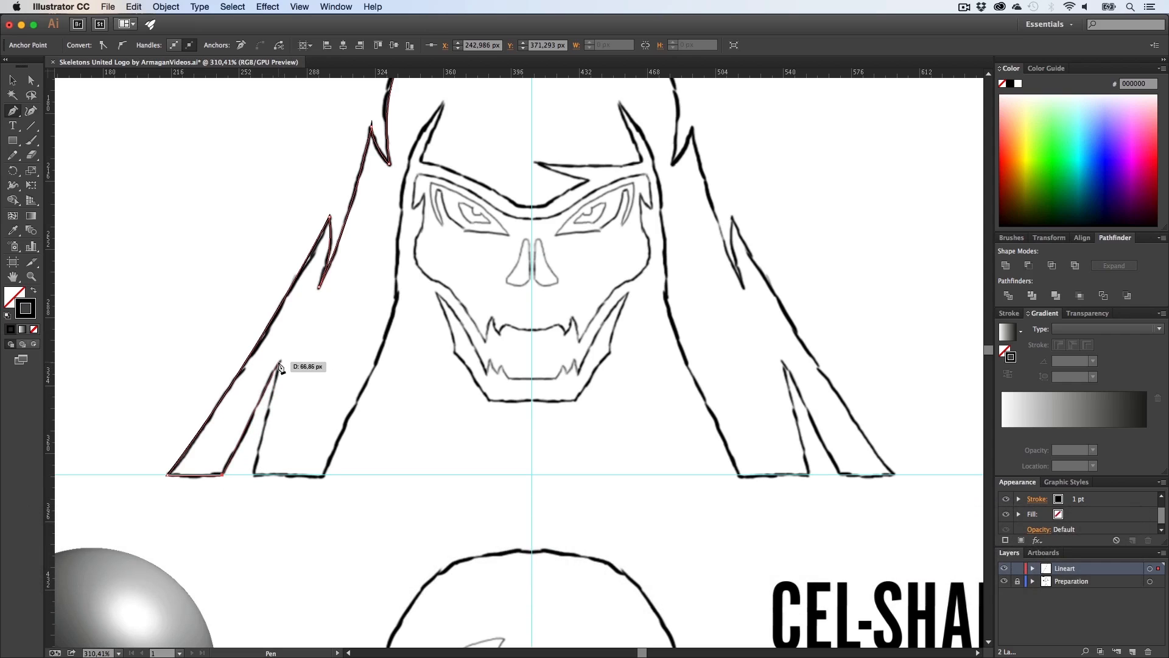
pyautogui.click(279, 363)
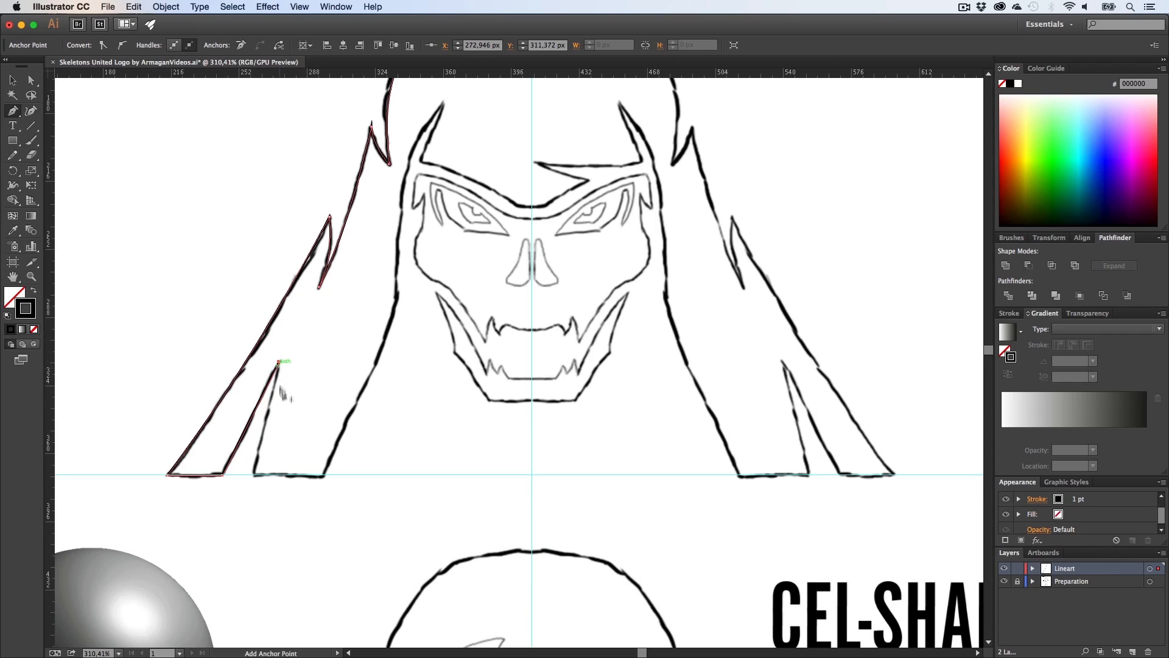
pyautogui.click(255, 476)
pyautogui.keyDown('shift'); pyautogui.click(324, 475); pyautogui.keyUp('shift')
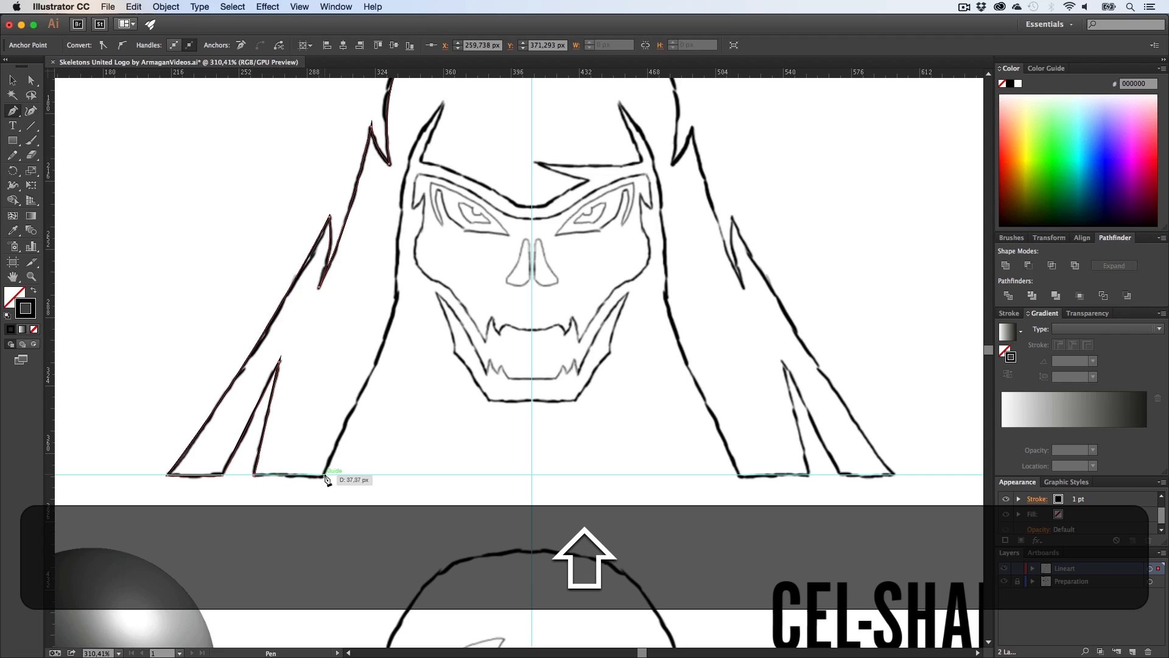
# Step: Trace the inner hood edge up to the brow and across to the centre guide
pyautogui.scroll(2, 383, 400)
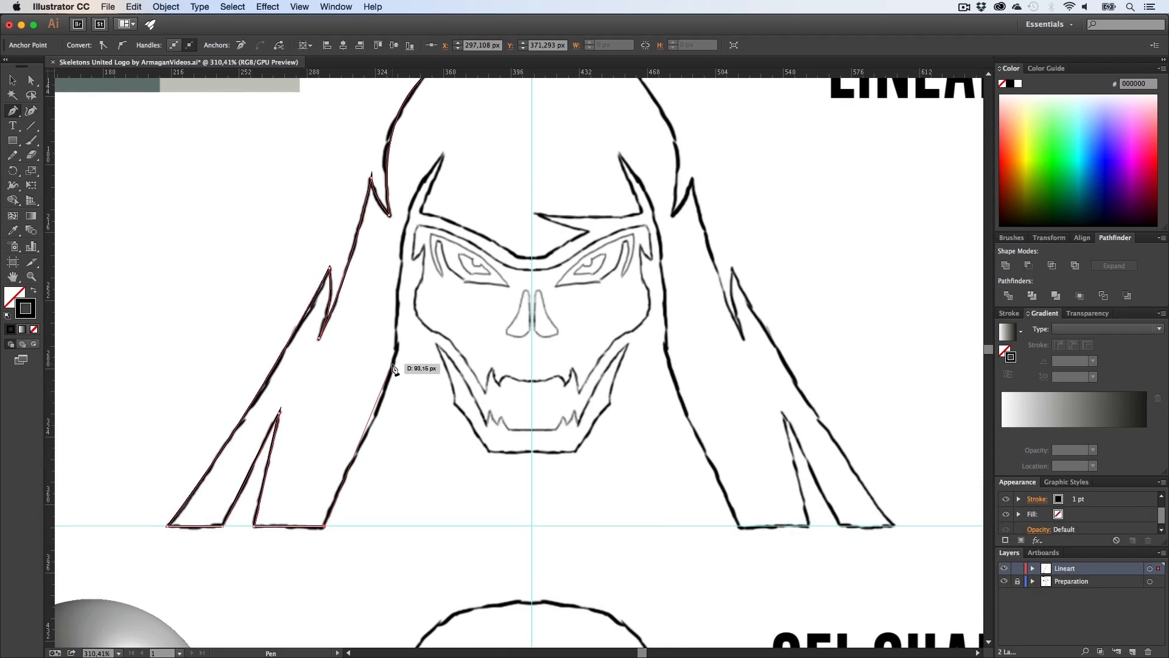
pyautogui.moveTo(397, 344); pyautogui.dragTo(400, 307)
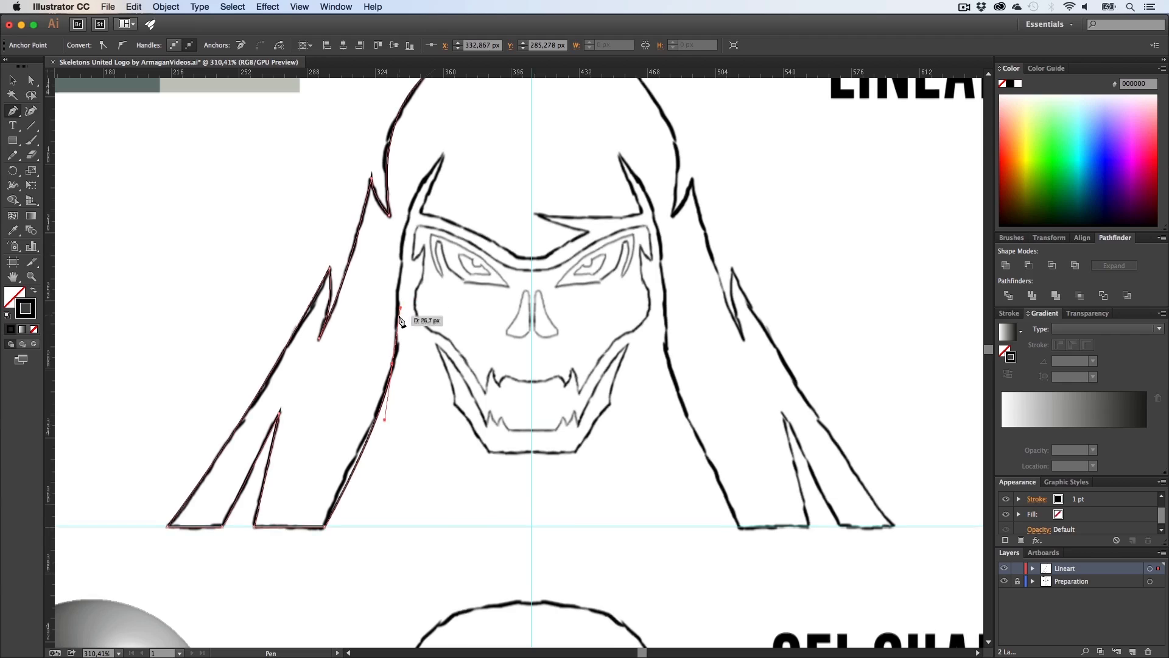
pyautogui.scroll(3, 402, 307)
pyautogui.moveTo(443, 219); pyautogui.dragTo(541, 330)
pyautogui.press('alt')
pyautogui.keyDown('alt'); pyautogui.click(421, 278); pyautogui.keyUp('alt')
pyautogui.press('shift')
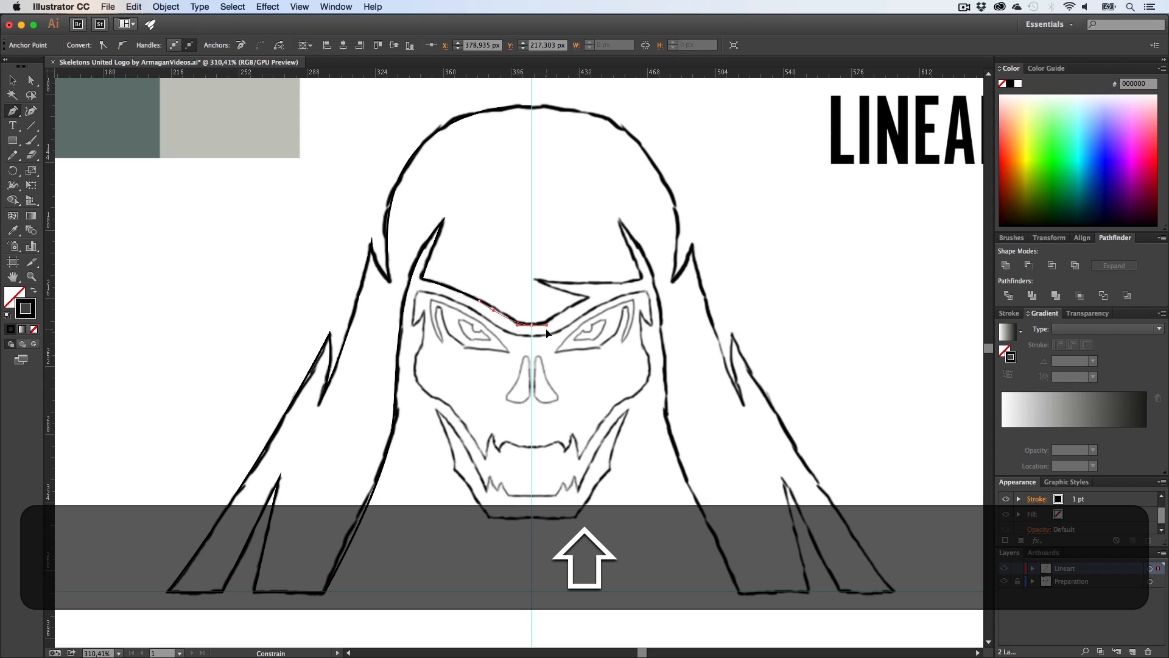
pyautogui.moveTo(547, 333)
pyautogui.mouseDown()
pyautogui.moveTo(500, 337)
pyautogui.moveTo(568, 327)
pyautogui.moveTo(544, 356)
pyautogui.moveTo(565, 333)
pyautogui.mouseUp()
pyautogui.moveTo(550, 333)
pyautogui.mouseDown()
pyautogui.moveTo(563, 308)
pyautogui.moveTo(551, 361)
pyautogui.moveTo(546, 330)
pyautogui.mouseUp()
pyautogui.keyDown('alt'); pyautogui.click(531, 324); pyautogui.keyUp('alt')
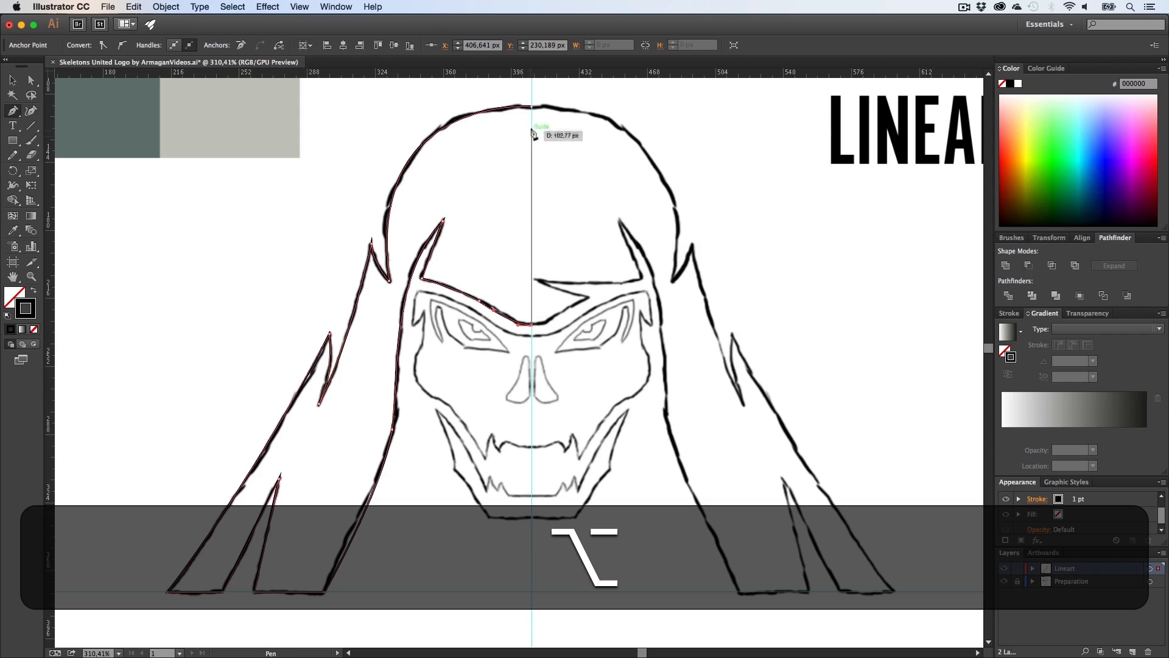
# Step: Close the path at the top centre and swap its fill and stroke to a black fill
pyautogui.click(533, 107)
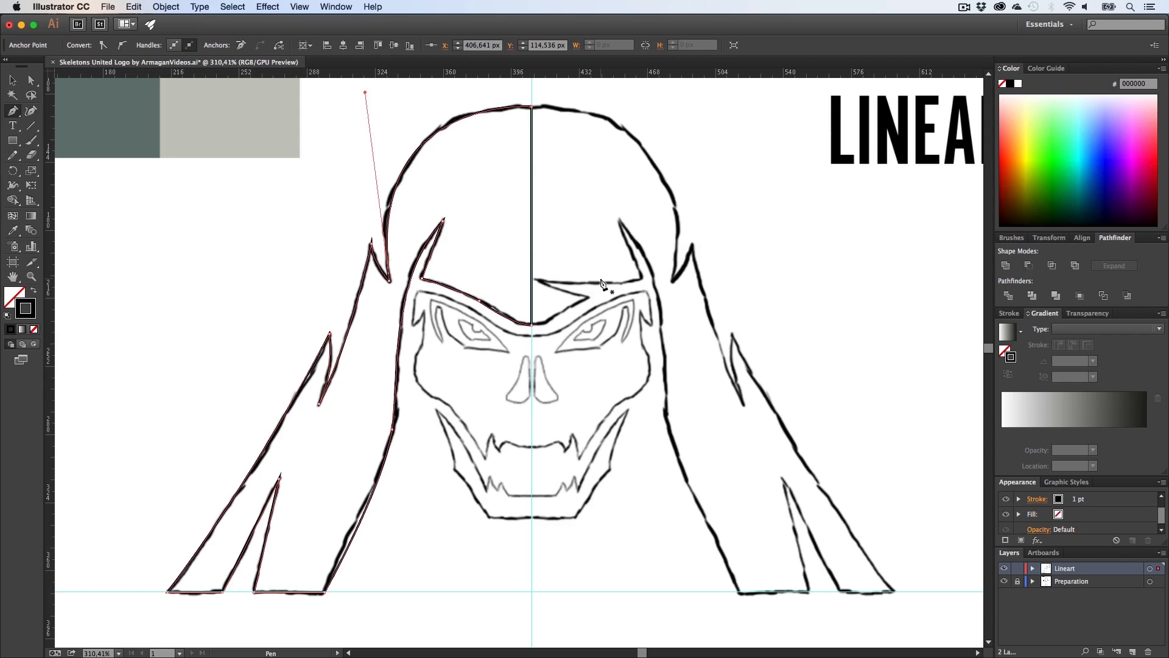
pyautogui.hotkey('shift', 'x')
pyautogui.press('v')
pyautogui.click(594, 308)
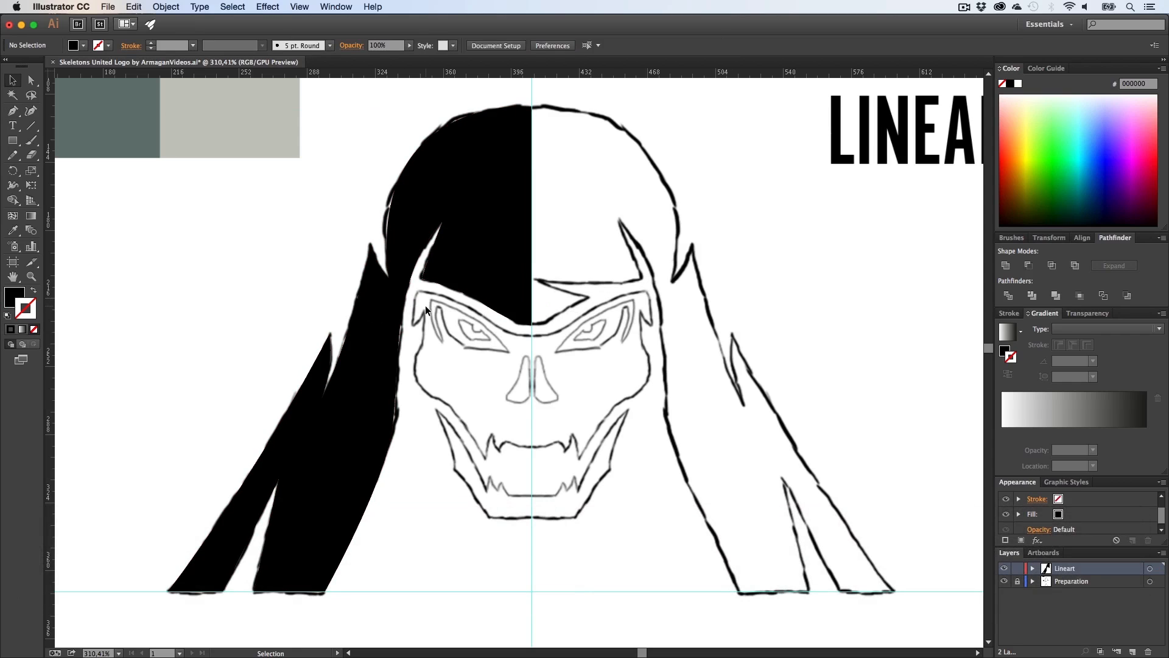
# Step: Open the Preparation layer's options and enable Dim Images
pyautogui.click(1101, 584)
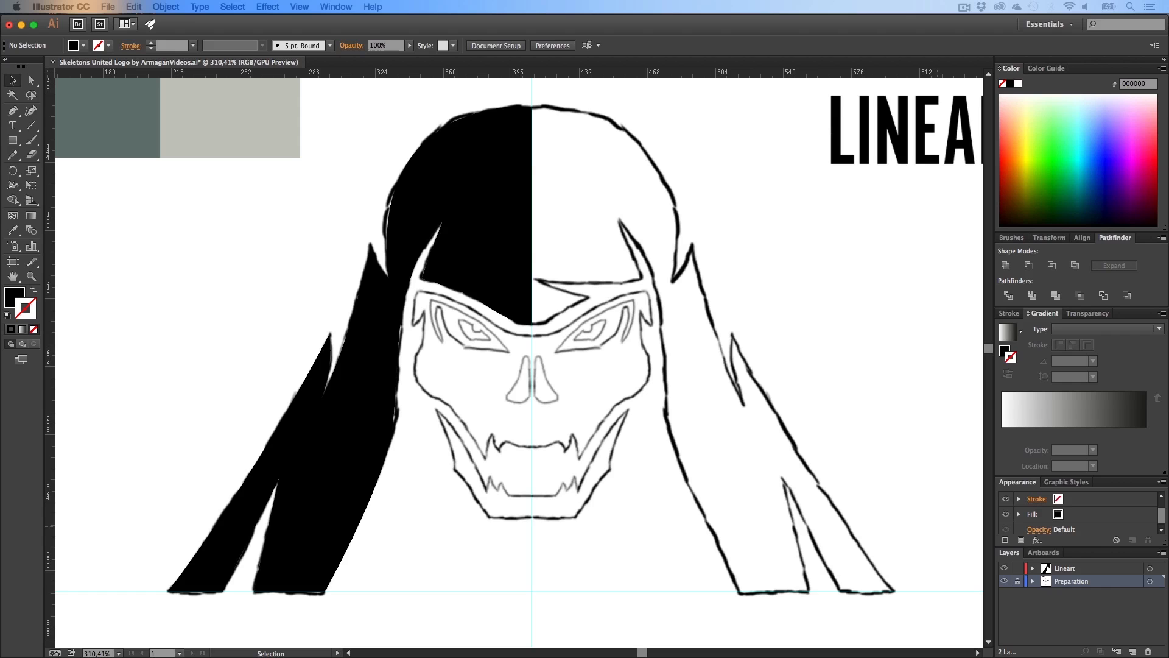
pyautogui.moveTo(463, 656); pyautogui.dragTo(548, 278)
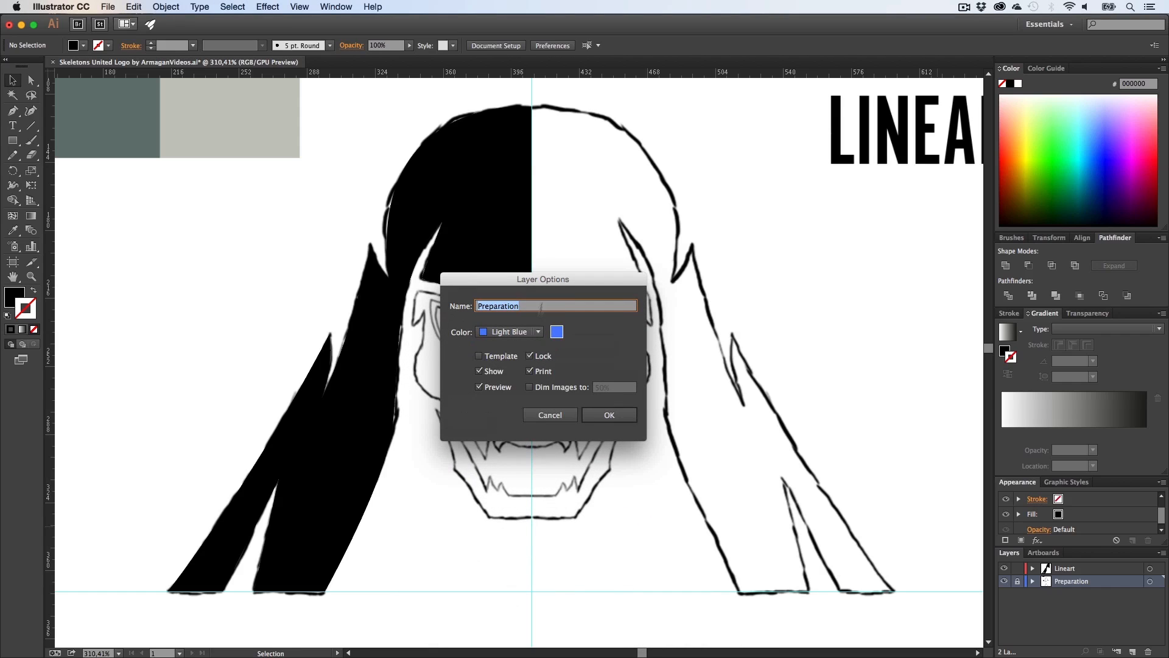
pyautogui.click(555, 390)
pyautogui.click(610, 414)
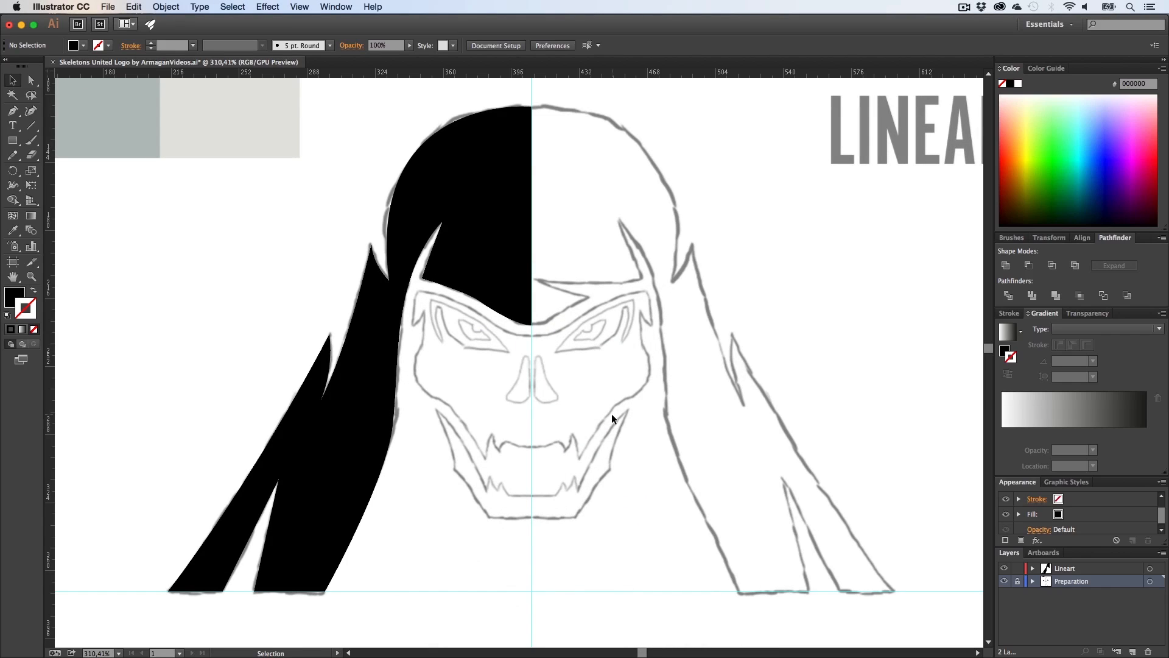
pyautogui.press('h')
pyautogui.moveTo(466, 351); pyautogui.dragTo(501, 339)
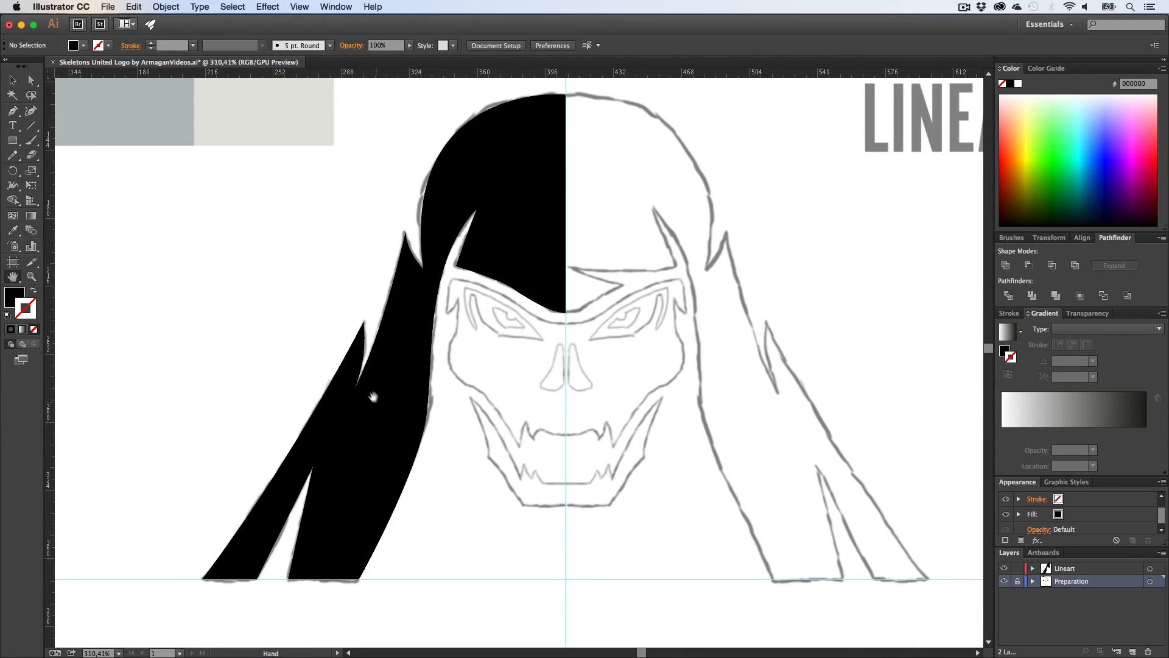
# Step: Refine the inner tip of the left hair strand by adjusting its anchor's direction handle
pyautogui.press('z')
pyautogui.moveTo(352, 373); pyautogui.dragTo(682, 392)
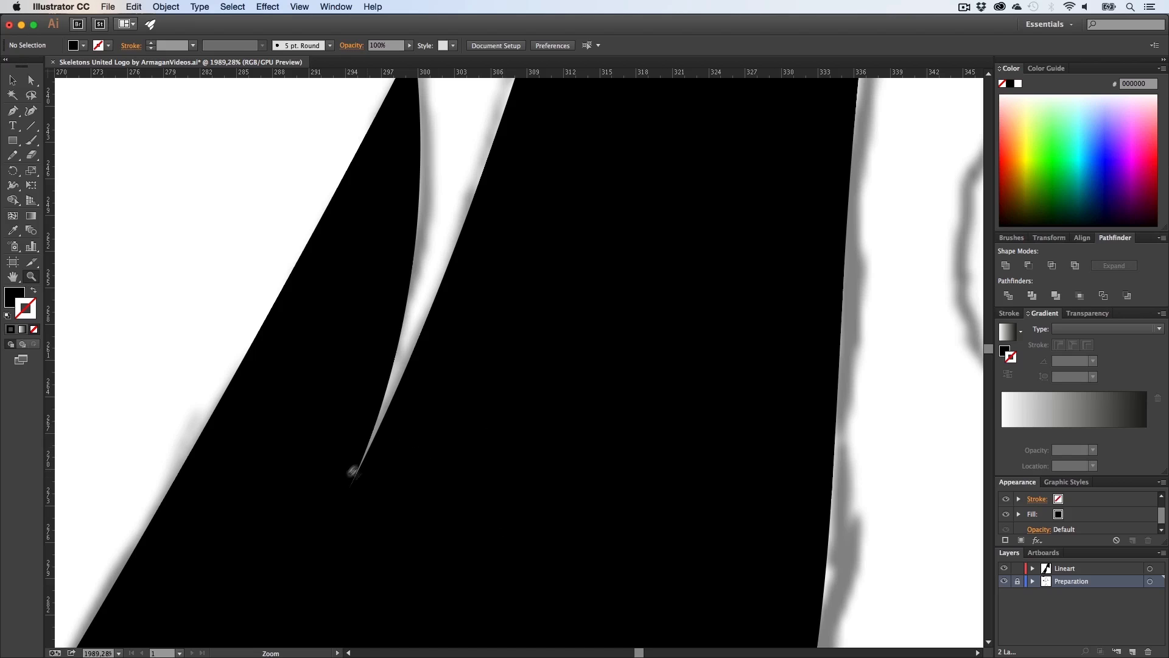
pyautogui.press('z')
pyautogui.moveTo(458, 348); pyautogui.dragTo(429, 414)
pyautogui.press('h')
pyautogui.press('a')
pyautogui.click(395, 495)
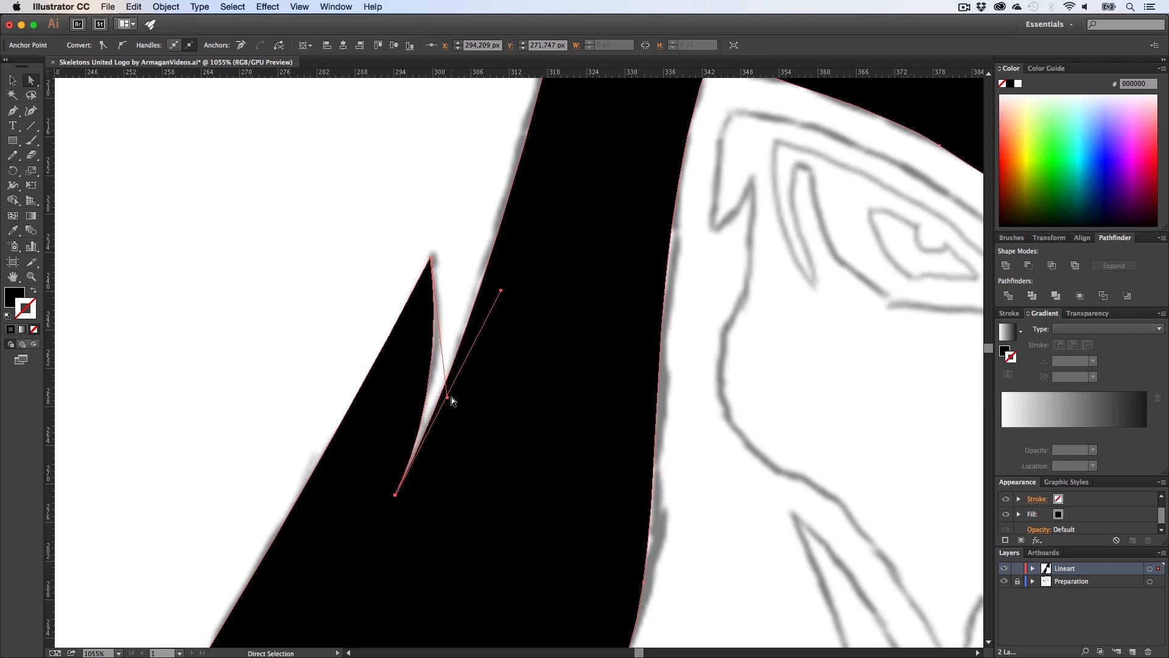
pyautogui.moveTo(450, 397); pyautogui.dragTo(440, 387)
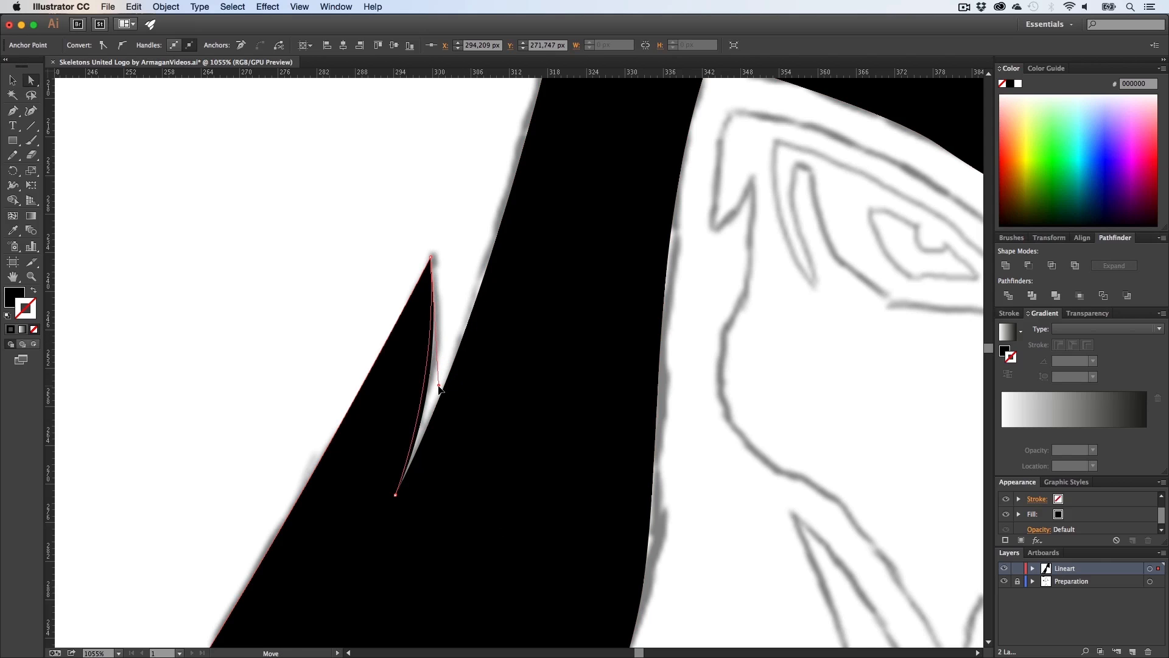
pyautogui.click(441, 388)
pyautogui.click(447, 321)
# Step: Inspect the traced left hood shape against the sketch at different zoom levels
pyautogui.press('z')
pyautogui.moveTo(527, 432); pyautogui.dragTo(279, 445)
pyautogui.click(278, 444)
pyautogui.press('h')
pyautogui.moveTo(765, 390); pyautogui.dragTo(398, 463)
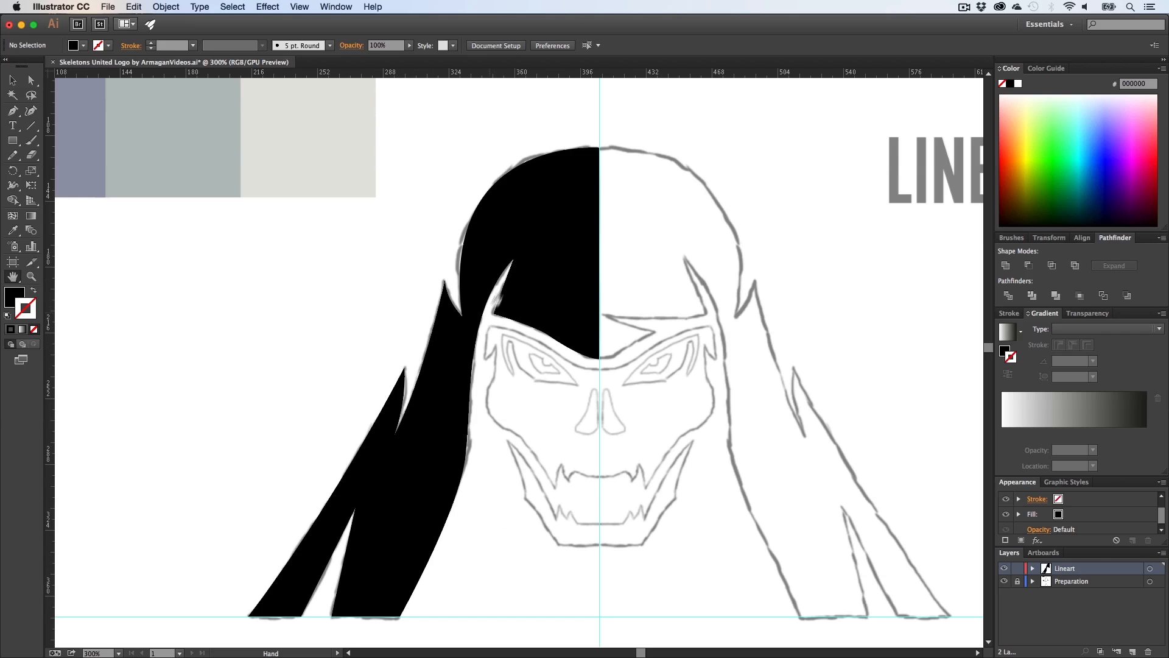
pyautogui.press('h')
pyautogui.moveTo(586, 428); pyautogui.dragTo(507, 370)
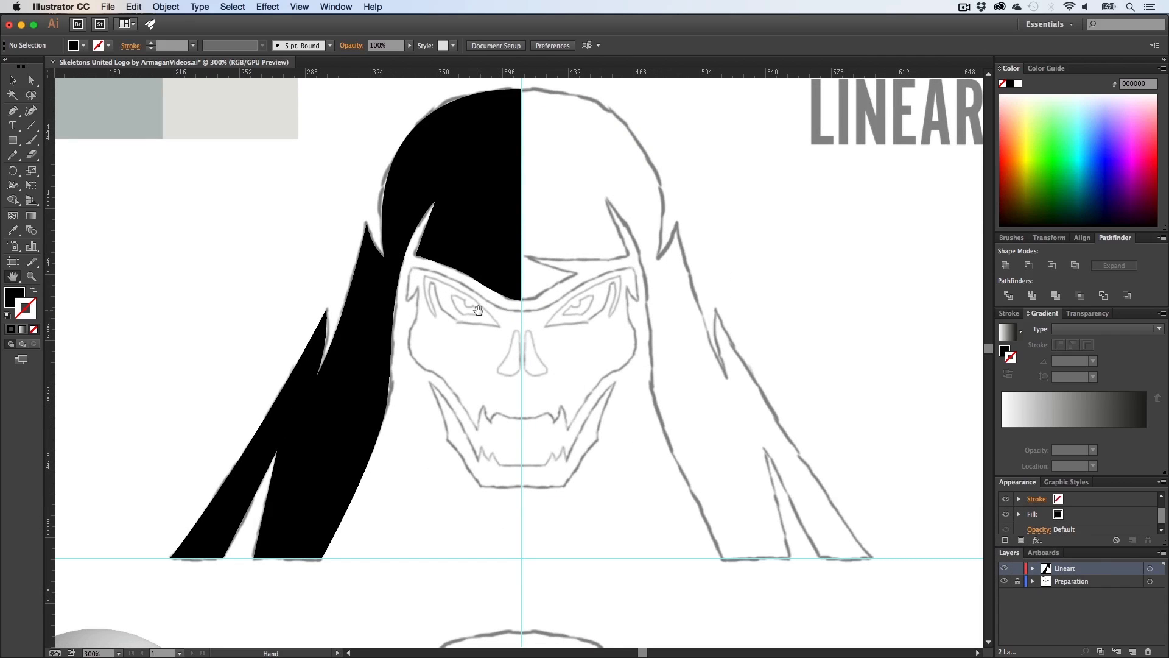
pyautogui.moveTo(477, 309); pyautogui.dragTo(447, 357)
pyautogui.press('z')
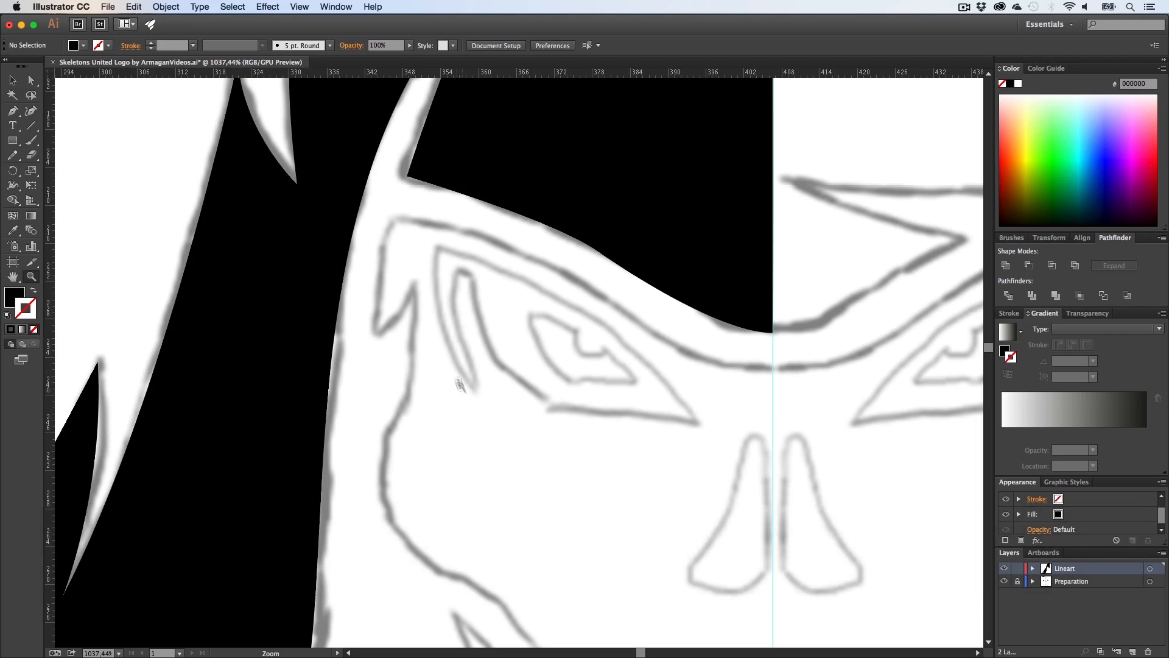
pyautogui.press('z')
pyautogui.press('z')
pyautogui.moveTo(528, 352); pyautogui.dragTo(262, 357)
pyautogui.press('h')
pyautogui.moveTo(526, 316); pyautogui.dragTo(441, 372)
pyautogui.press('z')
pyautogui.press('h')
# Step: Duplicate the left hood shape and reflect the copy horizontally with the Reflect tool
pyautogui.press('v')
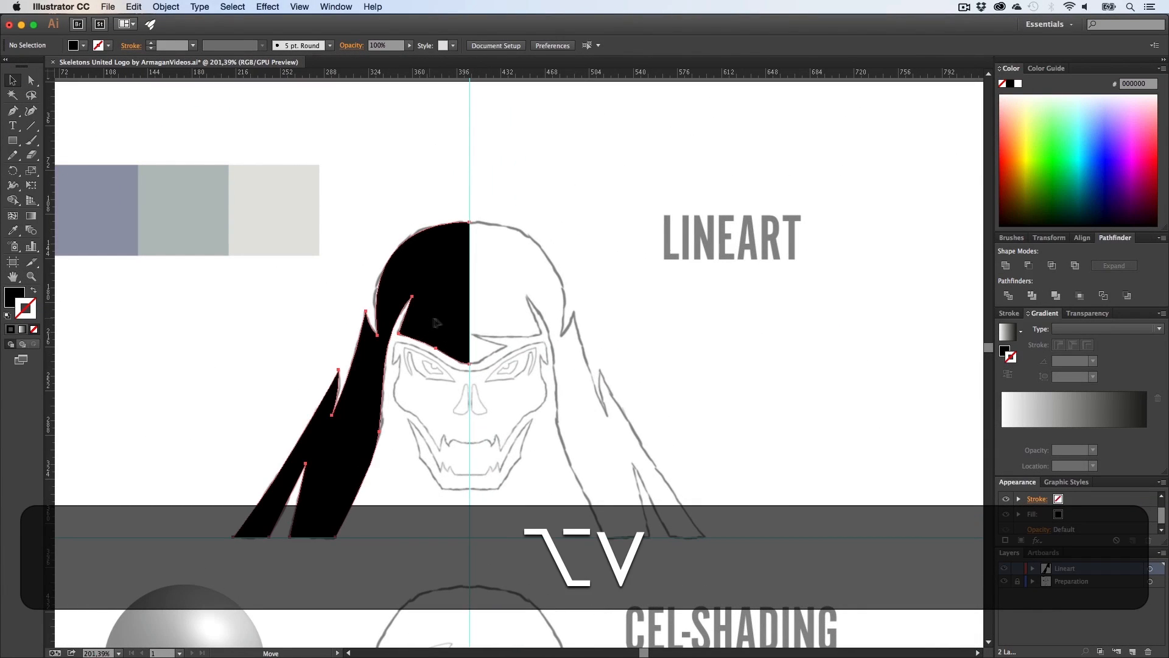
pyautogui.moveTo(434, 320); pyautogui.dragTo(624, 335)
pyautogui.press('o')
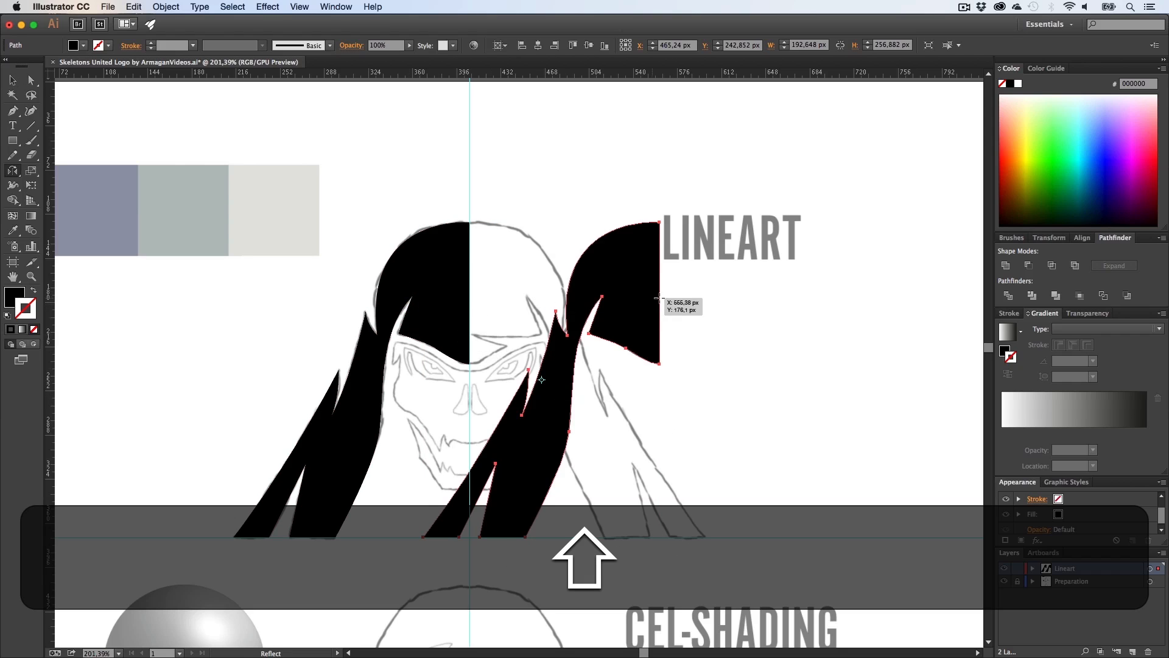
pyautogui.moveTo(728, 339); pyautogui.dragTo(288, 359)
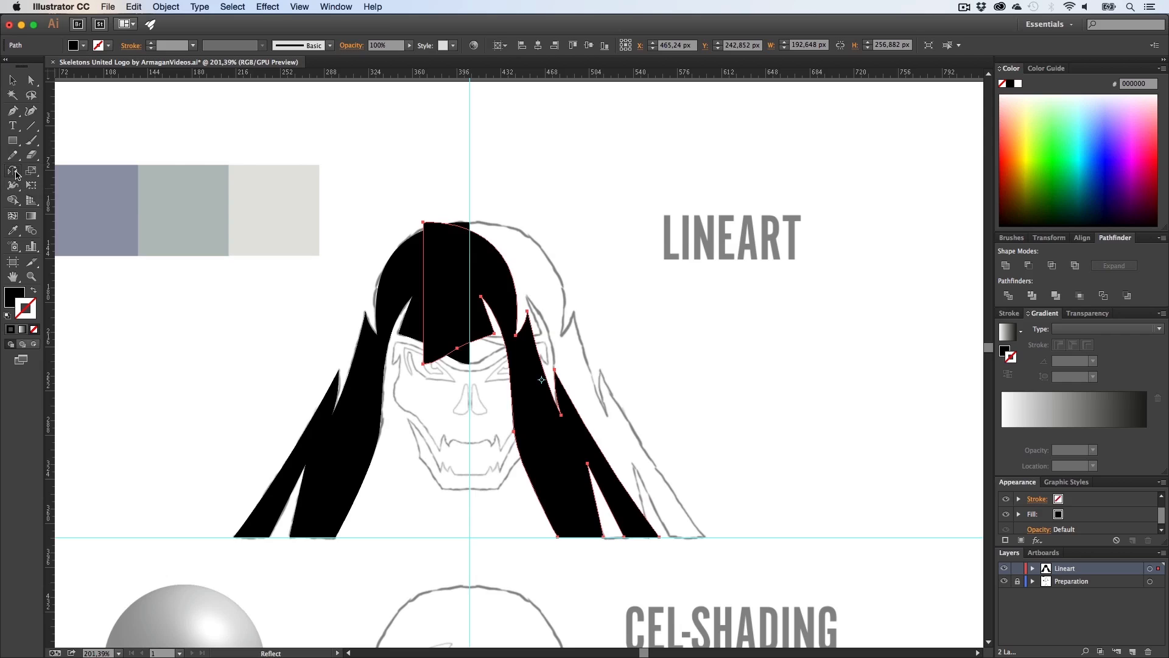
# Step: Move the mirrored copy horizontally to the right side of the centre guide
pyautogui.click(15, 172)
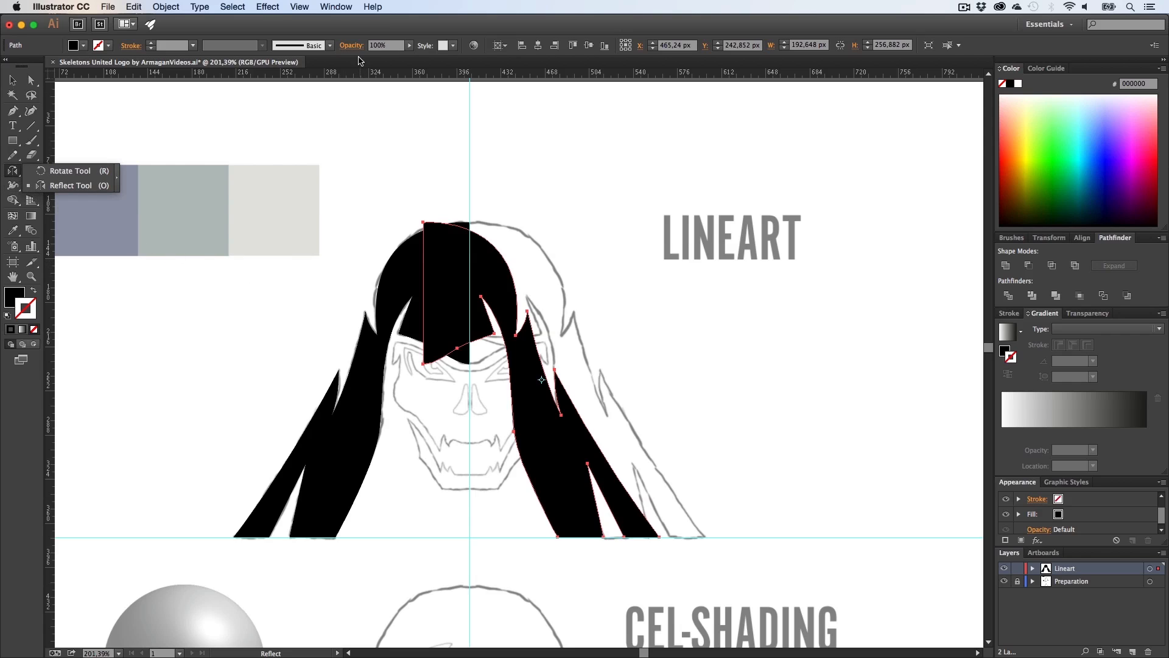
pyautogui.press('v')
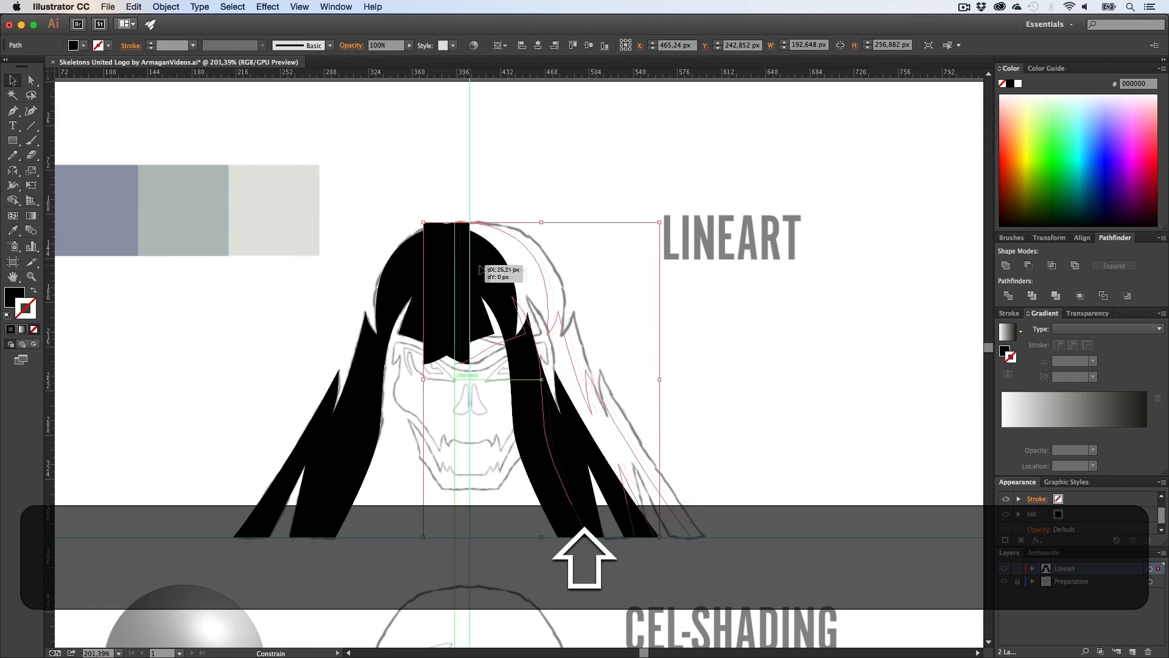
pyautogui.moveTo(442, 268); pyautogui.dragTo(510, 268)
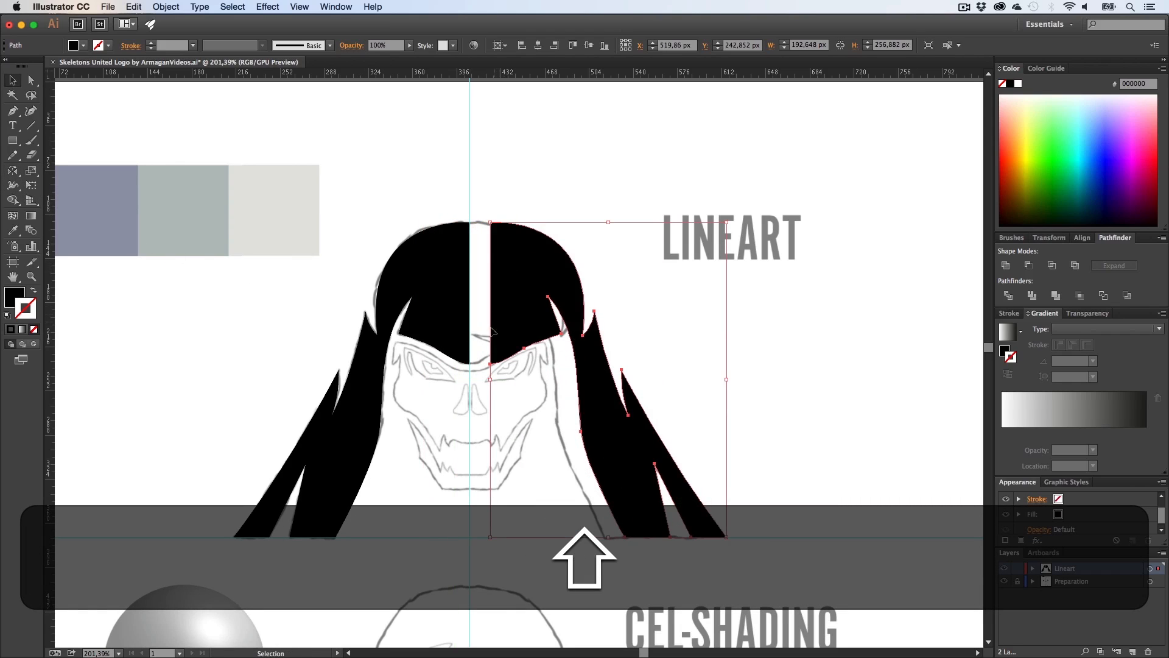
# Step: Select both hood halves and align them so they meet at the centre guide
pyautogui.keyDown('shift'); pyautogui.click(434, 282); pyautogui.keyUp('shift')
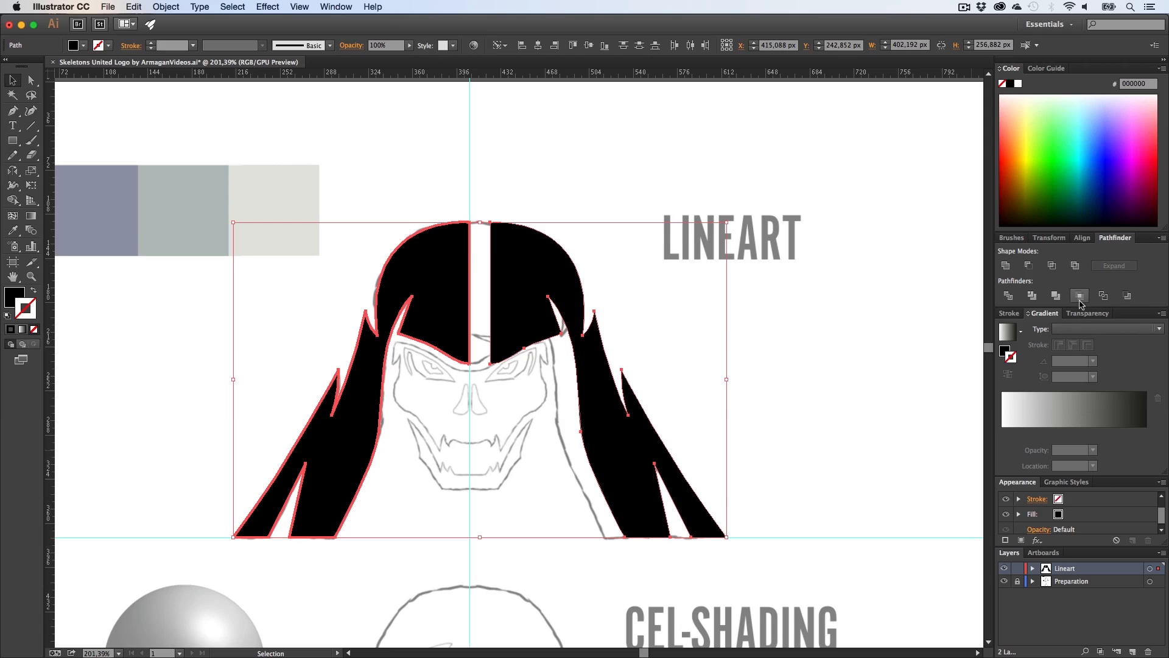
pyautogui.click(1081, 238)
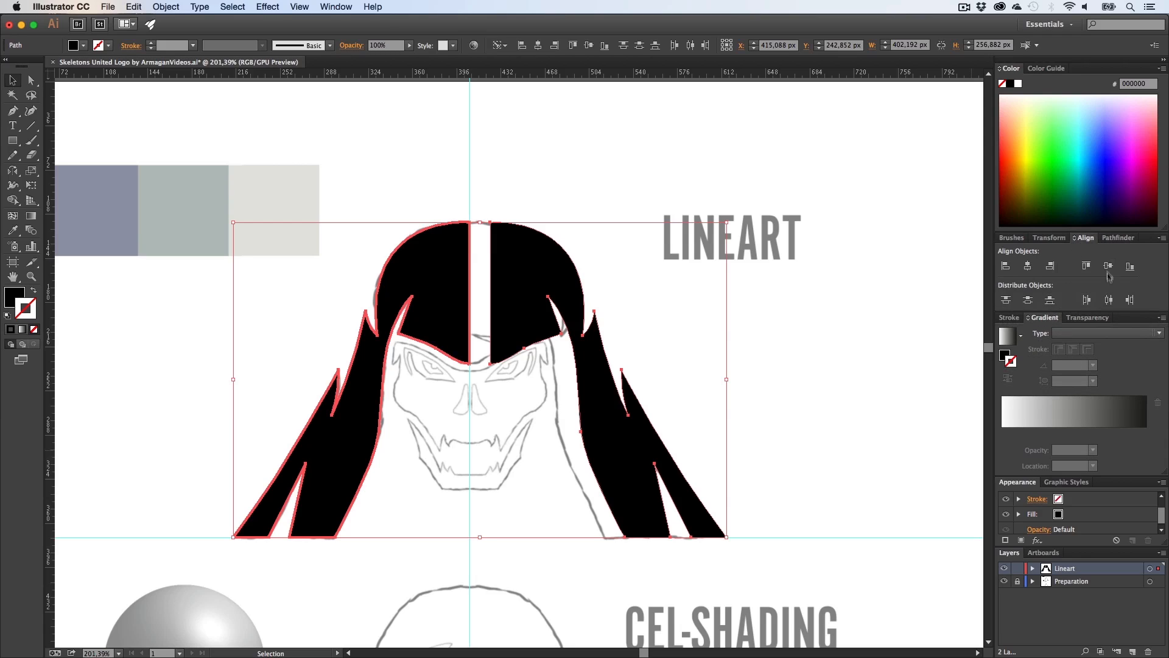
pyautogui.click(1077, 241)
pyautogui.click(1077, 241)
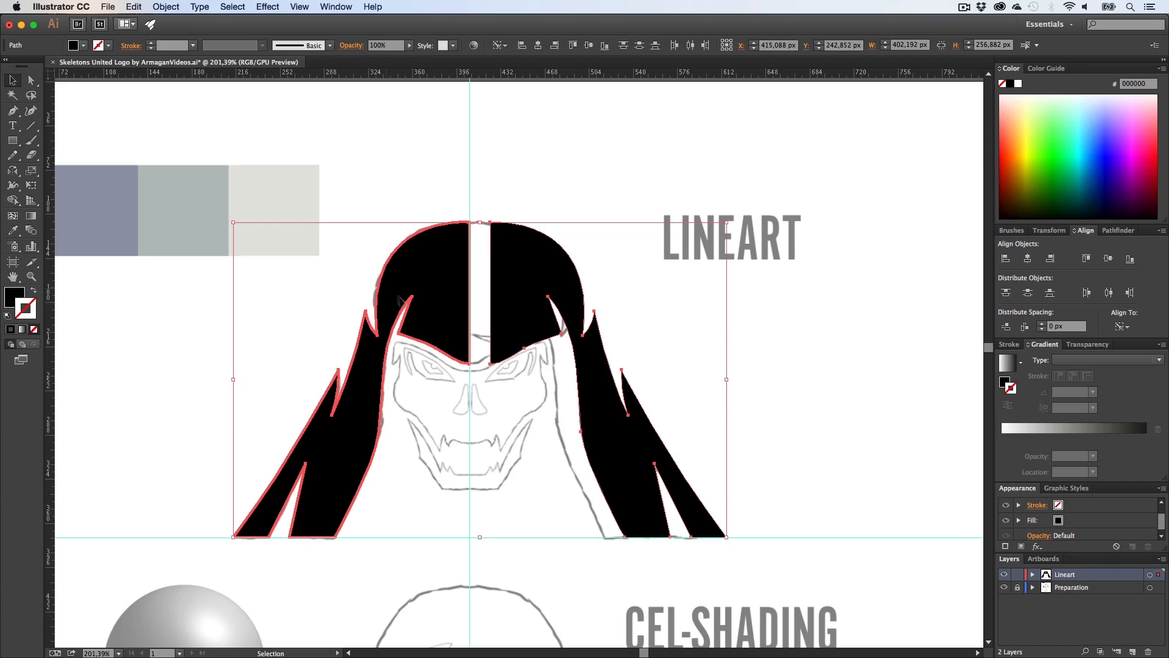
pyautogui.click(1025, 327)
pyautogui.click(754, 347)
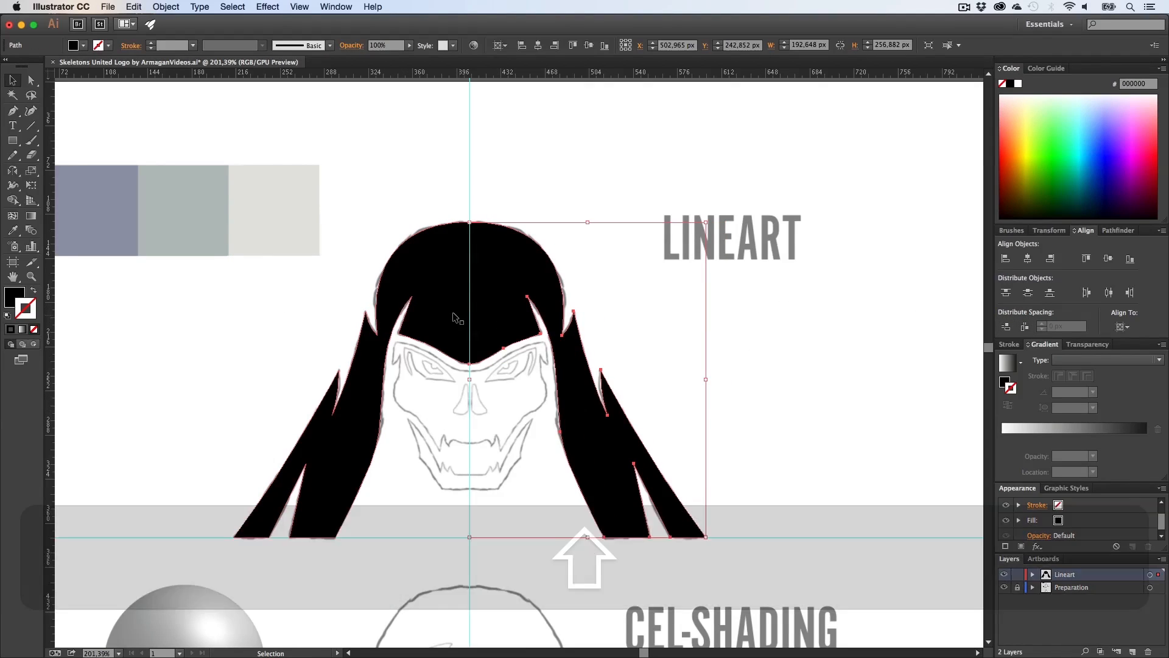
# Step: Select both hood halves and unite them into one shape with Pathfinder
pyautogui.keyDown('shift'); pyautogui.click(498, 317); pyautogui.keyUp('shift')
pyautogui.click(1109, 232)
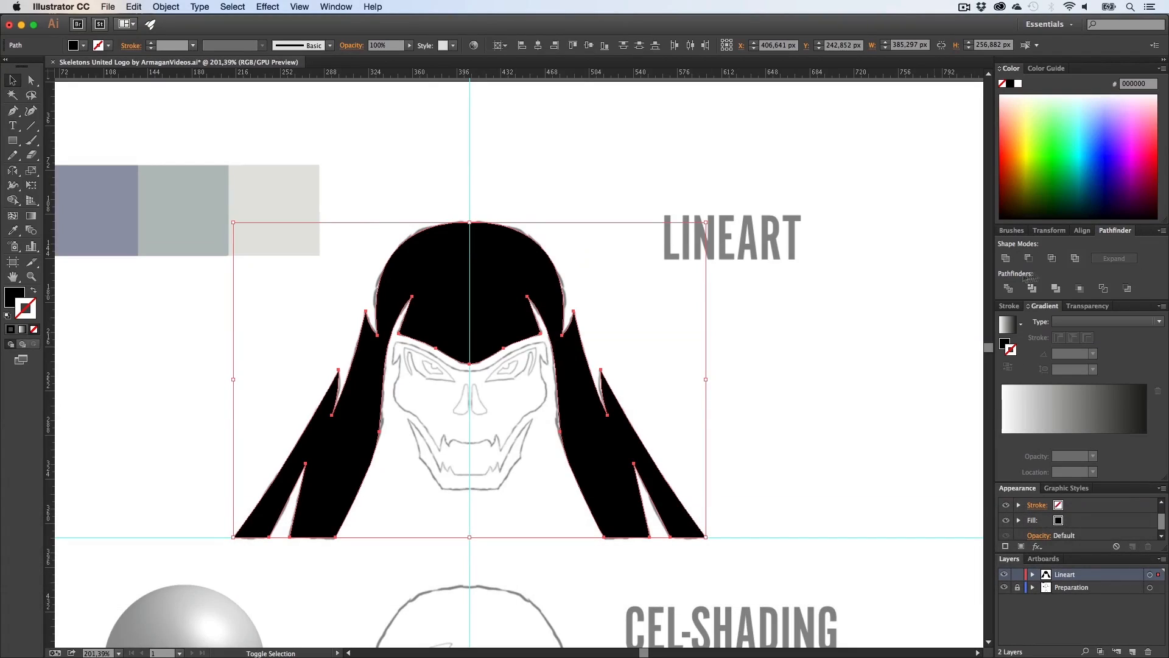
pyautogui.click(1014, 261)
pyautogui.click(465, 186)
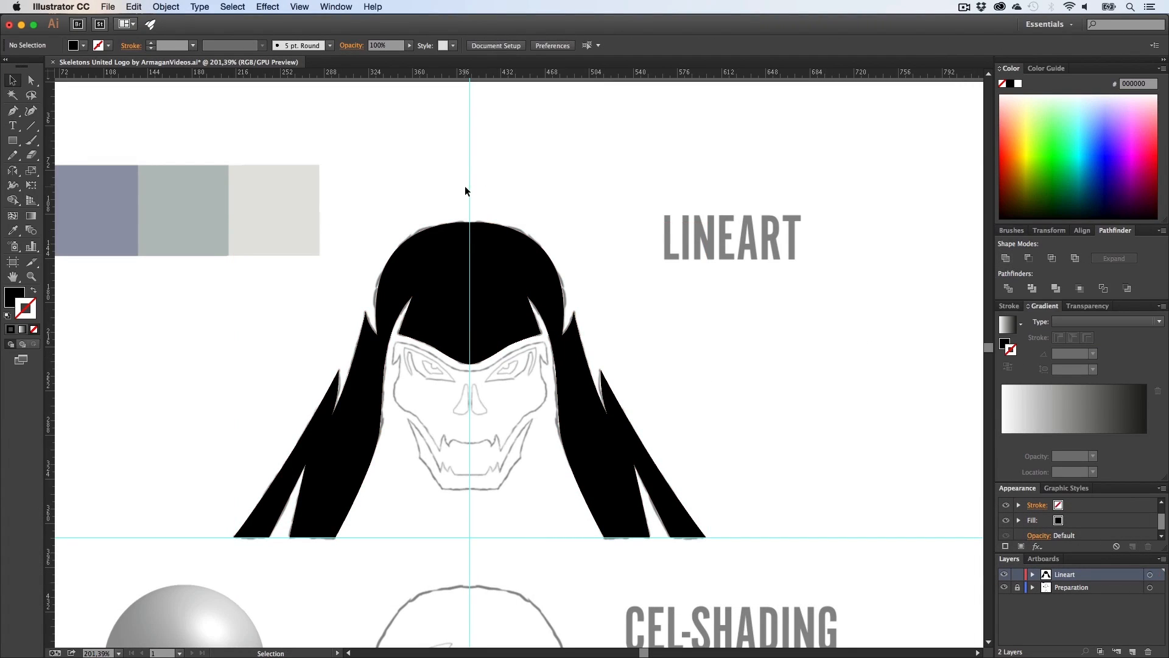
# Step: Unlock the guides
pyautogui.moveTo(522, 195); pyautogui.dragTo(419, 191)
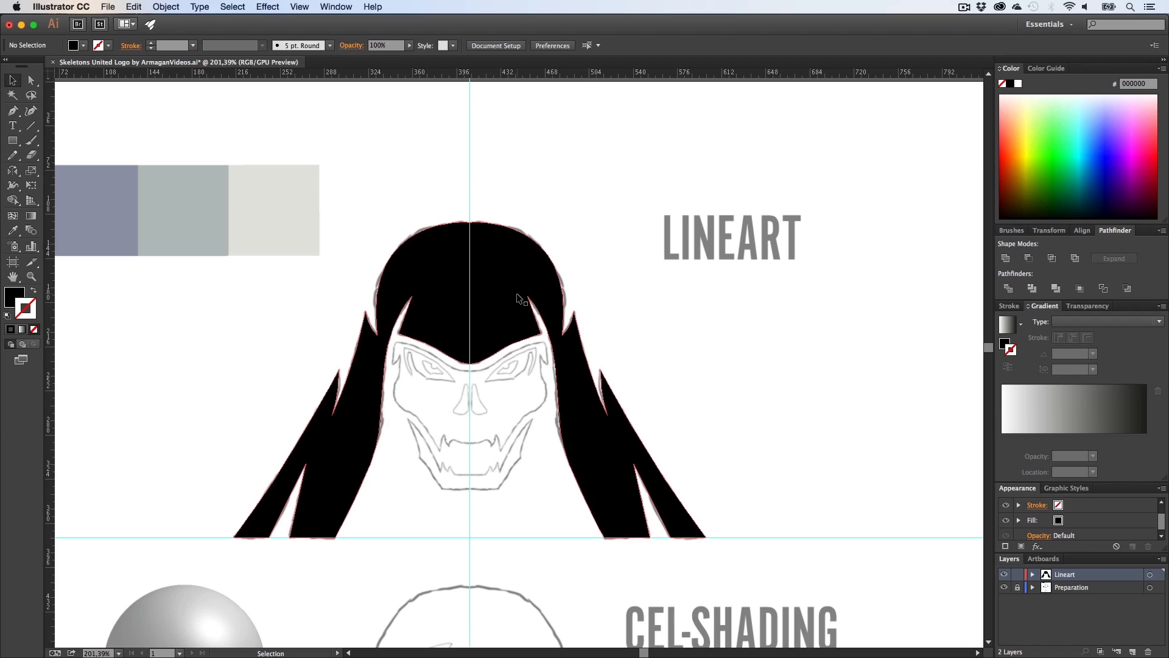
pyautogui.moveTo(419, 141); pyautogui.dragTo(371, 87)
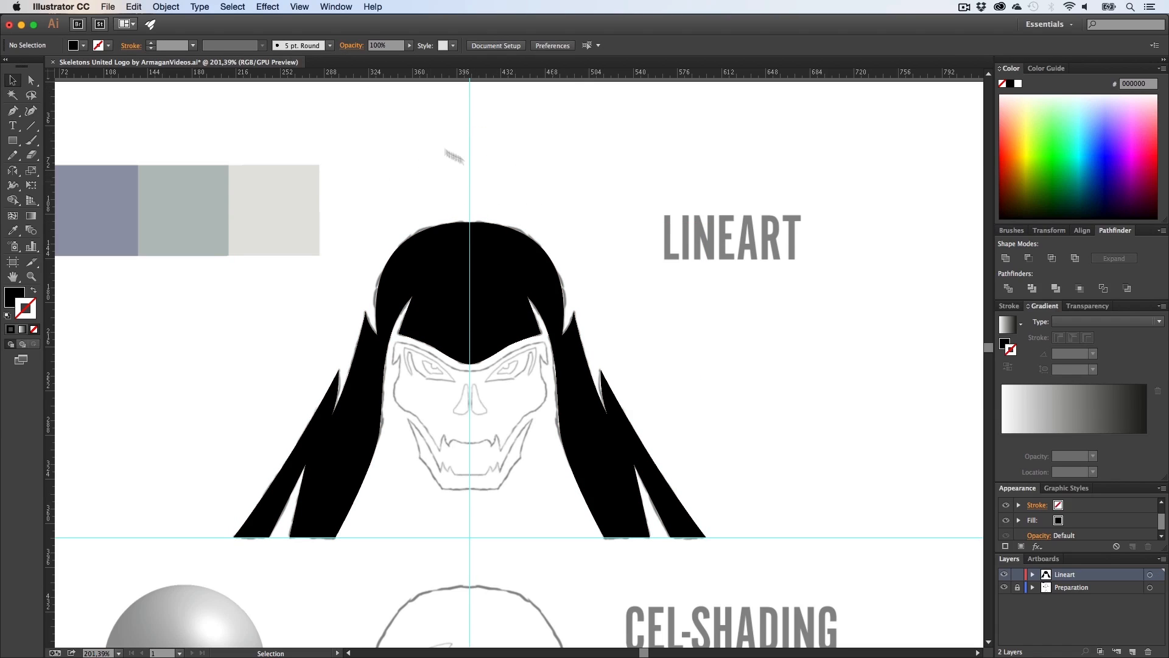
pyautogui.click(281, 7)
pyautogui.moveTo(298, 8)
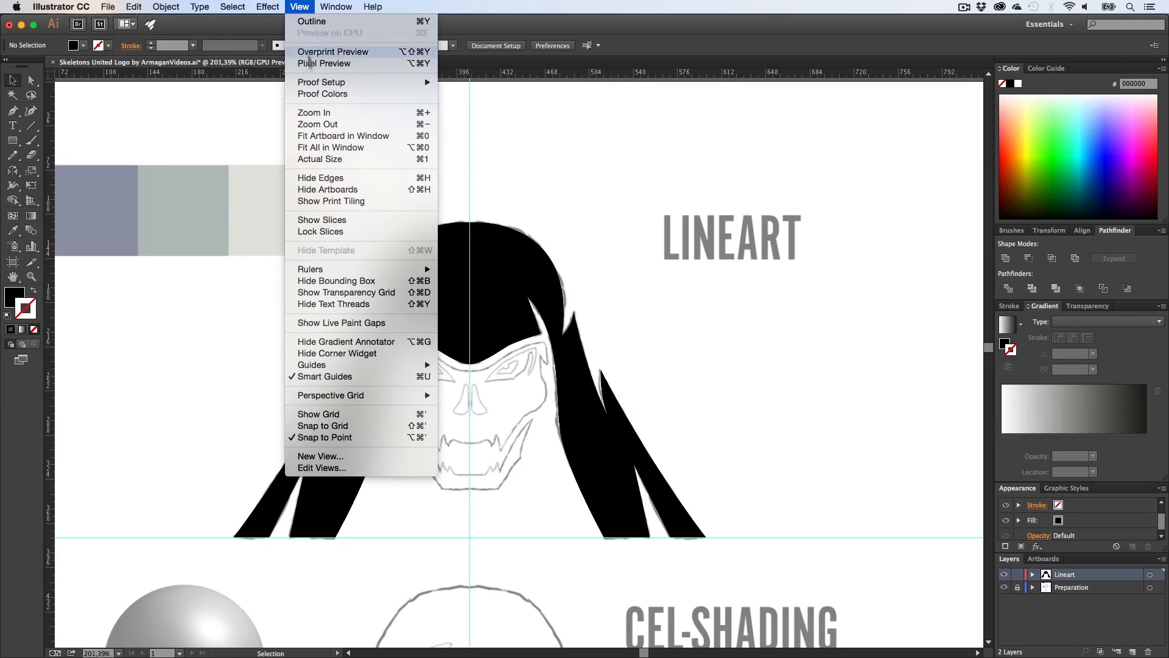
pyautogui.moveTo(351, 368)
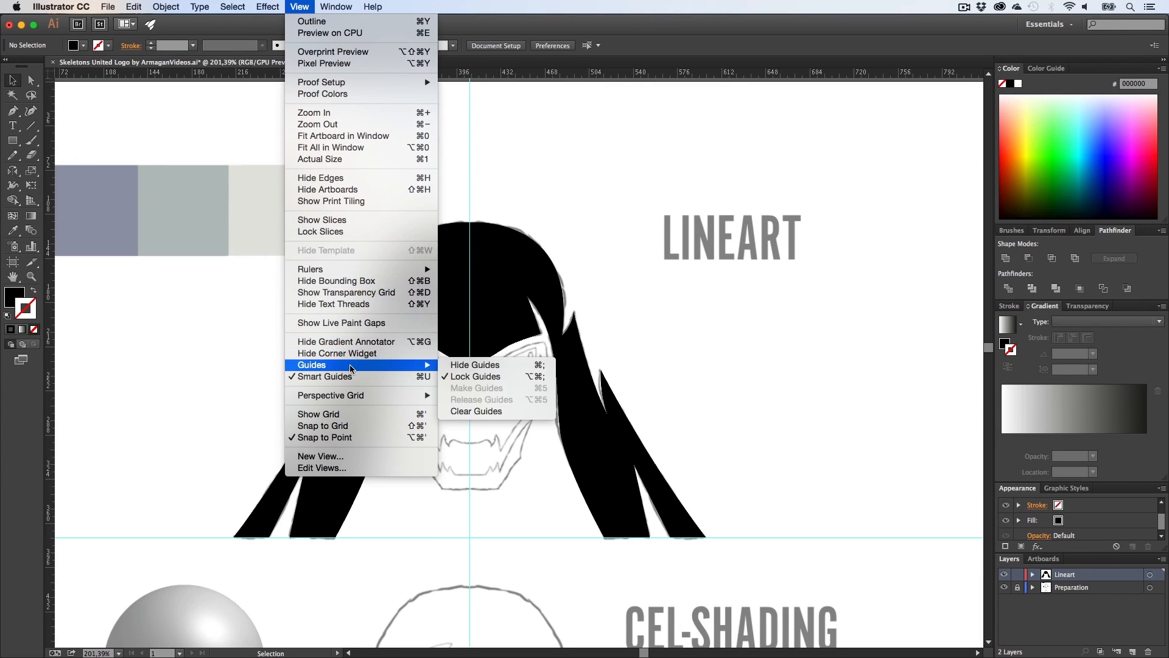
pyautogui.click(481, 376)
# Step: Try moving the centre guide aside and return it to the middle
pyautogui.click(470, 155)
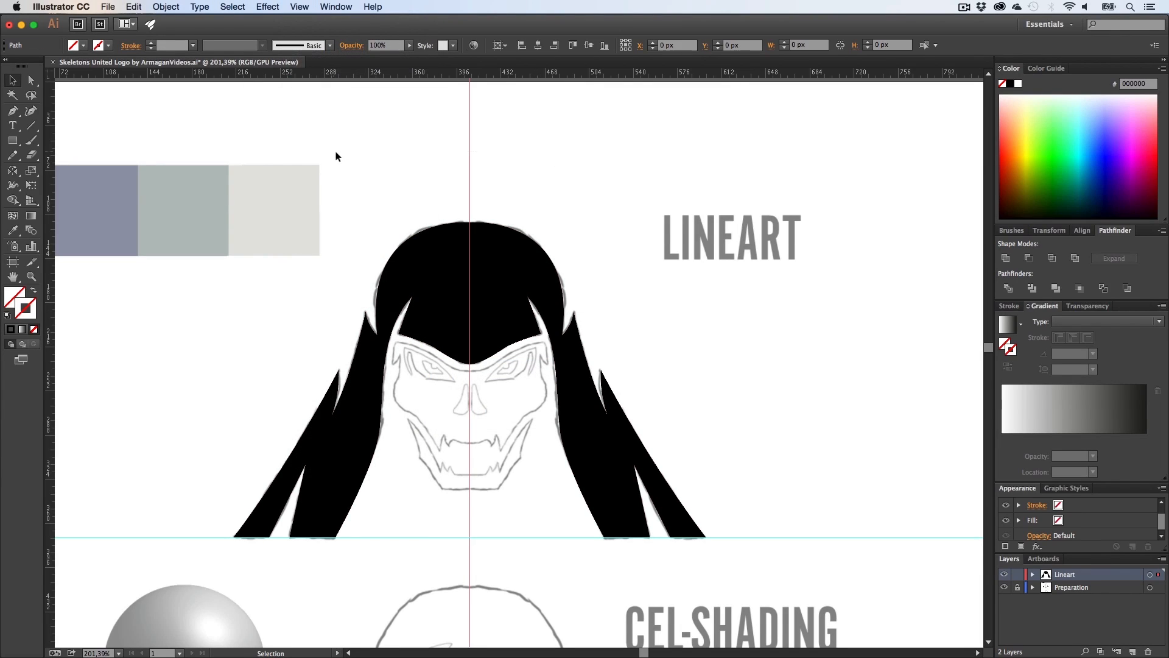
pyautogui.click(587, 159)
pyautogui.moveTo(472, 123); pyautogui.dragTo(589, 140)
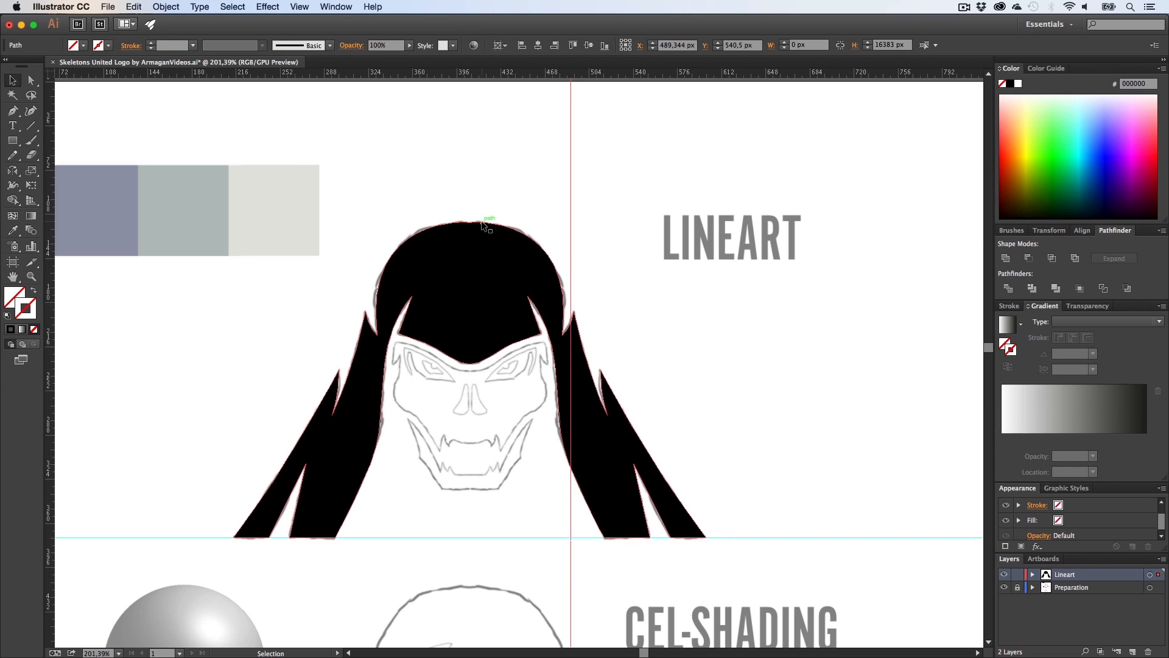
pyautogui.moveTo(571, 163); pyautogui.dragTo(471, 179)
pyautogui.press('super+z')
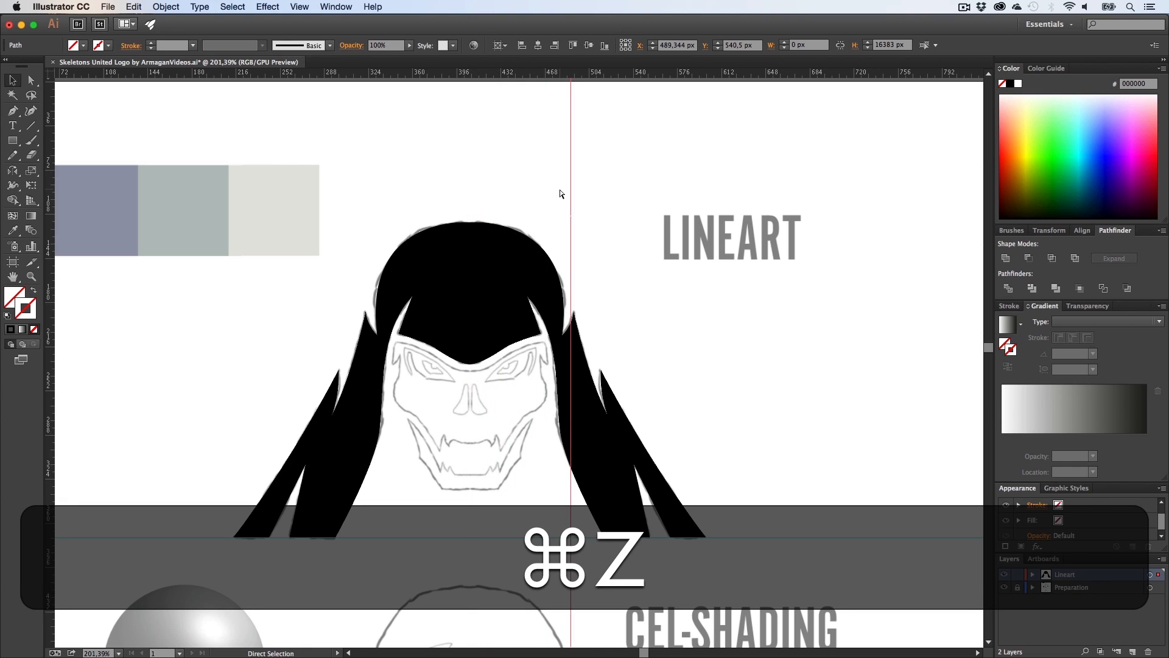
pyautogui.click(559, 188)
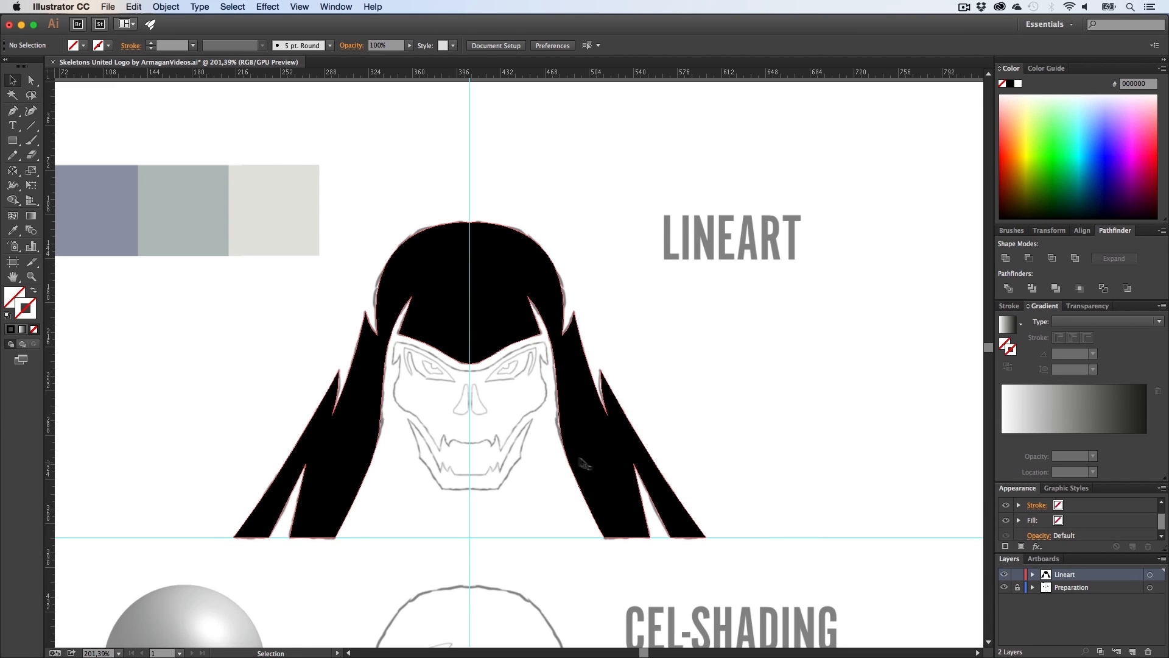
# Step: Start a new Pen path at the centre below the brow and curve it along the forehead edge
pyautogui.press('z')
pyautogui.moveTo(397, 365); pyautogui.dragTo(517, 284)
pyautogui.press('h')
pyautogui.press('p')
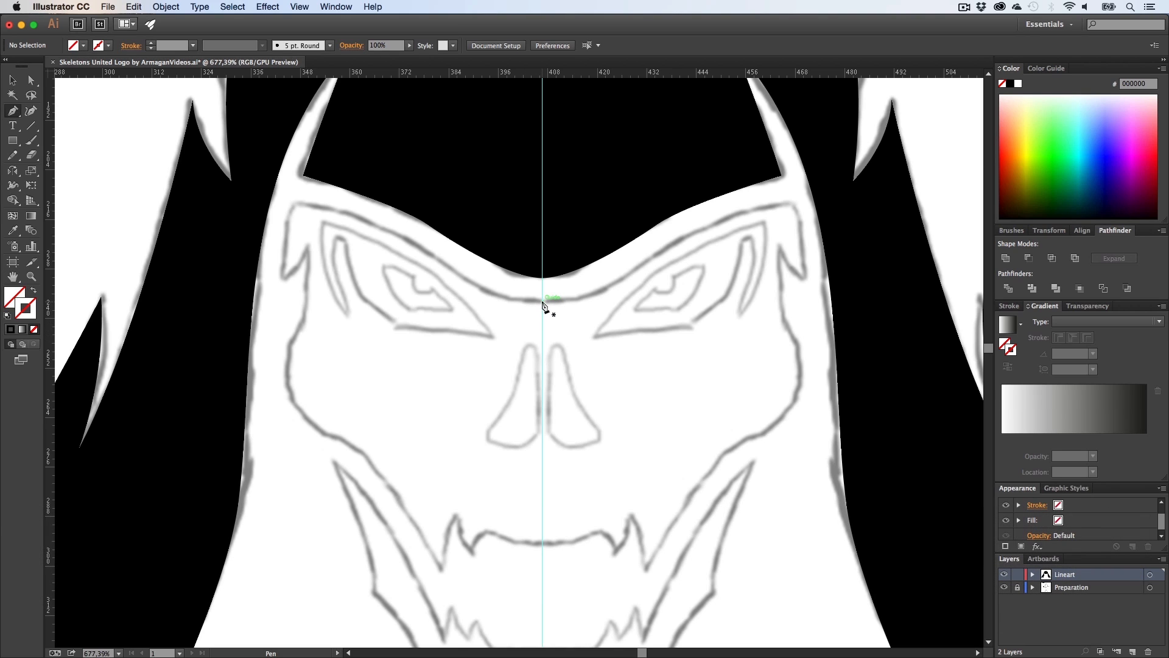
pyautogui.click(542, 304)
pyautogui.scroll(1, 436, 268)
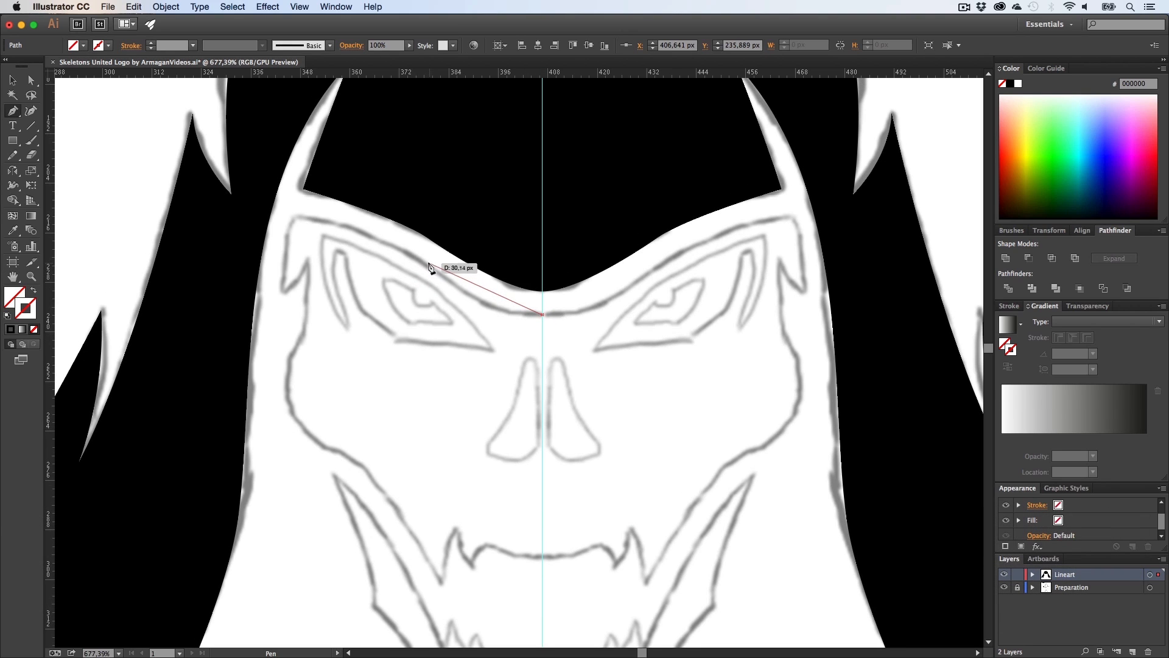
pyautogui.moveTo(427, 263); pyautogui.dragTo(400, 248)
pyautogui.moveTo(346, 209); pyautogui.dragTo(345, 202)
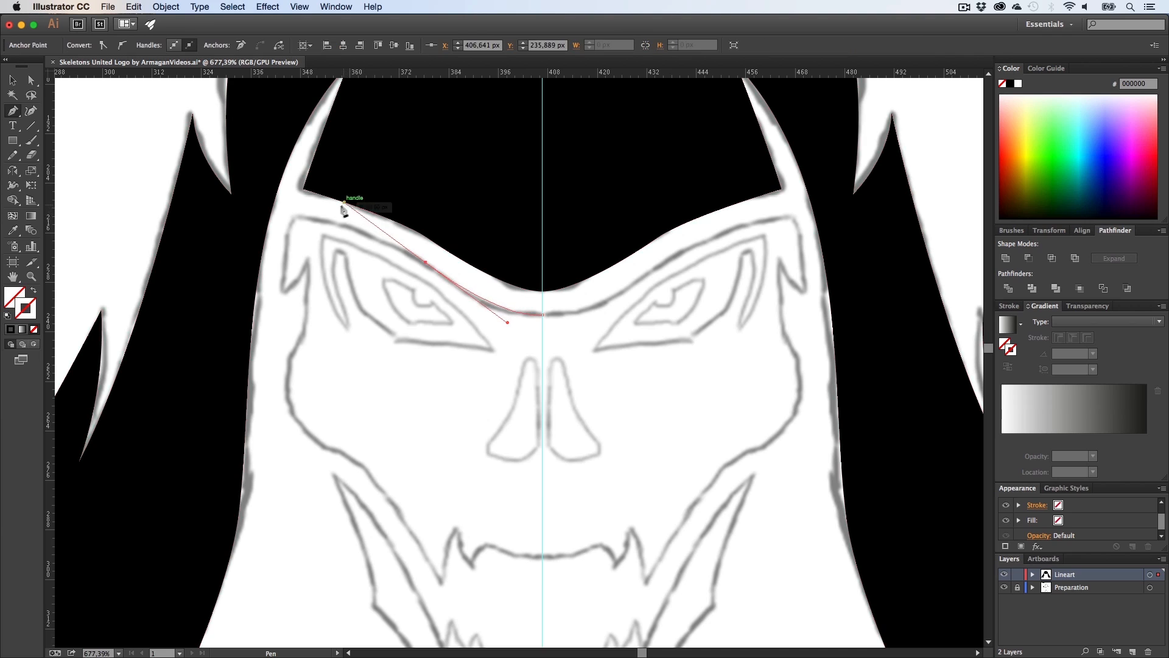
# Step: Add corner points down the left temple notch of the skull outline
pyautogui.click(294, 217)
pyautogui.click(283, 292)
pyautogui.press('alt')
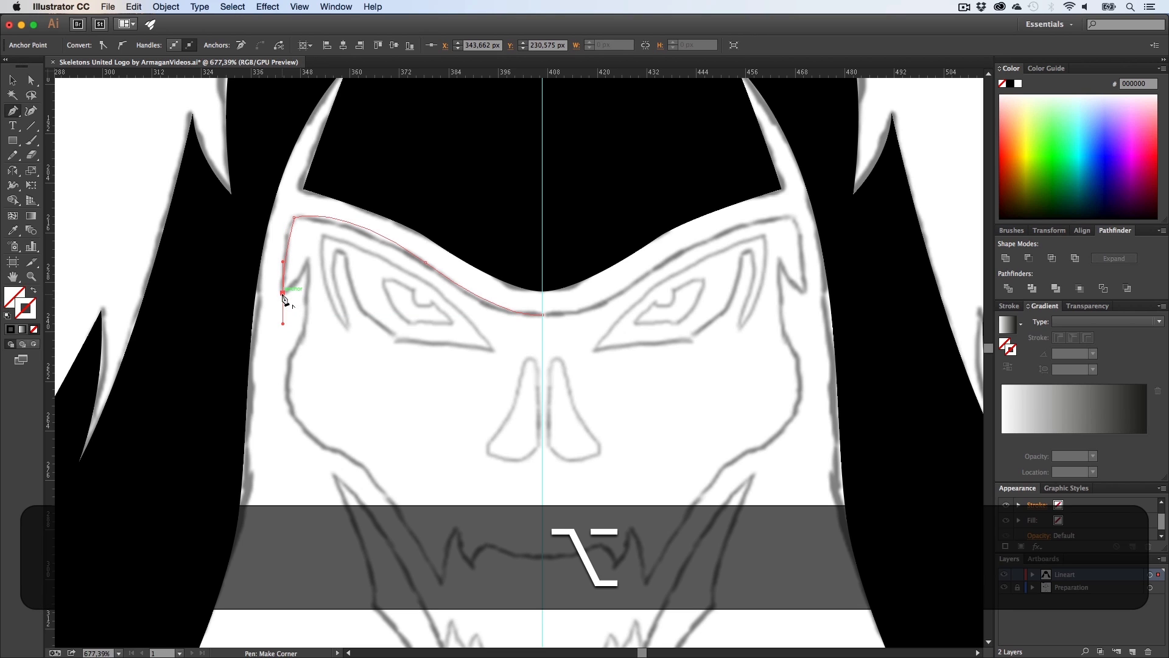
pyautogui.click(282, 261)
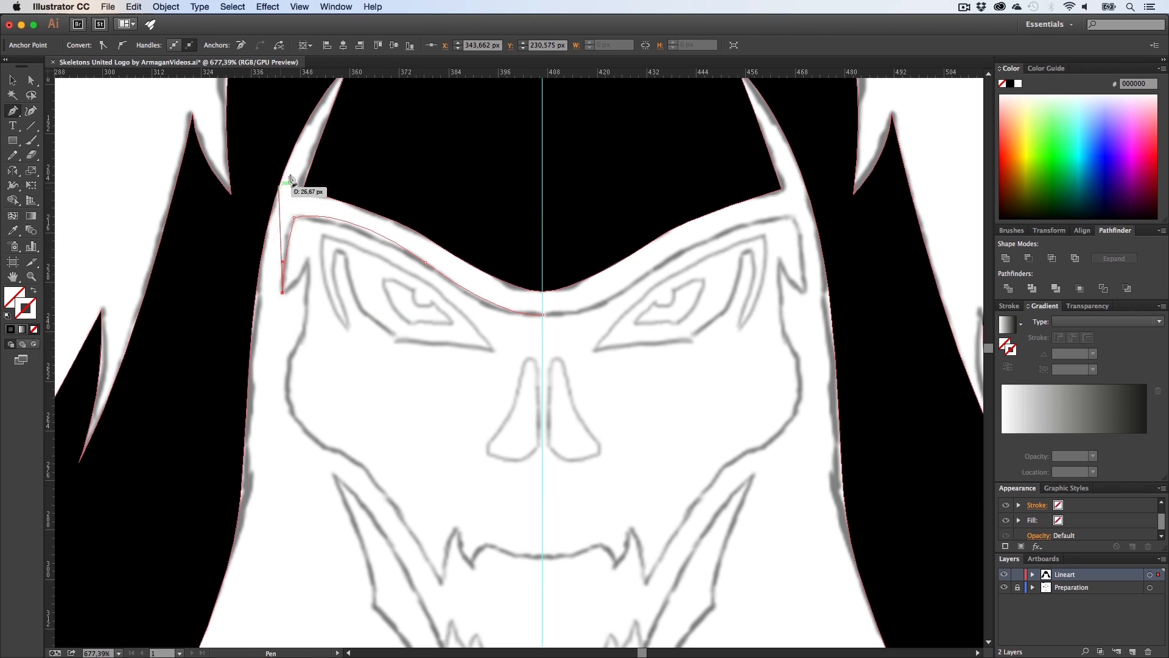
pyautogui.keyDown('alt'); pyautogui.click(308, 259); pyautogui.keyUp('alt')
# Step: Continue the Pen path with curved points down the cheek outline to the corner of the jaw
pyautogui.scroll(-2, 316, 310)
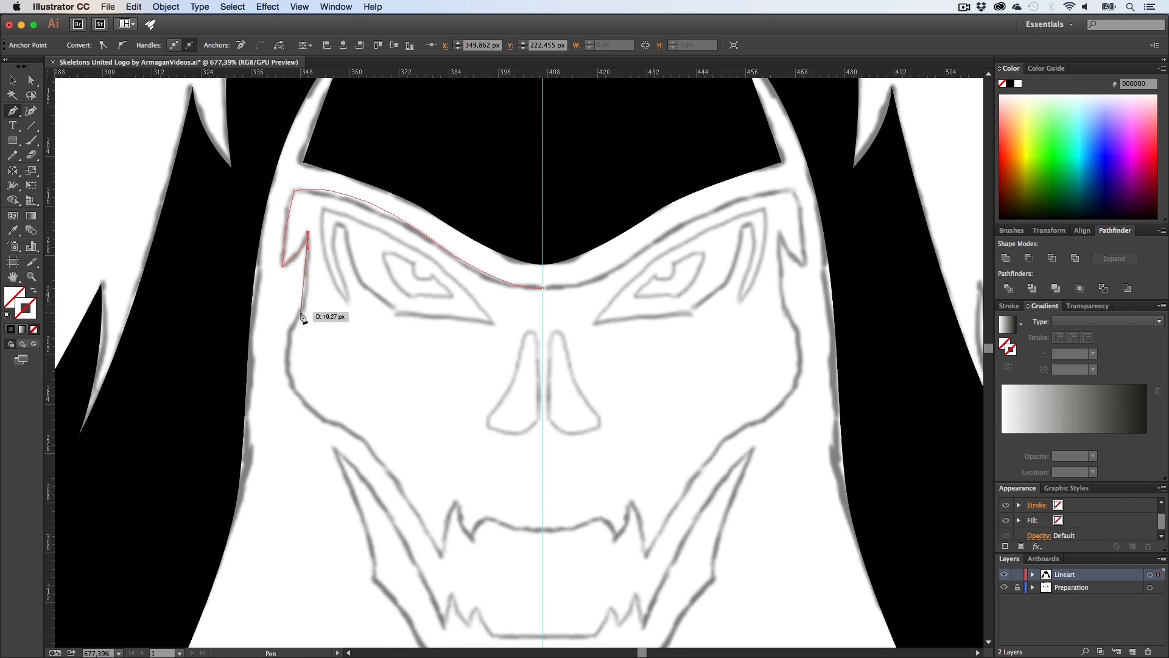
pyautogui.moveTo(296, 323); pyautogui.dragTo(287, 335)
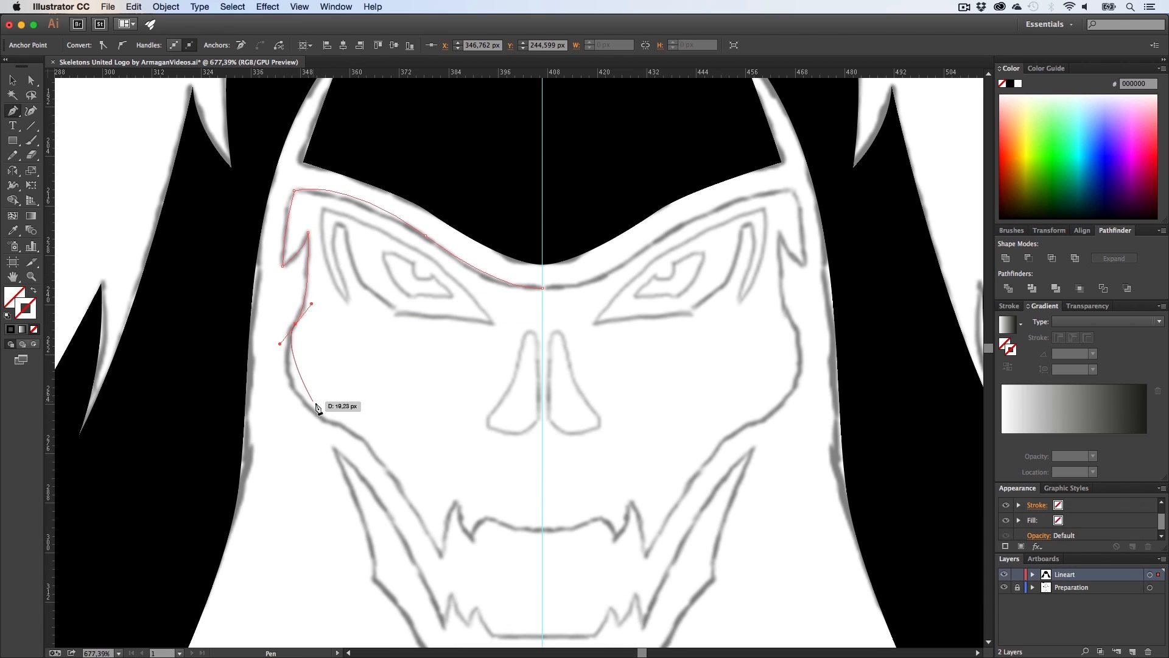
pyautogui.moveTo(326, 420); pyautogui.dragTo(362, 437)
pyautogui.scroll(-5, 383, 414)
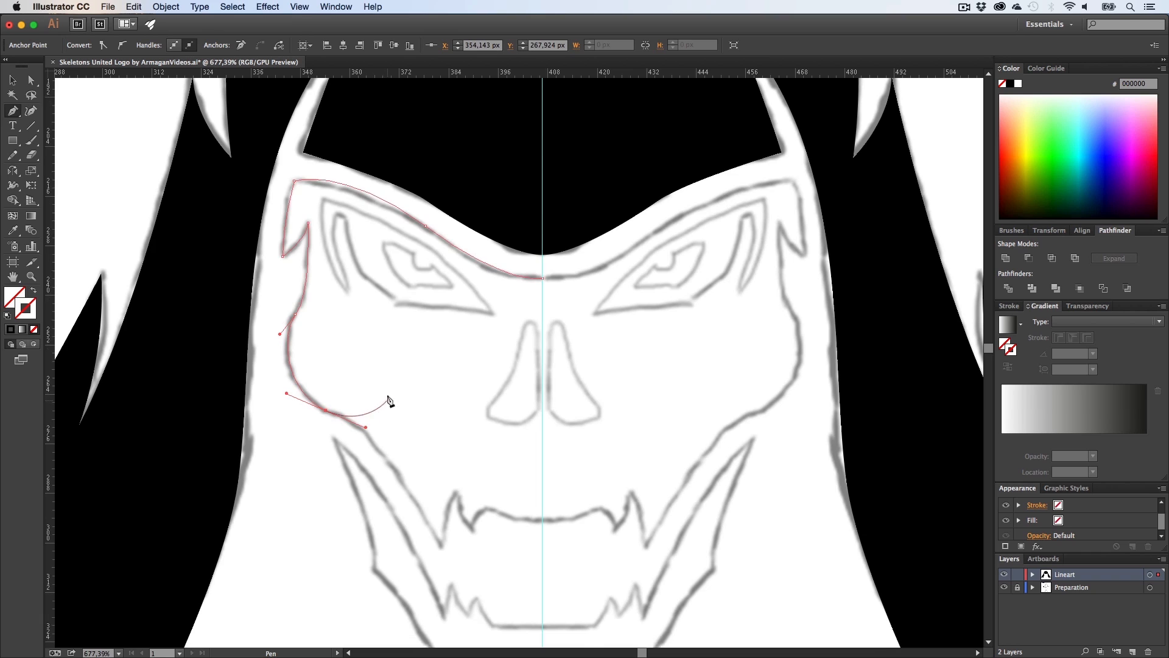
pyautogui.click(445, 470)
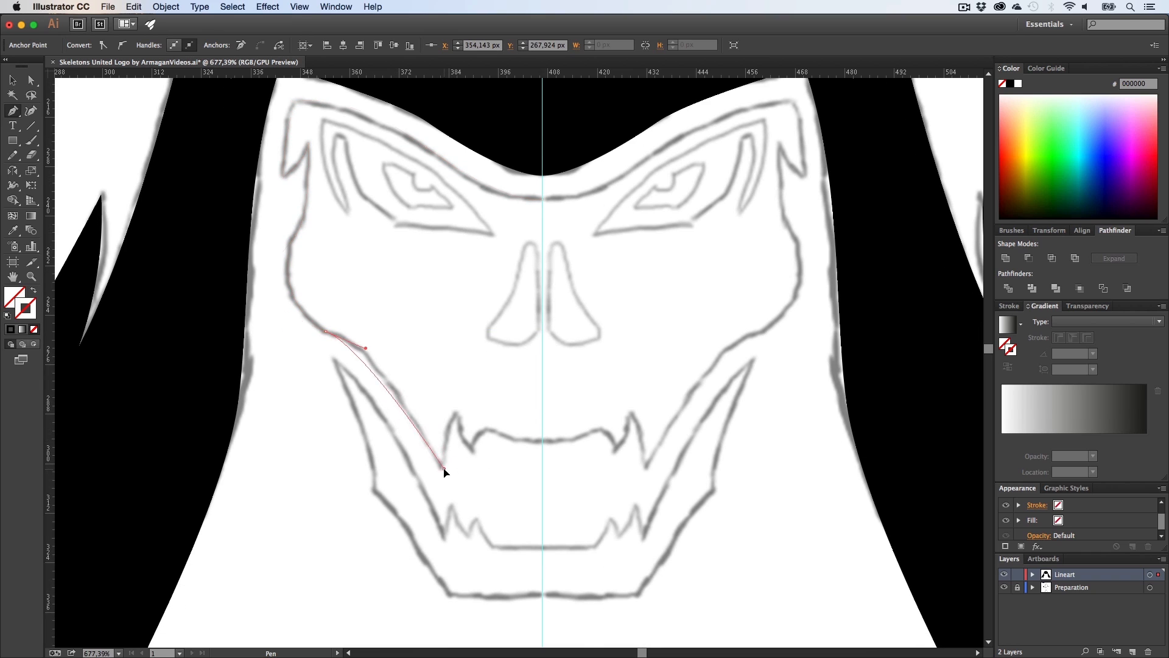
# Step: Trace the fang and upper lip edge with corner points, ending on the centre guide
pyautogui.press('alt')
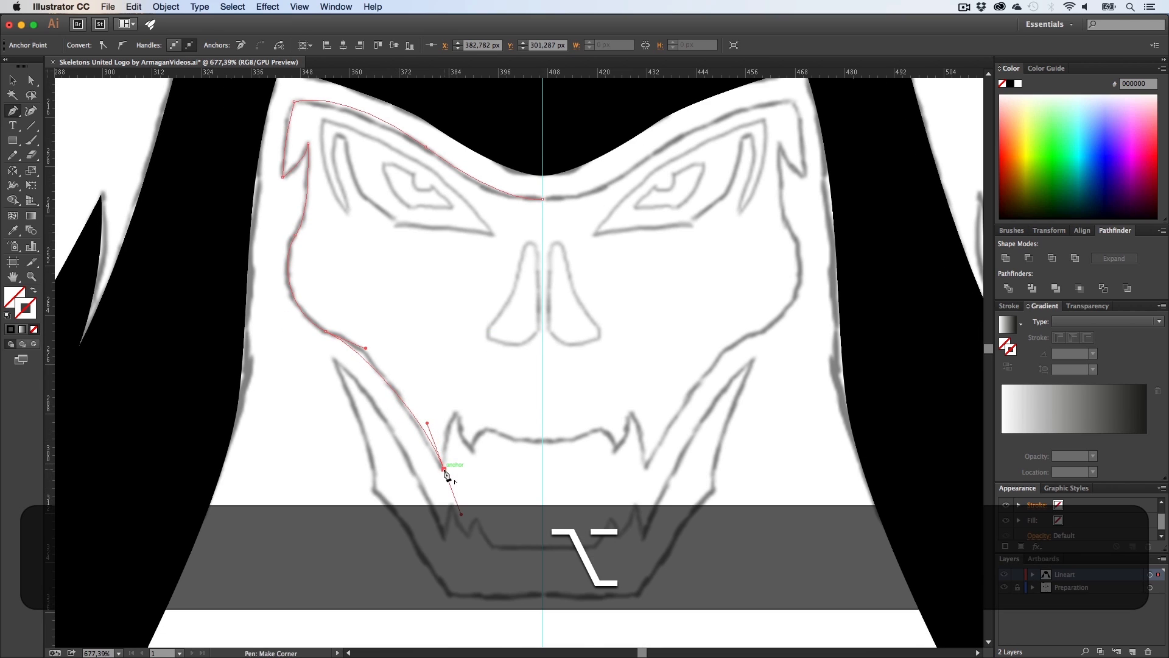
pyautogui.moveTo(455, 414); pyautogui.dragTo(466, 394)
pyautogui.press('alt')
pyautogui.moveTo(472, 451); pyautogui.dragTo(484, 463)
pyautogui.press('alt')
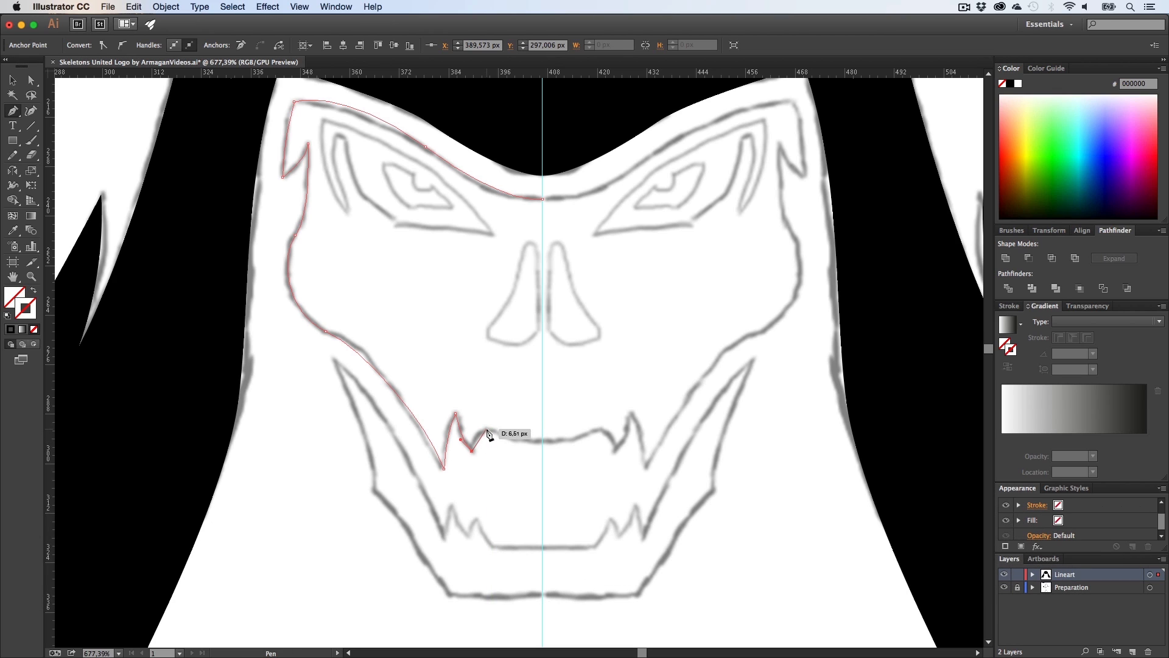
pyautogui.click(488, 429)
pyautogui.moveTo(493, 426); pyautogui.dragTo(567, 440)
pyautogui.keyDown('alt'); pyautogui.click(486, 429); pyautogui.keyUp('alt')
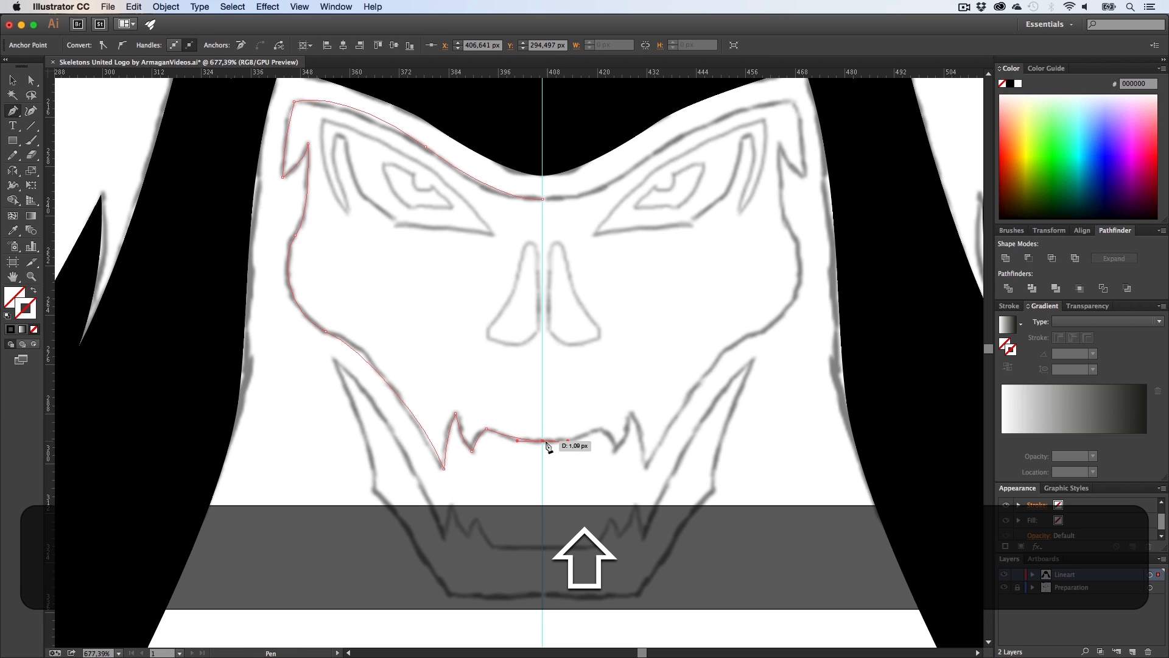
pyautogui.keyDown('alt'); pyautogui.click(543, 440); pyautogui.keyUp('alt')
# Step: Close the half-skull path at its starting point on the centre guide and give it a black stroke
pyautogui.scroll(2, 548, 244)
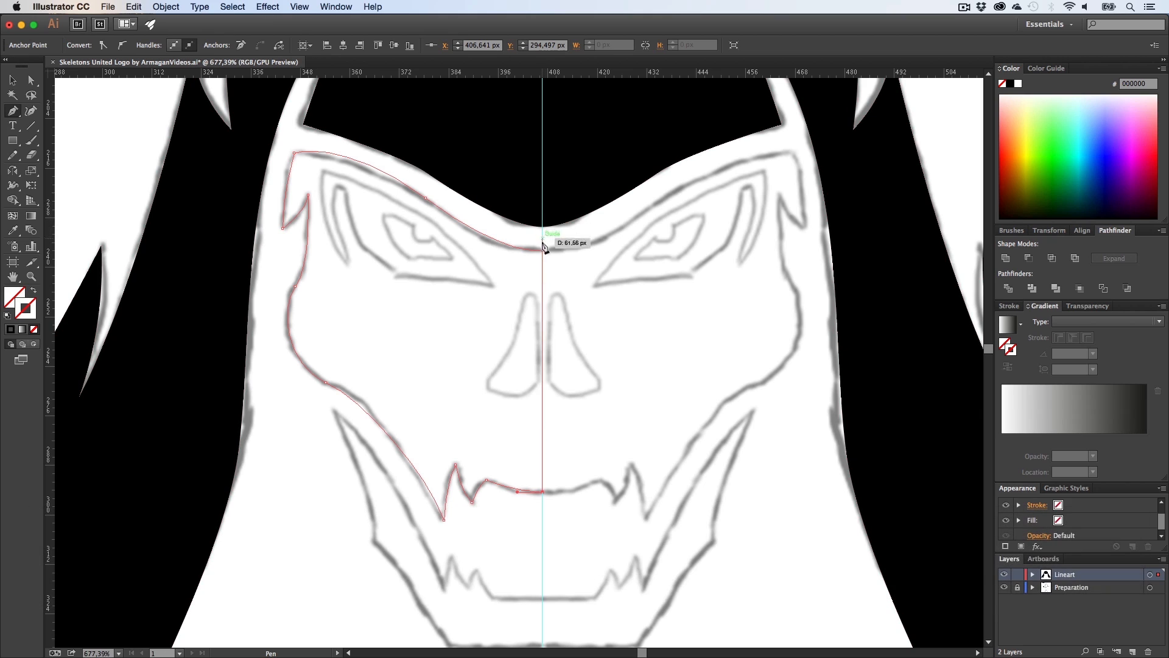
pyautogui.click(542, 250)
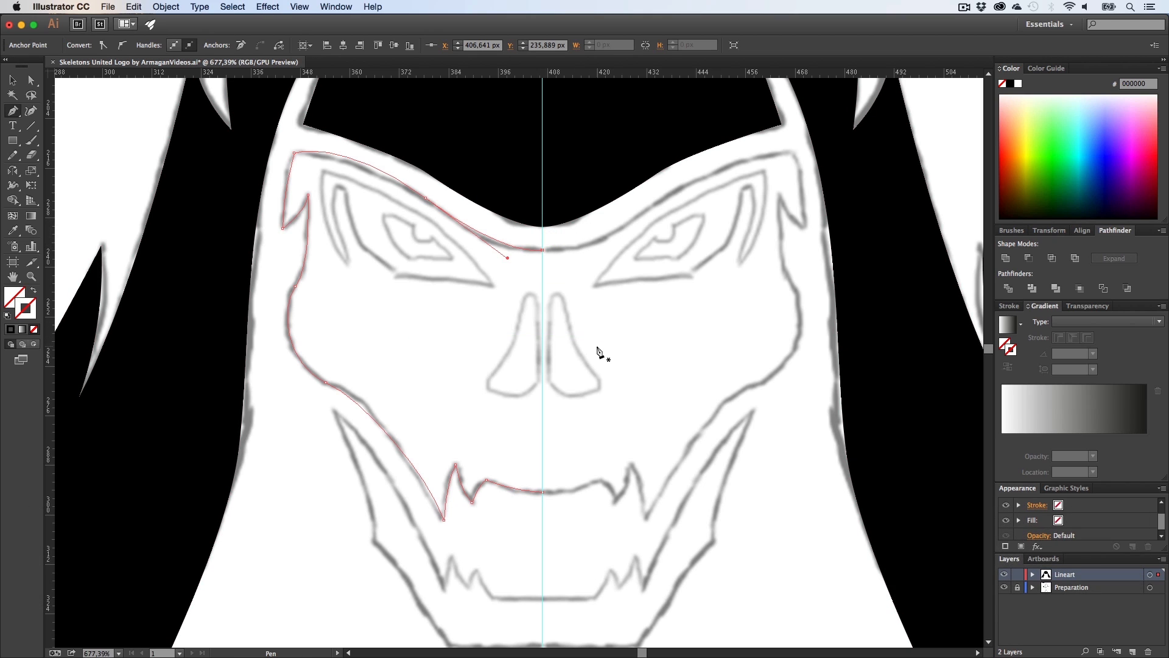
pyautogui.press('alt+super')
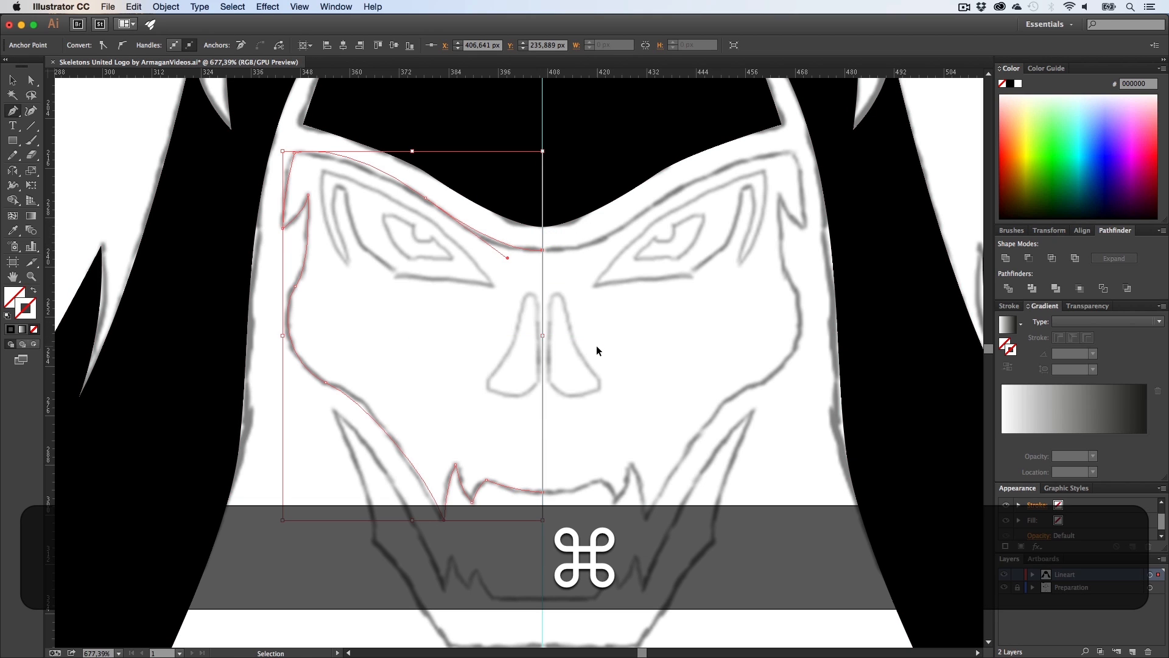
pyautogui.keyDown('super'); pyautogui.click(596, 345); pyautogui.keyUp('super')
pyautogui.press('v')
pyautogui.click(330, 425)
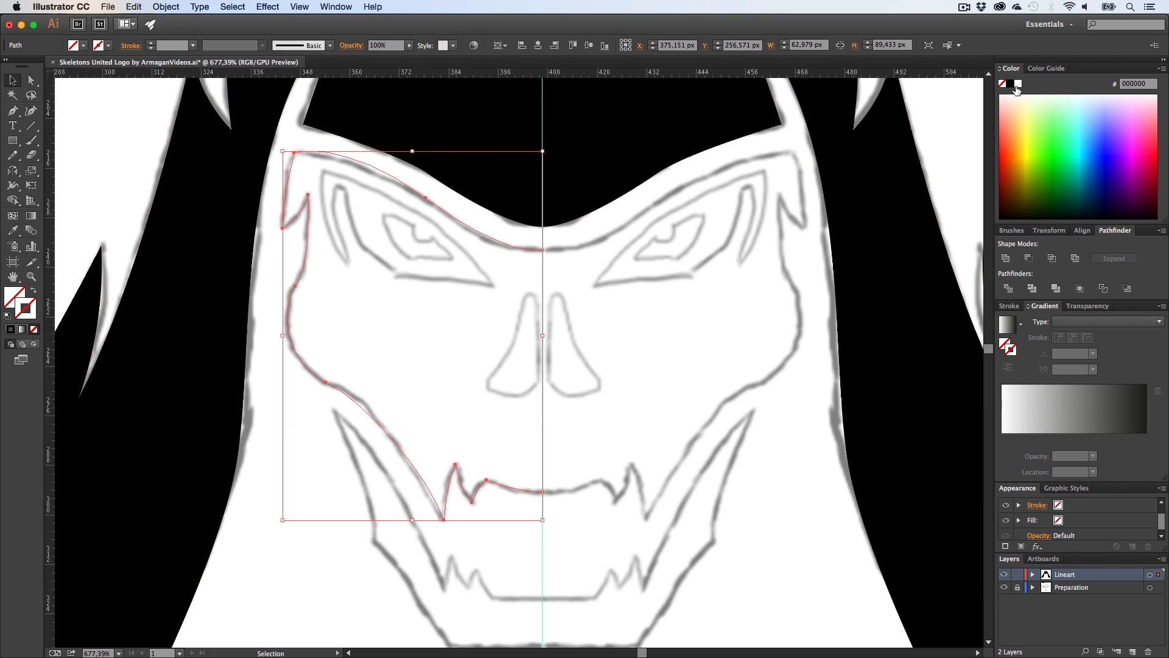
pyautogui.click(761, 314)
# Step: Zoom into the left nostril and start a new Pen path along its inner edge beside the centre guide
pyautogui.press('h')
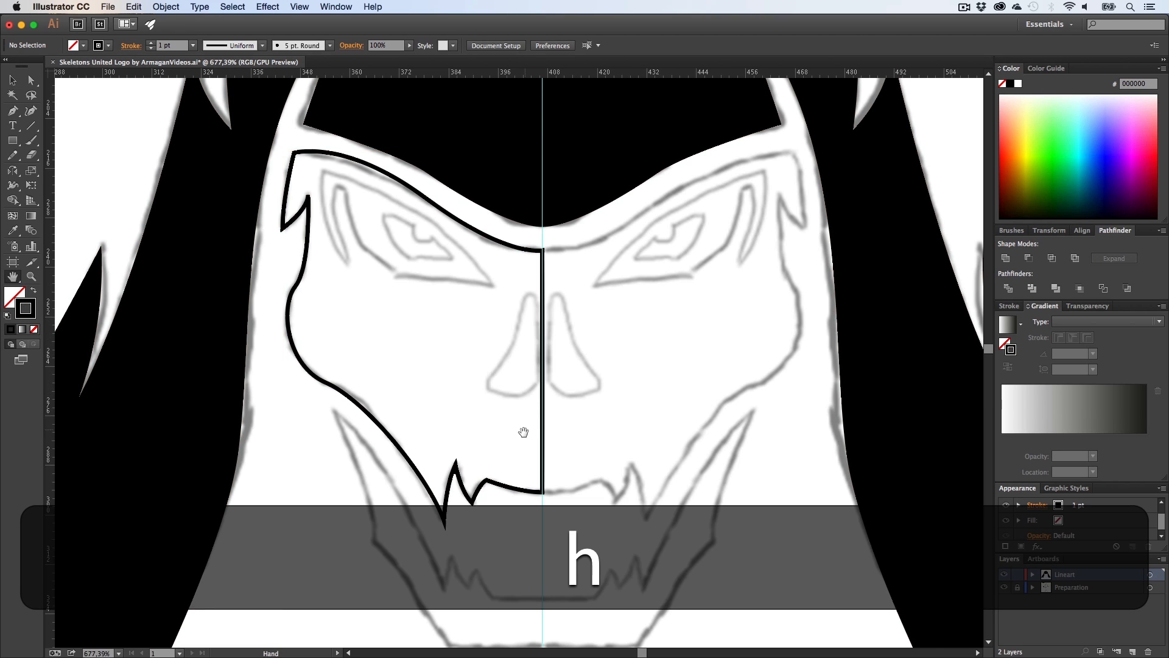
pyautogui.moveTo(522, 430); pyautogui.dragTo(550, 436)
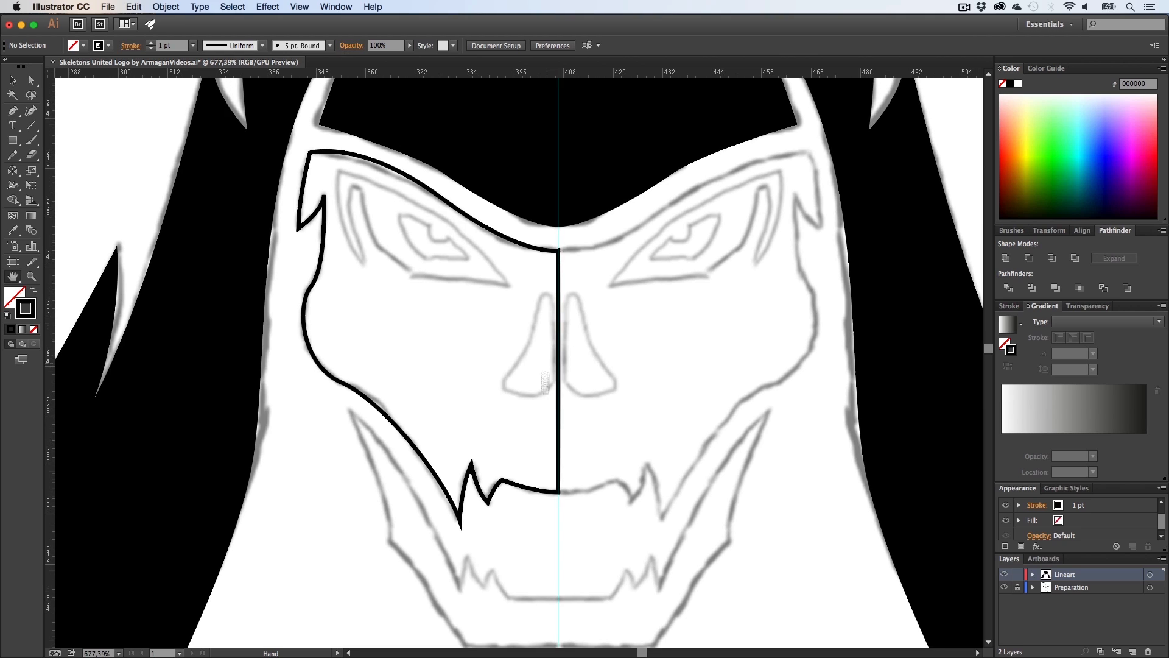
pyautogui.moveTo(541, 357); pyautogui.dragTo(536, 406)
pyautogui.press('z')
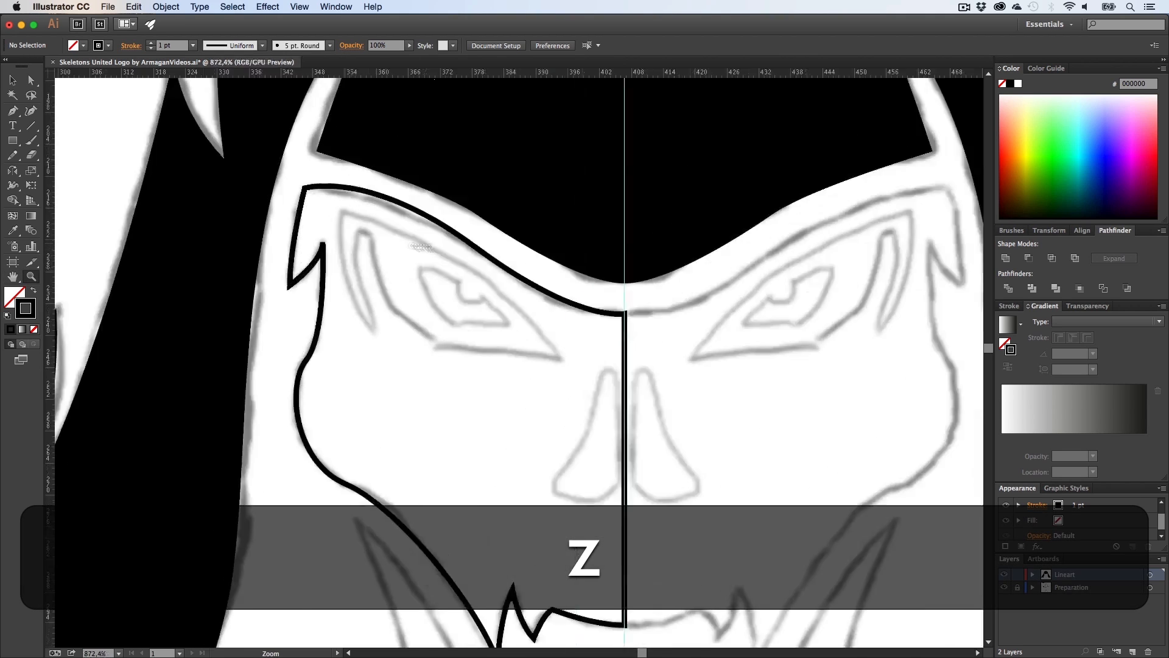
pyautogui.moveTo(306, 243); pyautogui.dragTo(387, 263)
pyautogui.press('h')
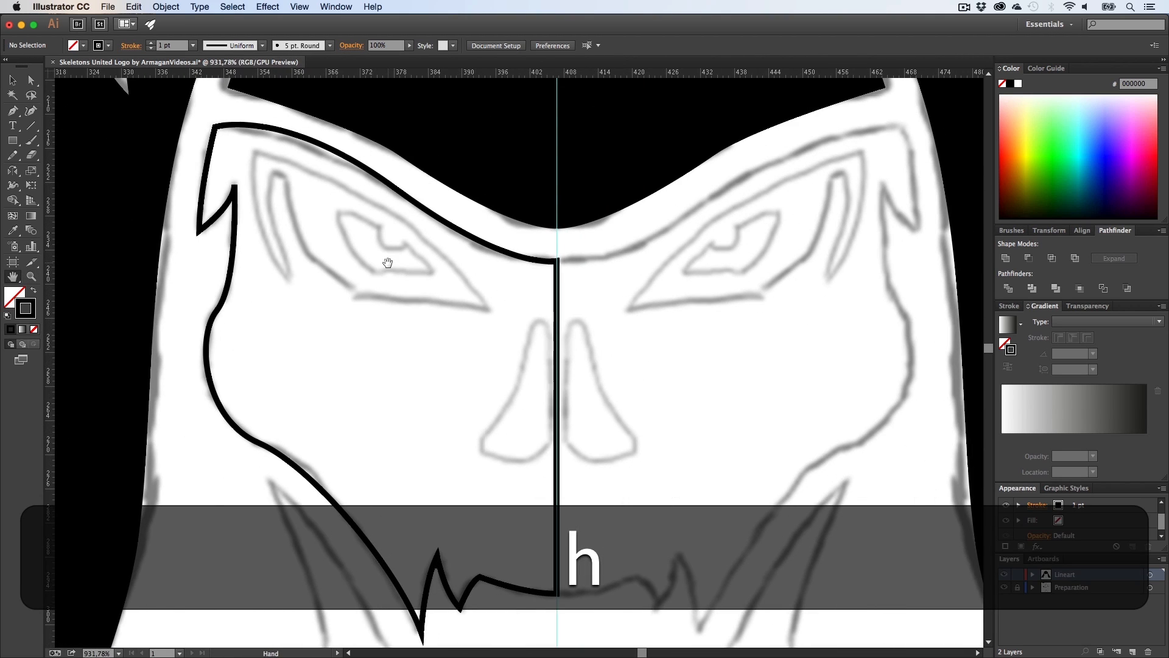
pyautogui.press('p')
pyautogui.press('z')
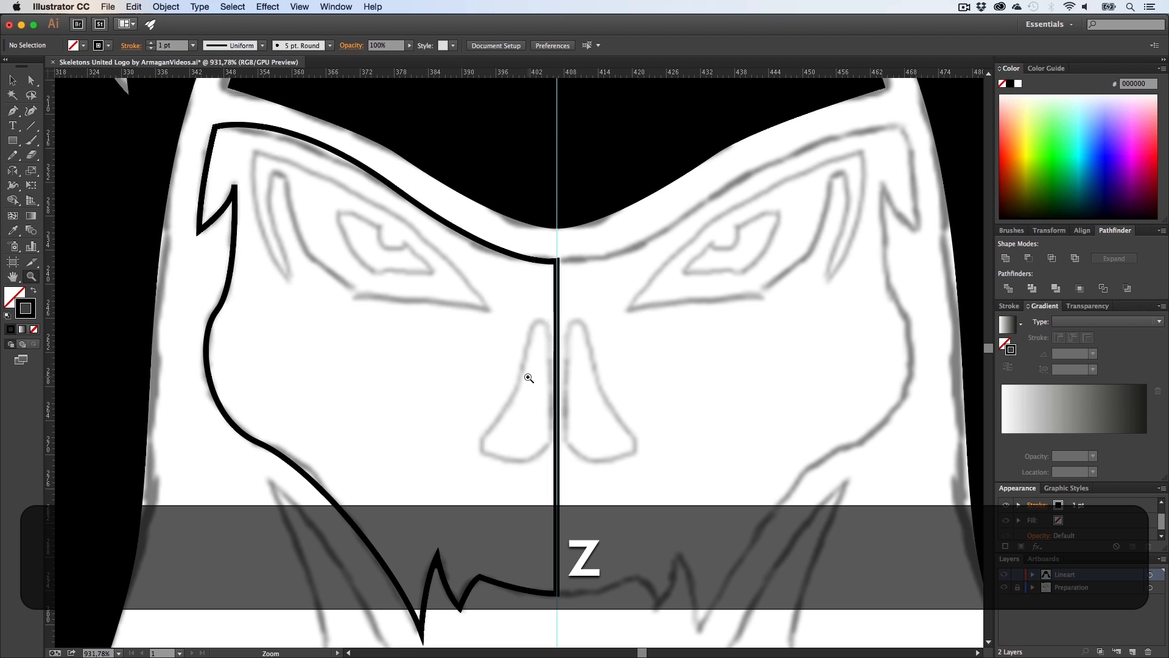
pyautogui.moveTo(527, 378); pyautogui.dragTo(598, 339)
pyautogui.press('h')
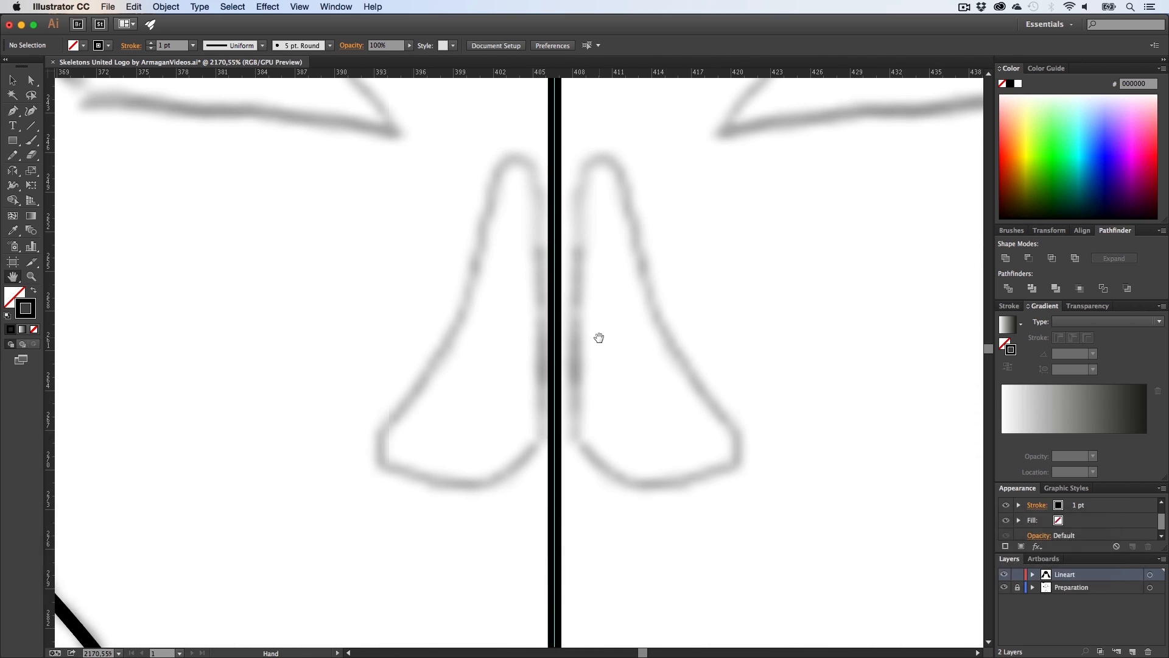
pyautogui.press('p')
pyautogui.press('shift')
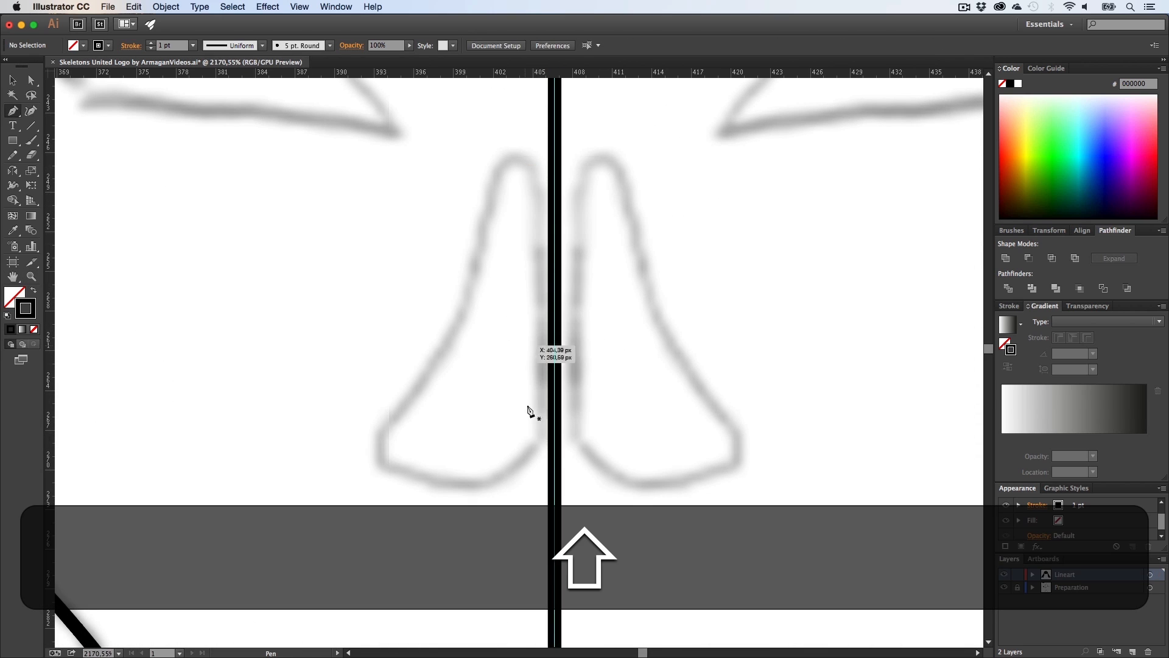
pyautogui.click(528, 451)
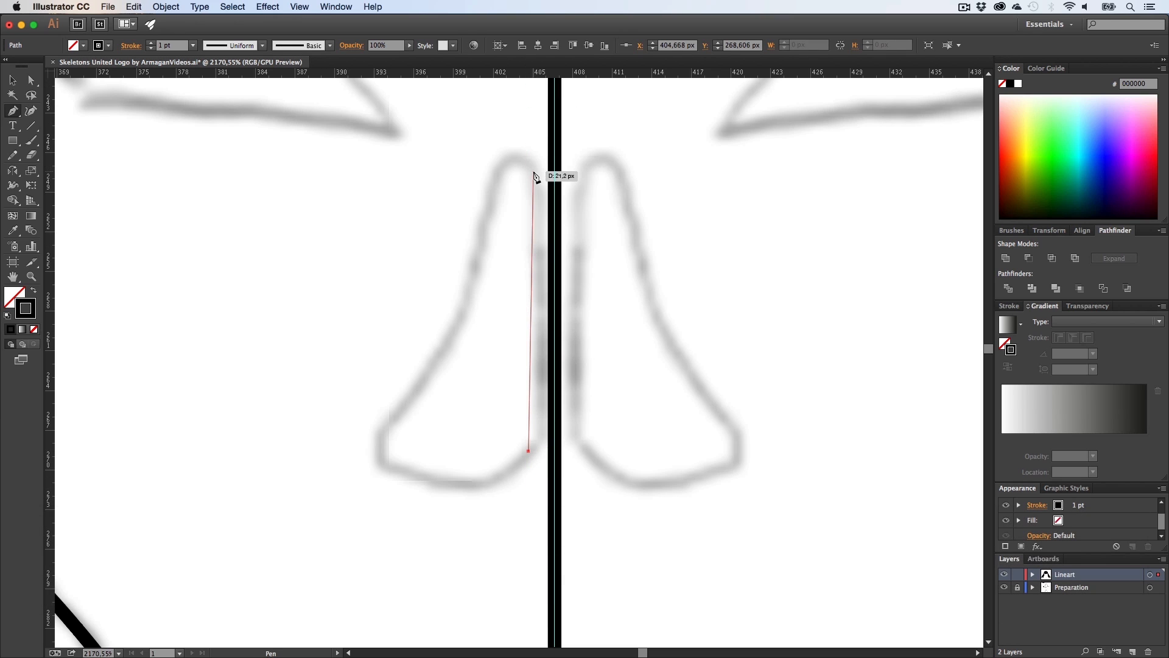
pyautogui.press('super+z')
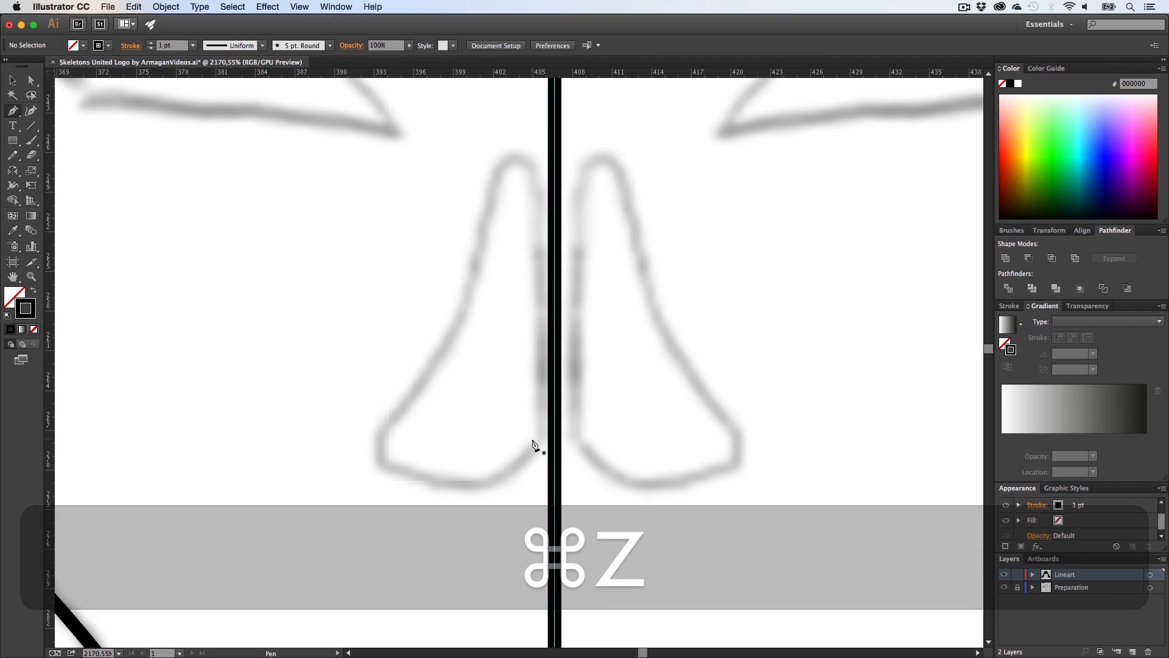
pyautogui.keyDown('shift'); pyautogui.click(534, 184); pyautogui.keyUp('shift')
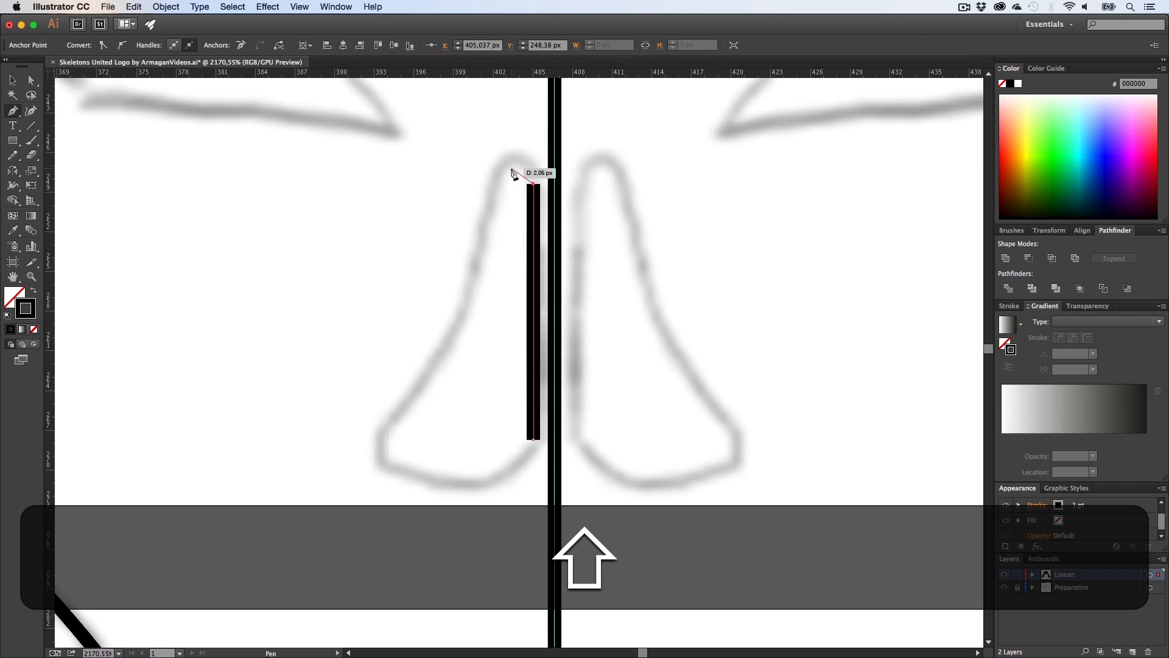
# Step: Curve the nostril path around its top and outer edge, close it, swap to a black fill, and deselect
pyautogui.keyDown('super'); pyautogui.click(499, 178); pyautogui.keyUp('super')
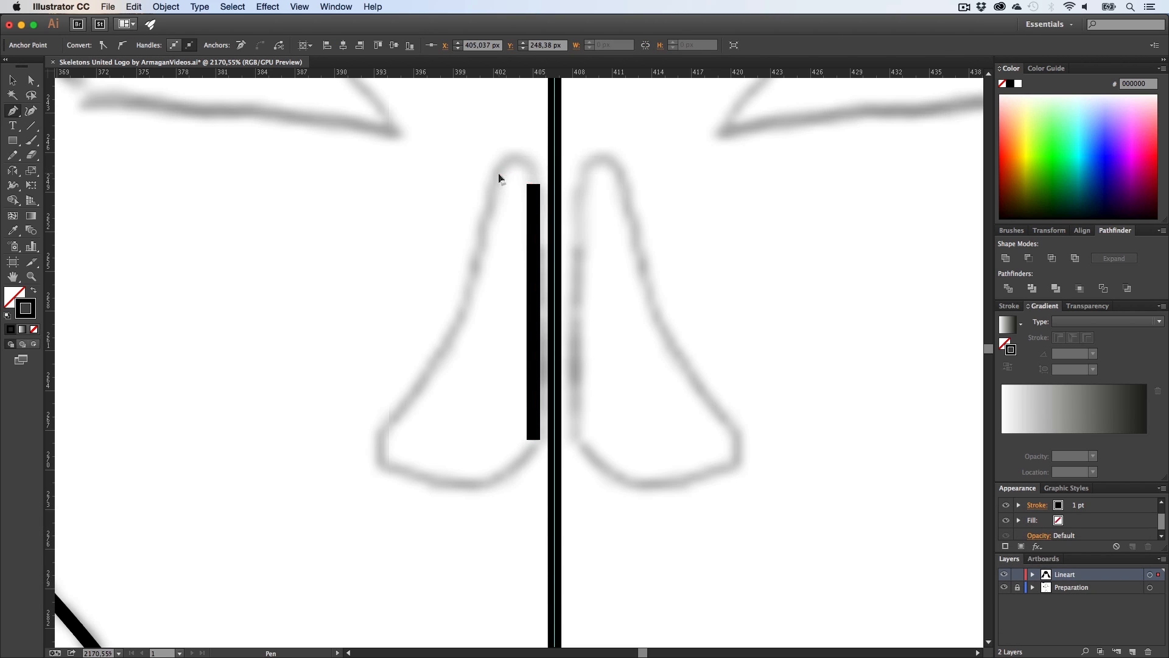
pyautogui.moveTo(479, 196); pyautogui.dragTo(480, 195)
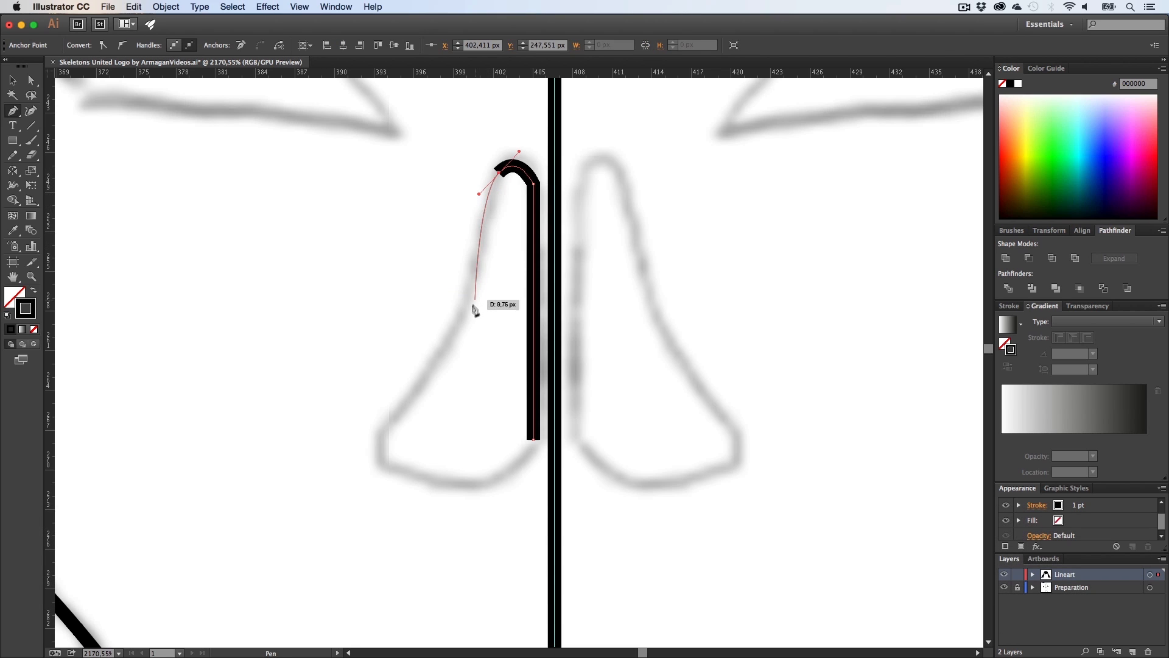
pyautogui.moveTo(448, 345); pyautogui.dragTo(411, 384)
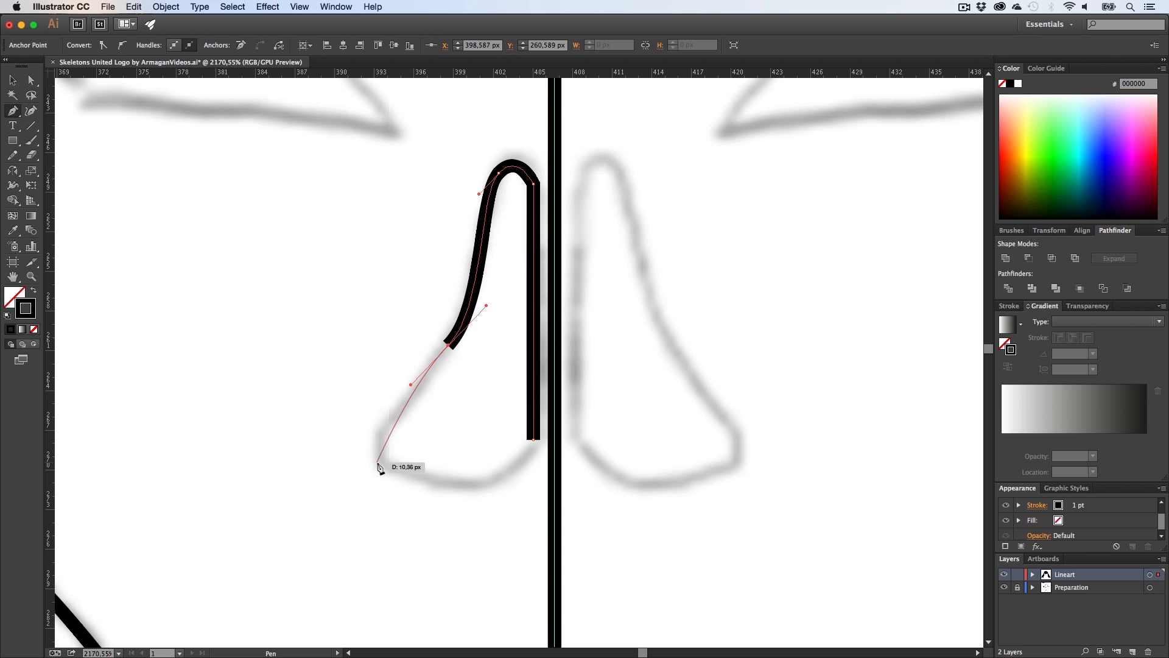
pyautogui.moveTo(383, 428)
pyautogui.mouseDown()
pyautogui.moveTo(365, 438)
pyautogui.moveTo(401, 496)
pyautogui.mouseUp()
pyautogui.press('super+z')
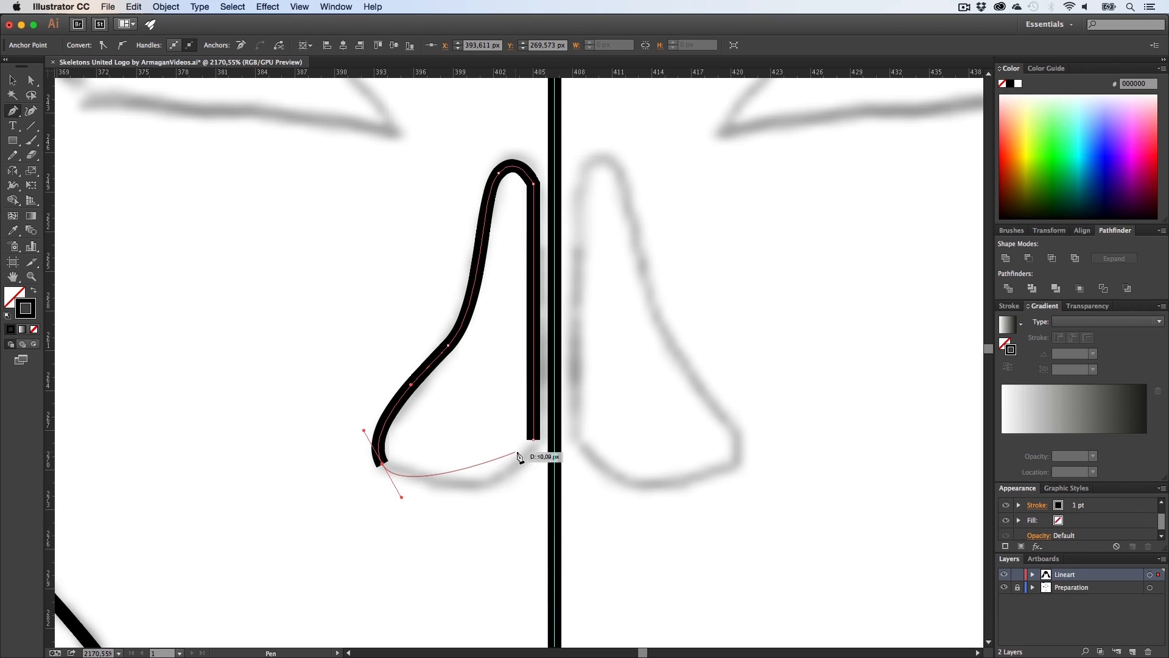
pyautogui.moveTo(534, 439)
pyautogui.mouseDown()
pyautogui.moveTo(536, 378)
pyautogui.moveTo(538, 392)
pyautogui.mouseUp()
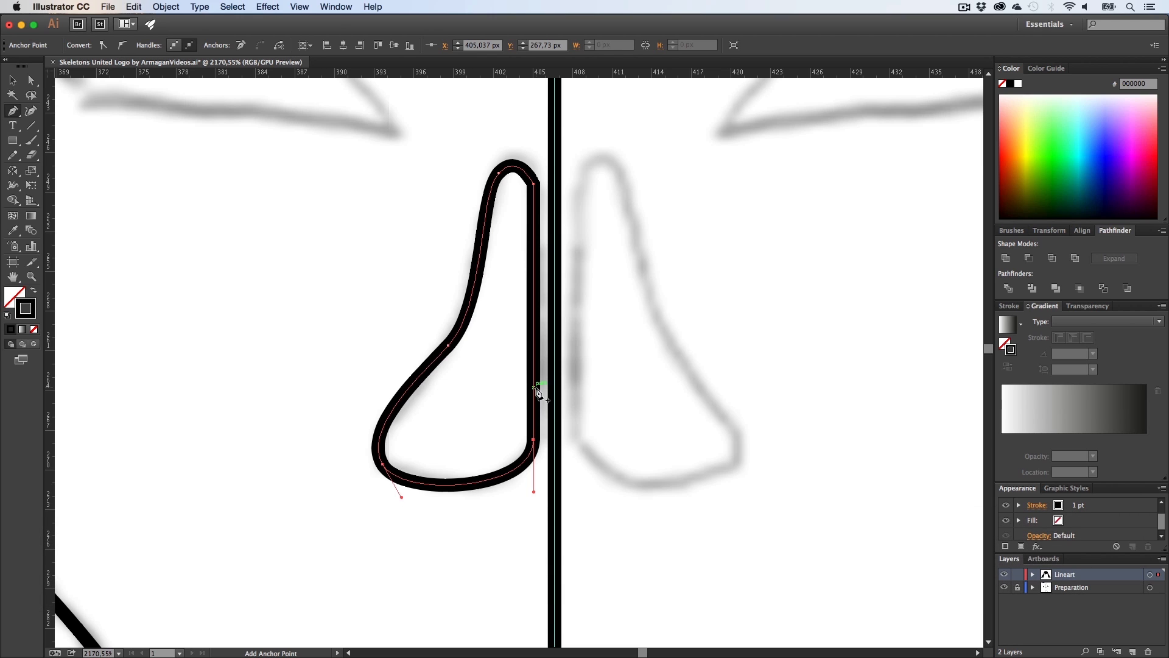
pyautogui.hotkey('shift', 'x')
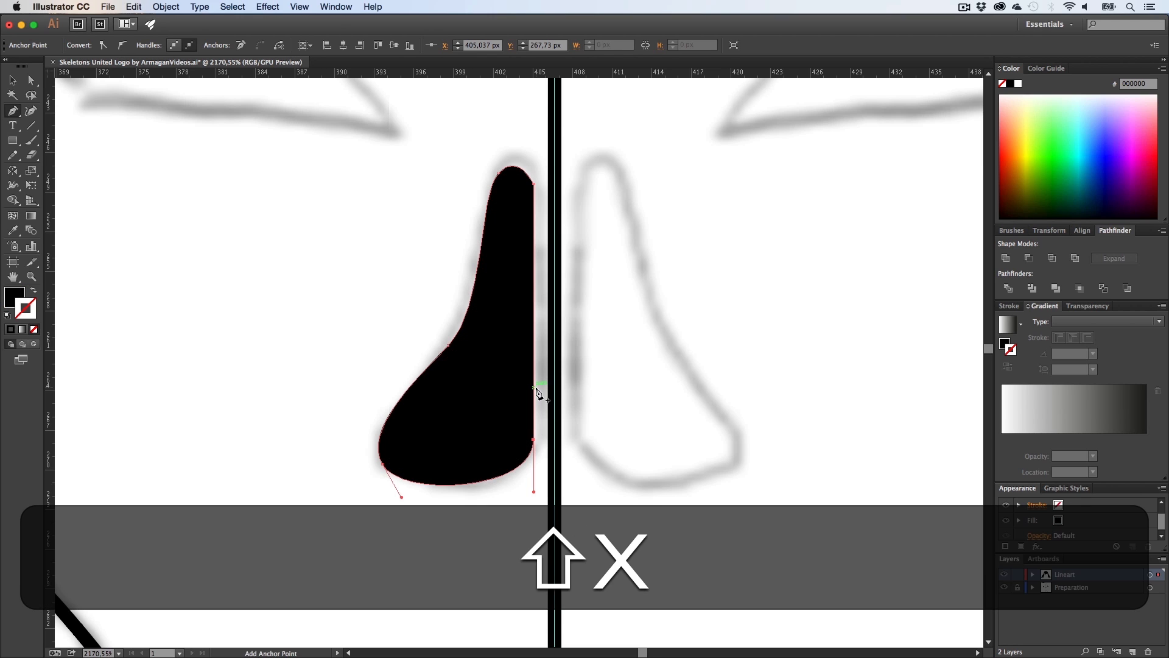
pyautogui.press('v')
pyautogui.click(504, 526)
# Step: Trace the left eye socket as a closed triangular shape with a curved upper edge
pyautogui.press('z')
pyautogui.moveTo(503, 394); pyautogui.dragTo(298, 410)
pyautogui.press('h')
pyautogui.moveTo(391, 389); pyautogui.dragTo(501, 449)
pyautogui.press('z')
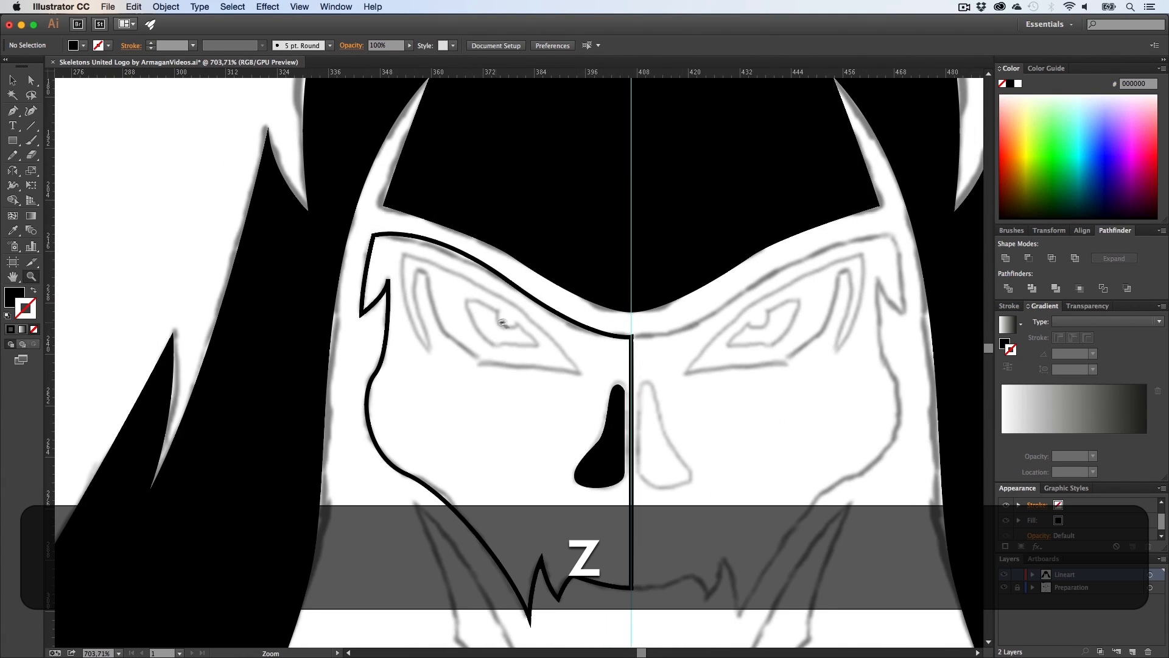
pyautogui.moveTo(486, 323); pyautogui.dragTo(477, 360)
pyautogui.press('h')
pyautogui.press('p')
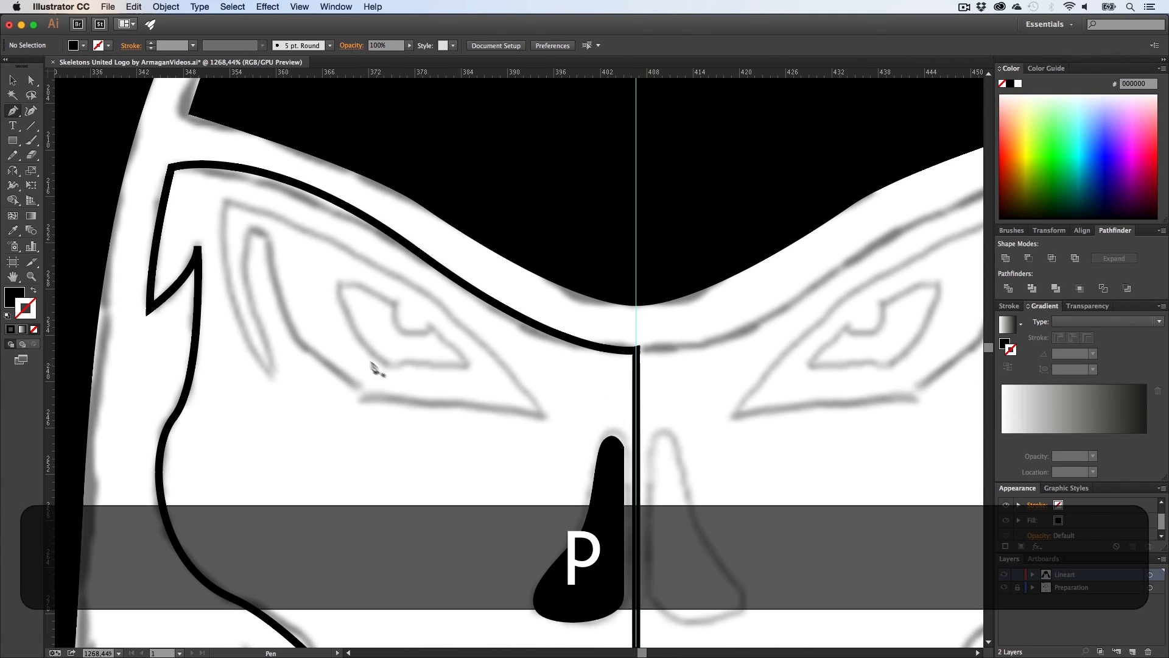
pyautogui.scroll(1, 341, 360)
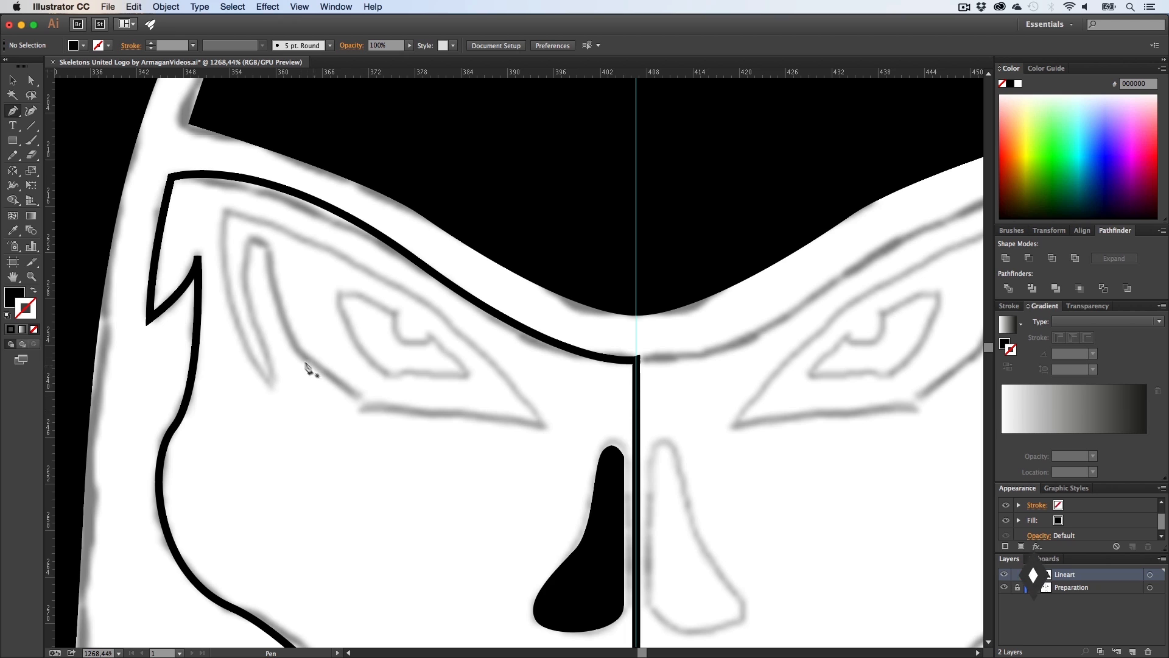
pyautogui.click(365, 403)
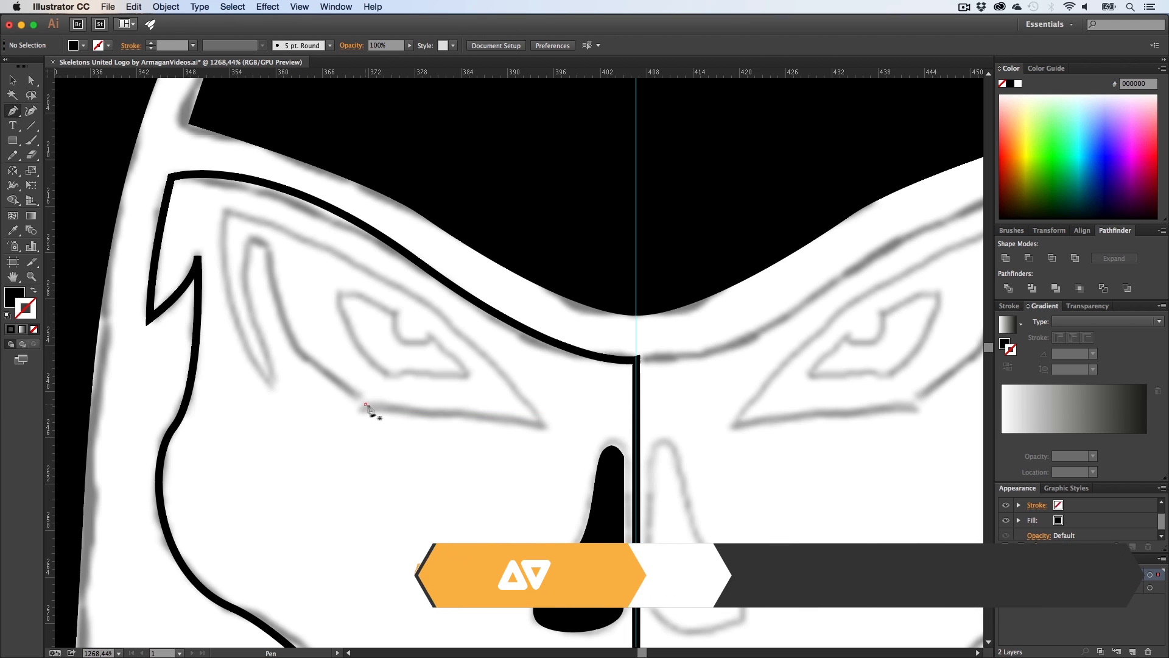
pyautogui.click(544, 425)
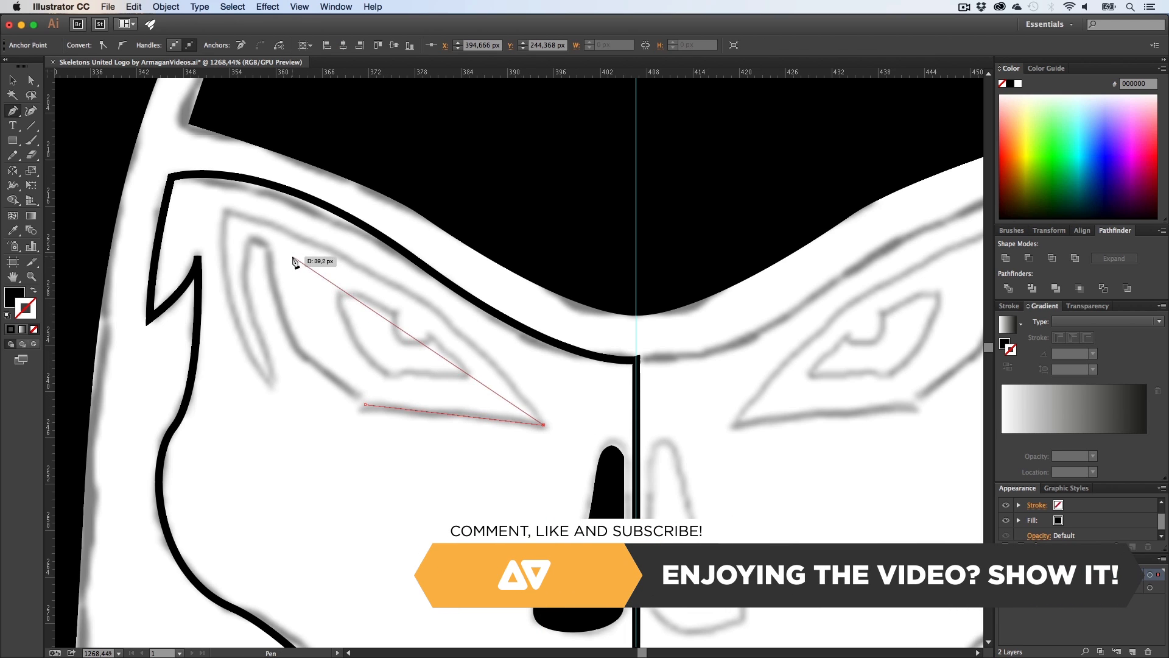
pyautogui.moveTo(225, 212); pyautogui.dragTo(189, 153)
pyautogui.moveTo(412, 207); pyautogui.dragTo(414, 209)
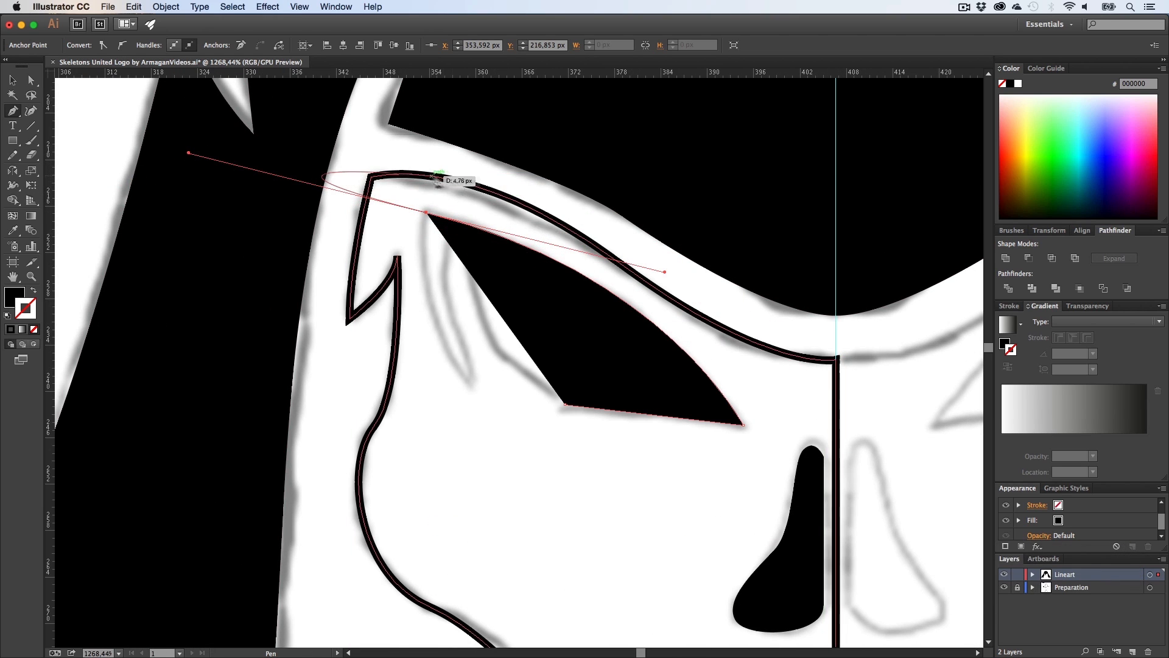
# Step: Trace the eye socket's inner edge around the thin sliver, close the shape, and swap to a black fill
pyautogui.keyDown('alt'); pyautogui.click(426, 212); pyautogui.keyUp('alt')
pyautogui.hotkey('alt', 'shift', 'x')
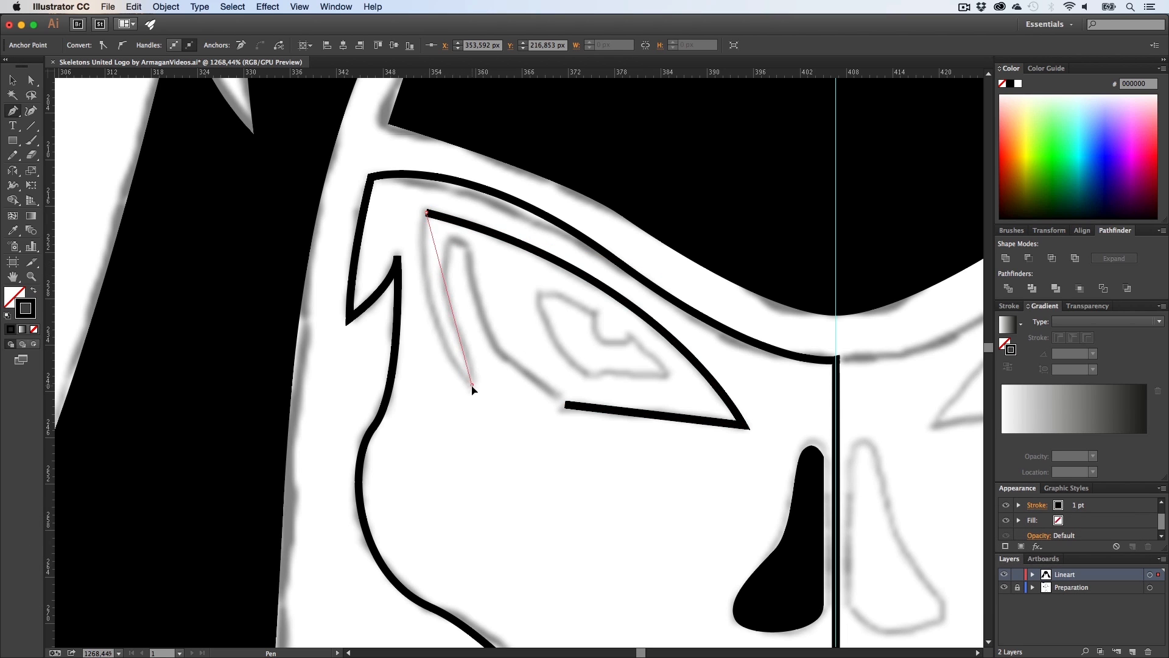
pyautogui.moveTo(472, 385); pyautogui.dragTo(542, 457)
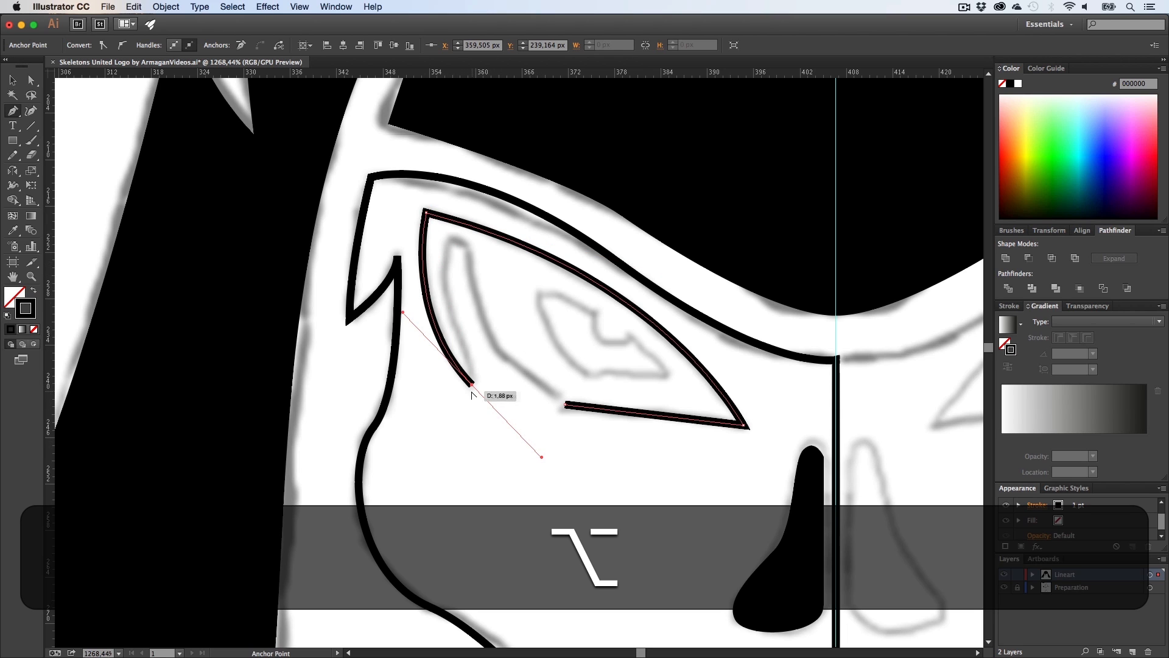
pyautogui.keyDown('alt'); pyautogui.click(472, 386); pyautogui.keyUp('alt')
pyautogui.moveTo(451, 242); pyautogui.dragTo(473, 201)
pyautogui.keyDown('alt'); pyautogui.click(453, 243); pyautogui.keyUp('alt')
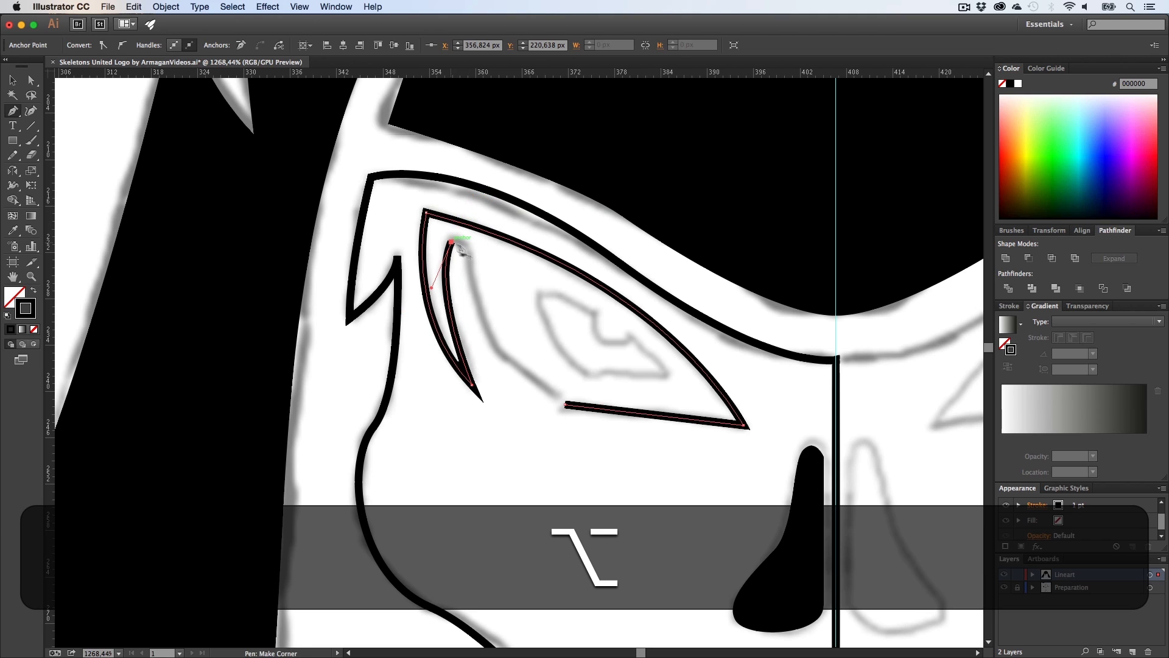
pyautogui.click(468, 248)
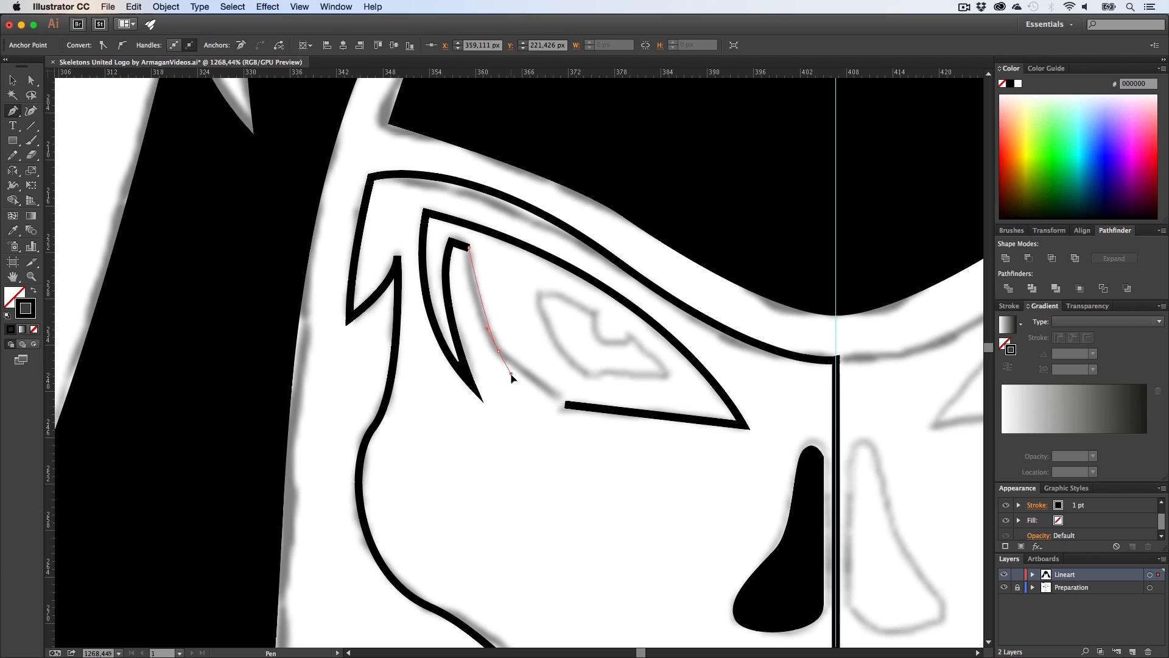
pyautogui.moveTo(529, 396); pyautogui.dragTo(528, 396)
pyautogui.keyDown('alt'); pyautogui.click(498, 352); pyautogui.keyUp('alt')
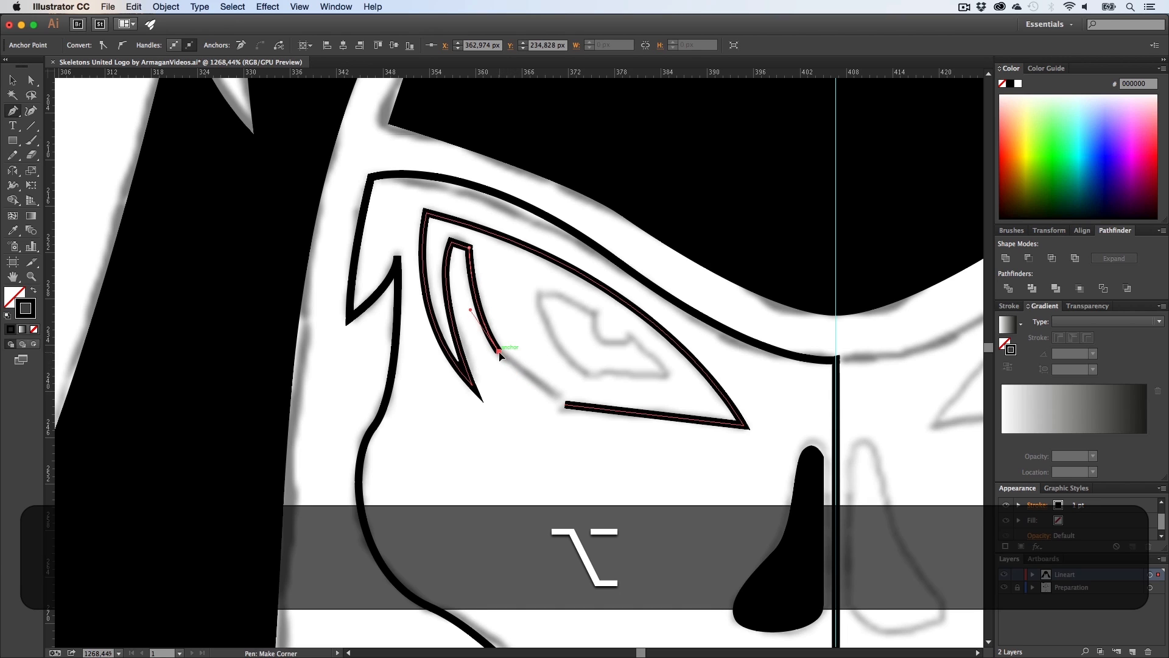
pyautogui.click(566, 406)
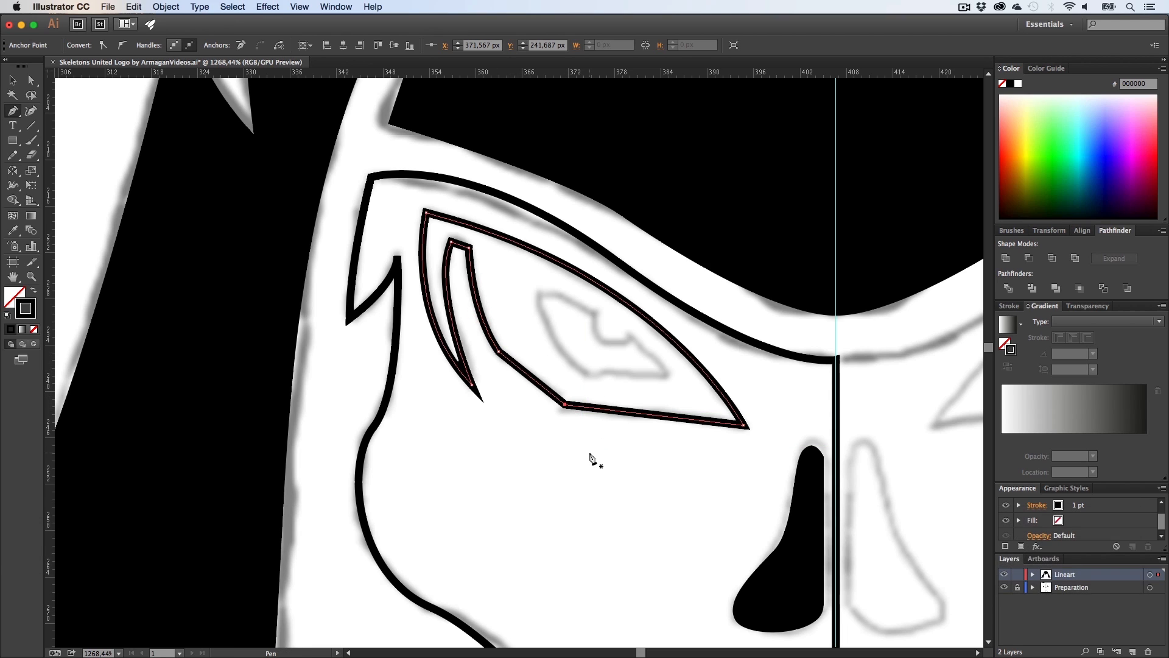
pyautogui.hotkey('shift', 'x')
pyautogui.press('v')
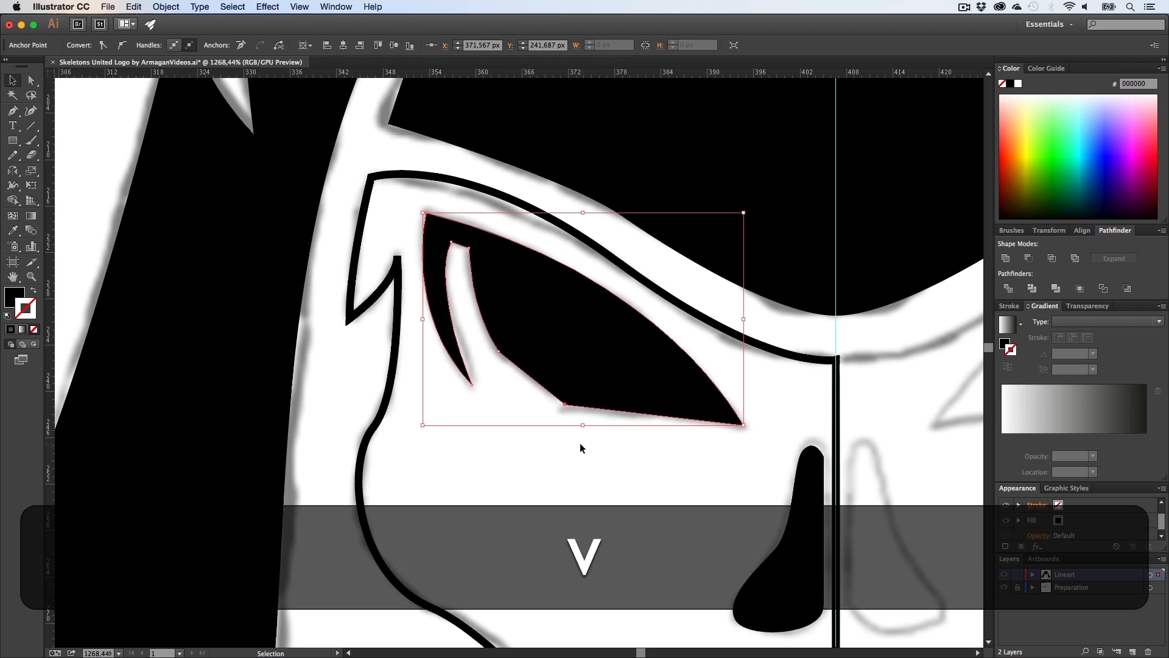
# Step: Deselect, zoom out to the whole half-face, and swap the half-skull outline to a black fill
pyautogui.press('z')
pyautogui.moveTo(582, 446); pyautogui.dragTo(530, 370)
pyautogui.press('h')
pyautogui.press('v')
pyautogui.click(754, 344)
pyautogui.press('h')
pyautogui.press('z')
pyautogui.press('v')
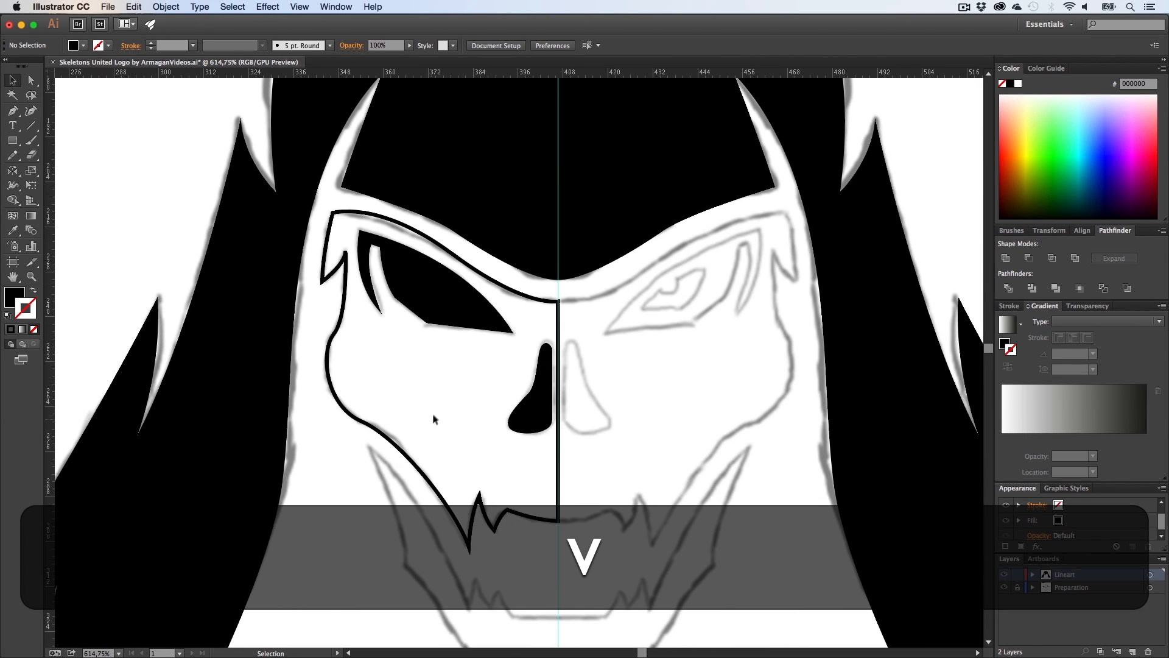
pyautogui.click(429, 416)
pyautogui.hotkey('shift', 'x')
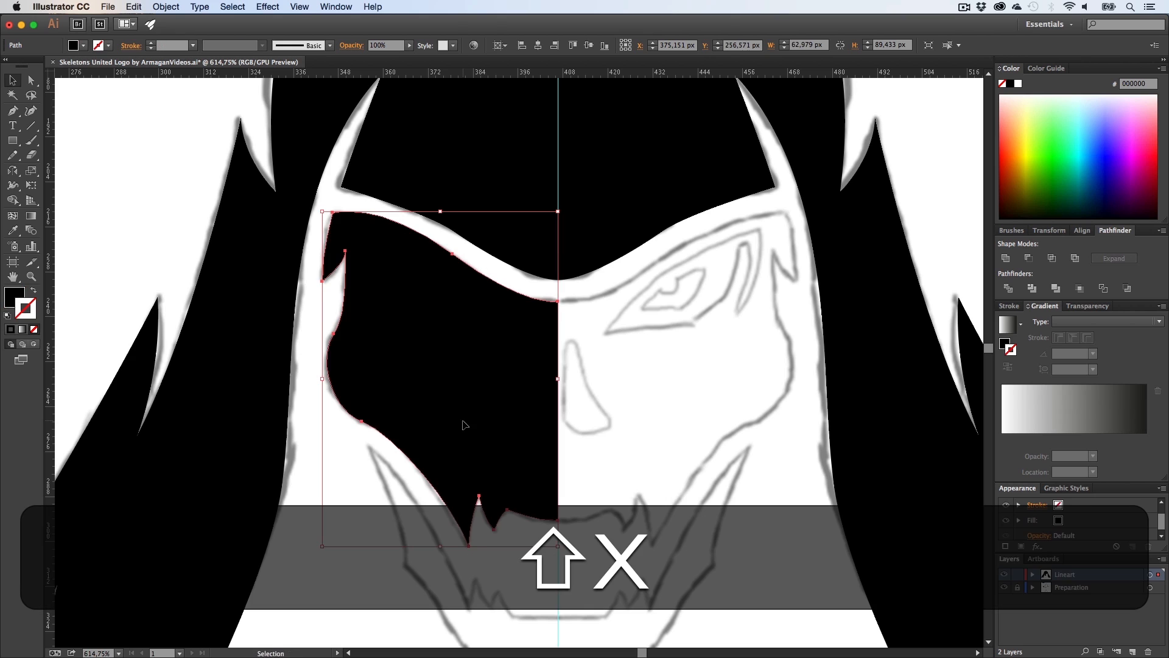
# Step: Select the eye socket, nostril and half-skull shapes and cut the eye and nostril out with Minus Front
pyautogui.keyDown('shift'); pyautogui.click(427, 292); pyautogui.keyUp('shift')
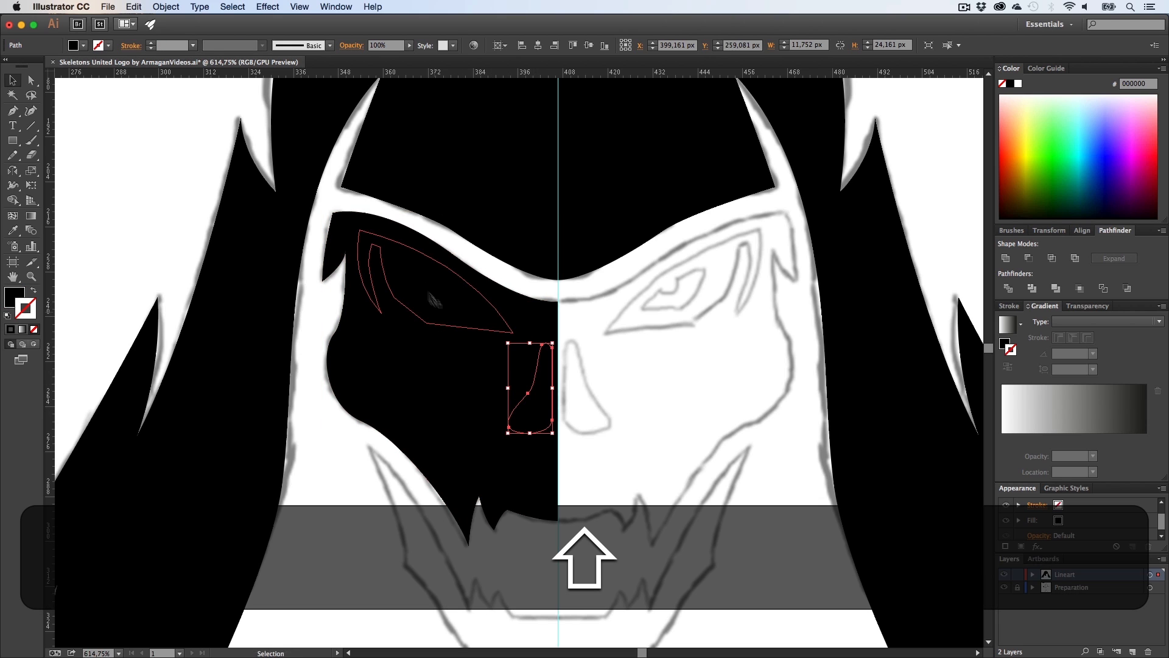
pyautogui.keyDown('shift'); pyautogui.click(457, 405); pyautogui.keyUp('shift')
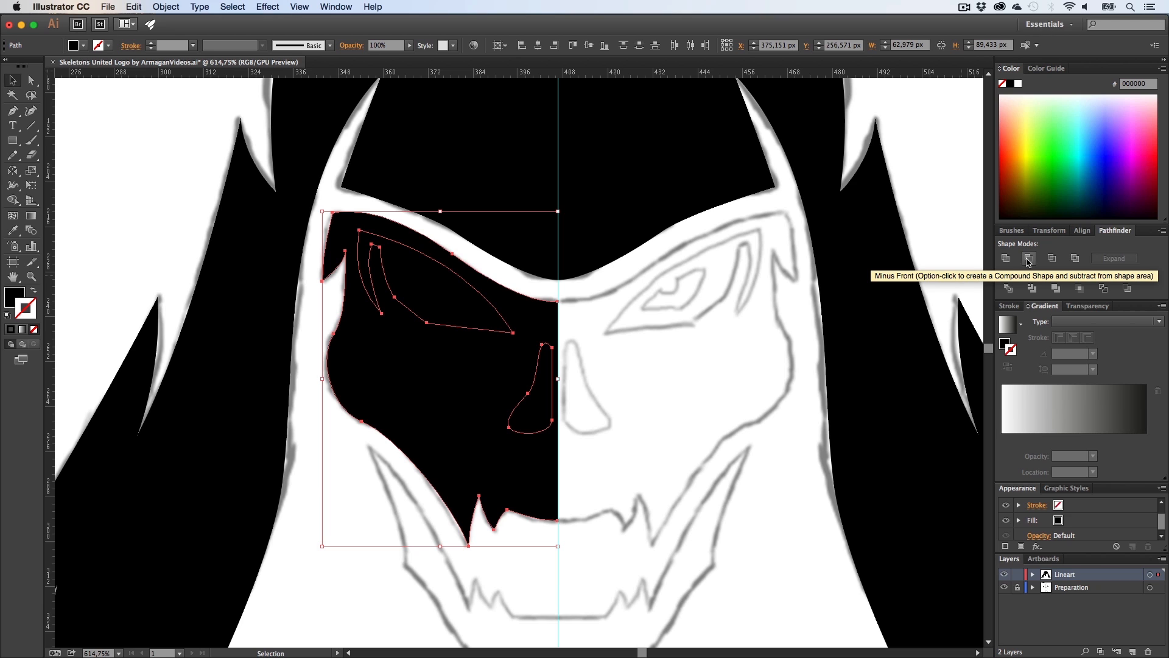
pyautogui.click(1029, 259)
pyautogui.click(700, 390)
# Step: Zoom to the jaw and start a Pen path down the left jaw's upper edge, around the two fangs
pyautogui.press('h')
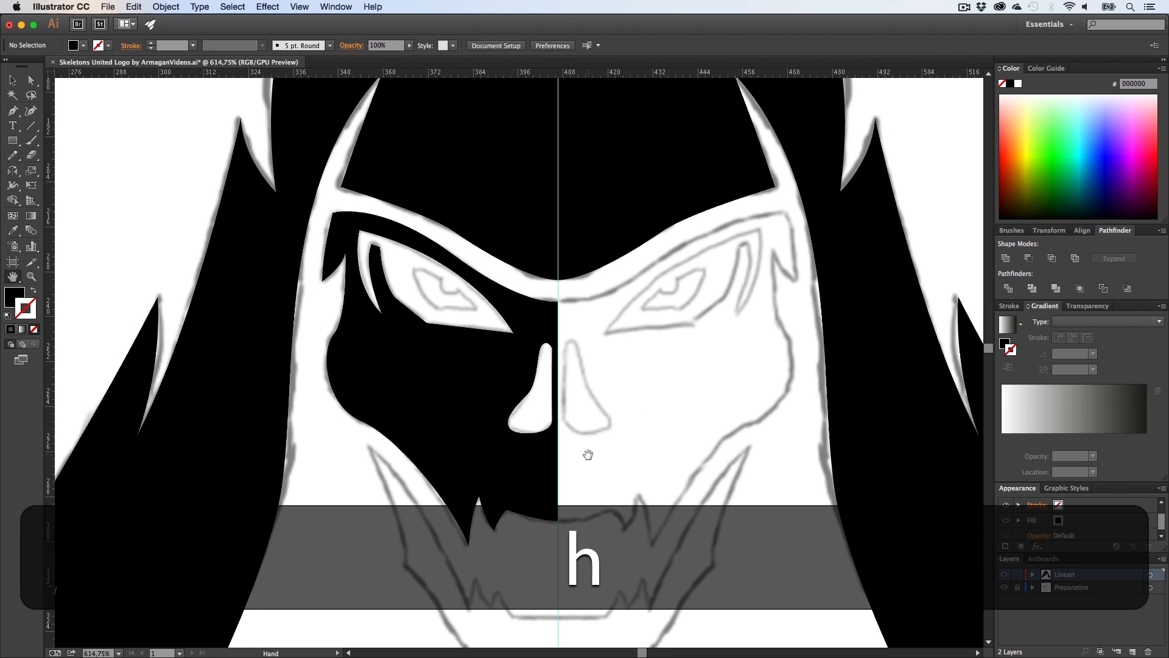
pyautogui.moveTo(587, 455); pyautogui.dragTo(556, 327)
pyautogui.press('z')
pyautogui.moveTo(463, 390); pyautogui.dragTo(521, 420)
pyautogui.press('h')
pyautogui.moveTo(520, 427); pyautogui.dragTo(503, 351)
pyautogui.press('p')
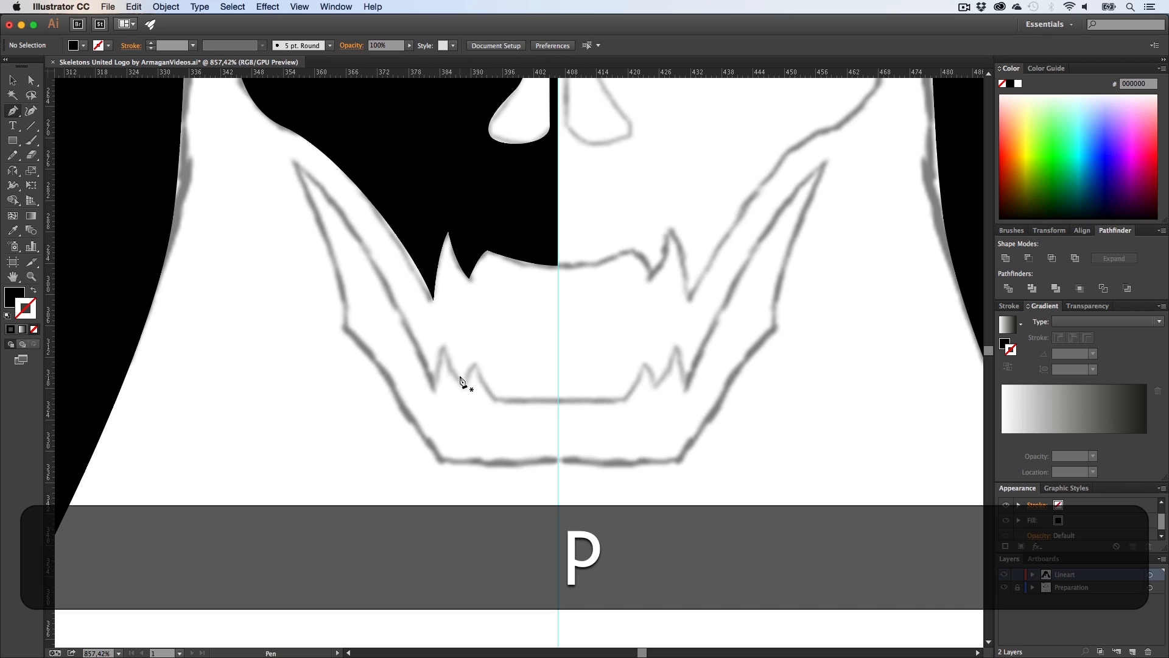
pyautogui.click(292, 164)
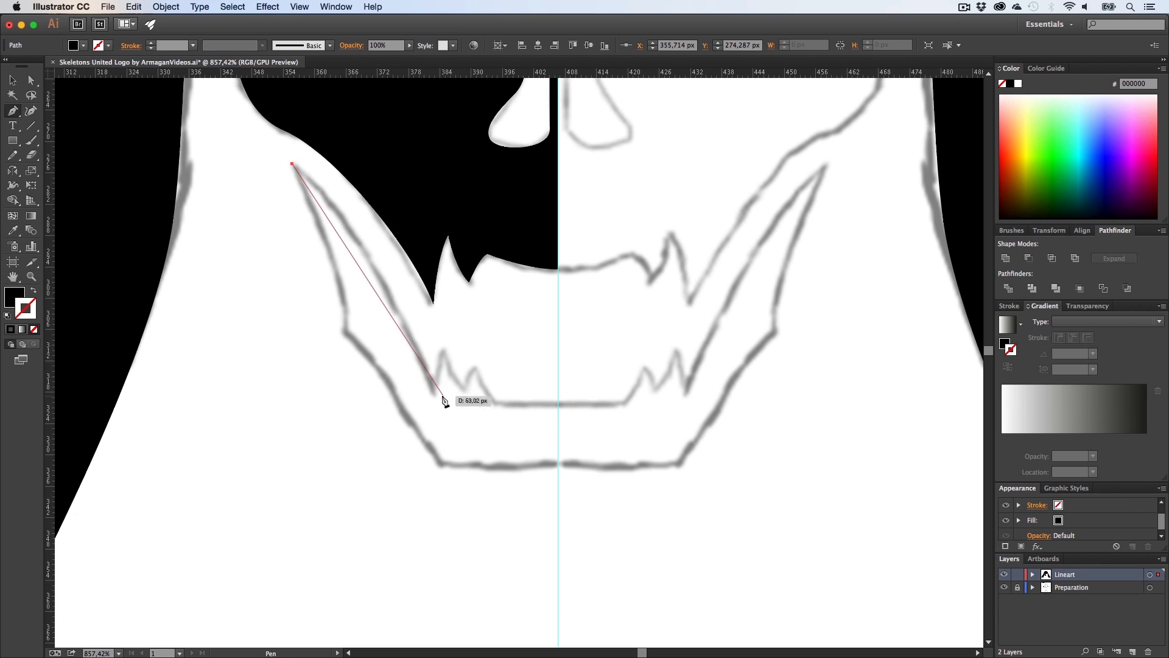
pyautogui.moveTo(434, 389); pyautogui.dragTo(485, 528)
pyautogui.press('alt')
pyautogui.moveTo(435, 390); pyautogui.dragTo(465, 390)
pyautogui.press('alt')
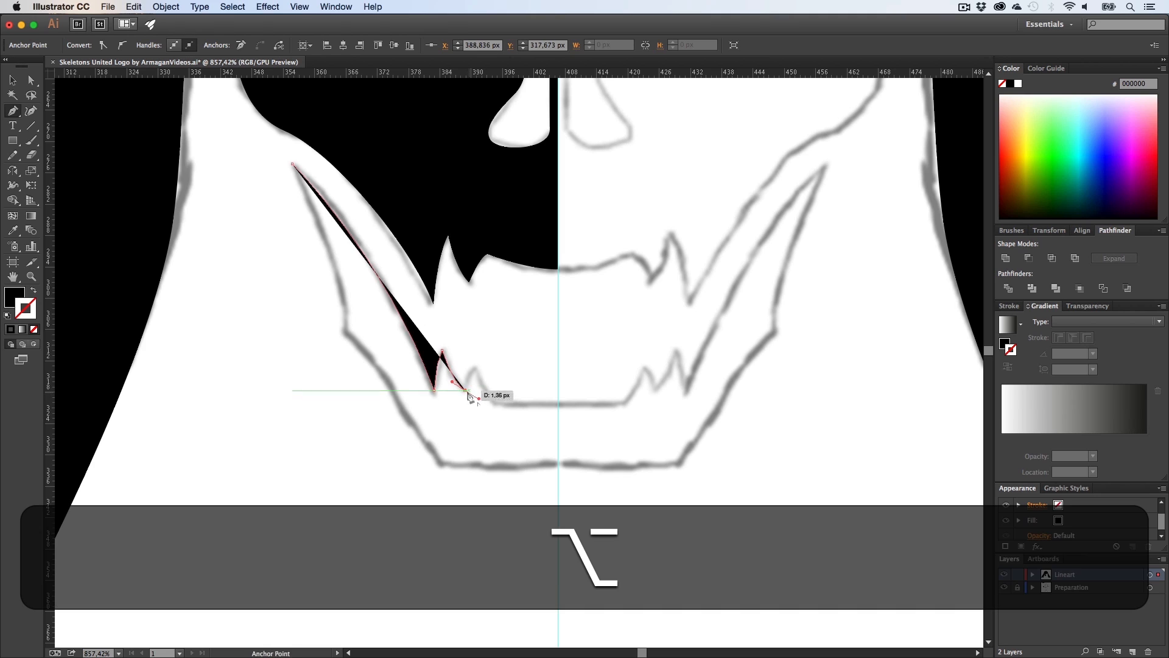
pyautogui.keyDown('alt'); pyautogui.click(466, 390); pyautogui.keyUp('alt')
pyautogui.moveTo(479, 364); pyautogui.dragTo(482, 359)
pyautogui.keyDown('alt'); pyautogui.click(476, 368); pyautogui.keyUp('alt')
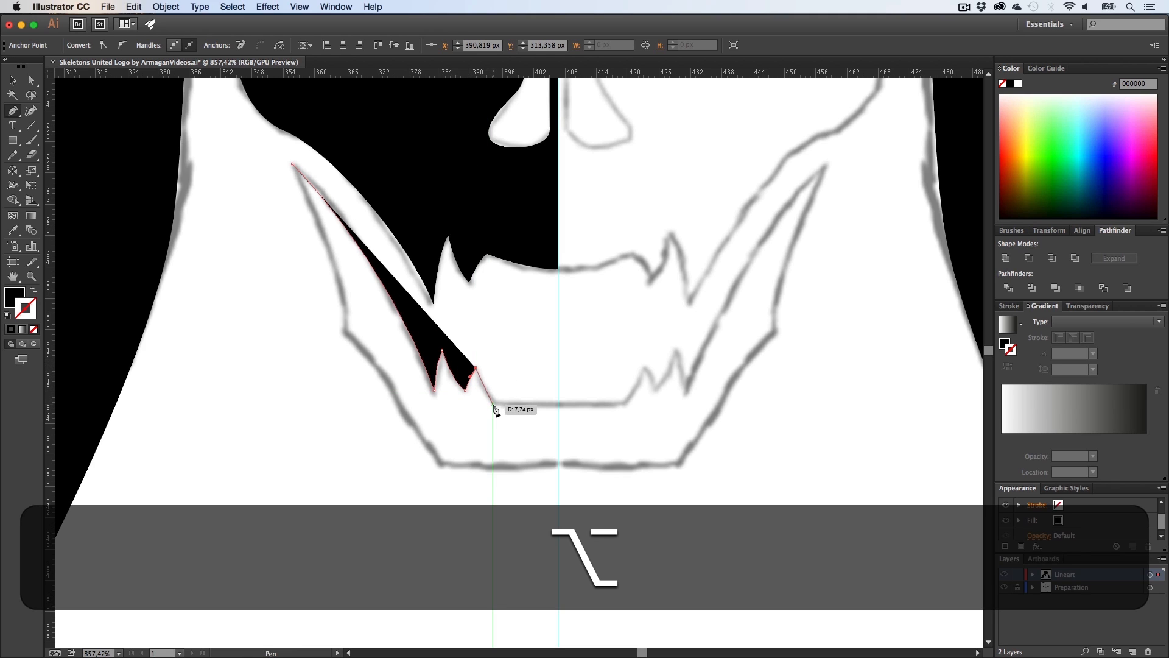
pyautogui.moveTo(494, 402); pyautogui.dragTo(508, 420)
pyautogui.keyDown('alt'); pyautogui.click(493, 401); pyautogui.keyUp('alt')
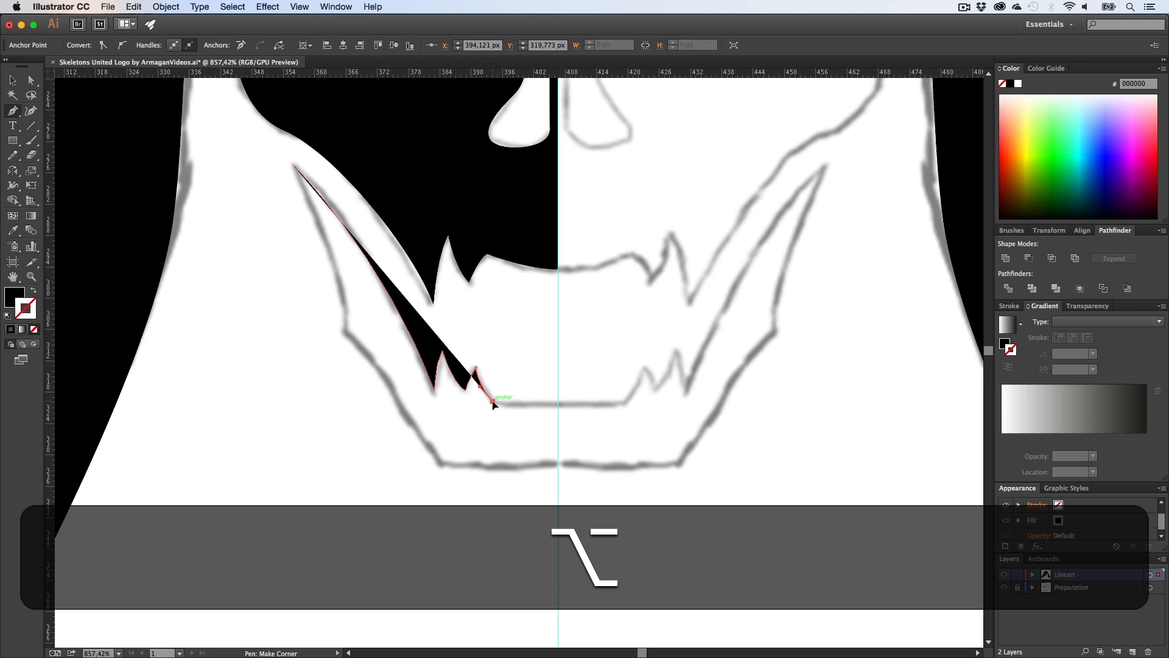
# Step: Continue the jaw path down the centre guide, along the bottom edge and up the curved outer edge
pyautogui.keyDown('shift'); pyautogui.click(558, 405); pyautogui.keyUp('shift')
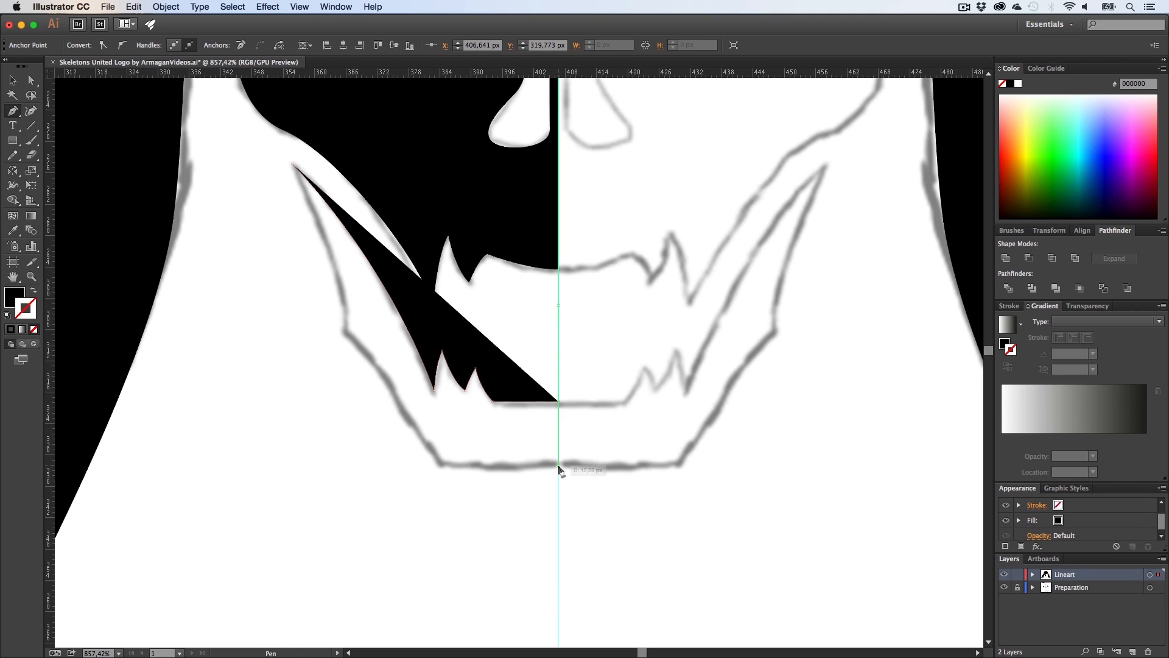
pyautogui.click(559, 465)
pyautogui.keyDown('shift'); pyautogui.click(440, 465); pyautogui.keyUp('shift')
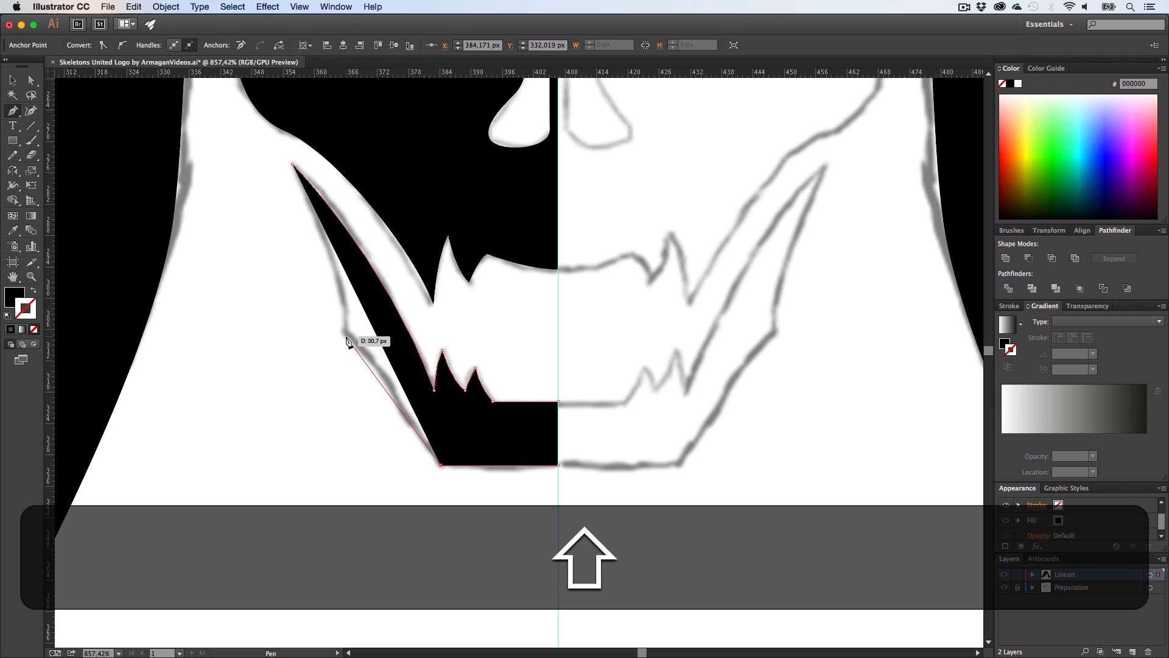
pyautogui.moveTo(346, 333); pyautogui.dragTo(290, 290)
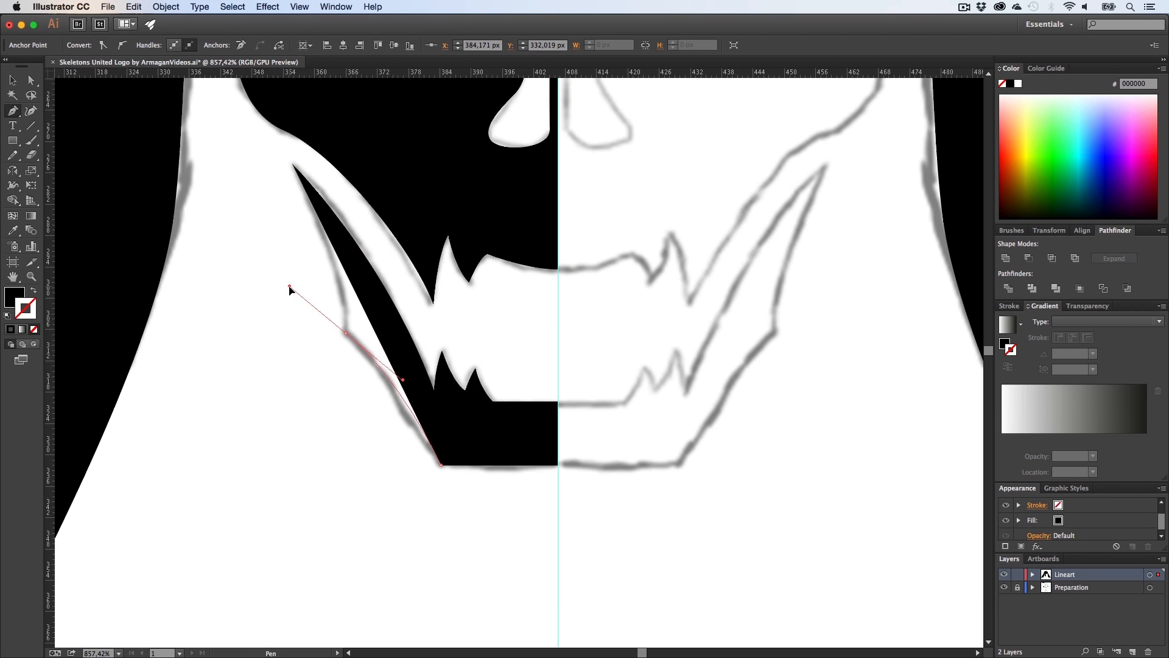
pyautogui.press('alt')
pyautogui.keyDown('alt'); pyautogui.click(346, 333); pyautogui.keyUp('alt')
pyautogui.hotkey('alt', 'shift', 'x')
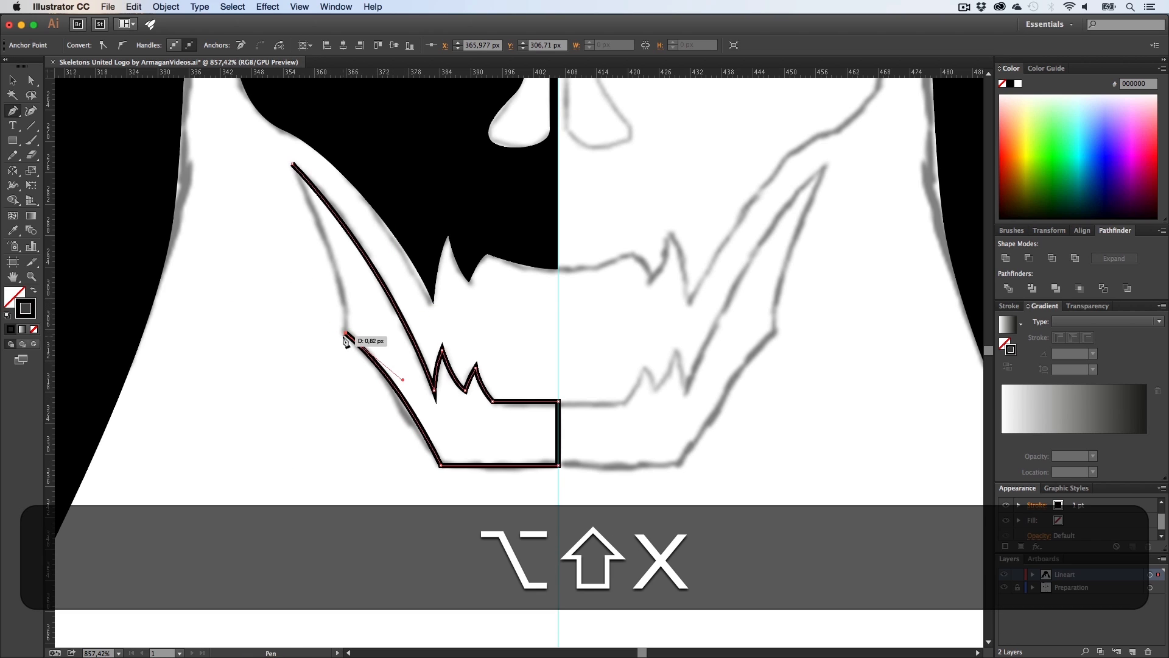
# Step: Close the jaw path at its starting point, swap to a black fill, and deselect
pyautogui.click(292, 163)
pyautogui.moveTo(257, 128); pyautogui.dragTo(249, 85)
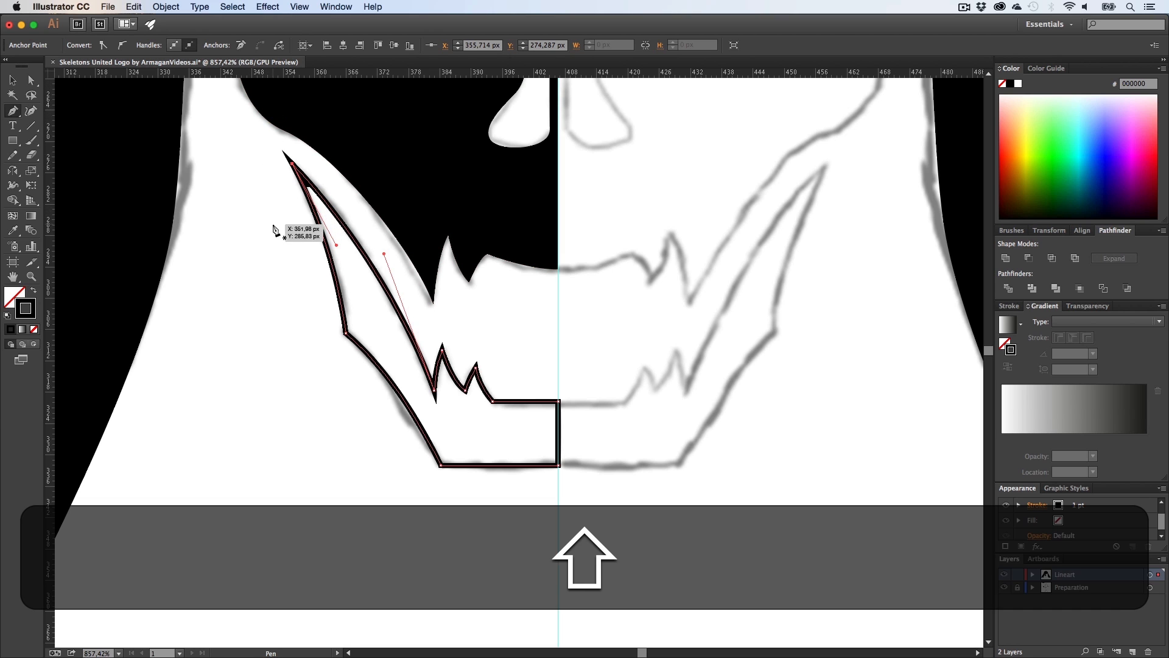
pyautogui.hotkey('shift', 'x')
pyautogui.hotkey('shift', 'v')
pyautogui.click(279, 252)
# Step: Zoom out to review the filled half-skull and jaw
pyautogui.press('z')
pyautogui.moveTo(493, 332); pyautogui.dragTo(347, 335)
pyautogui.press('h')
pyautogui.moveTo(514, 294); pyautogui.dragTo(514, 382)
pyautogui.press('z')
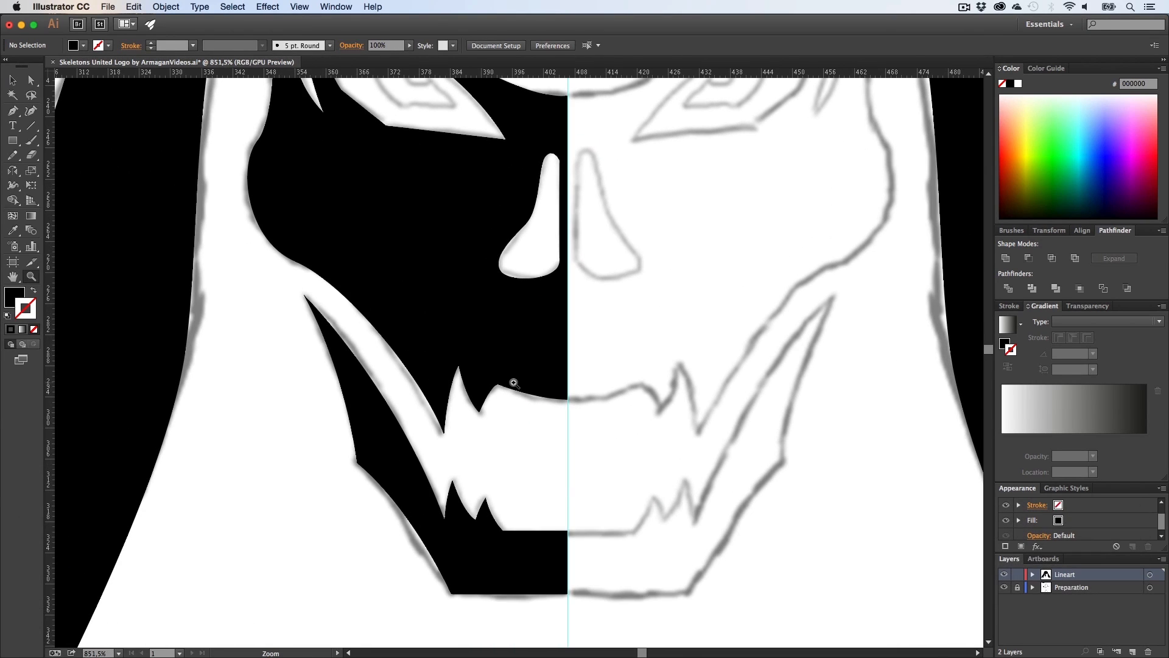
pyautogui.press('a')
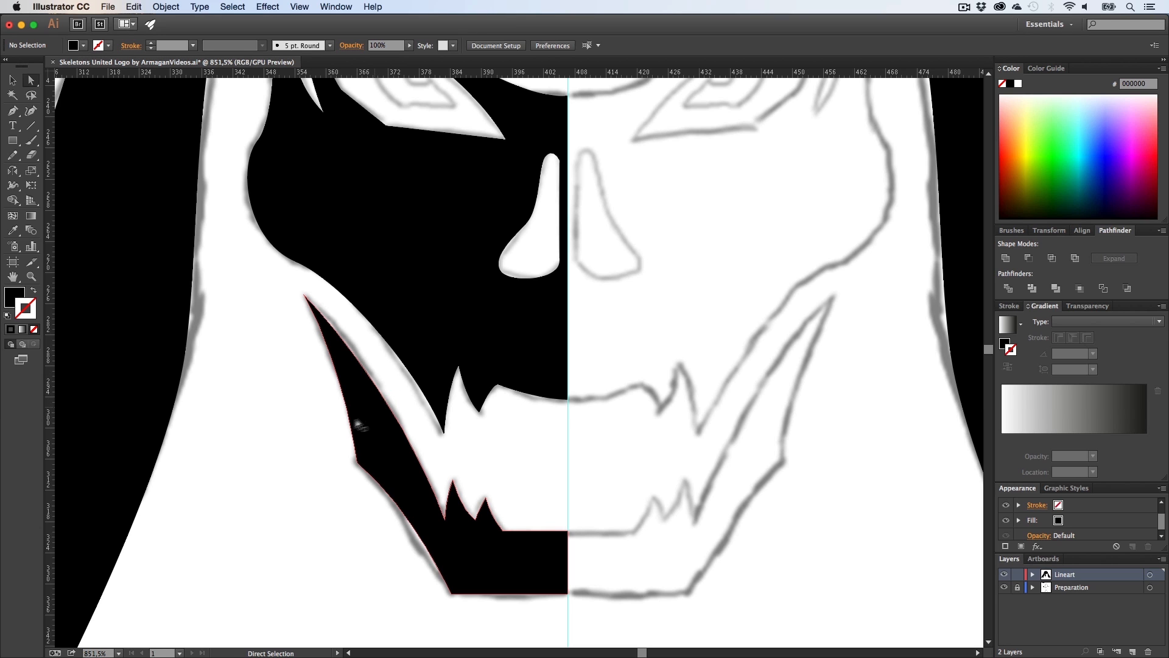
pyautogui.press('z')
pyautogui.moveTo(521, 432); pyautogui.dragTo(403, 443)
pyautogui.press('h')
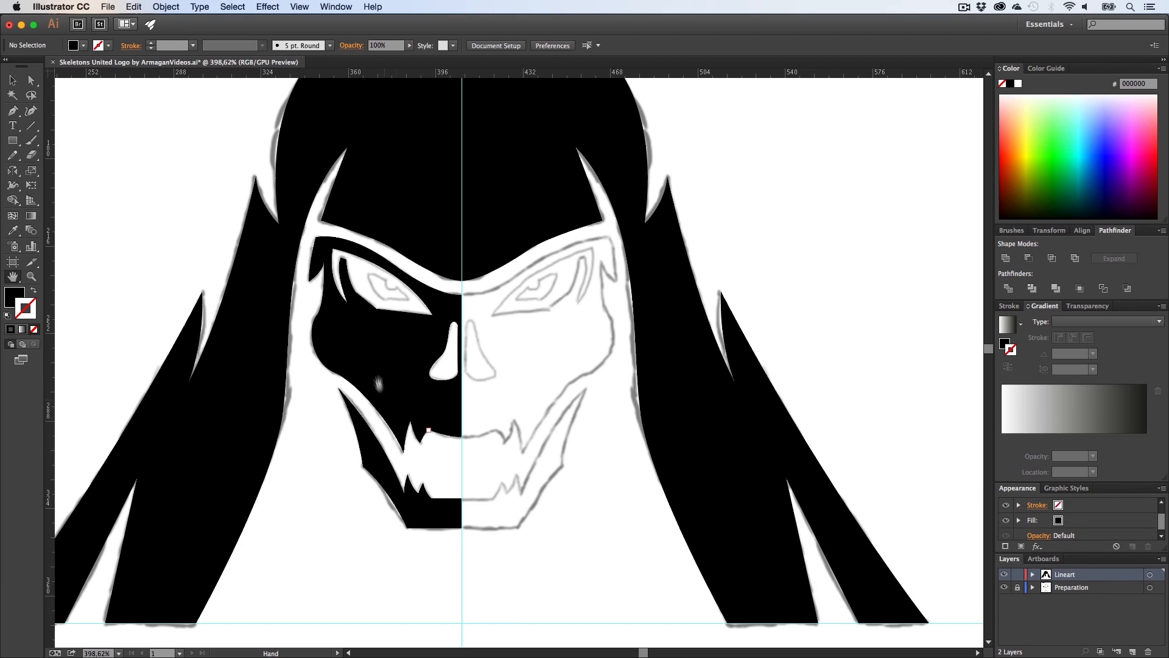
pyautogui.moveTo(381, 396); pyautogui.dragTo(371, 314)
# Step: Zoom into the left eye and trace the inner eye shape as a closed curved almond with the Pen
pyautogui.press('z')
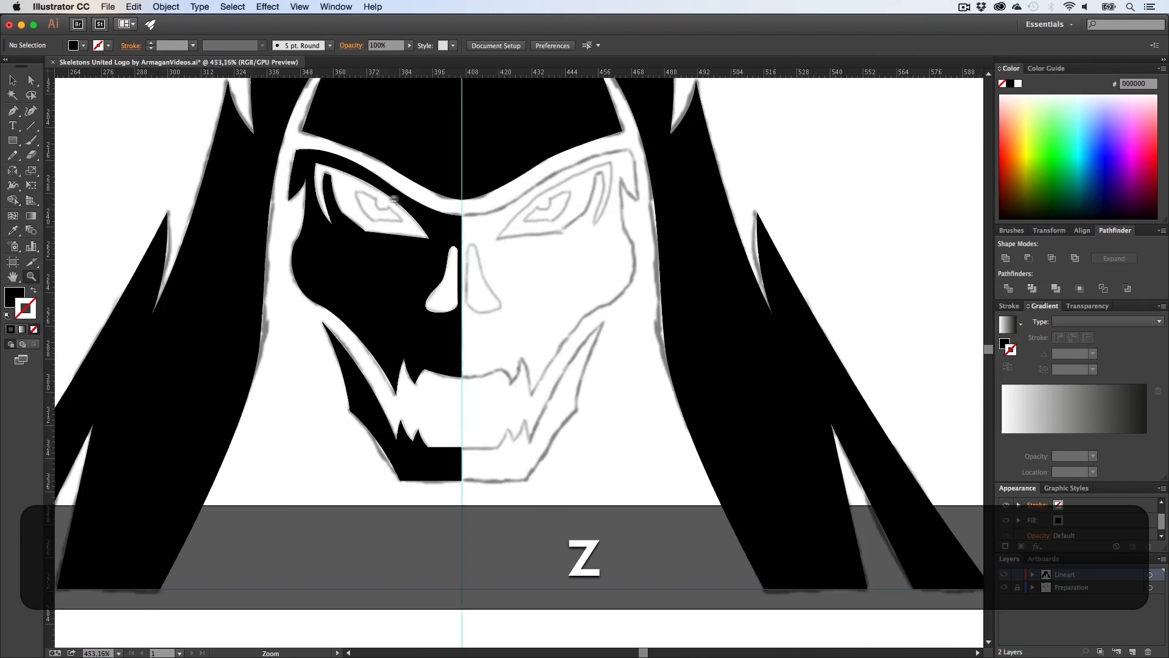
pyautogui.moveTo(362, 256); pyautogui.dragTo(595, 212)
pyautogui.press('h')
pyautogui.moveTo(464, 245); pyautogui.dragTo(423, 305)
pyautogui.press('p')
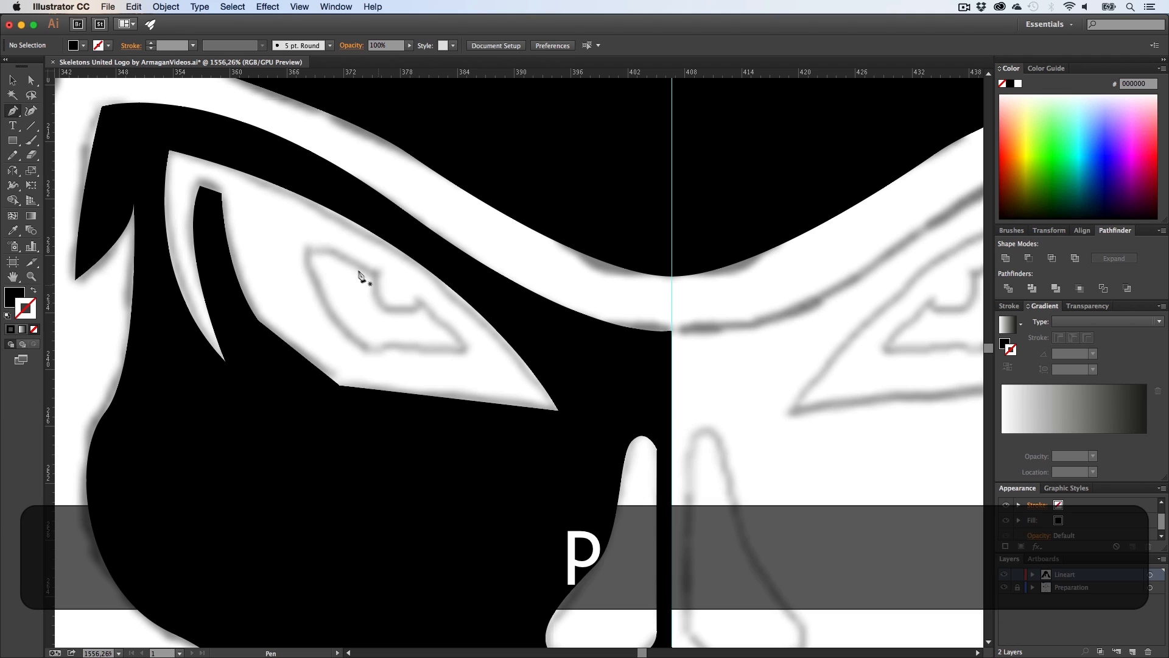
pyautogui.click(308, 250)
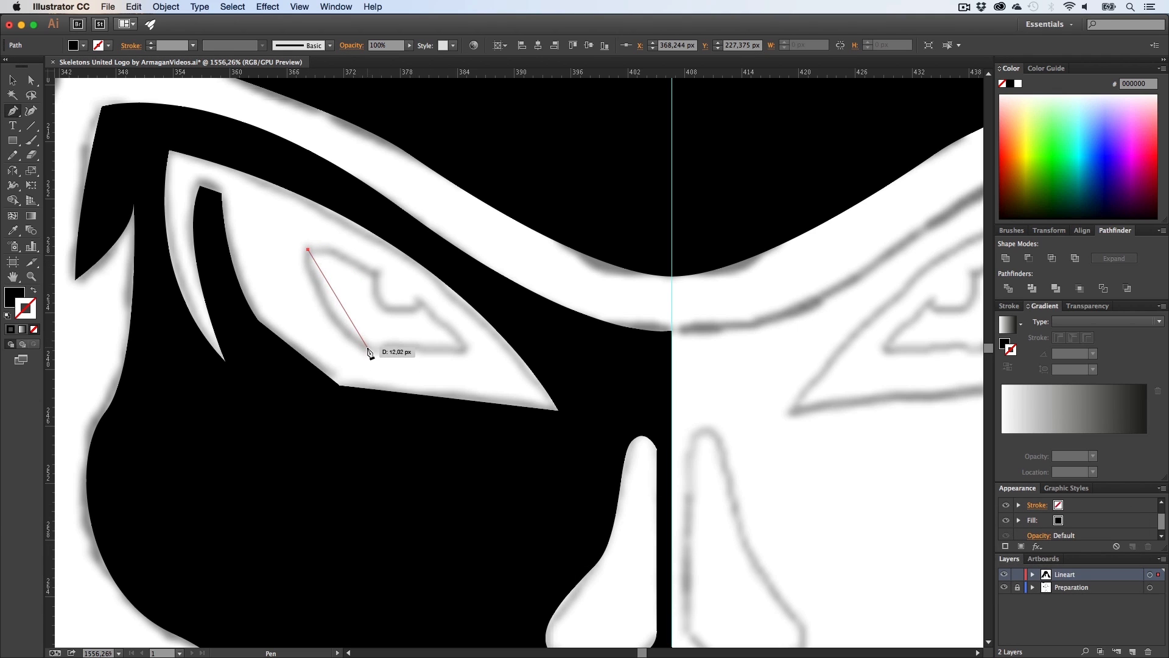
pyautogui.moveTo(409, 368); pyautogui.dragTo(413, 372)
pyautogui.press('alt')
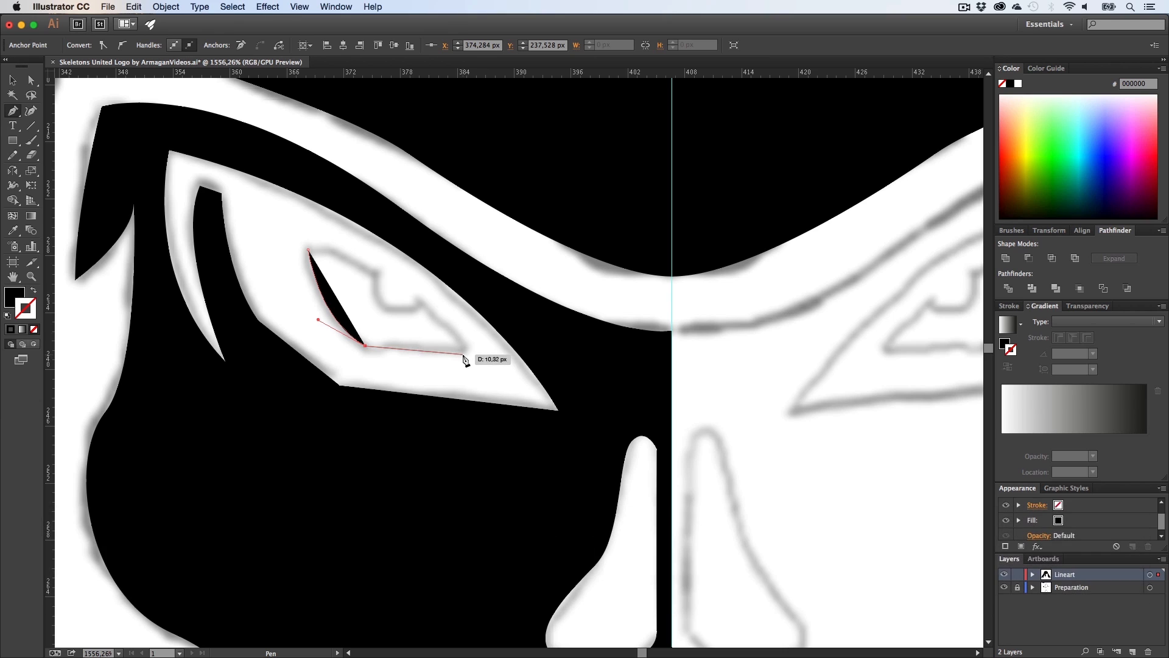
pyautogui.click(466, 356)
pyautogui.hotkey('shift', 'x')
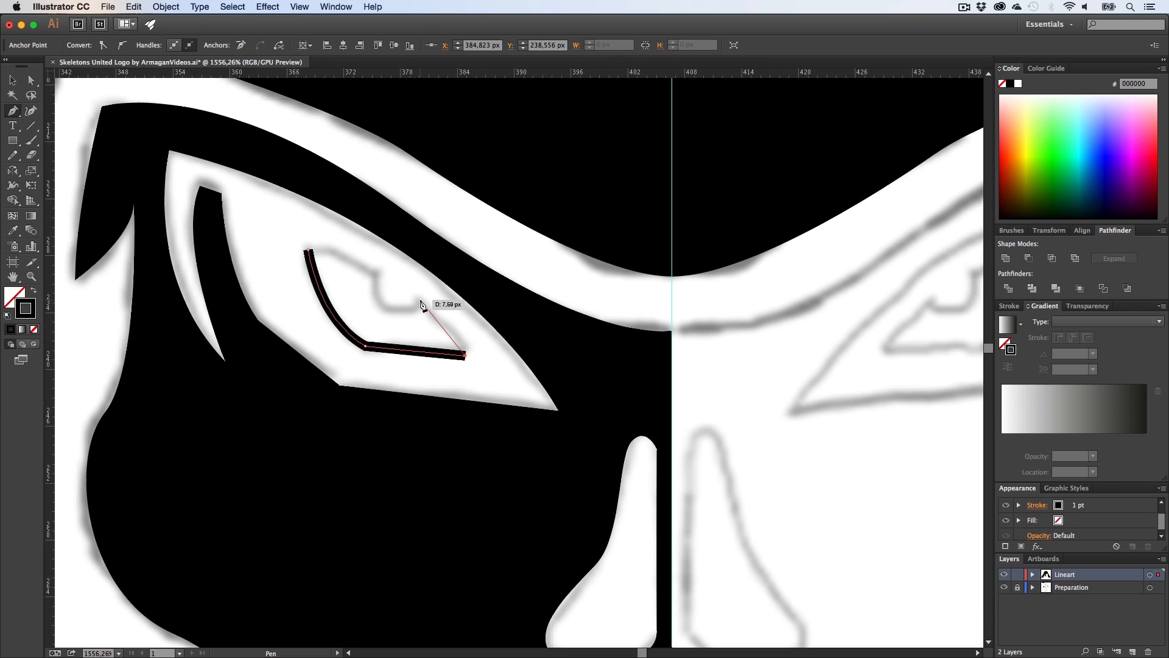
pyautogui.moveTo(309, 250)
pyautogui.mouseDown()
pyautogui.moveTo(250, 246)
pyautogui.moveTo(187, 219)
pyautogui.mouseUp()
pyautogui.hotkey('shift', 'x')
# Step: Swap the eye shape to a black stroke outline and deselect it
pyautogui.press('v')
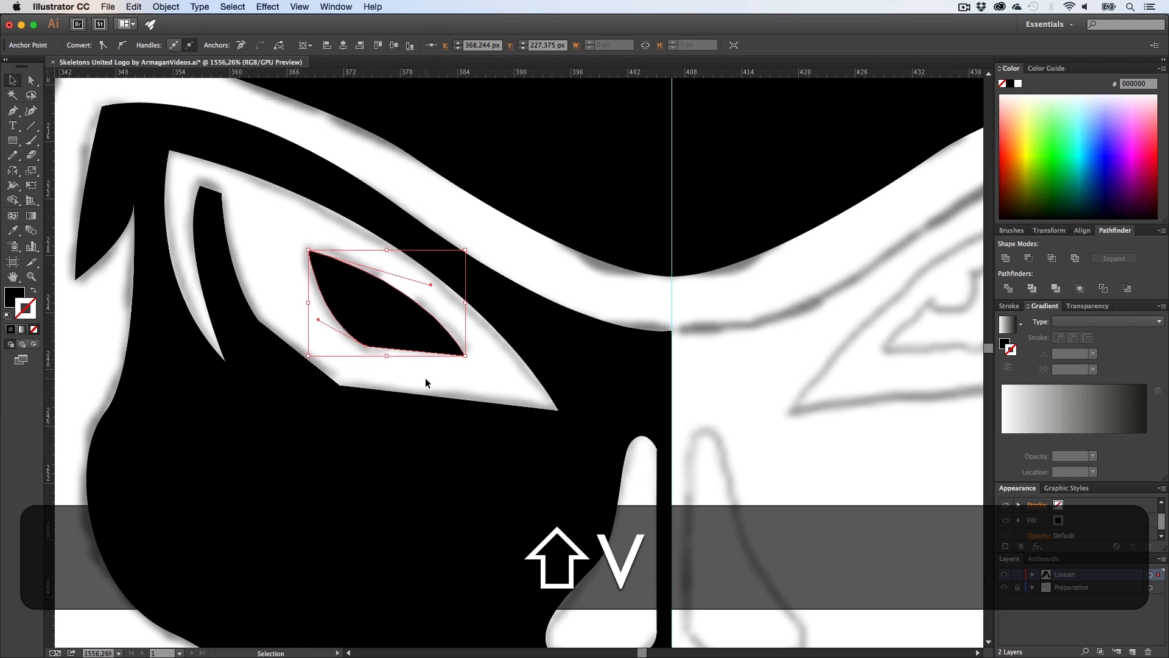
pyautogui.click(425, 377)
pyautogui.click(397, 296)
pyautogui.hotkey('shift', 'x')
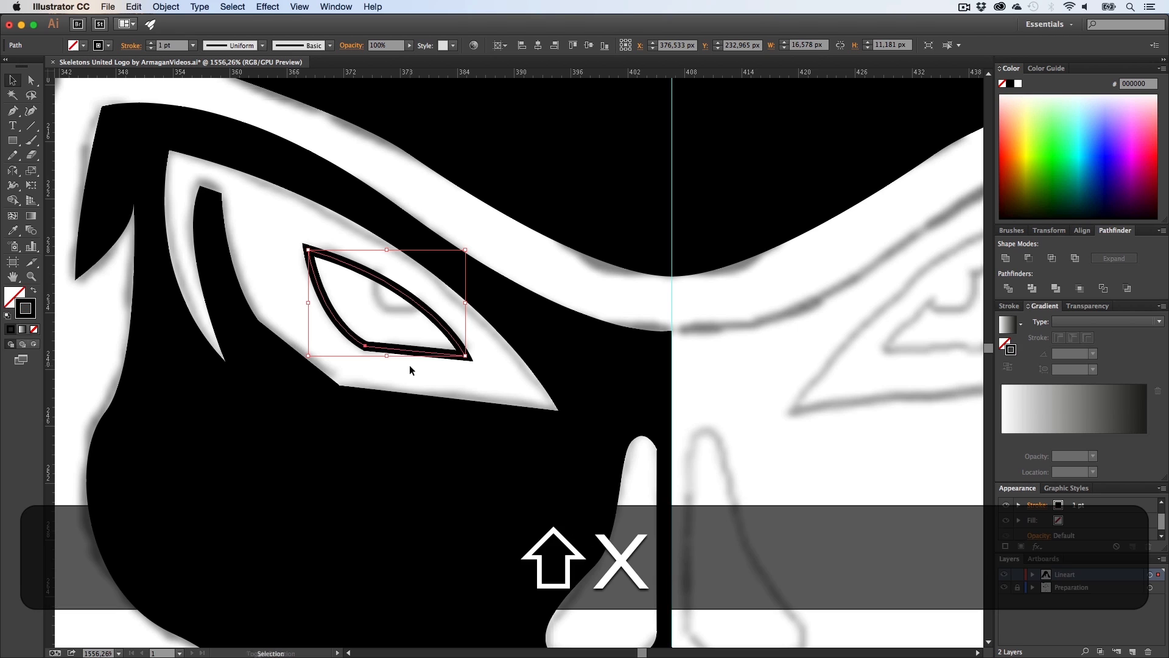
pyautogui.click(409, 364)
# Step: Draw a small circle about 5 px wide as the pupil at the top of the eye and swap it to a black fill
pyautogui.moveTo(12, 140); pyautogui.dragTo(67, 157)
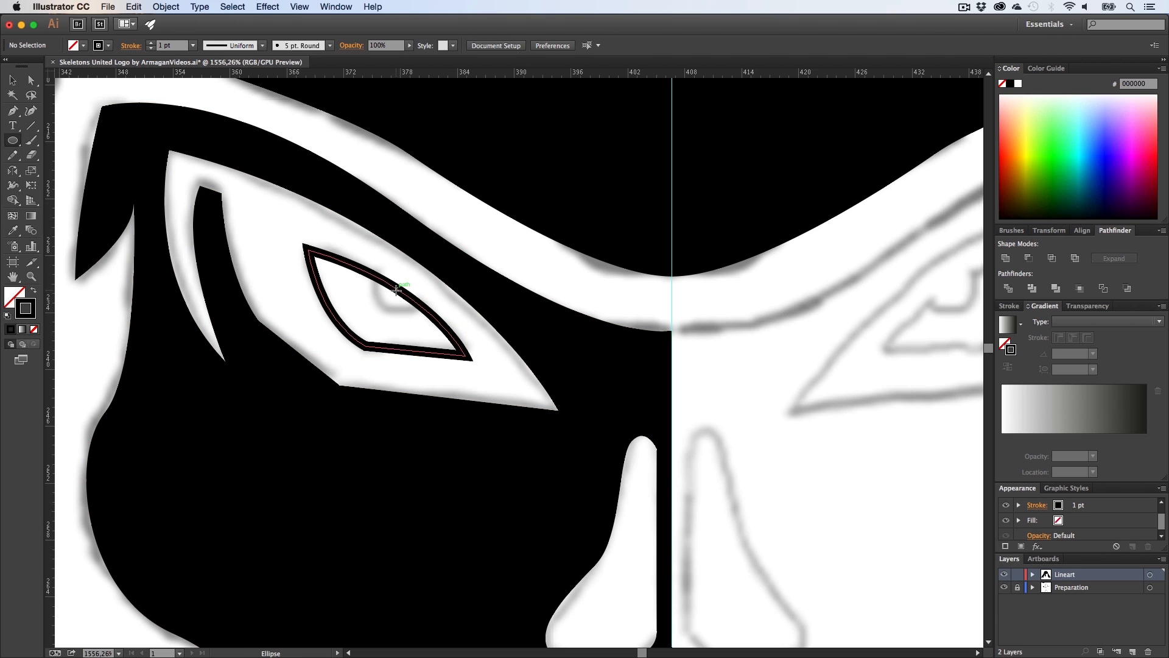
pyautogui.moveTo(396, 291); pyautogui.dragTo(417, 316)
pyautogui.press('v')
pyautogui.hotkey('shift', 'x')
# Step: Select the eye outline with the pupil, swap it to a black fill, and subtract the pupil circle with Minus Front
pyautogui.keyDown('shift'); pyautogui.click(400, 352); pyautogui.keyUp('shift')
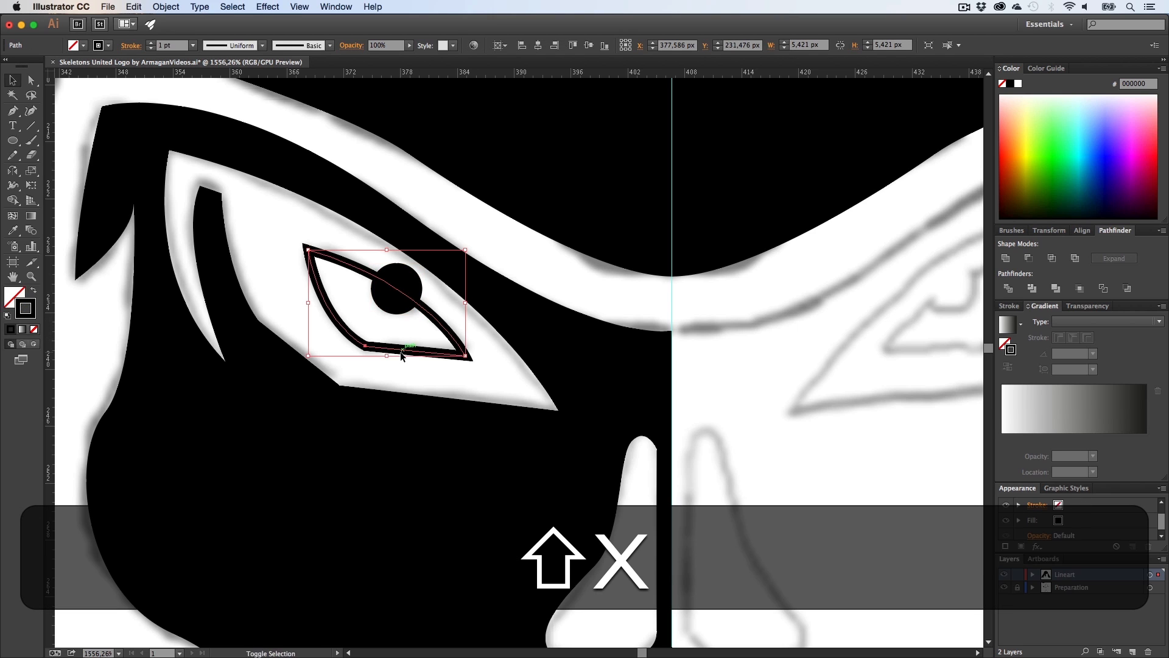
pyautogui.hotkey('shift', 'x')
pyautogui.keyDown('shift'); pyautogui.click(406, 281); pyautogui.keyUp('shift')
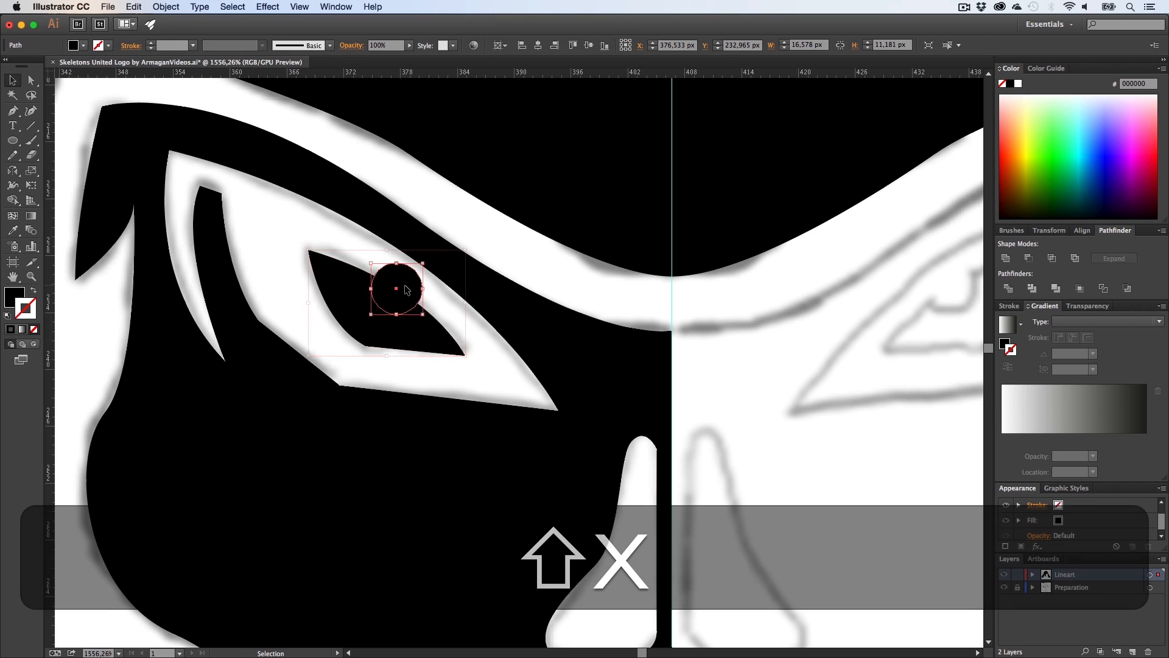
pyautogui.click(1027, 258)
pyautogui.click(499, 383)
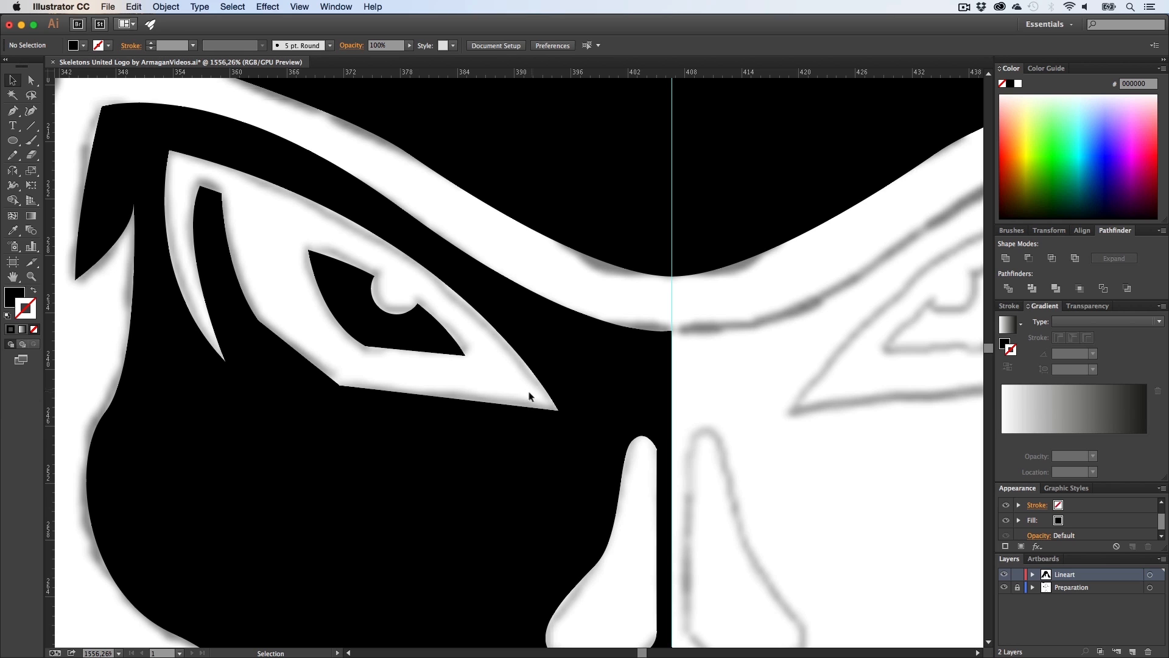
# Step: Group the left half of the skull and reflect a duplicate copy onto the right side
pyautogui.press('z')
pyautogui.moveTo(530, 396); pyautogui.dragTo(199, 400)
pyautogui.click(183, 404)
pyautogui.press('h')
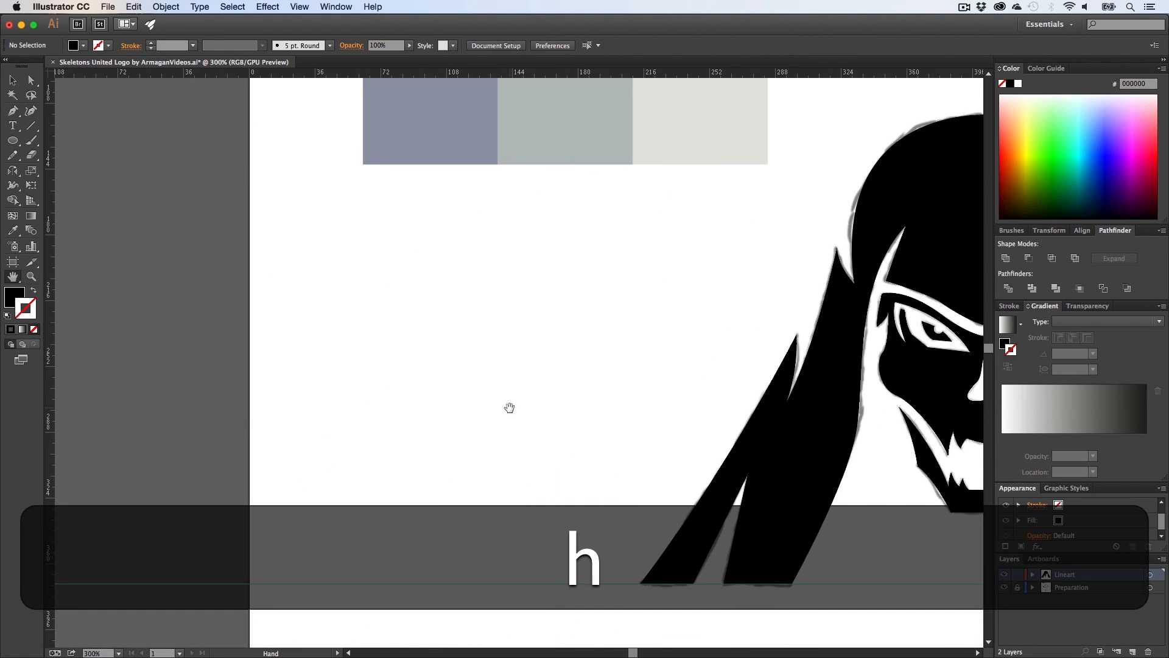
pyautogui.moveTo(720, 404); pyautogui.dragTo(279, 402)
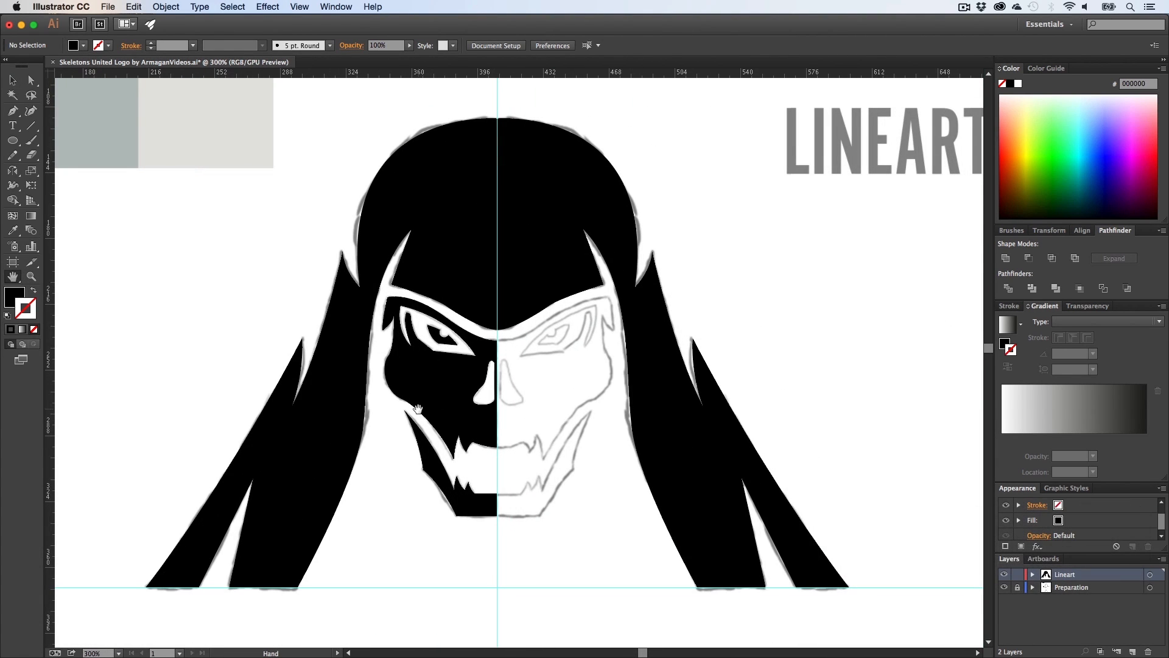
pyautogui.press('v')
pyautogui.click(448, 397)
pyautogui.press('alt')
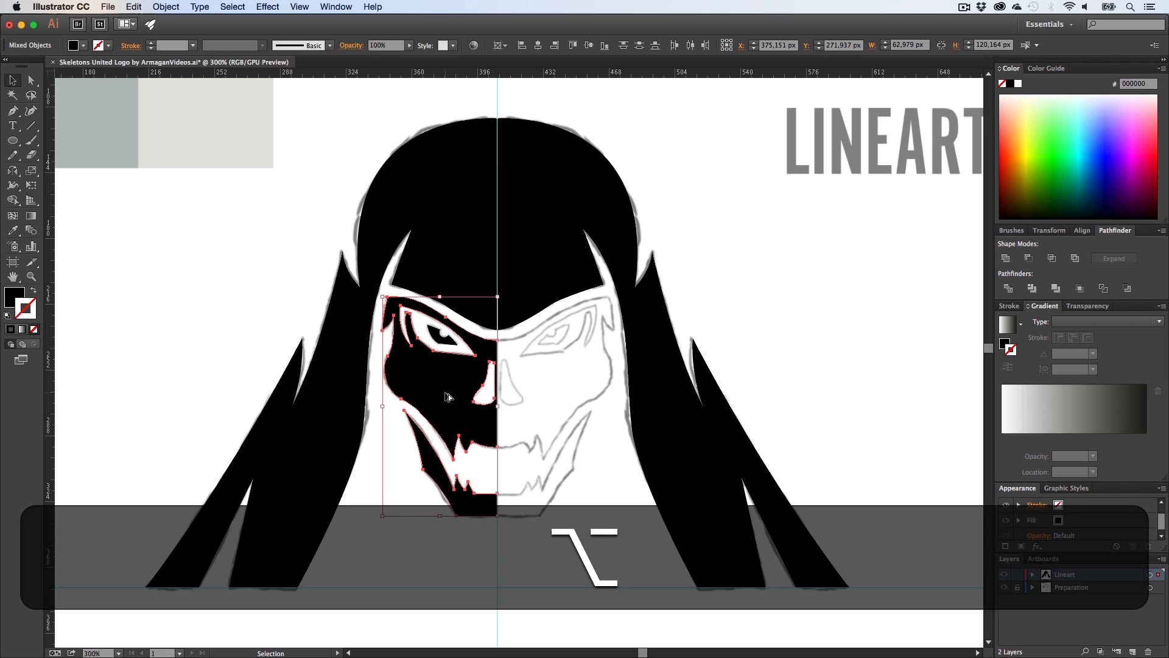
pyautogui.press('super+g')
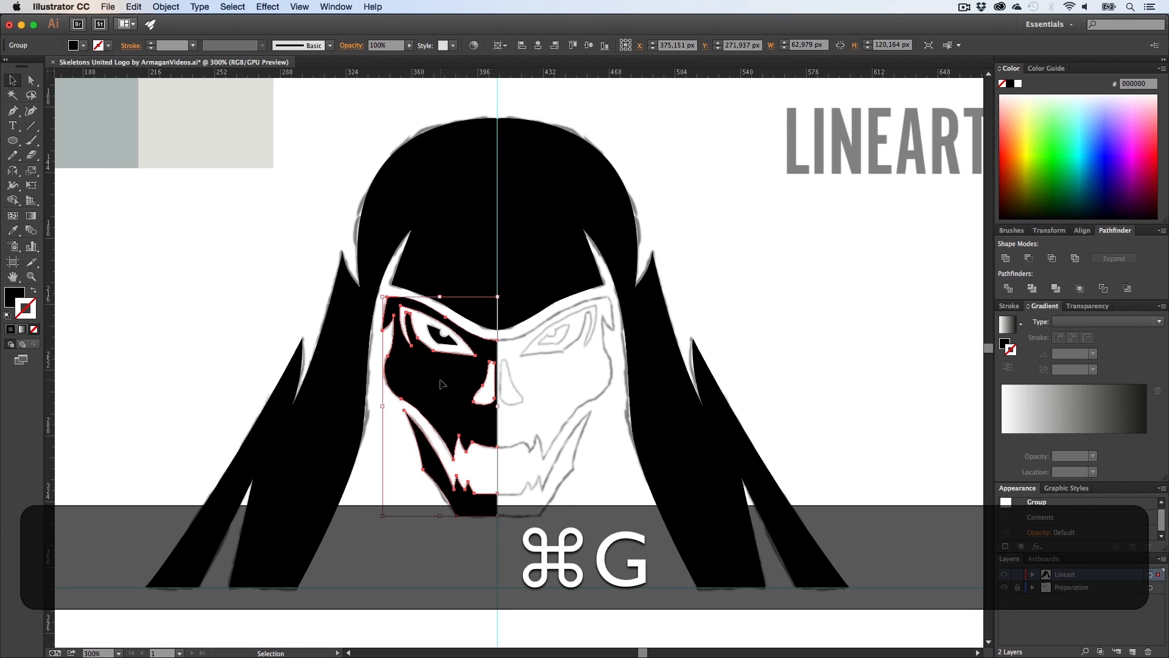
pyautogui.moveTo(442, 383); pyautogui.dragTo(630, 428)
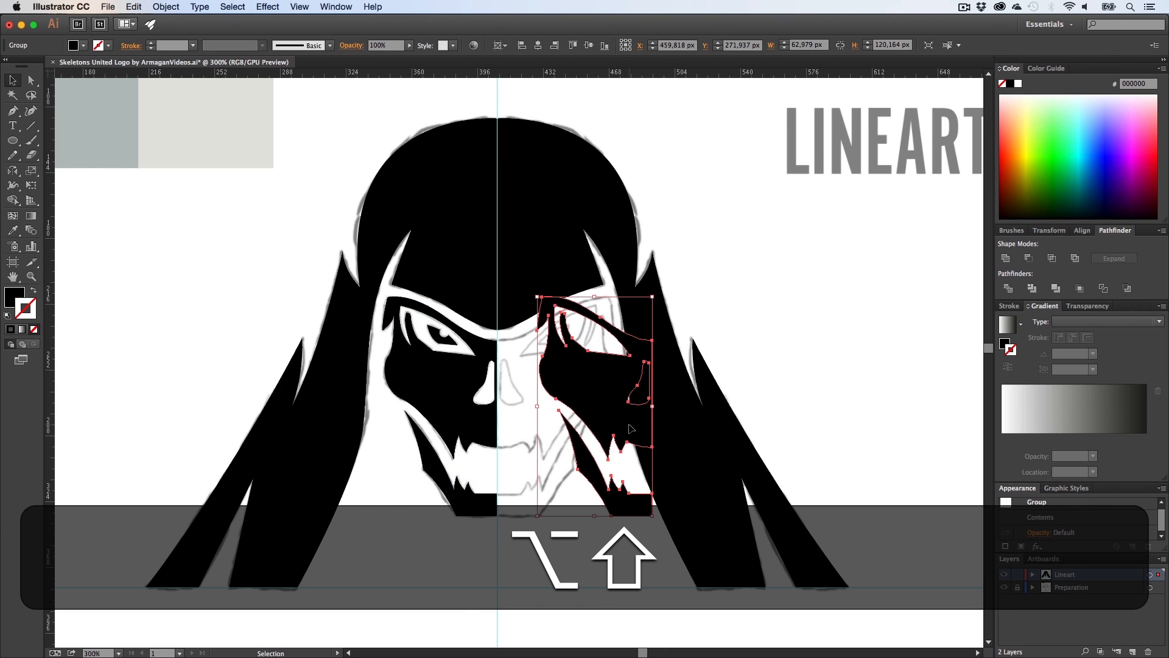
pyautogui.press('o')
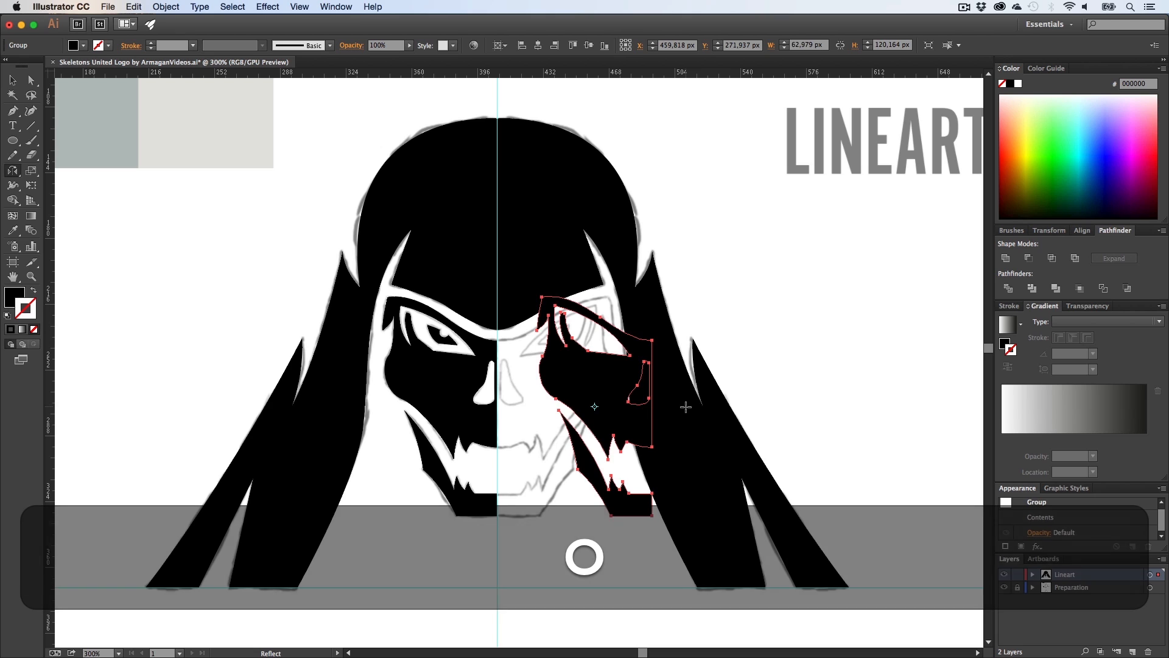
pyautogui.moveTo(686, 407); pyautogui.dragTo(463, 496)
# Step: Select both halves and close the gap between them with zero horizontal spacing
pyautogui.press('v')
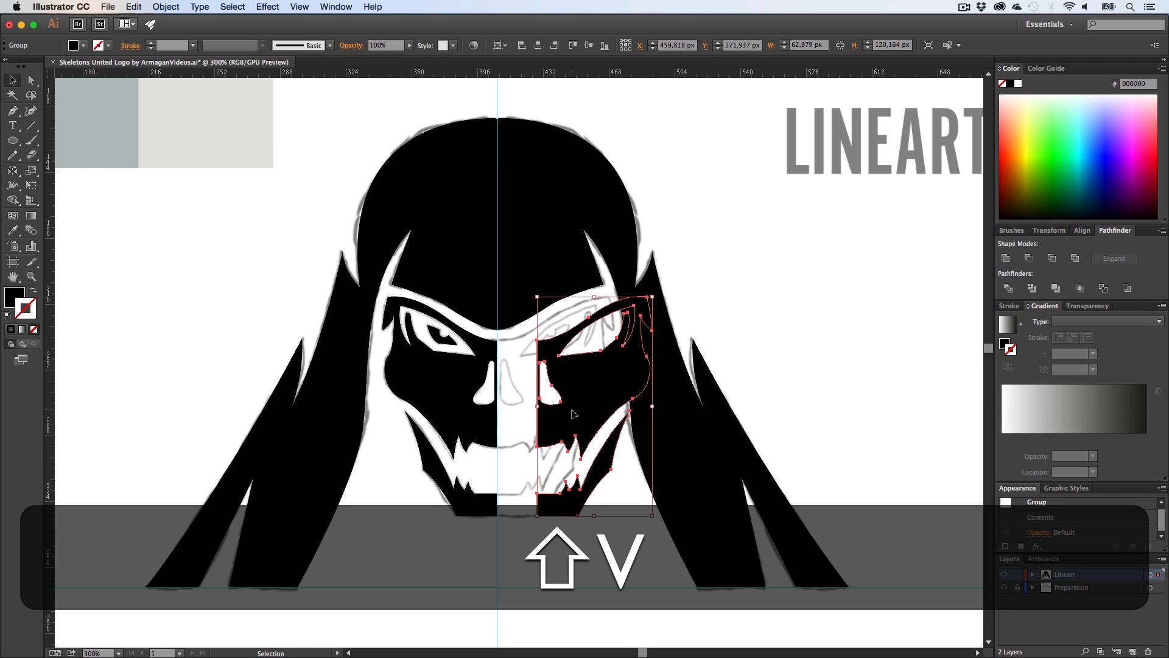
pyautogui.keyDown('shift'); pyautogui.click(486, 407); pyautogui.keyUp('shift')
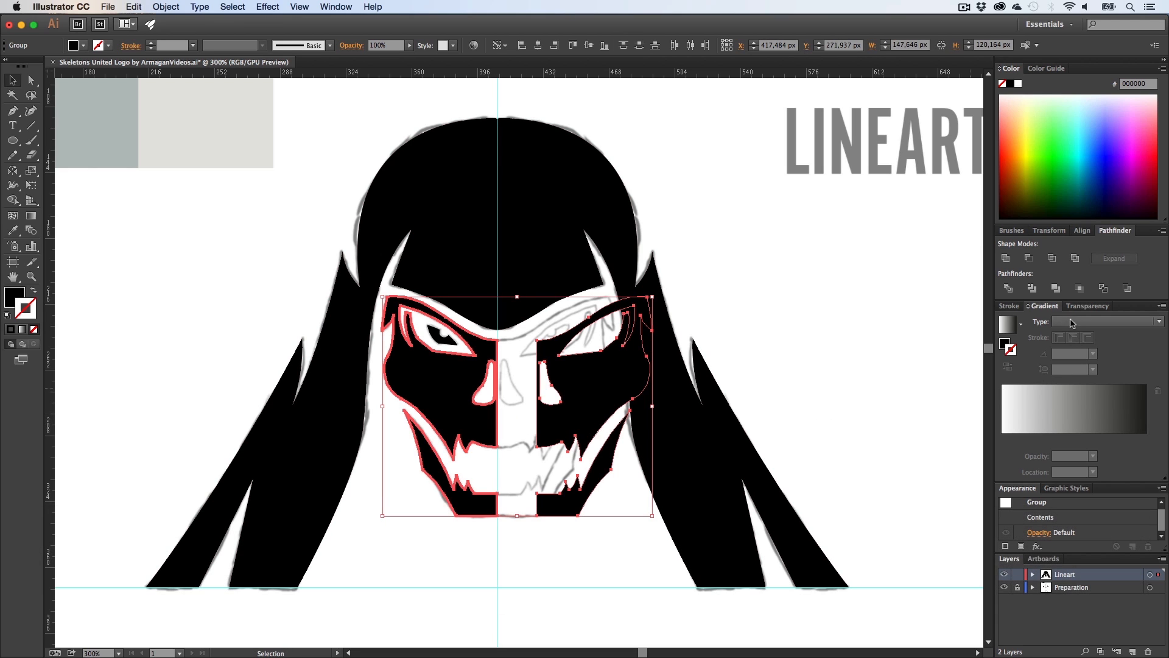
pyautogui.click(1082, 230)
pyautogui.click(1025, 327)
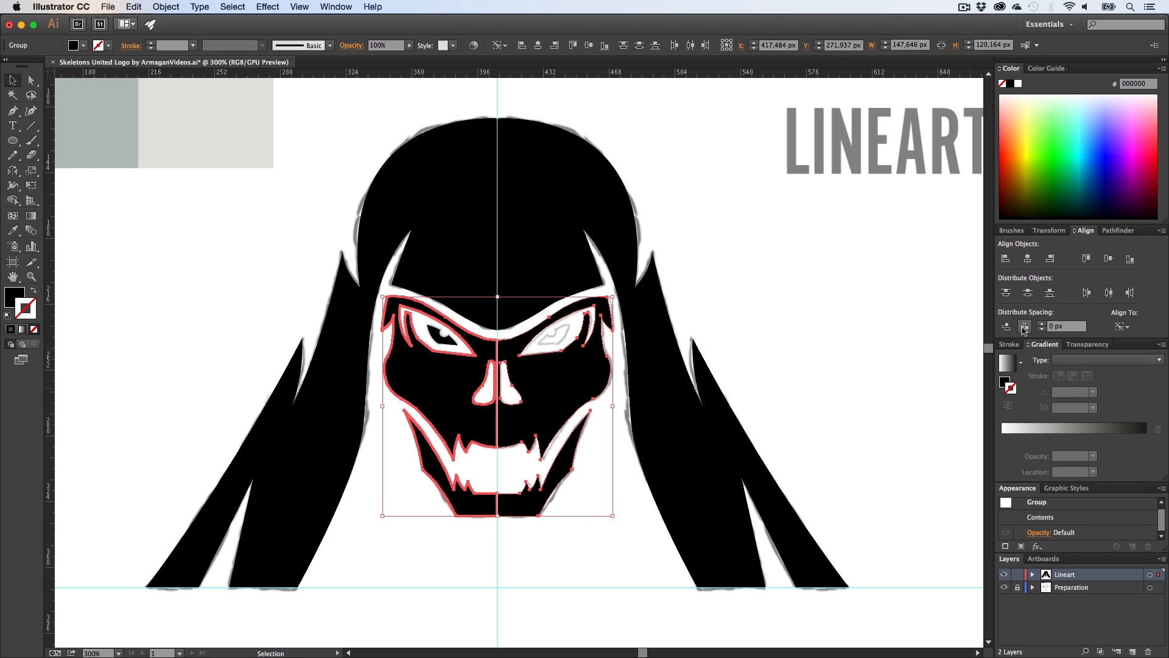
pyautogui.click(562, 499)
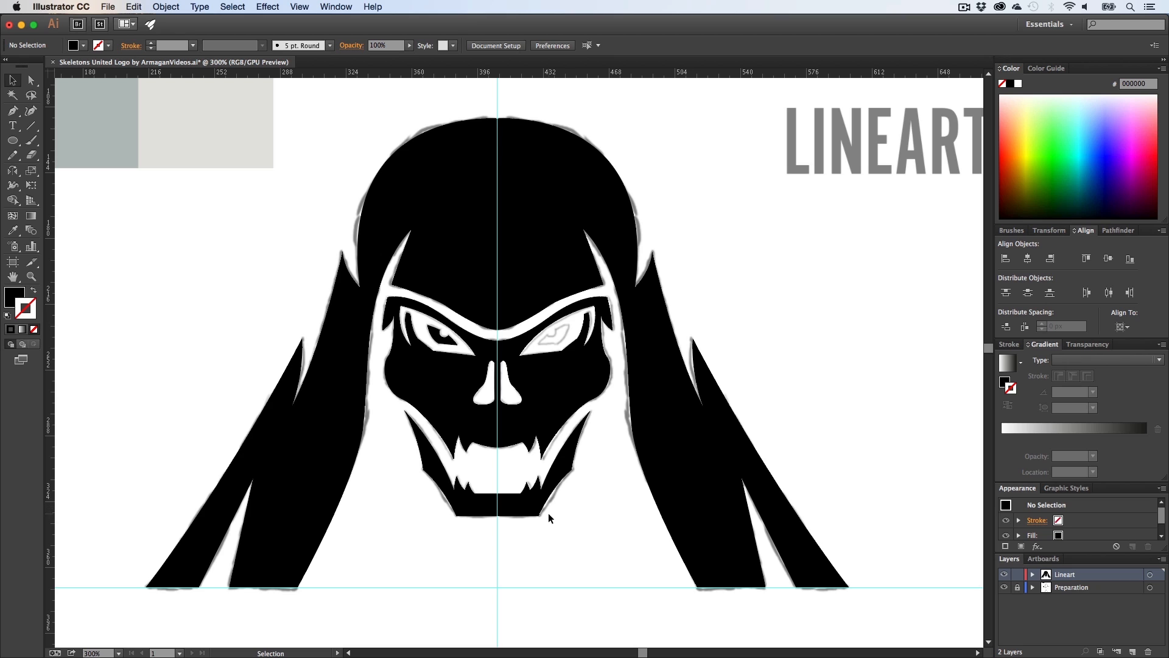
# Step: Undo the spacing and delete the mirrored copy
pyautogui.press('super+z')
pyautogui.click(555, 480)
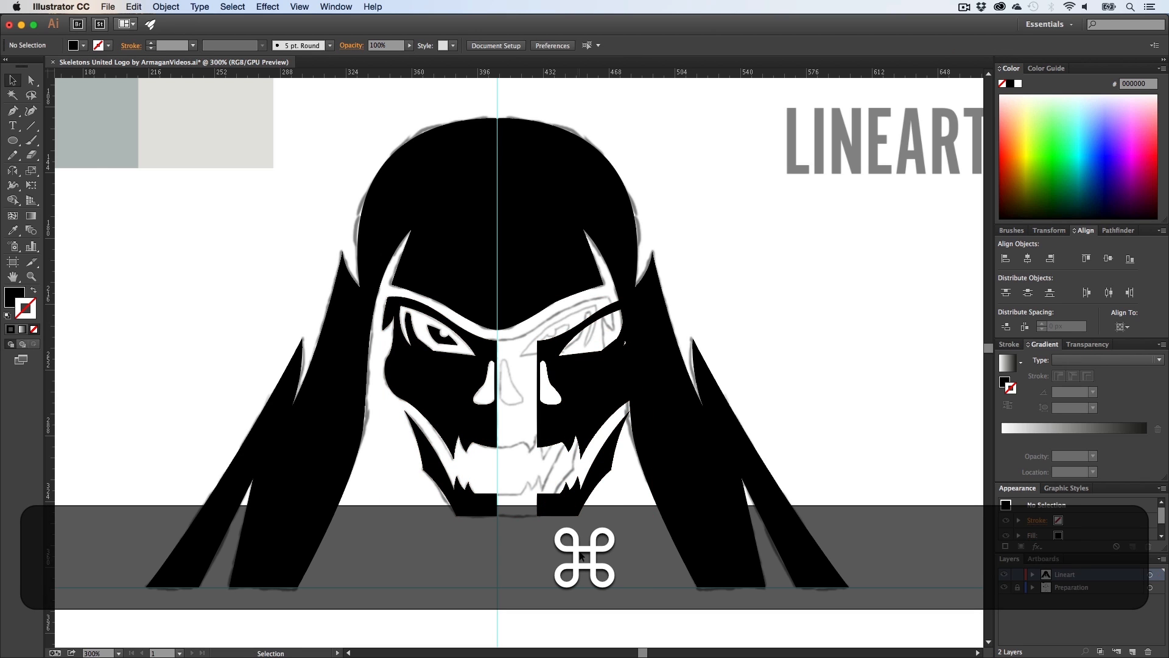
pyautogui.click(539, 365)
pyautogui.press('BackSpace')
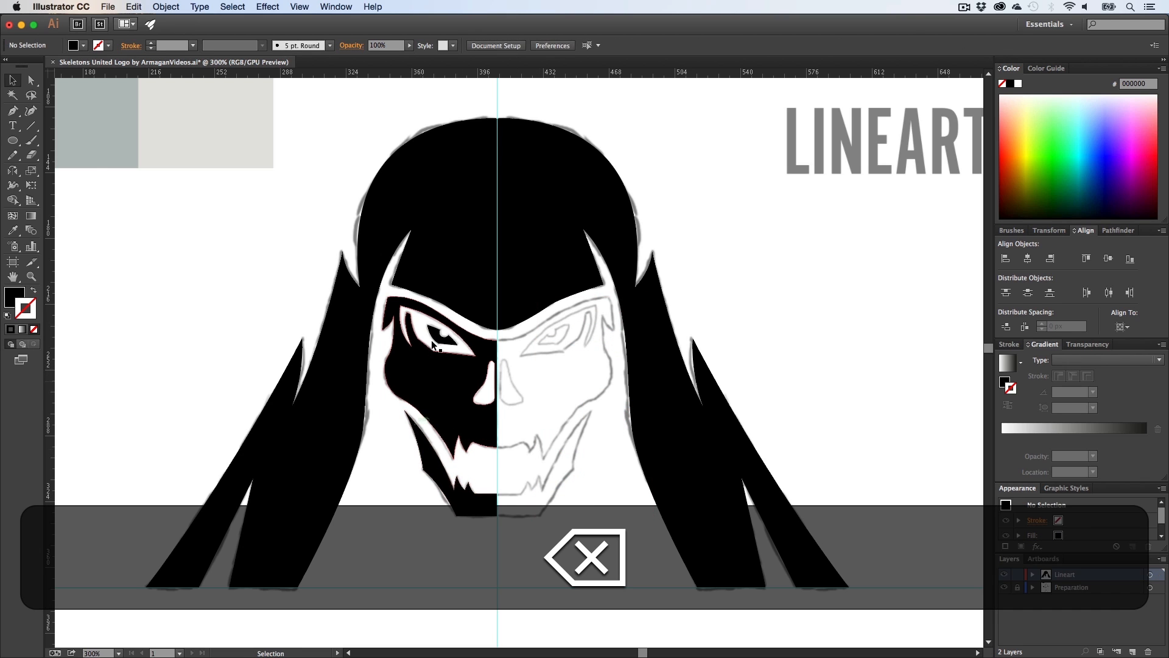
# Step: Regroup the left skull half, duplicate it to the right and reflect the copy vertically
pyautogui.click(431, 340)
pyautogui.keyDown('shift'); pyautogui.click(448, 388); pyautogui.keyUp('shift')
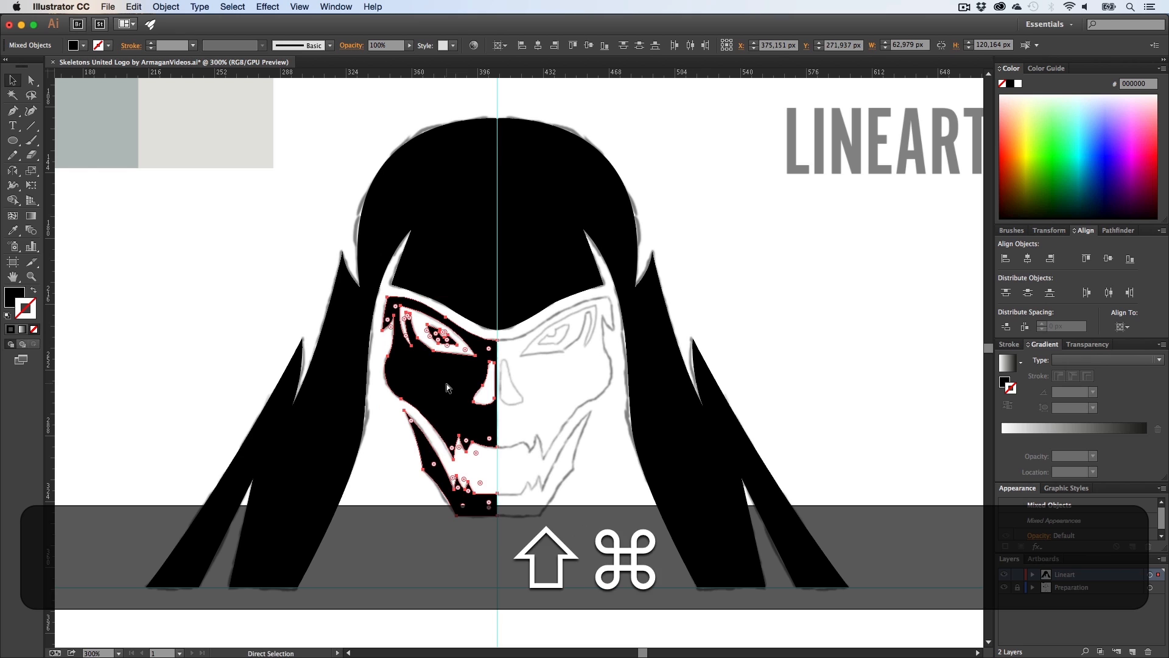
pyautogui.press('super+g')
pyautogui.moveTo(435, 383); pyautogui.dragTo(610, 386)
pyautogui.press('o')
pyautogui.moveTo(724, 419); pyautogui.dragTo(620, 496)
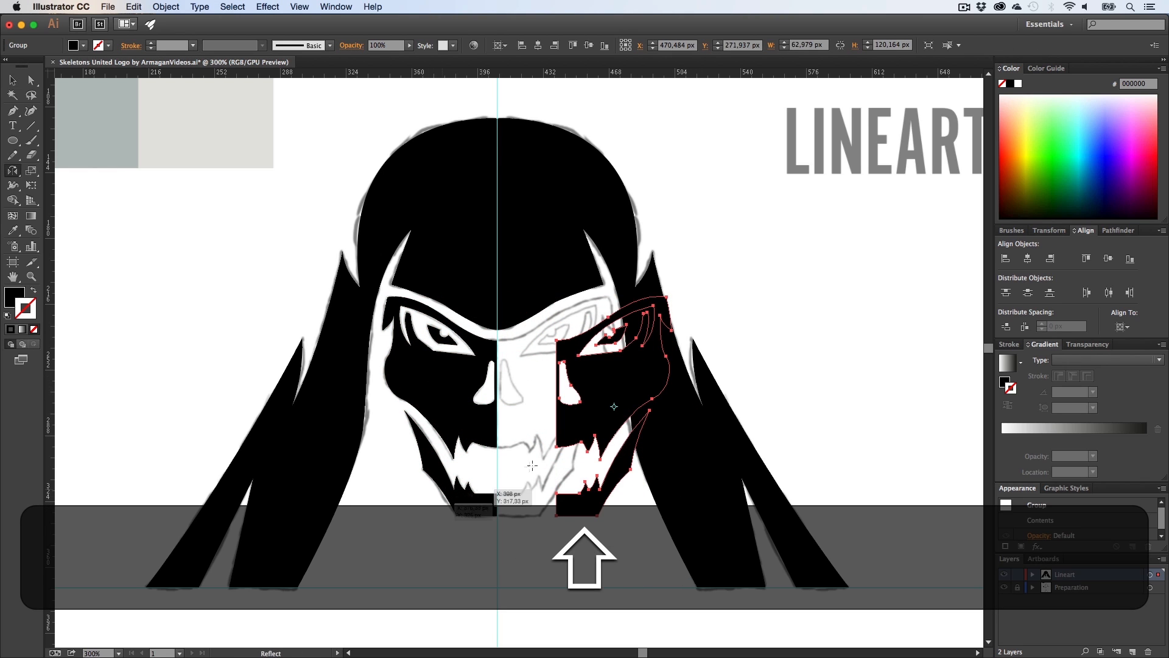
# Step: Select both skull halves and distribute them with 0 px horizontal spacing so they meet at the centre
pyautogui.press('v')
pyautogui.keyDown('shift'); pyautogui.click(456, 393); pyautogui.keyUp('shift')
pyautogui.click(456, 393)
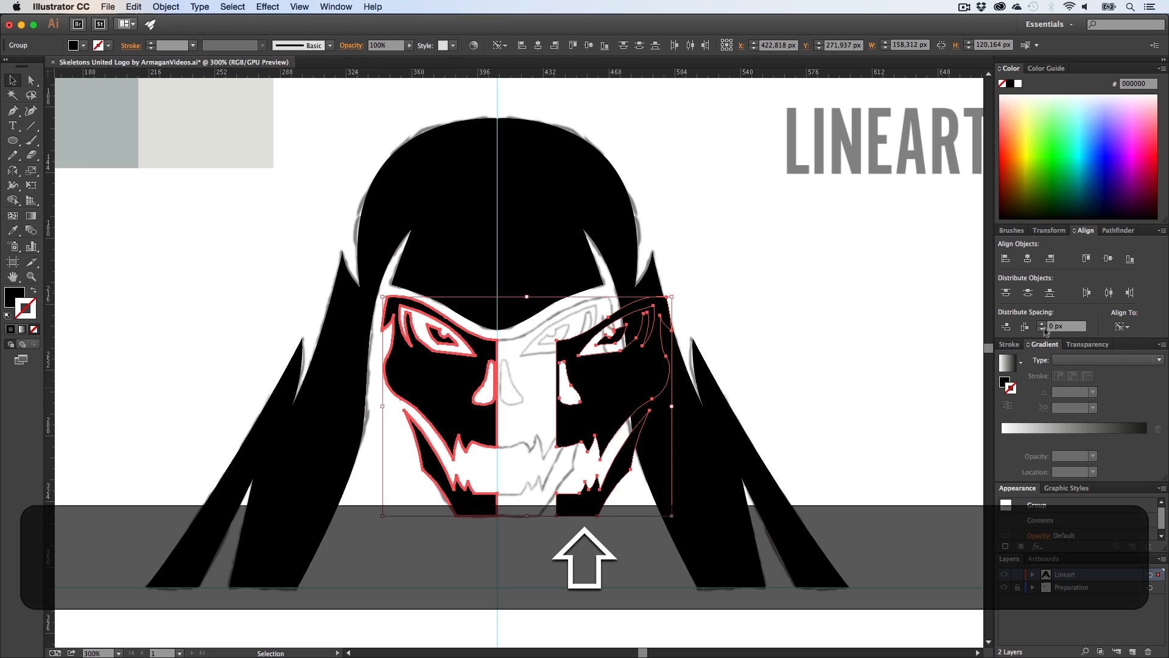
pyautogui.click(1025, 327)
pyautogui.click(609, 560)
# Step: Move the vertical centre guide off the skull's midline and check the joined halves
pyautogui.click(501, 545)
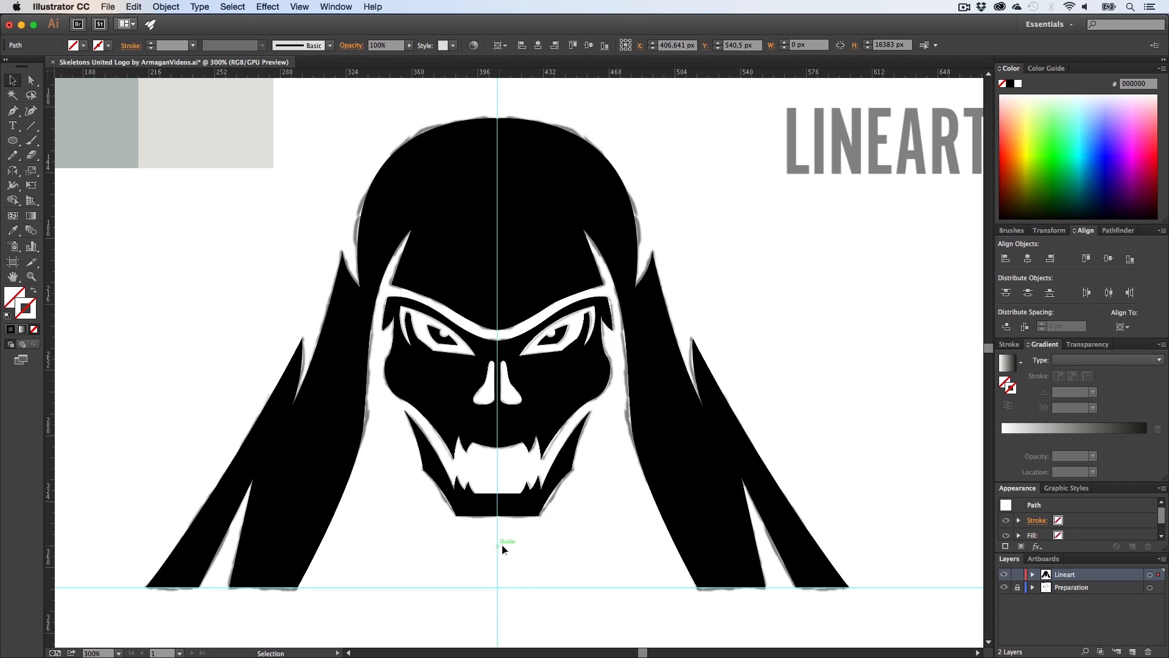
pyautogui.moveTo(502, 544); pyautogui.dragTo(607, 551)
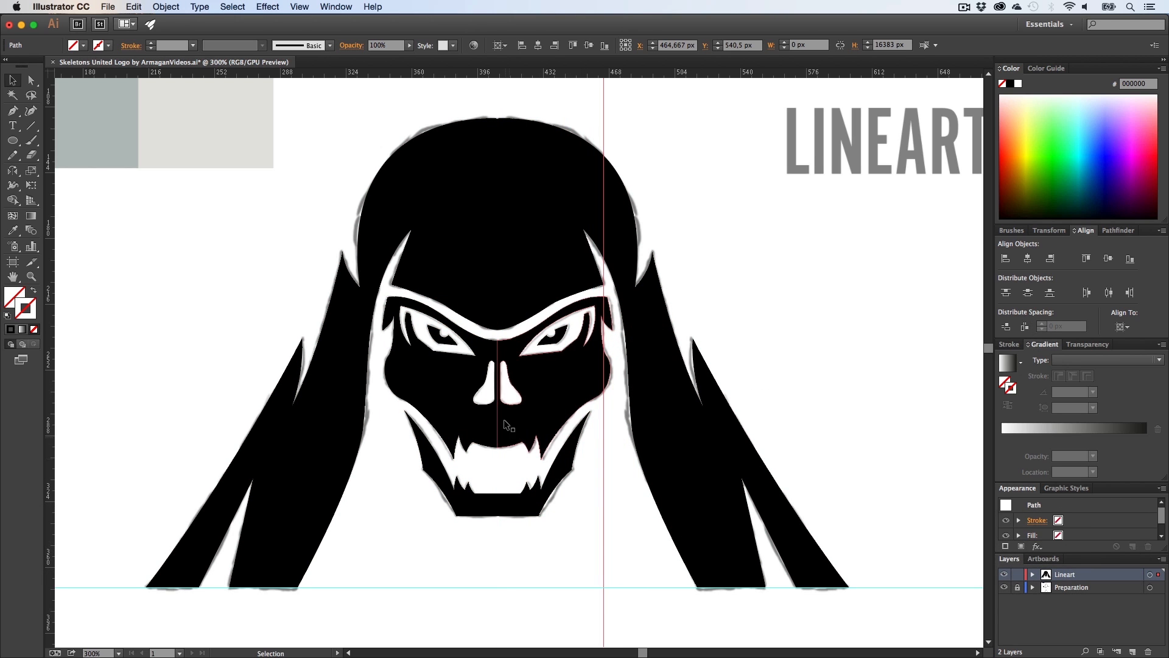
pyautogui.press('z')
pyautogui.moveTo(503, 419); pyautogui.dragTo(458, 433)
pyautogui.press('h')
pyautogui.press('v')
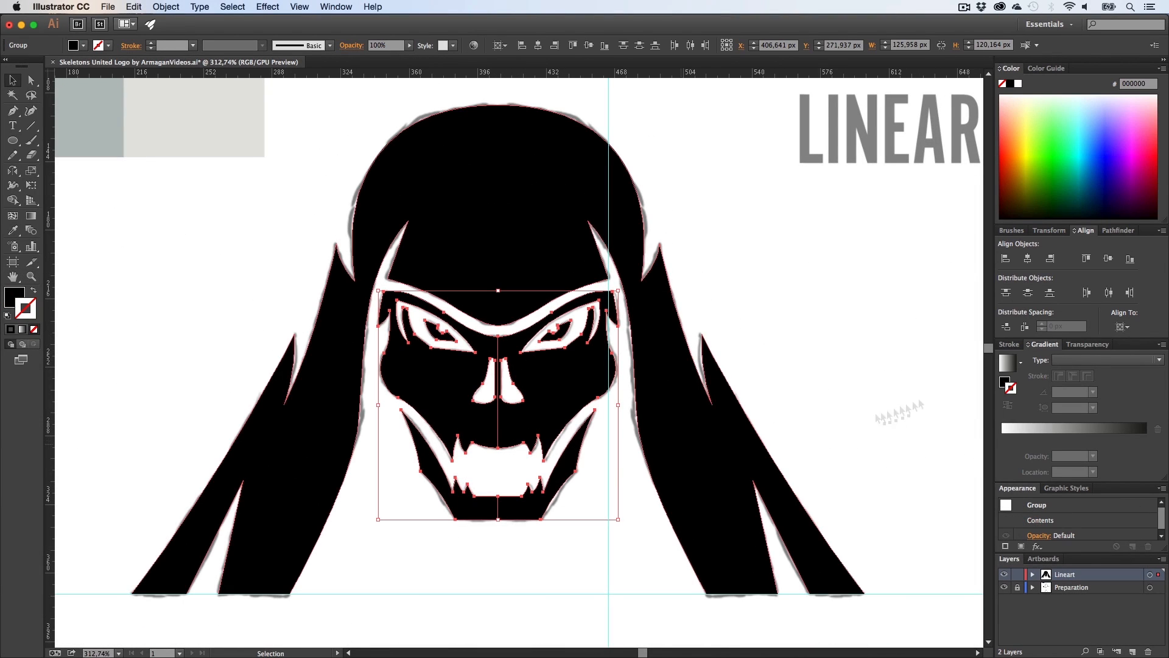
pyautogui.click(1112, 234)
pyautogui.click(792, 360)
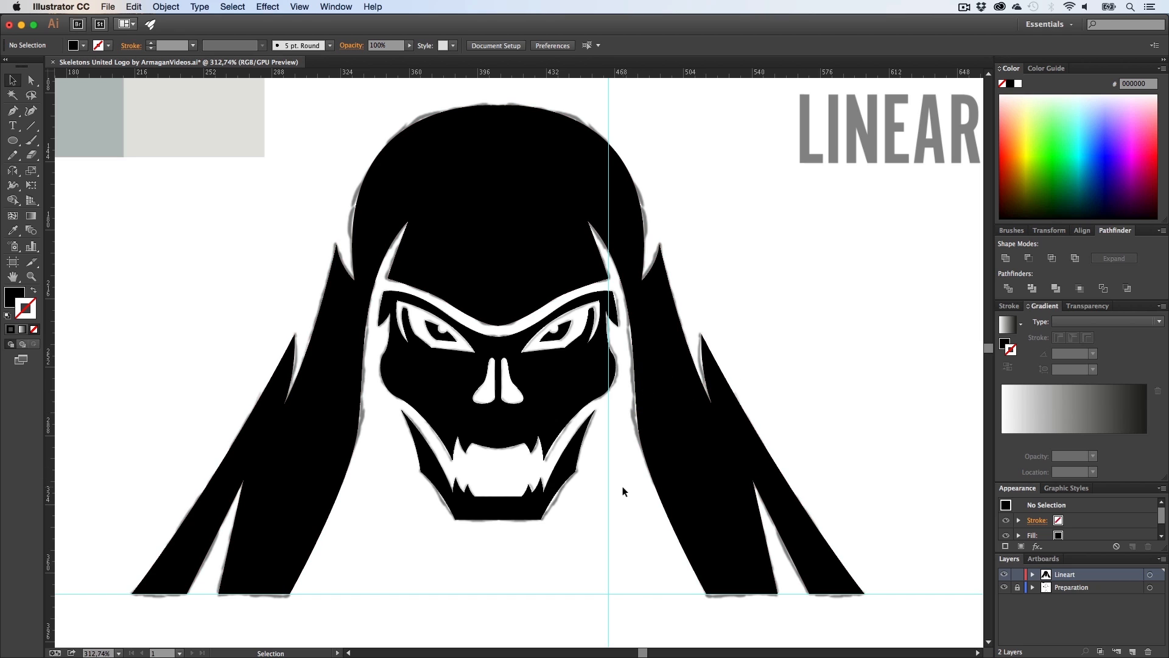
pyautogui.moveTo(610, 480); pyautogui.dragTo(499, 497)
pyautogui.click(600, 524)
# Step: Select the vertical guide and delete it
pyautogui.press('z')
pyautogui.moveTo(601, 507); pyautogui.dragTo(507, 450)
pyautogui.press('h')
pyautogui.press('v')
pyautogui.moveTo(530, 509); pyautogui.dragTo(491, 400)
pyautogui.press('BackSpace')
# Step: Inspect the finished skull paths in Outline view, then return to Preview
pyautogui.press('h')
pyautogui.moveTo(529, 473); pyautogui.dragTo(496, 446)
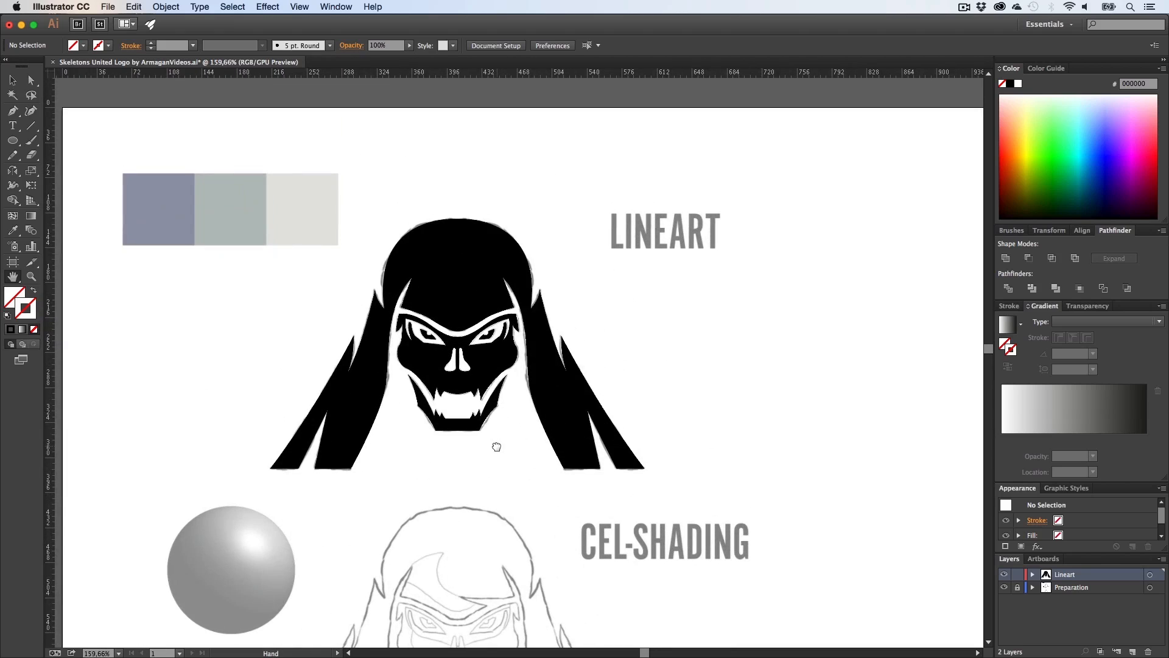
pyautogui.press('super+y')
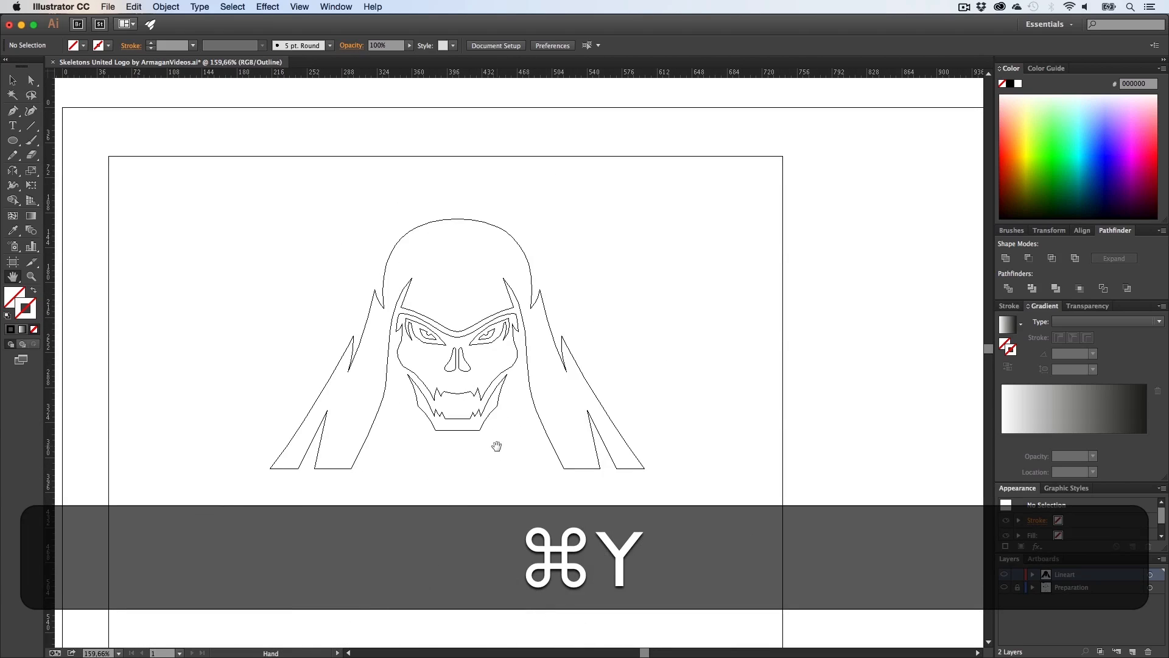
pyautogui.press('z')
pyautogui.moveTo(447, 373); pyautogui.dragTo(684, 626)
pyautogui.press('h')
pyautogui.moveTo(432, 261); pyautogui.dragTo(550, 432)
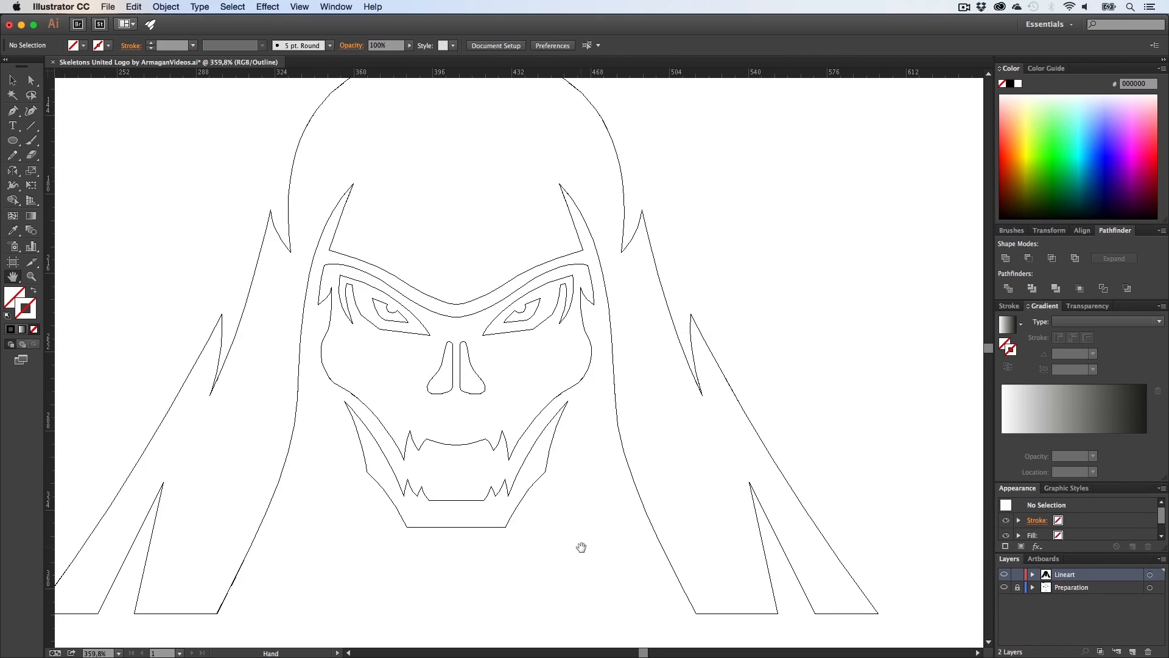
pyautogui.moveTo(592, 359); pyautogui.dragTo(625, 503)
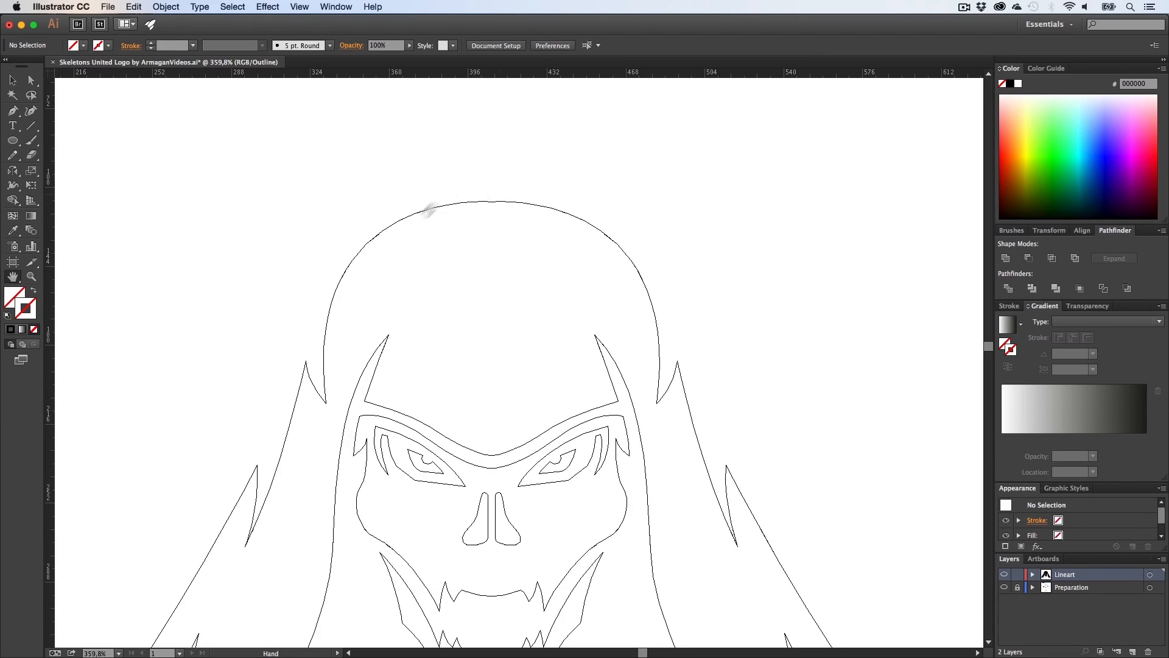
pyautogui.moveTo(610, 461); pyautogui.dragTo(587, 328)
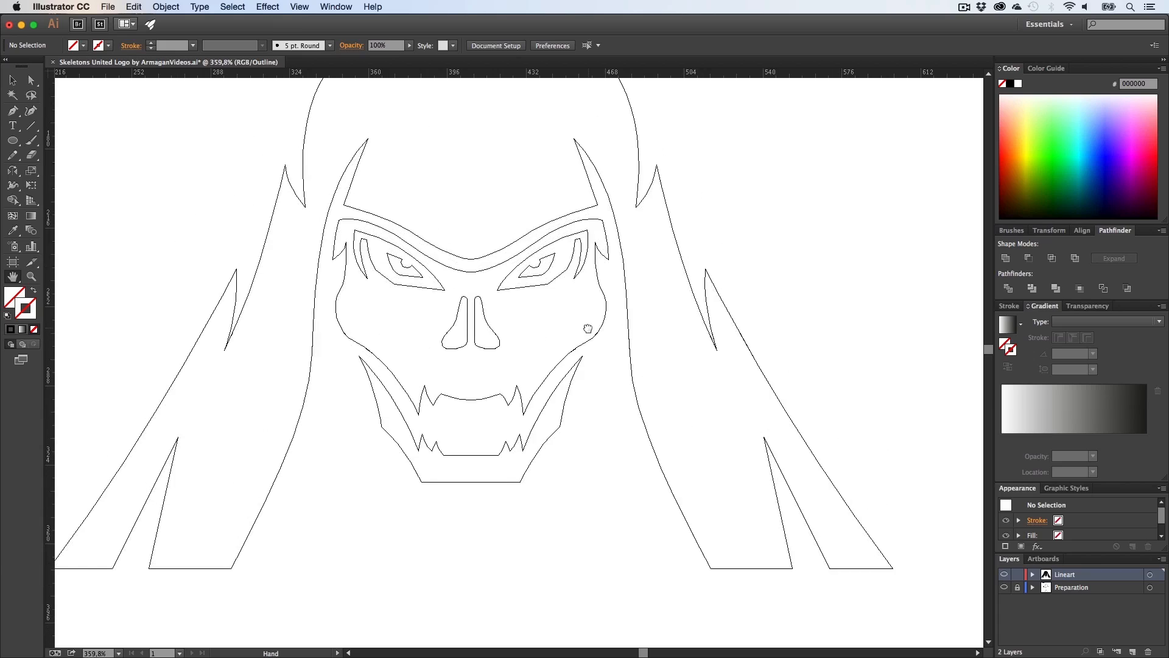
pyautogui.press('super+y')
# Step: Turn off image dimming in the Preparation layer's options
pyautogui.press('z')
pyautogui.keyDown('alt'); pyautogui.click(385, 372); pyautogui.keyUp('alt')
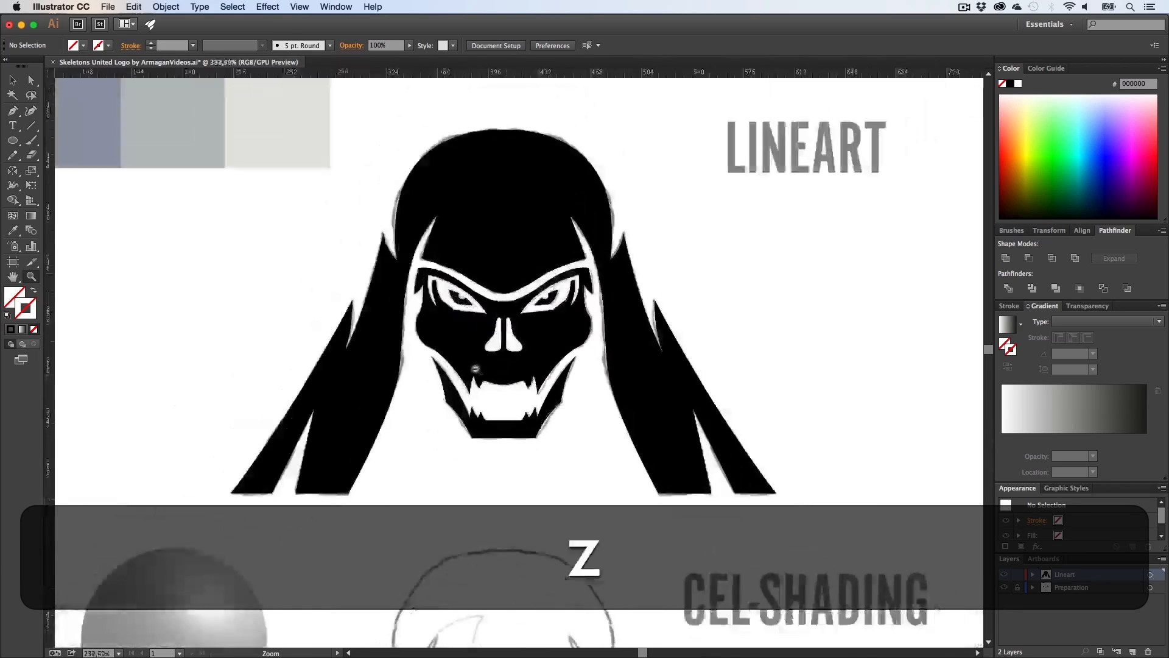
pyautogui.press('h')
pyautogui.moveTo(481, 418); pyautogui.dragTo(440, 414)
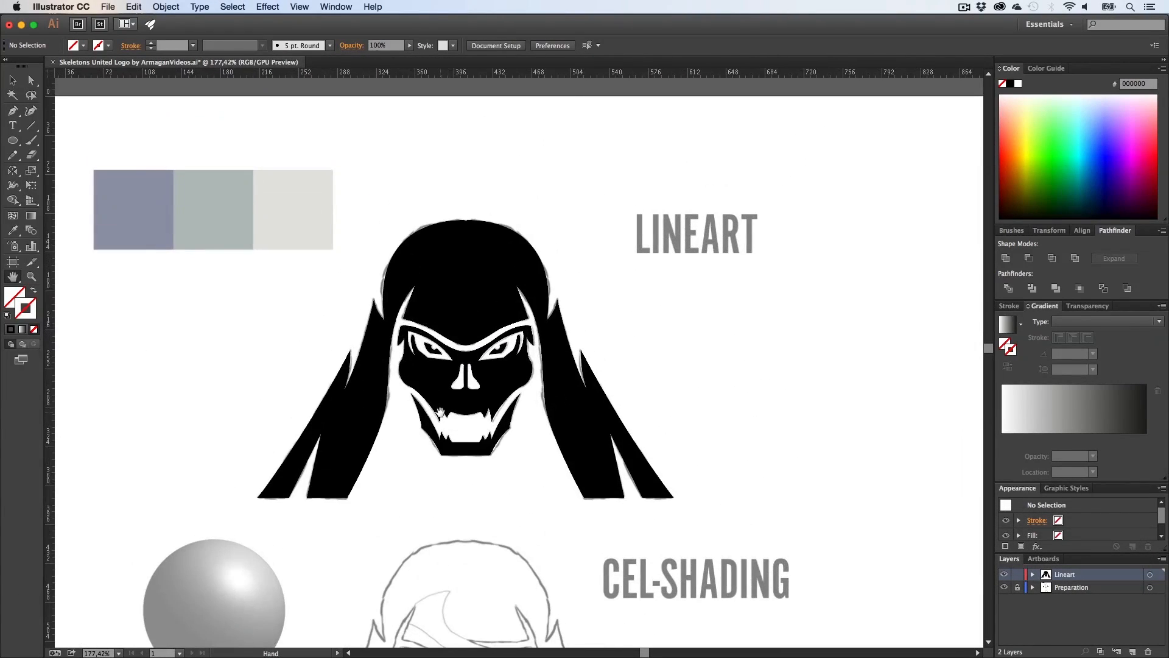
pyautogui.doubleClick(1103, 591)
pyautogui.click(530, 386)
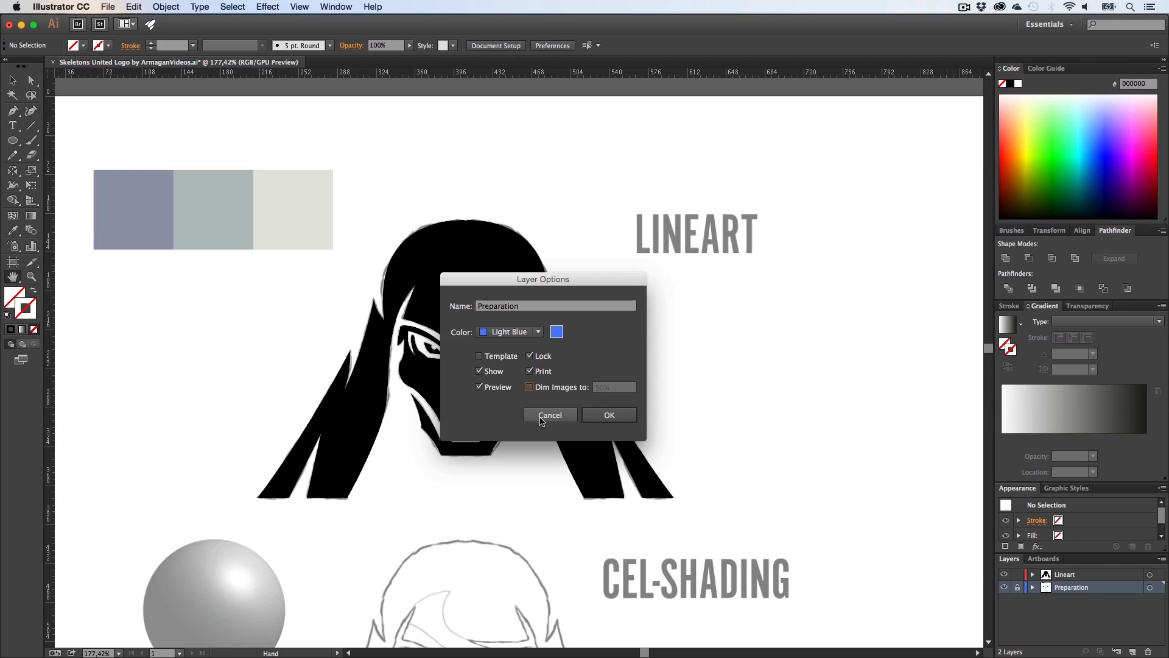
pyautogui.click(609, 415)
# Step: Fill the outer hood shape with the grey-green swatch colour using the Eyedropper
pyautogui.press('h')
pyautogui.moveTo(376, 358); pyautogui.dragTo(417, 398)
pyautogui.press('v')
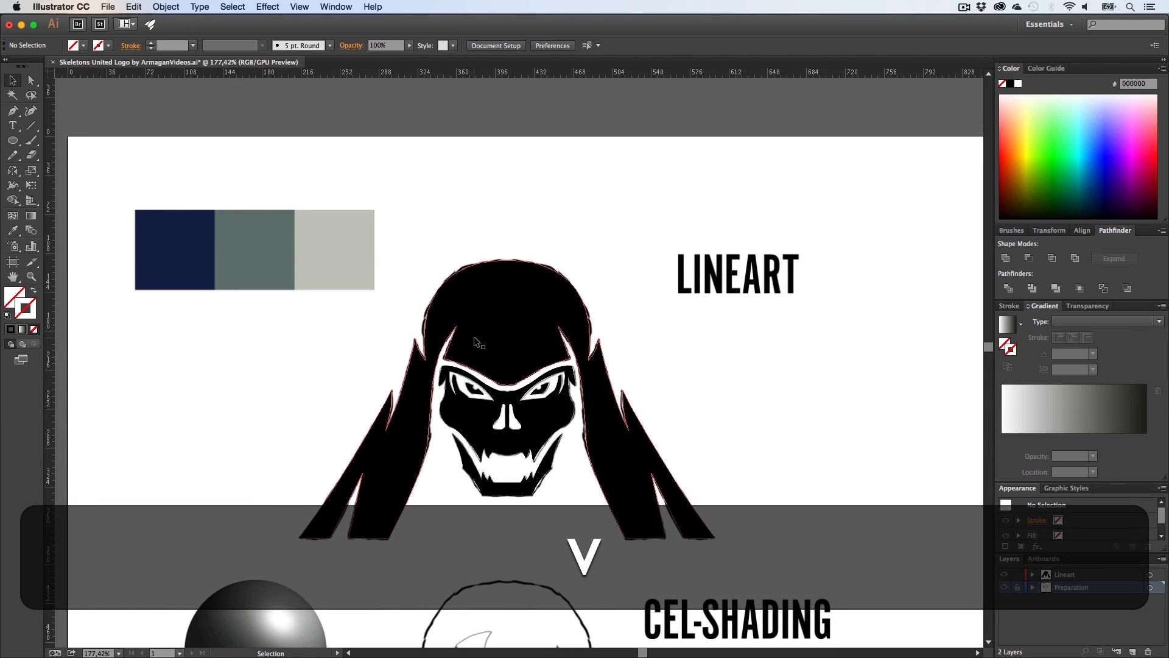
pyautogui.click(474, 336)
pyautogui.press('i')
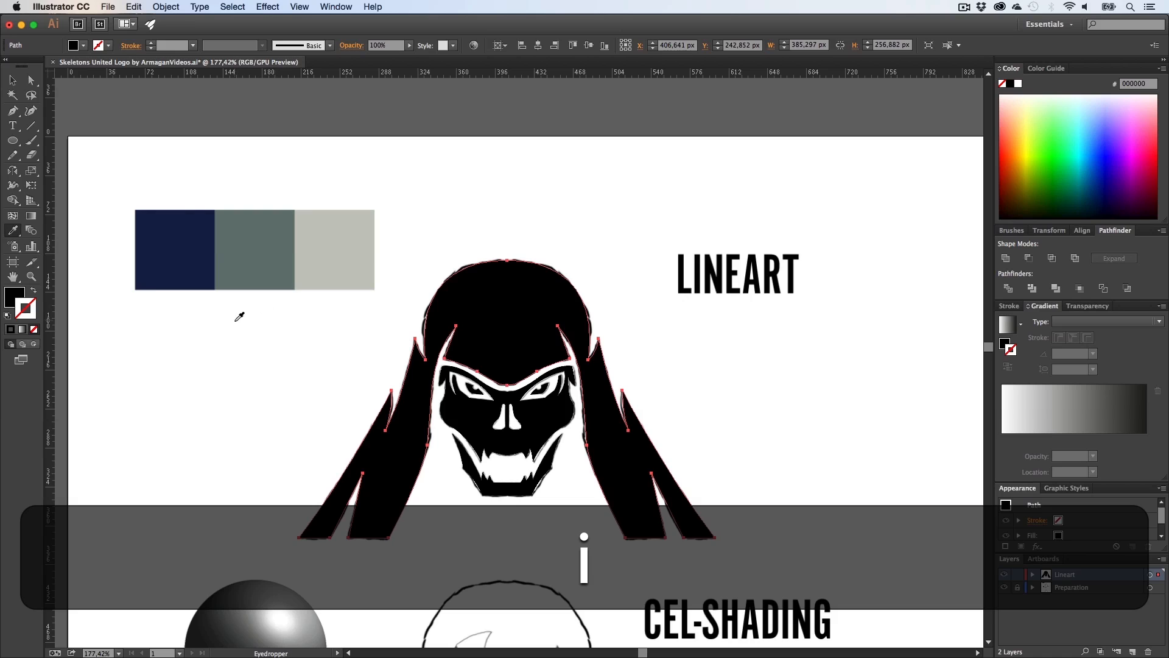
pyautogui.click(254, 255)
# Step: Fill the inner skull shape with the light grey swatch colour using the Eyedropper
pyautogui.press('v')
pyautogui.click(272, 337)
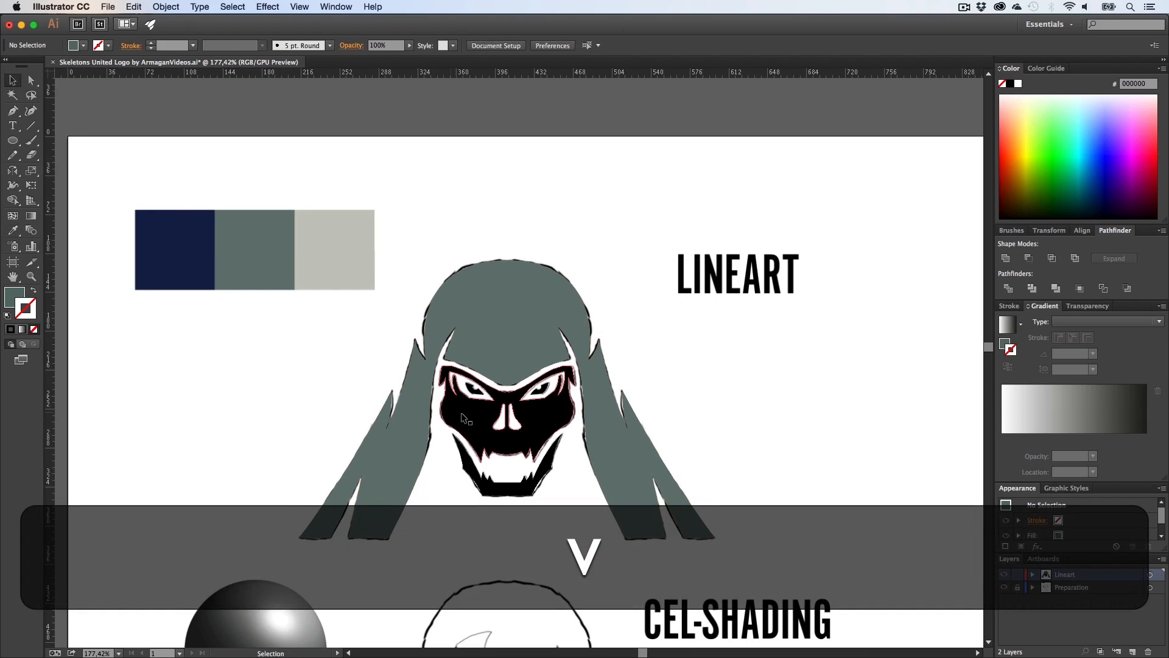
pyautogui.click(463, 416)
pyautogui.press('i')
pyautogui.click(316, 235)
pyautogui.press('v')
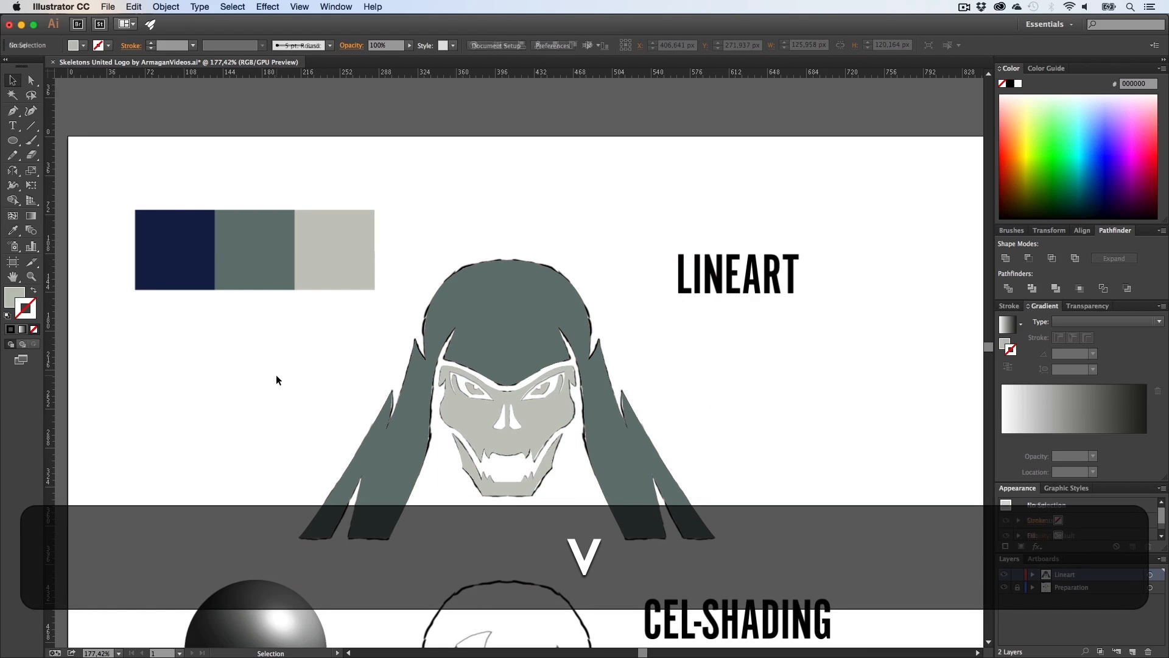
# Step: Examine the cel-shading and highlights reference drawings below the coloured lineart skull
pyautogui.click(272, 375)
pyautogui.scroll(-2, 272, 375)
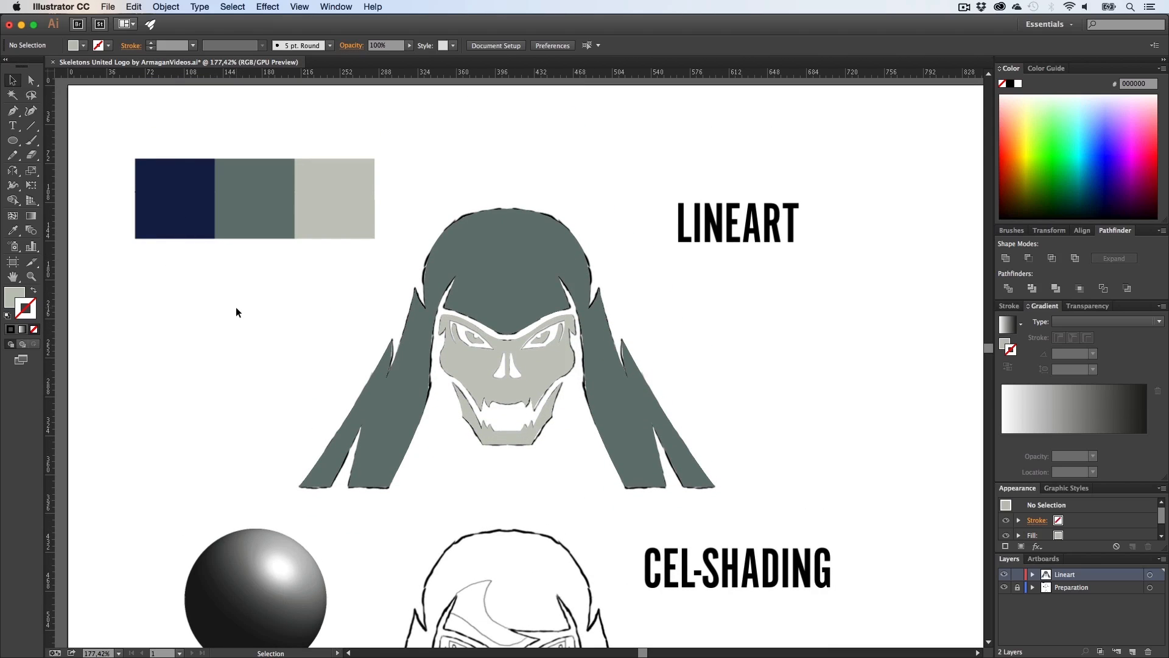
pyautogui.scroll(-6, 236, 311)
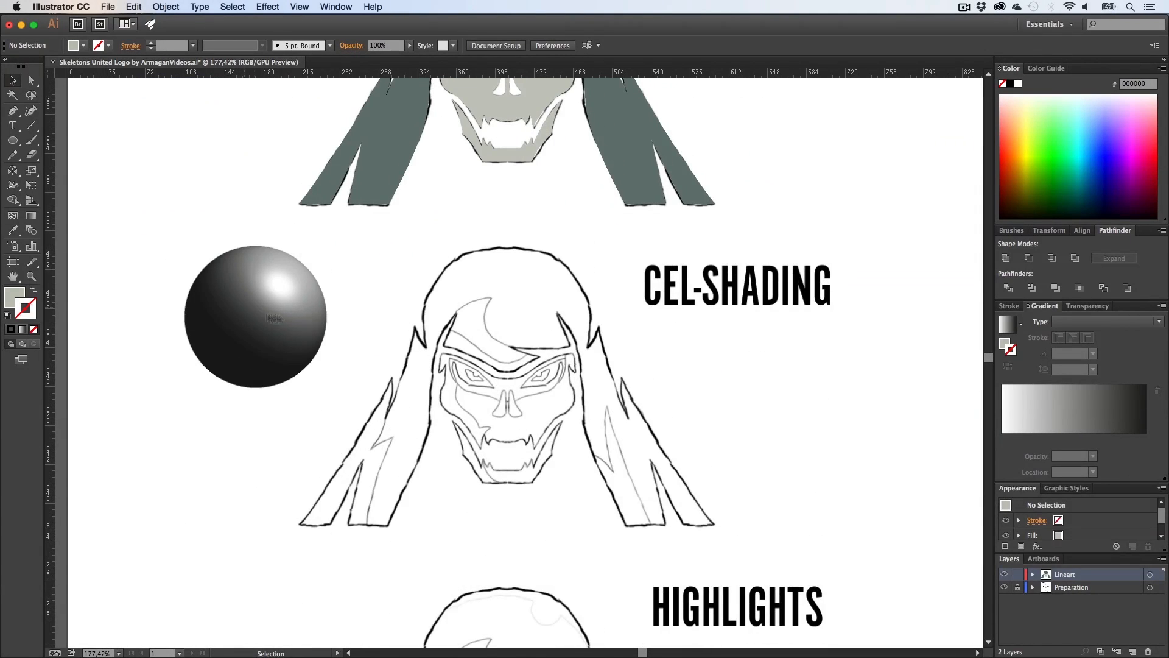
pyautogui.press('h')
pyautogui.moveTo(455, 260); pyautogui.dragTo(453, 322)
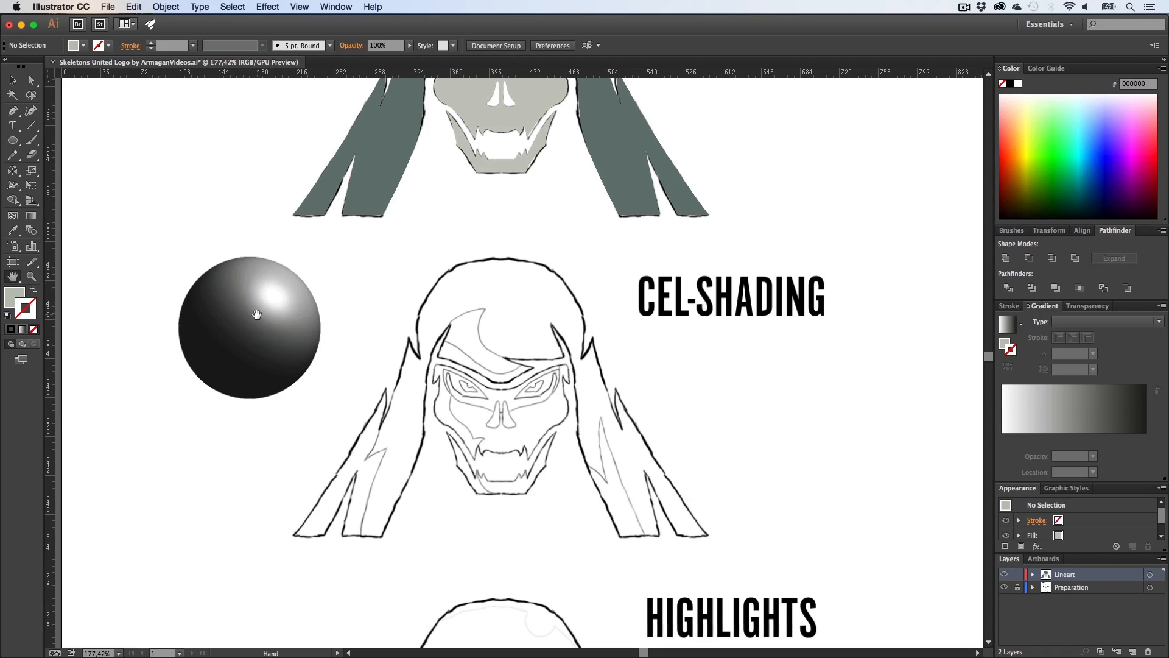
pyautogui.moveTo(395, 335)
pyautogui.mouseDown()
pyautogui.moveTo(426, 357)
pyautogui.moveTo(386, 331)
pyautogui.mouseUp()
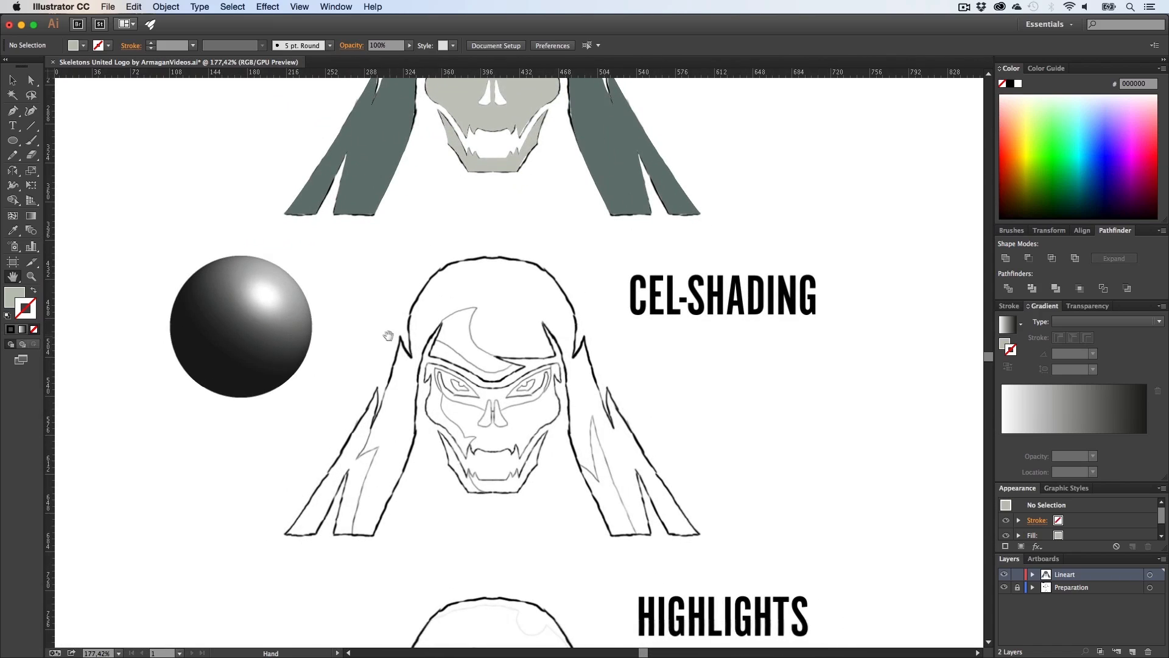
pyautogui.moveTo(501, 344)
pyautogui.mouseDown()
pyautogui.moveTo(452, 353)
pyautogui.moveTo(504, 356)
pyautogui.mouseUp()
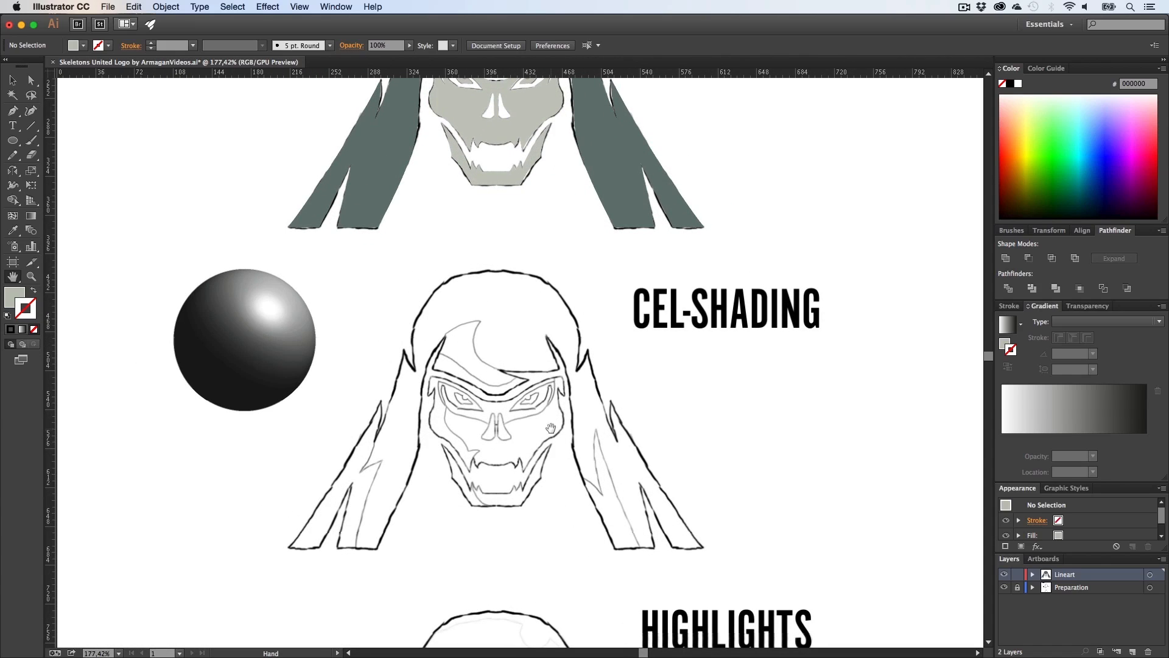
pyautogui.moveTo(505, 304)
pyautogui.mouseDown()
pyautogui.moveTo(494, 543)
pyautogui.moveTo(503, 312)
pyautogui.mouseUp()
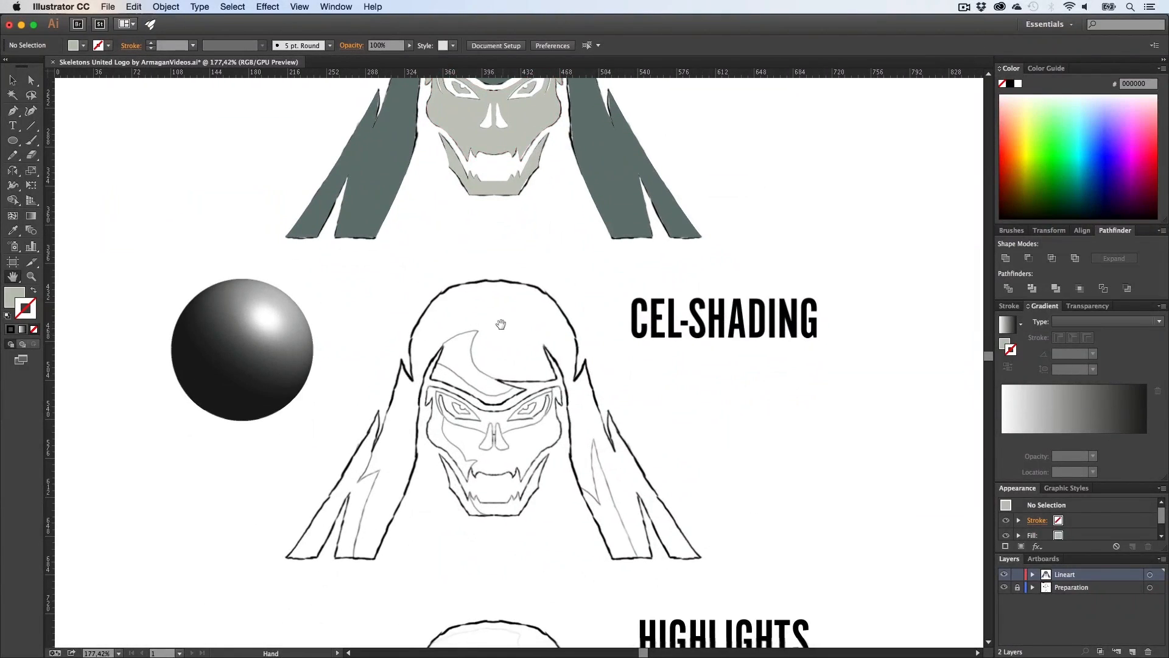
pyautogui.moveTo(506, 375); pyautogui.dragTo(487, 343)
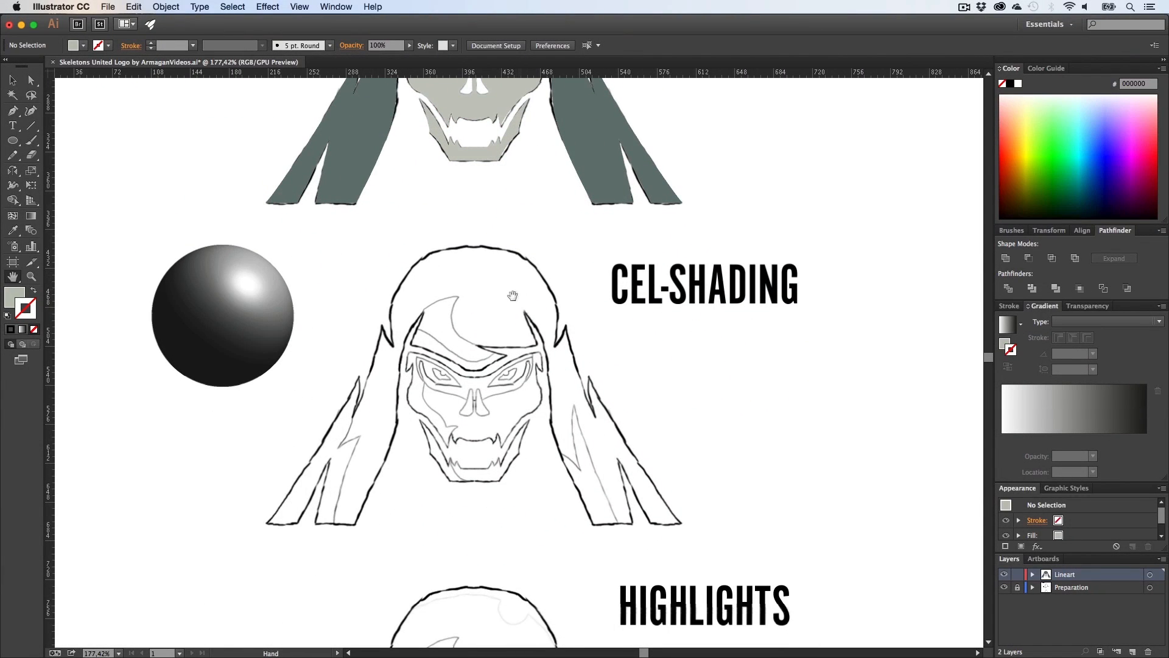
pyautogui.moveTo(506, 260); pyautogui.dragTo(493, 288)
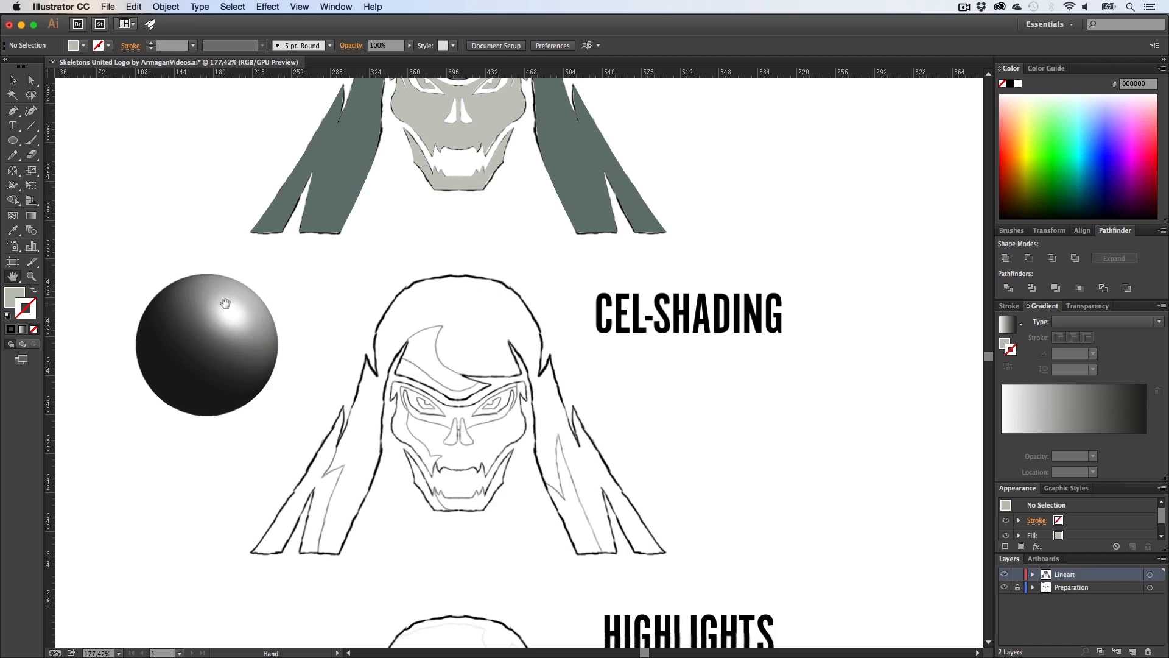
pyautogui.moveTo(353, 361); pyautogui.dragTo(359, 310)
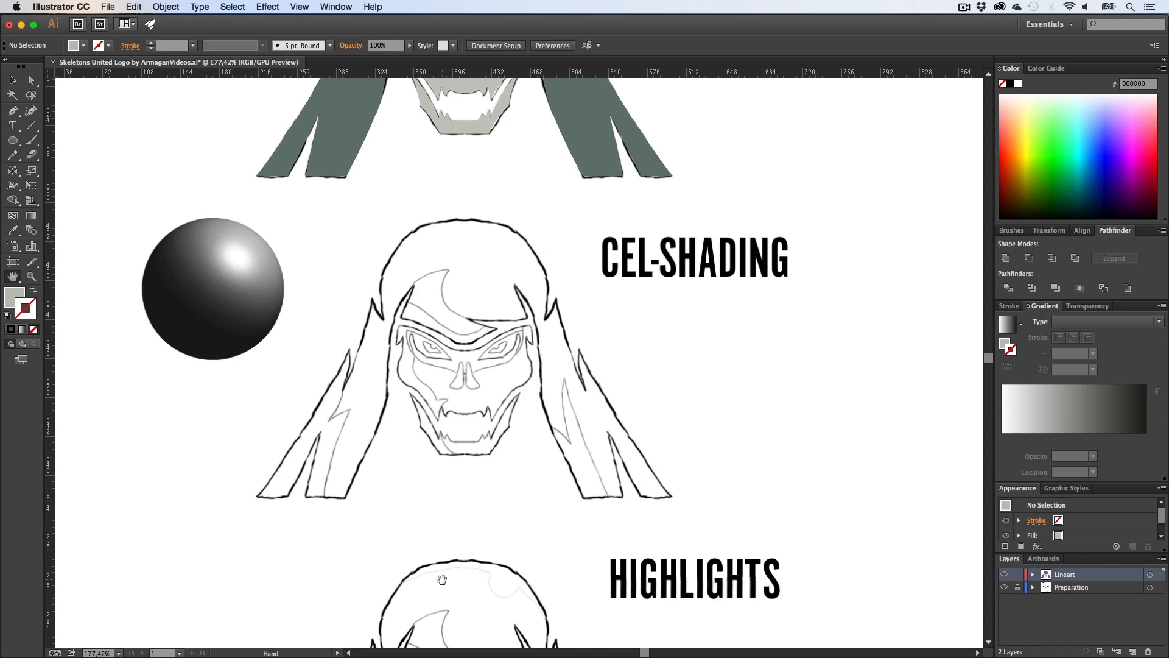
pyautogui.moveTo(442, 579); pyautogui.dragTo(431, 301)
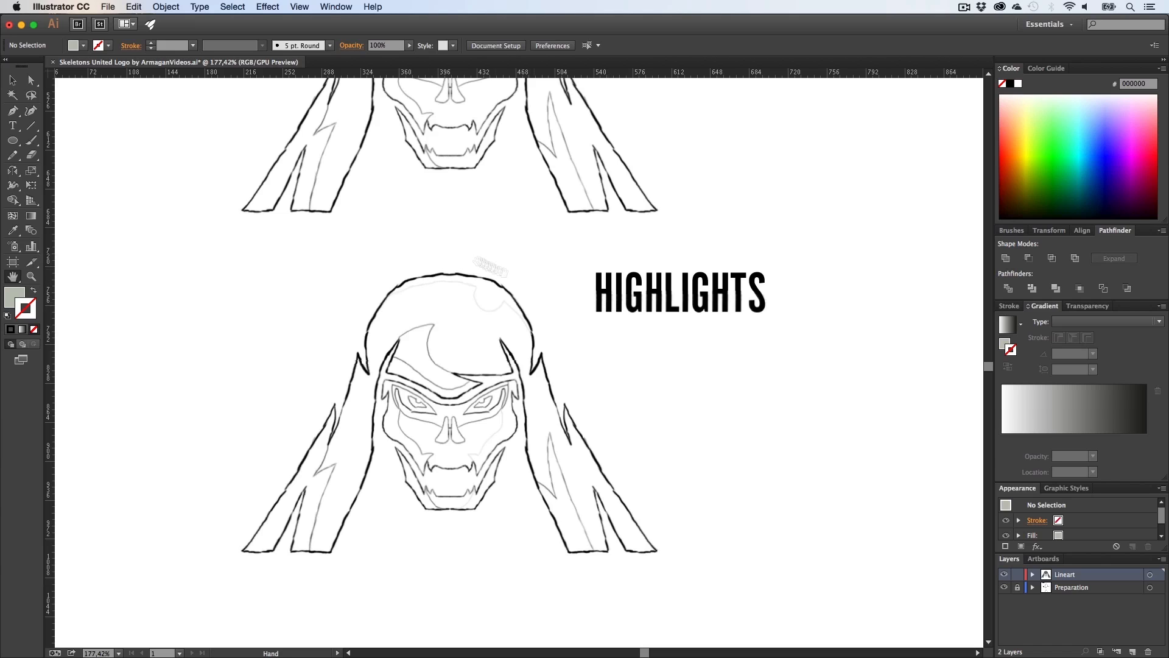
pyautogui.moveTo(413, 228); pyautogui.dragTo(372, 445)
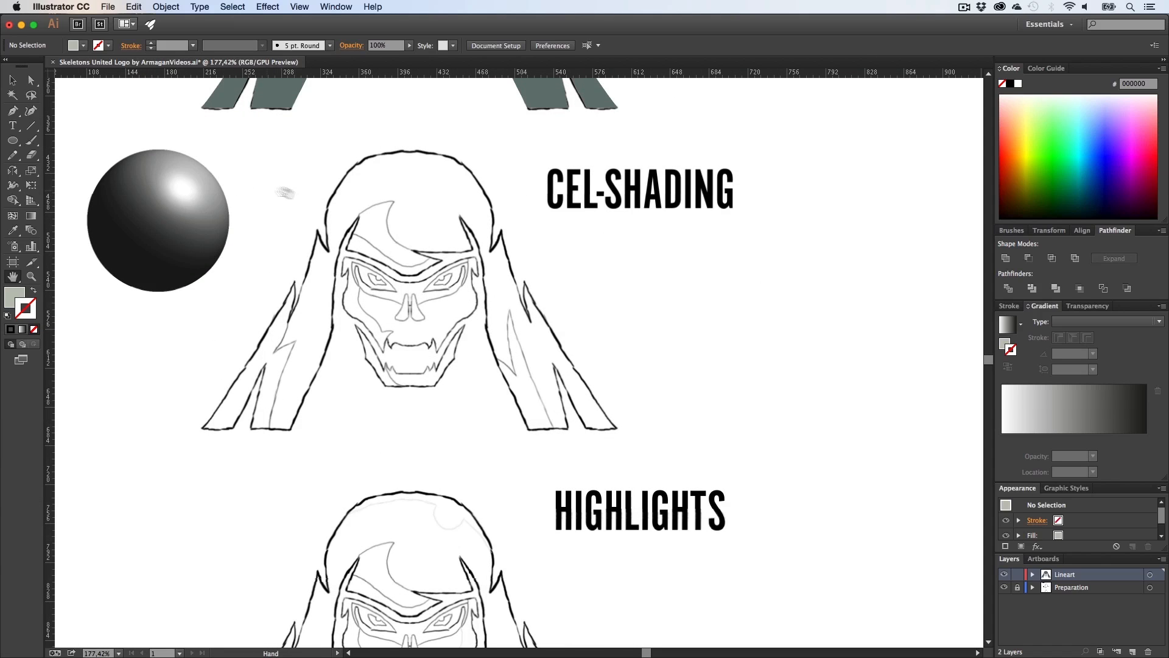
pyautogui.moveTo(358, 515); pyautogui.dragTo(386, 279)
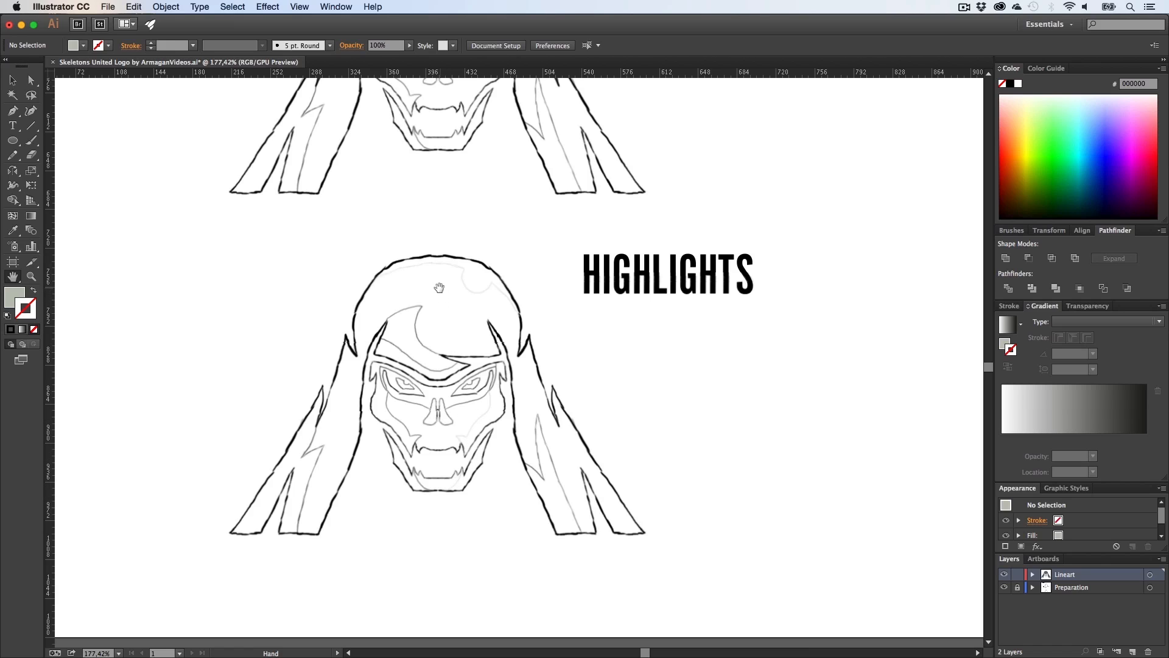
# Step: Draw a perfect circle about 182 px wide on the empty canvas area to the right
pyautogui.scroll(10, 439, 287)
pyautogui.press('z')
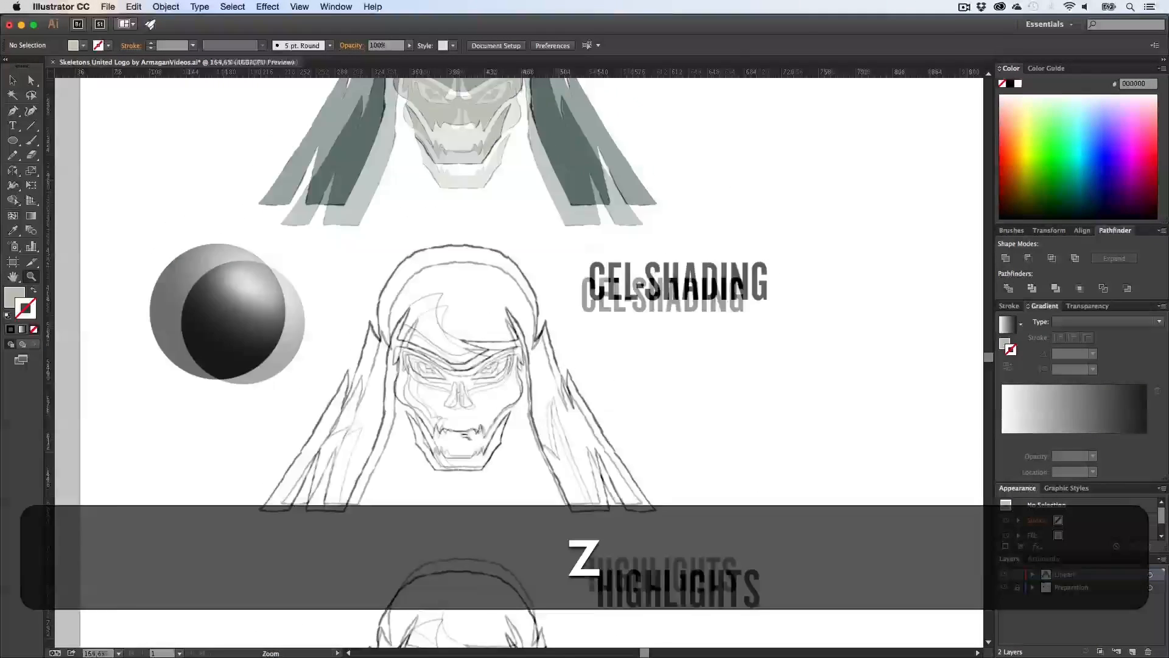
pyautogui.press('h')
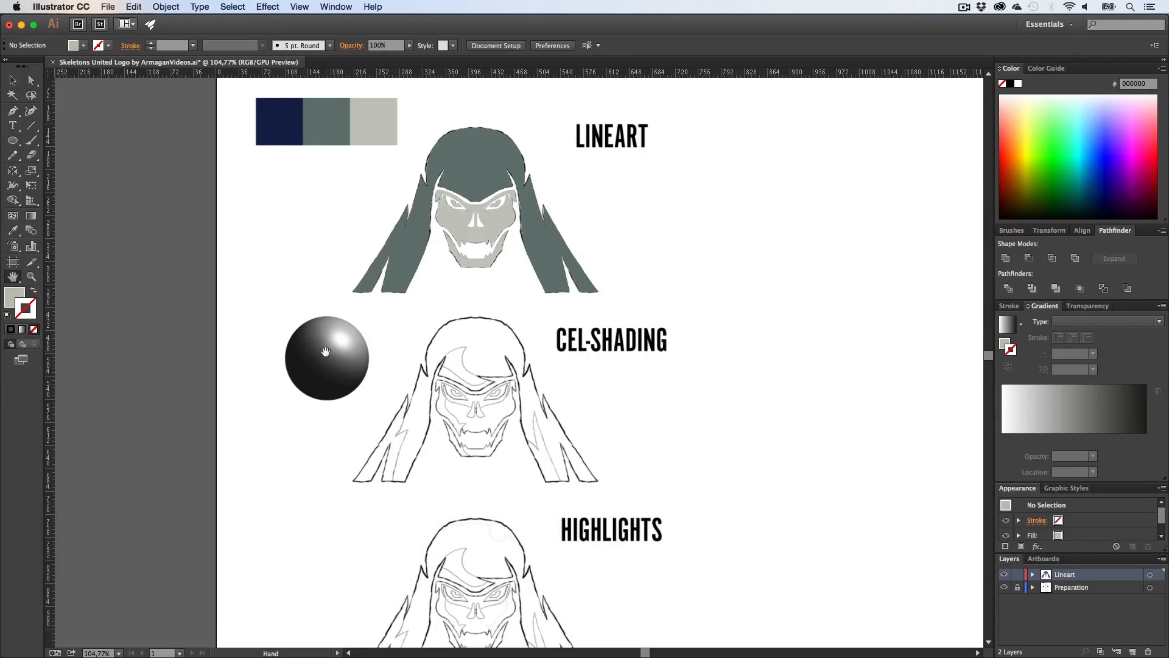
pyautogui.moveTo(610, 386); pyautogui.dragTo(310, 363)
pyautogui.click(14, 144)
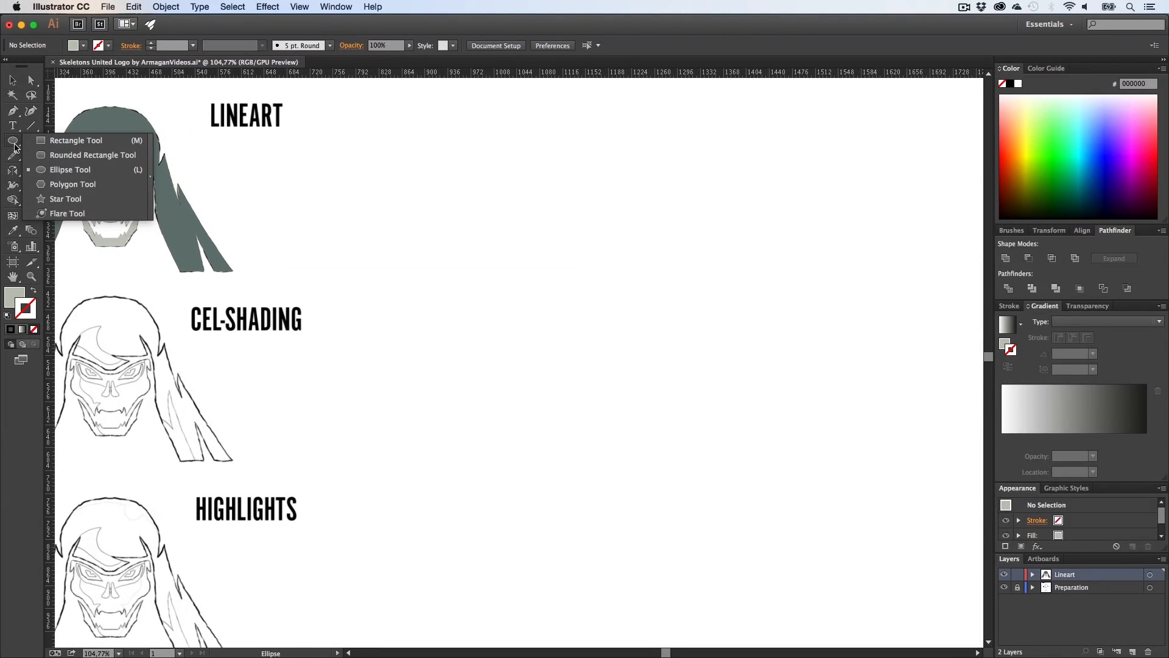
pyautogui.press('shift')
pyautogui.moveTo(500, 325); pyautogui.dragTo(595, 444)
pyautogui.press('v')
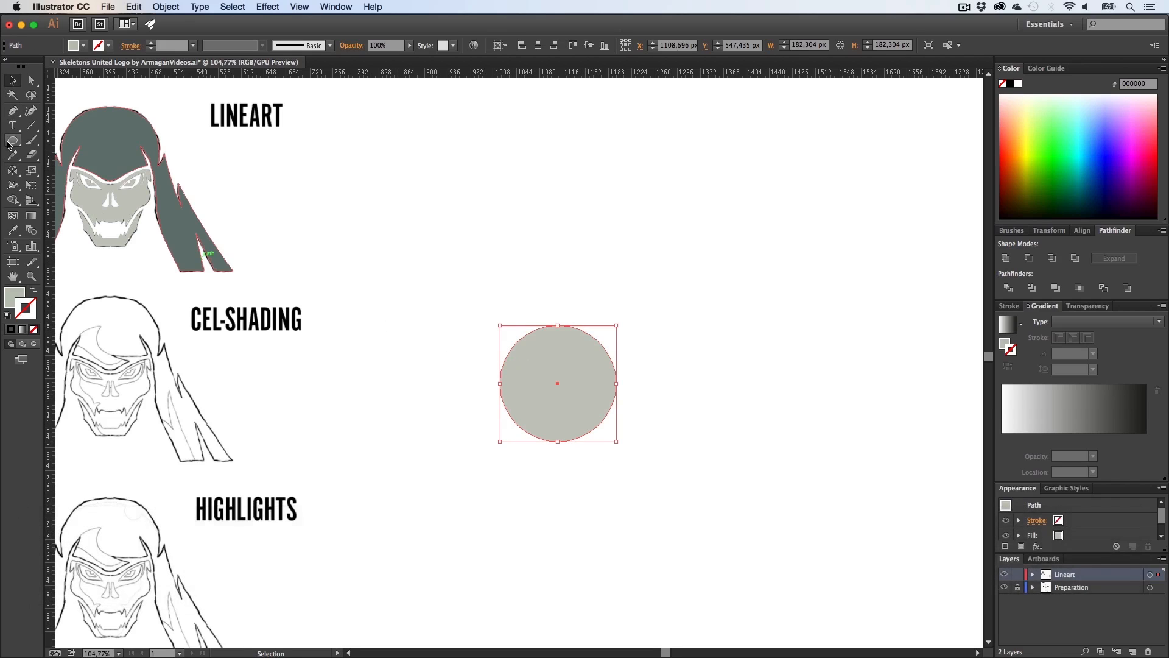
# Step: Draw a tall rectangle overlapping the left half of the circle
pyautogui.moveTo(8, 144); pyautogui.dragTo(54, 128)
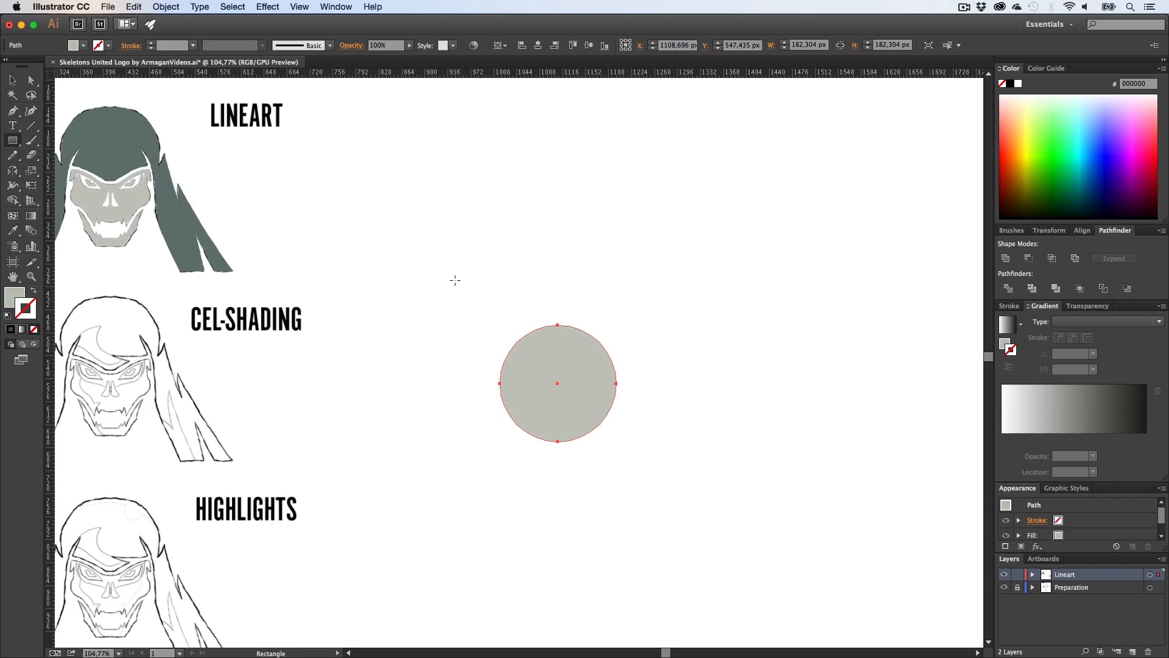
pyautogui.moveTo(454, 280); pyautogui.dragTo(504, 386)
pyautogui.press('v')
# Step: Use the Shape Builder to delete the rectangle and the circle's left half, leaving a right semicircle
pyautogui.hotkey('shift', 'm')
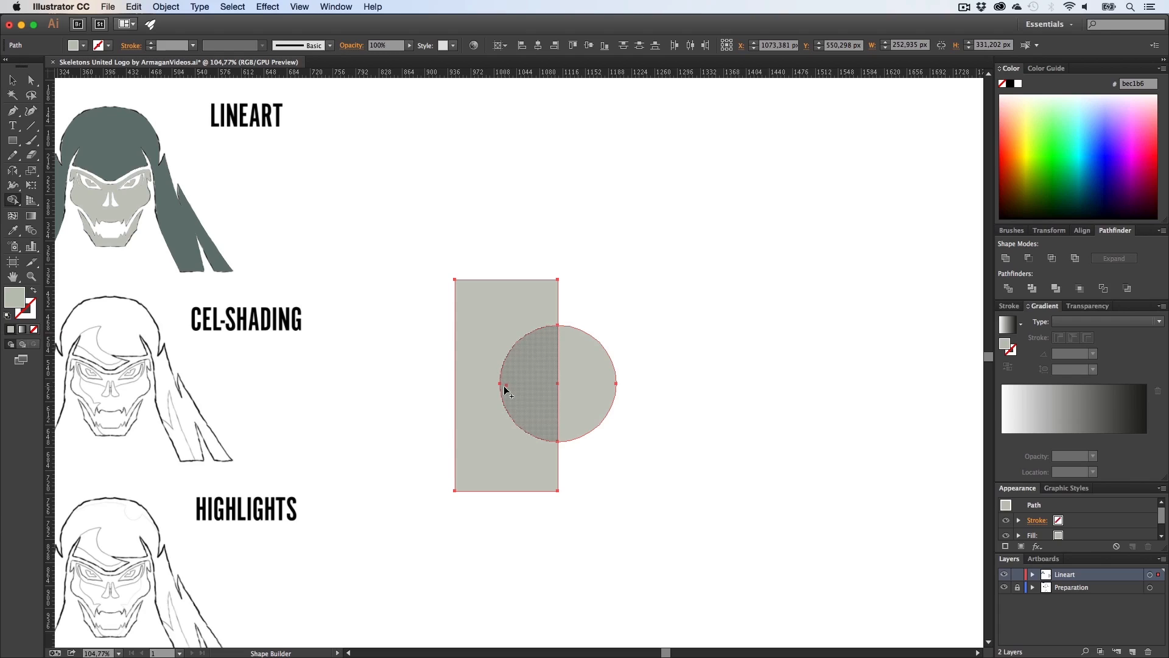
pyautogui.press('v')
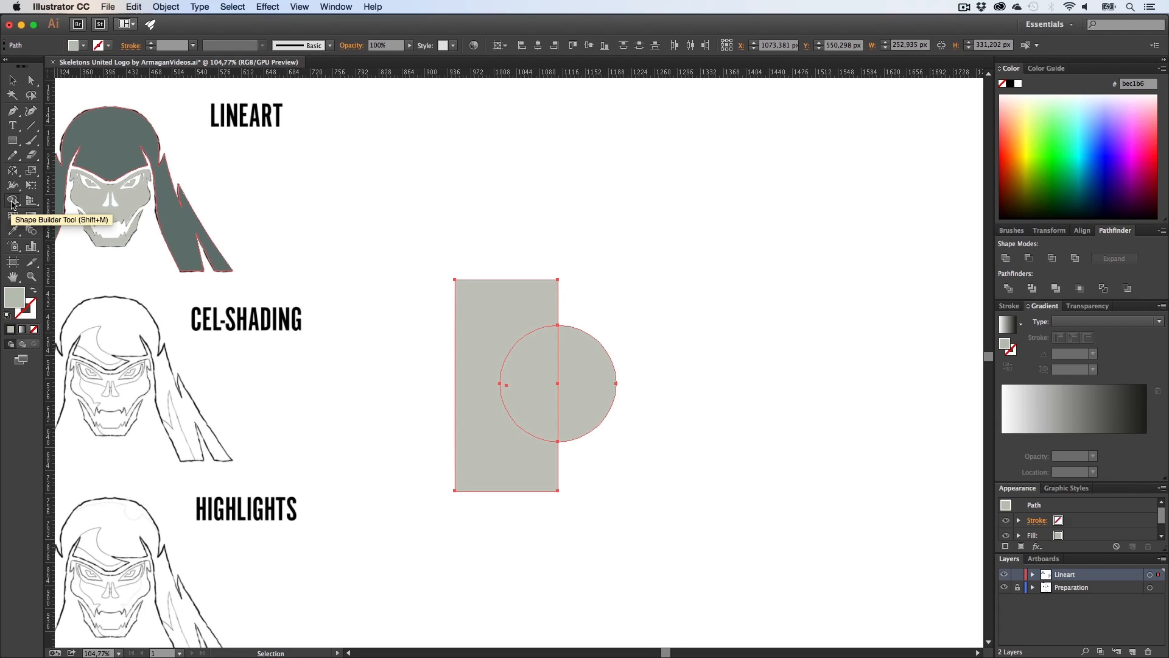
pyautogui.click(12, 203)
pyautogui.press('alt')
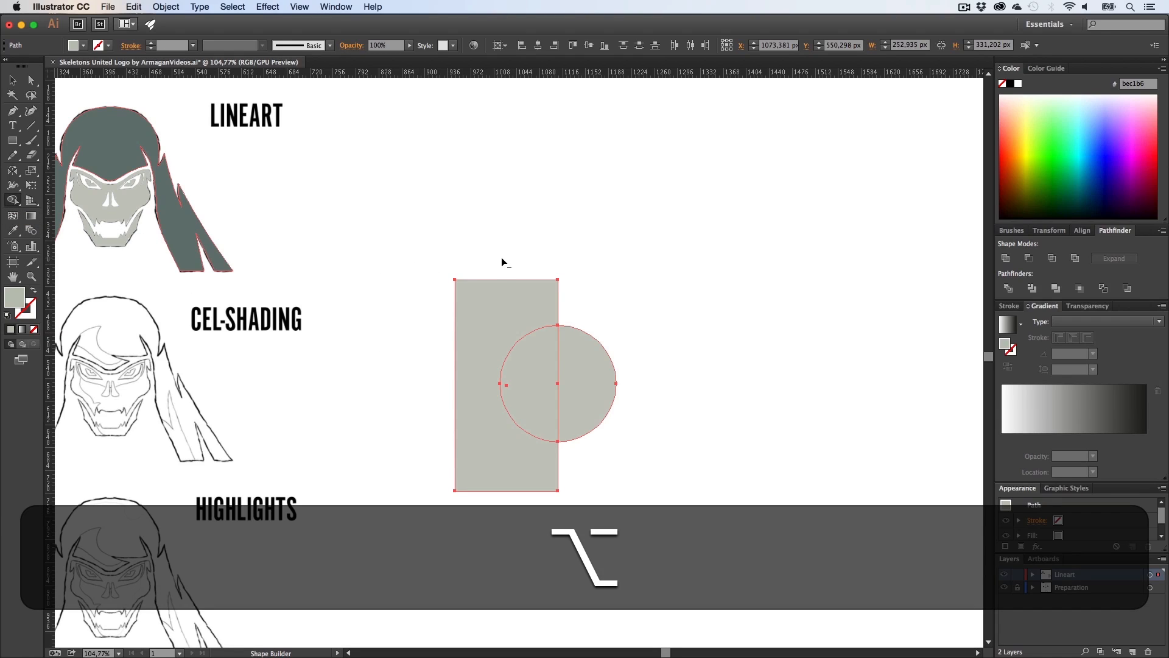
pyautogui.moveTo(502, 258); pyautogui.dragTo(539, 508)
pyautogui.hotkey('alt', 'v')
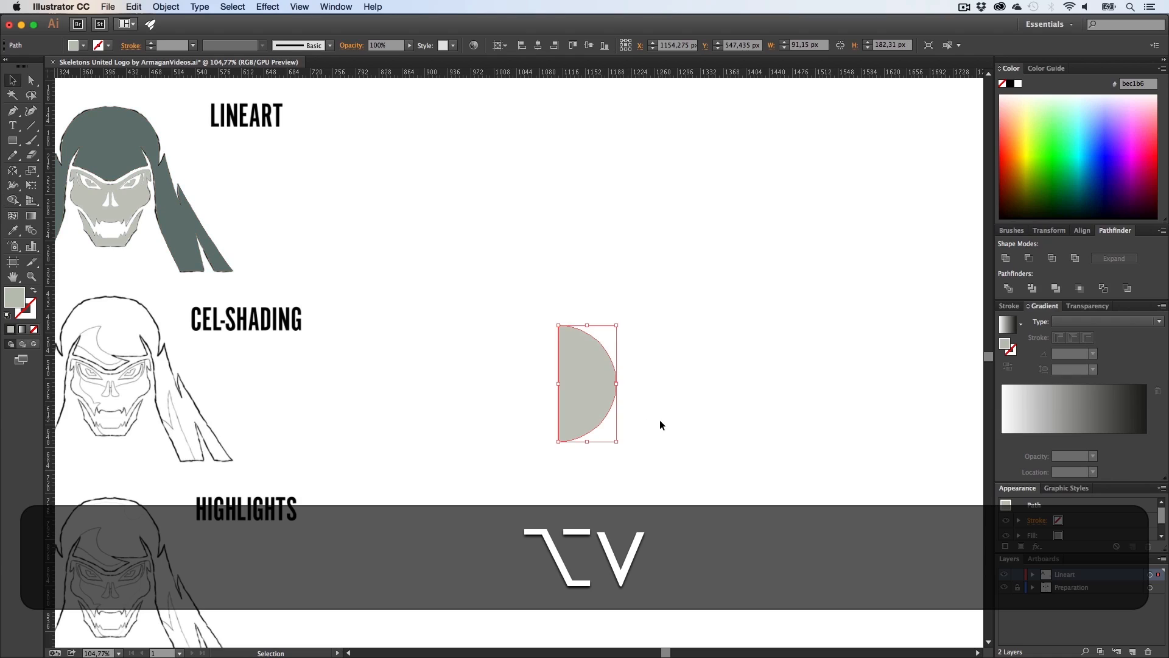
pyautogui.click(661, 425)
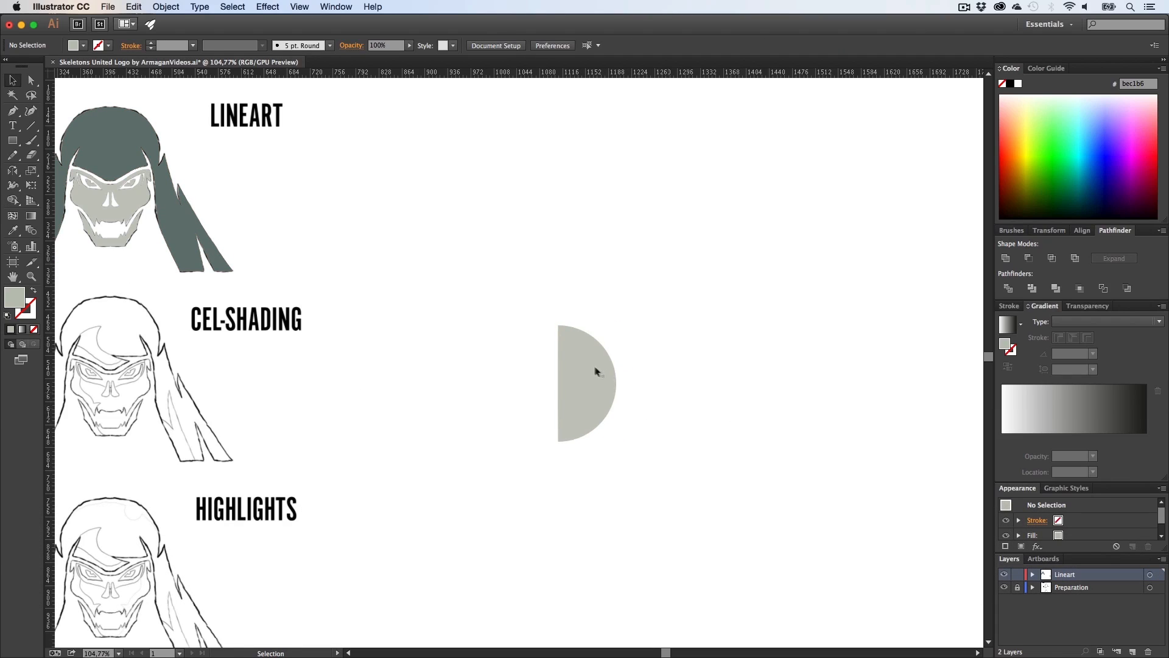
# Step: Fill the semicircle with white and apply a 3D Revolve effect with preview enabled
pyautogui.click(577, 374)
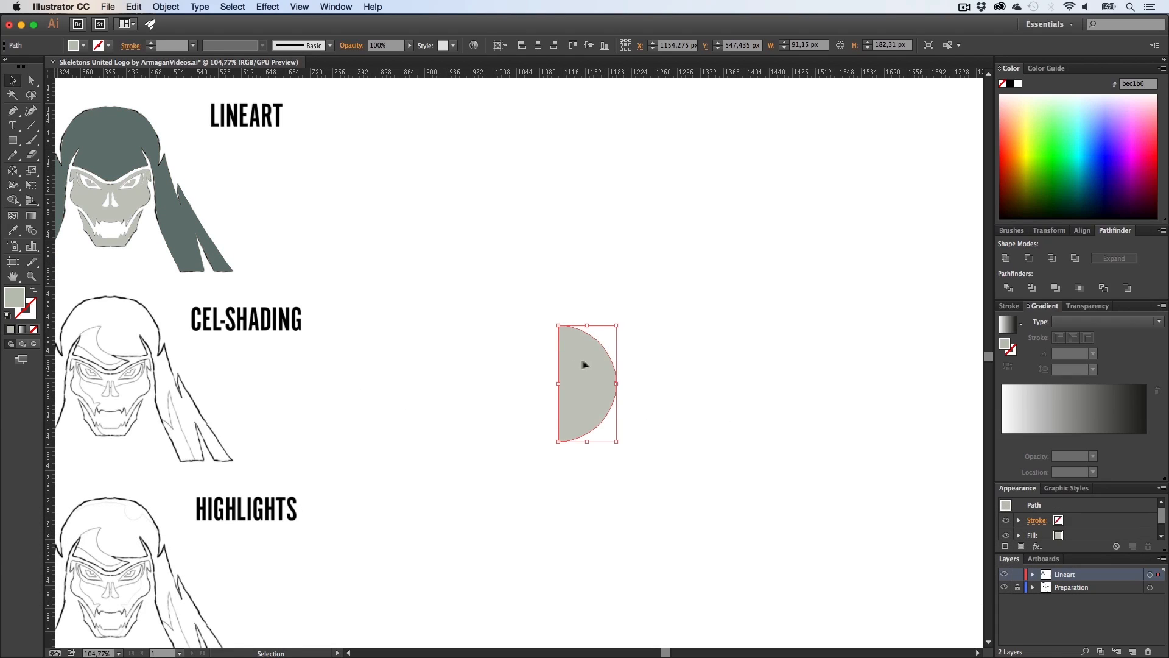
pyautogui.click(1018, 84)
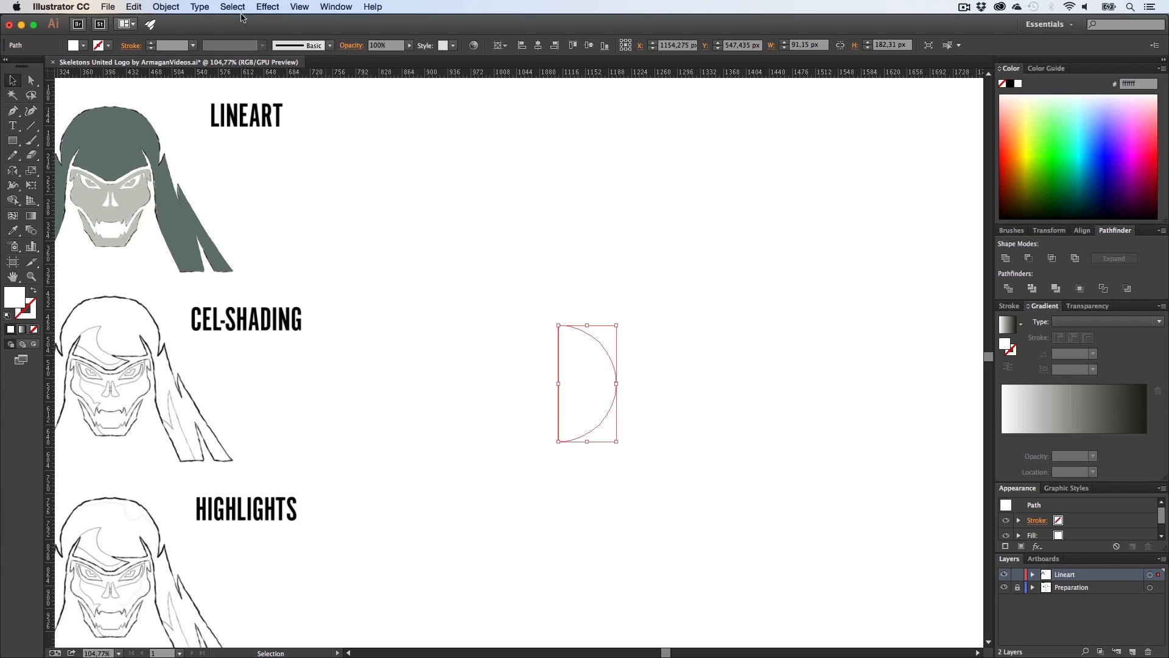
pyautogui.click(268, 6)
pyautogui.moveTo(280, 83)
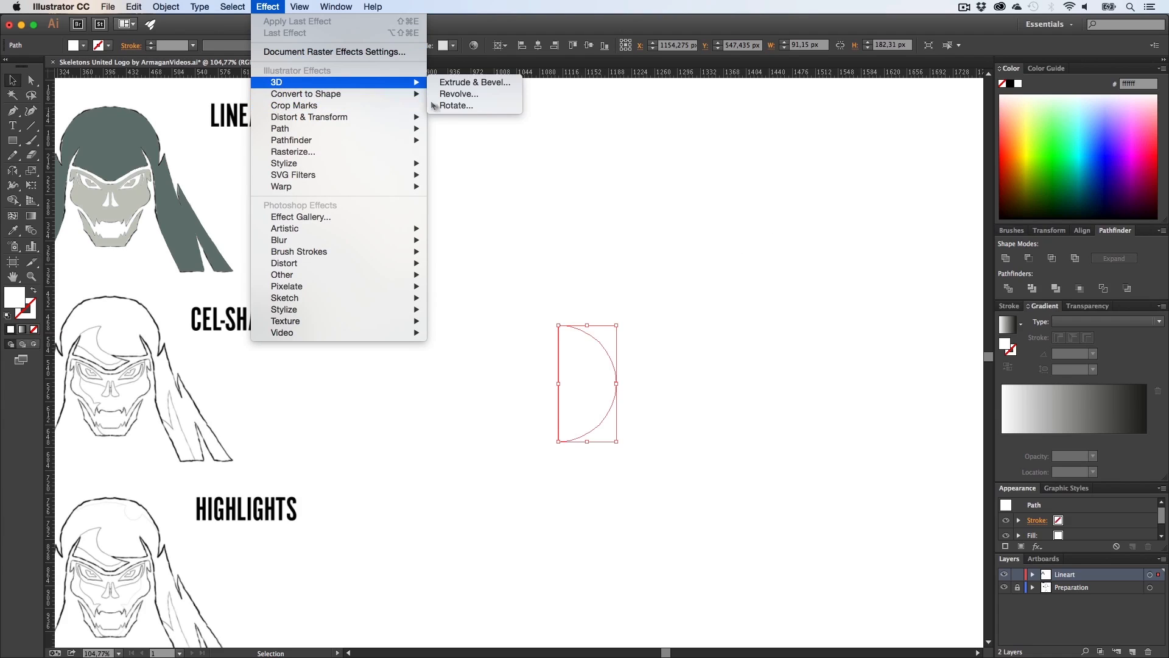
pyautogui.click(463, 98)
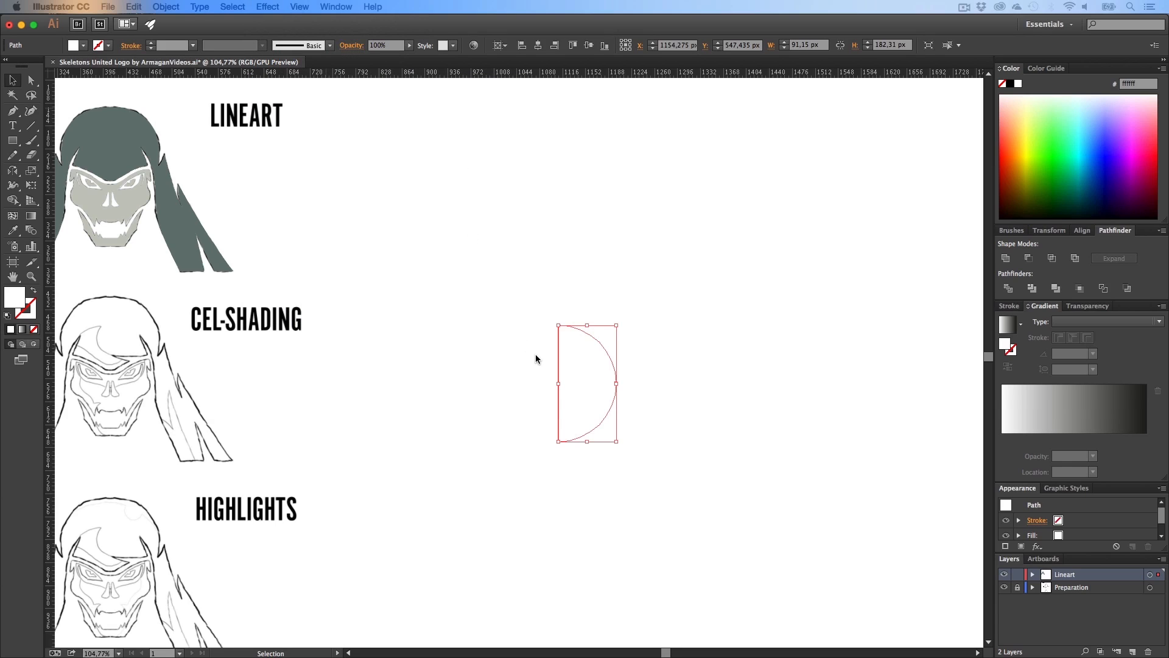
pyautogui.click(770, 433)
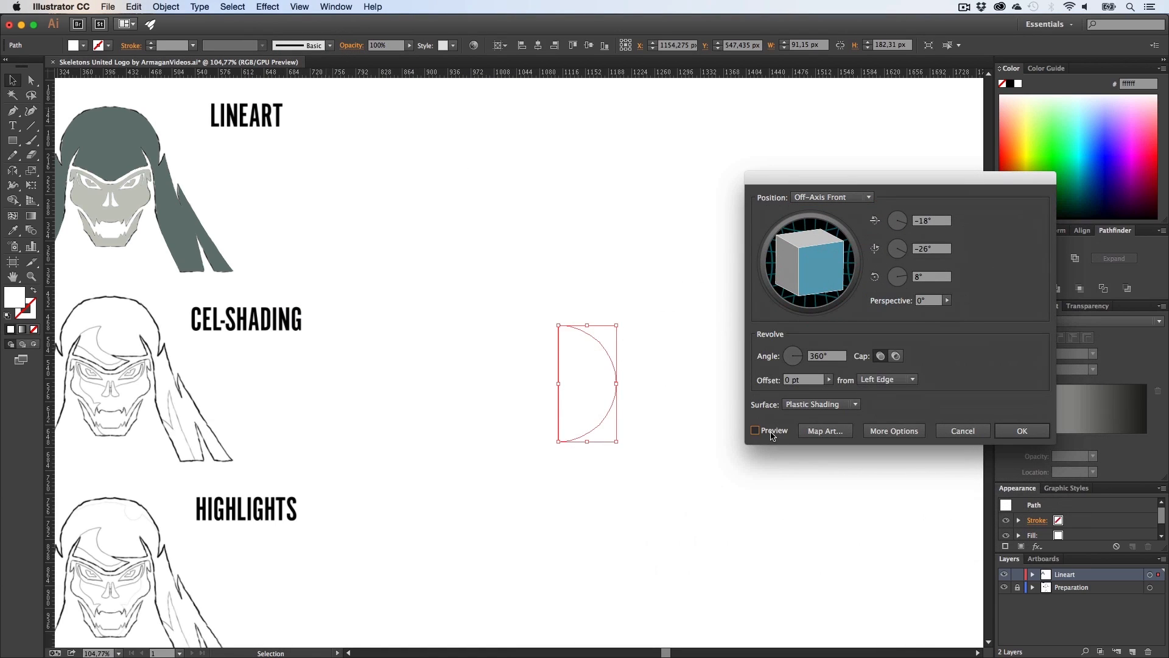
pyautogui.click(797, 408)
pyautogui.click(806, 453)
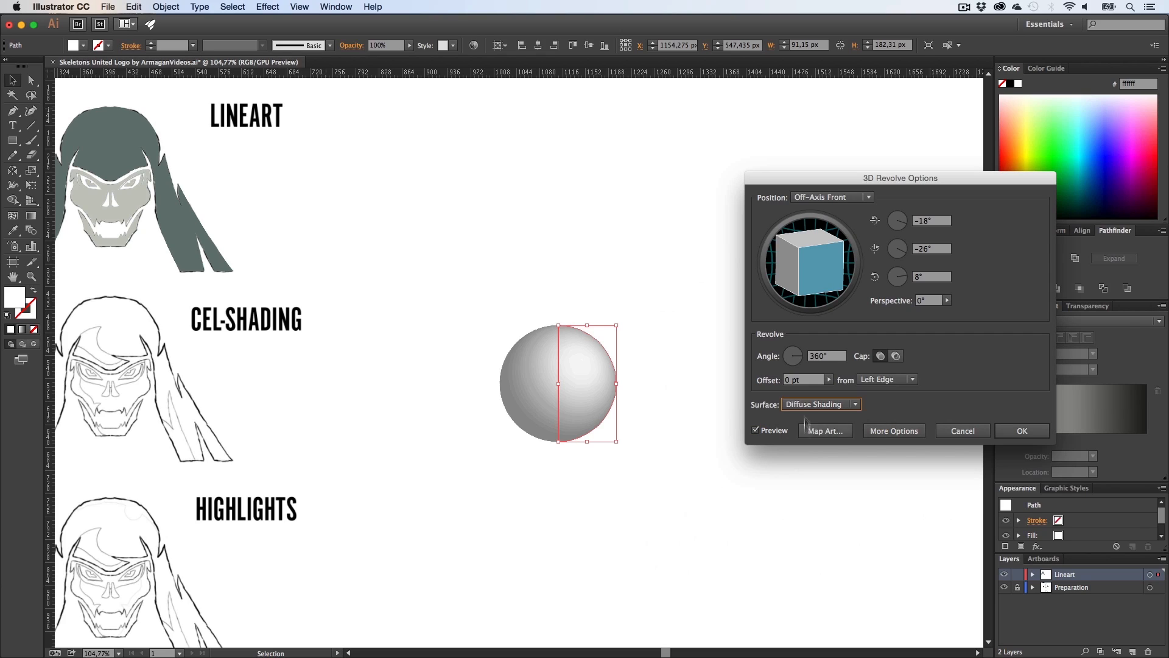
pyautogui.click(836, 406)
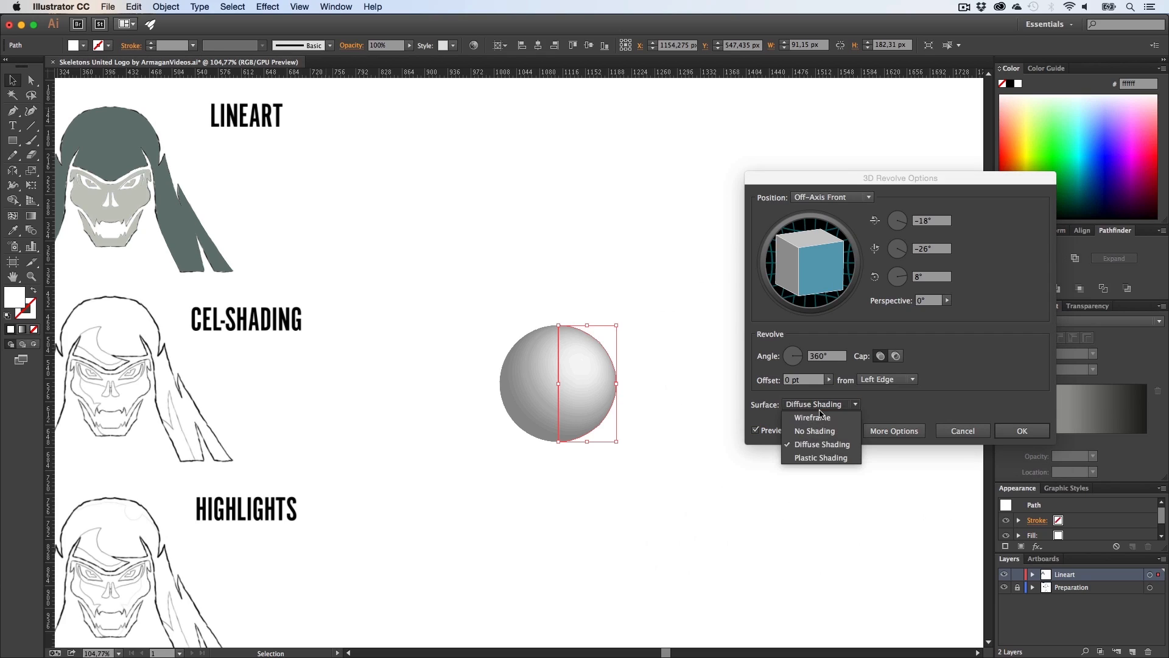
pyautogui.click(811, 460)
pyautogui.click(821, 433)
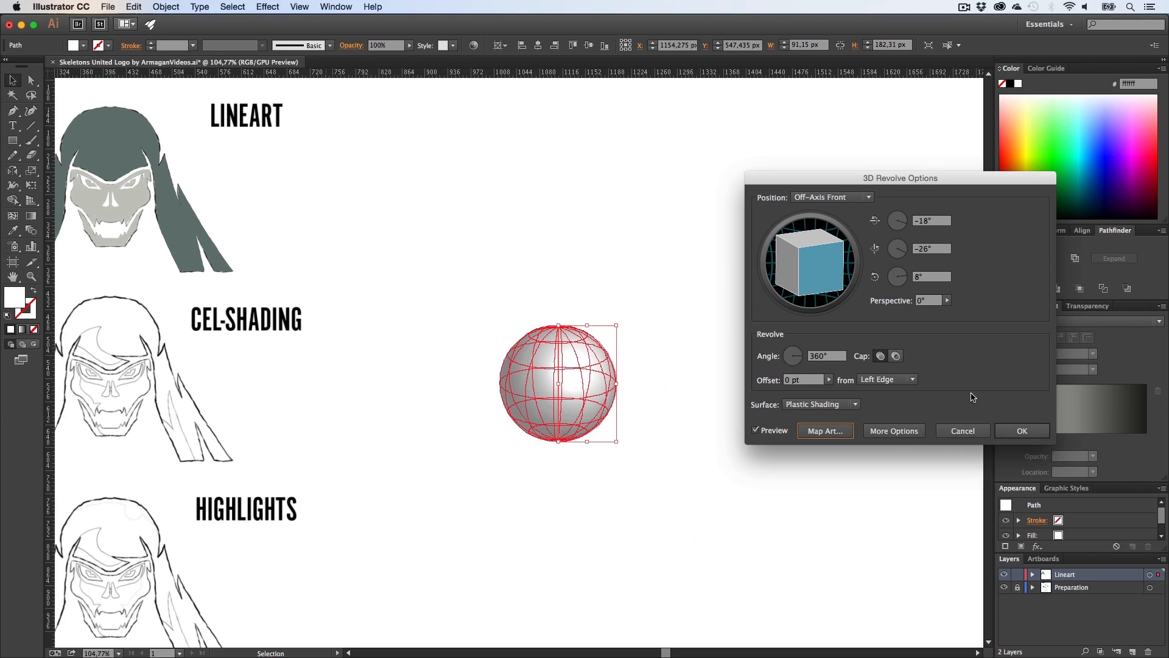
# Step: Show the revolve's more options and move the light source slightly upward on the shading sphere
pyautogui.click(893, 433)
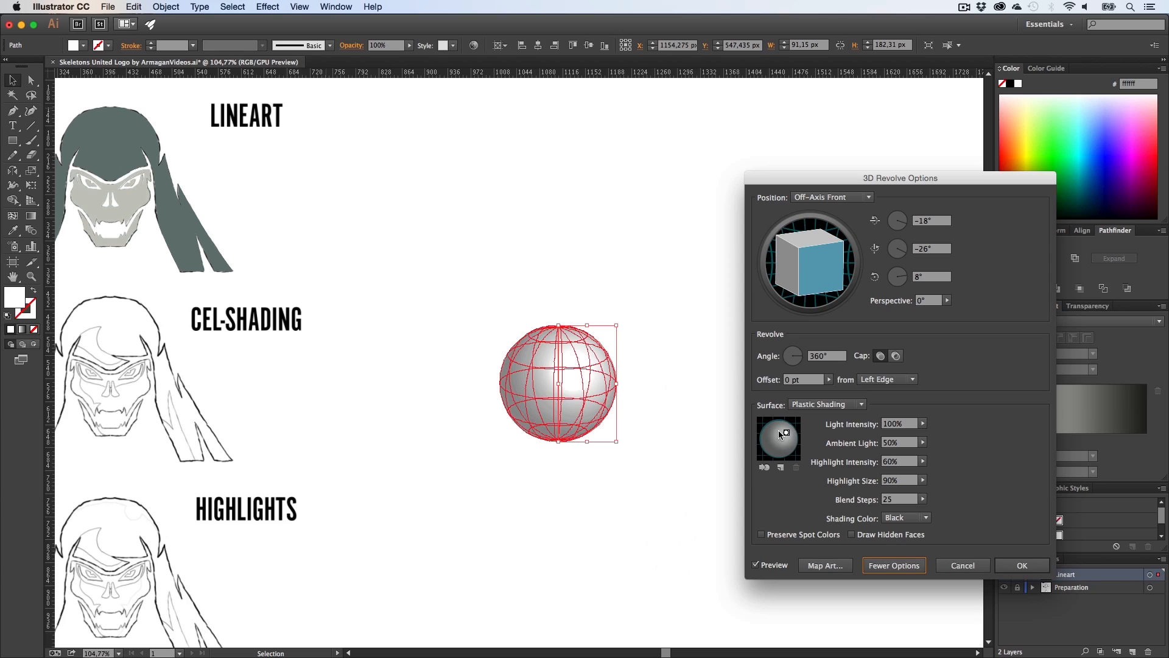
pyautogui.moveTo(788, 436); pyautogui.dragTo(785, 433)
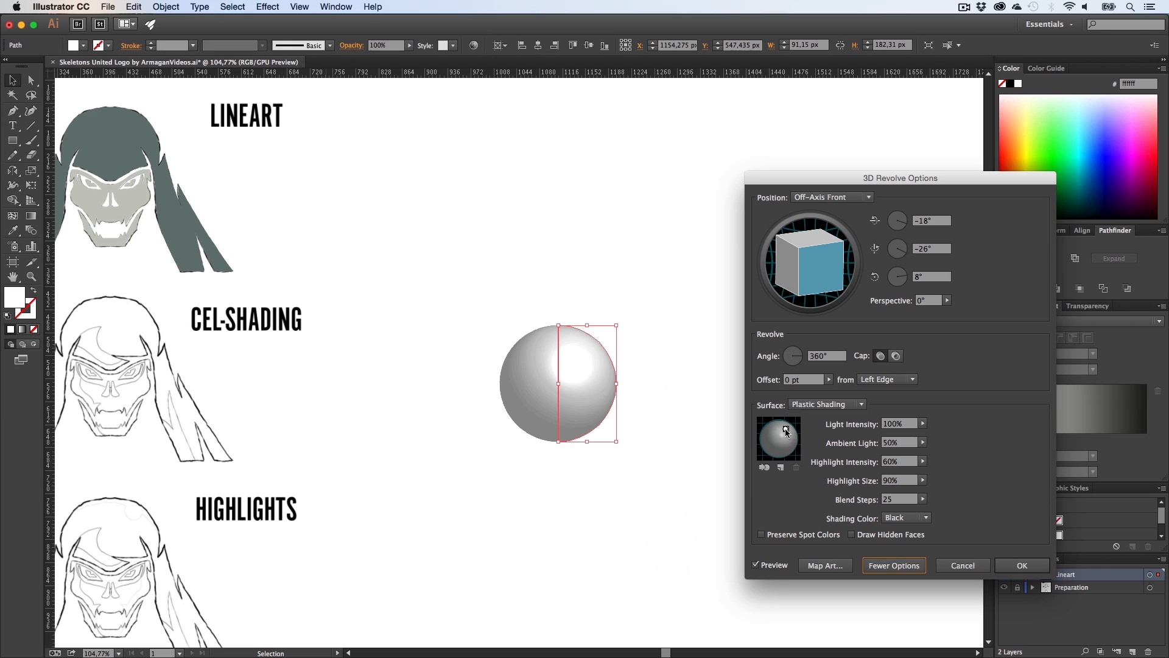
pyautogui.moveTo(786, 432); pyautogui.dragTo(787, 428)
# Step: Set the Ambient Light to 8% and the Blend Steps to 119
pyautogui.click(923, 442)
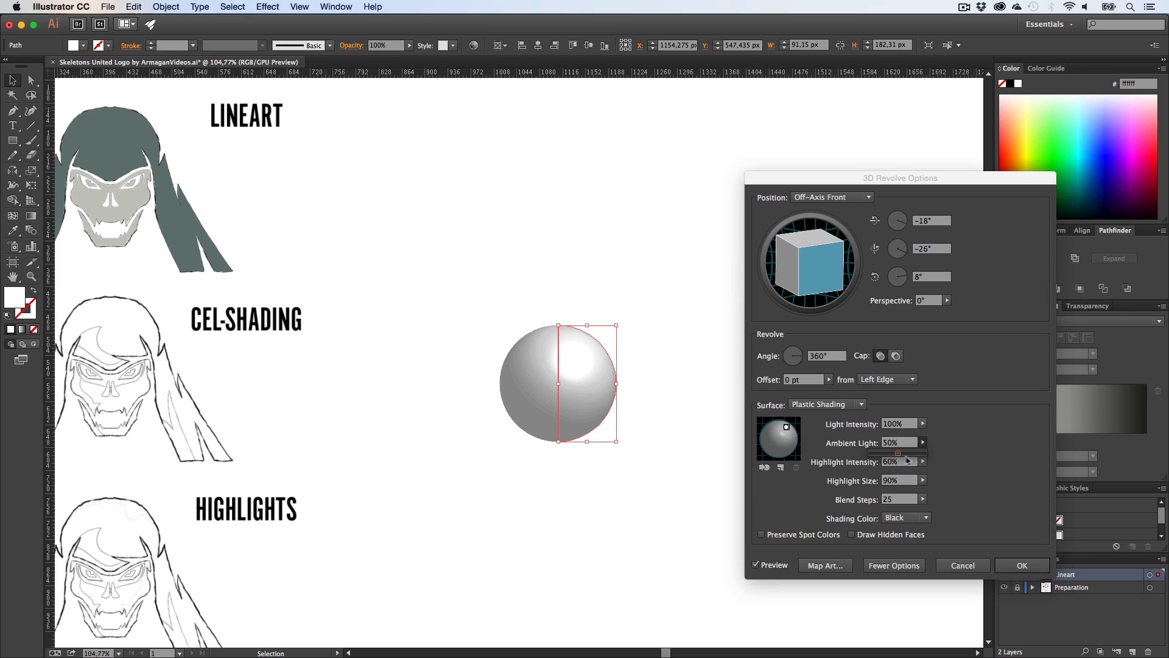
pyautogui.moveTo(900, 457); pyautogui.dragTo(872, 453)
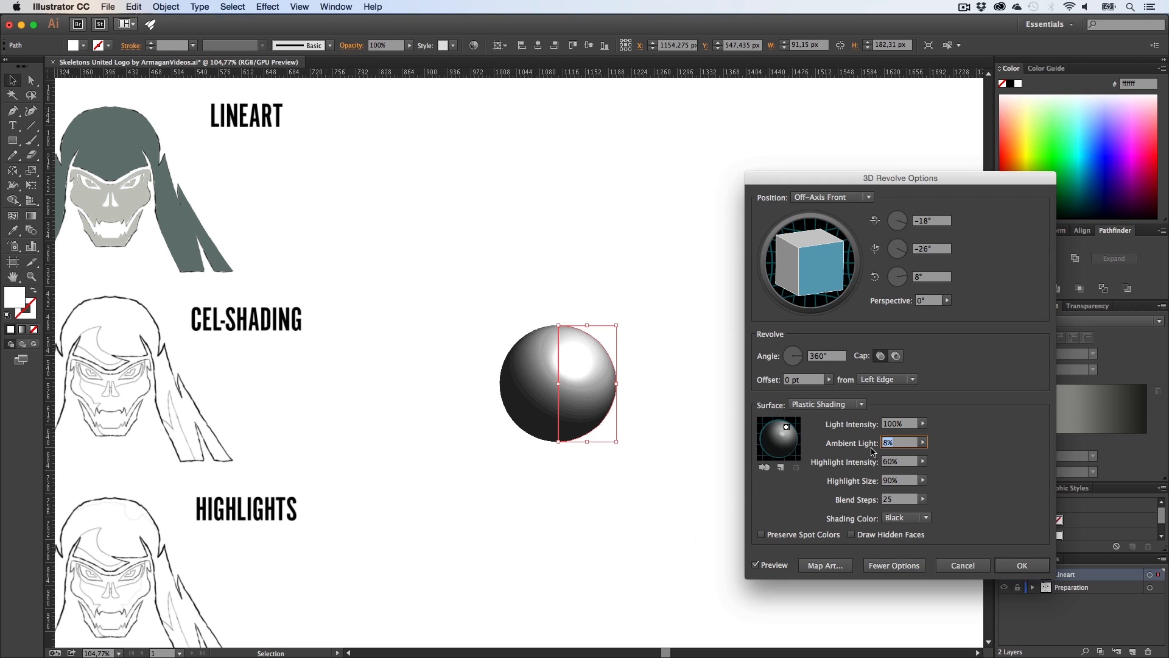
pyautogui.click(923, 498)
pyautogui.moveTo(924, 507); pyautogui.dragTo(896, 513)
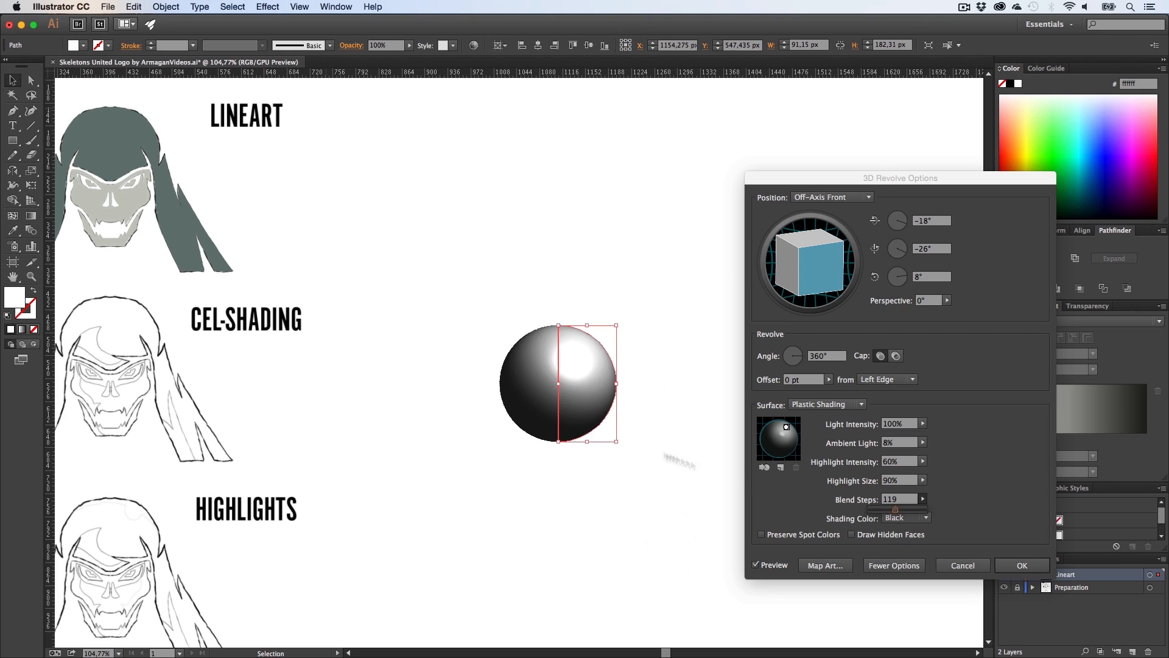
# Step: Apply the revolve with 70% Light Intensity and a slightly lowered light source, and delete the revolved shape
pyautogui.click(923, 424)
pyautogui.moveTo(924, 433); pyautogui.dragTo(910, 436)
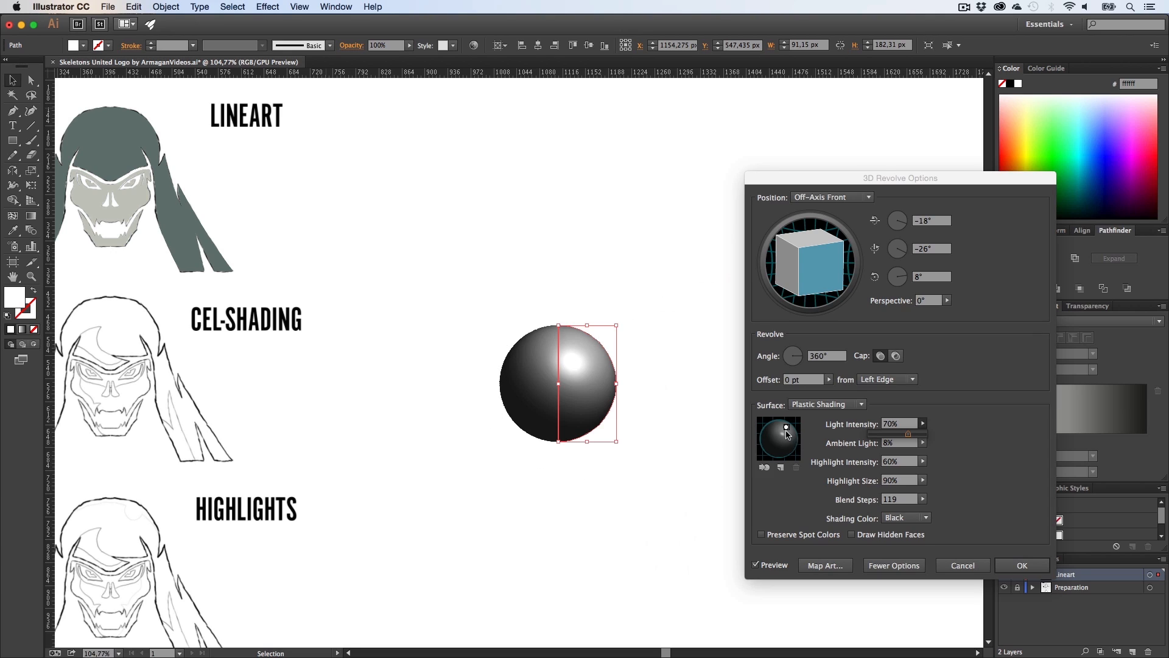
pyautogui.moveTo(786, 428)
pyautogui.mouseDown()
pyautogui.moveTo(770, 427)
pyautogui.moveTo(781, 424)
pyautogui.moveTo(783, 464)
pyautogui.moveTo(785, 434)
pyautogui.mouseUp()
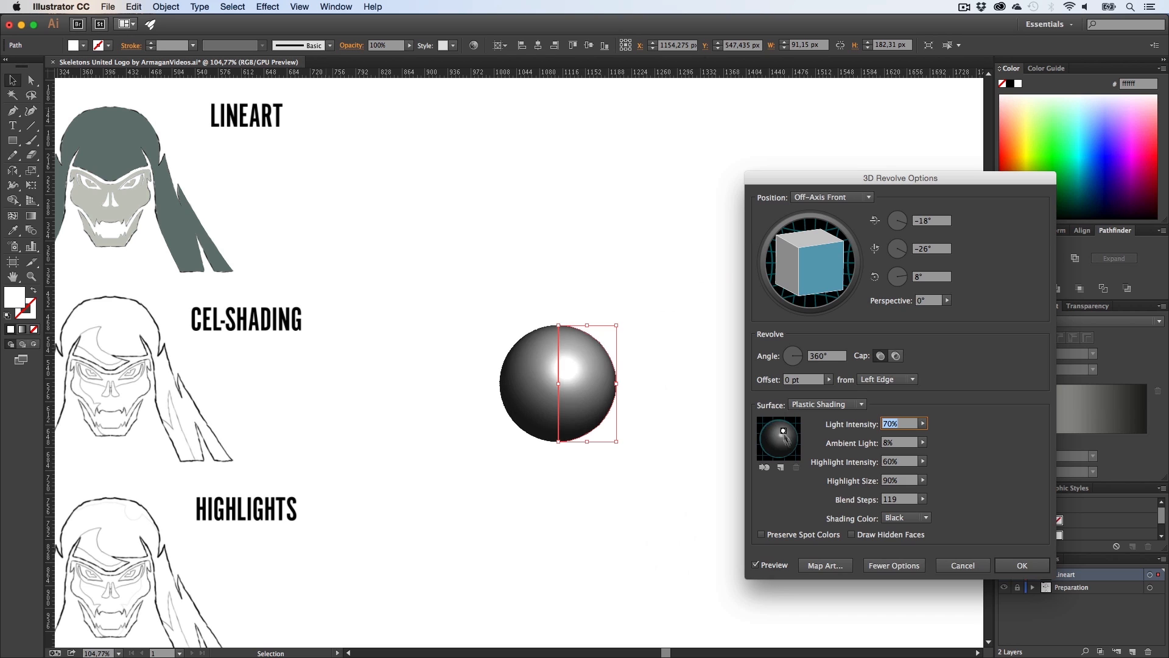
pyautogui.click(944, 565)
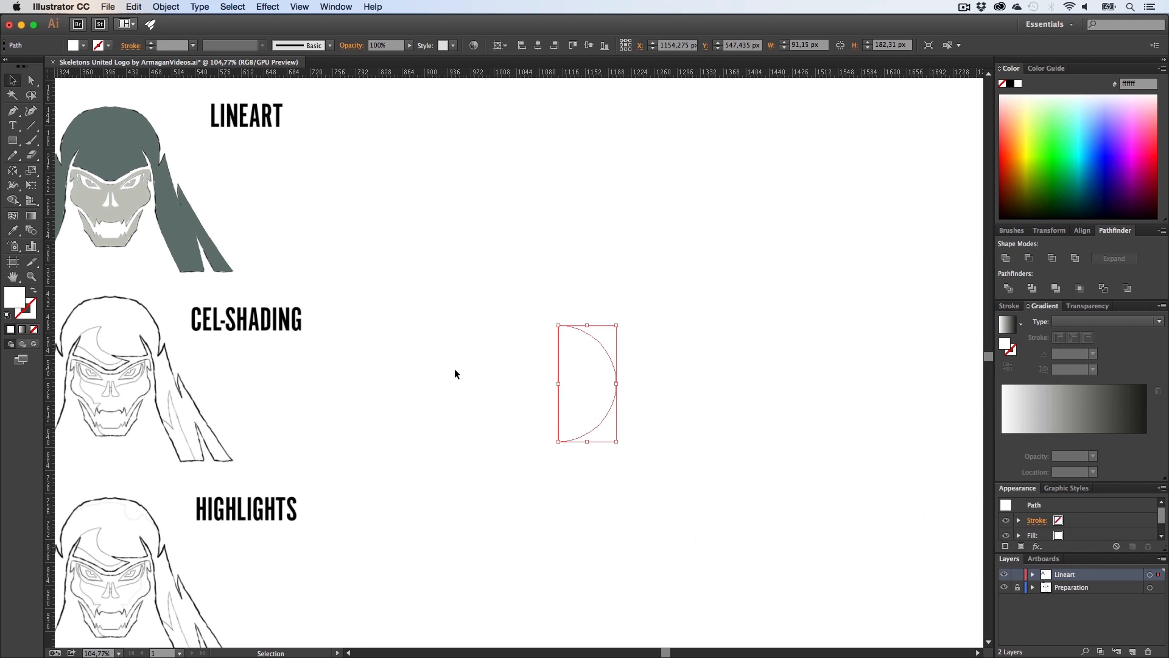
pyautogui.press('BackSpace')
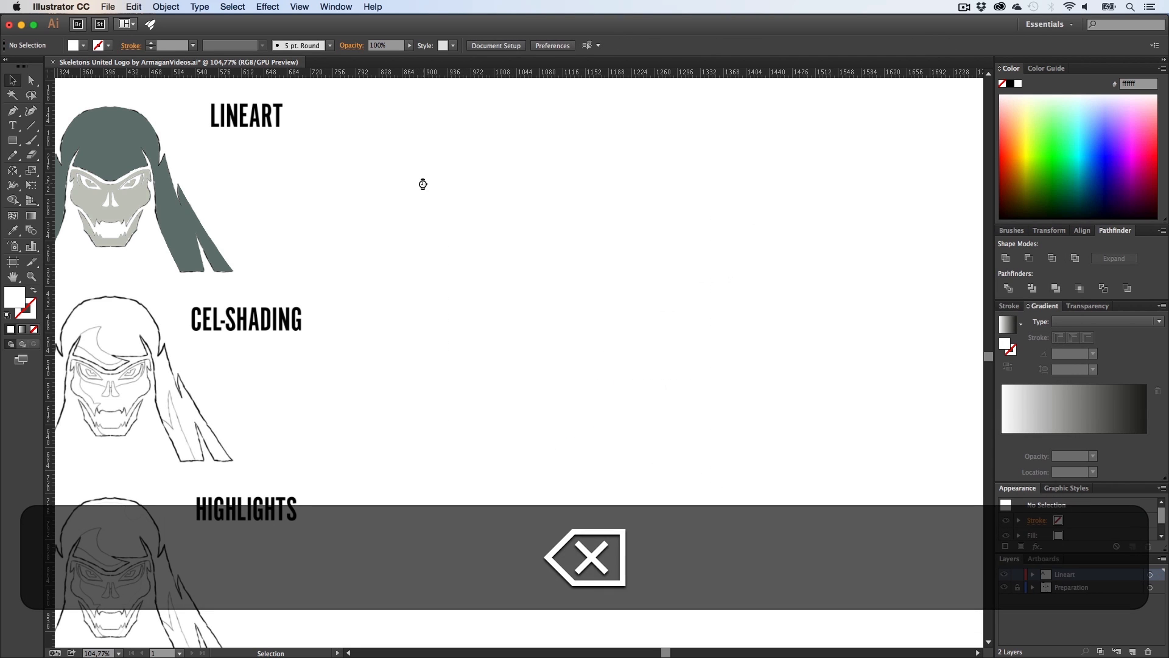
# Step: Move the coloured skull artwork down onto the CEL-SHADING sketch
pyautogui.press('h')
pyautogui.moveTo(243, 361); pyautogui.dragTo(551, 336)
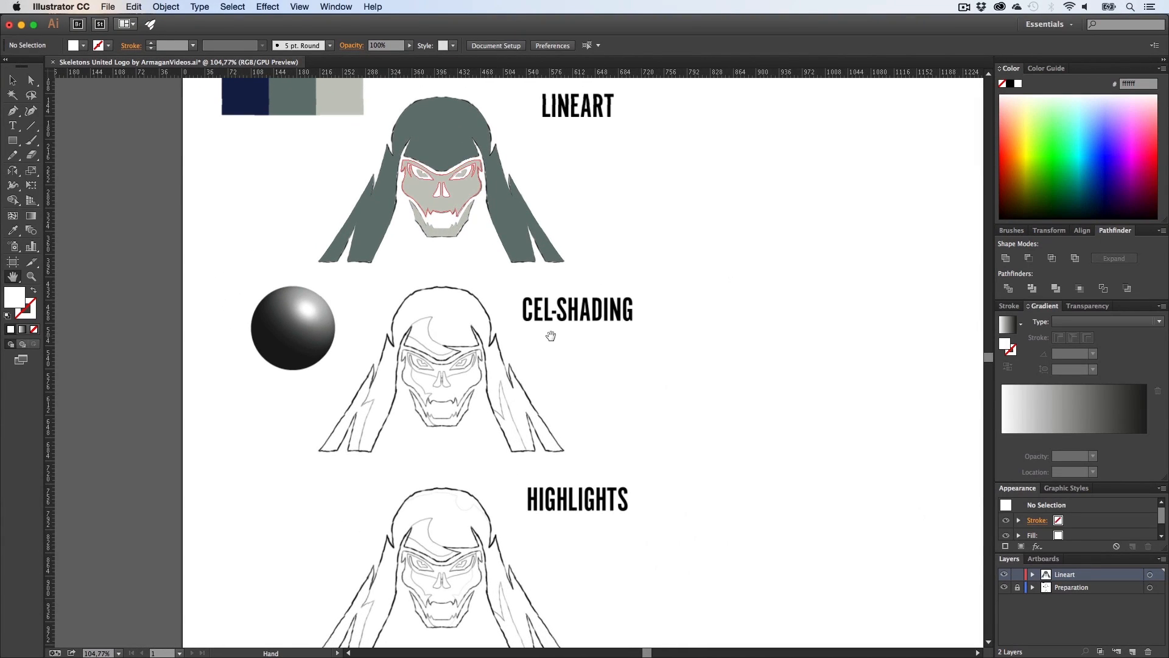
pyautogui.press('v')
pyautogui.moveTo(319, 159); pyautogui.dragTo(318, 159)
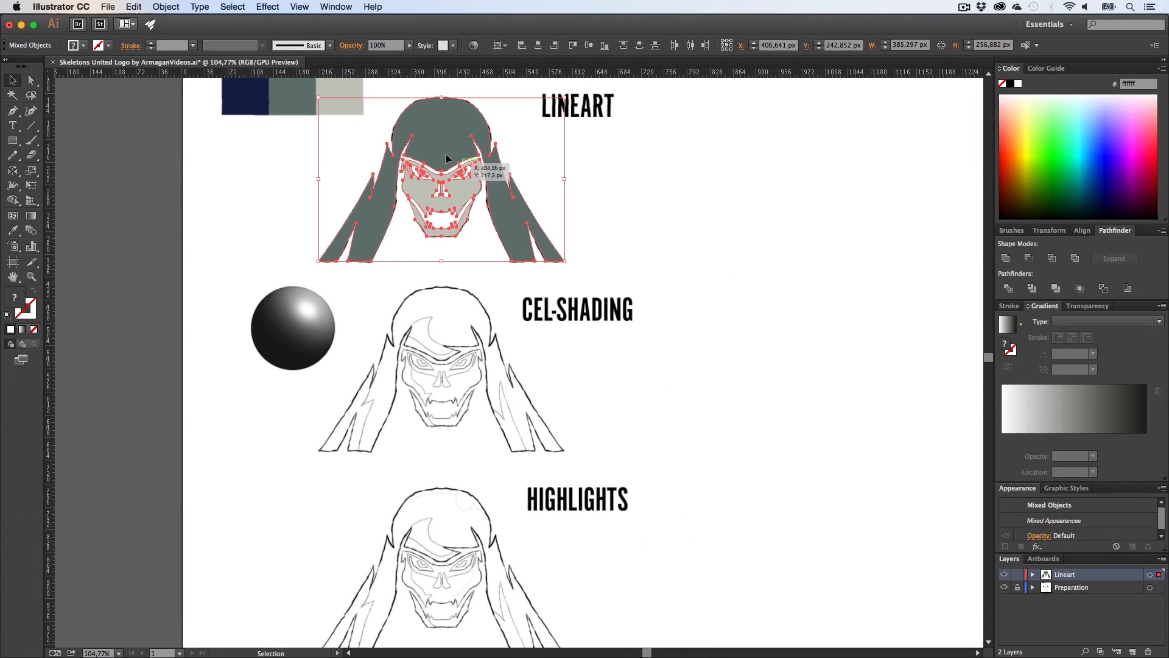
pyautogui.moveTo(448, 148); pyautogui.dragTo(449, 337)
pyautogui.click(645, 383)
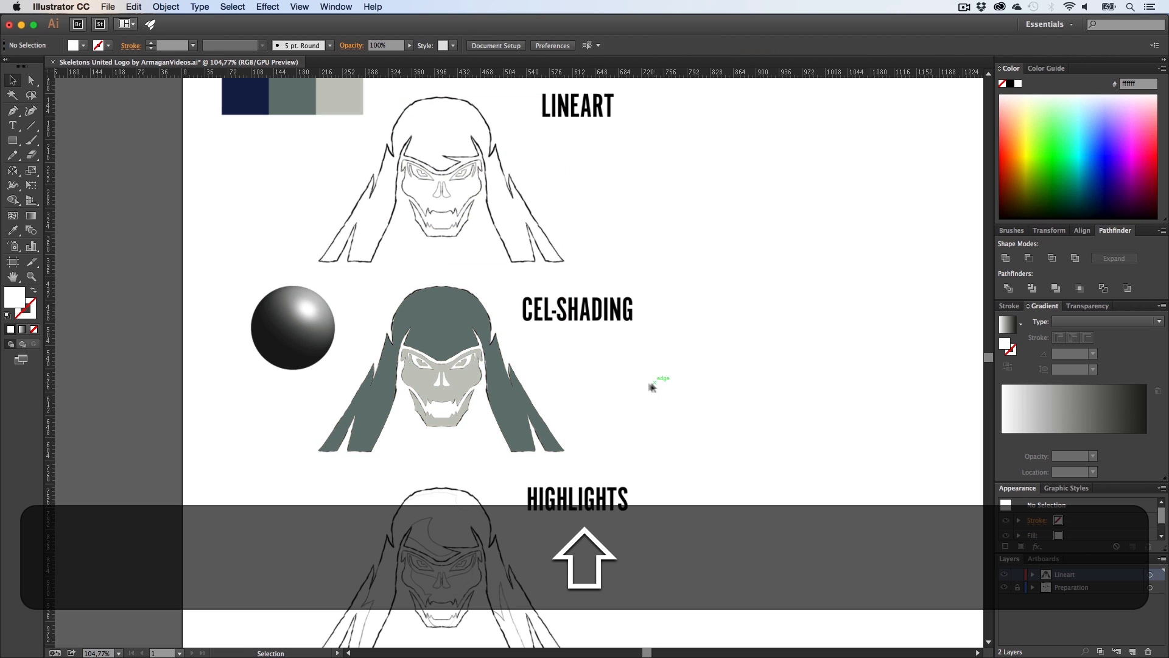
# Step: Enable Dim Images in the Preparation layer's options
pyautogui.press('z')
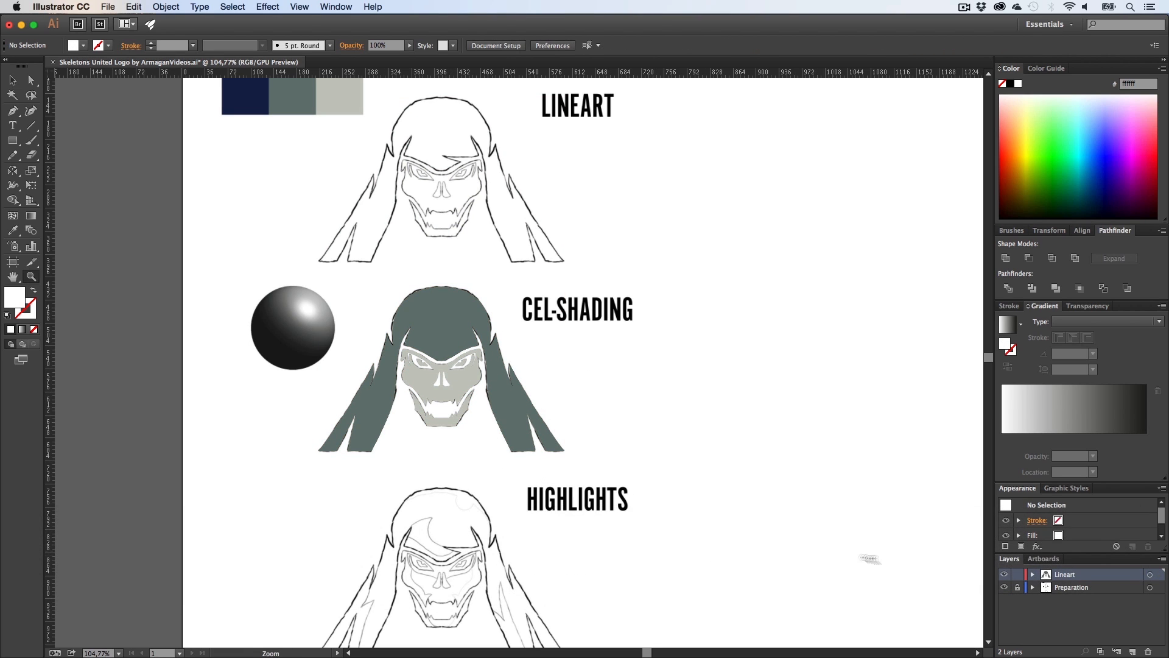
pyautogui.doubleClick(1098, 594)
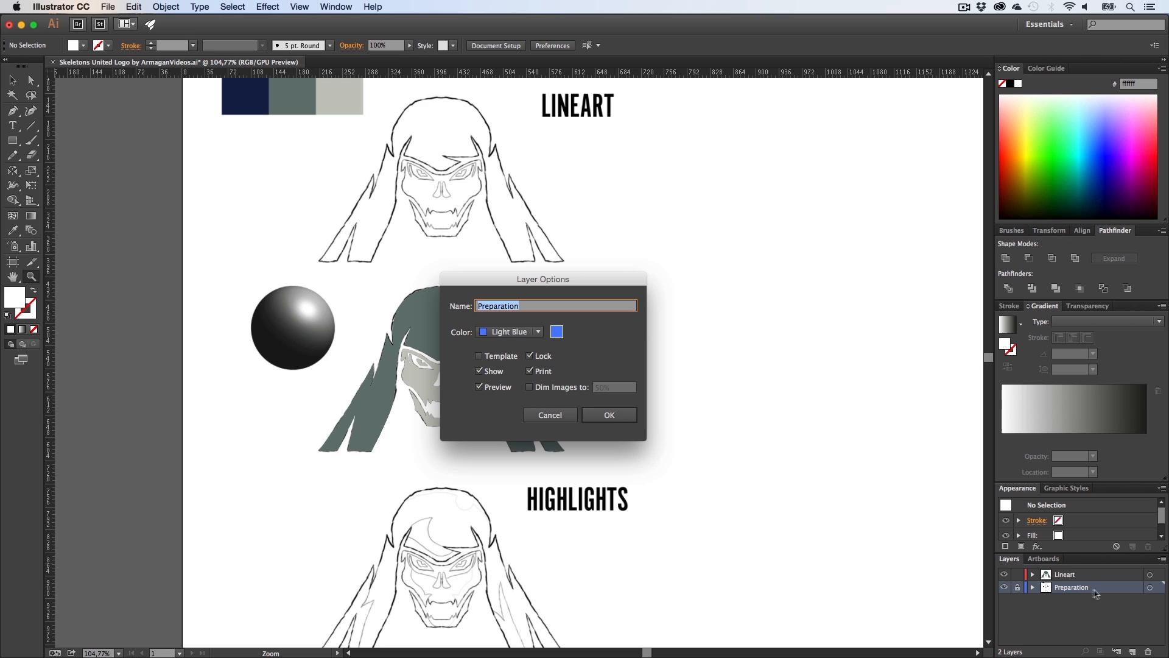
pyautogui.click(549, 390)
pyautogui.click(609, 415)
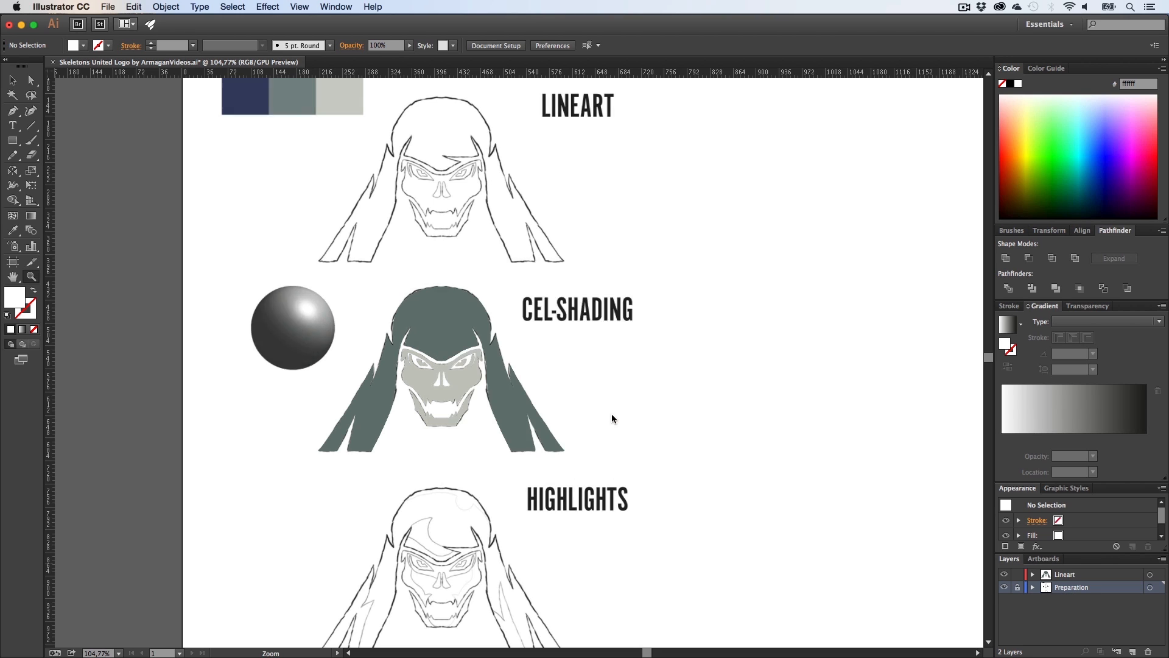
# Step: Set the coloured skull artwork's opacity to 50%
pyautogui.press('v')
pyautogui.moveTo(603, 475); pyautogui.dragTo(382, 303)
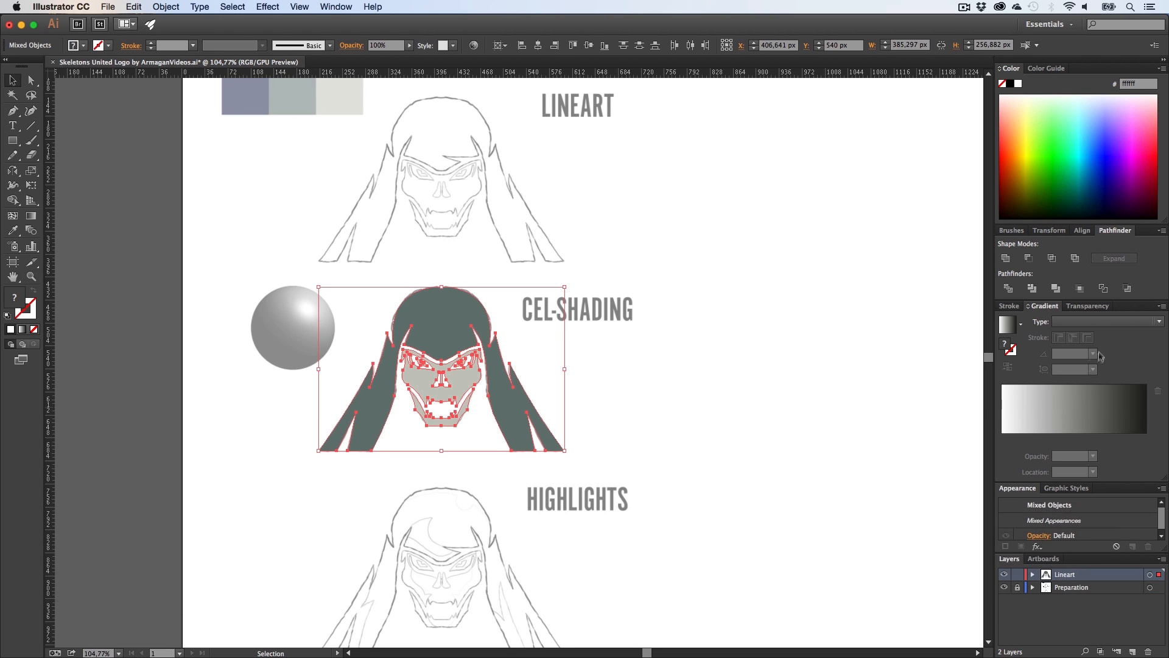
pyautogui.click(1082, 306)
pyautogui.write('50')
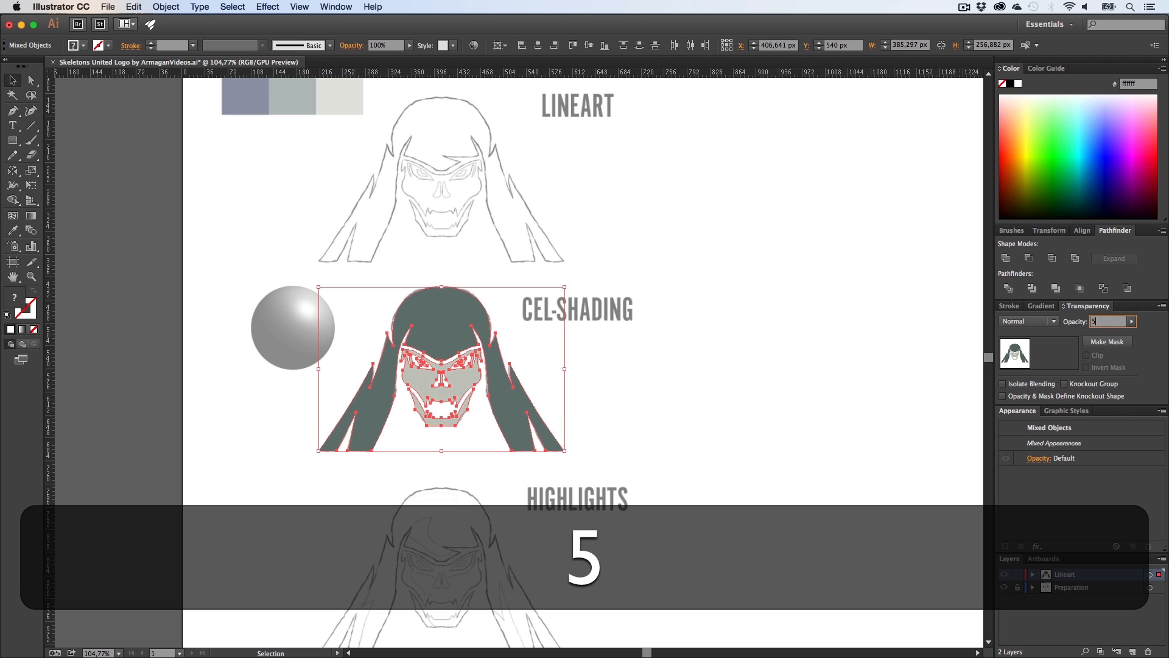
pyautogui.press('Return')
pyautogui.click(590, 387)
# Step: Create a new layer and name it Cel-Shading
pyautogui.press('z')
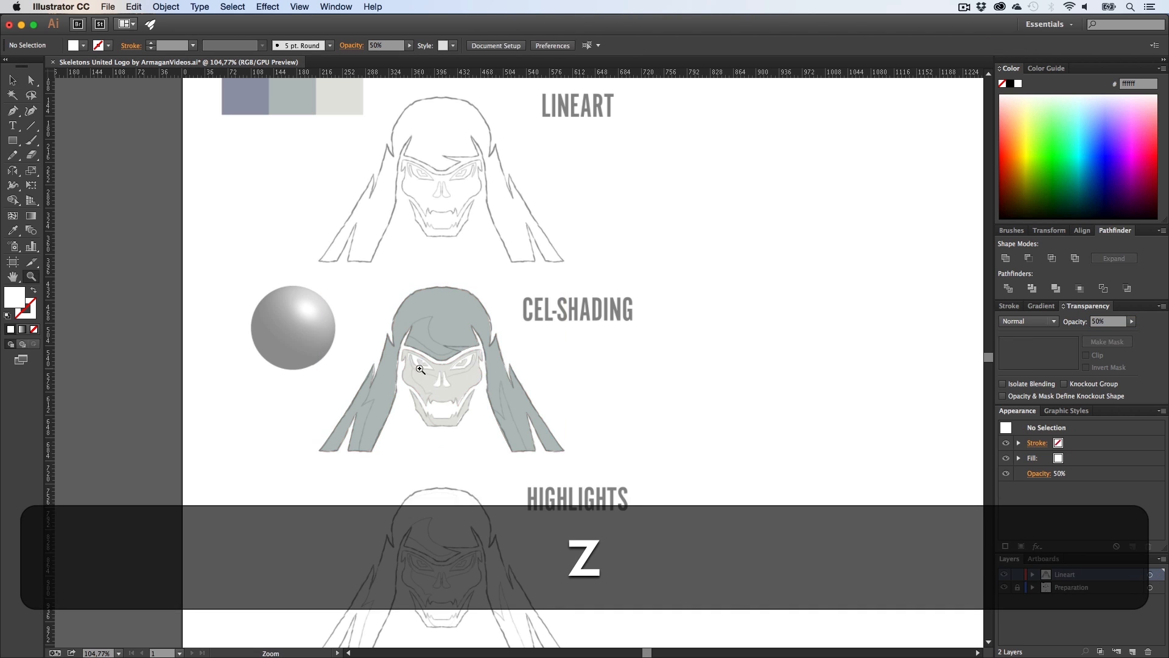
pyautogui.moveTo(420, 368); pyautogui.dragTo(624, 386)
pyautogui.press('h')
pyautogui.moveTo(527, 453); pyautogui.dragTo(529, 380)
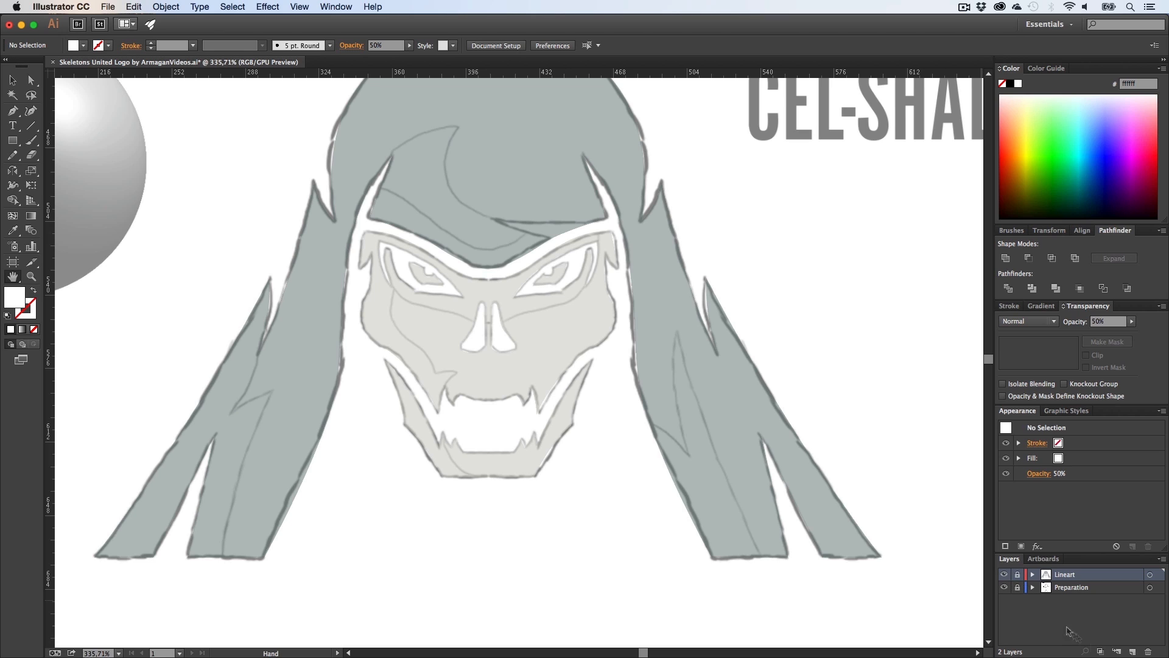
pyautogui.click(1132, 652)
pyautogui.doubleClick(1074, 575)
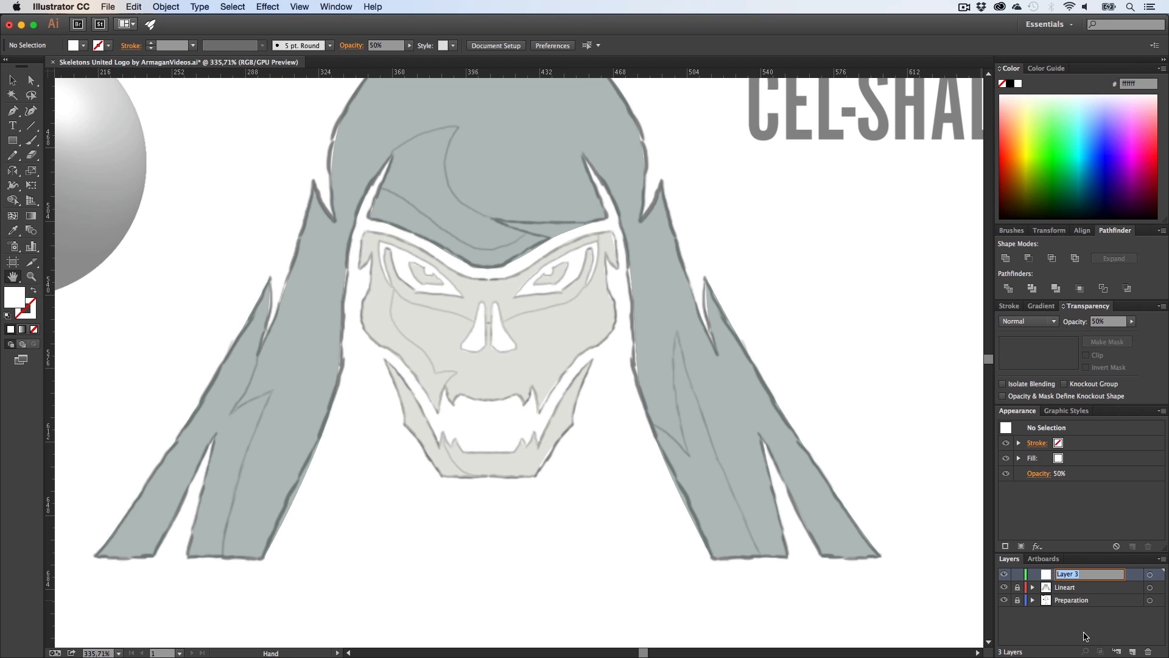
pyautogui.write('Cel-Shad')
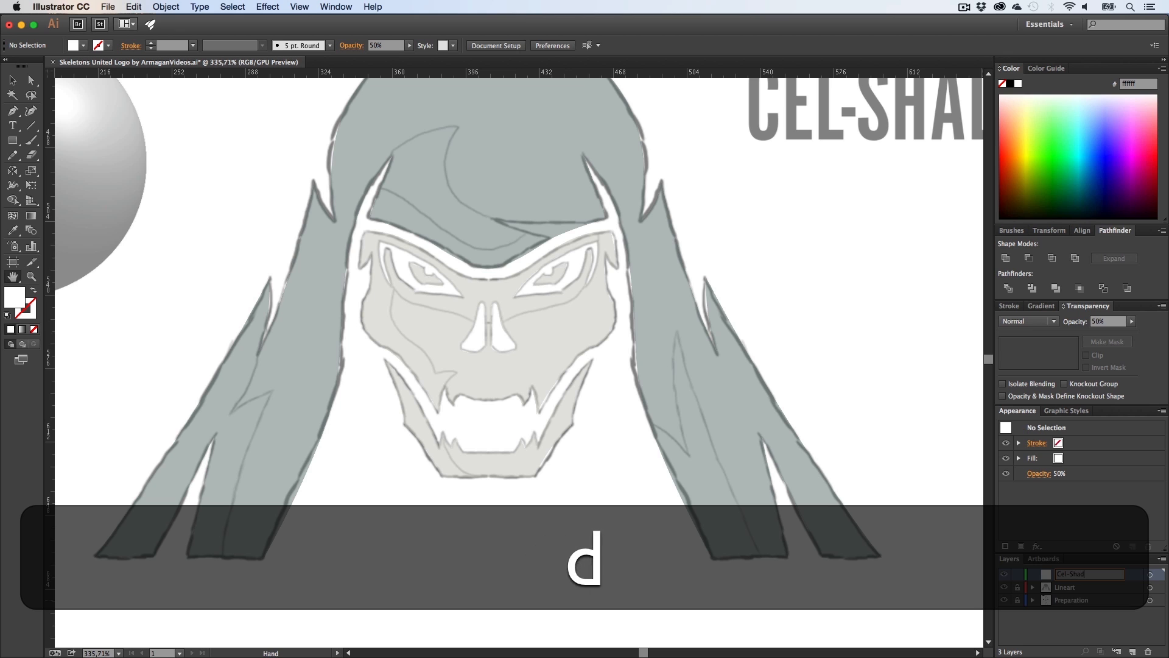
pyautogui.write('ing')
pyautogui.press('Return')
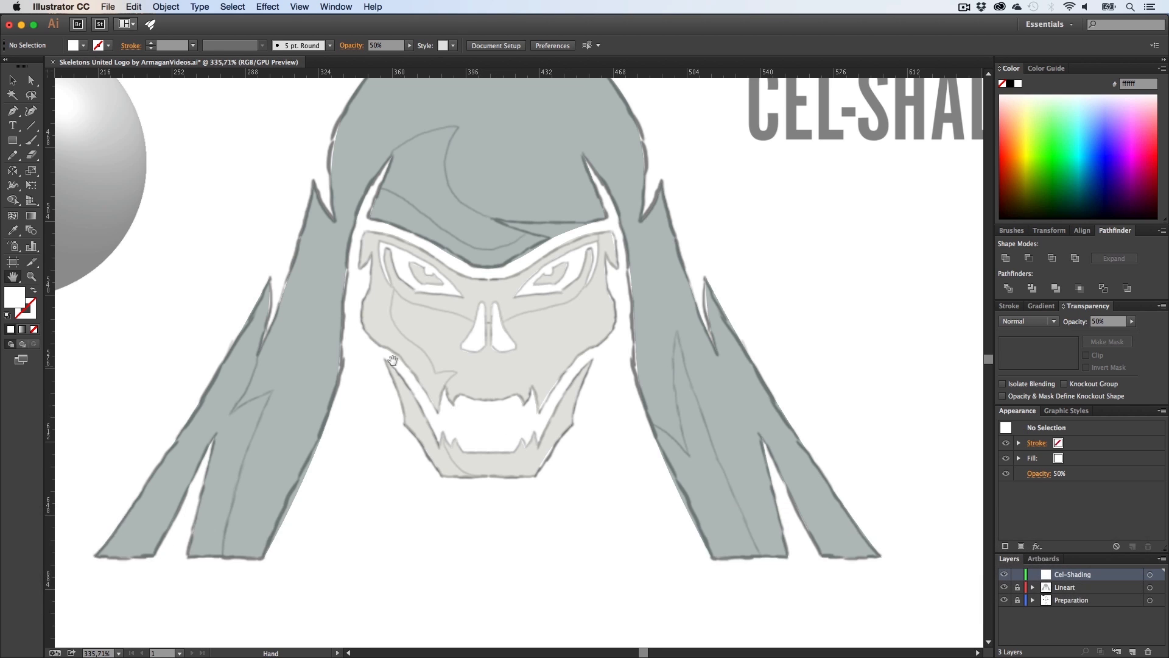
# Step: Start tracing cel-shading shapes on the skull with the Pen tool
pyautogui.moveTo(388, 361); pyautogui.dragTo(483, 378)
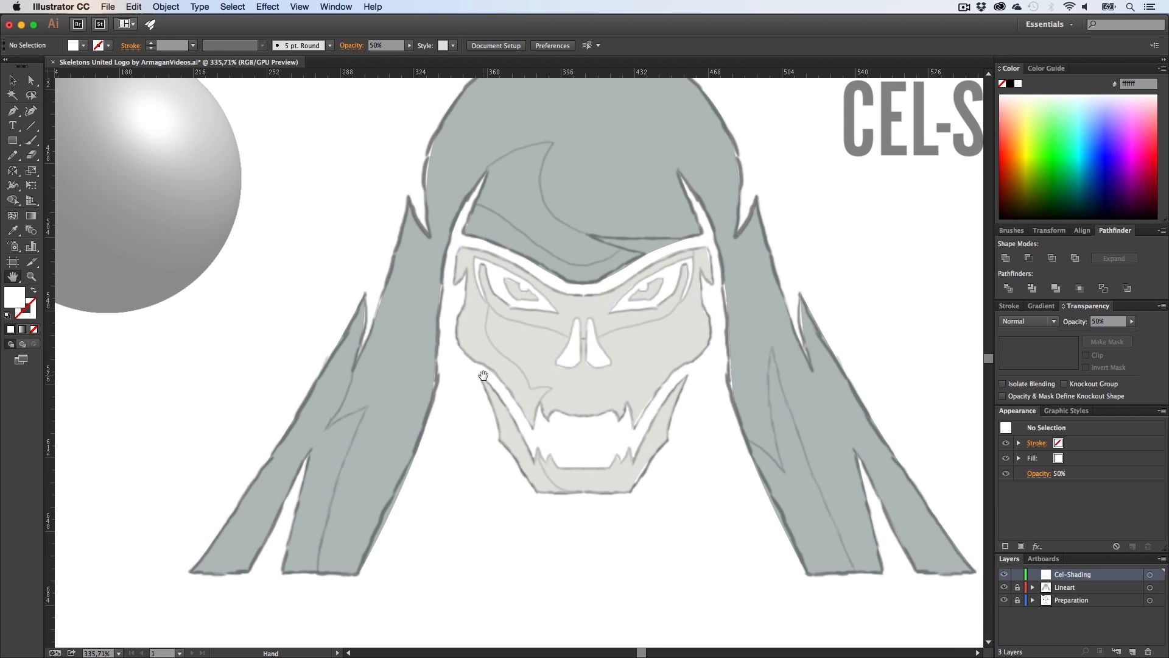
pyautogui.press('p')
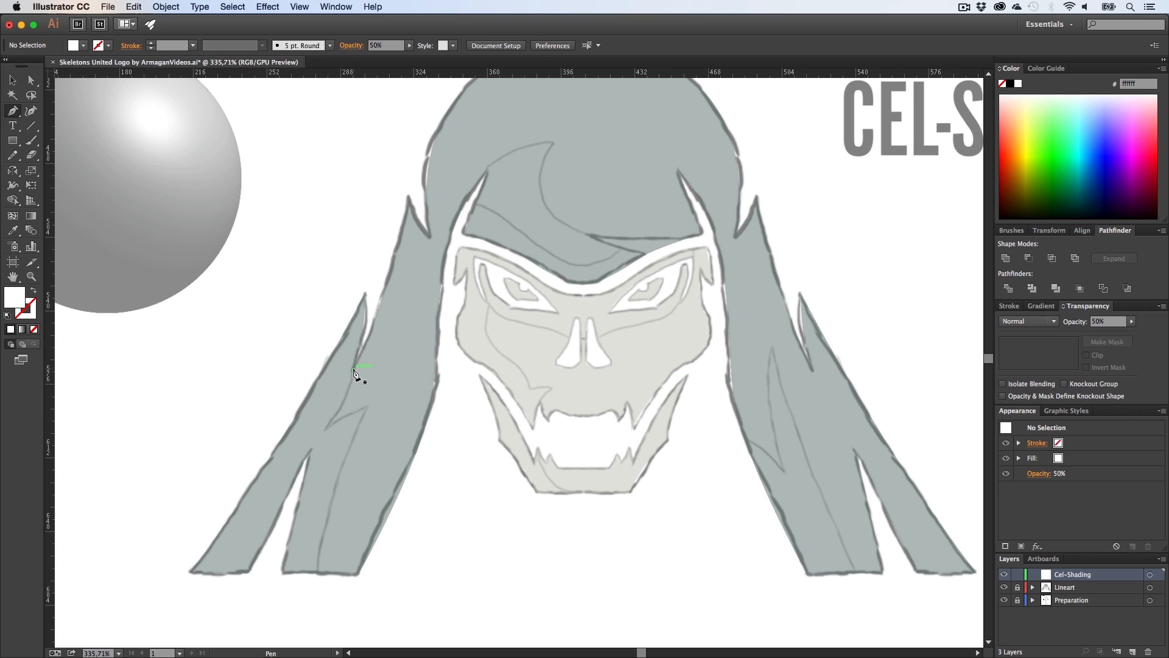
# Step: Toggle Smart Guides and set the fill colour to black 000000
pyautogui.click(336, 7)
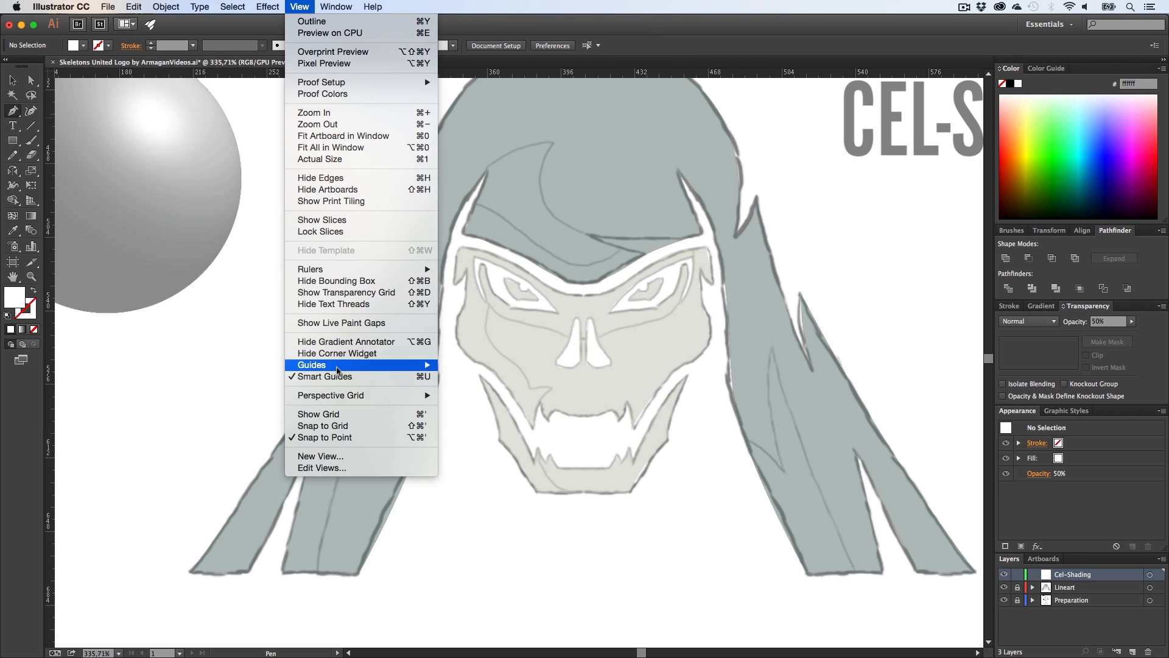
pyautogui.click(422, 377)
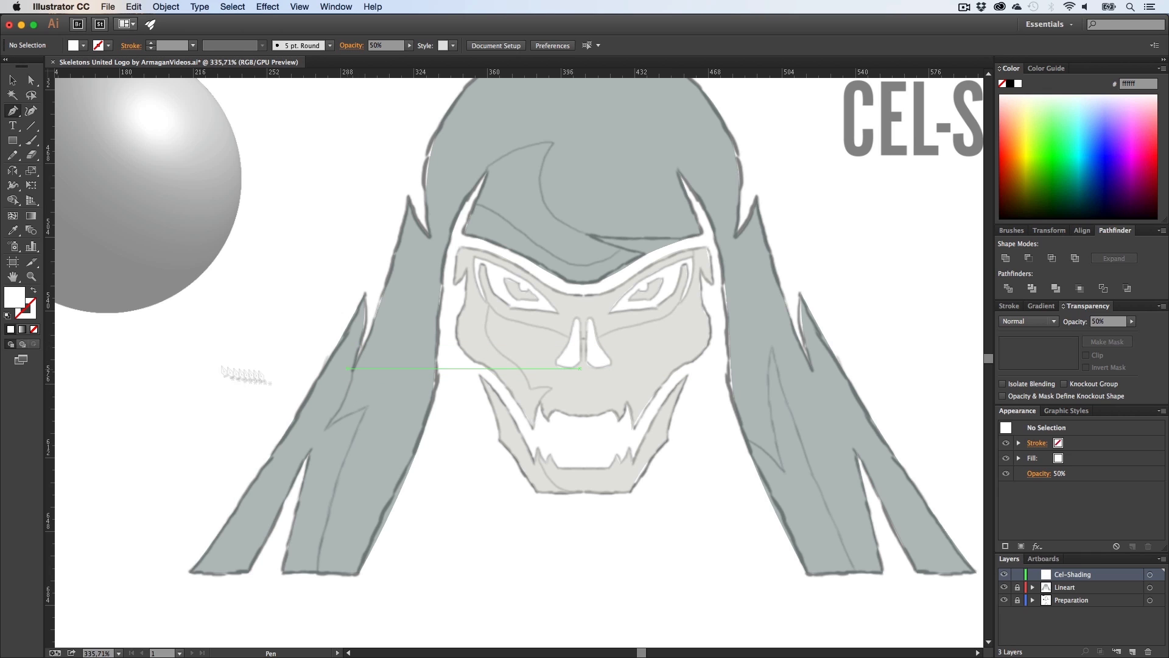
pyautogui.doubleClick(20, 299)
pyautogui.write('000000')
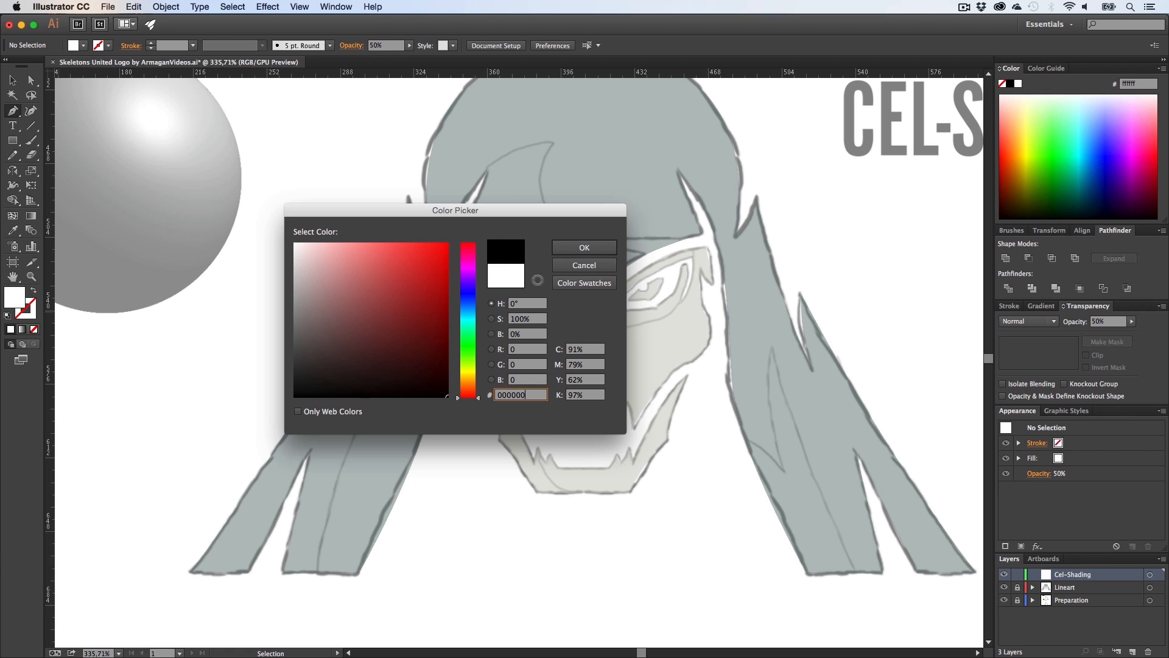
pyautogui.click(582, 250)
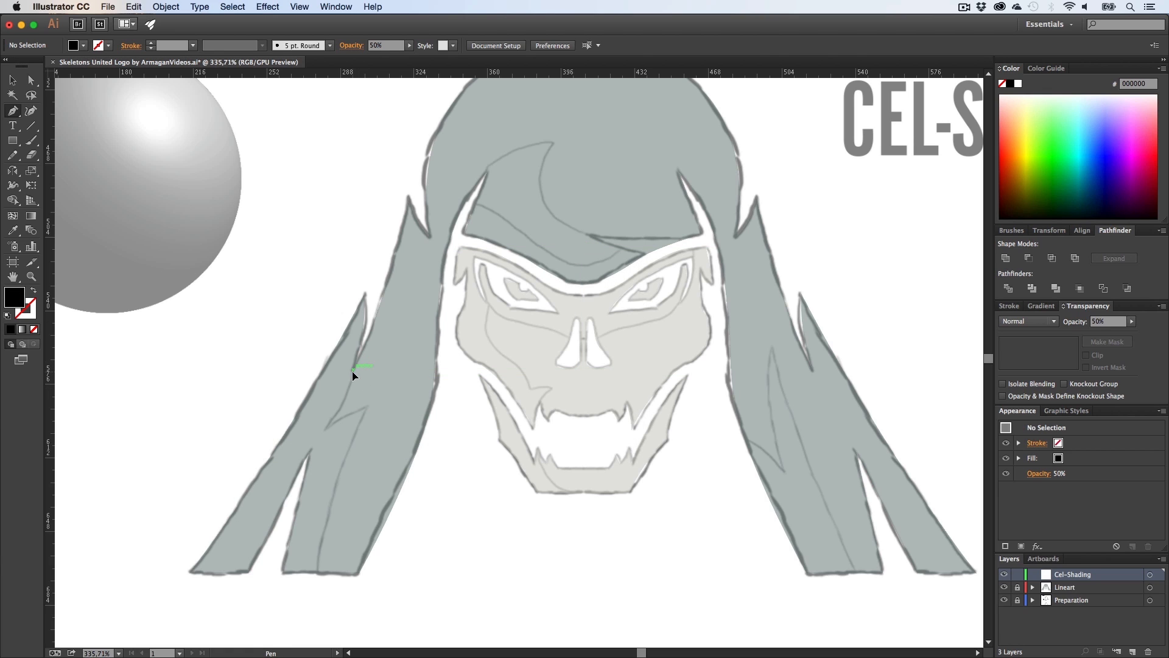
# Step: Start a cel-shading shape with the Pen tool along the left hair strand, converting anchors into sharp curved points
pyautogui.click(353, 370)
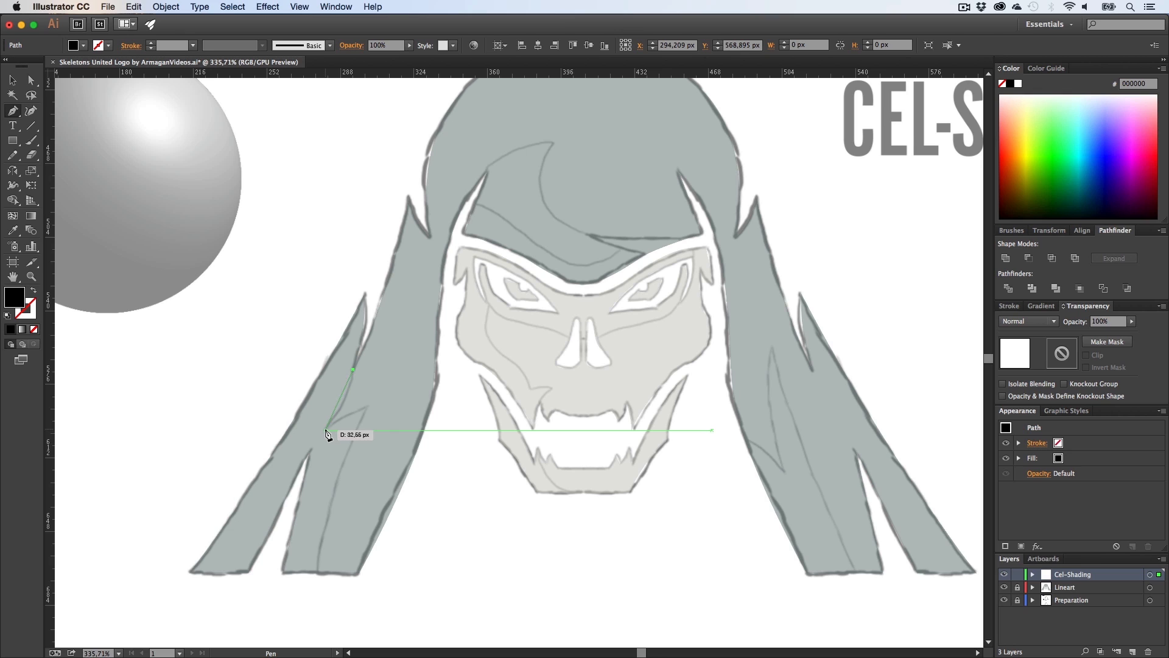
pyautogui.moveTo(326, 430); pyautogui.dragTo(316, 441)
pyautogui.moveTo(307, 466); pyautogui.dragTo(381, 404)
pyautogui.press('alt')
pyautogui.keyDown('alt'); pyautogui.click(367, 407); pyautogui.keyUp('alt')
pyautogui.scroll(-7, 470, 419)
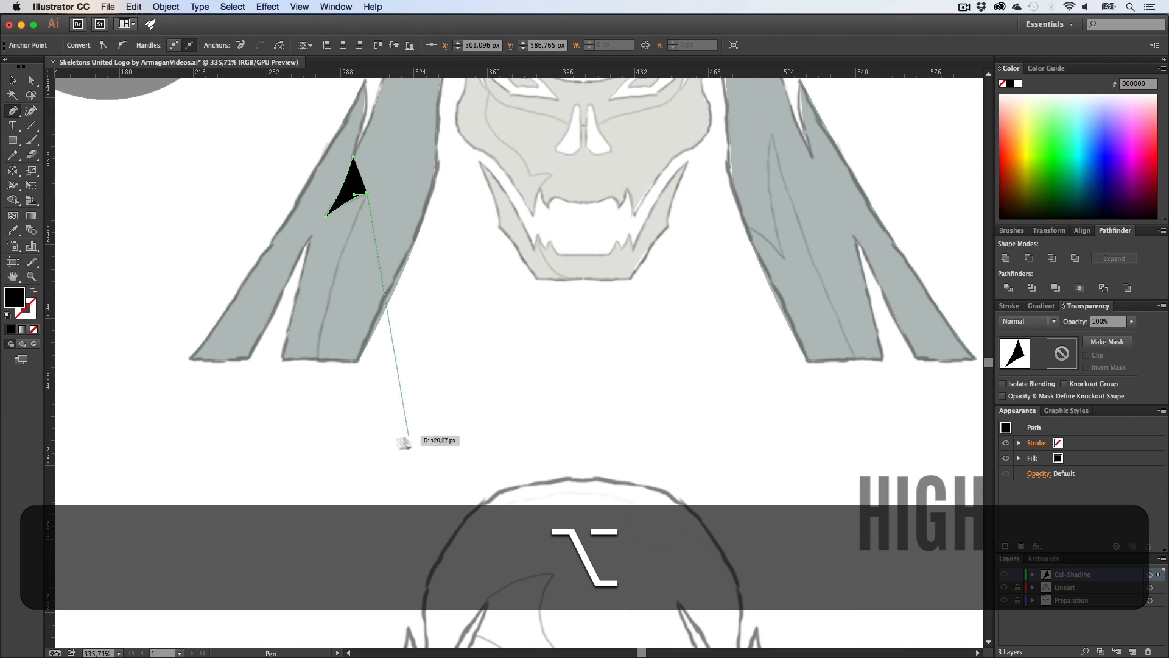
pyautogui.moveTo(317, 386); pyautogui.dragTo(311, 503)
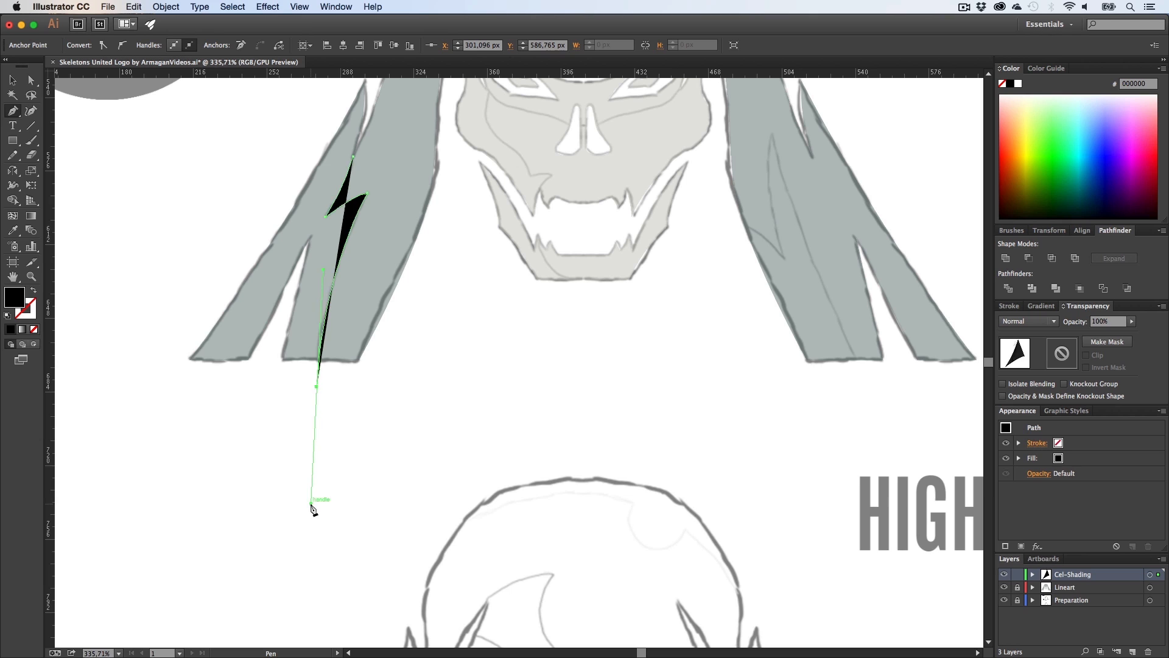
pyautogui.keyDown('alt'); pyautogui.click(316, 385); pyautogui.keyUp('alt')
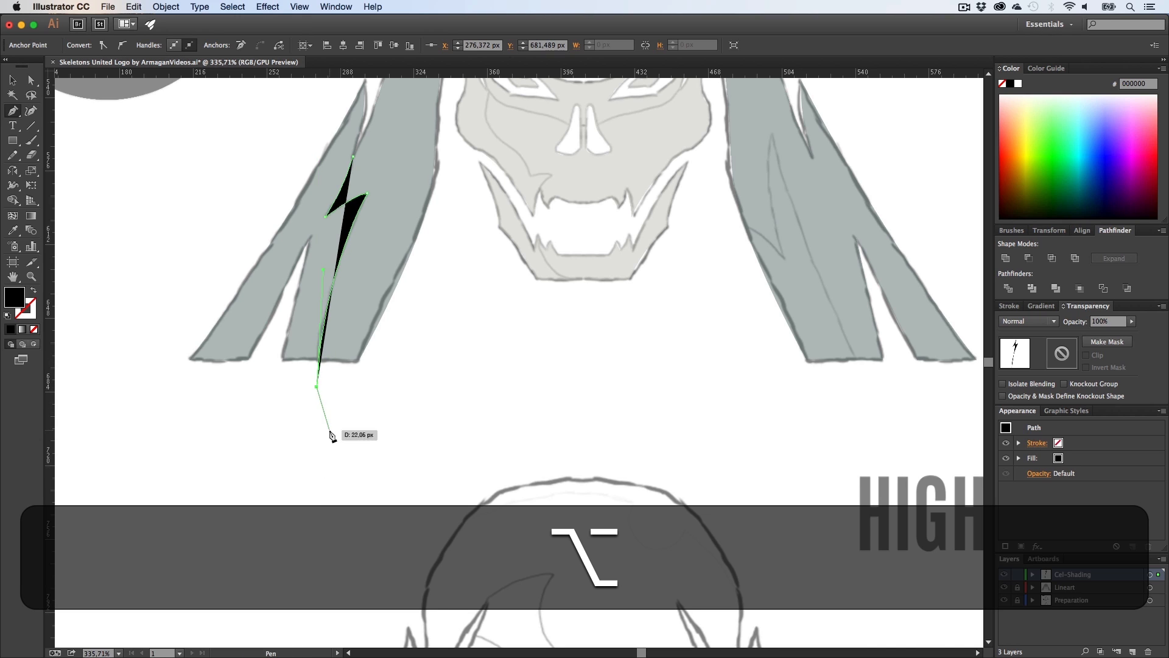
# Step: Extend the shading shape with points outside the hair and close the path
pyautogui.scroll(4, 274, 457)
pyautogui.click(146, 473)
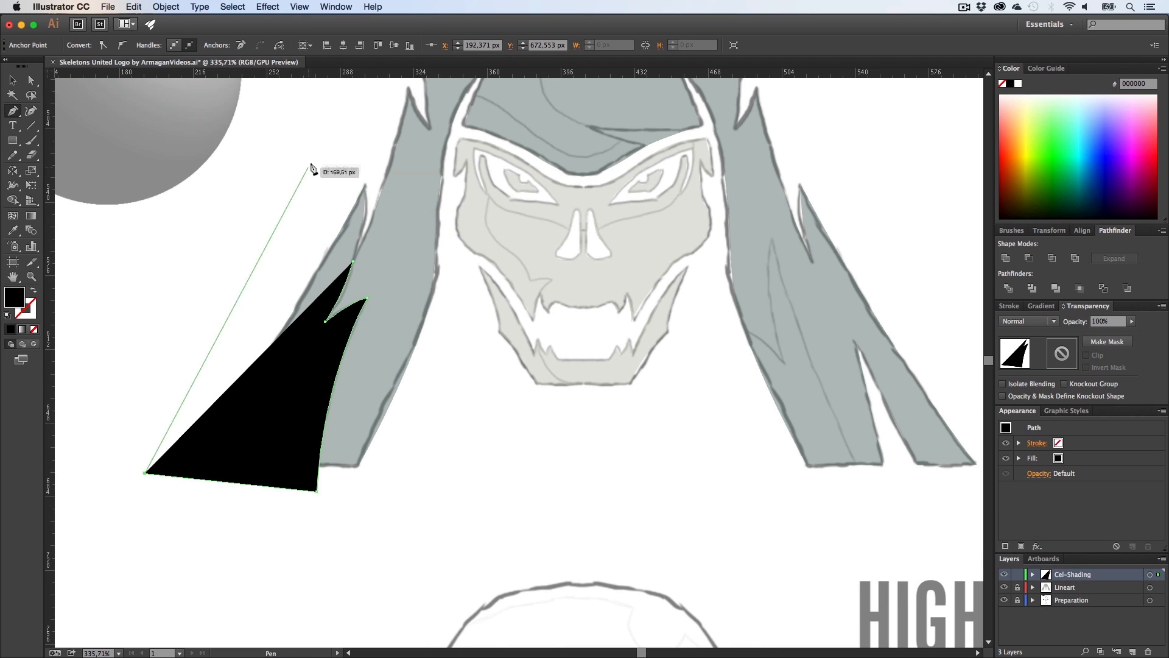
pyautogui.click(311, 160)
pyautogui.moveTo(339, 162)
pyautogui.mouseDown()
pyautogui.moveTo(375, 177)
pyautogui.moveTo(368, 206)
pyautogui.moveTo(594, 224)
pyautogui.mouseUp()
pyautogui.press('z')
pyautogui.press('h')
pyautogui.moveTo(367, 228); pyautogui.dragTo(410, 261)
pyautogui.press('p')
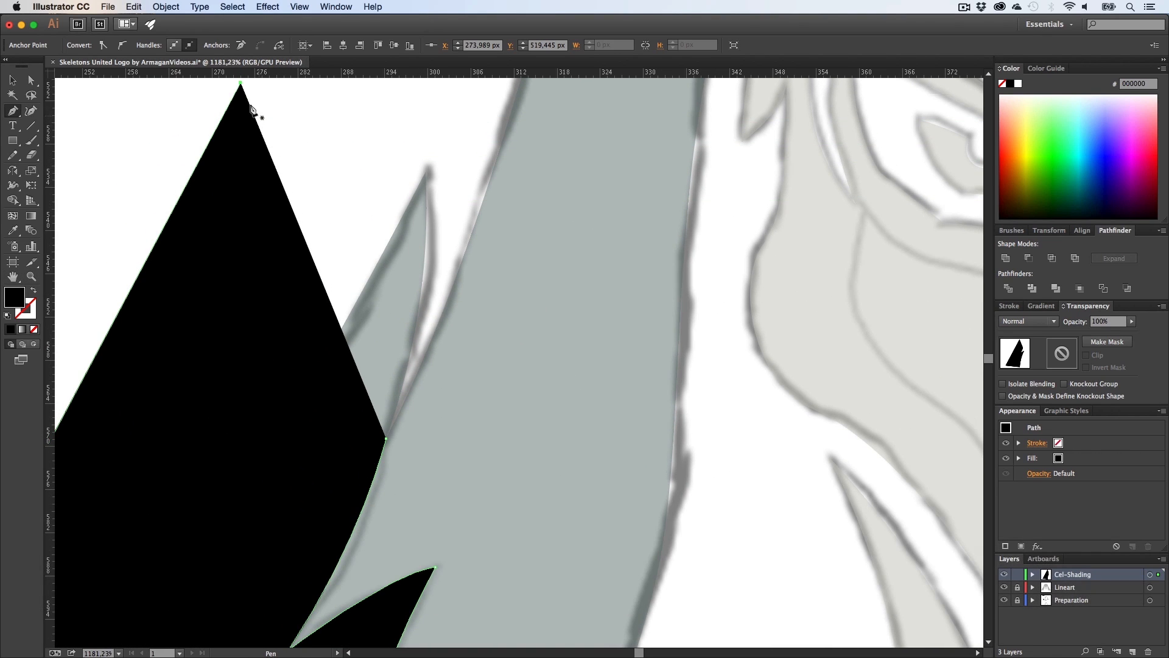
pyautogui.click(242, 85)
pyautogui.click(450, 145)
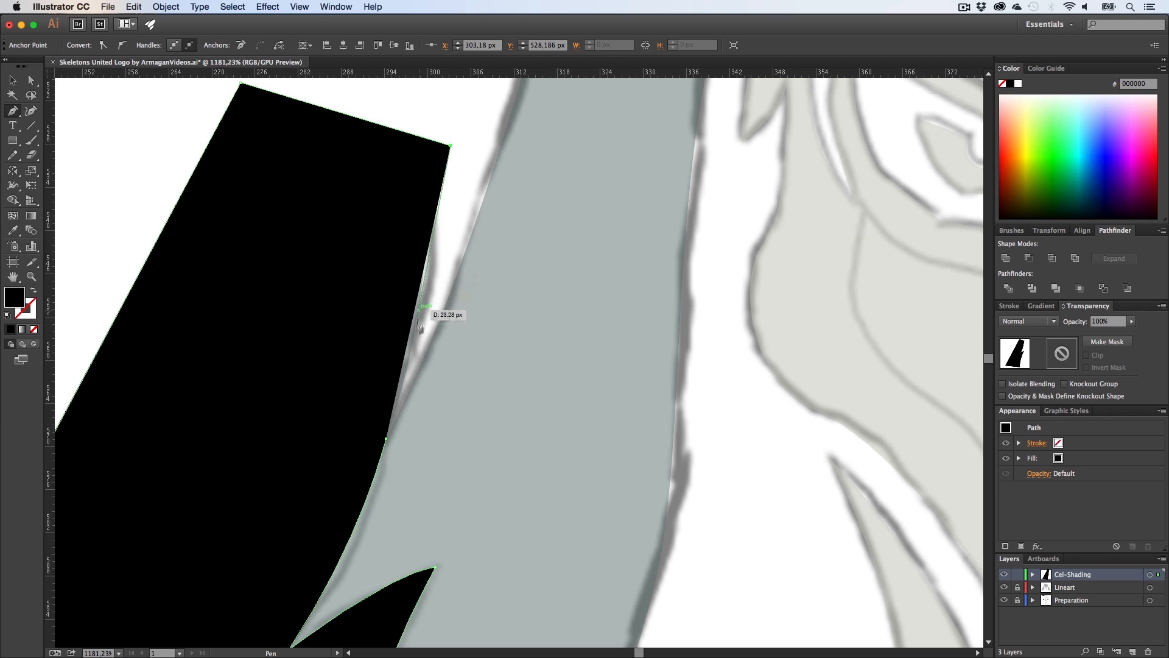
pyautogui.click(417, 359)
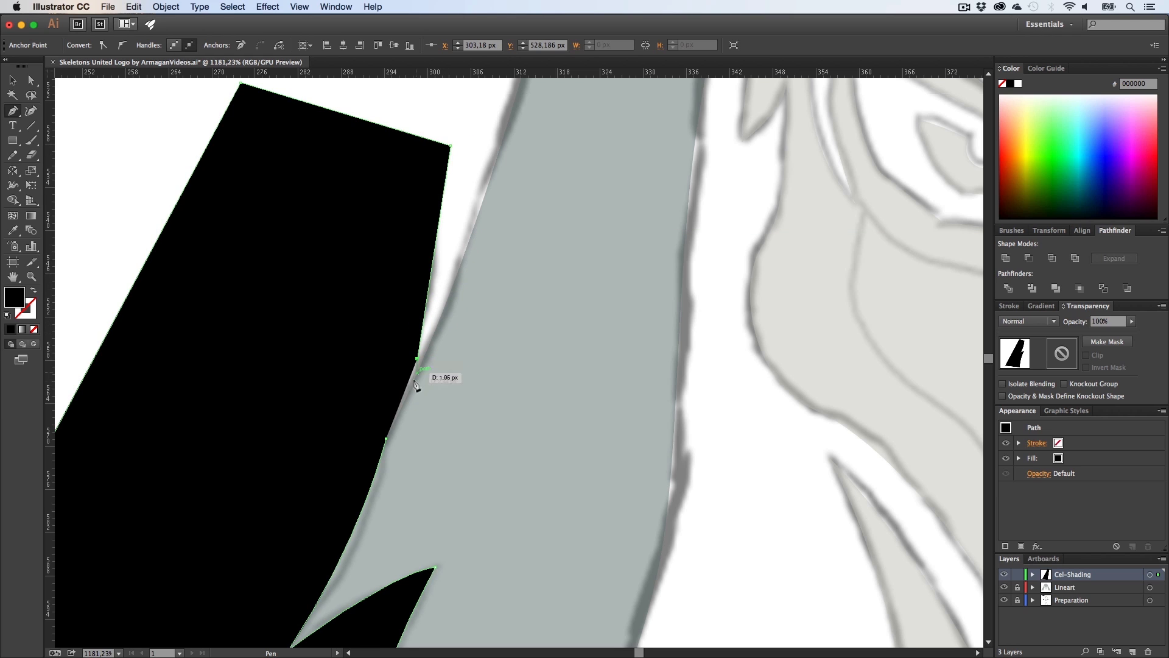
pyautogui.click(387, 440)
# Step: Select the shading shape with the artwork and delete its part outside the hair with Shape Builder
pyautogui.press('z')
pyautogui.moveTo(512, 428); pyautogui.dragTo(321, 431)
pyautogui.press('h')
pyautogui.moveTo(402, 314); pyautogui.dragTo(390, 294)
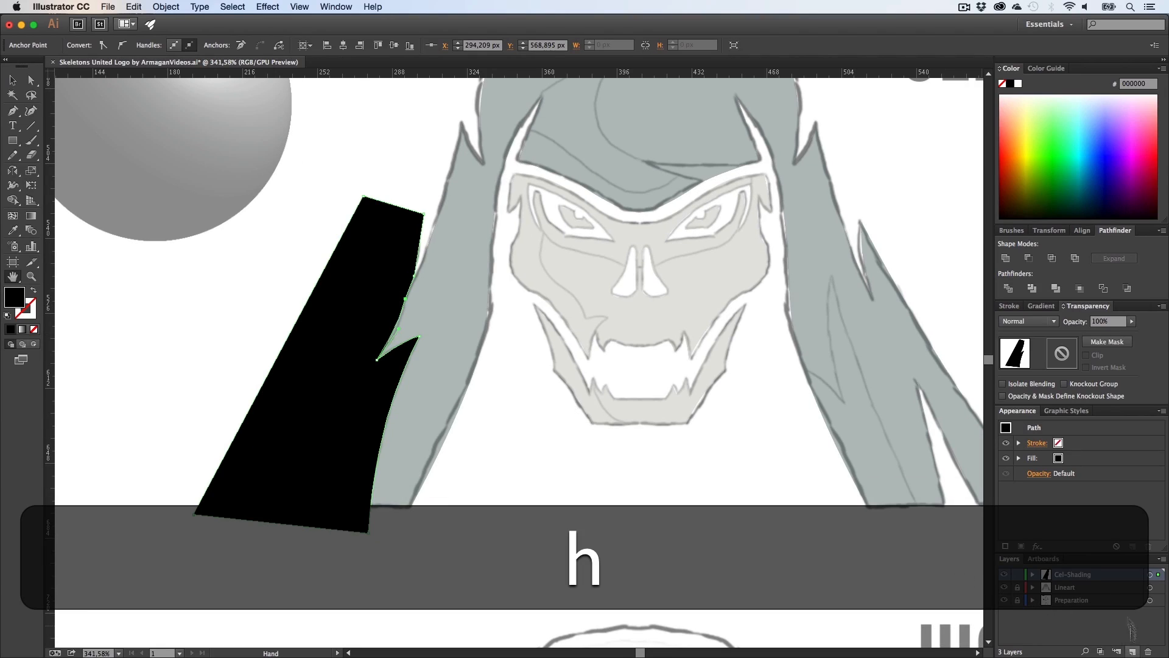
pyautogui.press('v')
pyautogui.moveTo(461, 516); pyautogui.dragTo(345, 409)
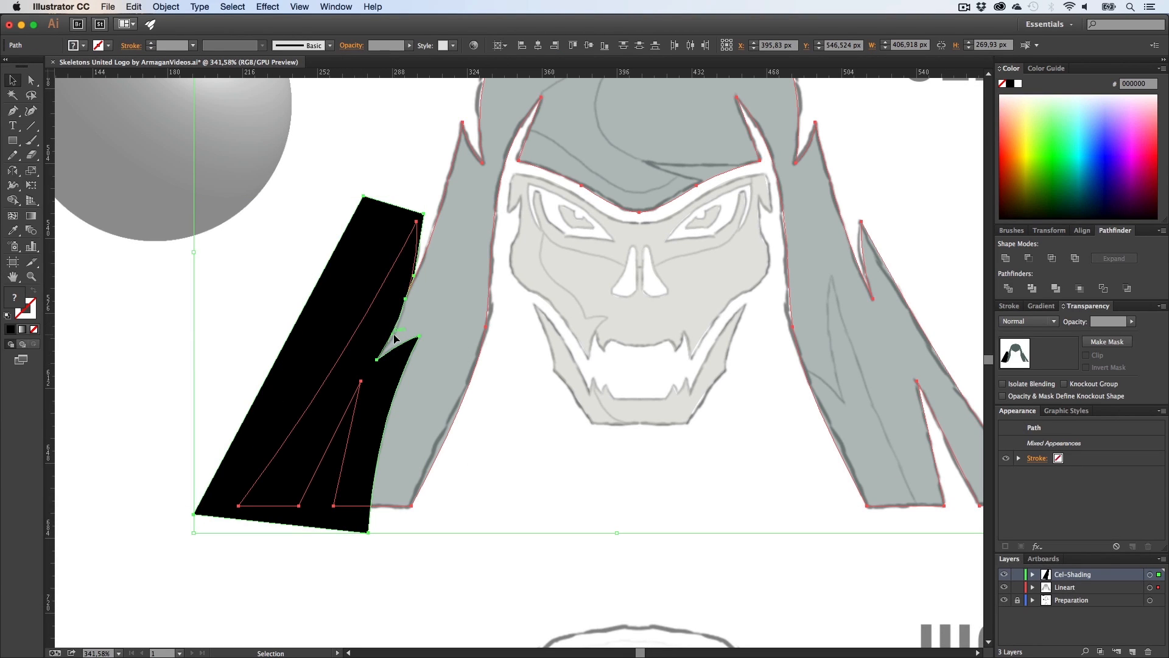
pyautogui.hotkey('shift', 'm')
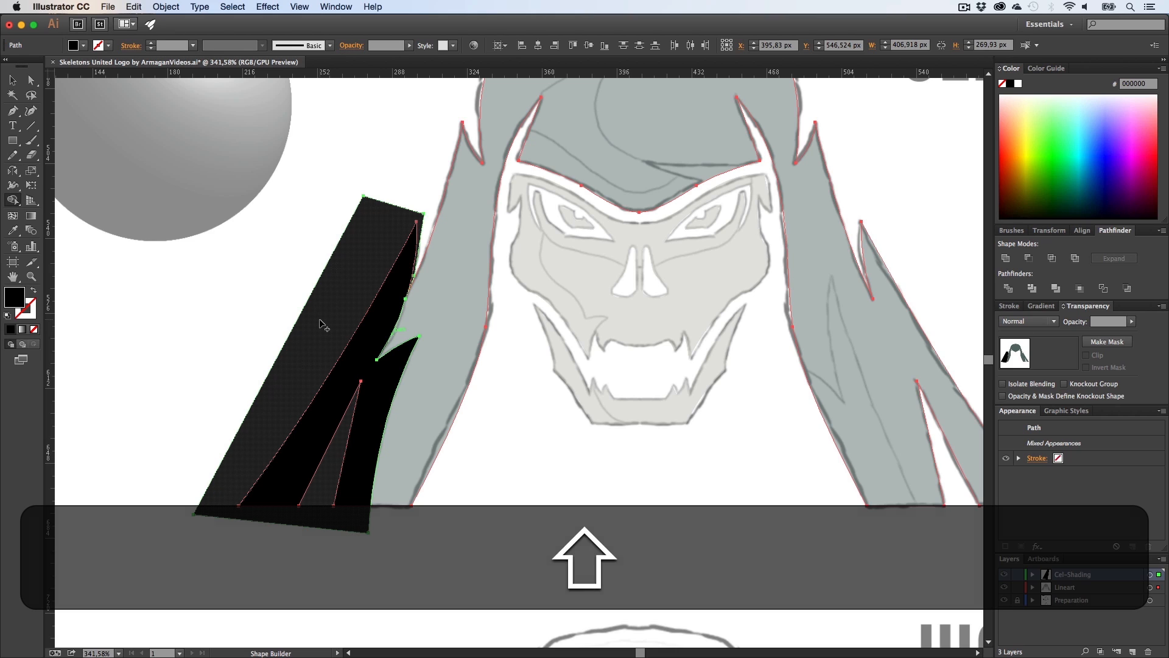
pyautogui.press('alt')
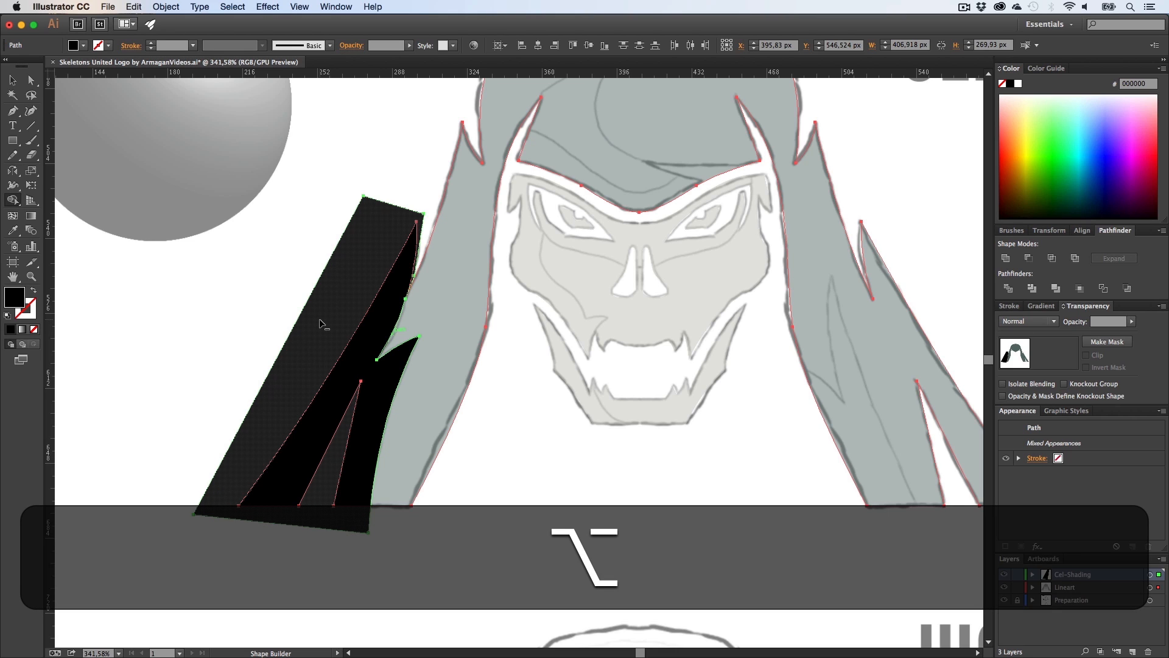
pyautogui.keyDown('alt'); pyautogui.click(320, 322); pyautogui.keyUp('alt')
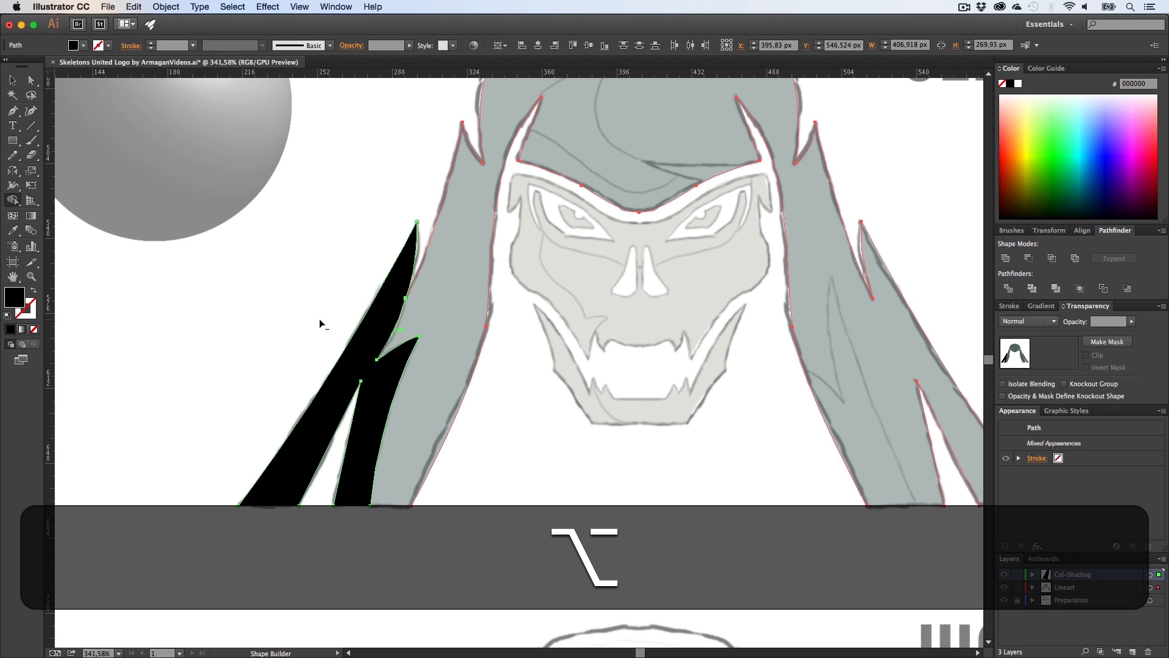
# Step: Adjust the curve handle at the inner notch of the shading shape with Direct Selection
pyautogui.hotkey('alt', 'a')
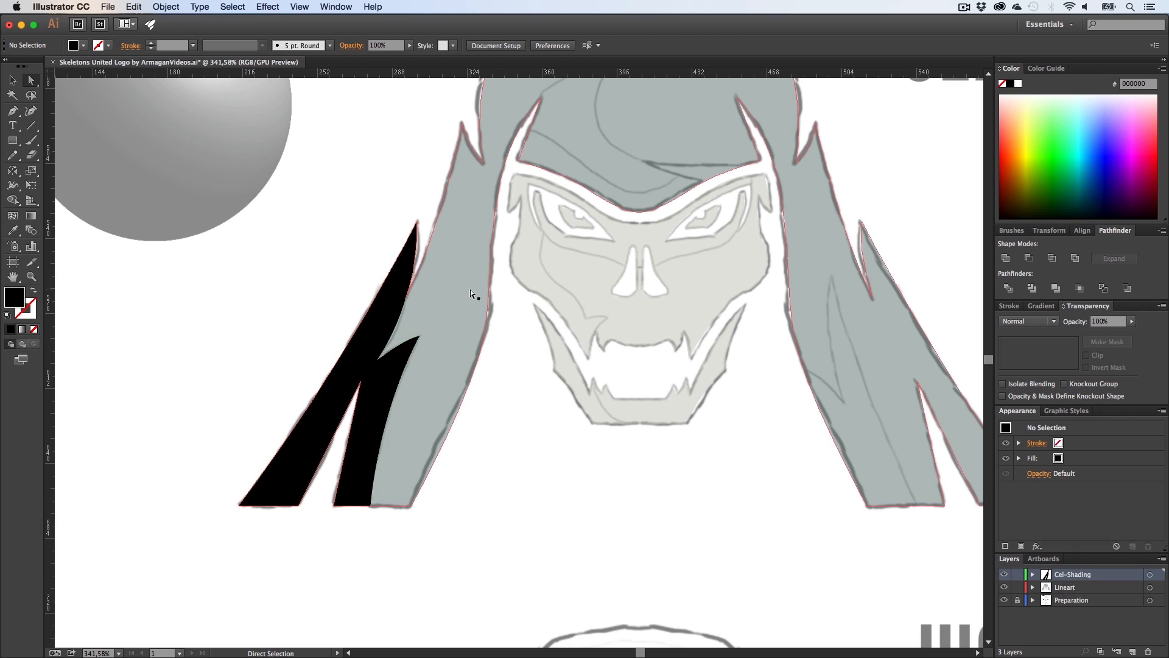
pyautogui.press('z')
pyautogui.moveTo(387, 301); pyautogui.dragTo(329, 334)
pyautogui.press('a')
pyautogui.press('z')
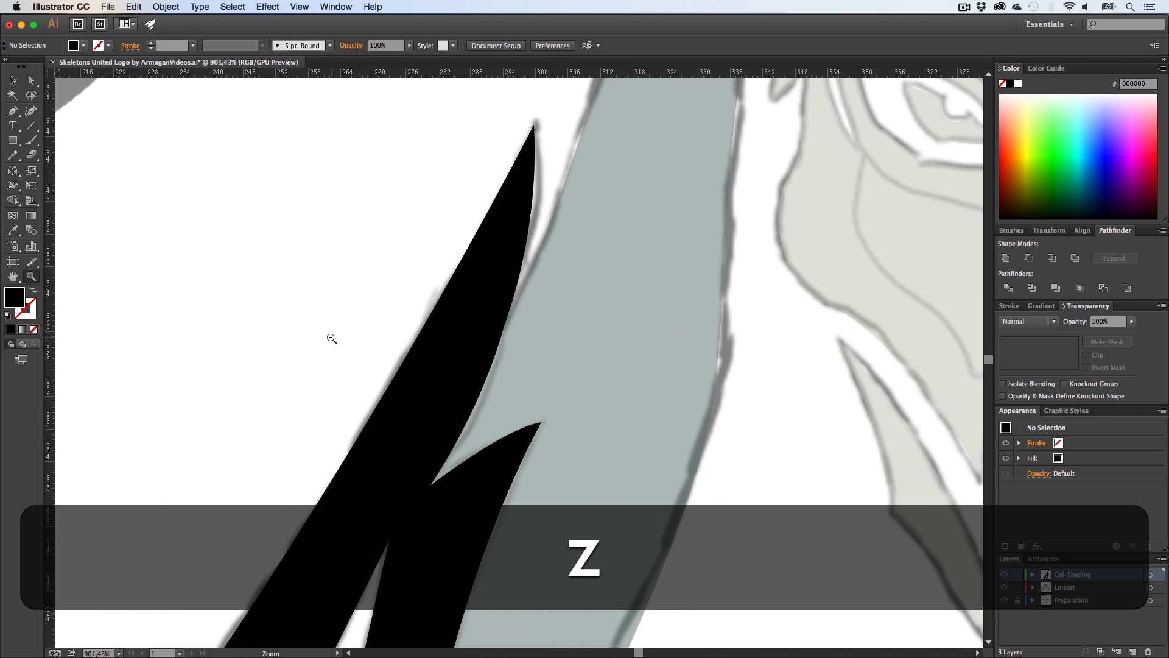
pyautogui.press('a')
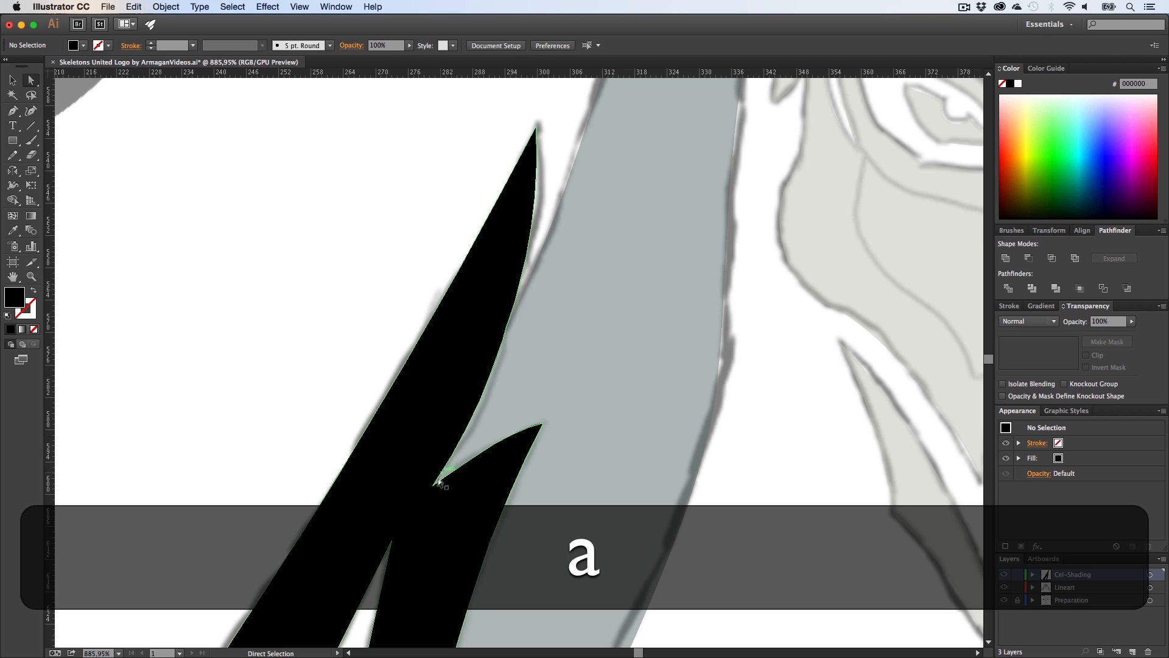
pyautogui.click(433, 485)
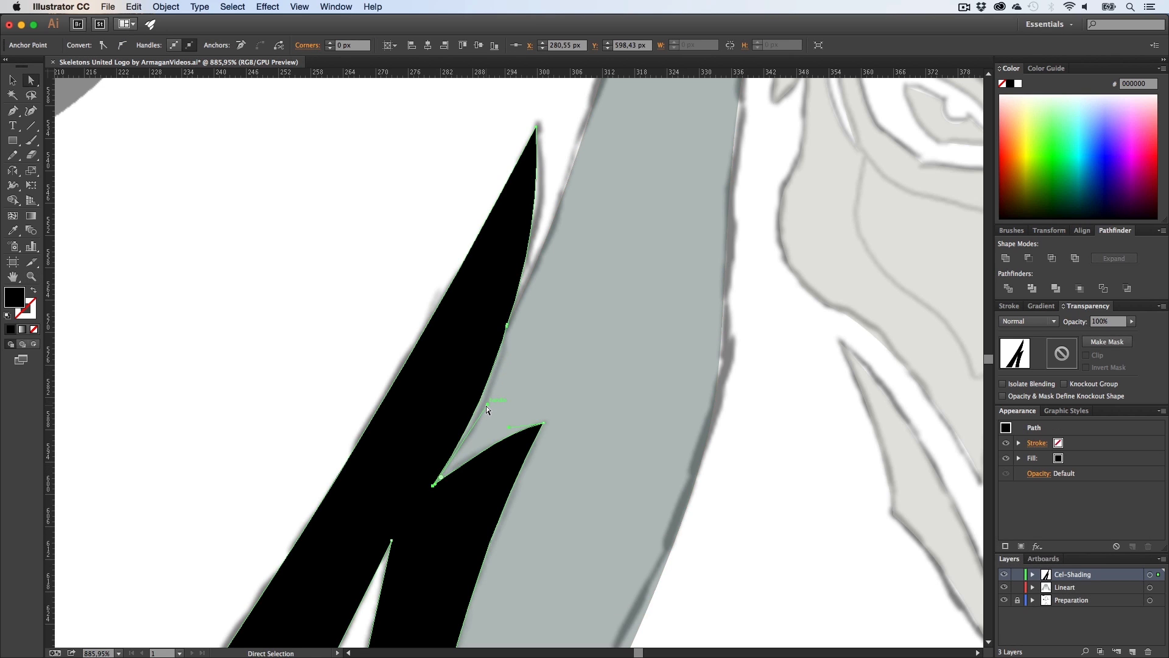
pyautogui.moveTo(487, 407); pyautogui.dragTo(482, 407)
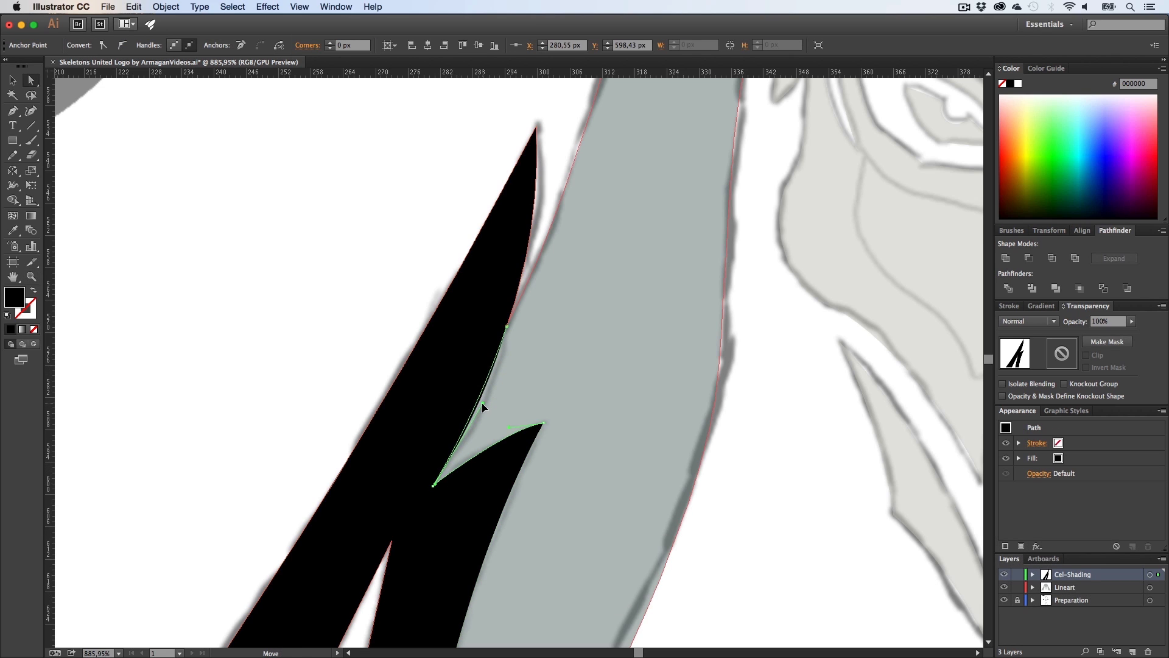
pyautogui.click(385, 283)
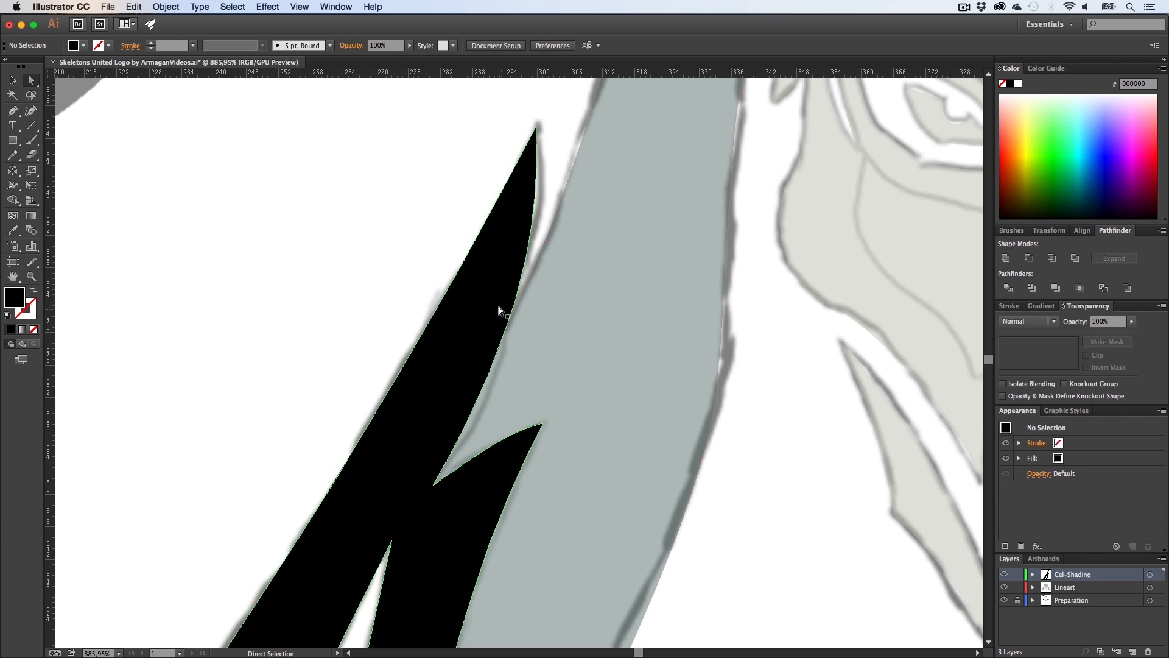
# Step: Set the shading shape's opacity to 15%
pyautogui.press('z')
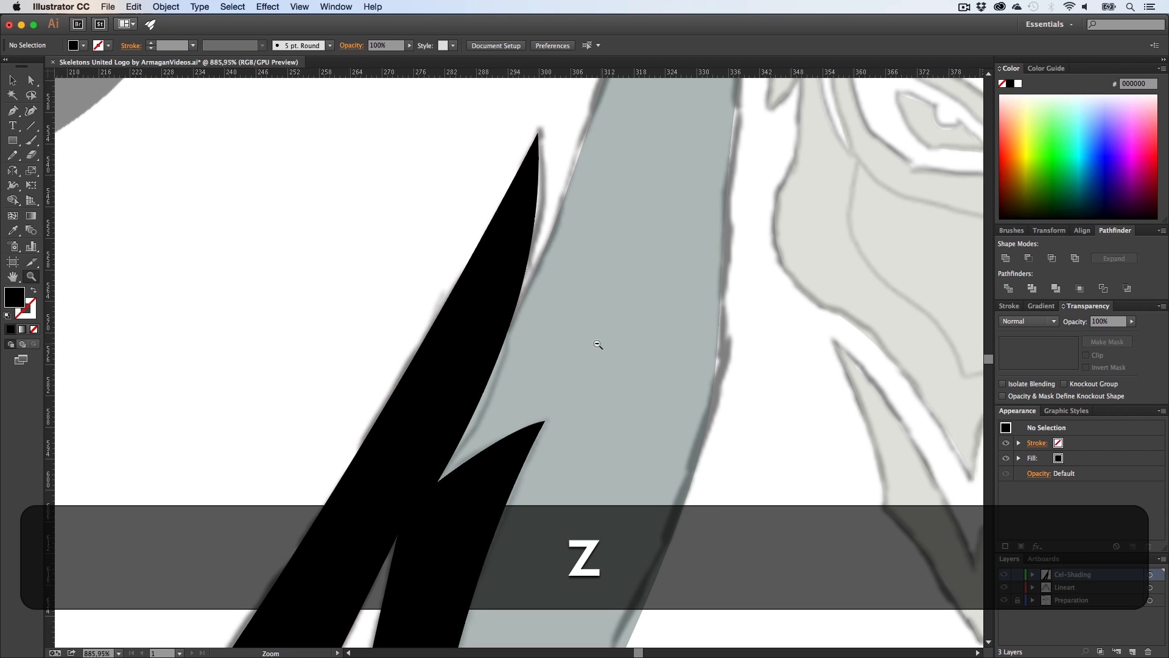
pyautogui.moveTo(509, 319); pyautogui.dragTo(307, 366)
pyautogui.press('h')
pyautogui.moveTo(581, 347); pyautogui.dragTo(477, 353)
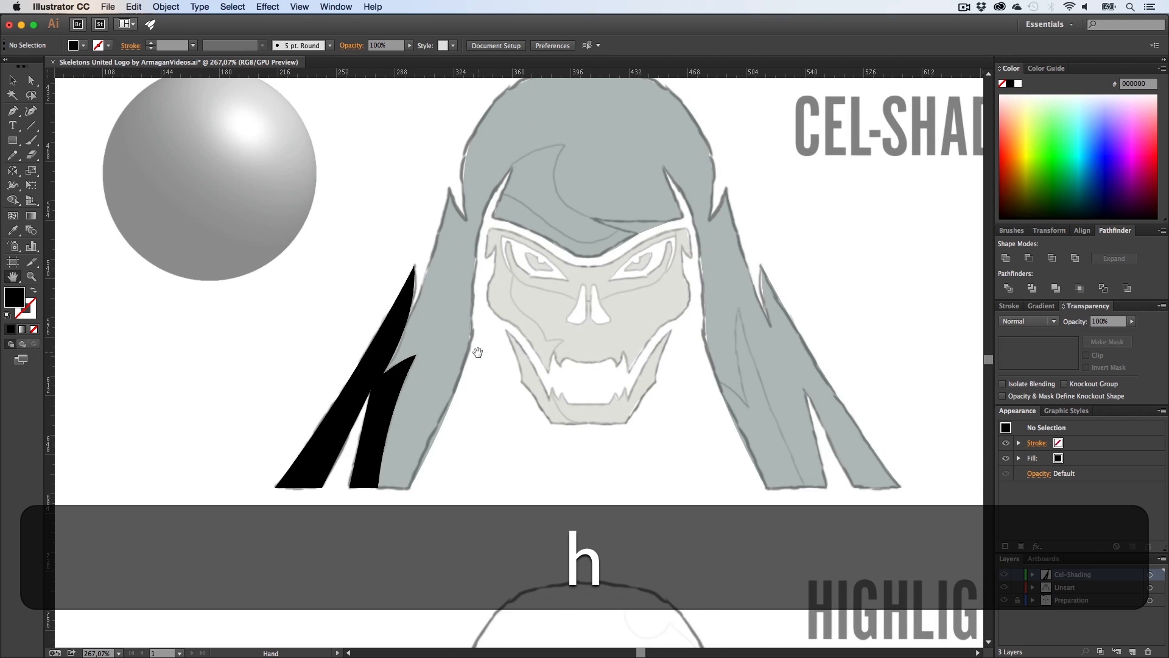
pyautogui.press('v')
pyautogui.click(393, 390)
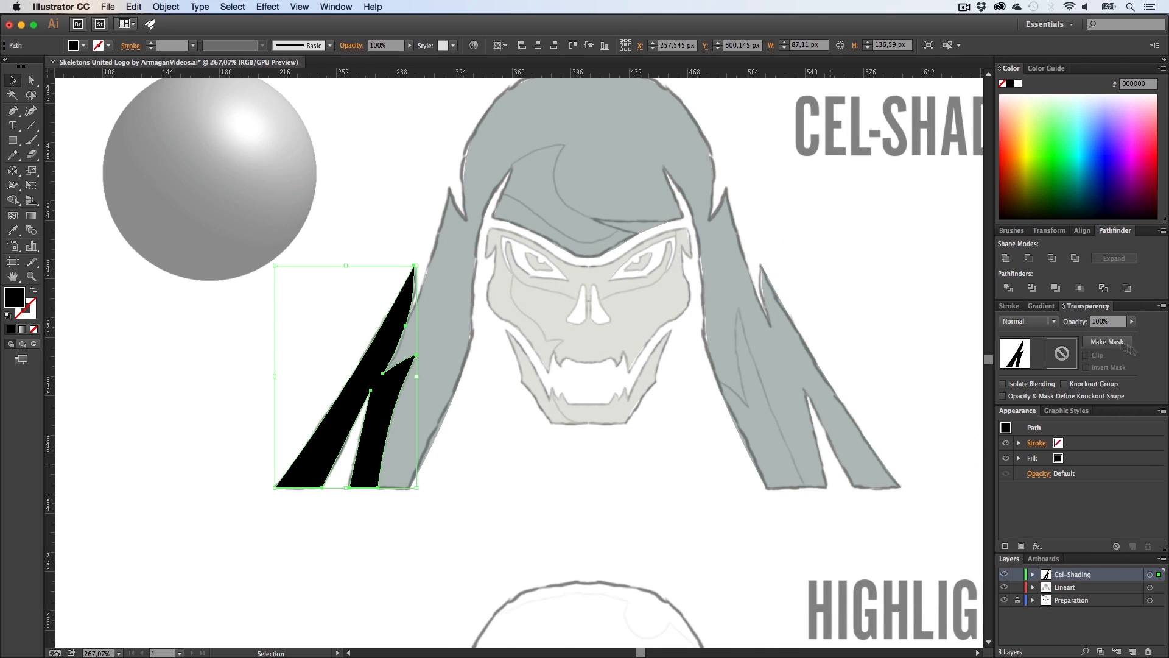
pyautogui.click(1117, 323)
pyautogui.write('15')
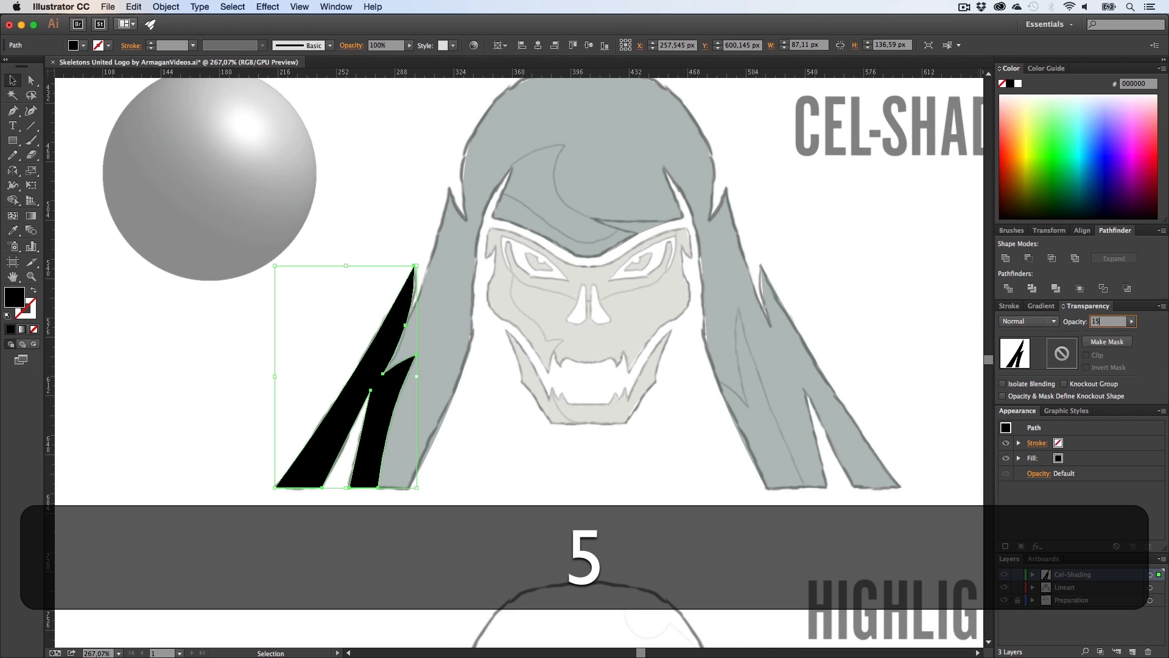
pyautogui.press('Return')
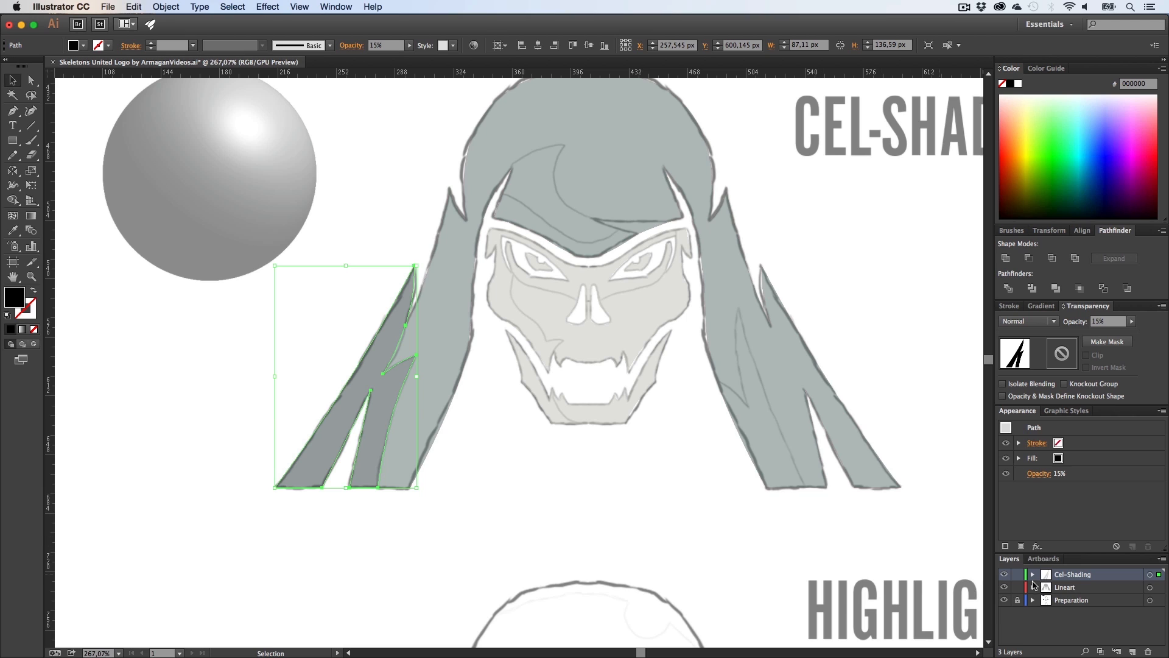
# Step: Set the coloured skull artwork's opacity to 100% to preview the shading
pyautogui.moveTo(851, 510); pyautogui.dragTo(458, 304)
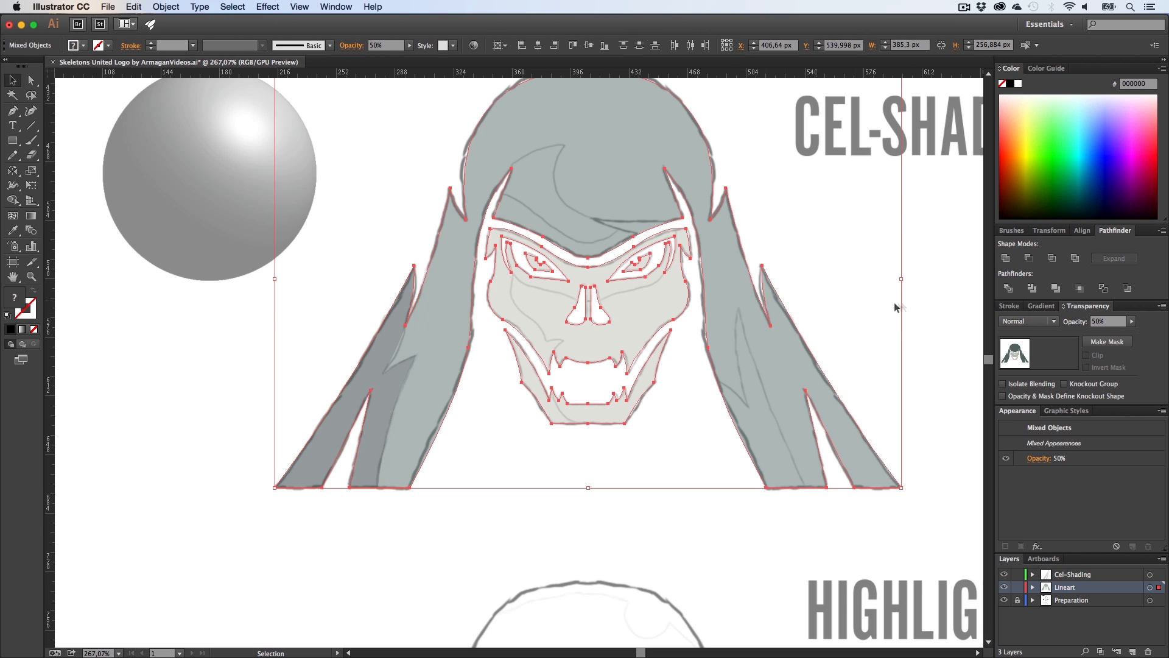
pyautogui.click(1131, 324)
pyautogui.moveTo(1158, 333); pyautogui.dragTo(1159, 334)
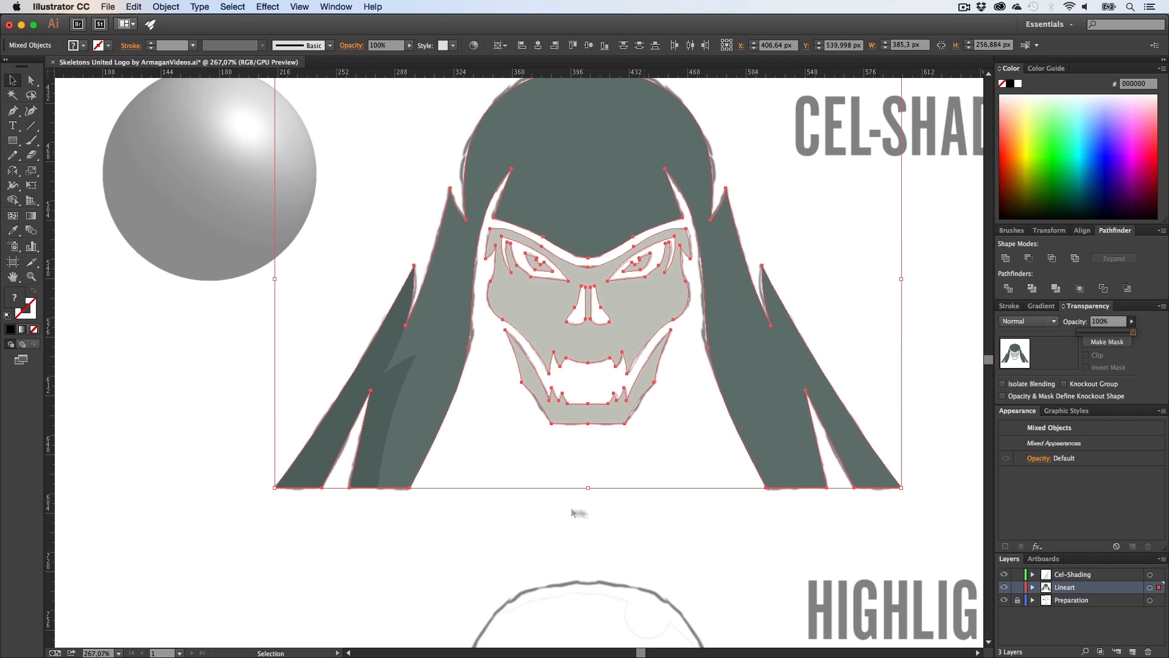
pyautogui.click(514, 511)
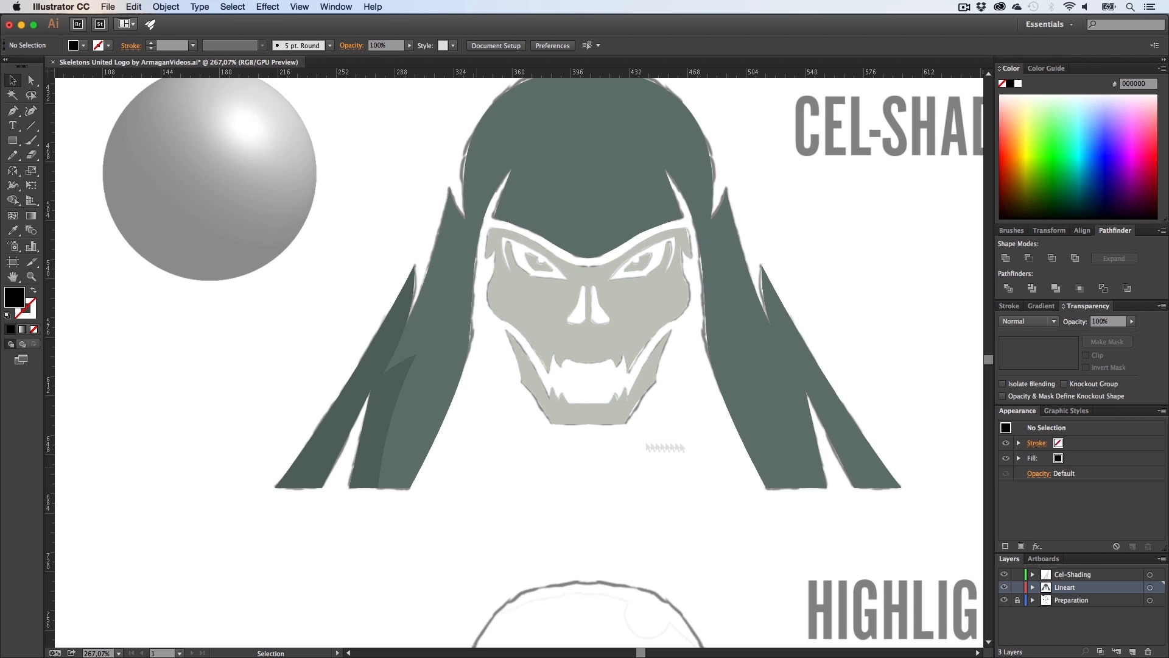
# Step: Set the coloured skull artwork's opacity to 50% and deselect it
pyautogui.moveTo(842, 544); pyautogui.dragTo(427, 373)
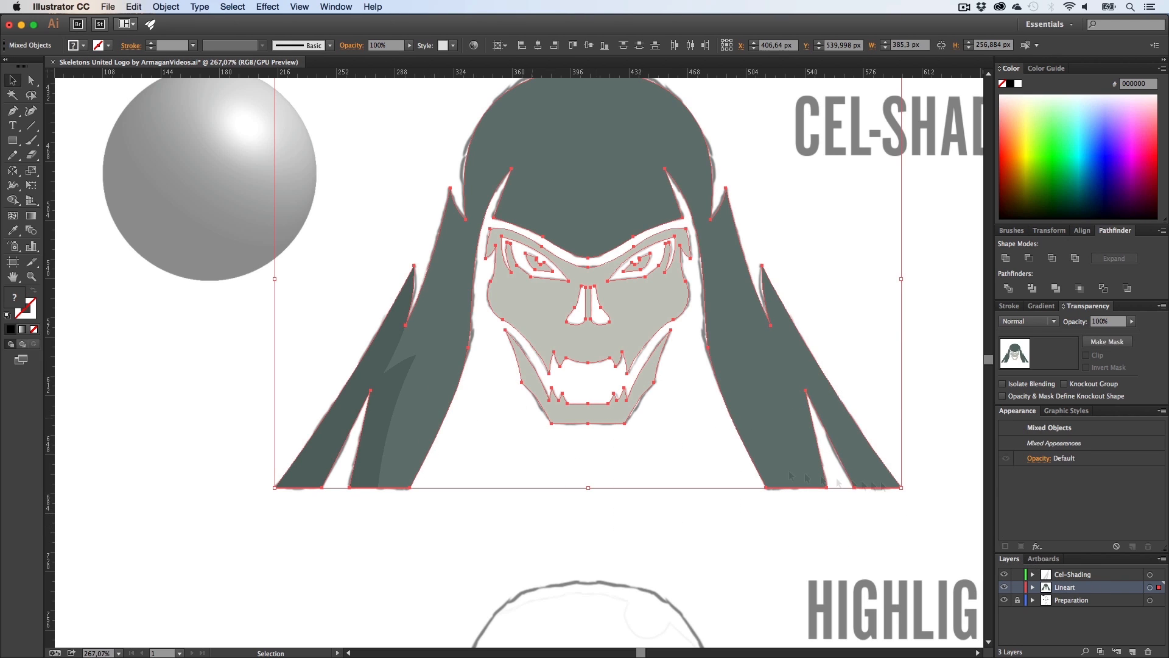
pyautogui.click(1109, 322)
pyautogui.write('1')
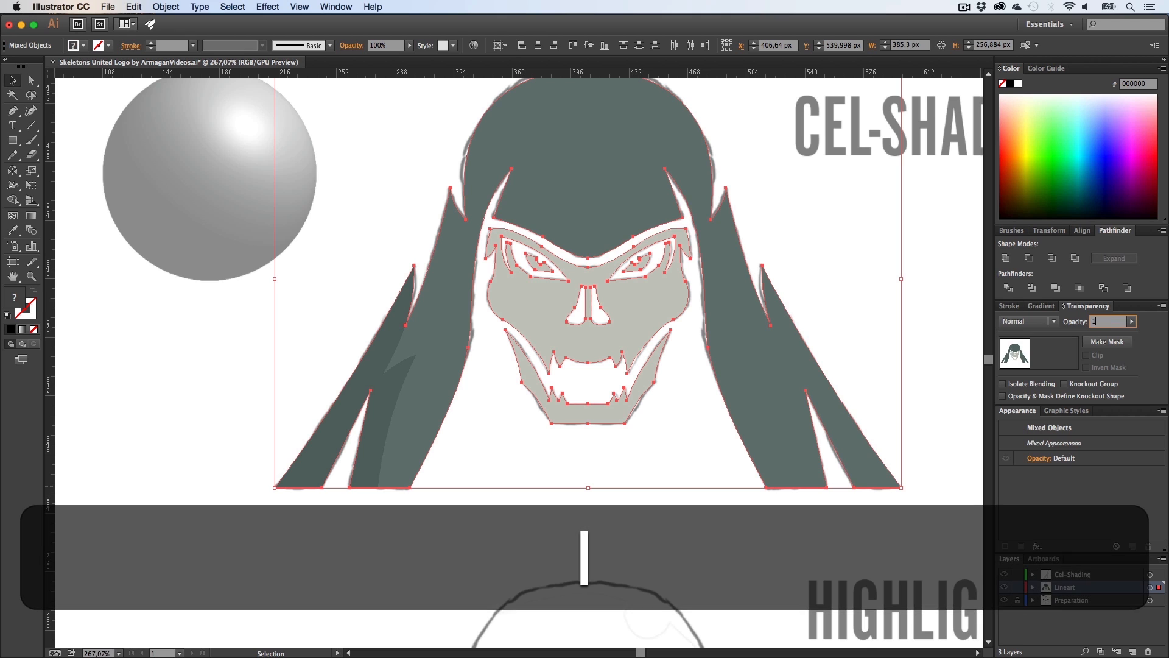
pyautogui.write('0')
pyautogui.press('Return')
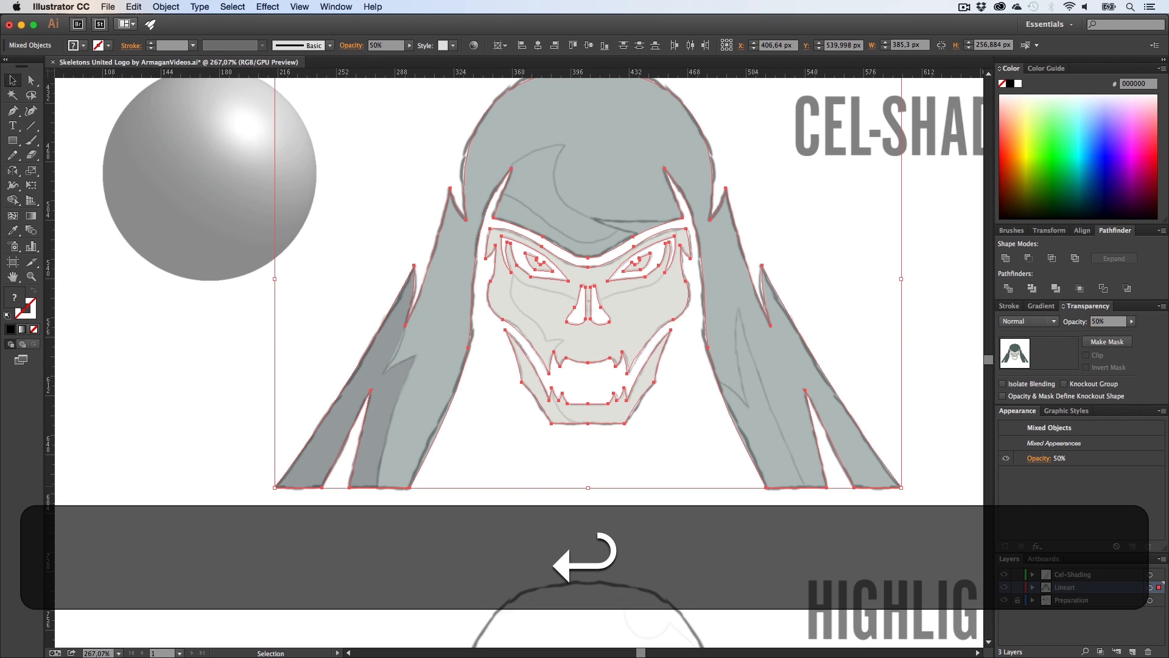
pyautogui.click(639, 524)
pyautogui.press('z')
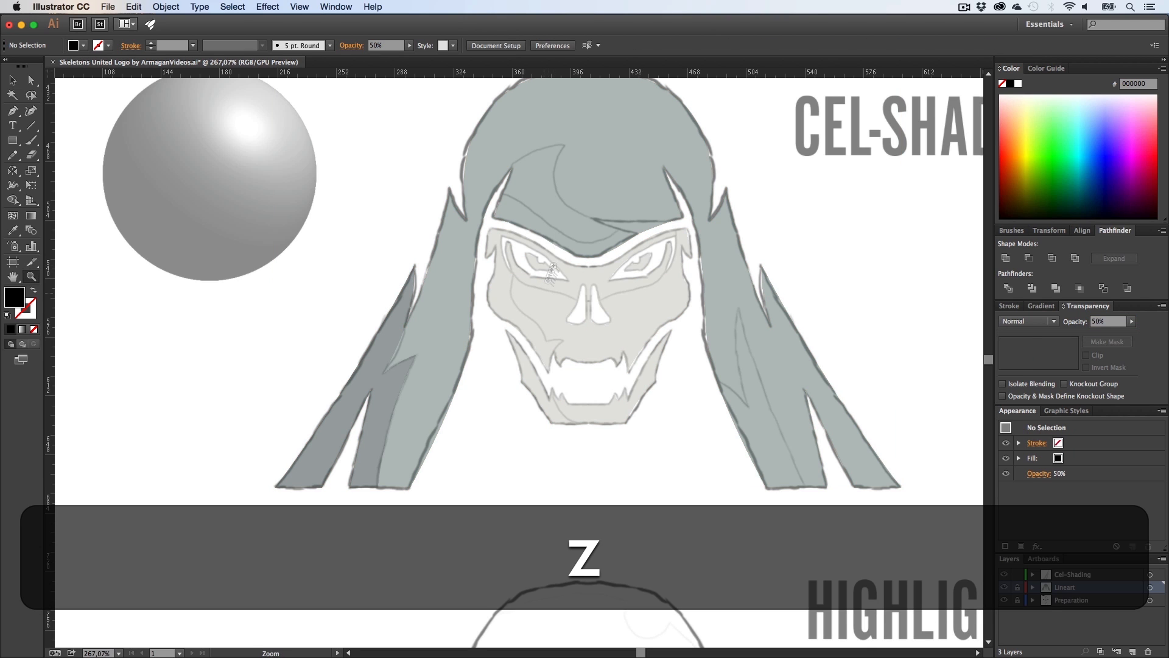
# Step: On the Cel-Shading layer, draw a curved shading shape with the Pen tool along the inner edge of the right hair strand
pyautogui.press('h')
pyautogui.moveTo(741, 379); pyautogui.dragTo(599, 307)
pyautogui.press('p')
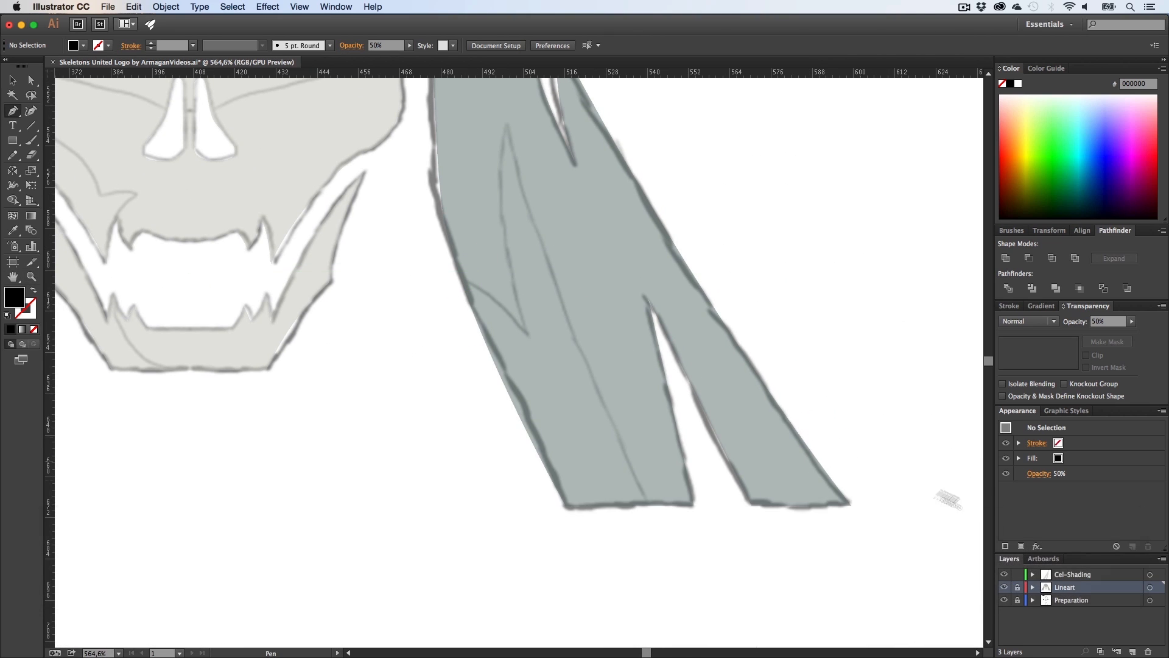
pyautogui.click(1063, 575)
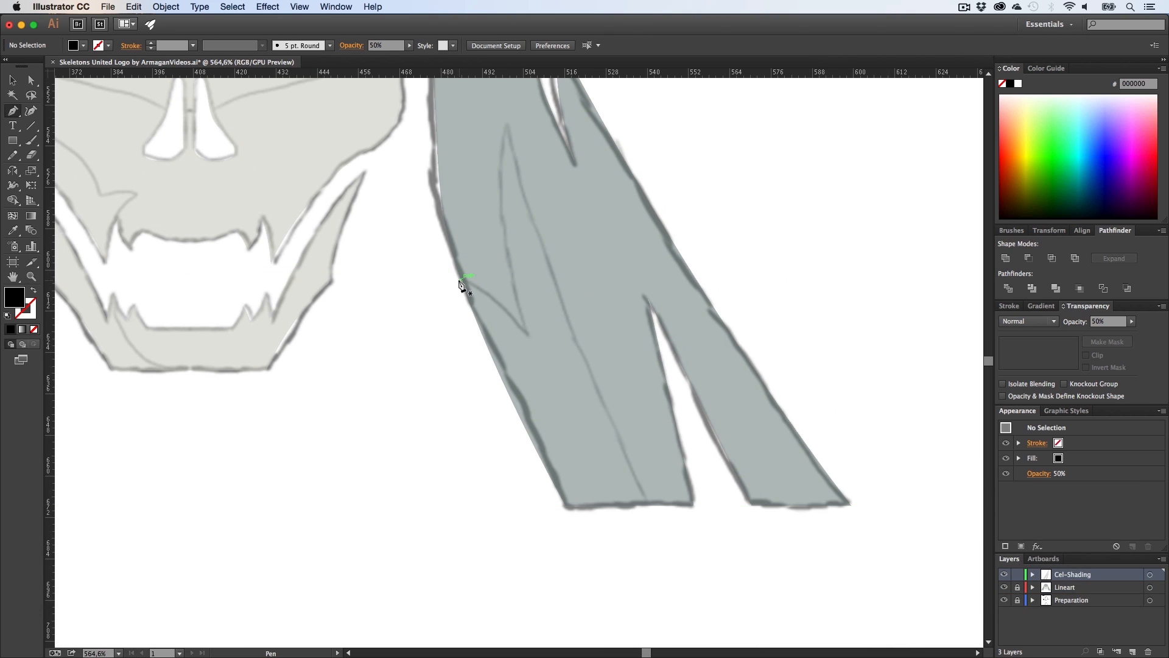
pyautogui.click(460, 278)
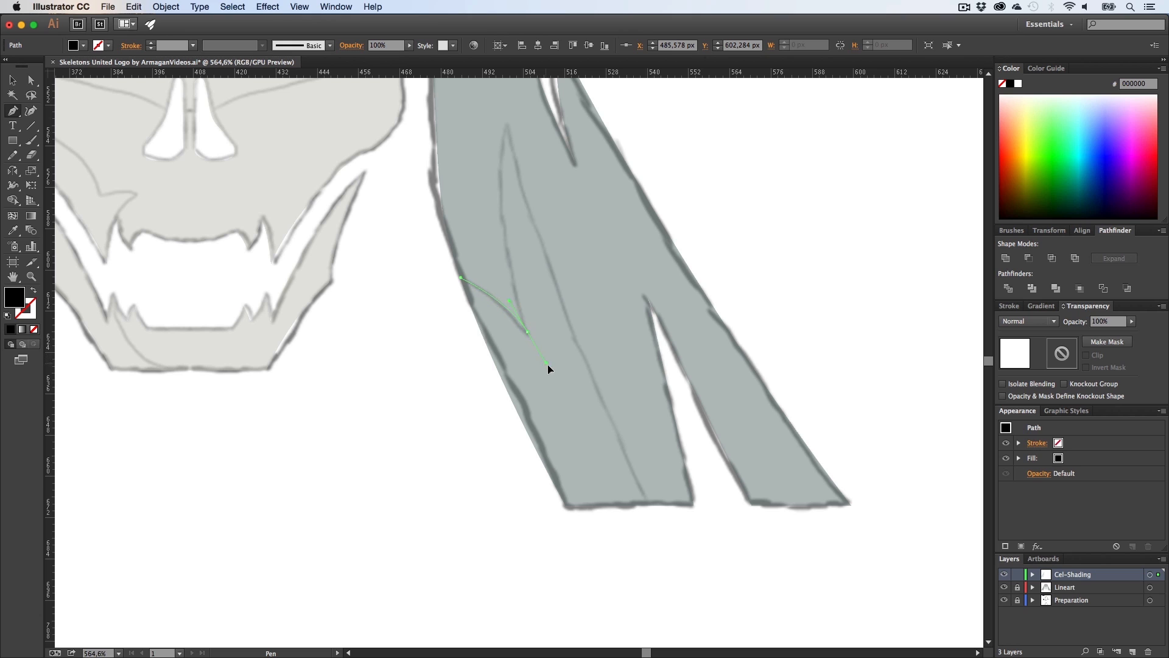
pyautogui.moveTo(546, 365); pyautogui.dragTo(553, 367)
pyautogui.scroll(2, 536, 339)
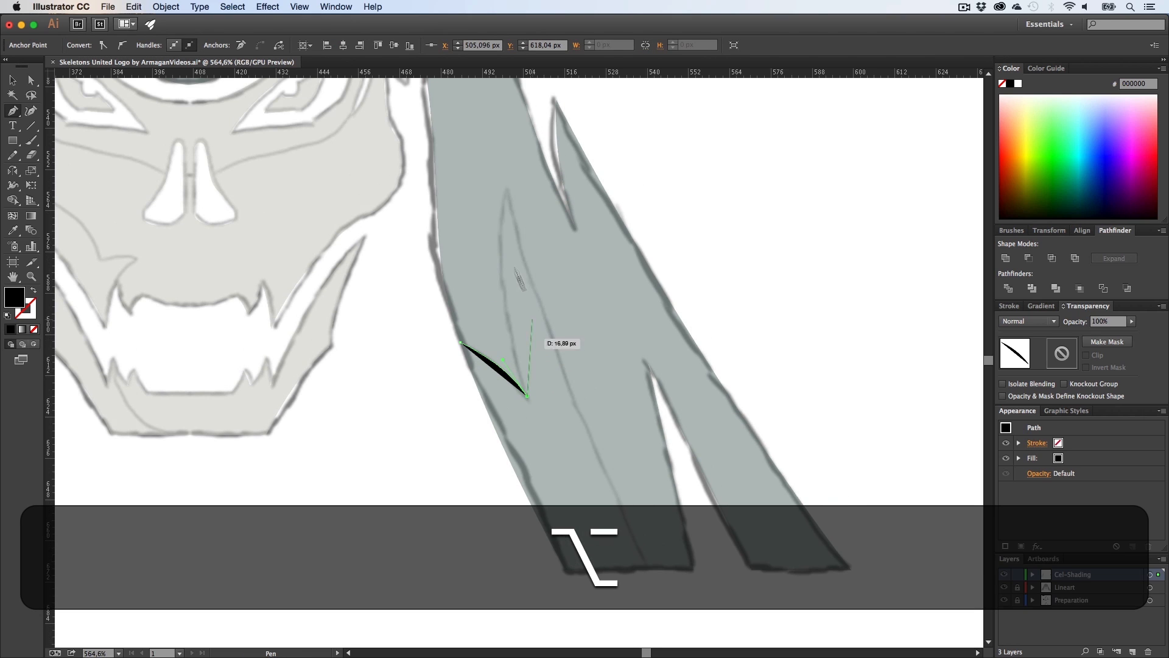
pyautogui.moveTo(508, 189); pyautogui.dragTo(525, 103)
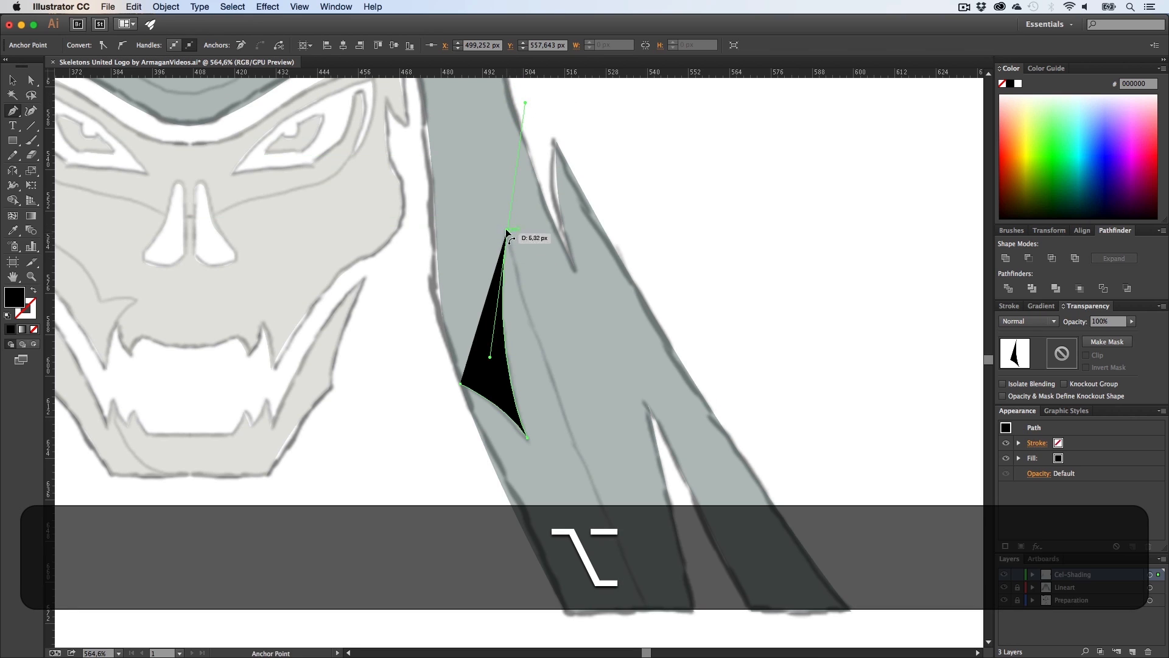
pyautogui.keyDown('alt'); pyautogui.click(507, 230); pyautogui.keyUp('alt')
pyautogui.scroll(-2, 617, 399)
pyautogui.scroll(-1, 617, 406)
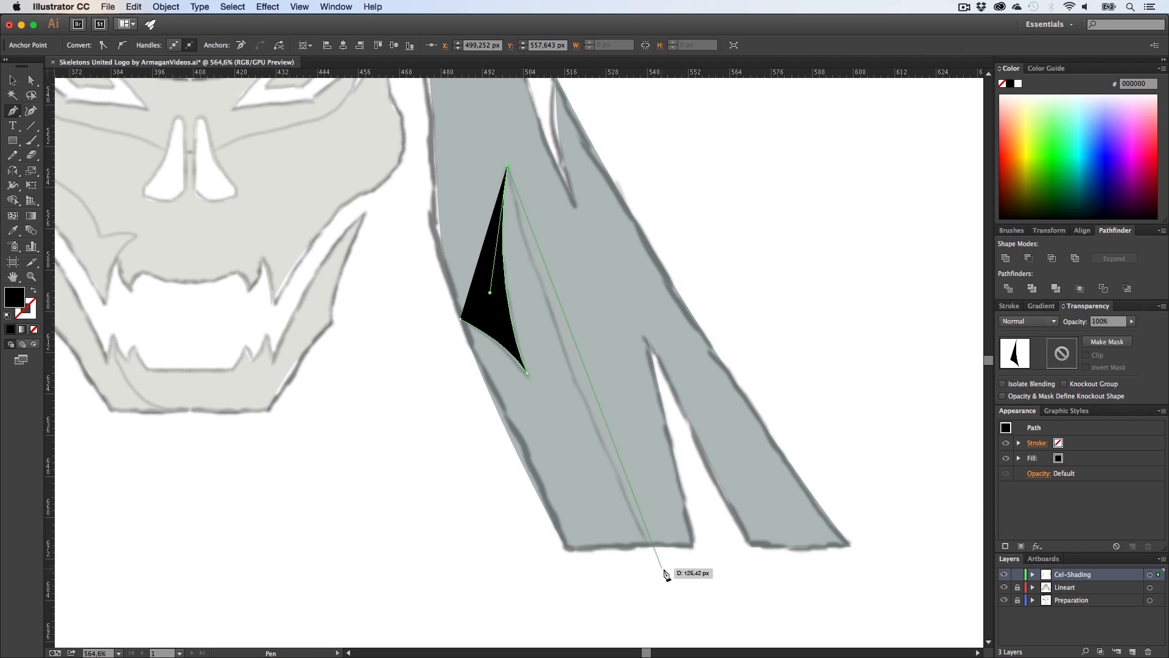
pyautogui.moveTo(659, 568); pyautogui.dragTo(748, 609)
pyautogui.keyDown('alt'); pyautogui.click(659, 440); pyautogui.keyUp('alt')
pyautogui.scroll(2, 513, 467)
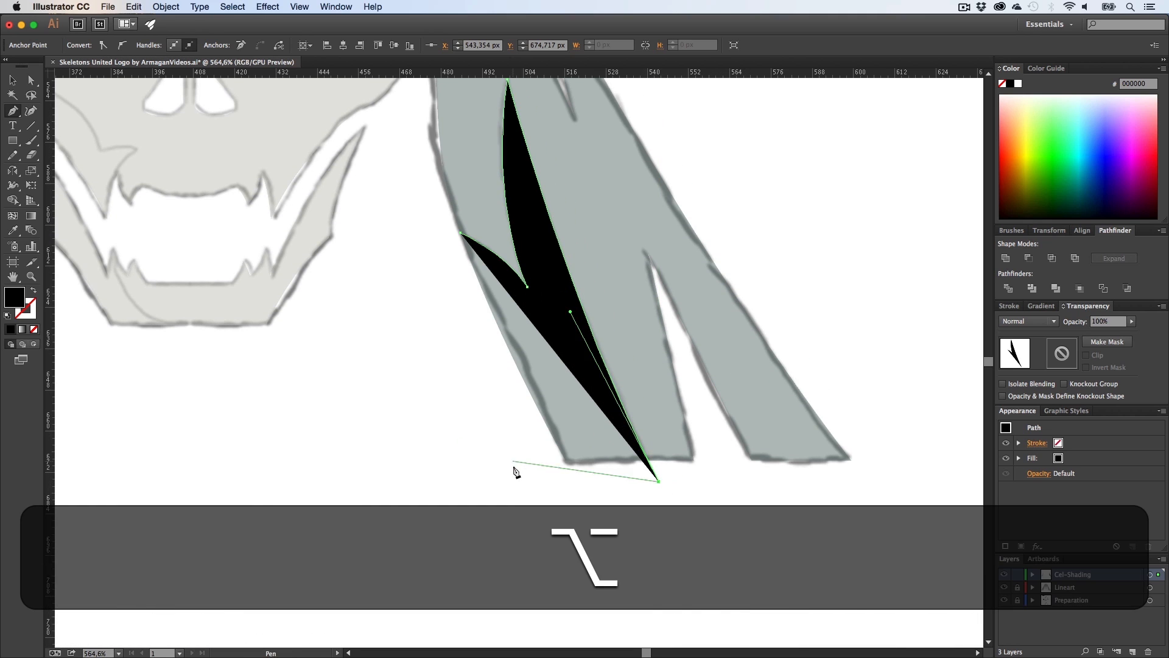
pyautogui.scroll(1, 513, 470)
pyautogui.click(513, 519)
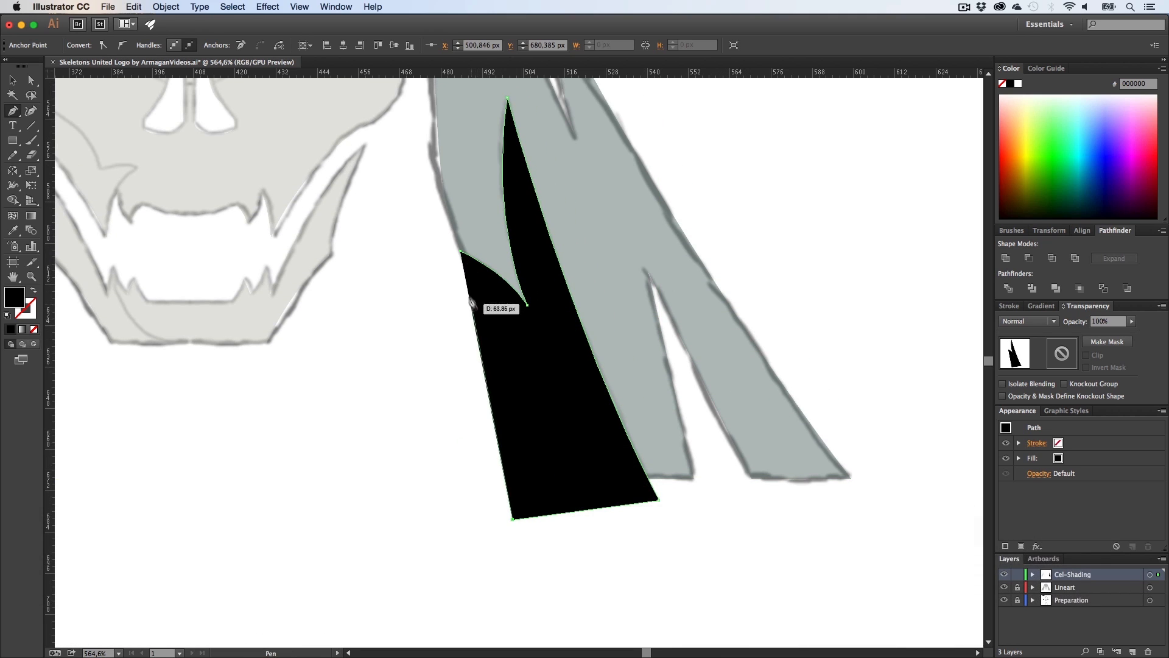
pyautogui.click(460, 251)
pyautogui.scroll(2, 463, 421)
pyautogui.press('z')
pyautogui.keyDown('alt'); pyautogui.click(446, 434); pyautogui.keyUp('alt')
pyautogui.press('h')
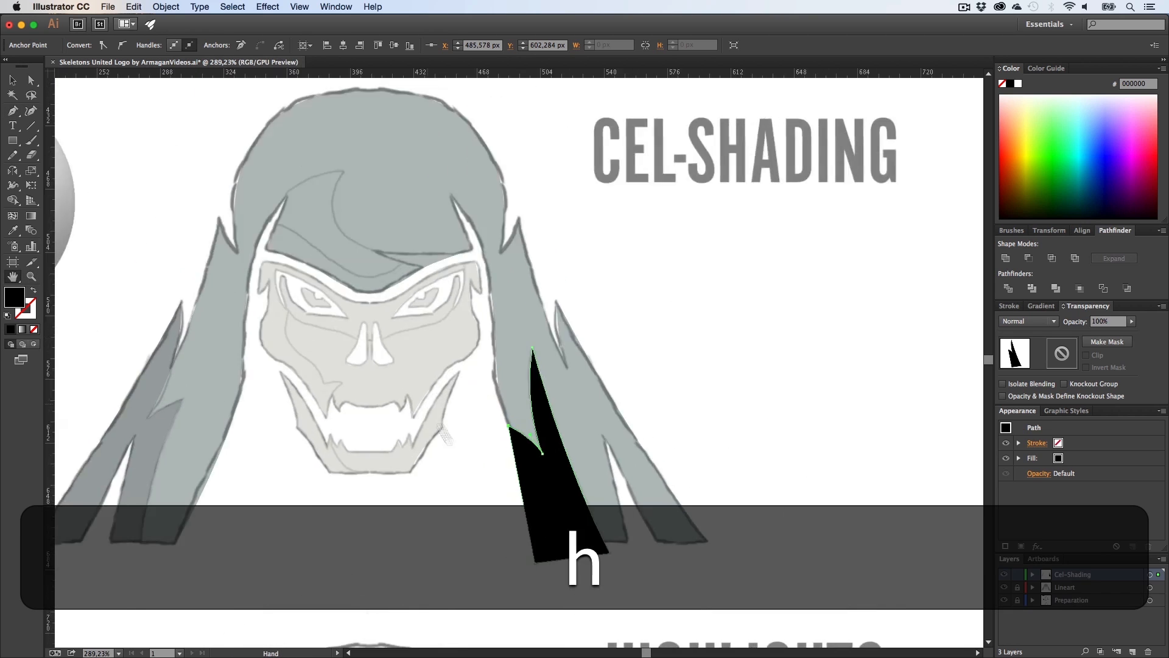
pyautogui.moveTo(445, 434); pyautogui.dragTo(480, 477)
pyautogui.press('z')
pyautogui.moveTo(364, 313); pyautogui.dragTo(505, 318)
pyautogui.press('h')
pyautogui.moveTo(428, 344); pyautogui.dragTo(432, 359)
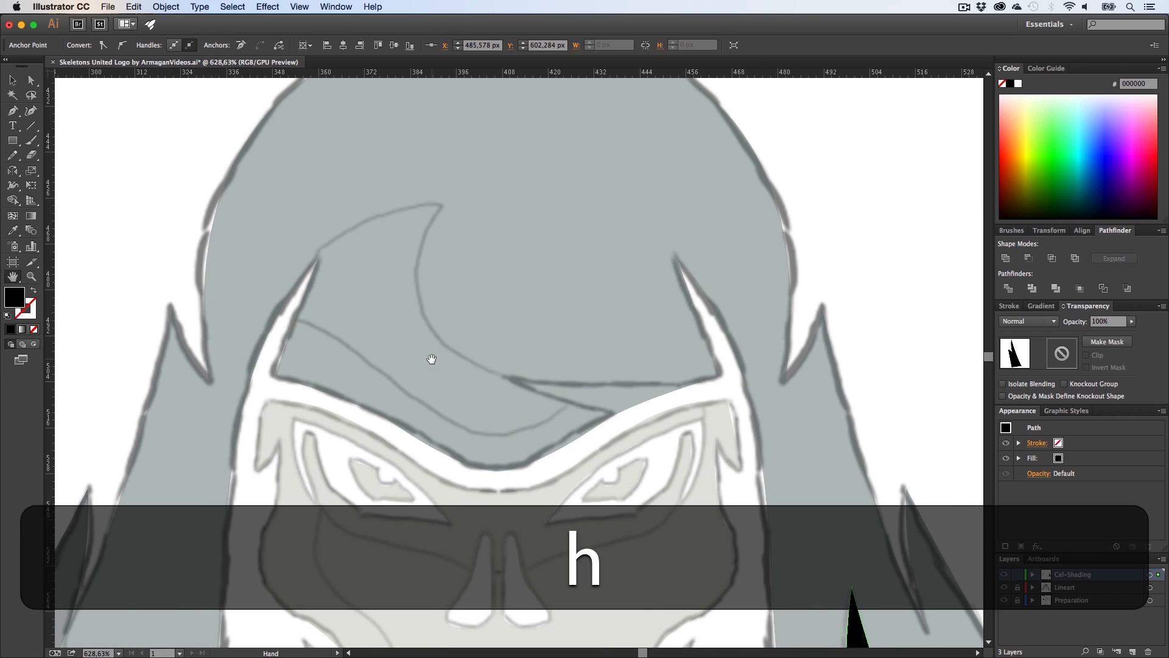
pyautogui.press('p')
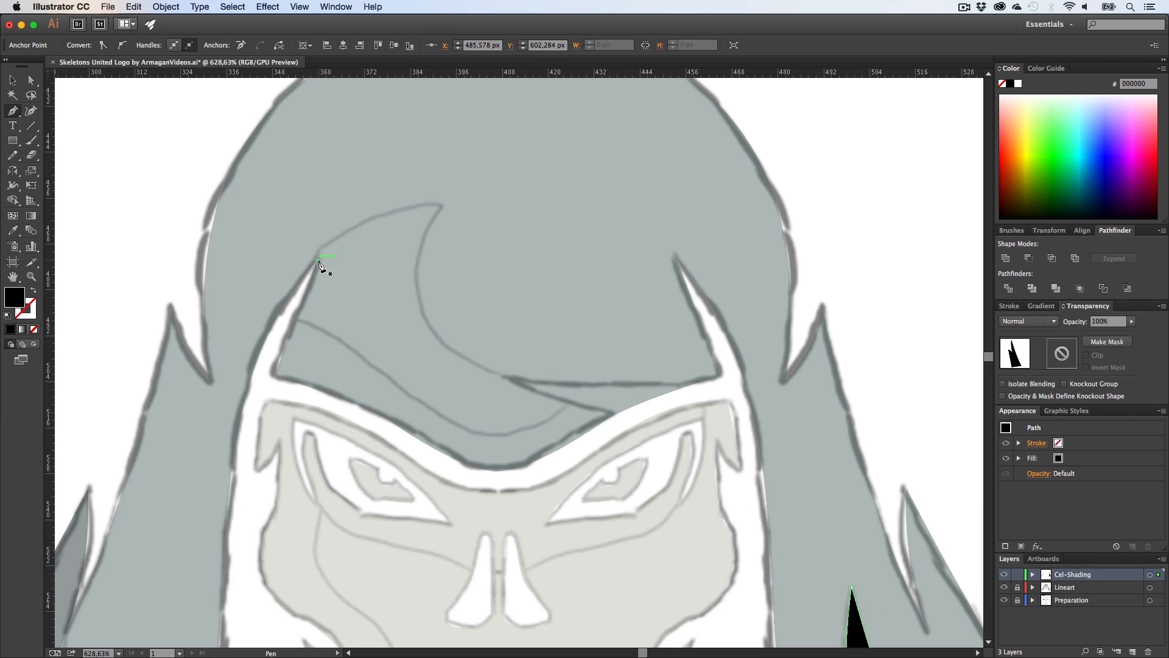
pyautogui.click(317, 260)
pyautogui.moveTo(441, 207); pyautogui.dragTo(522, 208)
pyautogui.press('alt')
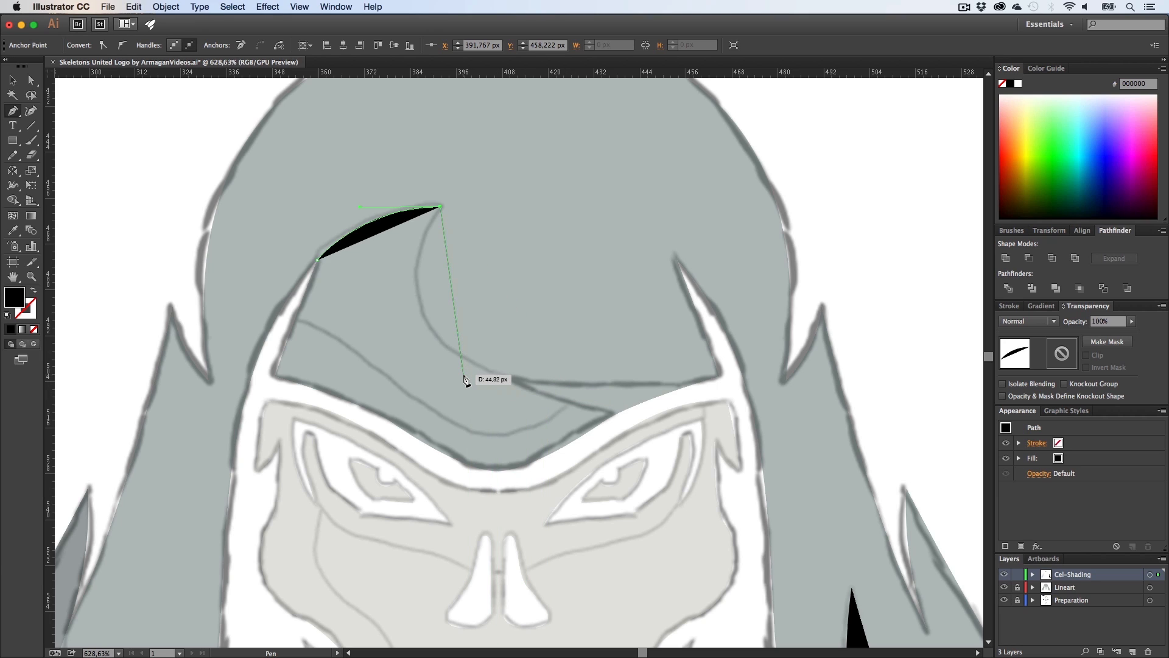
pyautogui.press('super+z')
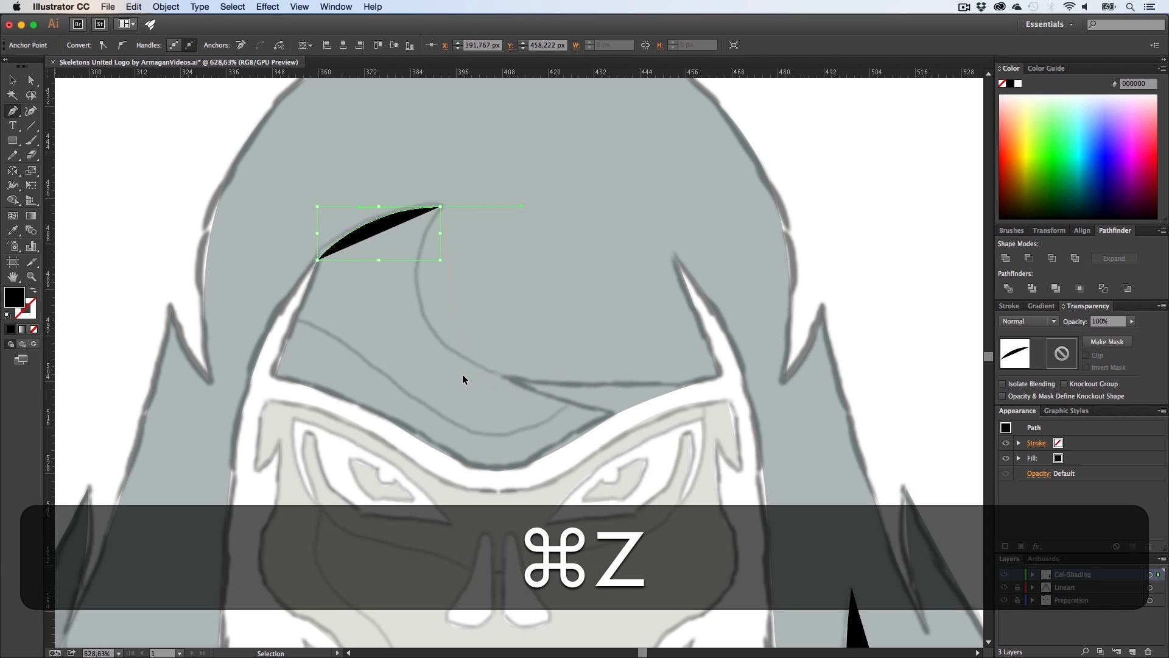
pyautogui.press('super+z')
# Step: Hide the Cel-Shading layer and make the Lineart layer active and editable
pyautogui.press('super+a')
pyautogui.press('a')
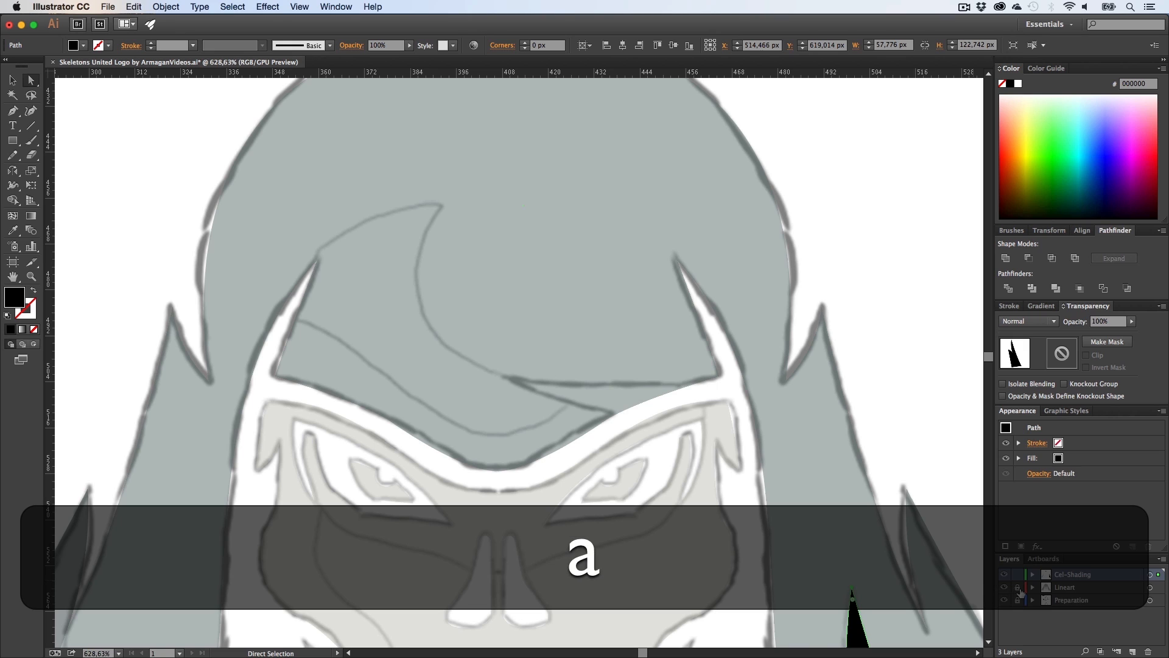
pyautogui.click(1004, 575)
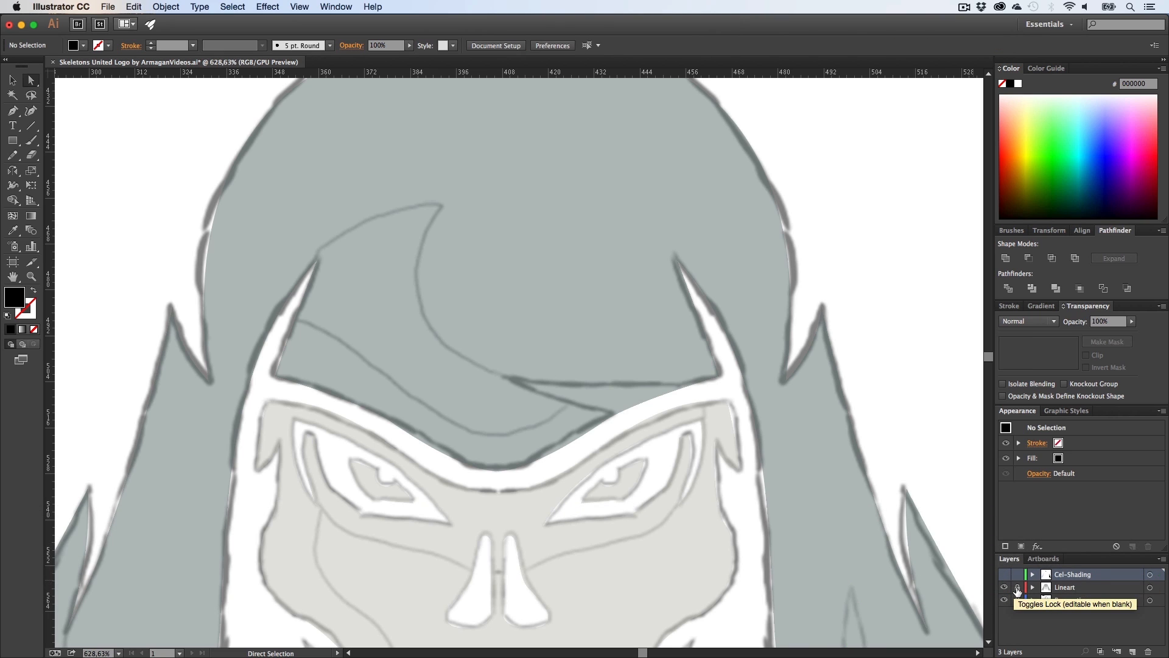
pyautogui.click(1073, 587)
# Step: Select the hair shape and set its opacity to 100%
pyautogui.click(785, 526)
pyautogui.press('v')
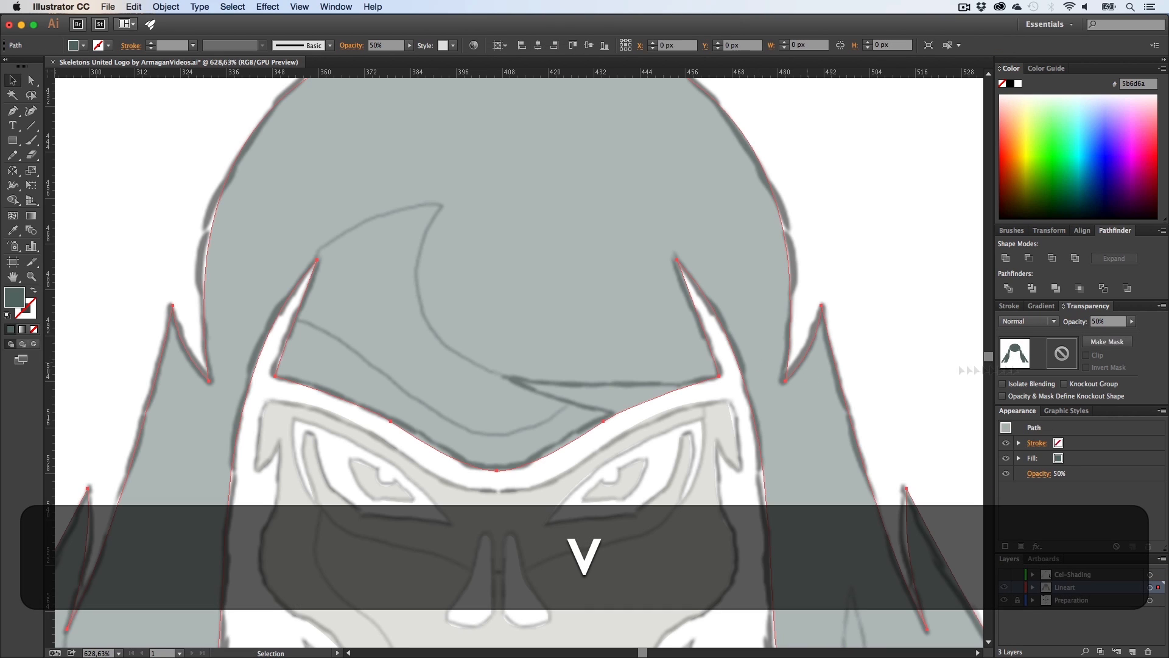
pyautogui.click(1131, 321)
pyautogui.click(958, 217)
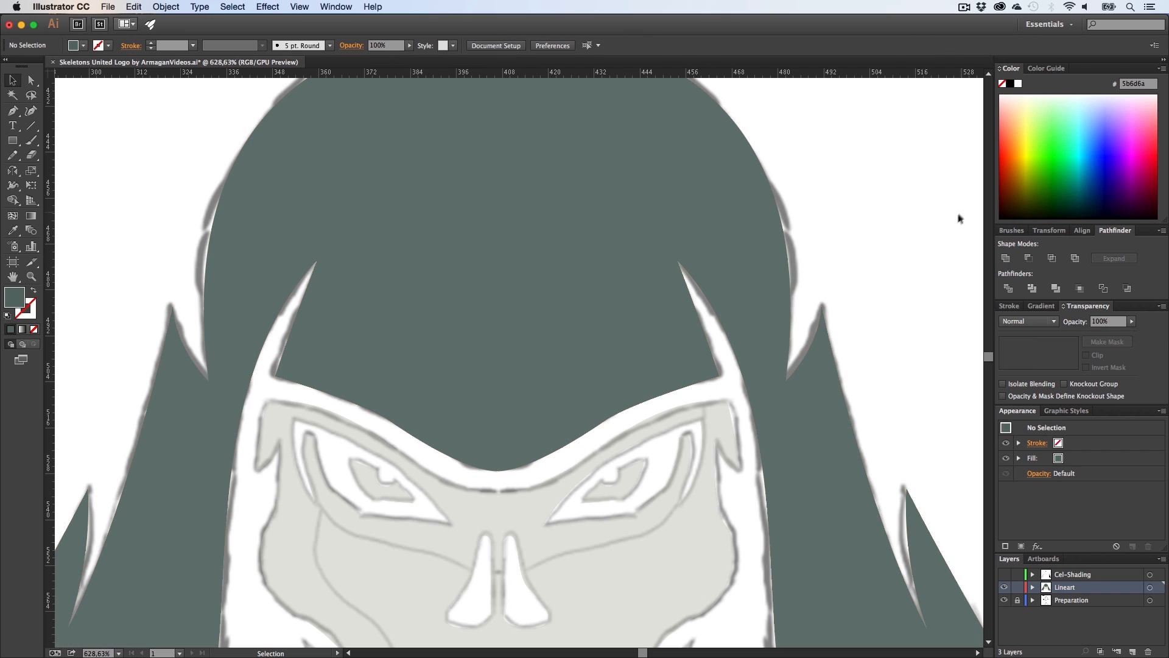
# Step: Set the hair shape's opacity to 37% and deselect it
pyautogui.press('h')
pyautogui.moveTo(738, 360); pyautogui.dragTo(626, 328)
pyautogui.press('v')
pyautogui.press('h')
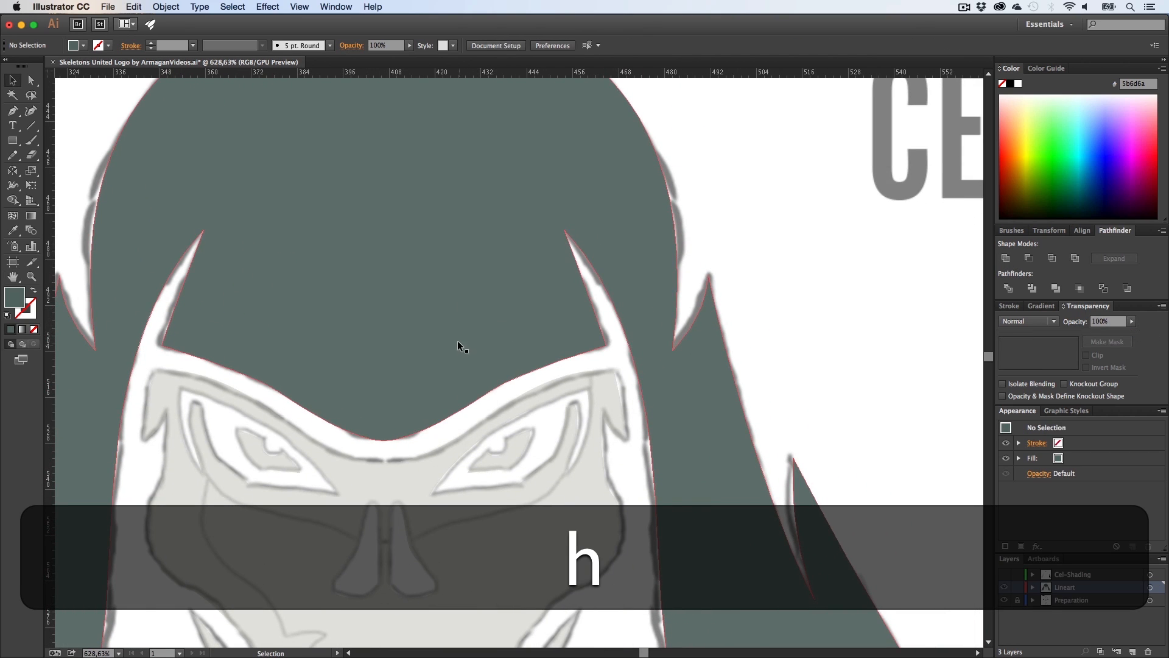
pyautogui.moveTo(475, 330); pyautogui.dragTo(506, 330)
pyautogui.press('v')
pyautogui.click(505, 330)
pyautogui.click(1130, 321)
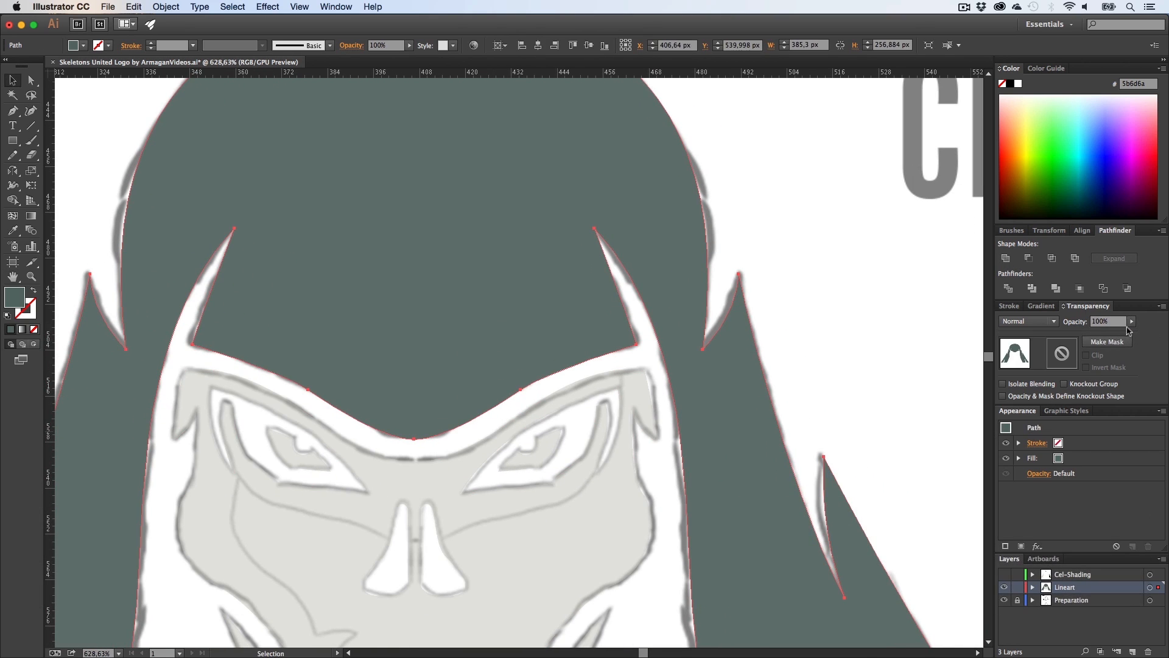
pyautogui.moveTo(1134, 332); pyautogui.dragTo(1094, 334)
pyautogui.moveTo(1100, 334); pyautogui.dragTo(1099, 334)
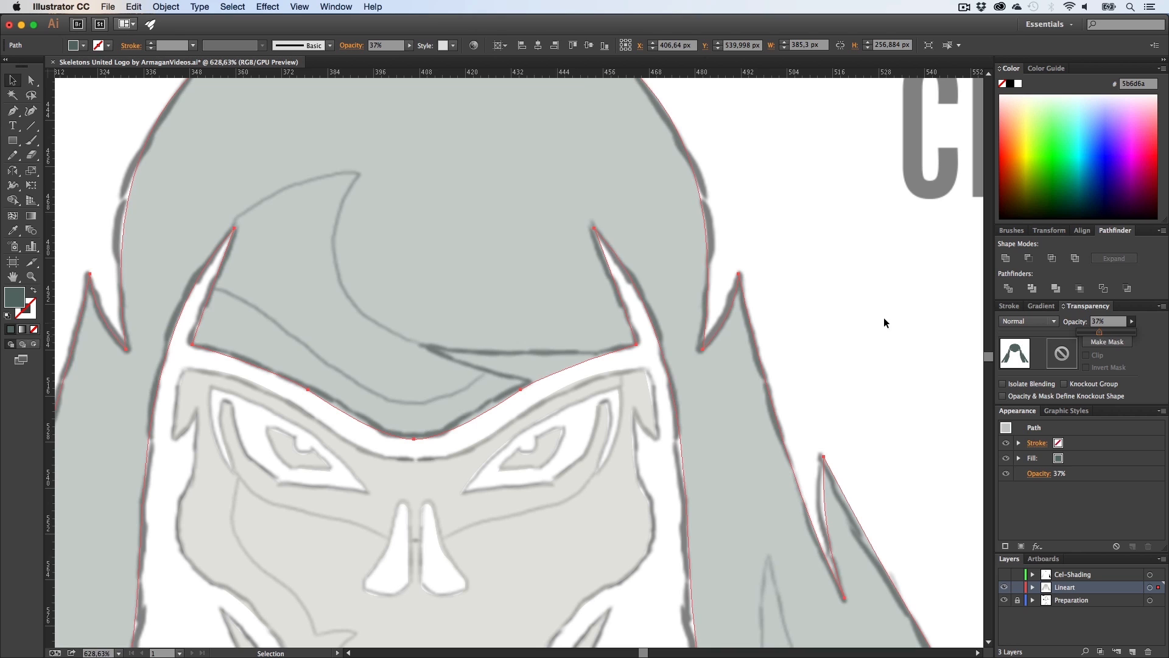
pyautogui.click(882, 321)
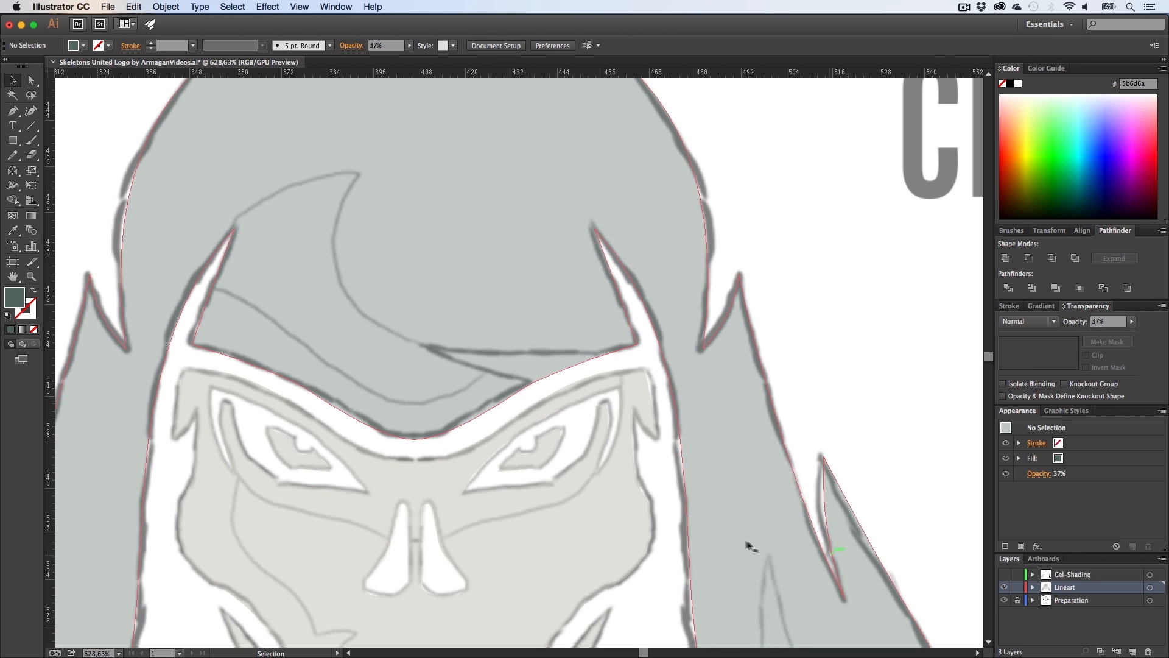
# Step: Draw a narrow triangular notch shape under the hair fringe with the Pen tool
pyautogui.press('p')
pyautogui.click(637, 345)
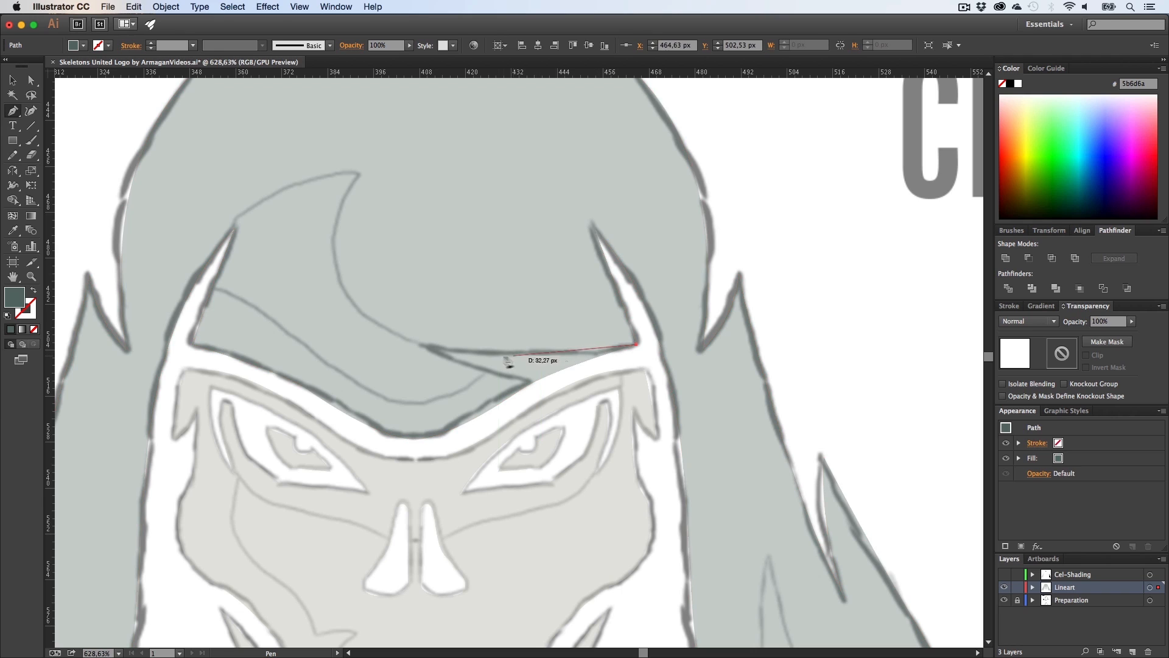
pyautogui.click(421, 345)
pyautogui.click(401, 340)
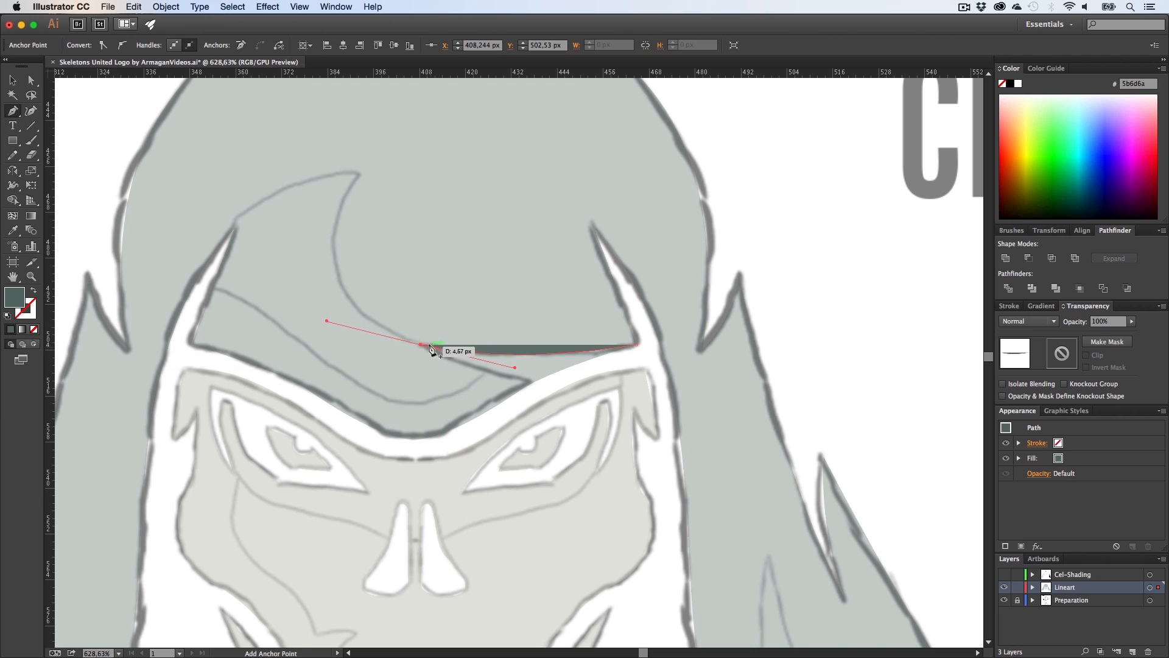
pyautogui.moveTo(421, 345); pyautogui.dragTo(641, 350)
pyautogui.click(638, 346)
# Step: Subtract the triangular notch from the hair shape using Shape Builder
pyautogui.press('v')
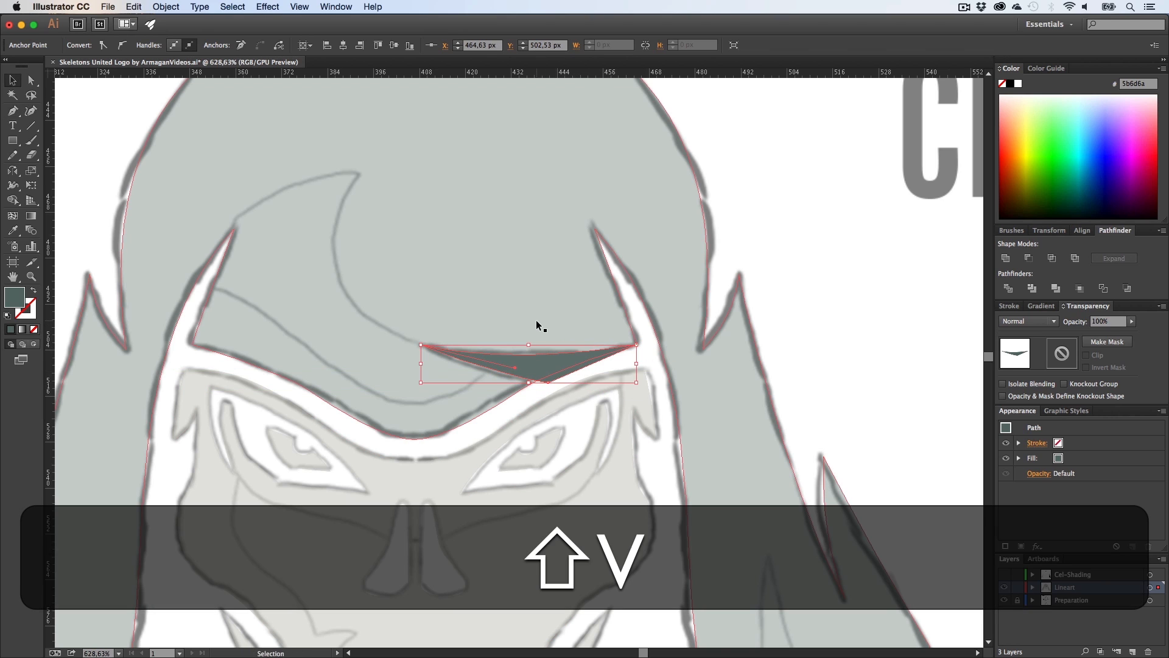
pyautogui.keyDown('shift'); pyautogui.click(536, 320); pyautogui.keyUp('shift')
pyautogui.hotkey('shift', 'm')
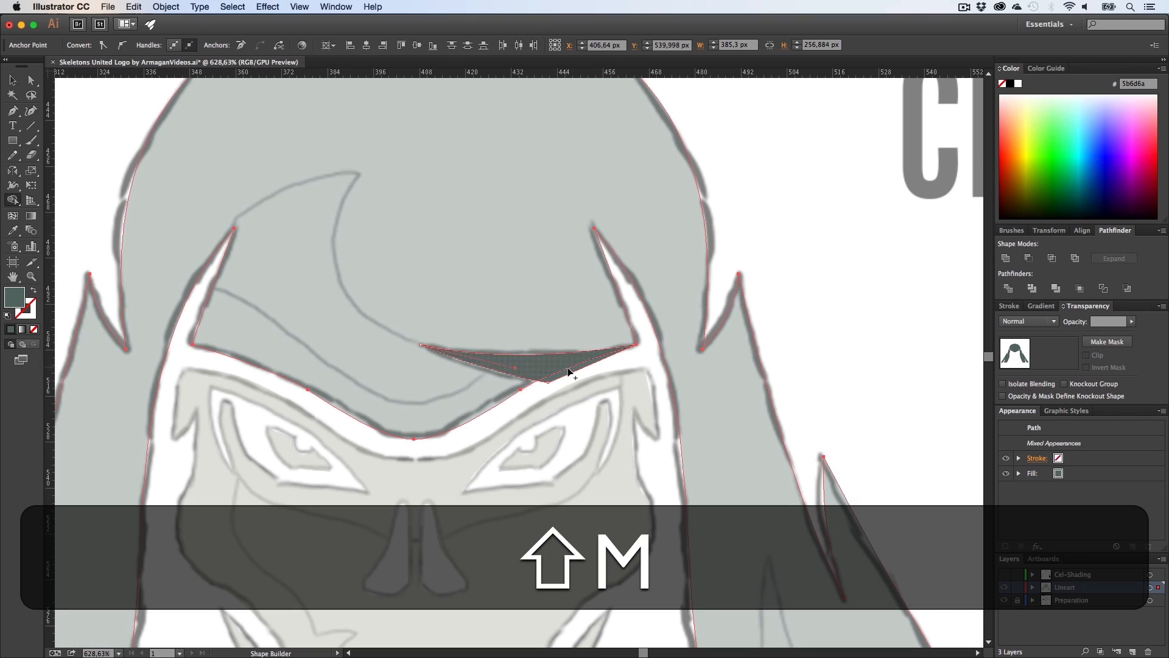
pyautogui.press('alt')
pyautogui.moveTo(605, 369); pyautogui.dragTo(525, 359)
pyautogui.press('v')
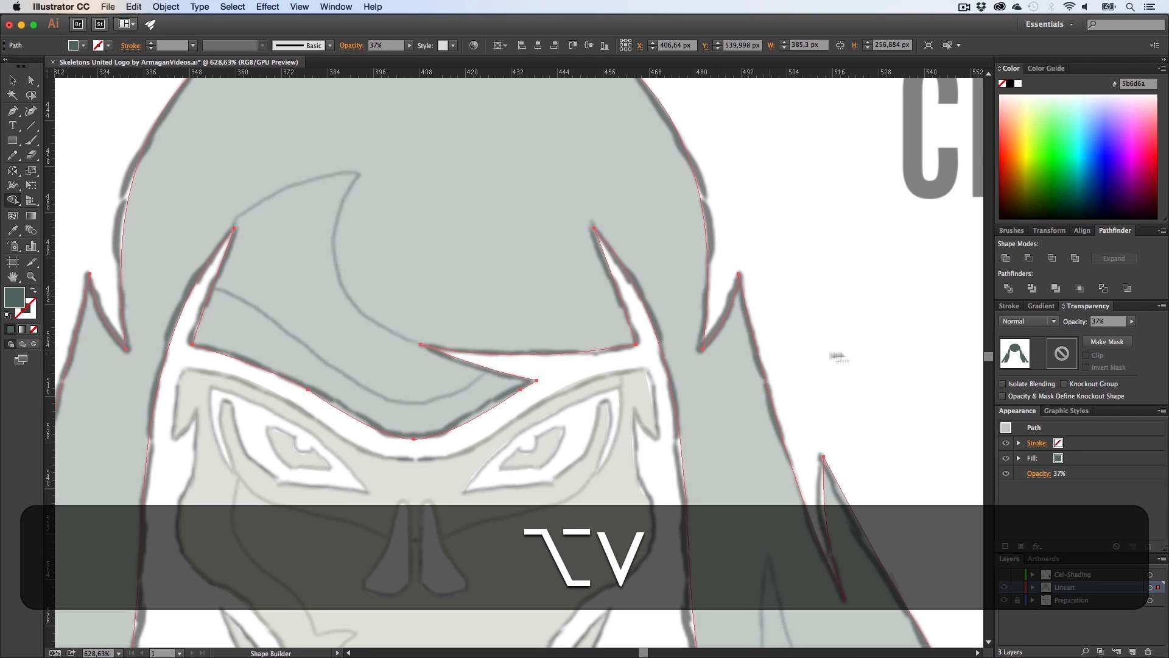
pyautogui.click(859, 367)
# Step: Set the hair shape's opacity back to 100% and deselect it
pyautogui.click(591, 310)
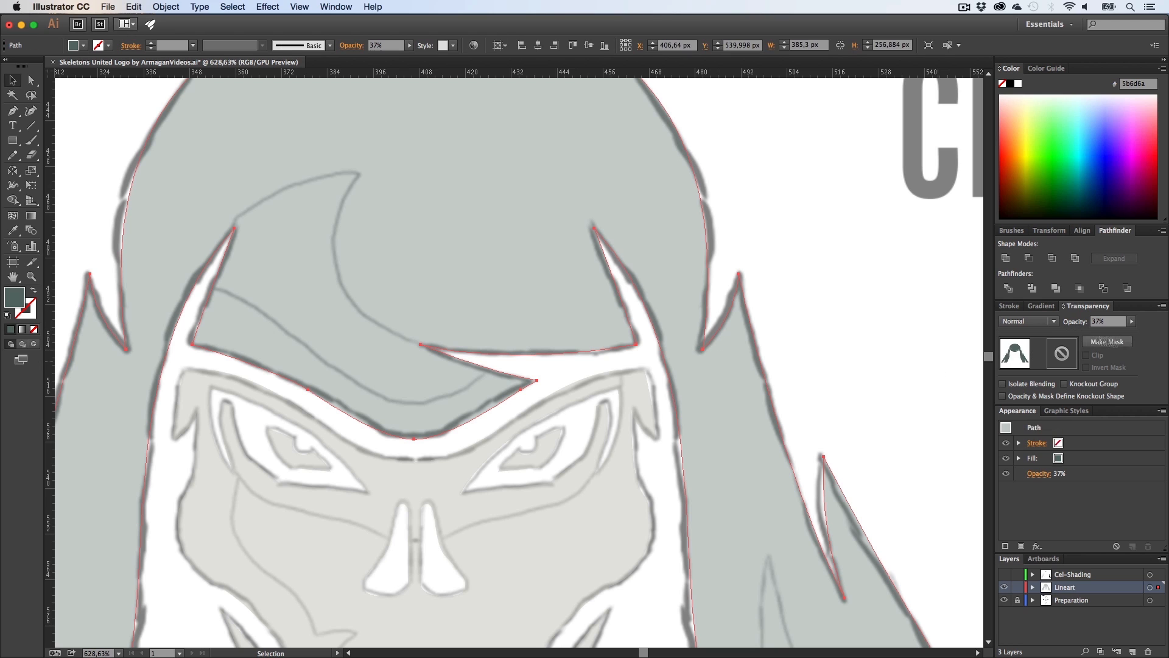
pyautogui.moveTo(1101, 334); pyautogui.dragTo(1147, 334)
pyautogui.click(893, 301)
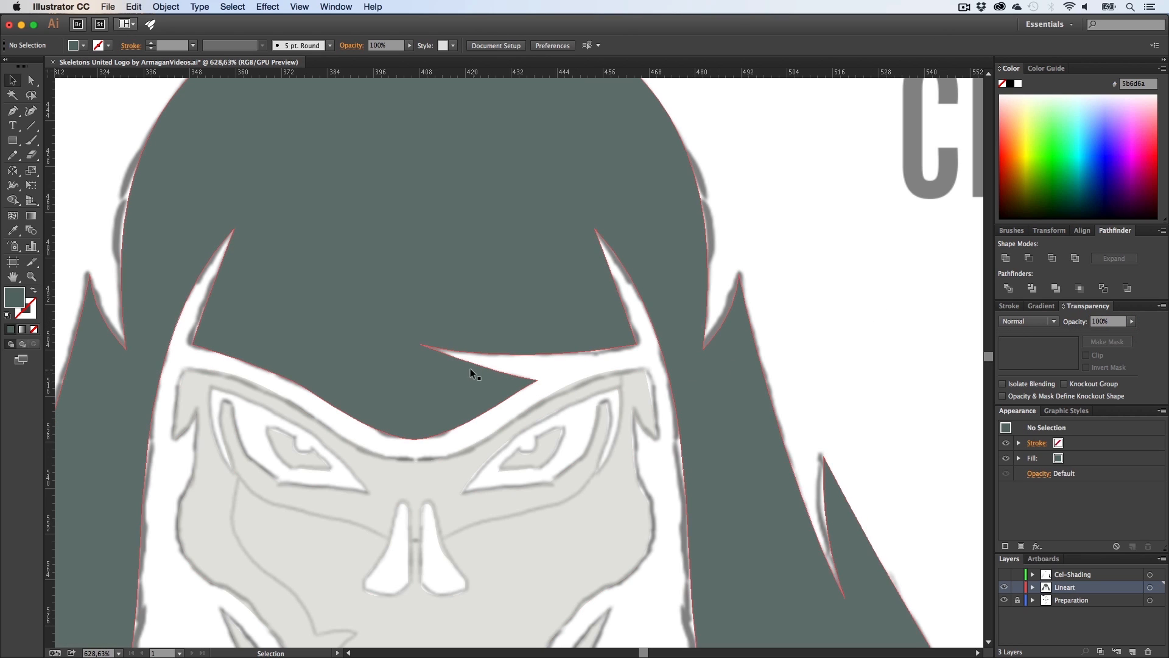
# Step: Adjust the handle at the tip of the fringe notch with Direct Selection
pyautogui.press('z')
pyautogui.moveTo(469, 361); pyautogui.dragTo(550, 368)
pyautogui.press('a')
pyautogui.click(332, 375)
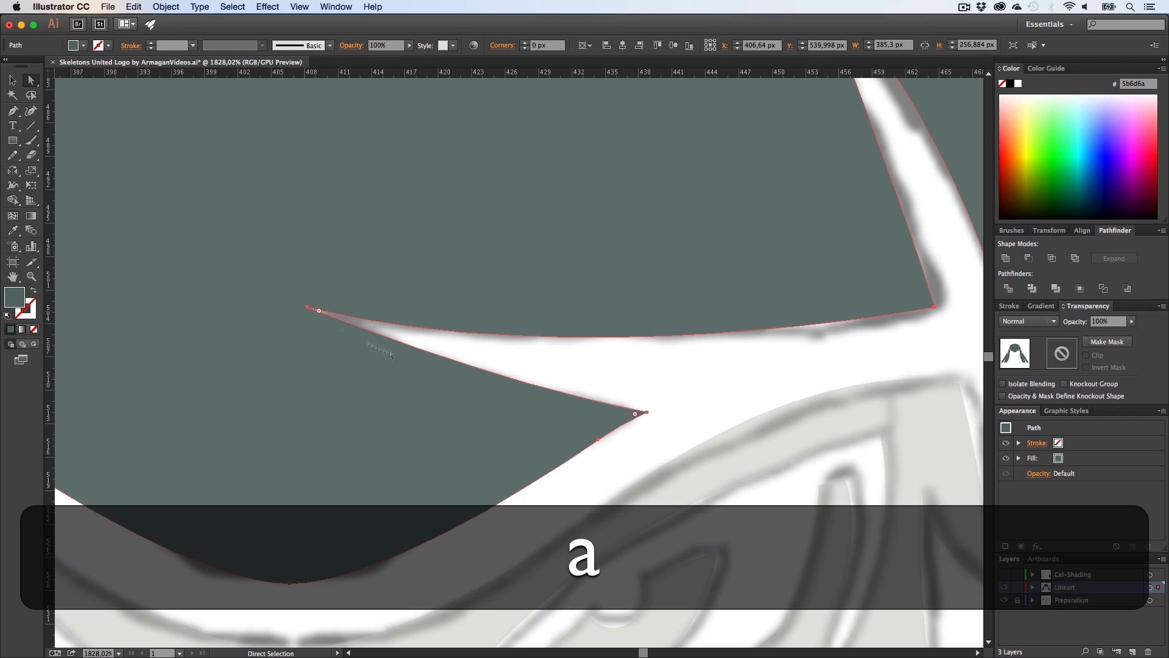
pyautogui.click(645, 412)
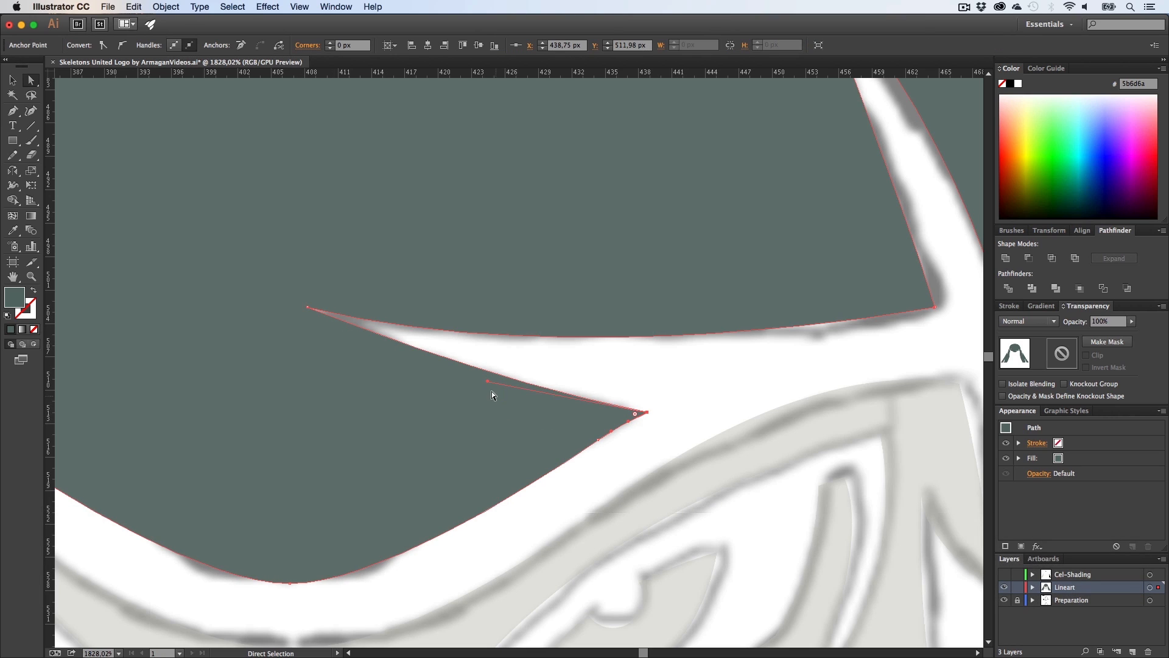
pyautogui.moveTo(444, 396); pyautogui.dragTo(442, 397)
pyautogui.click(530, 360)
# Step: Select the hair shape and set its opacity to 50%
pyautogui.press('z')
pyautogui.moveTo(578, 385); pyautogui.dragTo(140, 447)
pyautogui.press('h')
pyautogui.moveTo(130, 449); pyautogui.dragTo(152, 366)
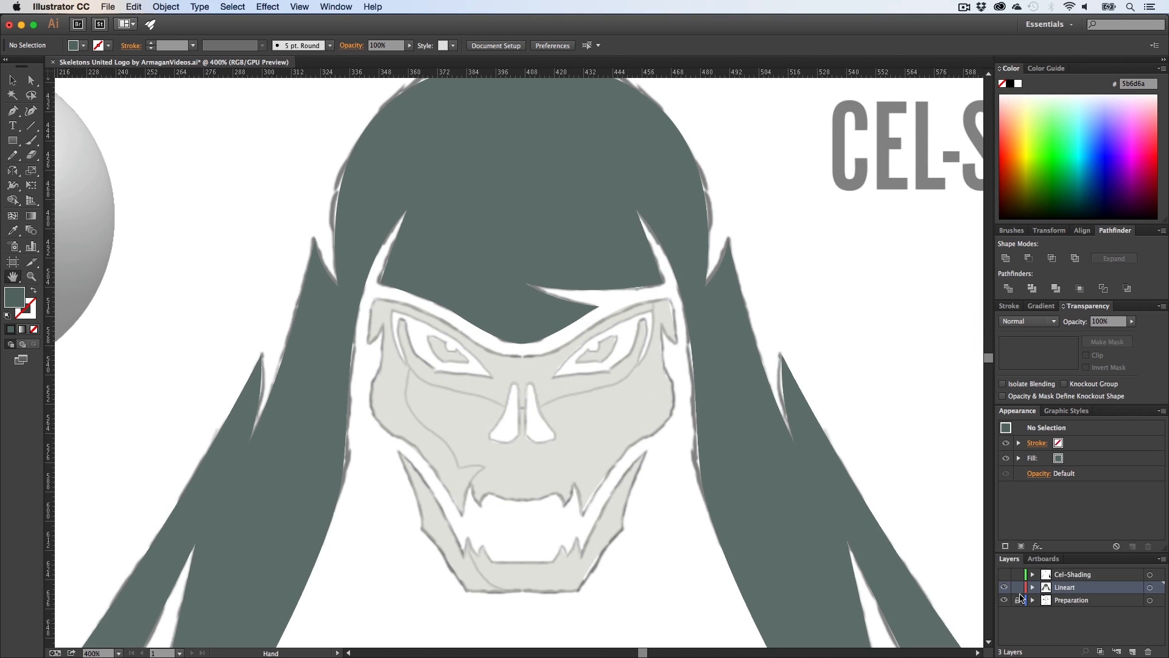
pyautogui.press('v')
pyautogui.click(752, 359)
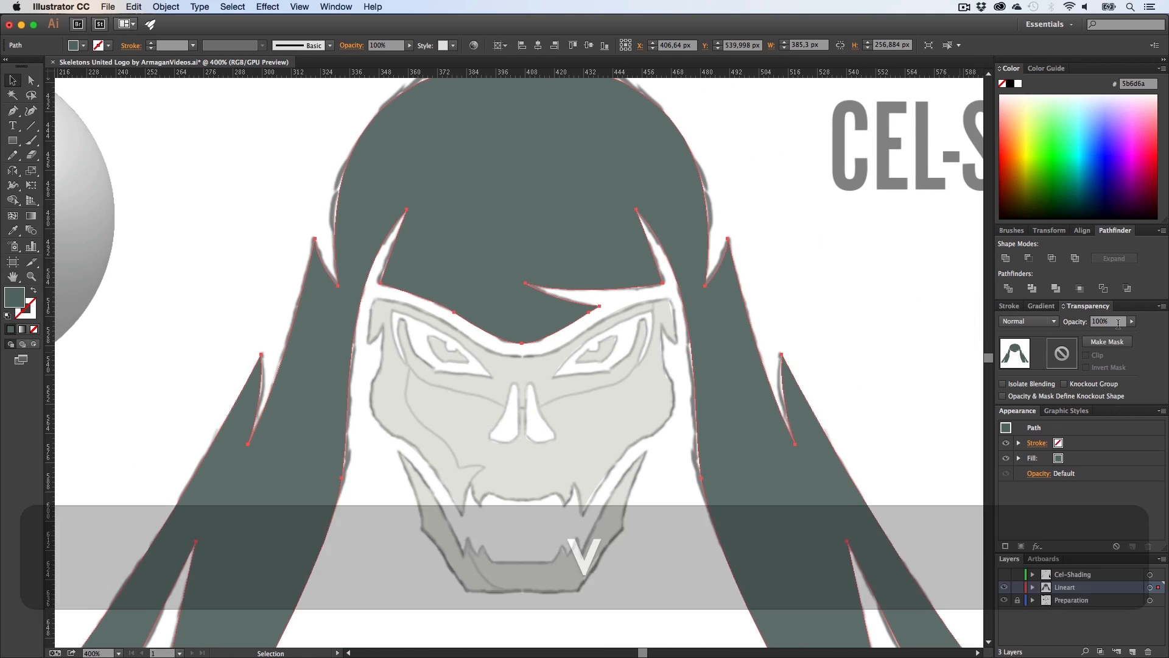
pyautogui.moveTo(1121, 322); pyautogui.dragTo(1039, 327)
pyautogui.write('50')
pyautogui.press('Return')
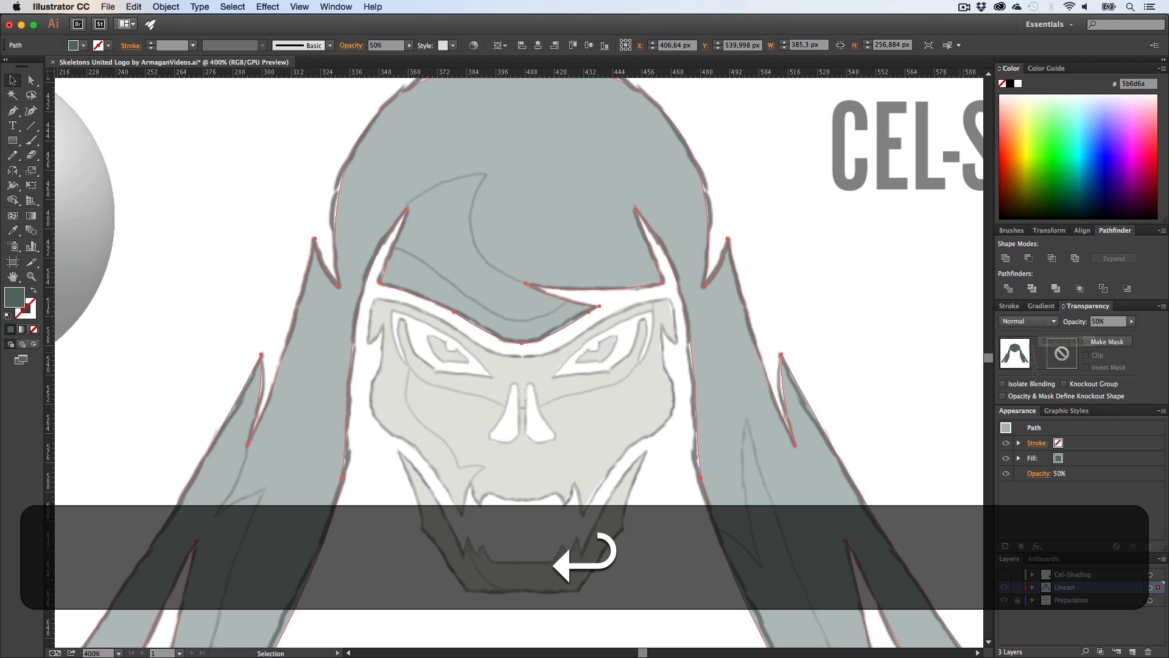
# Step: Lock the Lineart layer and make the Cel-Shading layer active again
pyautogui.click(1017, 587)
pyautogui.click(1081, 575)
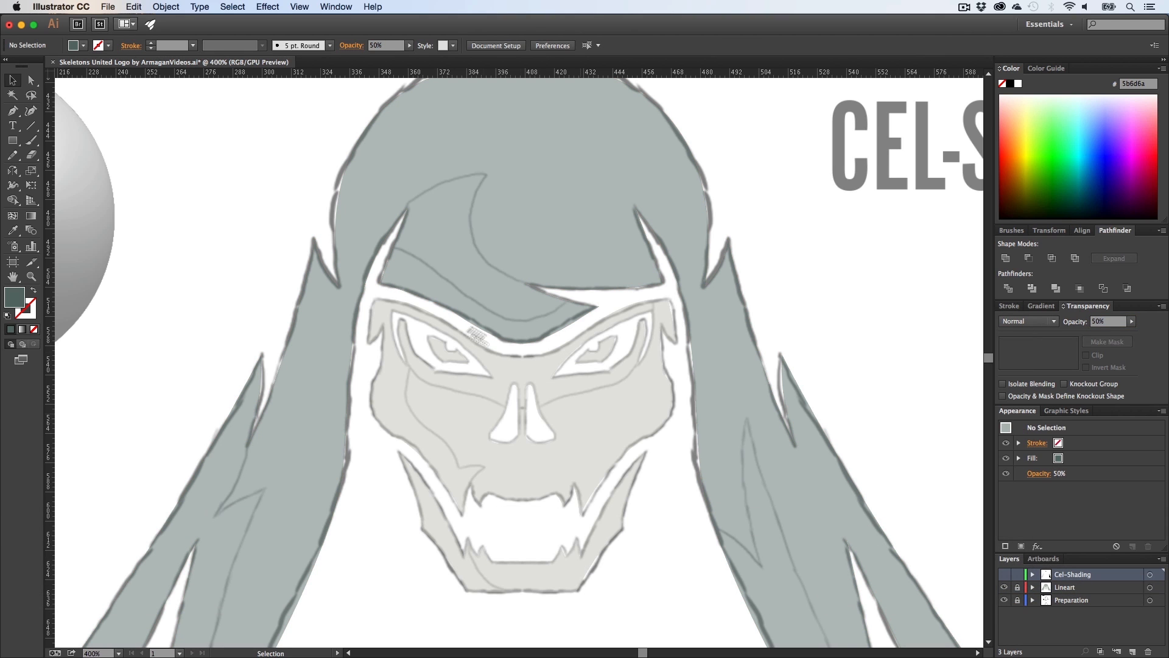
pyautogui.press('z')
pyautogui.moveTo(447, 243); pyautogui.dragTo(587, 260)
pyautogui.press('h')
pyautogui.moveTo(510, 254); pyautogui.dragTo(506, 276)
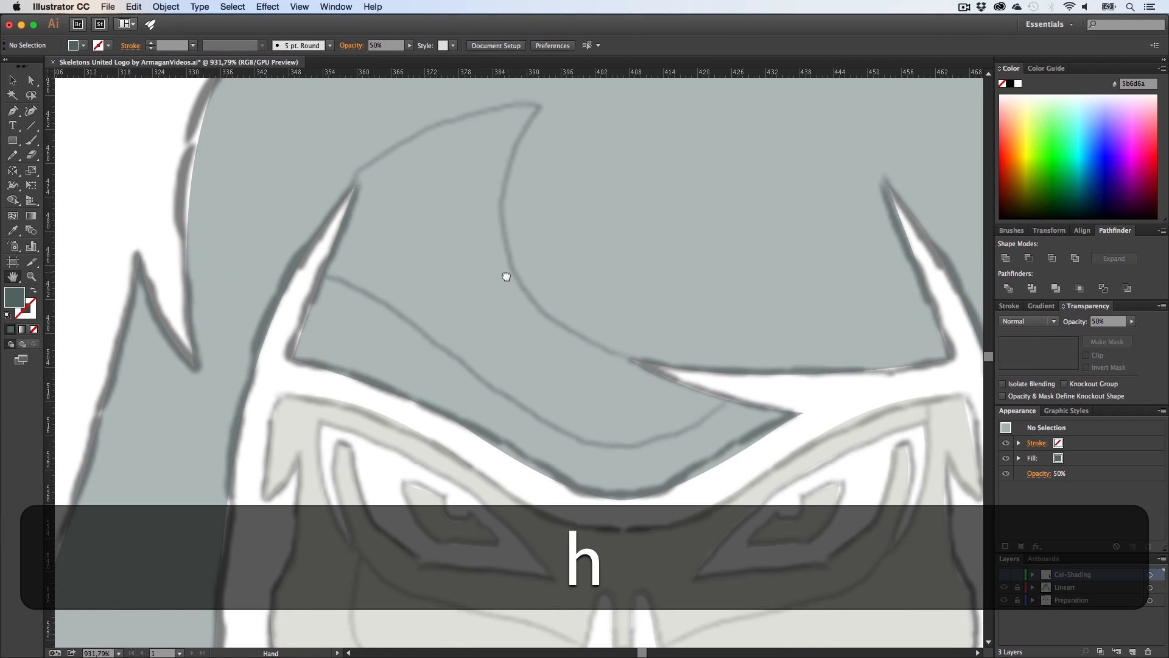
# Step: Switch to the Pen tool and set the fill colour to black
pyautogui.press('p')
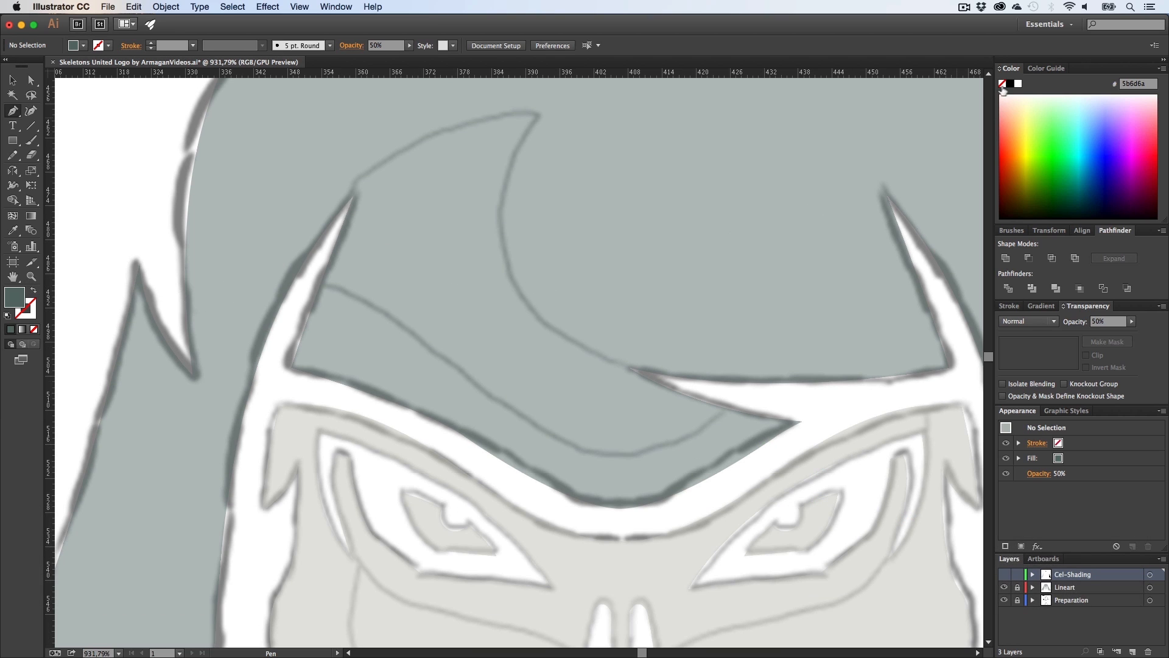
pyautogui.click(1010, 83)
pyautogui.scroll(1, 428, 285)
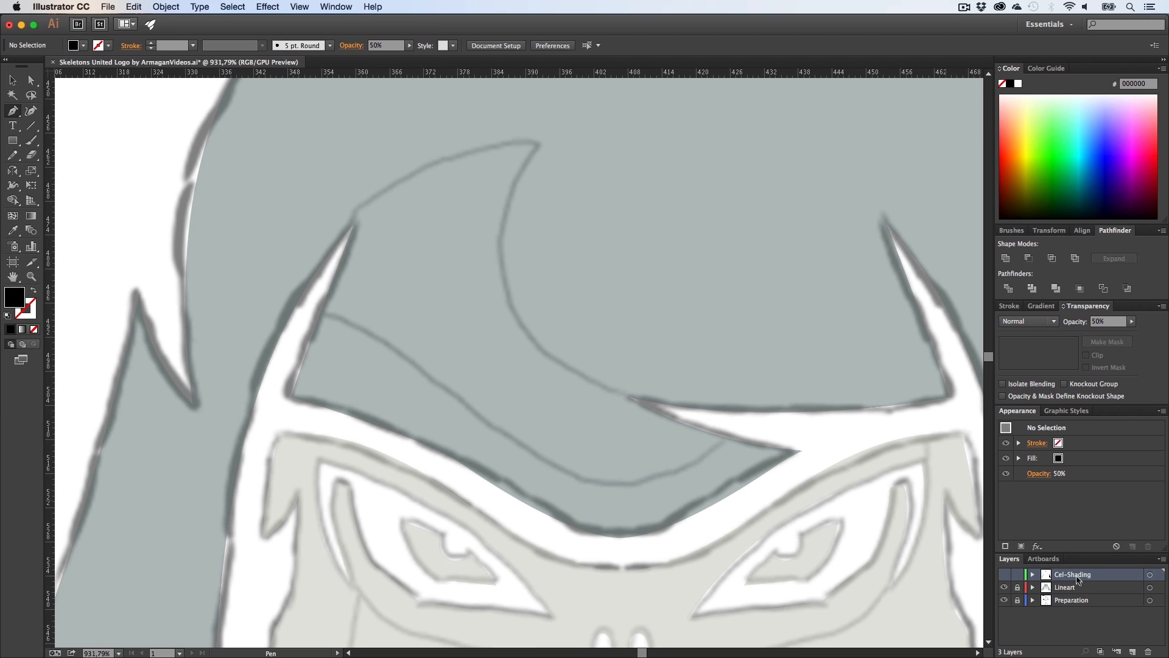
# Step: Draw a closed black shadow shape under the hair fringe, following the fringe's curved notch down to the brow
pyautogui.press('z')
pyautogui.moveTo(427, 293); pyautogui.dragTo(410, 320)
pyautogui.press('h')
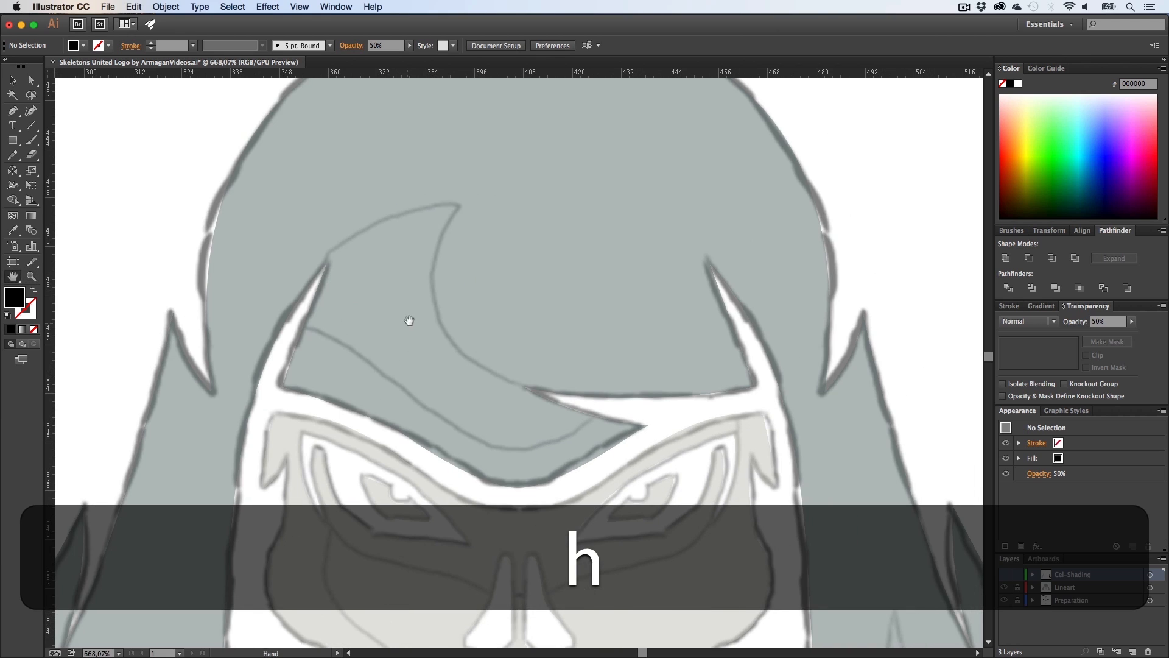
pyautogui.press('v')
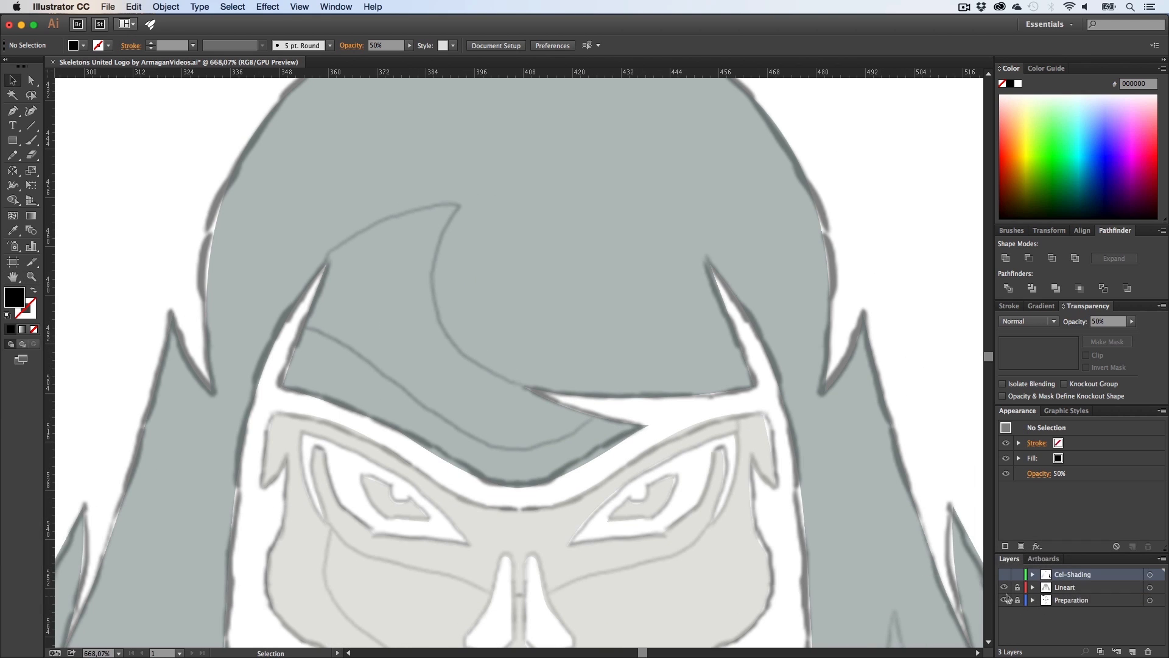
pyautogui.click(1005, 575)
pyautogui.press('p')
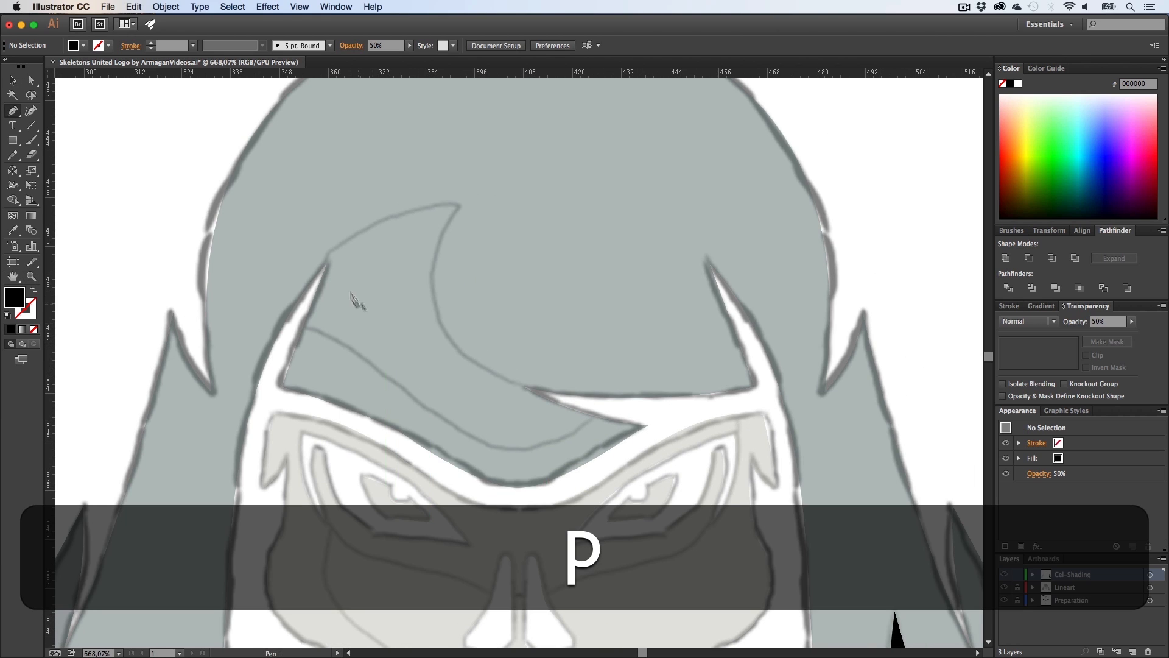
pyautogui.click(328, 263)
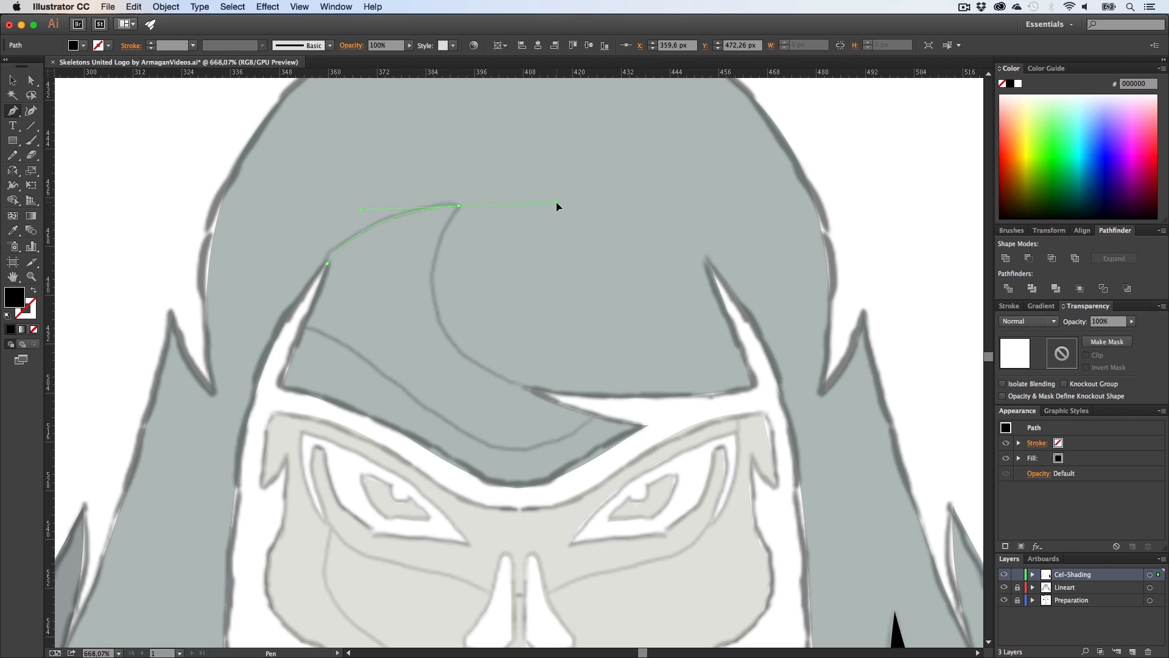
pyautogui.moveTo(557, 202); pyautogui.dragTo(557, 202)
pyautogui.keyDown('alt'); pyautogui.click(460, 208); pyautogui.keyUp('alt')
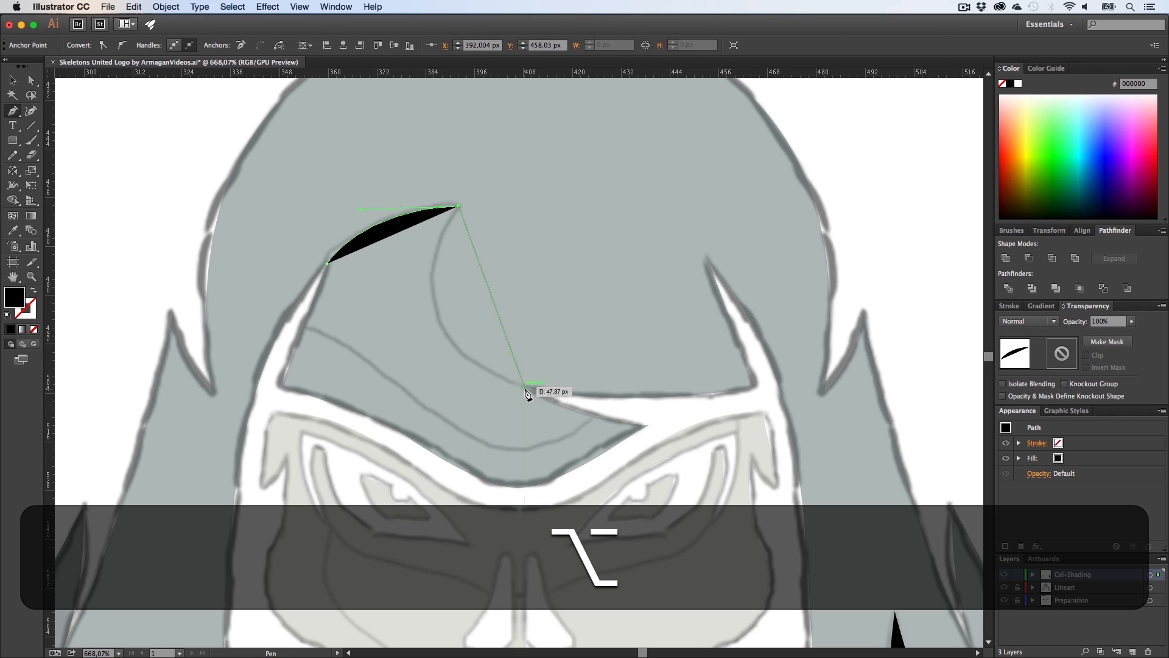
pyautogui.moveTo(524, 386); pyautogui.dragTo(681, 435)
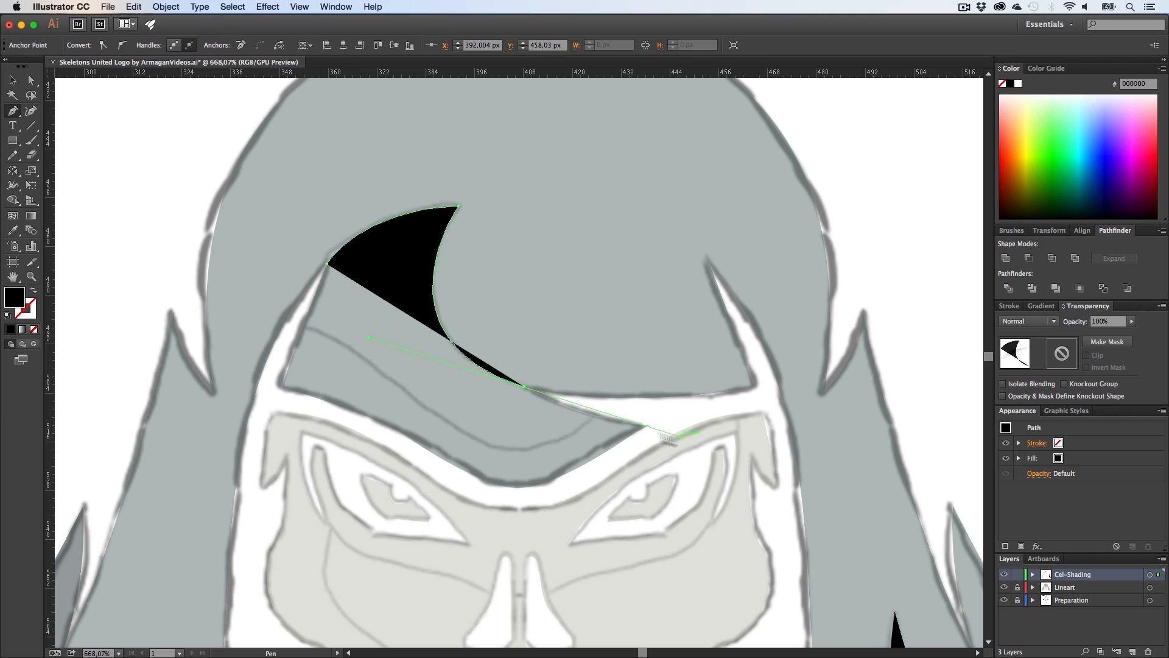
pyautogui.moveTo(526, 391); pyautogui.dragTo(597, 415)
pyautogui.click(596, 414)
pyautogui.moveTo(518, 450); pyautogui.dragTo(480, 448)
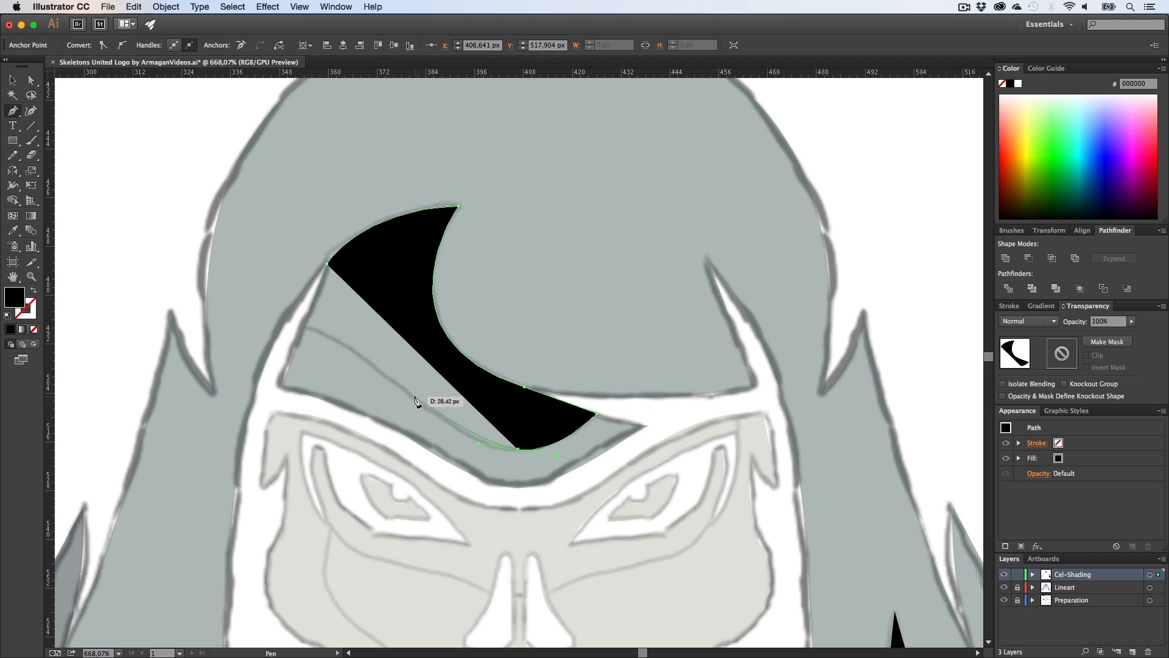
pyautogui.moveTo(403, 387); pyautogui.dragTo(390, 377)
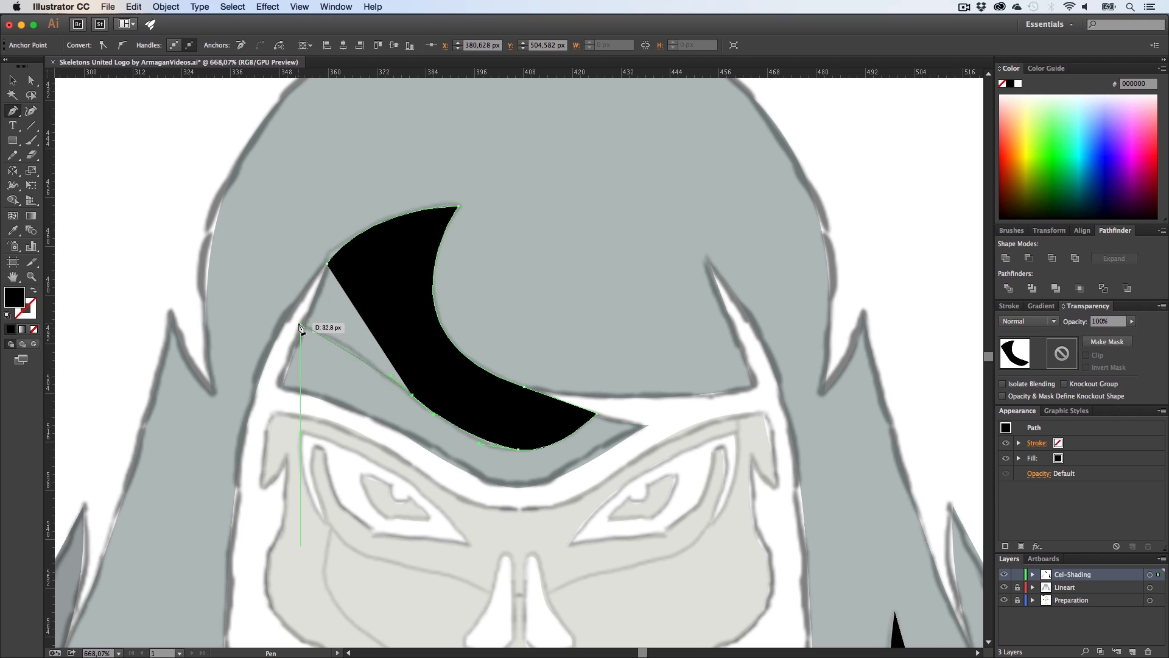
pyautogui.moveTo(300, 324); pyautogui.dragTo(279, 318)
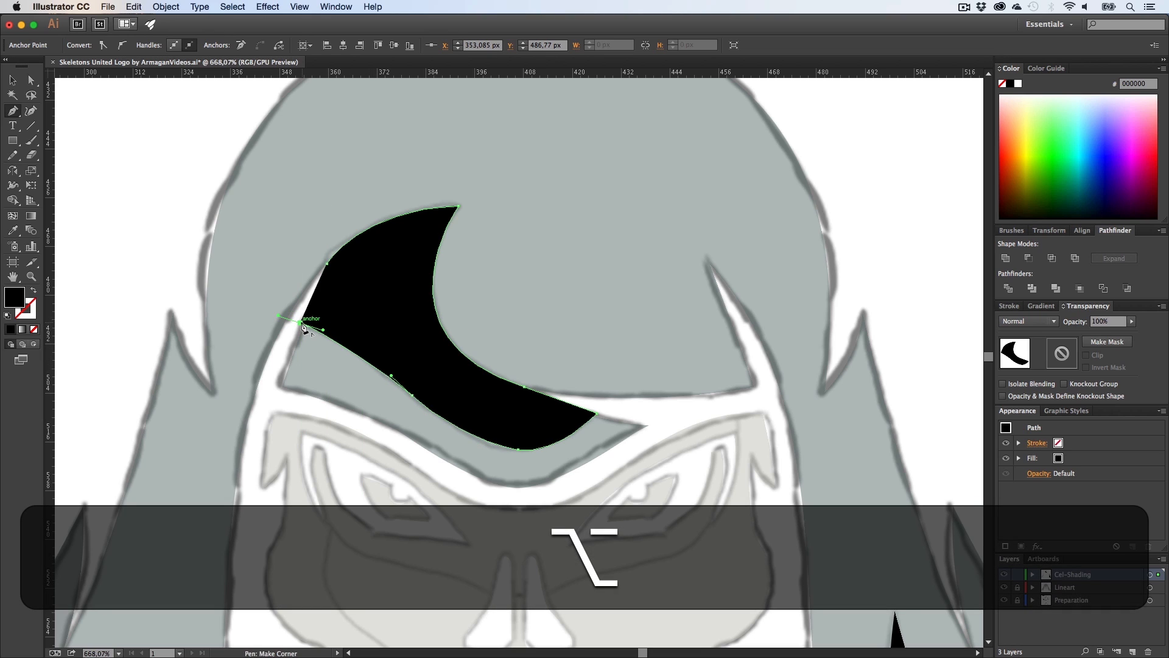
pyautogui.click(327, 263)
# Step: Start a new shadow path at the nose bridge, running diagonally up across the left cheek
pyautogui.press('z')
pyautogui.moveTo(525, 363); pyautogui.dragTo(389, 360)
pyautogui.press('h')
pyautogui.moveTo(529, 453); pyautogui.dragTo(498, 388)
pyautogui.press('v')
pyautogui.click(499, 387)
pyautogui.press('h')
pyautogui.moveTo(612, 465); pyautogui.dragTo(600, 380)
pyautogui.press('z')
pyautogui.moveTo(482, 337); pyautogui.dragTo(584, 358)
pyautogui.press('h')
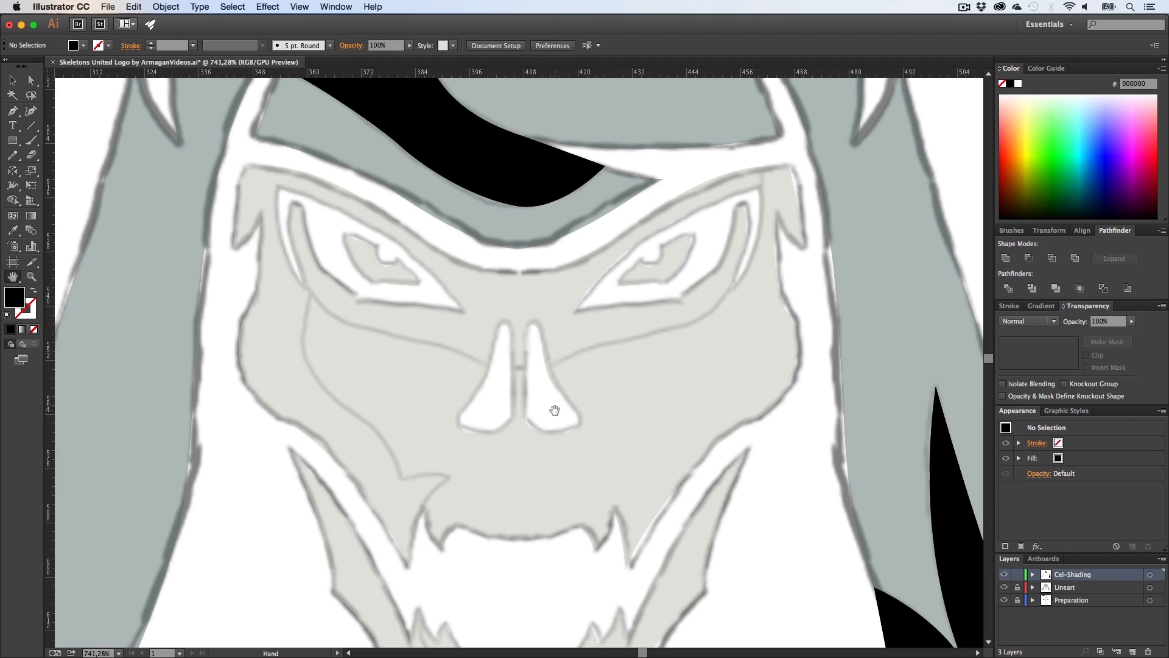
pyautogui.press('p')
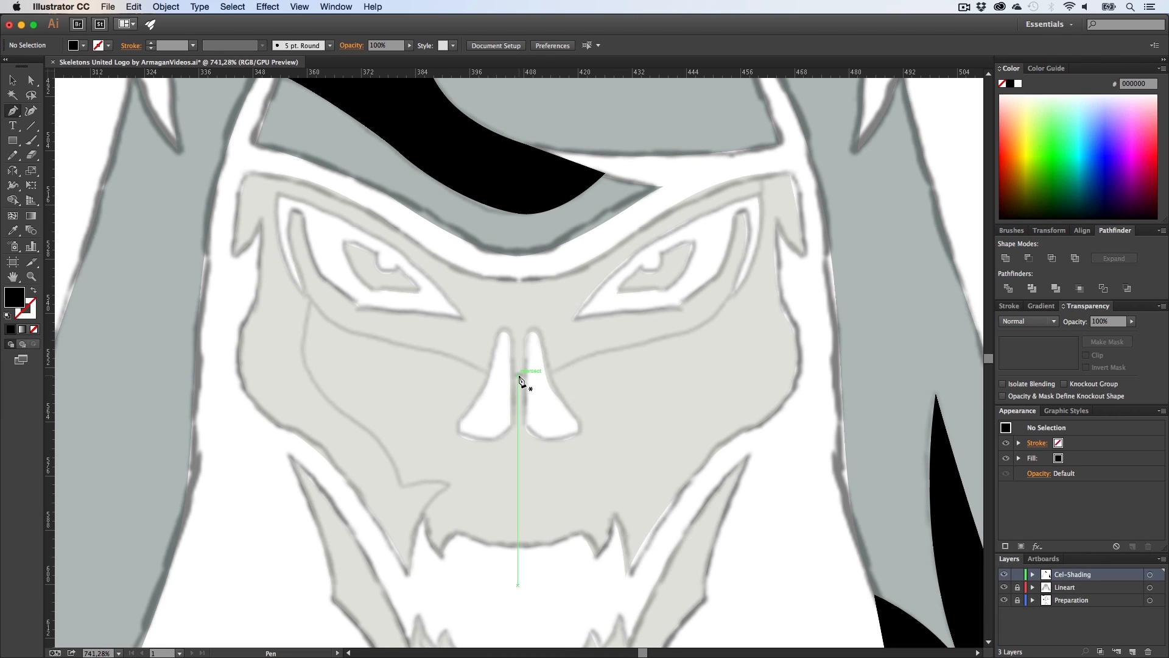
pyautogui.click(518, 373)
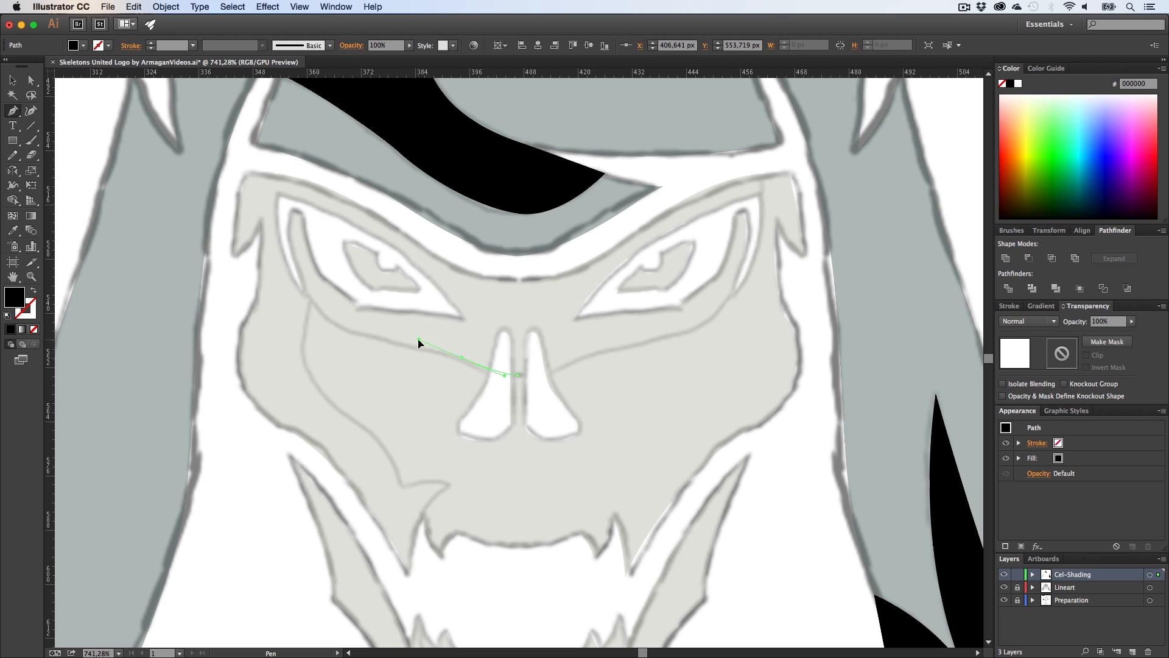
pyautogui.press('super+z')
pyautogui.moveTo(414, 344); pyautogui.dragTo(415, 344)
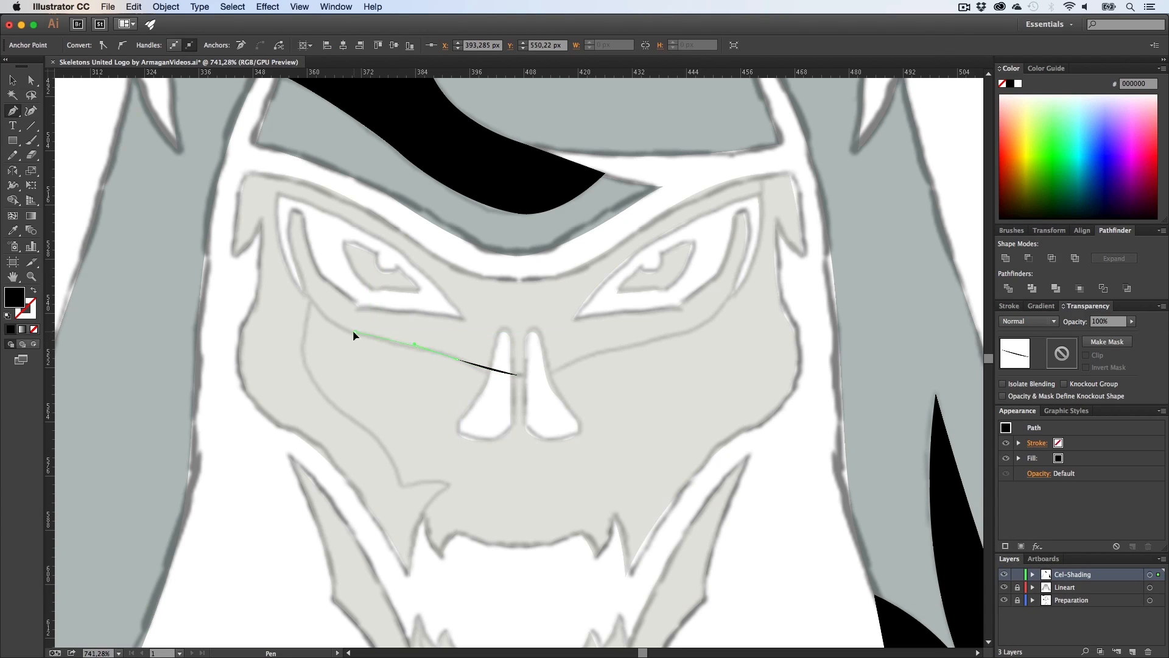
pyautogui.moveTo(328, 322); pyautogui.dragTo(371, 340)
pyautogui.press('z')
pyautogui.press('h')
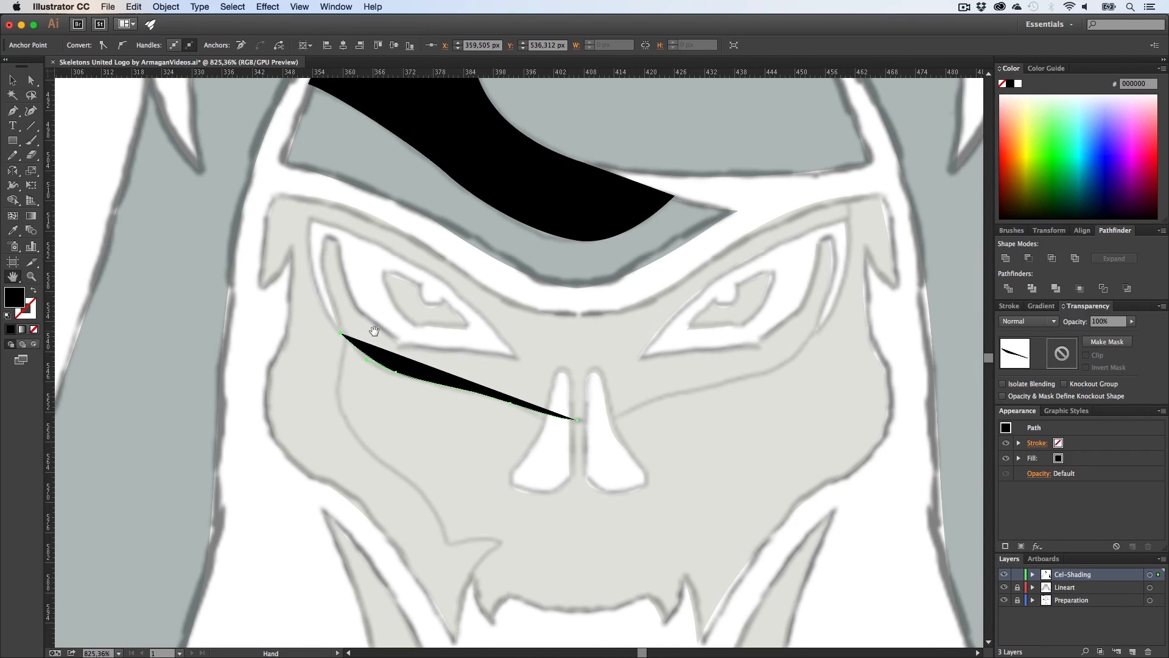
# Step: Extend the path up to the left brow, across the eye socket, and close it down at the nose bridge
pyautogui.press('p')
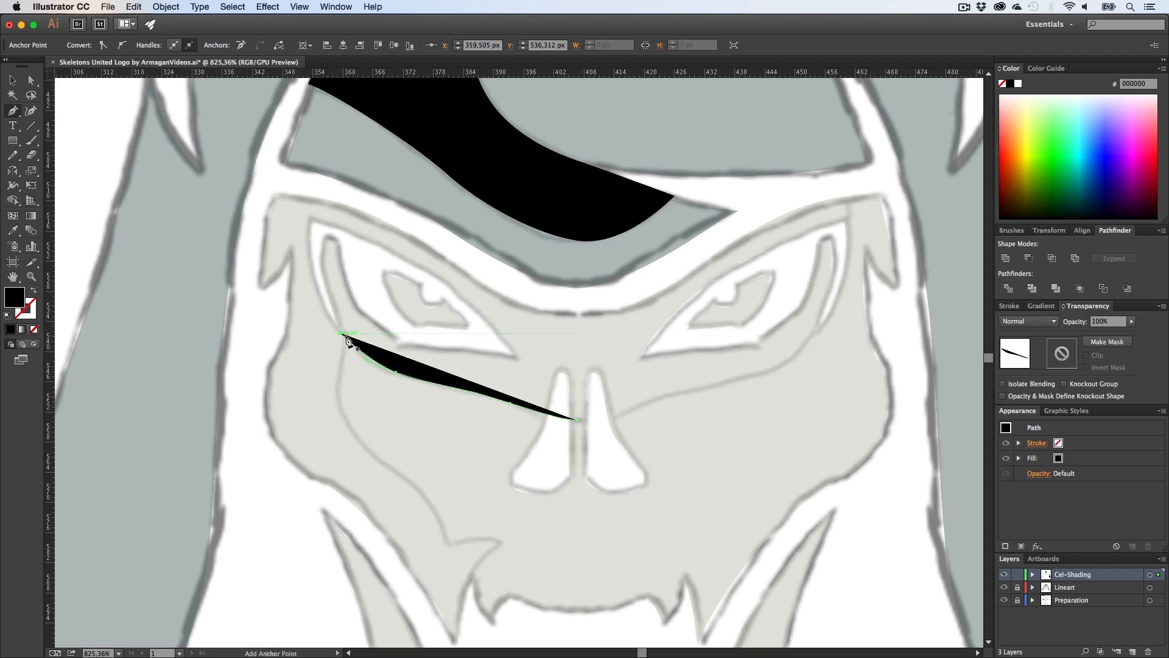
pyautogui.press('alt')
pyautogui.scroll(-3, 366, 384)
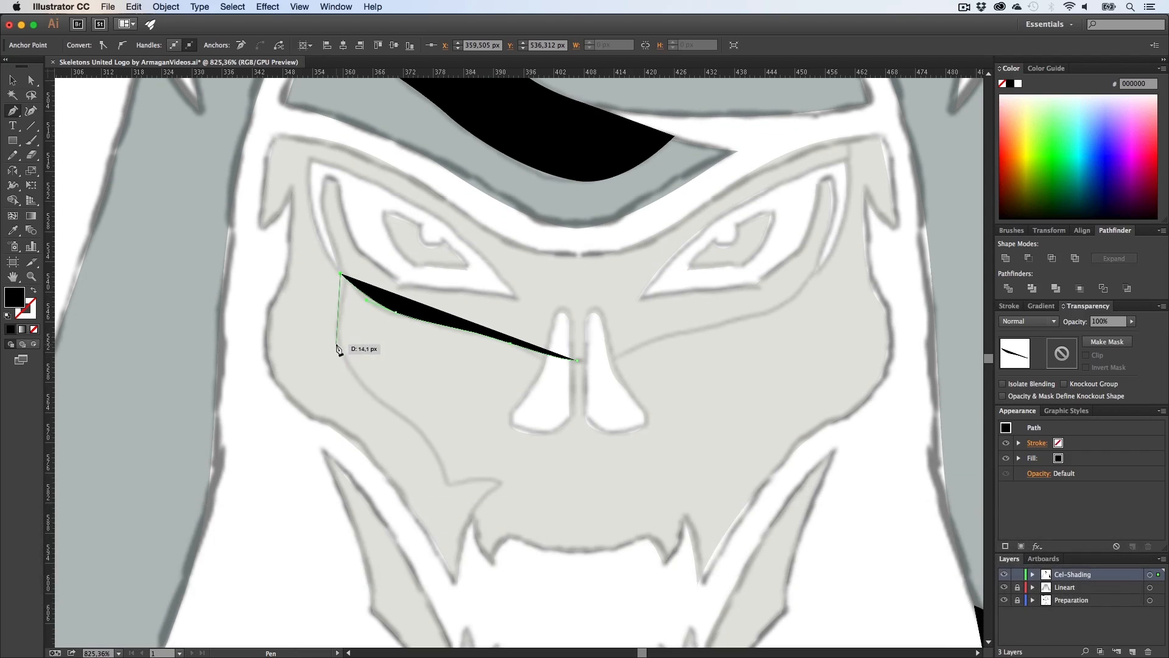
pyautogui.scroll(2, 332, 326)
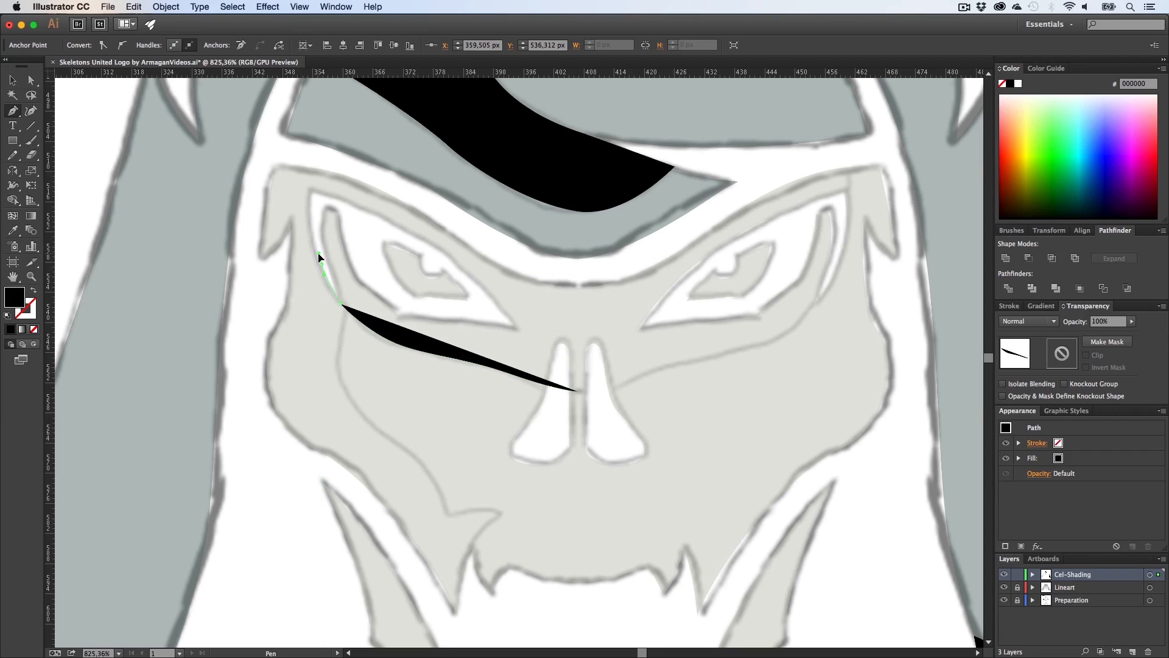
pyautogui.click(321, 263)
pyautogui.click(312, 194)
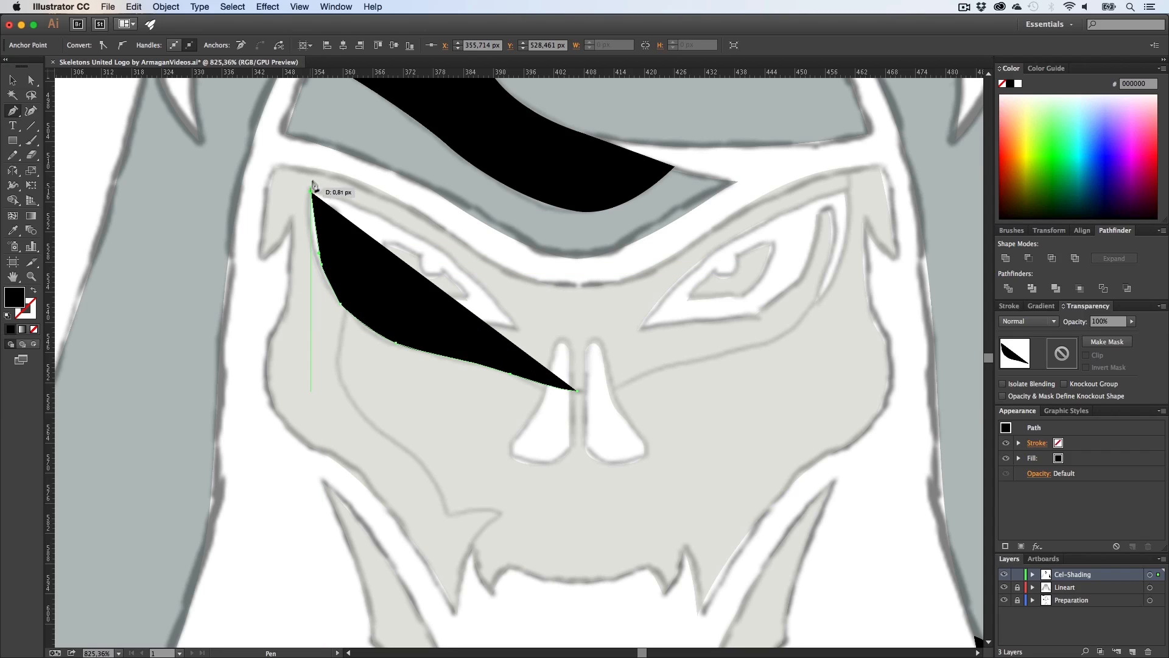
pyautogui.click(318, 156)
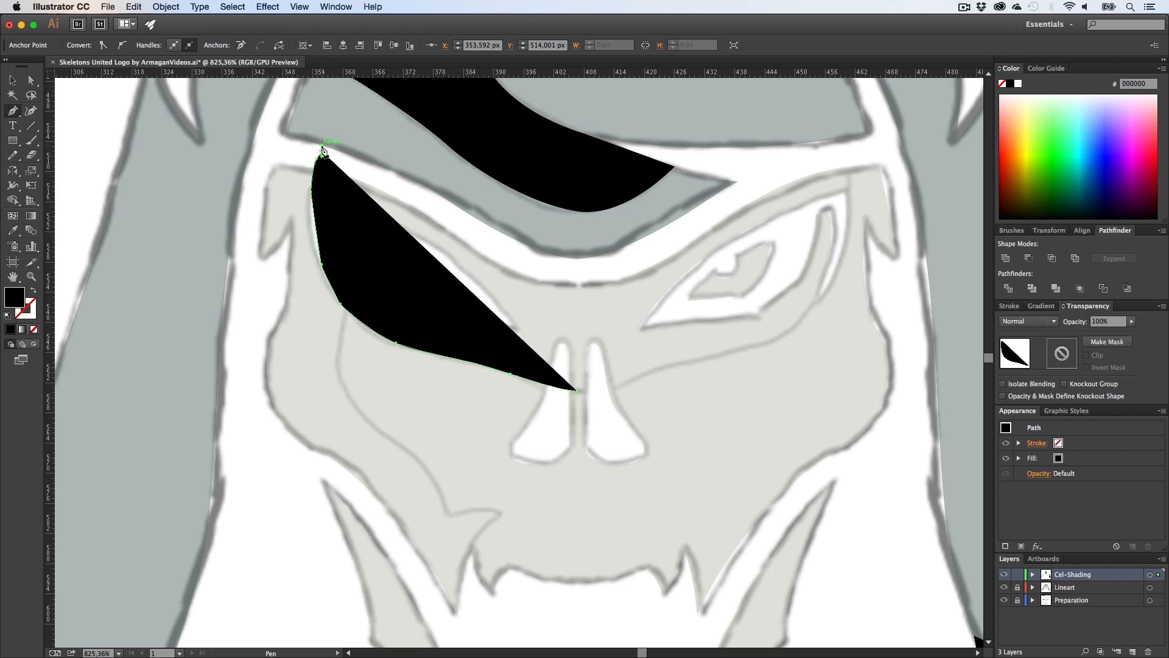
pyautogui.press('super+z')
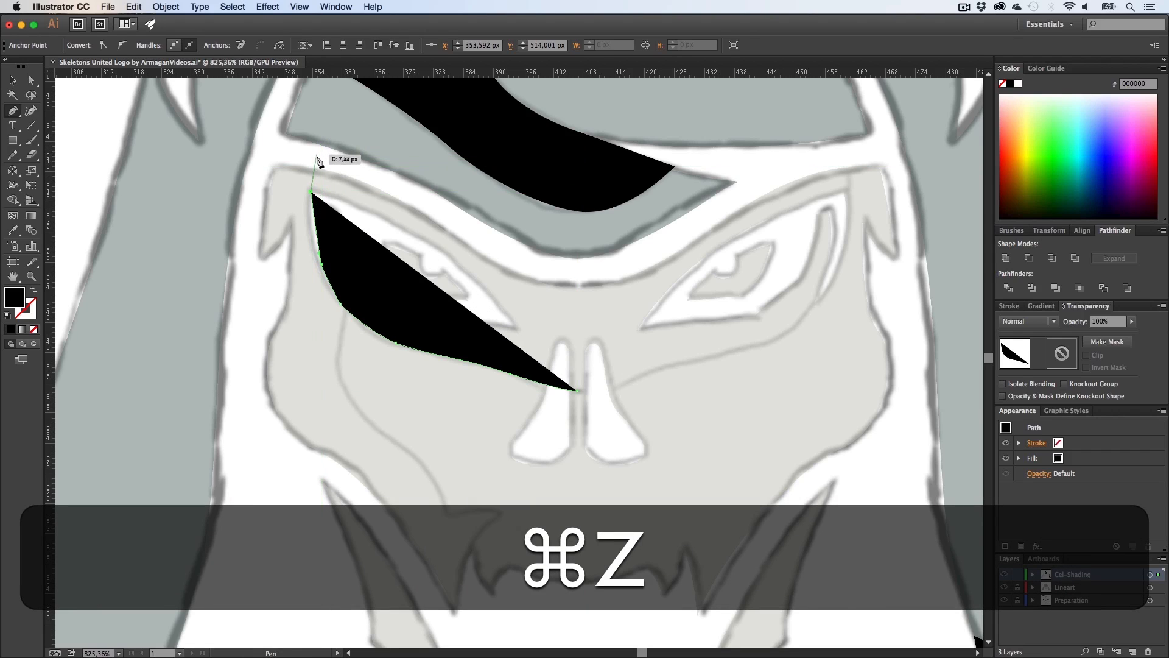
pyautogui.moveTo(324, 136); pyautogui.dragTo(325, 132)
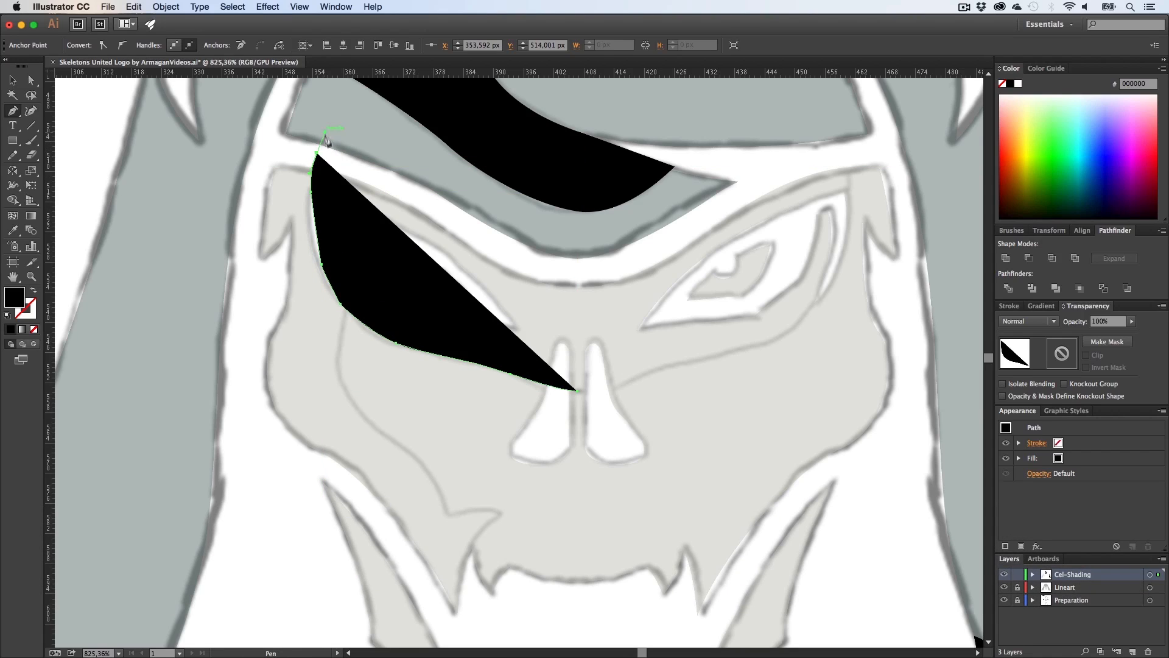
pyautogui.keyDown('alt'); pyautogui.click(317, 155); pyautogui.keyUp('alt')
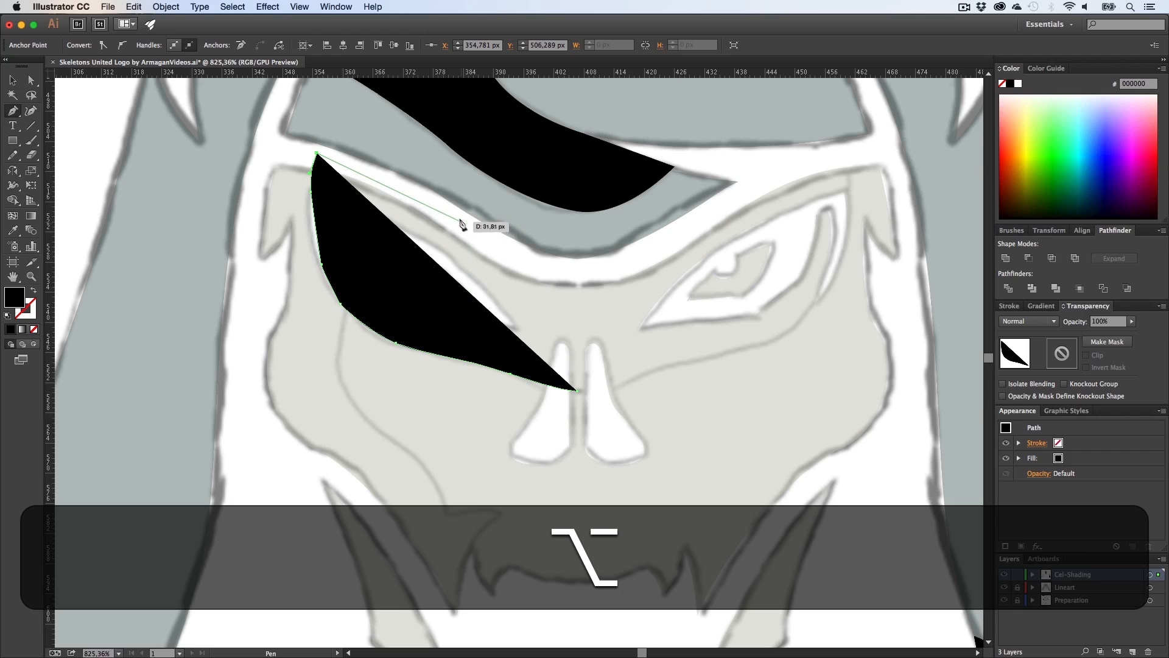
pyautogui.moveTo(449, 212); pyautogui.dragTo(520, 260)
pyautogui.click(518, 261)
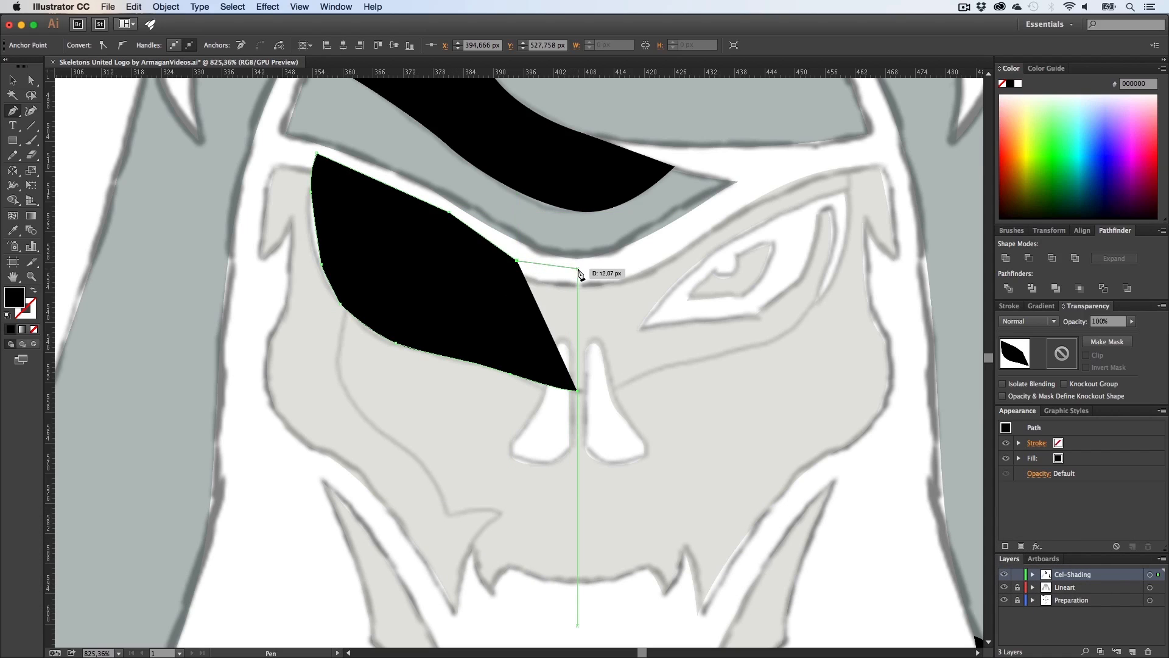
pyautogui.click(578, 268)
pyautogui.keyDown('shift'); pyautogui.click(578, 389); pyautogui.keyUp('shift')
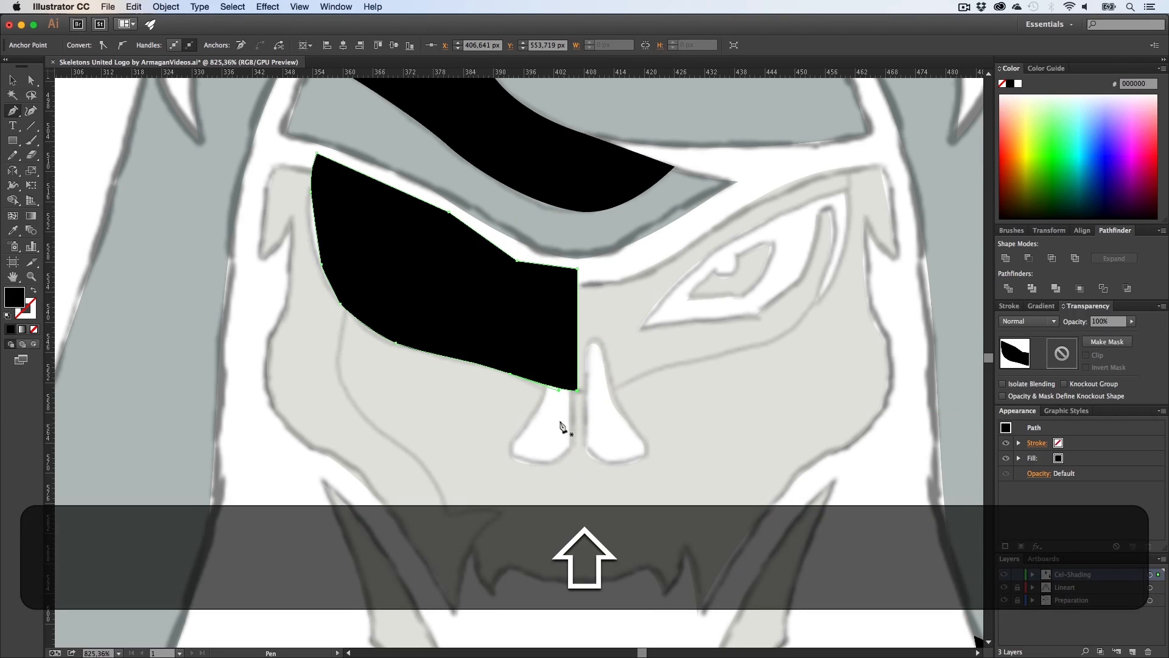
# Step: Select all the artwork and use Shape Builder to delete the hair shadow's part extending below the right hair strand
pyautogui.hotkey('shift', 'v')
pyautogui.click(537, 420)
pyautogui.press('h')
pyautogui.moveTo(552, 411); pyautogui.dragTo(511, 422)
pyautogui.press('v')
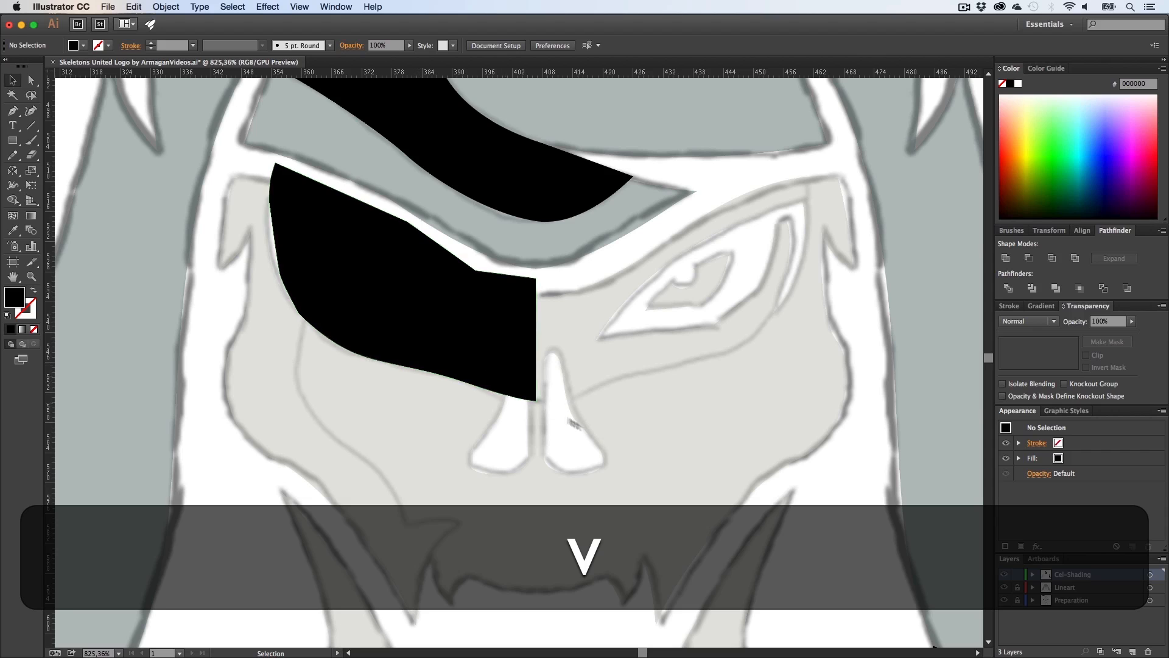
pyautogui.press('z')
pyautogui.moveTo(581, 420); pyautogui.dragTo(463, 426)
pyautogui.press('h')
pyautogui.moveTo(690, 547); pyautogui.dragTo(611, 470)
pyautogui.press('v')
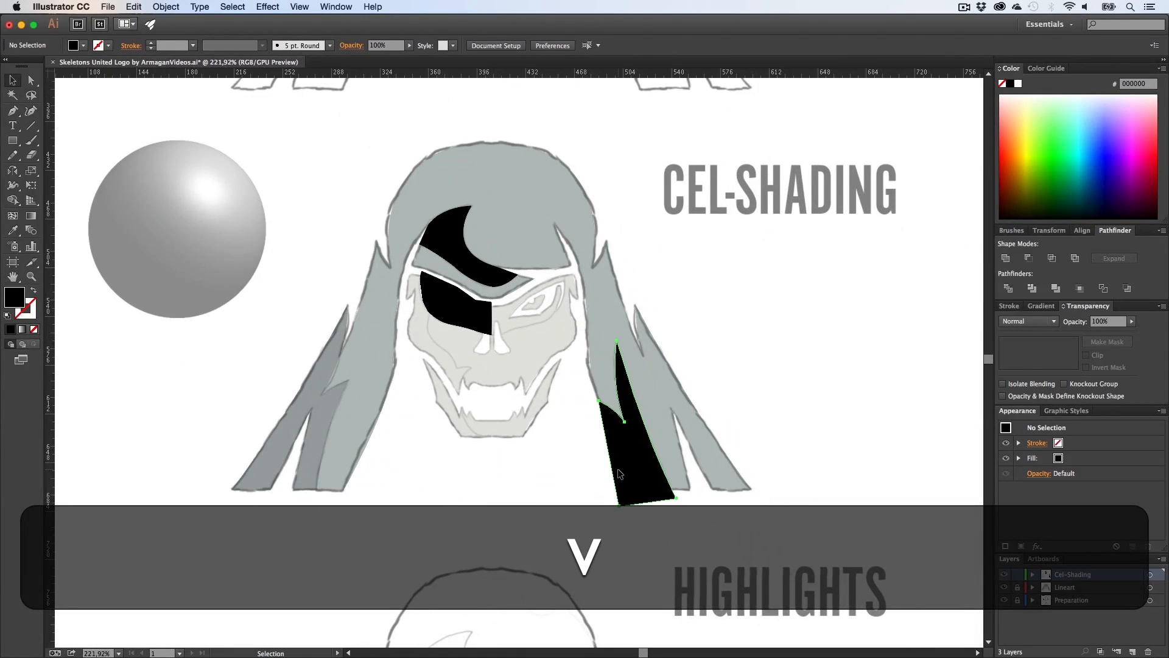
pyautogui.click(619, 473)
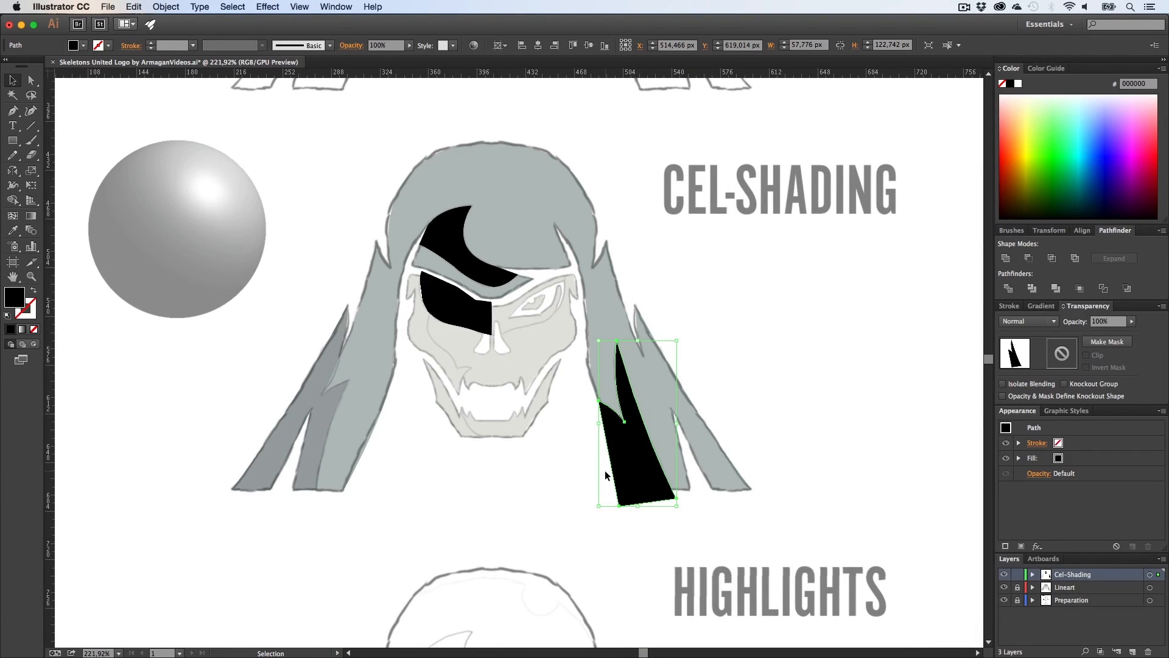
pyautogui.moveTo(861, 498); pyautogui.dragTo(301, 186)
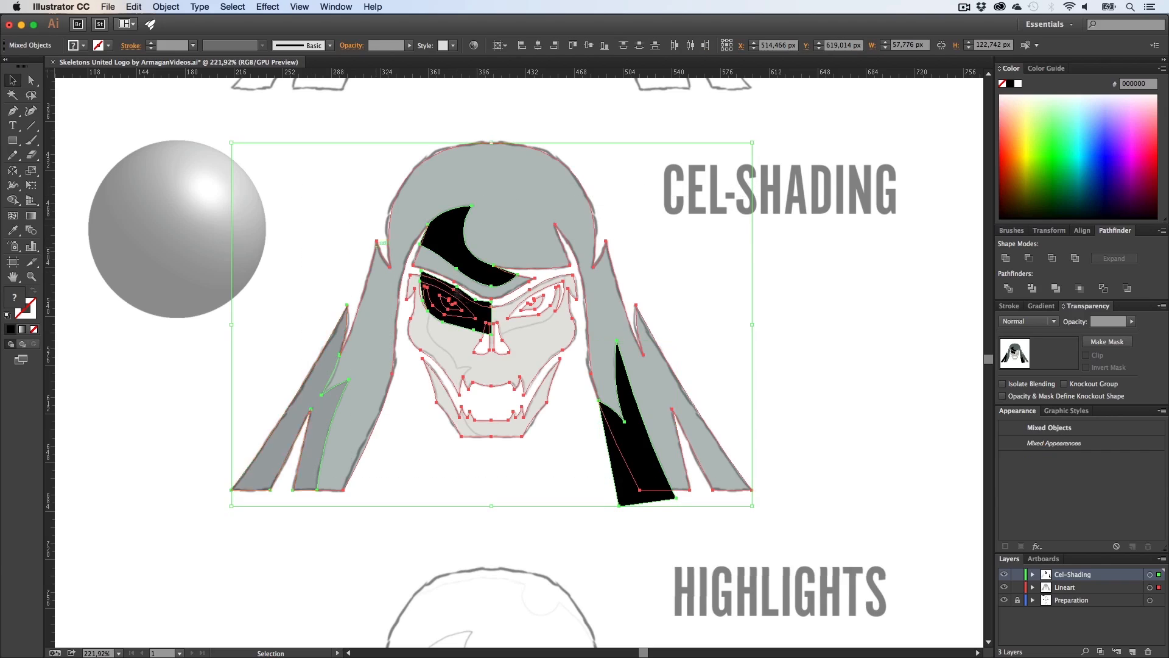
pyautogui.hotkey('shift', 'm')
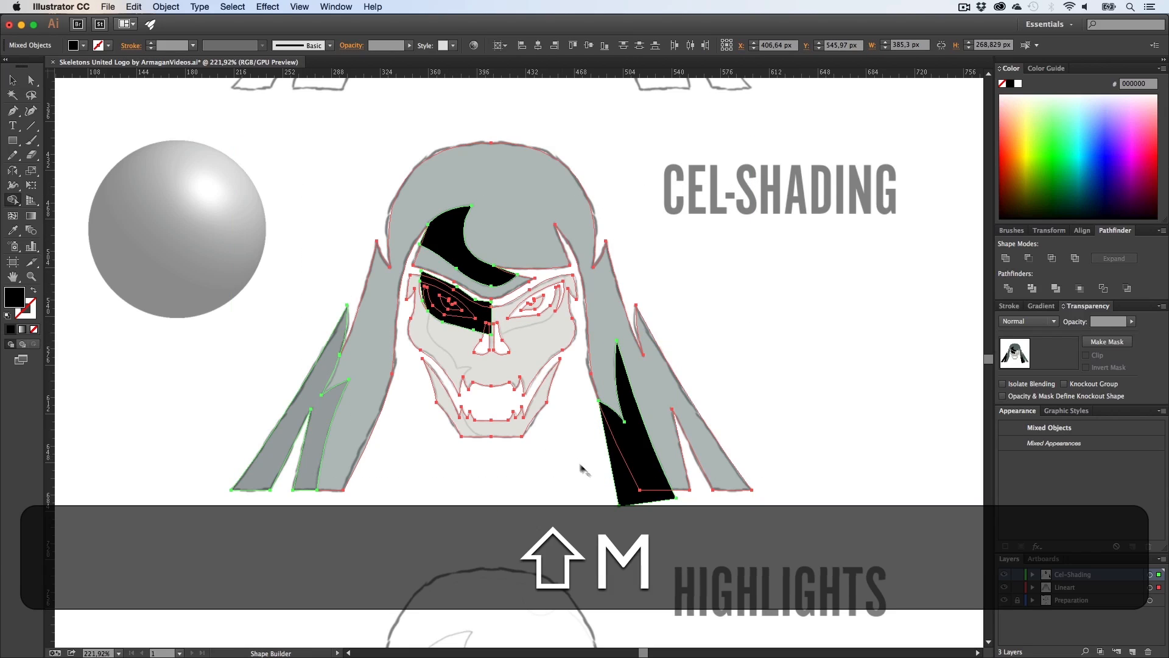
pyautogui.keyDown('alt'); pyautogui.click(622, 478); pyautogui.keyUp('alt')
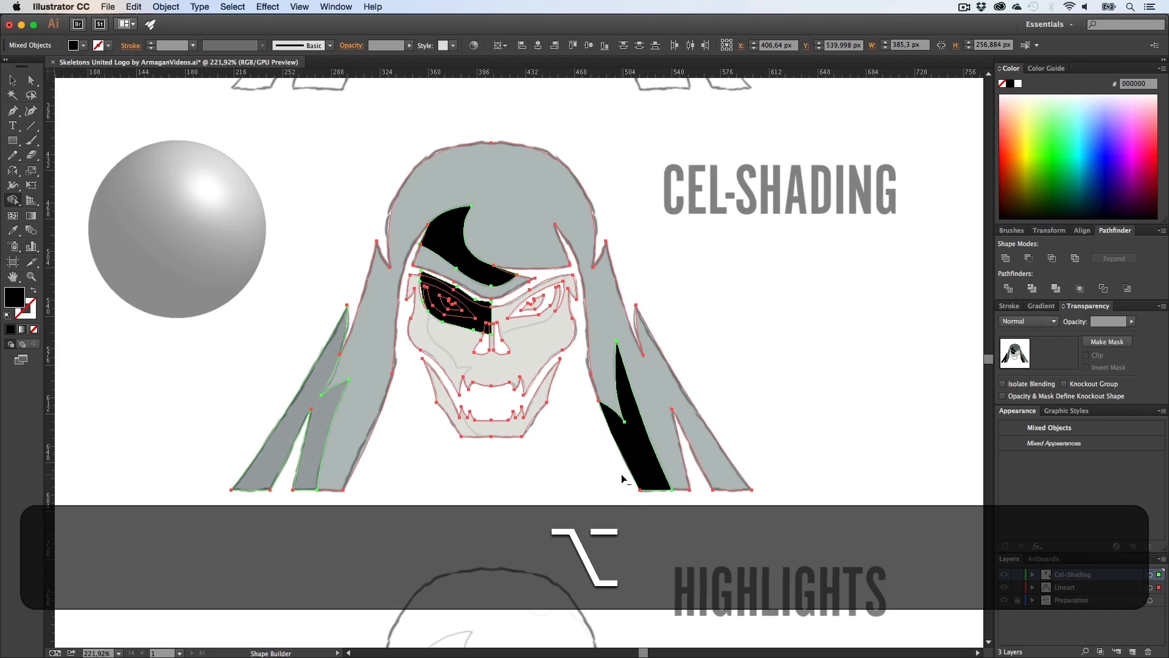
# Step: Zoom in on the fringe shadow's tip and delete its overhanging sliver with Shape Builder
pyautogui.scroll(3, 621, 474)
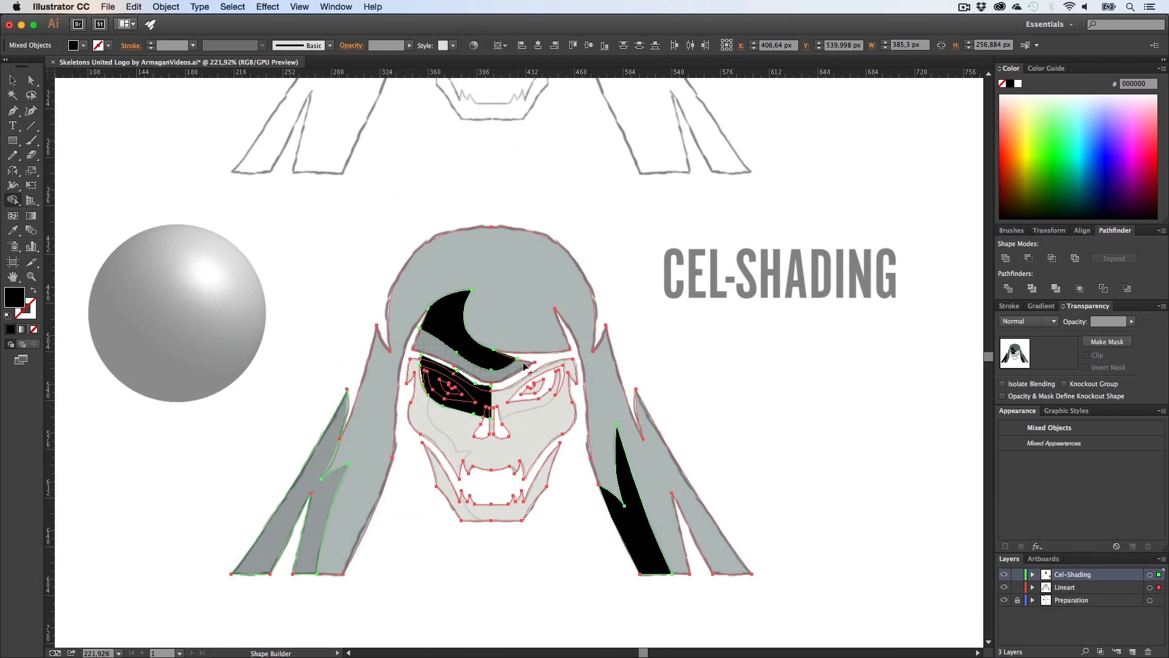
pyautogui.press('z')
pyautogui.moveTo(487, 353); pyautogui.dragTo(469, 397)
pyautogui.press('h')
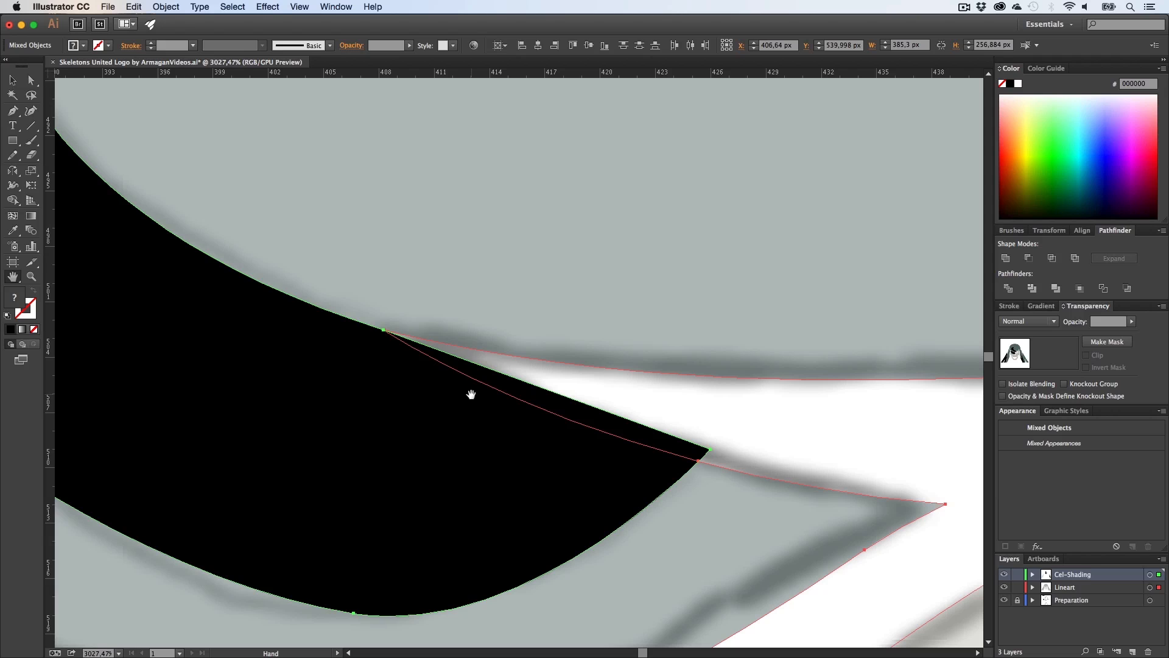
pyautogui.hotkey('shift', 'm')
pyautogui.keyDown('alt'); pyautogui.click(521, 394); pyautogui.keyUp('alt')
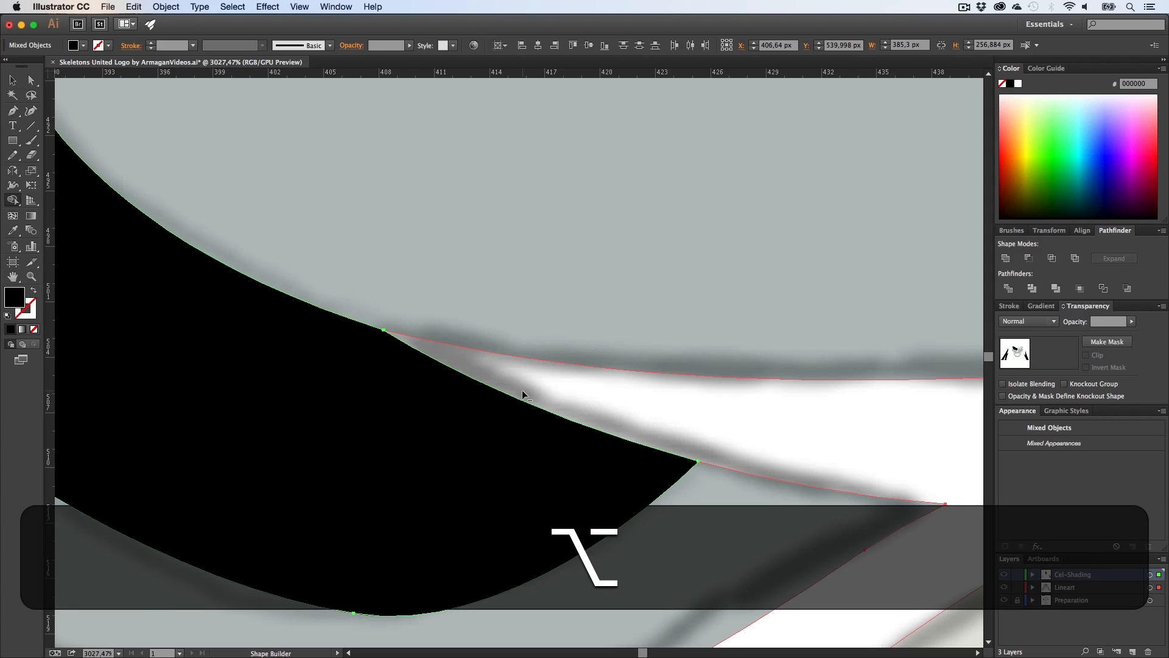
# Step: Trim the overhanging sliver from the fringe shadow's left end with Shape Builder
pyautogui.press('z')
pyautogui.moveTo(608, 399); pyautogui.dragTo(365, 399)
pyautogui.press('v')
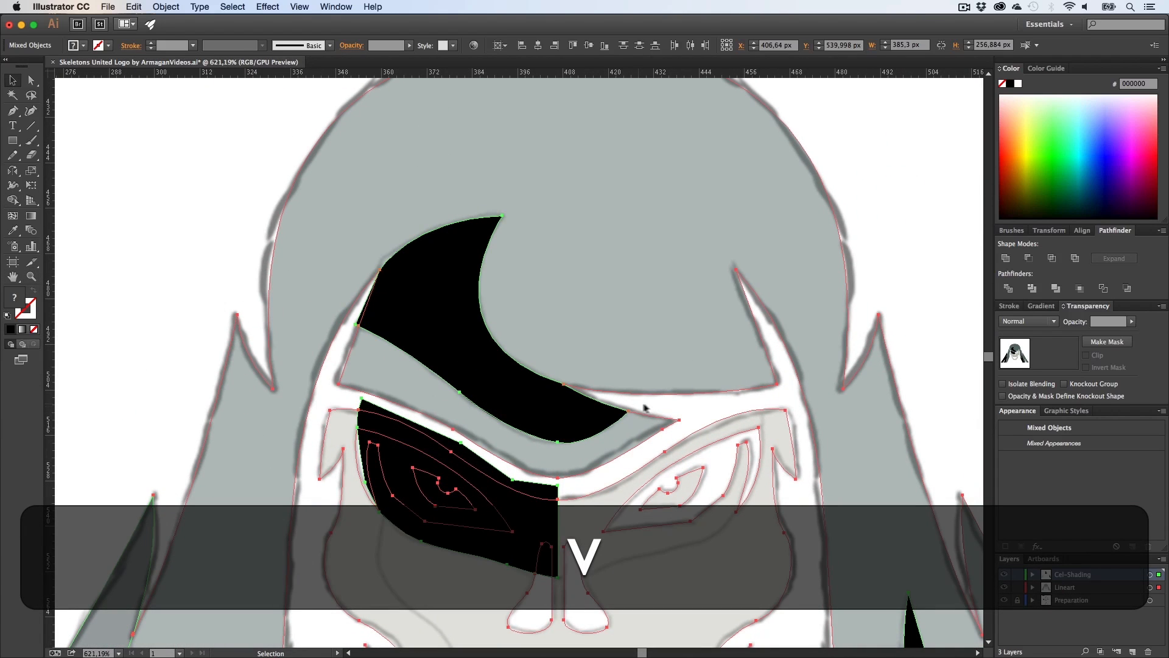
pyautogui.click(683, 407)
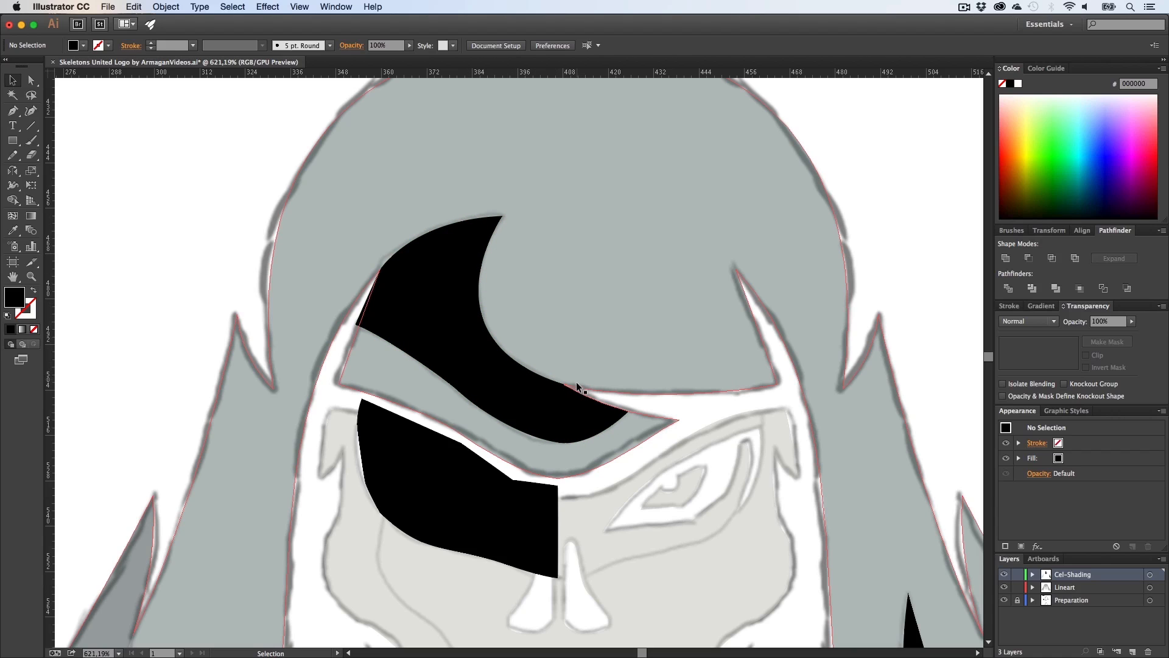
pyautogui.press('z')
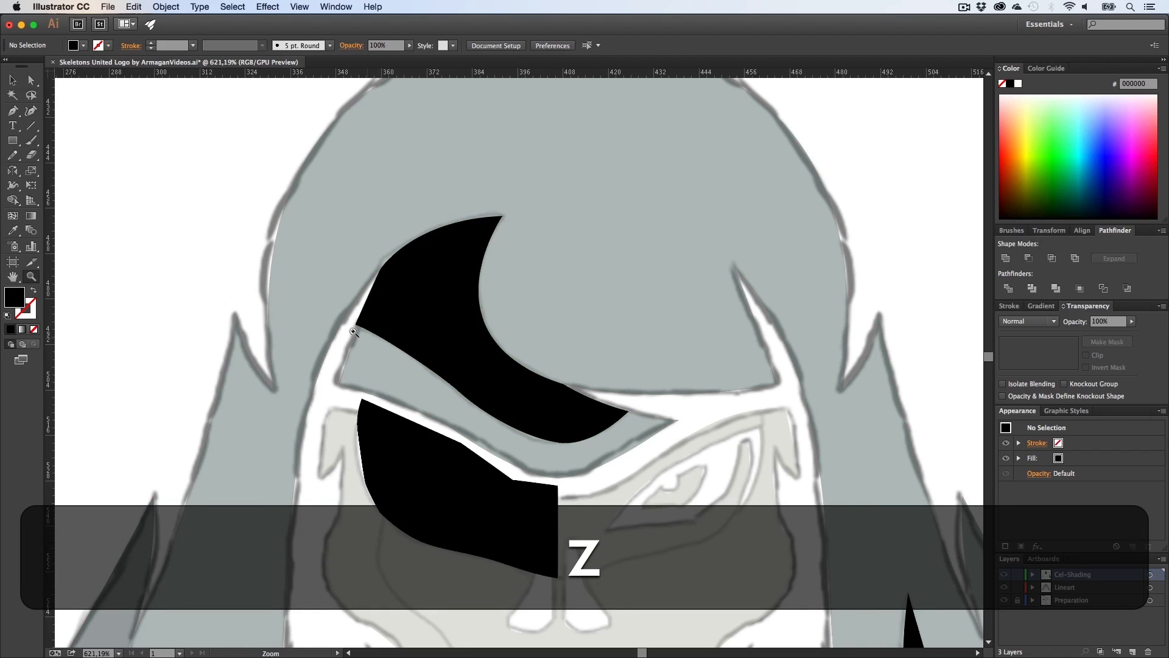
pyautogui.moveTo(326, 320); pyautogui.dragTo(709, 332)
pyautogui.press('v')
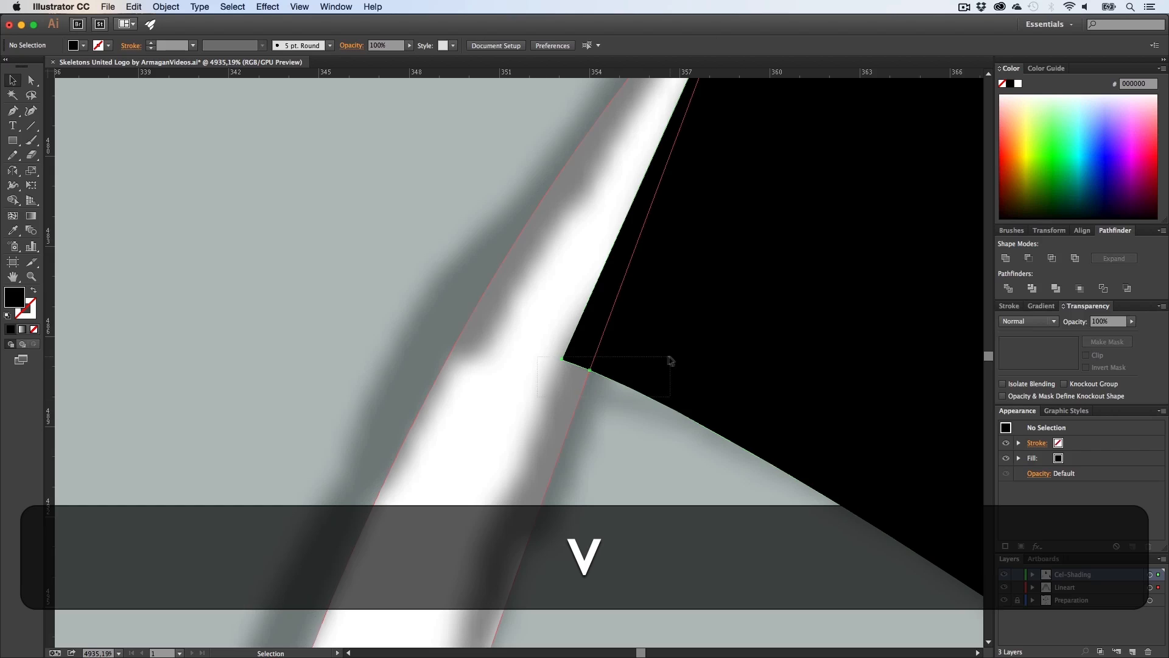
pyautogui.click(671, 360)
pyautogui.press('z')
pyautogui.moveTo(649, 375); pyautogui.dragTo(531, 375)
pyautogui.press('h')
pyautogui.moveTo(643, 339); pyautogui.dragTo(507, 397)
pyautogui.hotkey('shift', 'm')
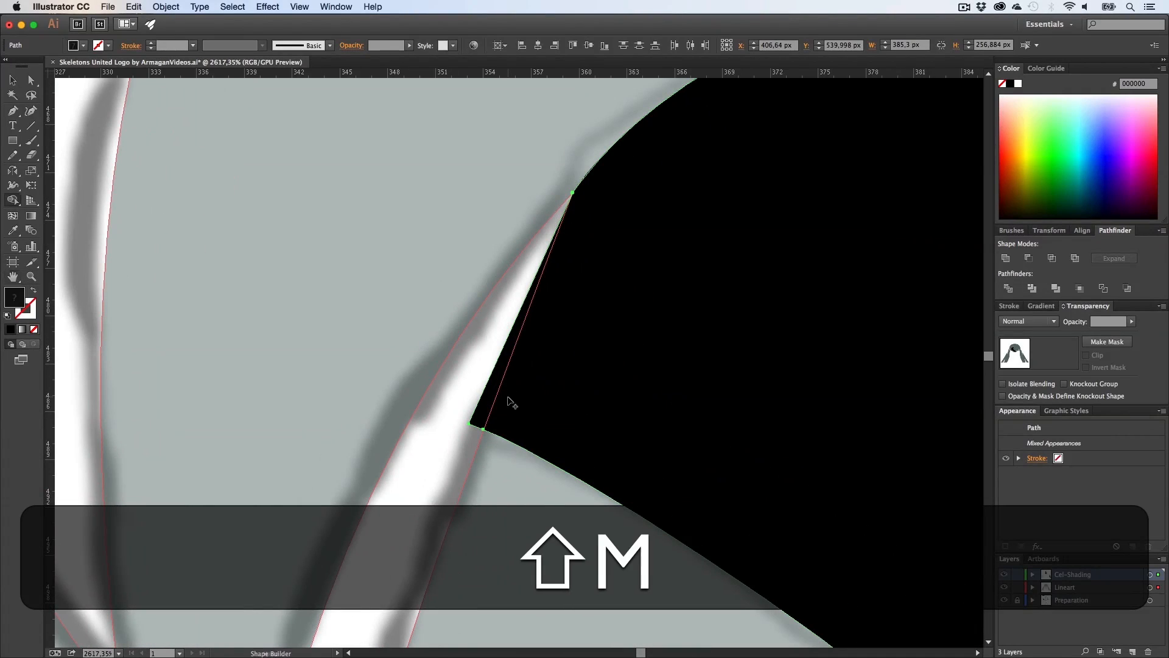
pyautogui.keyDown('alt'); pyautogui.click(492, 392); pyautogui.keyUp('alt')
pyautogui.press('a')
pyautogui.click(470, 403)
# Step: Select the eye-socket shadow with the lineart and use Shape Builder to remove the eye opening and brow strip from it
pyautogui.press('z')
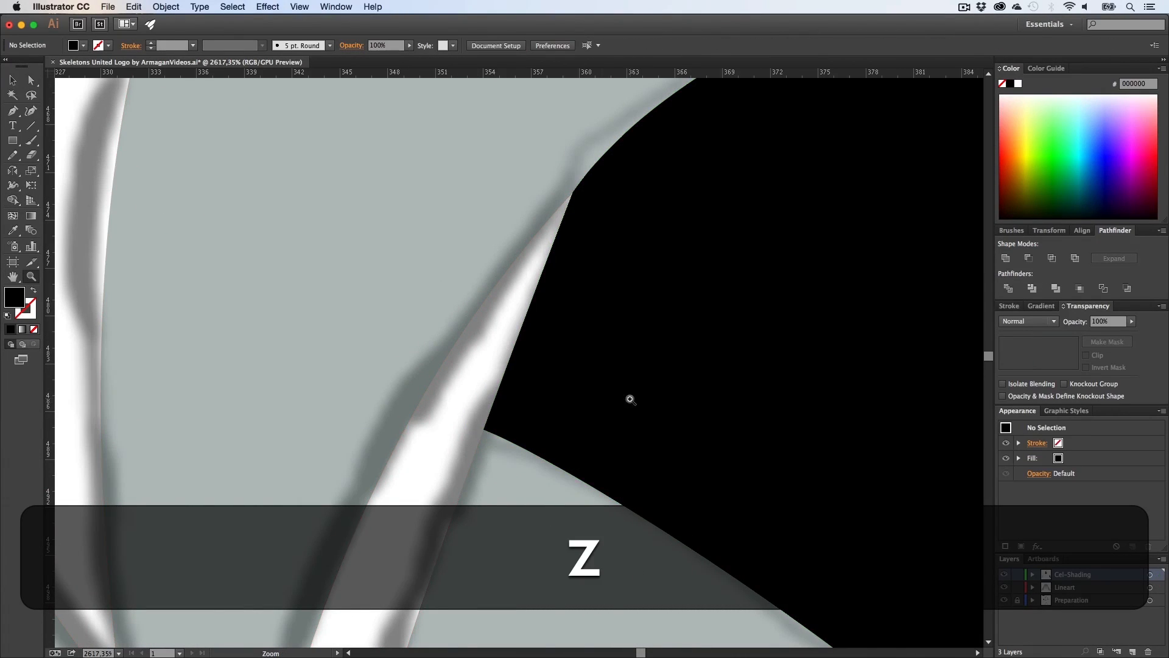
pyautogui.moveTo(630, 400); pyautogui.dragTo(424, 412)
pyautogui.press('h')
pyautogui.moveTo(631, 430); pyautogui.dragTo(397, 353)
pyautogui.moveTo(617, 485); pyautogui.dragTo(459, 331)
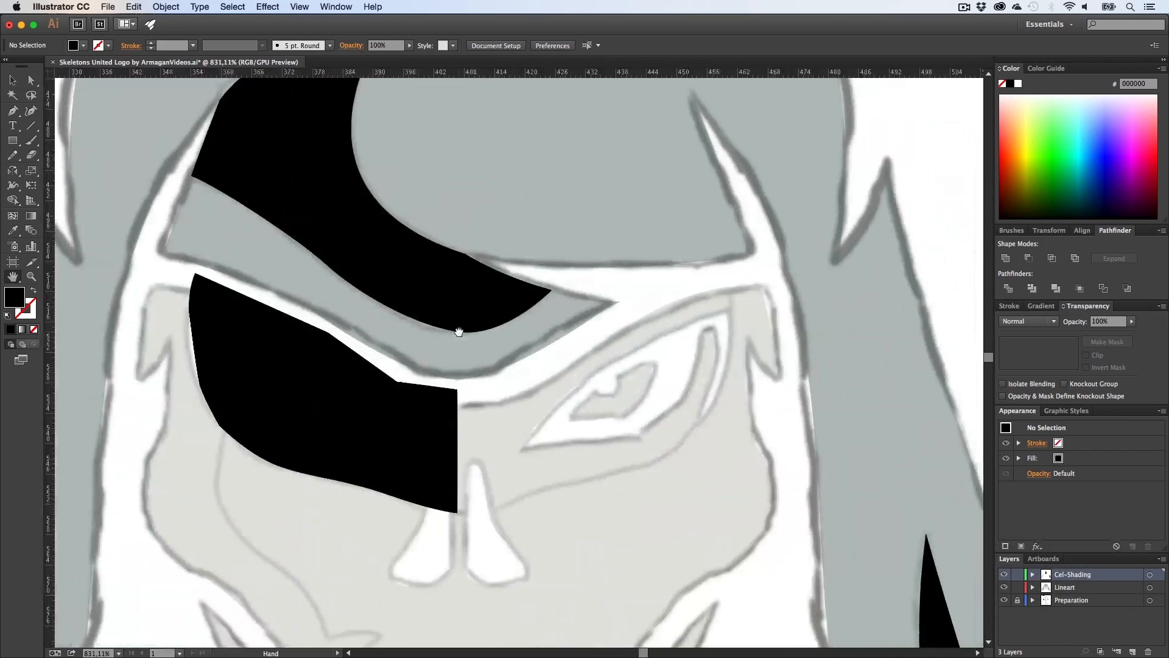
pyautogui.press('z')
pyautogui.moveTo(547, 373)
pyautogui.mouseDown()
pyautogui.moveTo(460, 390)
pyautogui.moveTo(536, 393)
pyautogui.mouseUp()
pyautogui.press('h')
pyautogui.press('z')
pyautogui.press('h')
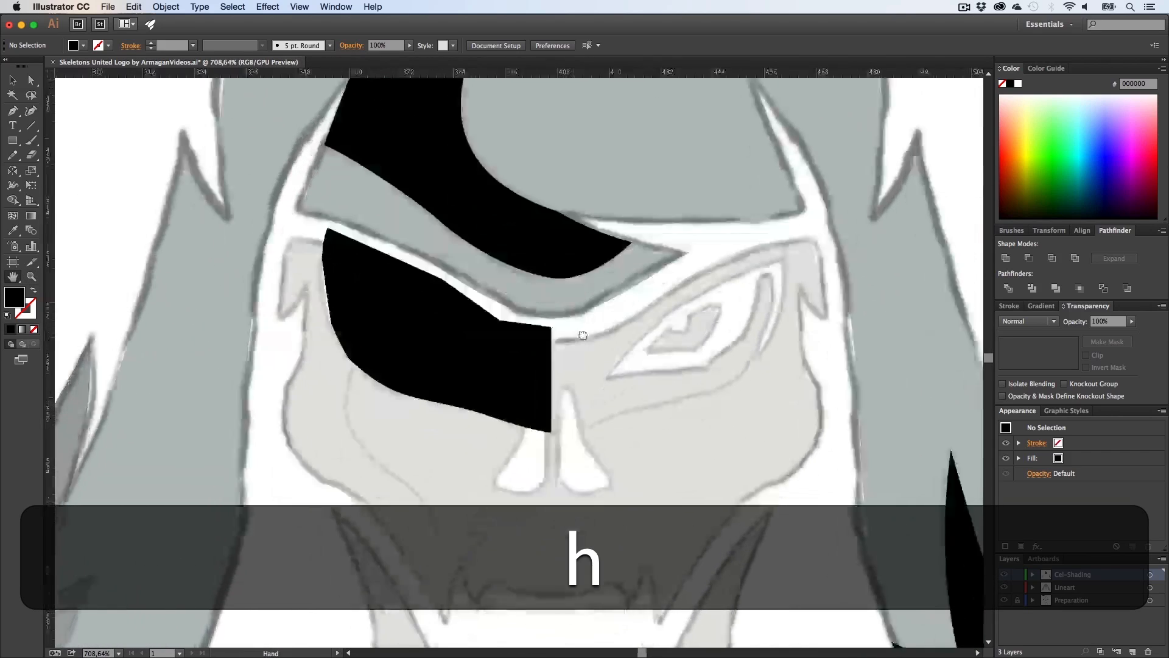
pyautogui.moveTo(410, 449); pyautogui.dragTo(427, 421)
pyautogui.press('v')
pyautogui.click(428, 421)
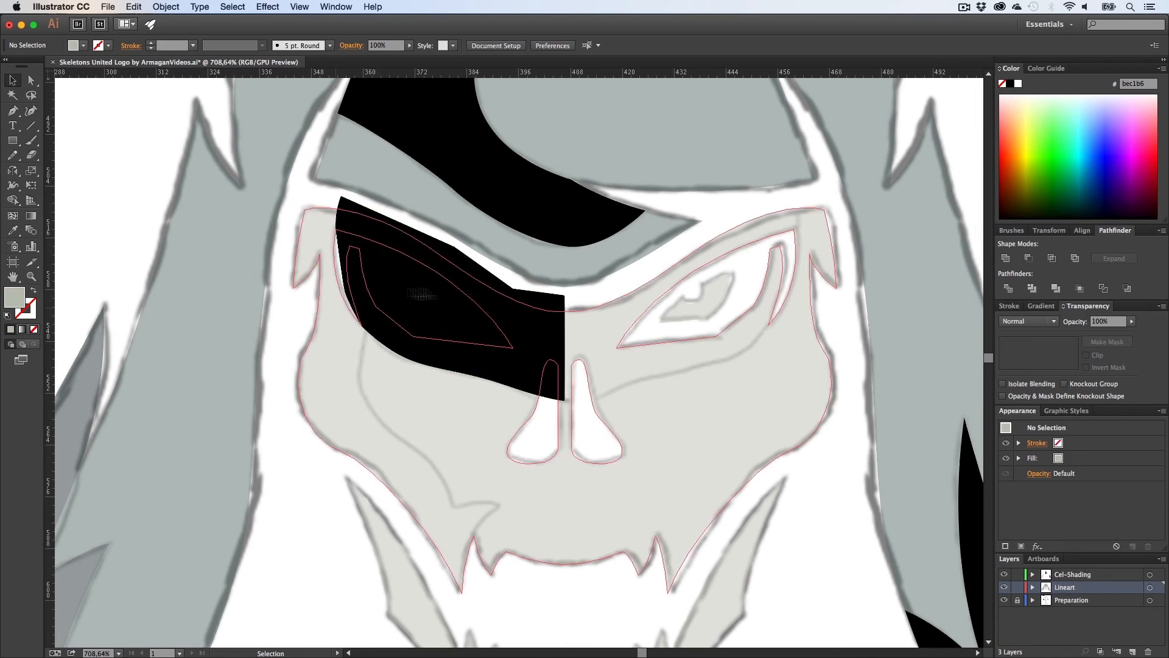
pyautogui.click(505, 301)
pyautogui.keyDown('shift'); pyautogui.click(393, 384); pyautogui.keyUp('shift')
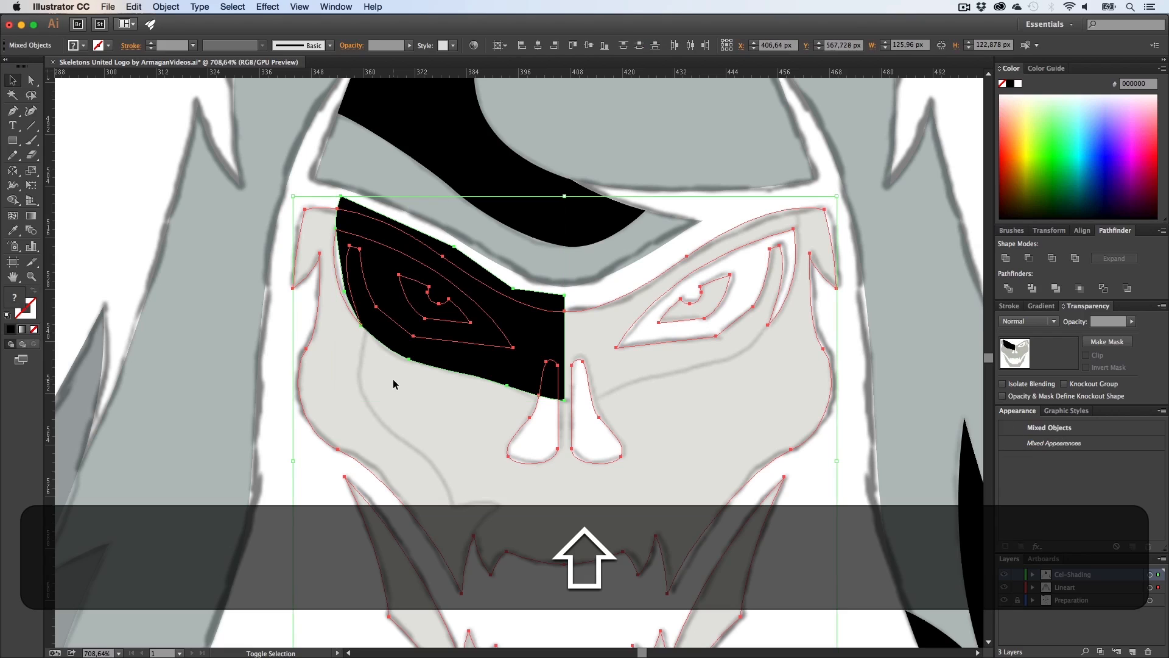
pyautogui.hotkey('shift', 'm')
pyautogui.keyDown('alt'); pyautogui.click(390, 297); pyautogui.keyUp('alt')
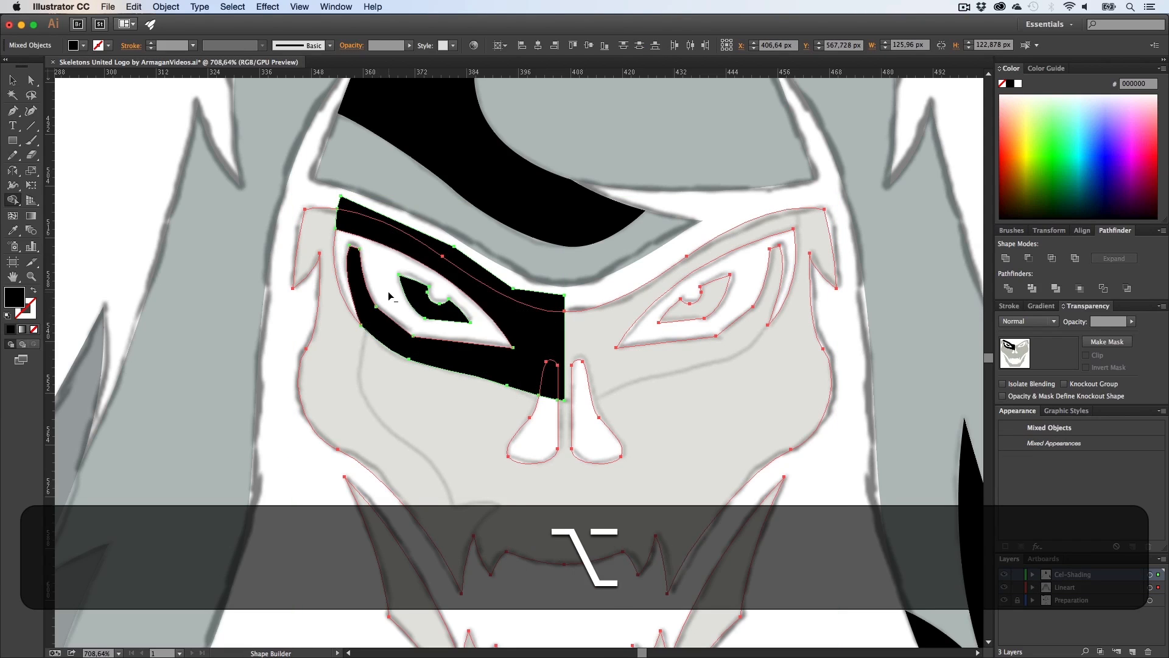
pyautogui.keyDown('alt'); pyautogui.click(455, 255); pyautogui.keyUp('alt')
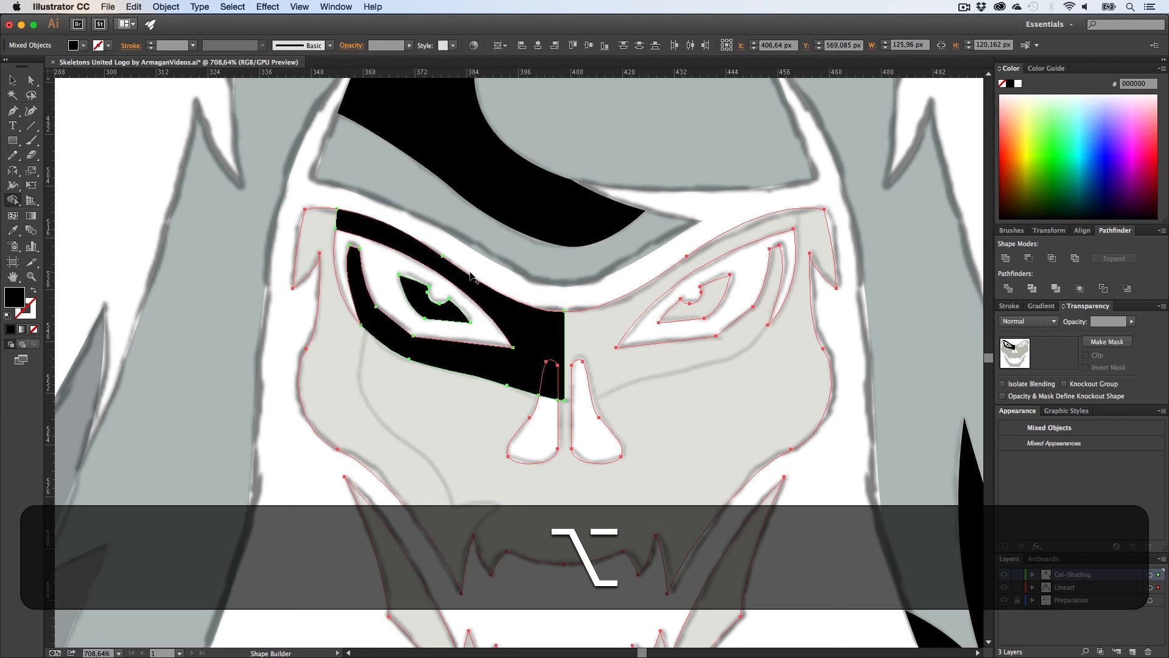
pyautogui.hotkey('alt', 'a')
pyautogui.click(497, 282)
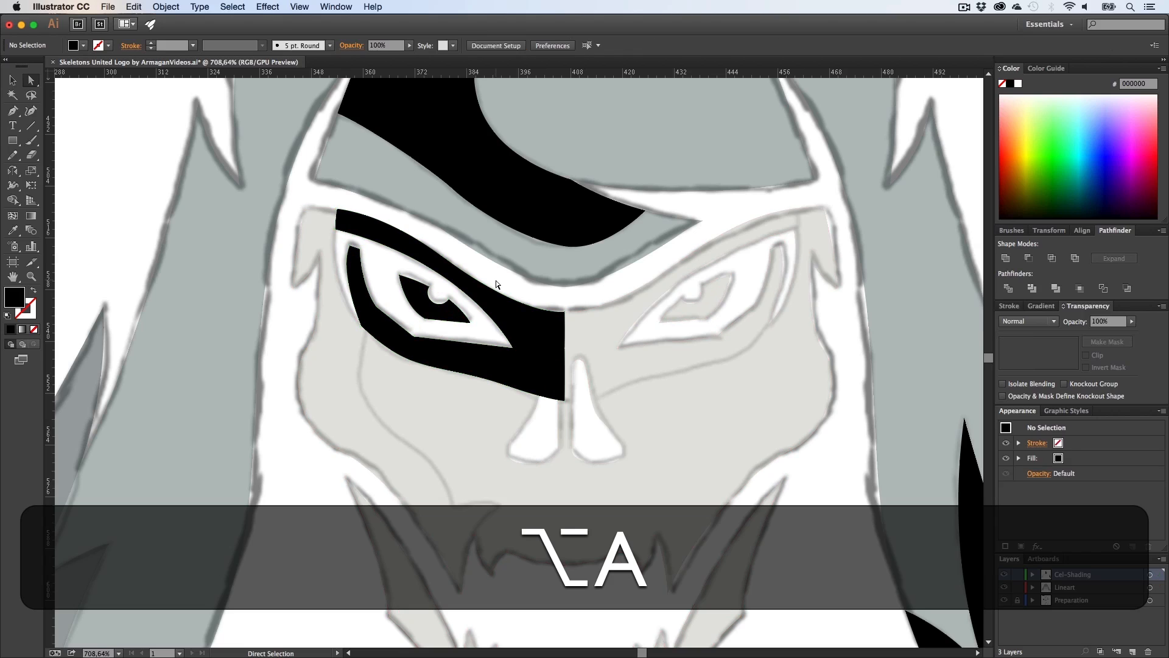
# Step: Select the eye-socket shadow with the lineart and delete its part overlapping the nose with Shape Builder
pyautogui.click(549, 360)
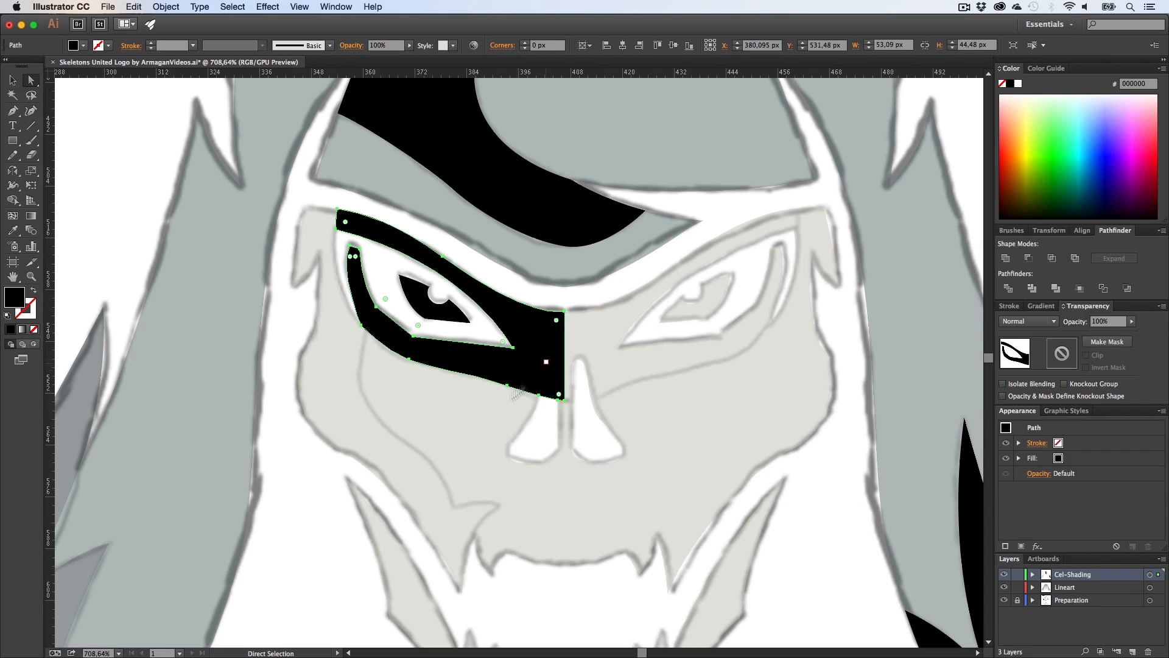
pyautogui.keyDown('shift'); pyautogui.click(473, 422); pyautogui.keyUp('shift')
pyautogui.hotkey('shift', 'm')
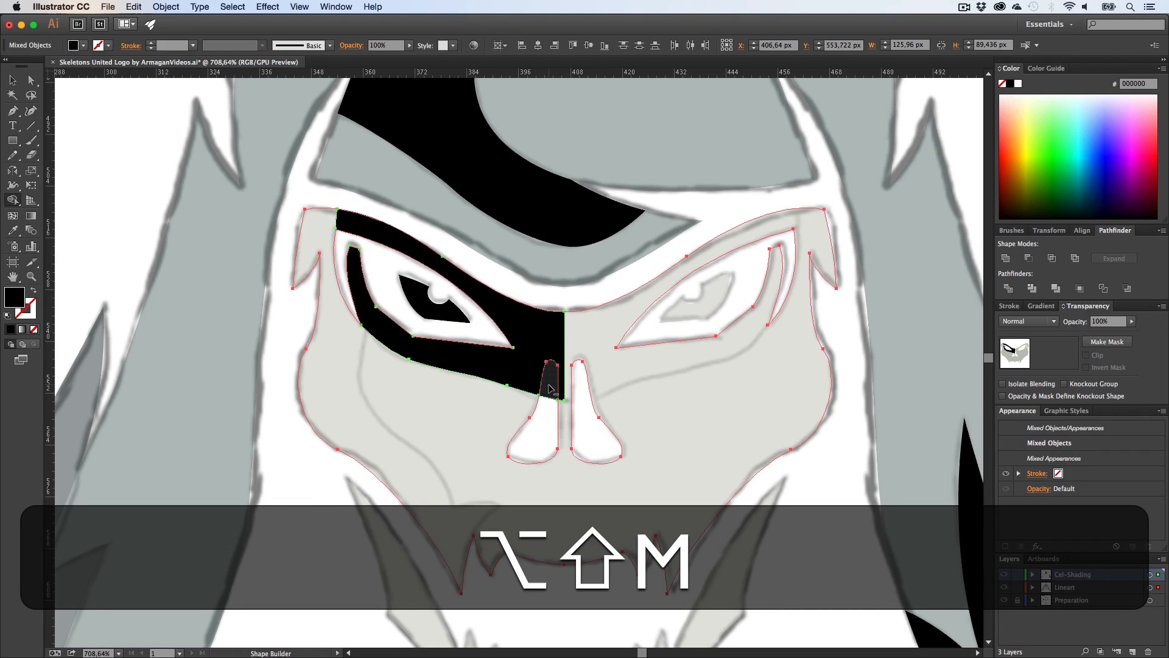
pyautogui.hotkey('alt', 'v')
pyautogui.click(522, 289)
pyautogui.press('v')
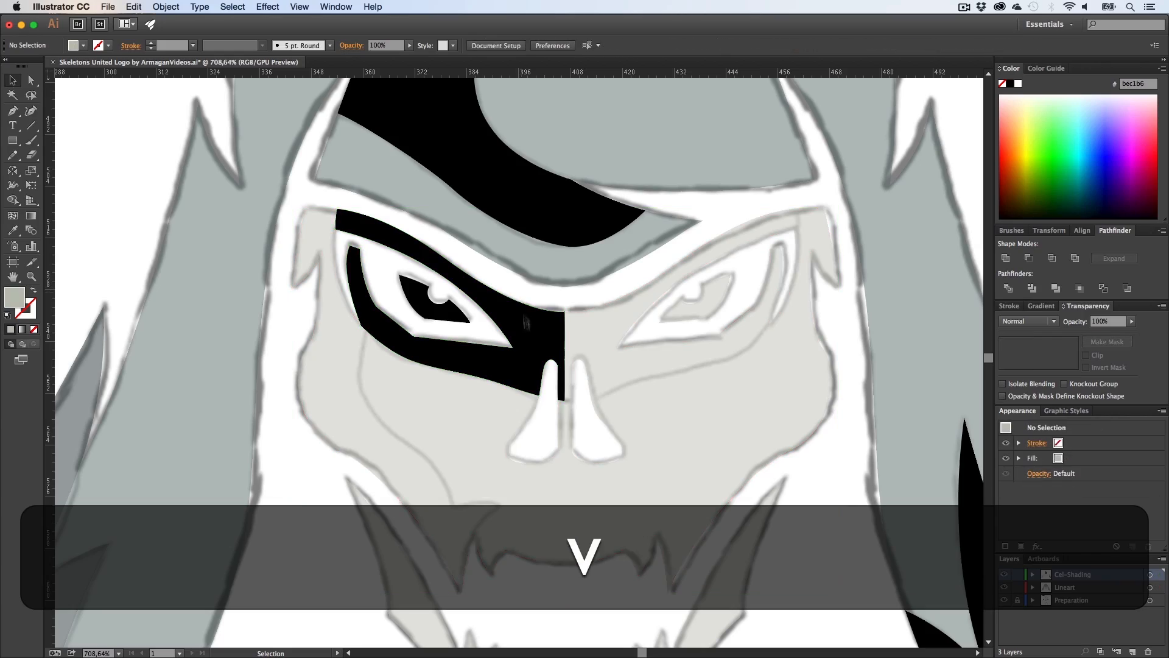
# Step: Zoom in to inspect the eye-socket shadow's edge along the nose
pyautogui.press('h')
pyautogui.moveTo(549, 424); pyautogui.dragTo(521, 426)
pyautogui.press('z')
pyautogui.moveTo(537, 365); pyautogui.dragTo(638, 378)
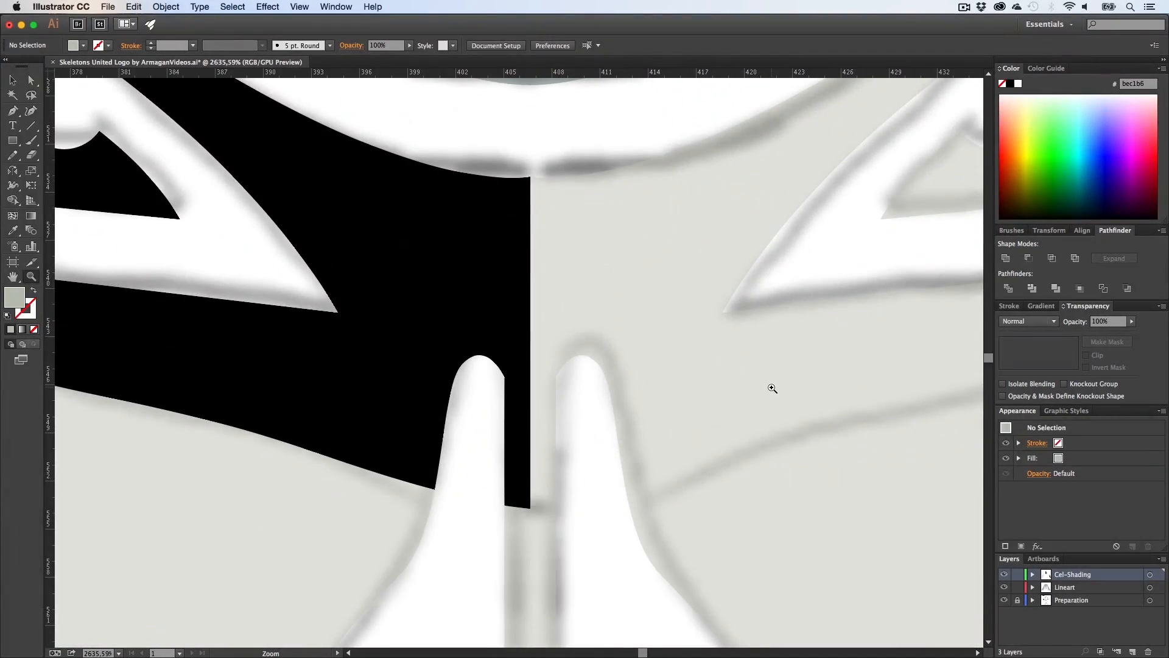
pyautogui.moveTo(771, 389); pyautogui.dragTo(691, 406)
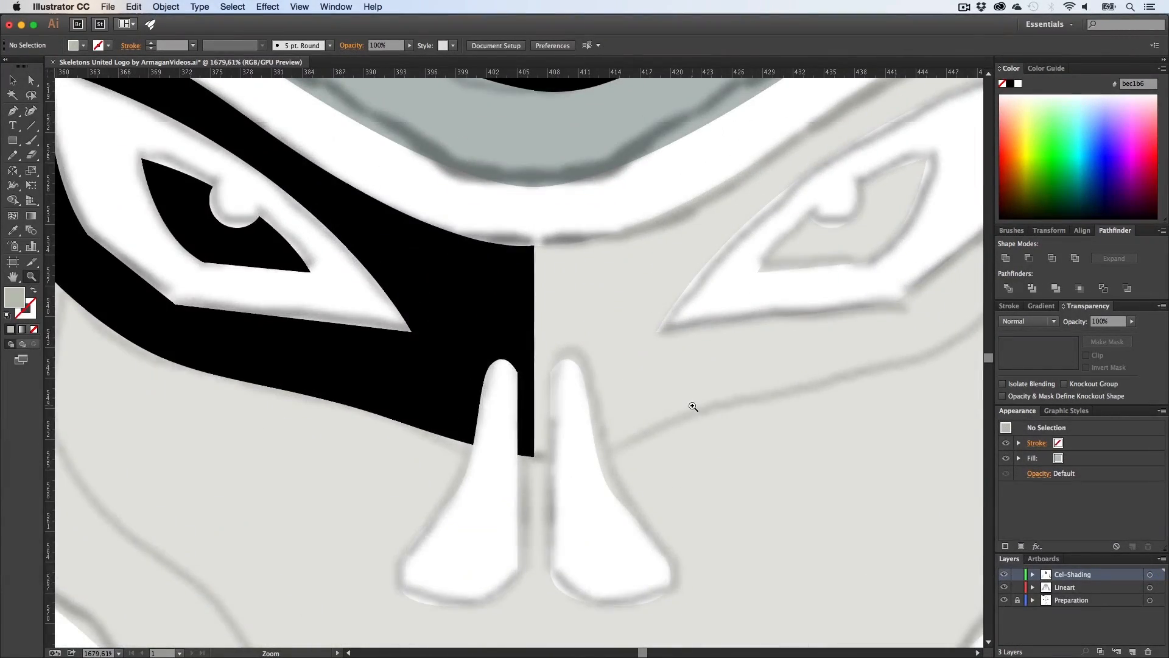
pyautogui.press('h')
pyautogui.moveTo(369, 382); pyautogui.dragTo(353, 405)
pyautogui.press('z')
pyautogui.press('h')
pyautogui.moveTo(495, 420); pyautogui.dragTo(384, 314)
pyautogui.press('v')
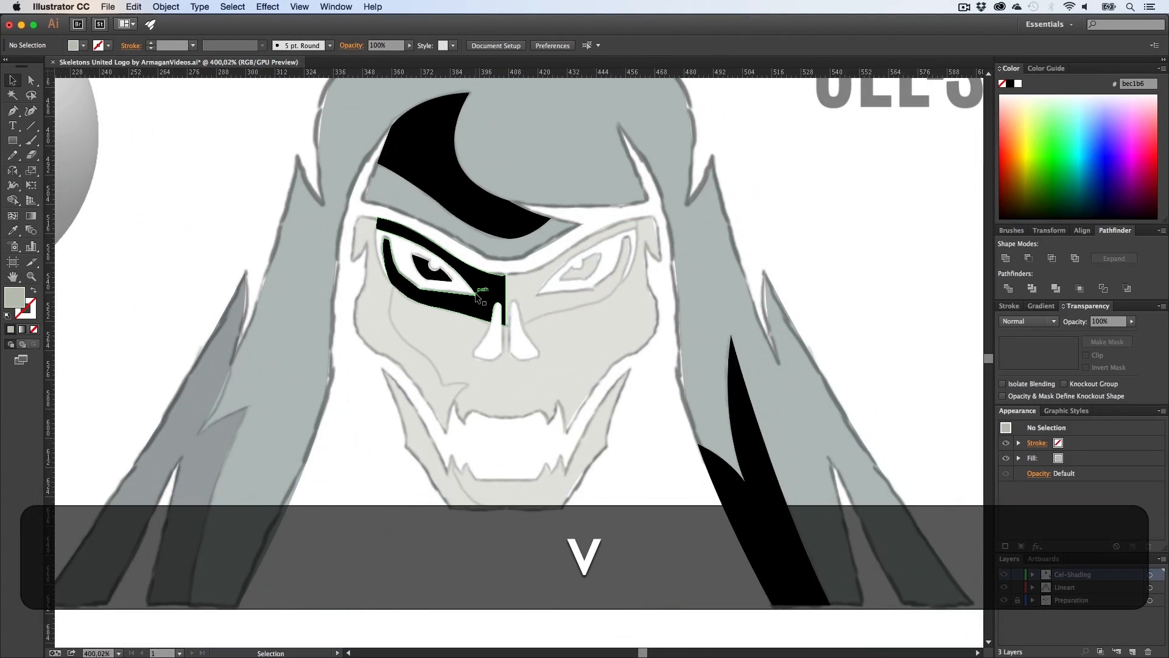
pyautogui.keyDown('shift'); pyautogui.click(481, 220); pyautogui.keyUp('shift')
pyautogui.doubleClick(481, 221)
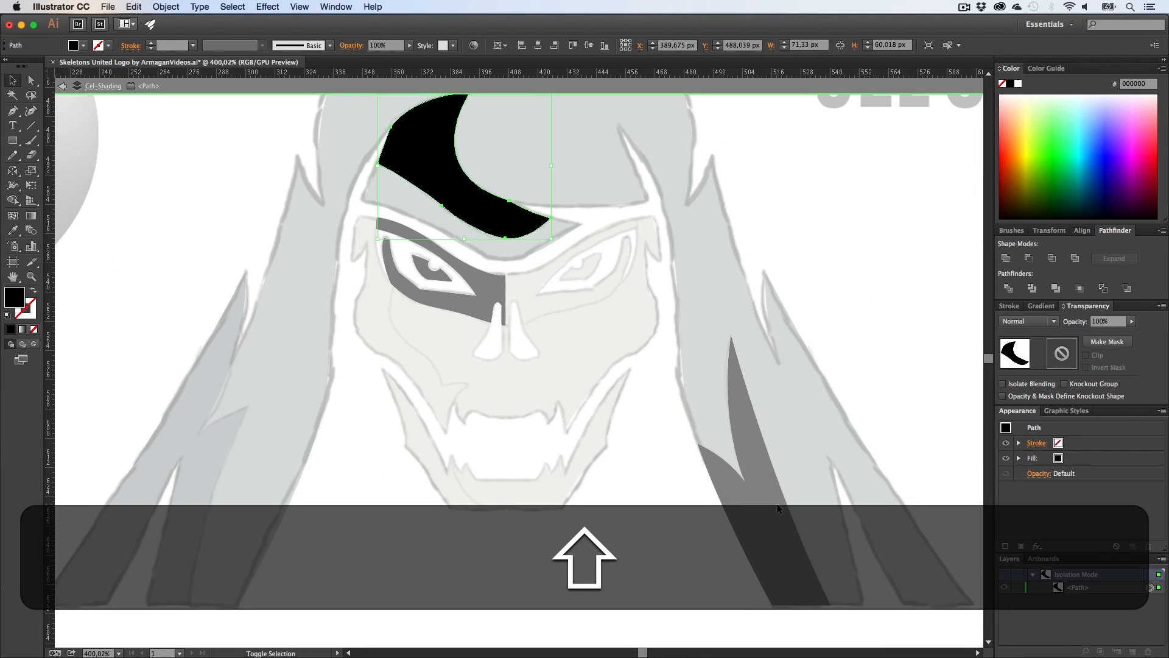
pyautogui.click(61, 87)
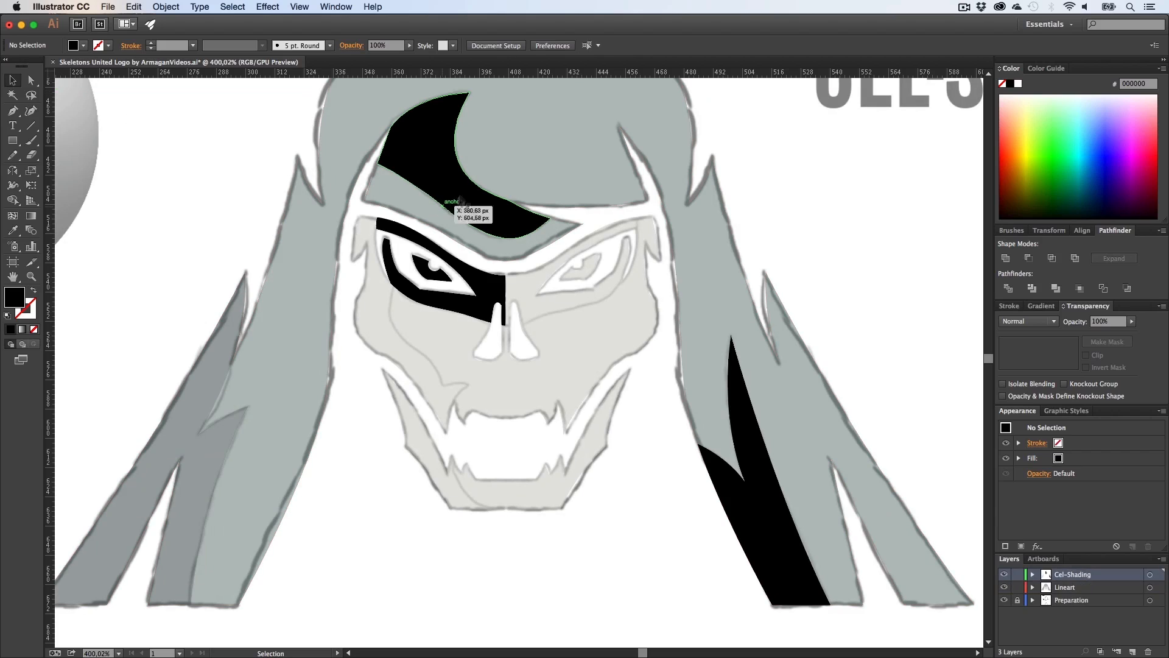
# Step: Select the fringe, eye-socket and hair strand shadows and set their opacity to 15%
pyautogui.keyDown('shift'); pyautogui.click(474, 311); pyautogui.keyUp('shift')
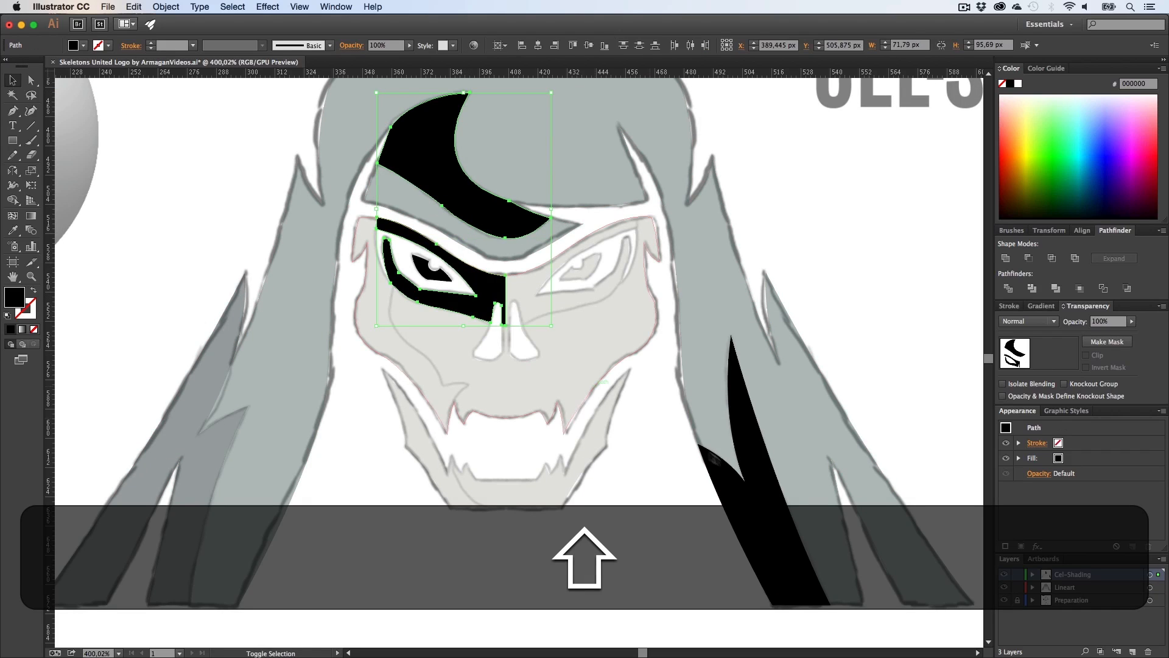
pyautogui.keyDown('shift'); pyautogui.click(731, 478); pyautogui.keyUp('shift')
pyautogui.click(1115, 323)
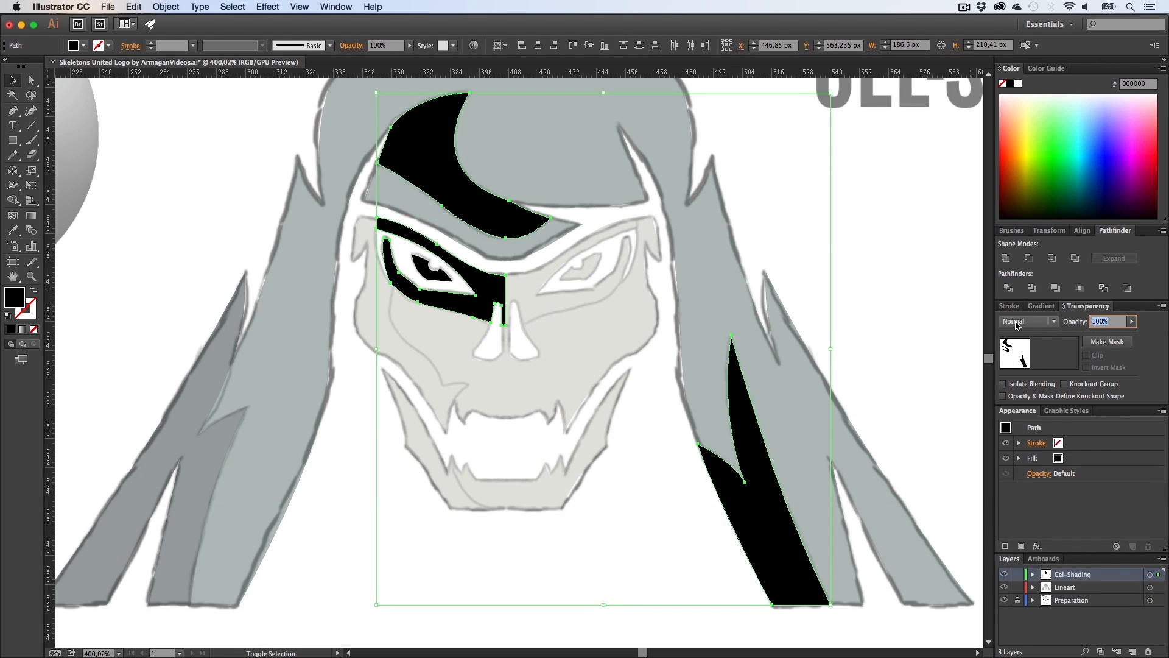
pyautogui.write('15')
pyautogui.press('Return')
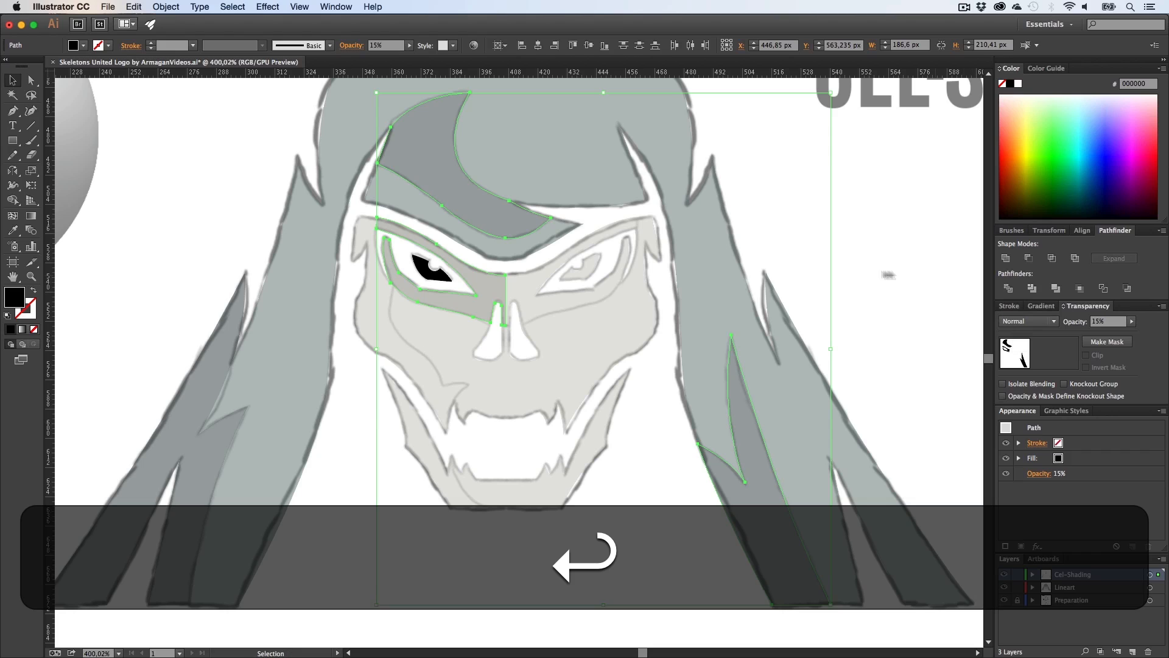
# Step: Fill the eye's iris shape with pure red ff0000
pyautogui.click(876, 274)
pyautogui.click(442, 275)
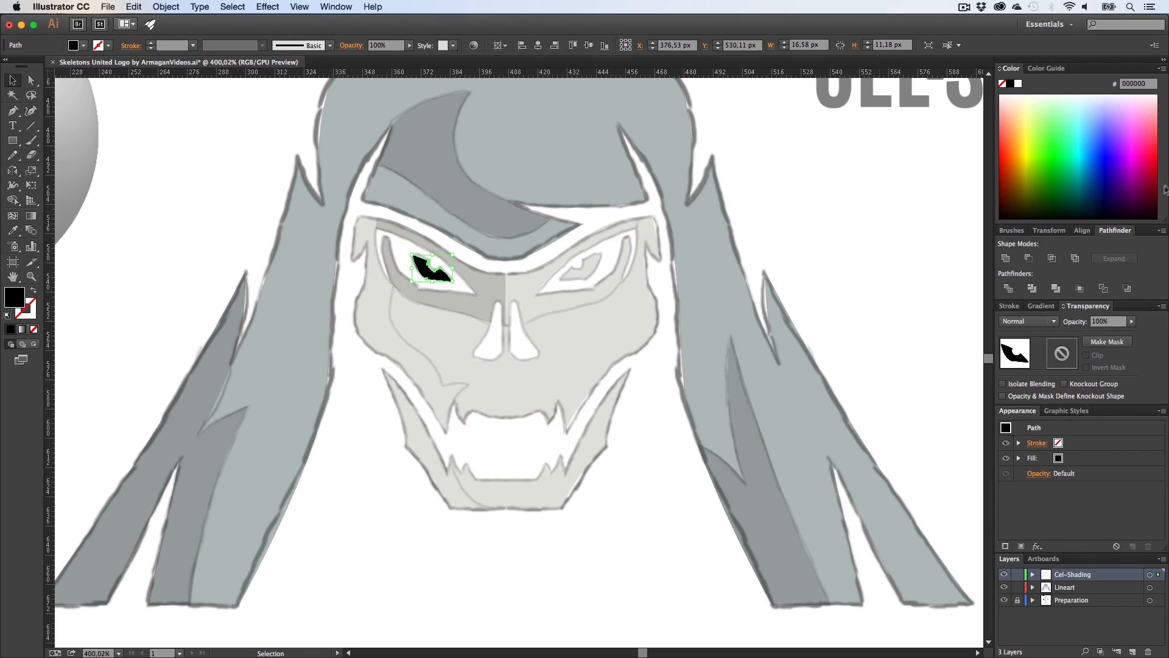
pyautogui.doubleClick(20, 302)
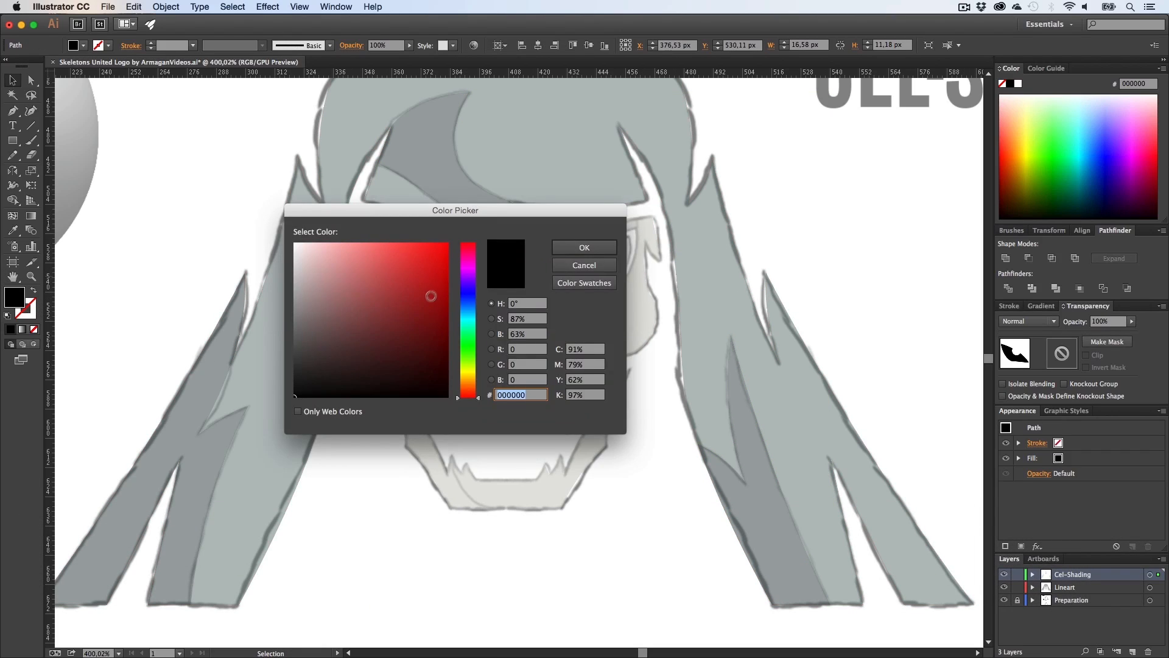
pyautogui.moveTo(430, 296); pyautogui.dragTo(459, 238)
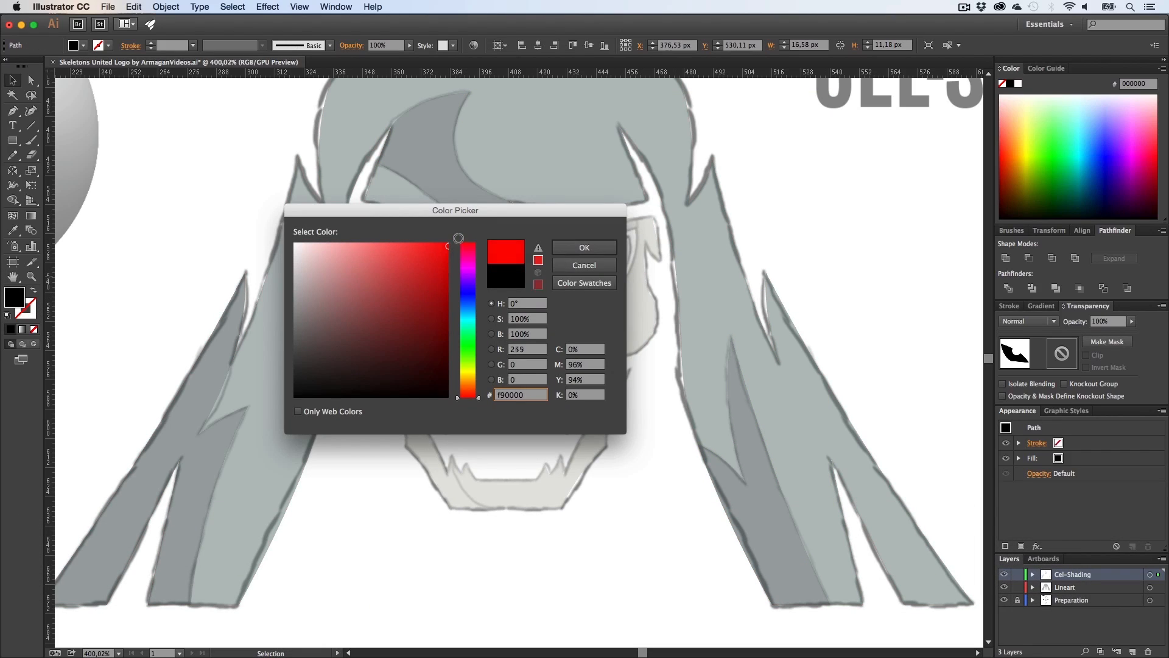
pyautogui.click(594, 252)
pyautogui.click(822, 248)
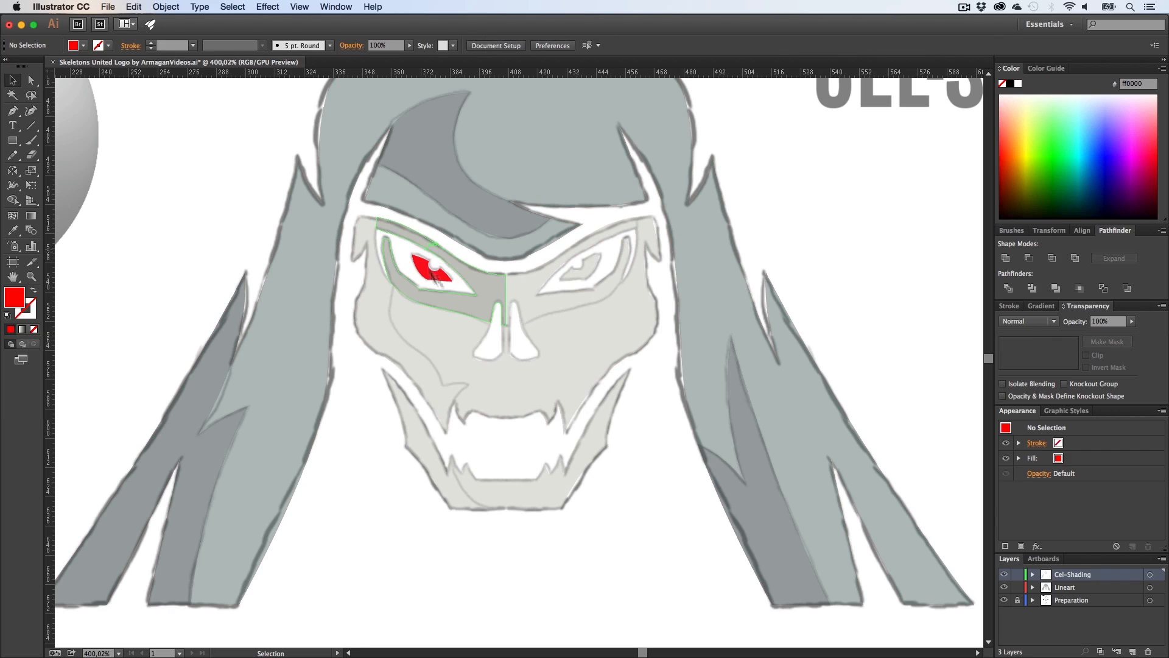
# Step: Change the iris fill to a darker red, bf0c0c
pyautogui.press('h')
pyautogui.moveTo(496, 334); pyautogui.dragTo(503, 402)
pyautogui.press('v')
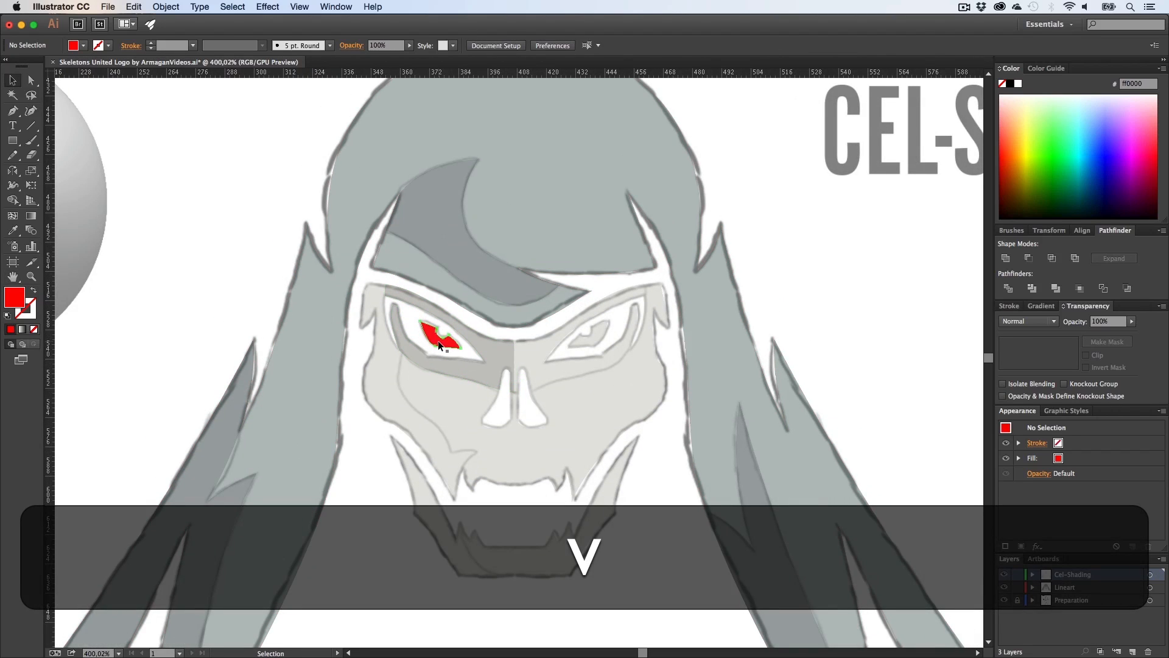
pyautogui.click(437, 338)
pyautogui.doubleClick(18, 301)
pyautogui.click(439, 282)
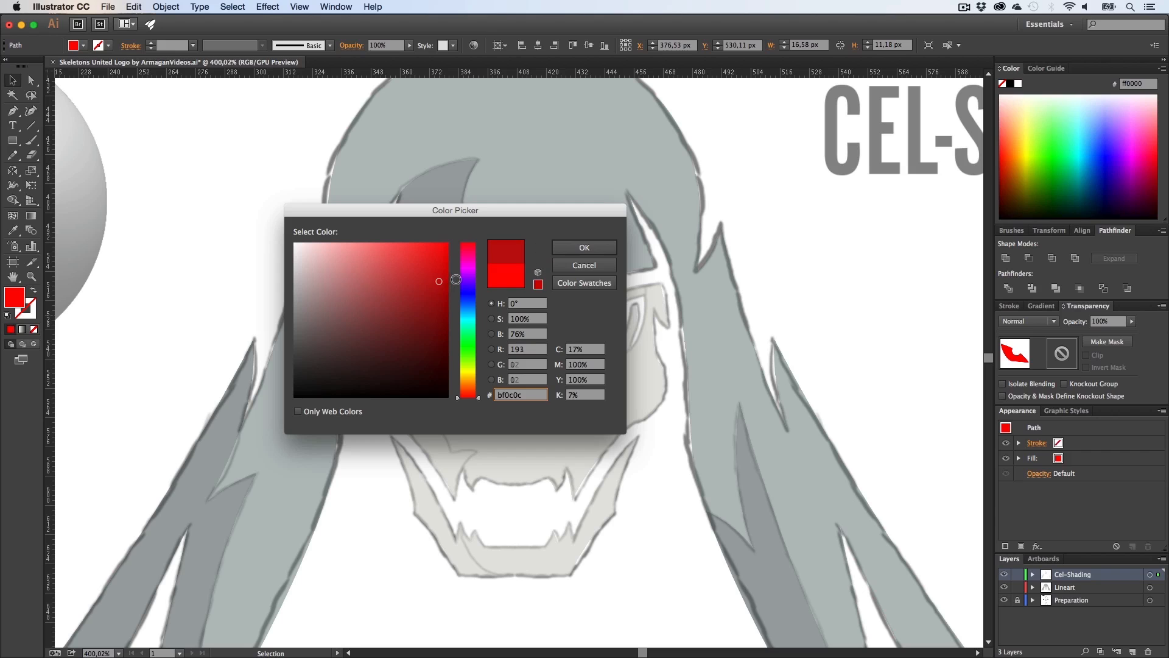
pyautogui.press('Return')
# Step: Hide the Preparation layer to preview the coloured skull without the sketch
pyautogui.press('h')
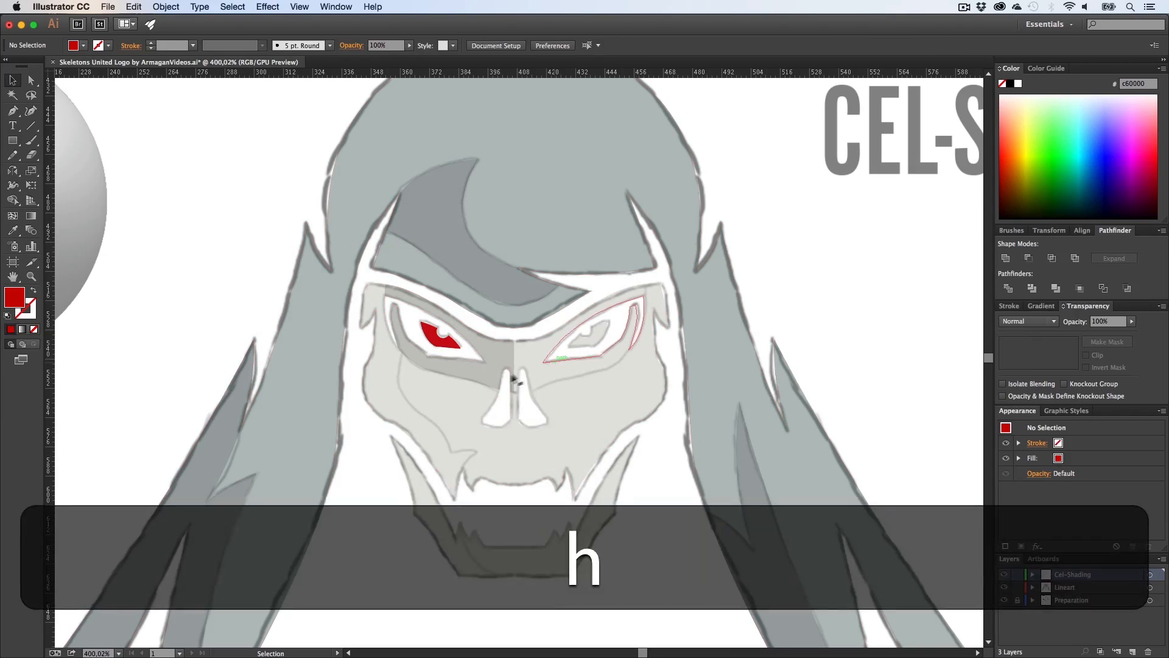
pyautogui.moveTo(515, 384); pyautogui.dragTo(483, 319)
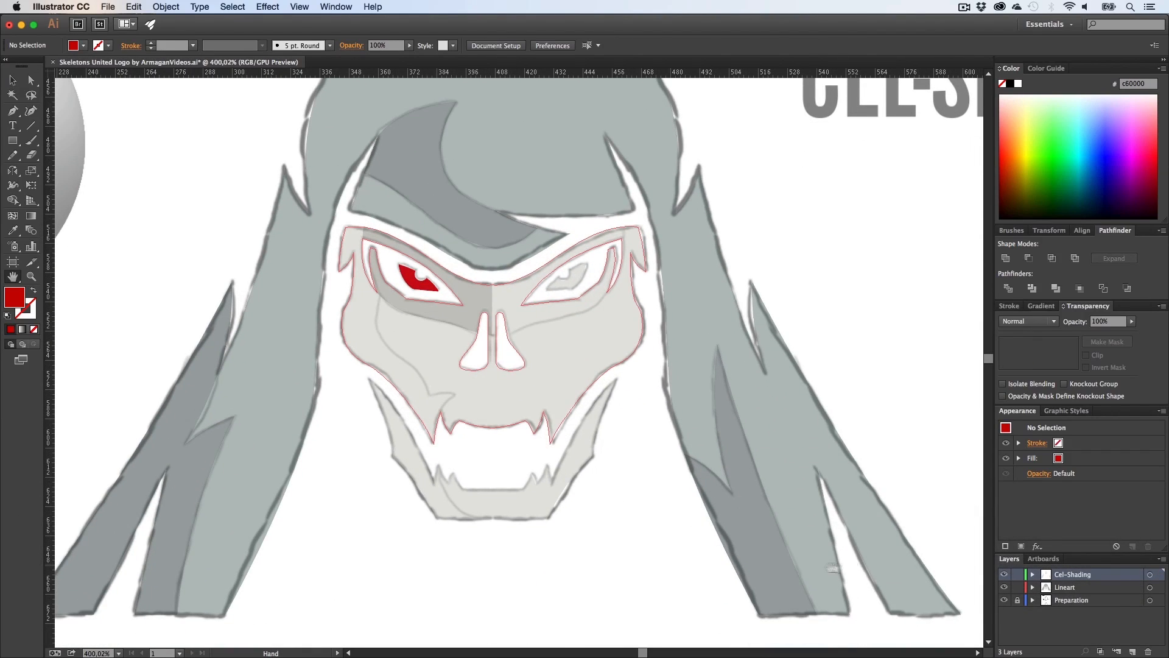
pyautogui.click(1004, 588)
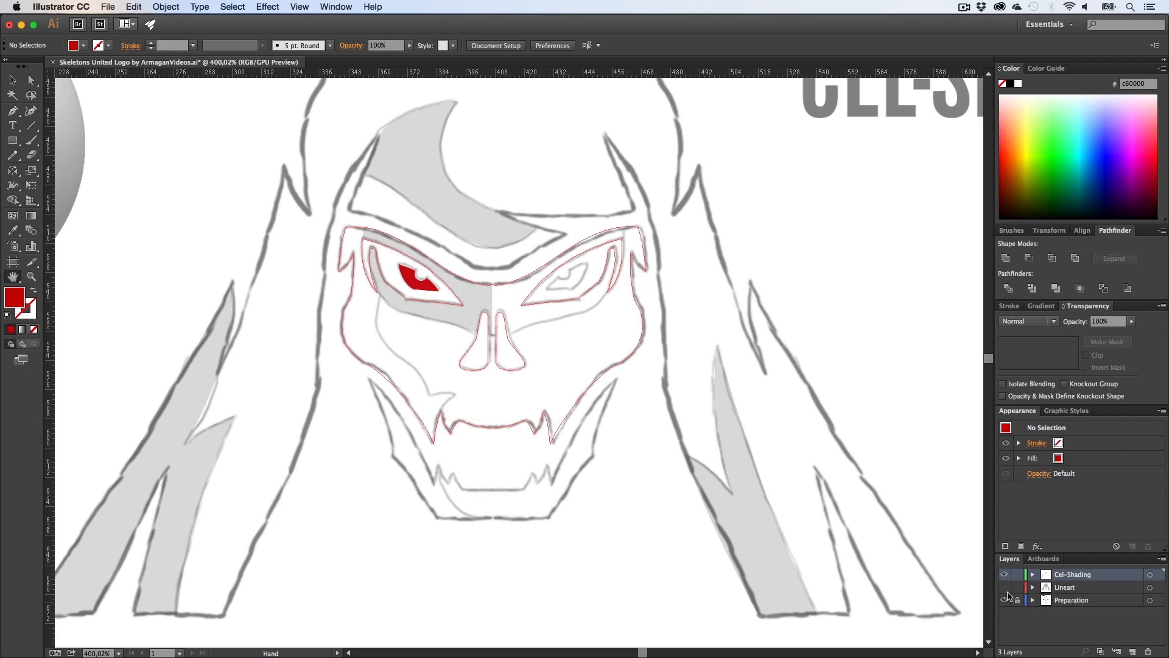
pyautogui.click(1004, 587)
pyautogui.click(1004, 600)
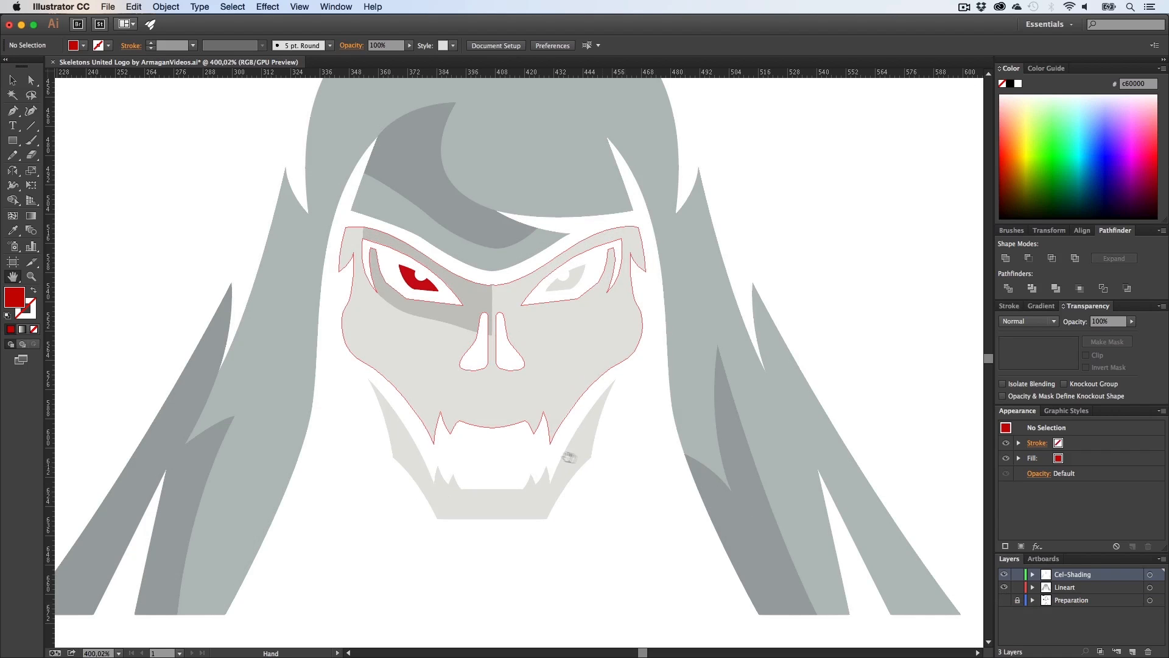
pyautogui.press('v')
pyautogui.press('z')
pyautogui.moveTo(621, 483); pyautogui.dragTo(690, 484)
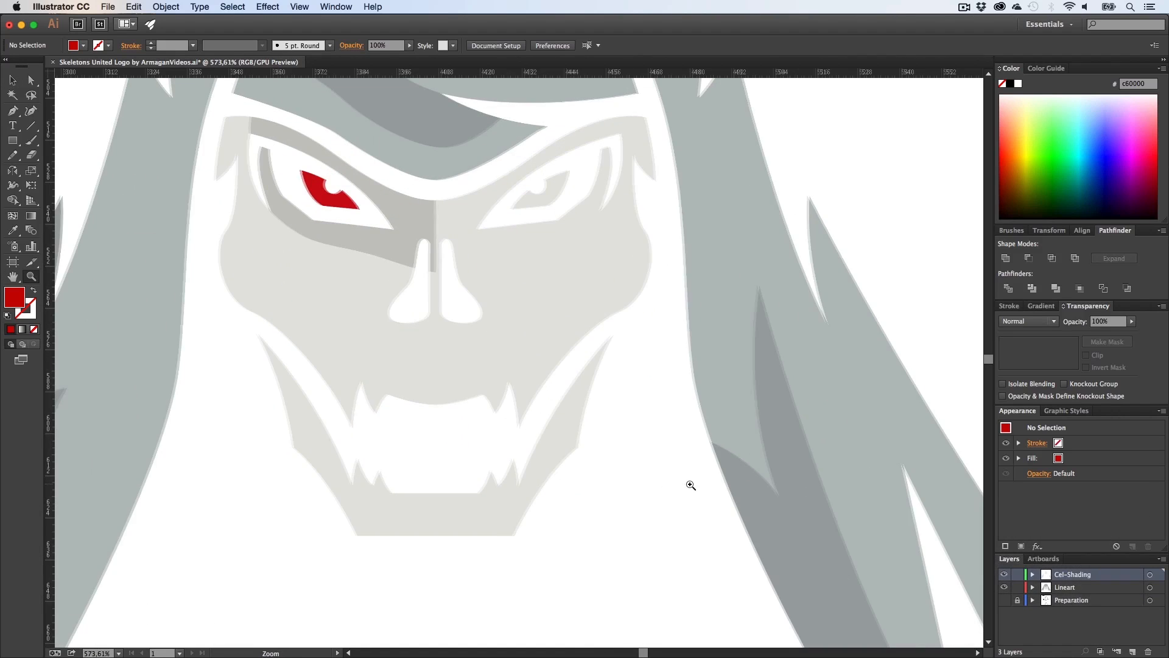
# Step: Try to move an anchor point where the eye-socket shadow meets the nose bridge
pyautogui.press('h')
pyautogui.moveTo(447, 364); pyautogui.dragTo(504, 454)
pyautogui.press('z')
pyautogui.moveTo(419, 326); pyautogui.dragTo(495, 417)
pyautogui.press('h')
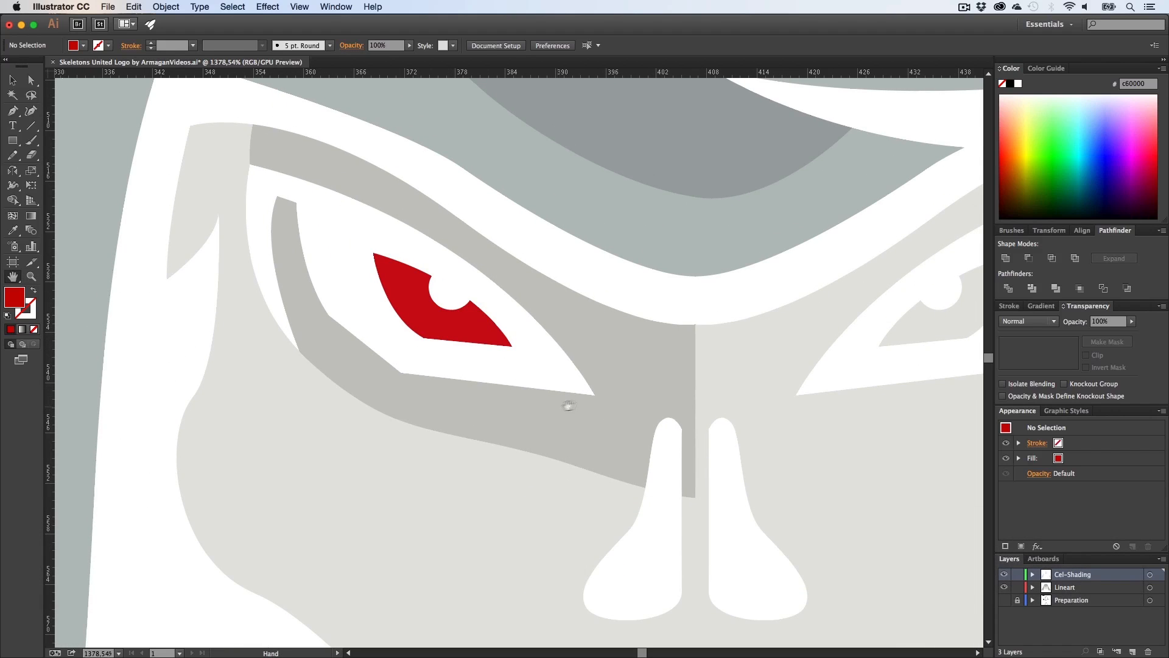
pyautogui.press('z')
pyautogui.moveTo(686, 335)
pyautogui.mouseDown()
pyautogui.moveTo(950, 363)
pyautogui.moveTo(704, 334)
pyautogui.mouseUp()
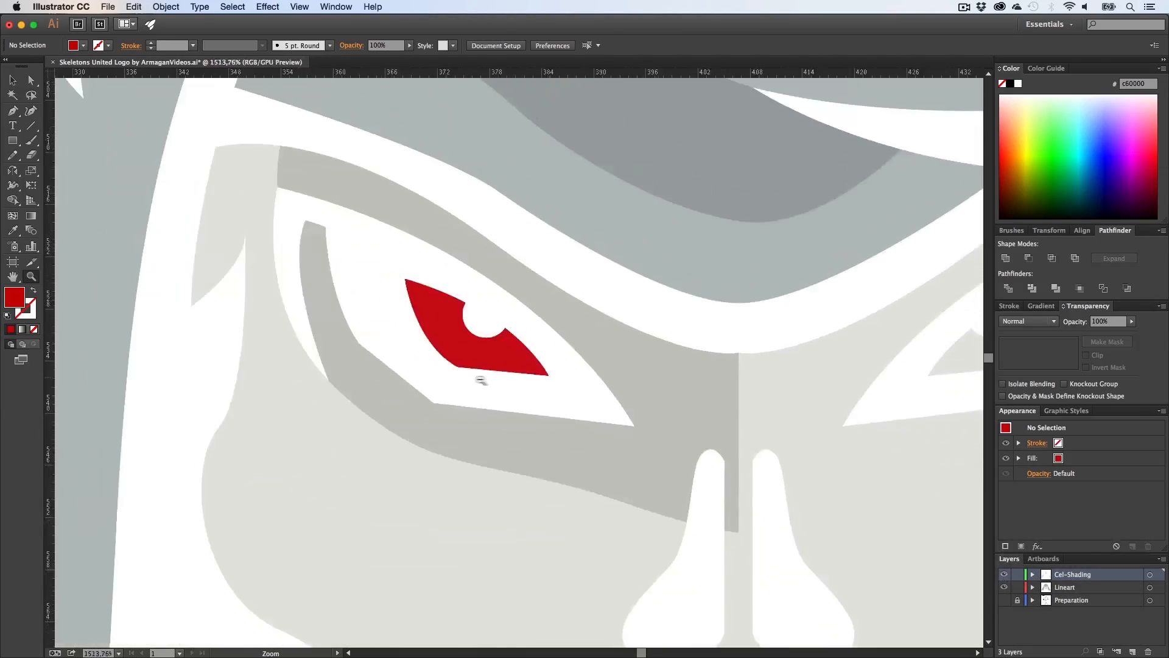
pyautogui.moveTo(481, 380); pyautogui.dragTo(373, 386)
pyautogui.press('h')
pyautogui.moveTo(615, 404); pyautogui.dragTo(373, 399)
pyautogui.press('z')
pyautogui.moveTo(494, 357); pyautogui.dragTo(720, 416)
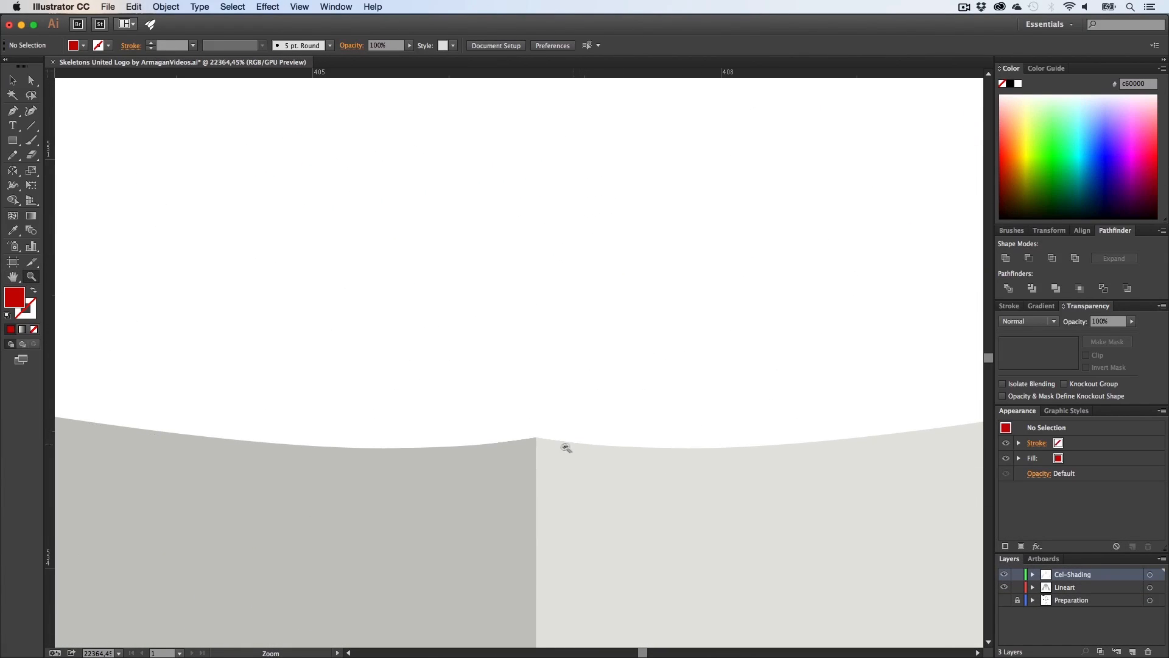
pyautogui.press('a')
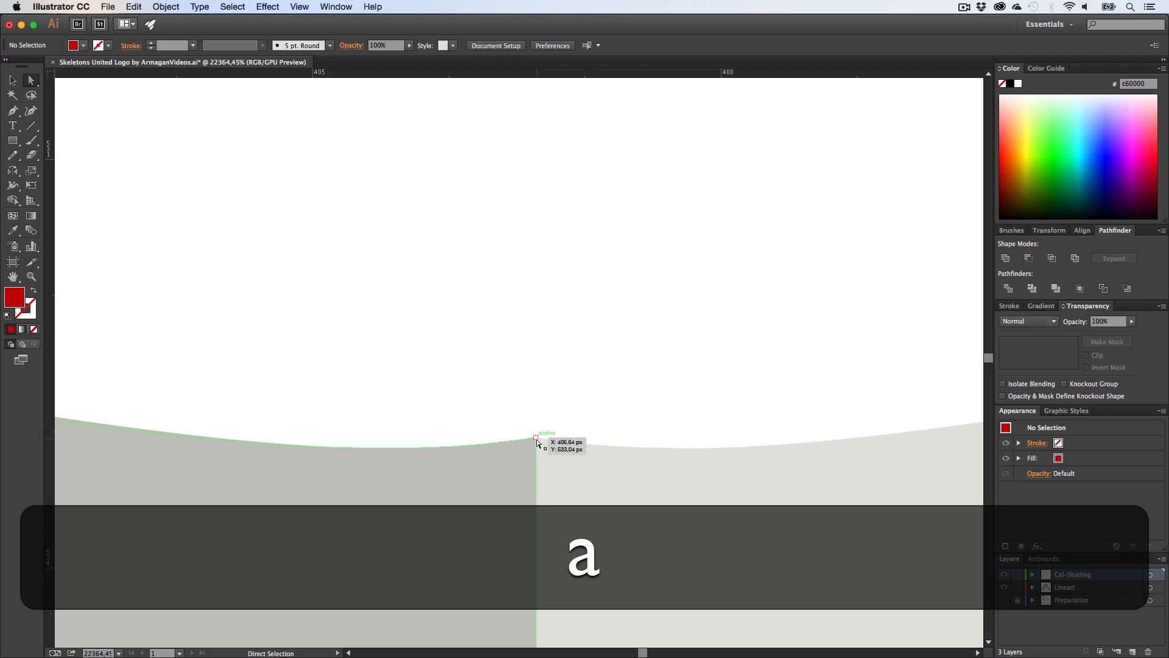
pyautogui.moveTo(509, 473); pyautogui.dragTo(502, 541)
pyautogui.moveTo(523, 412)
pyautogui.mouseDown()
pyautogui.moveTo(555, 452)
pyautogui.moveTo(424, 315)
pyautogui.mouseUp()
pyautogui.press('z')
pyautogui.press('h')
pyautogui.press('a')
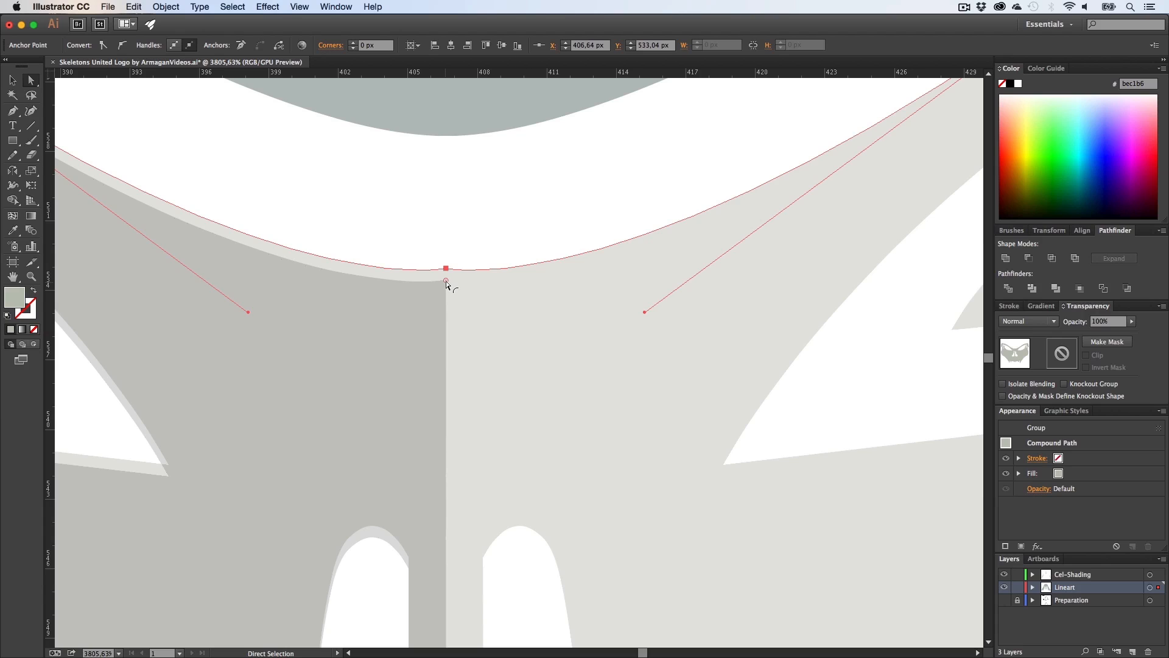
pyautogui.moveTo(446, 284); pyautogui.dragTo(492, 573)
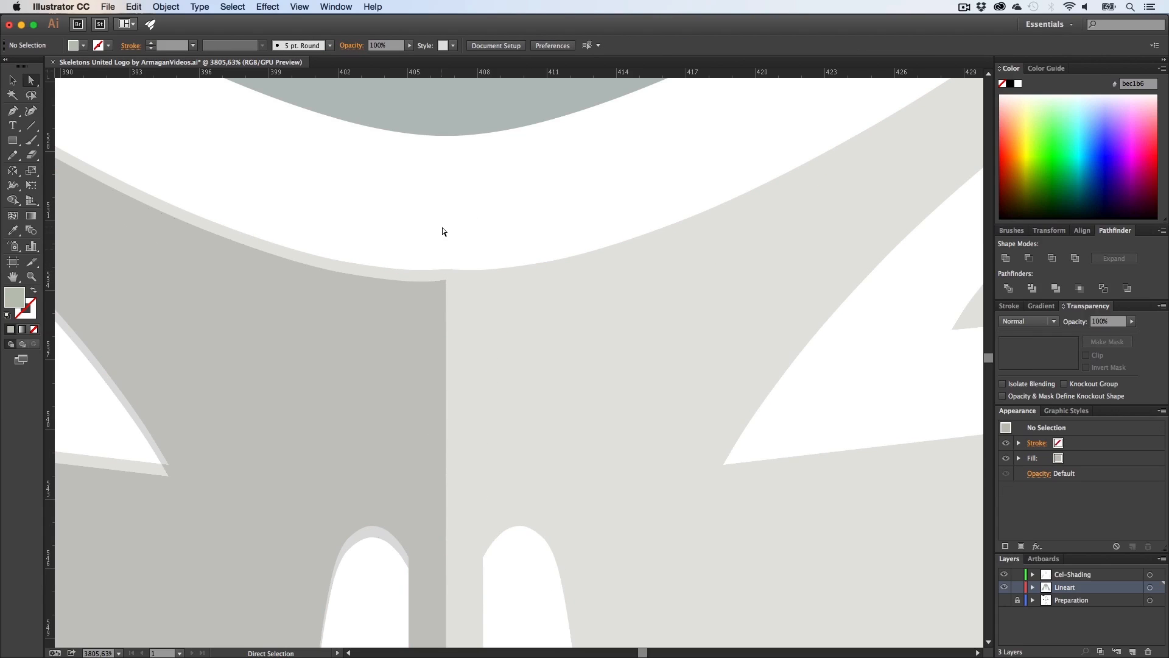
pyautogui.press('super+z')
pyautogui.press('super+z')
pyautogui.press('super+z')
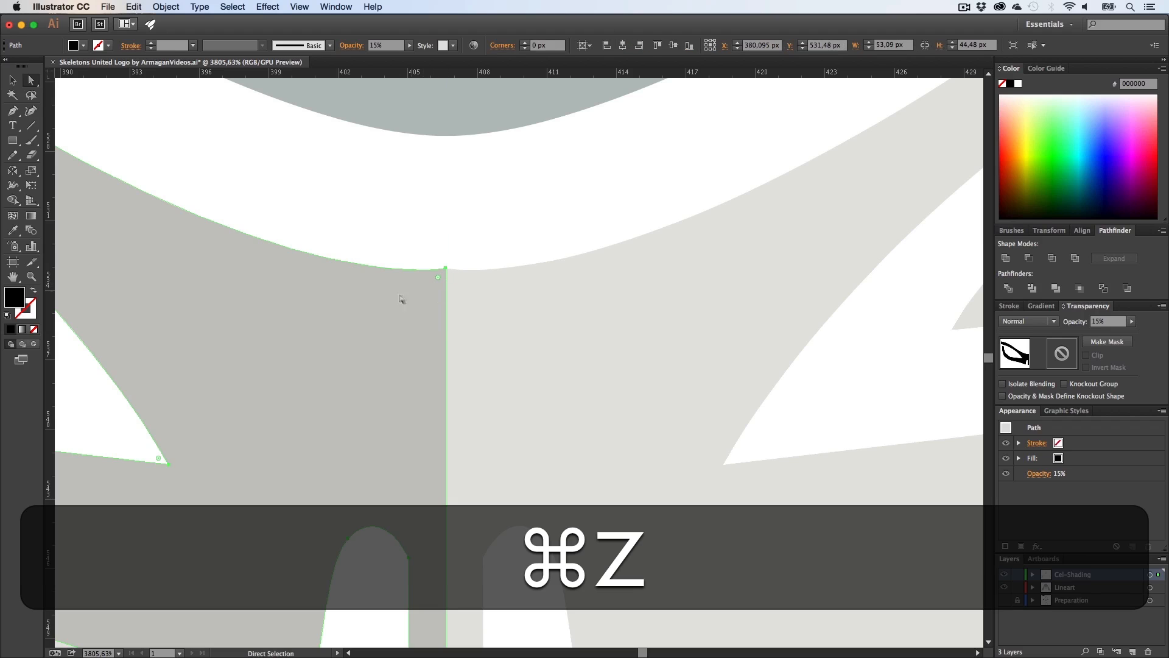
# Step: Reflect a copy of the left eye-socket shadow onto the right eye socket and position it there
pyautogui.press('super+shift+a')
pyautogui.press('z')
pyautogui.moveTo(493, 283); pyautogui.dragTo(203, 326)
pyautogui.press('h')
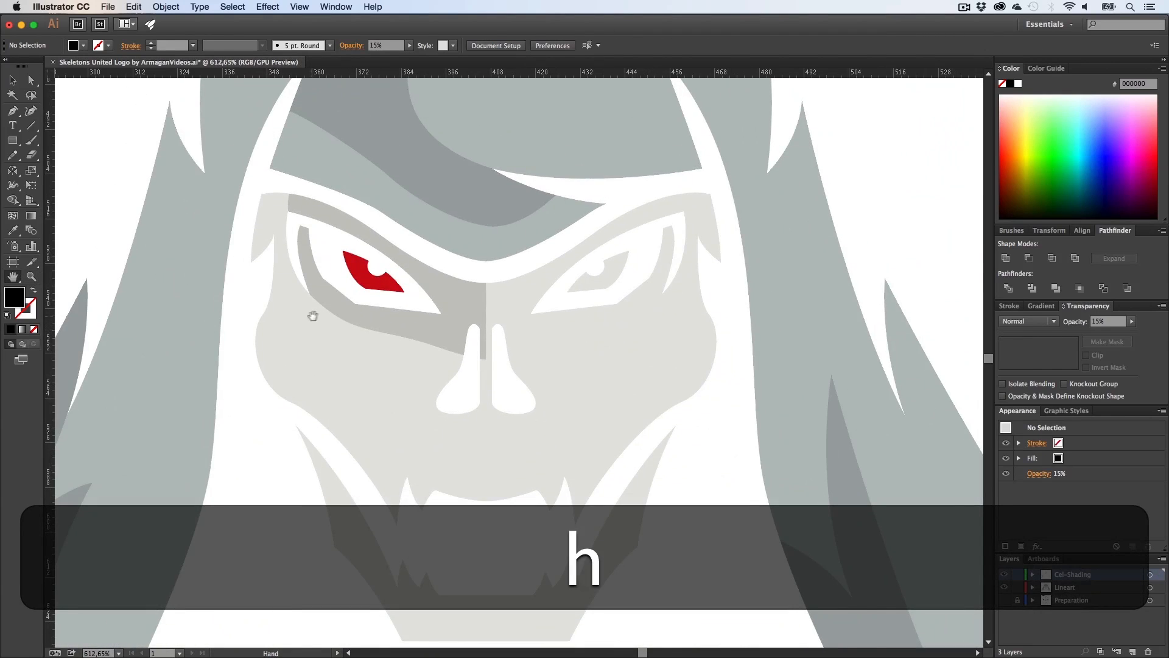
pyautogui.moveTo(313, 318); pyautogui.dragTo(341, 254)
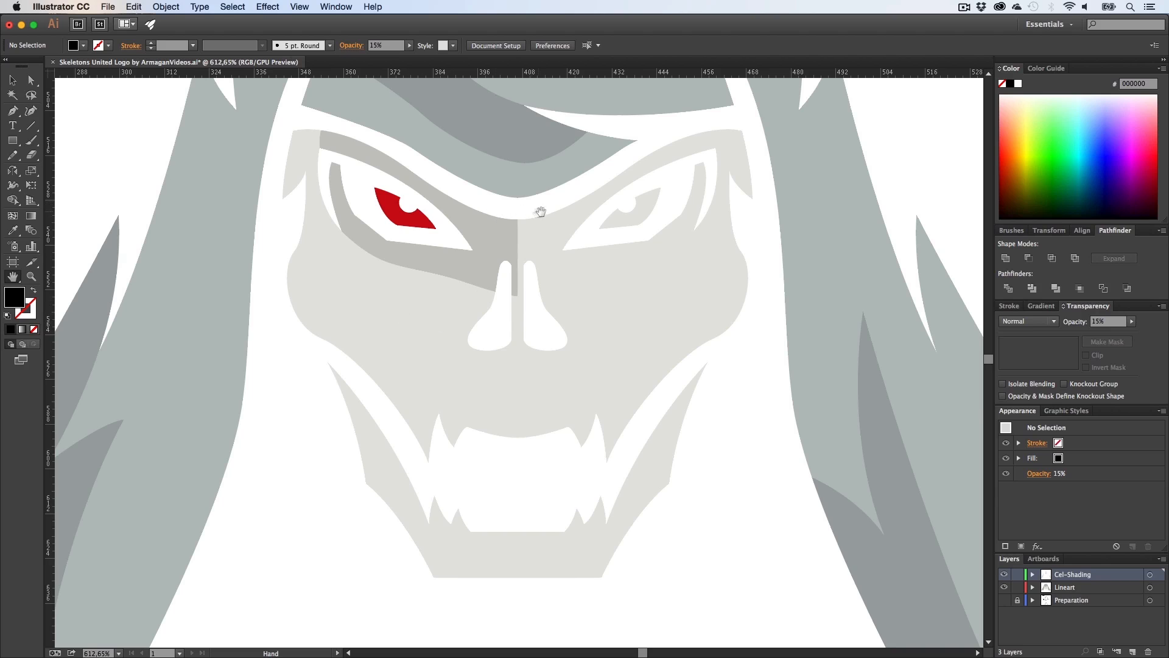
pyautogui.press('h')
pyautogui.moveTo(540, 212); pyautogui.dragTo(491, 331)
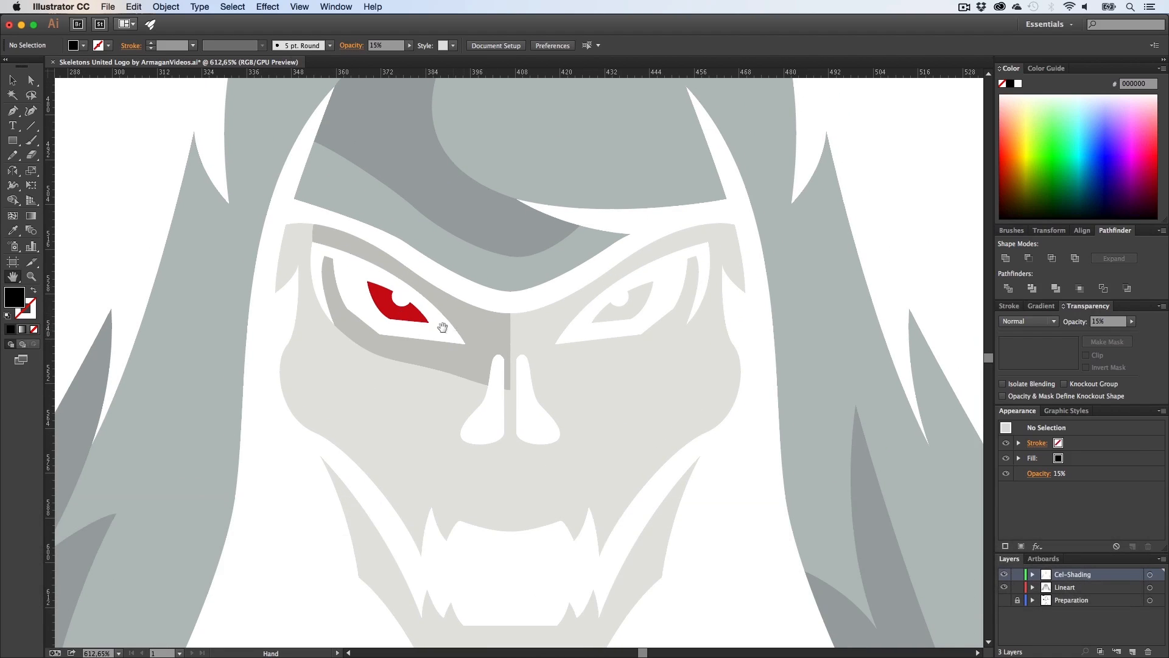
pyautogui.press('v')
pyautogui.moveTo(451, 362); pyautogui.dragTo(519, 467)
pyautogui.press('o')
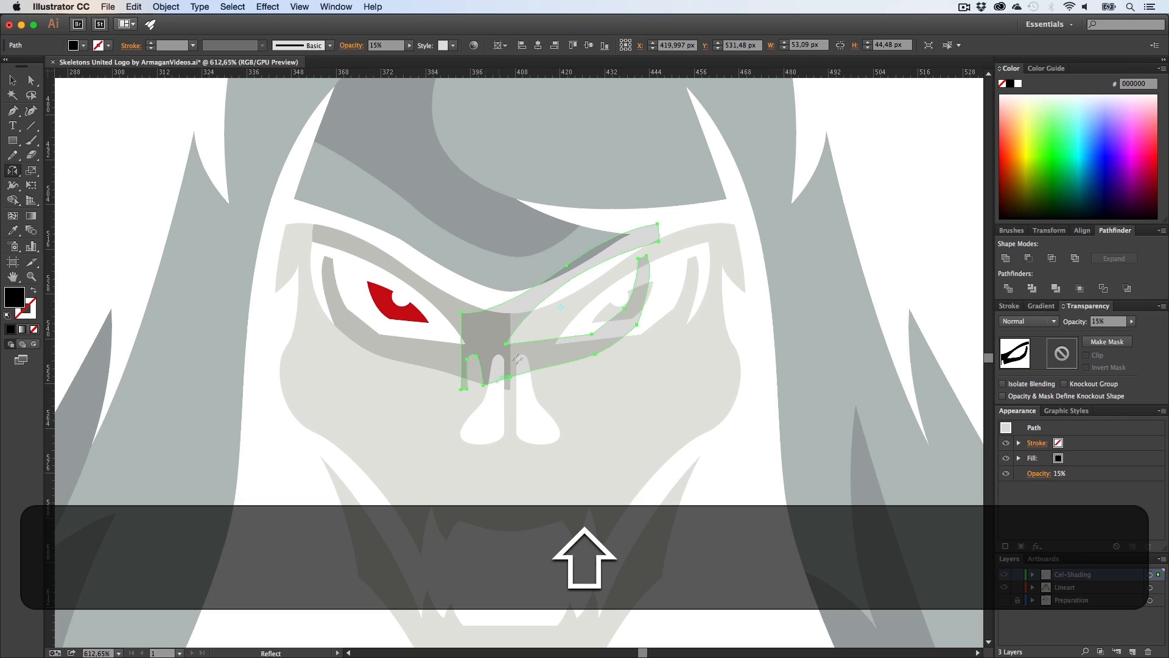
pyautogui.press('v')
pyautogui.moveTo(503, 334); pyautogui.dragTo(551, 335)
pyautogui.click(533, 415)
# Step: Select both eye-socket shadows and align them so they meet at the nose bridge
pyautogui.press('h')
pyautogui.moveTo(520, 405); pyautogui.dragTo(506, 429)
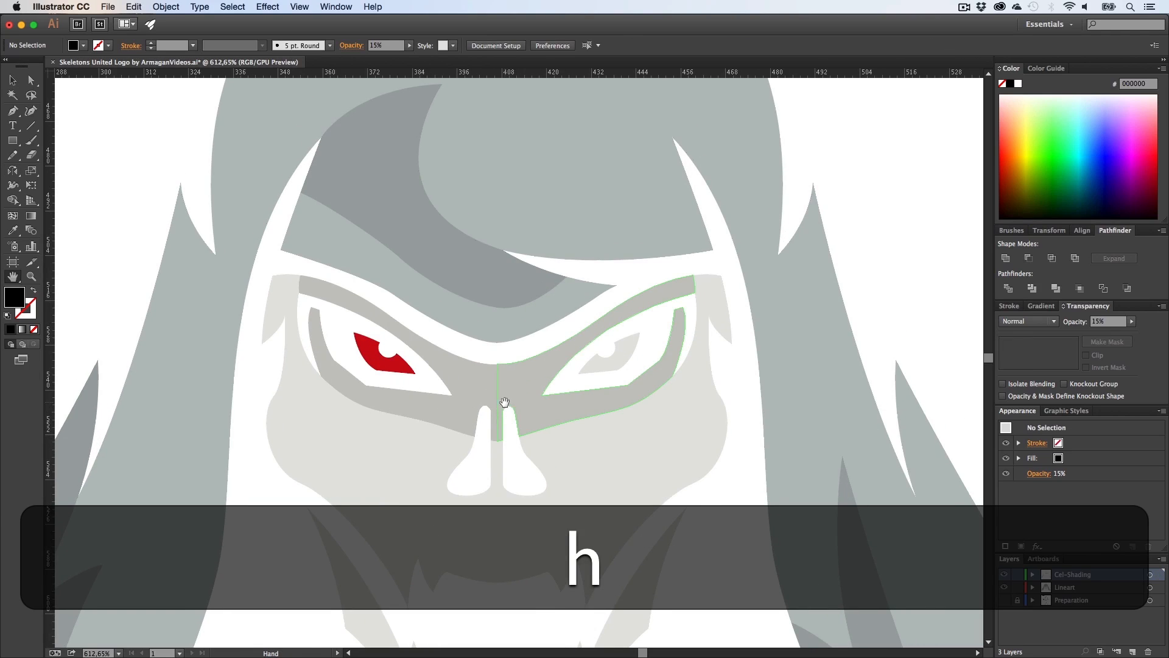
pyautogui.press('z')
pyautogui.moveTo(509, 372); pyautogui.dragTo(761, 408)
pyautogui.press('v')
pyautogui.keyDown('shift'); pyautogui.click(511, 365); pyautogui.keyUp('shift')
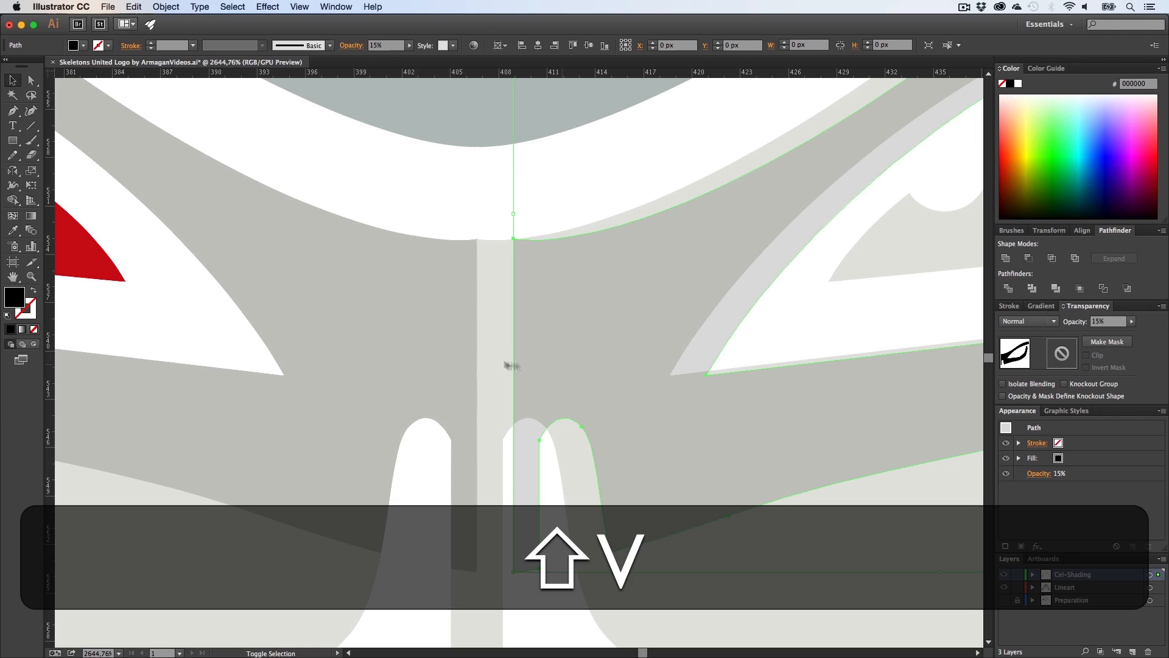
pyautogui.keyDown('shift'); pyautogui.click(428, 326); pyautogui.keyUp('shift')
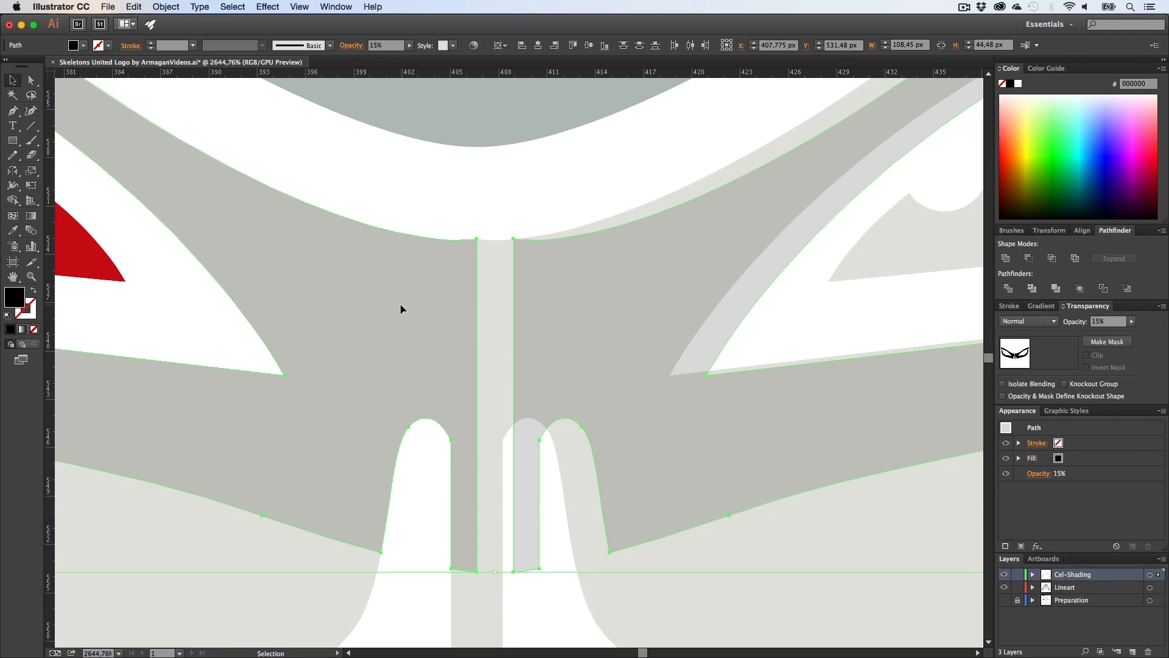
pyautogui.click(1086, 235)
pyautogui.click(1026, 327)
pyautogui.click(579, 192)
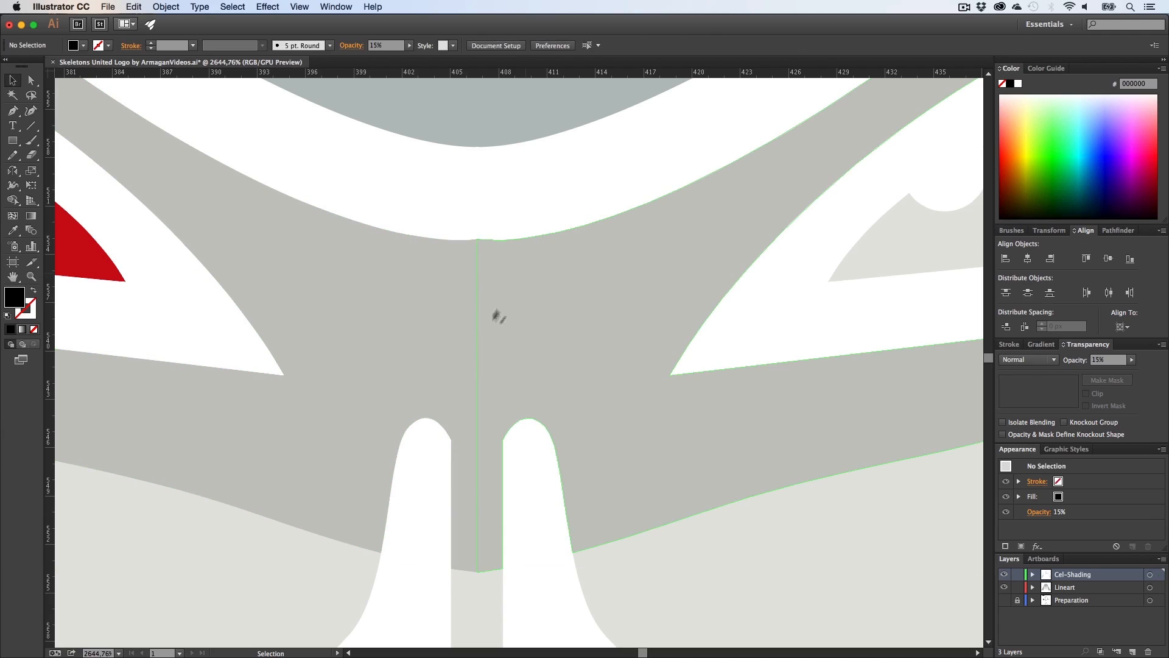
# Step: Unite the left and right eye-socket shadows into a single shape with Pathfinder
pyautogui.press('z')
pyautogui.moveTo(481, 318); pyautogui.dragTo(321, 363)
pyautogui.press('v')
pyautogui.click(497, 333)
pyautogui.keyDown('shift'); pyautogui.click(634, 327); pyautogui.keyUp('shift')
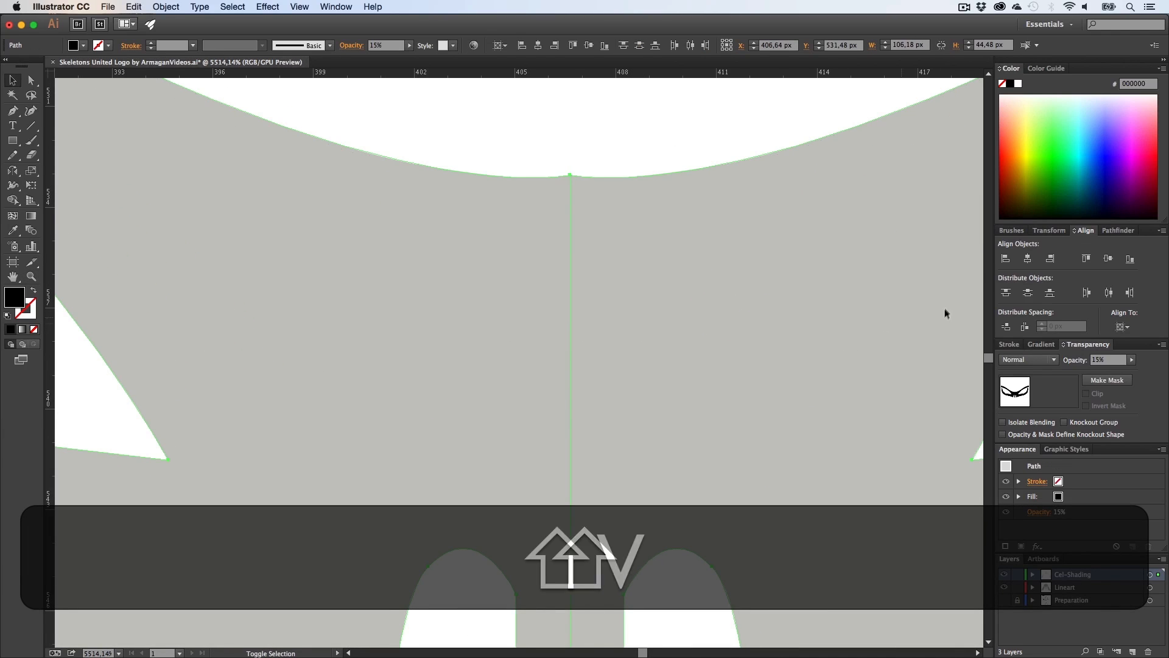
pyautogui.click(1039, 234)
pyautogui.click(1112, 195)
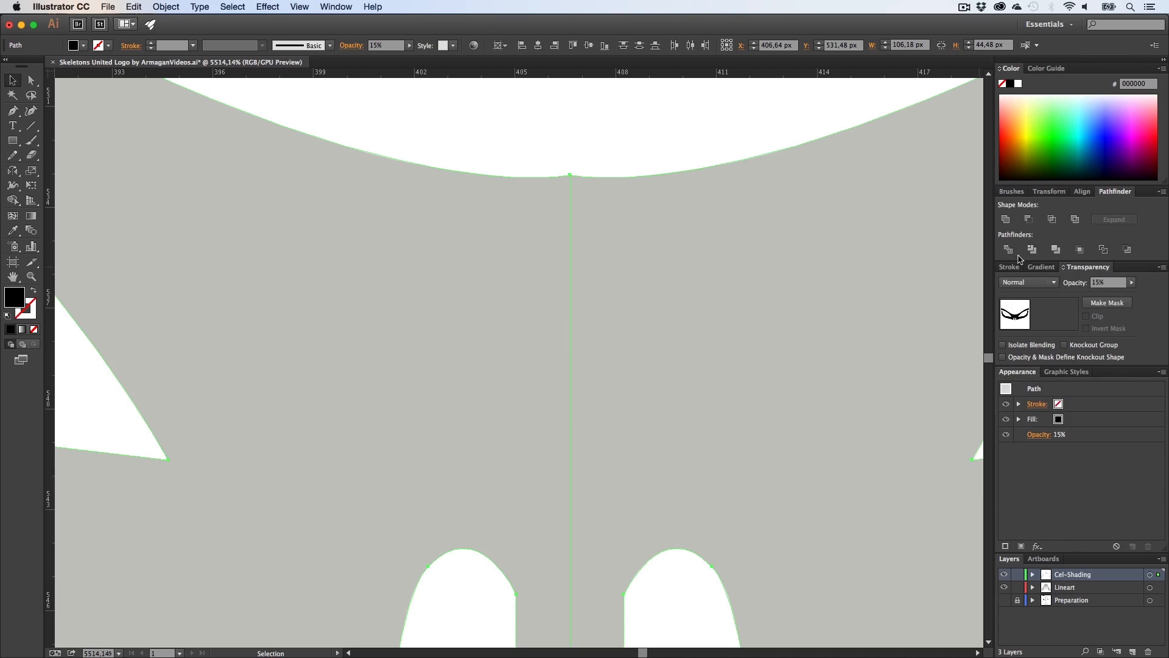
pyautogui.click(1009, 224)
pyautogui.click(615, 156)
# Step: Fill the right eye's iris with the left iris's red using the Eyedropper
pyautogui.press('z')
pyautogui.moveTo(692, 292); pyautogui.dragTo(303, 323)
pyautogui.press('h')
pyautogui.moveTo(599, 319); pyautogui.dragTo(456, 333)
pyautogui.press('v')
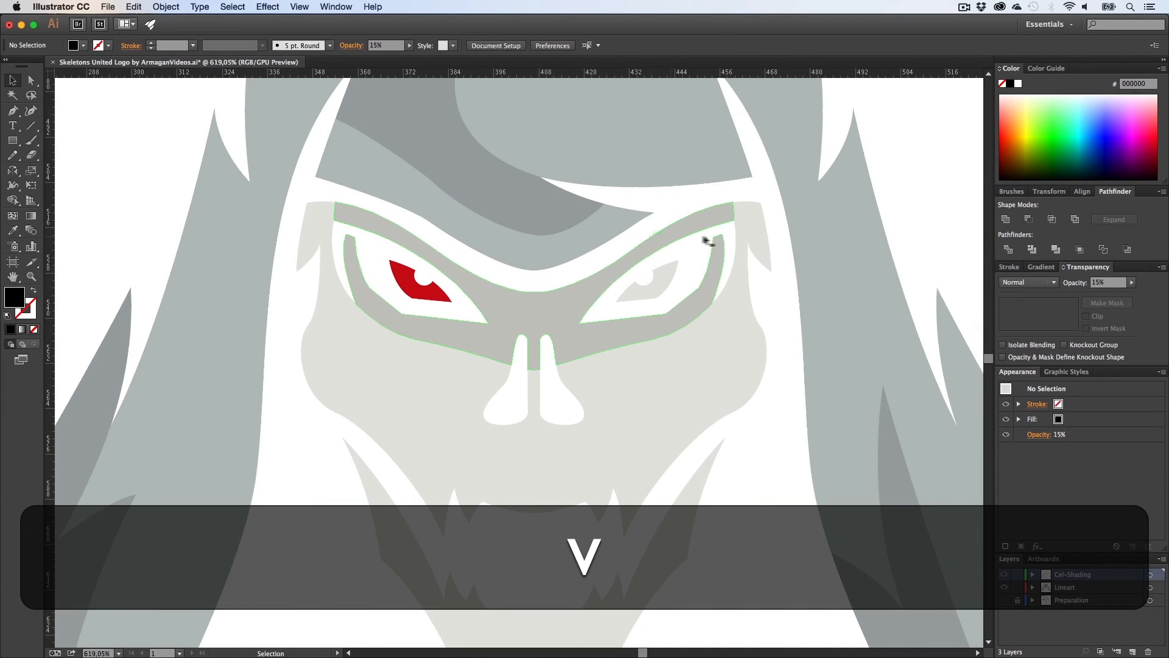
pyautogui.click(652, 294)
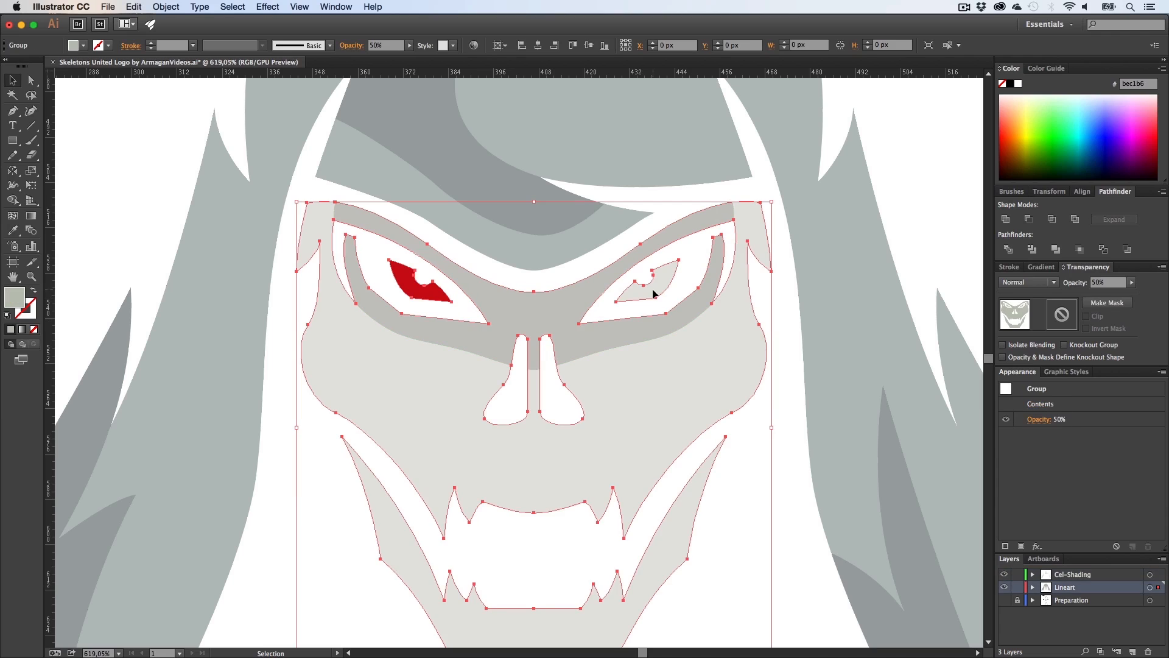
pyautogui.click(632, 305)
pyautogui.press('a')
pyautogui.click(651, 271)
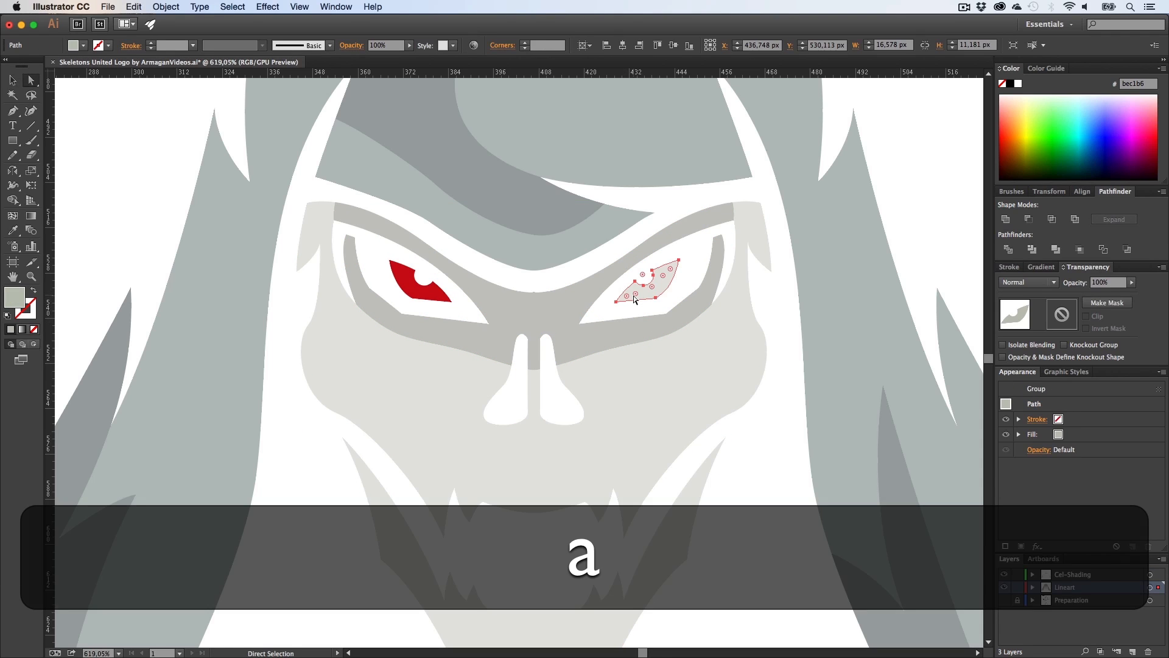
pyautogui.press('i')
pyautogui.click(434, 291)
# Step: Select the skull group and the right iris to inspect their opacity and fill settings
pyautogui.press('v')
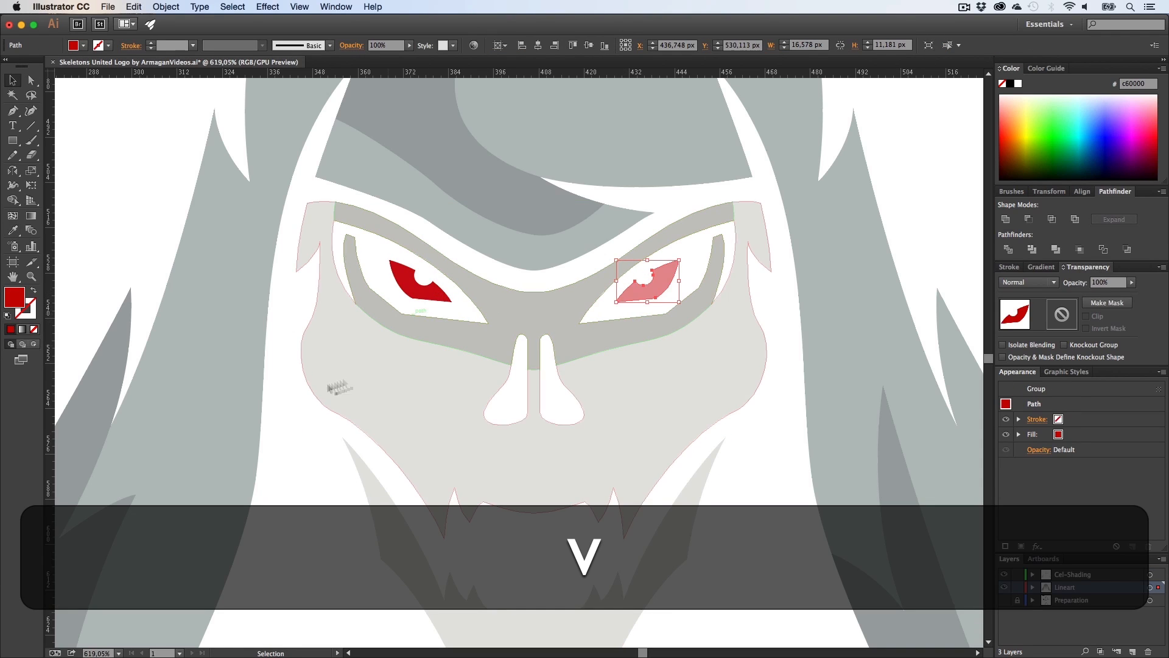
pyautogui.click(303, 425)
pyautogui.click(640, 300)
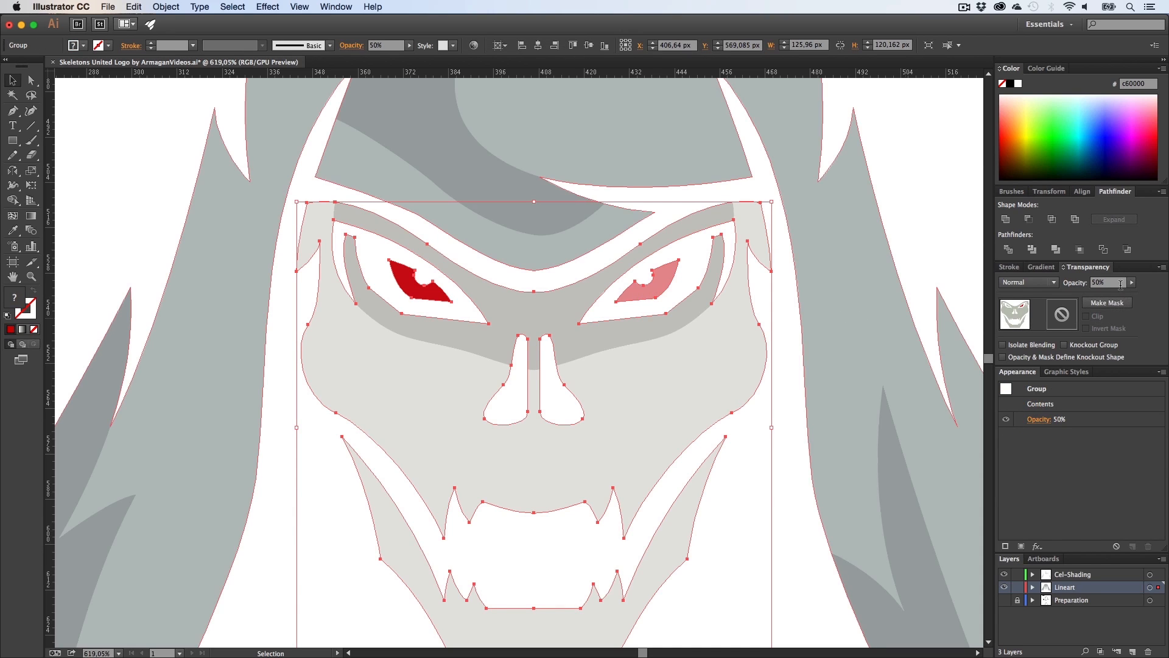
pyautogui.click(775, 324)
pyautogui.press('a')
pyautogui.click(663, 287)
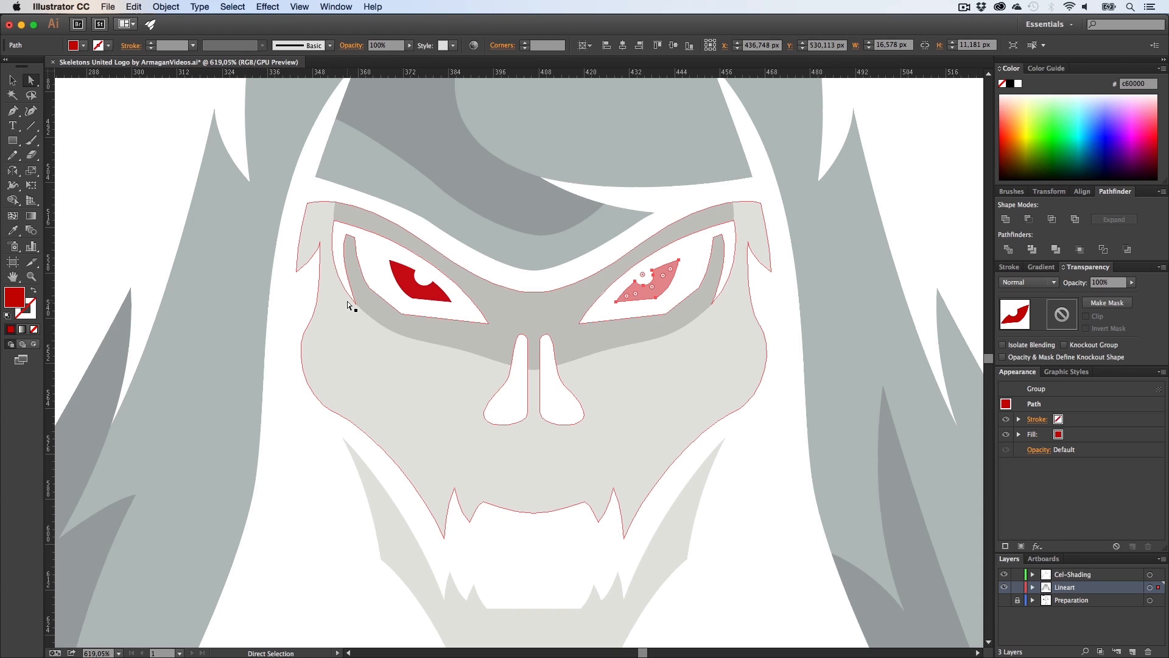
pyautogui.press('i')
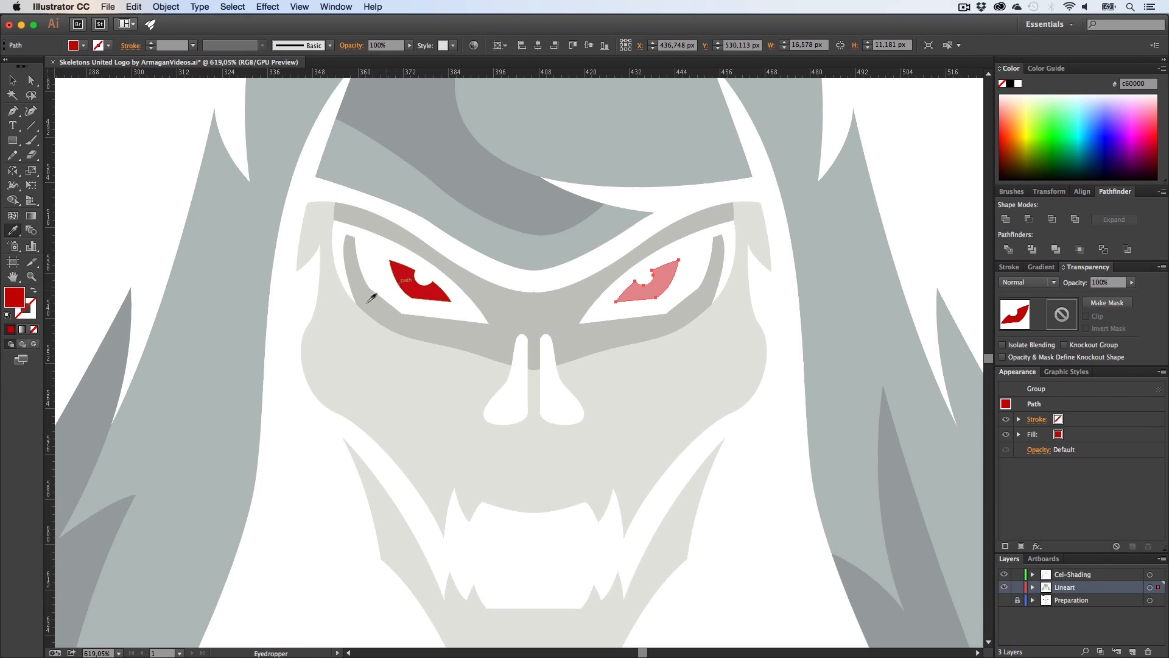
pyautogui.press('a')
pyautogui.click(292, 299)
pyautogui.press('h')
pyautogui.moveTo(471, 357); pyautogui.dragTo(454, 396)
pyautogui.press('z')
pyautogui.moveTo(607, 336); pyautogui.dragTo(780, 342)
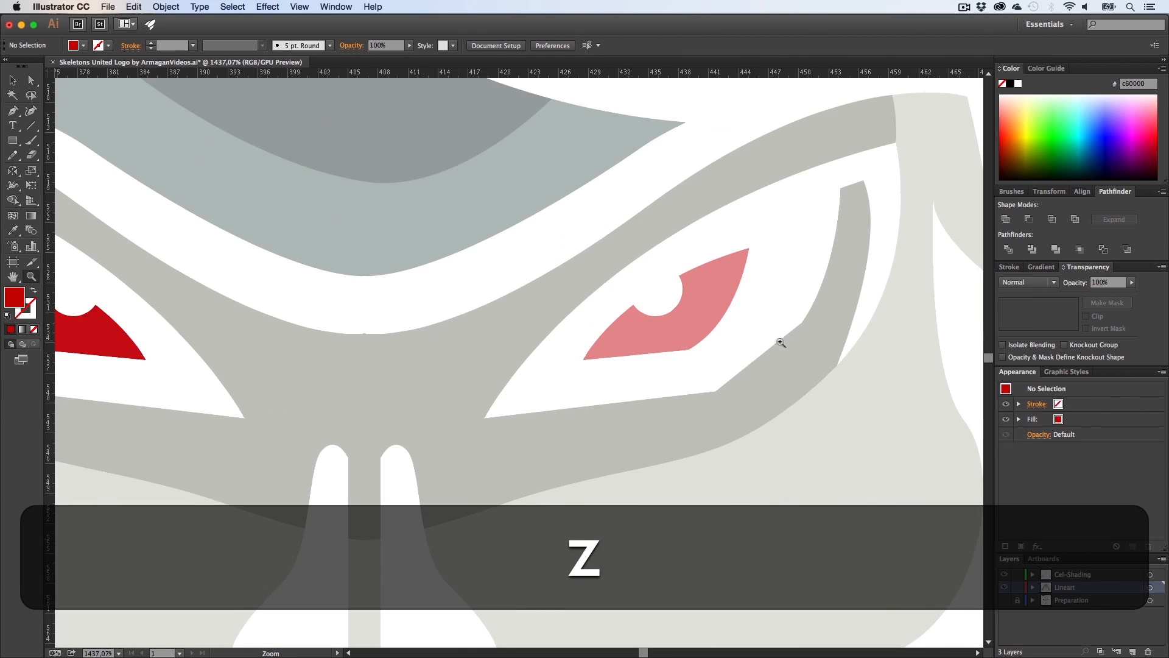
pyautogui.press('v')
pyautogui.click(637, 331)
pyautogui.rightClick(637, 332)
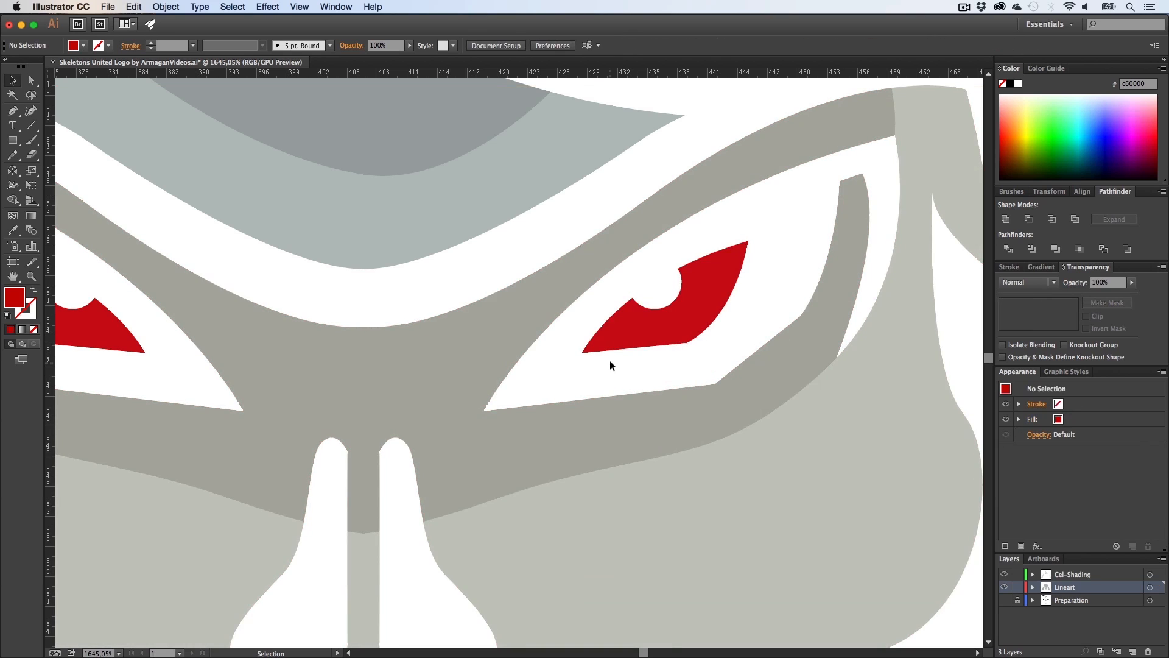
pyautogui.press('z')
pyautogui.keyDown('alt'); pyautogui.click(626, 378); pyautogui.keyUp('alt')
pyautogui.press('h')
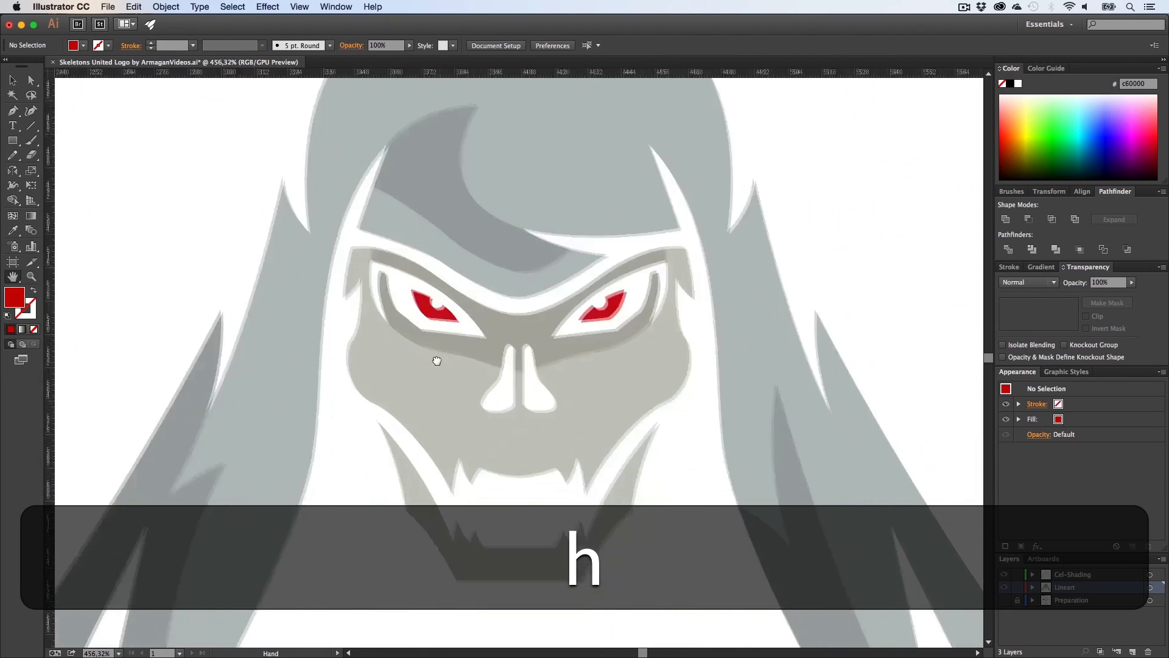
pyautogui.moveTo(478, 400); pyautogui.dragTo(474, 349)
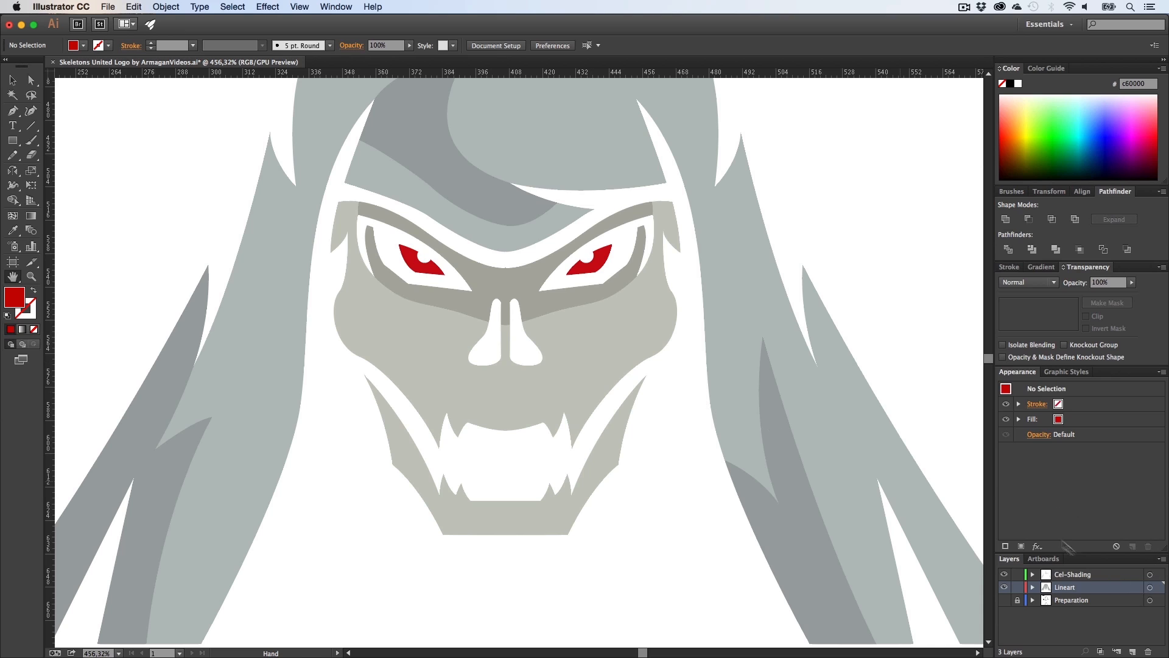
# Step: Show the Preparation layer again
pyautogui.click(1005, 600)
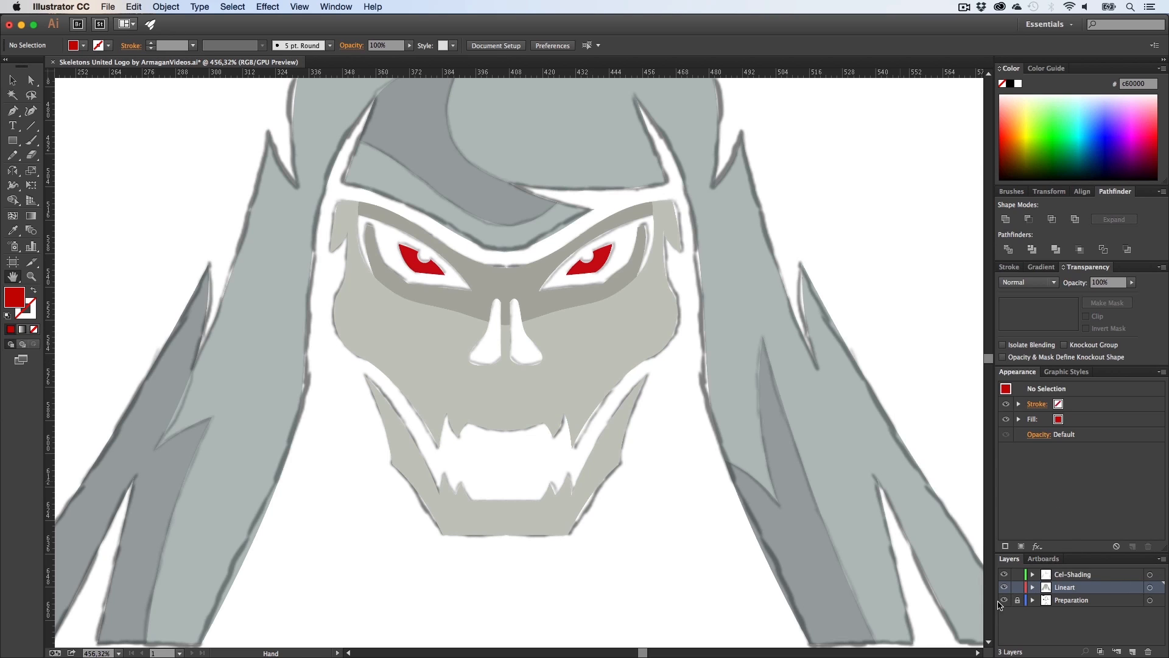
pyautogui.press('v')
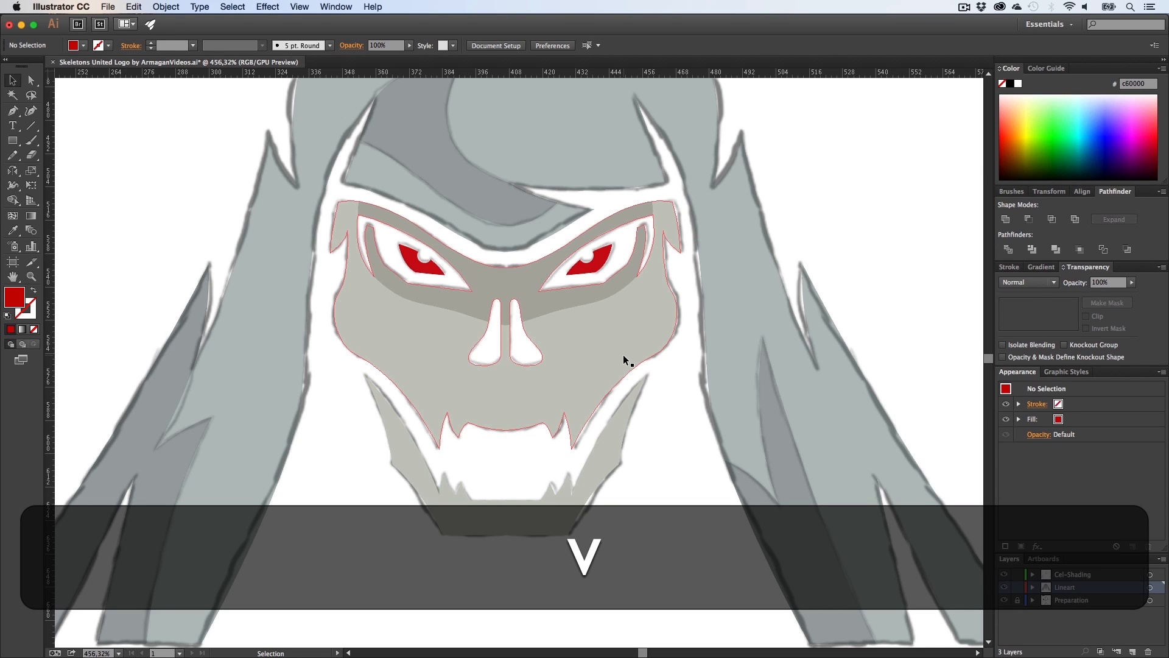
# Step: Try grouping the skull face shape, then undo the grouping
pyautogui.click(623, 354)
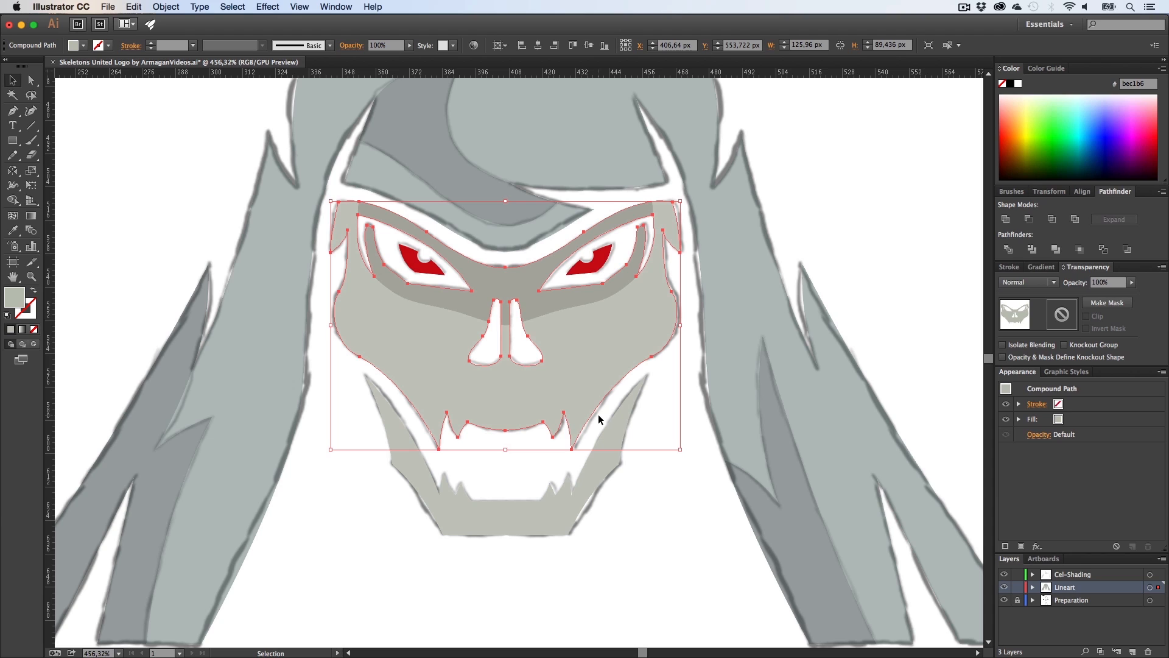
pyautogui.rightClick(619, 366)
pyautogui.click(651, 432)
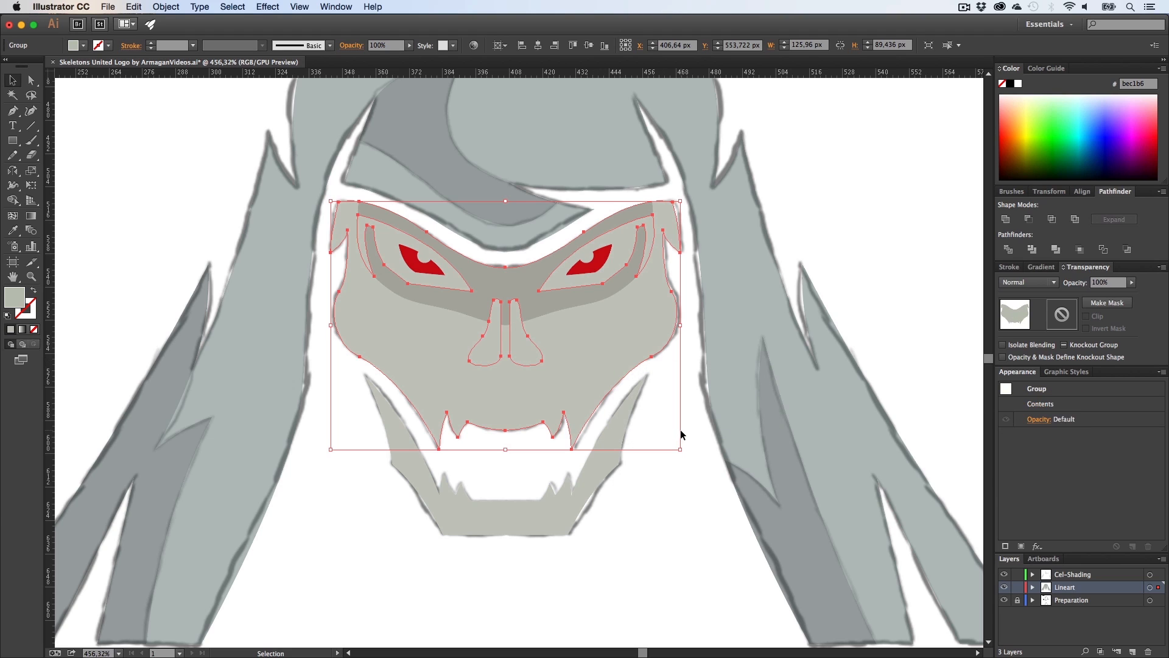
pyautogui.click(698, 433)
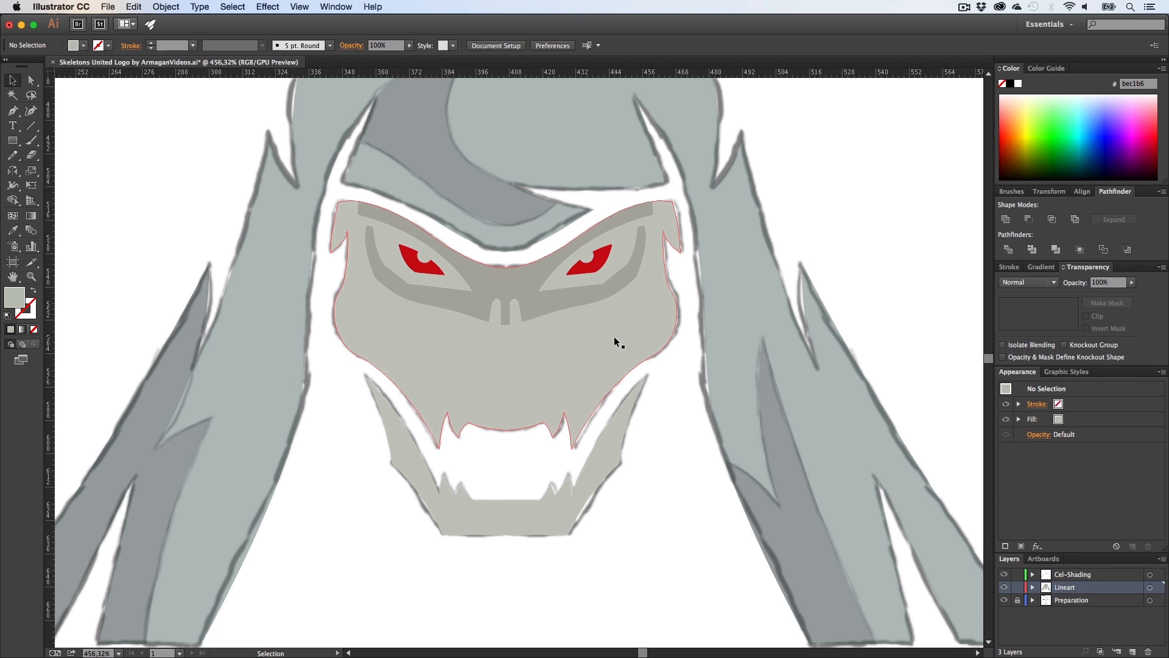
pyautogui.press('super+z')
# Step: Set the skull face shape's opacity to 50%
pyautogui.click(1109, 283)
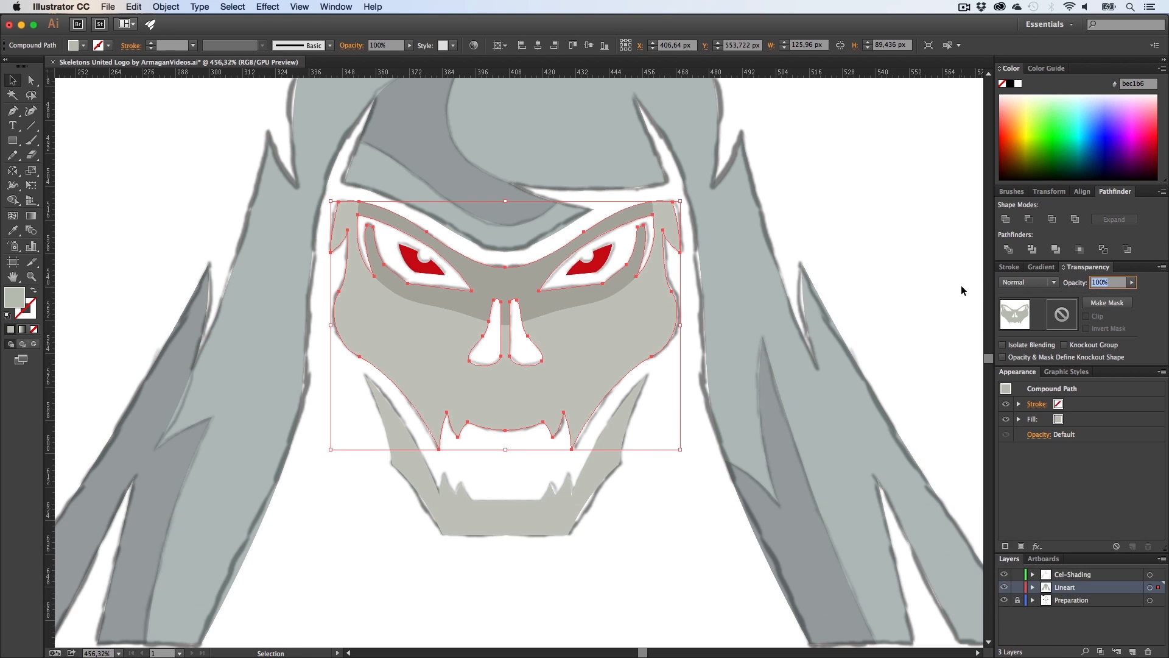
pyautogui.write('50')
pyautogui.press('Return')
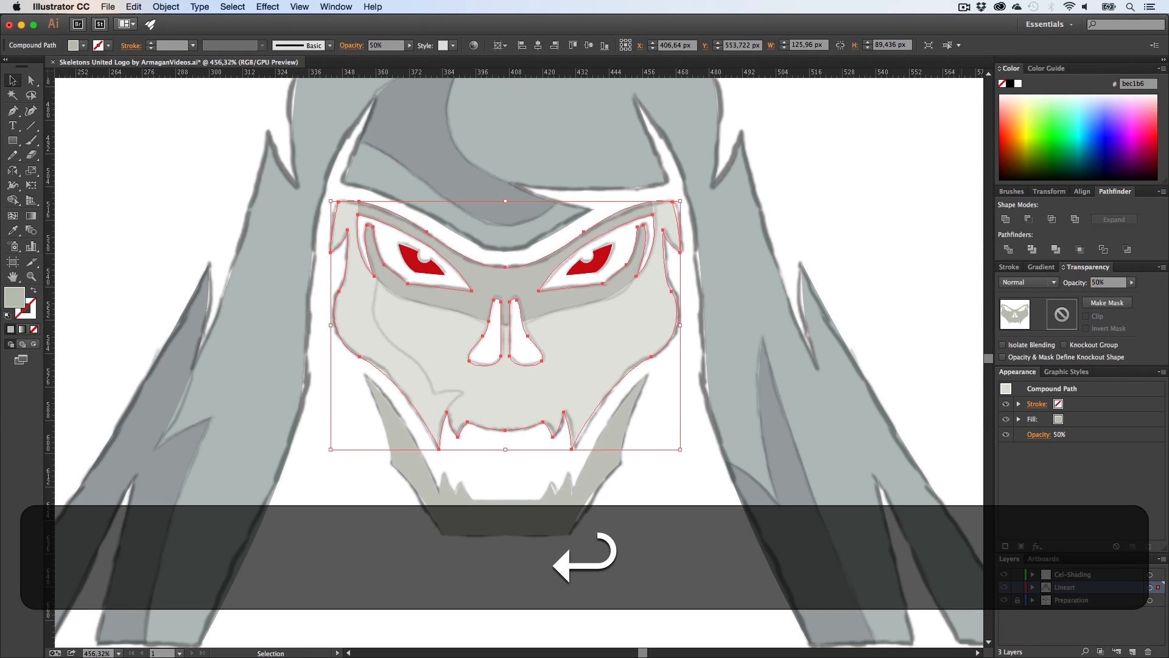
# Step: Set the fill to black and begin tracing a shadow shape with the Pen tool along the skull face's left cheek
pyautogui.click(626, 556)
pyautogui.press('z')
pyautogui.moveTo(383, 315); pyautogui.dragTo(492, 362)
pyautogui.press('h')
pyautogui.moveTo(492, 361); pyautogui.dragTo(513, 388)
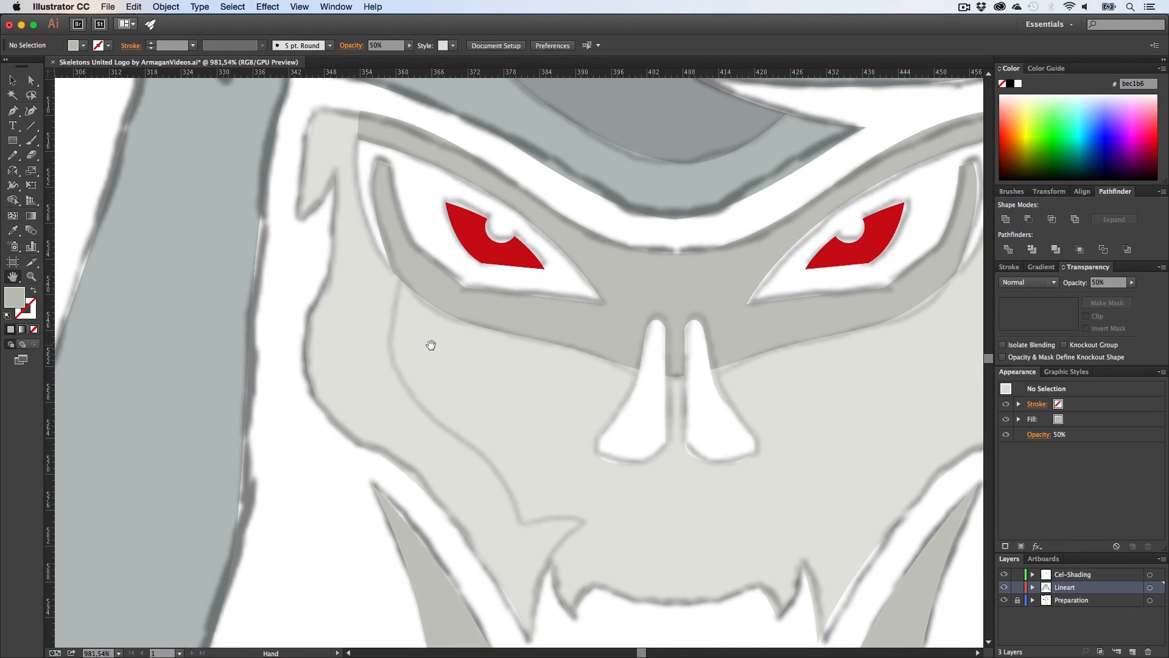
pyautogui.press('p')
pyautogui.click(393, 271)
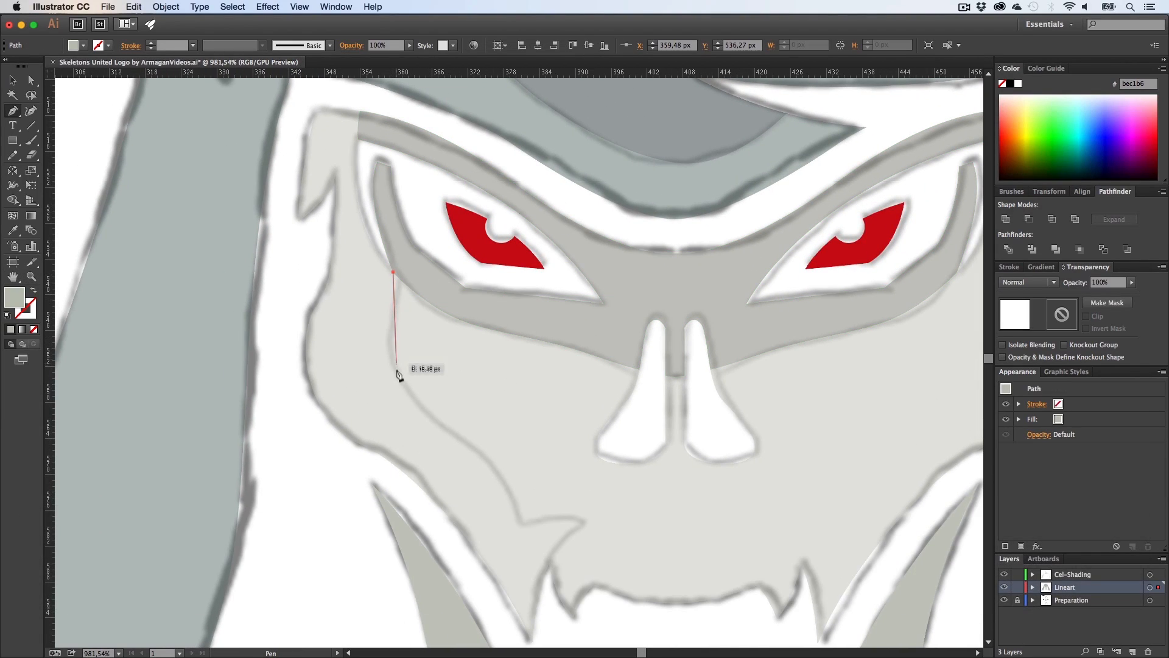
pyautogui.click(1009, 84)
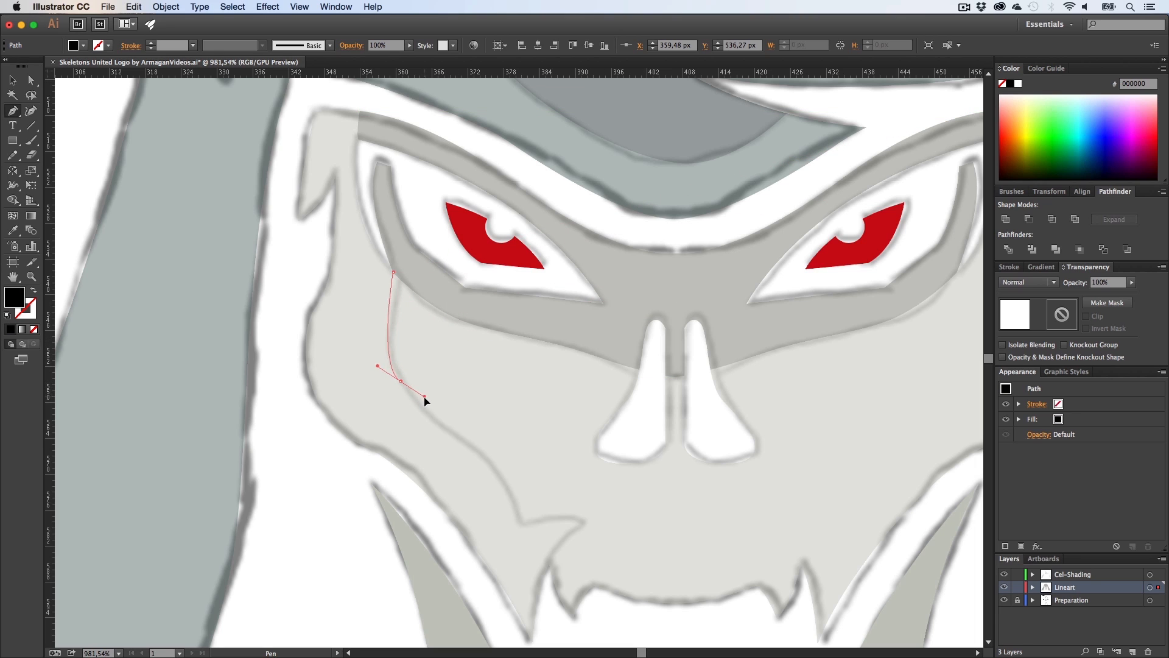
pyautogui.moveTo(427, 405); pyautogui.dragTo(427, 404)
pyautogui.scroll(-2, 465, 409)
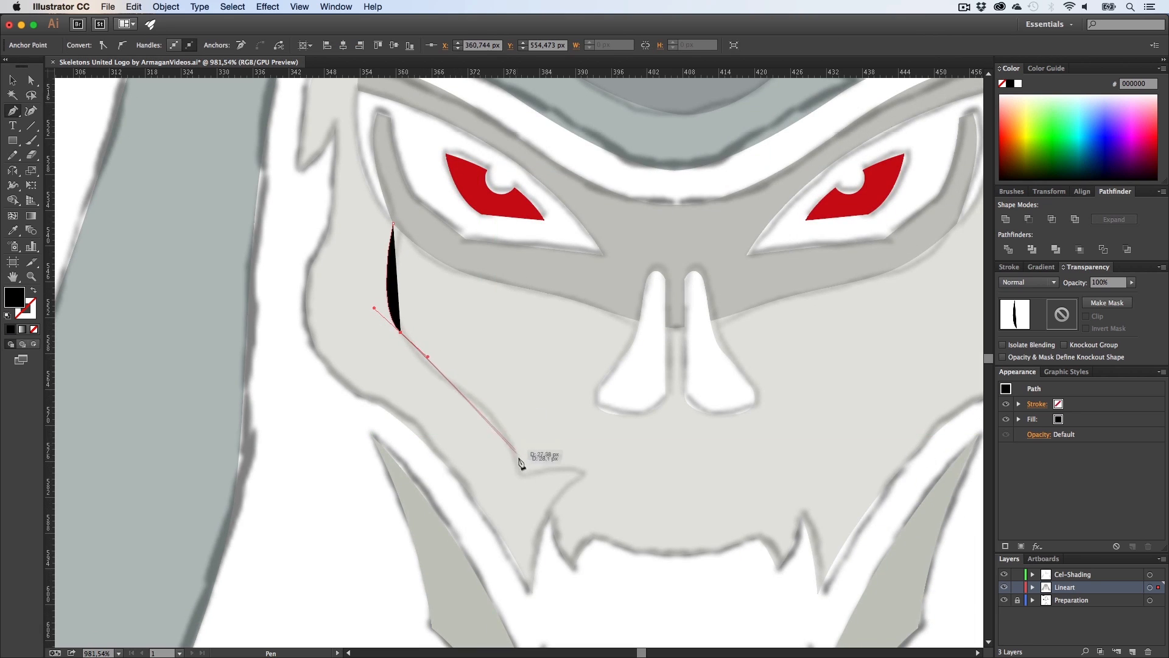
pyautogui.moveTo(523, 527); pyautogui.dragTo(526, 531)
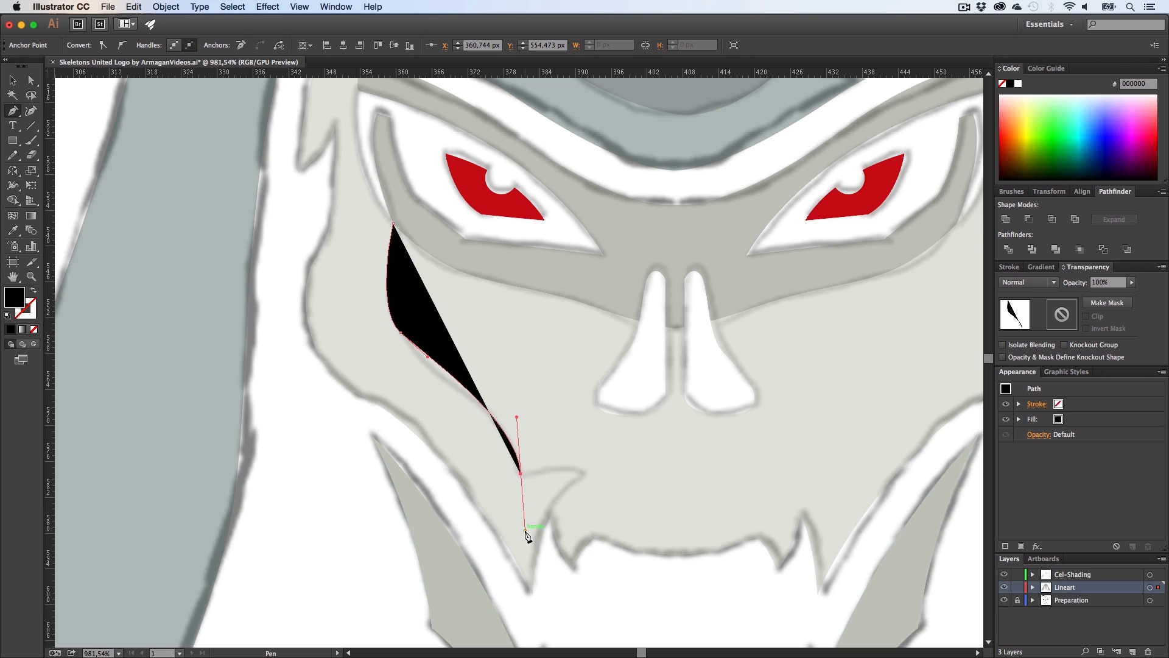
# Step: Continue the black shadow shape around the jaw and up the skull's left edge to the brow, closing the path
pyautogui.scroll(-2, 533, 475)
pyautogui.press('alt')
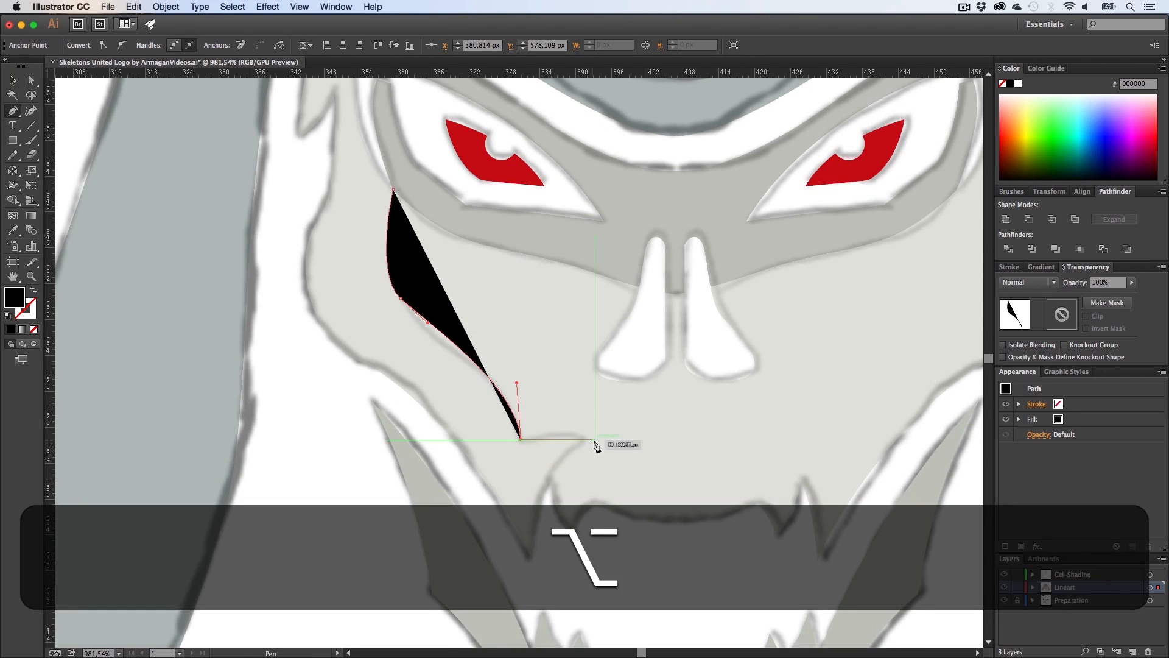
pyautogui.moveTo(586, 443); pyautogui.dragTo(581, 443)
pyautogui.press('alt')
pyautogui.moveTo(551, 481)
pyautogui.mouseDown()
pyautogui.moveTo(546, 503)
pyautogui.moveTo(549, 484)
pyautogui.mouseUp()
pyautogui.press('alt')
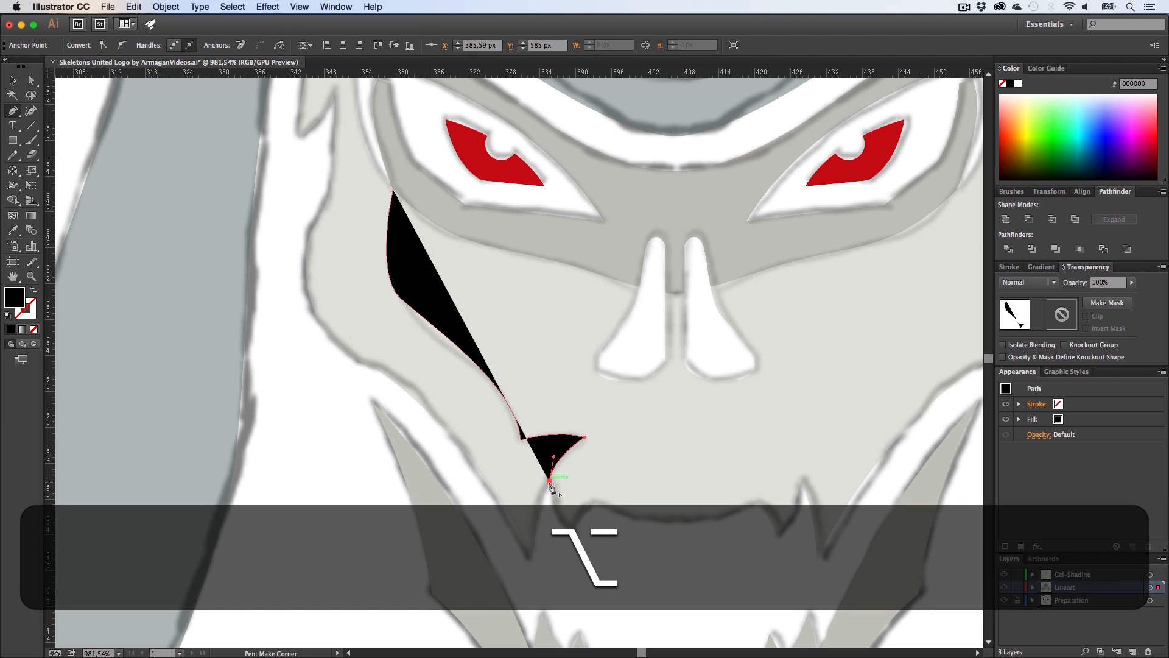
pyautogui.click(548, 569)
pyautogui.click(516, 569)
pyautogui.click(420, 431)
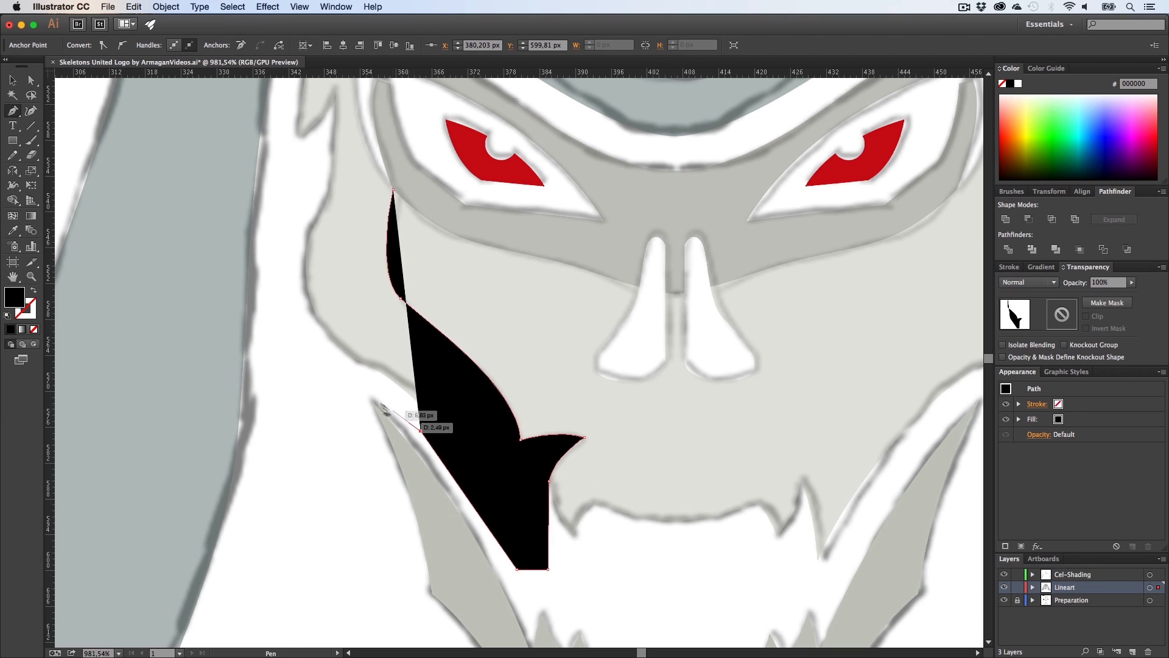
pyautogui.click(356, 376)
pyautogui.scroll(2, 295, 335)
pyautogui.click(291, 326)
pyautogui.scroll(6, 291, 322)
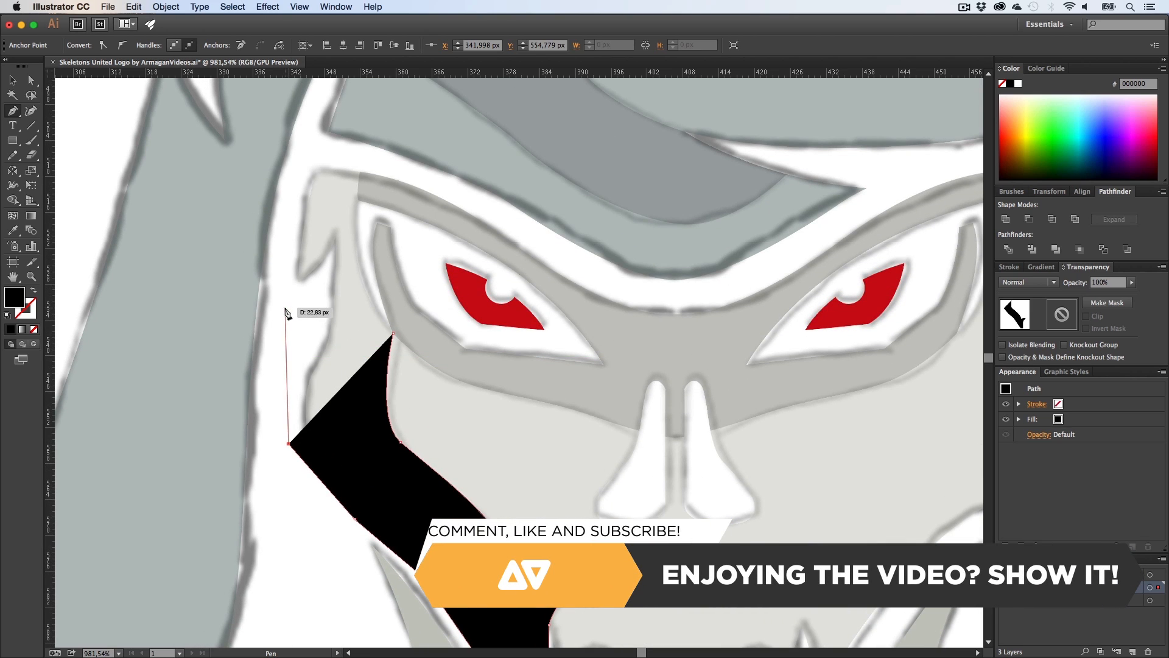
pyautogui.click(280, 263)
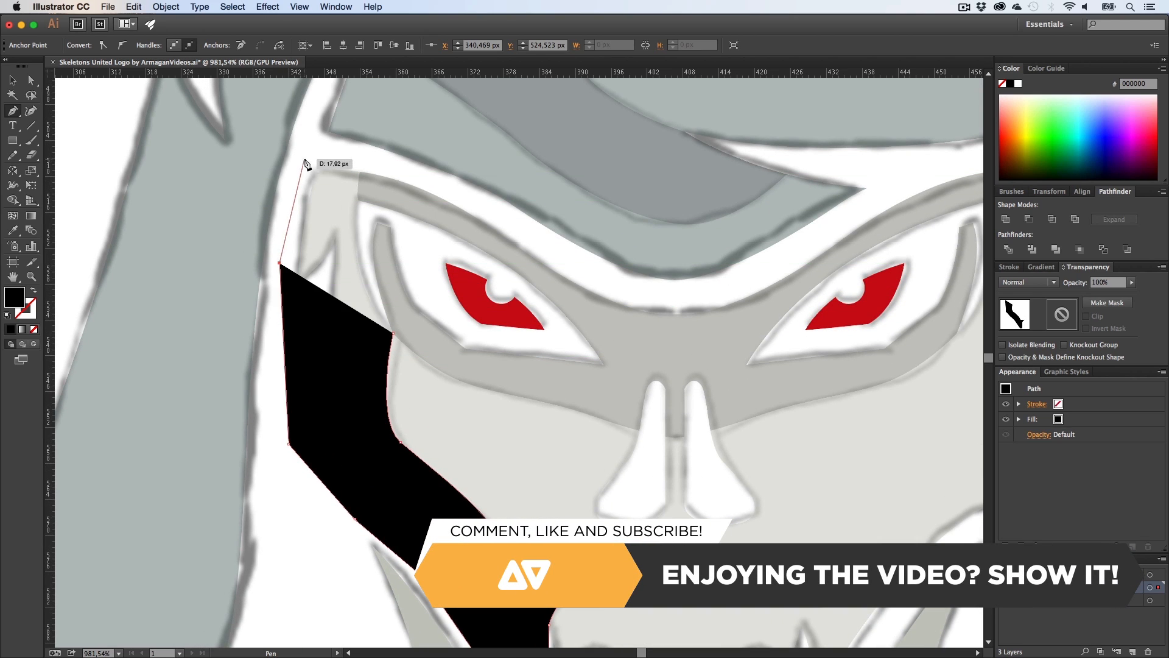
pyautogui.click(304, 154)
pyautogui.click(363, 157)
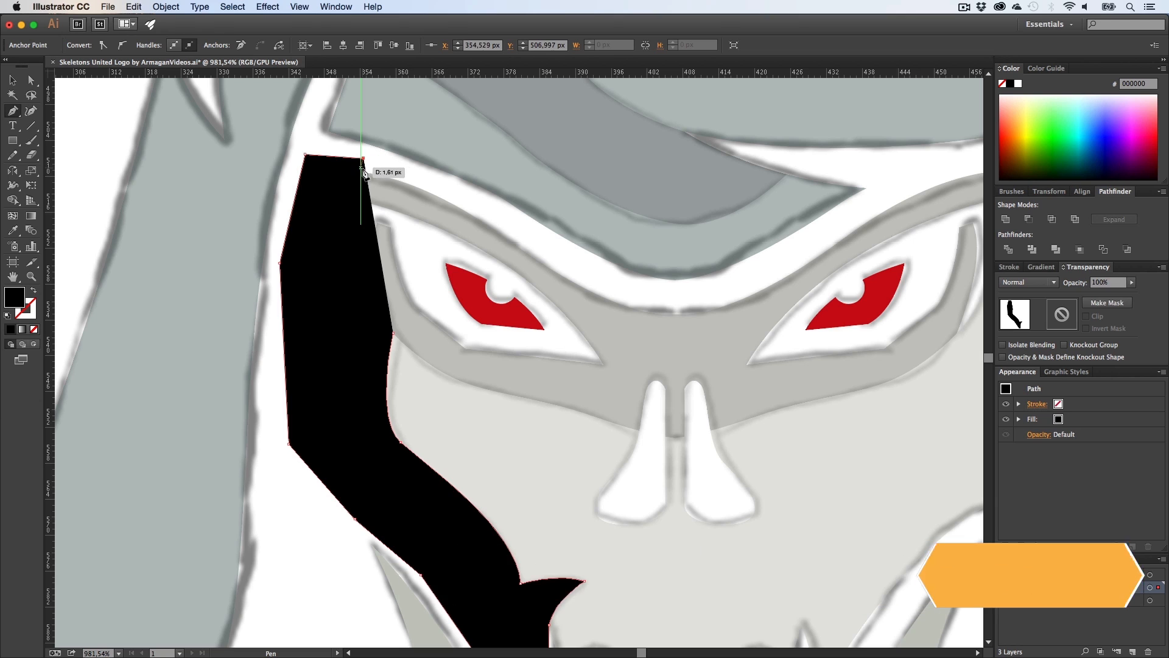
pyautogui.click(367, 214)
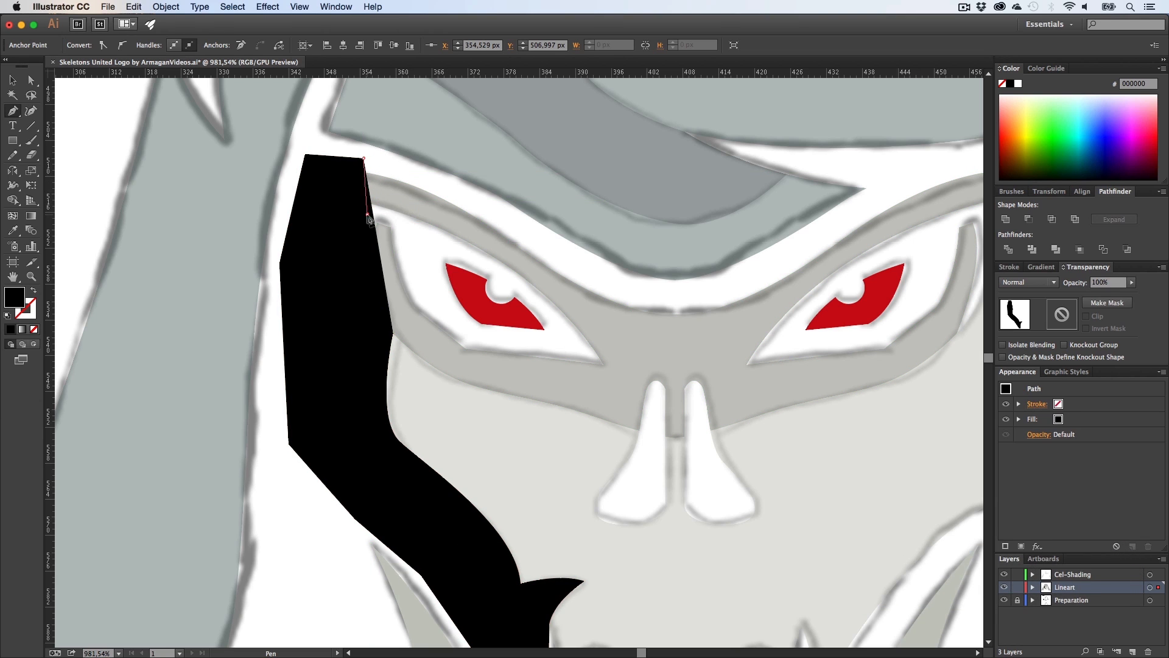
pyautogui.click(365, 274)
pyautogui.click(382, 329)
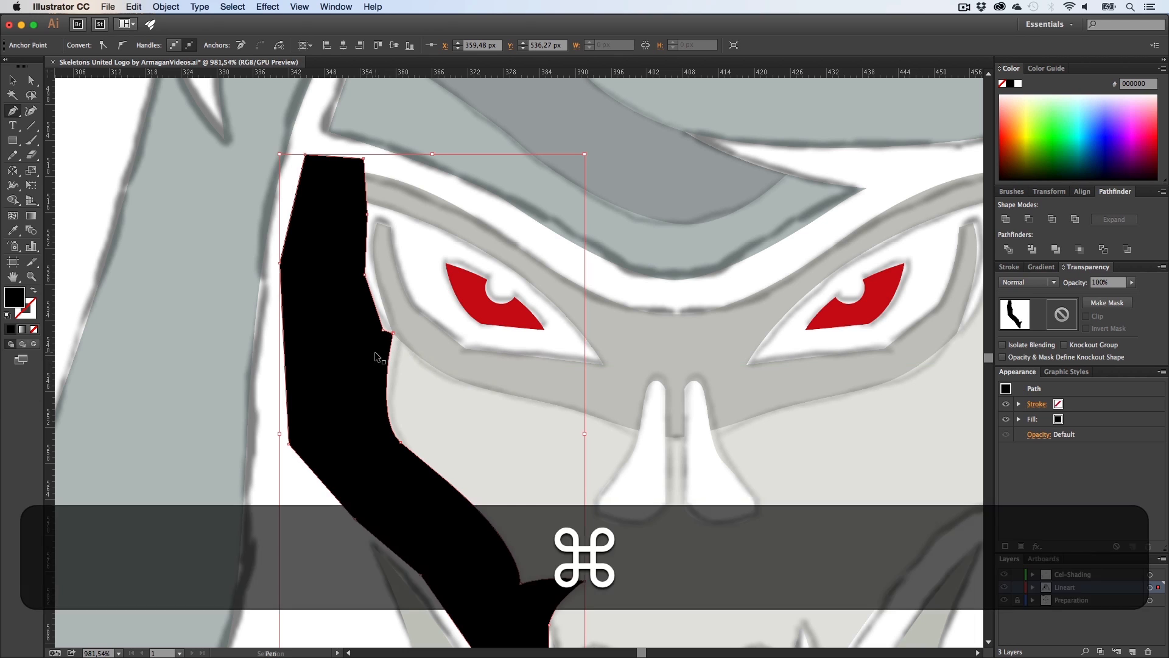
# Step: Undo the last anchor and refine the shadow shape's corner at the eye socket edge by adding and moving anchor points
pyautogui.press('super+z')
pyautogui.press('z')
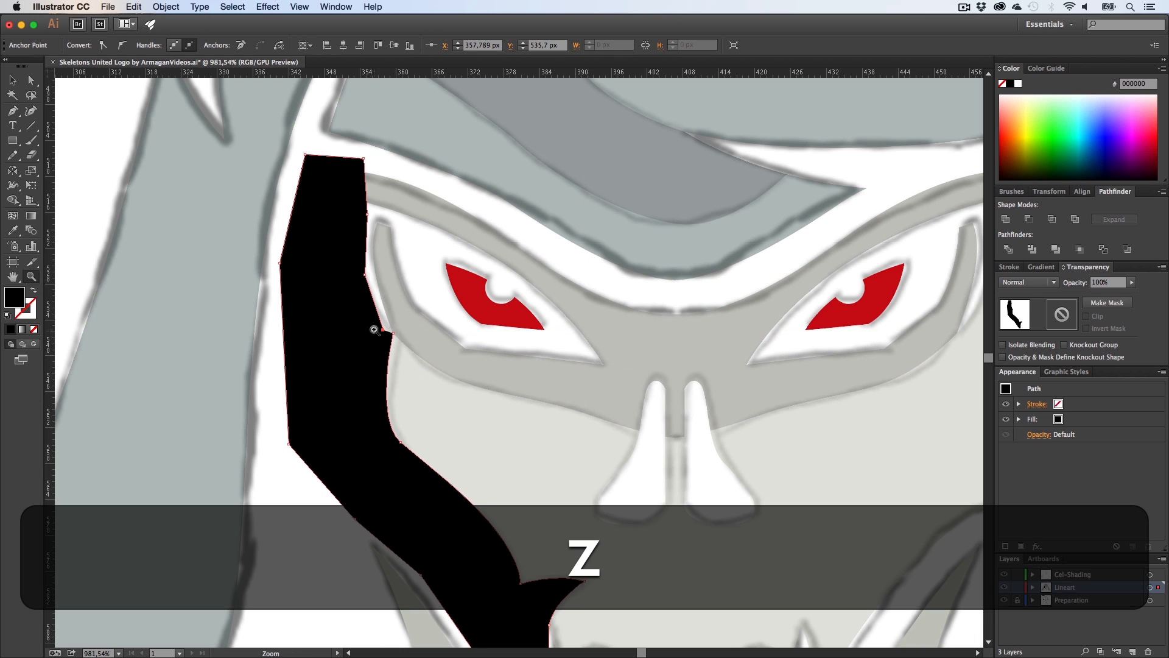
pyautogui.moveTo(373, 326); pyautogui.dragTo(499, 366)
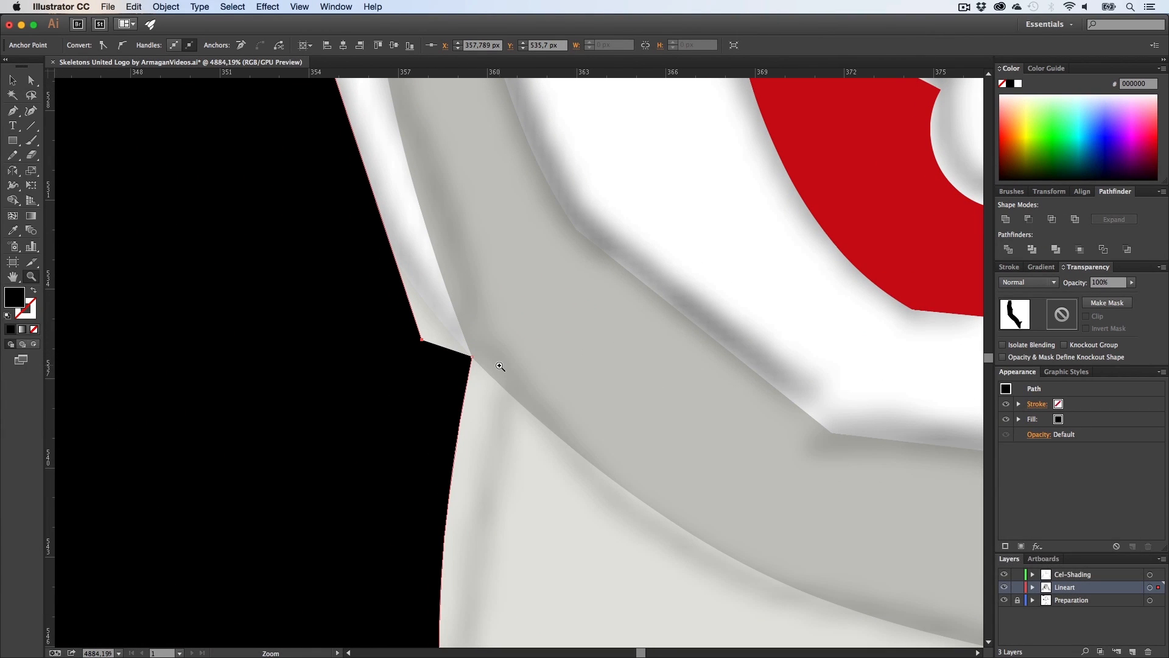
pyautogui.press('super+z')
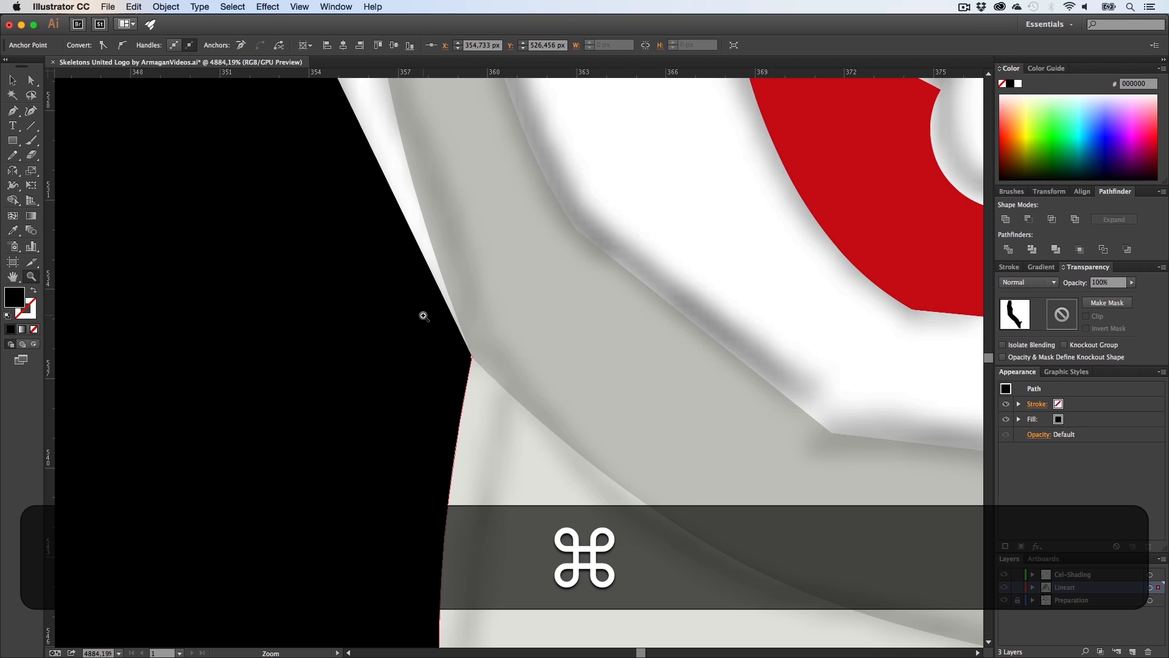
pyautogui.moveTo(431, 318); pyautogui.dragTo(322, 334)
pyautogui.press('p')
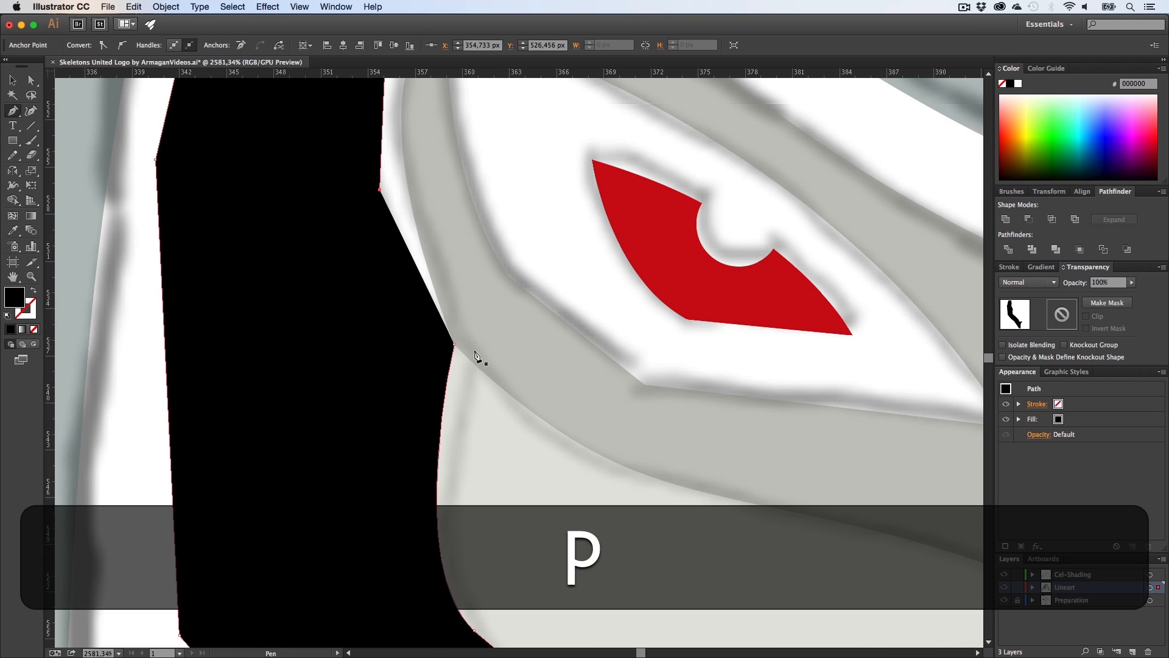
pyautogui.press('z')
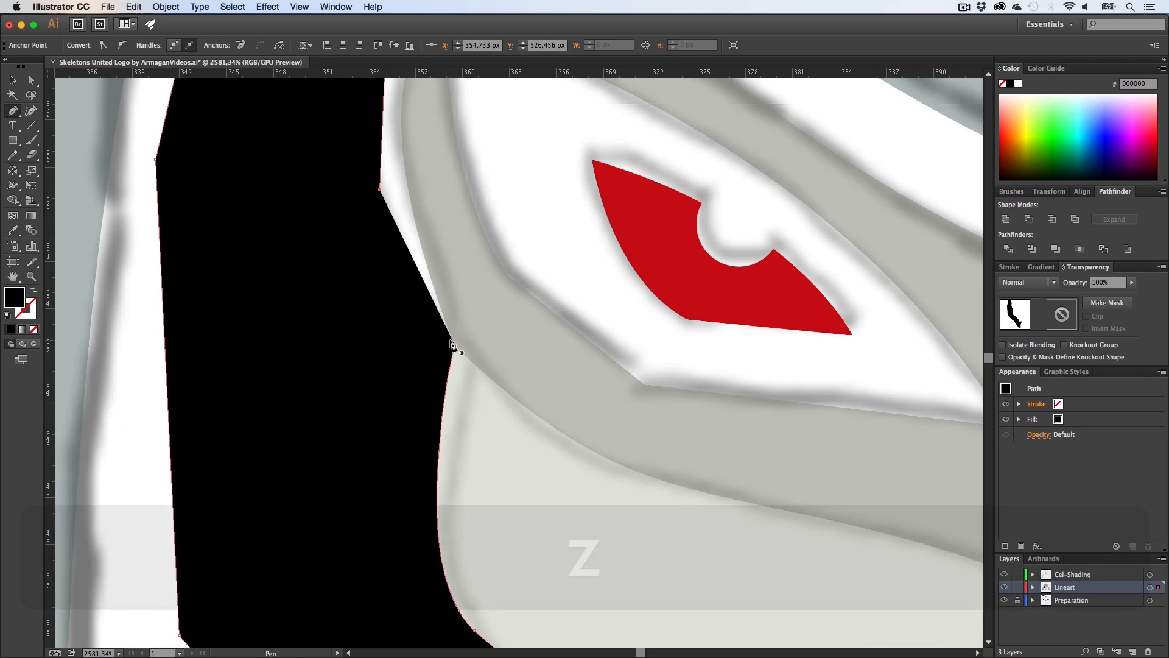
pyautogui.press('p')
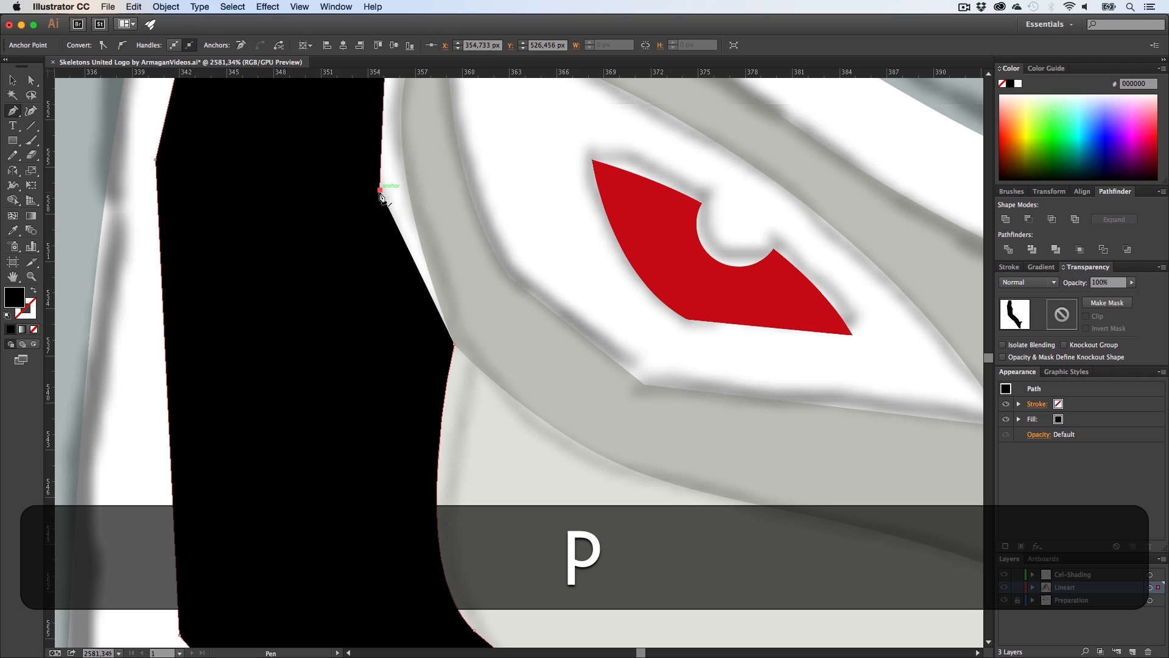
pyautogui.click(380, 191)
pyautogui.moveTo(454, 344); pyautogui.dragTo(798, 403)
pyautogui.press('z')
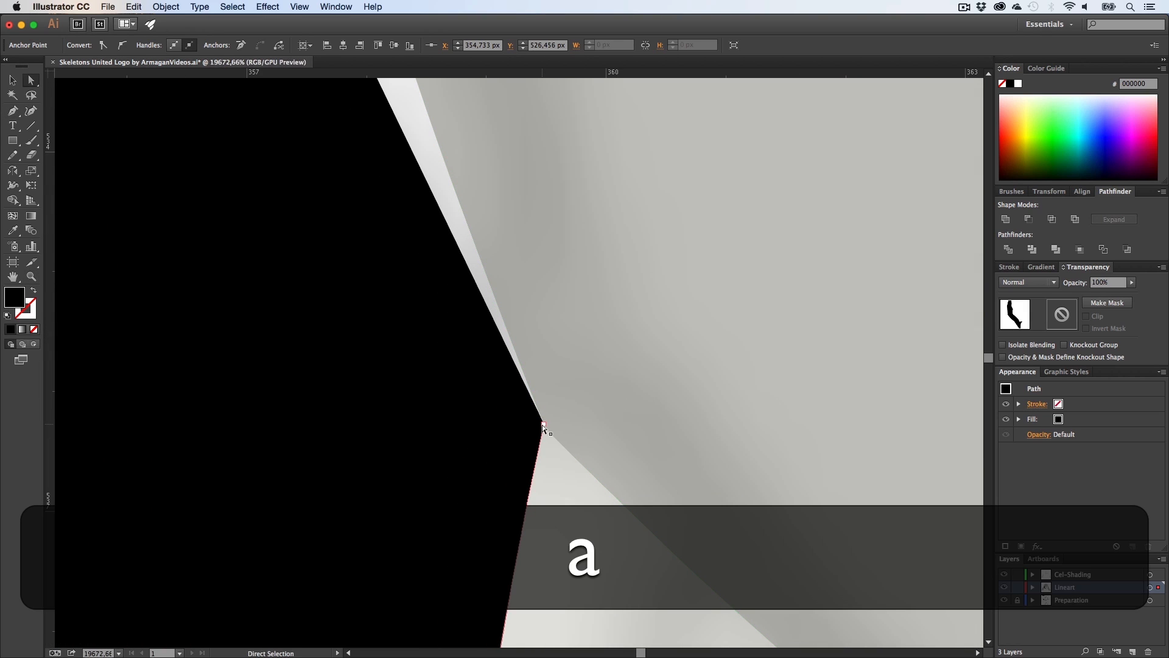
pyautogui.moveTo(543, 425); pyautogui.dragTo(329, 457)
pyautogui.press('z')
pyautogui.press('h')
pyautogui.moveTo(423, 376); pyautogui.dragTo(420, 469)
pyautogui.press('p')
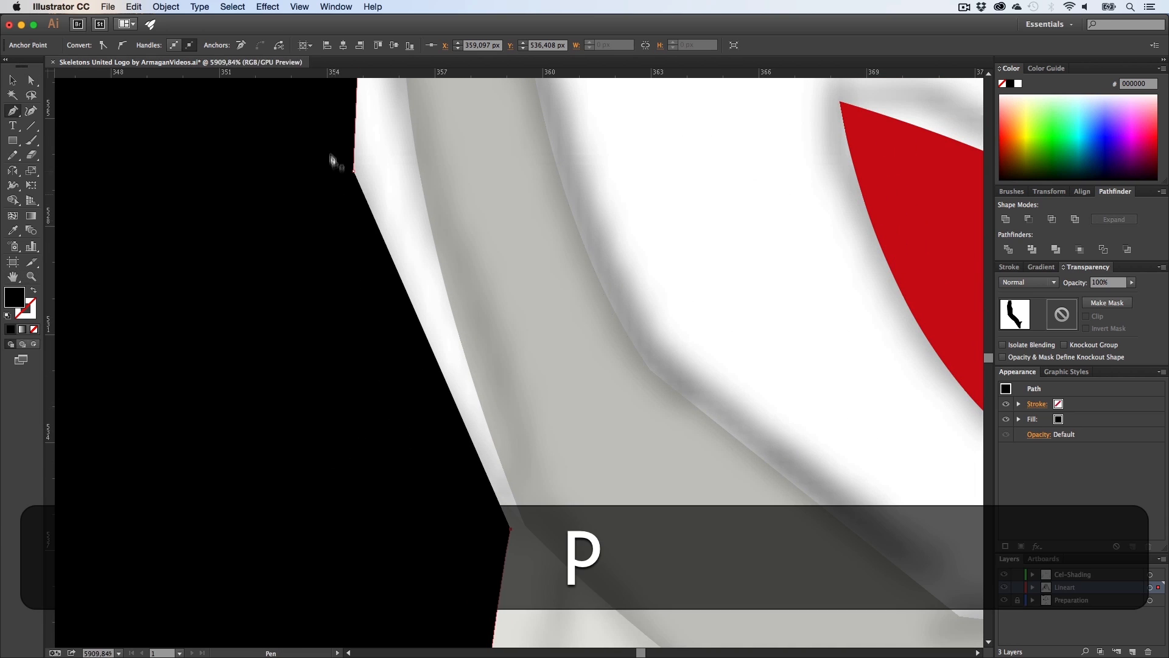
pyautogui.click(354, 171)
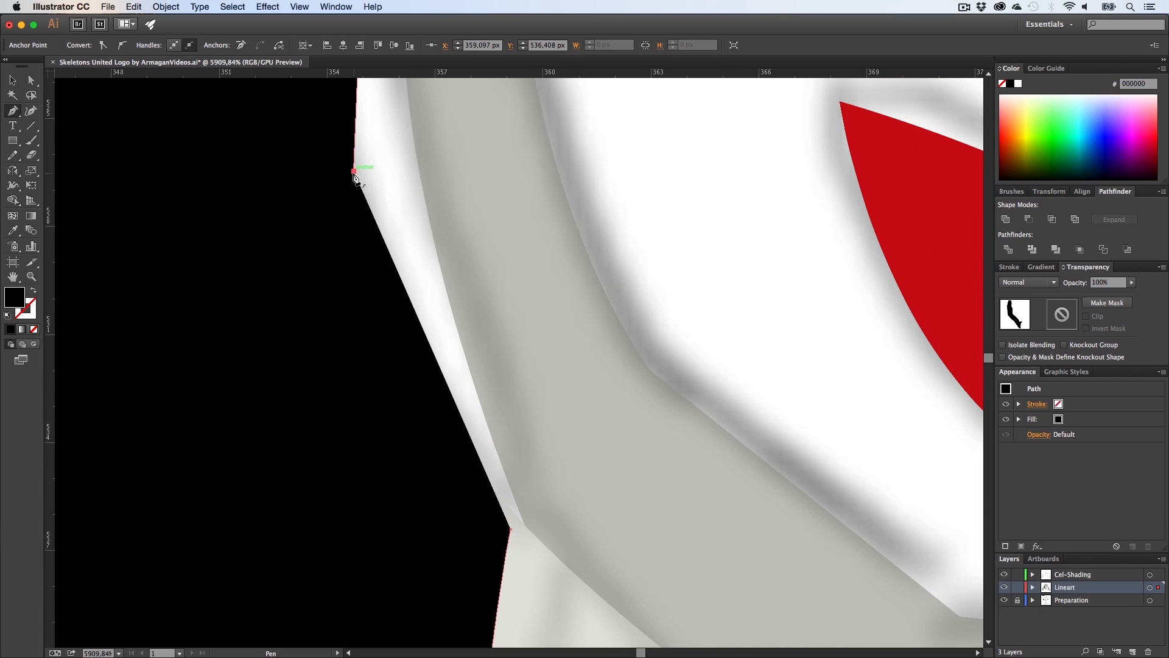
pyautogui.click(510, 530)
pyautogui.press('z')
pyautogui.moveTo(521, 542); pyautogui.dragTo(852, 535)
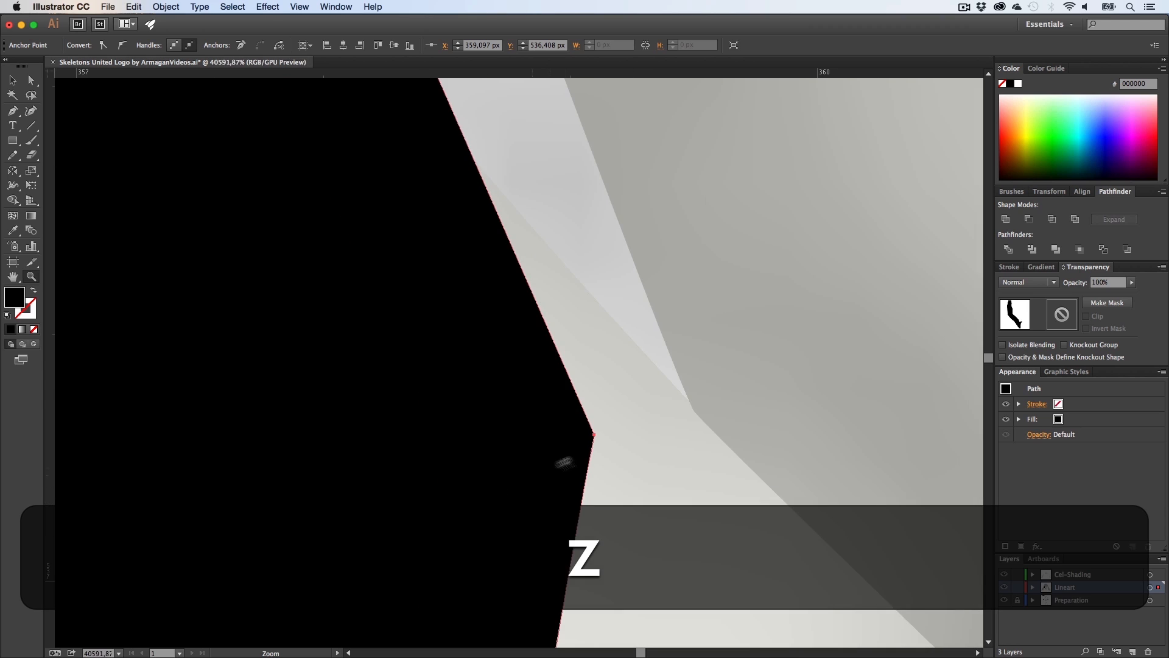
pyautogui.press('a')
pyautogui.moveTo(590, 436); pyautogui.dragTo(161, 459)
pyautogui.press('z')
pyautogui.moveTo(655, 459); pyautogui.dragTo(587, 454)
pyautogui.press('h')
pyautogui.moveTo(587, 454); pyautogui.dragTo(339, 308)
pyautogui.press('z')
pyautogui.moveTo(545, 405); pyautogui.dragTo(452, 428)
pyautogui.press('h')
pyautogui.moveTo(452, 428); pyautogui.dragTo(351, 375)
pyautogui.press('v')
pyautogui.click(407, 539)
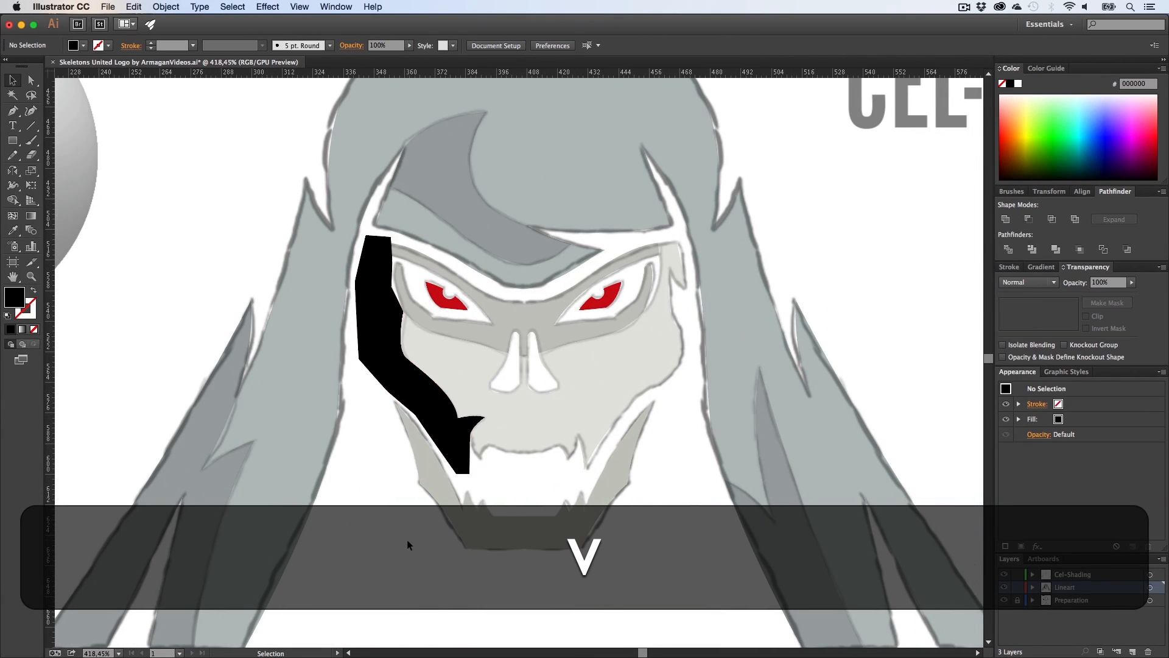
# Step: With Shape Builder on the shadow and the skull face shape, remove the shadow parts lying outside the face
pyautogui.press('z')
pyautogui.moveTo(467, 435); pyautogui.dragTo(498, 454)
pyautogui.press('h')
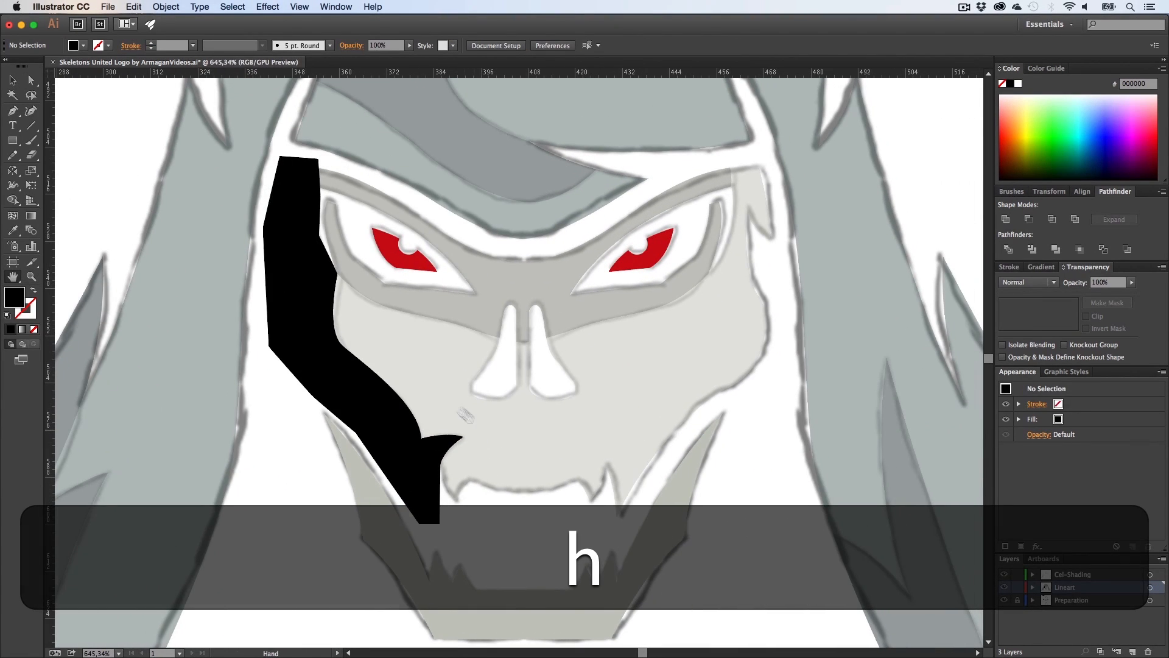
pyautogui.press('v')
pyautogui.click(324, 330)
pyautogui.keyDown('shift'); pyautogui.click(390, 339); pyautogui.keyUp('shift')
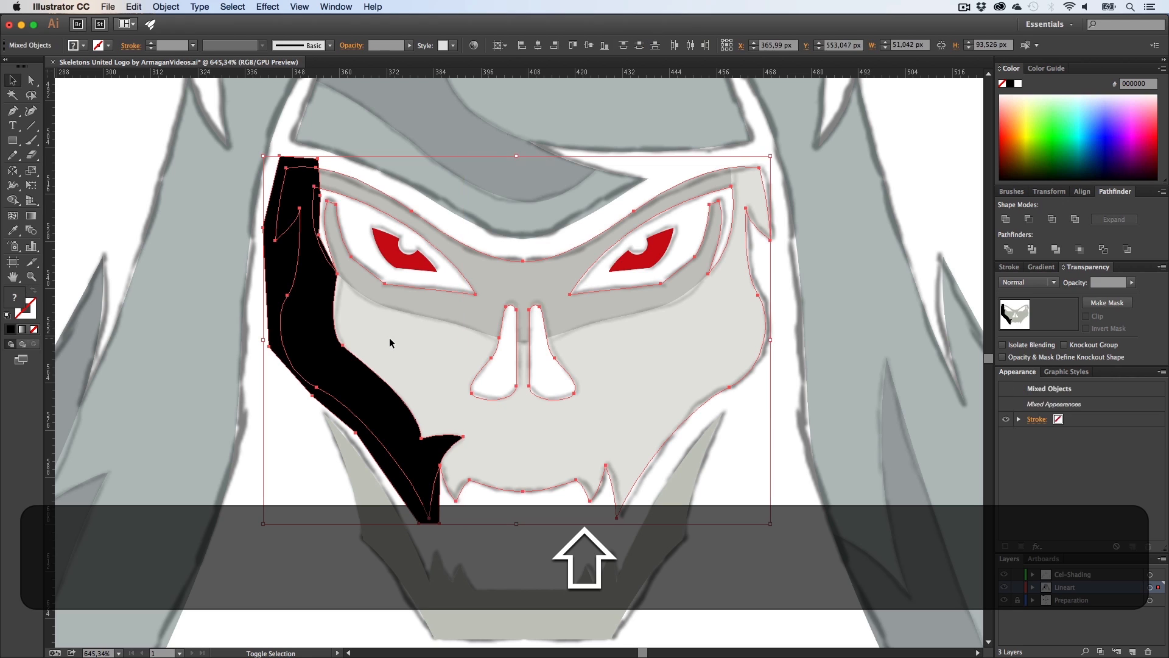
pyautogui.hotkey('shift', 'm')
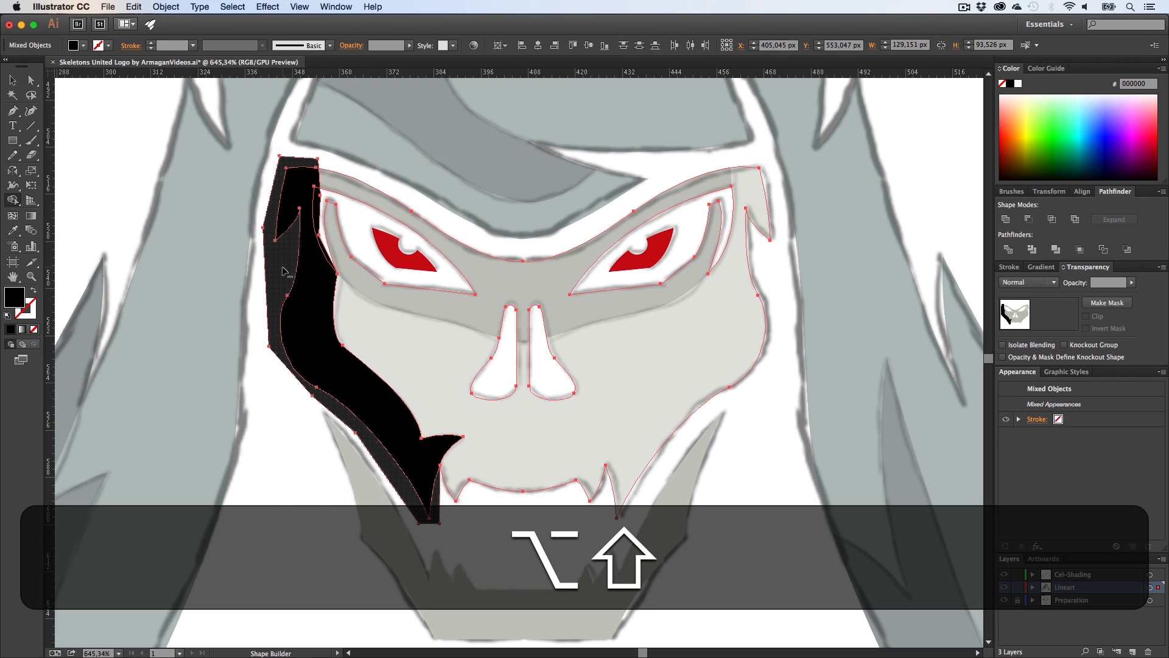
pyautogui.keyDown('alt'); pyautogui.click(282, 266); pyautogui.keyUp('alt')
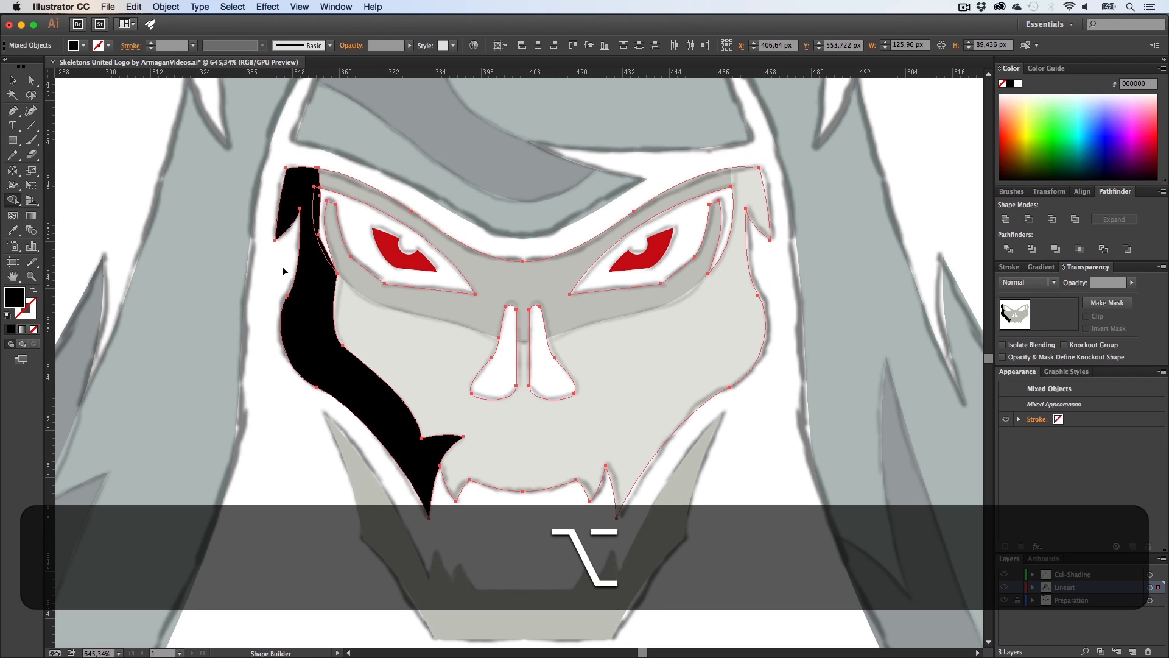
pyautogui.keyDown('alt'); pyautogui.click(319, 213); pyautogui.keyUp('alt')
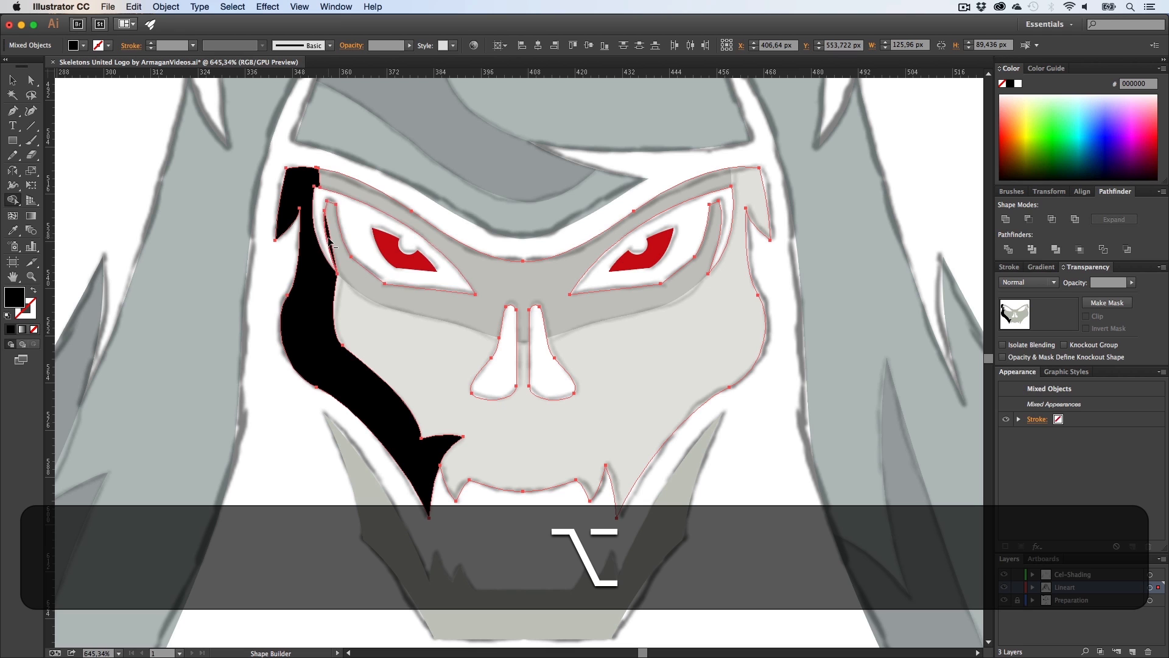
# Step: Inspect the shadow shape's leftover sliver at the left eye socket, toggling outline view on and off
pyautogui.hotkey('alt', 'z')
pyautogui.moveTo(329, 239); pyautogui.dragTo(538, 305)
pyautogui.press('p')
pyautogui.hotkey('alt', 'p')
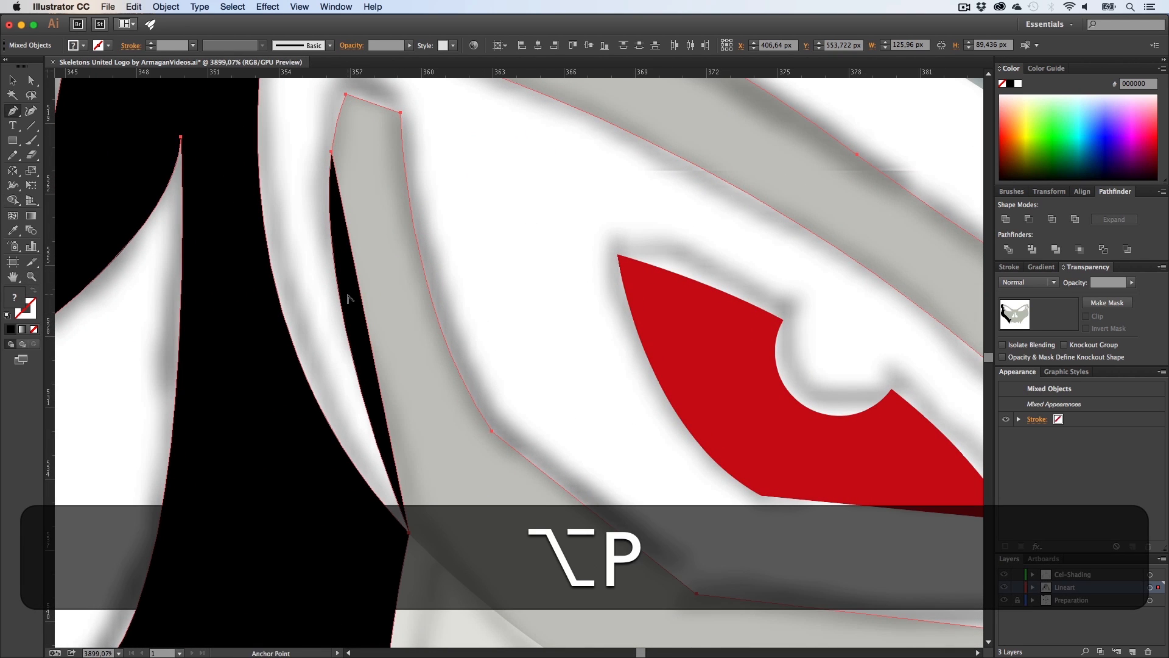
pyautogui.hotkey('alt', 'a')
pyautogui.press('z')
pyautogui.keyDown('alt'); pyautogui.click(394, 298); pyautogui.keyUp('alt')
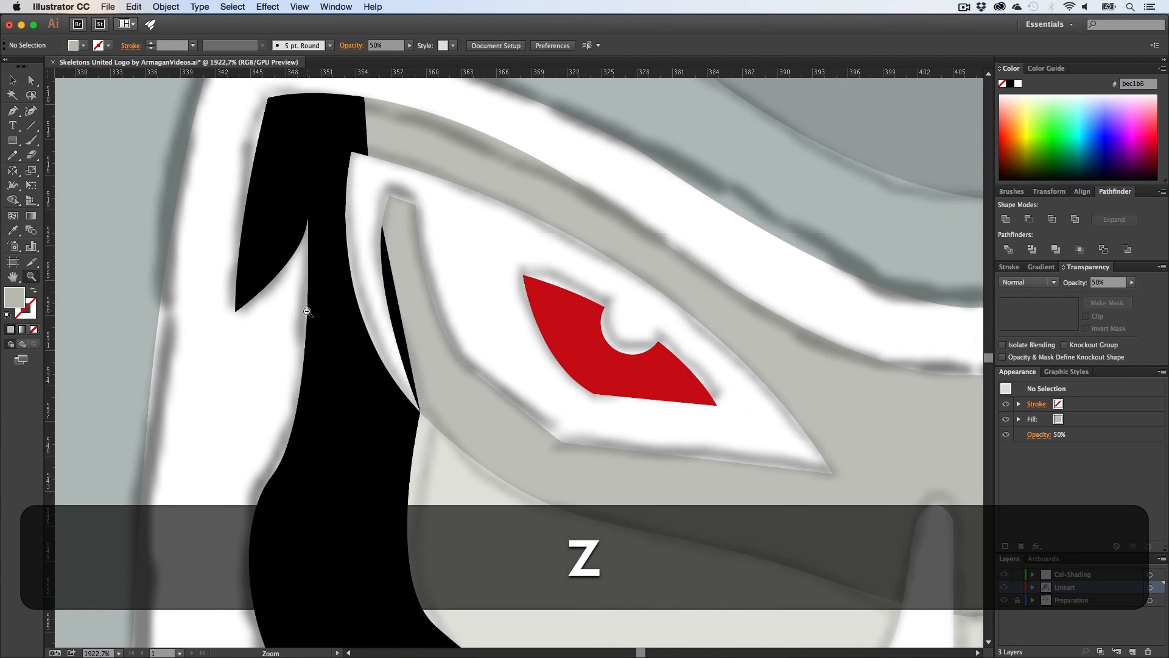
pyautogui.press('v')
pyautogui.click(399, 295)
pyautogui.press('a')
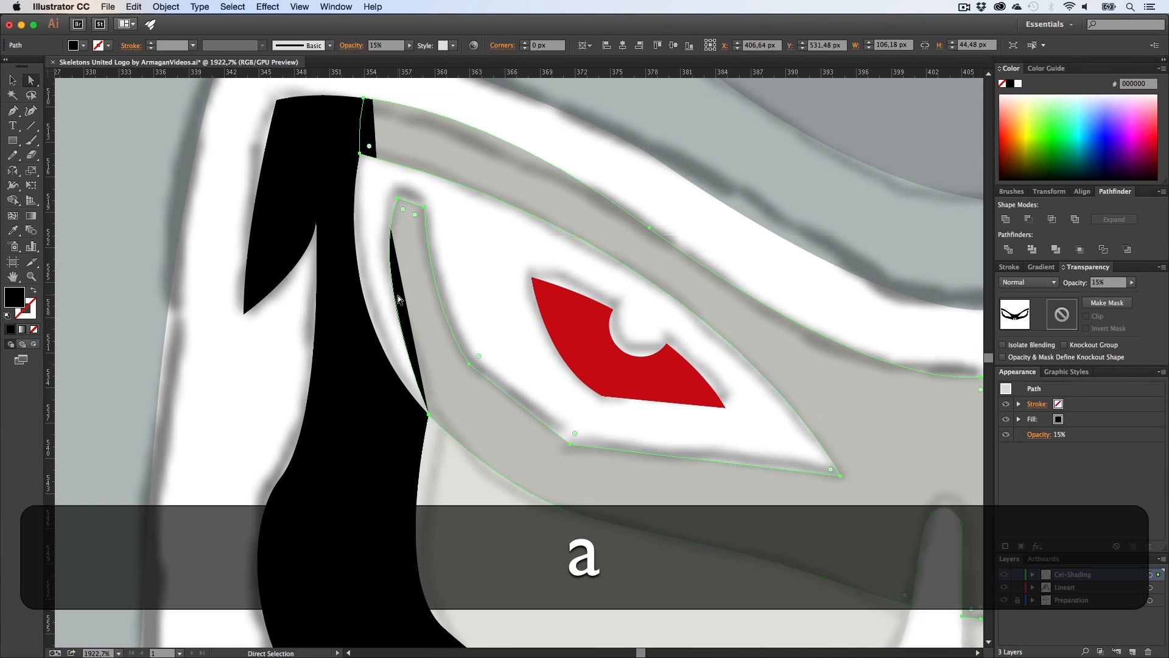
pyautogui.press('super+y')
pyautogui.press('super+v')
pyautogui.press('v')
pyautogui.keyDown('shift'); pyautogui.click(380, 307); pyautogui.keyUp('shift')
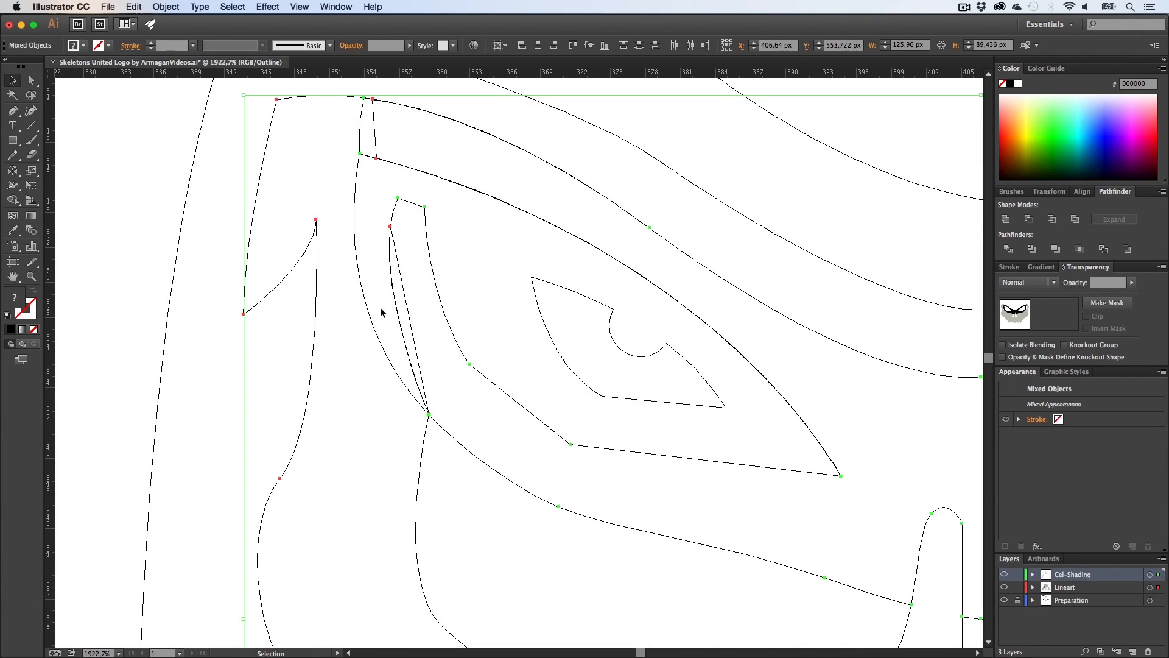
pyautogui.press('super+y')
pyautogui.press('z')
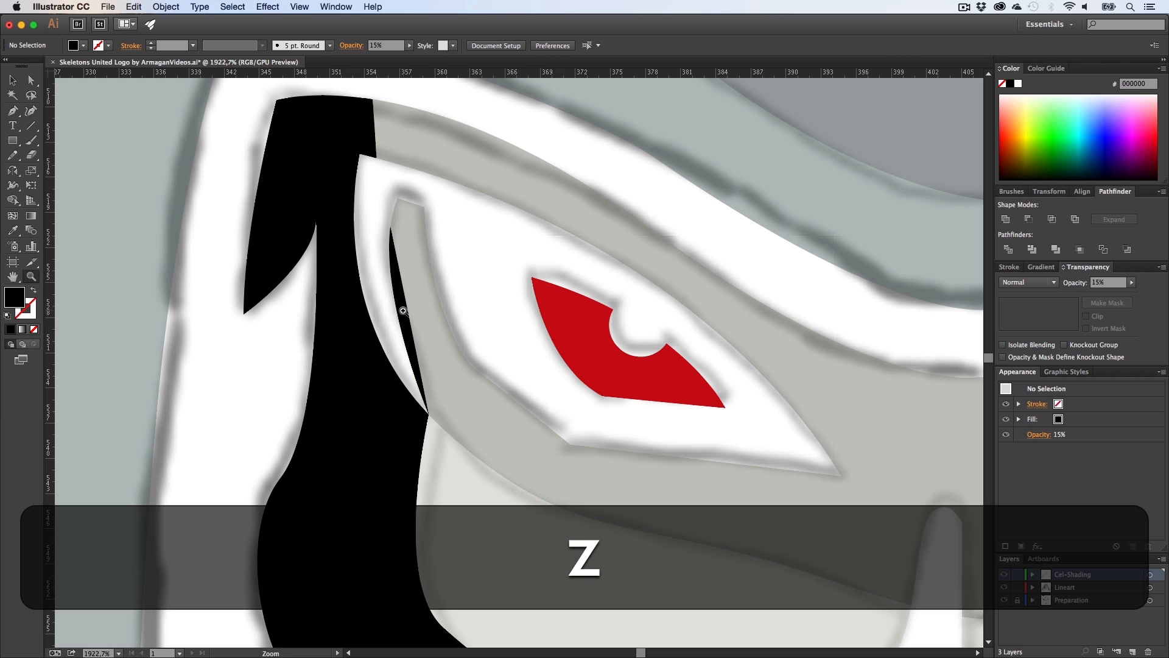
# Step: Try to make a clipping mask from the selected shadow path
pyautogui.press('v')
pyautogui.click(405, 318)
pyautogui.rightClick(414, 325)
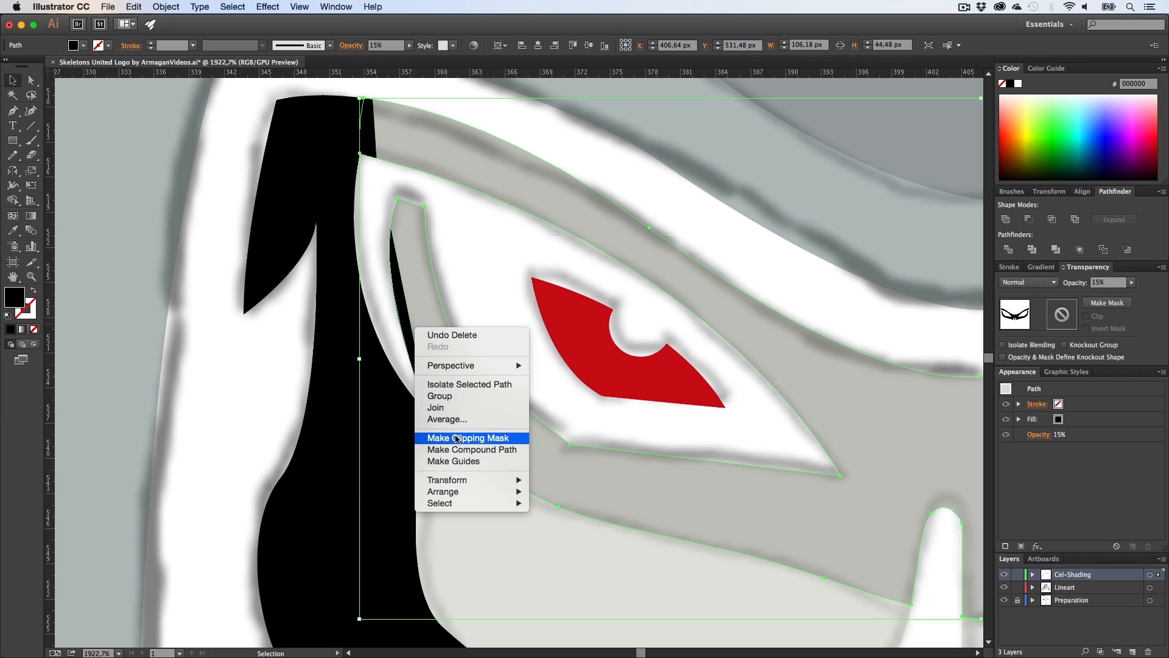
pyautogui.moveTo(383, 310); pyautogui.dragTo(459, 306)
pyautogui.press('super+m')
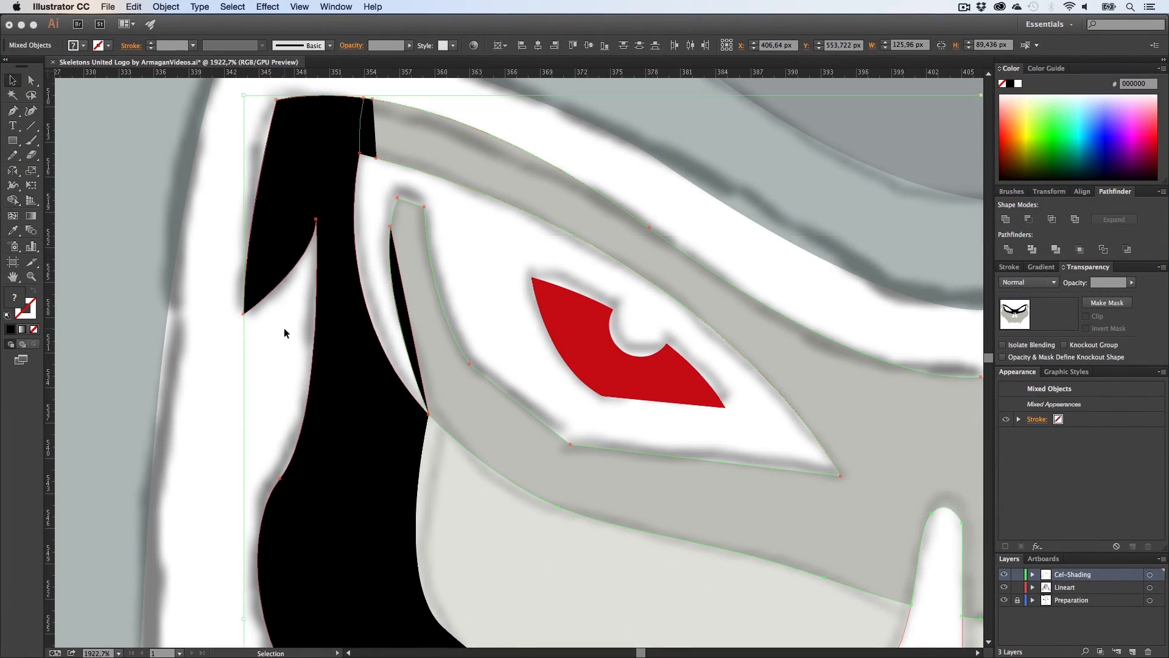
# Step: Try uniting the shadow shape with the skull face shape, and undo the unite
pyautogui.press('z')
pyautogui.moveTo(472, 355); pyautogui.dragTo(204, 366)
pyautogui.press('h')
pyautogui.moveTo(504, 391); pyautogui.dragTo(349, 321)
pyautogui.press('v')
pyautogui.click(327, 389)
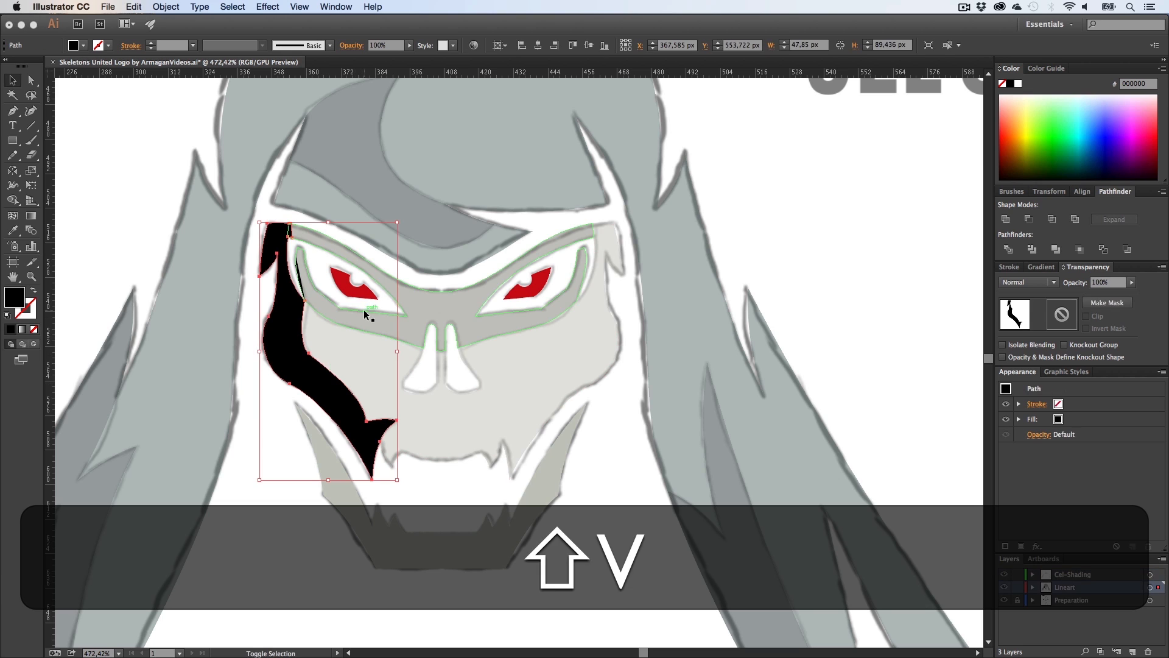
pyautogui.keyDown('shift'); pyautogui.click(365, 321); pyautogui.keyUp('shift')
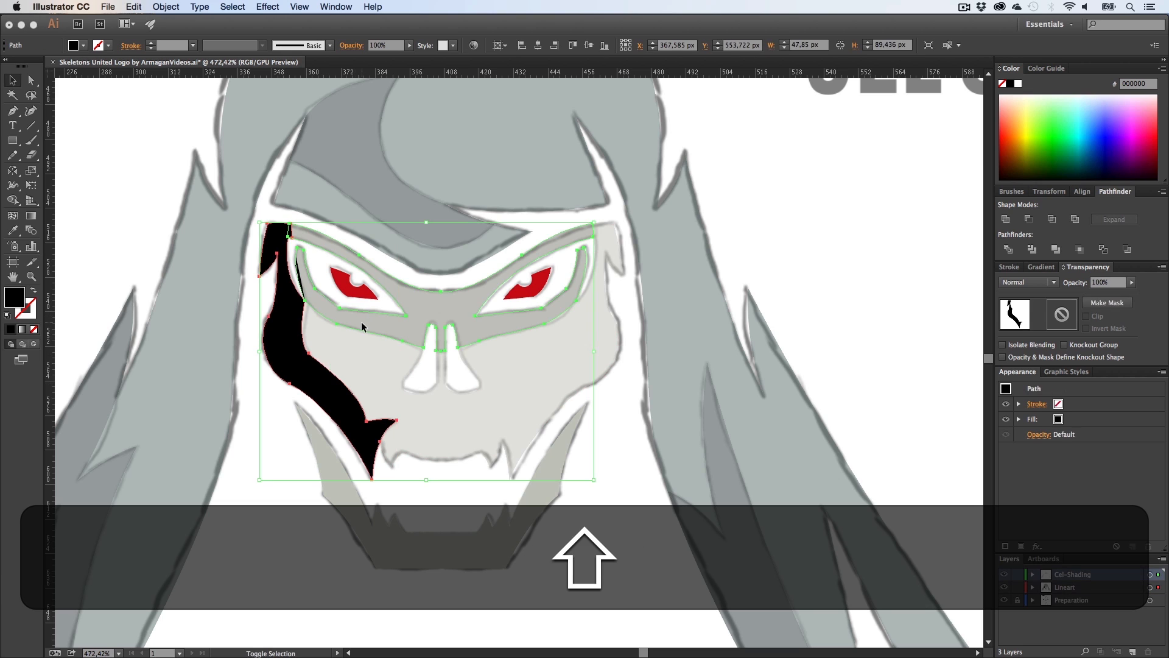
pyautogui.click(1010, 224)
pyautogui.press('z')
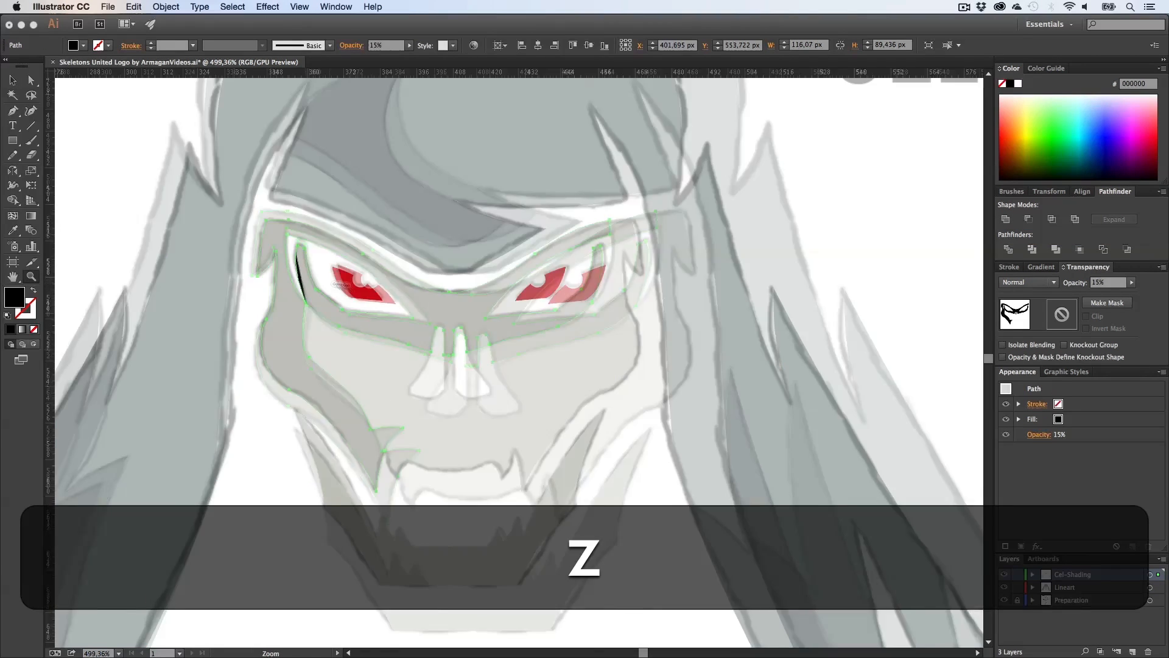
pyautogui.moveTo(297, 283); pyautogui.dragTo(365, 285)
pyautogui.press('v')
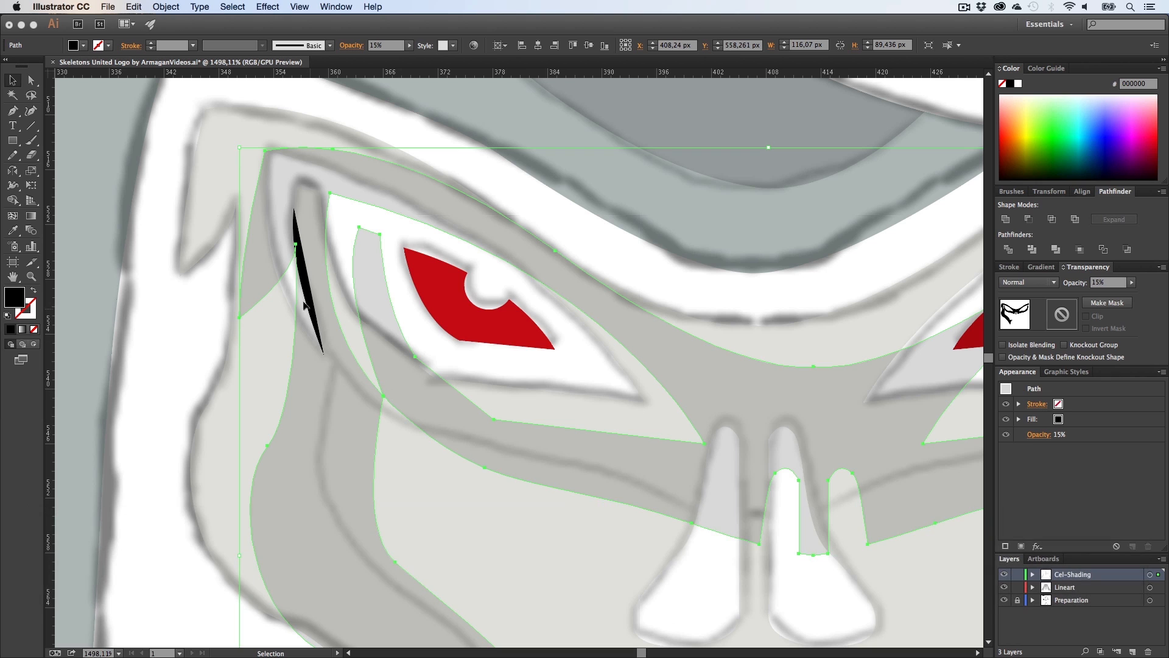
pyautogui.press('super+z')
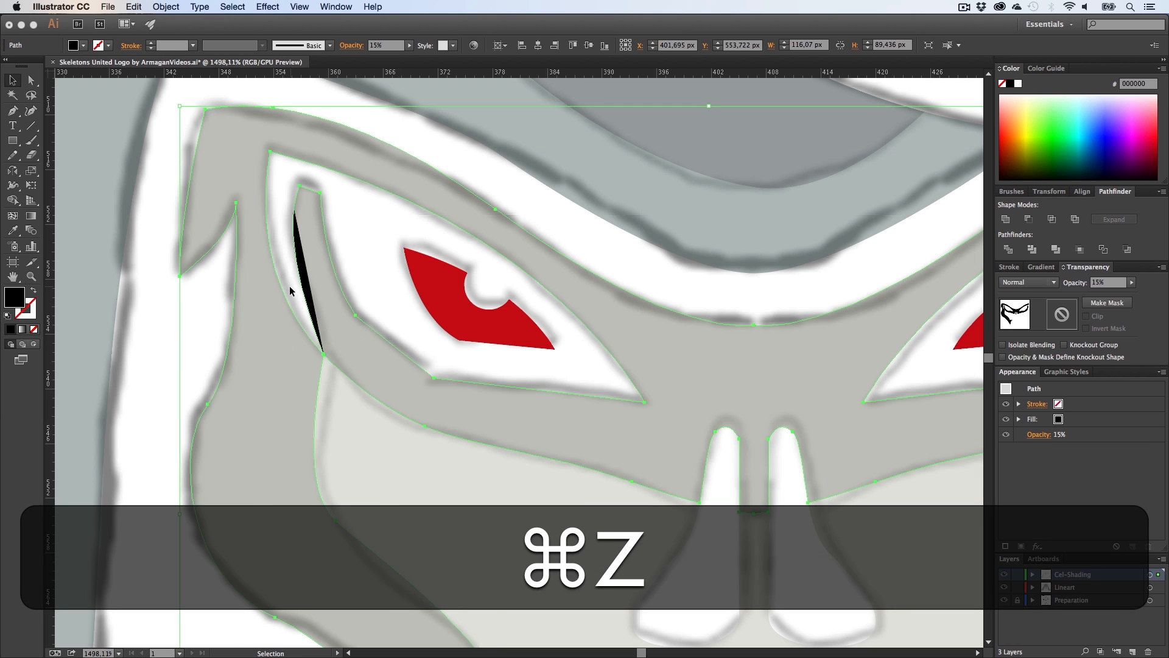
# Step: Delete an anchor point of the black sliver at the left eye socket
pyautogui.click(290, 286)
pyautogui.press('z')
pyautogui.moveTo(299, 272); pyautogui.dragTo(460, 290)
pyautogui.press('a')
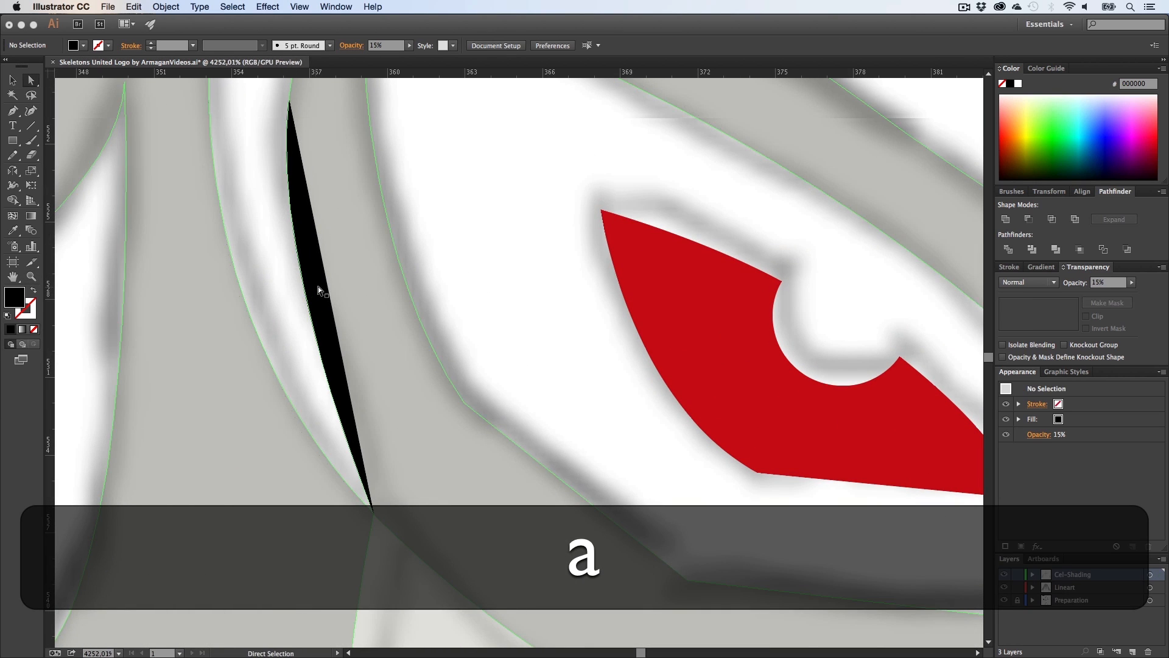
pyautogui.click(342, 297)
pyautogui.click(309, 296)
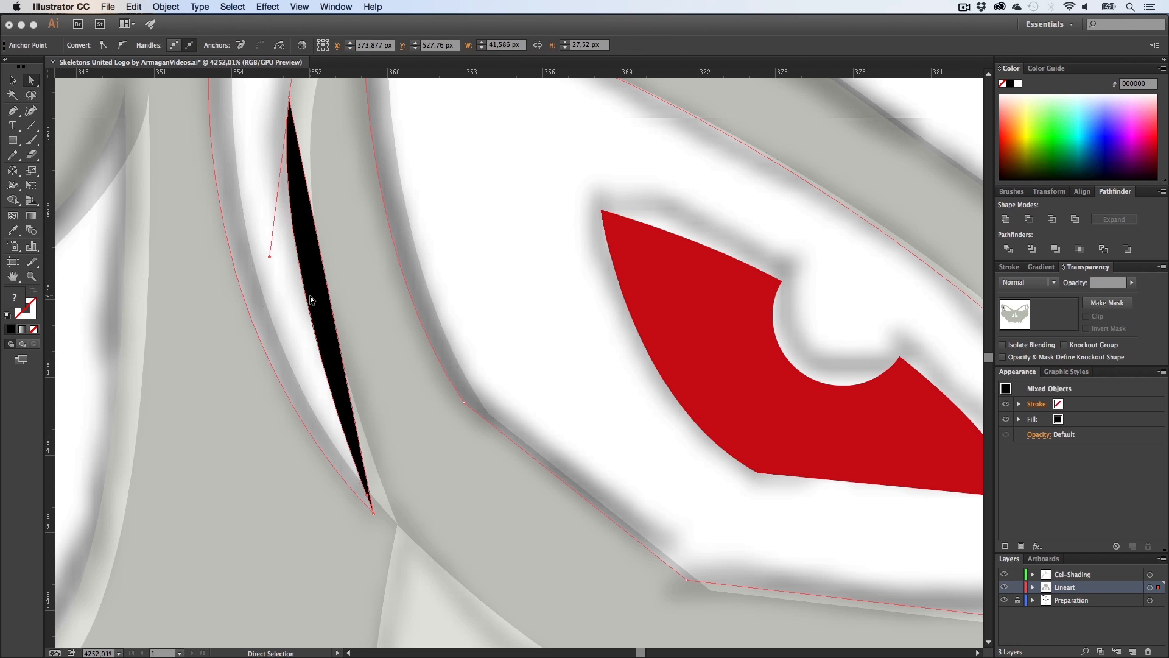
pyautogui.press('BackSpace')
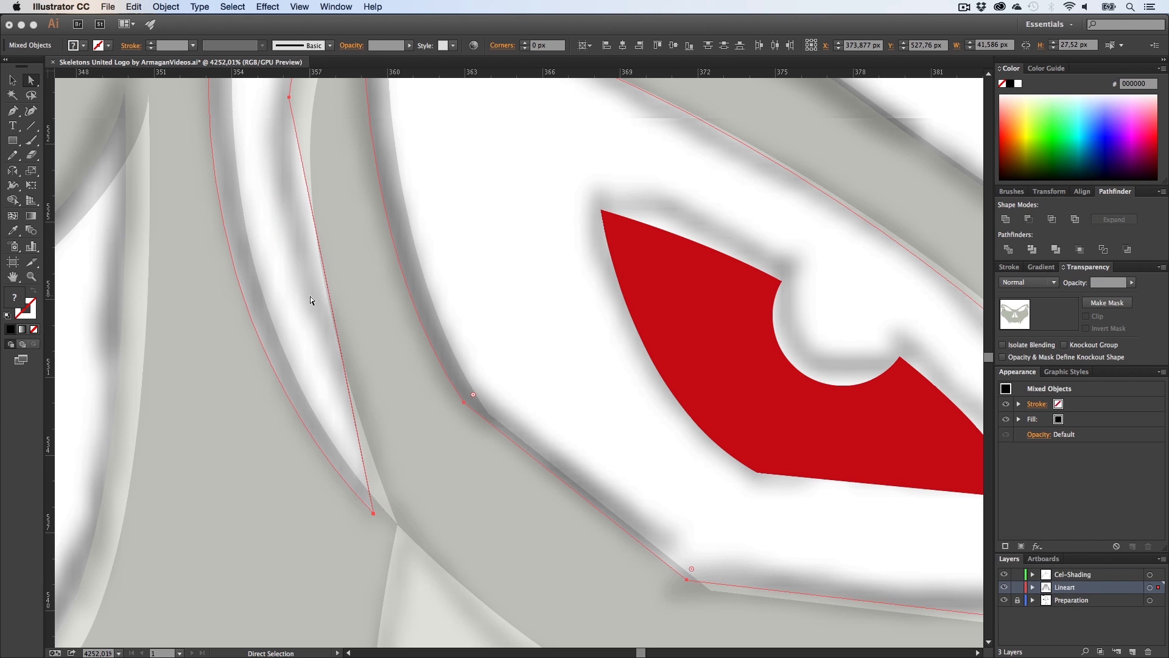
# Step: Delete the selected eye-socket shapes, move the shadow, and undo both changes
pyautogui.press('z')
pyautogui.keyDown('alt'); pyautogui.click(378, 305); pyautogui.keyUp('alt')
pyautogui.press('v')
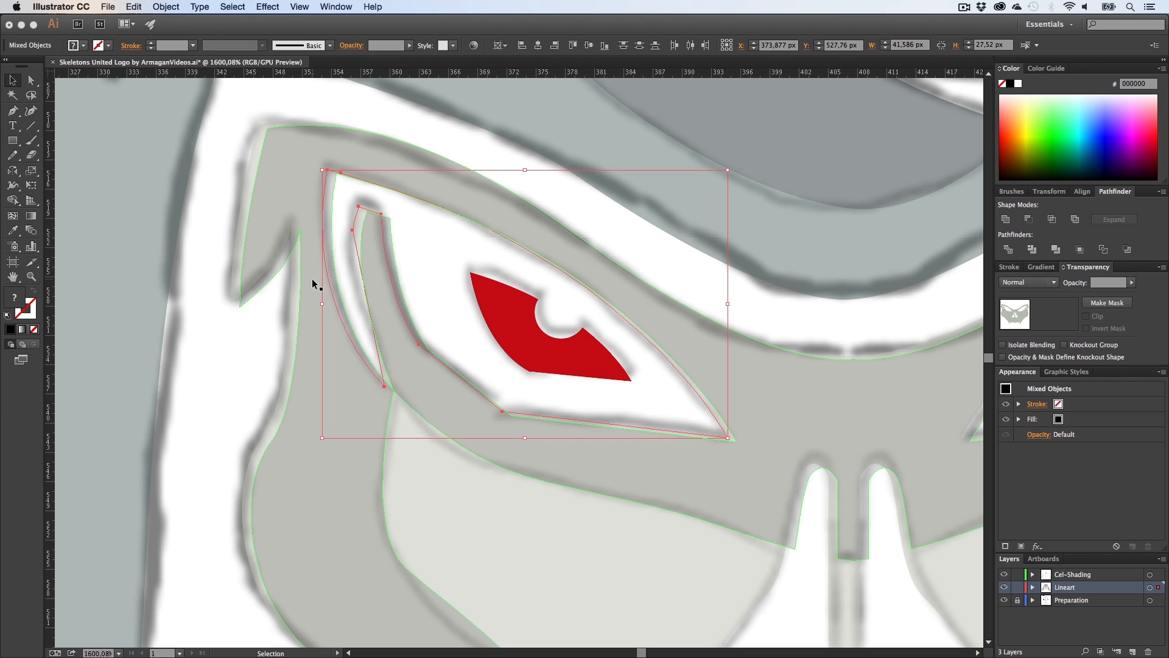
pyautogui.press('BackSpace')
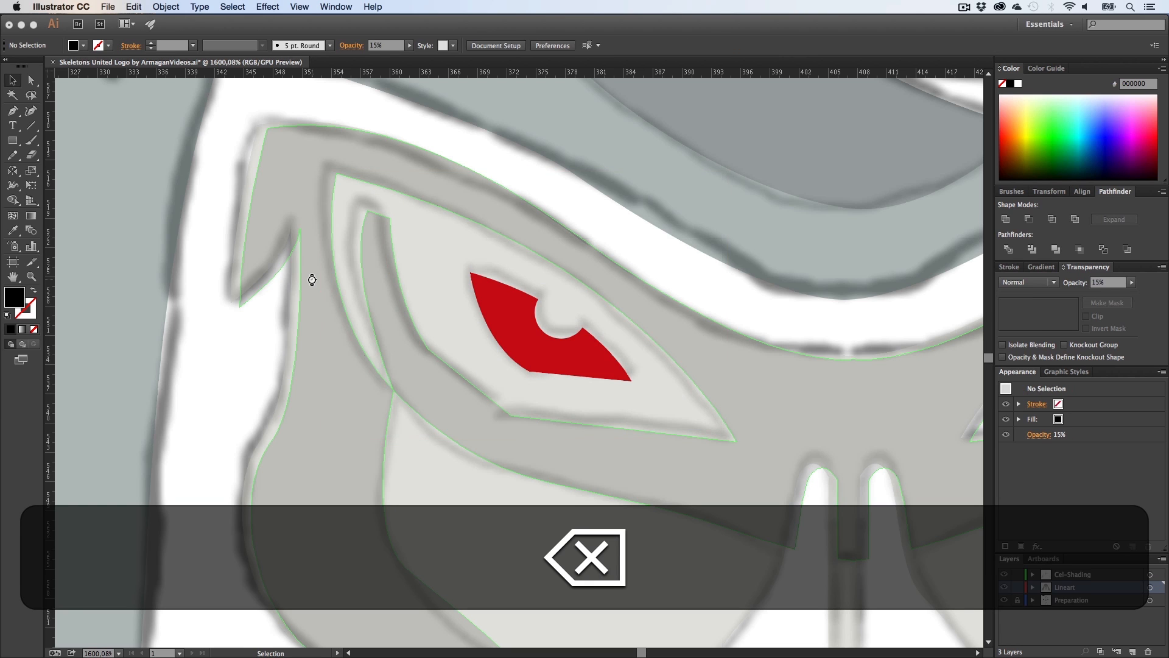
pyautogui.press('z')
pyautogui.keyDown('alt'); pyautogui.click(563, 372); pyautogui.keyUp('alt')
pyautogui.press('v')
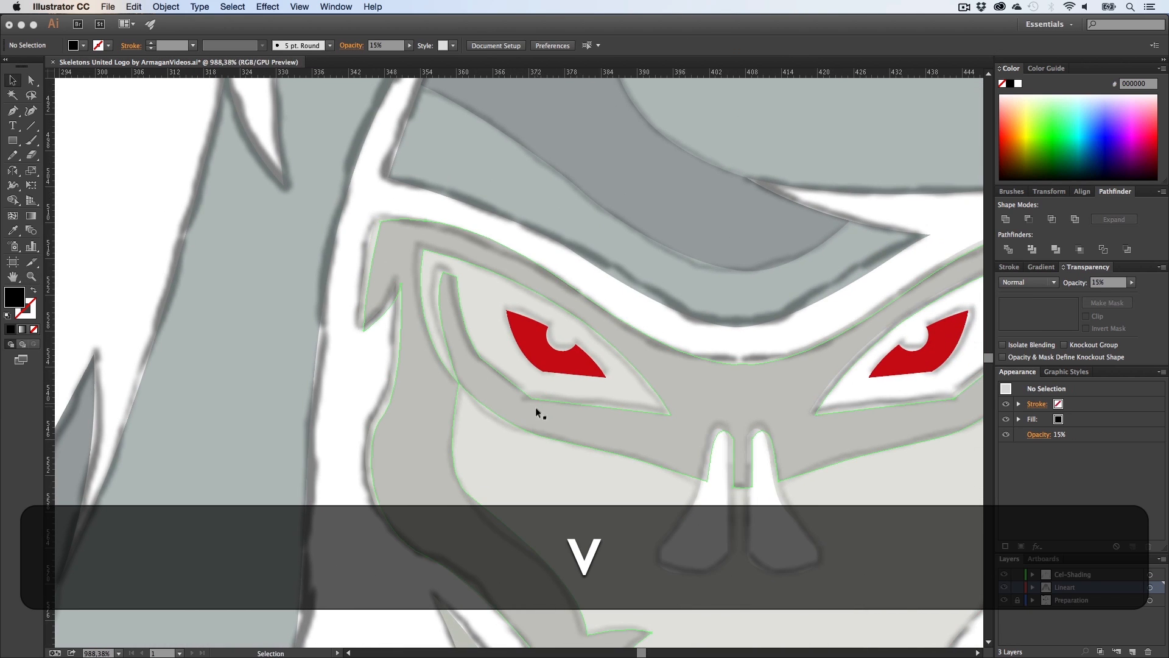
pyautogui.moveTo(535, 407); pyautogui.dragTo(444, 551)
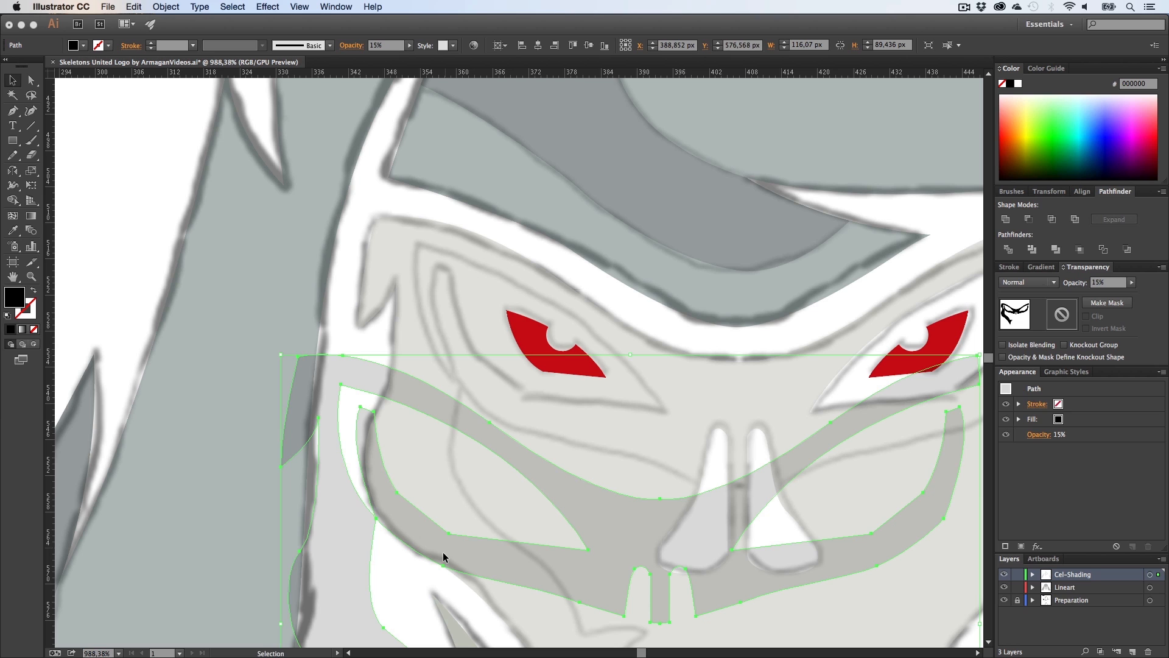
pyautogui.press('super+z')
pyautogui.press('super+z')
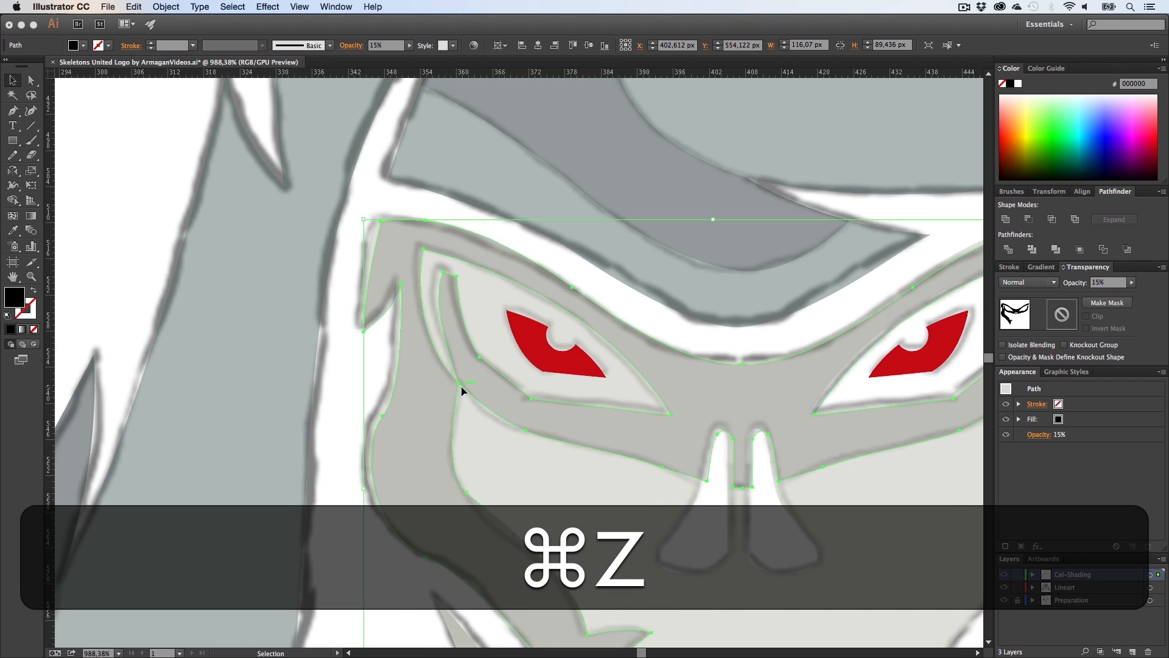
# Step: Undo the remaining edits around the left eye socket to restore the black sliver
pyautogui.click(391, 361)
pyautogui.press('z')
pyautogui.moveTo(610, 434); pyautogui.dragTo(441, 436)
pyautogui.press('h')
pyautogui.moveTo(537, 450); pyautogui.dragTo(425, 386)
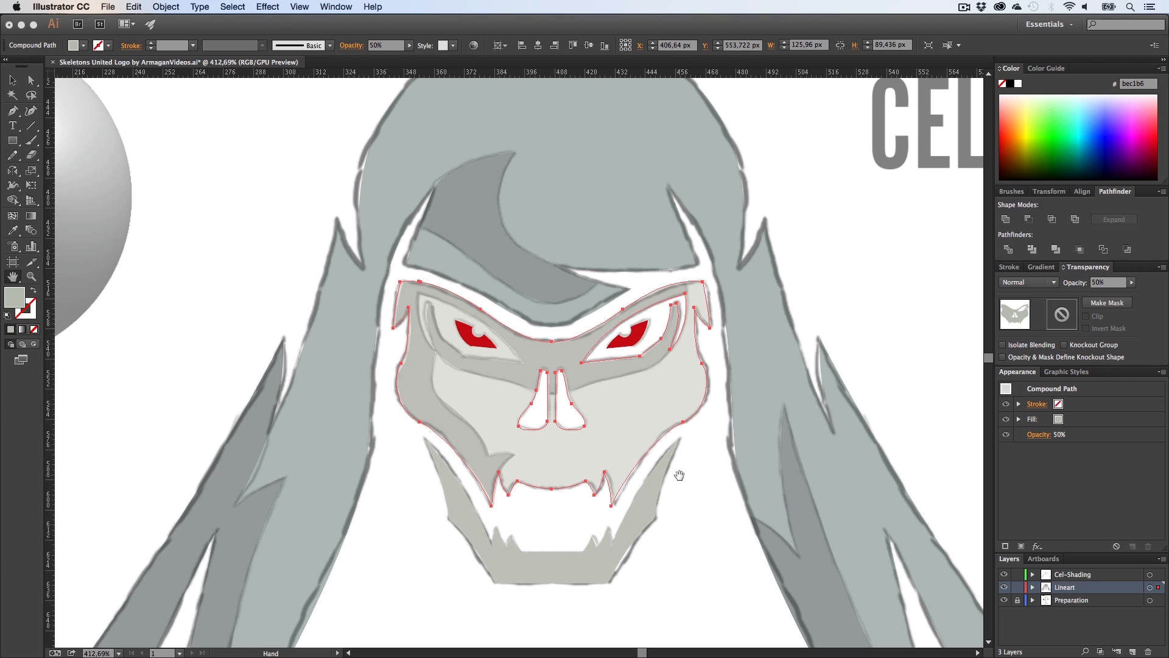
pyautogui.press('v')
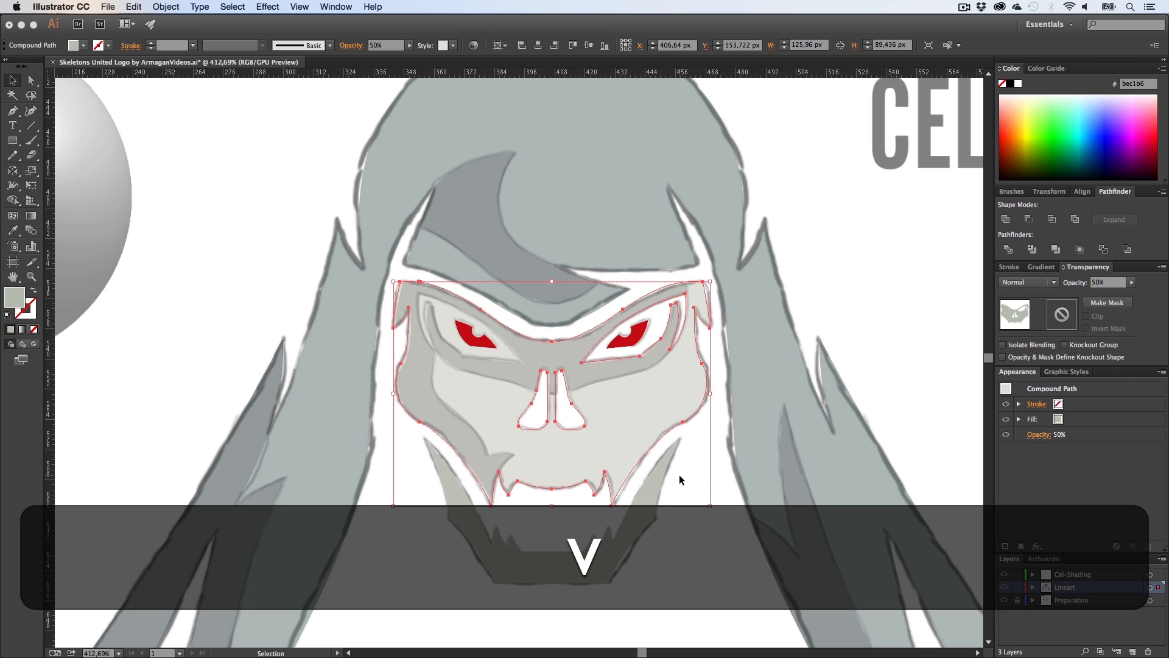
pyautogui.press('super')
pyautogui.press('super+z')
pyautogui.press('super+z')
pyautogui.press('super+z')
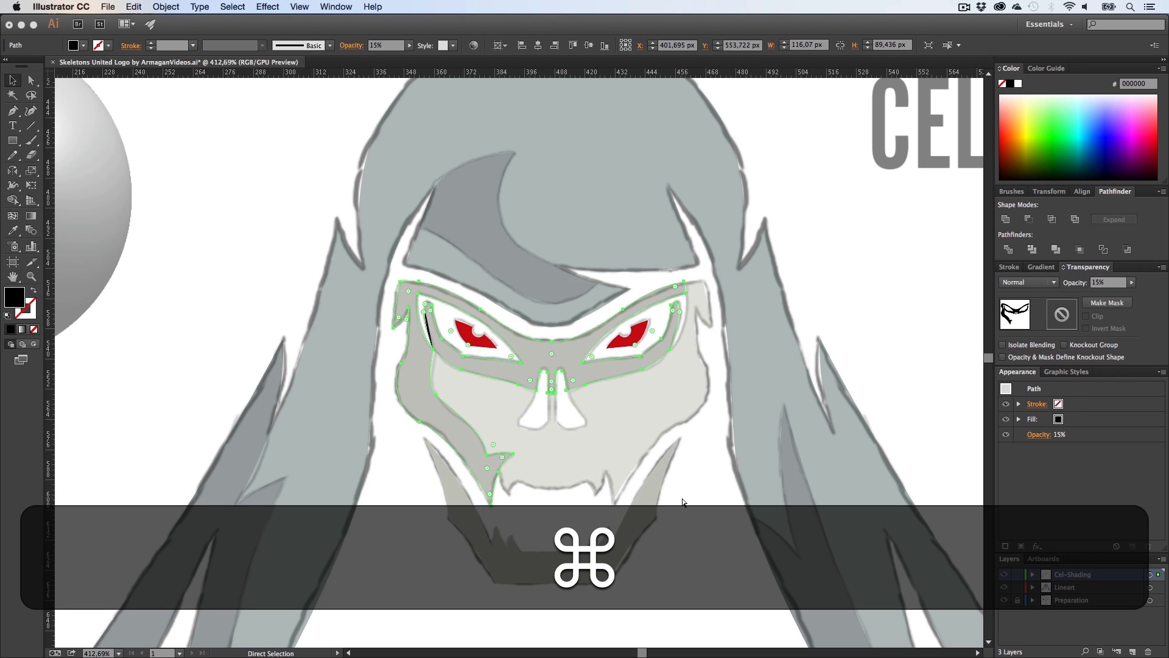
# Step: Hide the Lineart layer and examine the shadow shape around the left eye
pyautogui.keyDown('super'); pyautogui.click(685, 507); pyautogui.keyUp('super')
pyautogui.click(1004, 587)
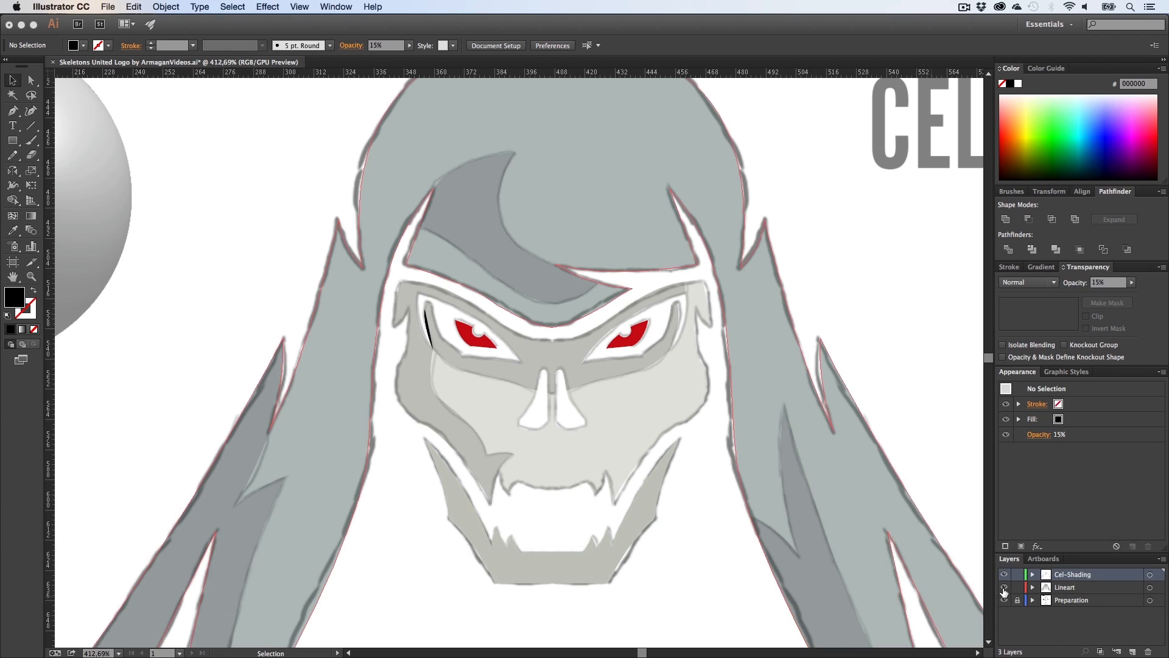
pyautogui.press('z')
pyautogui.moveTo(417, 329); pyautogui.dragTo(576, 402)
pyautogui.press('h')
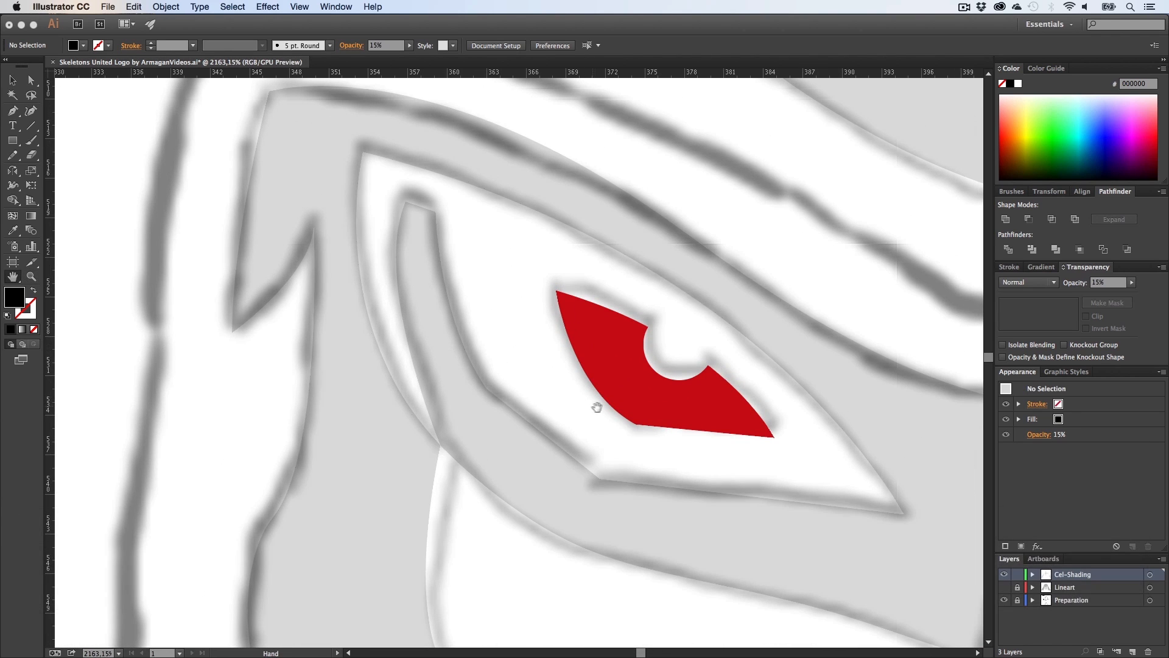
pyautogui.press('v')
pyautogui.click(470, 420)
pyautogui.press('z')
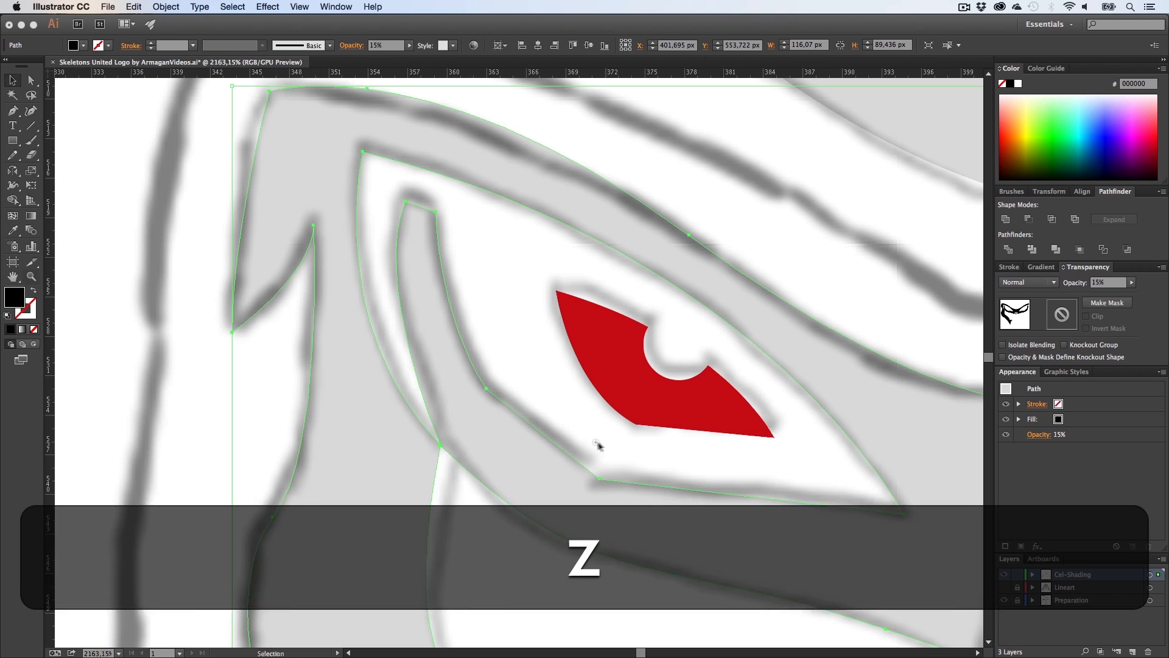
pyautogui.moveTo(598, 449); pyautogui.dragTo(337, 447)
pyautogui.press('h')
pyautogui.moveTo(630, 461); pyautogui.dragTo(458, 373)
pyautogui.press('v')
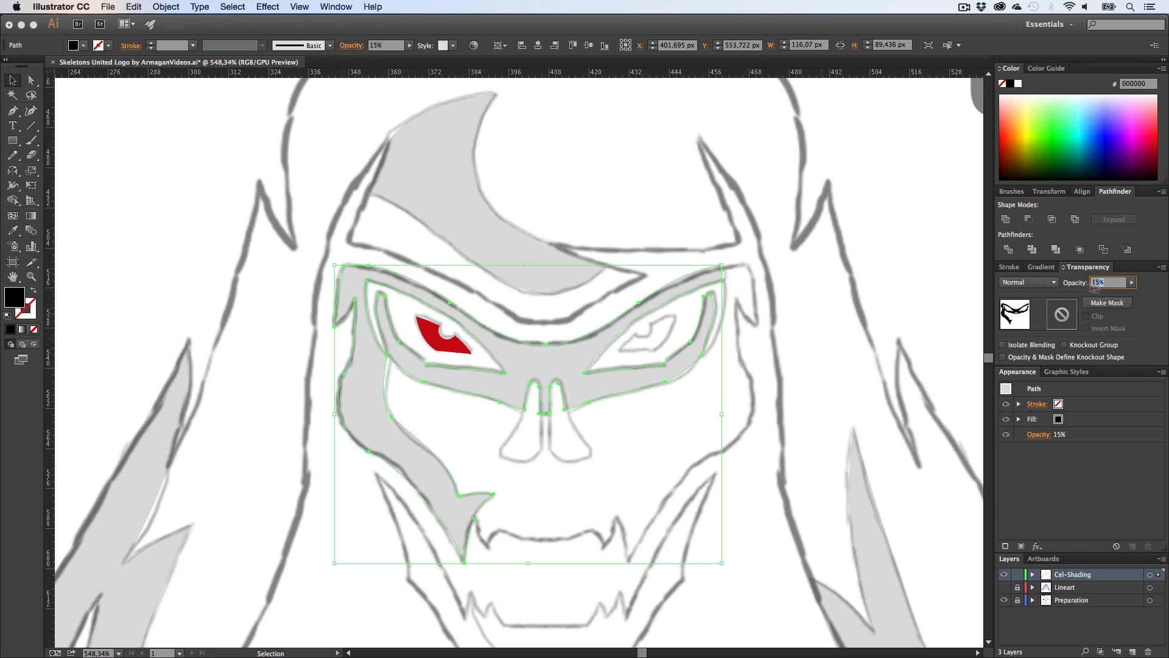
pyautogui.click(681, 428)
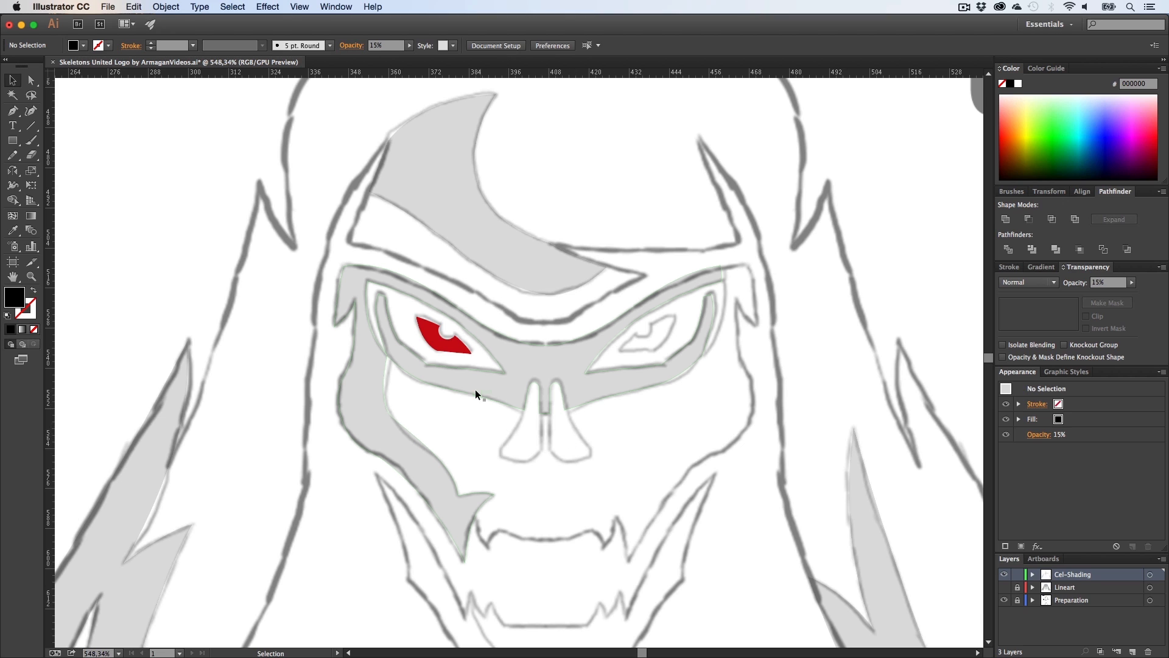
# Step: Show the Lineart layer again, make it the active layer, and hide the Preparation layer
pyautogui.click(1004, 587)
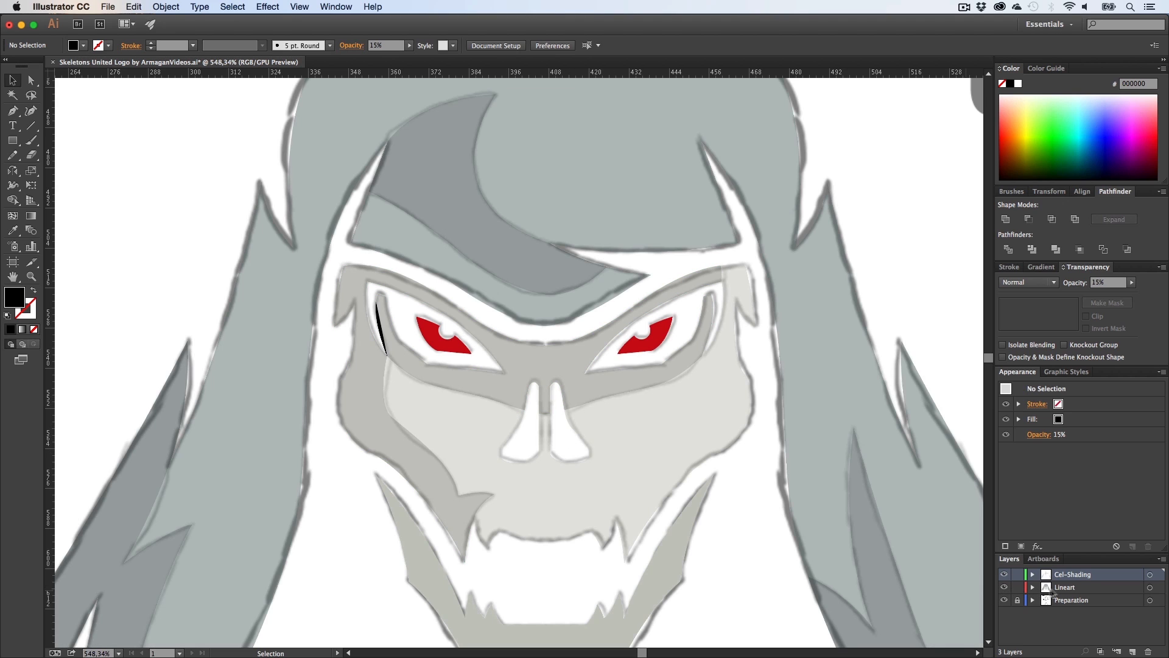
pyautogui.click(1062, 587)
pyautogui.click(1004, 600)
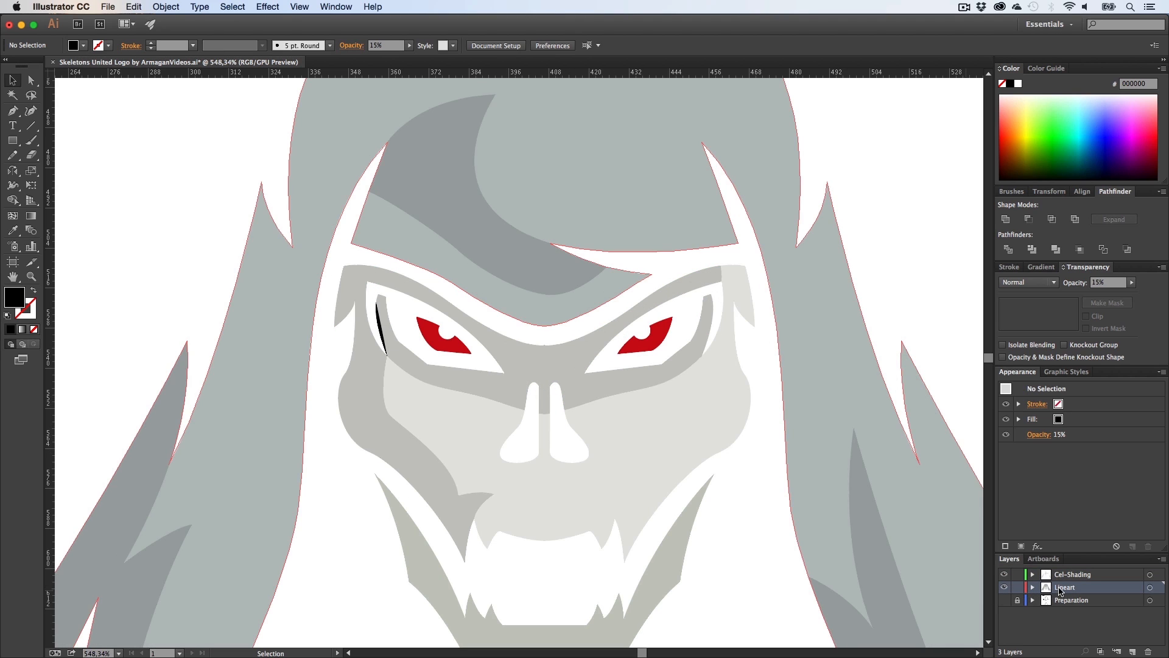
# Step: Set the skull face shape's opacity to 100%
pyautogui.click(726, 419)
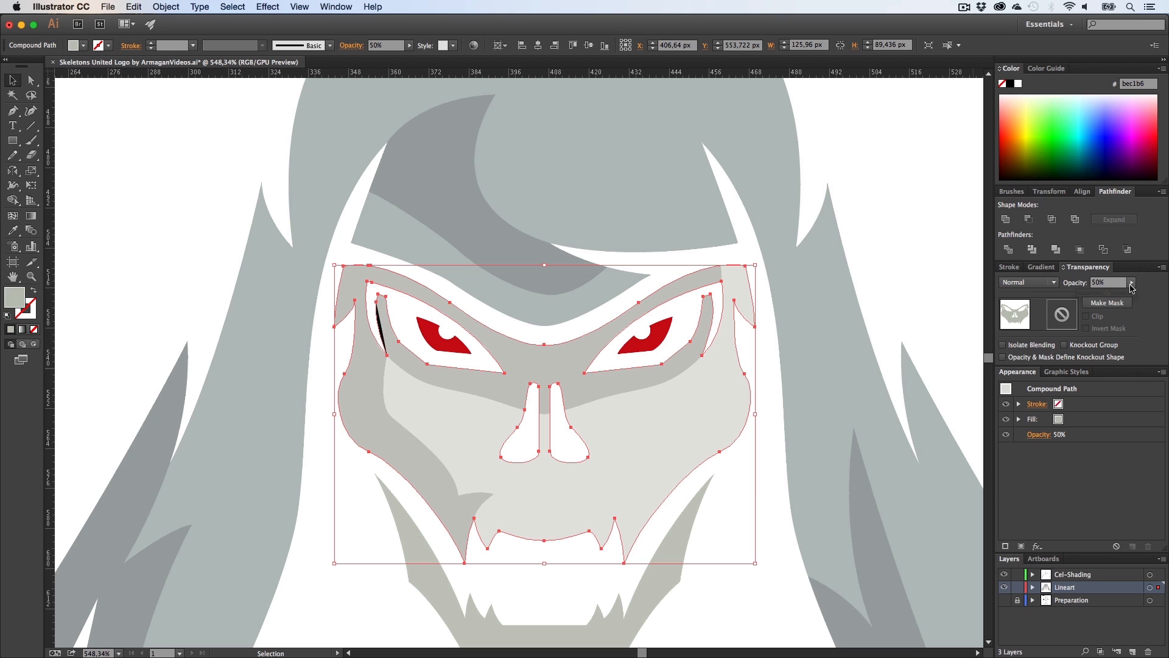
pyautogui.click(755, 498)
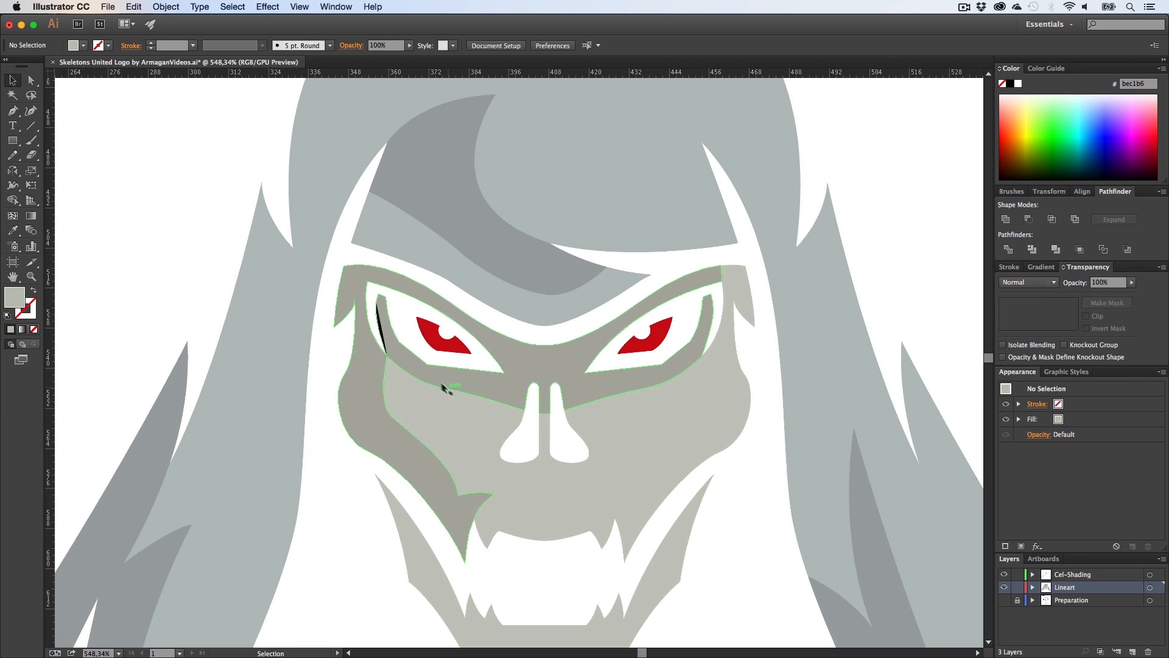
# Step: Zoom in on the black sliver at the left eye socket and try nudging it, undoing the move
pyautogui.press('z')
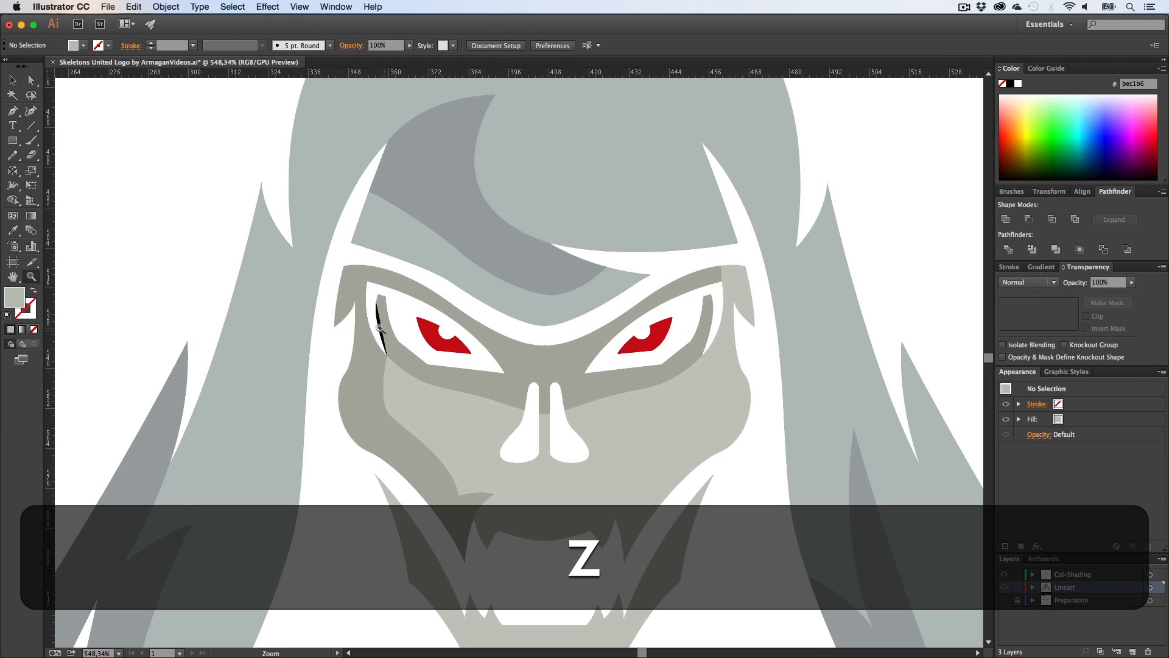
pyautogui.moveTo(390, 329); pyautogui.dragTo(770, 356)
pyautogui.press('a')
pyautogui.click(413, 290)
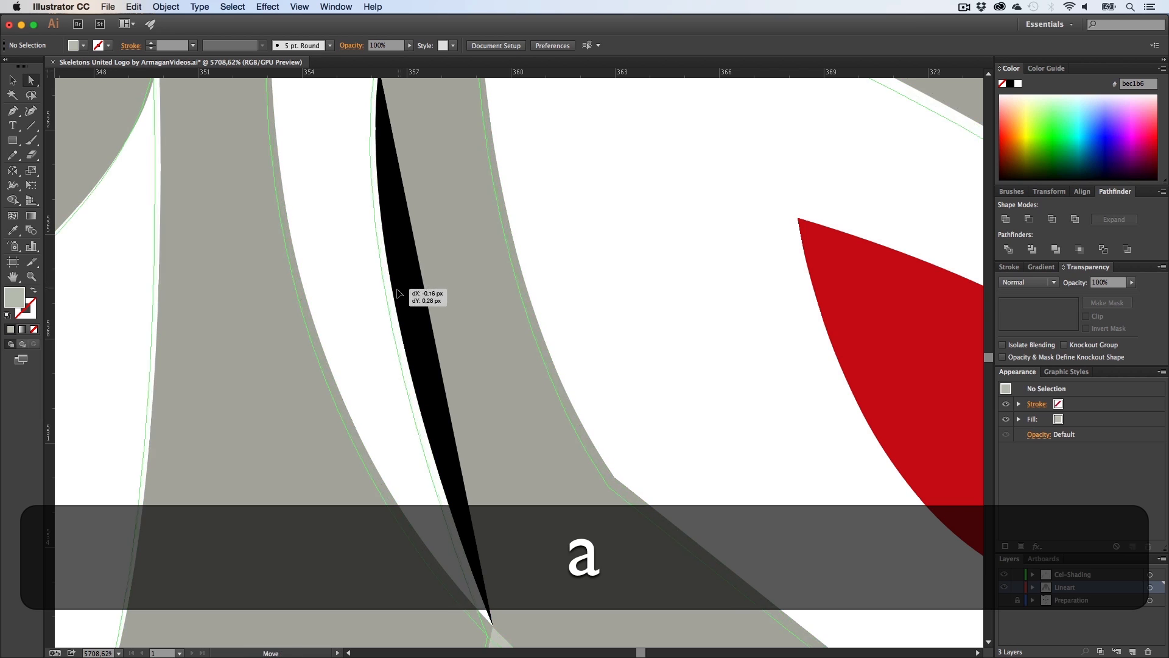
pyautogui.press('super+z')
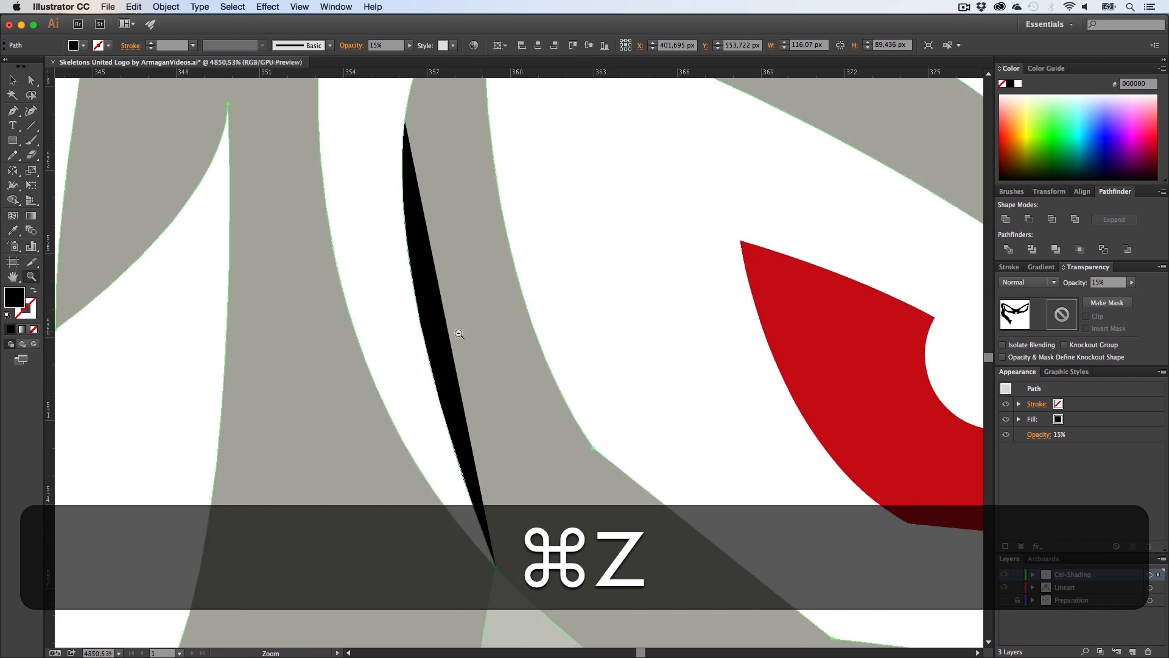
# Step: Find the stray black sliver path inside the Lineart layer and delete it
pyautogui.press('h')
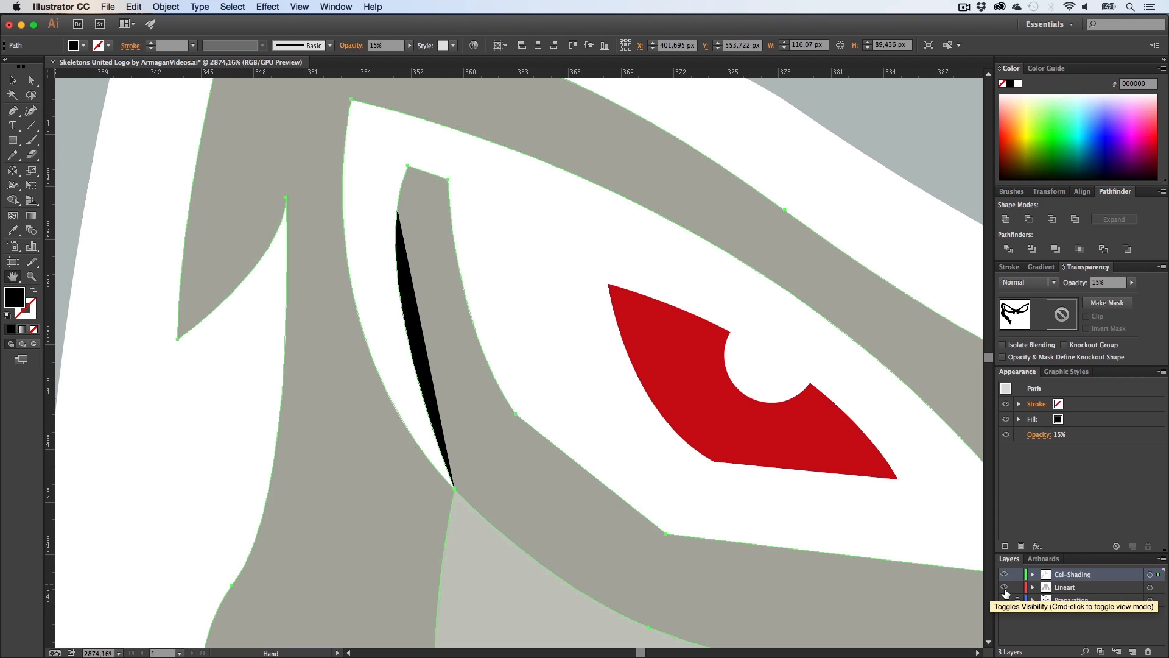
pyautogui.click(1004, 588)
pyautogui.click(1004, 576)
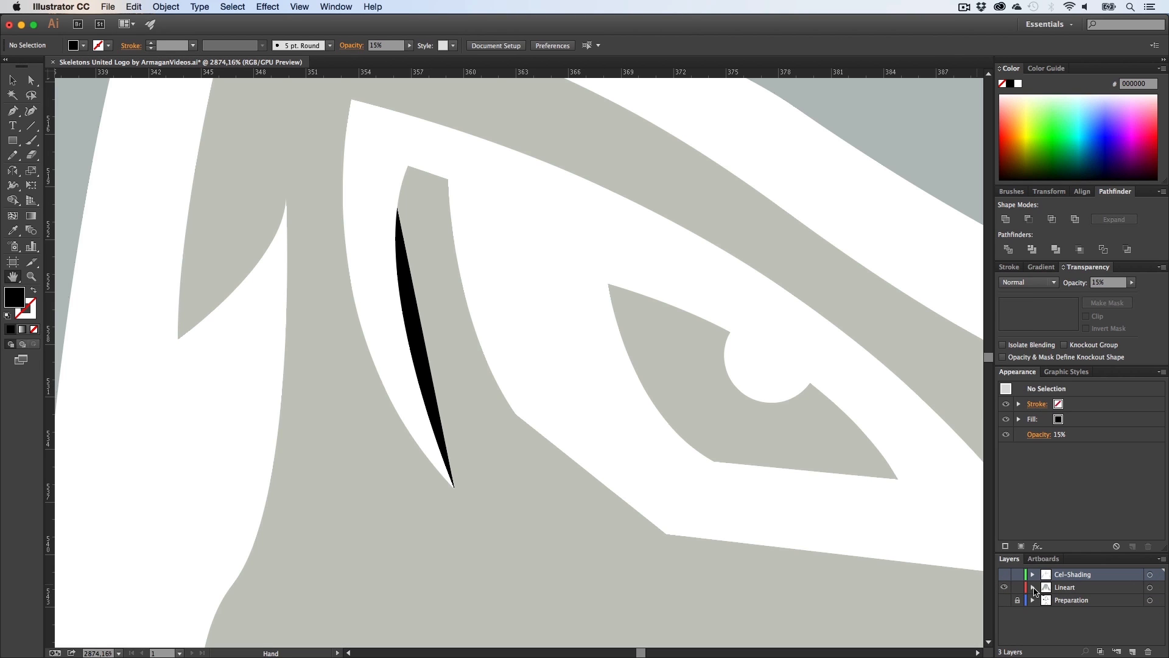
pyautogui.click(1033, 588)
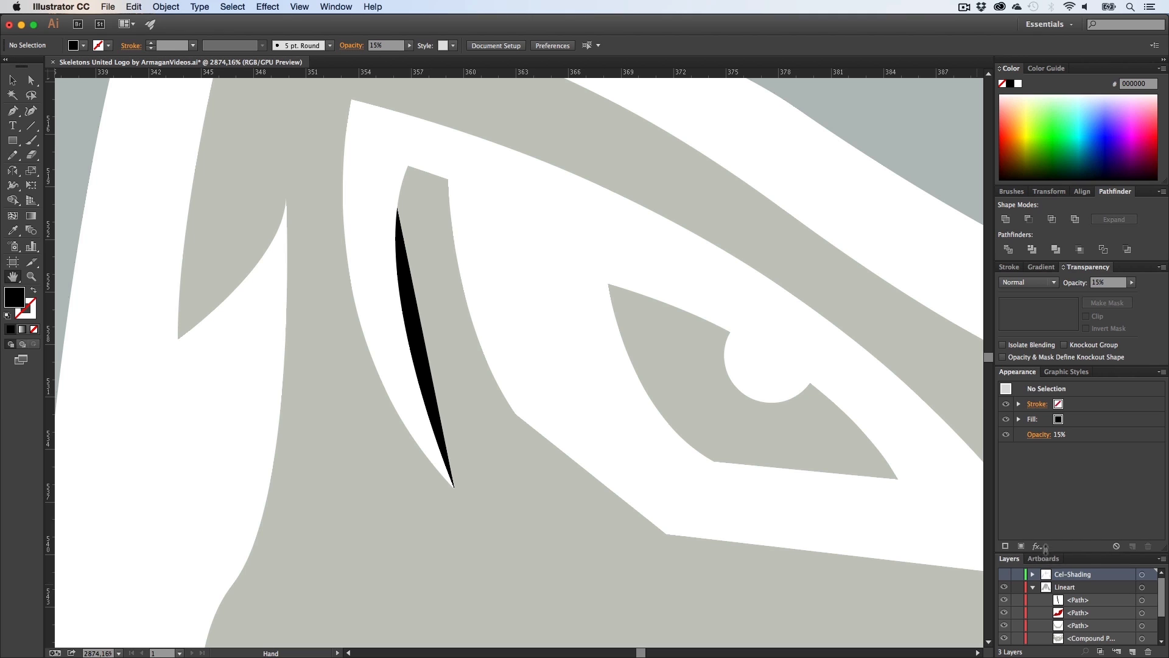
pyautogui.moveTo(1045, 546); pyautogui.dragTo(1045, 462)
pyautogui.click(1004, 516)
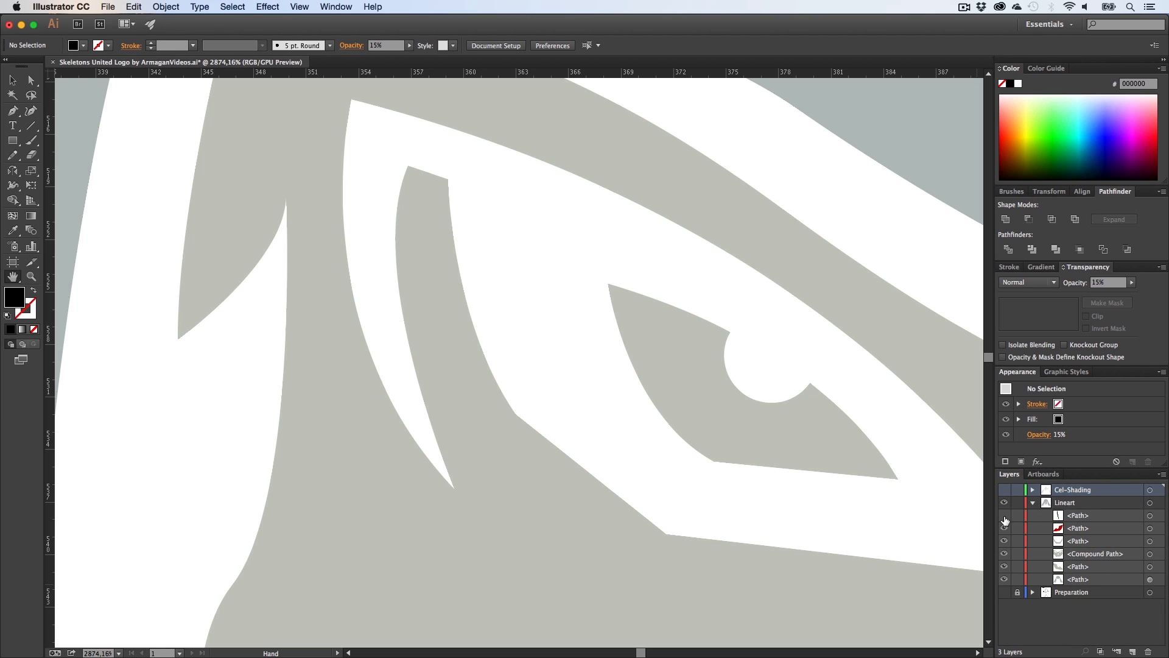
pyautogui.click(1004, 516)
pyautogui.click(1004, 517)
pyautogui.click(1104, 520)
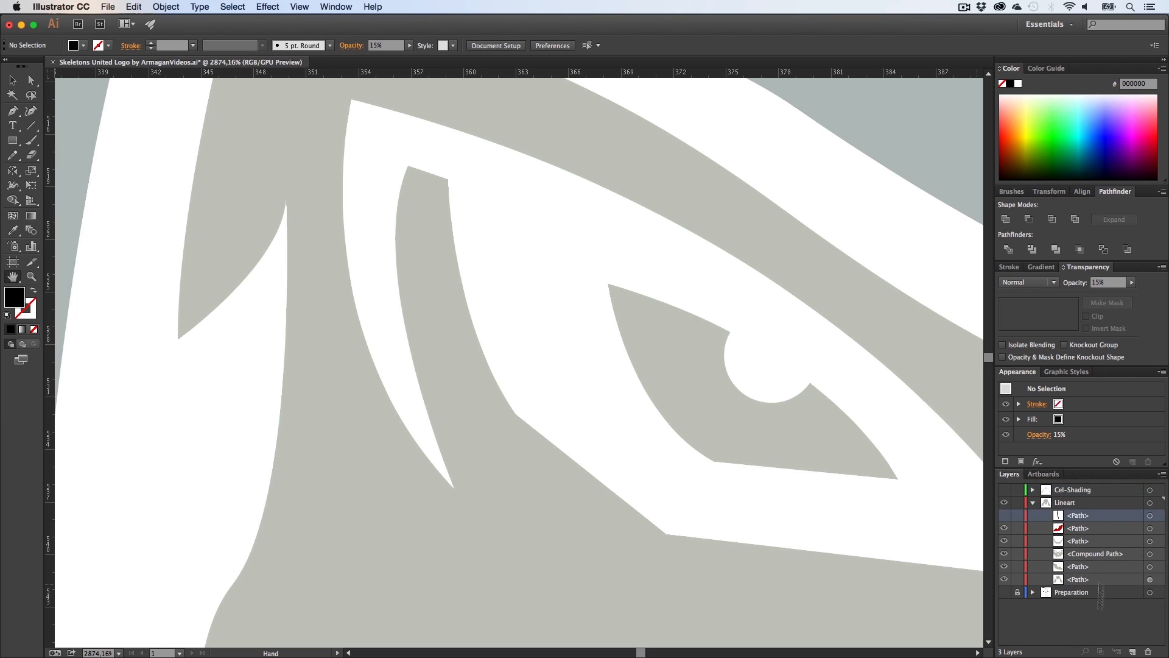
pyautogui.click(1142, 651)
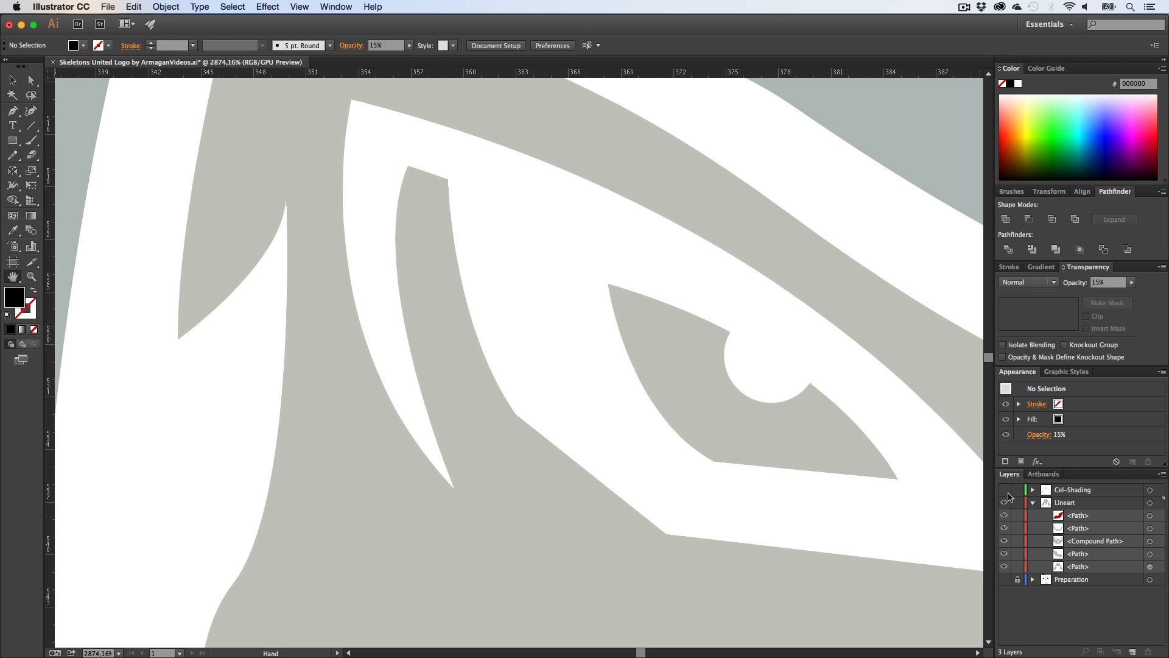
# Step: Show the Cel-Shading layer again and collapse the Lineart layer's contents
pyautogui.click(1004, 490)
pyautogui.click(1031, 502)
pyautogui.press('z')
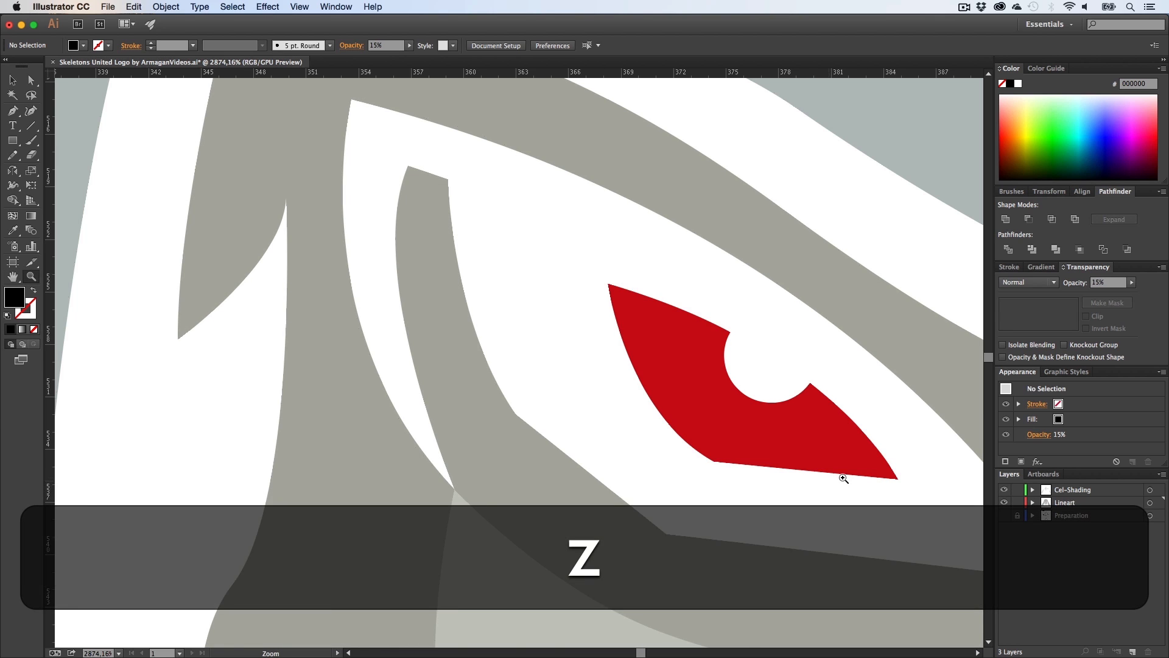
pyautogui.moveTo(840, 477); pyautogui.dragTo(431, 391)
pyautogui.press('h')
pyautogui.moveTo(506, 420); pyautogui.dragTo(427, 389)
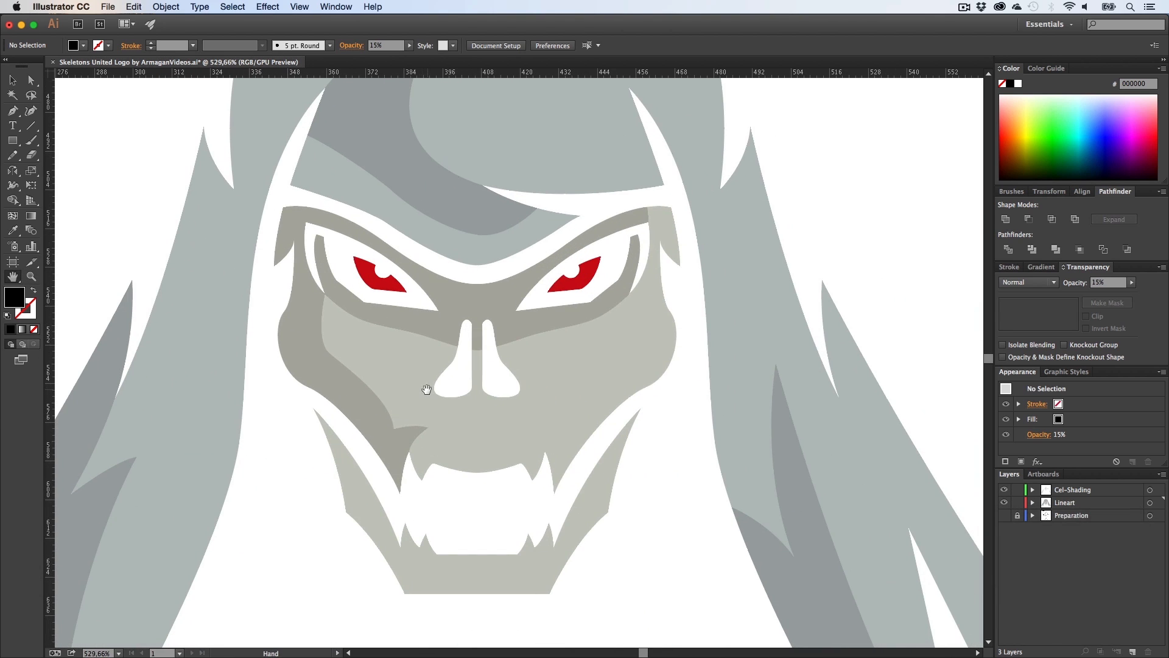
# Step: Set the skull face compound shape's opacity to 50%
pyautogui.click(1016, 503)
pyautogui.press('v')
pyautogui.click(568, 374)
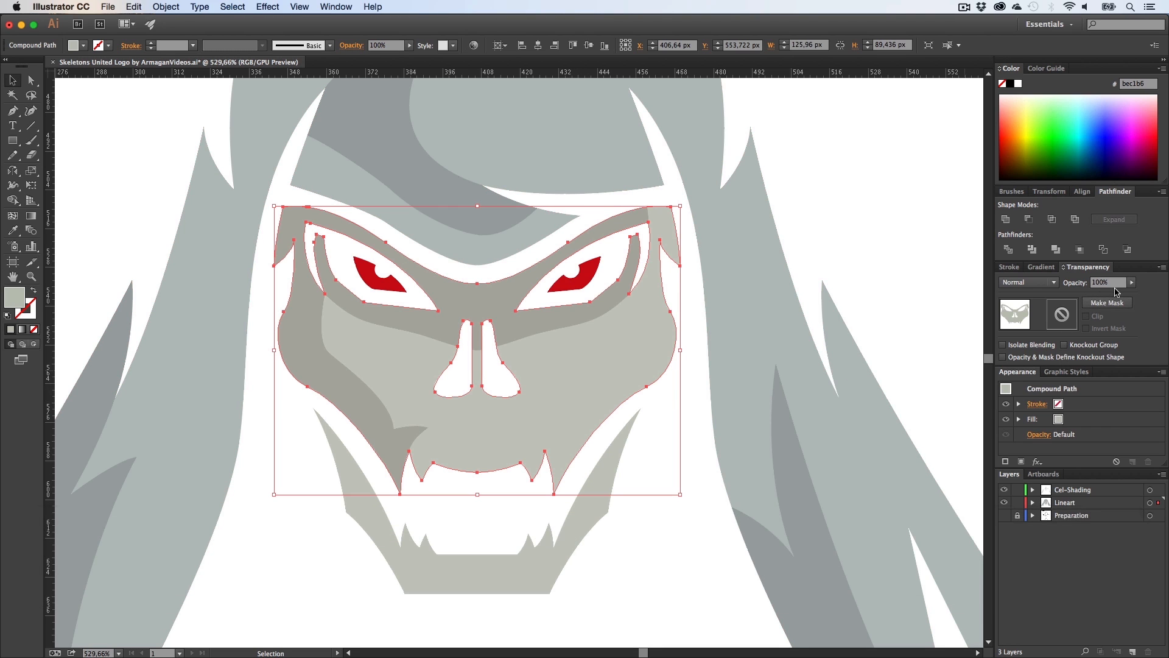
pyautogui.write('50')
pyautogui.press('Return')
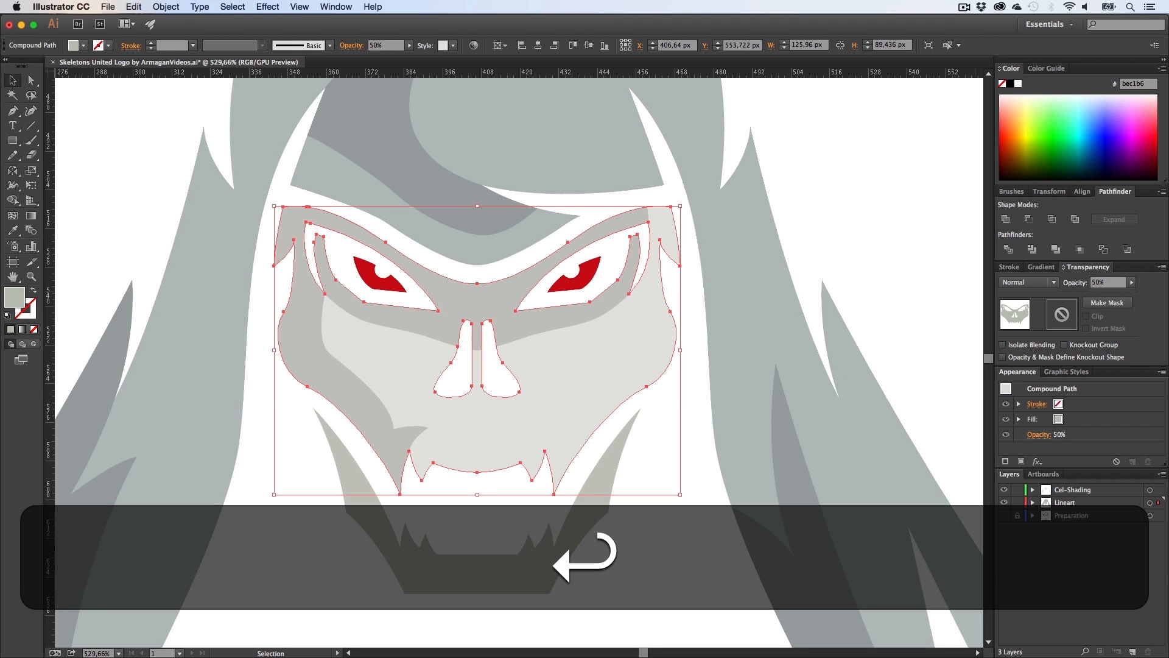
# Step: Set the jaw shape's opacity to 50%
pyautogui.click(465, 581)
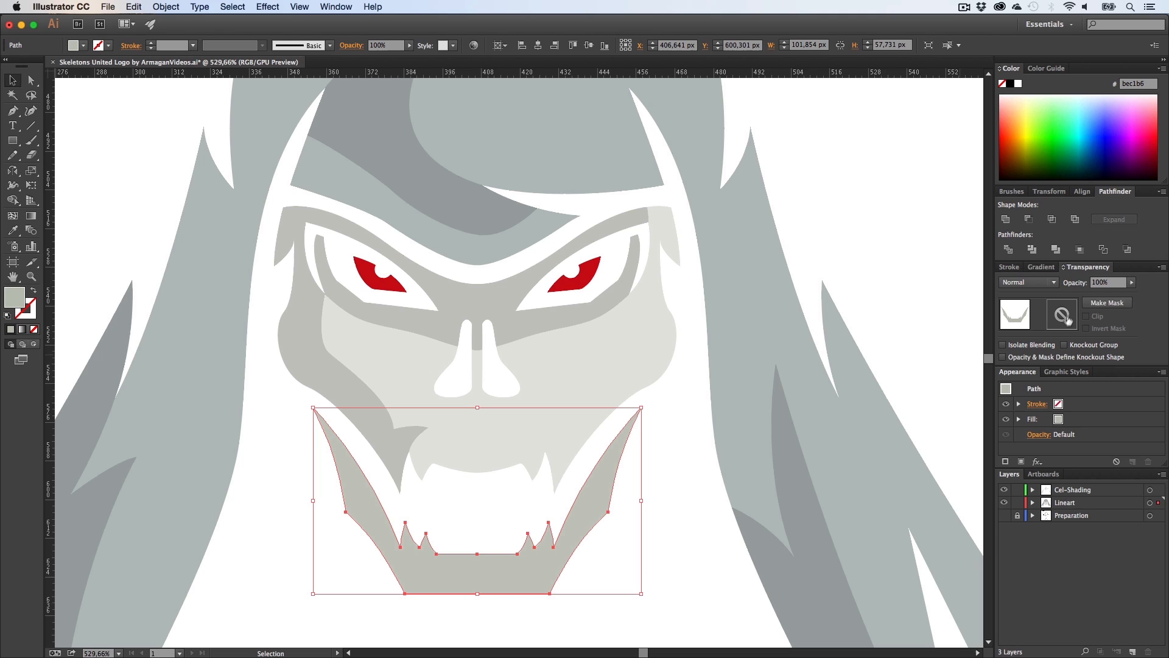
pyautogui.click(1108, 284)
pyautogui.write('50')
pyautogui.press('Return')
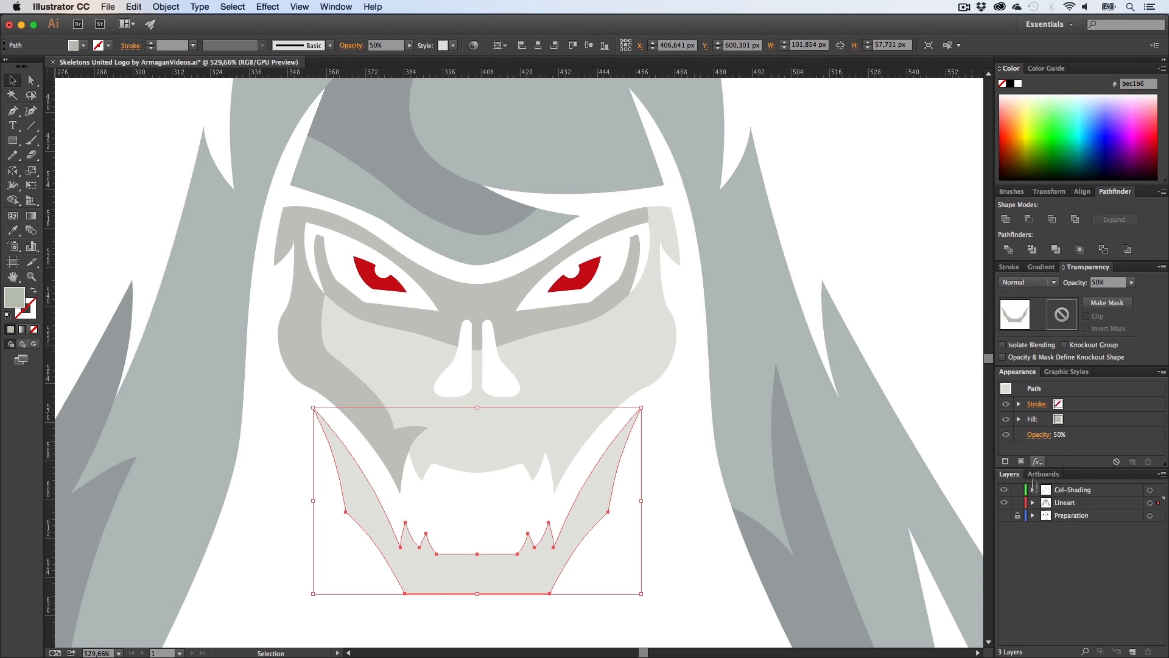
# Step: Show the Preparation sketch layer and draw a closed Pen shape over the left side of the jaw for its shadow
pyautogui.click(1006, 517)
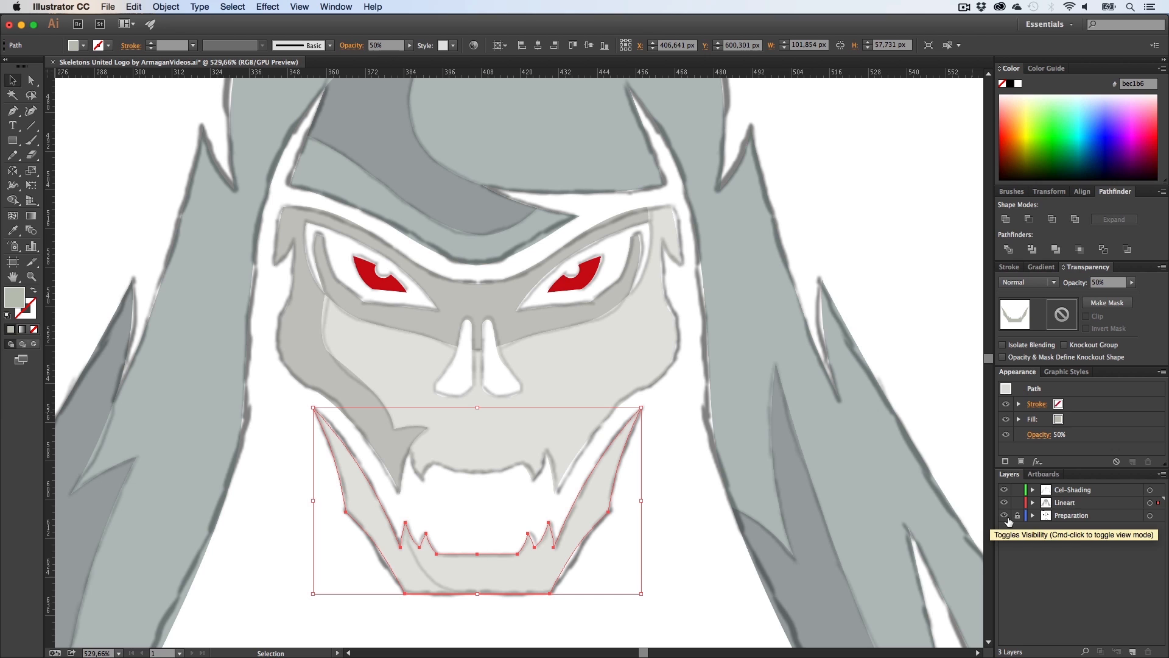
pyautogui.click(719, 511)
pyautogui.press('h')
pyautogui.moveTo(454, 454)
pyautogui.mouseDown()
pyautogui.moveTo(467, 445)
pyautogui.moveTo(458, 370)
pyautogui.mouseUp()
pyautogui.press('z')
pyautogui.moveTo(423, 425); pyautogui.dragTo(509, 394)
pyautogui.press('h')
pyautogui.press('p')
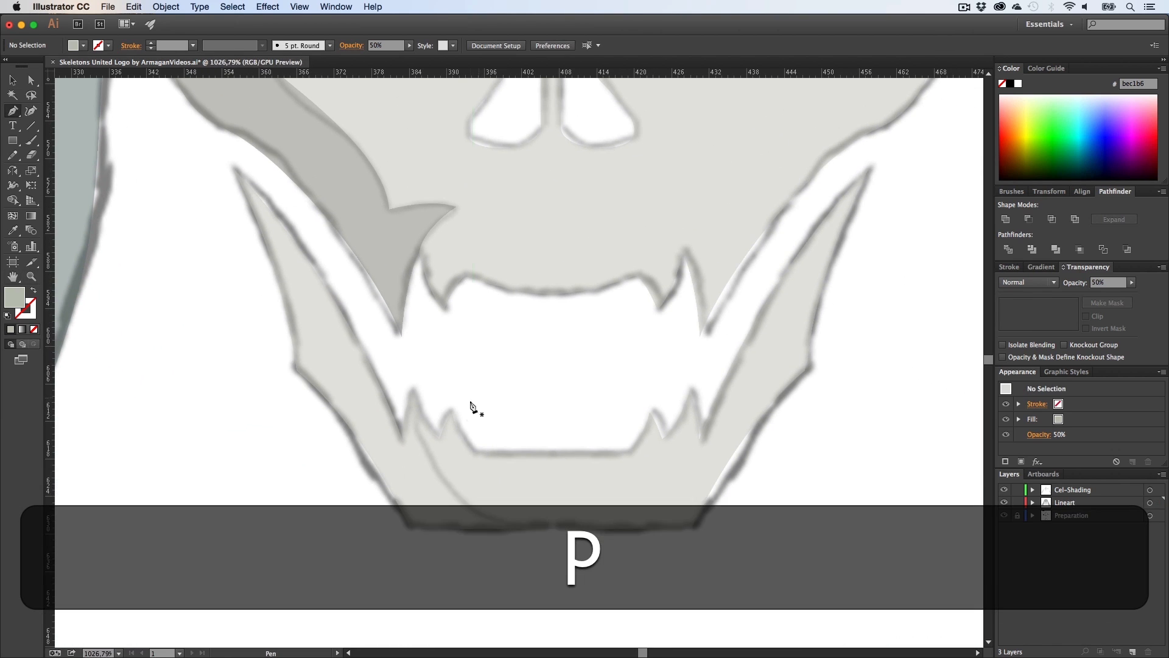
pyautogui.click(411, 390)
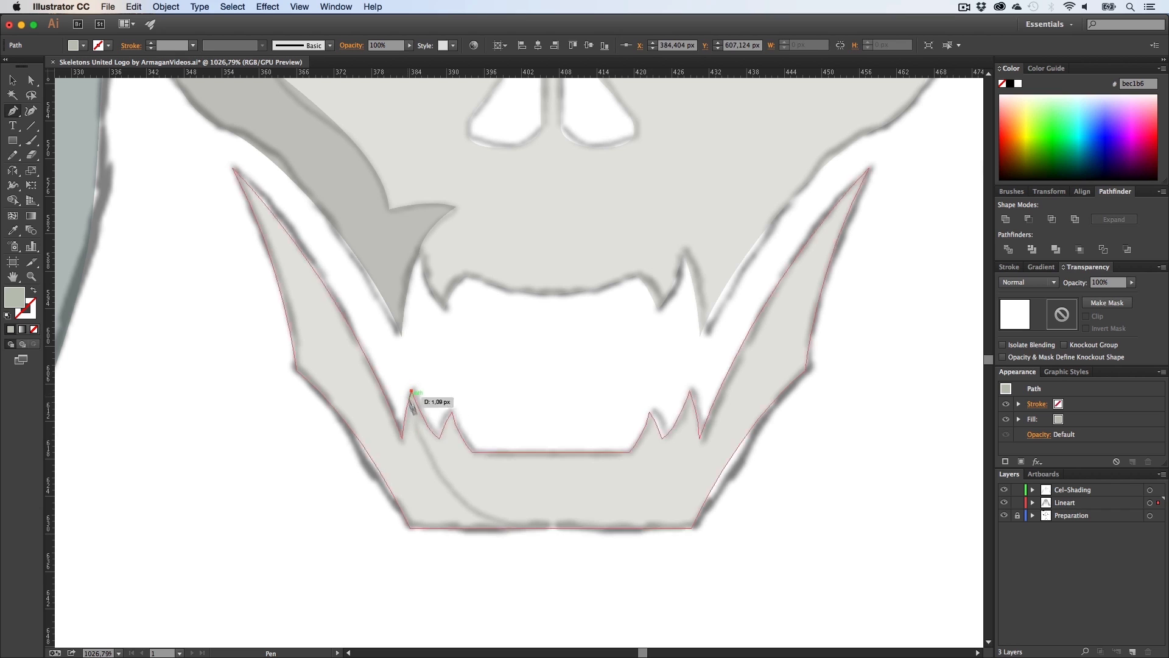
pyautogui.moveTo(535, 530); pyautogui.dragTo(562, 537)
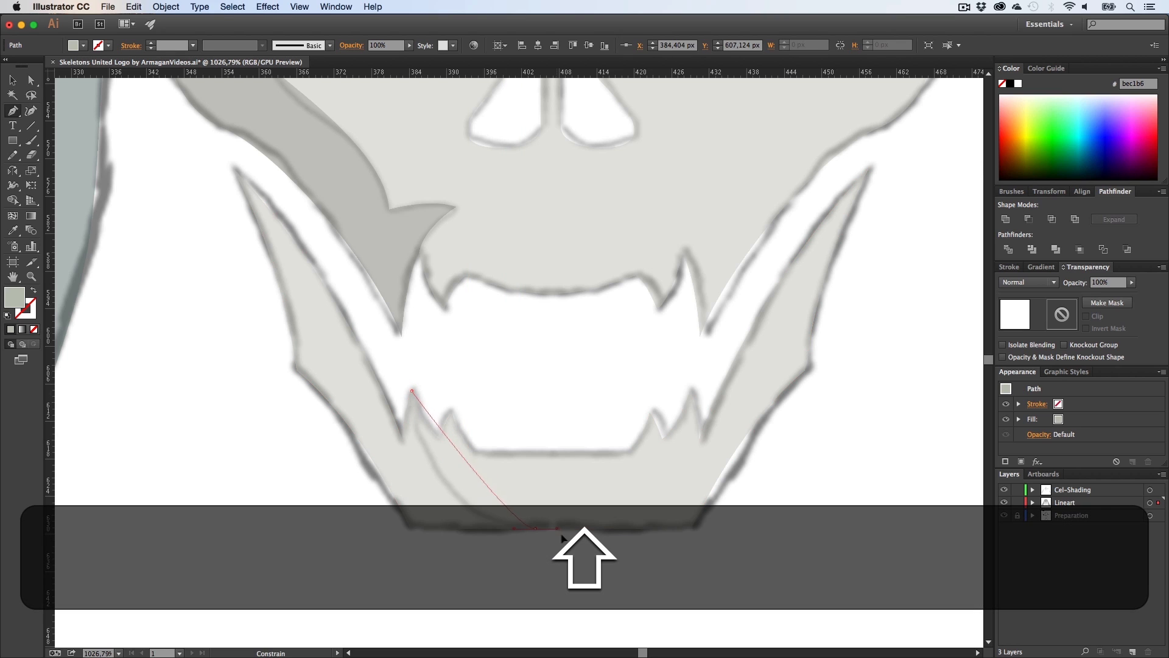
pyautogui.moveTo(645, 558); pyautogui.dragTo(646, 558)
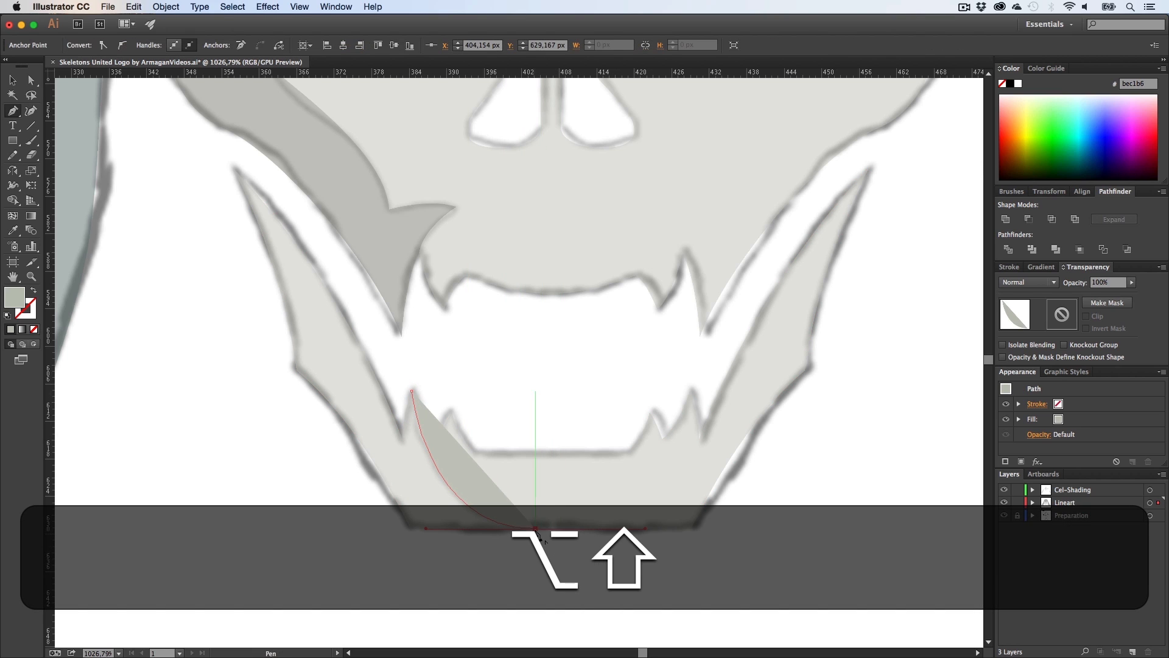
pyautogui.click(520, 582)
pyautogui.click(256, 544)
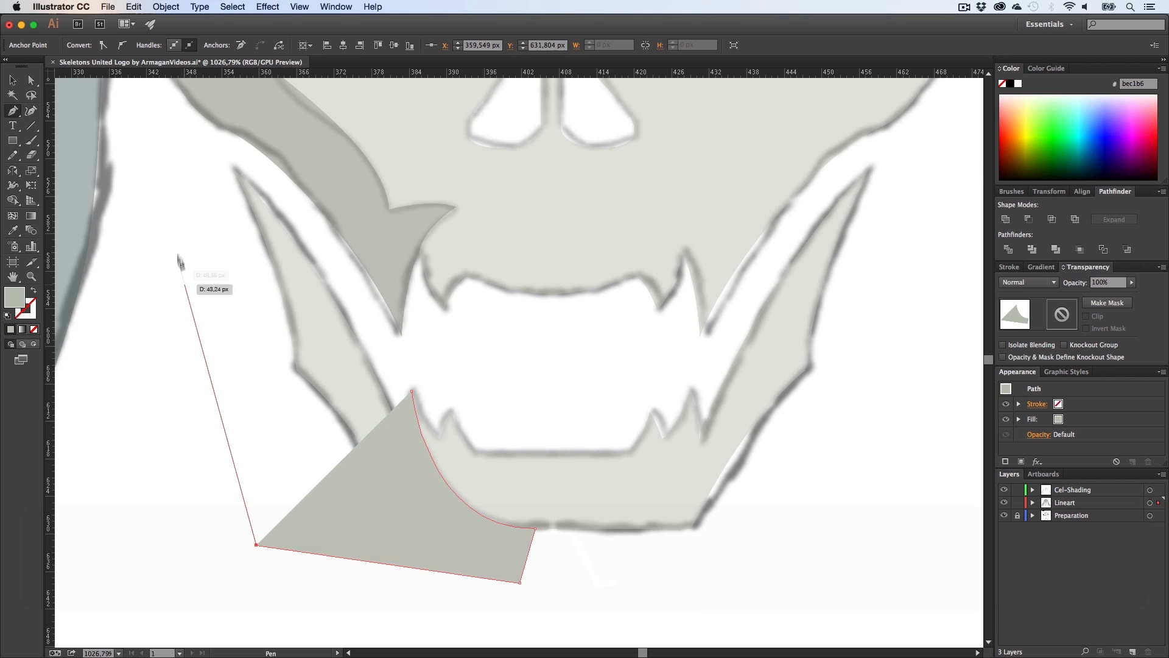
pyautogui.click(189, 163)
pyautogui.click(232, 156)
pyautogui.click(316, 233)
pyautogui.click(388, 354)
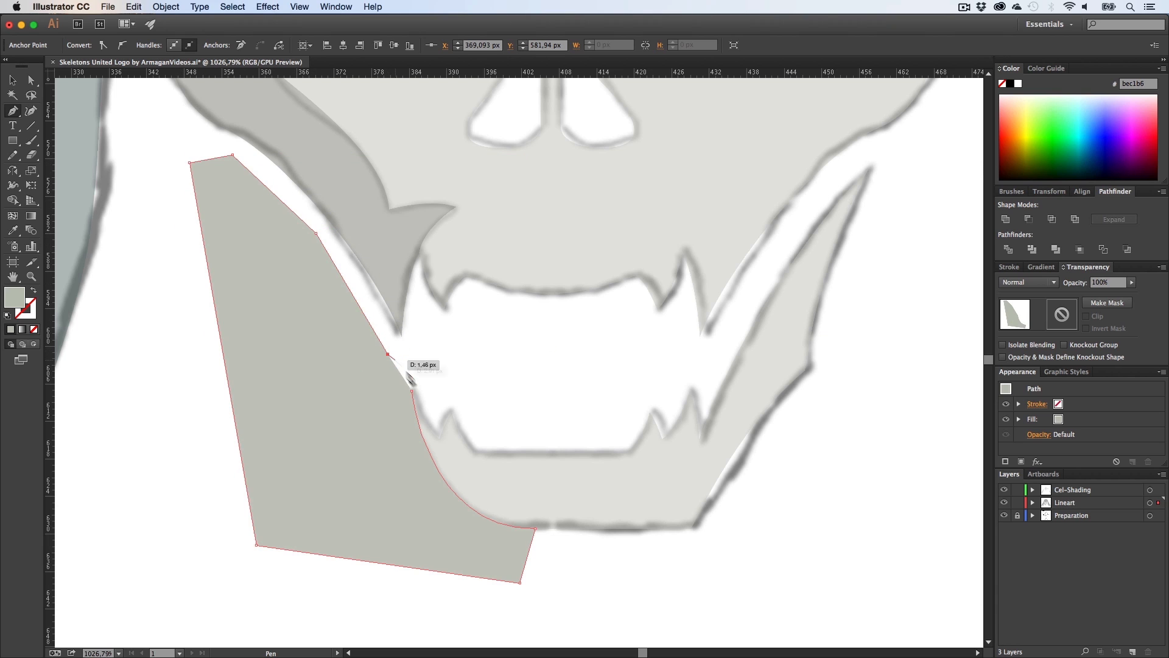
pyautogui.click(413, 393)
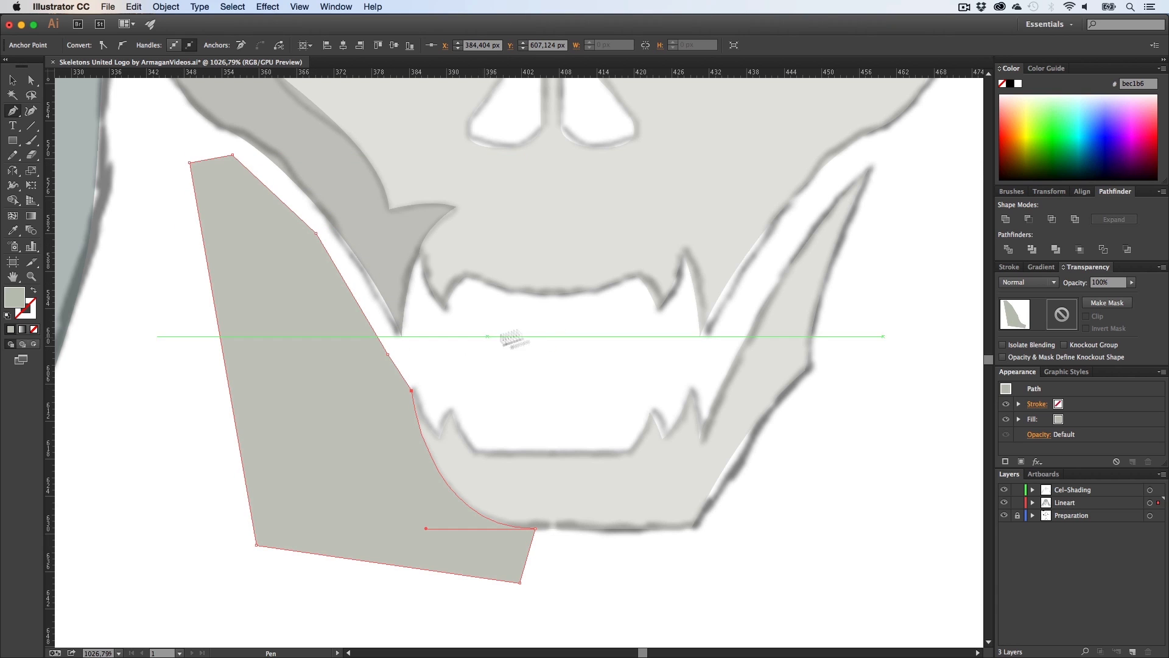
# Step: Fill the new shadow shape black and trim it to the jaw's outline with Shape Builder
pyautogui.click(1011, 85)
pyautogui.press('v')
pyautogui.keyDown('shift'); pyautogui.click(453, 506); pyautogui.keyUp('shift')
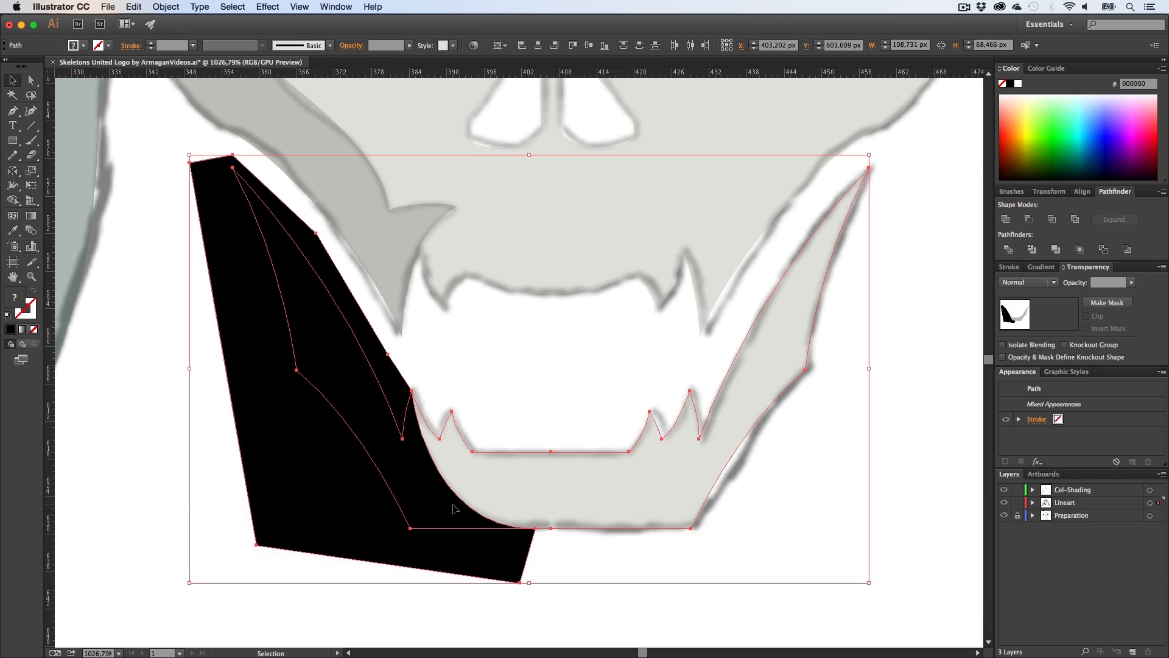
pyautogui.press('super+m')
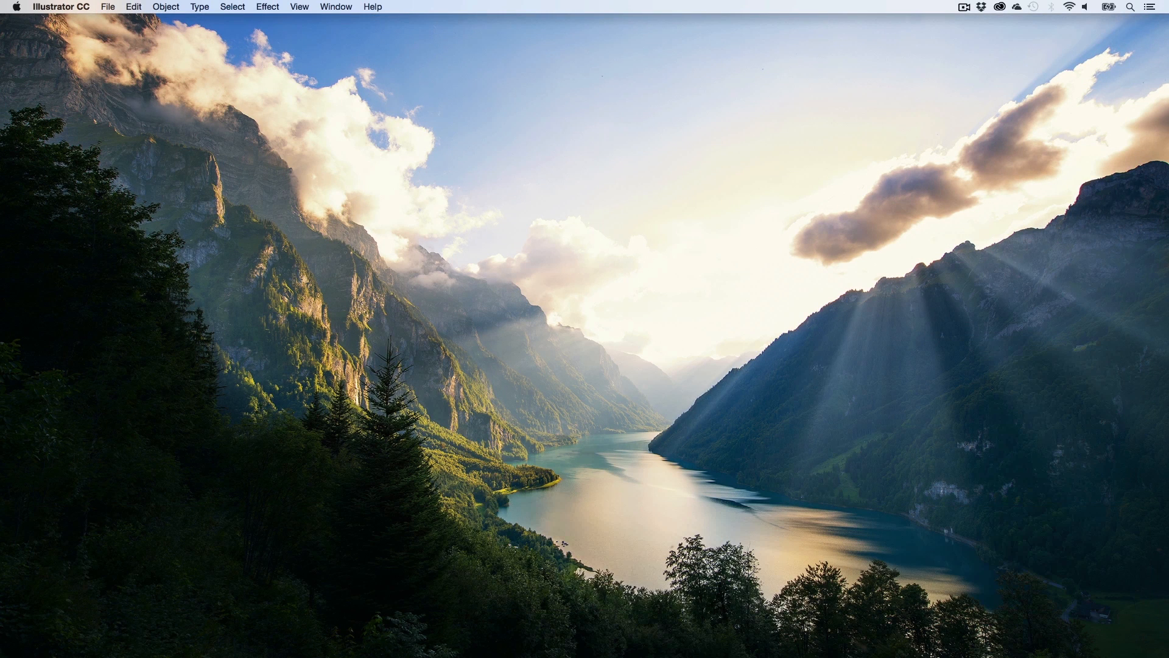
pyautogui.click(524, 655)
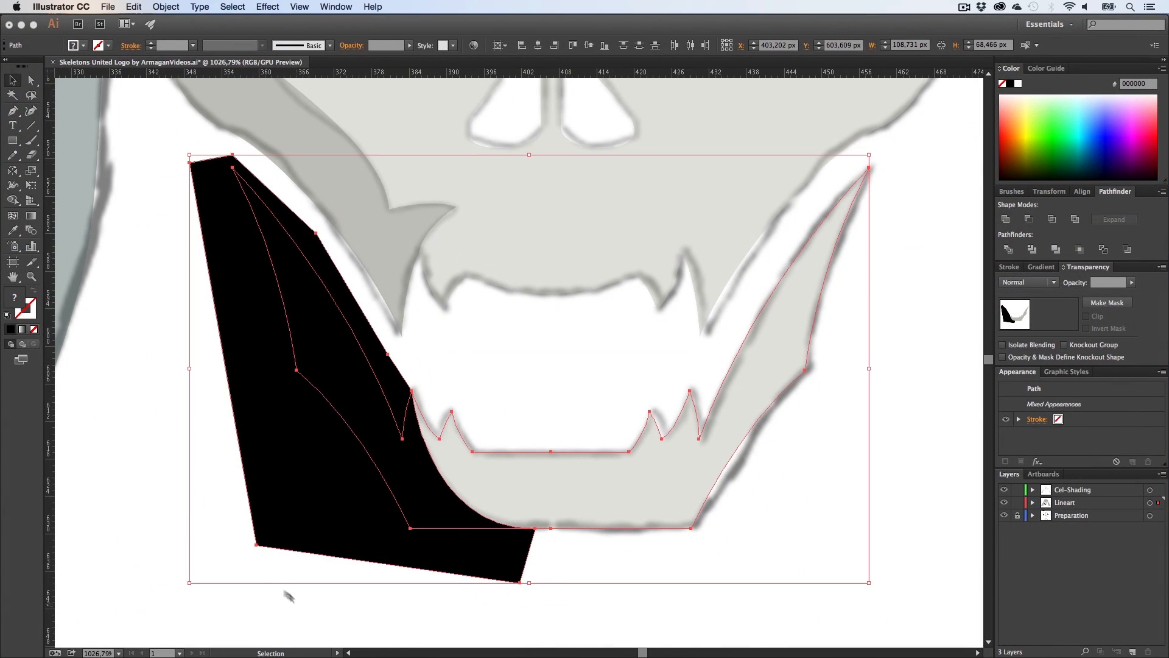
pyautogui.hotkey('shift', 'm')
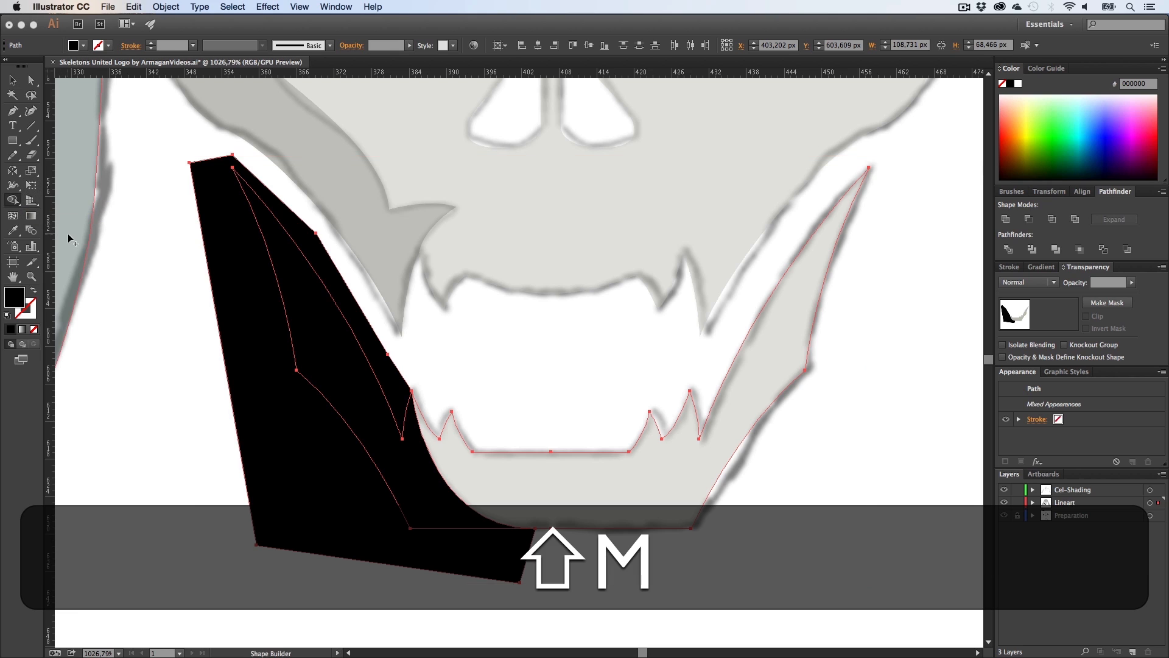
pyautogui.press('alt')
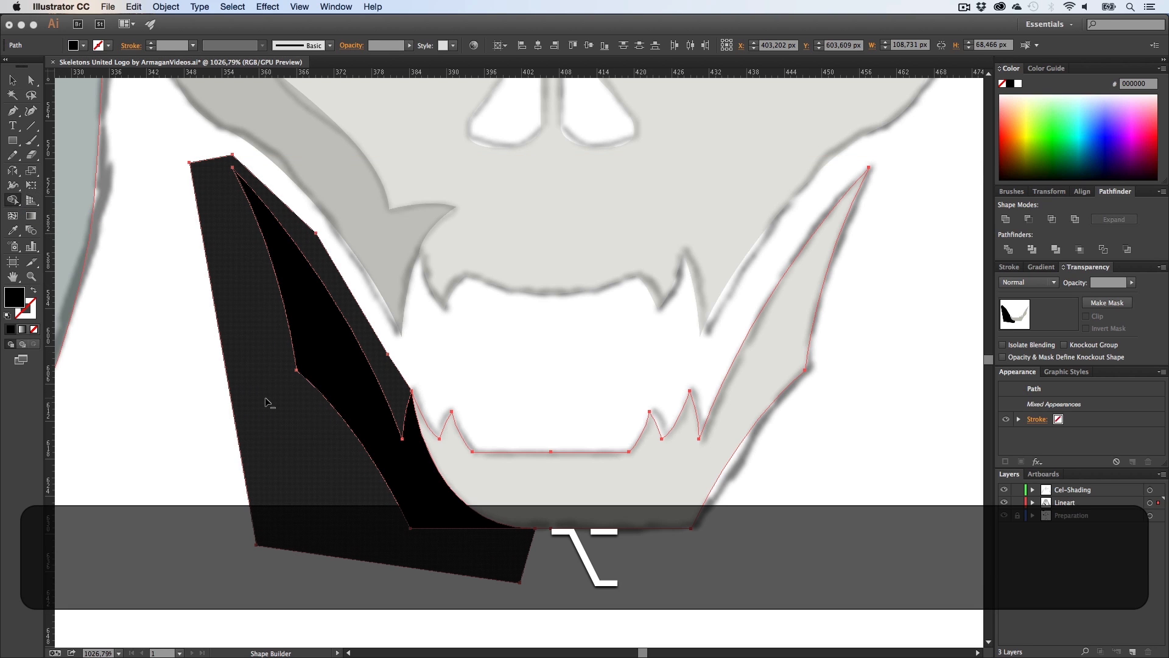
pyautogui.keyDown('alt'); pyautogui.click(266, 401); pyautogui.keyUp('alt')
pyautogui.press('v')
pyautogui.click(271, 462)
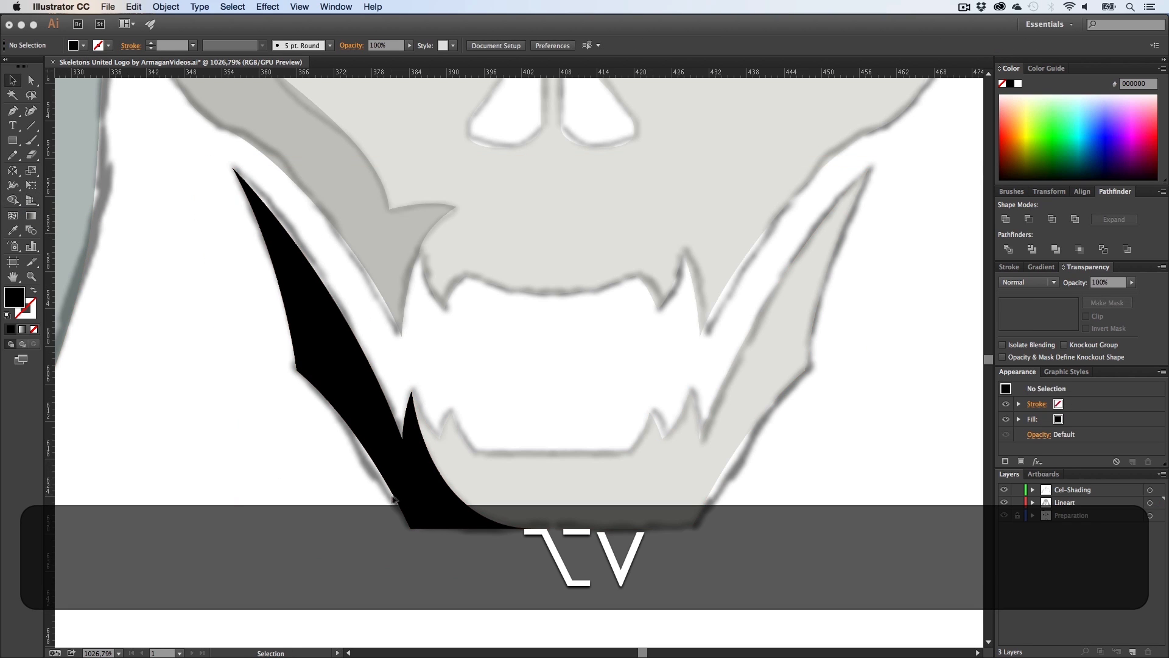
# Step: Adjust the handle of the jaw shadow's bottom anchor to reshape its lower curve
pyautogui.click(418, 481)
pyautogui.press('a')
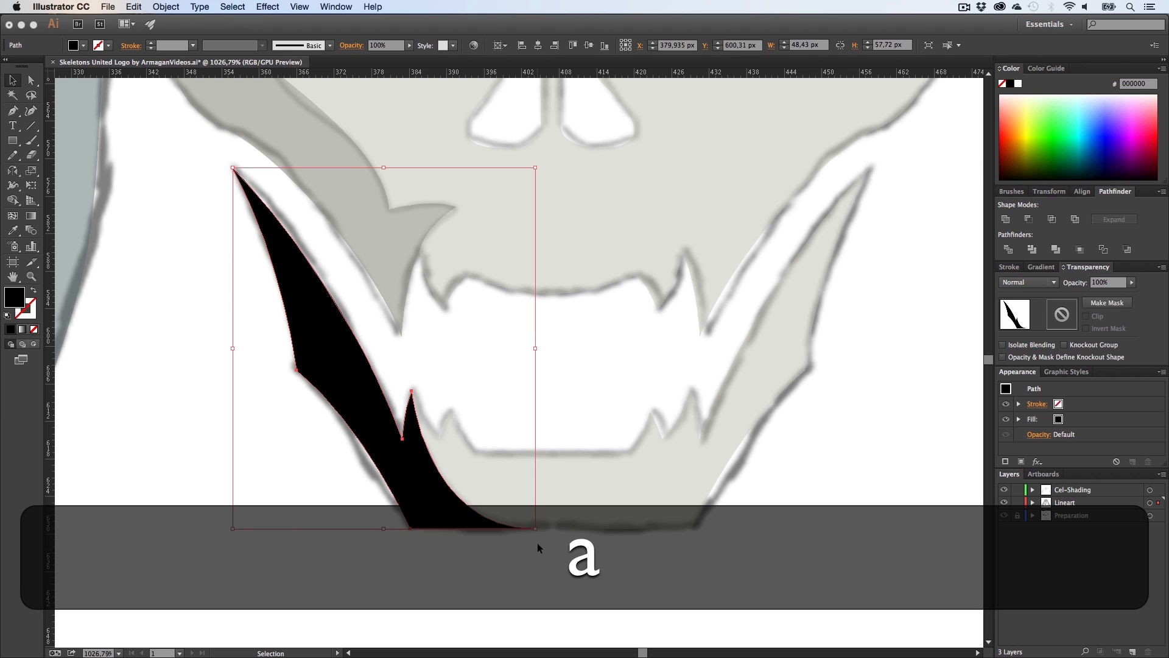
pyautogui.click(536, 529)
pyautogui.click(536, 529)
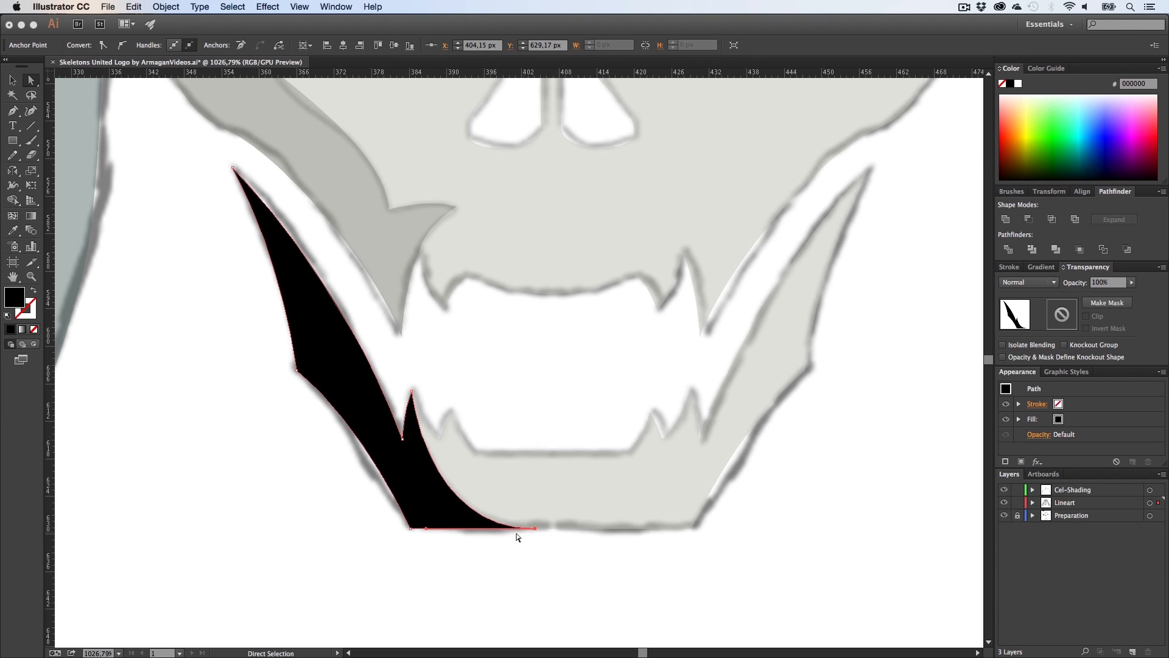
pyautogui.click(453, 511)
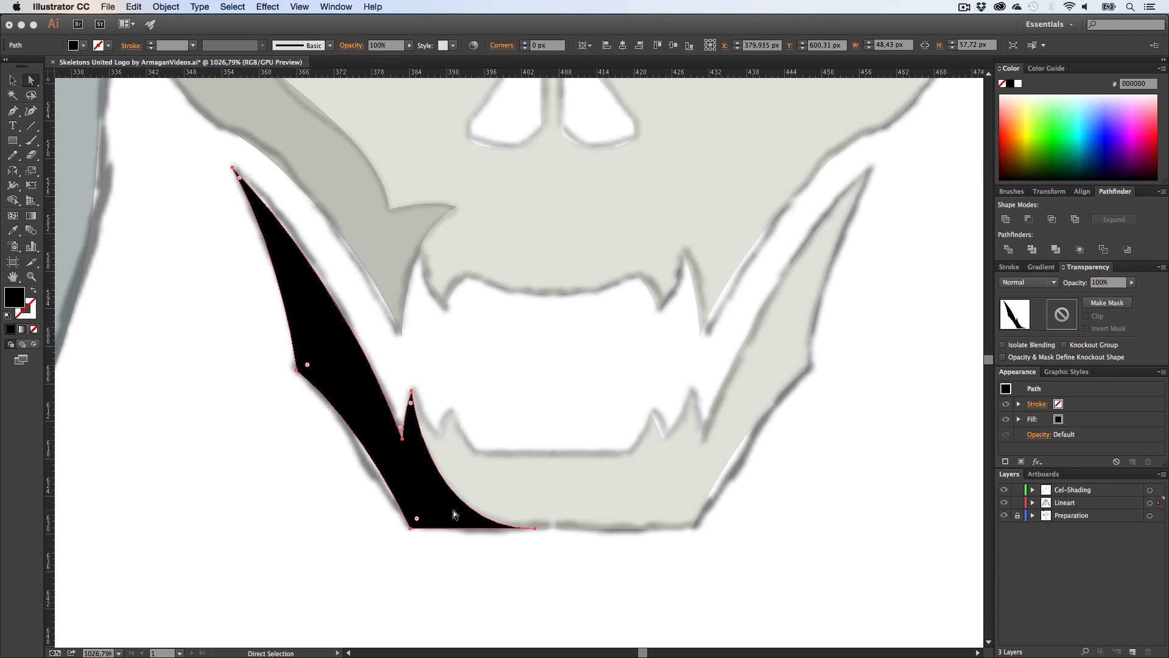
pyautogui.click(534, 528)
pyautogui.moveTo(426, 528); pyautogui.dragTo(413, 501)
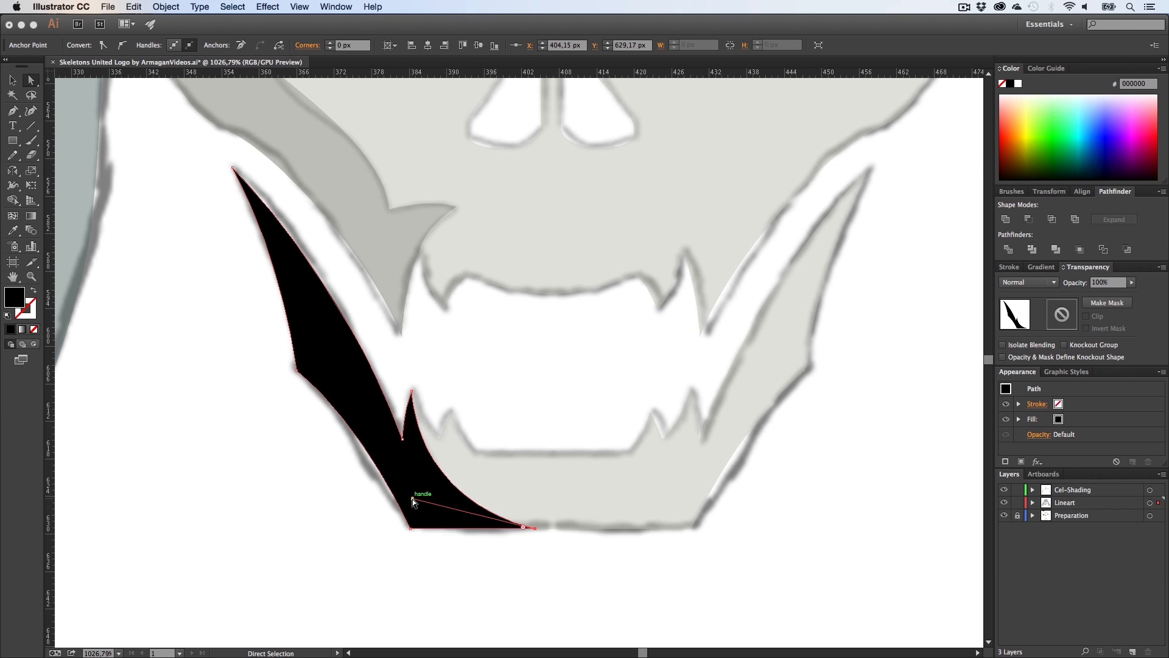
pyautogui.press('a')
pyautogui.click(442, 554)
pyautogui.press('v')
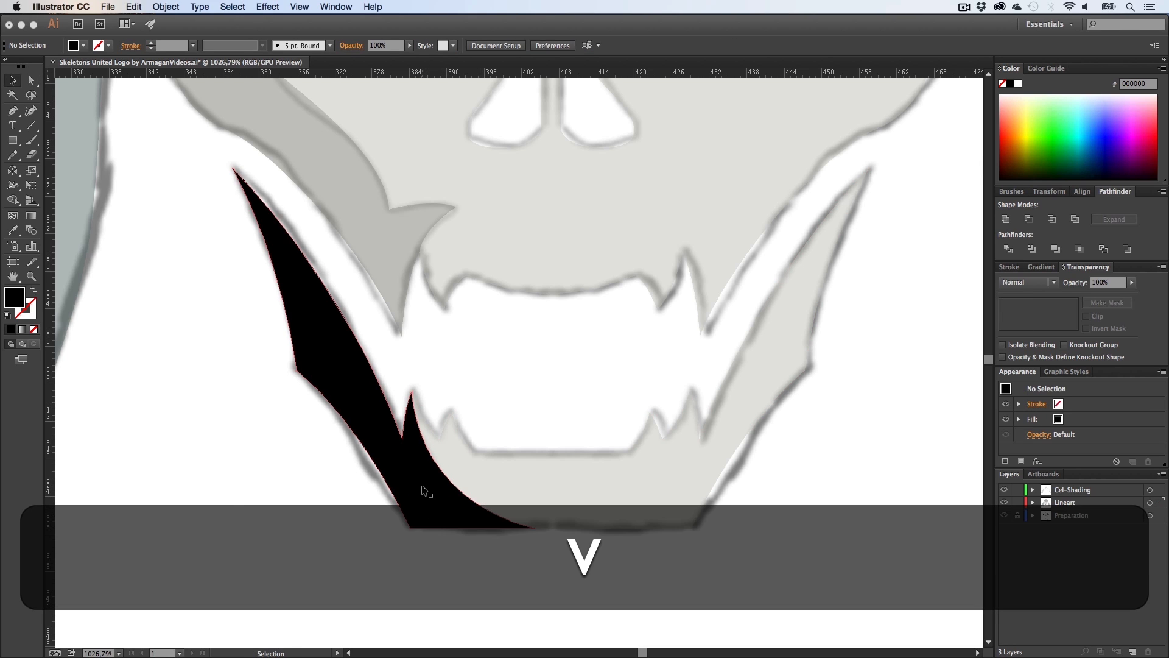
# Step: Copy the existing cel-shading shadow's appearance onto the jaw shadow with the Eyedropper
pyautogui.click(422, 486)
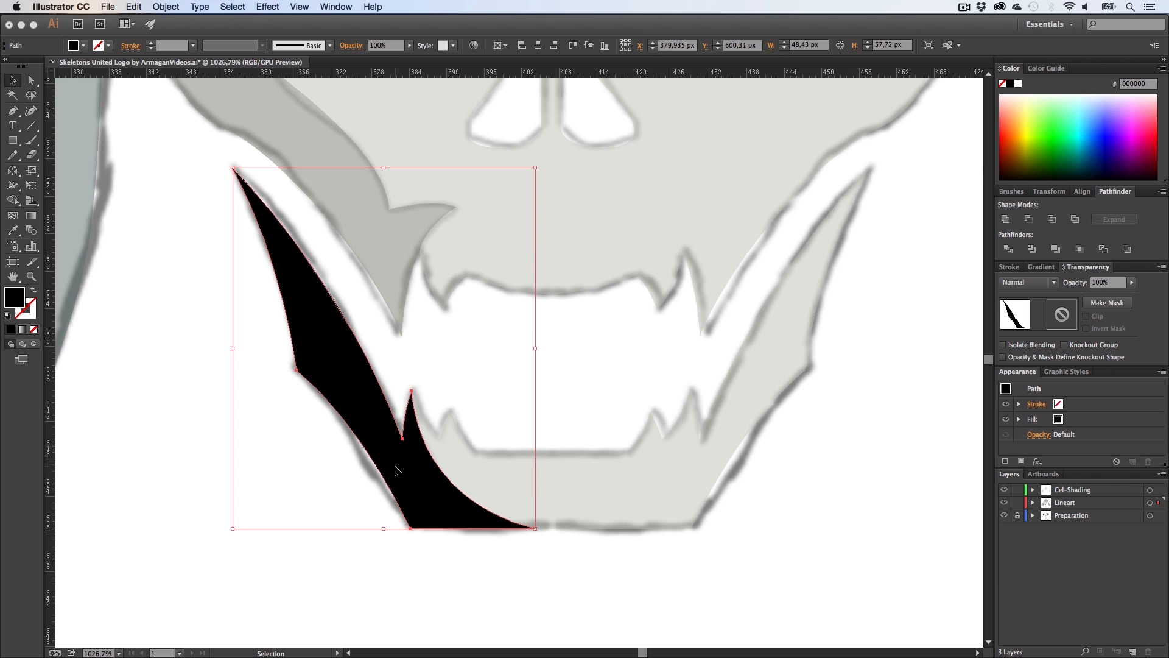
pyautogui.press('i')
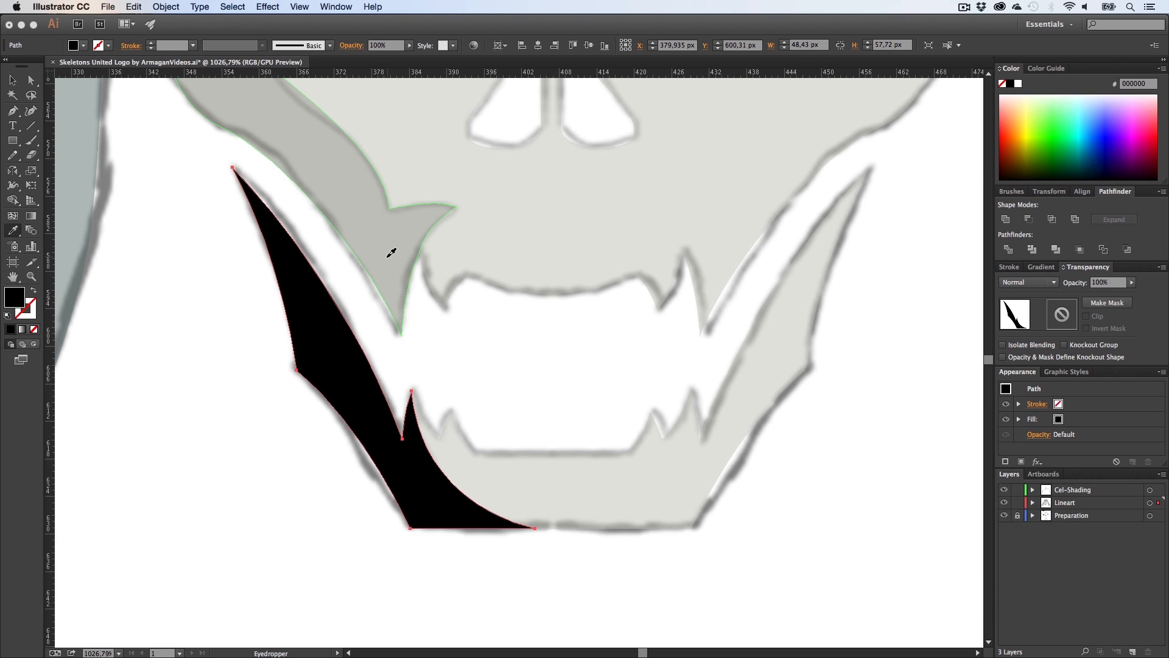
pyautogui.click(392, 252)
pyautogui.press('v')
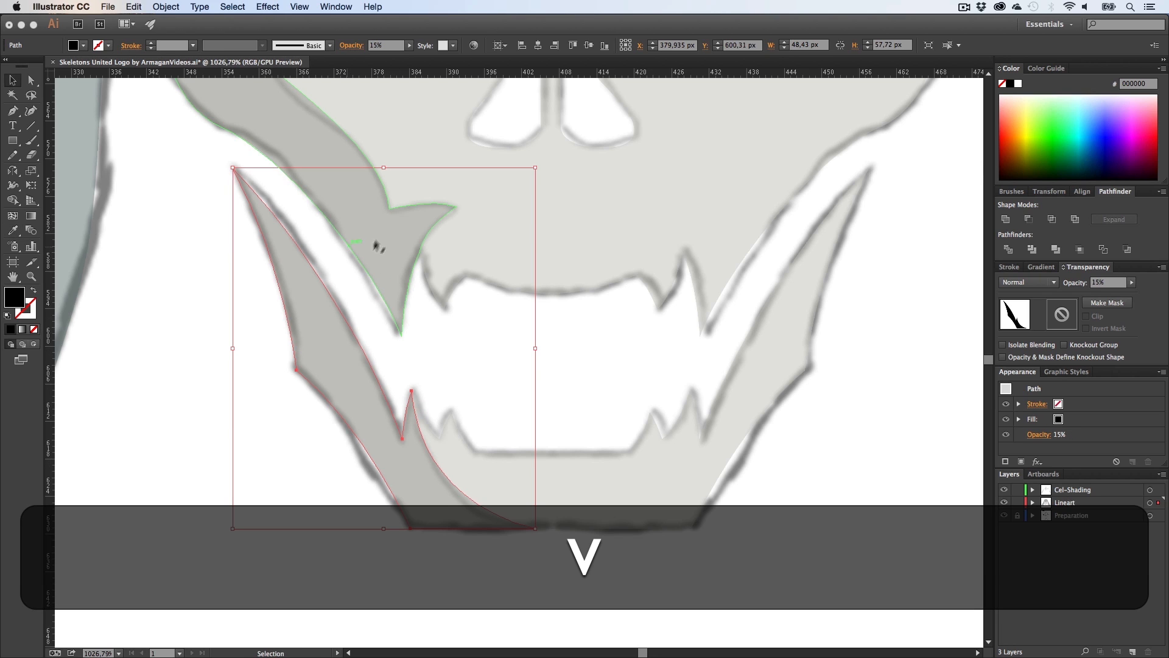
pyautogui.click(248, 455)
pyautogui.press('z')
pyautogui.moveTo(457, 498); pyautogui.dragTo(365, 491)
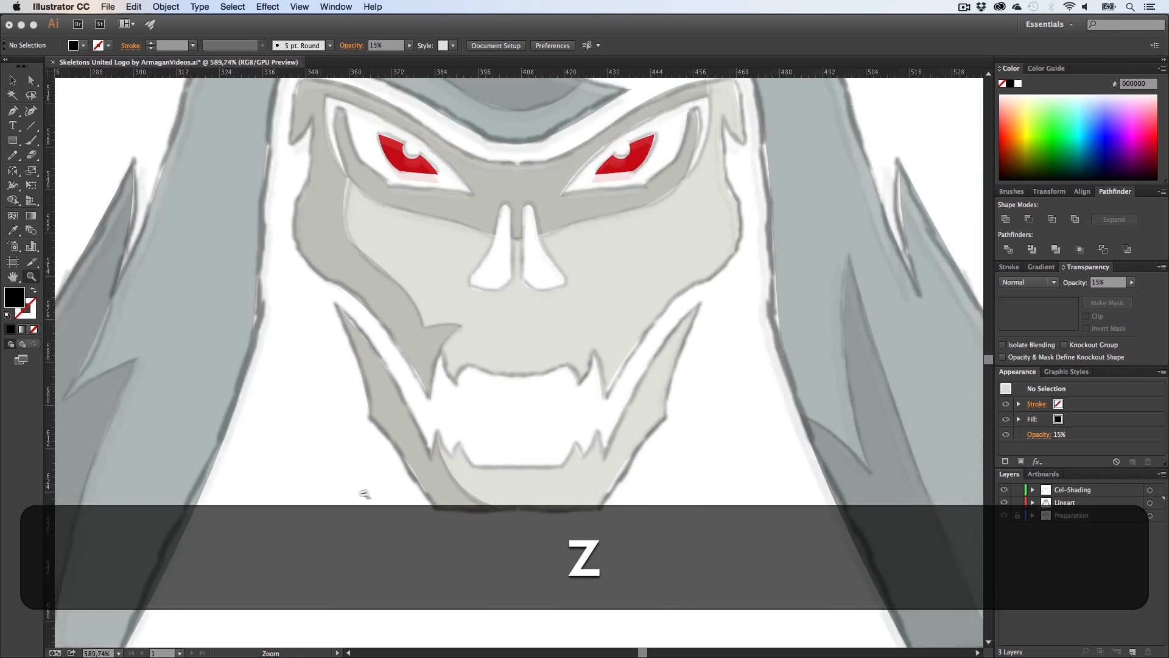
# Step: Hide the Preparation sketch layer and inspect the finished coloured skull at several zoom levels
pyautogui.press('h')
pyautogui.moveTo(500, 358); pyautogui.dragTo(400, 358)
pyautogui.press('z')
pyautogui.press('h')
pyautogui.moveTo(456, 298); pyautogui.dragTo(455, 366)
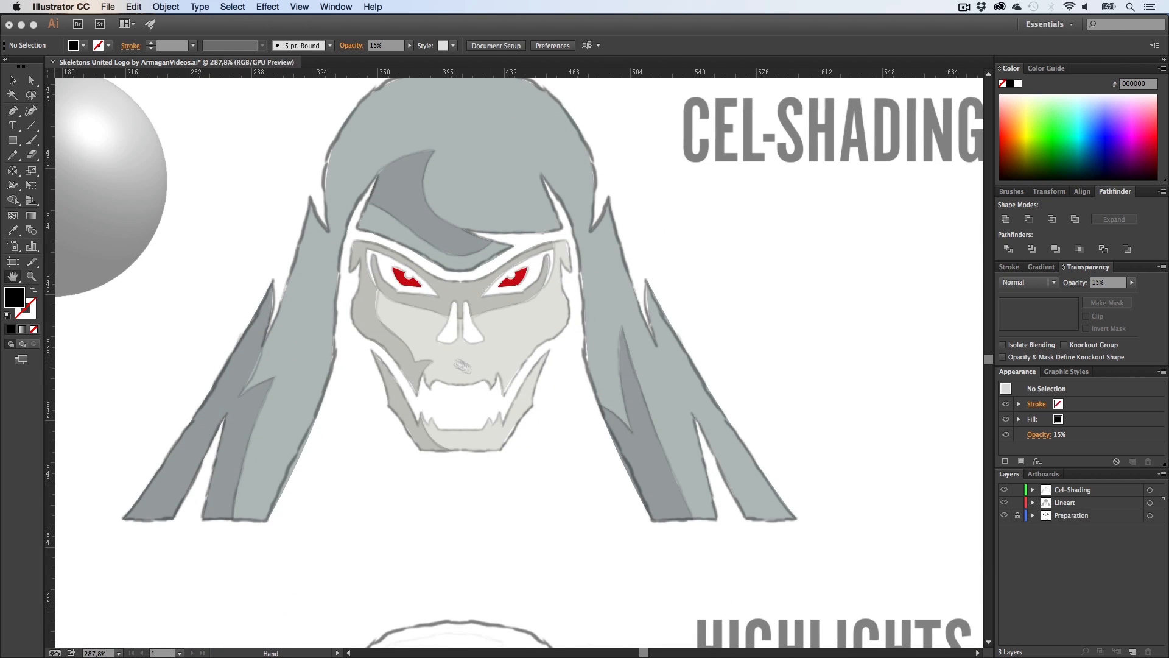
pyautogui.click(1004, 515)
pyautogui.press('h')
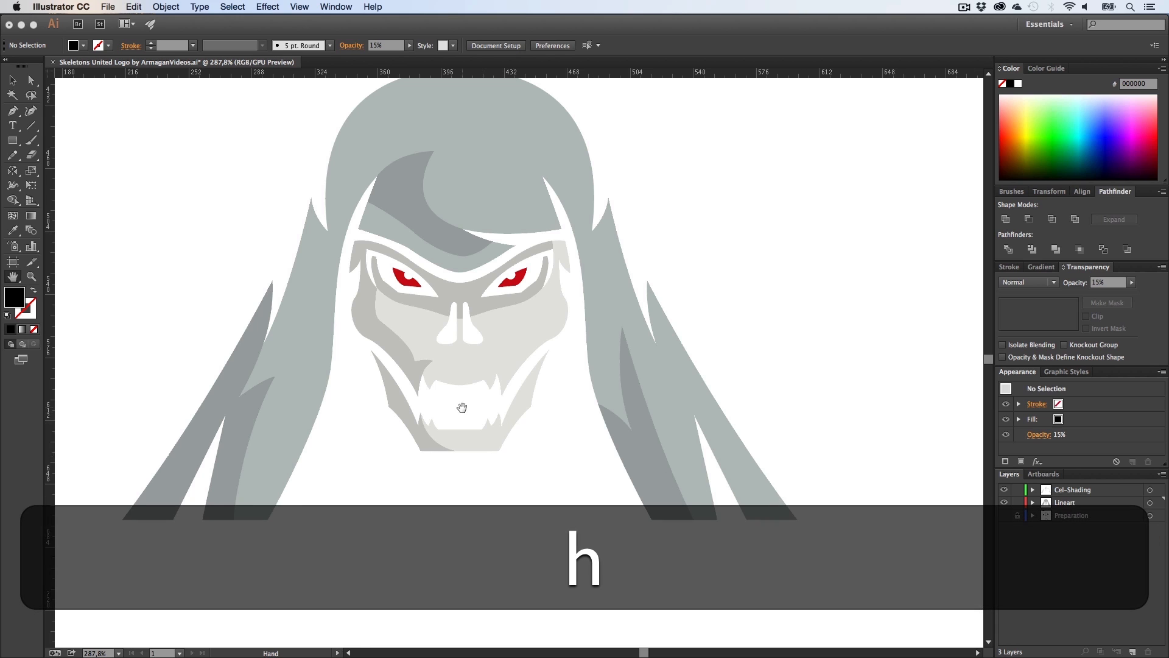
pyautogui.moveTo(462, 407); pyautogui.dragTo(472, 480)
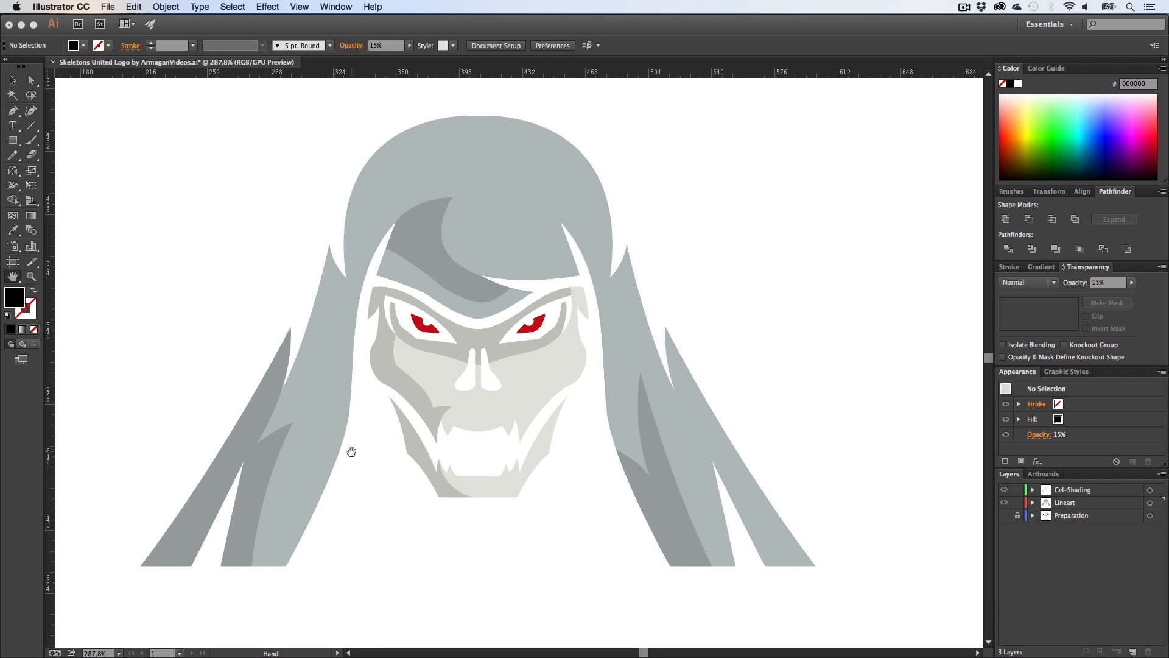
pyautogui.press('z')
pyautogui.moveTo(506, 374); pyautogui.dragTo(652, 365)
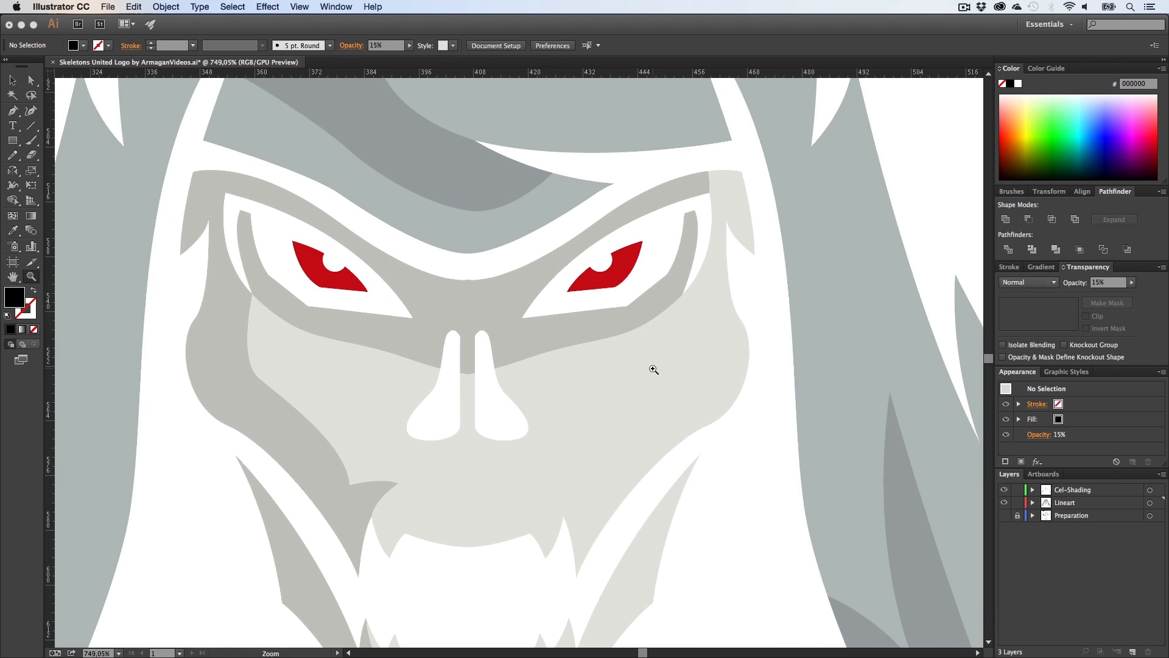
pyautogui.moveTo(654, 369); pyautogui.dragTo(366, 464)
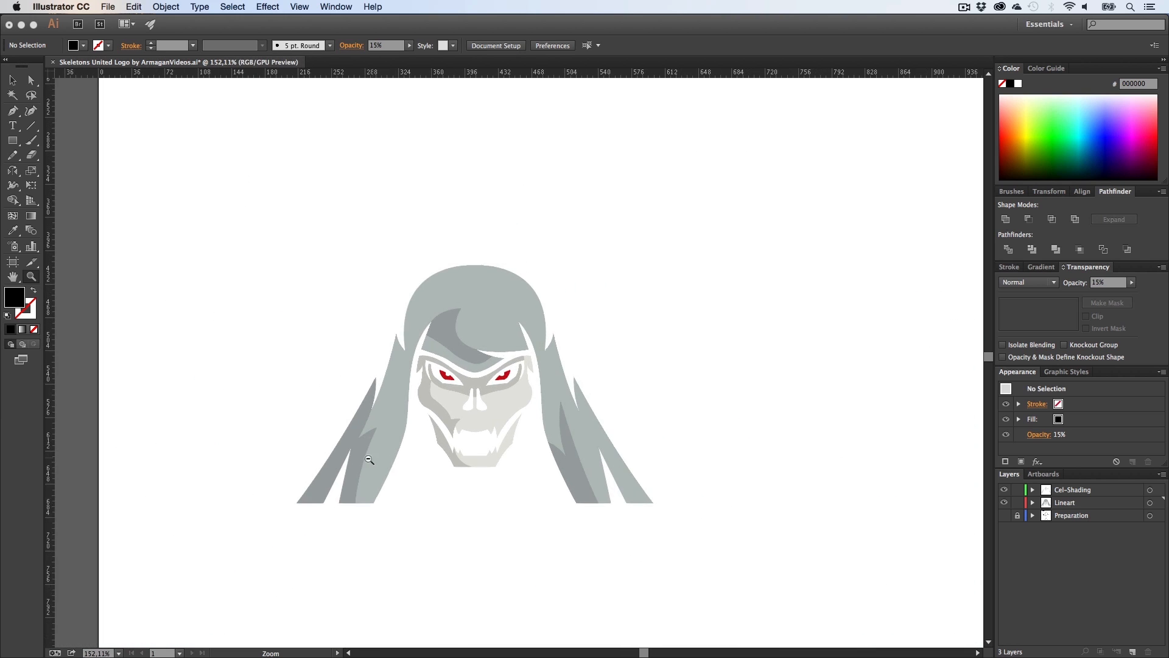
pyautogui.press('h')
pyautogui.moveTo(457, 472); pyautogui.dragTo(440, 452)
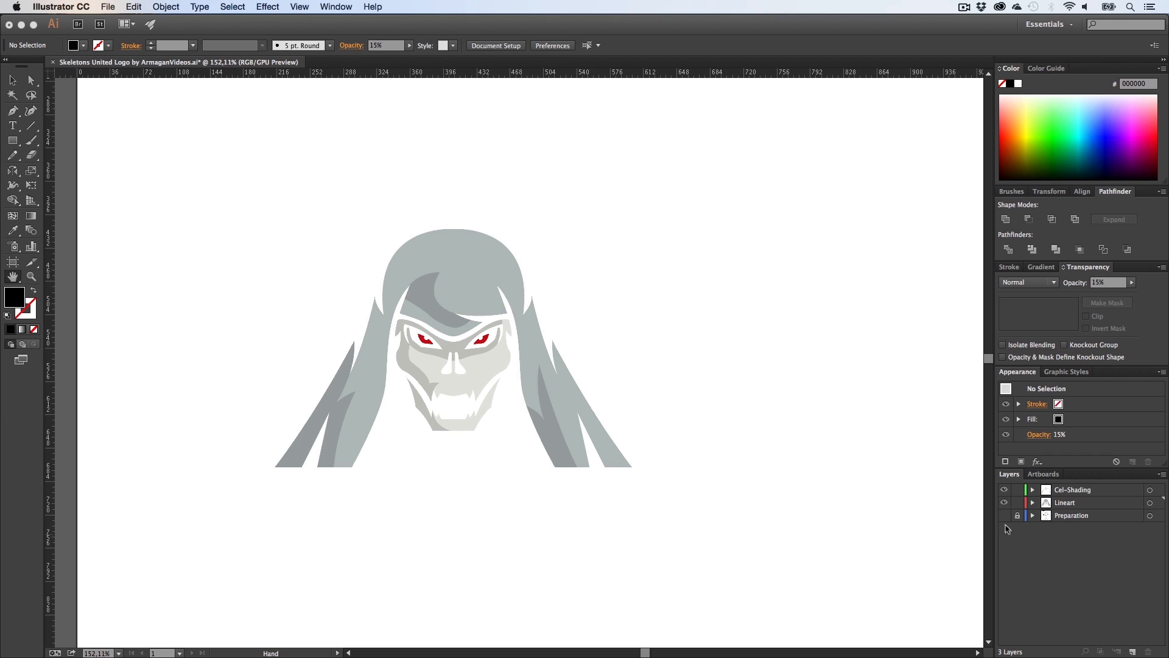
# Step: Show the Preparation layer again and move the whole coloured skull artwork down onto the Highlights sketch
pyautogui.click(1004, 516)
pyautogui.press('h')
pyautogui.moveTo(625, 449); pyautogui.dragTo(634, 369)
pyautogui.press('v')
pyautogui.moveTo(701, 421)
pyautogui.mouseDown()
pyautogui.moveTo(352, 221)
pyautogui.moveTo(254, 130)
pyautogui.mouseUp()
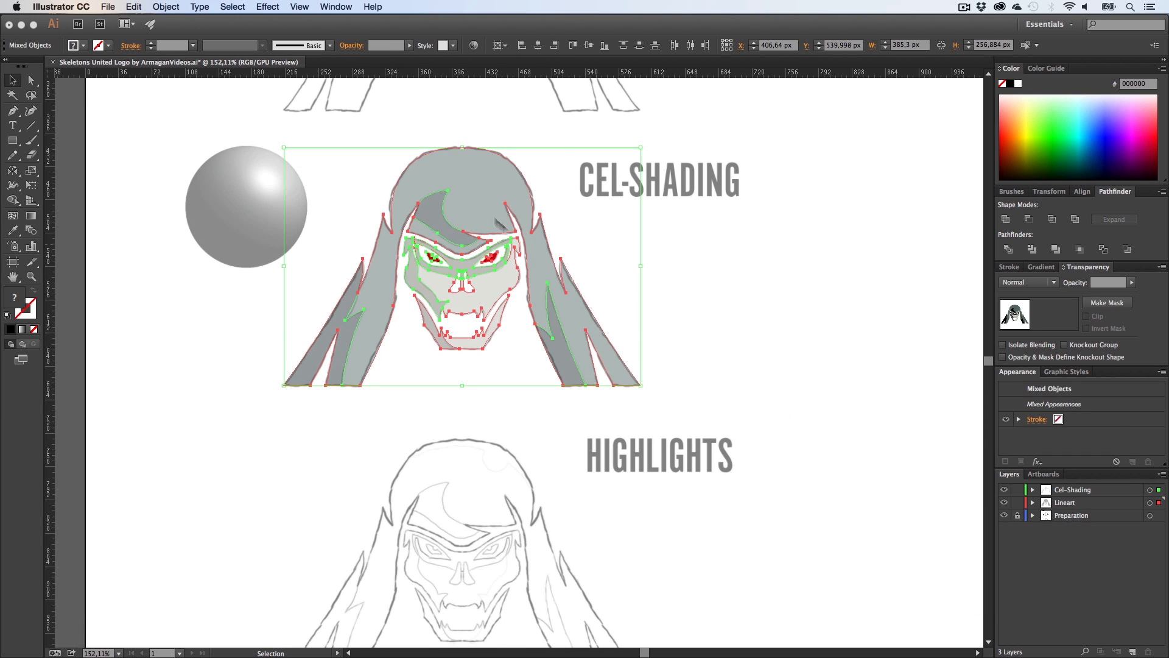
pyautogui.moveTo(478, 176); pyautogui.dragTo(457, 473)
pyautogui.hotkey('shift', 'h')
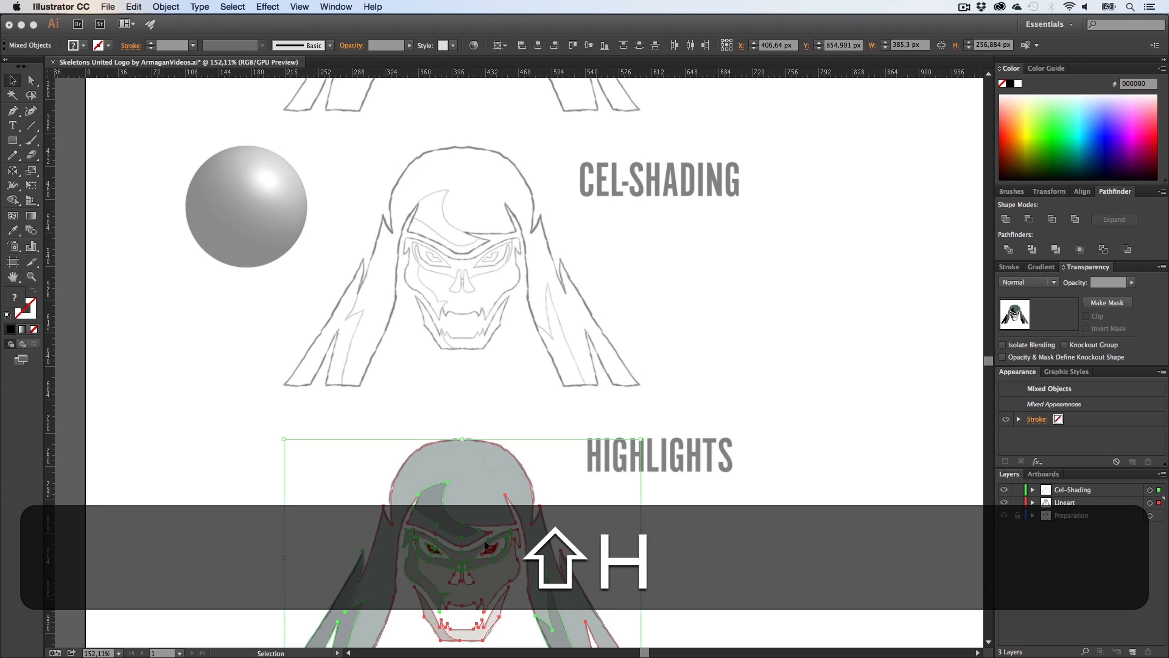
# Step: Deselect the artwork and zoom in on the skull's face to examine it over the Highlights sketch
pyautogui.moveTo(459, 594)
pyautogui.mouseDown()
pyautogui.moveTo(449, 345)
pyautogui.moveTo(605, 345)
pyautogui.moveTo(731, 370)
pyautogui.moveTo(606, 373)
pyautogui.moveTo(566, 472)
pyautogui.mouseUp()
pyautogui.press('z')
pyautogui.press('v')
pyautogui.click(561, 474)
pyautogui.press('z')
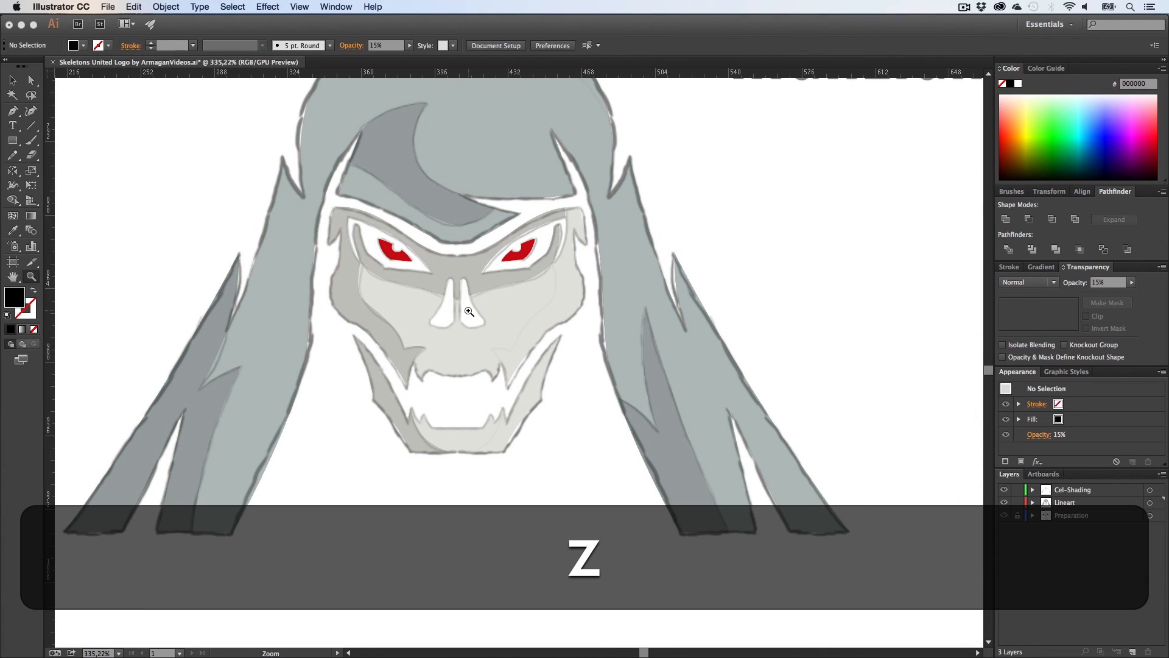
pyautogui.moveTo(468, 326); pyautogui.dragTo(579, 324)
pyautogui.press('h')
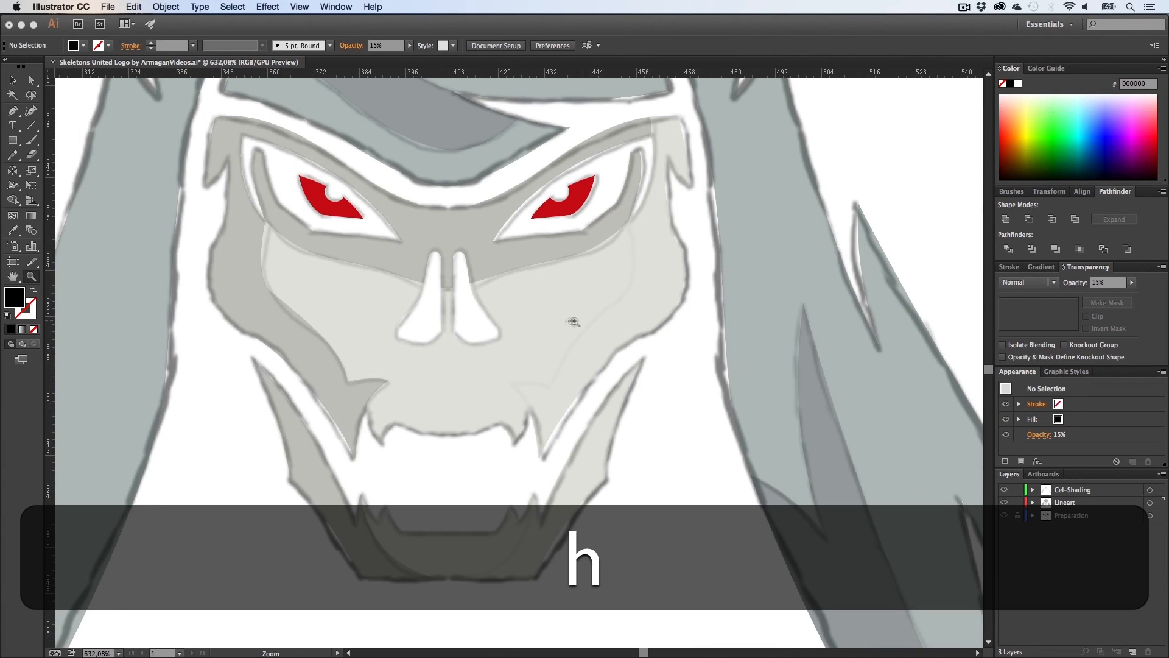
pyautogui.moveTo(428, 319); pyautogui.dragTo(454, 373)
pyautogui.press('v')
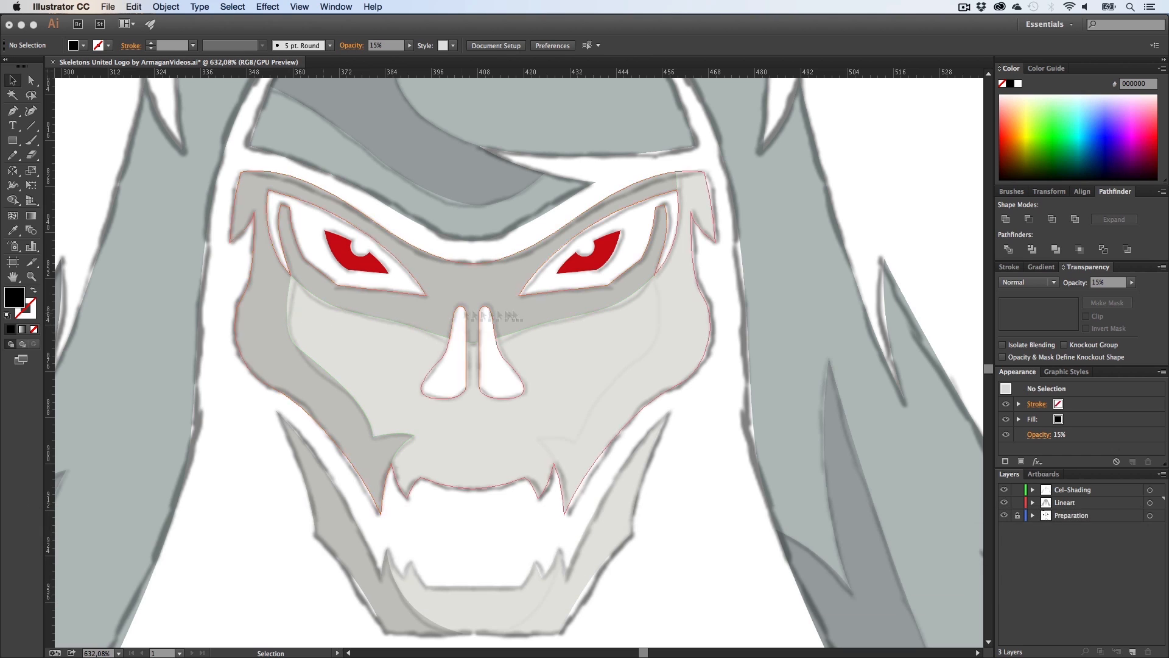
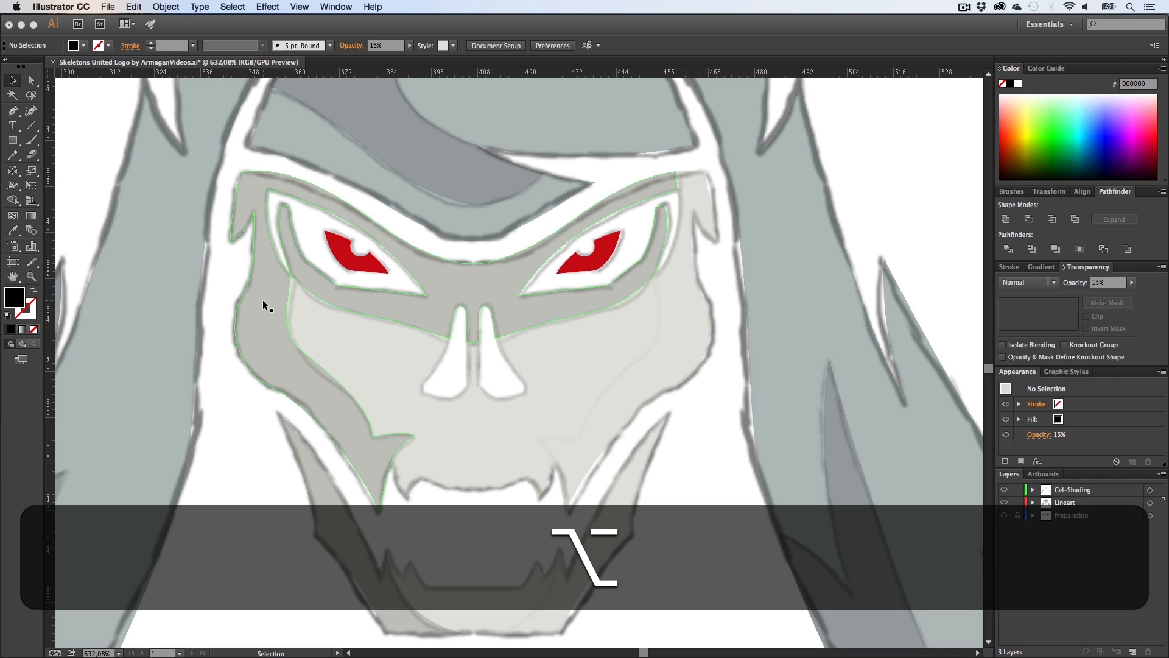
# Step: Try to drag a duplicate of the eye-area shadow sideways, and undo it
pyautogui.moveTo(263, 302); pyautogui.dragTo(436, 304)
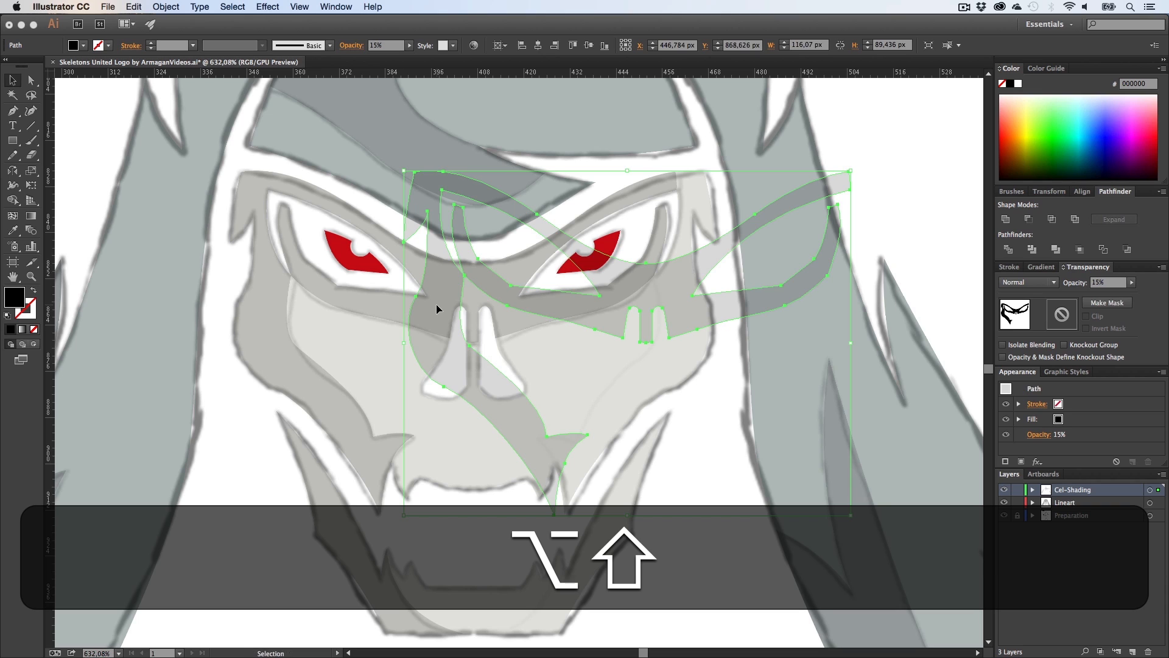
pyautogui.press('super+z')
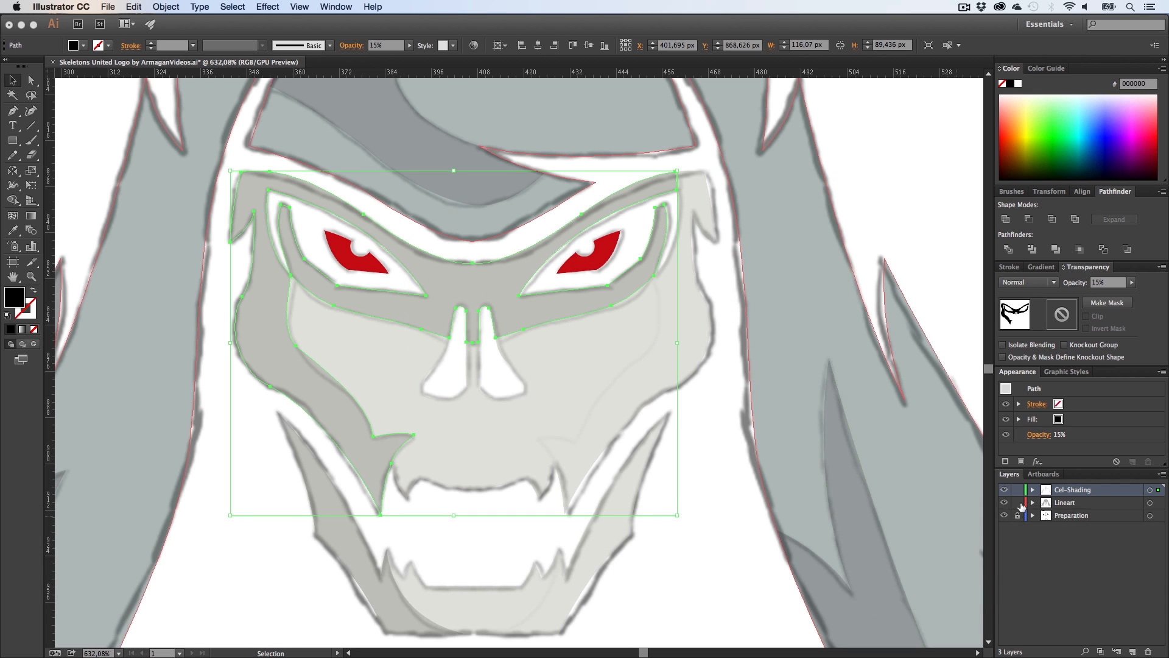
# Step: Lock the Lineart layer, then add a new layer and name it Highlights
pyautogui.click(1018, 490)
pyautogui.click(1133, 652)
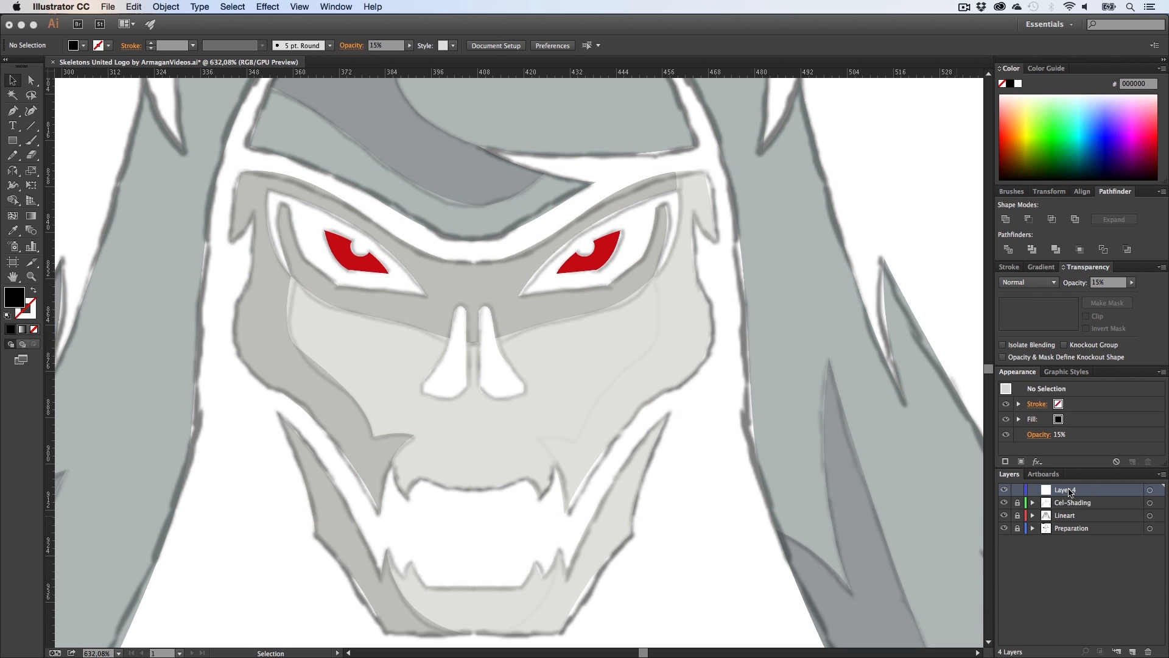
pyautogui.doubleClick(1070, 490)
pyautogui.write('Highl')
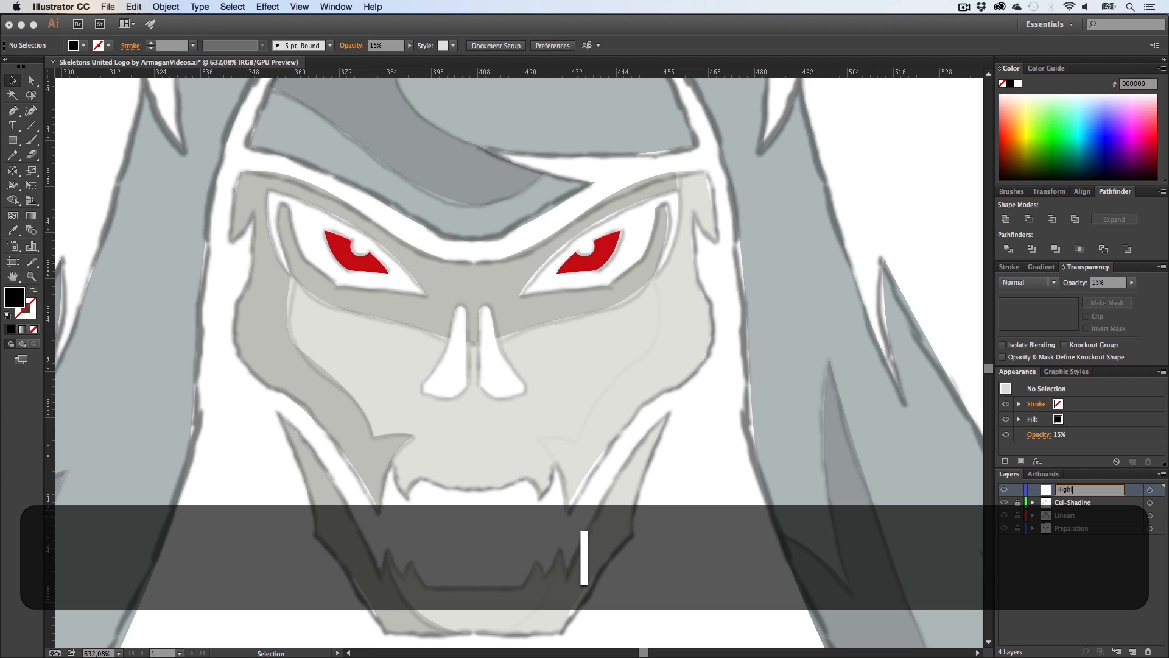
pyautogui.write('ights')
pyautogui.press('Return')
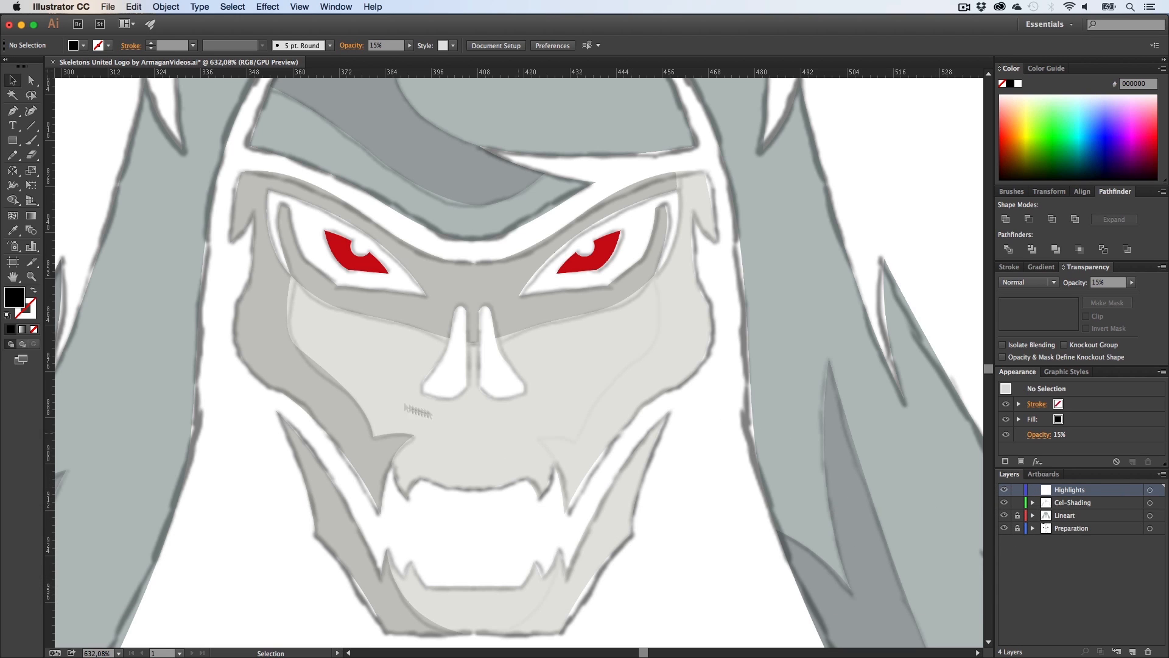
# Step: Copy the eye-area shadow in place, reflect the copy and shift it over the skull's right side
pyautogui.click(286, 380)
pyautogui.press('super+c')
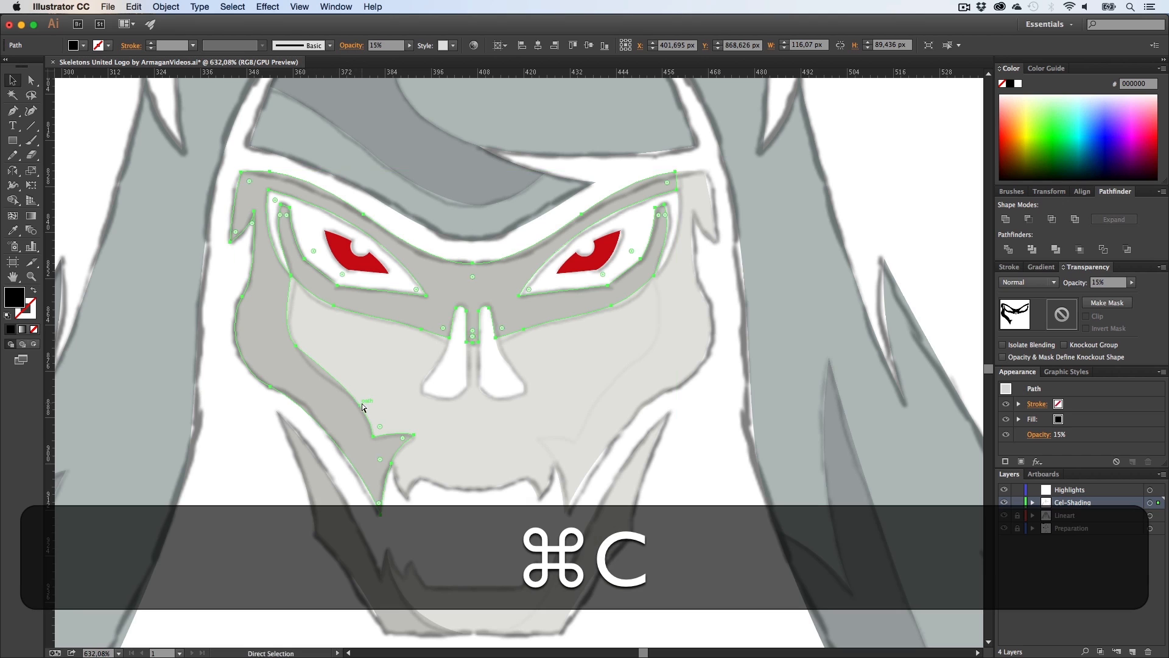
pyautogui.press('super+f')
pyautogui.press('o')
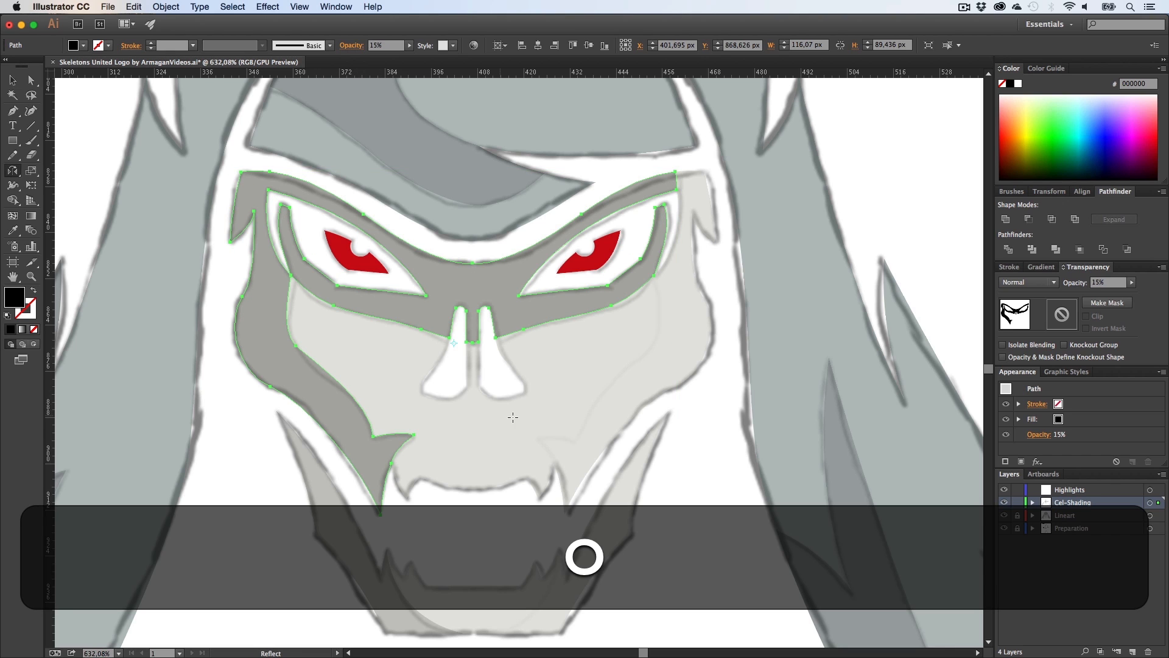
pyautogui.moveTo(544, 425); pyautogui.dragTo(453, 384)
pyautogui.press('v')
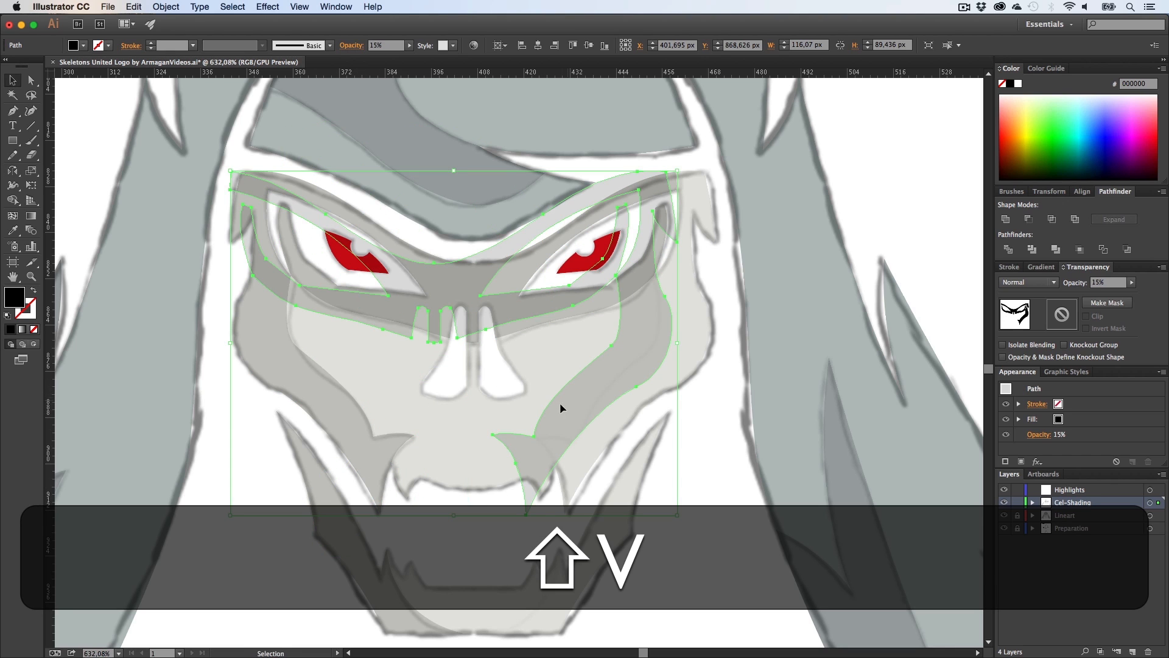
pyautogui.moveTo(561, 407); pyautogui.dragTo(596, 409)
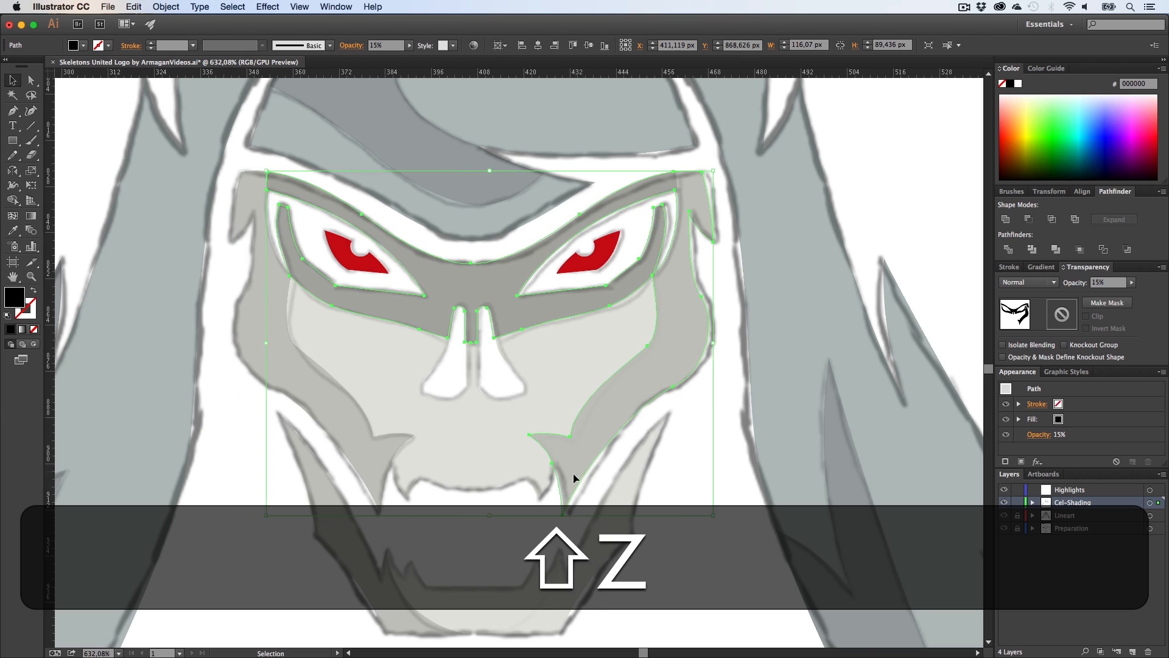
# Step: Zoom in and pan around to examine how the reflected shadow copy lines up with the original
pyautogui.press('z')
pyautogui.moveTo(575, 477); pyautogui.dragTo(772, 491)
pyautogui.press('h')
pyautogui.moveTo(590, 531); pyautogui.dragTo(613, 399)
pyautogui.press('z')
pyautogui.press('h')
pyautogui.moveTo(446, 507); pyautogui.dragTo(506, 418)
pyautogui.press('v')
pyautogui.click(584, 419)
pyautogui.press('z')
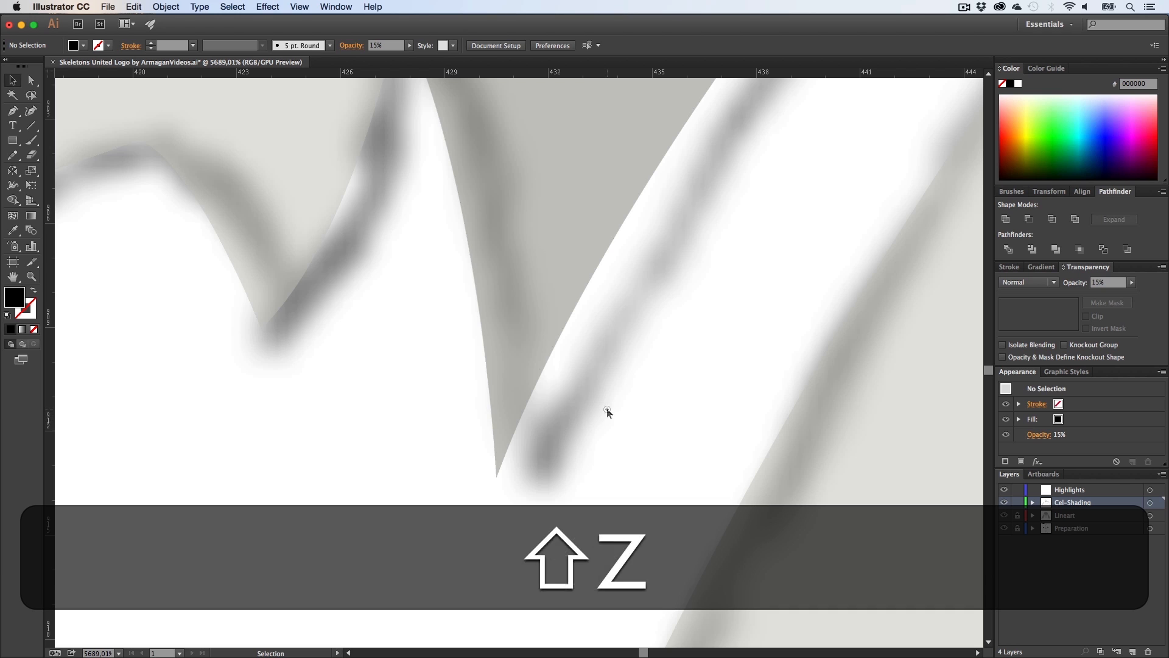
pyautogui.moveTo(607, 408); pyautogui.dragTo(254, 431)
pyautogui.press('h')
pyautogui.moveTo(692, 330); pyautogui.dragTo(543, 506)
pyautogui.moveTo(577, 412); pyautogui.dragTo(657, 451)
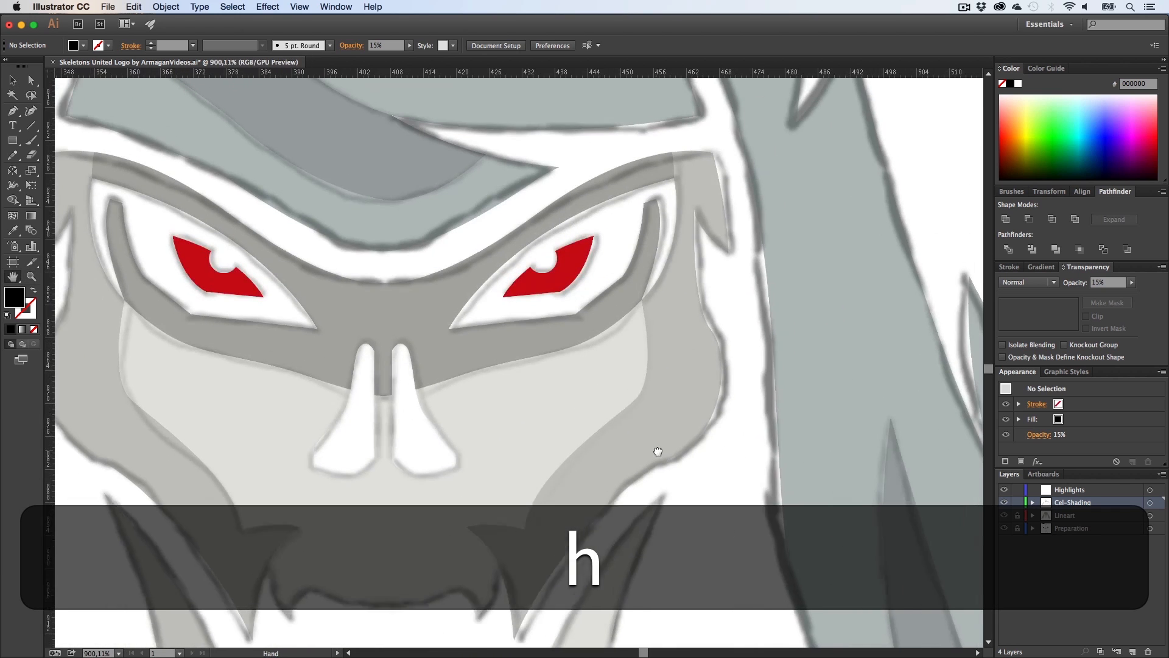
pyautogui.press('z')
pyautogui.press('h')
pyautogui.moveTo(607, 399)
pyautogui.mouseDown()
pyautogui.moveTo(567, 403)
pyautogui.moveTo(603, 412)
pyautogui.mouseUp()
# Step: Select the reflected shadow and compare it by hiding and showing the Cel-Shading layer
pyautogui.press('v')
pyautogui.click(699, 355)
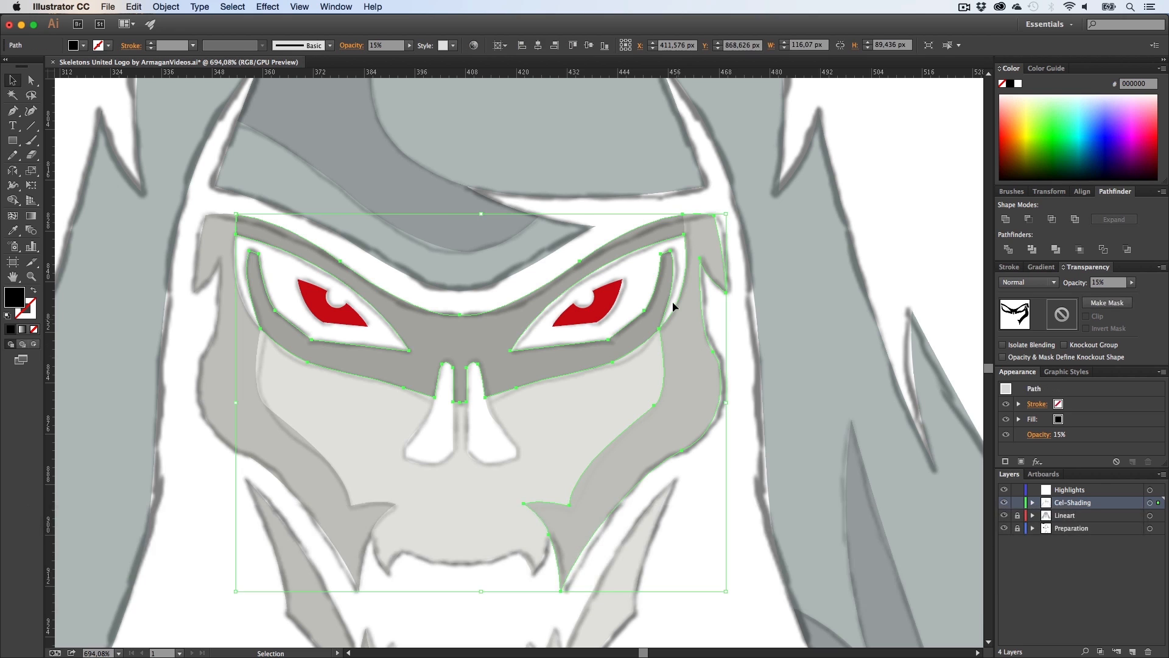
pyautogui.press('z')
pyautogui.moveTo(676, 303); pyautogui.dragTo(894, 336)
pyautogui.moveTo(651, 378); pyautogui.dragTo(495, 383)
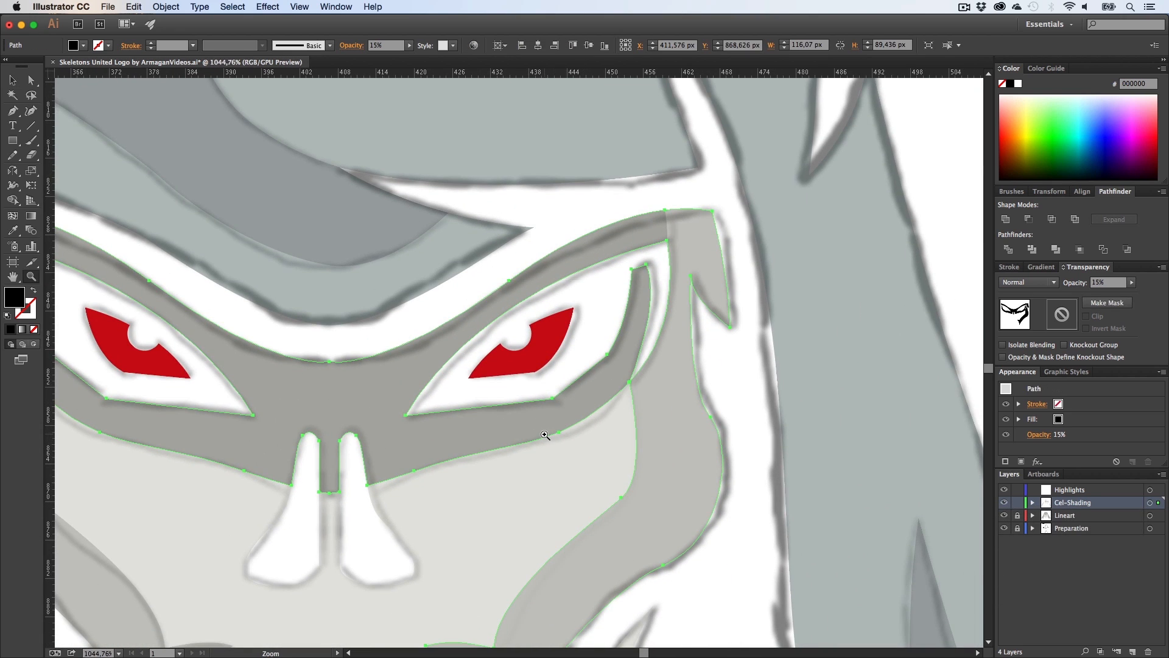
pyautogui.click(1004, 504)
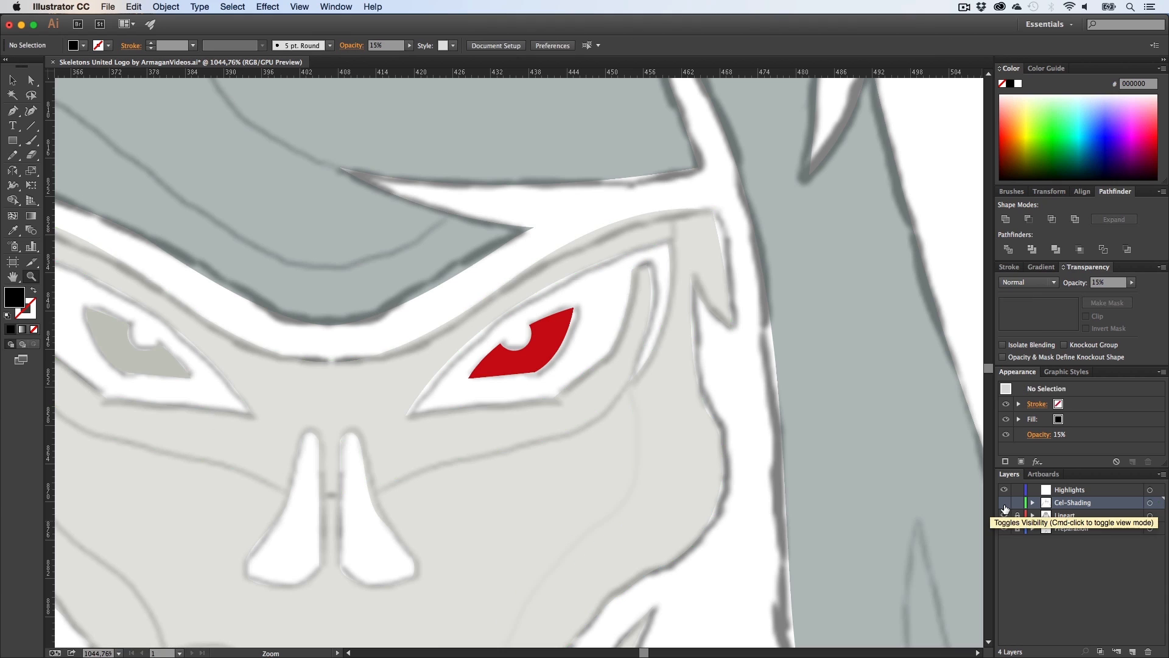
pyautogui.press('v')
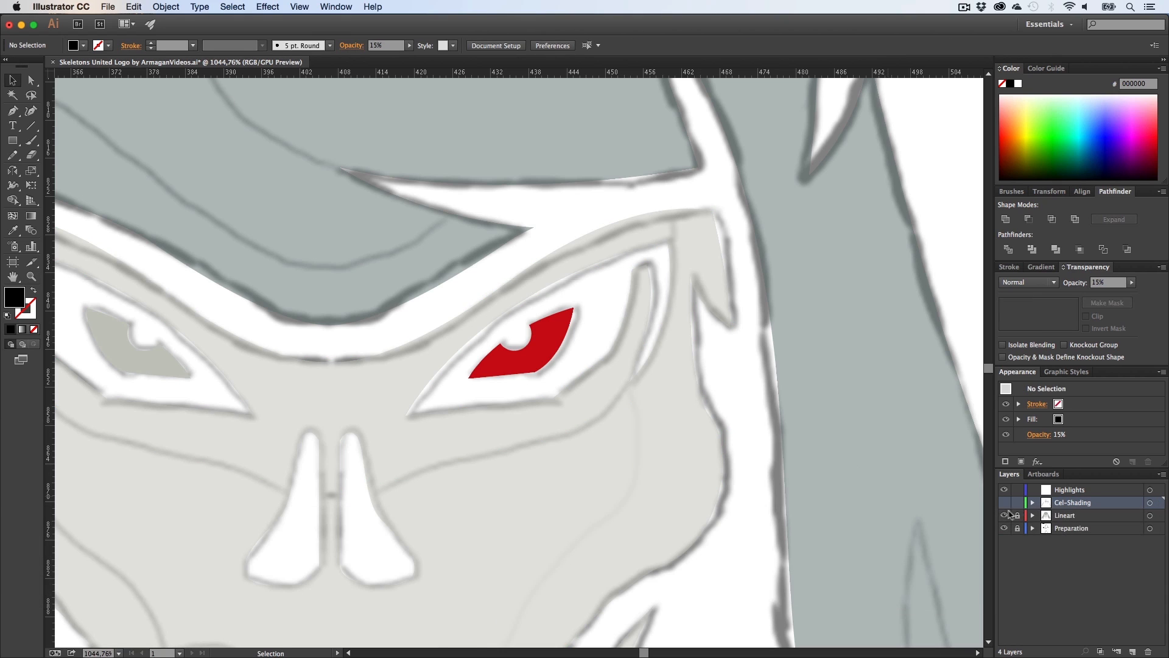
pyautogui.click(1004, 504)
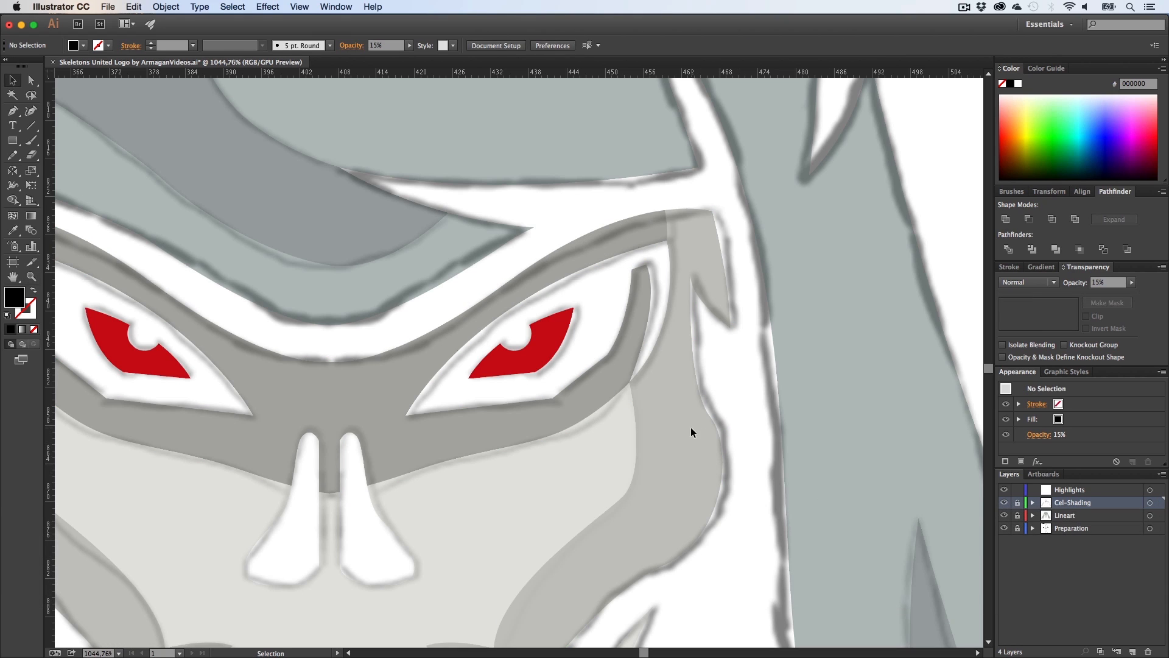
# Step: Move the reflected shadow copy onto the Highlights layer, pasted in its original position
pyautogui.click(667, 465)
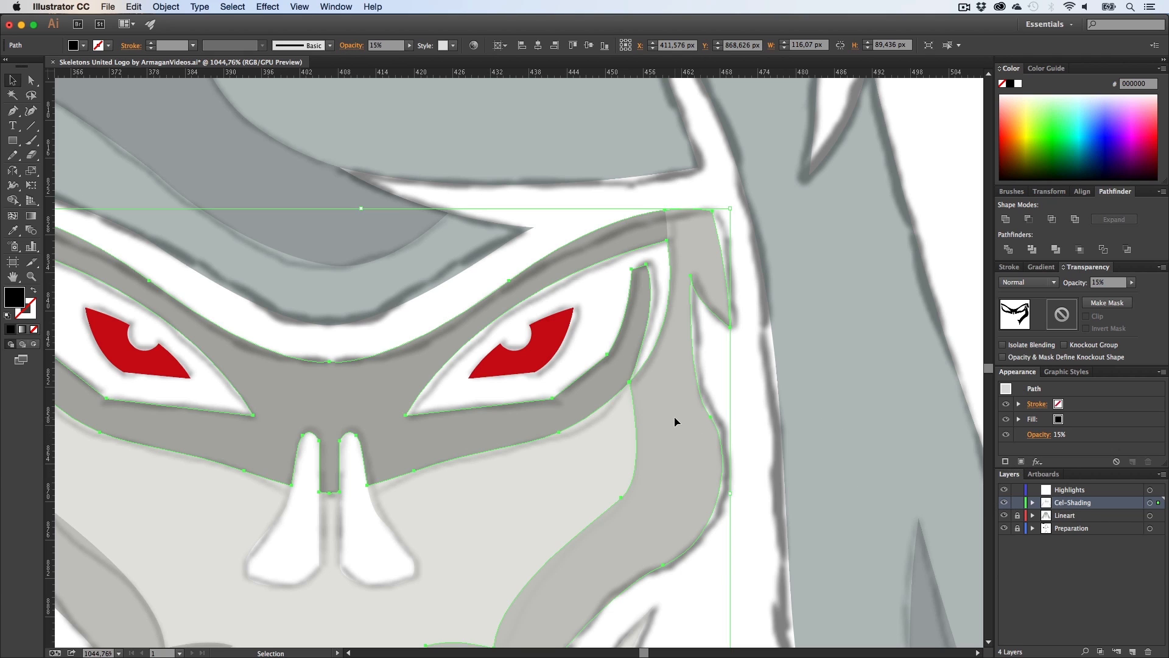
pyautogui.press('super+x')
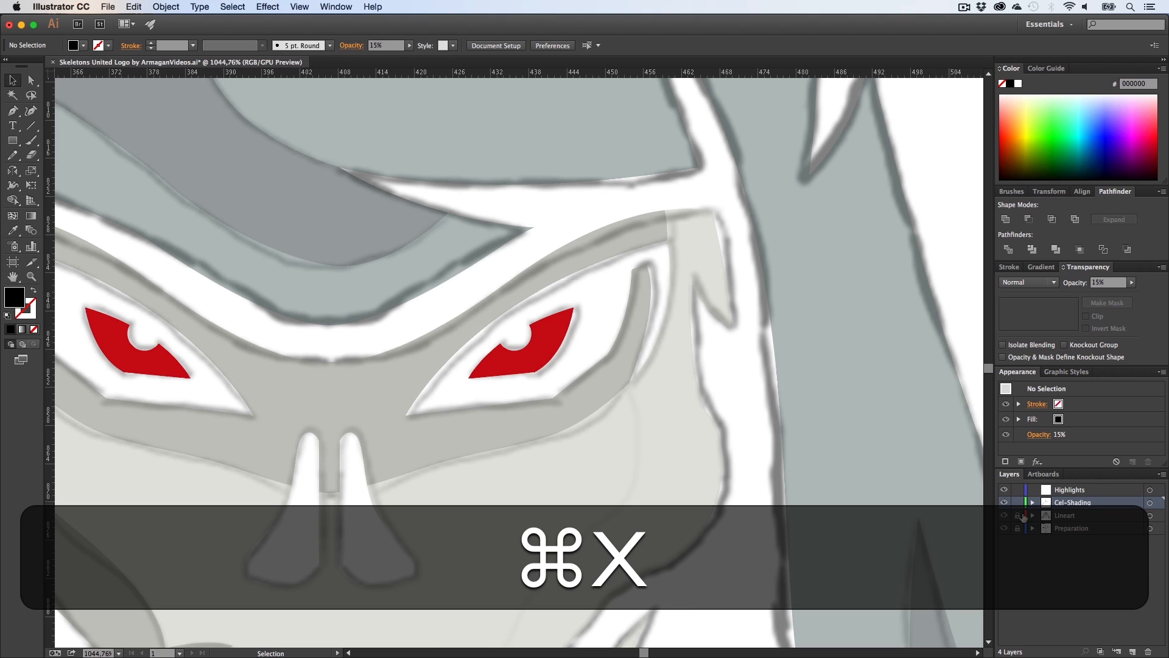
pyautogui.click(1078, 493)
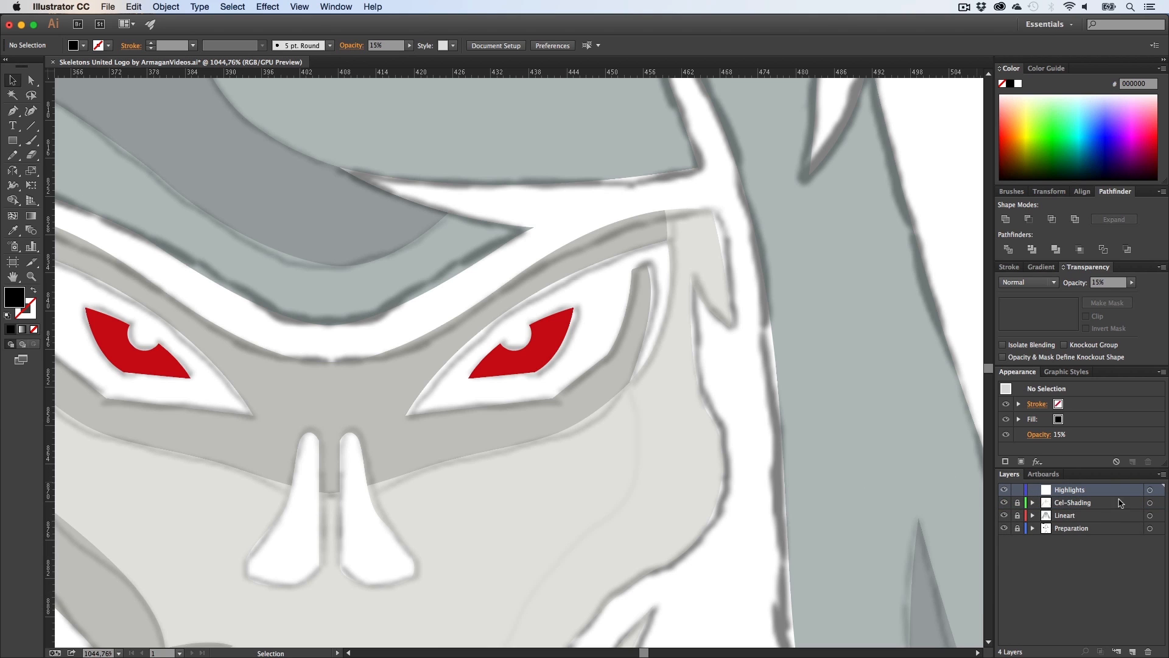
pyautogui.press('super+f')
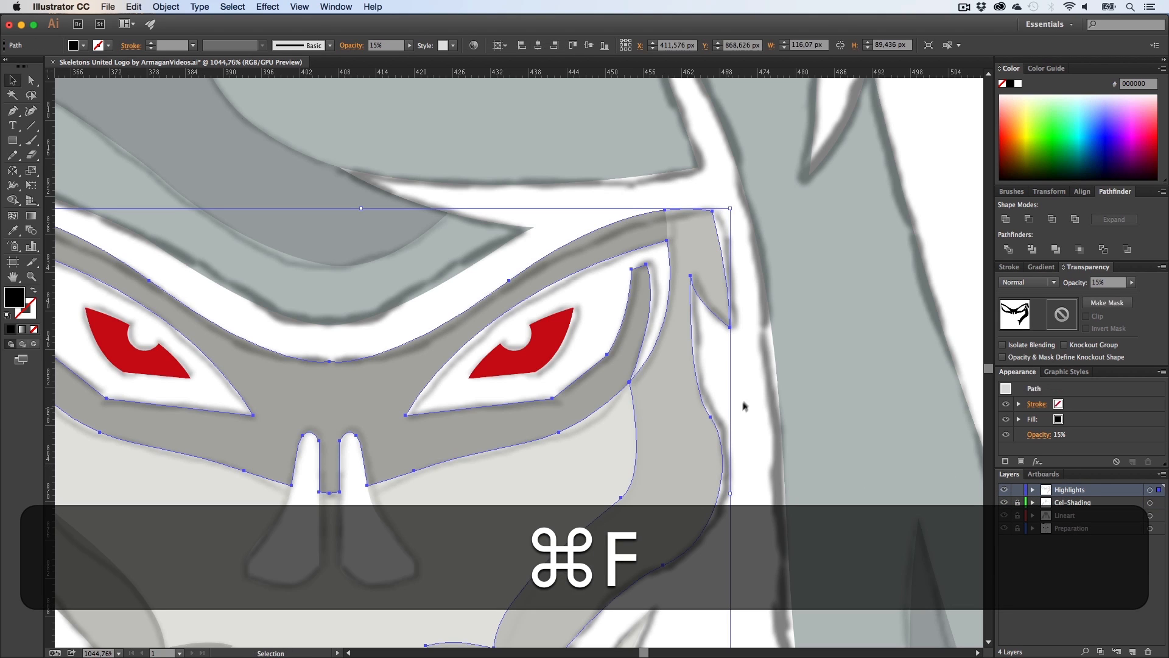
# Step: Start a Pen path where the shadow edges cross beside the right eye and curve it up to the eye band's top, showing the Cel-Shading layer again
pyautogui.click(744, 404)
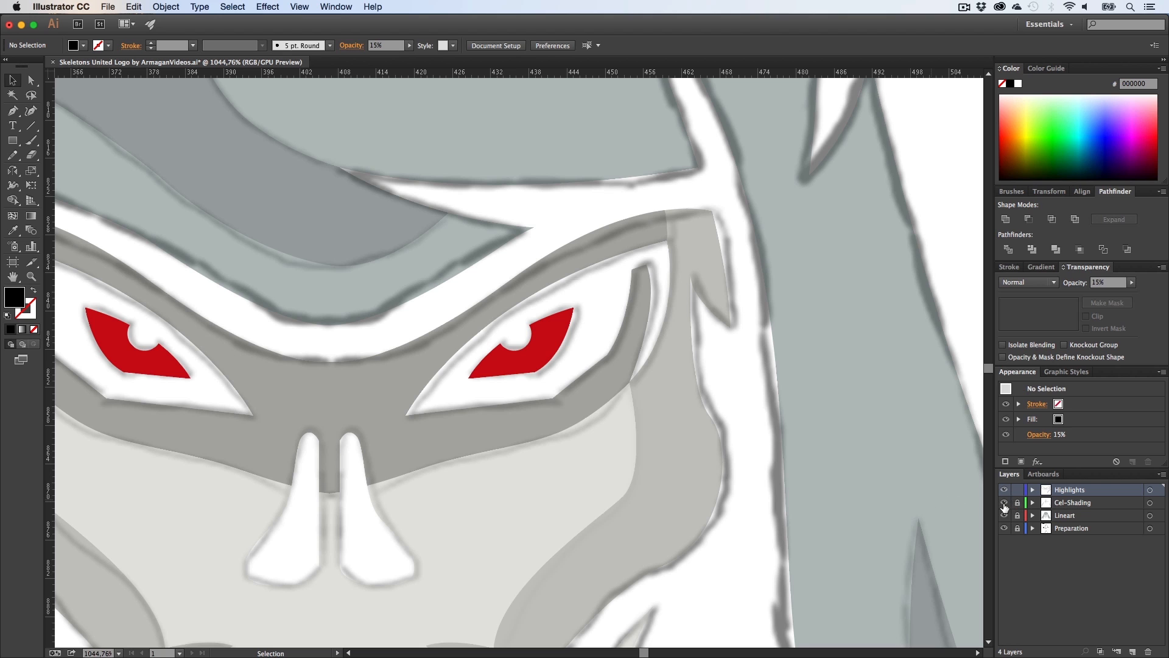
pyautogui.press('h')
pyautogui.press('z')
pyautogui.moveTo(628, 393); pyautogui.dragTo(209, 327)
pyautogui.press('v')
pyautogui.press('z')
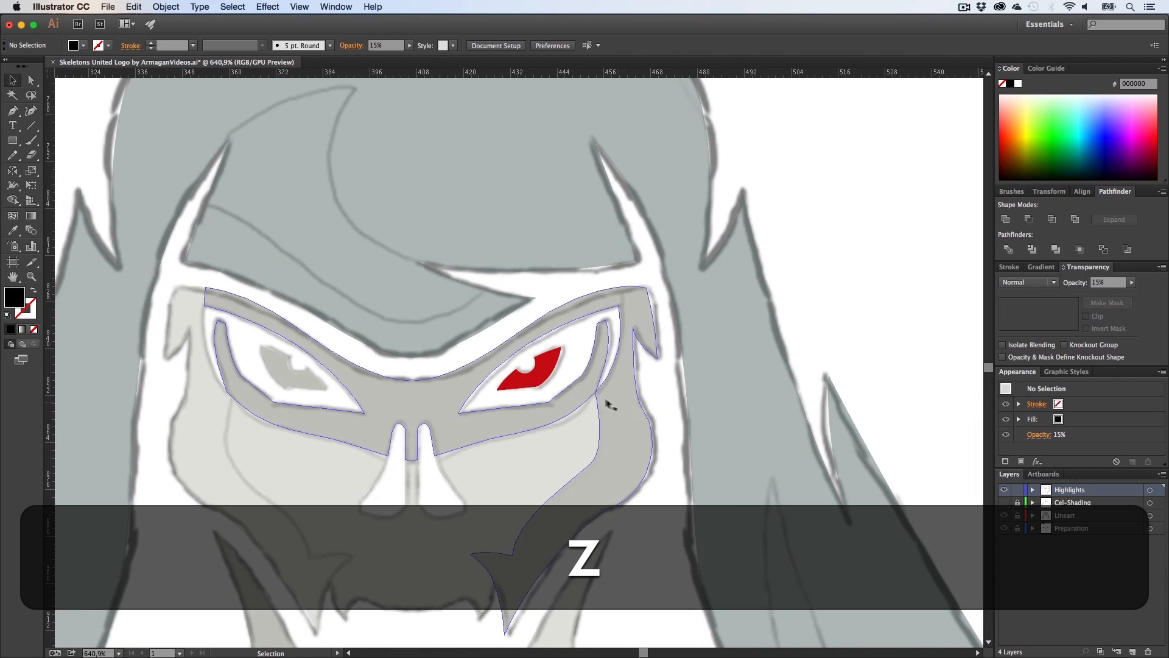
pyautogui.moveTo(651, 393); pyautogui.dragTo(773, 390)
pyautogui.moveTo(527, 382); pyautogui.dragTo(693, 393)
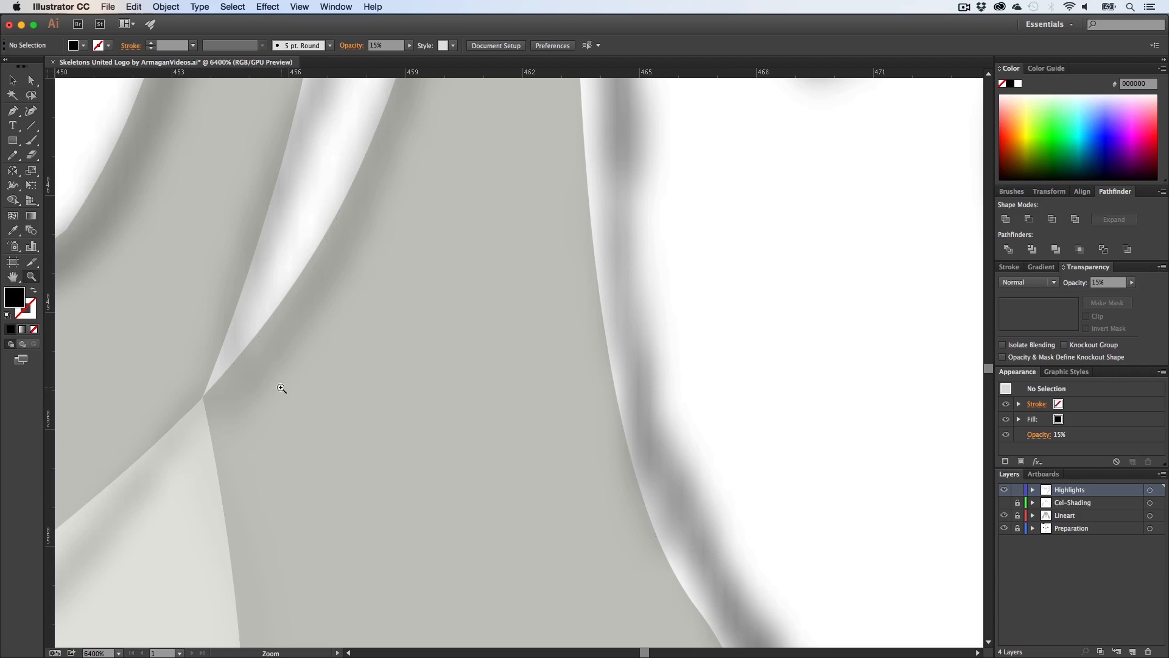
pyautogui.press('h')
pyautogui.moveTo(282, 388); pyautogui.dragTo(598, 397)
pyautogui.press('z')
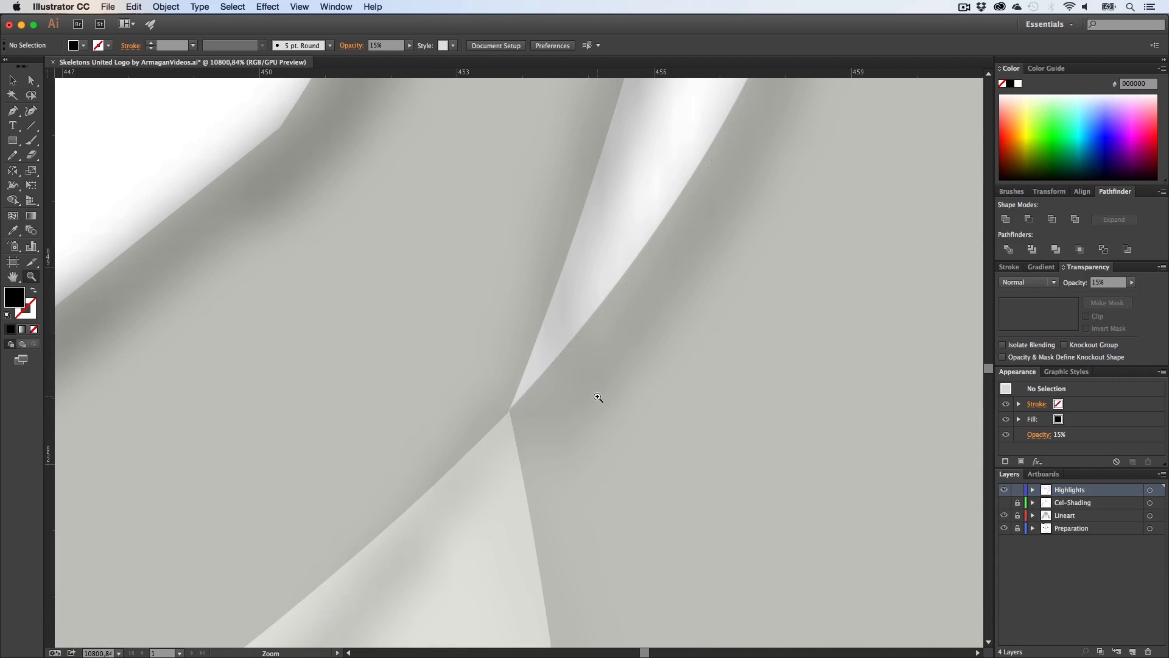
pyautogui.press('p')
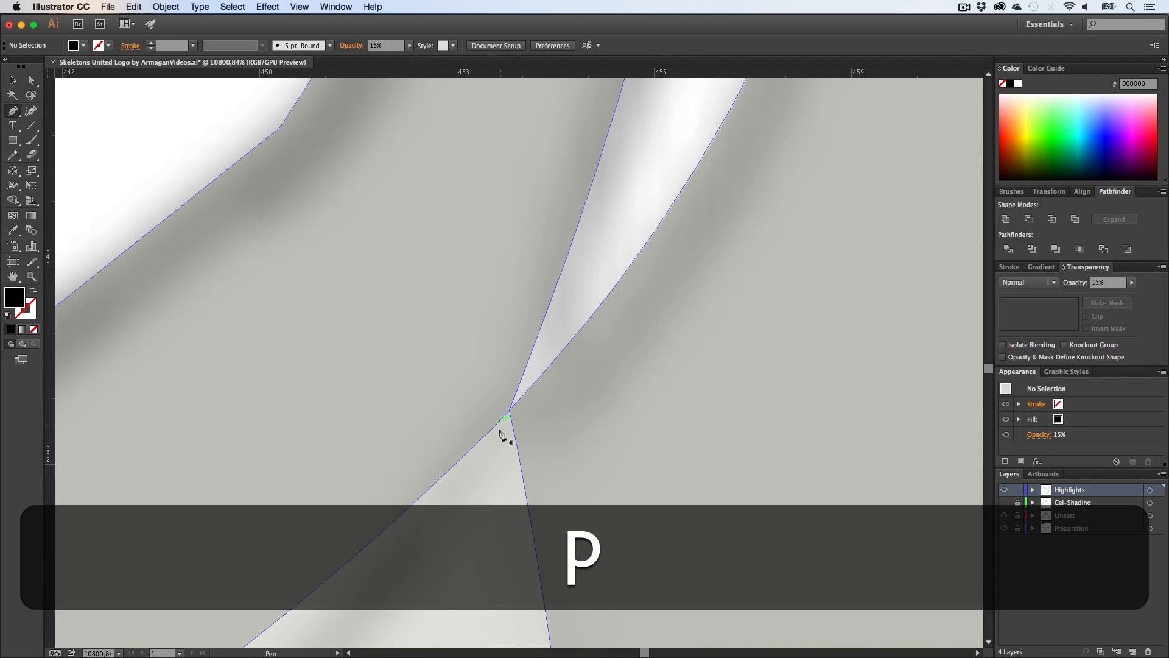
pyautogui.moveTo(510, 409); pyautogui.dragTo(366, 371)
pyautogui.press('z')
pyautogui.press('h')
pyautogui.moveTo(639, 265); pyautogui.dragTo(482, 494)
pyautogui.press('z')
pyautogui.press('h')
pyautogui.press('p')
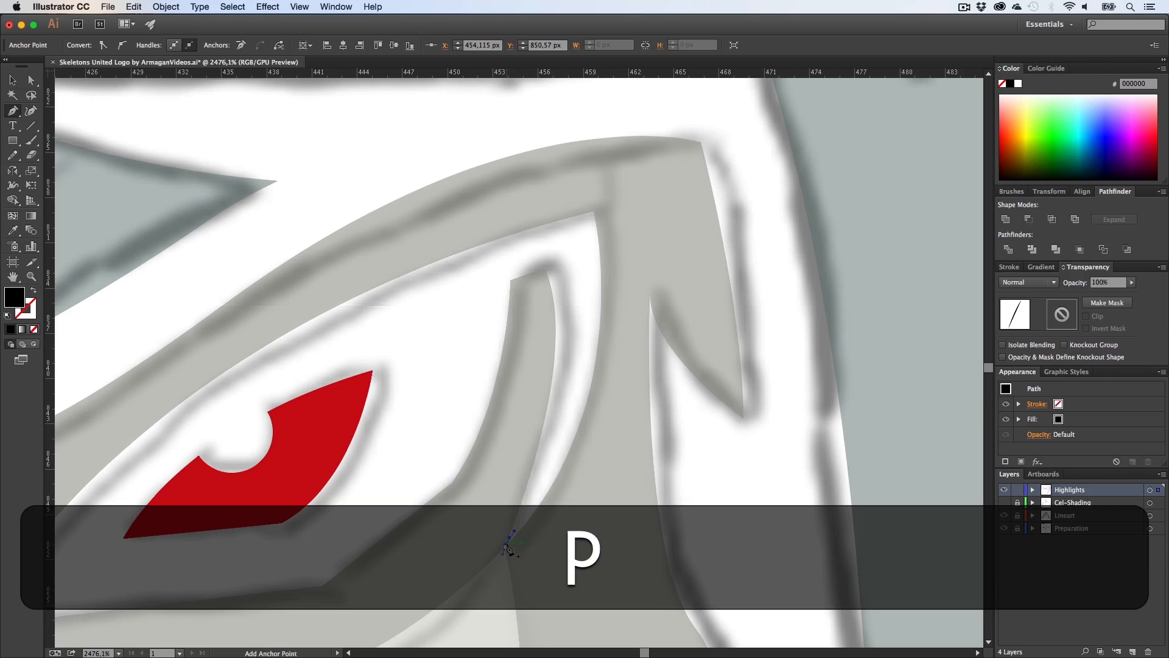
pyautogui.moveTo(562, 420); pyautogui.dragTo(565, 391)
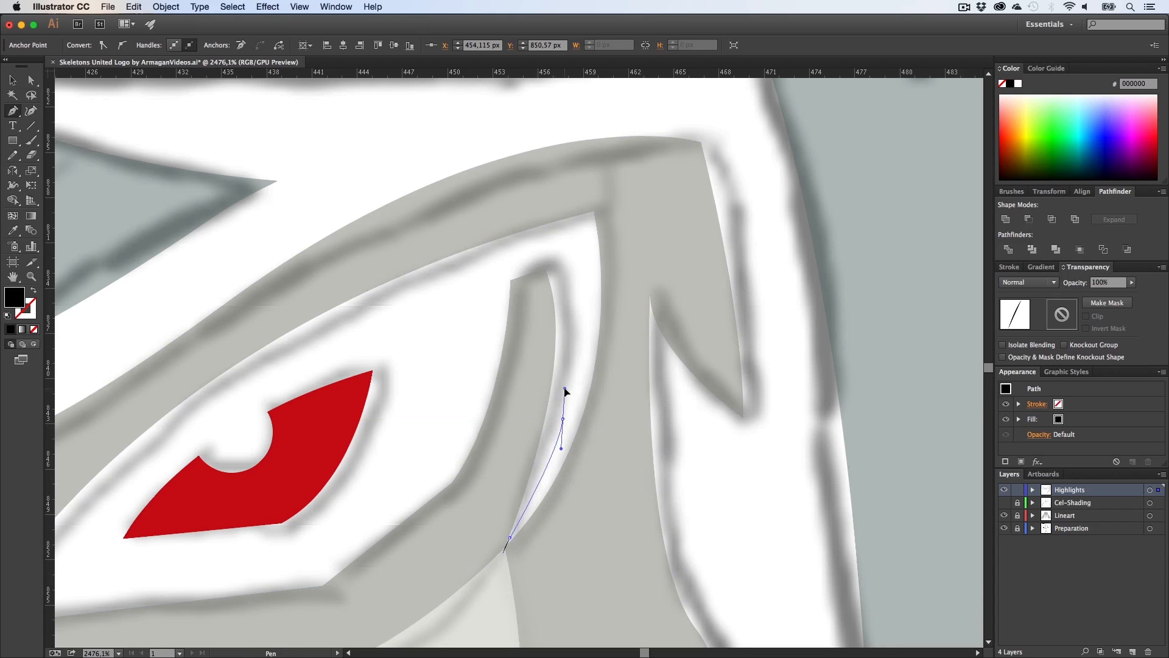
pyautogui.moveTo(595, 210); pyautogui.dragTo(586, 294)
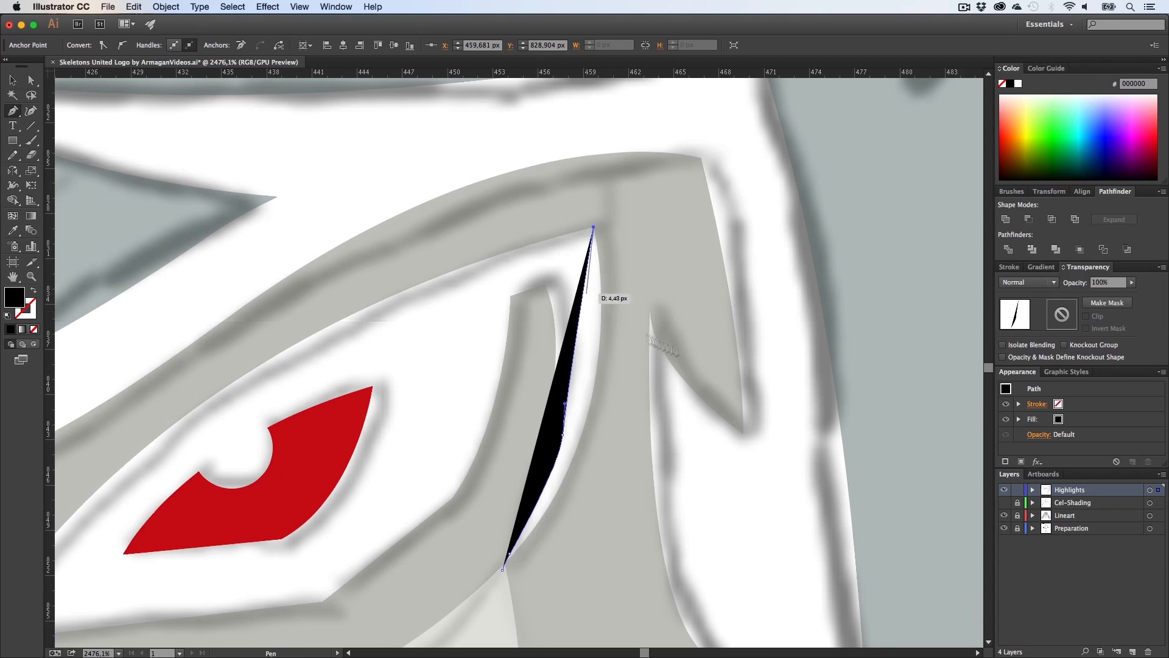
pyautogui.click(1003, 505)
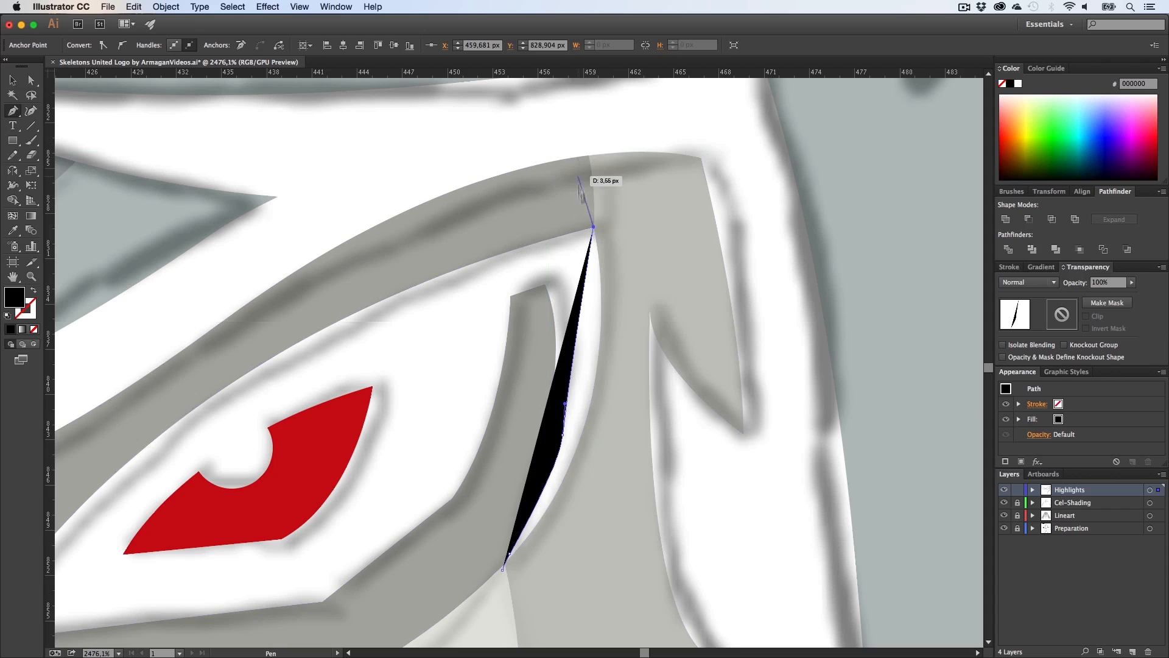
# Step: Continue the Pen path across the brow, down the left side and under the eyes, closing the shape
pyautogui.scroll(1, 582, 211)
pyautogui.moveTo(589, 141)
pyautogui.mouseDown()
pyautogui.moveTo(589, 165)
pyautogui.moveTo(582, 137)
pyautogui.mouseUp()
pyautogui.click(464, 142)
pyautogui.press('z')
pyautogui.moveTo(515, 193); pyautogui.dragTo(335, 230)
pyautogui.press('h')
pyautogui.moveTo(425, 244); pyautogui.dragTo(589, 266)
pyautogui.press('p')
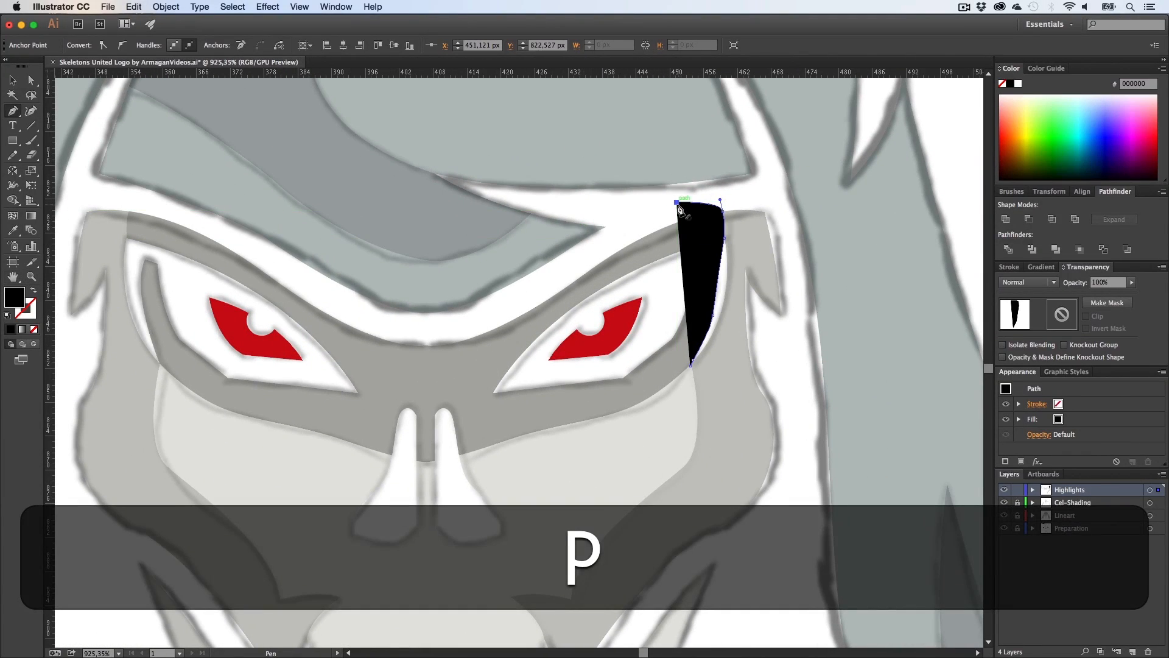
pyautogui.click(678, 203)
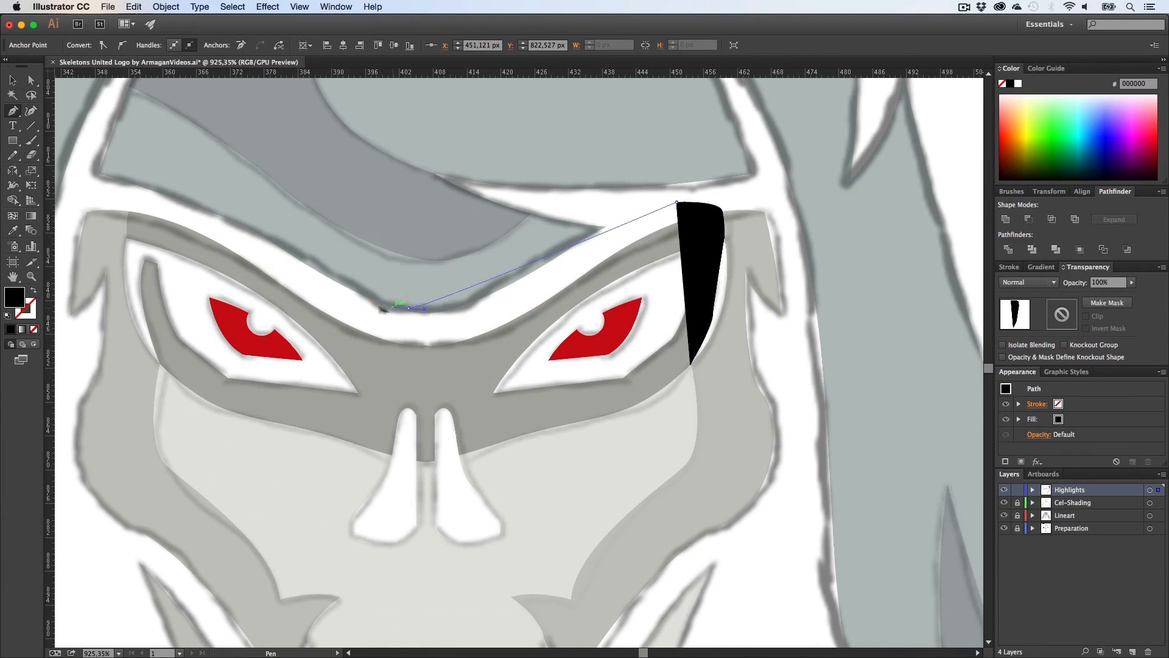
pyautogui.moveTo(382, 309); pyautogui.dragTo(328, 280)
pyautogui.moveTo(119, 193); pyautogui.dragTo(113, 372)
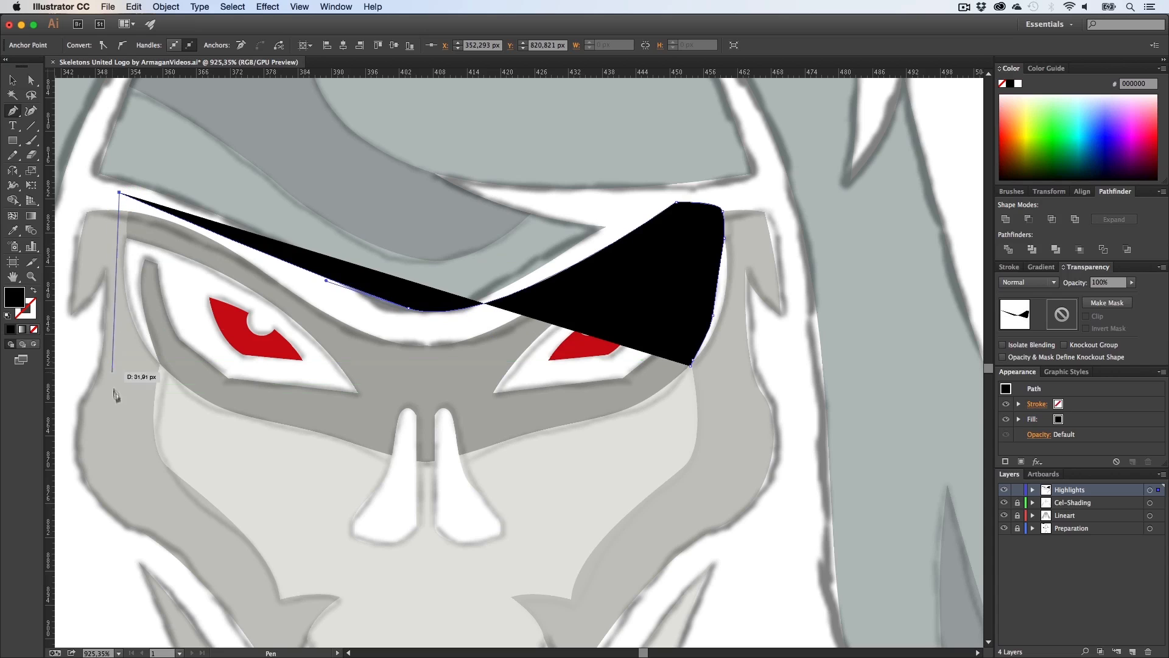
pyautogui.click(113, 396)
pyautogui.click(416, 498)
pyautogui.click(660, 417)
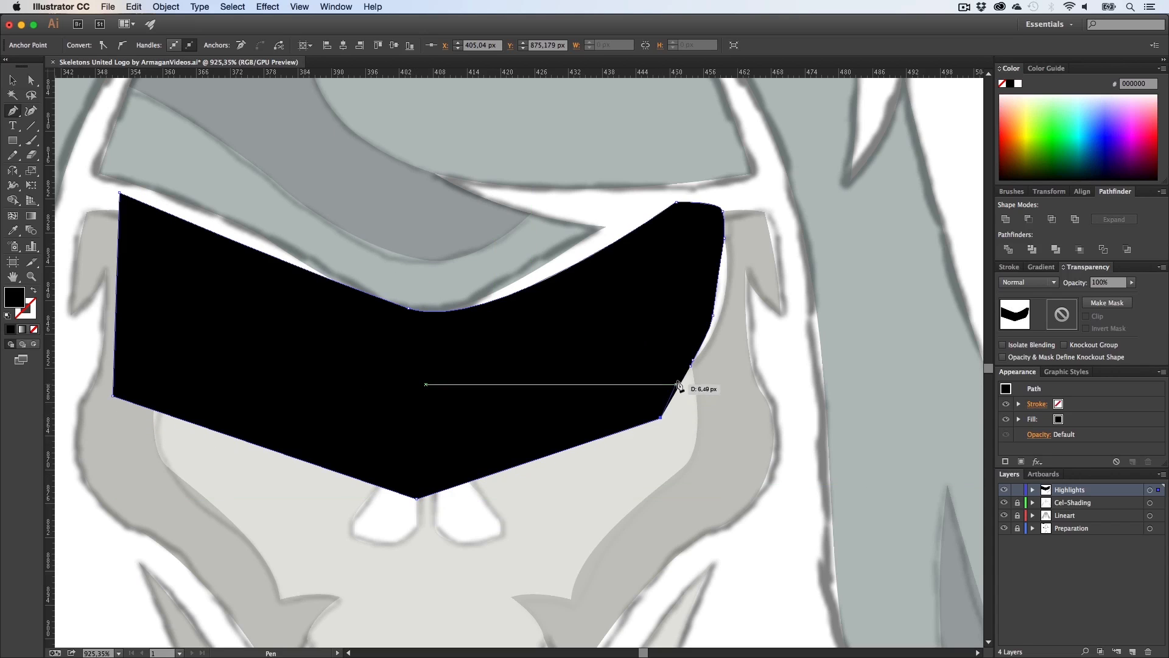
pyautogui.click(692, 364)
# Step: Select the new shape together with the reflected shadow and intersect them with Pathfinder, then deselect
pyautogui.press('z')
pyautogui.moveTo(626, 425); pyautogui.dragTo(447, 433)
pyautogui.press('h')
pyautogui.moveTo(524, 434); pyautogui.dragTo(386, 404)
pyautogui.press('v')
pyautogui.keyDown('shift'); pyautogui.click(537, 410); pyautogui.keyUp('shift')
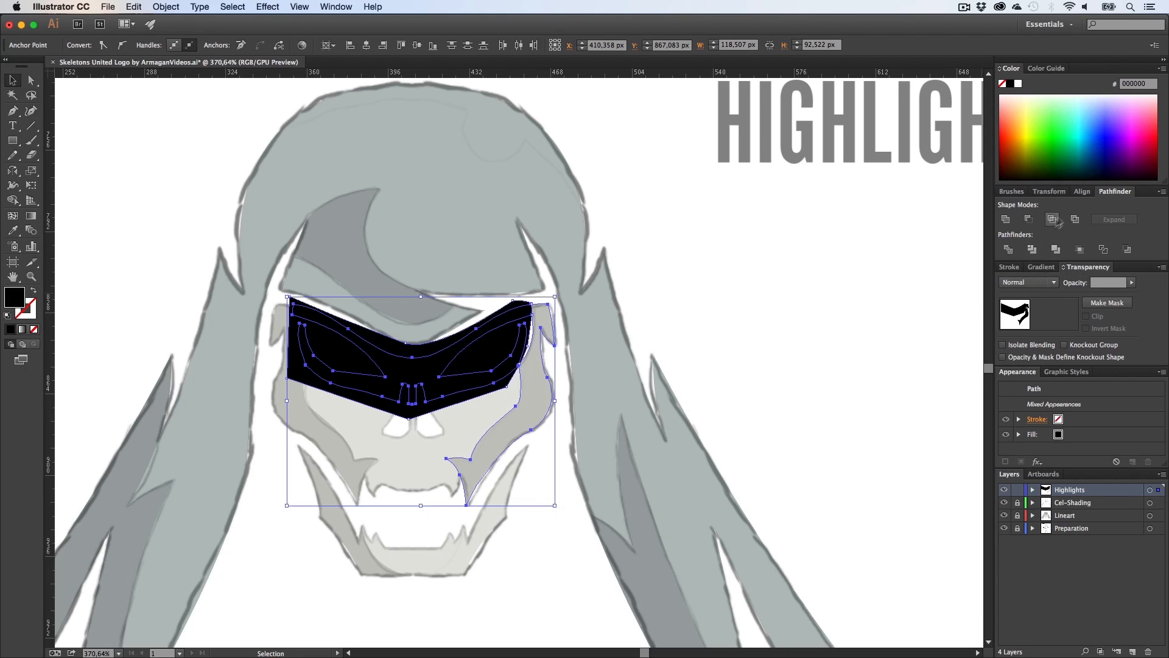
pyautogui.click(1035, 221)
pyautogui.click(735, 313)
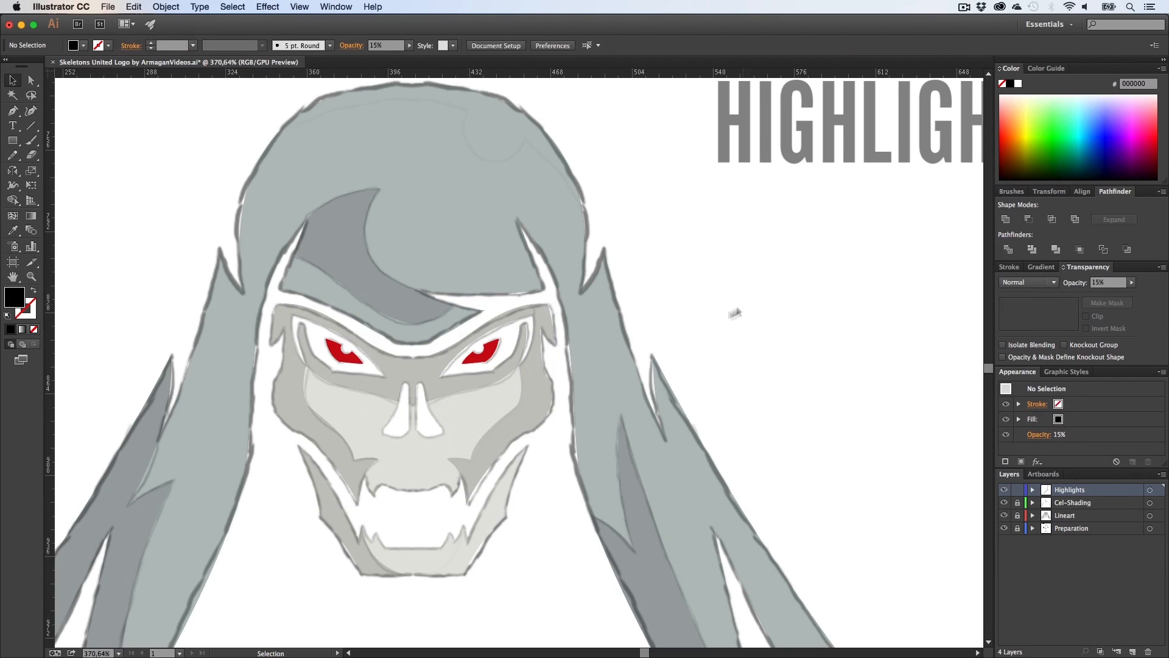
# Step: Hide the Preparation layer and fill the intersected highlight shape beside the right eye with white
pyautogui.click(553, 403)
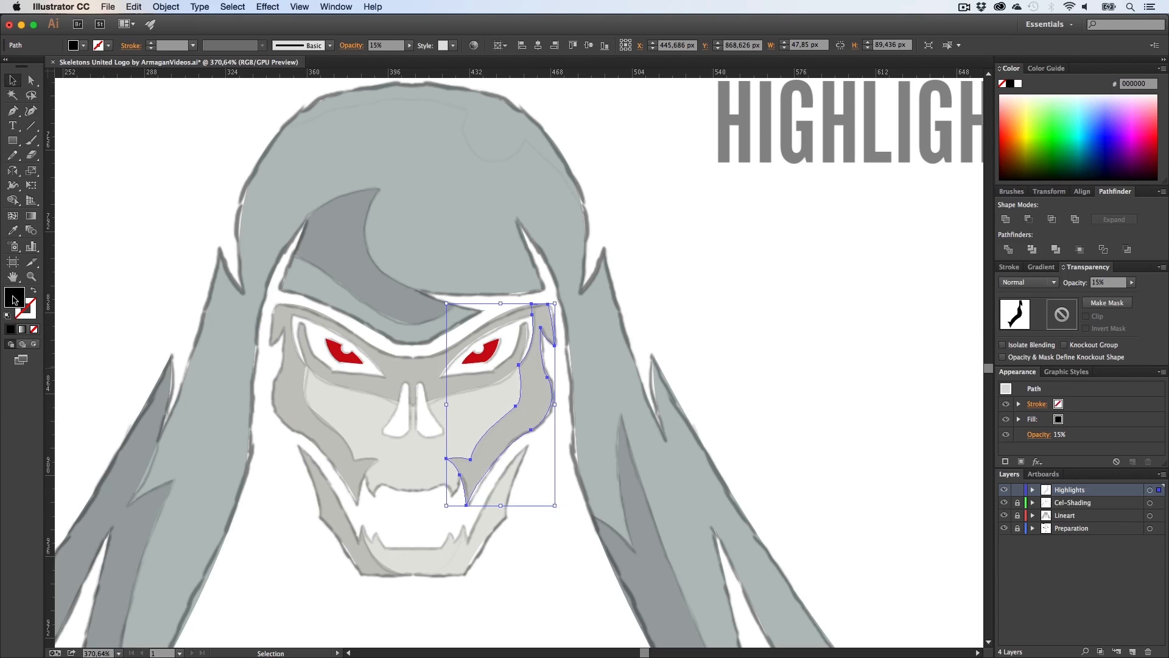
pyautogui.click(1004, 528)
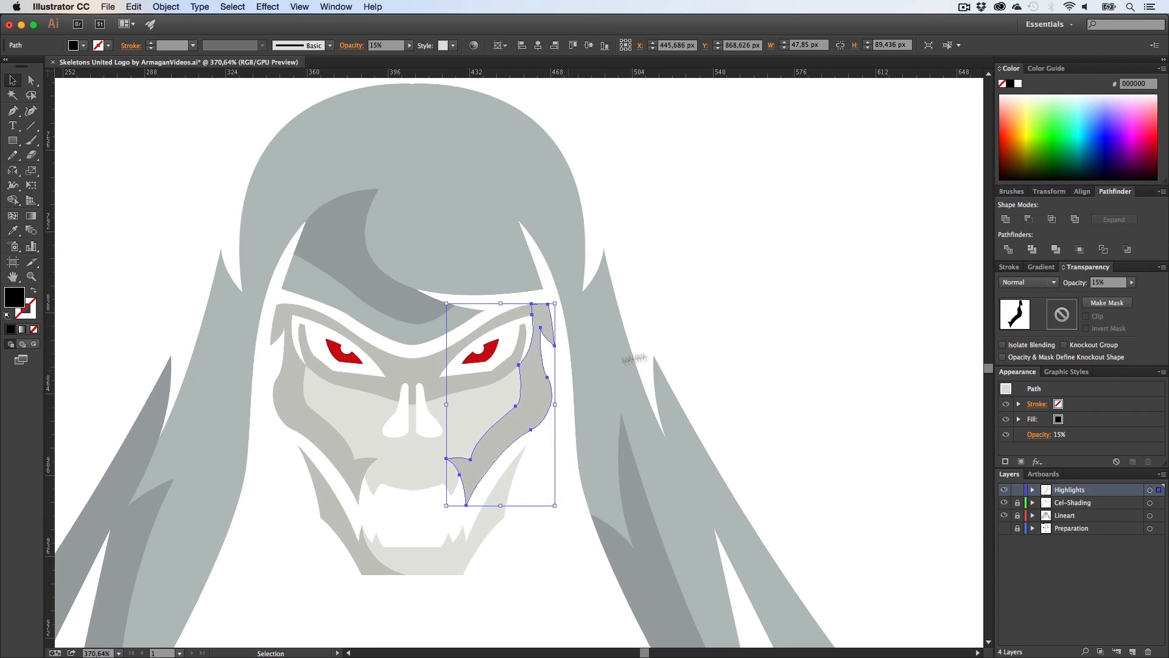
pyautogui.click(566, 396)
pyautogui.click(545, 393)
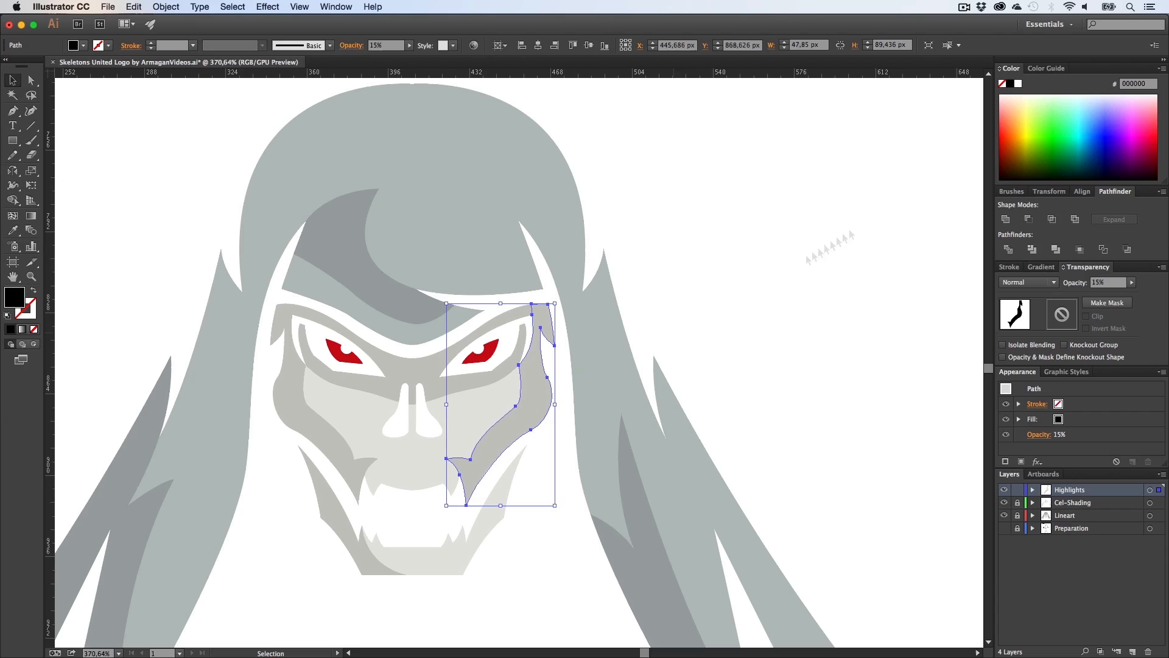
pyautogui.click(1019, 85)
pyautogui.click(791, 320)
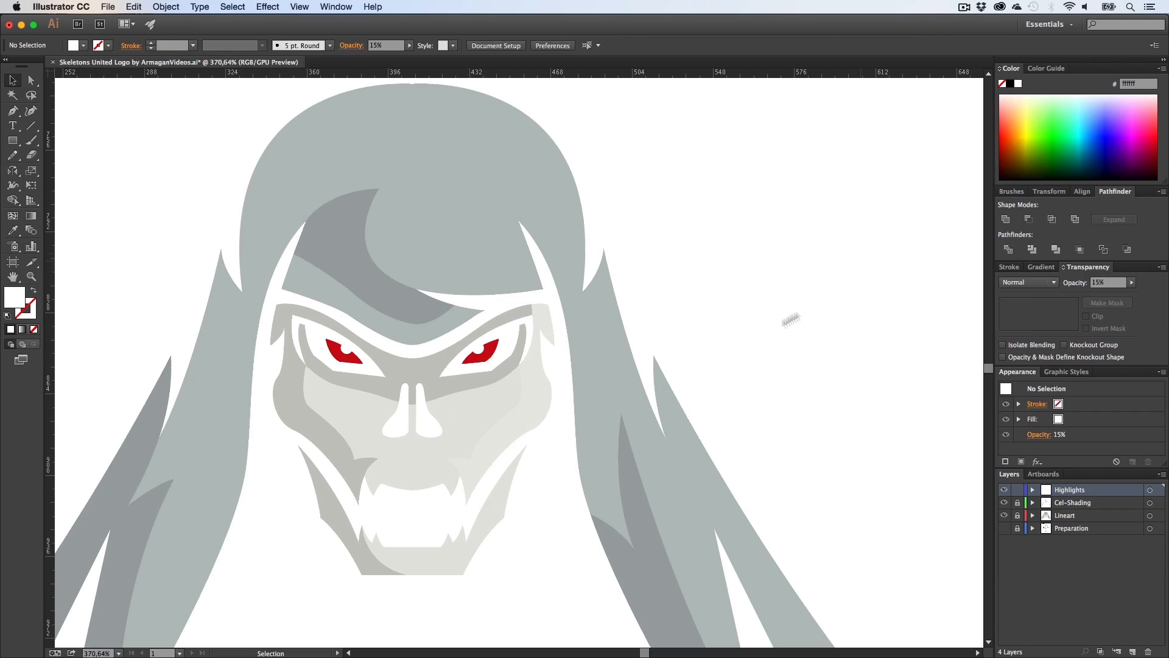
# Step: Set the white highlight shape's opacity to 50%
pyautogui.click(555, 398)
pyautogui.click(1111, 282)
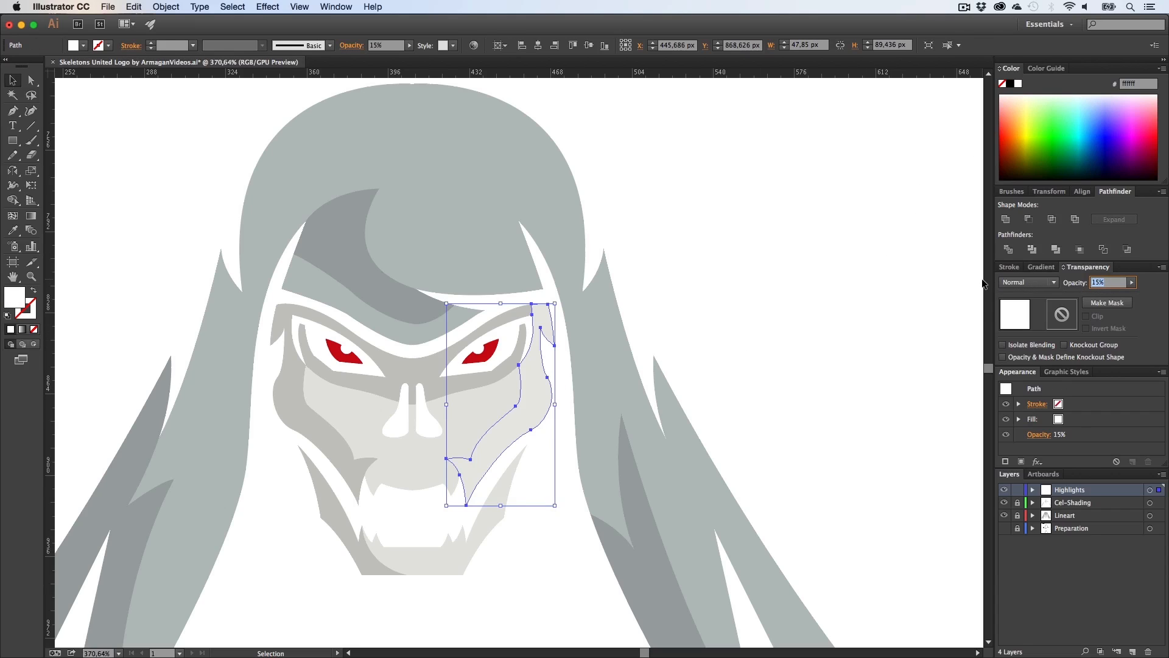
pyautogui.write('50')
pyautogui.press('Return')
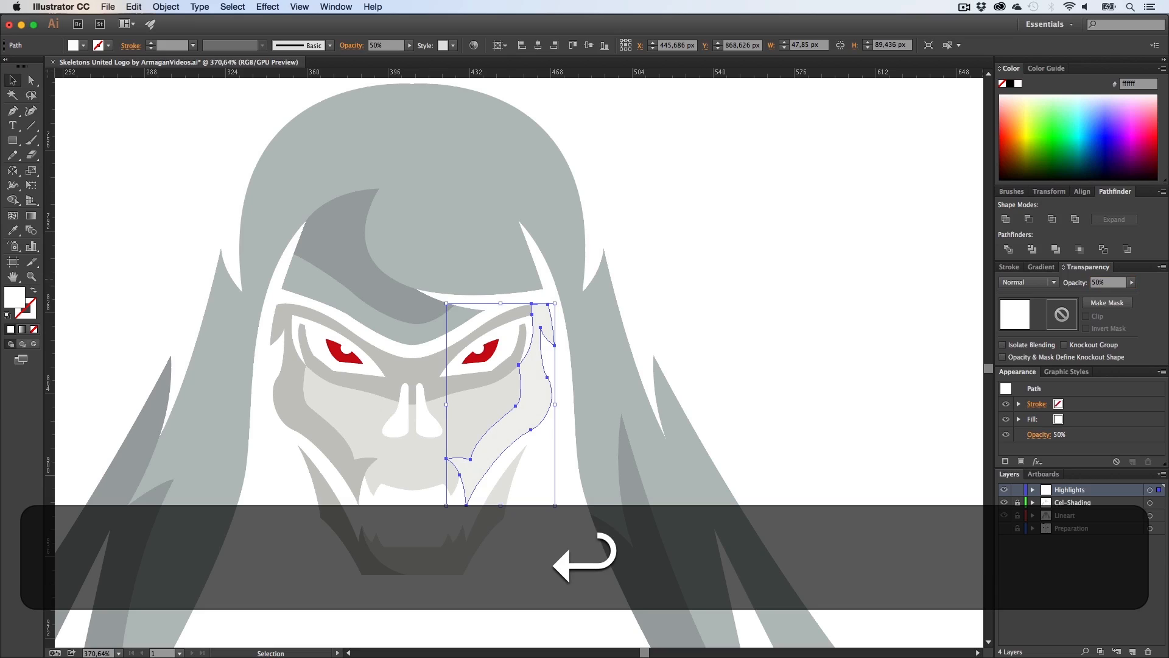
pyautogui.click(886, 284)
pyautogui.click(538, 394)
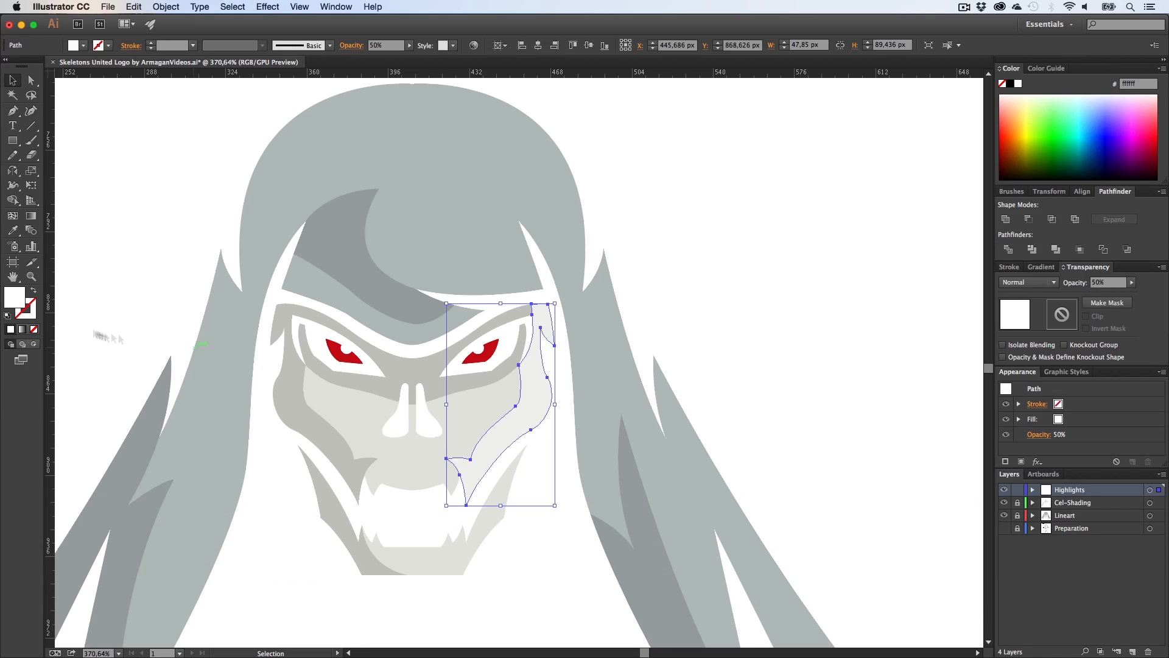
pyautogui.doubleClick(18, 304)
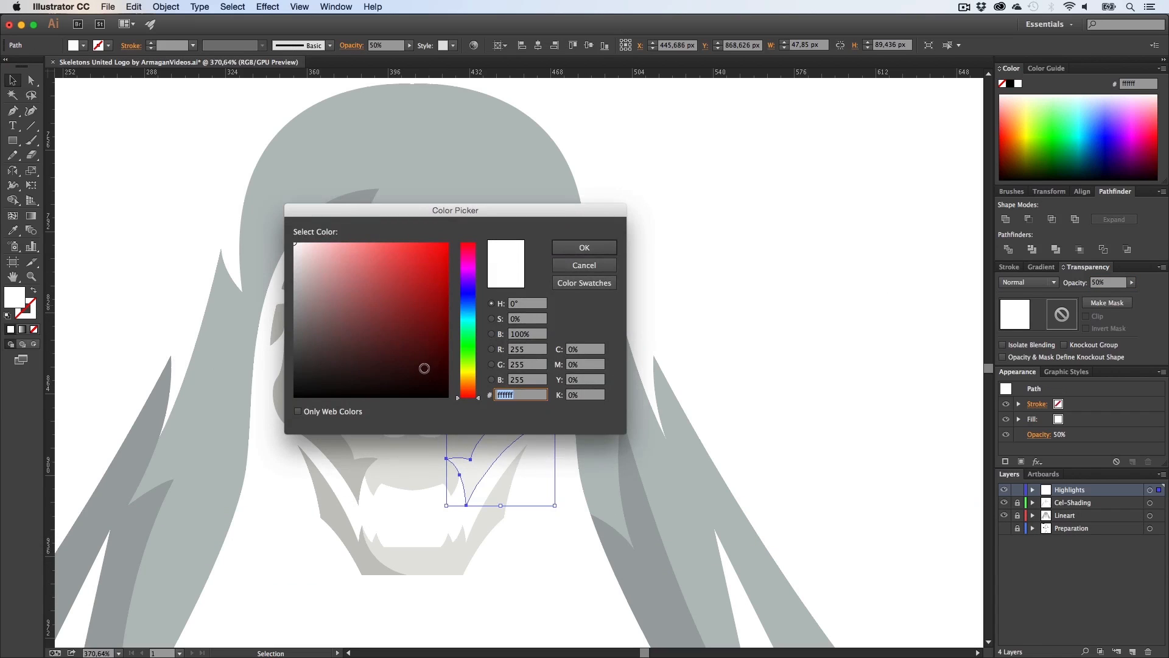
pyautogui.click(584, 248)
pyautogui.click(725, 279)
# Step: Zoom out to compare the Highlights artboard with the Cel-Shading artboard, then zoom into the jaw
pyautogui.press('z')
pyautogui.keyDown('alt'); pyautogui.click(616, 399); pyautogui.keyUp('alt')
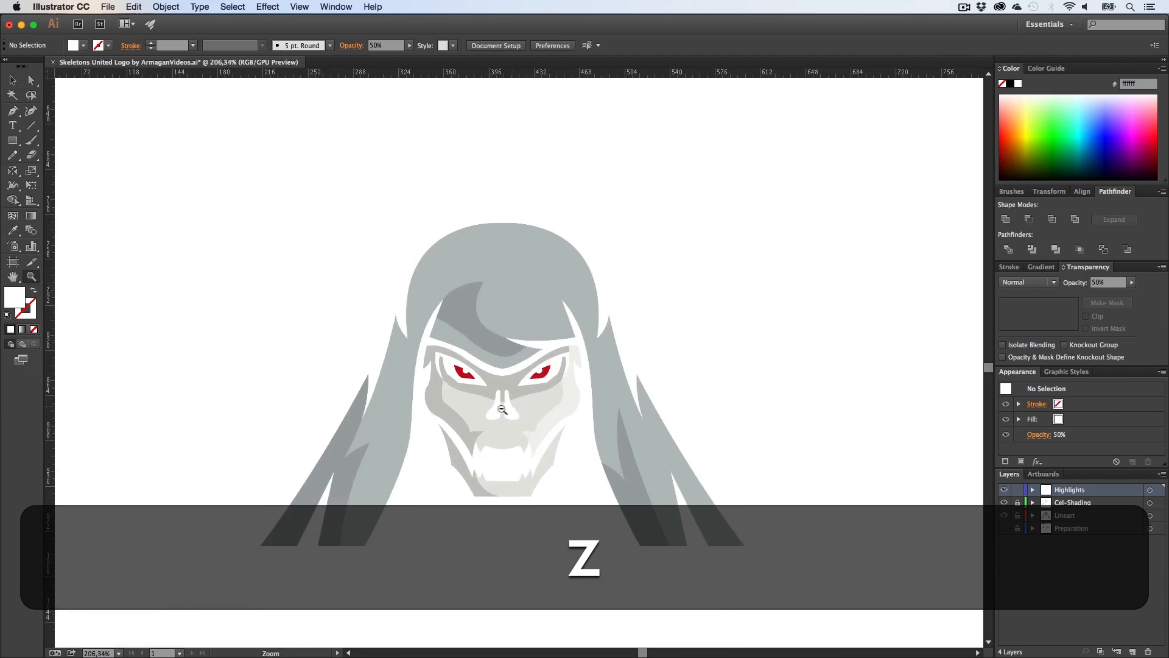
pyautogui.press('h')
pyautogui.moveTo(616, 244); pyautogui.dragTo(730, 633)
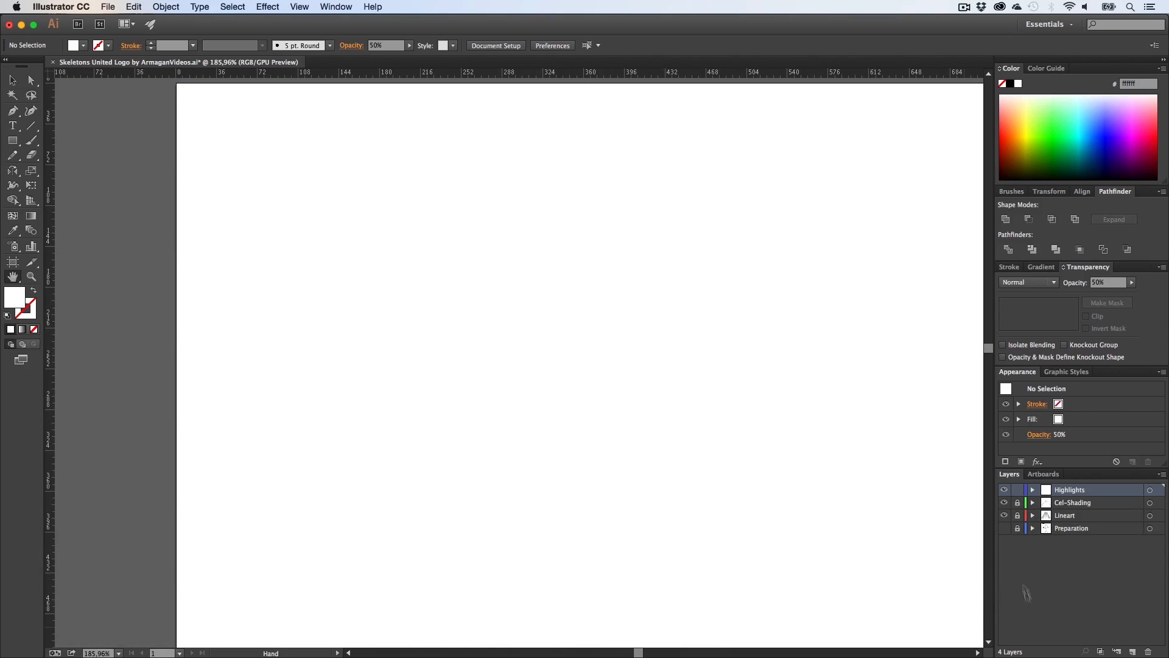
pyautogui.scroll(-10, 601, 478)
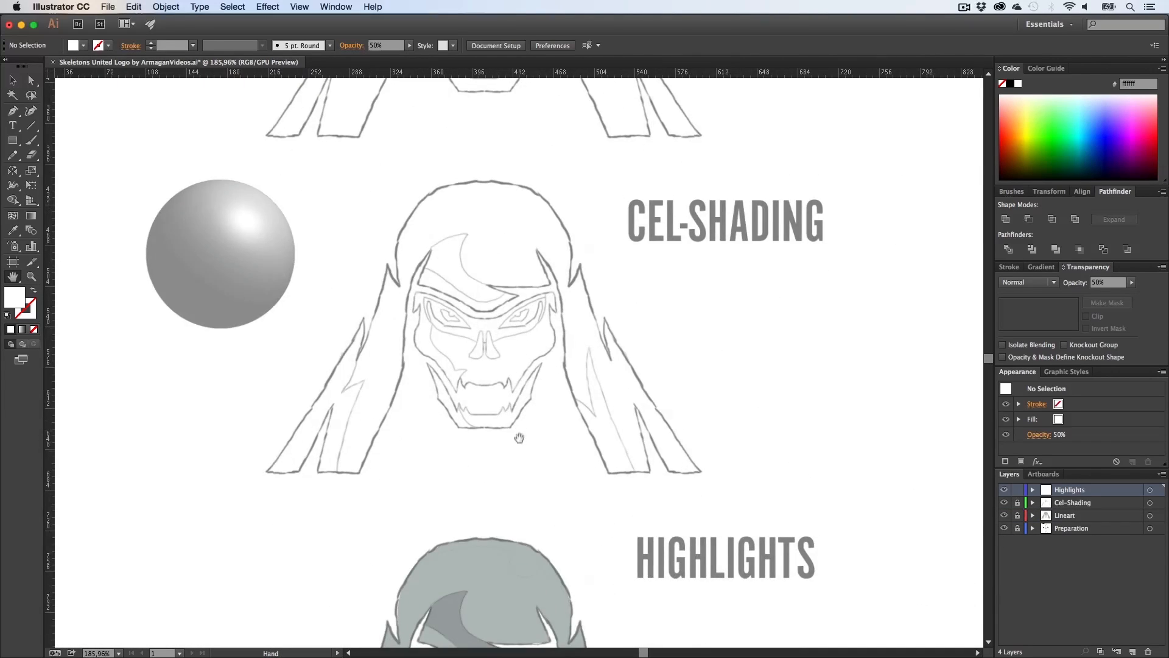
pyautogui.scroll(-5, 540, 441)
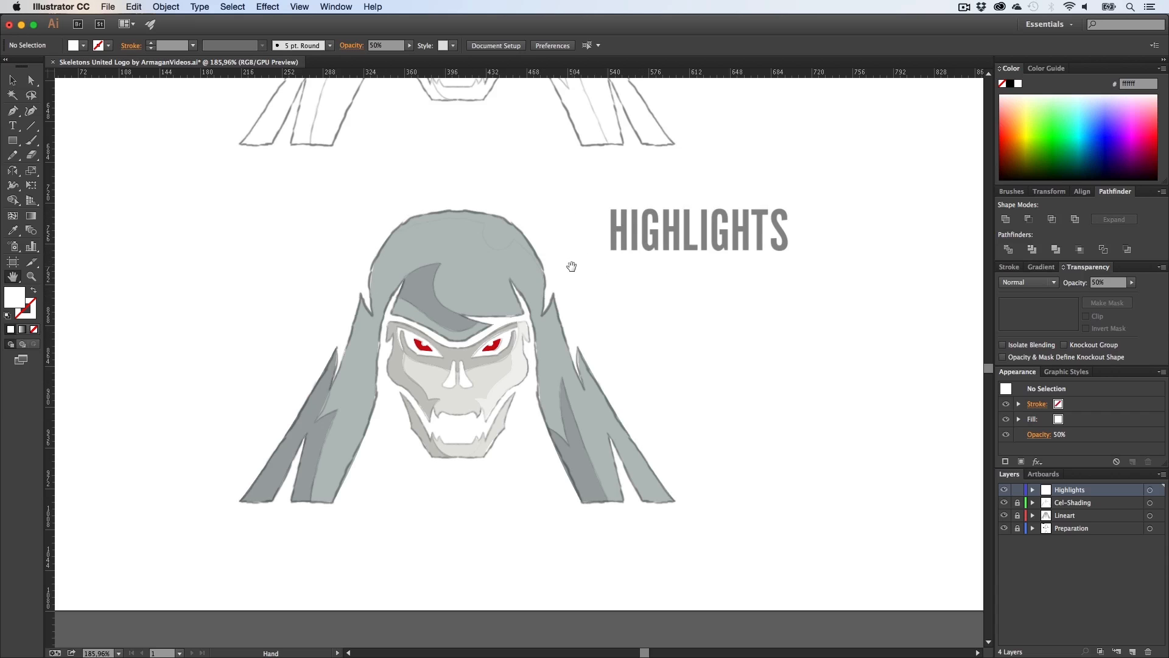
pyautogui.moveTo(578, 172); pyautogui.dragTo(708, 522)
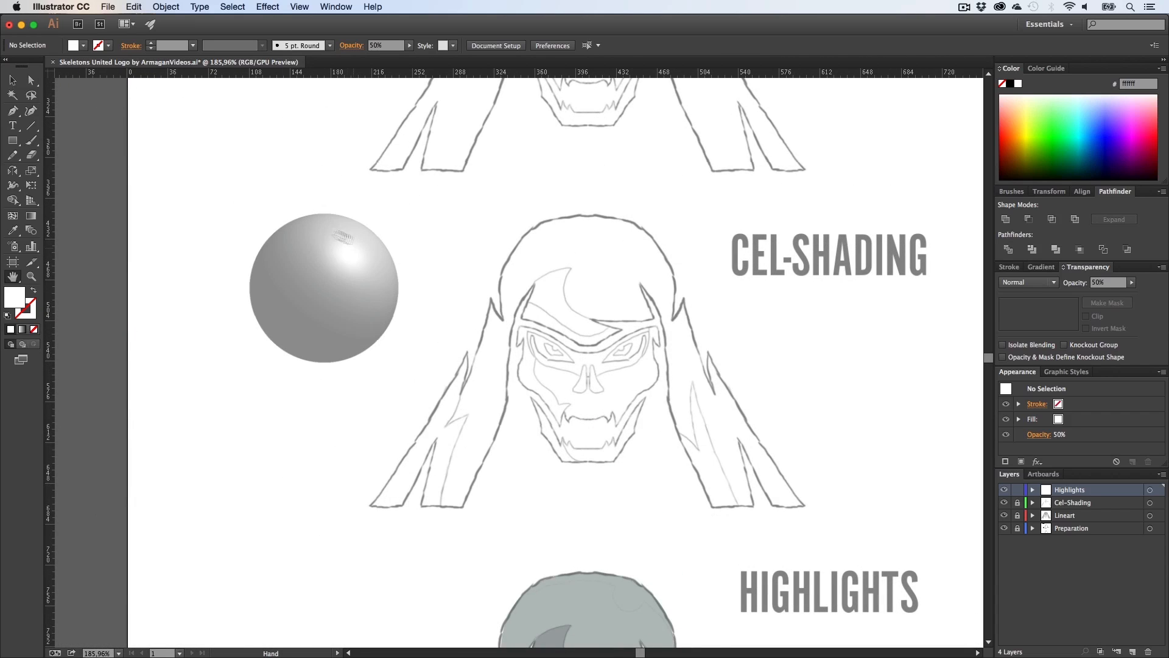
pyautogui.moveTo(555, 449); pyautogui.dragTo(471, 213)
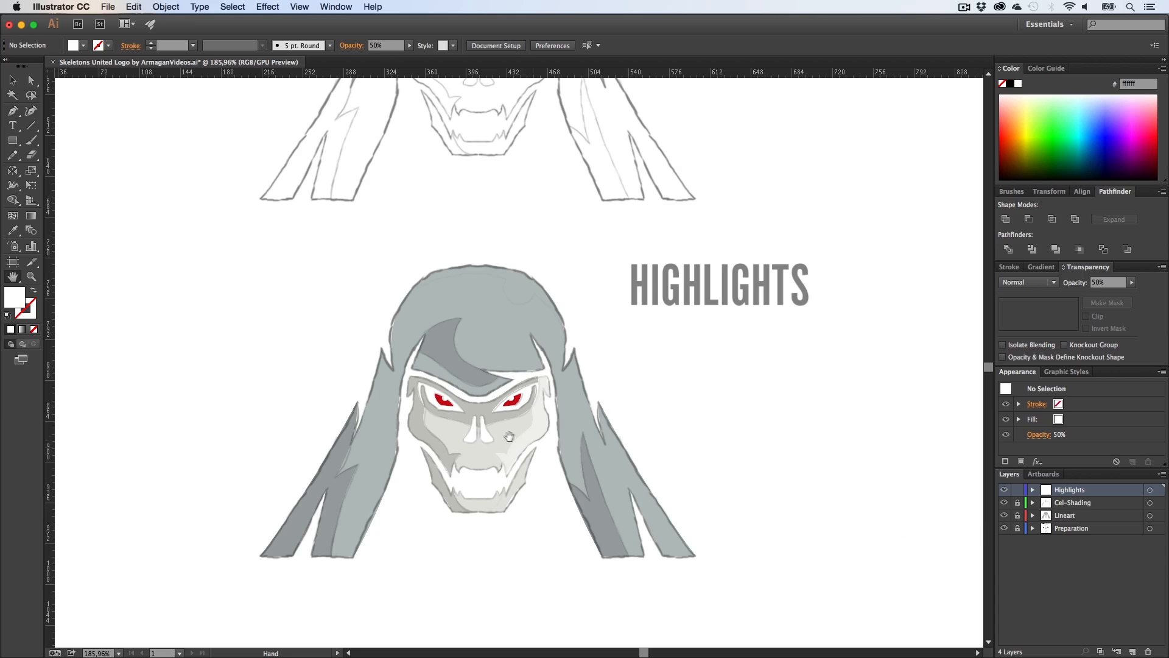
pyautogui.press('z')
pyautogui.moveTo(455, 420); pyautogui.dragTo(686, 428)
pyautogui.moveTo(579, 204); pyautogui.dragTo(579, 175)
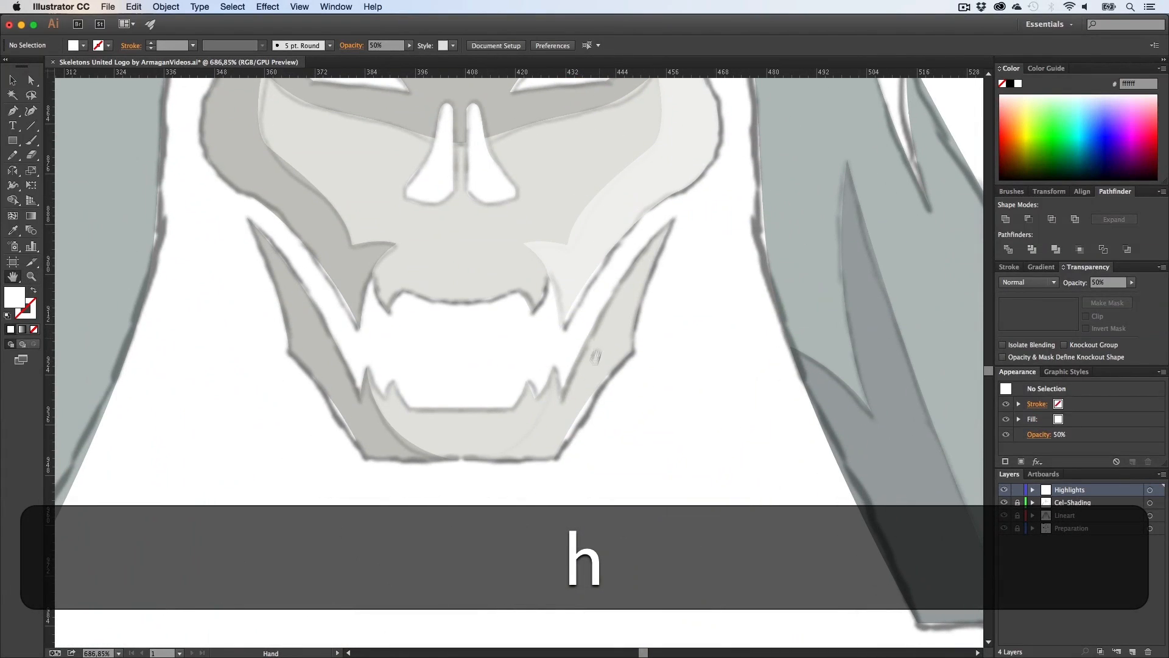
pyautogui.press('z')
pyautogui.moveTo(608, 390); pyautogui.dragTo(655, 384)
pyautogui.press('v')
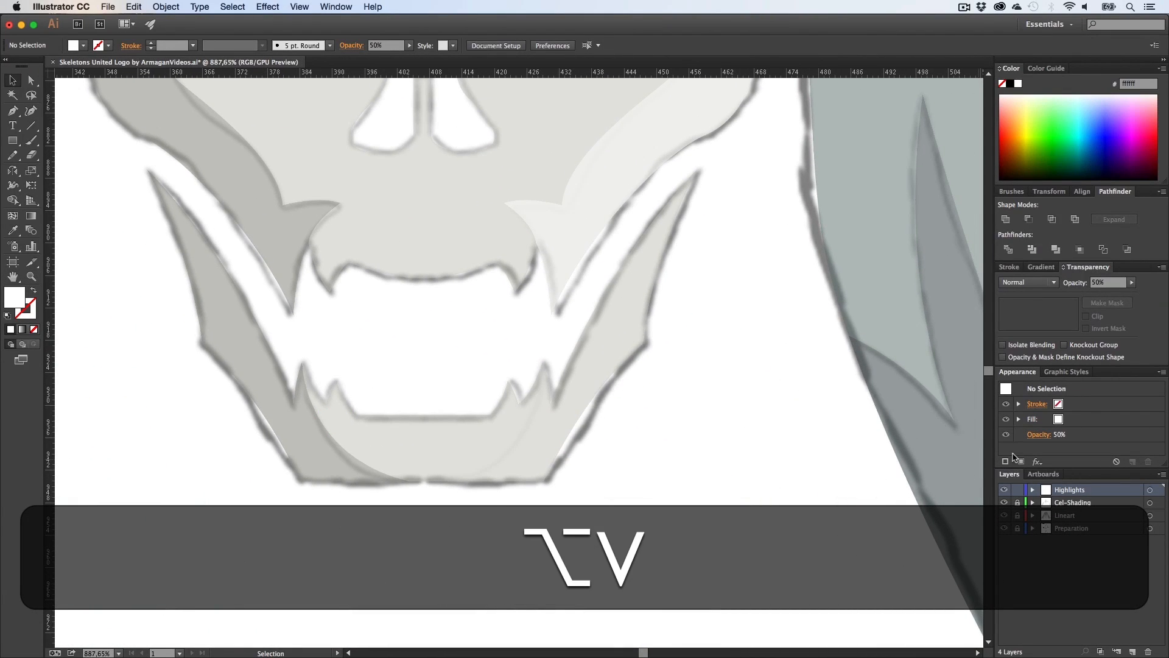
# Step: Unlock the Lineart layer and move the left jaw shadow onto the Cel-Shading layer, pasted in place
pyautogui.click(1017, 503)
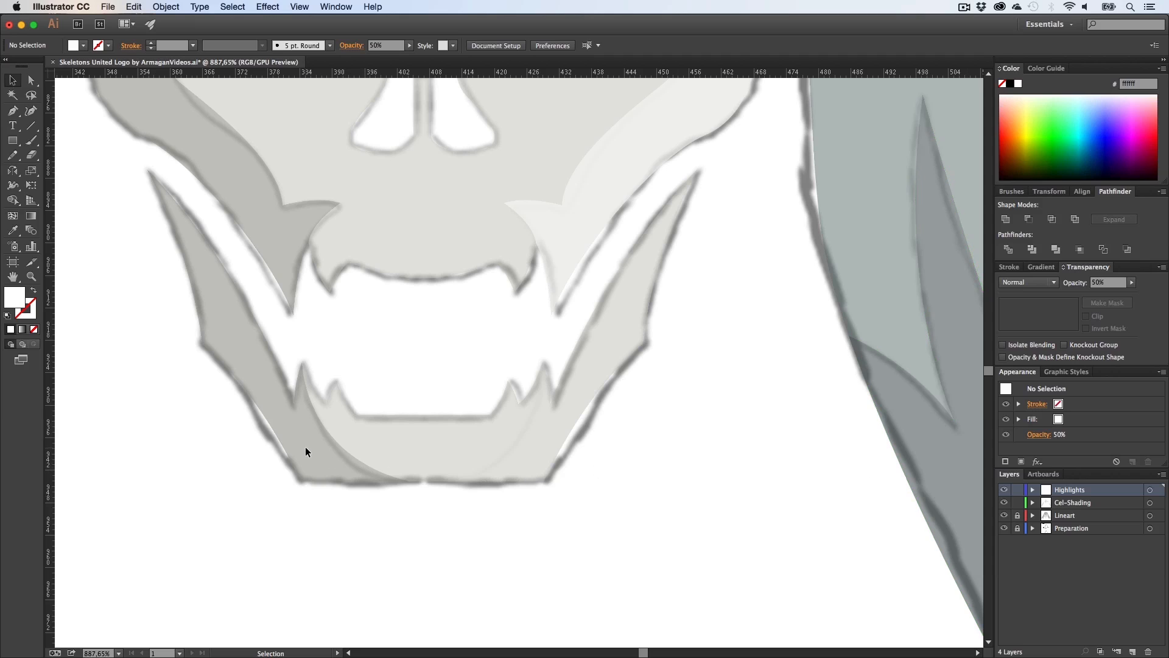
pyautogui.click(1074, 502)
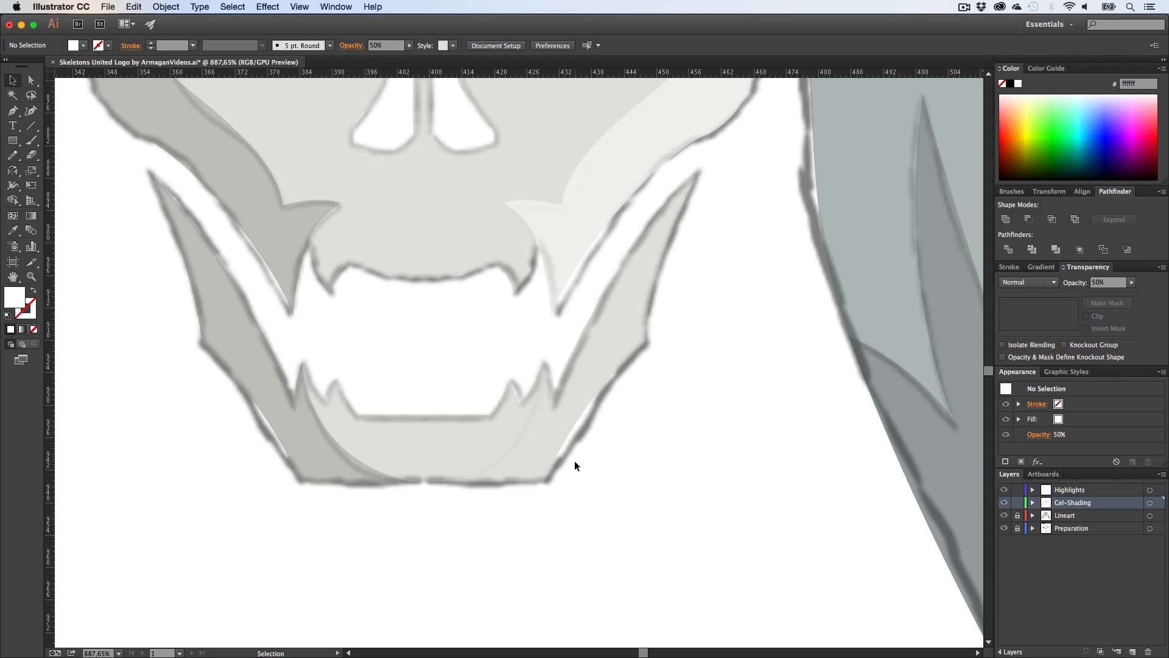
pyautogui.press('v')
pyautogui.click(1004, 503)
pyautogui.click(1003, 503)
pyautogui.click(1004, 503)
pyautogui.click(1004, 503)
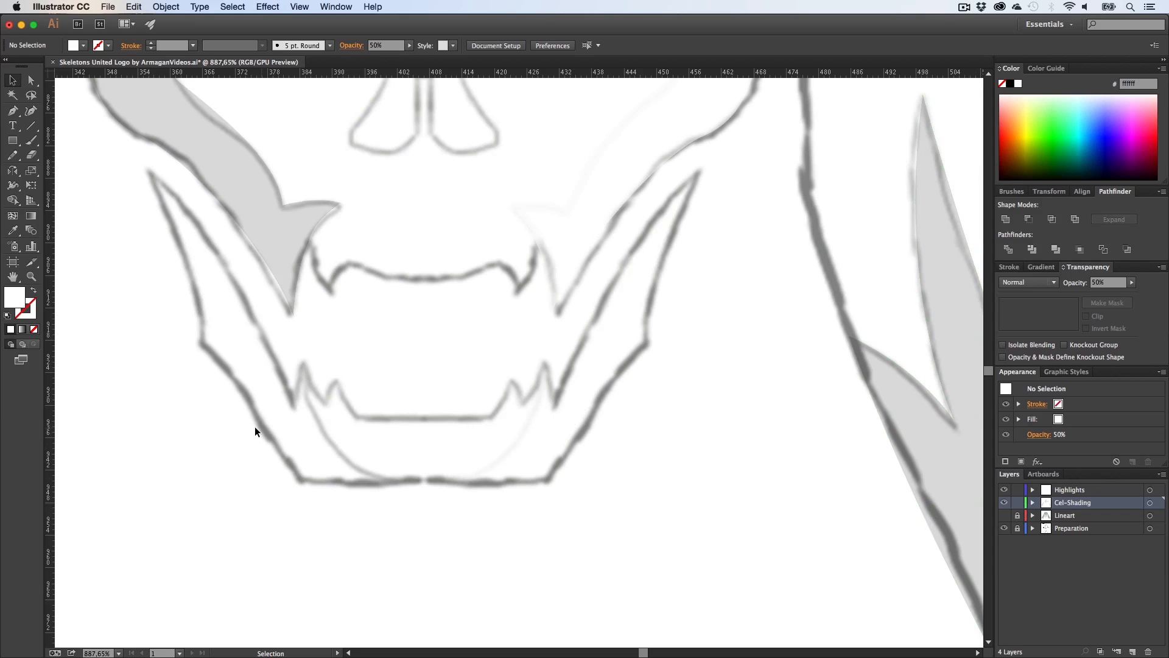
pyautogui.click(1004, 516)
pyautogui.click(1017, 516)
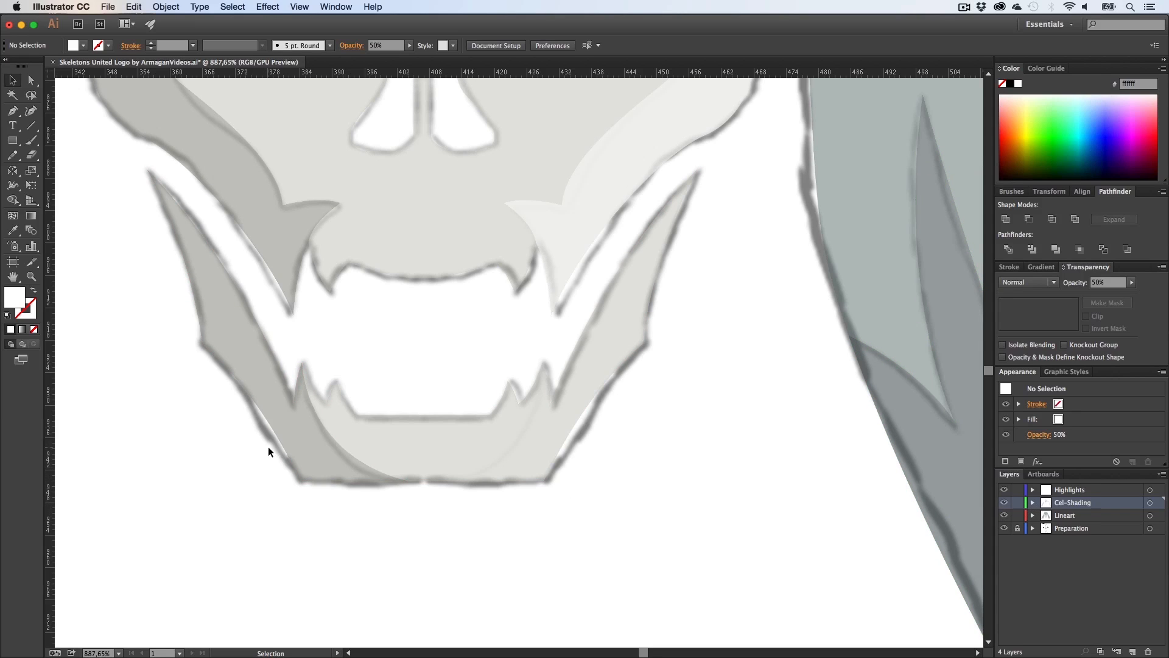
pyautogui.click(296, 437)
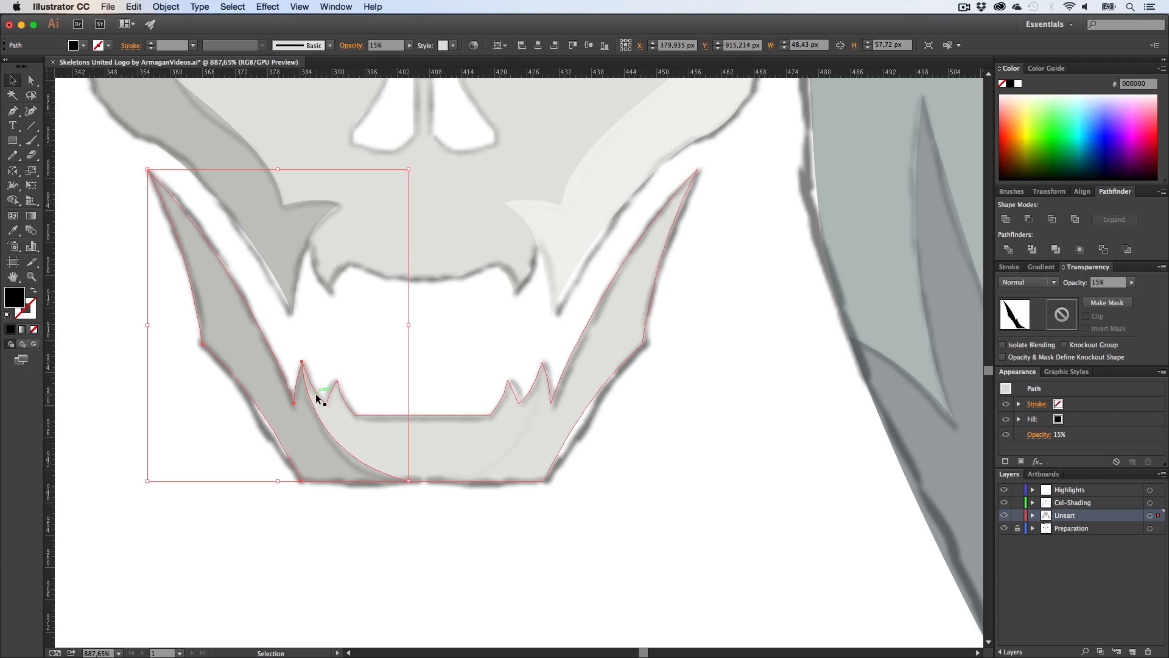
pyautogui.press('super+x')
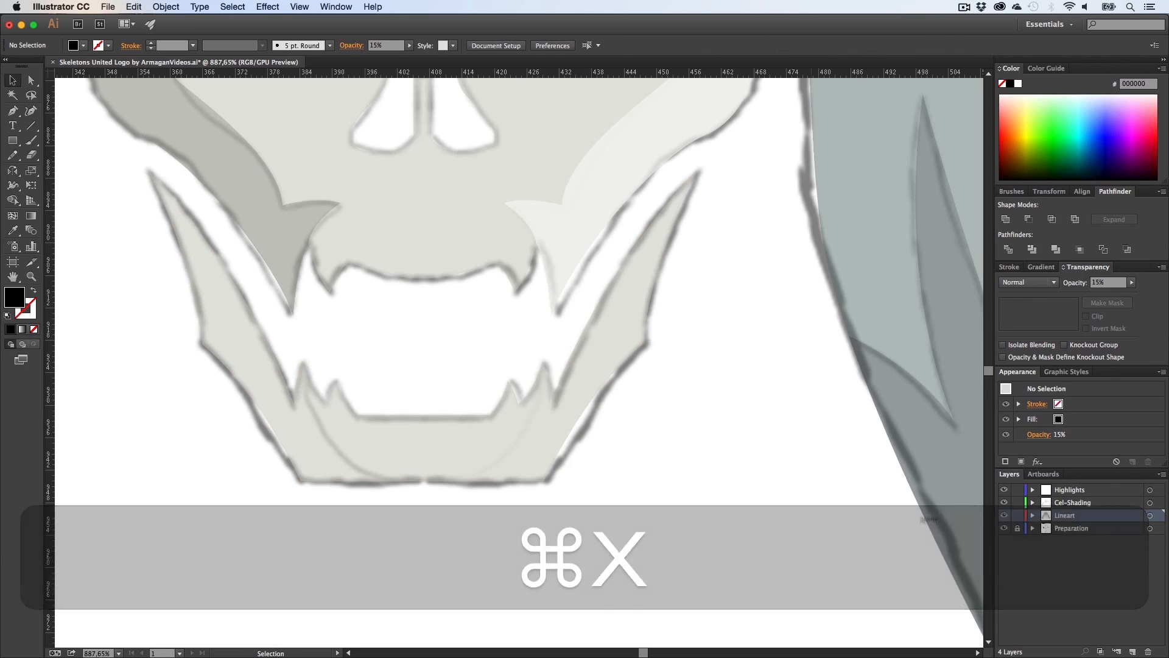
pyautogui.click(1086, 503)
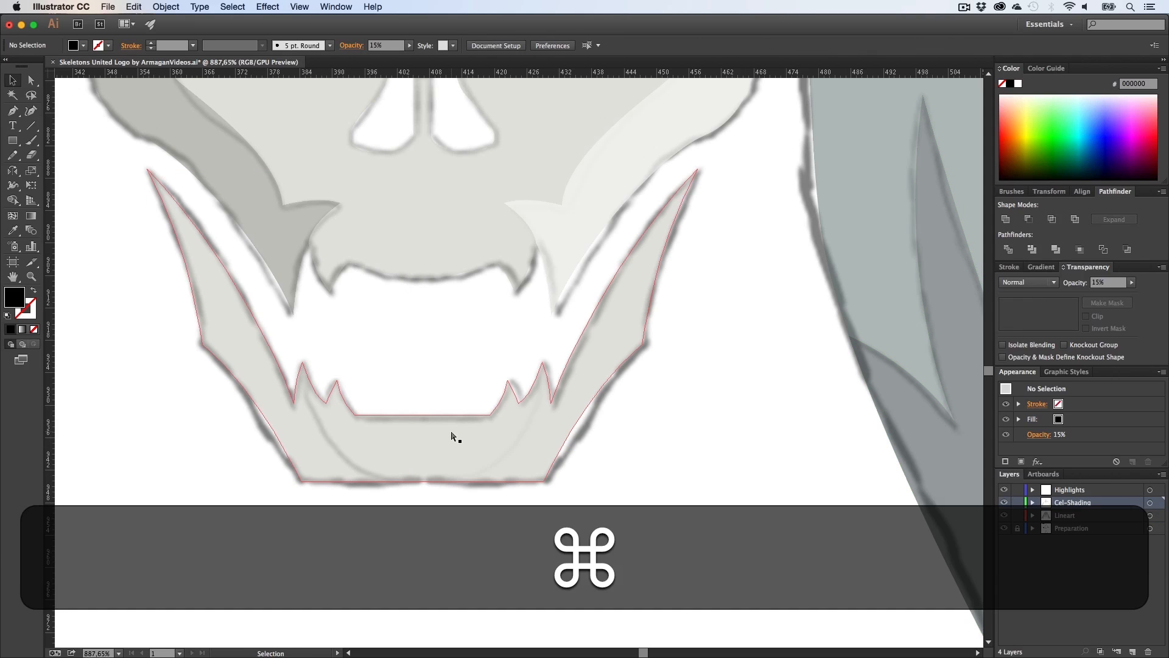
pyautogui.press('super+f')
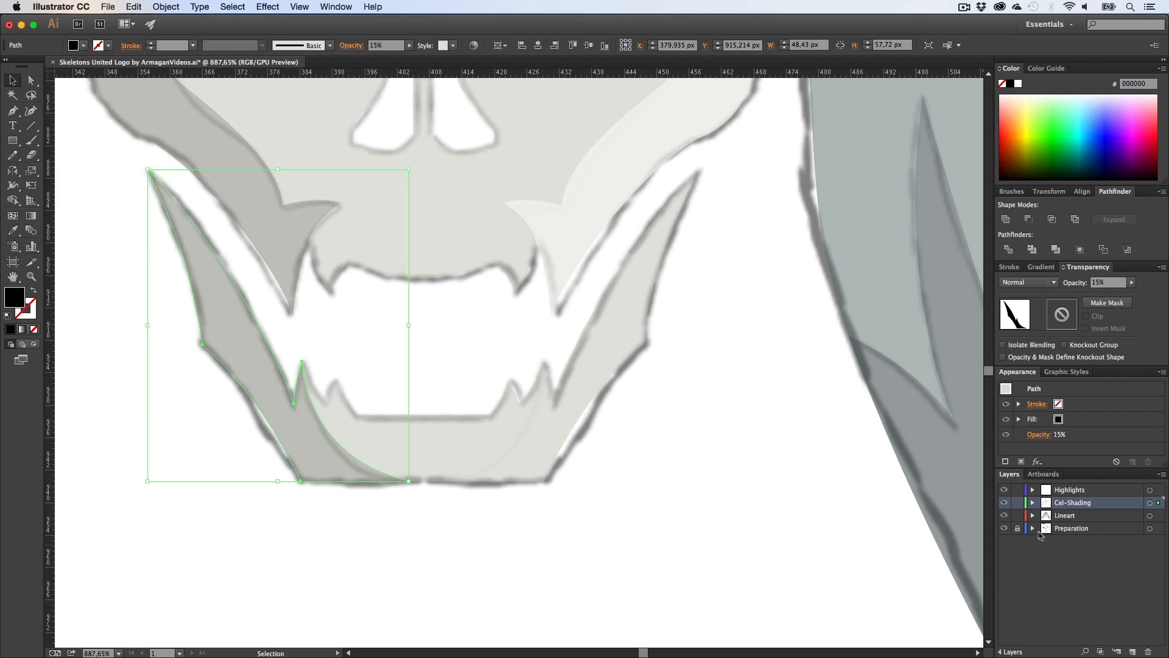
pyautogui.click(682, 525)
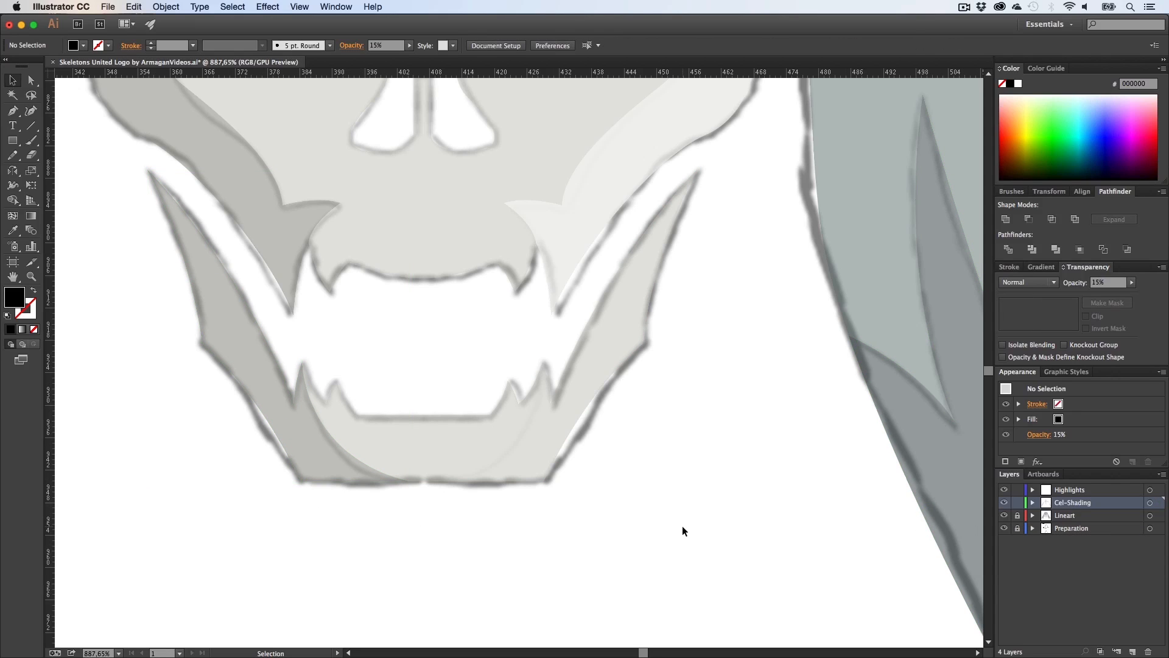
# Step: Copy the jaw shadow onto the Highlights layer, reflect it horizontally and move it to the jaw's right side
pyautogui.click(294, 422)
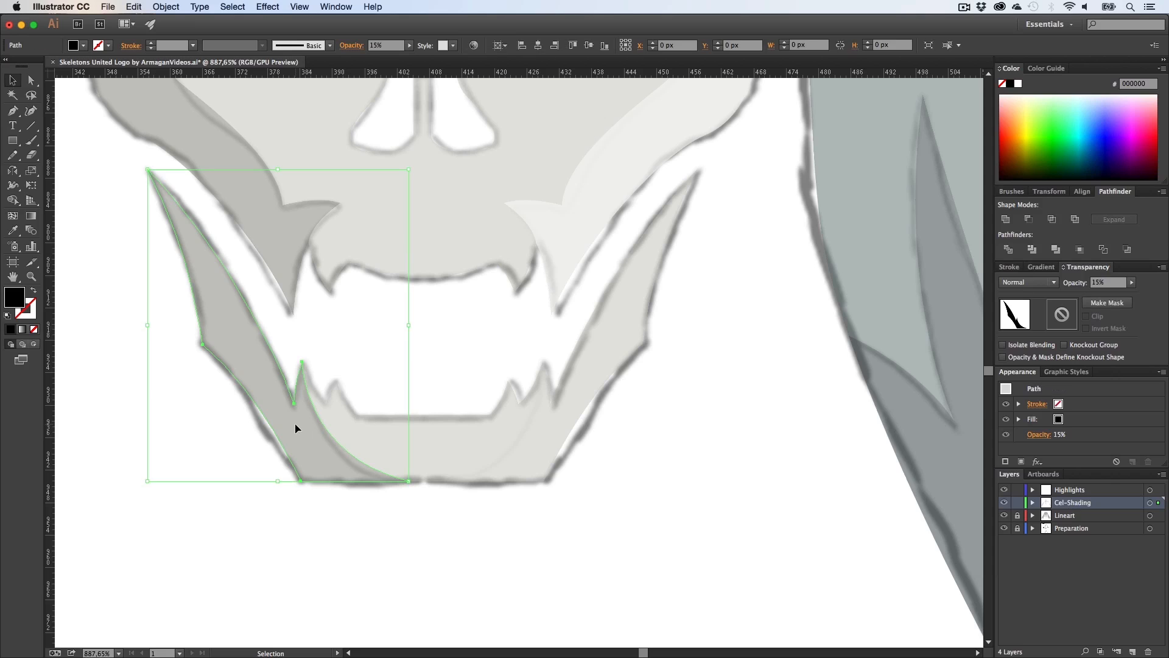
pyautogui.press('super+c')
pyautogui.click(1076, 491)
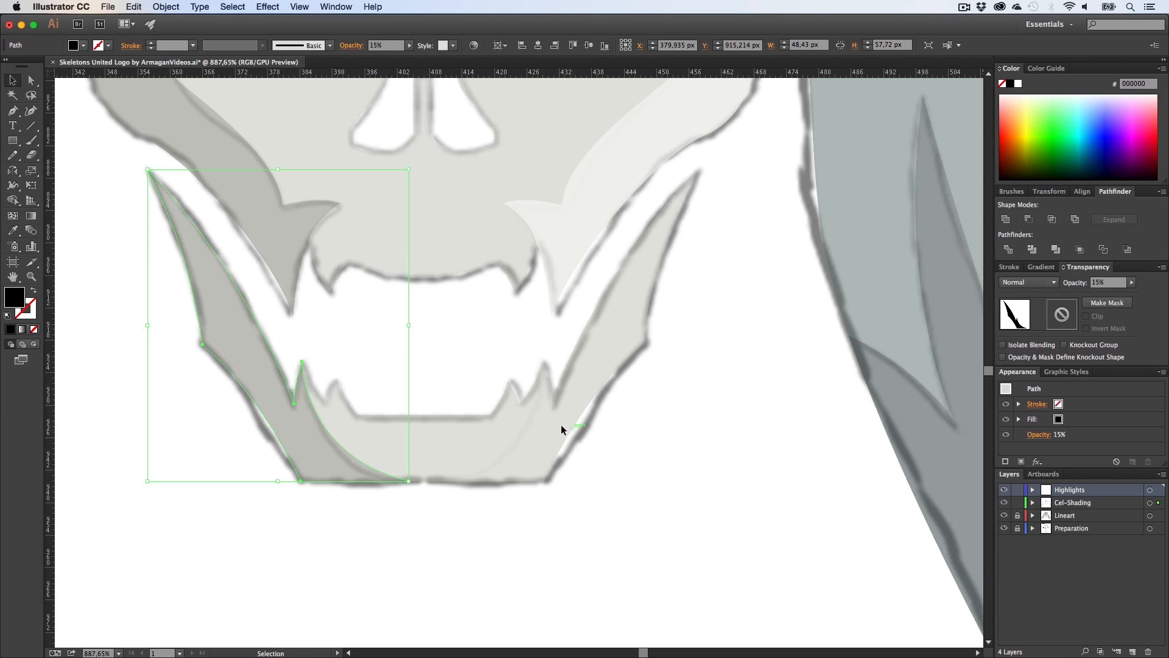
pyautogui.press('super+f')
pyautogui.moveTo(314, 429); pyautogui.dragTo(469, 433)
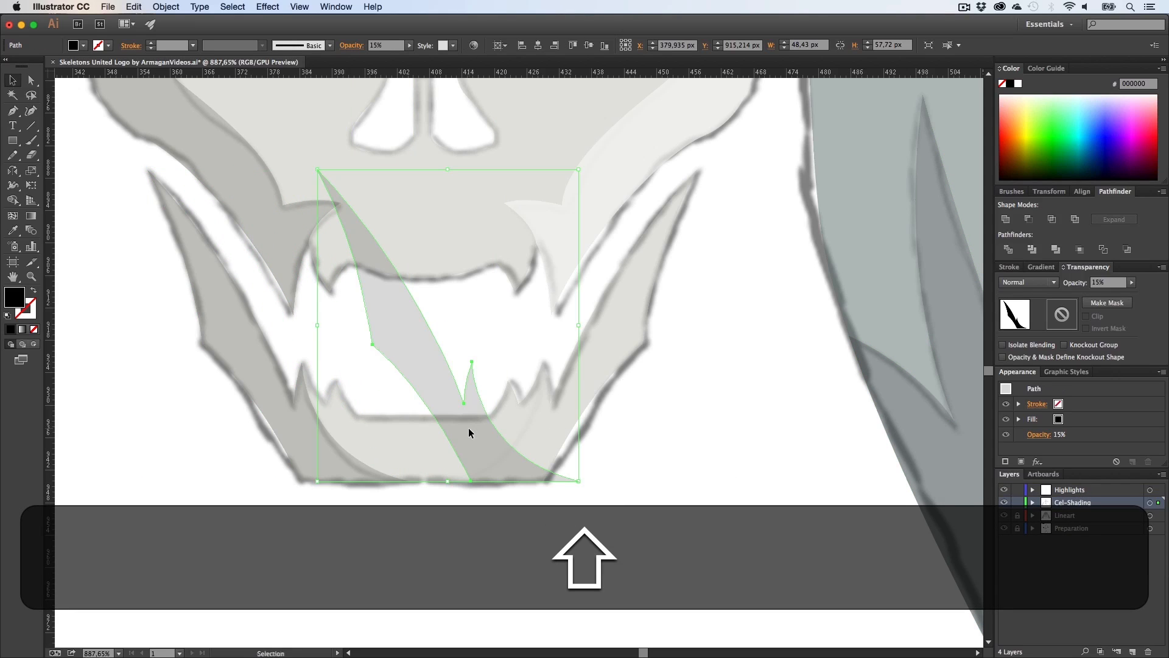
pyautogui.hotkey('shift', 'o')
pyautogui.moveTo(627, 473); pyautogui.dragTo(399, 570)
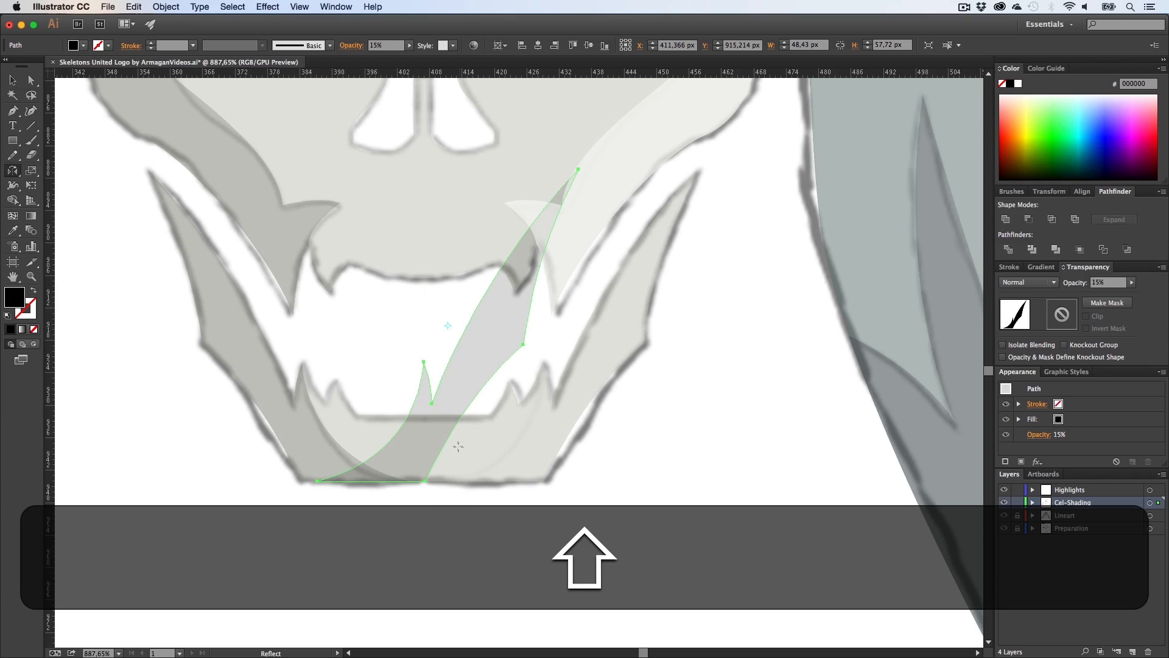
pyautogui.hotkey('shift', 'v')
pyautogui.moveTo(424, 431); pyautogui.dragTo(543, 437)
# Step: Apply the cheek highlight's white 50% appearance to the reflected jaw shape with the Eyedropper
pyautogui.scroll(2, 606, 426)
pyautogui.press('i')
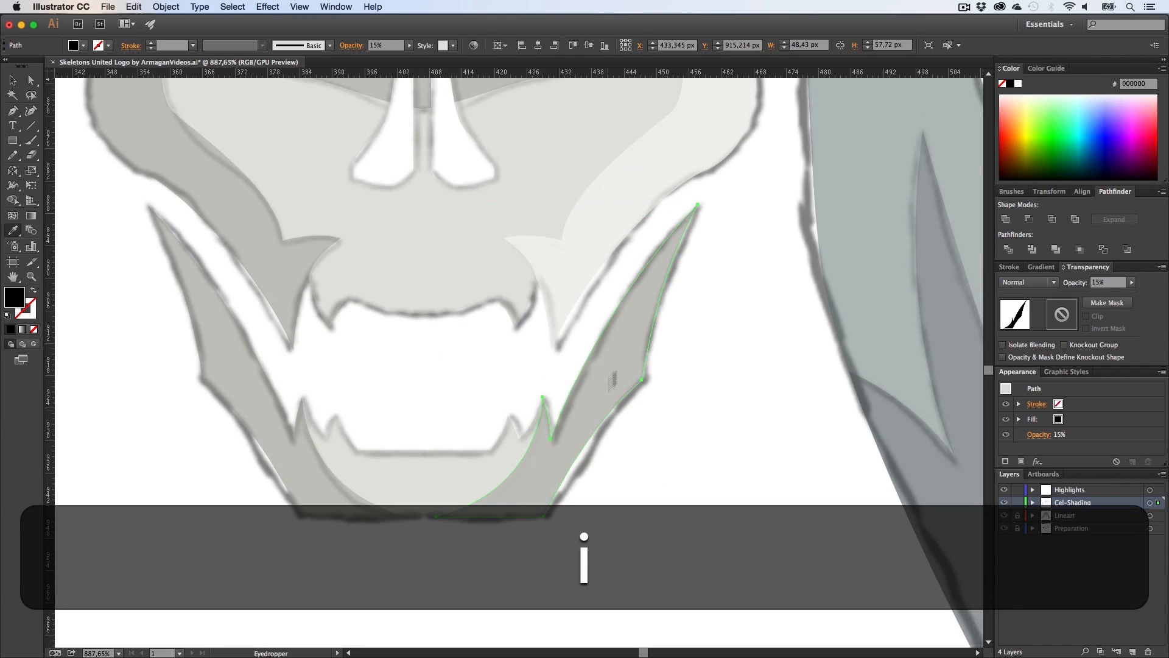
pyautogui.click(594, 245)
pyautogui.press('v')
pyautogui.click(714, 405)
# Step: Save the document
pyautogui.press('h')
pyautogui.moveTo(544, 373); pyautogui.dragTo(522, 553)
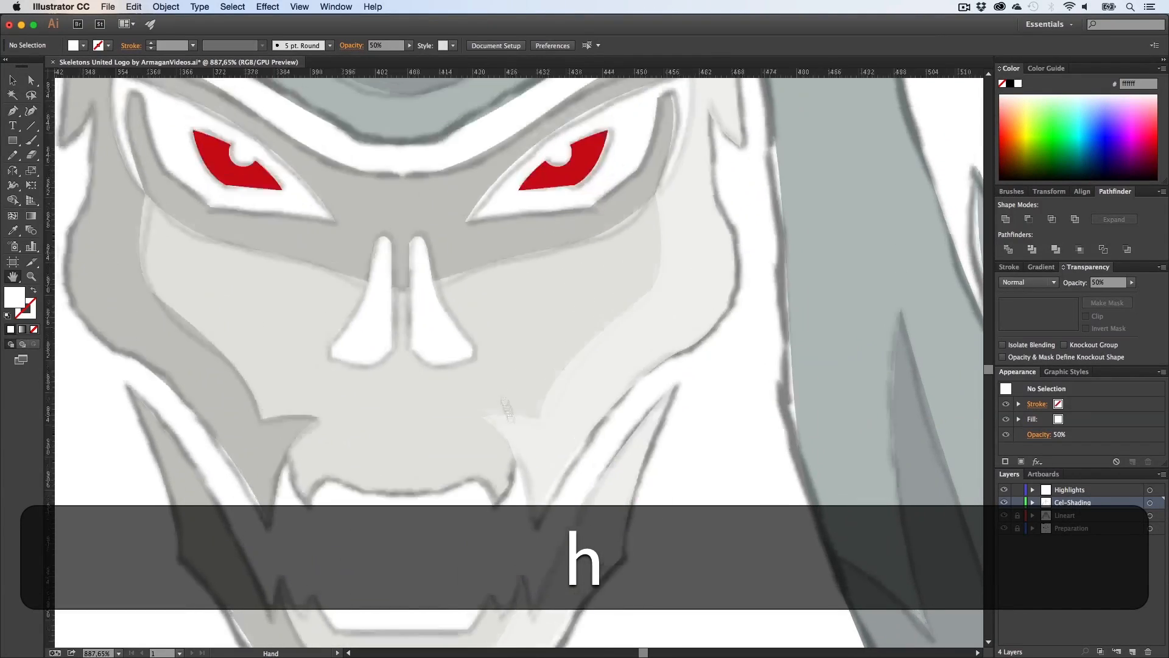
pyautogui.moveTo(480, 332); pyautogui.dragTo(477, 450)
pyautogui.press('super+s')
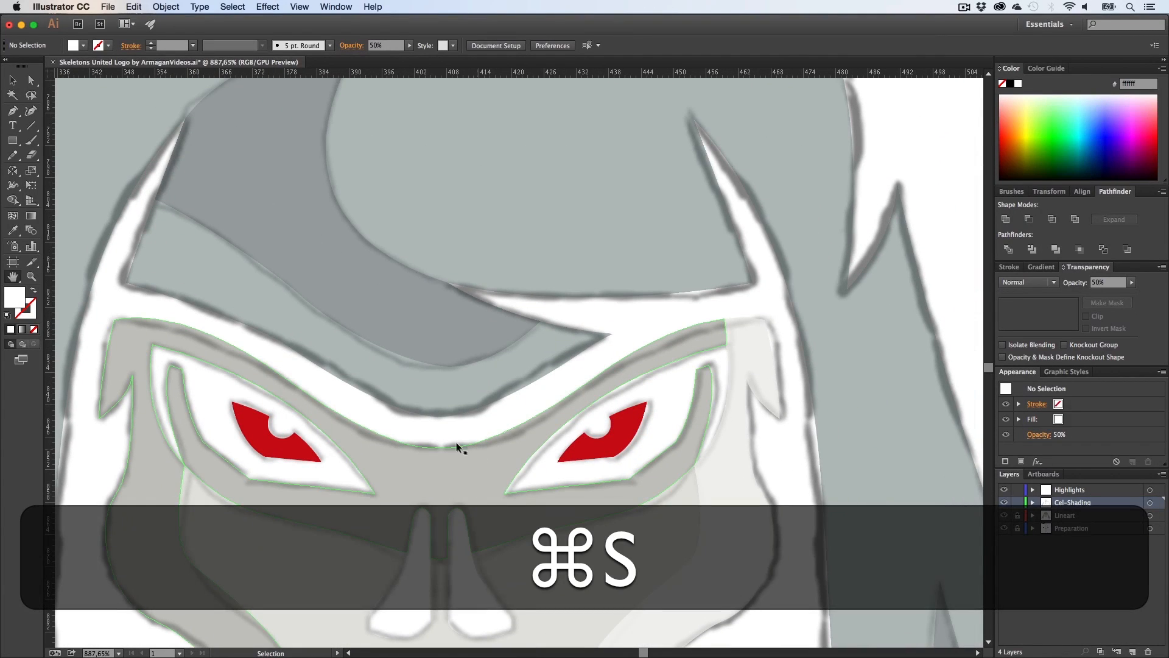
# Step: Lock the Cel-Shading layer
pyautogui.moveTo(378, 326); pyautogui.dragTo(434, 594)
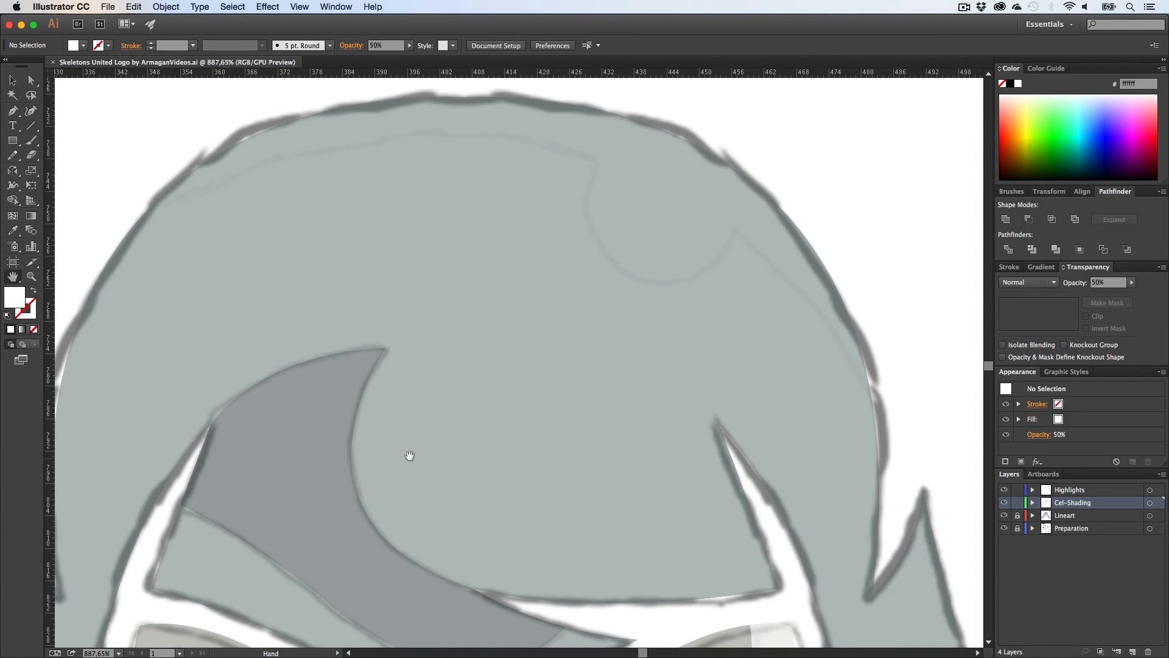
pyautogui.press('z')
pyautogui.moveTo(457, 444); pyautogui.dragTo(386, 429)
pyautogui.press('h')
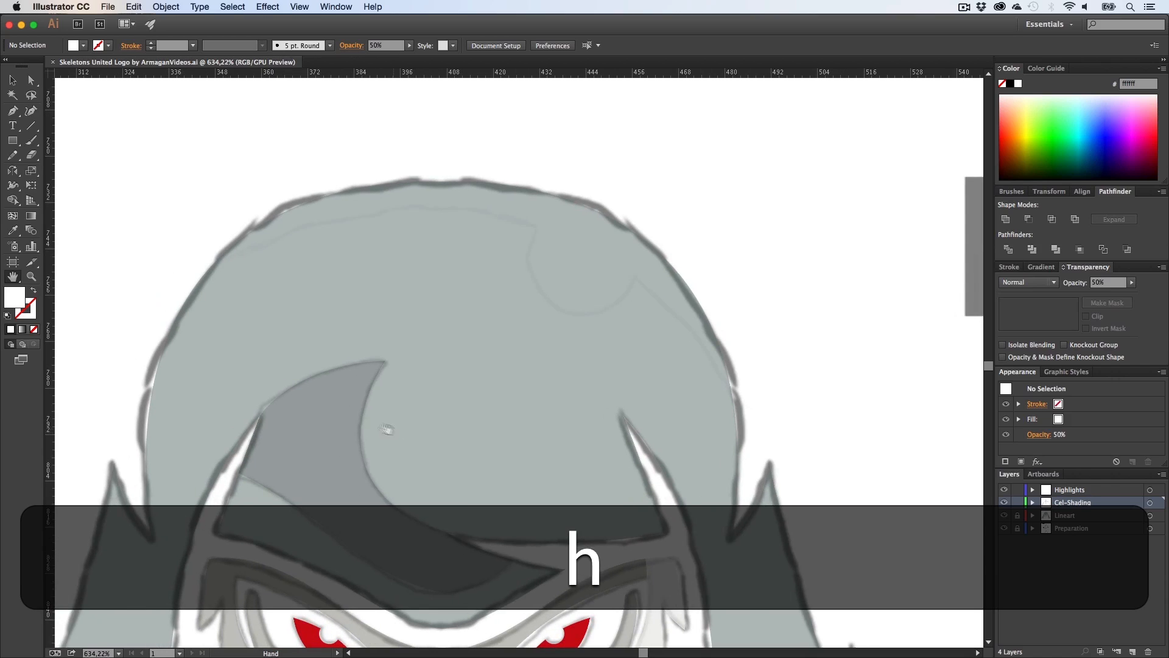
pyautogui.press('v')
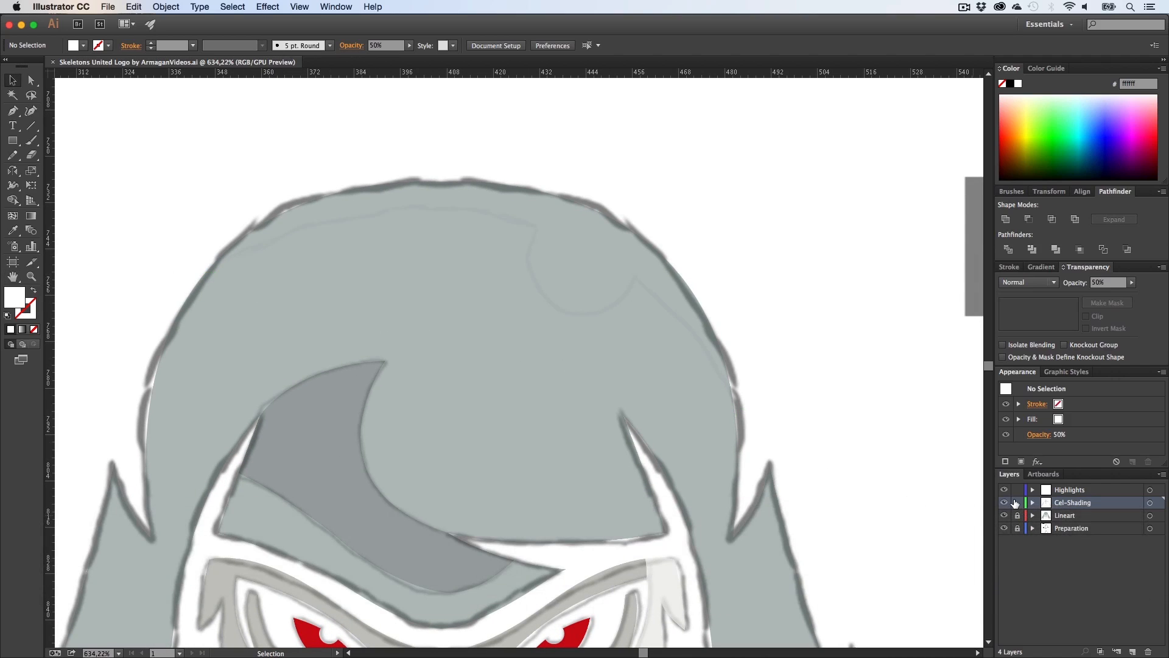
pyautogui.click(1016, 503)
# Step: Draw a closed highlight shape on the Highlights layer with the Pen tool, curving along the hood's upper edge
pyautogui.press('p')
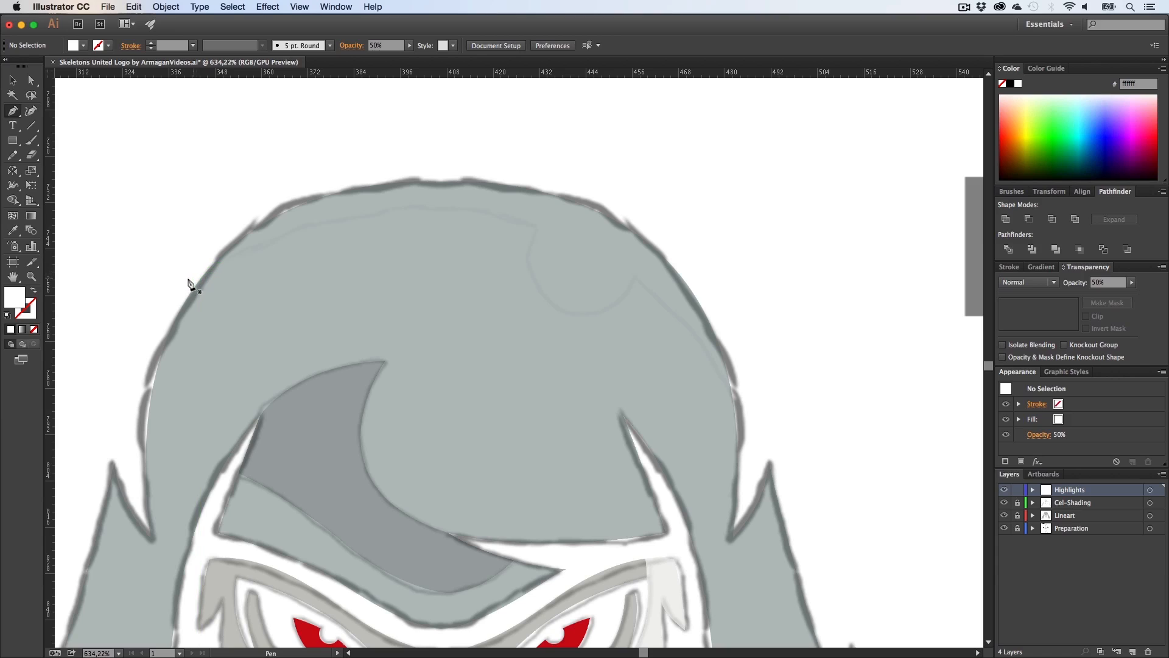
pyautogui.click(218, 260)
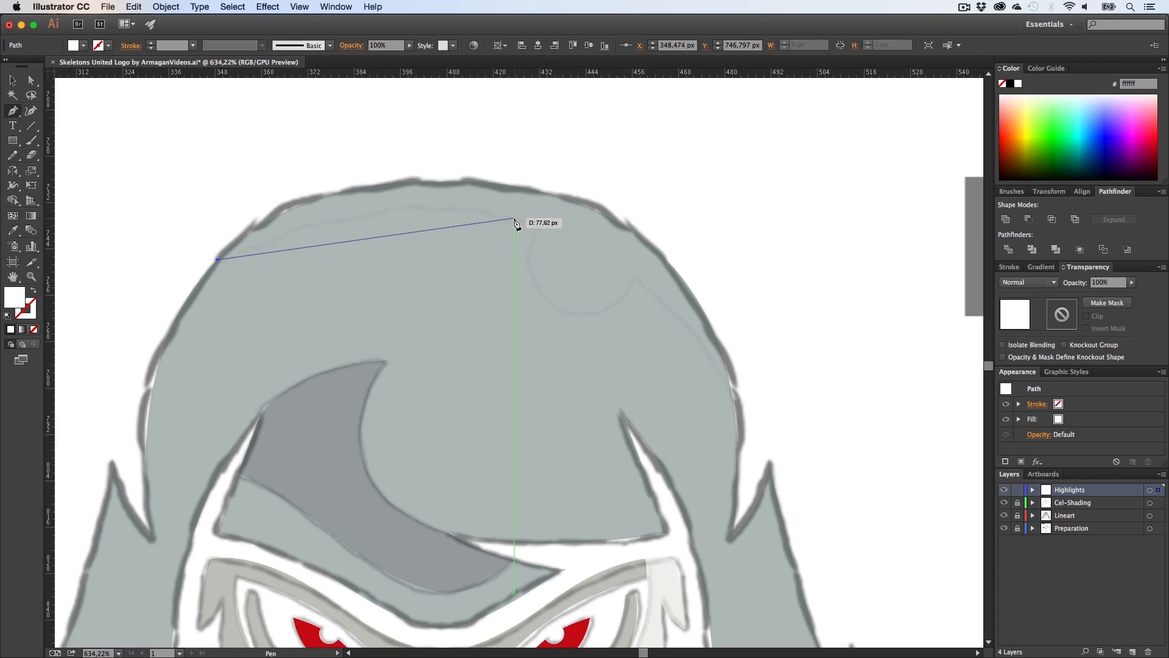
pyautogui.moveTo(505, 218); pyautogui.dragTo(617, 252)
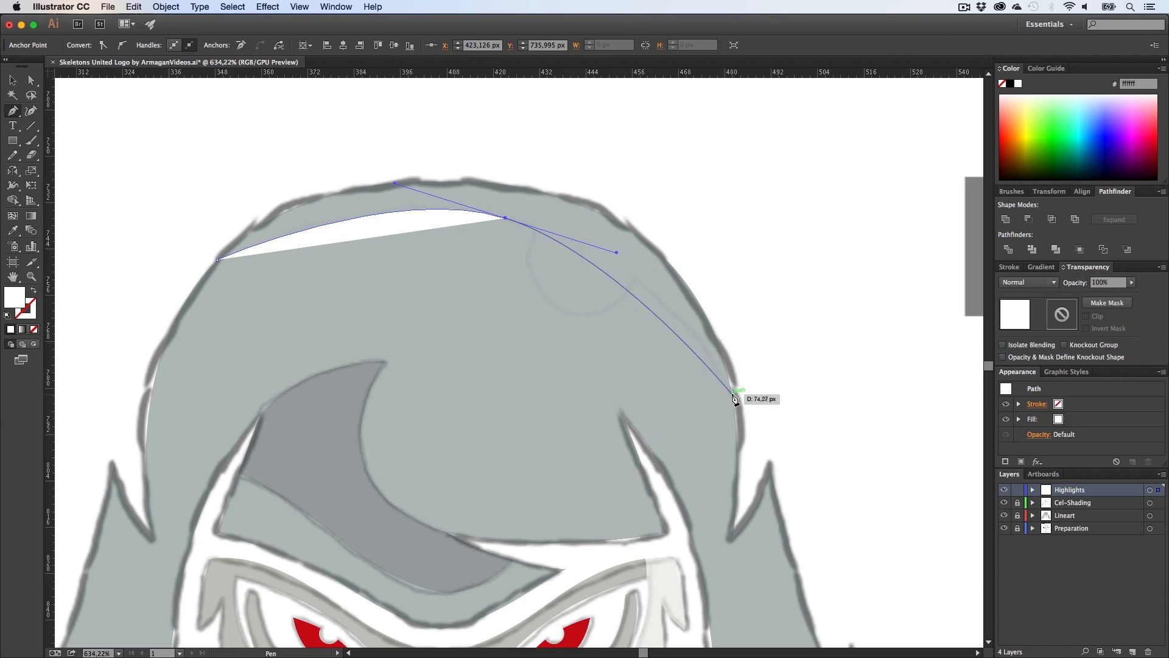
pyautogui.moveTo(731, 387); pyautogui.dragTo(769, 465)
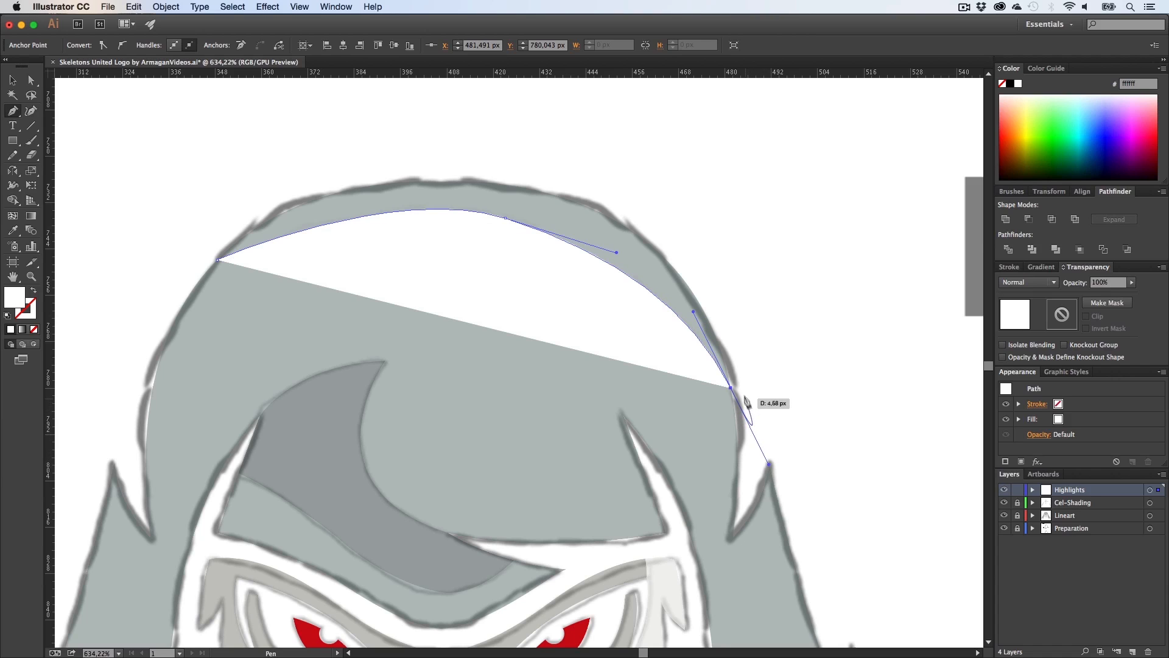
pyautogui.moveTo(730, 388); pyautogui.dragTo(673, 380)
pyautogui.press('z')
pyautogui.keyDown('alt'); pyautogui.click(673, 381); pyautogui.keyUp('alt')
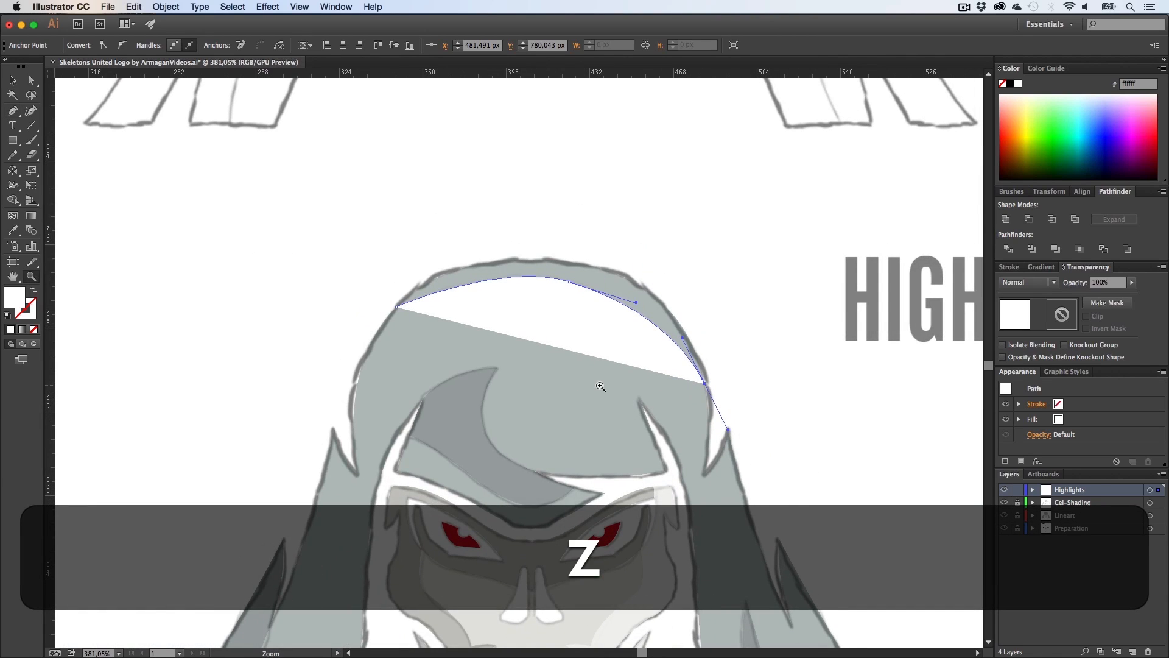
pyautogui.press('super+z')
pyautogui.press('super+z')
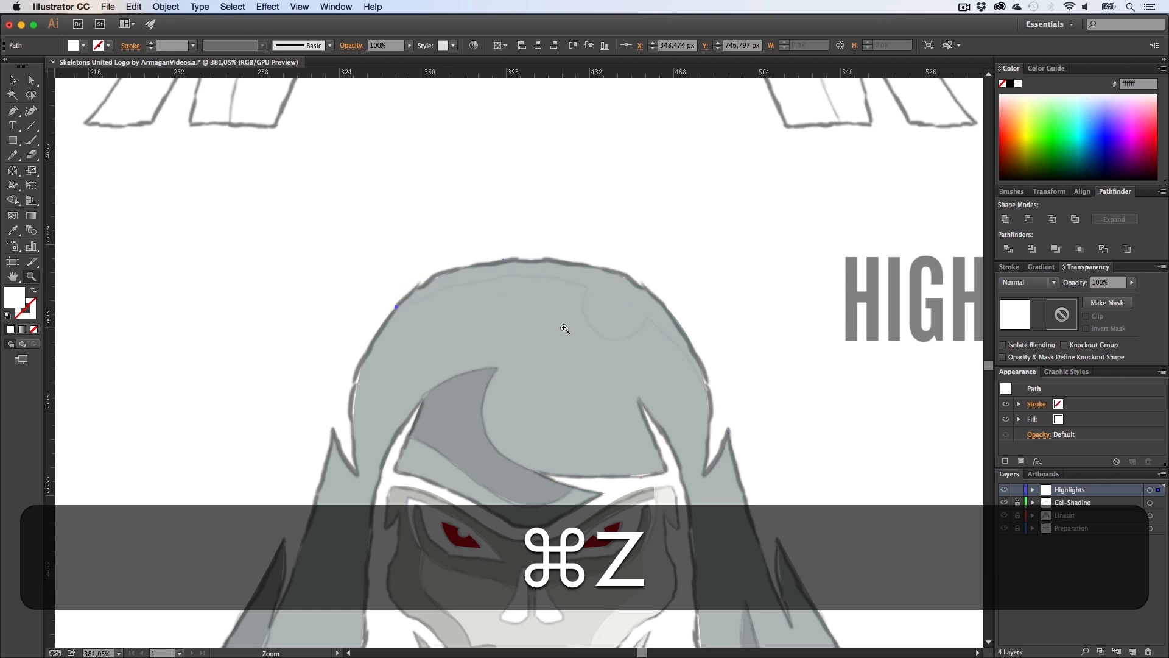
pyautogui.press('p')
pyautogui.click(396, 308)
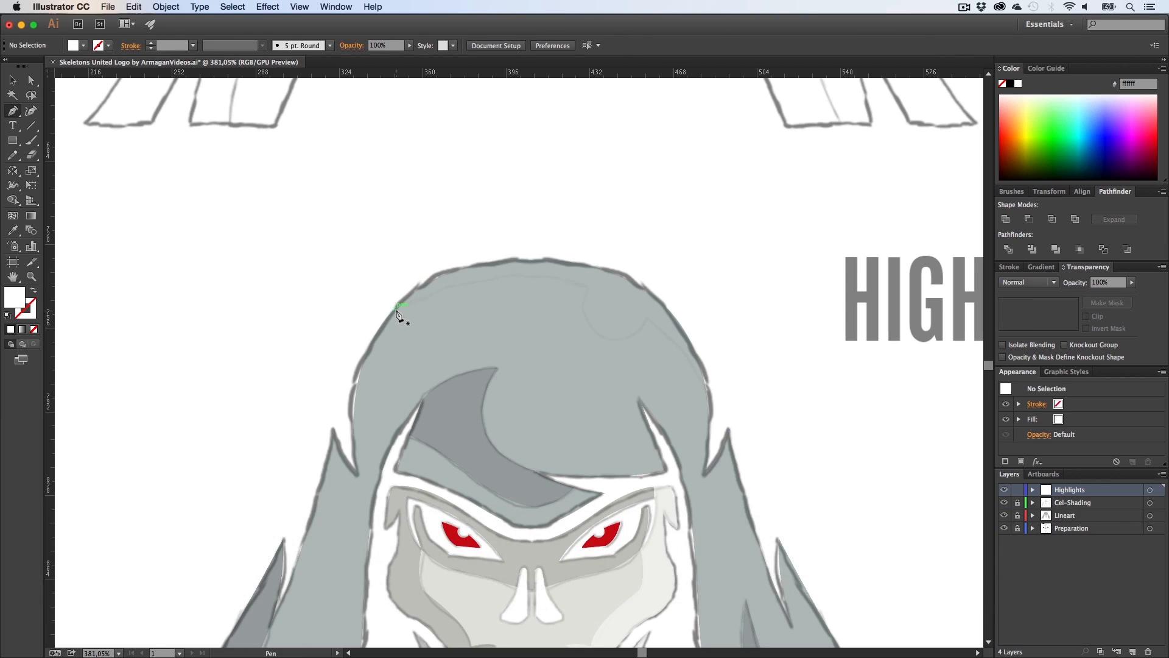
pyautogui.click(397, 307)
pyautogui.moveTo(704, 379); pyautogui.dragTo(823, 560)
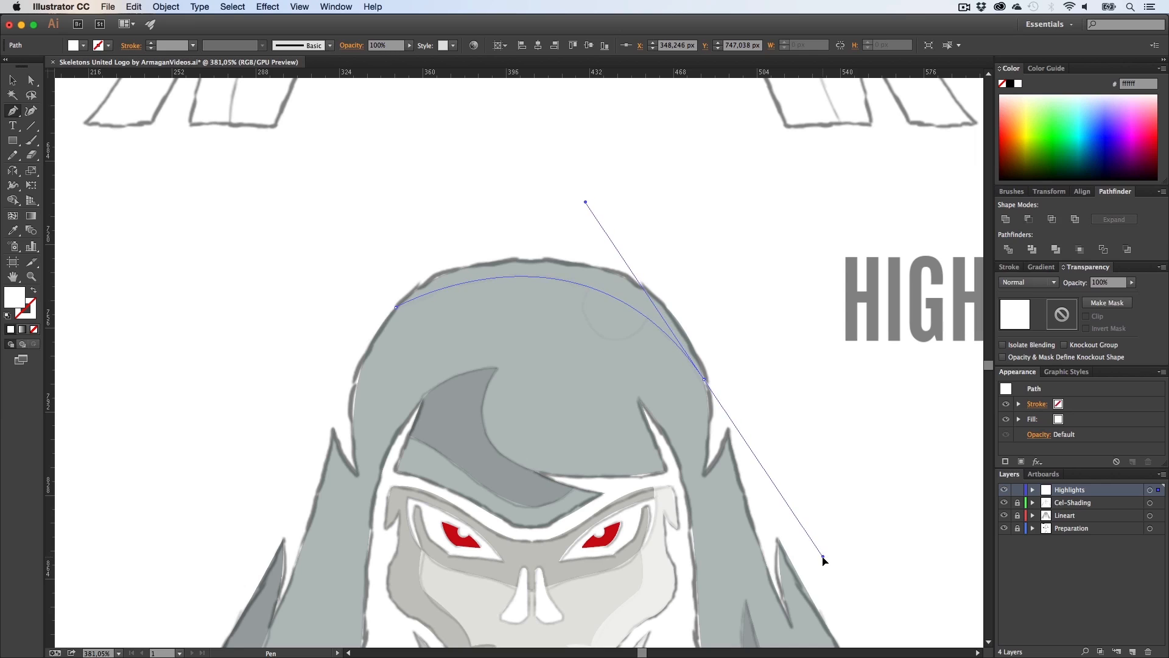
pyautogui.press('alt')
pyautogui.moveTo(705, 379); pyautogui.dragTo(727, 249)
pyautogui.click(480, 203)
pyautogui.click(390, 268)
pyautogui.click(396, 308)
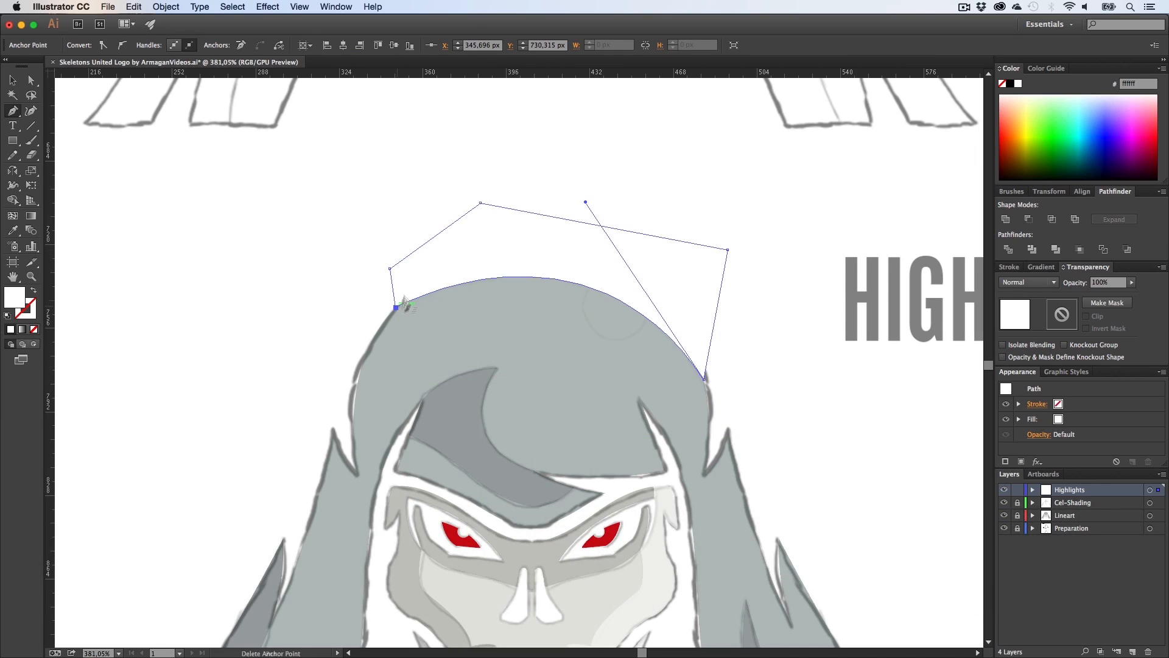
# Step: Select the highlight shape with the hood and delete its part outside the hood using the Shape Builder
pyautogui.press('v')
pyautogui.moveTo(353, 224); pyautogui.dragTo(502, 367)
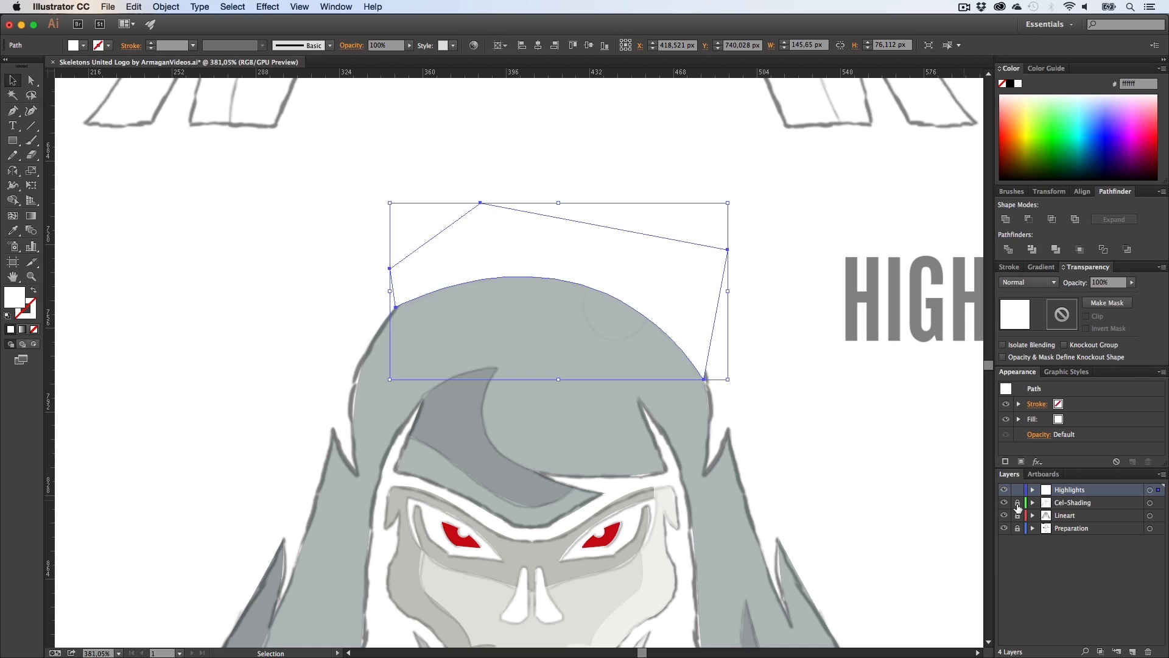
pyautogui.keyDown('shift'); pyautogui.click(575, 311); pyautogui.keyUp('shift')
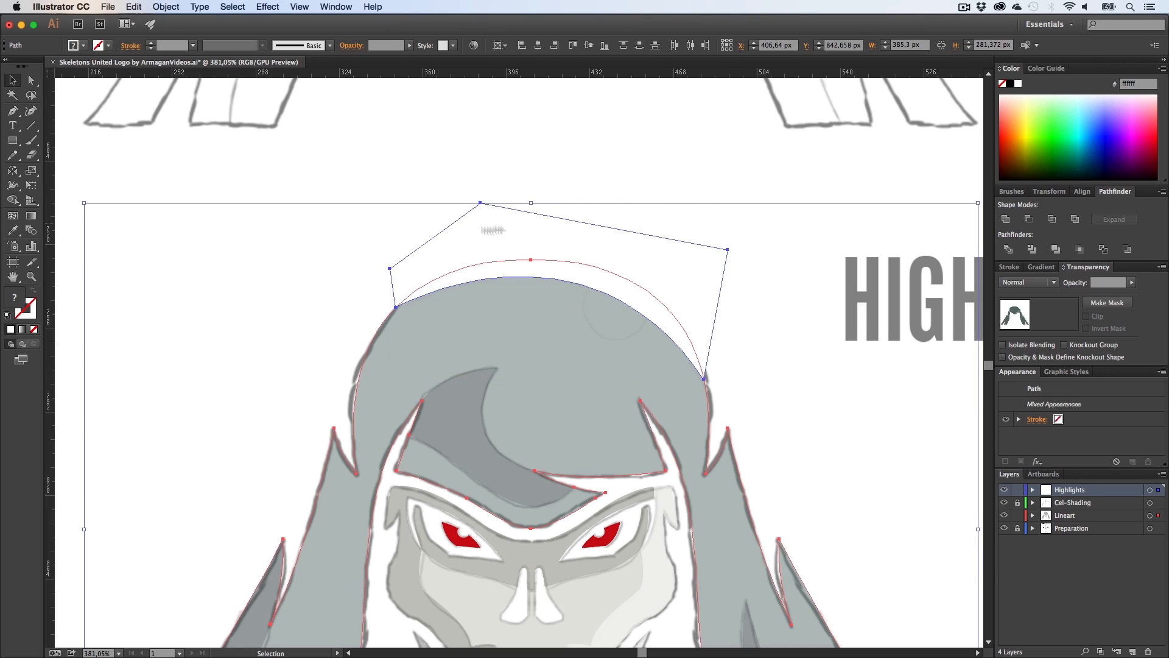
pyautogui.press('super+m')
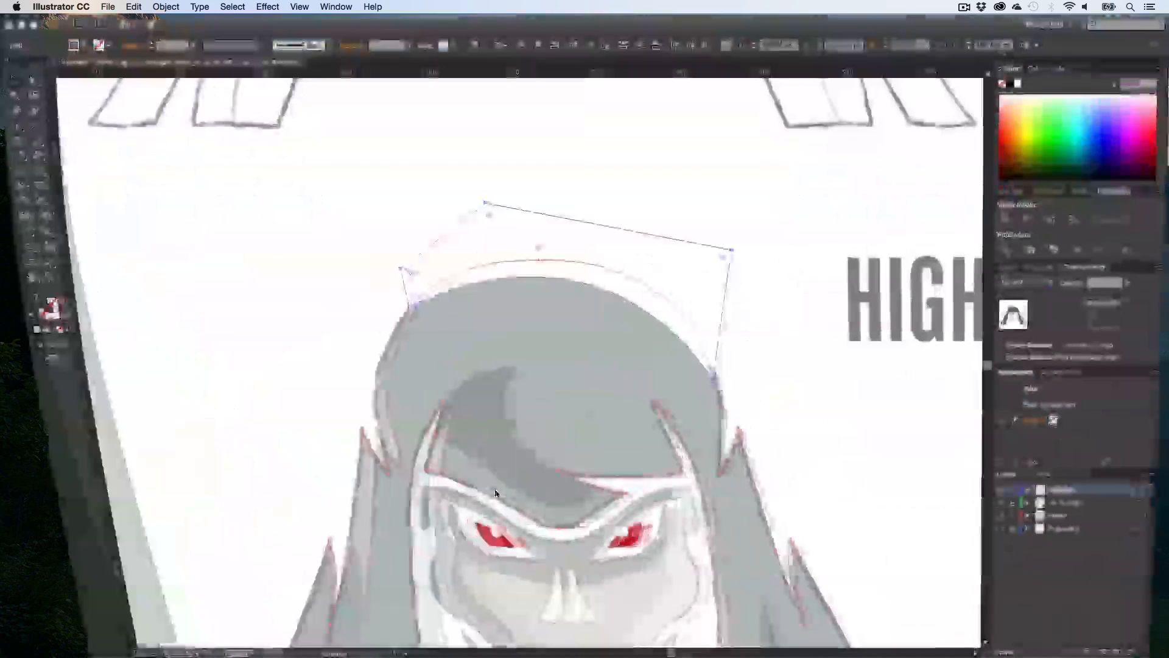
pyautogui.hotkey('shift', 'm')
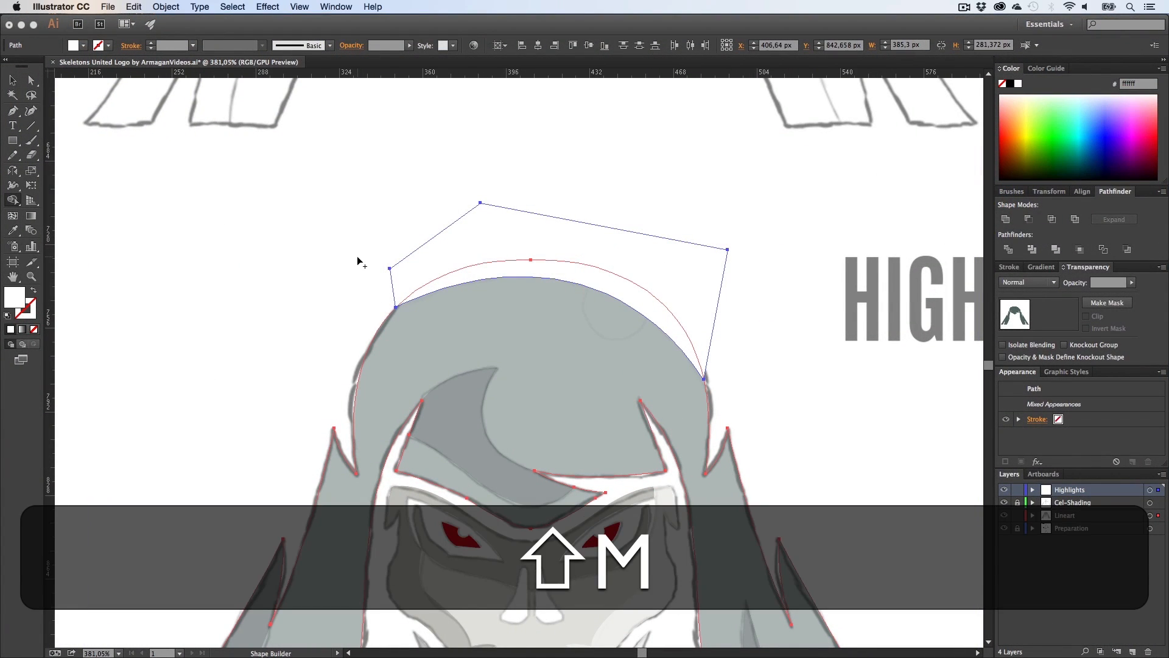
pyautogui.keyDown('alt'); pyautogui.click(487, 245); pyautogui.keyUp('alt')
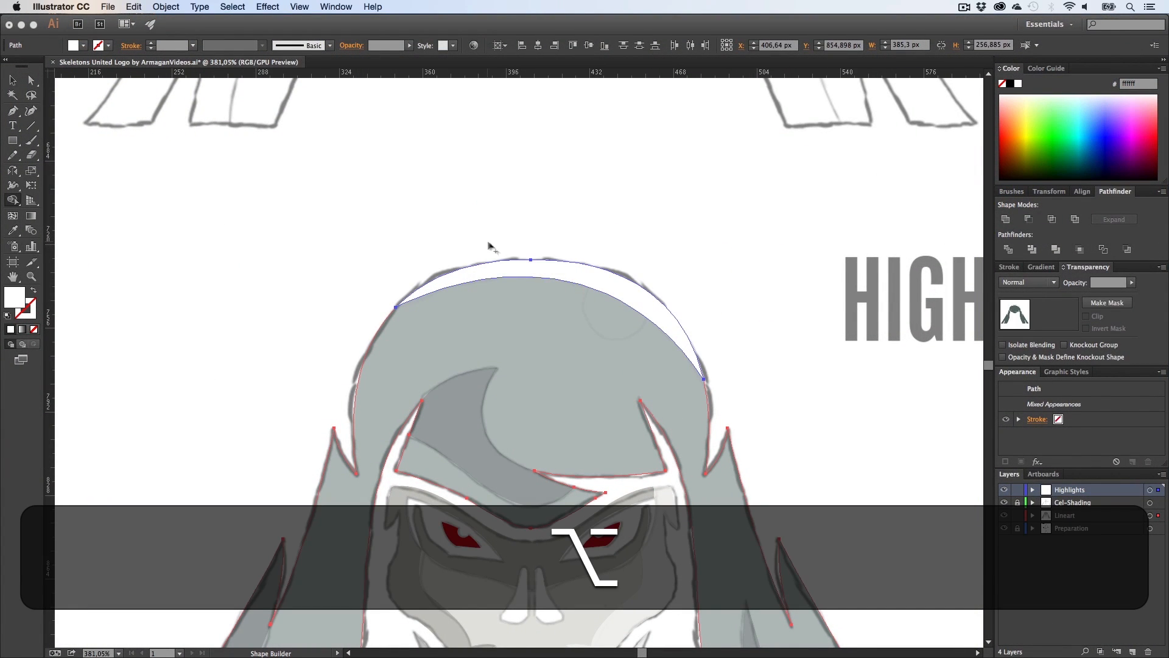
pyautogui.press('super+shift+a')
# Step: Draw a circle about 26.5 px wide near the hood top and subtract it from the highlight with Minus Front
pyautogui.press('z')
pyautogui.press('h')
pyautogui.moveTo(558, 235)
pyautogui.mouseDown()
pyautogui.moveTo(679, 318)
pyautogui.moveTo(449, 240)
pyautogui.moveTo(514, 250)
pyautogui.mouseUp()
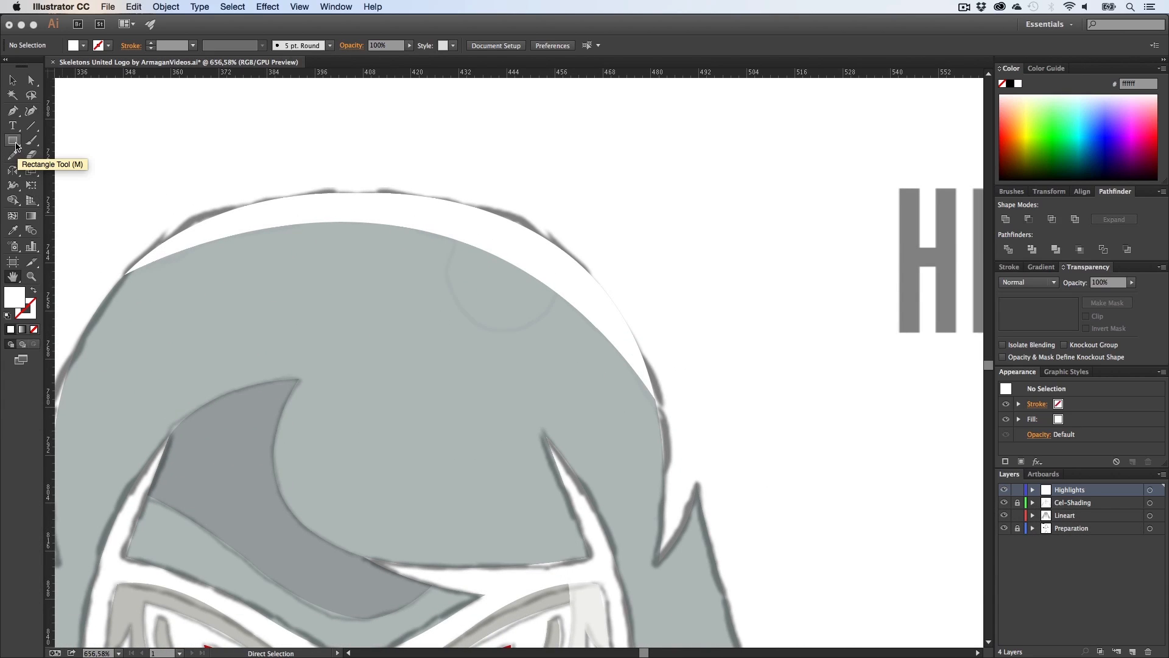
pyautogui.moveTo(16, 146); pyautogui.dragTo(68, 179)
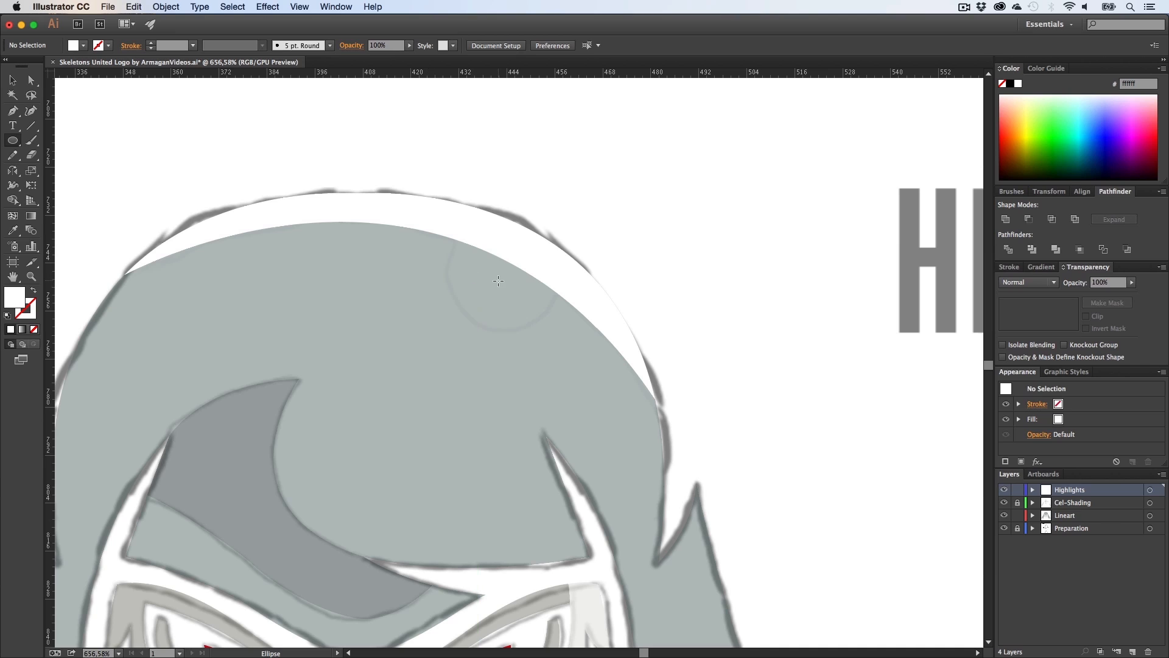
pyautogui.moveTo(498, 281)
pyautogui.mouseDown()
pyautogui.moveTo(550, 332)
pyautogui.moveTo(522, 305)
pyautogui.mouseUp()
pyautogui.press('v')
pyautogui.keyDown('shift'); pyautogui.click(576, 300); pyautogui.keyUp('shift')
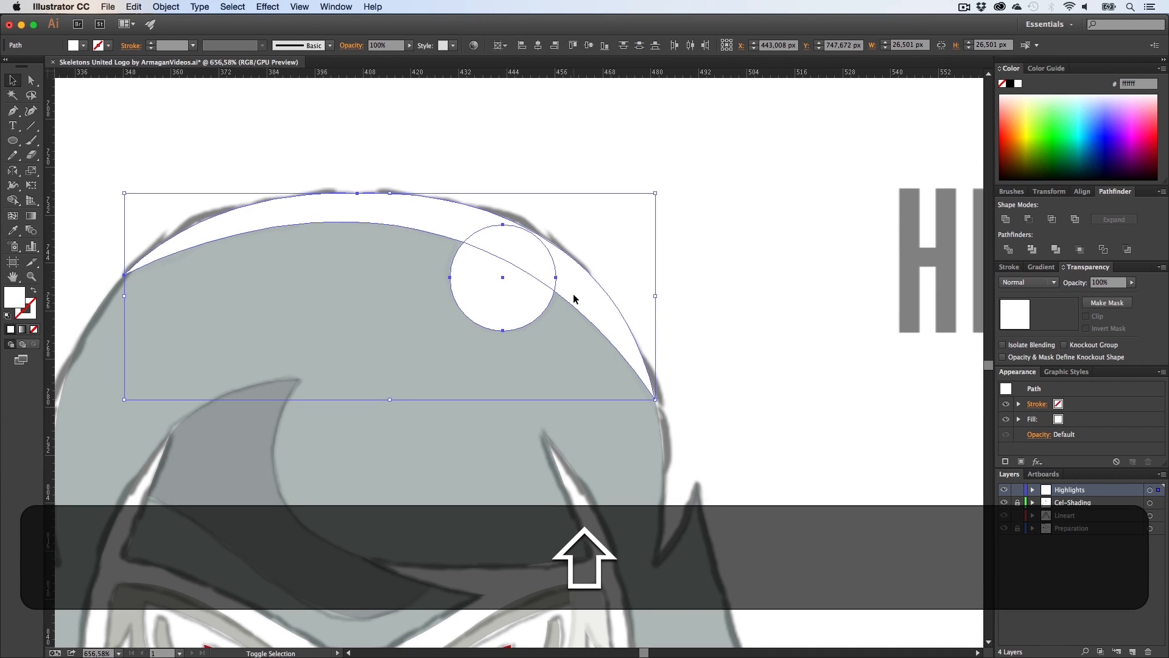
pyautogui.click(1006, 221)
pyautogui.click(747, 267)
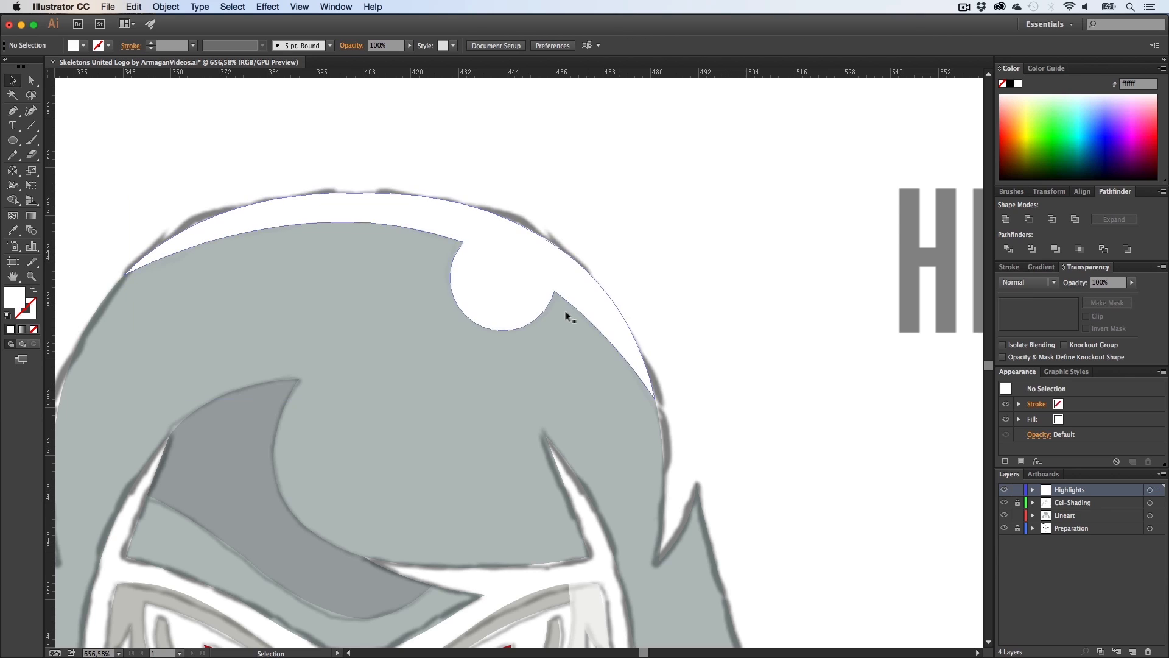
# Step: Apply the white 50% highlight appearance to the hood highlight with the Eyedropper
pyautogui.press('z')
pyautogui.moveTo(566, 314); pyautogui.dragTo(460, 315)
pyautogui.press('h')
pyautogui.moveTo(460, 314); pyautogui.dragTo(410, 226)
pyautogui.press('v')
pyautogui.click(470, 208)
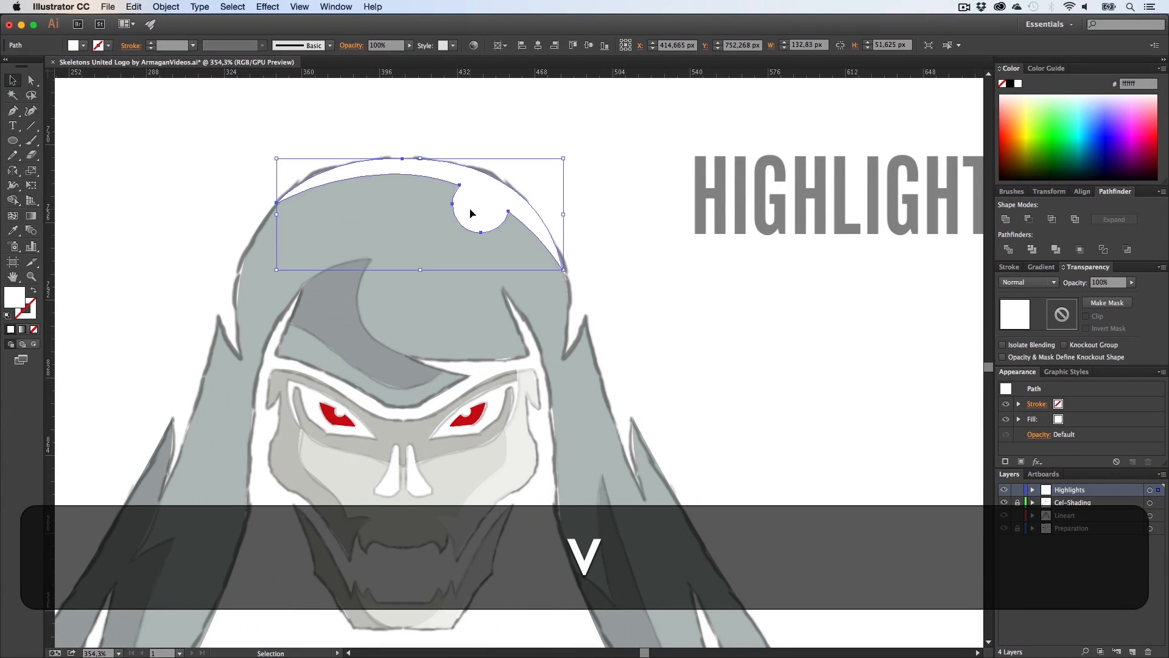
pyautogui.press('i')
pyautogui.click(511, 448)
pyautogui.press('v')
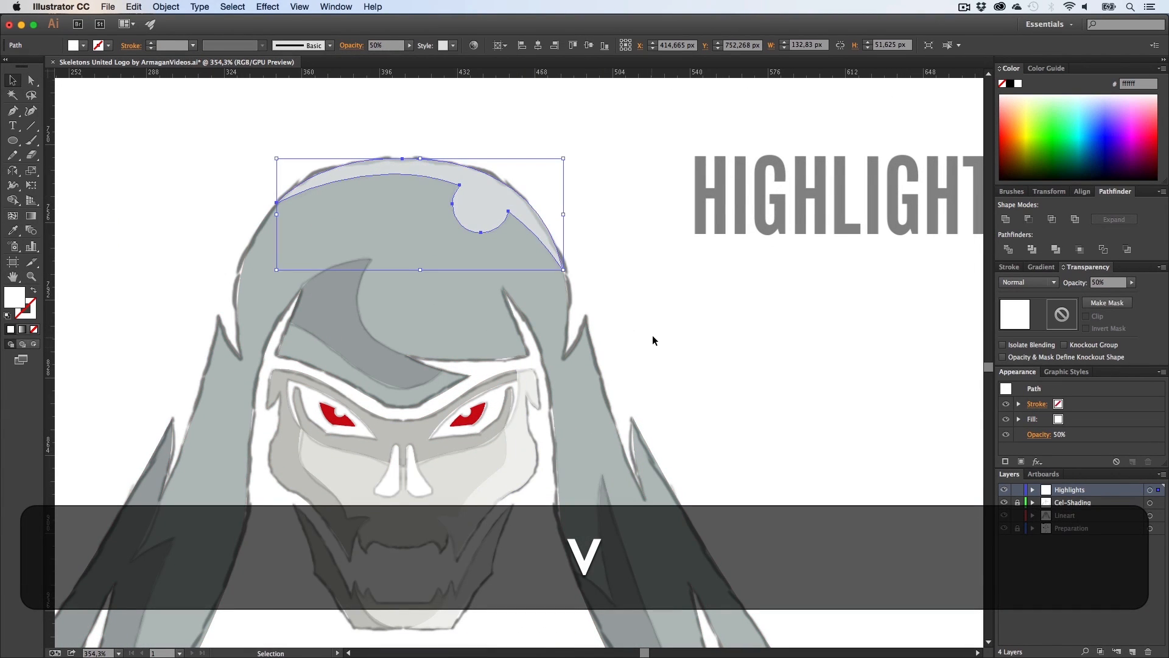
pyautogui.click(652, 335)
# Step: Set the opacity of the Lineart face, jaw and hood shapes to 100%
pyautogui.press('z')
pyautogui.press('h')
pyautogui.moveTo(569, 364)
pyautogui.mouseDown()
pyautogui.moveTo(490, 378)
pyautogui.moveTo(473, 342)
pyautogui.mouseUp()
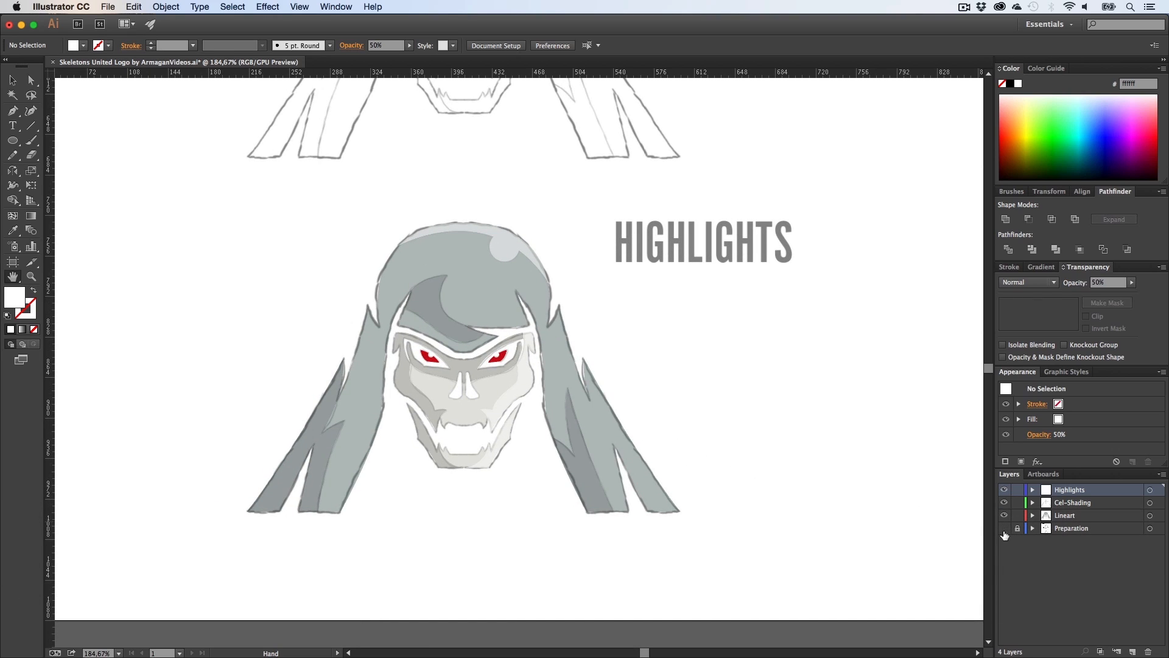
pyautogui.press('v')
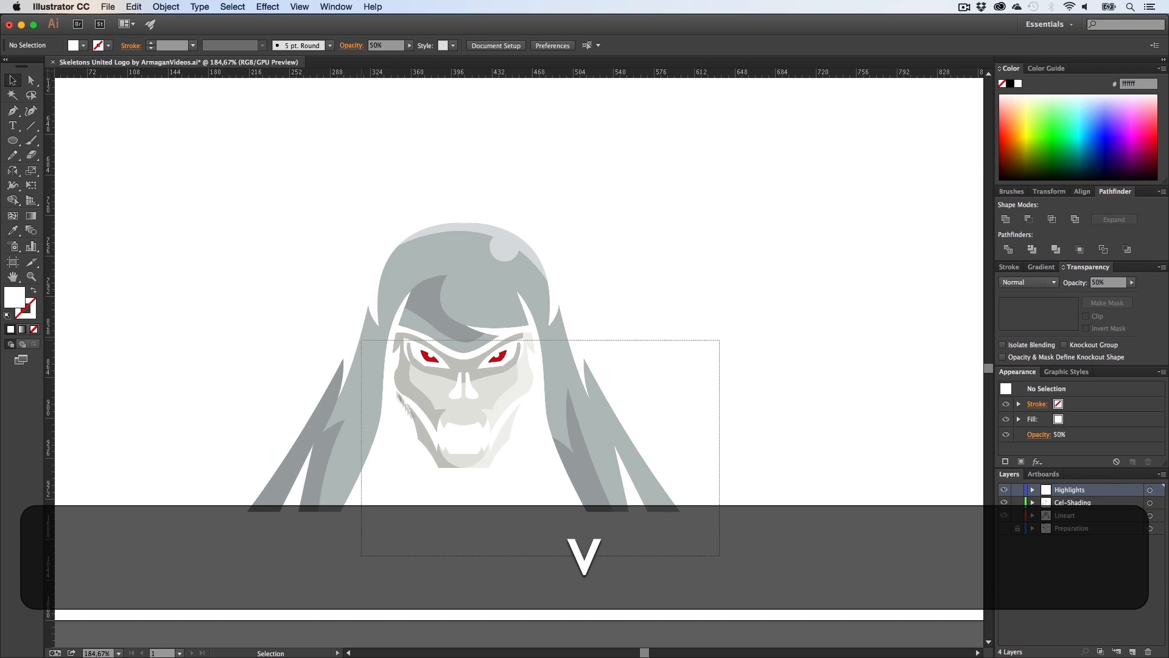
pyautogui.click(491, 387)
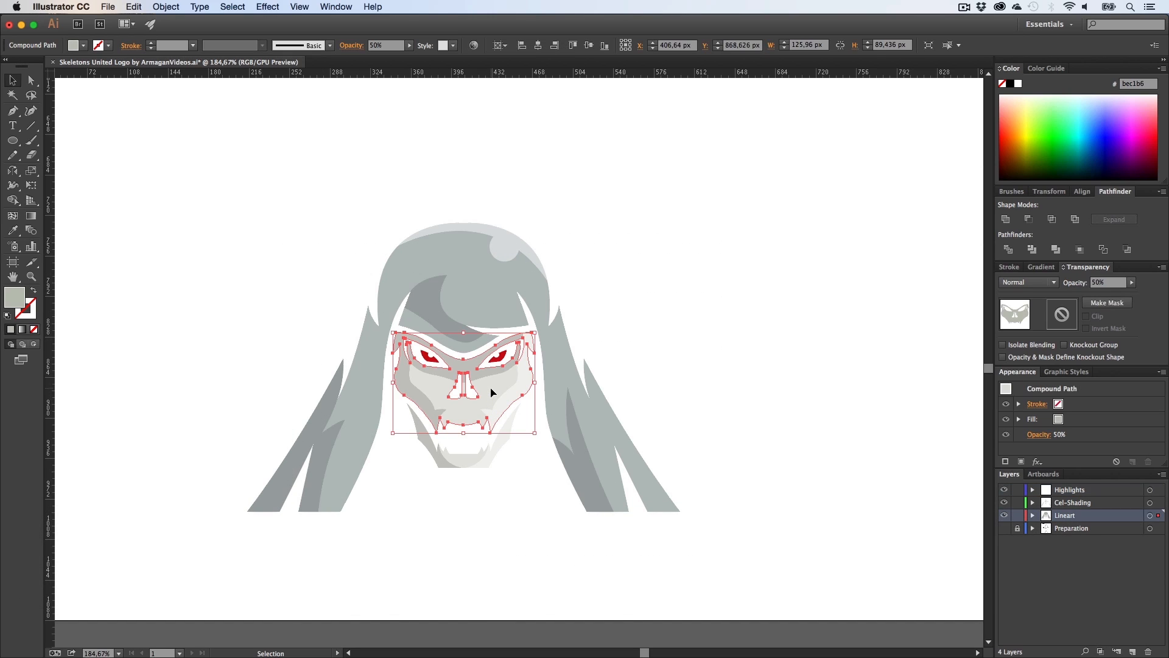
pyautogui.click(1131, 282)
pyautogui.click(795, 347)
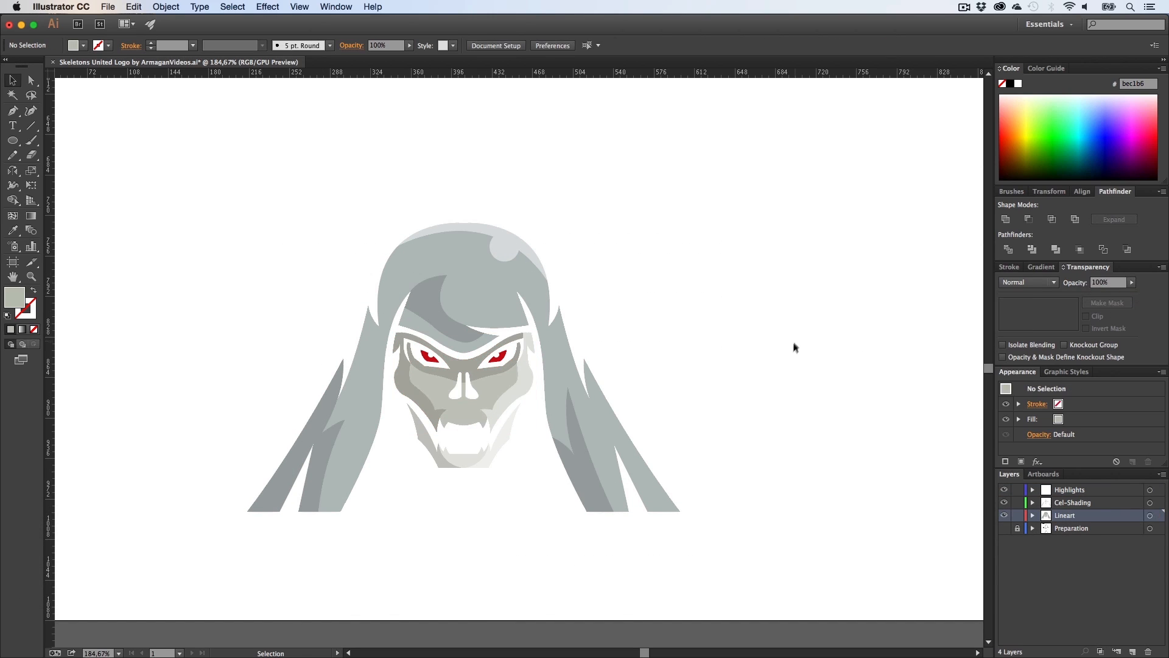
pyautogui.click(466, 466)
pyautogui.click(1131, 282)
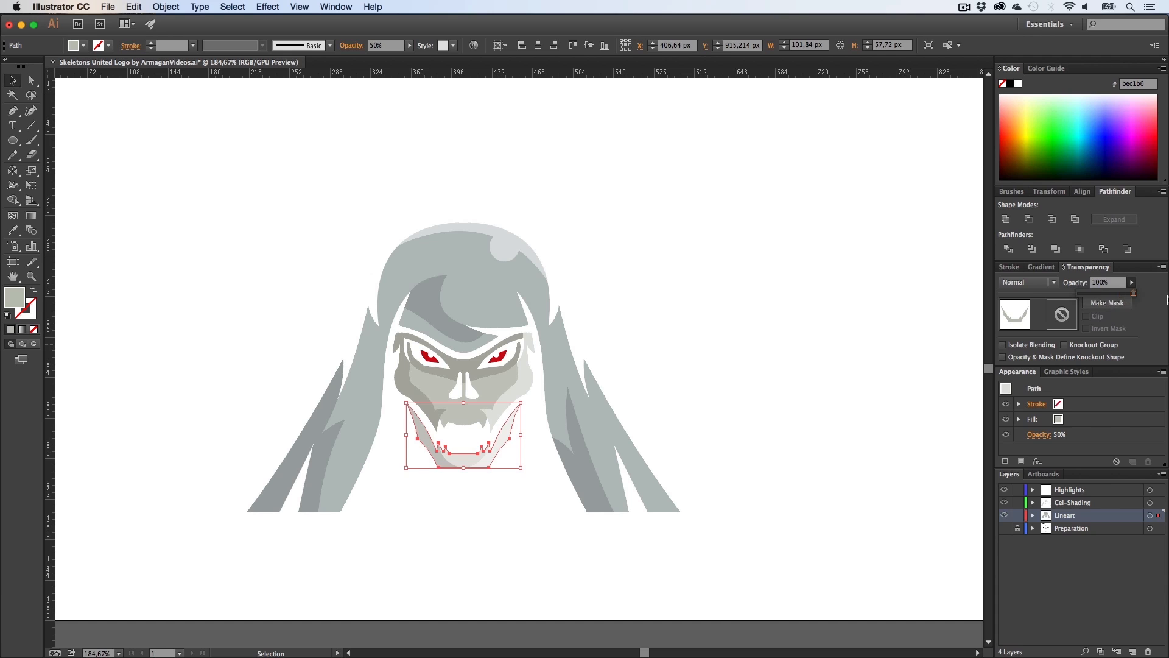
pyautogui.click(742, 341)
pyautogui.moveTo(1168, 299); pyautogui.dragTo(1164, 297)
pyautogui.click(491, 293)
pyautogui.click(1132, 283)
pyautogui.click(697, 369)
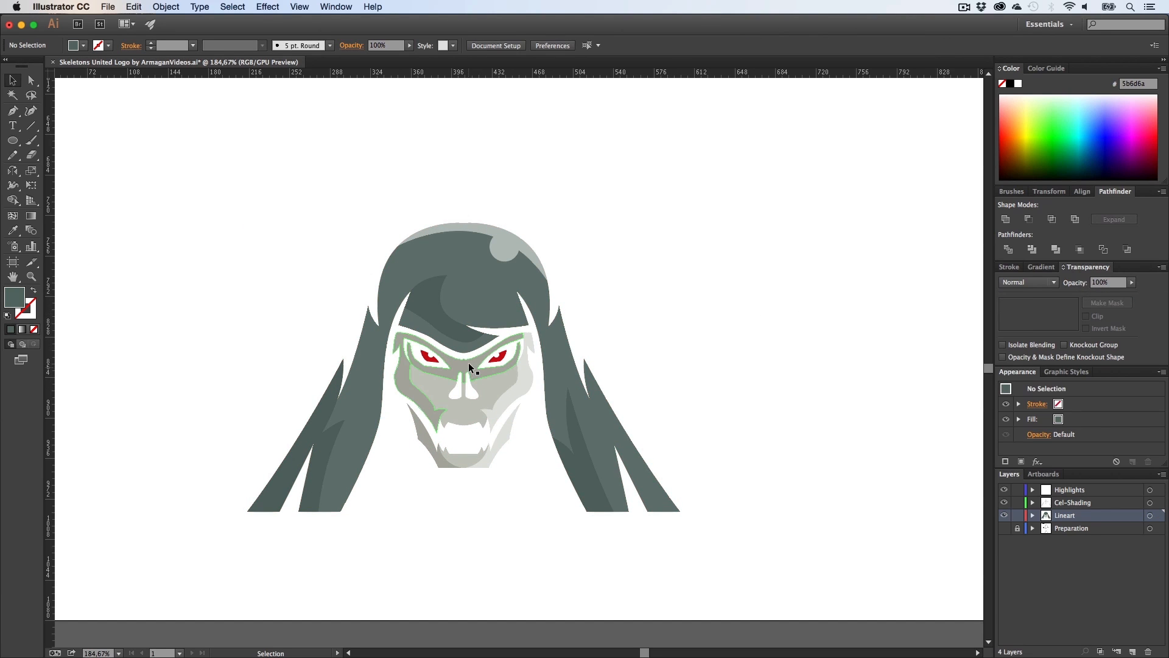
# Step: Save the document
pyautogui.press('z')
pyautogui.click(578, 375)
pyautogui.press('h')
pyautogui.moveTo(453, 371); pyautogui.dragTo(604, 361)
pyautogui.press('super+h')
pyautogui.press('super+s')
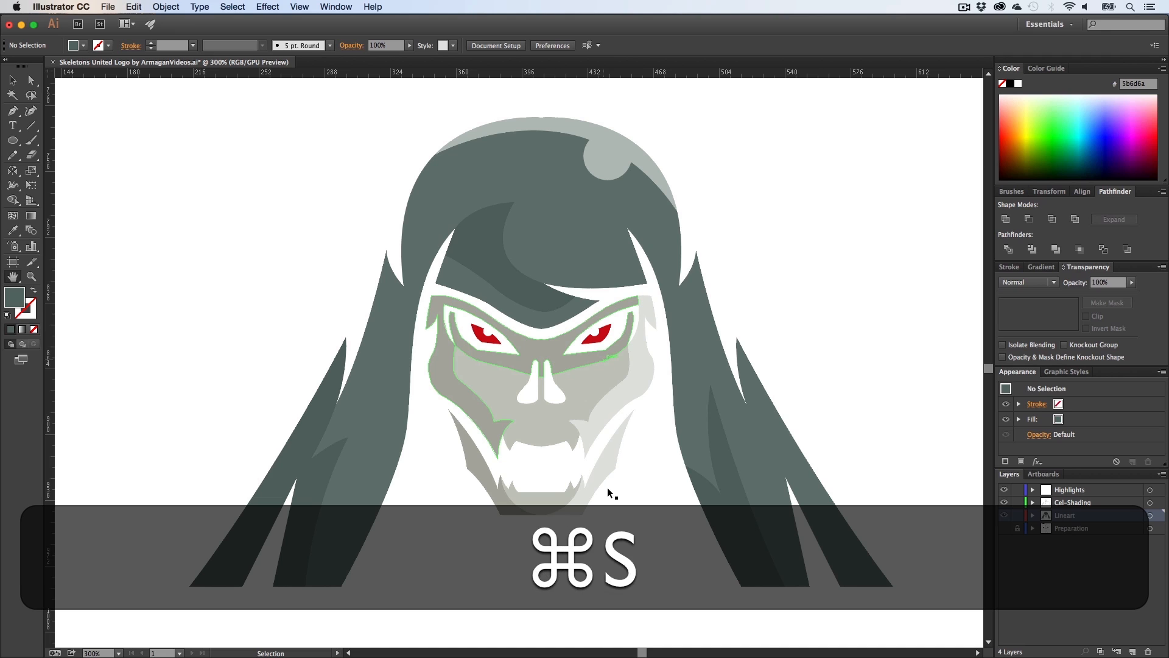
# Step: Set the hood highlight's opacity to 15%
pyautogui.press('super+h')
pyautogui.press('h')
pyautogui.moveTo(664, 524); pyautogui.dragTo(615, 504)
pyautogui.press('v')
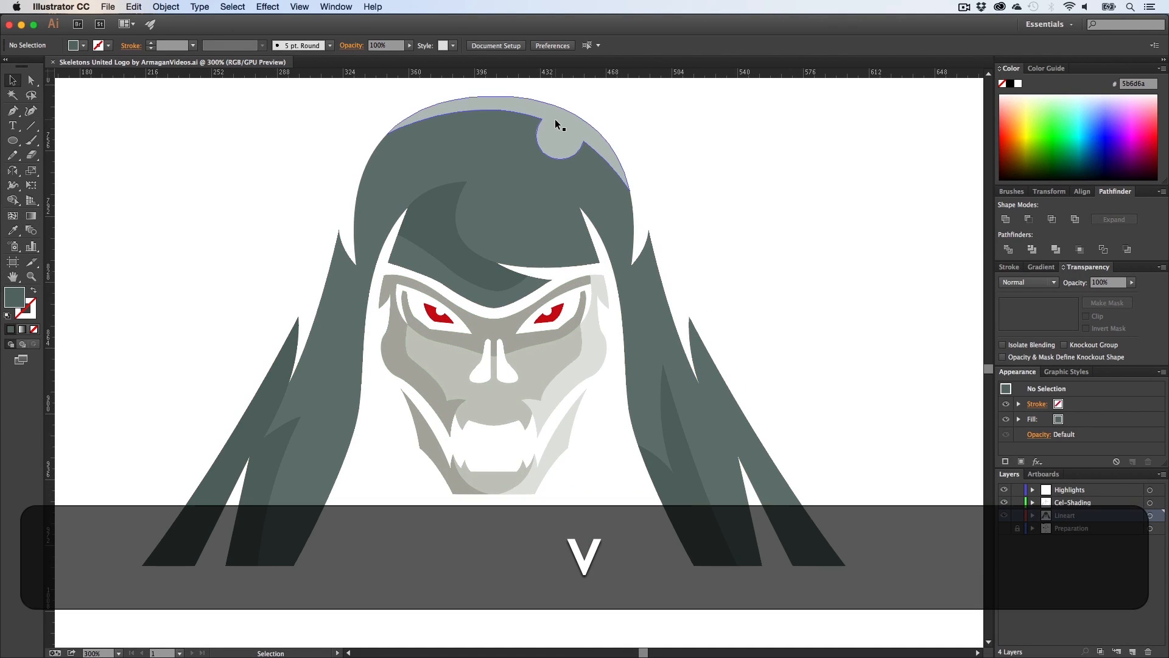
pyautogui.click(554, 119)
pyautogui.click(1114, 285)
pyautogui.write('15')
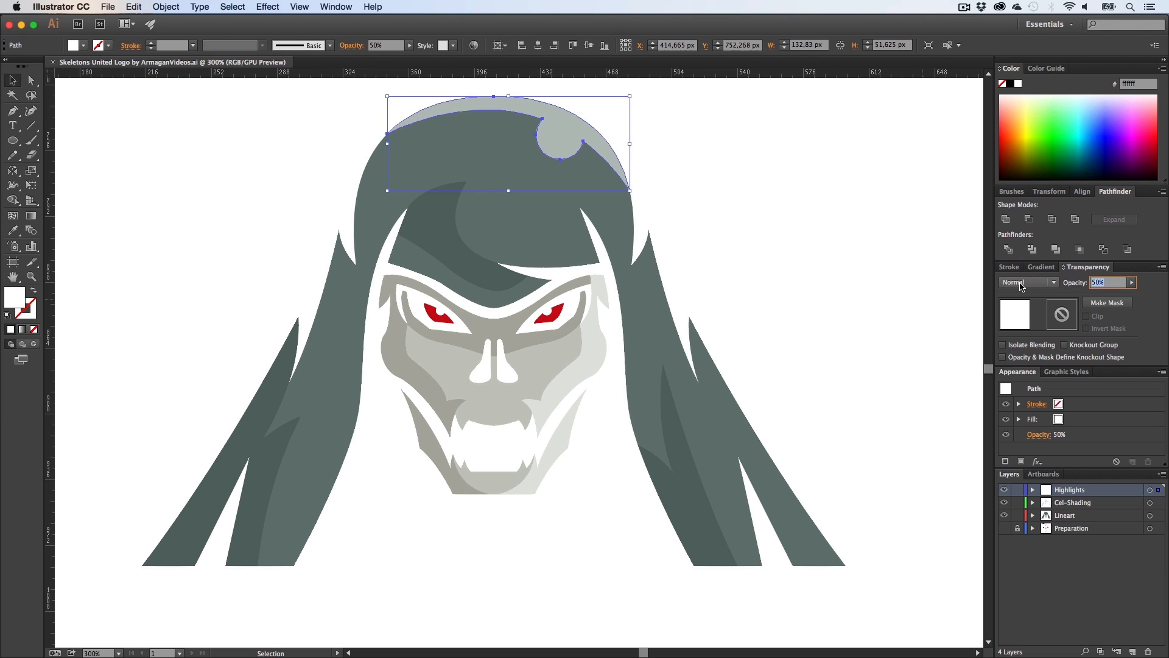
pyautogui.press('Return')
pyautogui.click(897, 289)
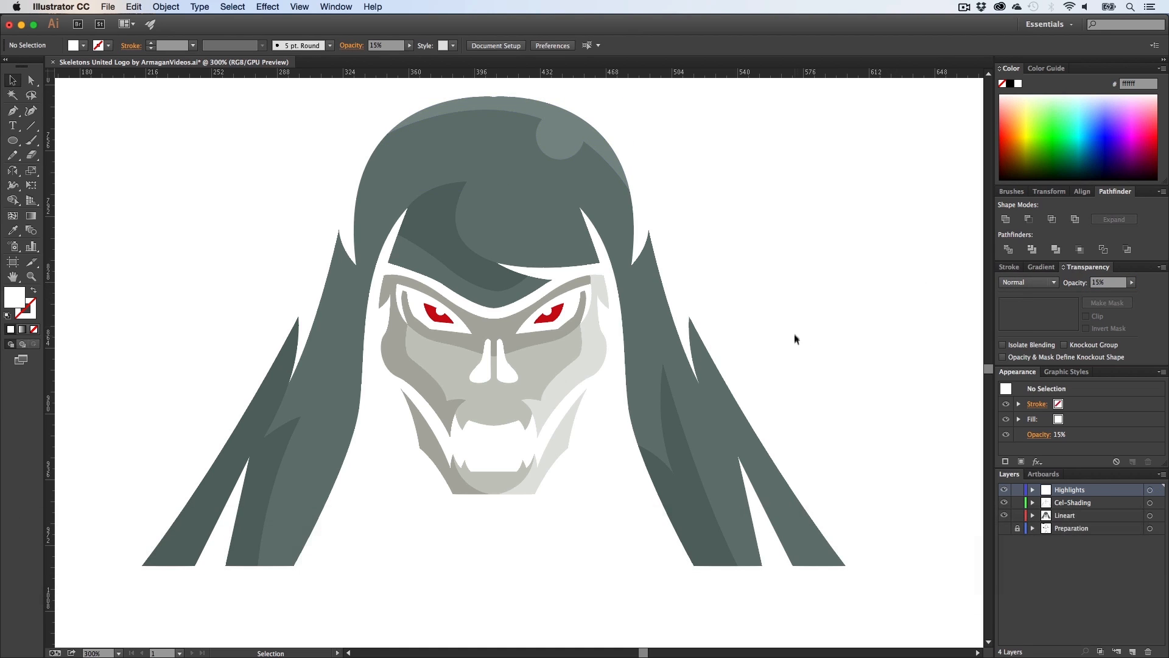
# Step: Set the opacity of the round highlight at the top of the hood to 30%
pyautogui.press('h')
pyautogui.moveTo(647, 347); pyautogui.dragTo(639, 392)
pyautogui.press('v')
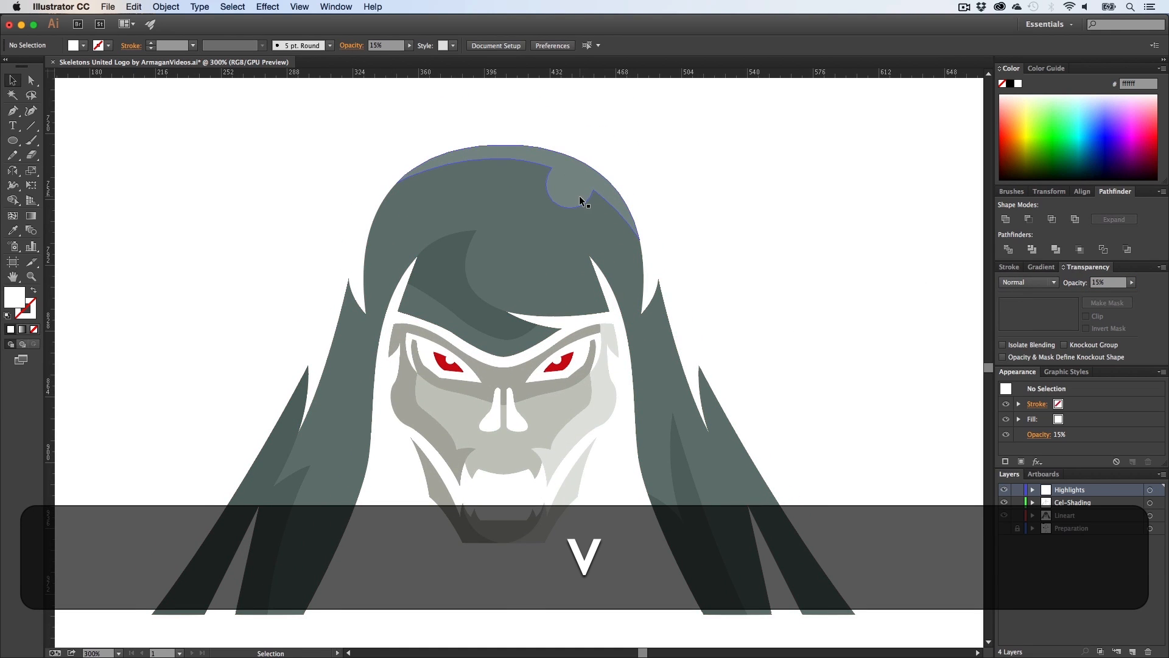
pyautogui.click(579, 193)
pyautogui.click(1112, 284)
pyautogui.write('30')
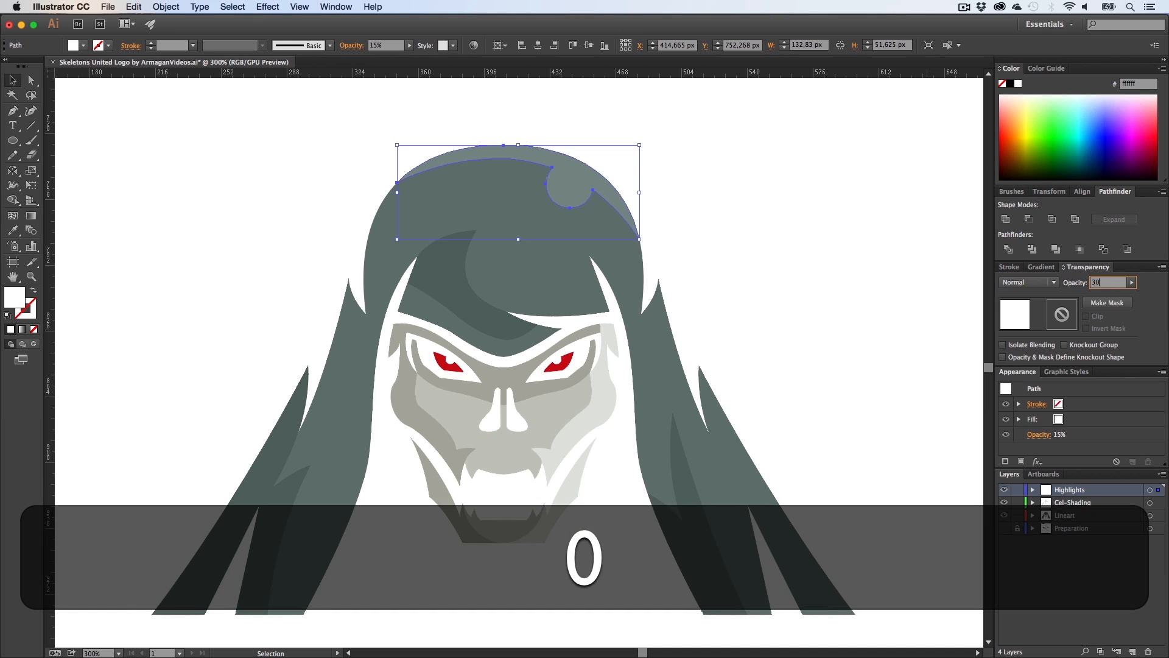
pyautogui.press('Return')
pyautogui.click(600, 391)
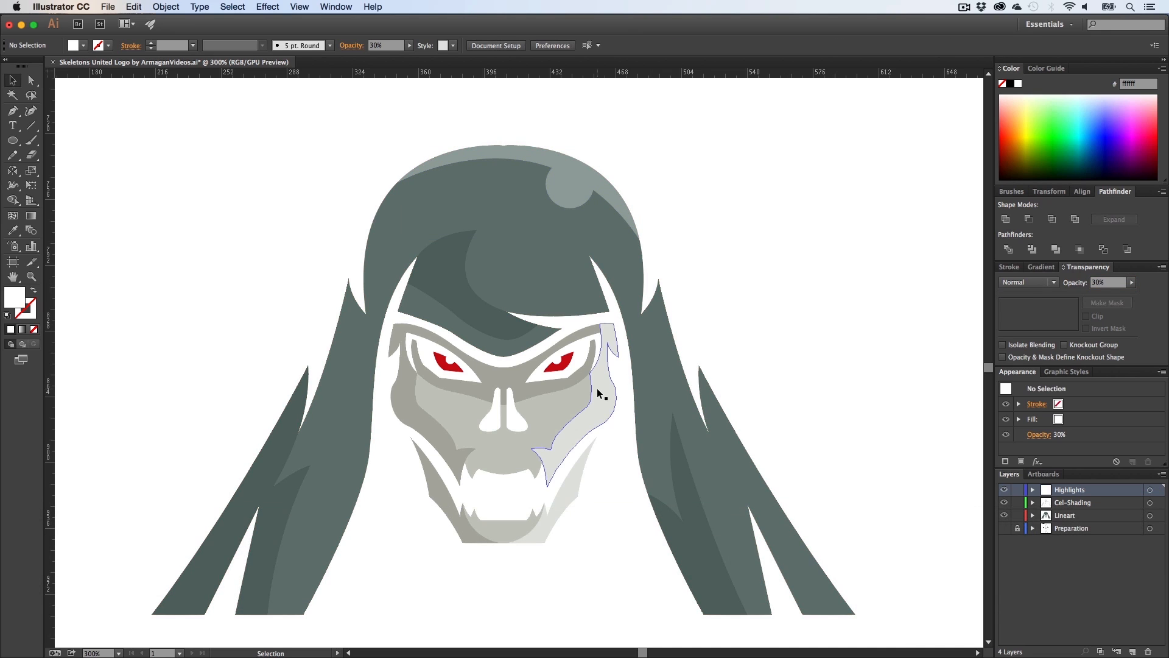
pyautogui.click(752, 319)
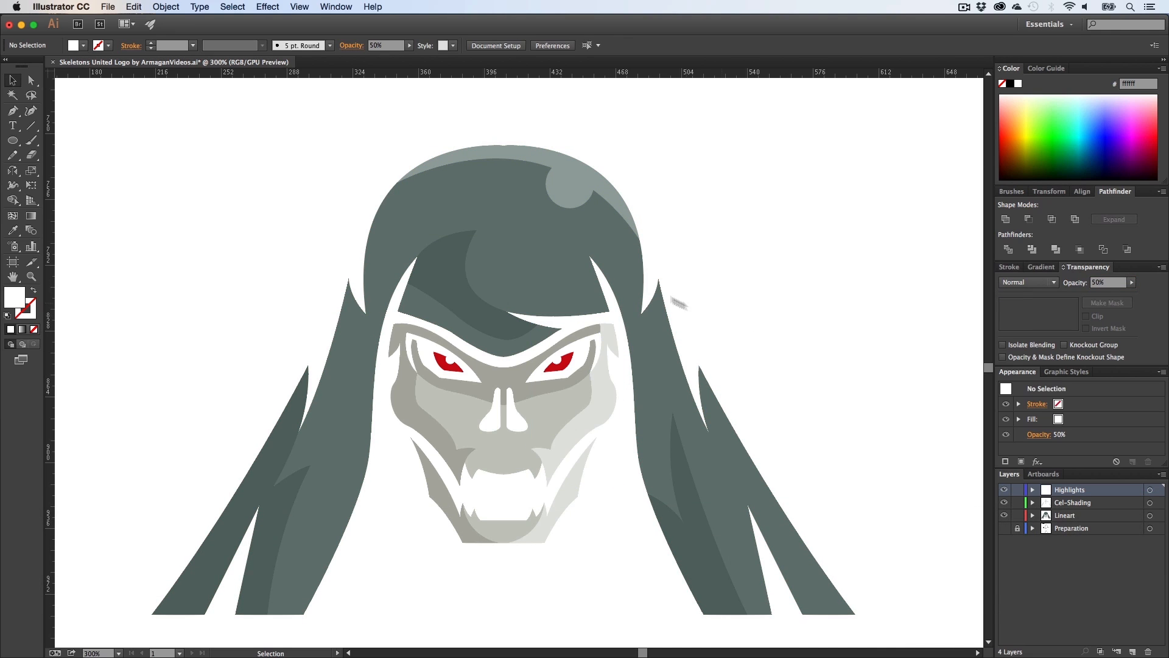
# Step: Zoom out, select all of the coloured skull artwork across layers, and copy it
pyautogui.press('z')
pyautogui.moveTo(684, 345); pyautogui.dragTo(489, 375)
pyautogui.press('h')
pyautogui.press('v')
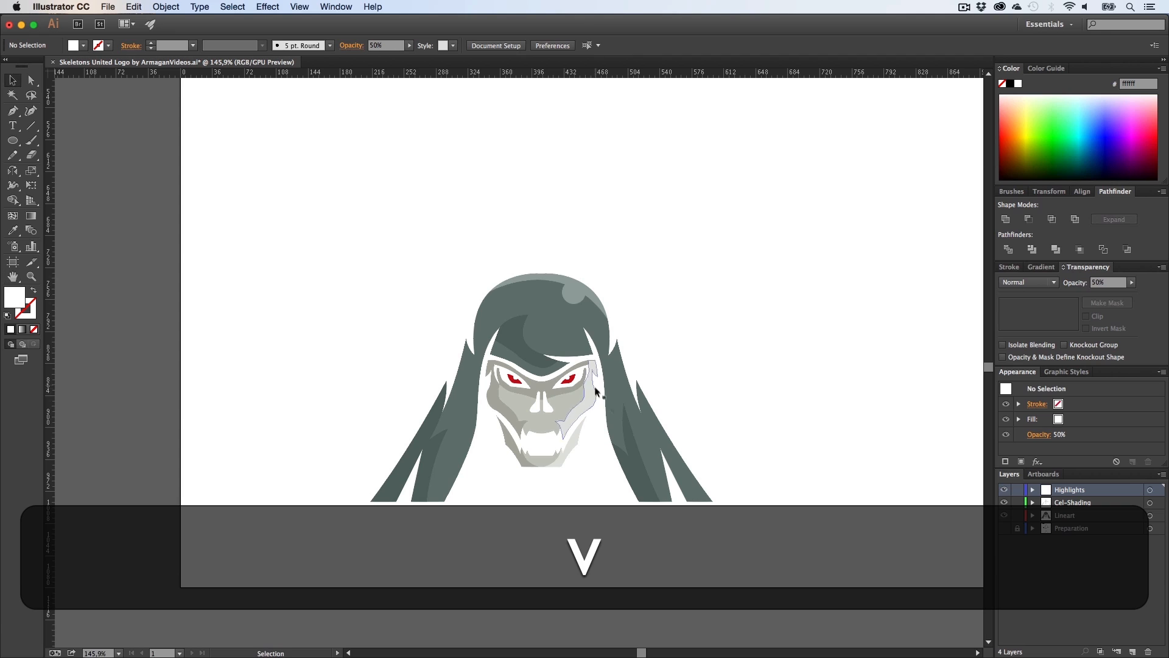
pyautogui.press('h')
pyautogui.moveTo(680, 359); pyautogui.dragTo(666, 394)
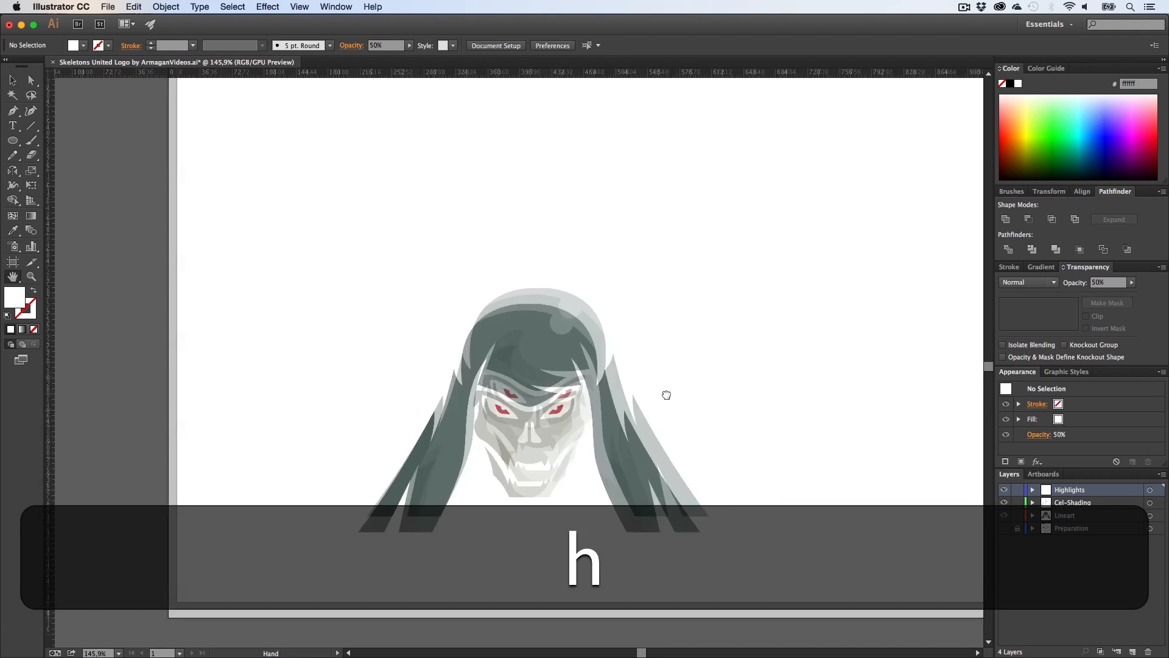
pyautogui.press('v')
pyautogui.moveTo(749, 584); pyautogui.dragTo(326, 261)
pyautogui.press('h')
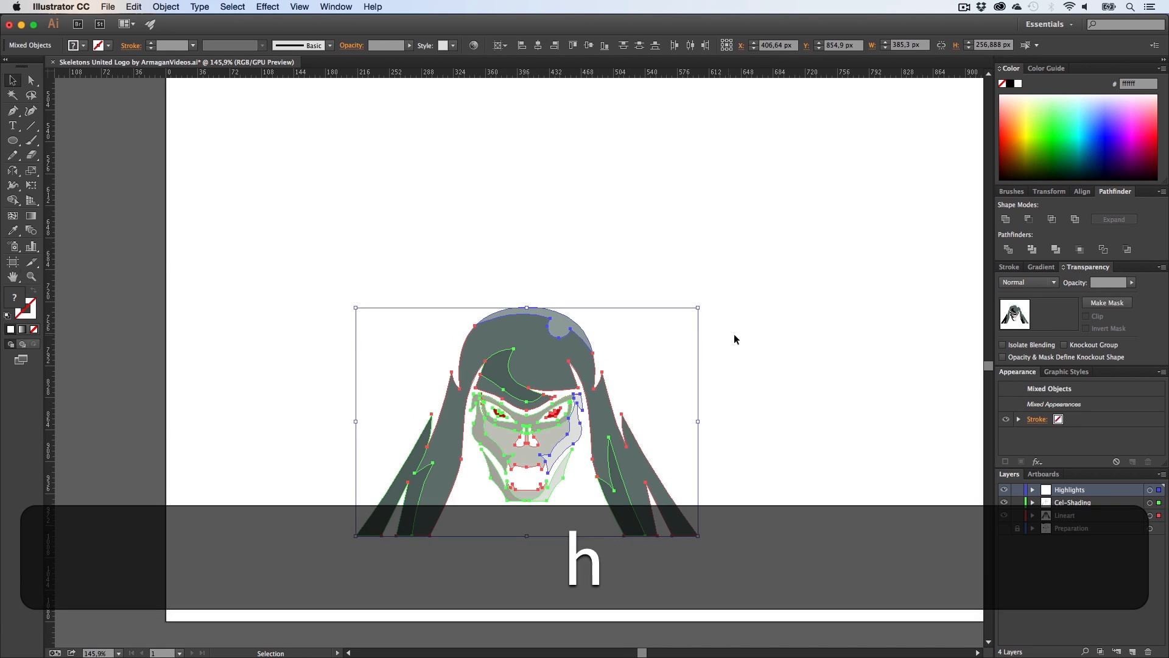
pyautogui.moveTo(712, 338); pyautogui.dragTo(597, 368)
pyautogui.press('v')
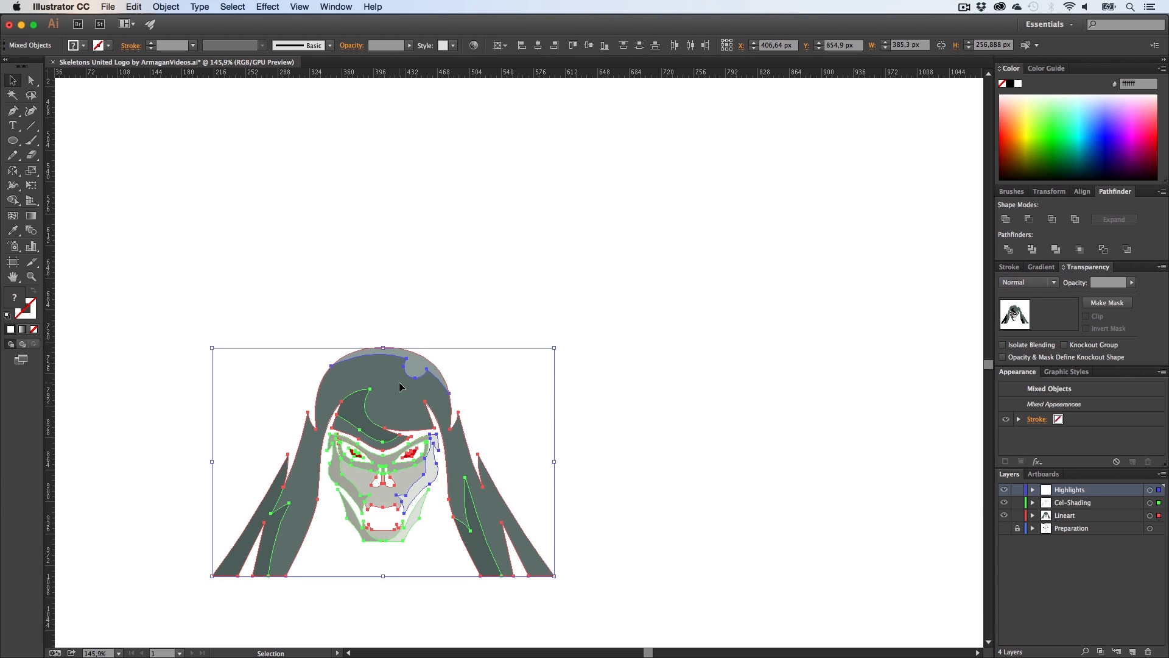
pyautogui.press('super+c')
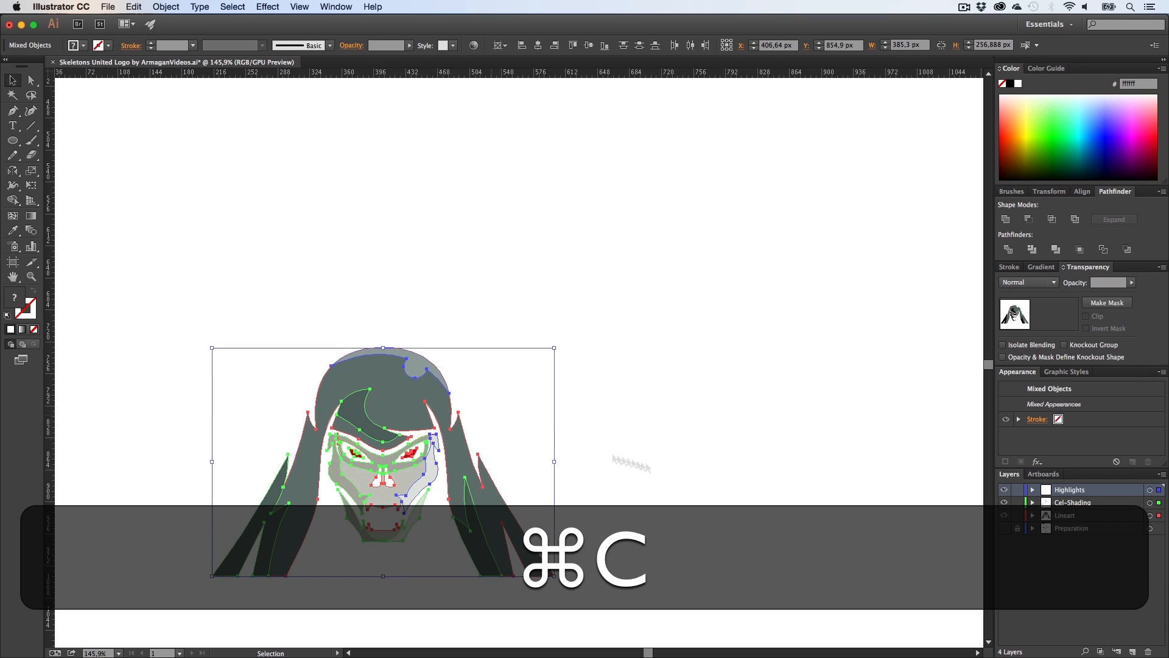
pyautogui.moveTo(704, 608); pyautogui.dragTo(143, 277)
pyautogui.press('super+c')
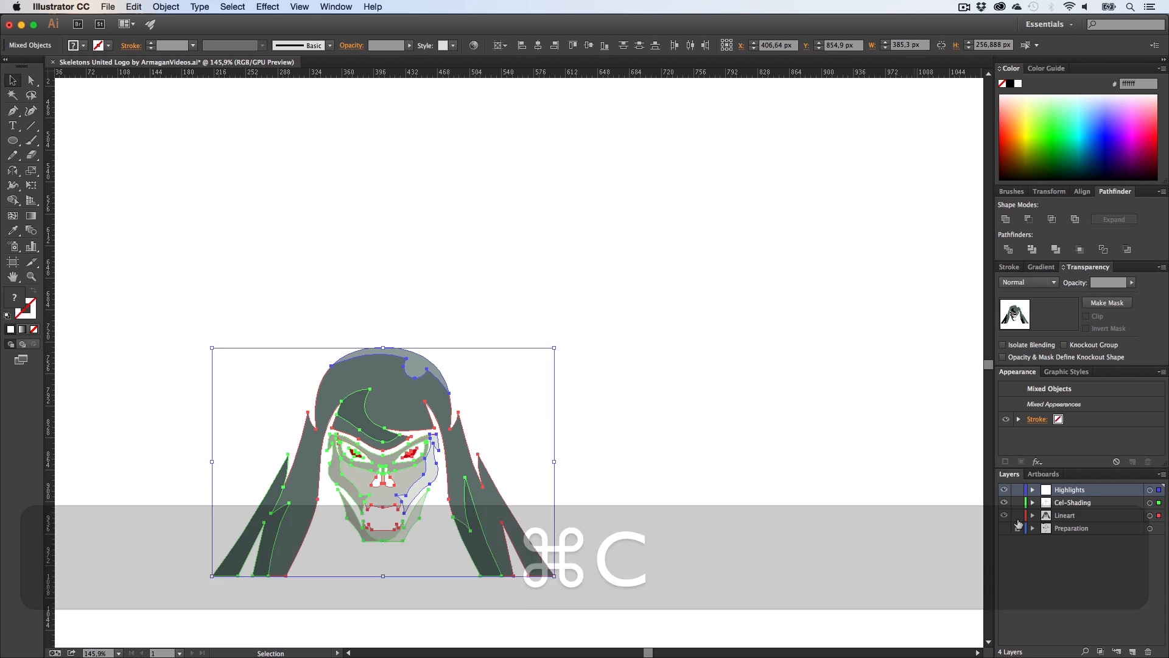
# Step: Lock the artwork layers and add a new layer named Logo
pyautogui.click(1018, 515)
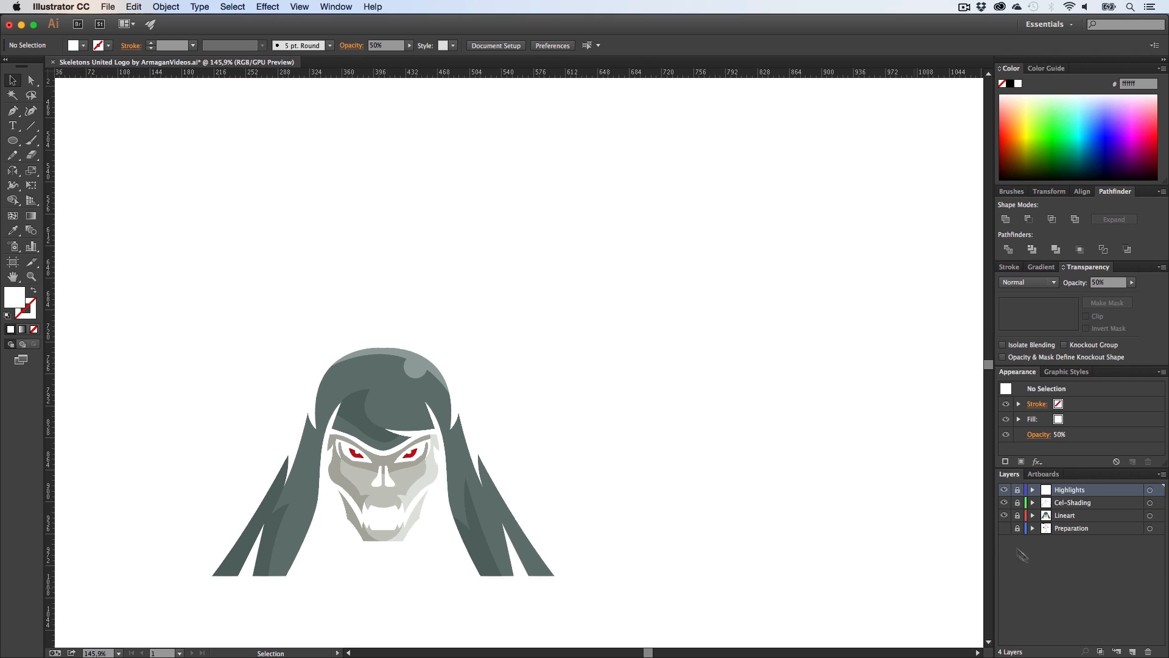
pyautogui.click(1133, 652)
pyautogui.doubleClick(1063, 492)
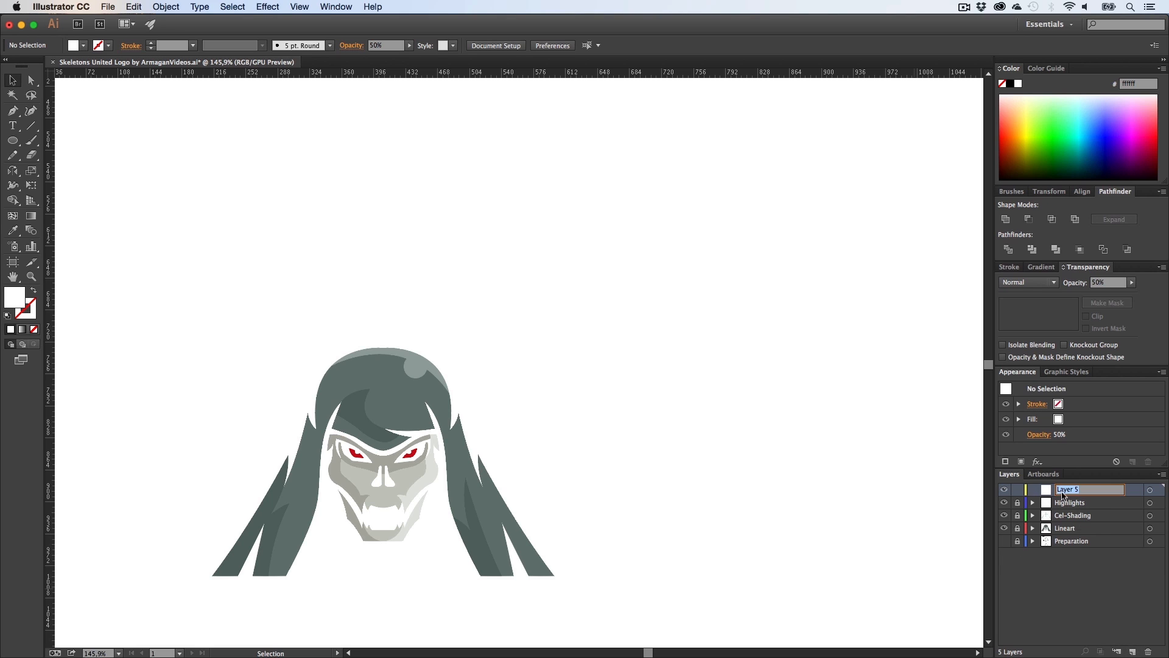
pyautogui.write('Logo')
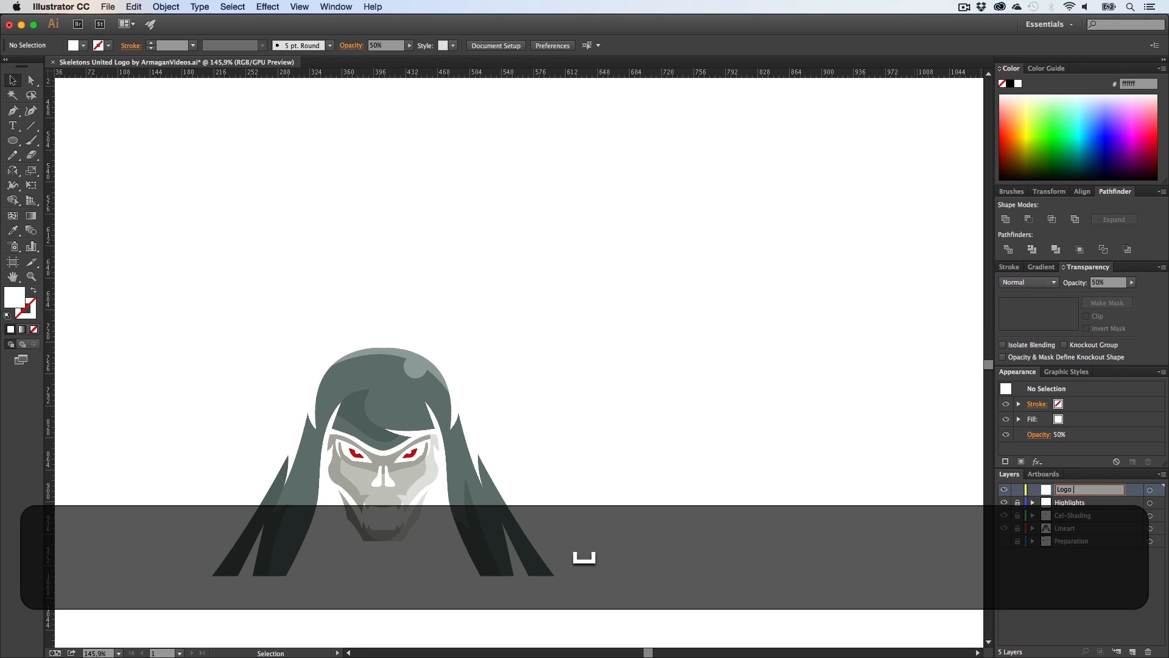
pyautogui.press('BackSpace')
pyautogui.press('Return')
# Step: Paste the copied skull artwork into the Logo layer beside the original
pyautogui.press('h')
pyautogui.moveTo(709, 371); pyautogui.dragTo(410, 418)
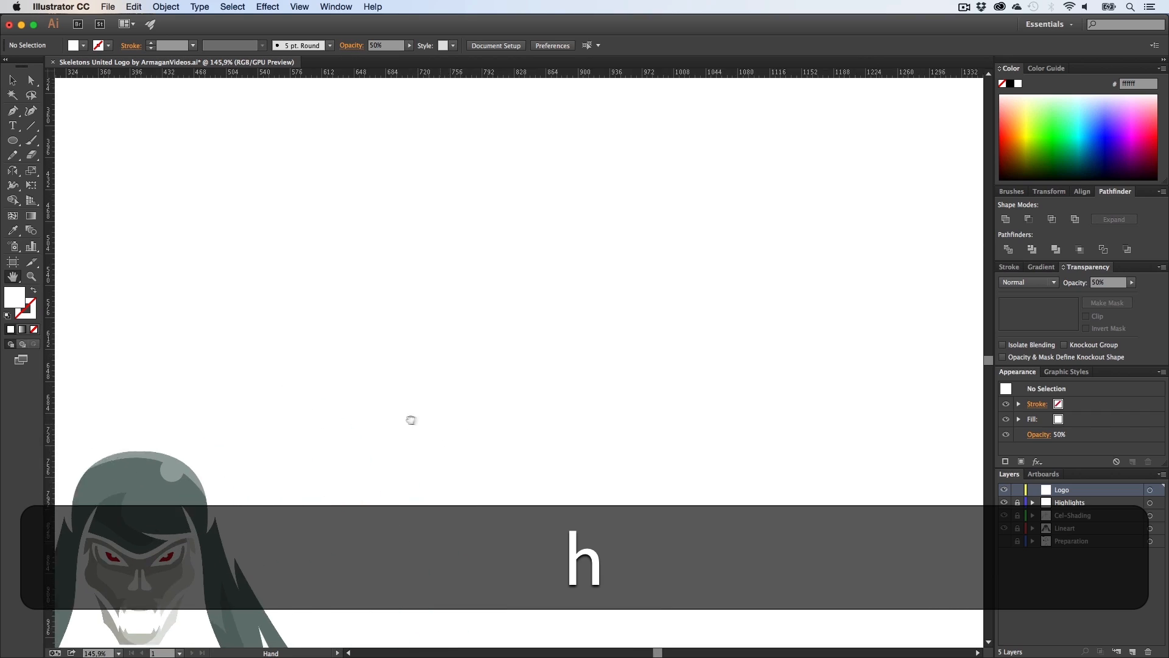
pyautogui.press('super+v')
pyautogui.press('v')
pyautogui.click(669, 378)
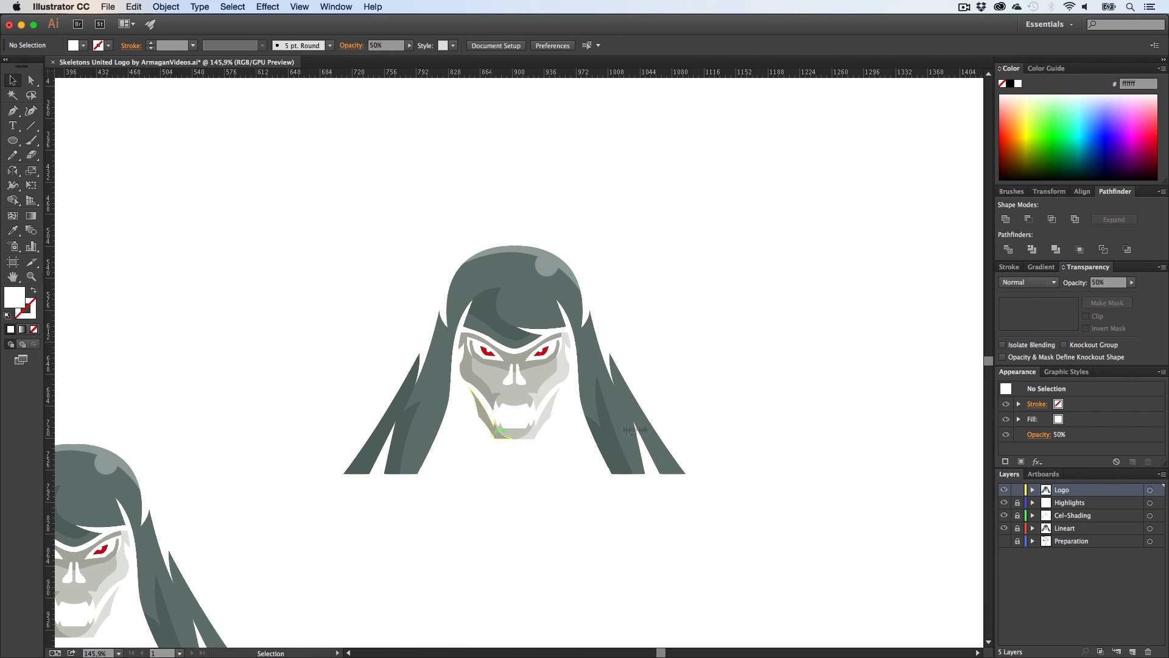
# Step: Offset the pasted artwork's paths by 10 px with a miter limit of 10
pyautogui.moveTo(594, 423); pyautogui.dragTo(309, 185)
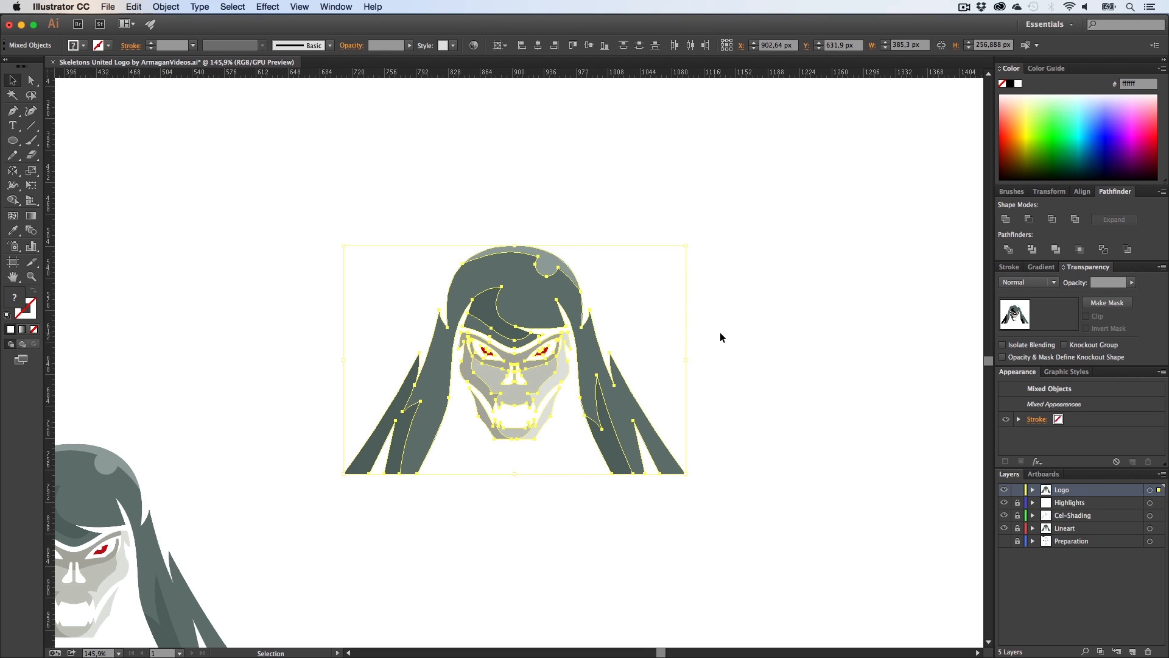
pyautogui.click(134, 6)
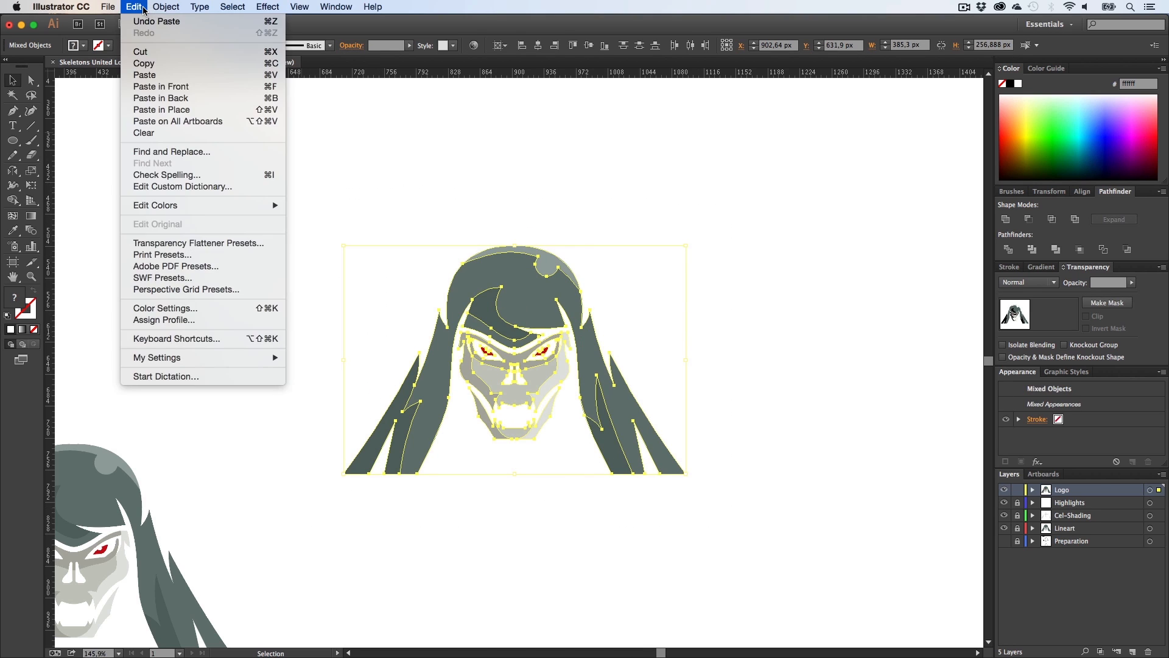
pyautogui.moveTo(167, 7)
pyautogui.moveTo(207, 236)
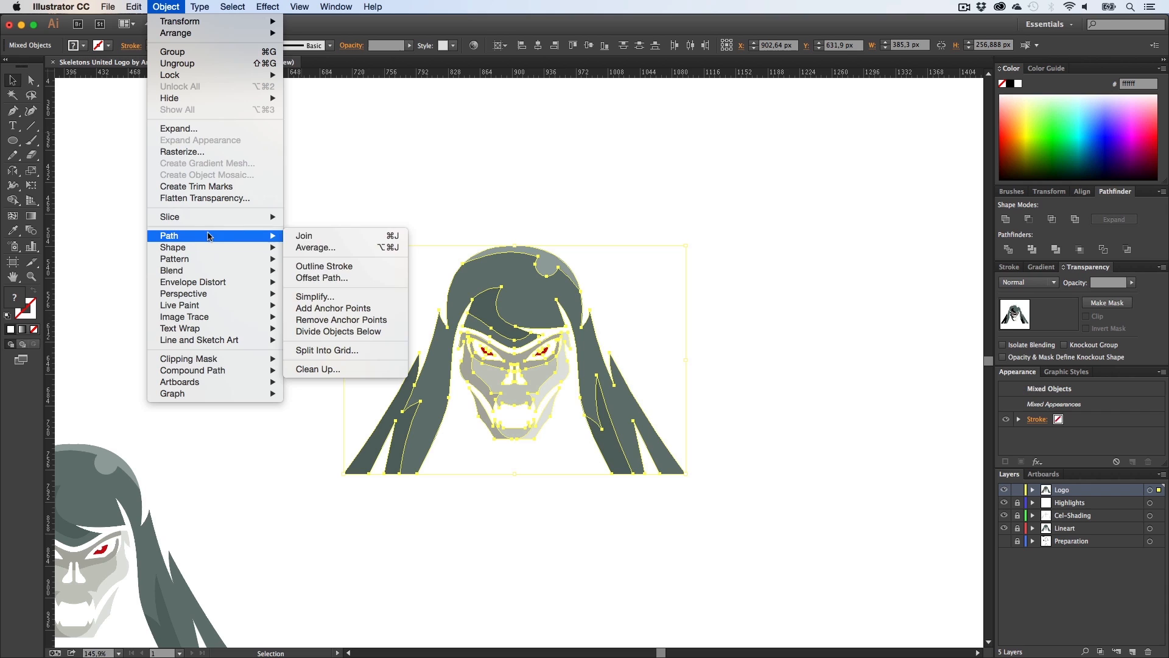
pyautogui.click(321, 277)
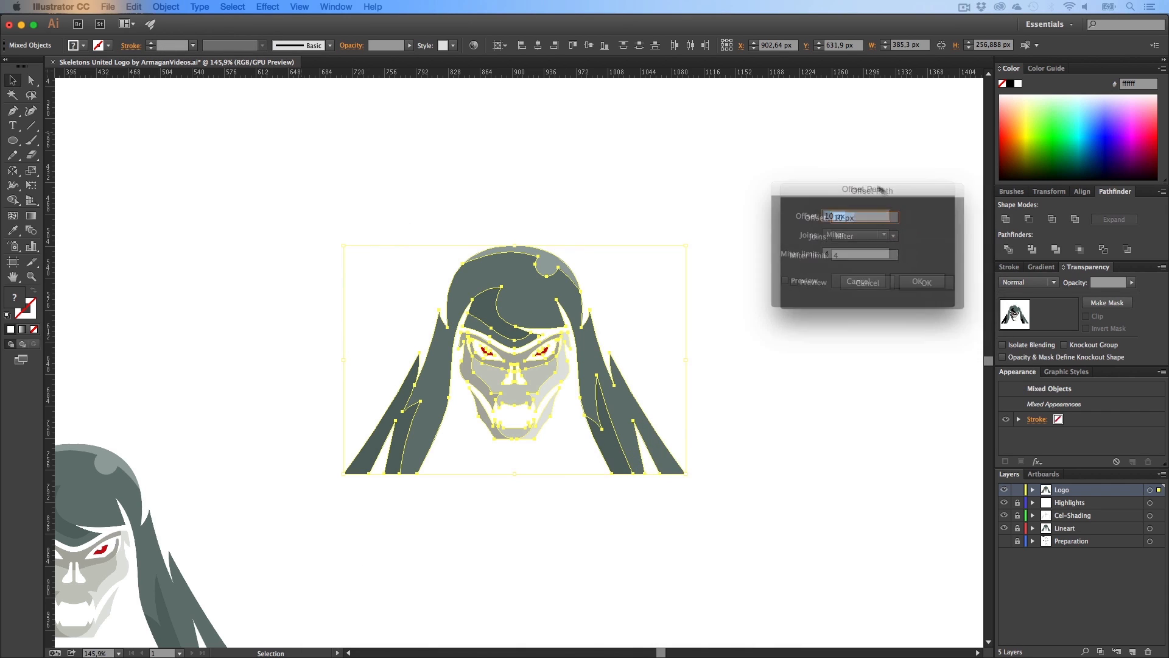
pyautogui.click(771, 268)
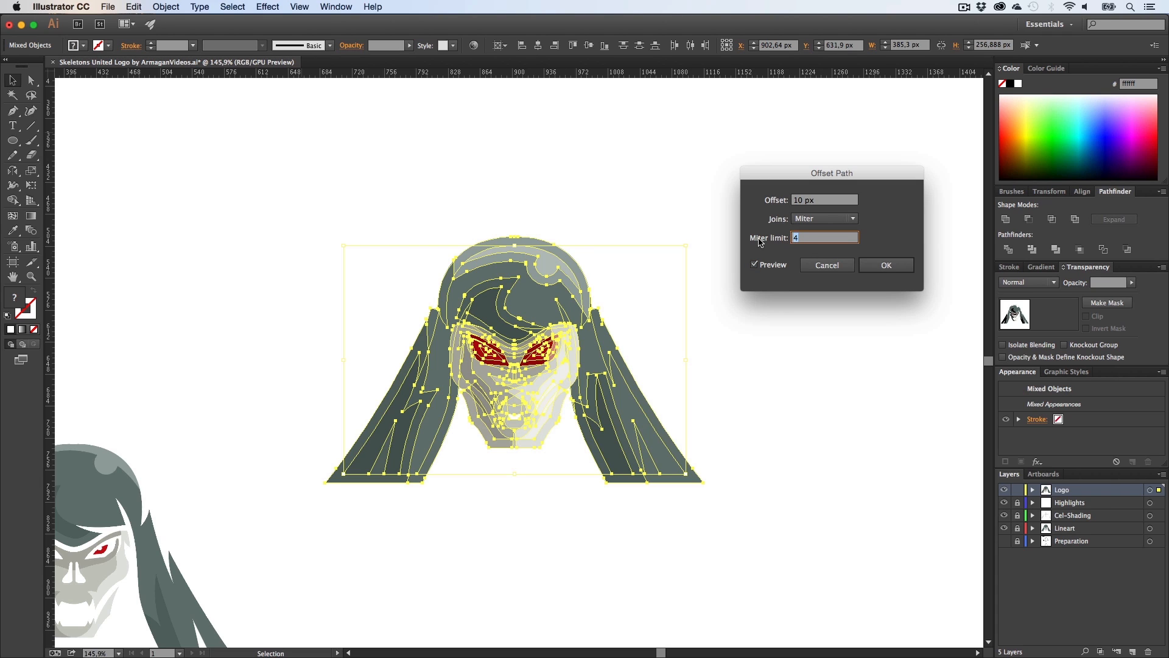
pyautogui.write('10')
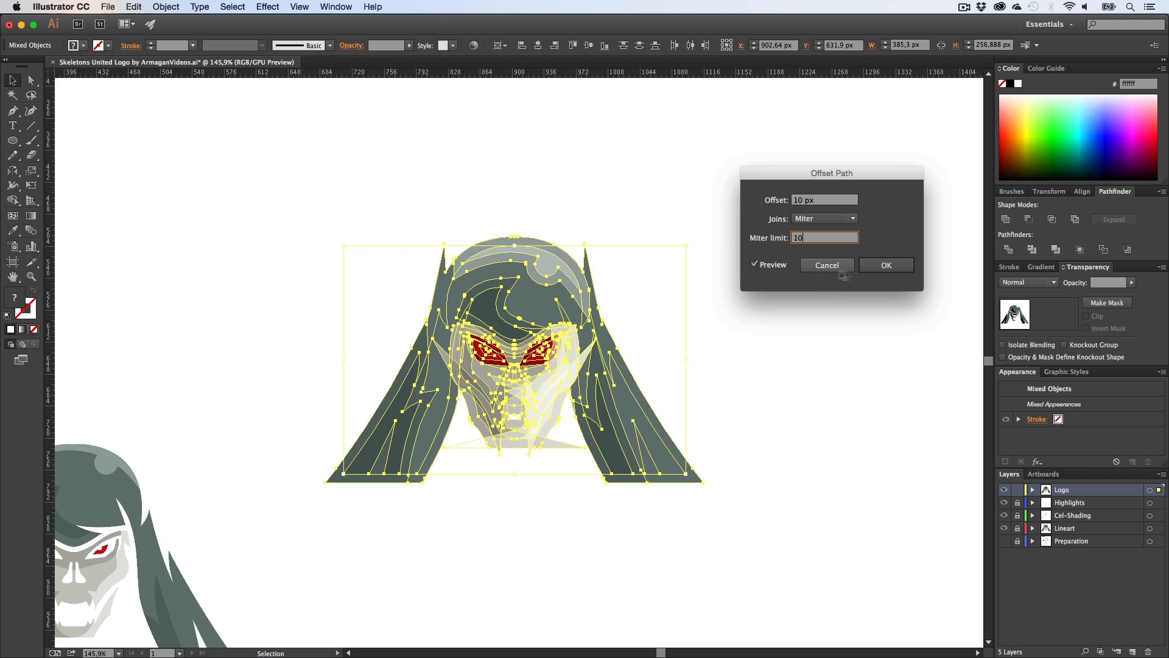
pyautogui.click(877, 272)
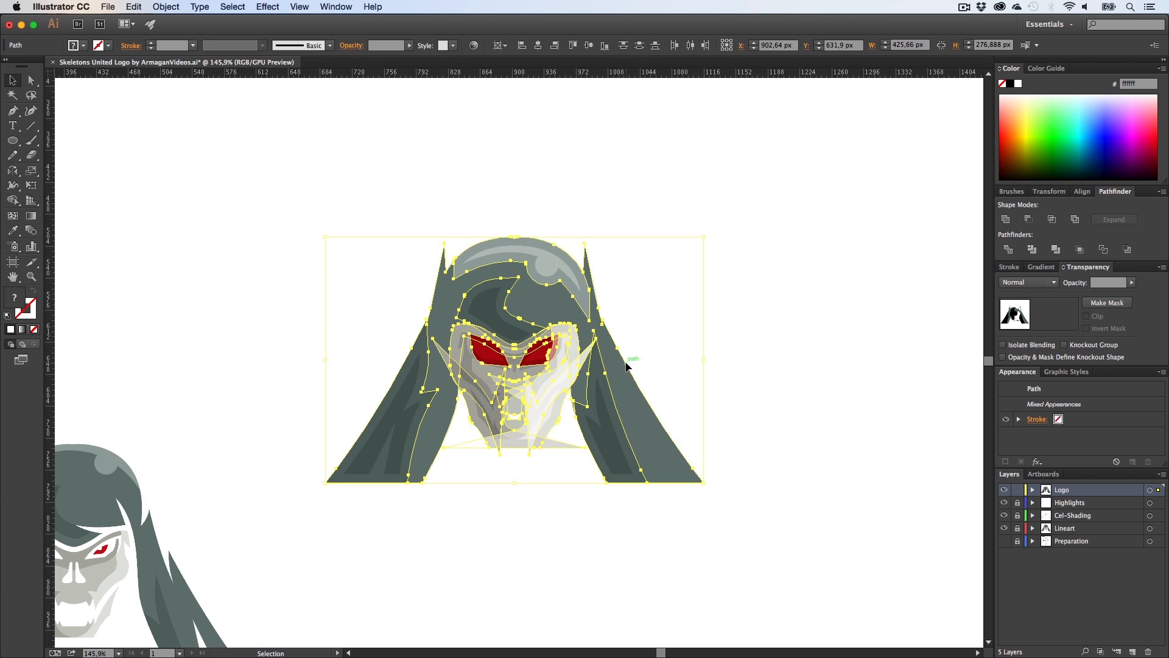
# Step: Move the offset shapes below the original and unite them into a single shape
pyautogui.moveTo(626, 364); pyautogui.dragTo(626, 594)
pyautogui.press('h')
pyautogui.moveTo(641, 539); pyautogui.dragTo(634, 353)
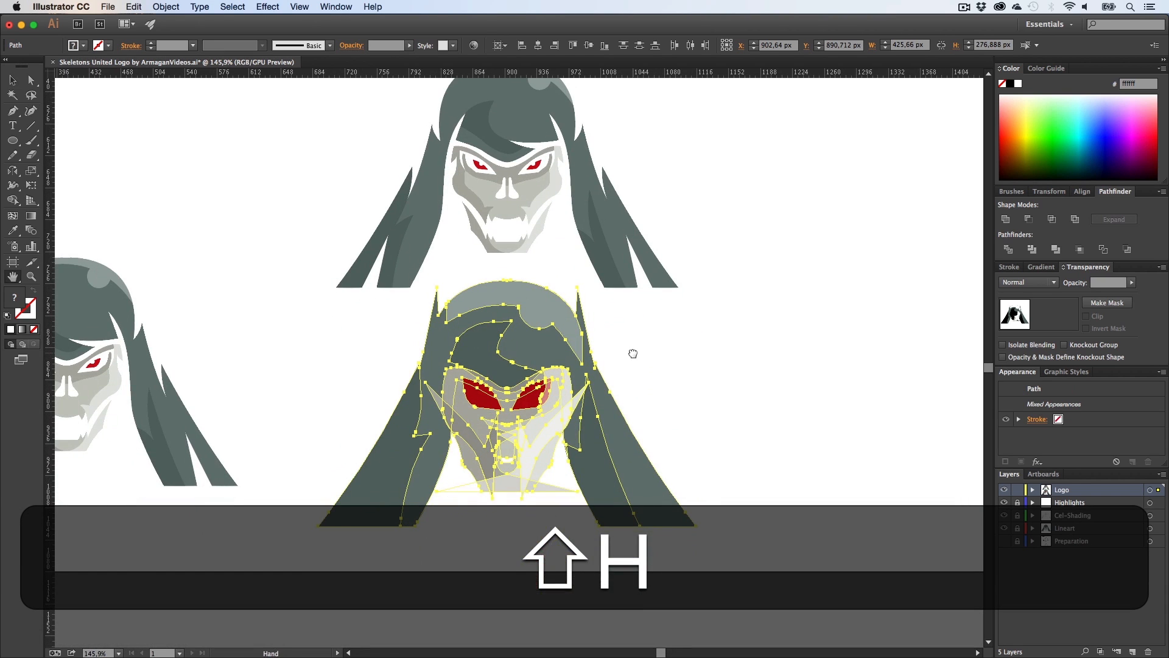
pyautogui.press('v')
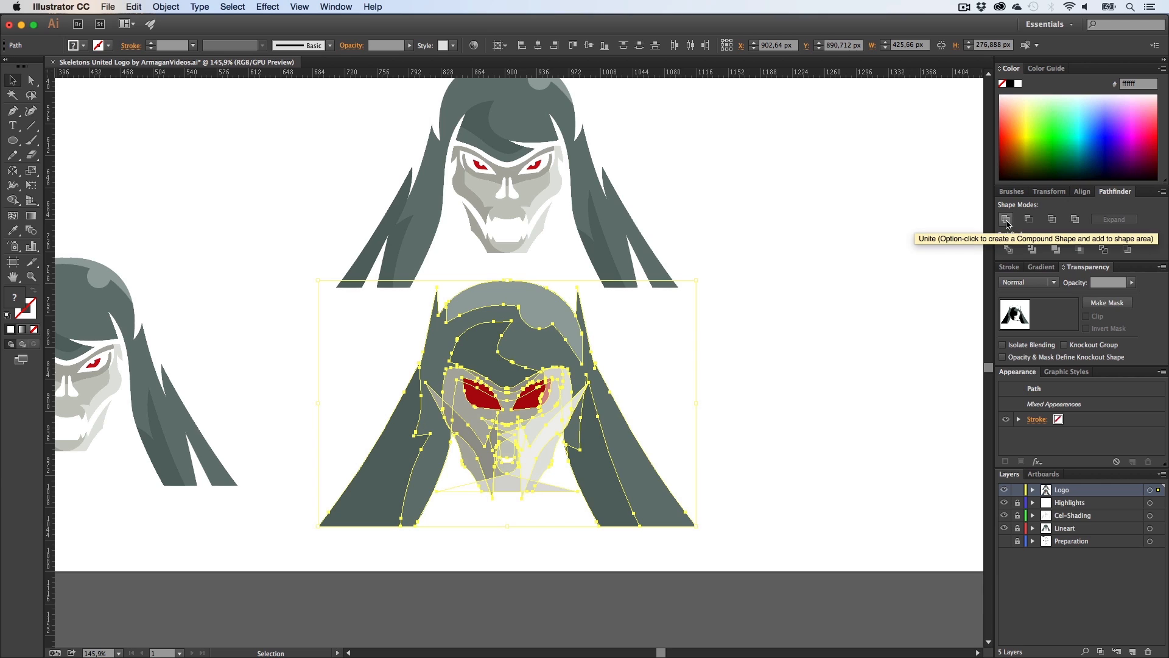
pyautogui.click(1006, 219)
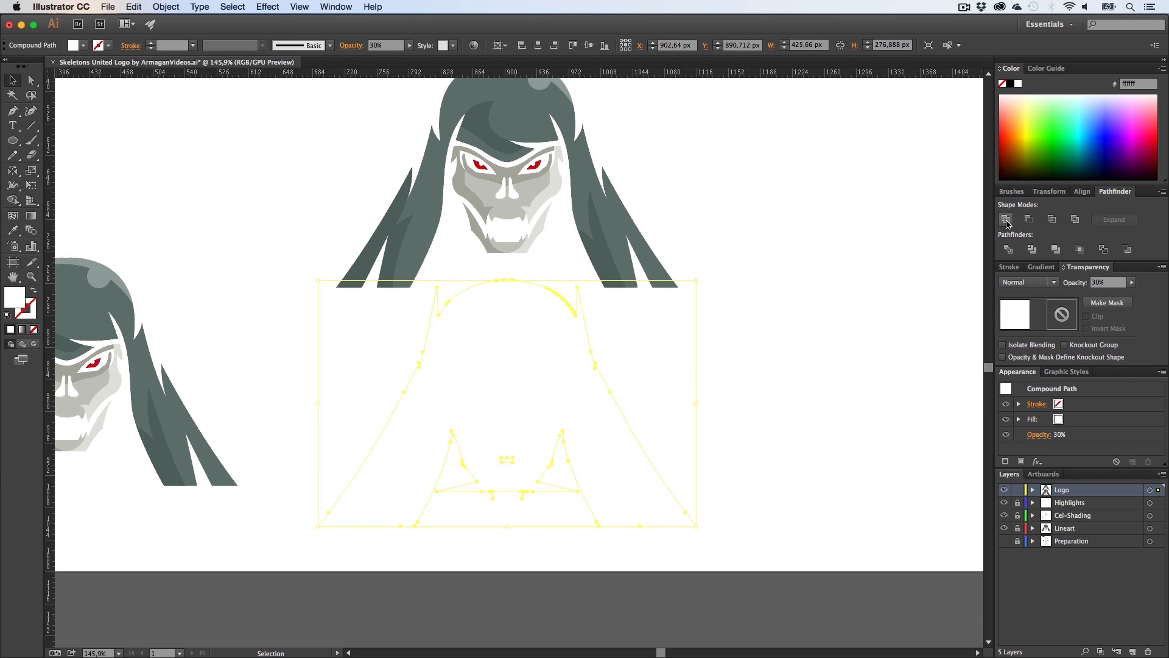
# Step: Fill the united silhouette shape with black
pyautogui.click(1009, 85)
pyautogui.click(785, 329)
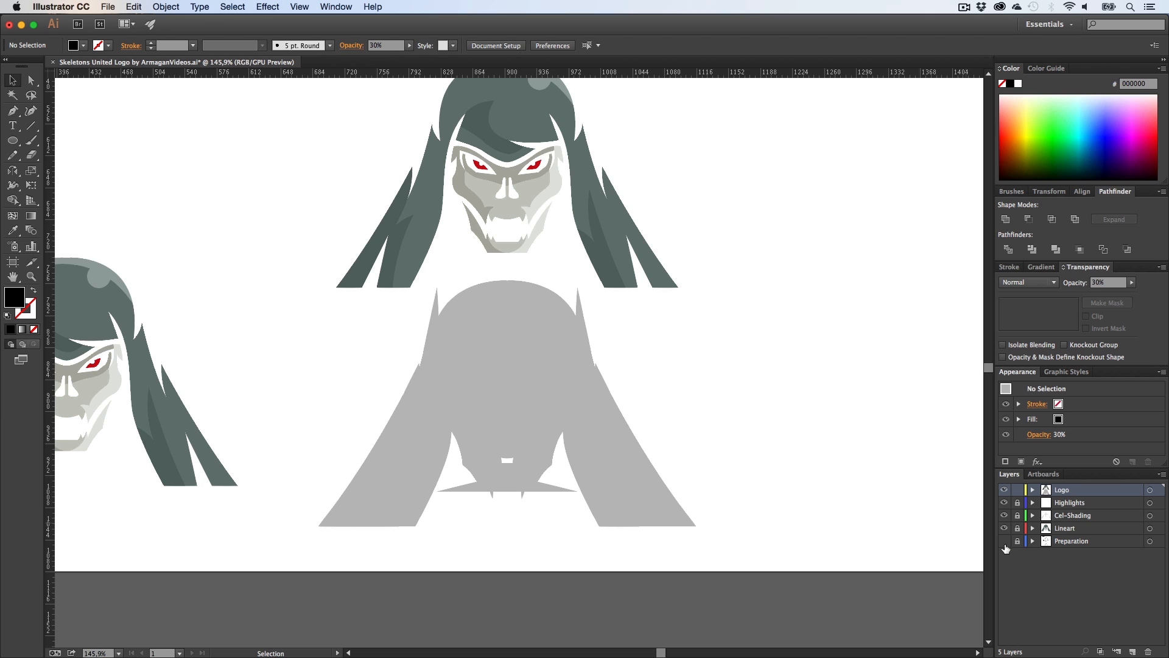
# Step: Show the Preparation layer and confirm its layer options
pyautogui.click(1004, 541)
pyautogui.click(1070, 542)
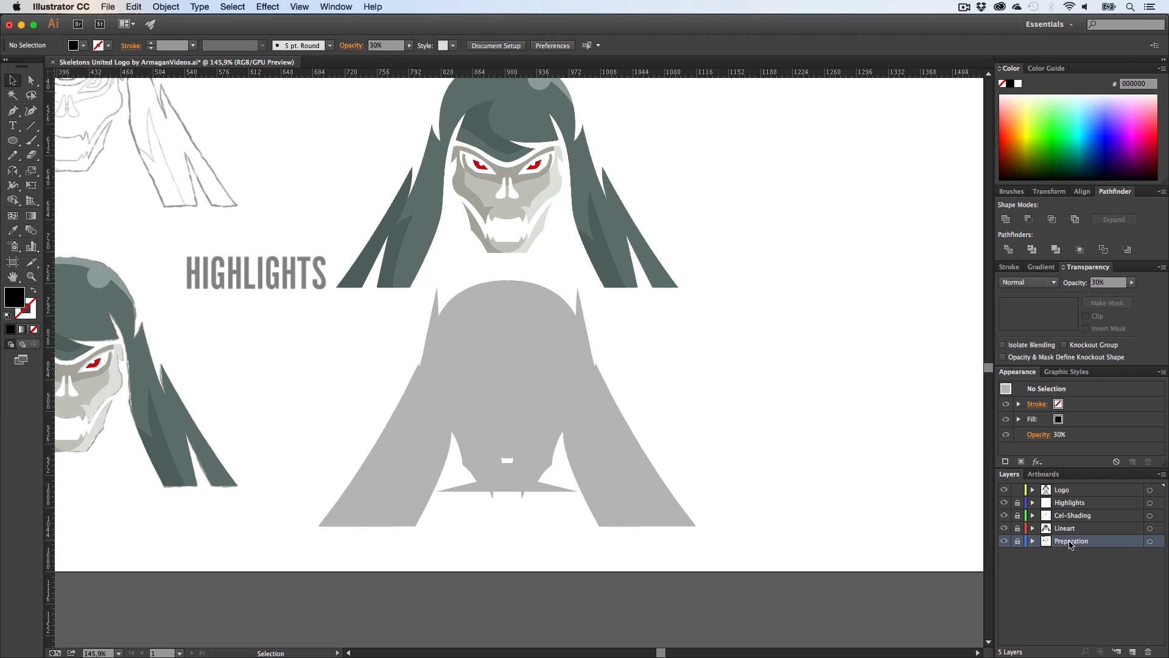
pyautogui.doubleClick(1133, 545)
pyautogui.click(561, 390)
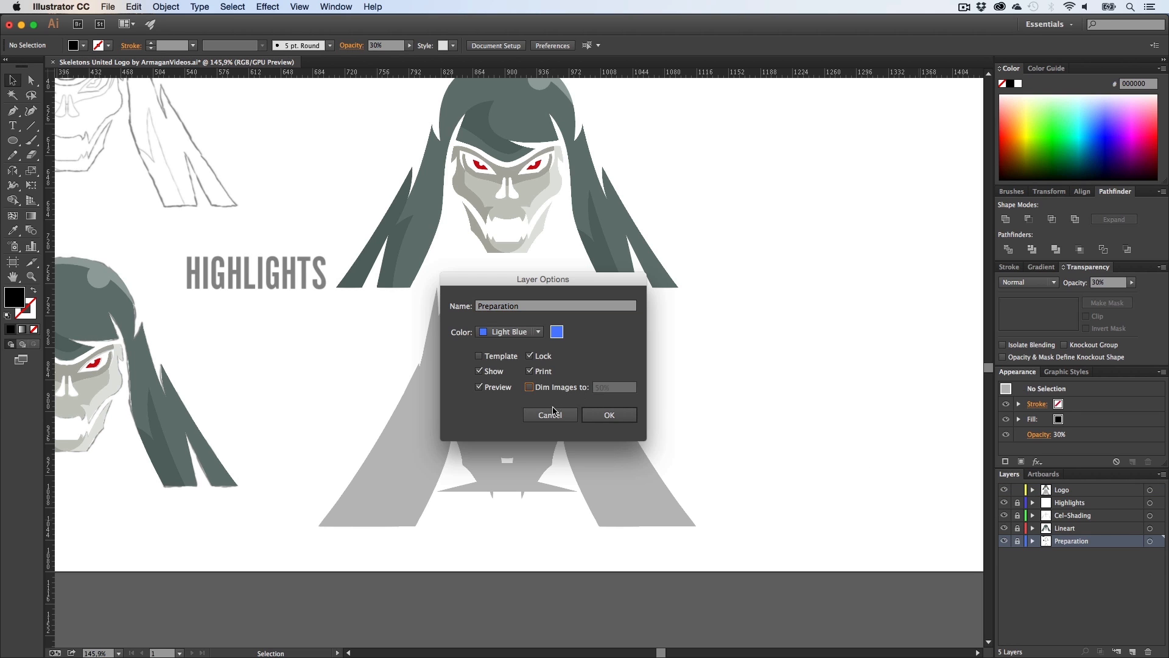
pyautogui.click(614, 416)
# Step: Apply the navy #131c42 colour from the reference artwork to the silhouette with the Eyedropper
pyautogui.press('h')
pyautogui.moveTo(232, 101); pyautogui.dragTo(548, 369)
pyautogui.moveTo(578, 445); pyautogui.dragTo(326, 302)
pyautogui.press('v')
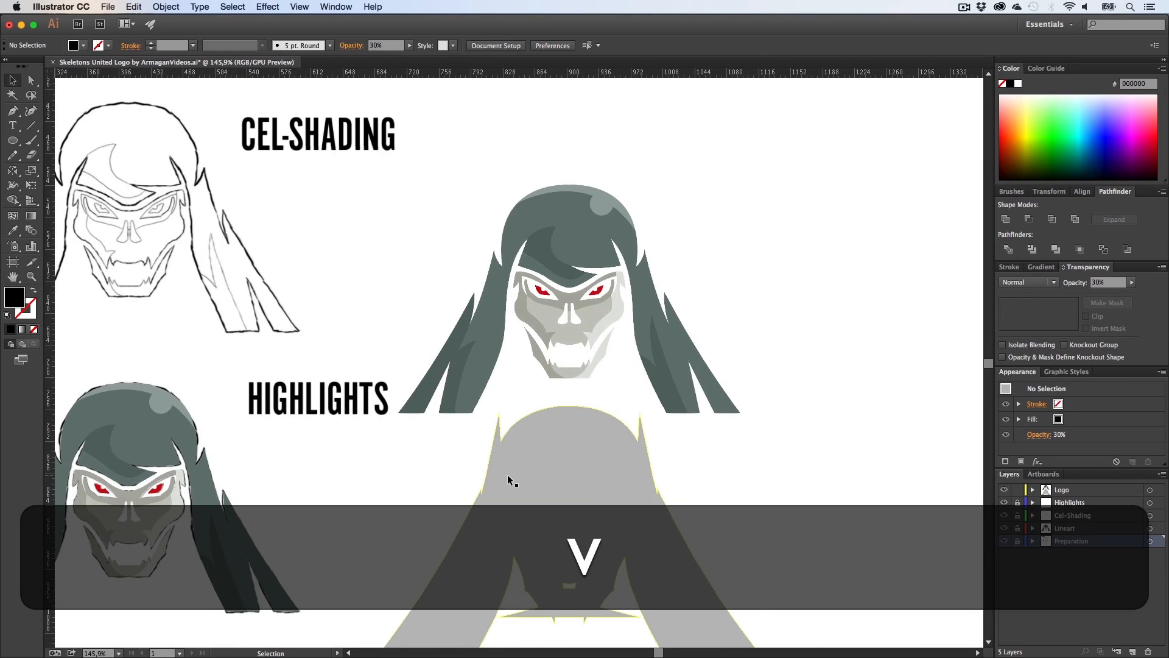
pyautogui.click(507, 474)
pyautogui.press('h')
pyautogui.moveTo(209, 126); pyautogui.dragTo(240, 149)
pyautogui.press('i')
pyautogui.press('h')
pyautogui.moveTo(431, 441); pyautogui.dragTo(302, 237)
pyautogui.press('v')
pyautogui.click(612, 396)
# Step: Draw a four-point navy shape with the Pen tool filling the gap between the silhouette's lower legs
pyautogui.press('z')
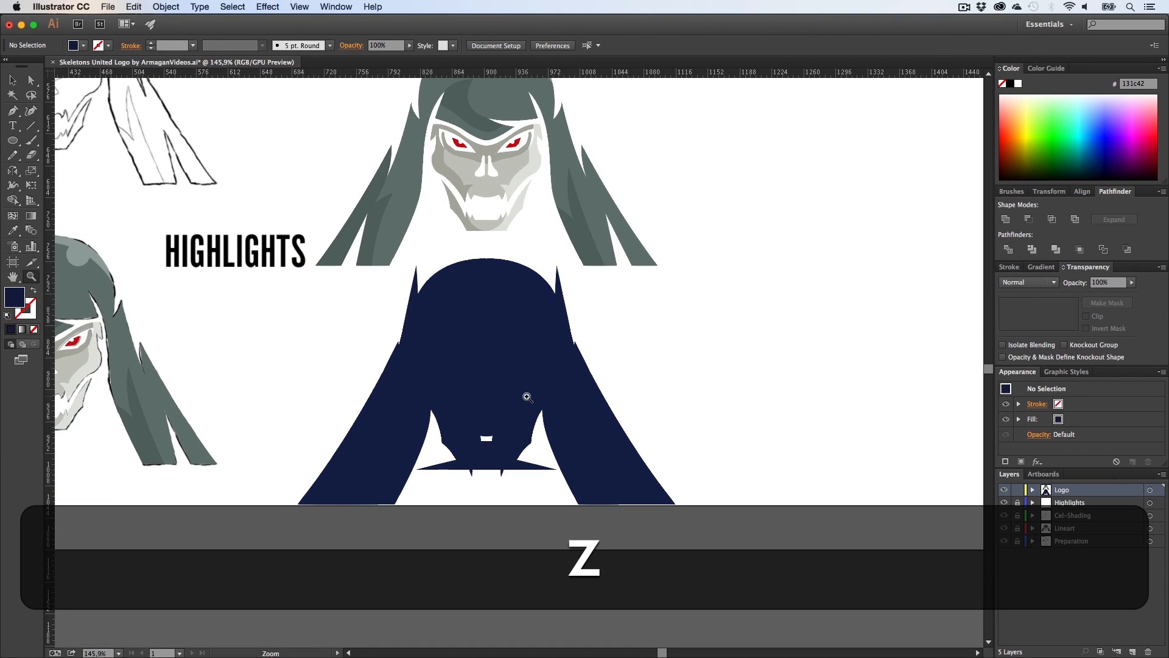
pyautogui.click(528, 397)
pyautogui.press('h')
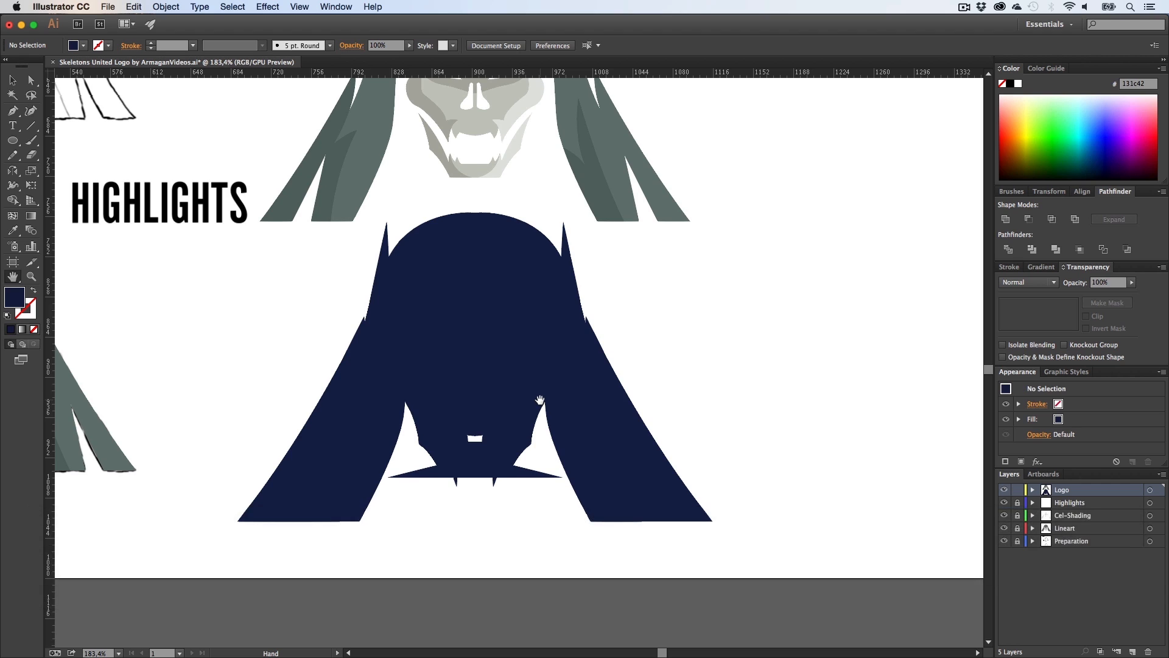
pyautogui.press('p')
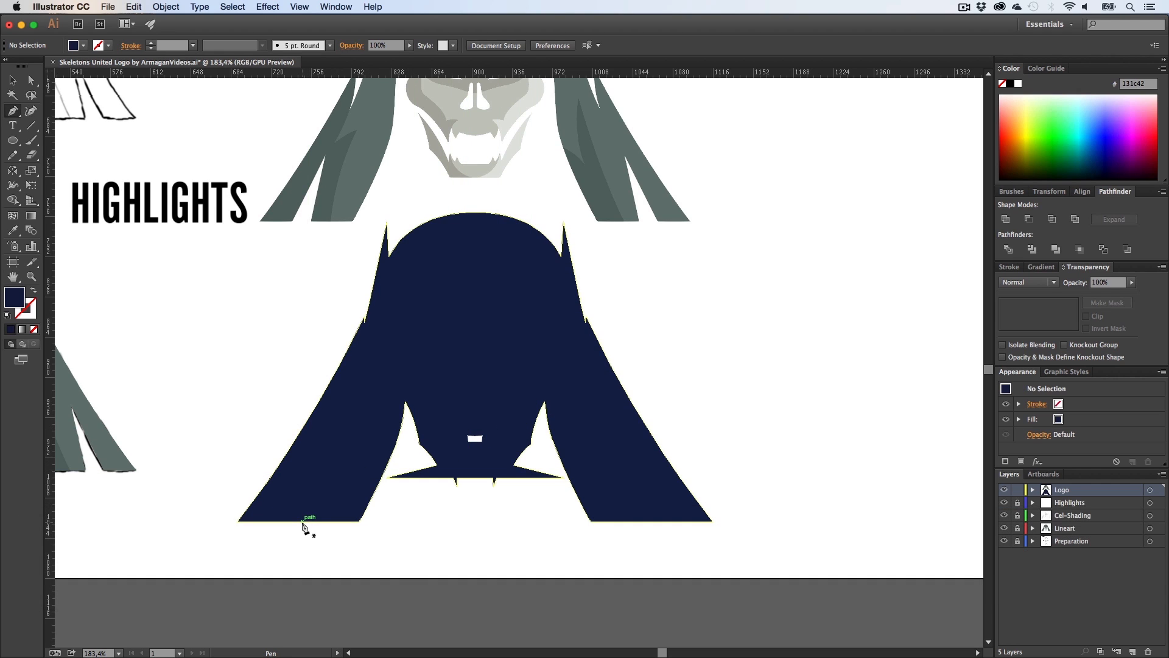
pyautogui.click(302, 520)
pyautogui.click(652, 521)
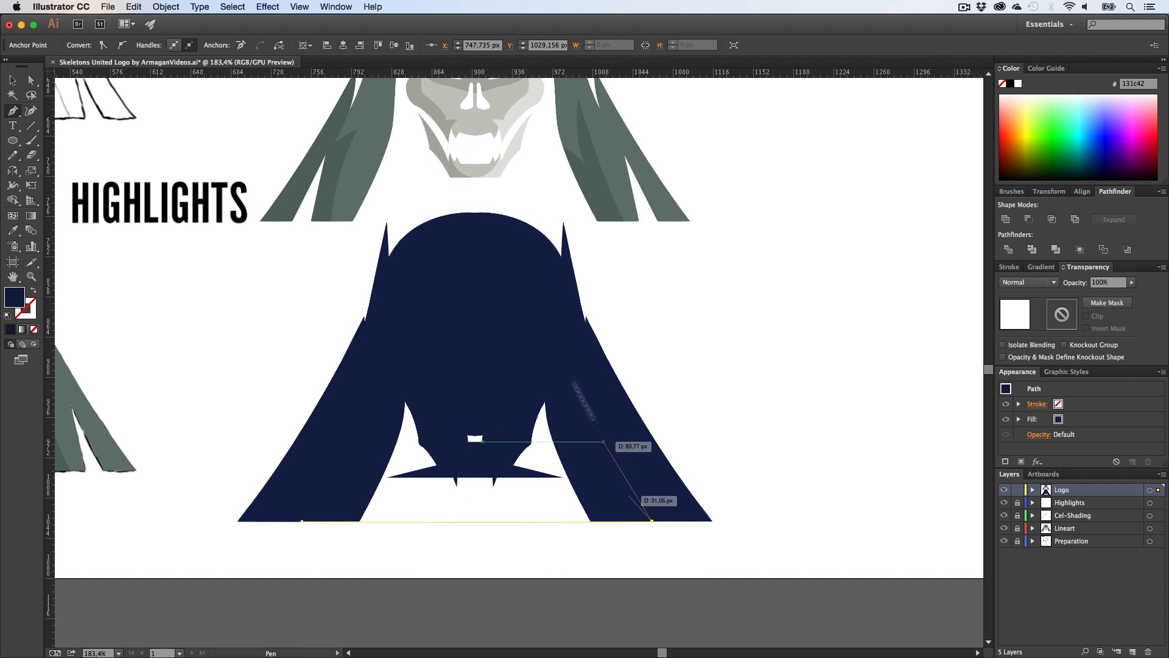
pyautogui.click(541, 347)
pyautogui.click(402, 363)
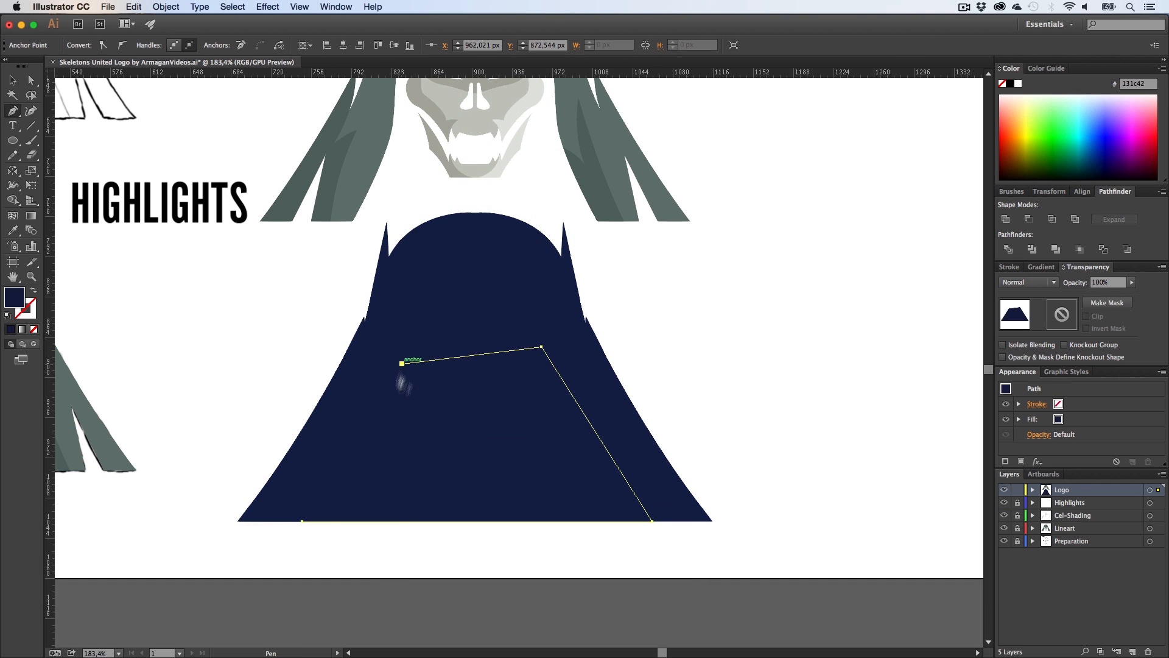
pyautogui.click(302, 521)
pyautogui.press('a')
pyautogui.click(627, 324)
pyautogui.press('z')
pyautogui.moveTo(507, 335)
pyautogui.mouseDown()
pyautogui.moveTo(545, 327)
pyautogui.moveTo(510, 334)
pyautogui.mouseUp()
pyautogui.press('v')
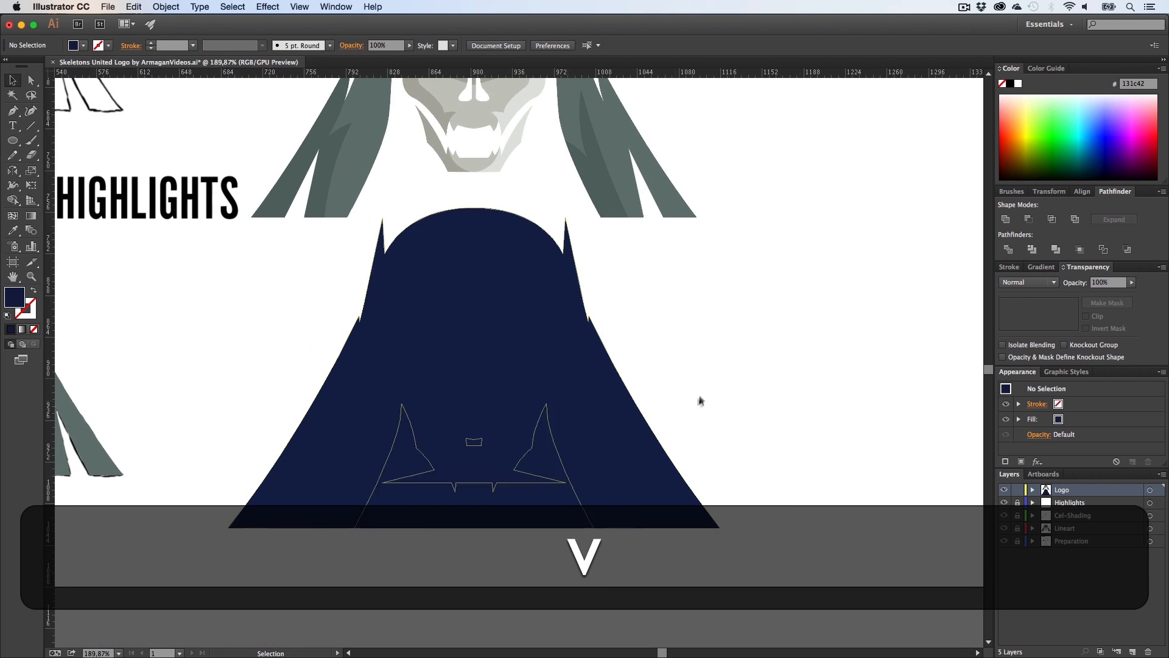
# Step: Unite the filler shape between the legs with the navy silhouette
pyautogui.moveTo(692, 382); pyautogui.dragTo(347, 538)
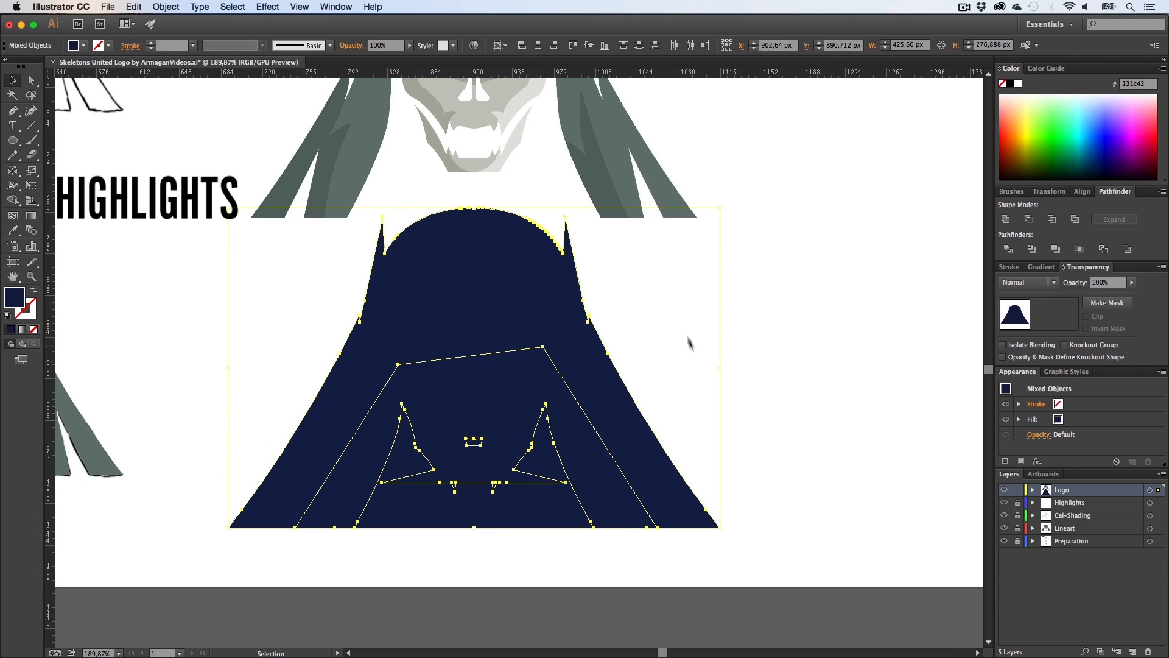
pyautogui.moveTo(768, 278); pyautogui.dragTo(257, 556)
pyautogui.click(1005, 219)
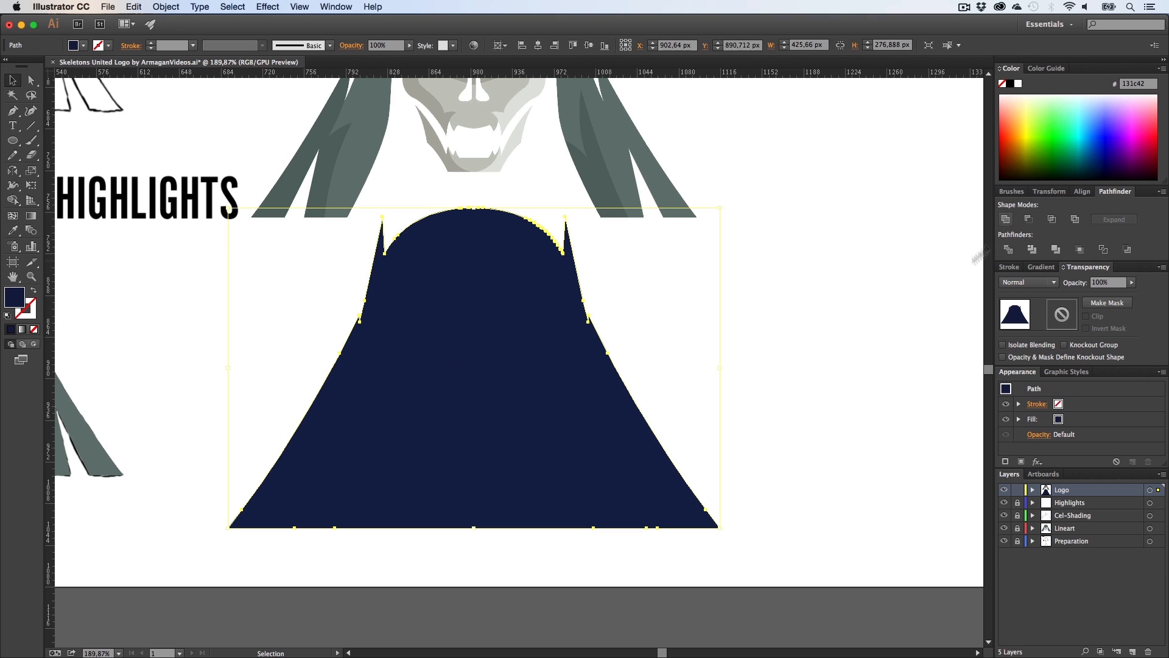
pyautogui.click(757, 379)
# Step: Draw a closed Pen shape around the silhouette's left horn spike
pyautogui.press('z')
pyautogui.click(463, 305)
pyautogui.moveTo(540, 312); pyautogui.dragTo(483, 282)
pyautogui.press('h')
pyautogui.hscroll(-5, 475, 313)
pyautogui.press('z')
pyautogui.moveTo(408, 298); pyautogui.dragTo(452, 342)
pyautogui.press('h')
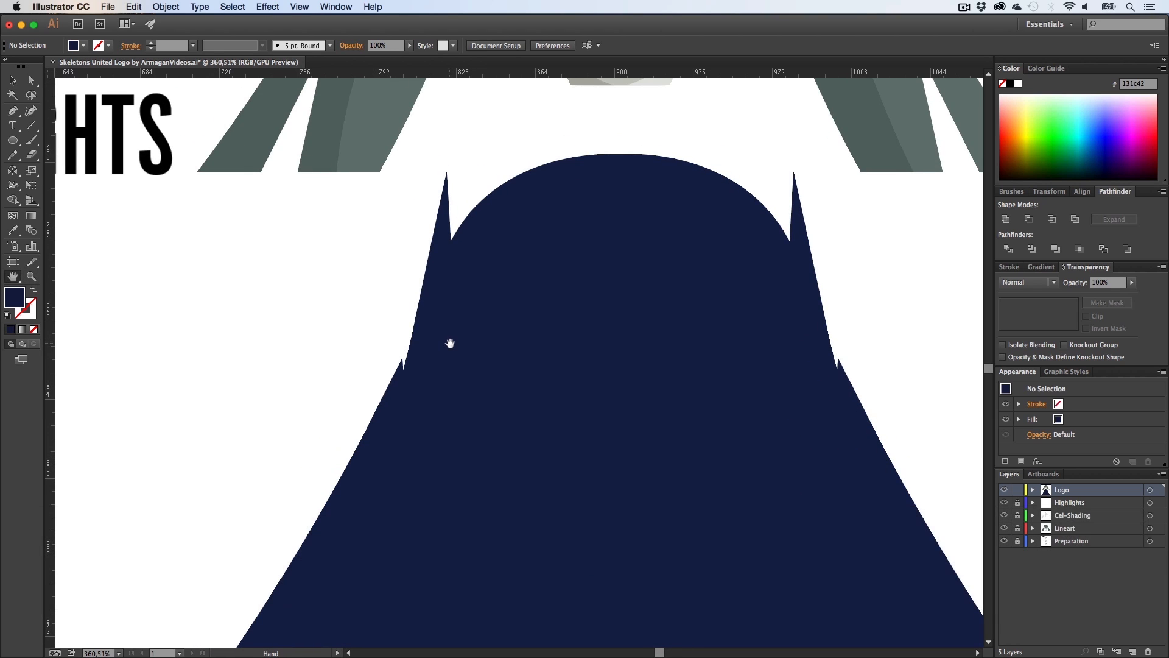
pyautogui.press('a')
pyautogui.click(453, 339)
pyautogui.click(460, 204)
pyautogui.press('p')
pyautogui.click(451, 242)
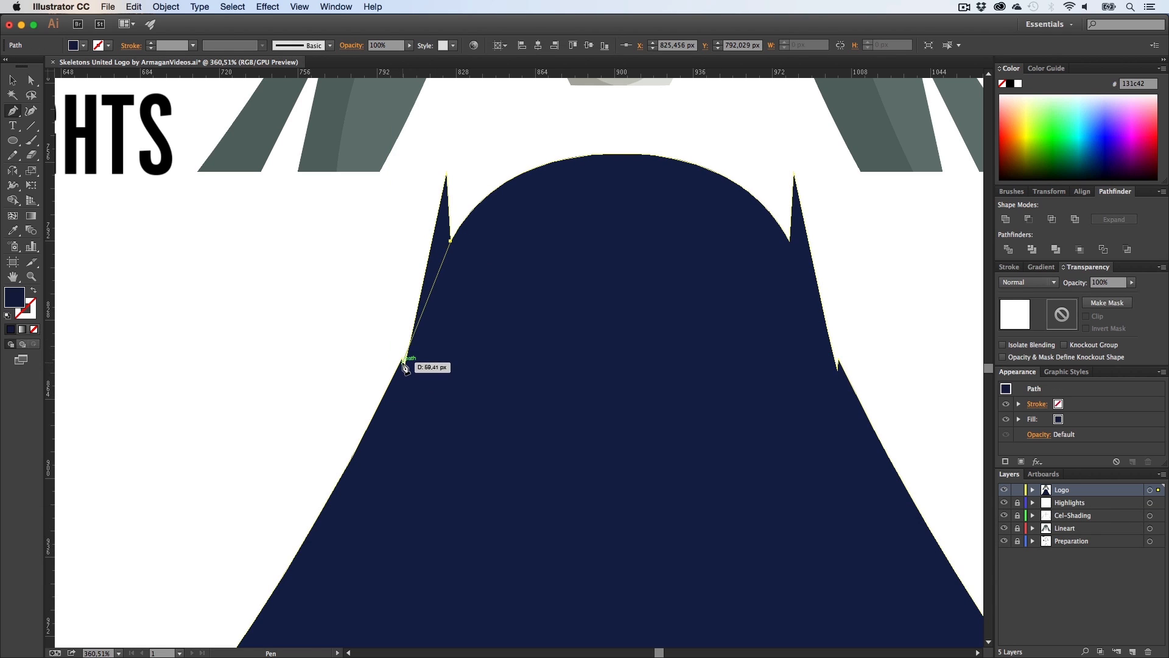
pyautogui.click(390, 391)
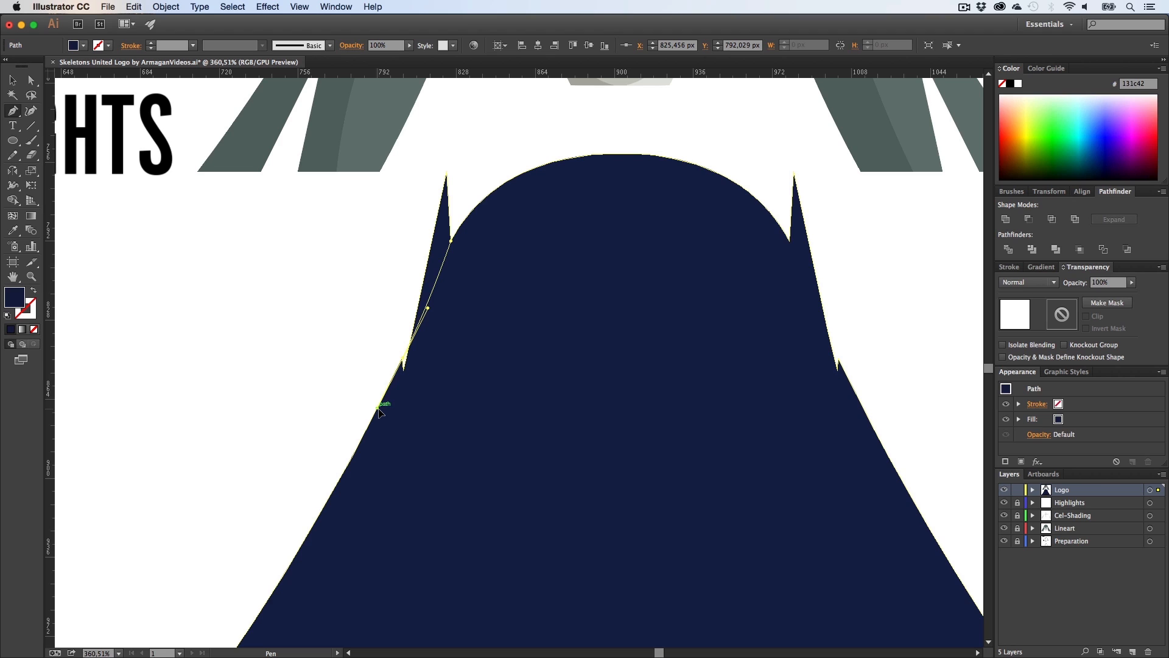
pyautogui.click(378, 408)
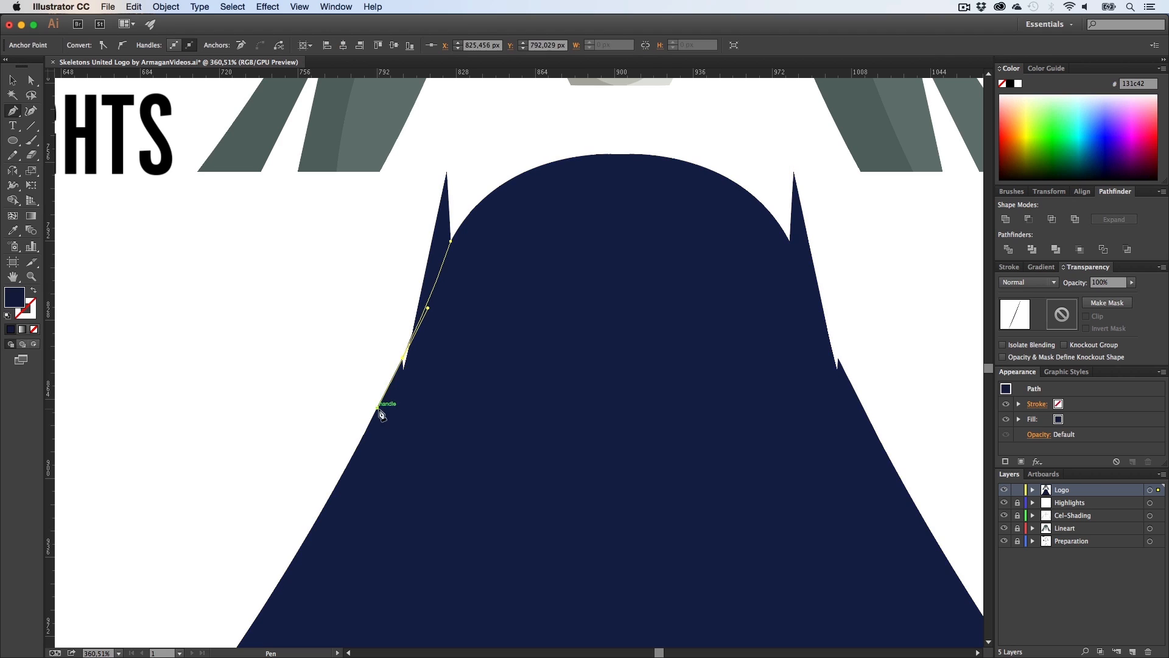
pyautogui.click(356, 229)
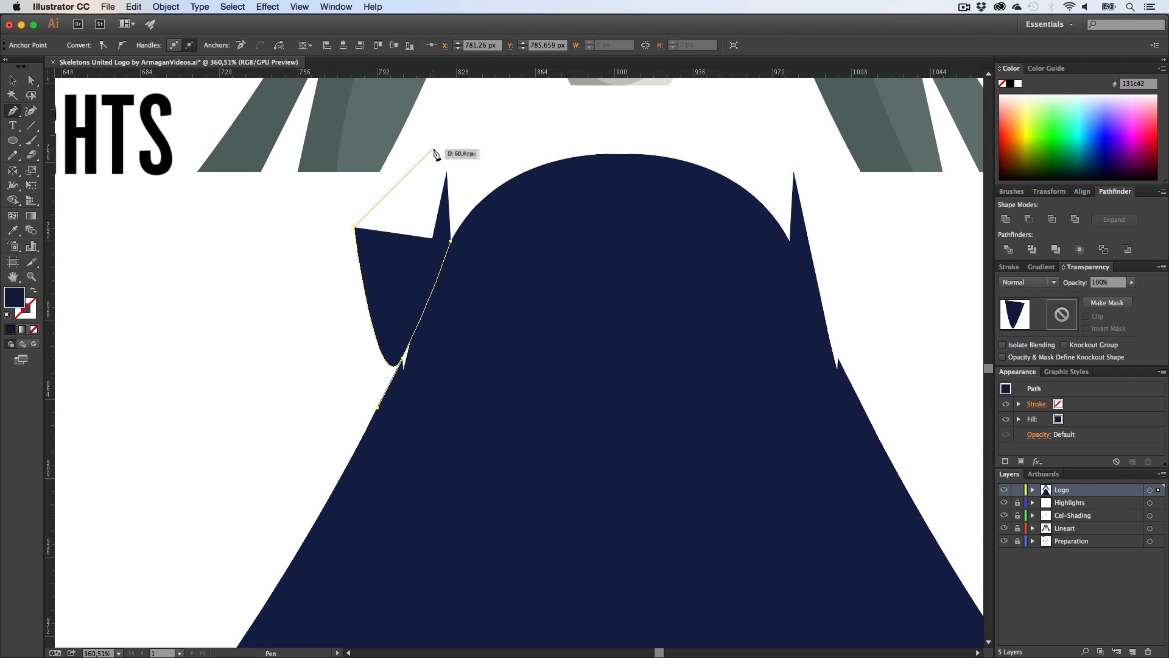
pyautogui.click(439, 146)
pyautogui.click(461, 177)
pyautogui.click(451, 243)
# Step: Erase the left horn spike and the drawn shape from the silhouette with the Shape Builder
pyautogui.press('v')
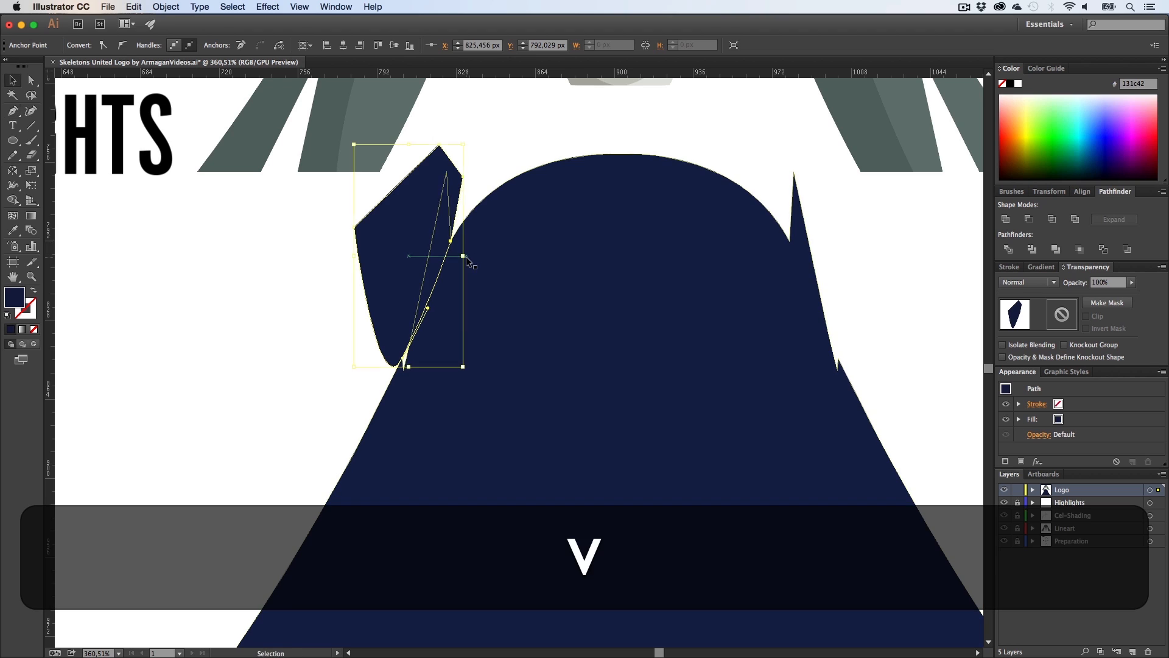
pyautogui.keyDown('shift'); pyautogui.click(464, 256); pyautogui.keyUp('shift')
pyautogui.hotkey('shift', 'm')
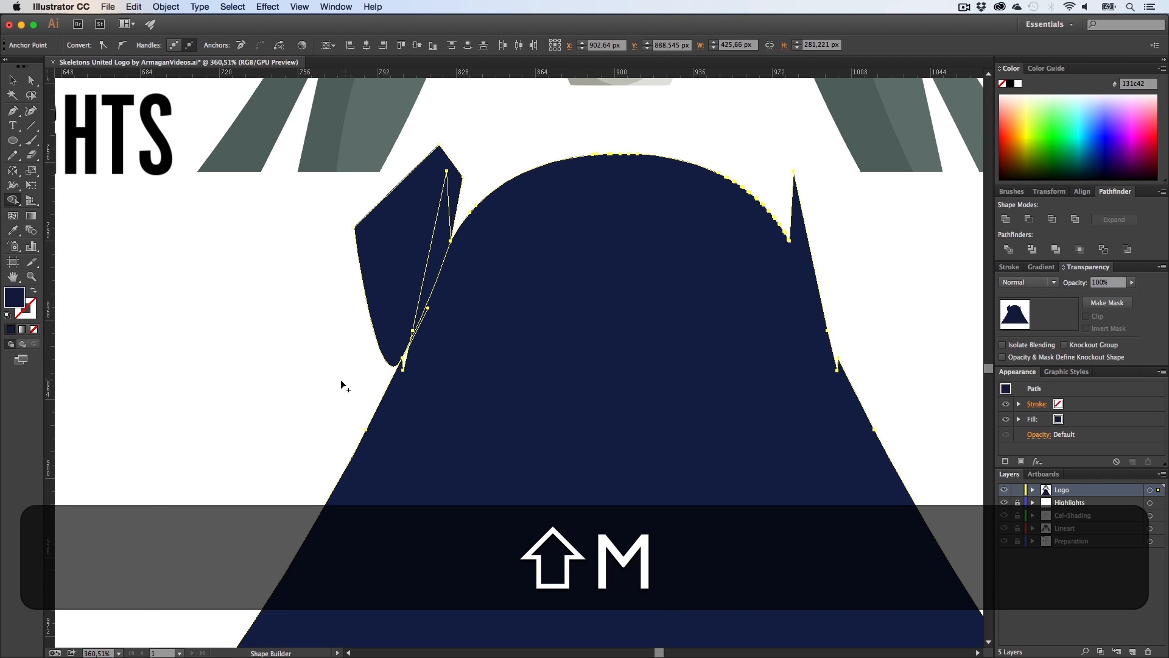
pyautogui.moveTo(342, 383)
pyautogui.mouseDown()
pyautogui.moveTo(402, 304)
pyautogui.moveTo(394, 252)
pyautogui.mouseUp()
pyautogui.press('v')
pyautogui.click(395, 250)
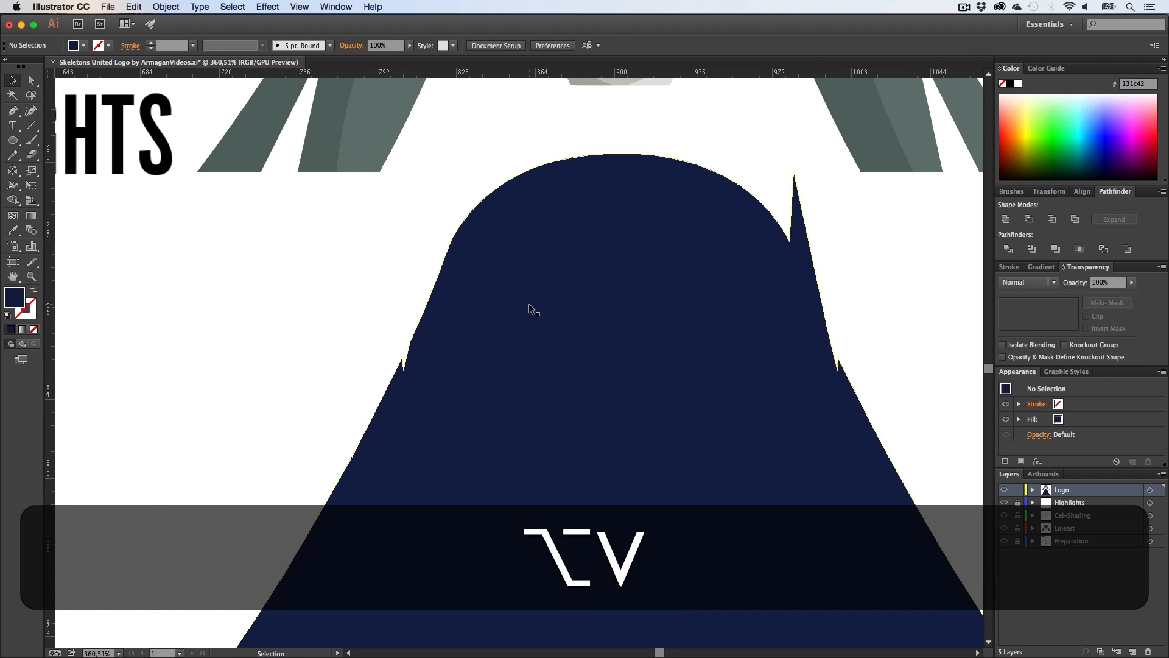
# Step: Draw a curved three-point Pen shape over the notch on the silhouette's left shoulder
pyautogui.press('h')
pyautogui.press('z')
pyautogui.moveTo(483, 344); pyautogui.dragTo(404, 323)
pyautogui.press('h')
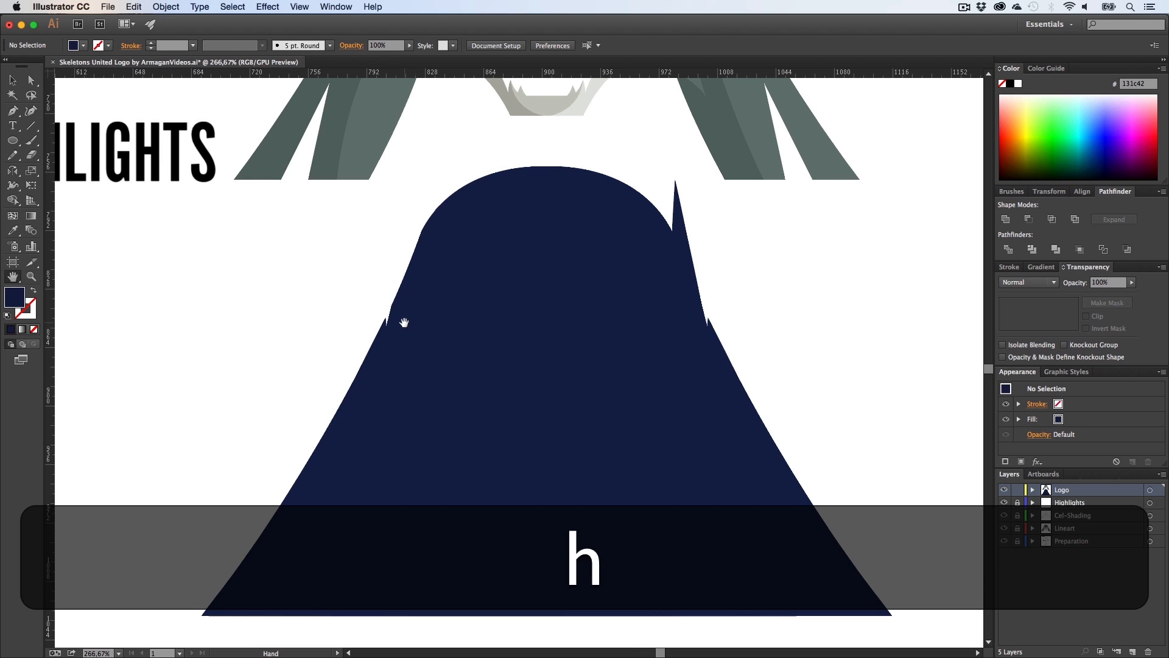
pyautogui.press('p')
pyautogui.moveTo(361, 370); pyautogui.dragTo(428, 219)
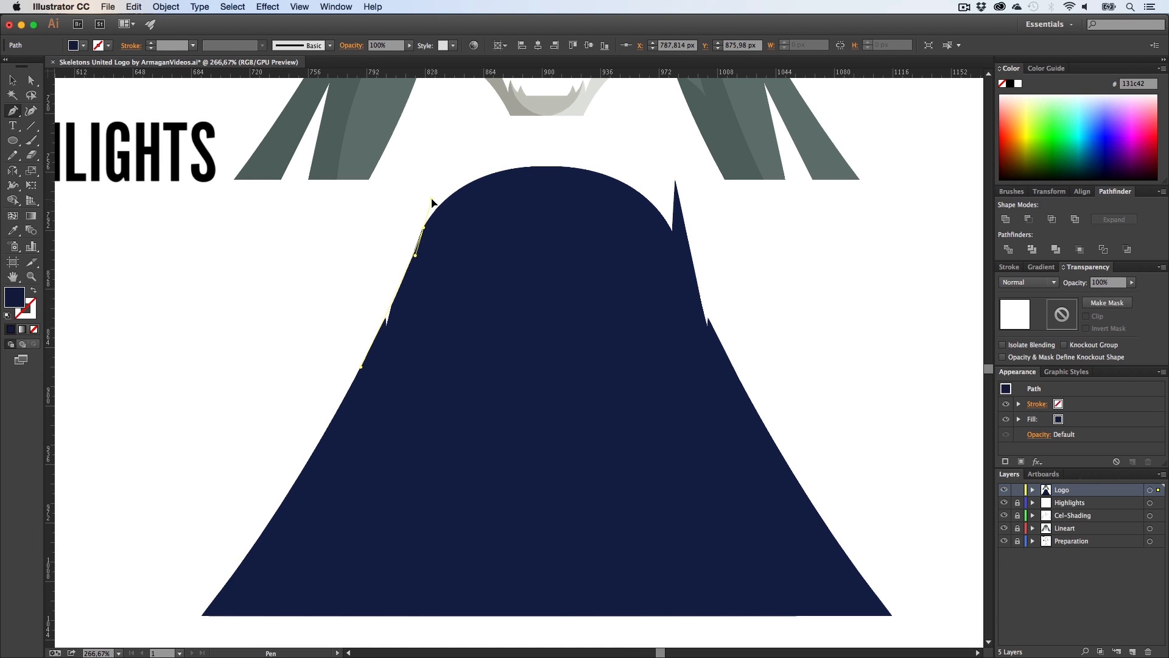
pyautogui.click(520, 332)
pyautogui.click(361, 369)
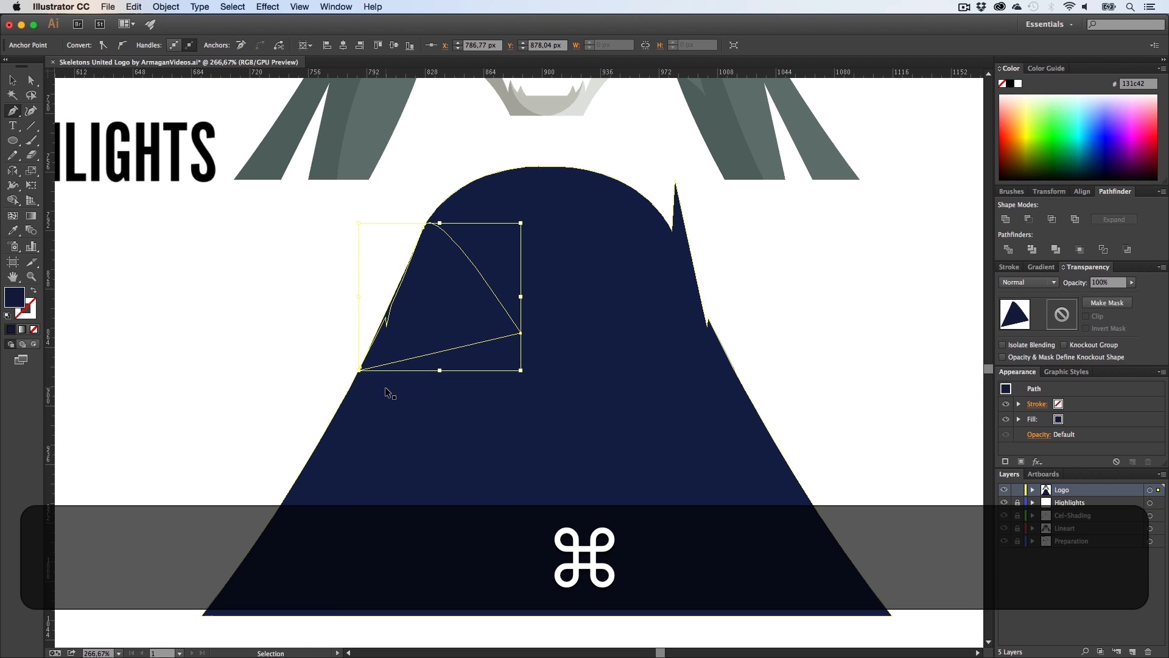
# Step: Undo the last action, then unite the curved shape with the silhouette
pyautogui.press('super+z')
pyautogui.press('a')
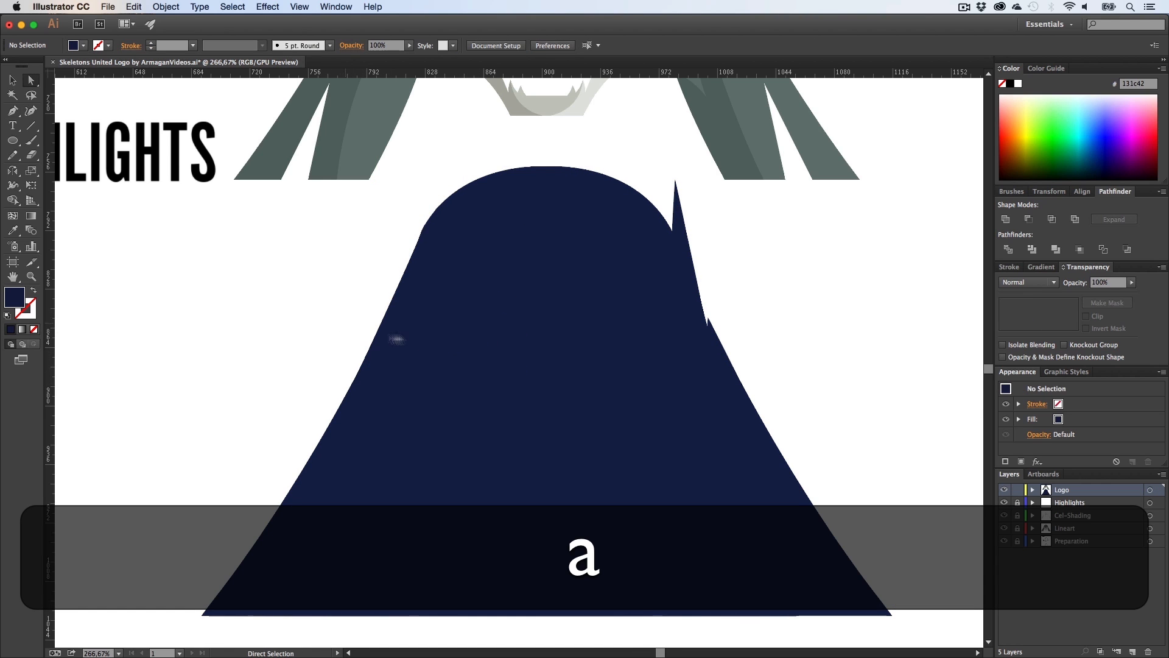
pyautogui.press('z')
pyautogui.keyDown('alt'); pyautogui.click(499, 331); pyautogui.keyUp('alt')
pyautogui.moveTo(500, 332); pyautogui.dragTo(452, 343)
pyautogui.press('v')
pyautogui.moveTo(367, 297); pyautogui.dragTo(551, 372)
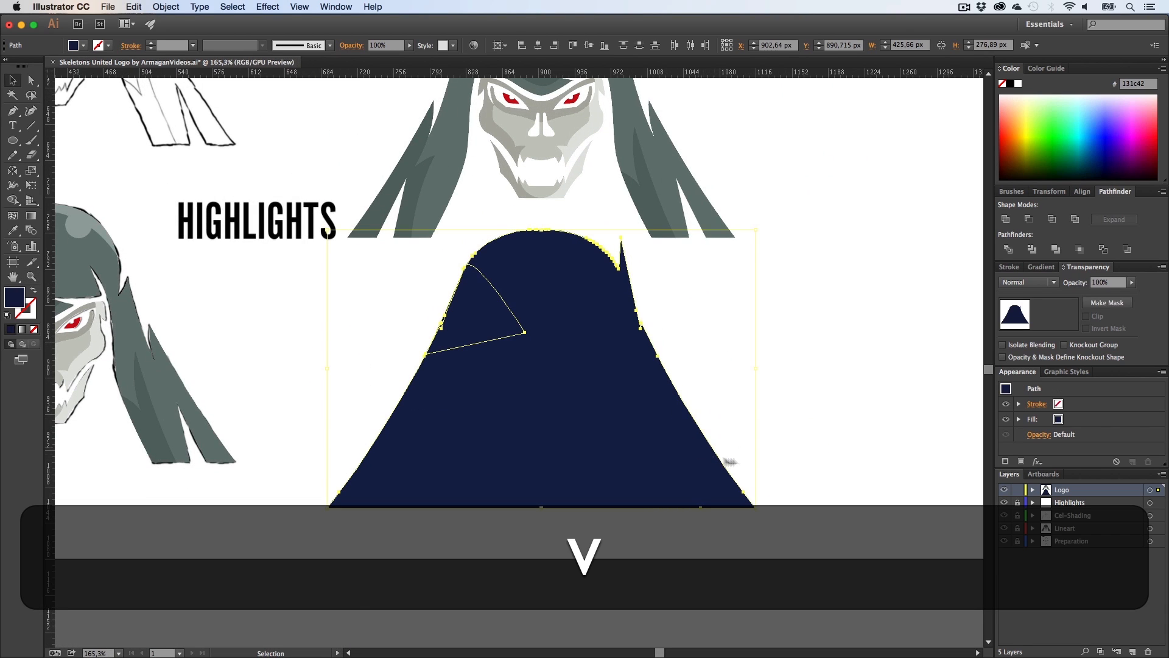
pyautogui.click(1006, 220)
pyautogui.click(745, 358)
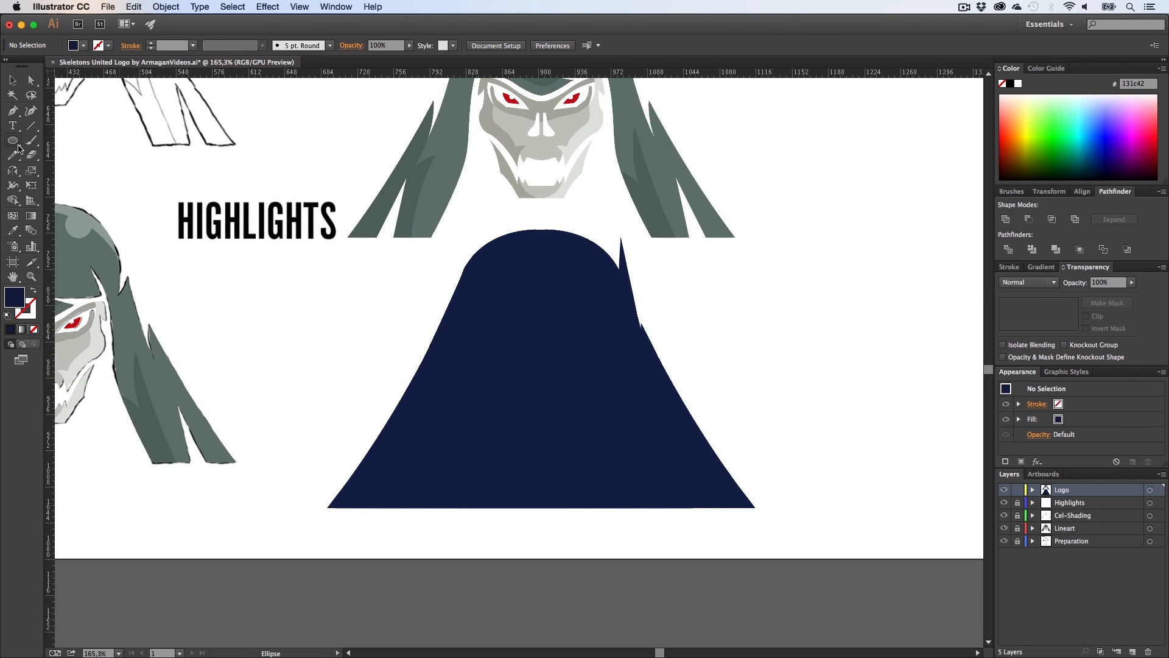
# Step: Draw a rectangle about 269 by 336 px covering the silhouette's right half
pyautogui.moveTo(19, 148); pyautogui.dragTo(43, 137)
pyautogui.moveTo(811, 552); pyautogui.dragTo(544, 215)
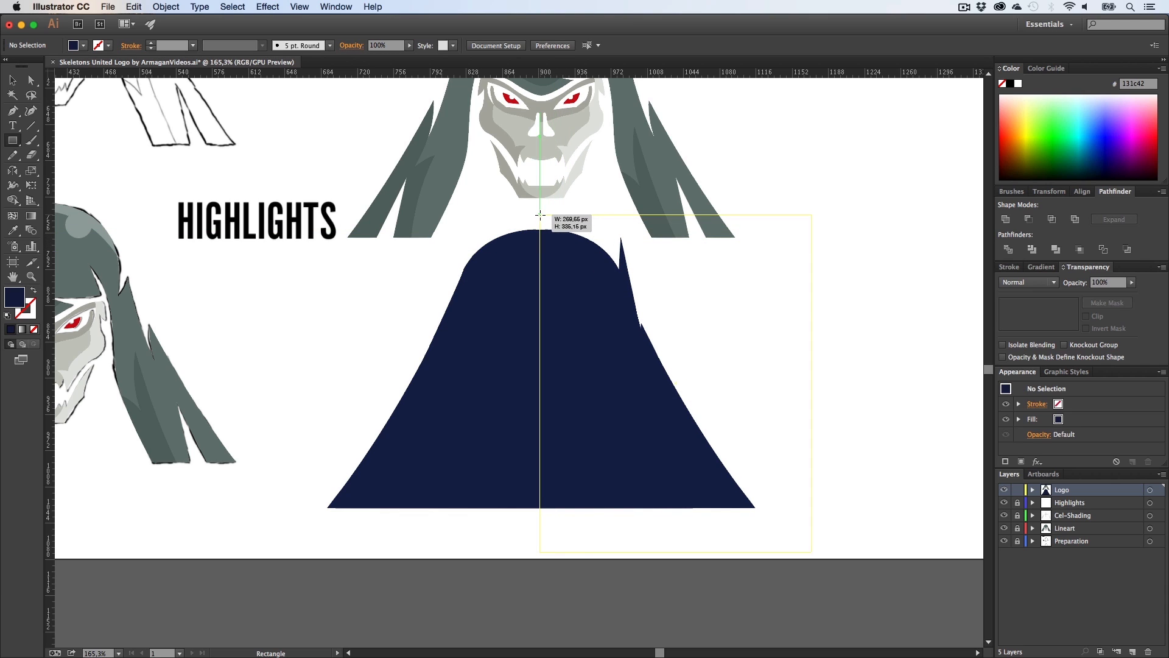
pyautogui.moveTo(541, 215); pyautogui.dragTo(540, 215)
# Step: Subtract the rectangle from the silhouette with Minus Front, keeping the left half
pyautogui.press('v')
pyautogui.keyDown('shift'); pyautogui.click(501, 271); pyautogui.keyUp('shift')
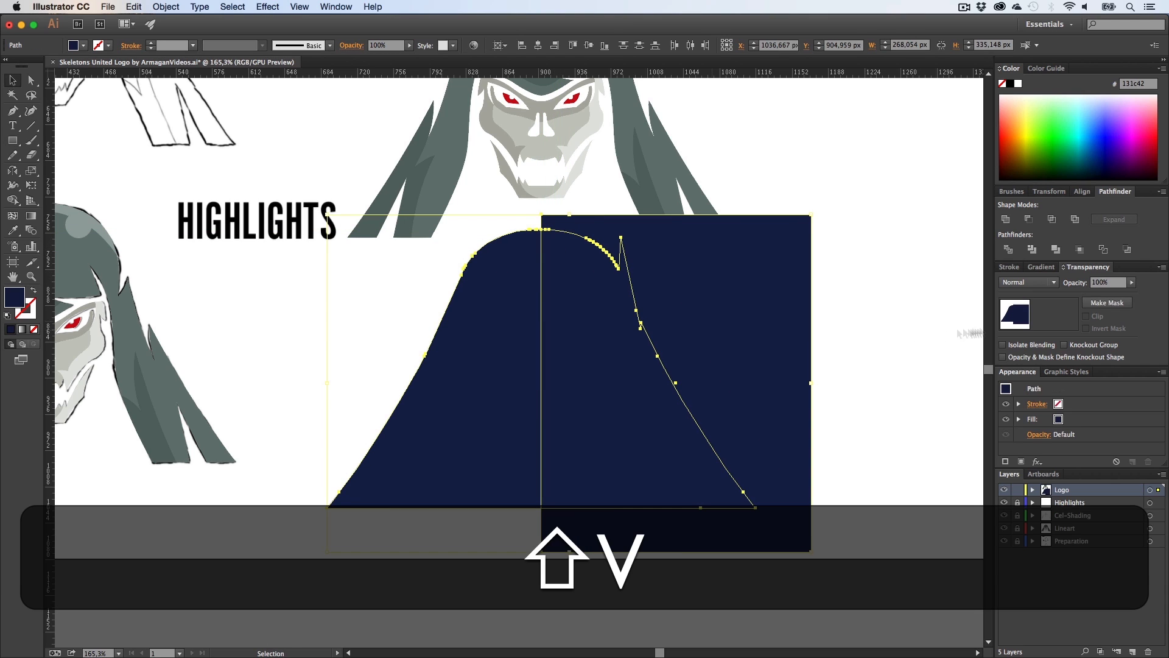
pyautogui.click(1029, 221)
# Step: Reflect a copy of the left half vertically to form the right half
pyautogui.moveTo(512, 339); pyautogui.dragTo(758, 349)
pyautogui.press('o')
pyautogui.moveTo(852, 409); pyautogui.dragTo(544, 475)
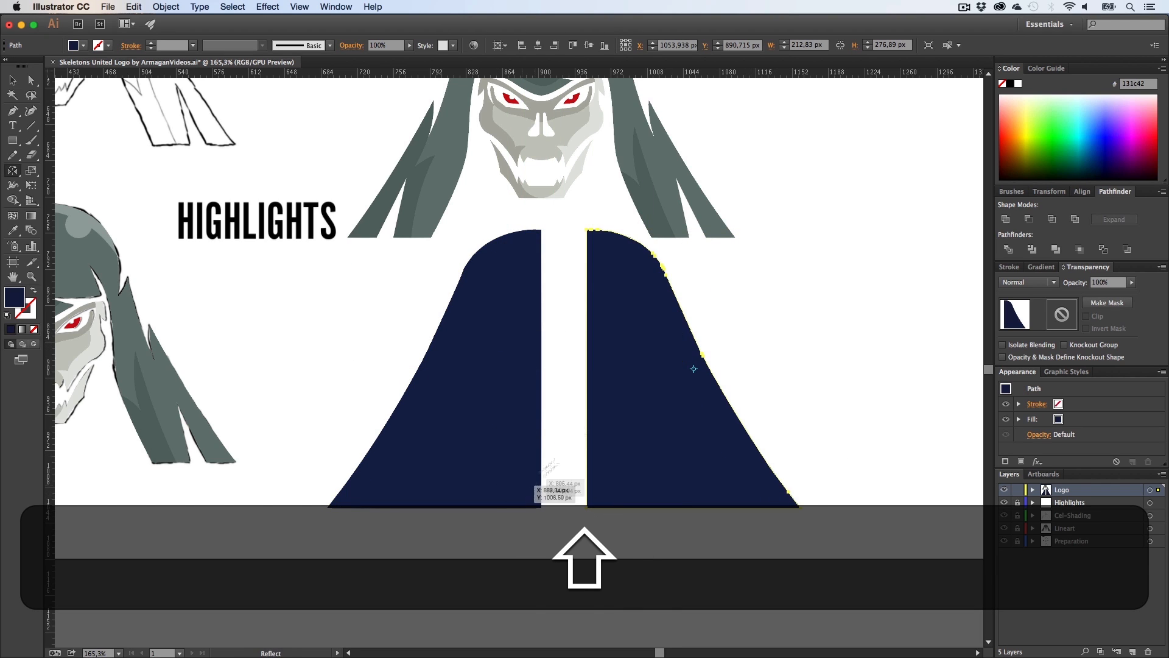
# Step: Move the mirrored half against the left half and align the two halves
pyautogui.press('v')
pyautogui.moveTo(603, 307); pyautogui.dragTo(584, 307)
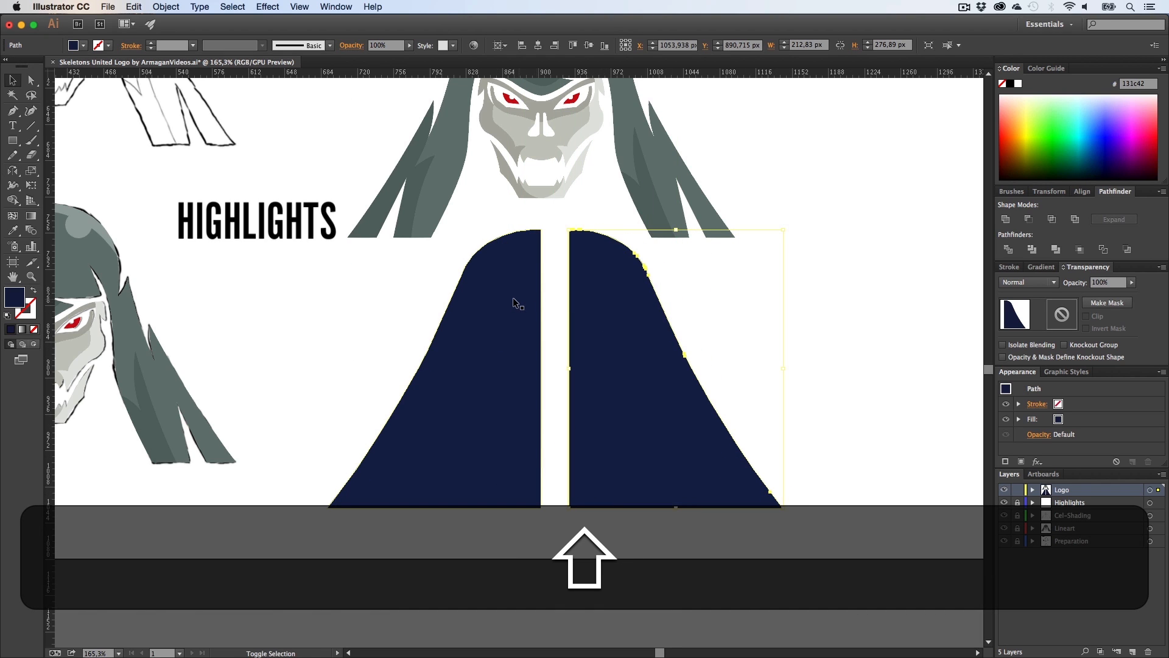
pyautogui.keyDown('shift'); pyautogui.click(515, 307); pyautogui.keyUp('shift')
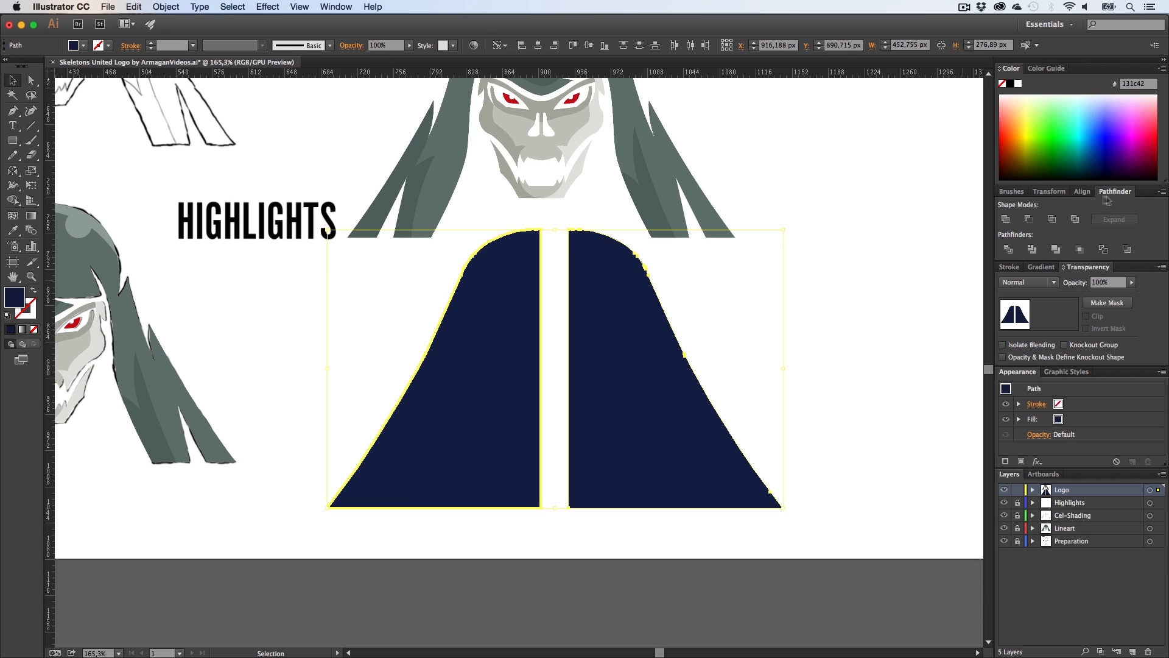
pyautogui.click(1085, 192)
pyautogui.click(1023, 289)
pyautogui.click(810, 332)
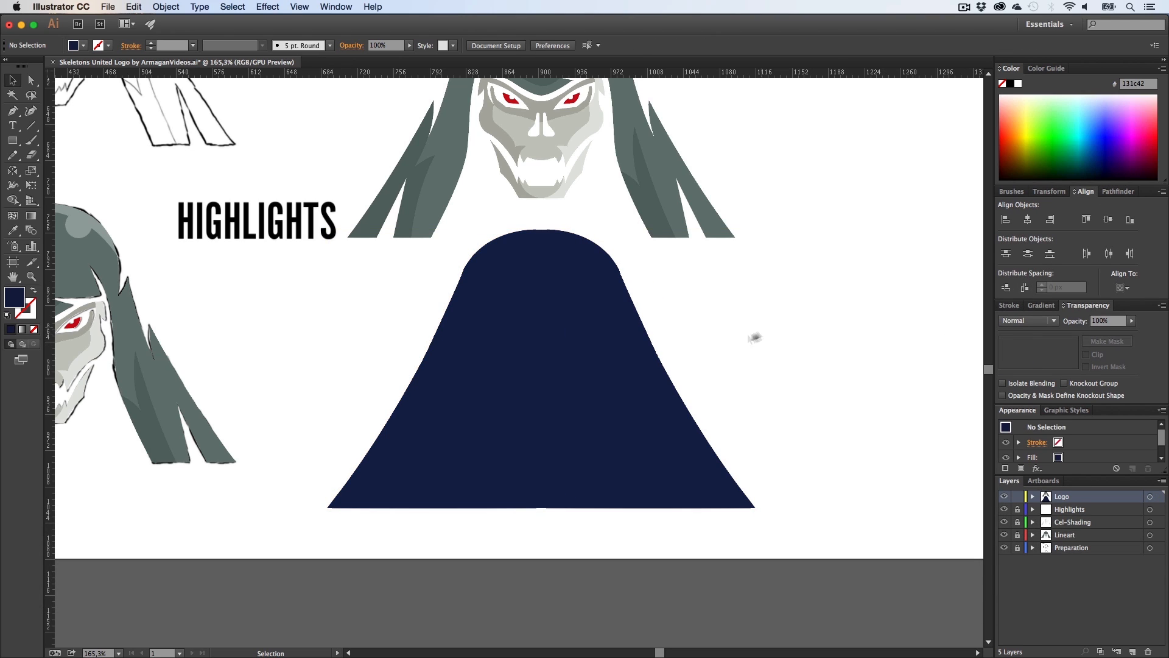
# Step: Select the rebuilt silhouette and move it onto the coloured skull artwork
pyautogui.moveTo(762, 328); pyautogui.dragTo(378, 368)
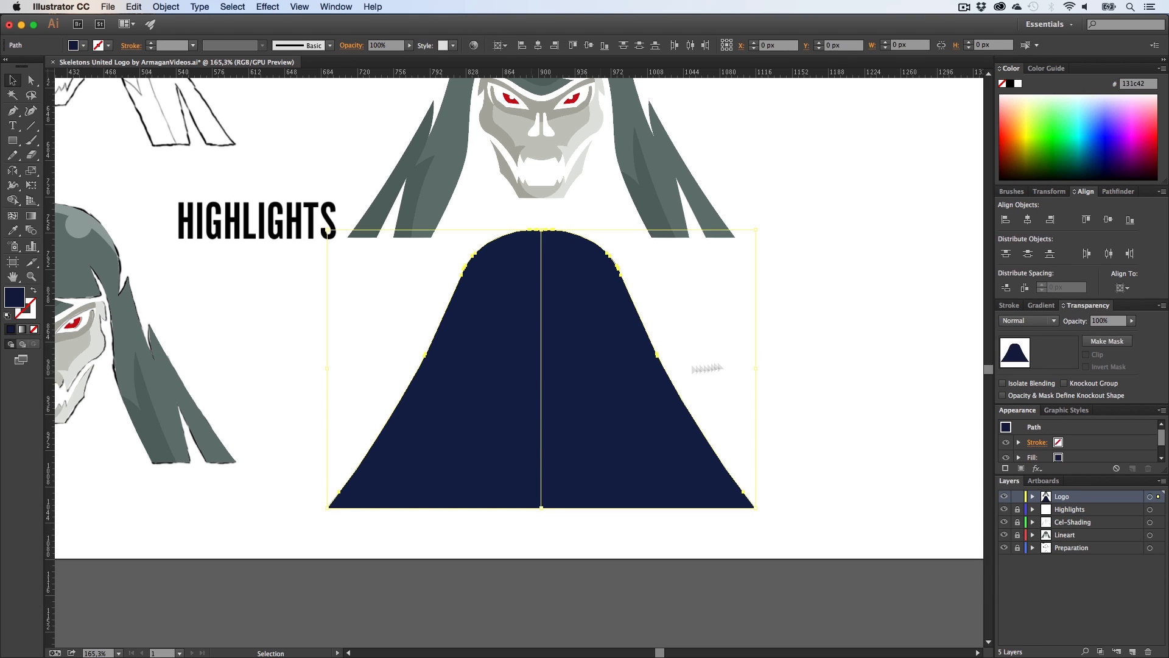
pyautogui.click(1118, 193)
pyautogui.click(856, 340)
pyautogui.press('h')
pyautogui.moveTo(703, 339); pyautogui.dragTo(676, 492)
pyautogui.press('v')
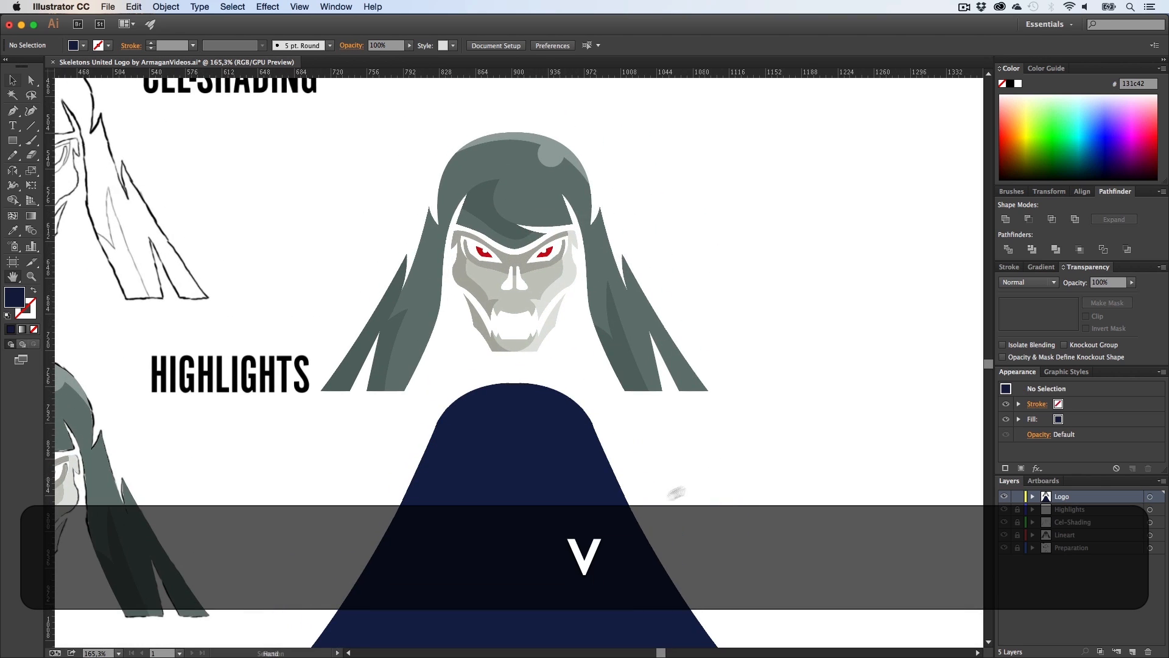
pyautogui.moveTo(598, 534); pyautogui.dragTo(601, 276)
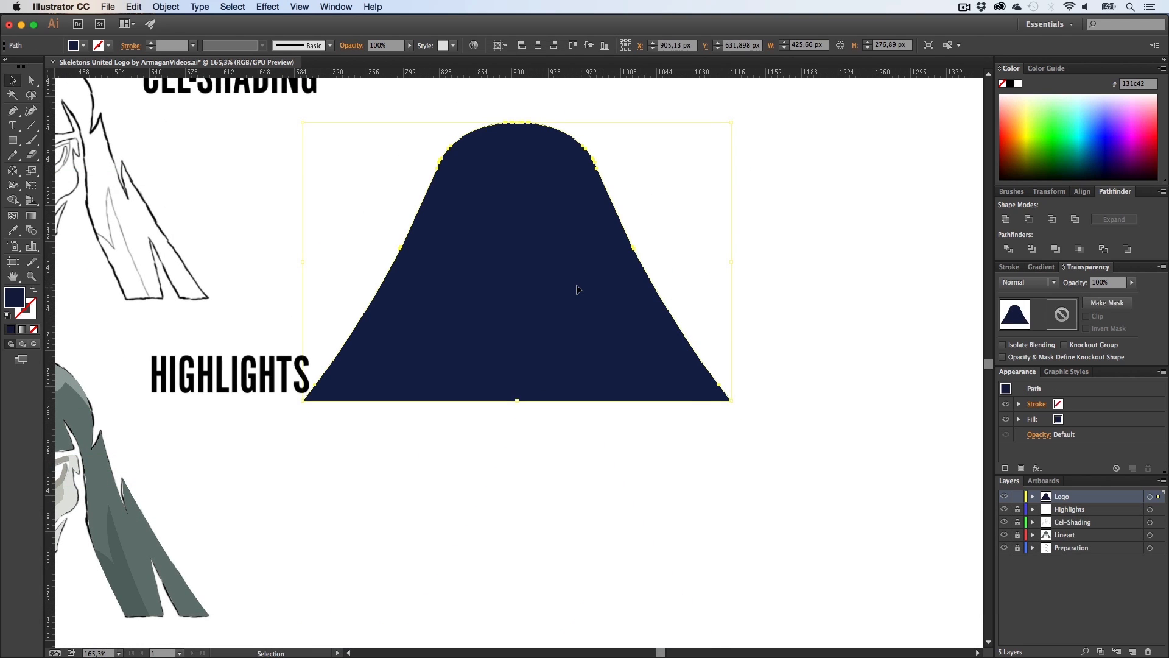
# Step: Send the navy silhouette behind the skull artwork
pyautogui.rightClick(576, 289)
pyautogui.moveTo(669, 458)
pyautogui.click(723, 488)
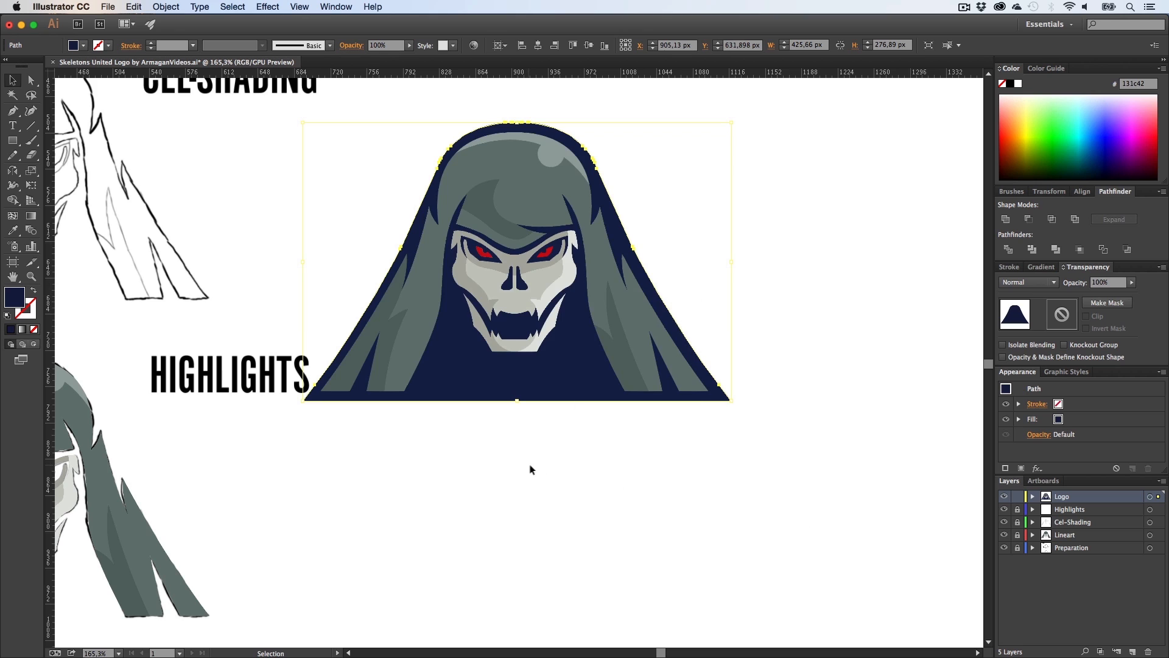
pyautogui.click(530, 470)
# Step: Nudge the navy silhouette two steps left behind the skull
pyautogui.press('h')
pyautogui.moveTo(551, 404); pyautogui.dragTo(561, 515)
pyautogui.press('z')
pyautogui.moveTo(527, 413); pyautogui.dragTo(599, 403)
pyautogui.press('h')
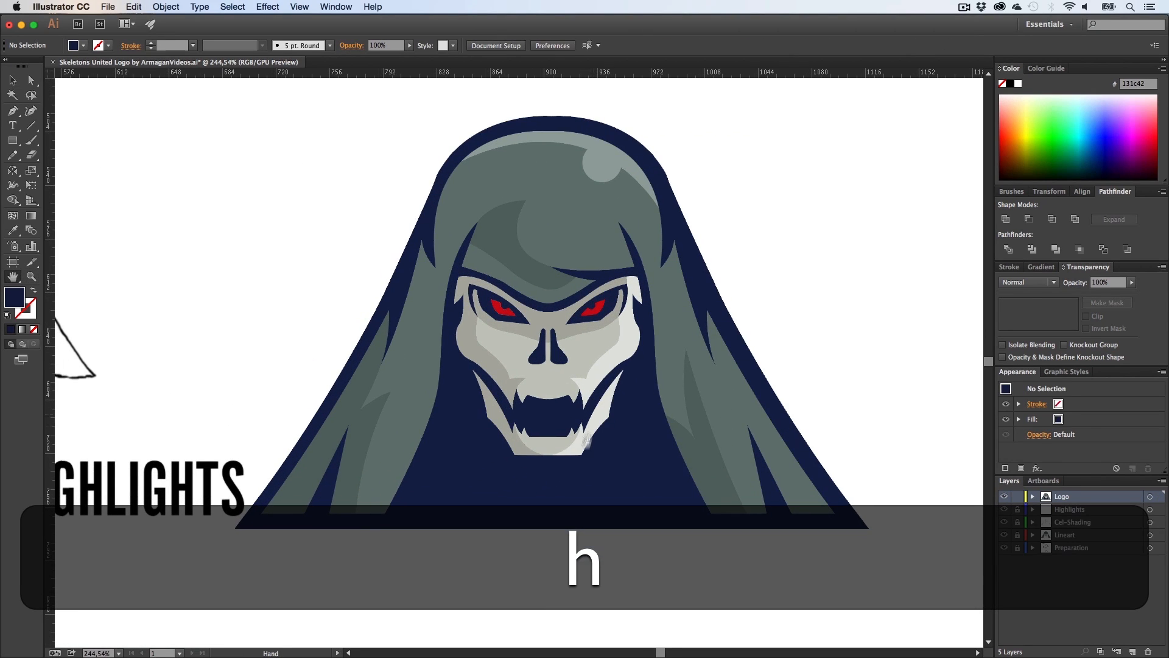
pyautogui.press('v')
pyautogui.click(583, 510)
pyautogui.press('Left')
pyautogui.press('Left')
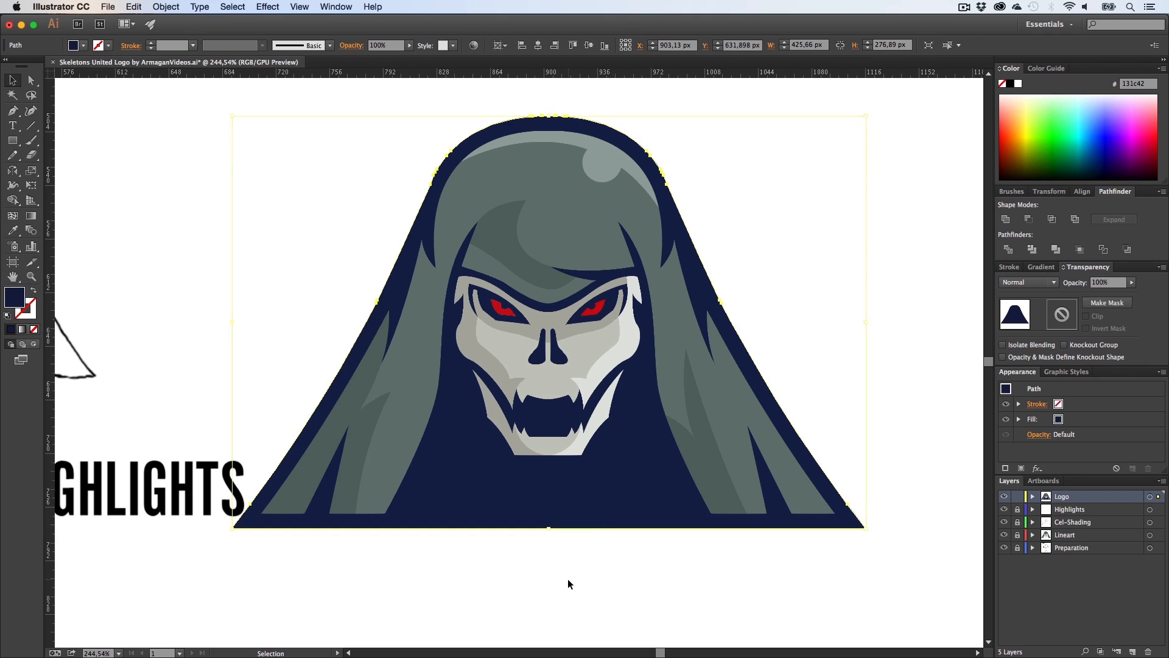
pyautogui.click(567, 579)
# Step: Nudge the silhouette one more step left
pyautogui.click(571, 502)
pyautogui.press('Left')
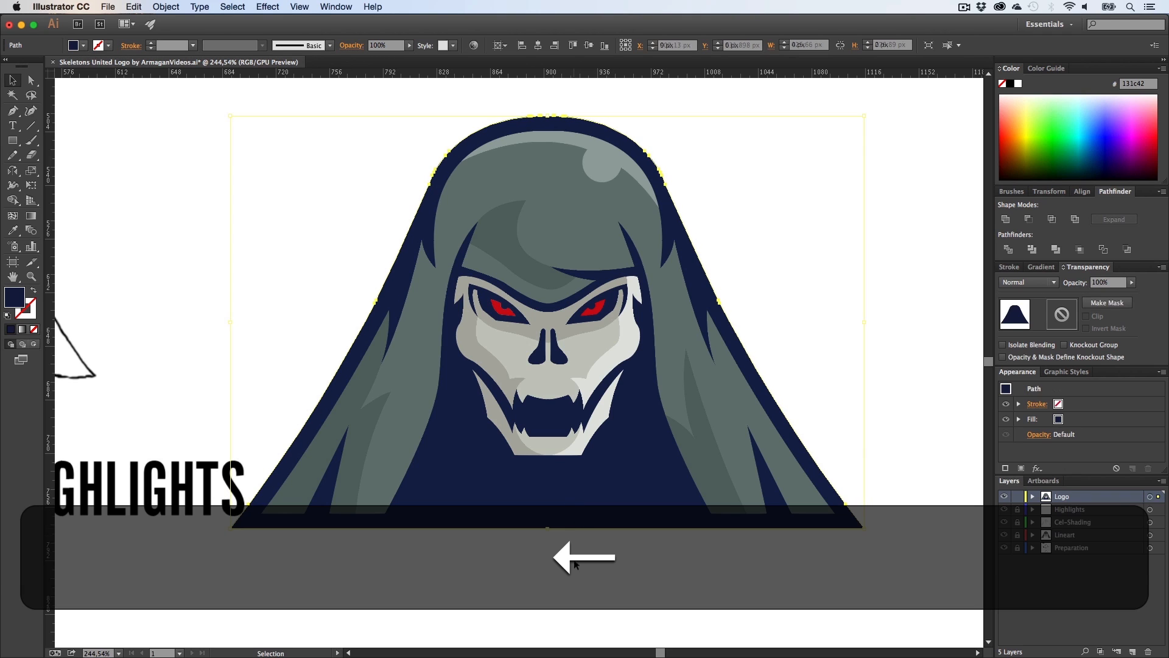
pyautogui.click(578, 573)
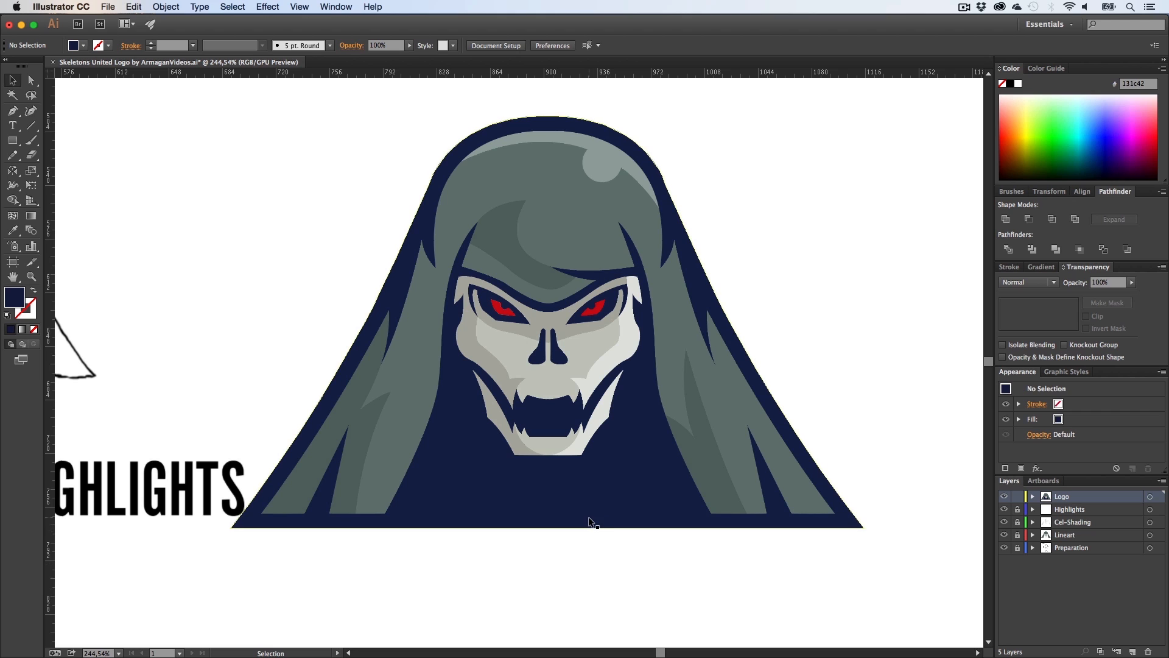
# Step: Save the logo document
pyautogui.press('z')
pyautogui.moveTo(695, 532); pyautogui.dragTo(453, 489)
pyautogui.press('h')
pyautogui.moveTo(402, 295); pyautogui.dragTo(331, 264)
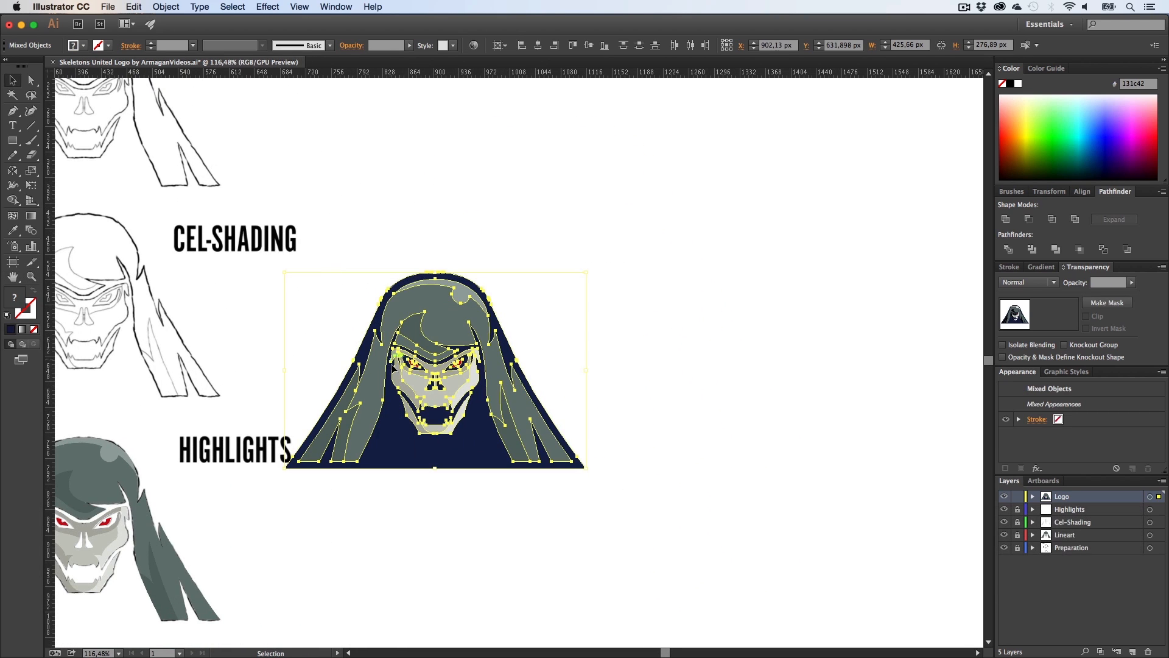
pyautogui.moveTo(421, 352); pyautogui.dragTo(582, 268)
pyautogui.click(616, 425)
pyautogui.press('cmd+s')
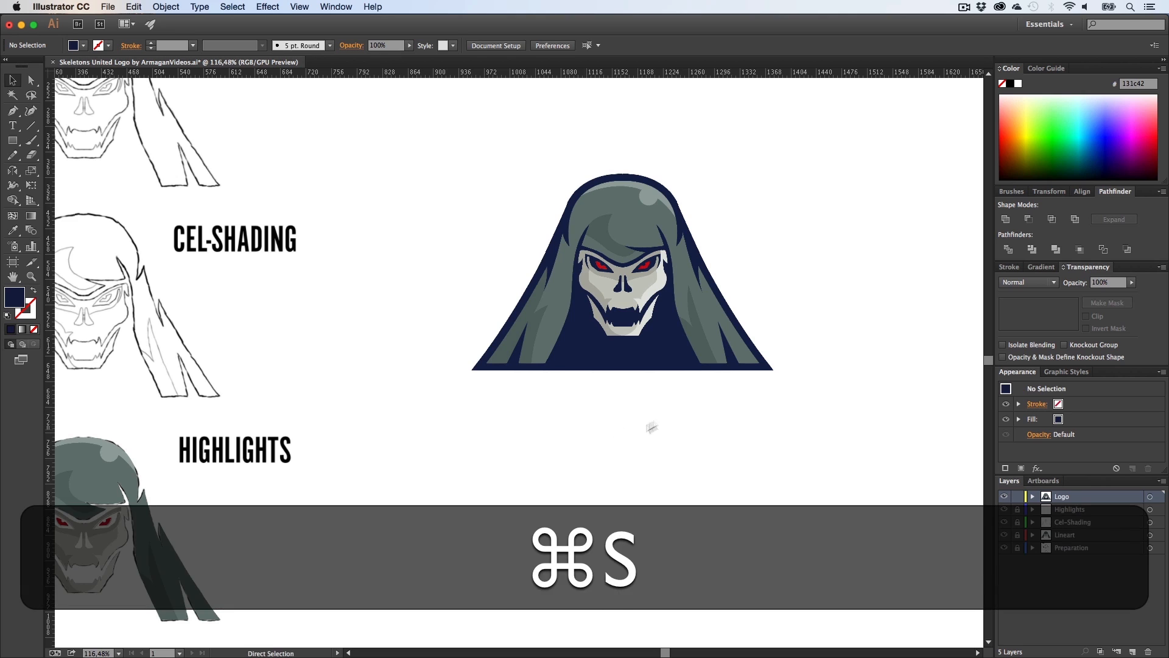
# Step: Review the finished logo with selection edges hidden
pyautogui.press('cmd+h')
pyautogui.press('h')
pyautogui.moveTo(642, 418); pyautogui.dragTo(578, 458)
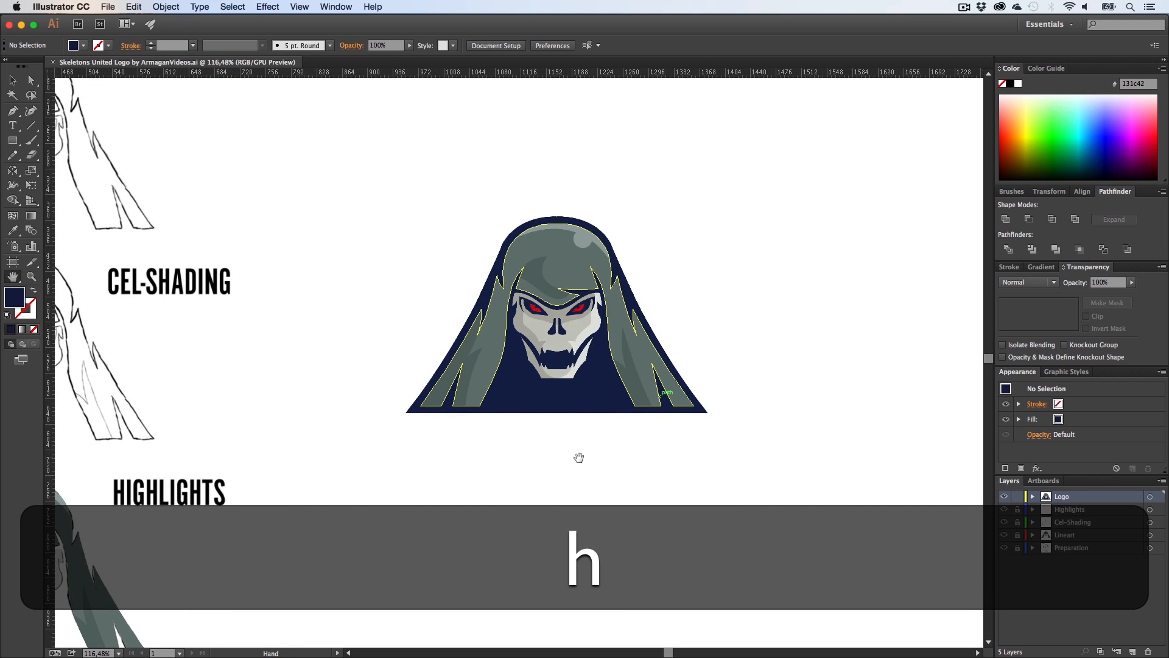
pyautogui.press('v')
pyautogui.press('h')
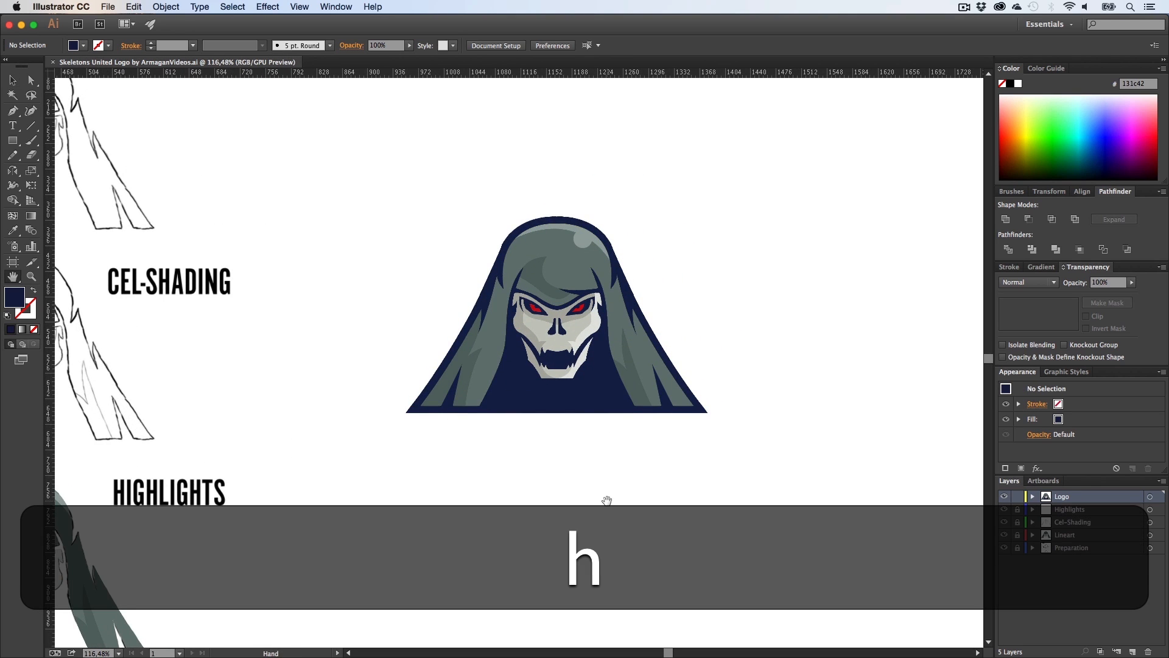
pyautogui.moveTo(606, 500); pyautogui.dragTo(582, 448)
pyautogui.press('z')
pyautogui.press('h')
pyautogui.moveTo(532, 418); pyautogui.dragTo(560, 415)
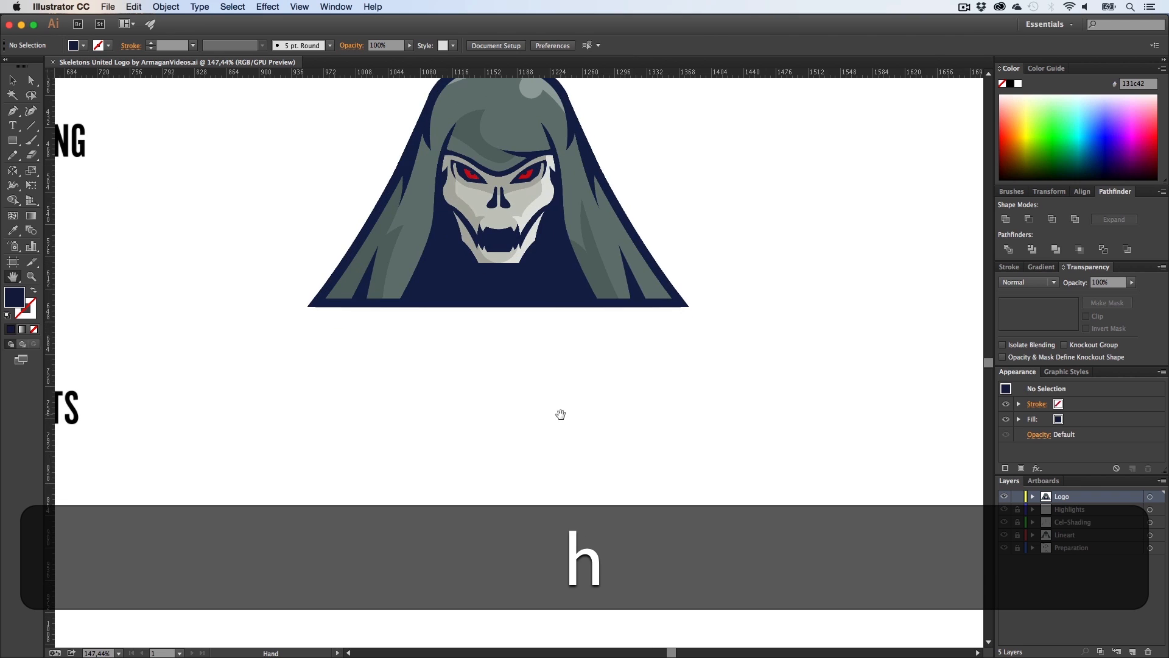
pyautogui.press('t')
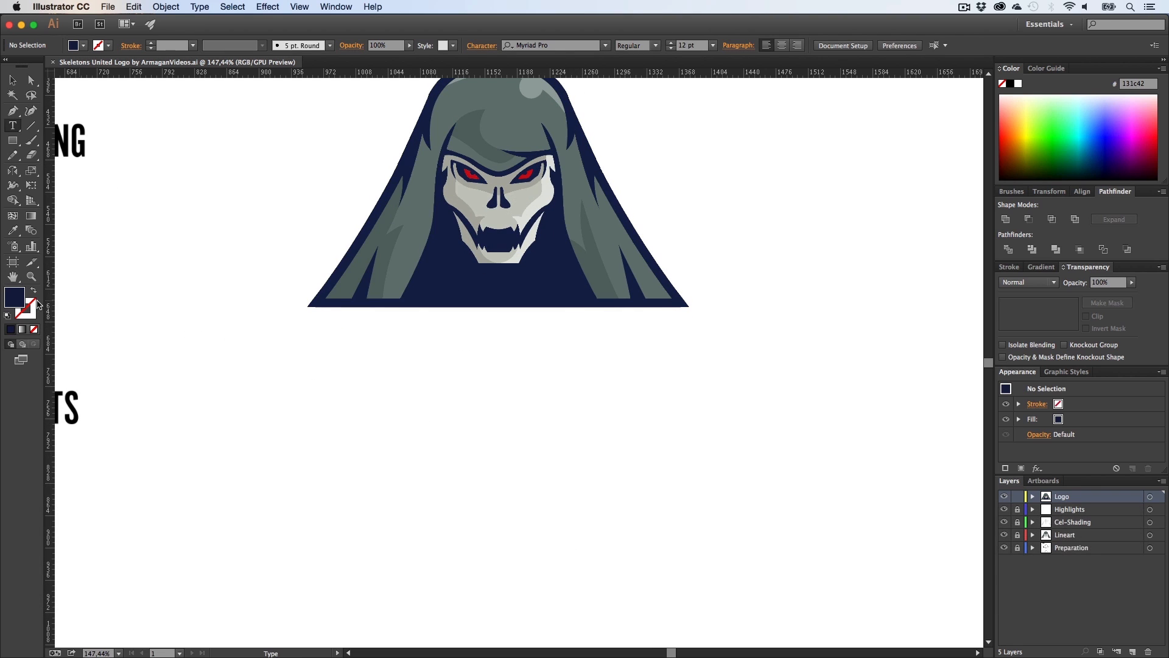
pyautogui.doubleClick(15, 298)
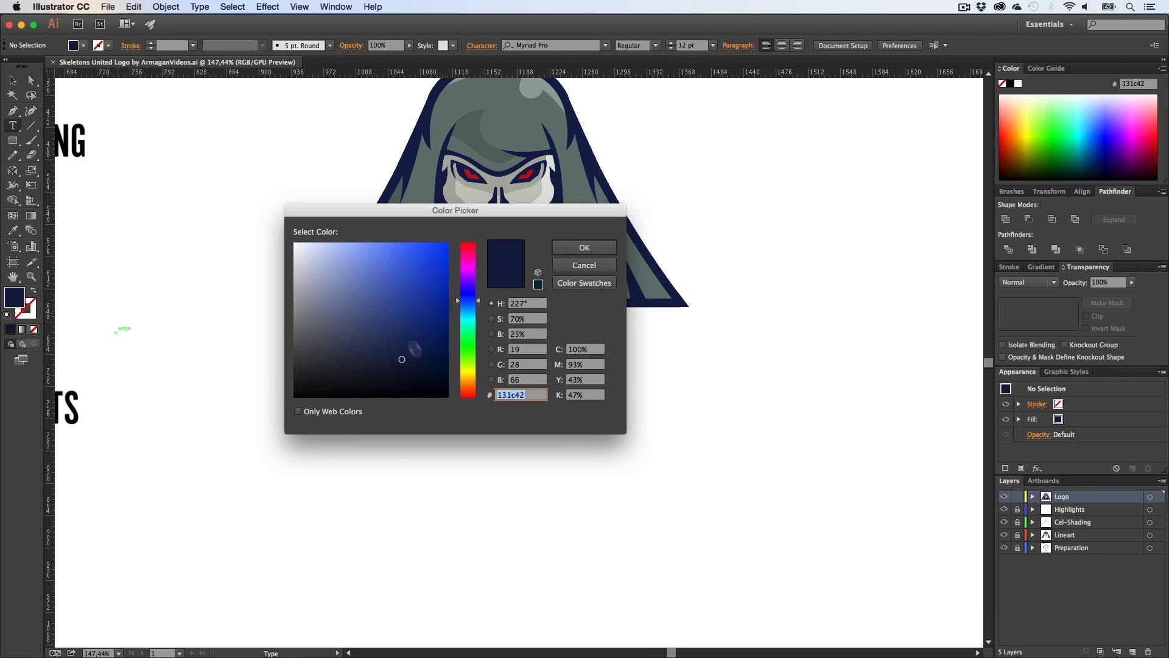
pyautogui.click(561, 266)
pyautogui.press('i')
pyautogui.click(497, 222)
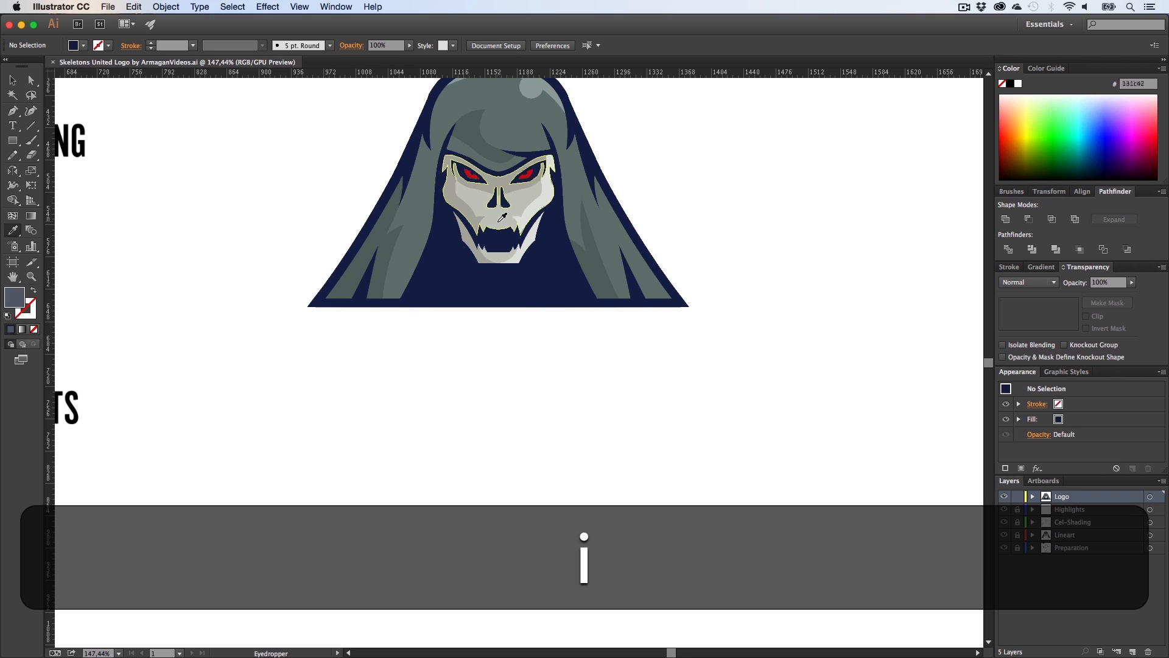
# Step: Type the text SKELETONS and, on a second line, UNITED below the skull
pyautogui.press('t')
pyautogui.click(404, 402)
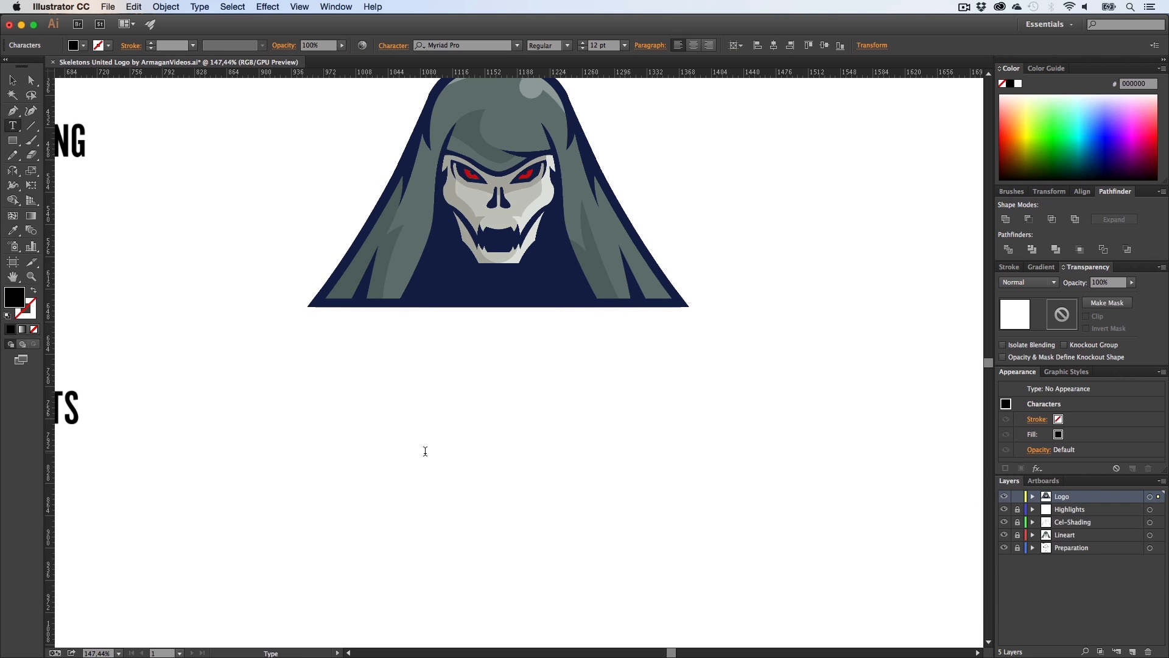
pyautogui.write('SKELETONS')
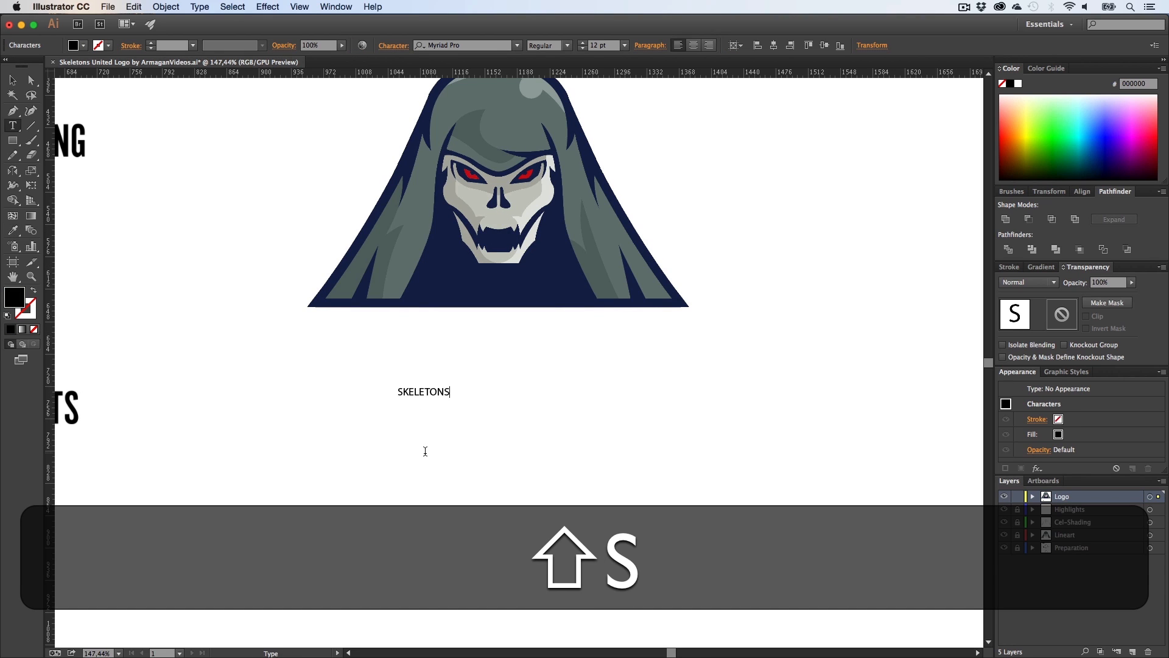
pyautogui.hotkey('shift', 'Return')
pyautogui.write('UNITED')
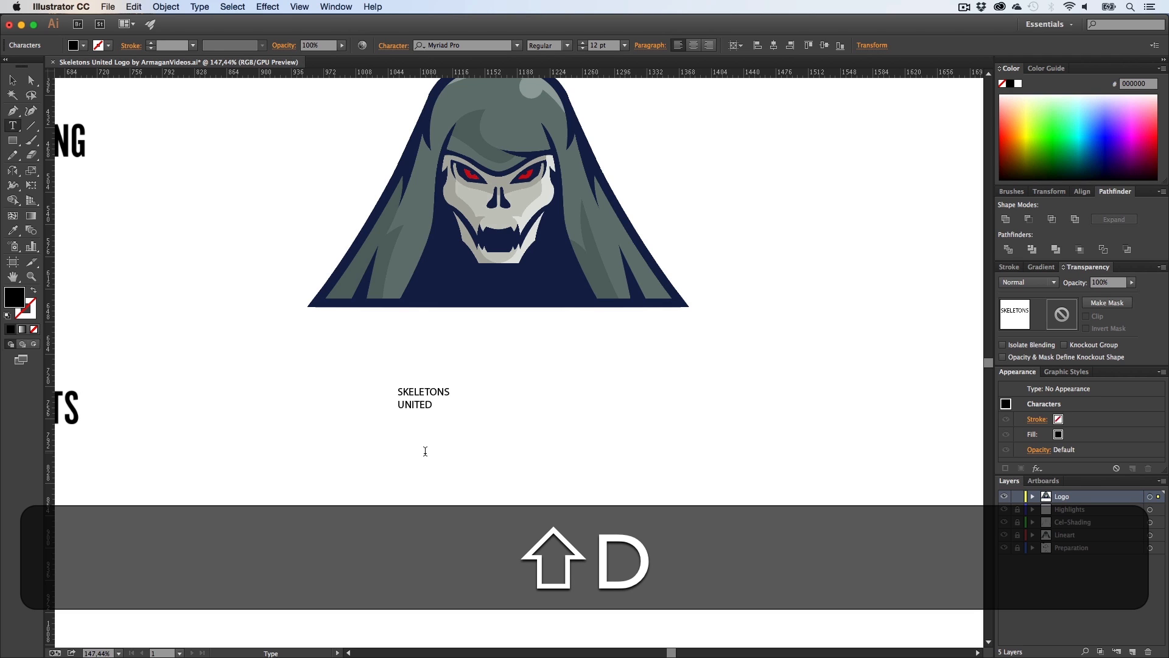
# Step: Set the font of all the text to NFL San Diego Chargers
pyautogui.press('super+a')
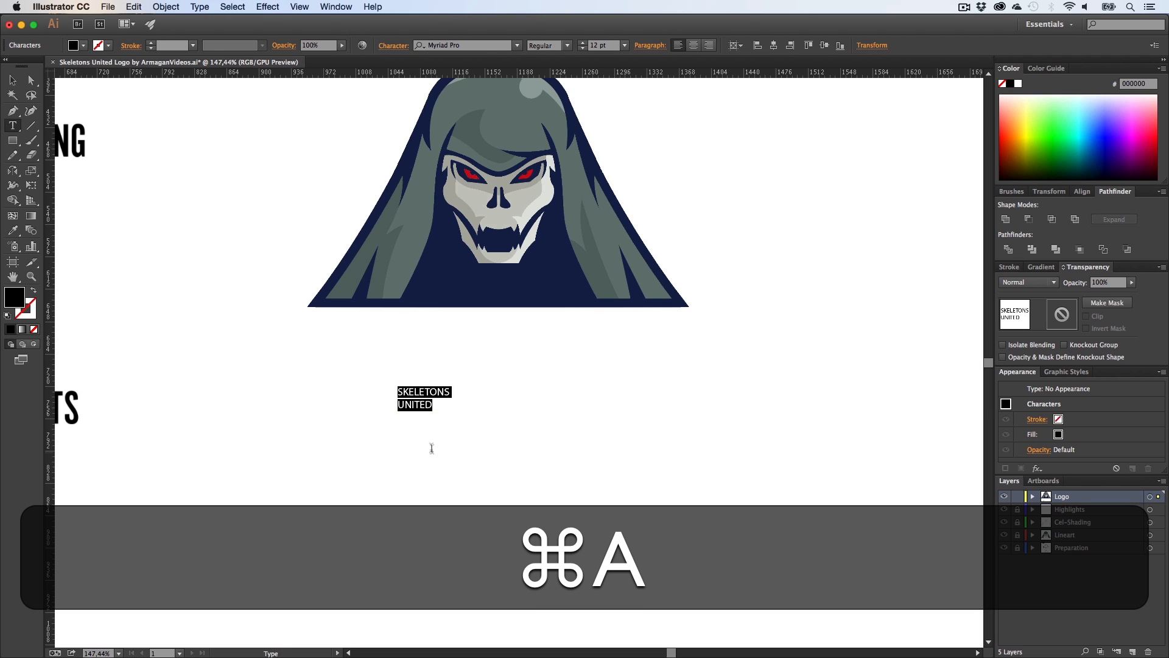
pyautogui.click(463, 46)
pyautogui.press('super+a')
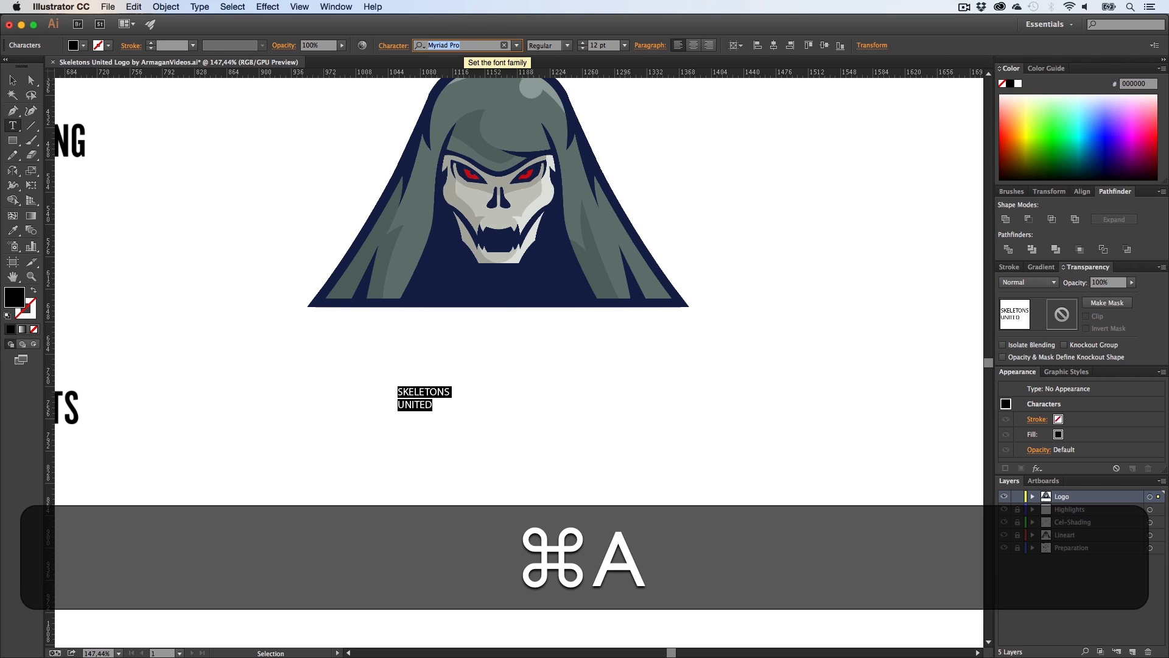
pyautogui.write('nf')
pyautogui.click(464, 81)
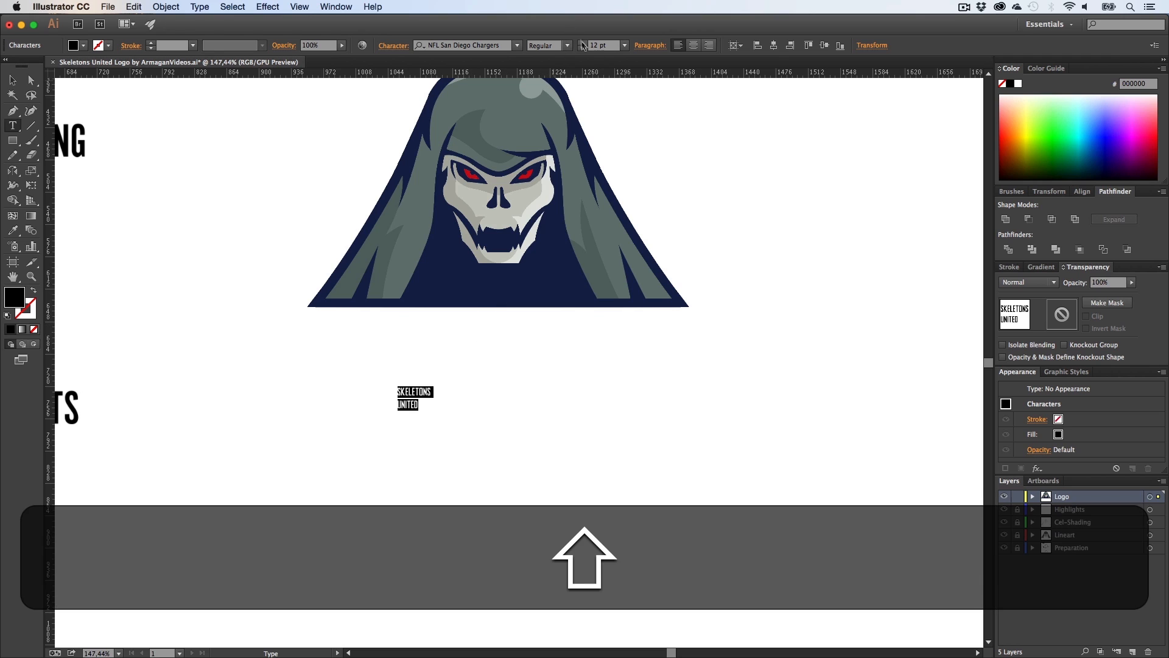
# Step: Increase the text's font size to 150 pt
pyautogui.click(583, 46)
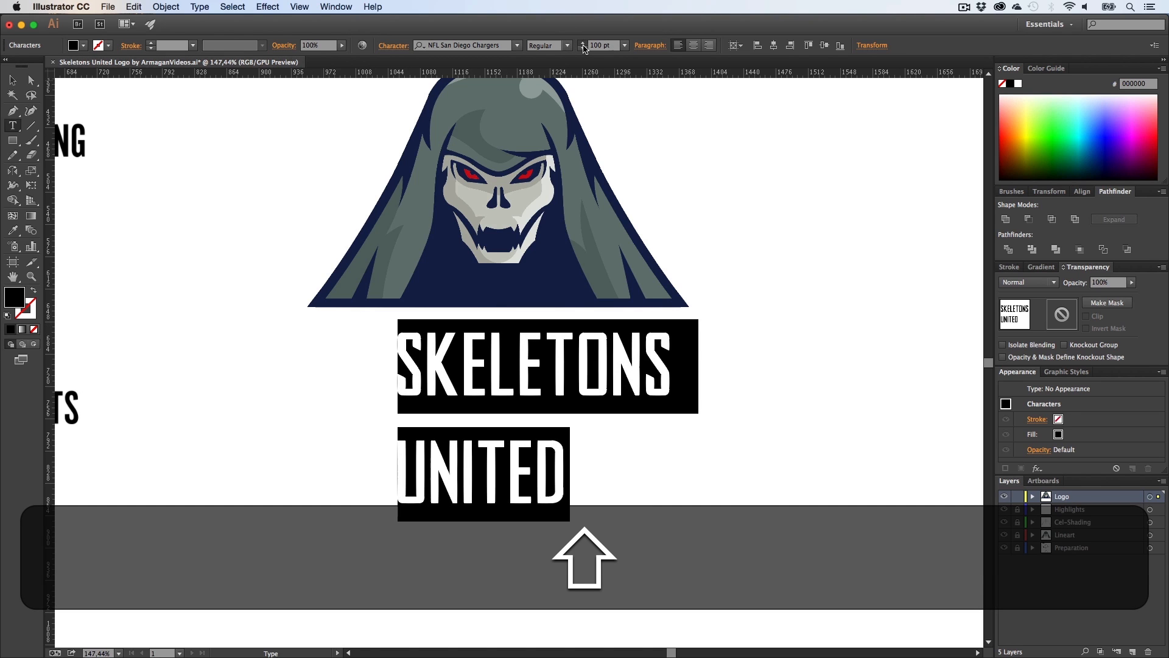
pyautogui.keyDown('shift'); pyautogui.click(583, 45); pyautogui.keyUp('shift')
pyautogui.keyDown('shift'); pyautogui.click(582, 46); pyautogui.keyUp('shift')
pyautogui.click(12, 80)
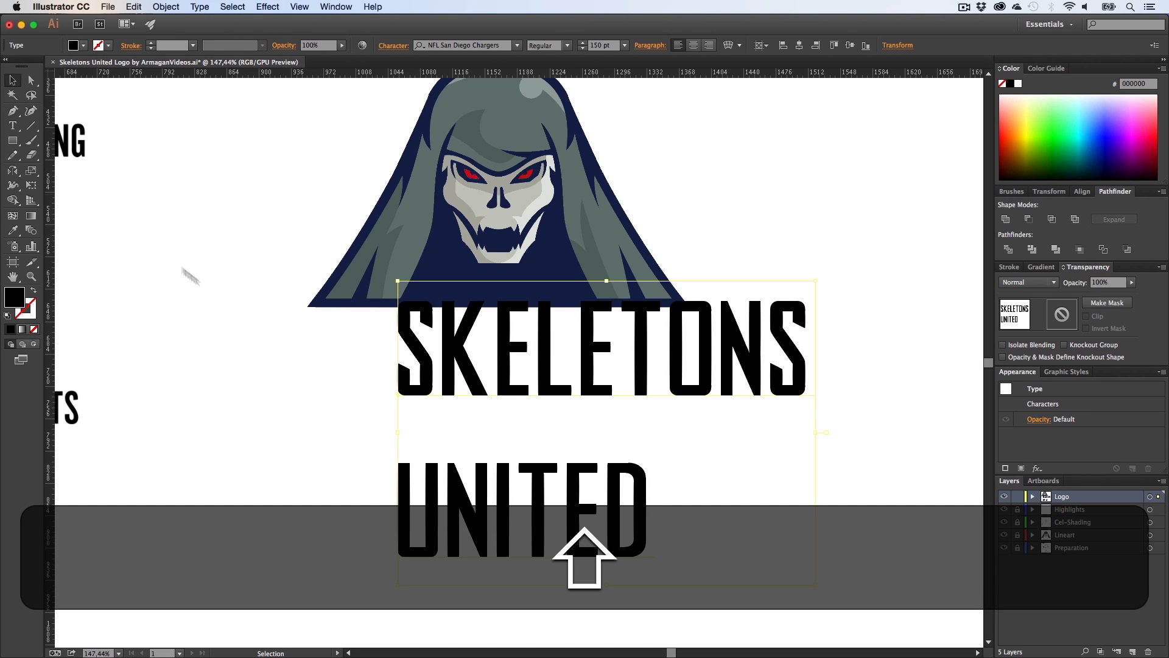
# Step: Move the text block up to sit just below the skull
pyautogui.press('z')
pyautogui.moveTo(288, 336); pyautogui.dragTo(243, 338)
pyautogui.press('h')
pyautogui.press('v')
pyautogui.moveTo(448, 358); pyautogui.dragTo(409, 379)
pyautogui.press('h')
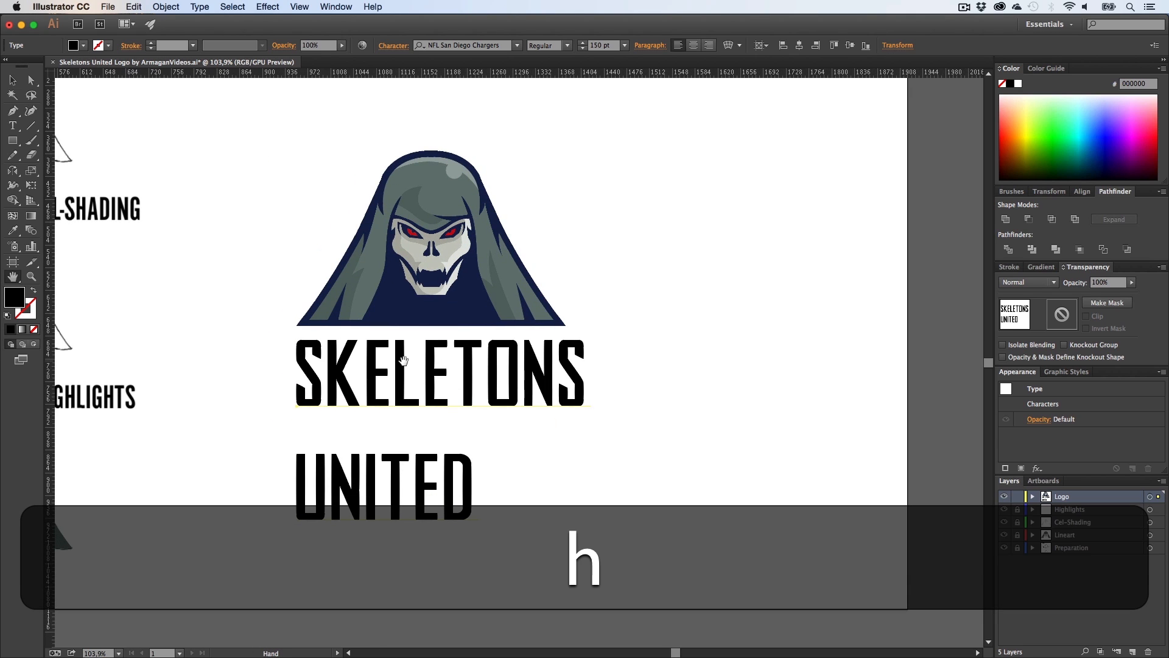
# Step: Increase the font size of all the text to 190 pt
pyautogui.press('t')
pyautogui.click(404, 365)
pyautogui.press('super+a')
pyautogui.press('shift+super+a')
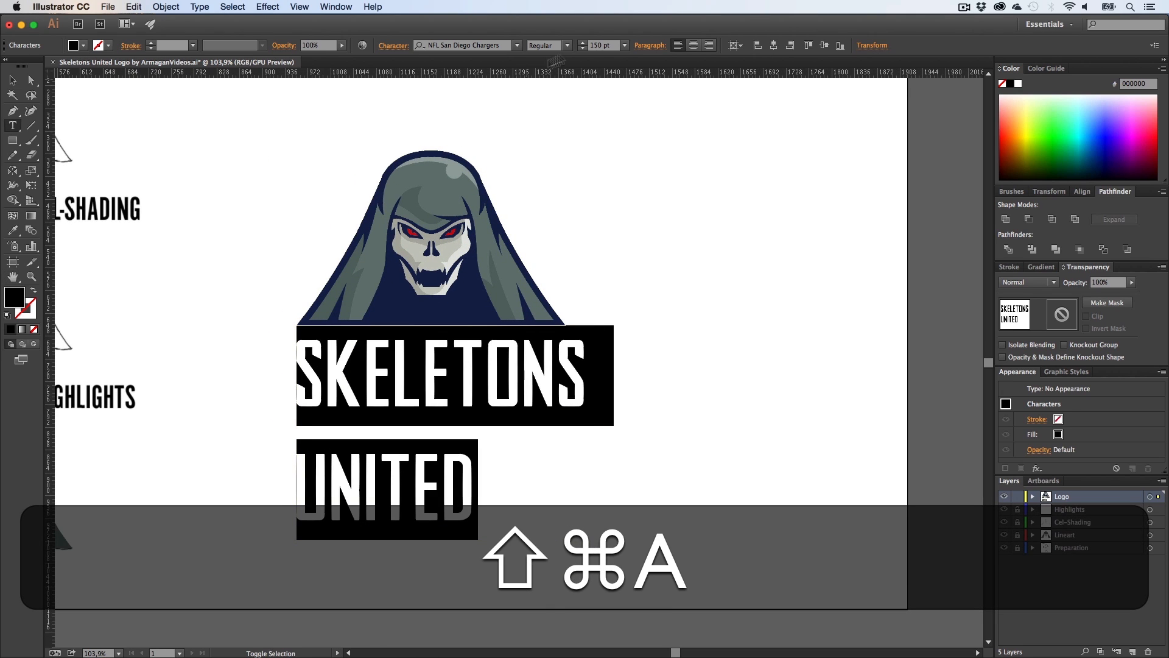
pyautogui.keyDown('shift'); pyautogui.click(582, 44); pyautogui.keyUp('shift')
pyautogui.keyDown('shift'); pyautogui.click(583, 44); pyautogui.keyUp('shift')
pyautogui.keyDown('shift'); pyautogui.click(582, 43); pyautogui.keyUp('shift')
pyautogui.keyDown('shift'); pyautogui.click(583, 44); pyautogui.keyUp('shift')
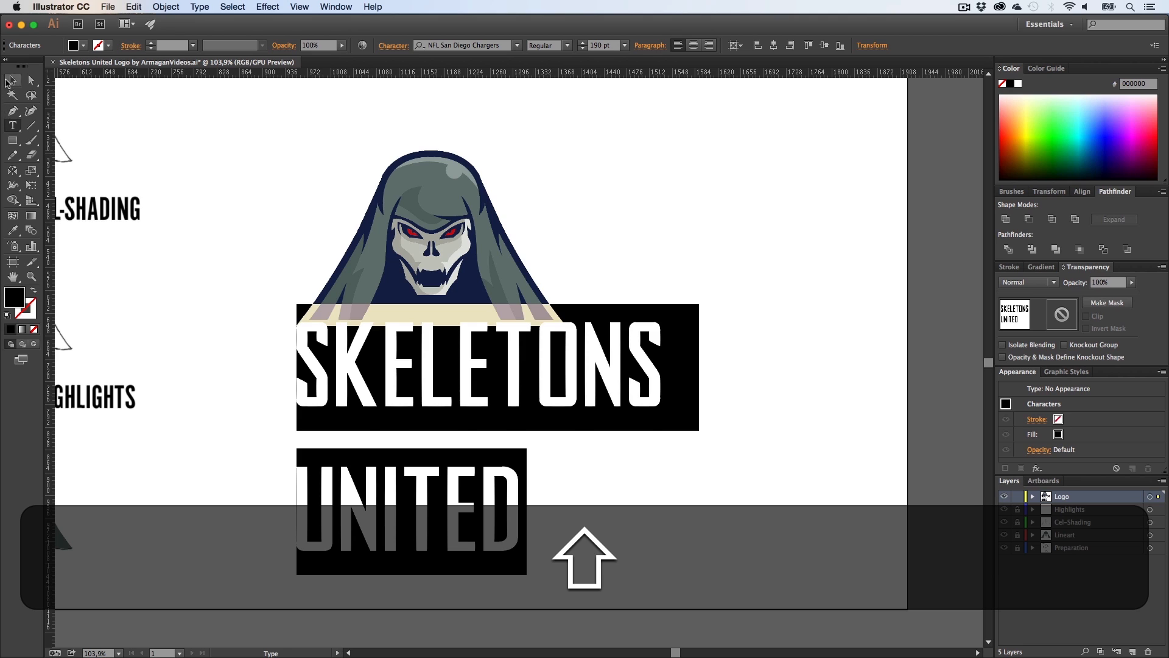
# Step: Shift the text block slightly left and down under the skull
pyautogui.click(10, 80)
pyautogui.moveTo(382, 367); pyautogui.dragTo(357, 379)
pyautogui.press('t')
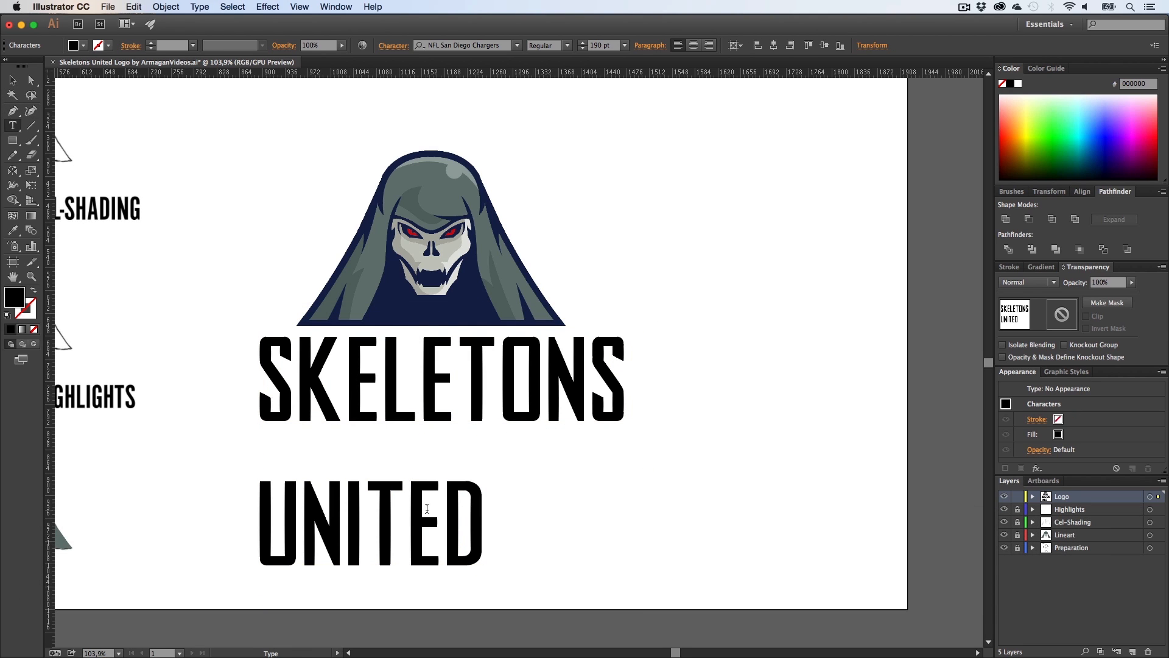
pyautogui.click(14, 81)
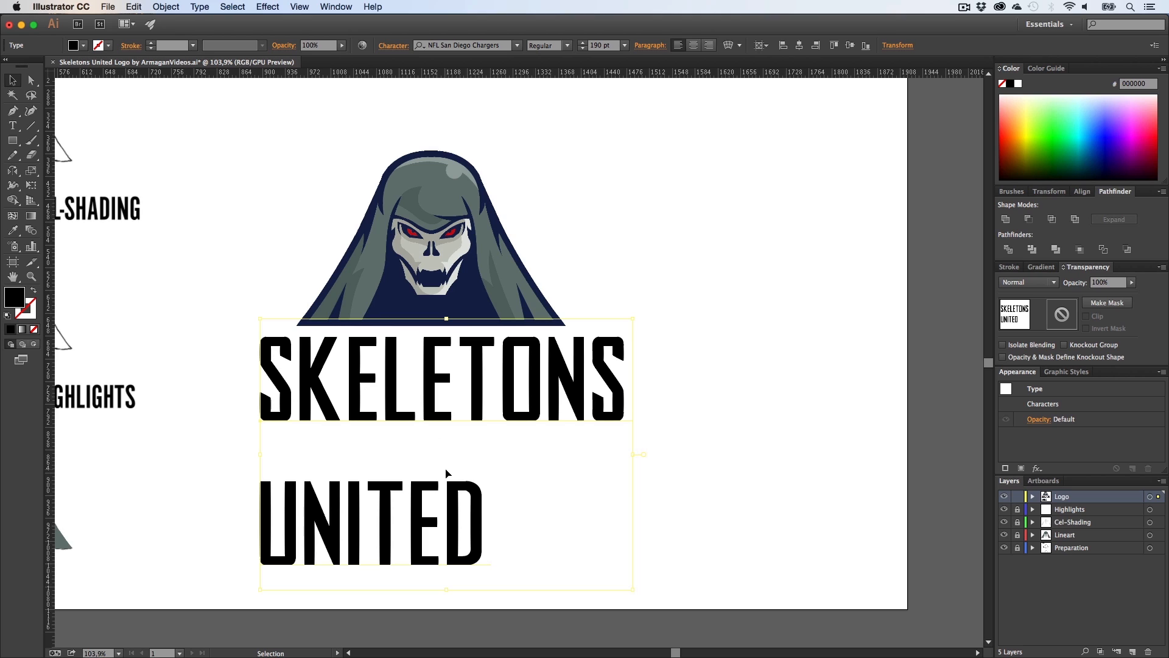
# Step: Expand the text into outlined shapes
pyautogui.click(166, 7)
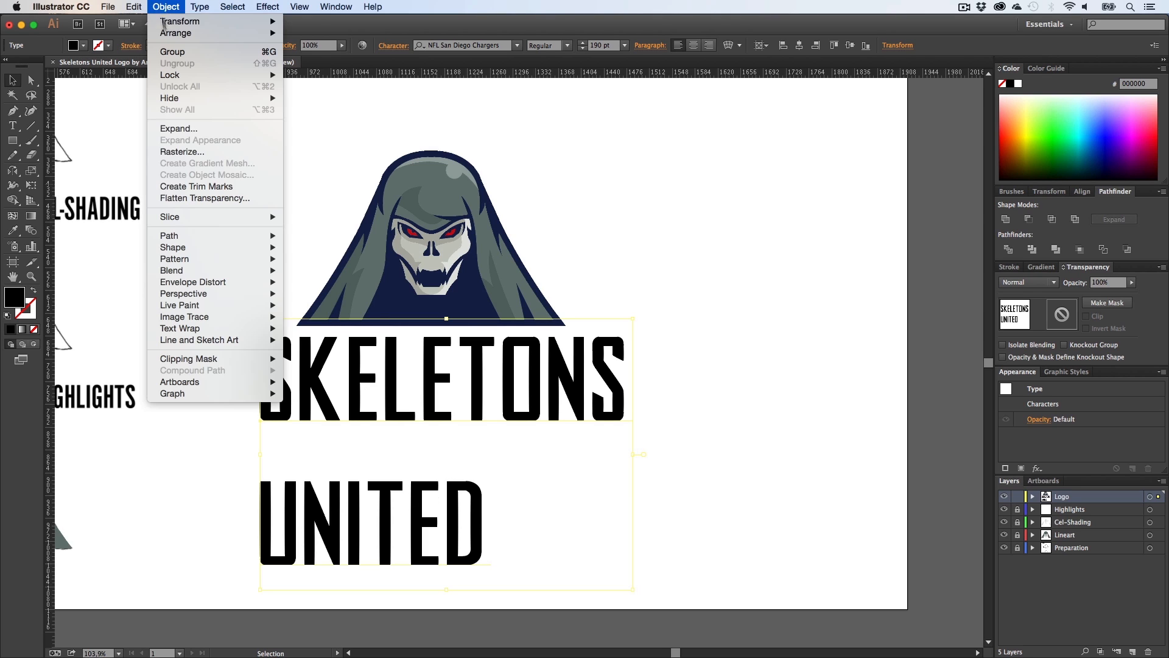
pyautogui.click(182, 126)
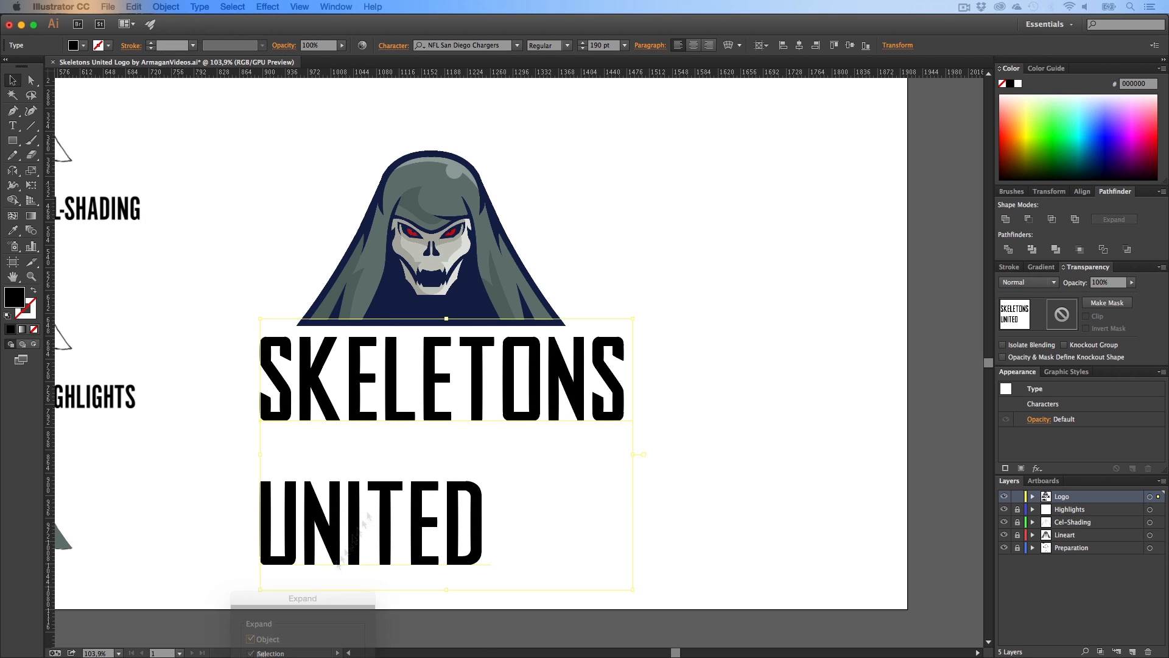
pyautogui.click(536, 440)
pyautogui.click(525, 510)
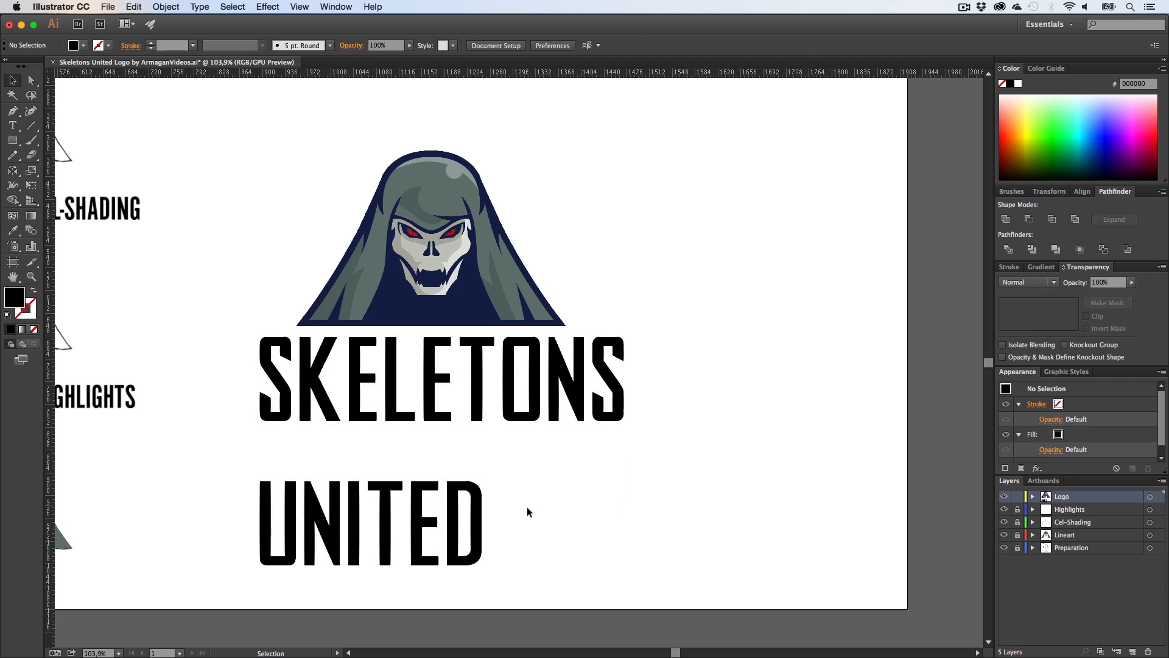
# Step: Ungroup the expanded lettering
pyautogui.press('a')
pyautogui.moveTo(546, 589); pyautogui.dragTo(613, 550)
pyautogui.press('v')
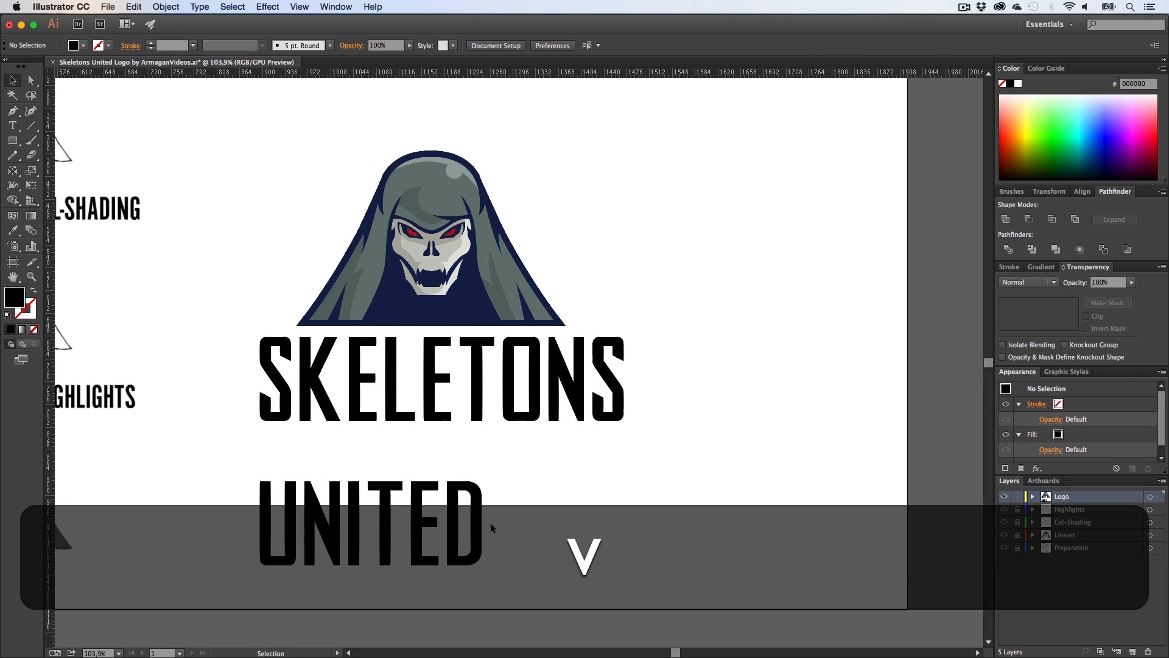
pyautogui.click(481, 518)
pyautogui.rightClick(479, 518)
pyautogui.click(530, 588)
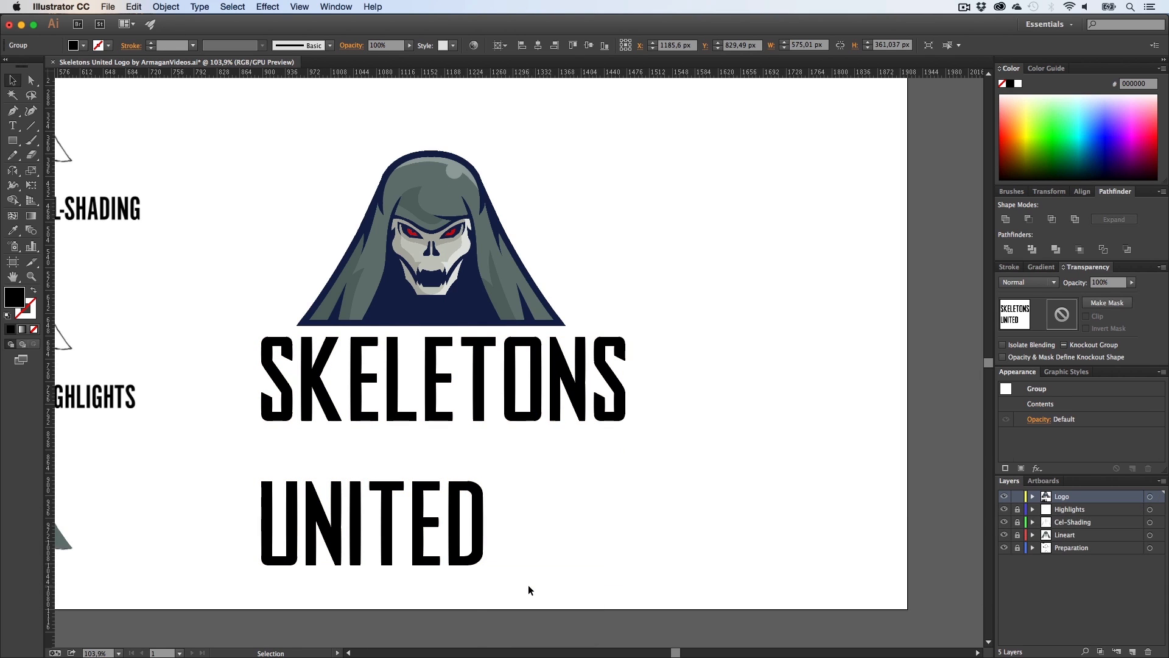
pyautogui.rightClick(478, 524)
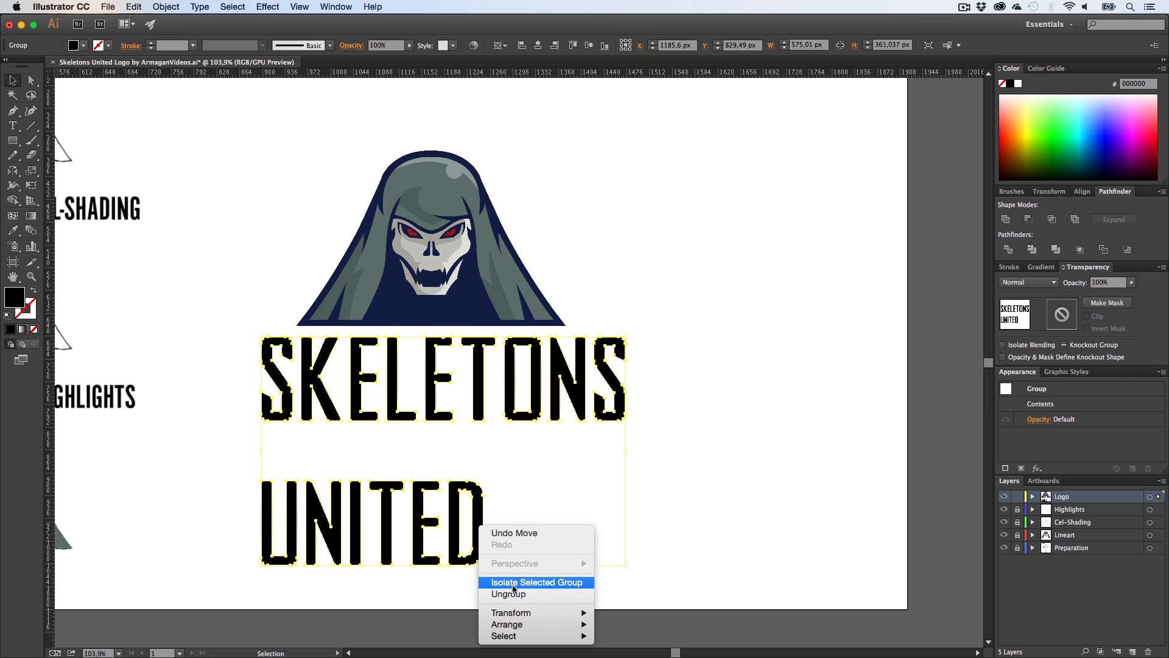
pyautogui.click(499, 544)
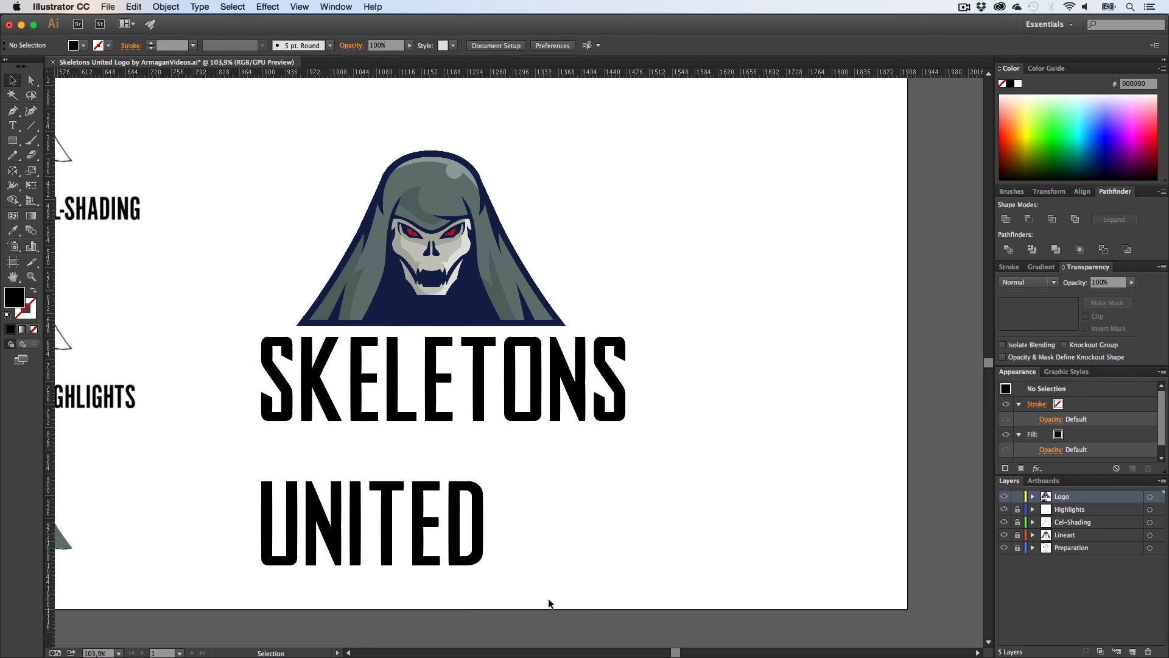
# Step: Group the UNITED letters together and the SKELETONS letters together
pyautogui.moveTo(548, 601); pyautogui.dragTo(248, 466)
pyautogui.press('super+g')
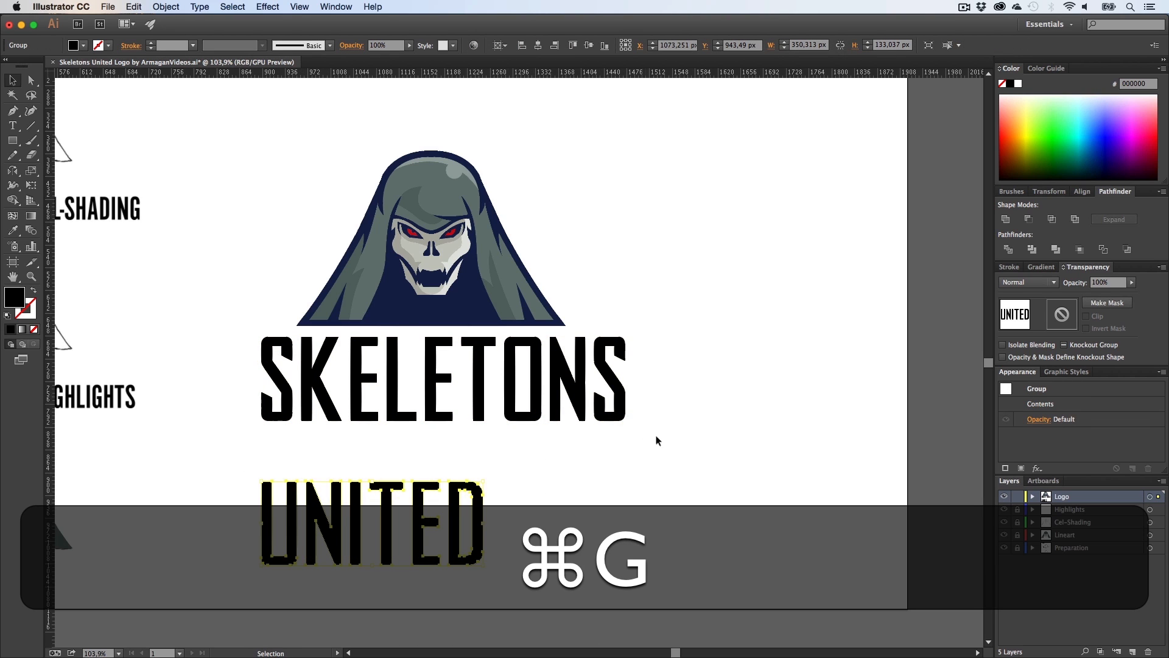
pyautogui.moveTo(652, 436); pyautogui.dragTo(227, 334)
pyautogui.press('super+g')
# Step: Align the UNITED group horizontally centred with the SKELETONS group
pyautogui.click(561, 485)
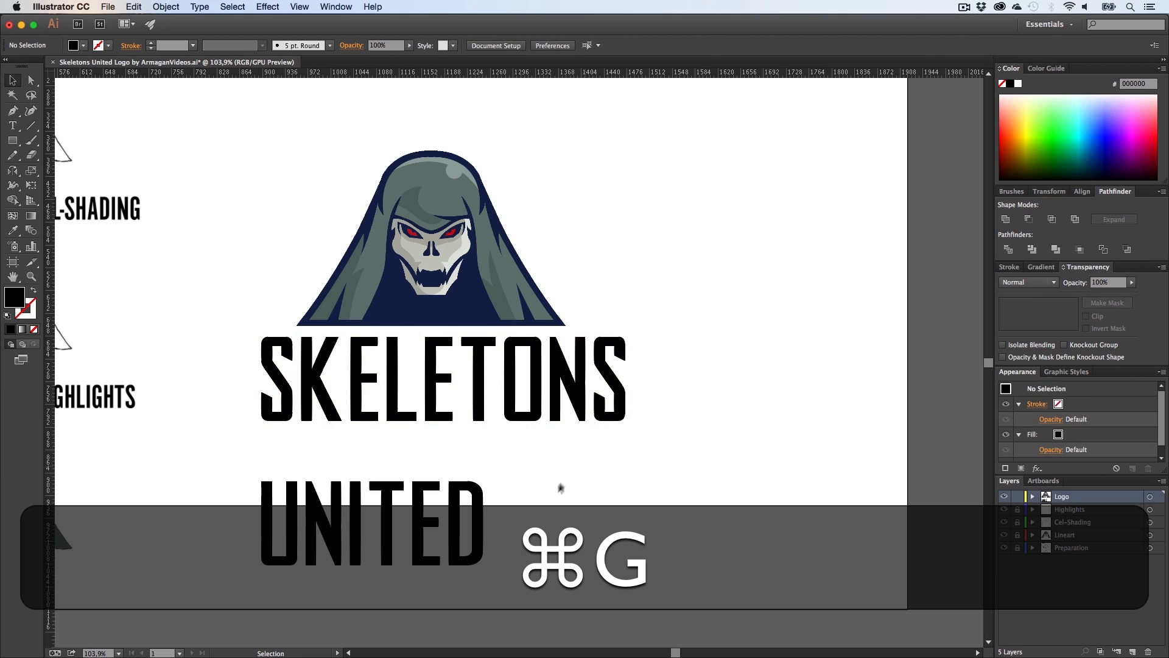
pyautogui.moveTo(530, 566); pyautogui.dragTo(341, 512)
pyautogui.keyDown('shift'); pyautogui.click(369, 383); pyautogui.keyUp('shift')
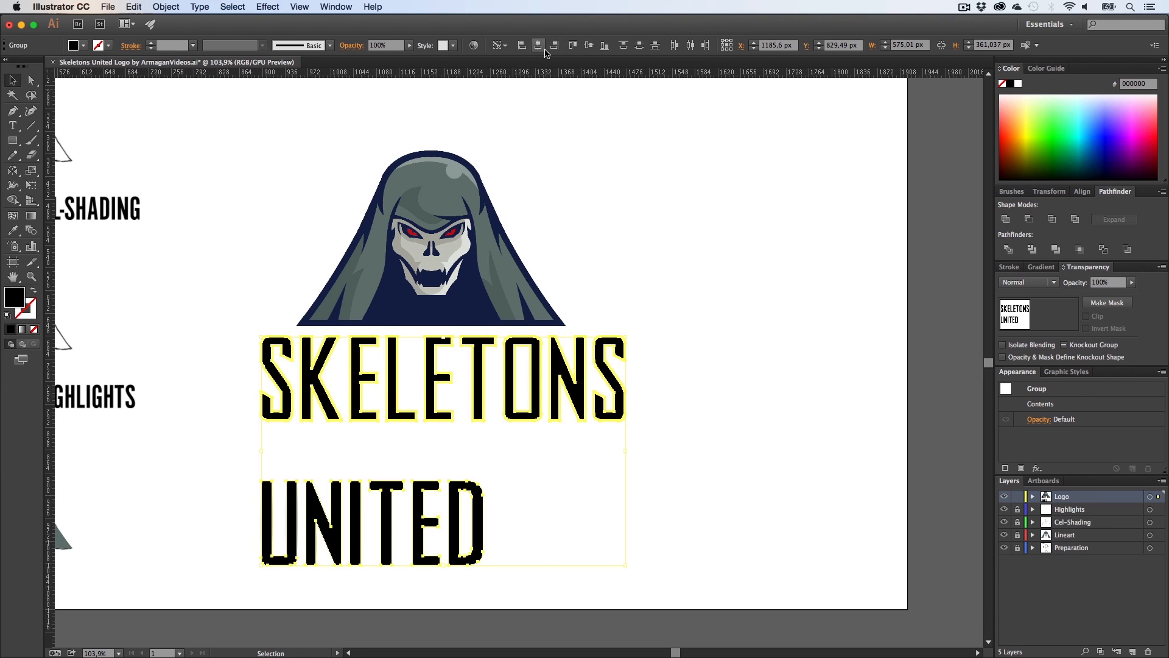
pyautogui.click(540, 46)
pyautogui.click(697, 402)
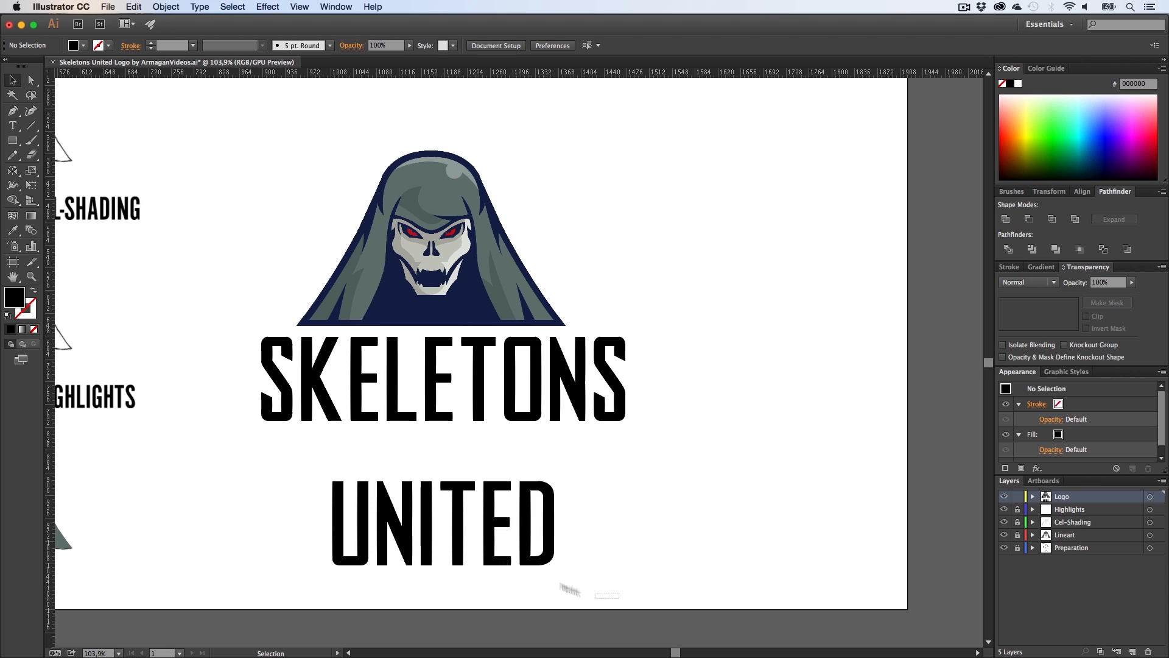
# Step: Nudge the UNITED group six large steps up, closer to SKELETONS
pyautogui.moveTo(595, 592); pyautogui.dragTo(298, 470)
pyautogui.hotkey('shift', 'Up')
pyautogui.hotkey('shift', 'Up')
pyautogui.hotkey('shift', 'Up')
pyautogui.hotkey('shift', 'Up')
pyautogui.hotkey('shift', 'Up')
pyautogui.hotkey('shift', 'Up')
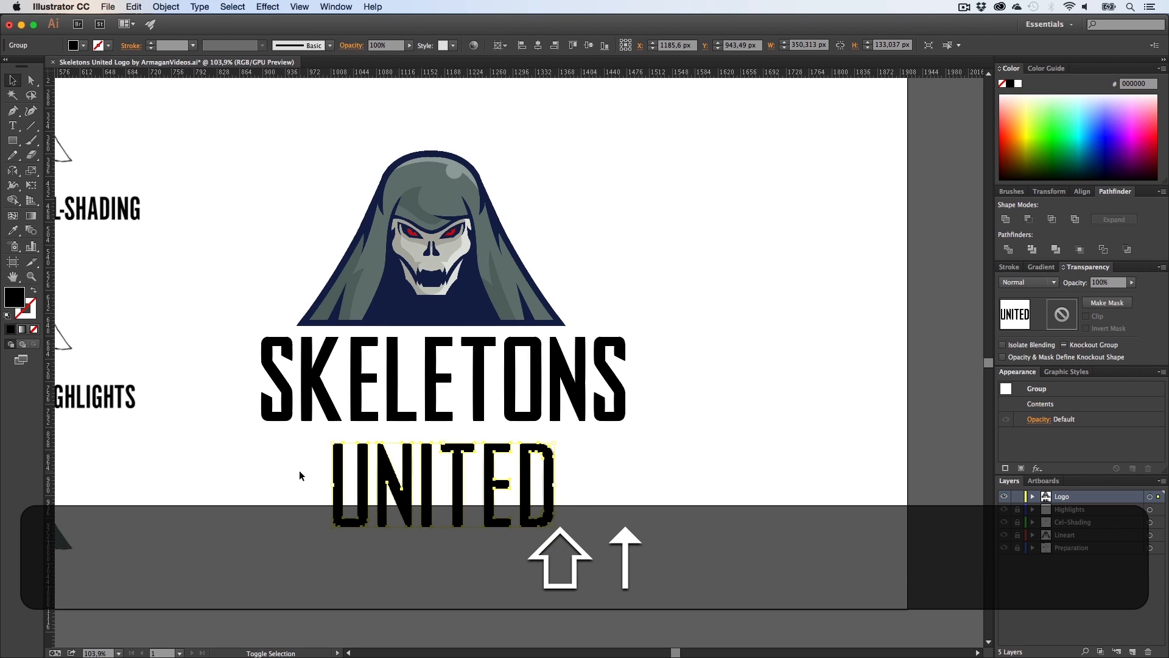
pyautogui.hotkey('shift', 'Up')
pyautogui.hotkey('shift', 'Up')
pyautogui.hotkey('shift', 'Up')
pyautogui.hotkey('shift', 'Up')
pyautogui.hotkey('shift', 'Up')
pyautogui.hotkey('shift', 'Up')
pyautogui.hotkey('shift', 'Up')
pyautogui.hotkey('shift', 'Up')
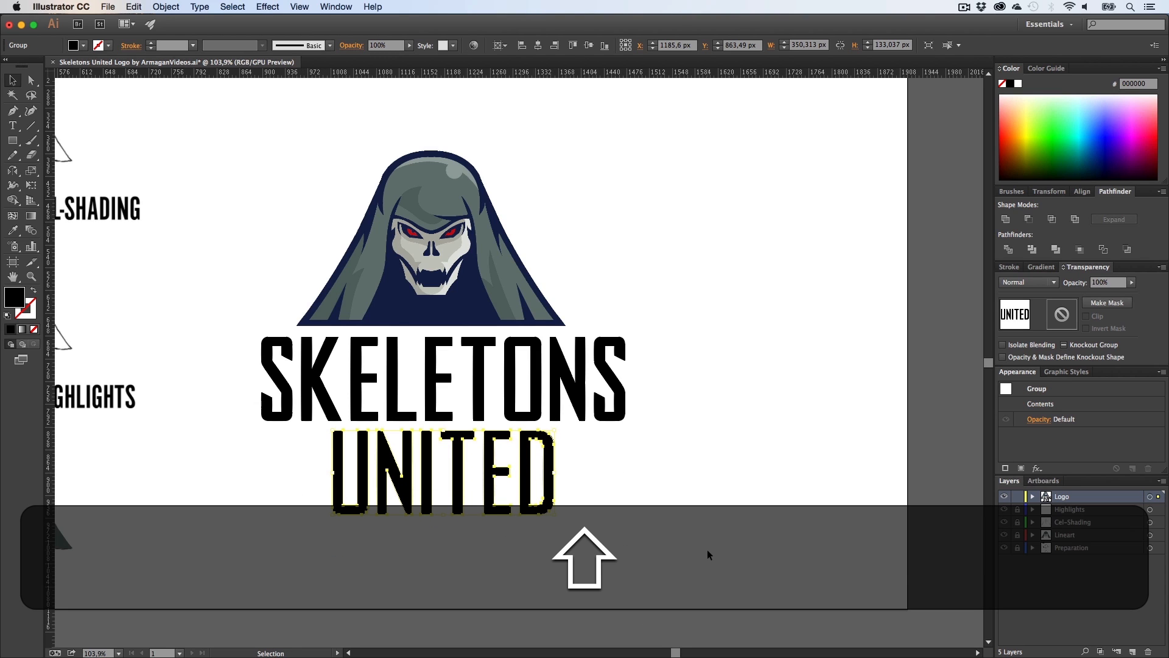
pyautogui.click(695, 546)
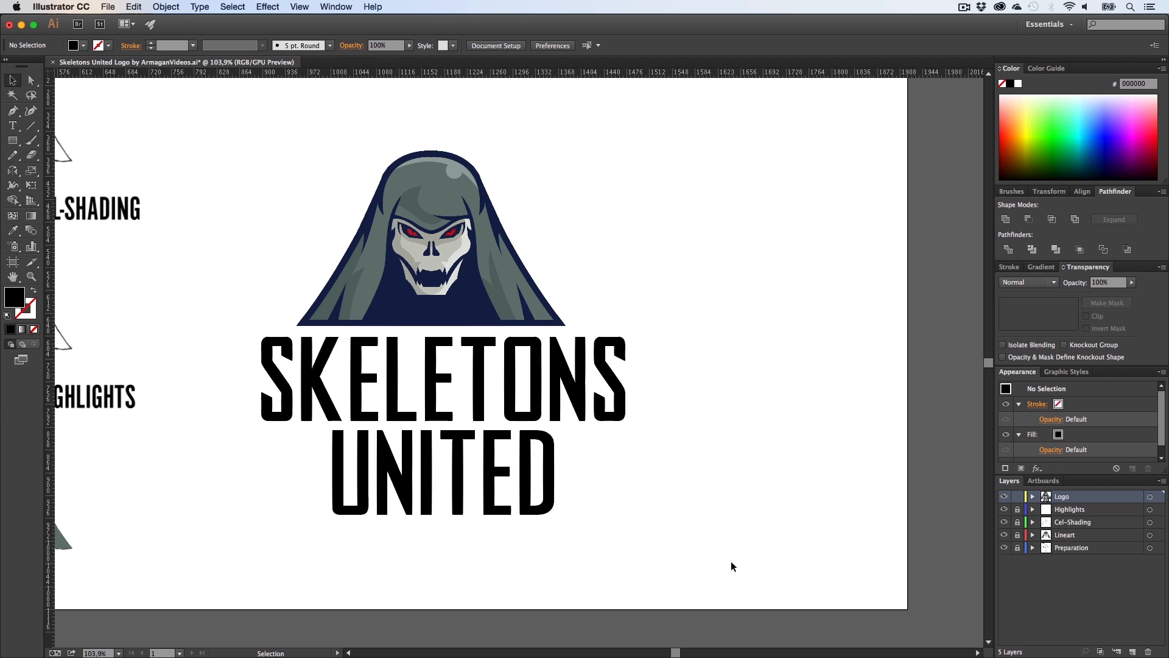
# Step: Centre both lettering groups horizontally with the skull
pyautogui.moveTo(731, 564); pyautogui.dragTo(211, 332)
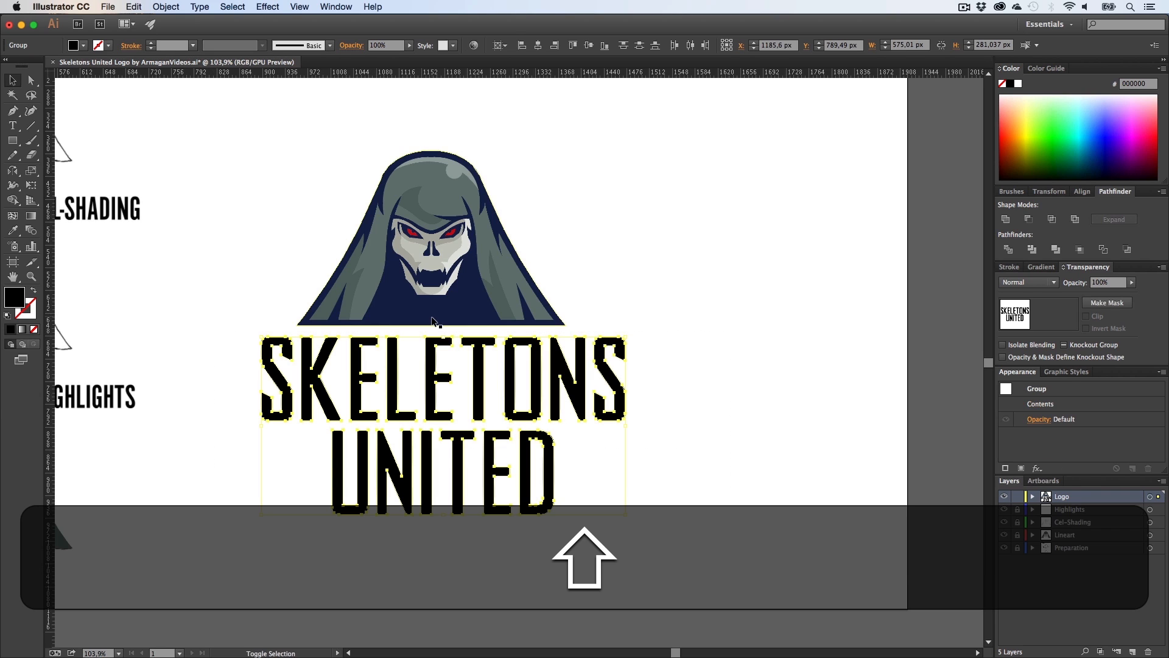
pyautogui.keyDown('shift'); pyautogui.click(433, 317); pyautogui.keyUp('shift')
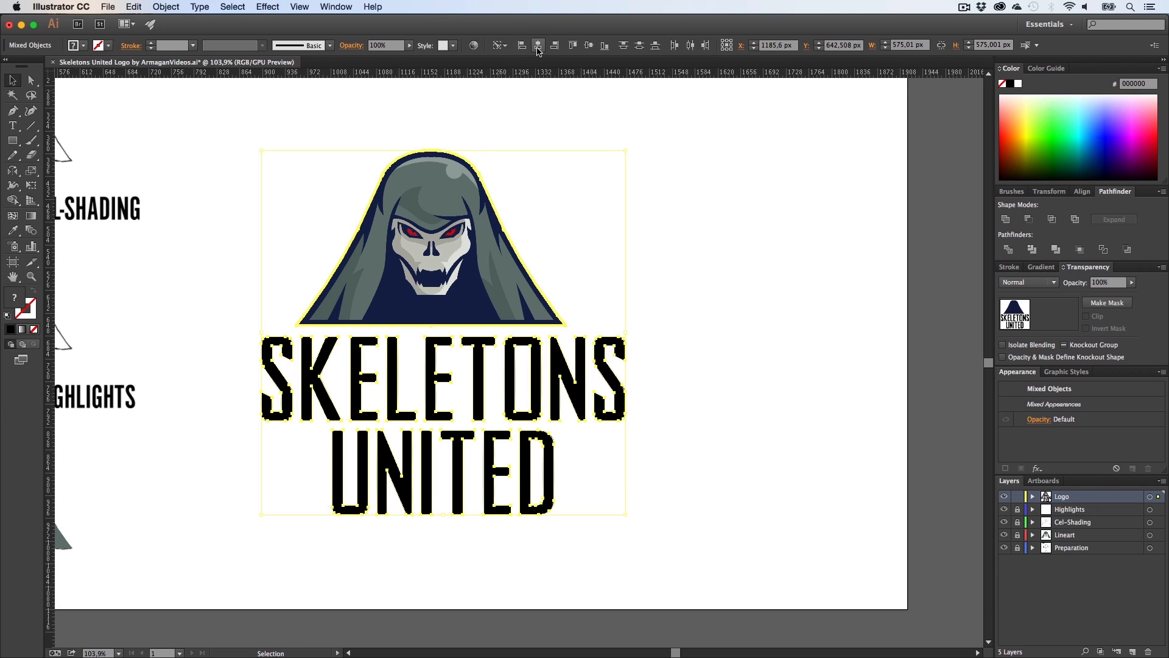
pyautogui.click(537, 45)
pyautogui.click(708, 326)
# Step: Select both lettering groups and set the Logo layer's colour to Dark Blue
pyautogui.press('h')
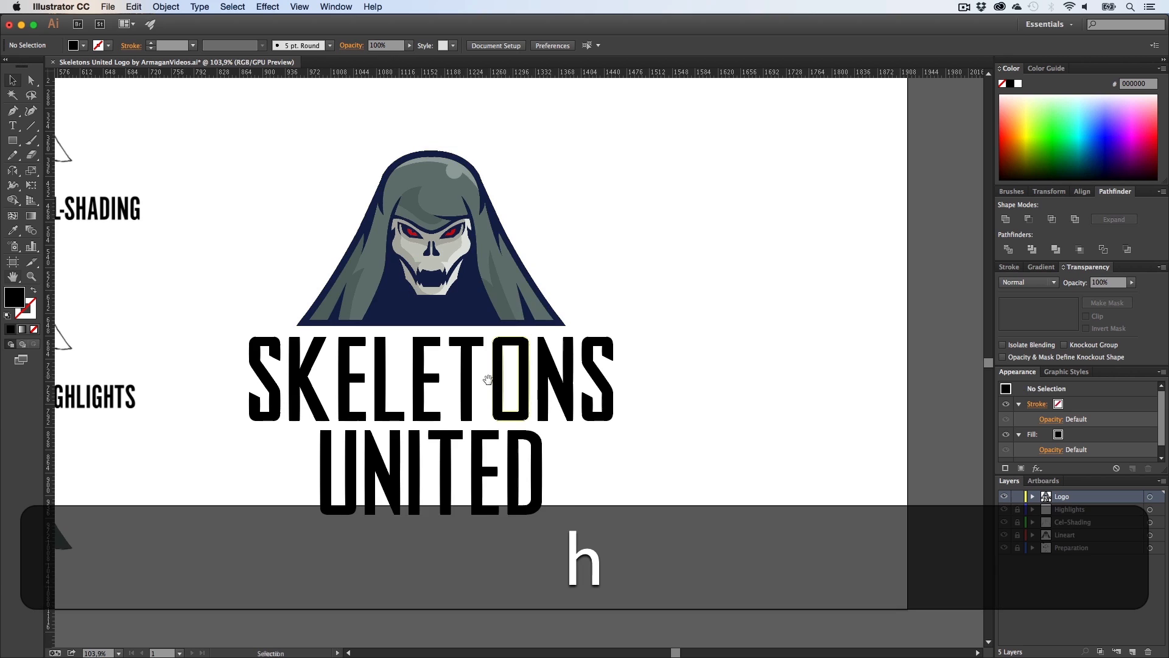
pyautogui.moveTo(551, 480); pyautogui.dragTo(586, 469)
pyautogui.press('v')
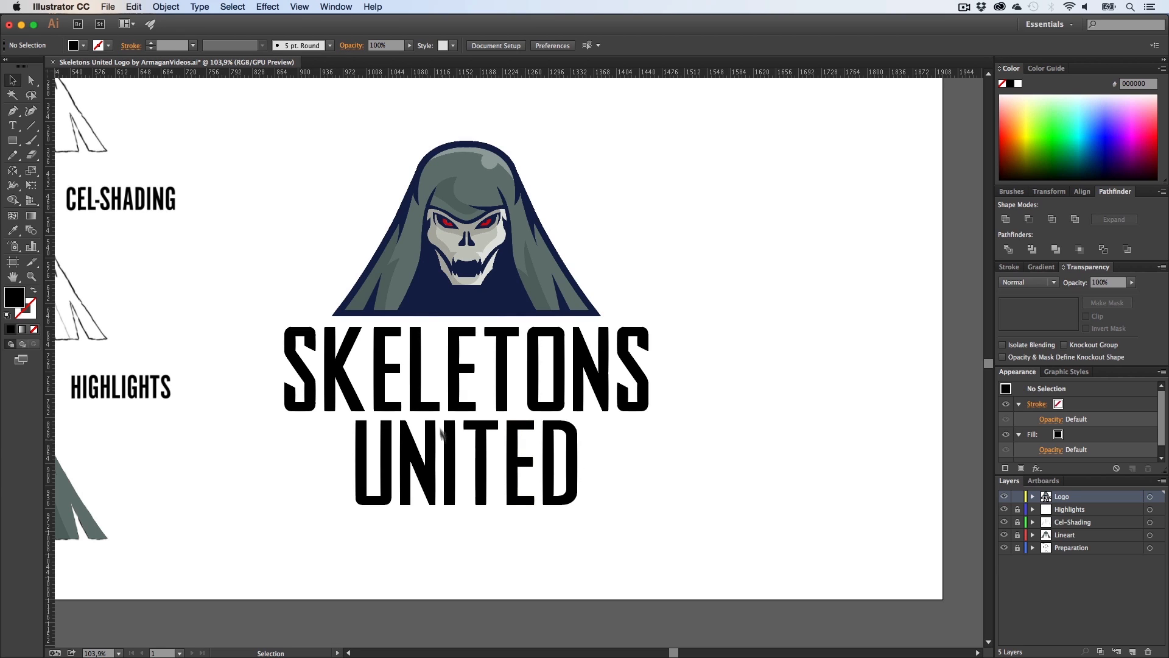
pyautogui.moveTo(707, 520); pyautogui.dragTo(262, 376)
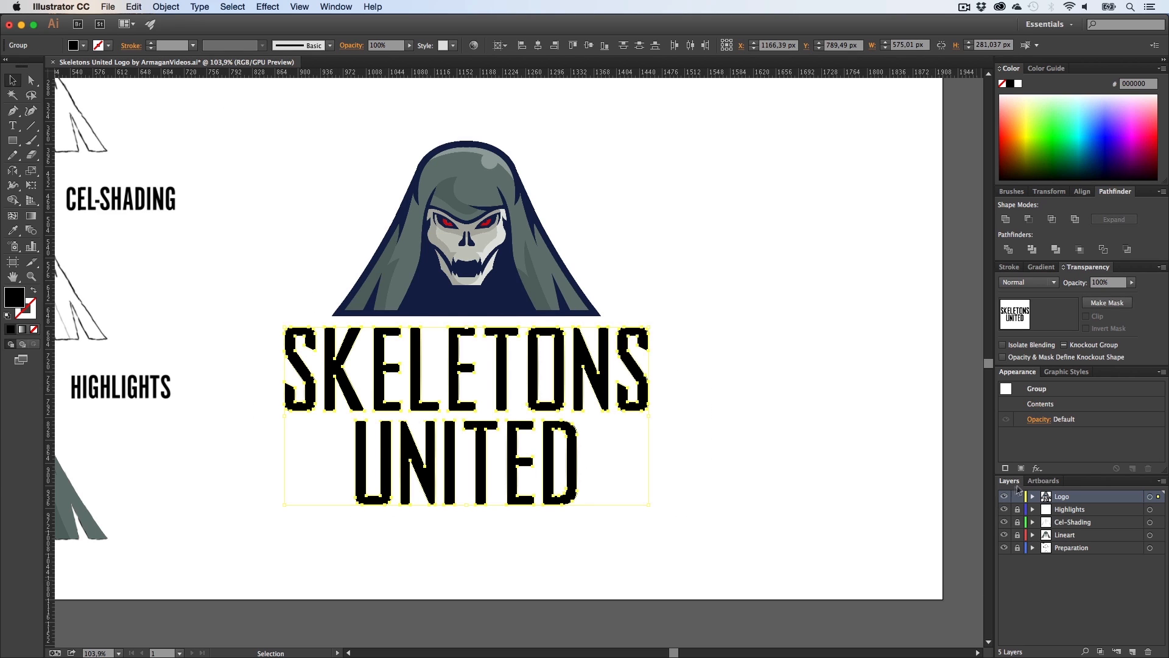
pyautogui.doubleClick(1093, 496)
pyautogui.click(533, 330)
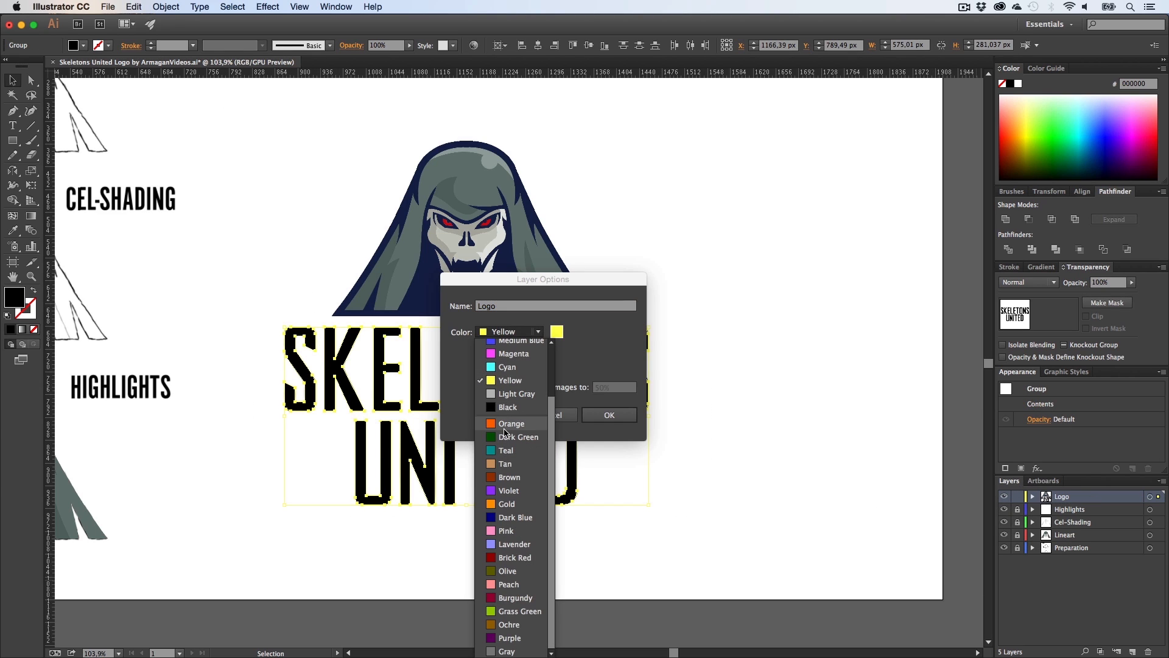
pyautogui.click(521, 517)
pyautogui.click(631, 417)
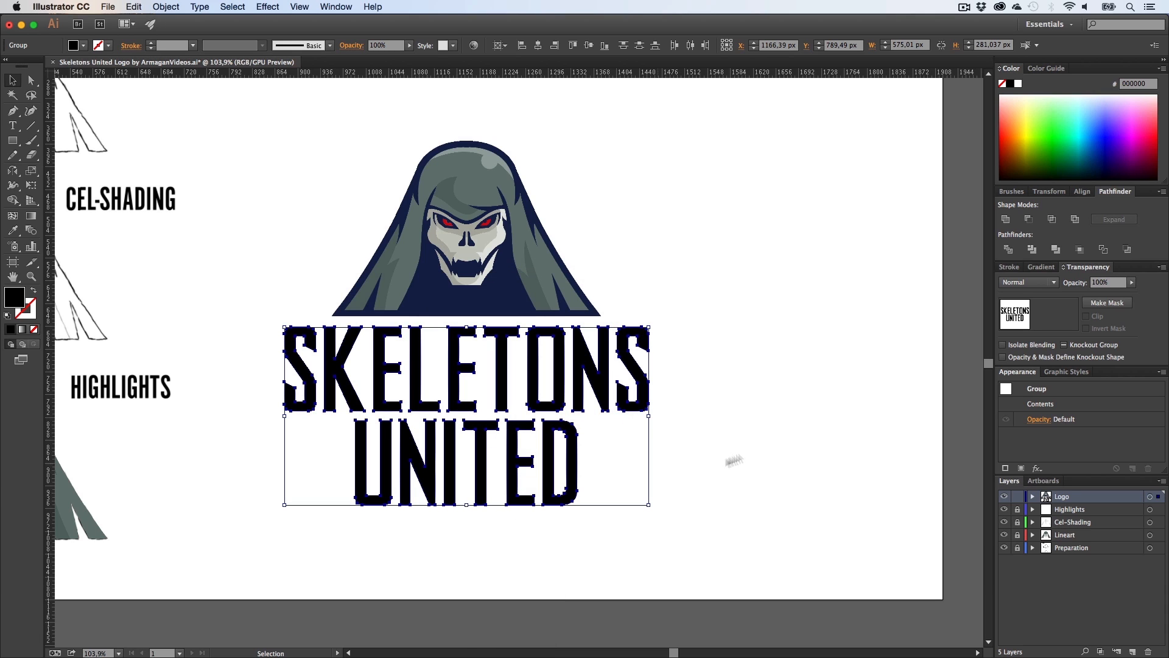
# Step: Change the Logo layer's colour to Cyan and deselect
pyautogui.doubleClick(1089, 498)
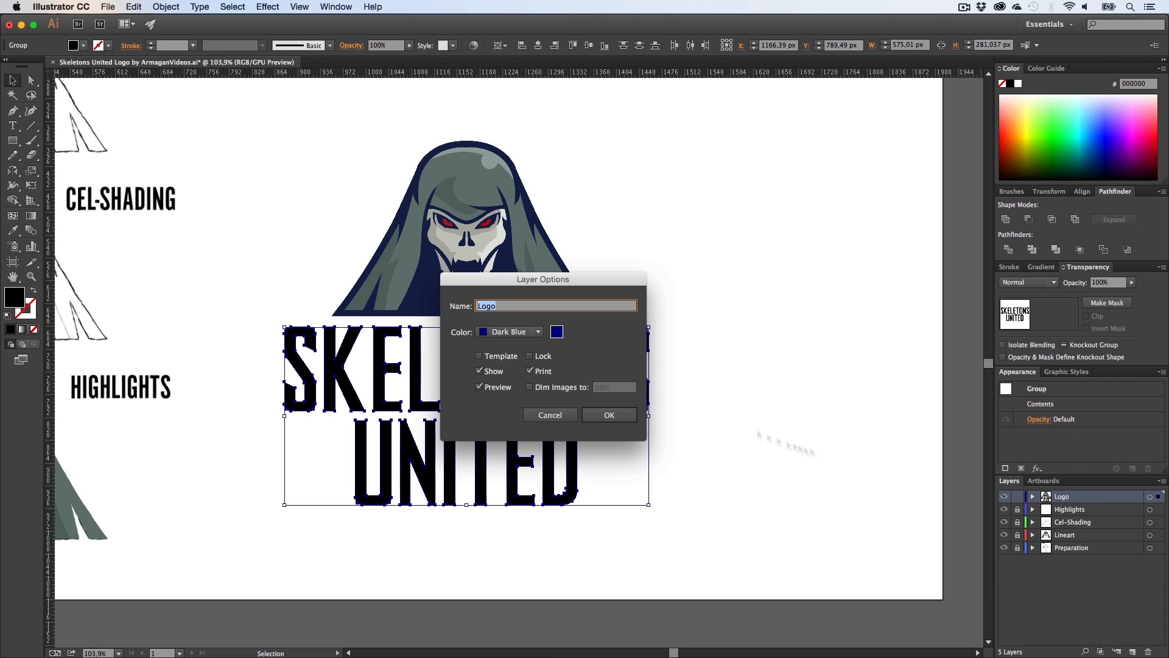
pyautogui.click(522, 332)
pyautogui.click(507, 328)
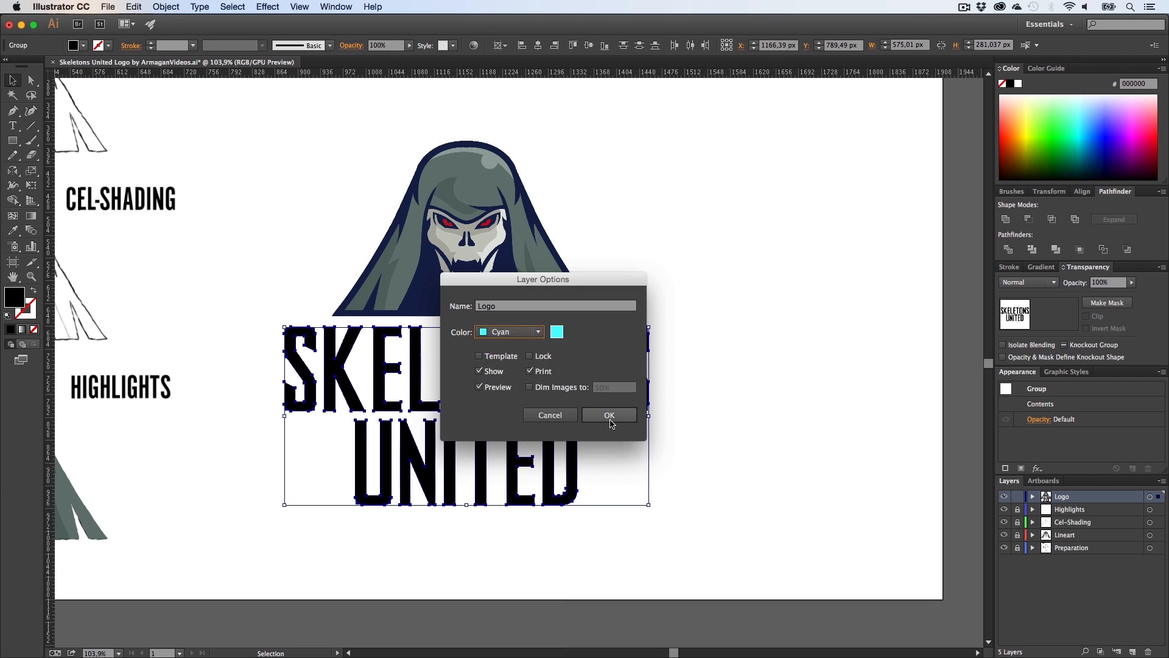
pyautogui.click(608, 414)
pyautogui.click(713, 417)
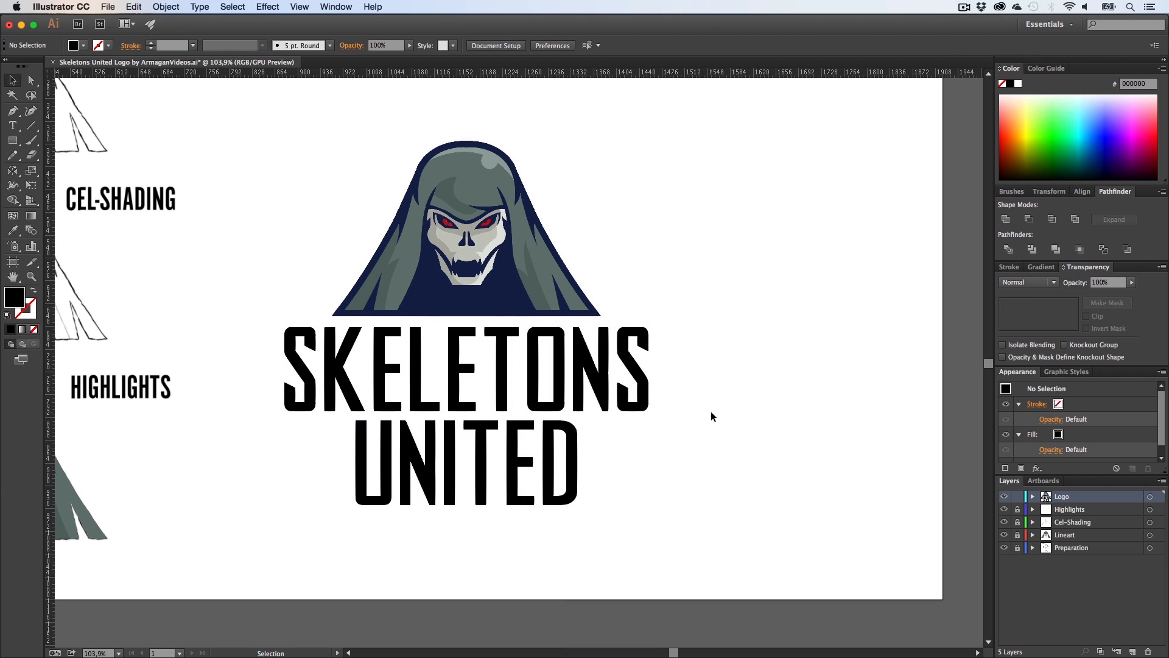
# Step: Apply an Arc Lower warp with a -15% bend to both lettering groups
pyautogui.click(643, 404)
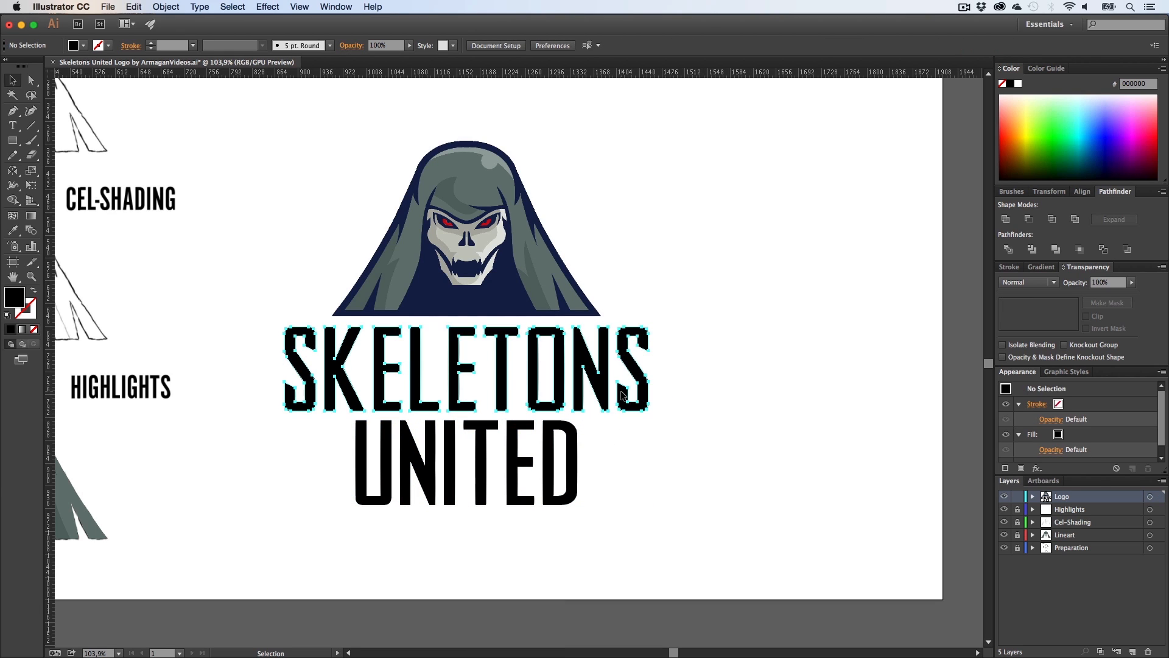
pyautogui.click(730, 440)
pyautogui.moveTo(728, 551); pyautogui.dragTo(280, 344)
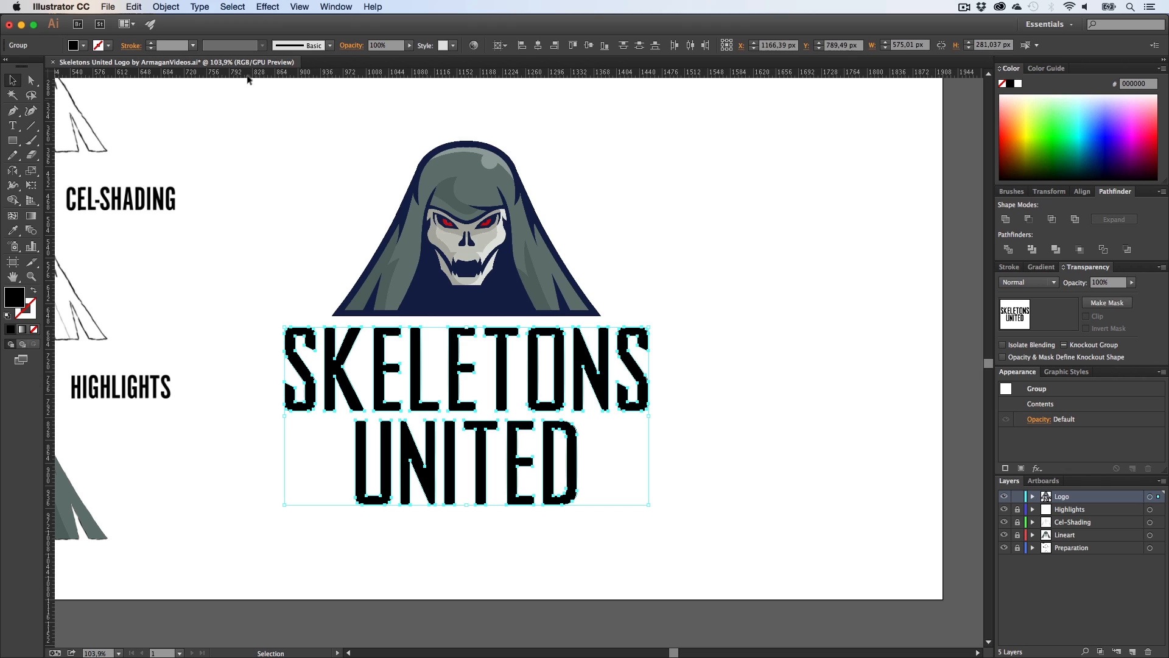
pyautogui.click(267, 7)
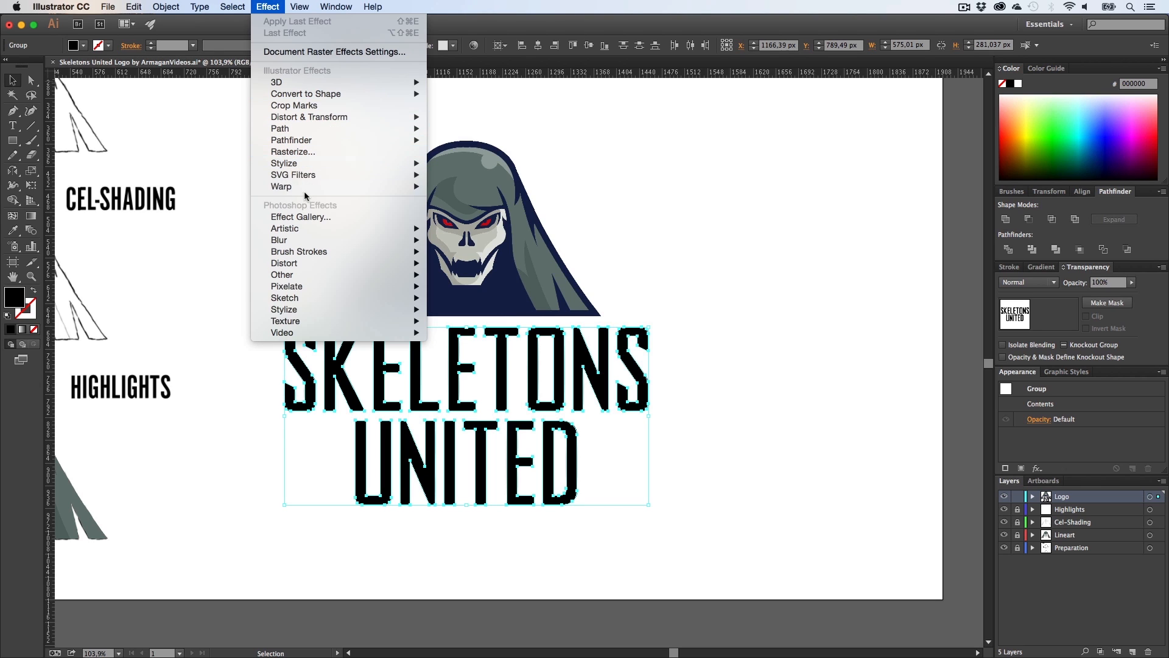
pyautogui.moveTo(304, 187)
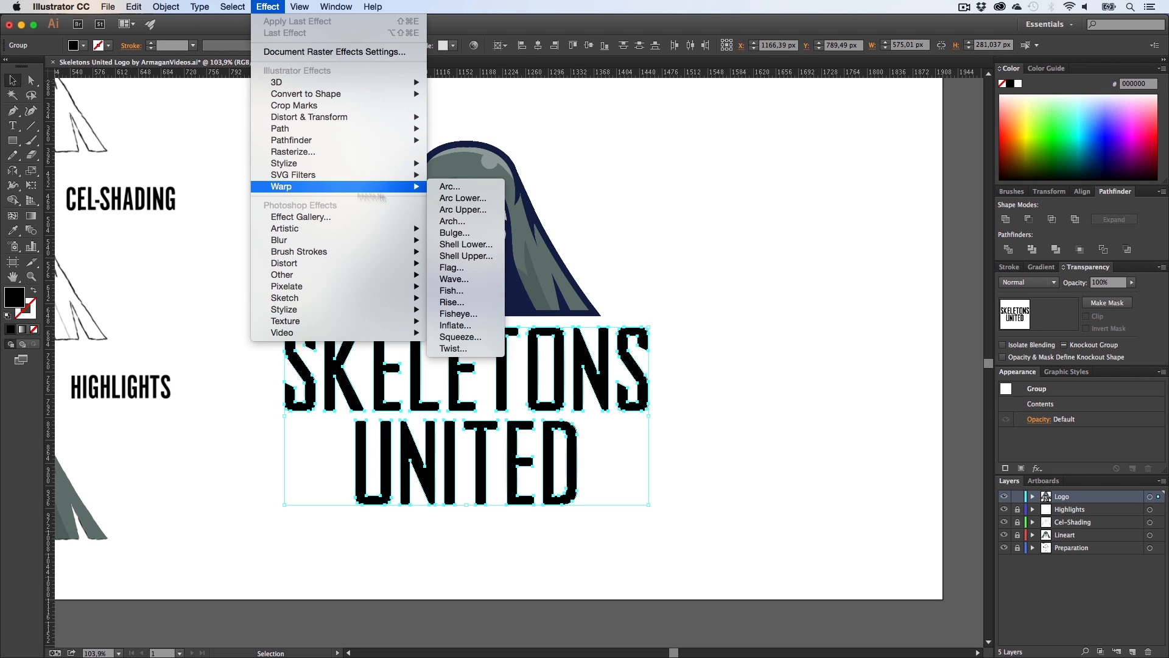
pyautogui.click(481, 209)
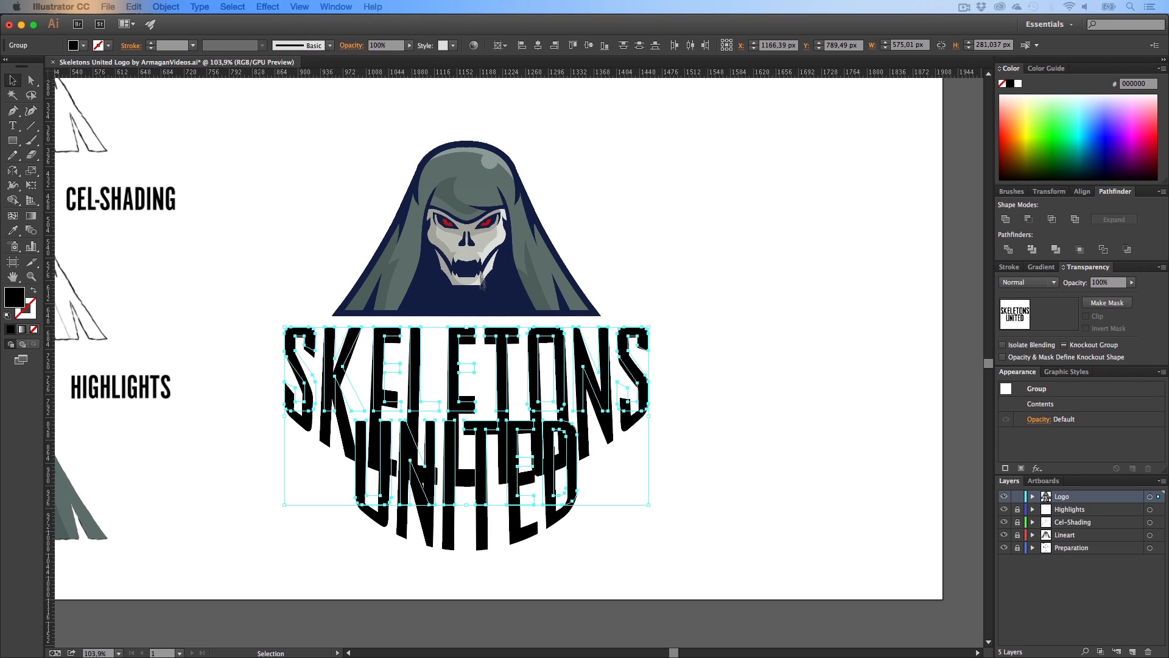
pyautogui.moveTo(661, 376); pyautogui.dragTo(810, 158)
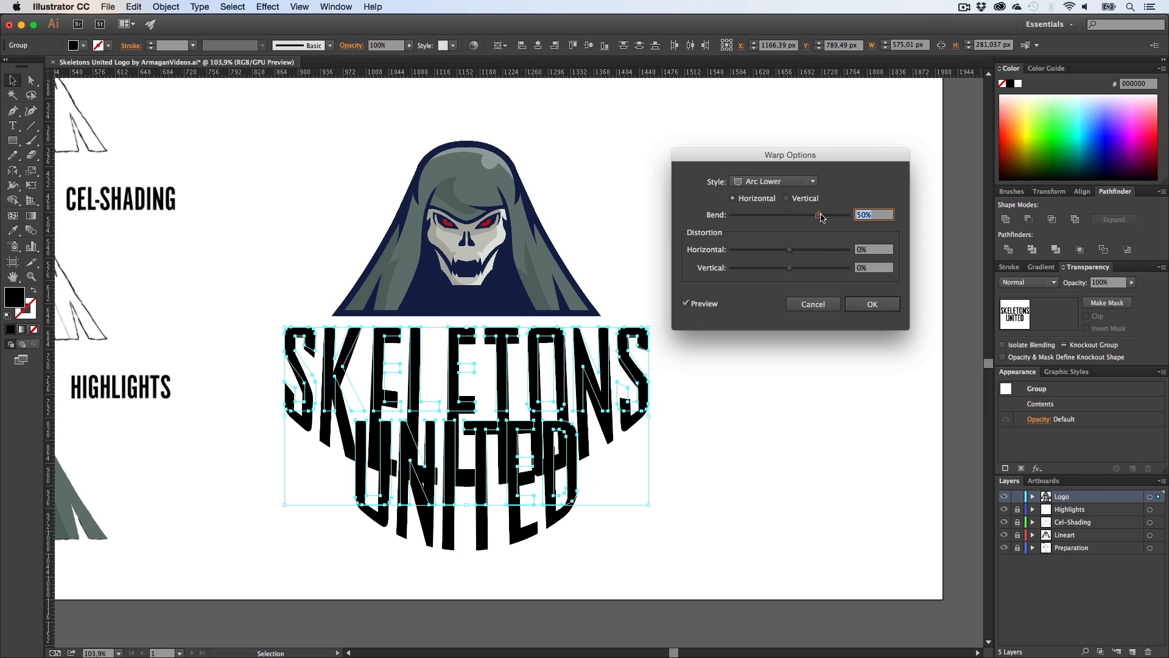
pyautogui.moveTo(820, 218); pyautogui.dragTo(783, 220)
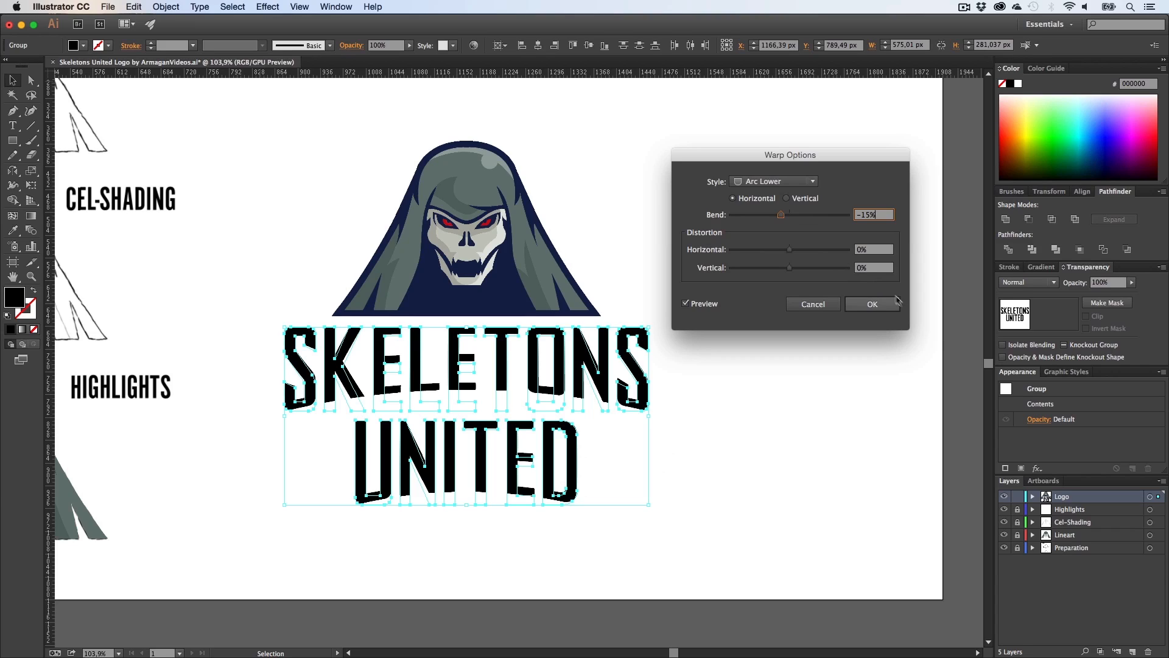
pyautogui.click(876, 304)
pyautogui.click(838, 346)
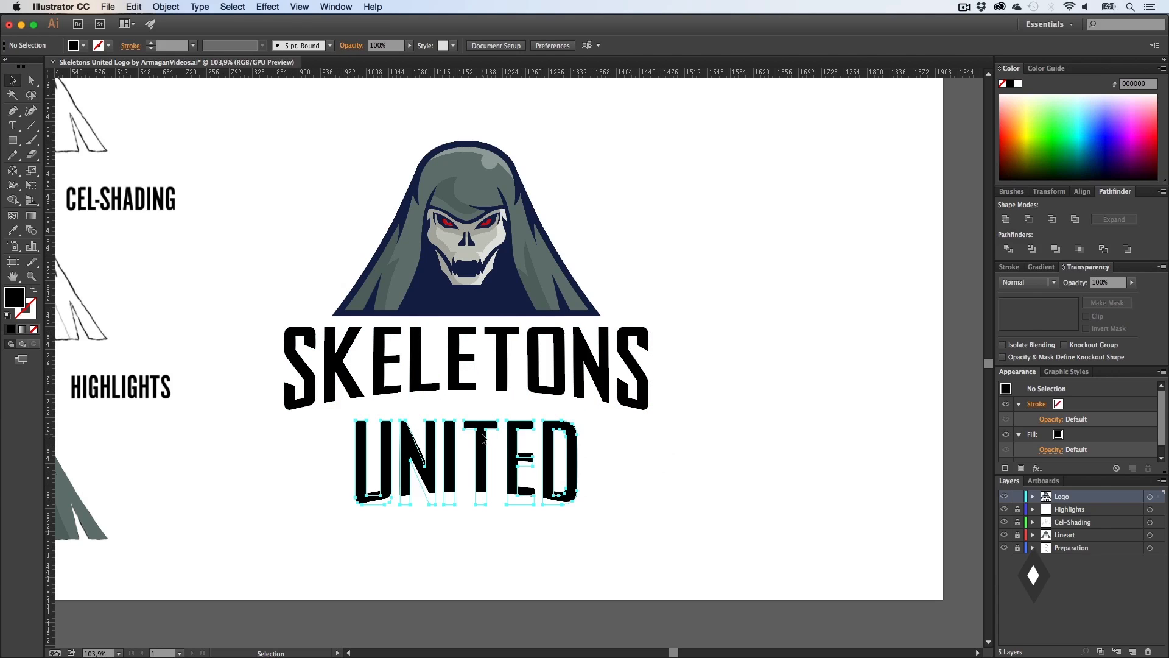
# Step: Add a new Arc Upper warp with a 9% bend to the UNITED group
pyautogui.click(432, 445)
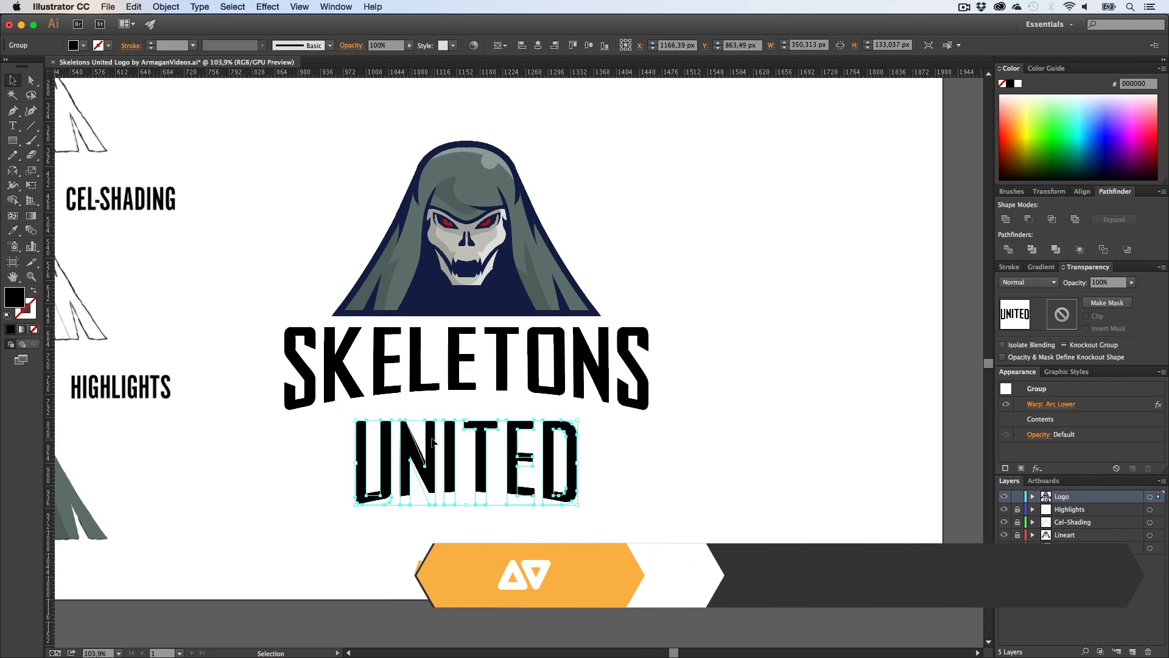
pyautogui.click(265, 7)
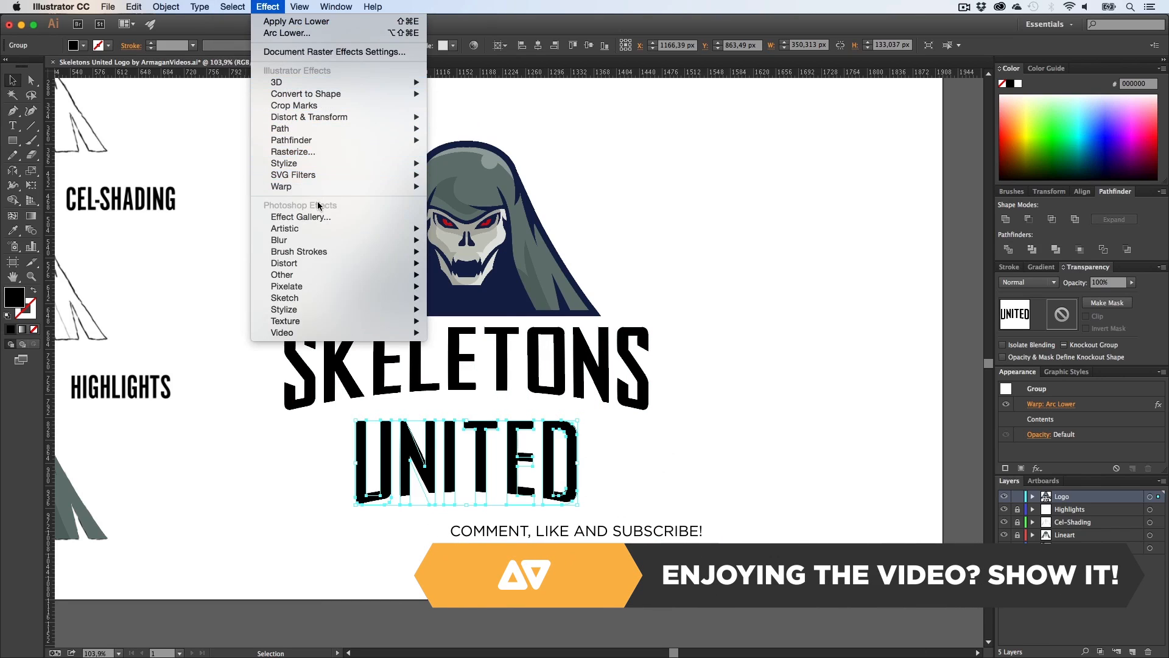
pyautogui.moveTo(396, 187)
pyautogui.click(469, 211)
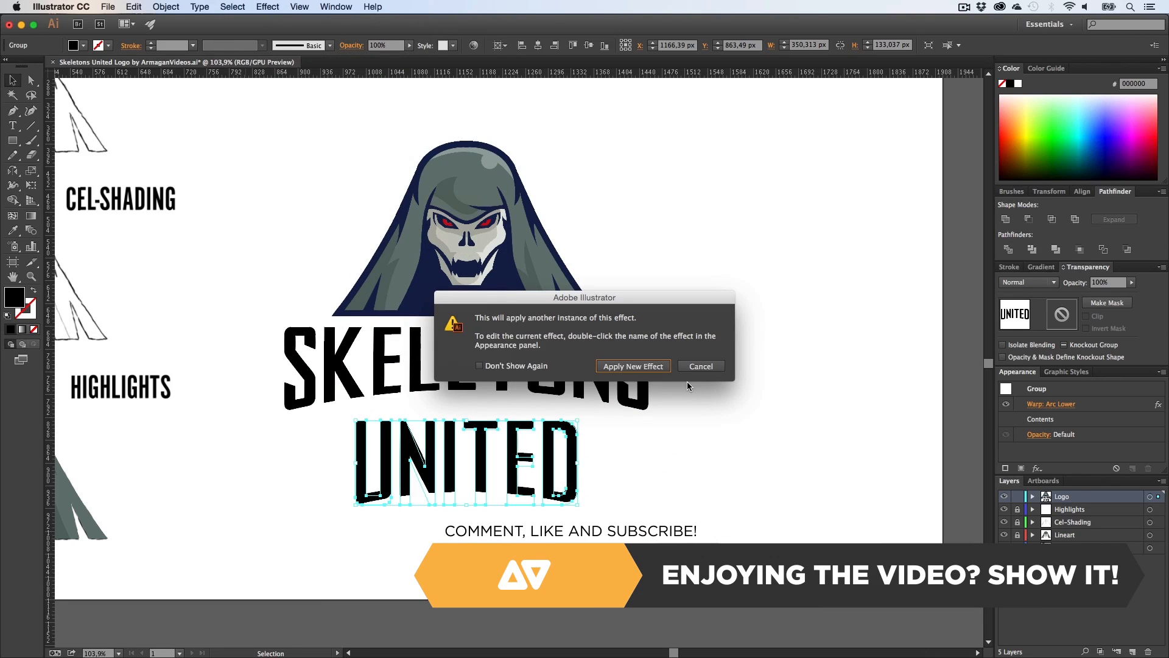
pyautogui.click(639, 362)
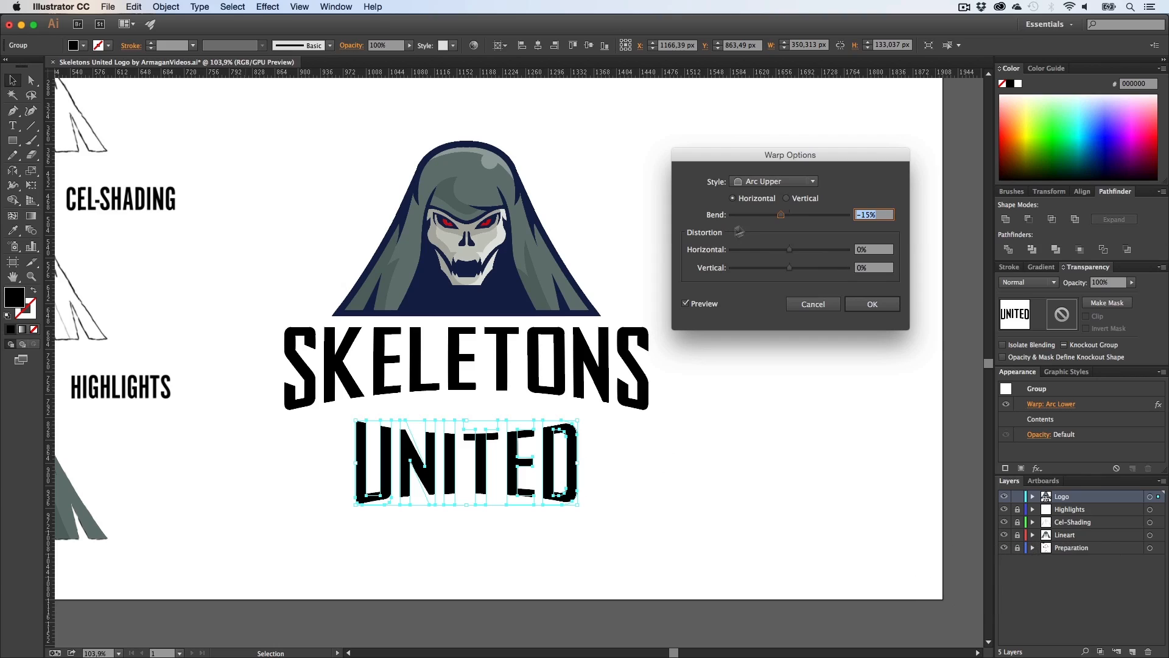
pyautogui.moveTo(787, 216); pyautogui.dragTo(798, 220)
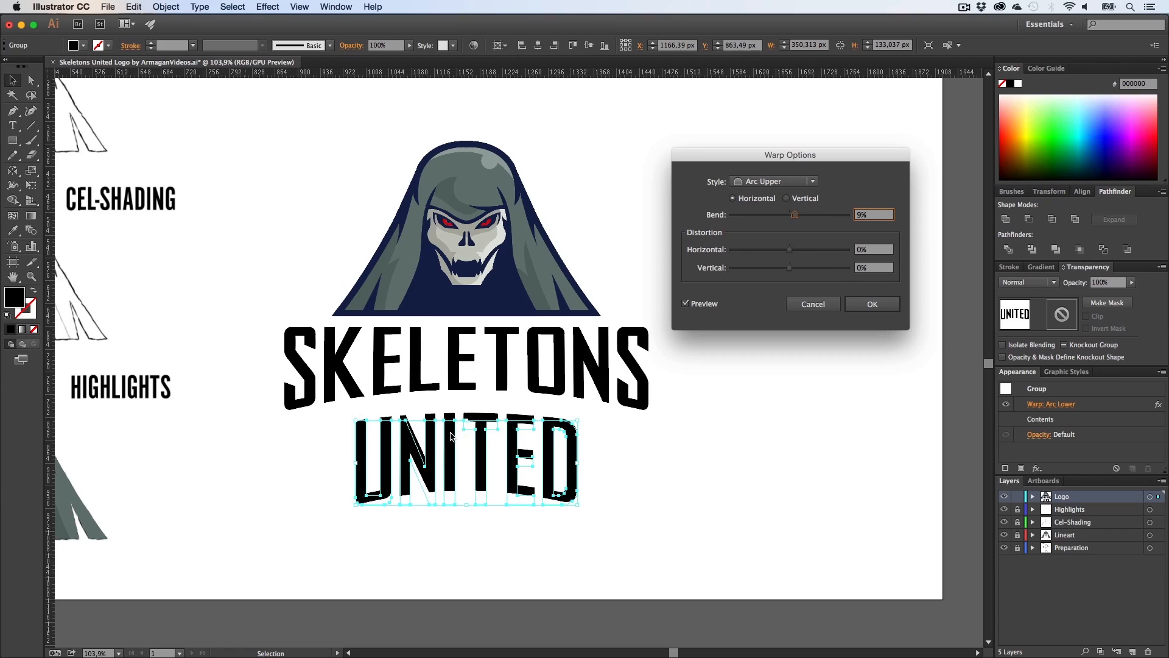
pyautogui.click(867, 309)
# Step: Nudge the UNITED group up closer to SKELETONS, then deselect
pyautogui.hotkey('shift', 'Up')
pyautogui.hotkey('shift', 'Up')
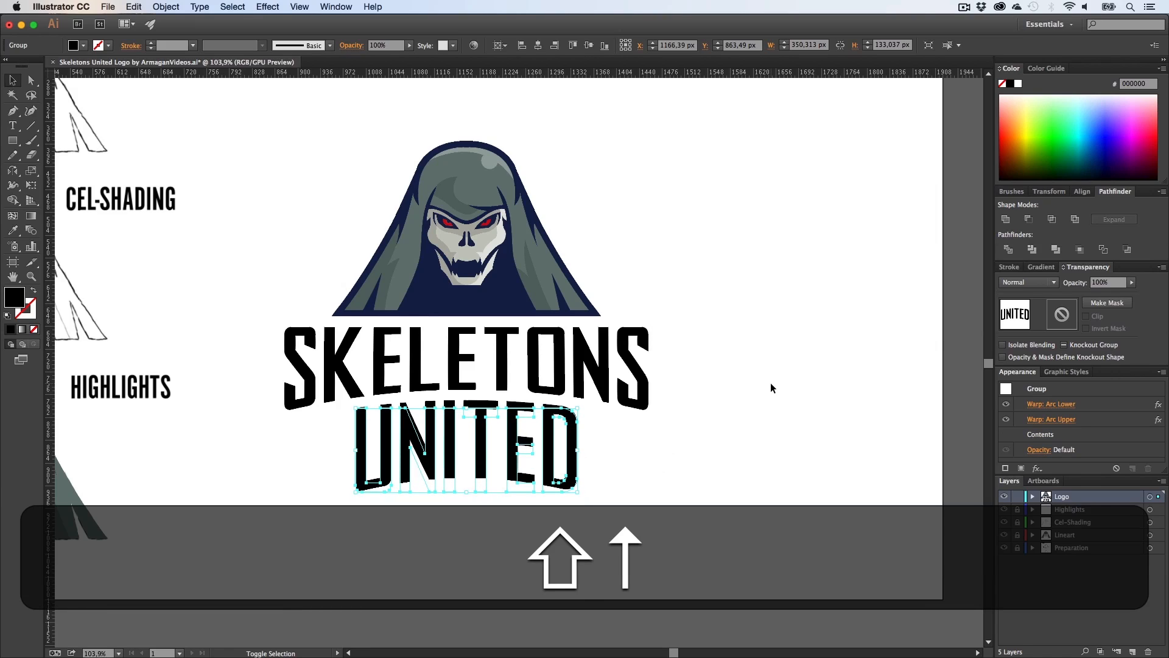
pyautogui.hotkey('shift', 'Up')
pyautogui.hotkey('shift', 'Down')
pyautogui.press('Up')
pyautogui.press('Up')
pyautogui.press('Up')
pyautogui.press('Up')
pyautogui.press('Up')
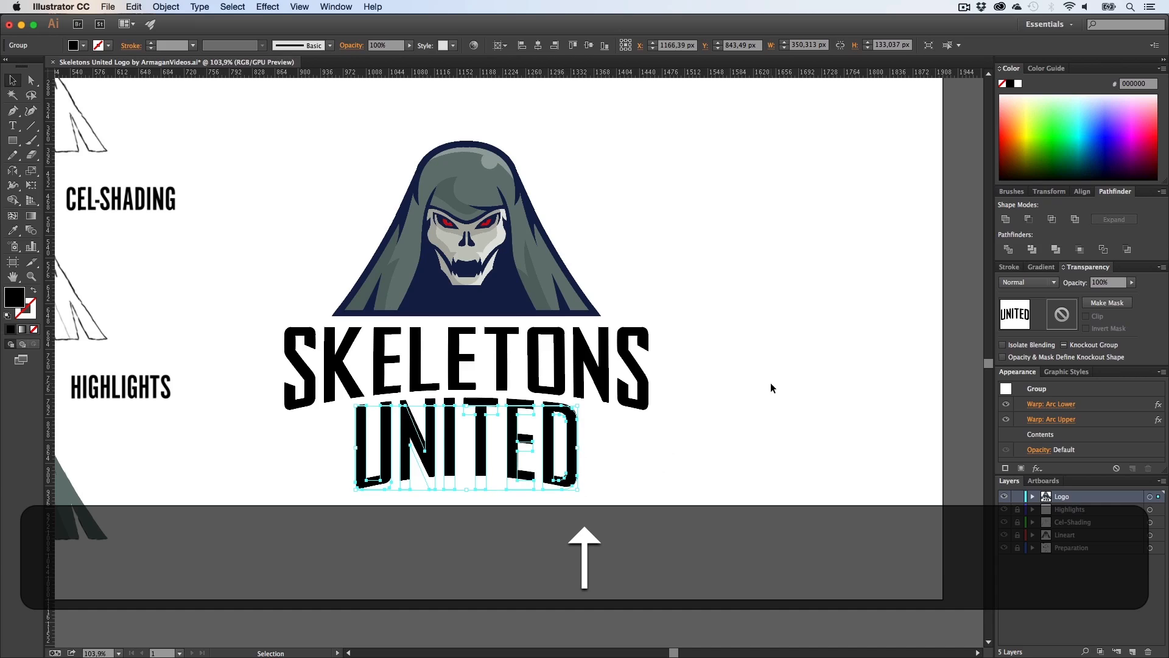
pyautogui.press('Down')
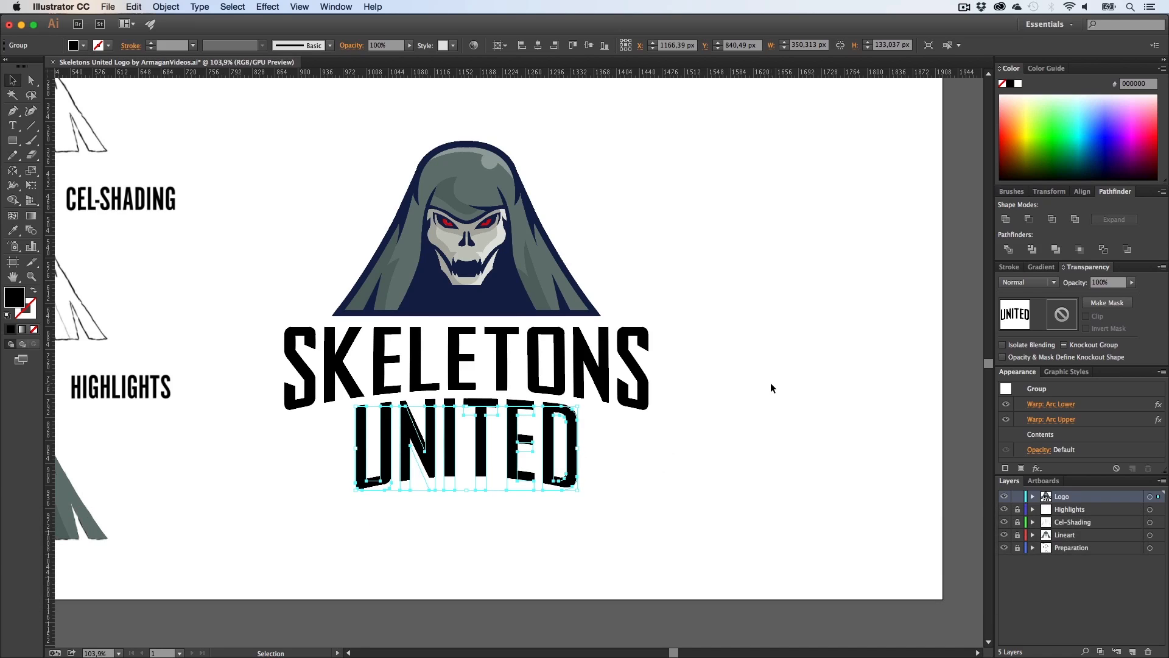
pyautogui.press('Down')
pyautogui.click(771, 387)
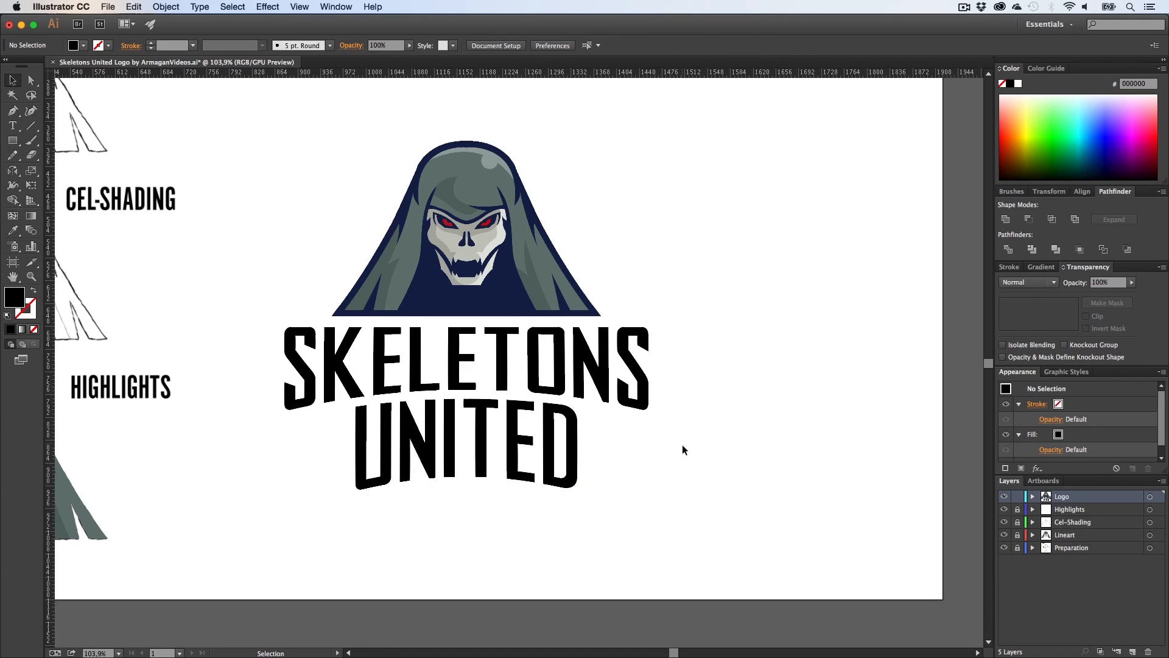
# Step: Expand the appearance of both warped lettering groups
pyautogui.moveTo(715, 532); pyautogui.dragTo(262, 358)
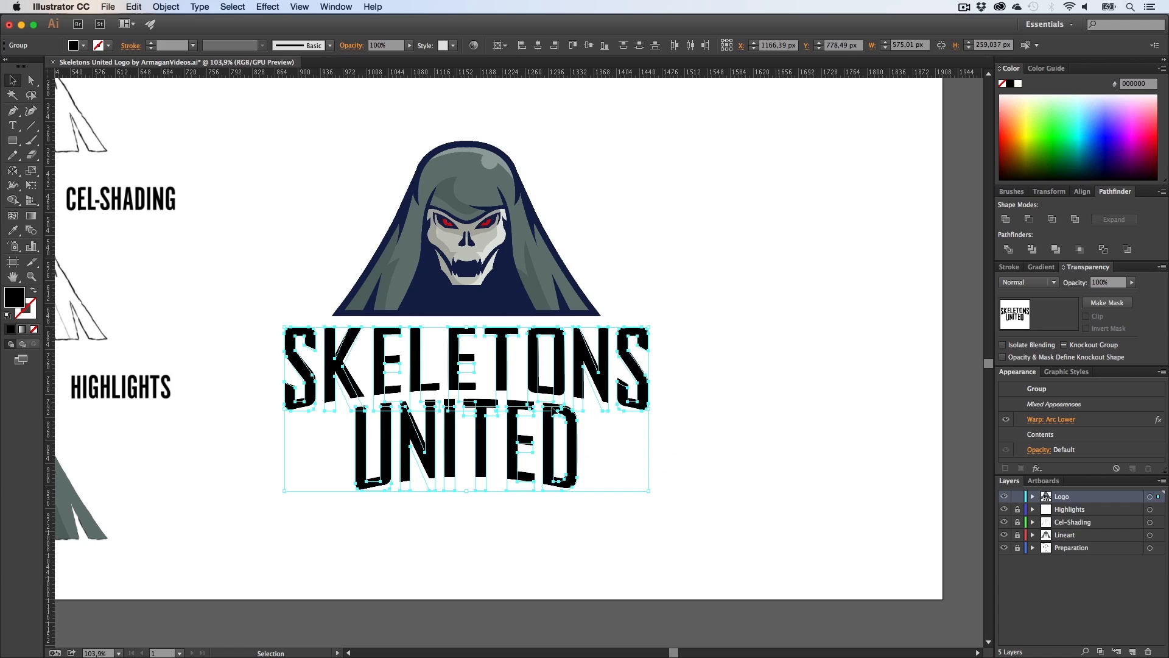
pyautogui.click(165, 7)
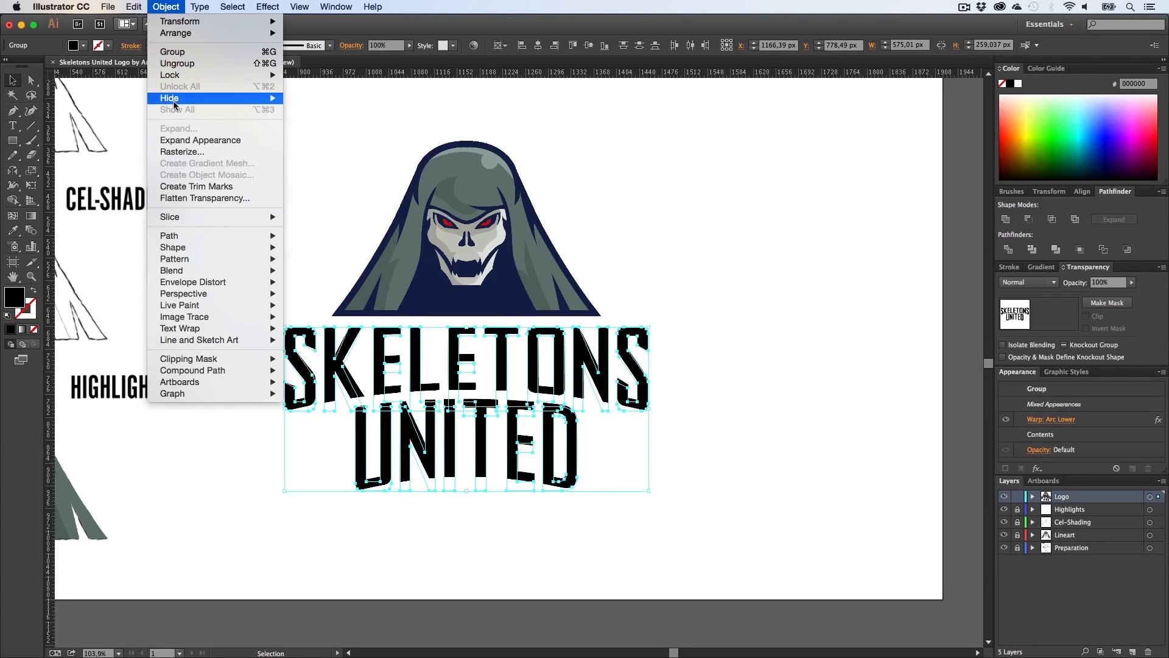
pyautogui.click(177, 140)
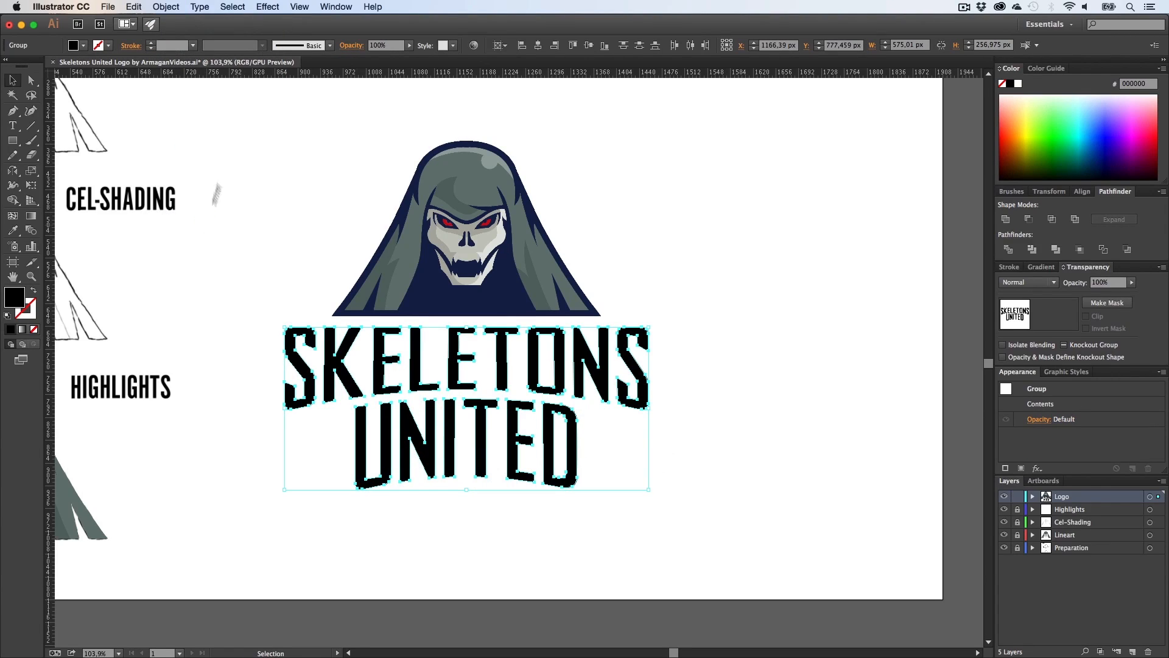
pyautogui.click(266, 9)
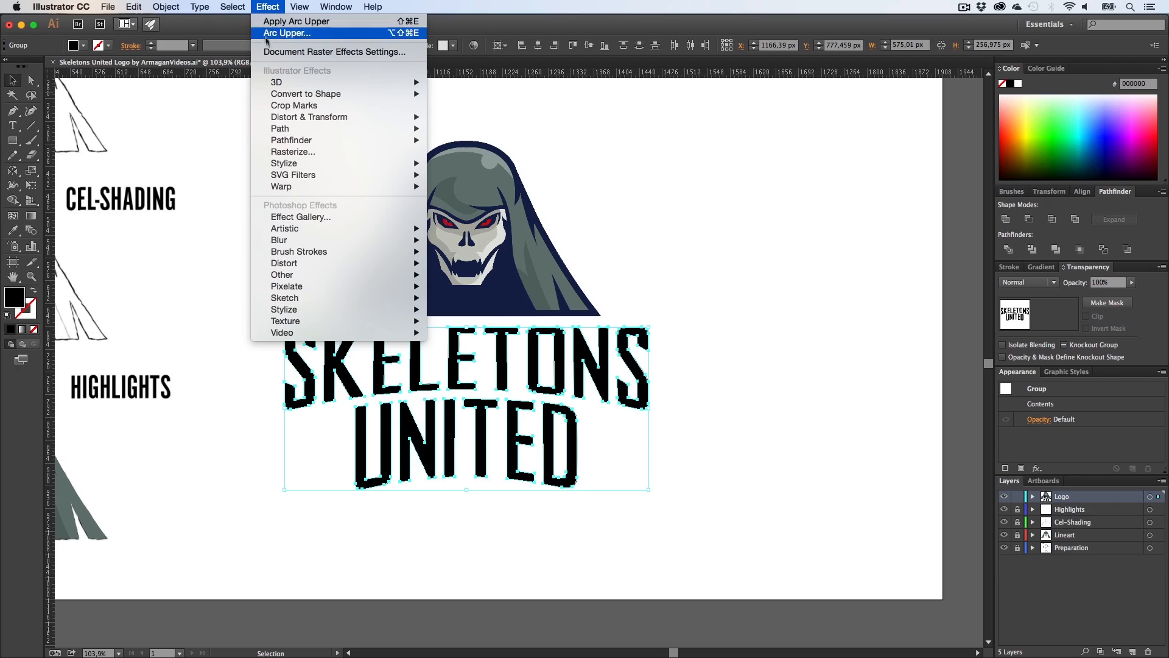
pyautogui.moveTo(282, 87)
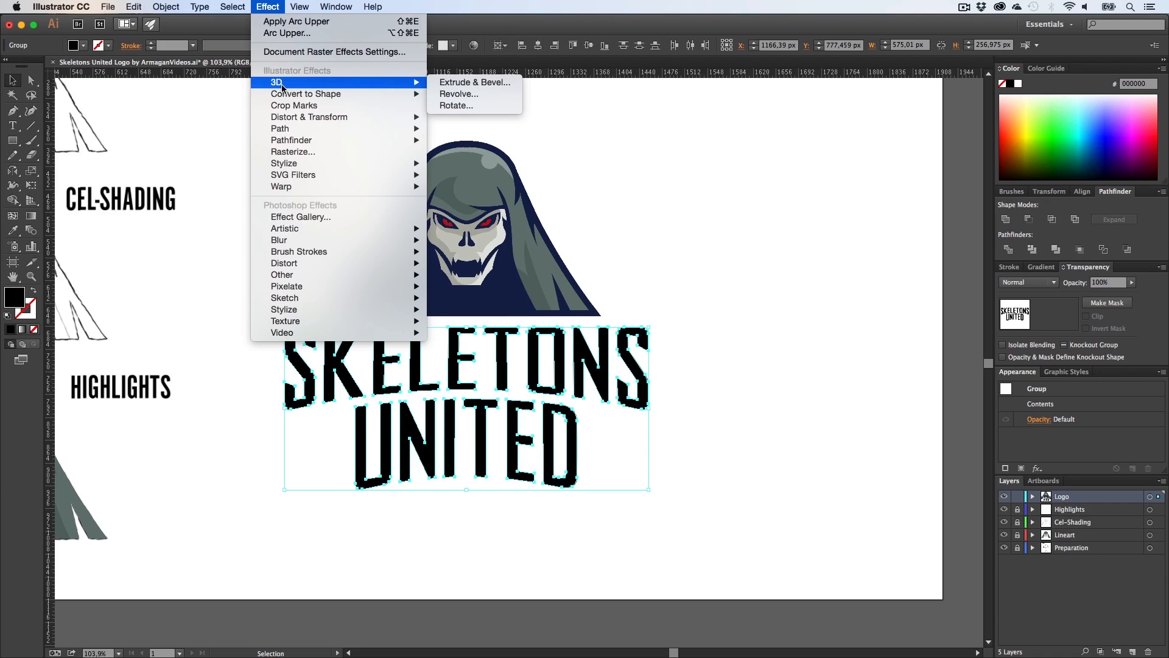
pyautogui.click(489, 83)
pyautogui.click(755, 420)
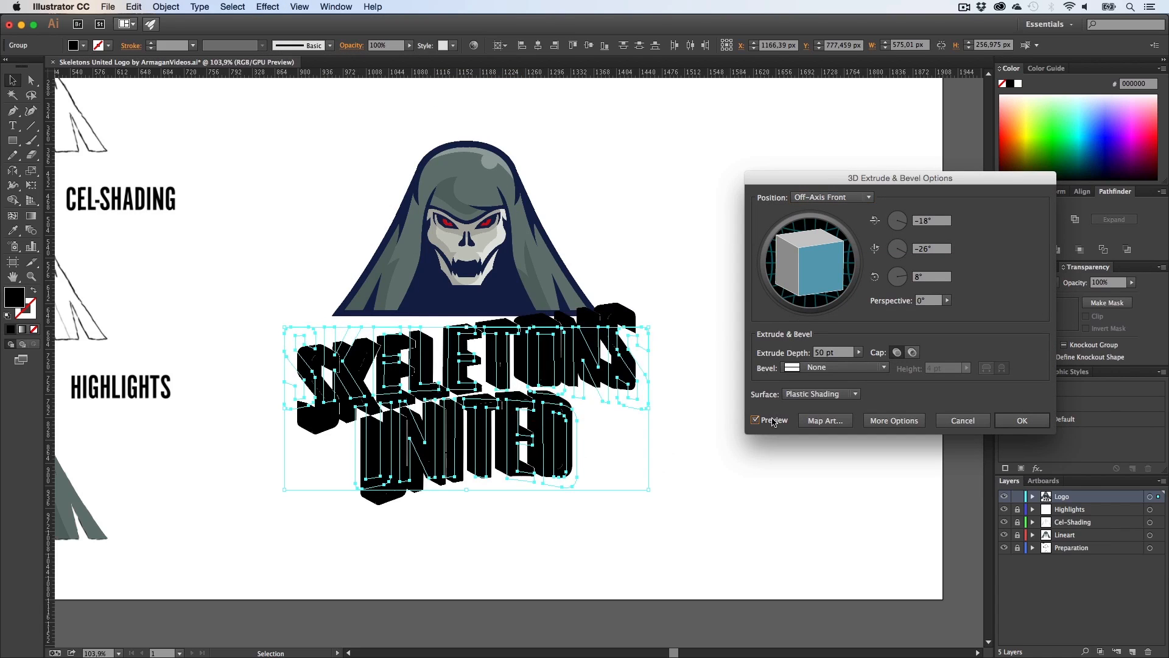
pyautogui.moveTo(827, 180); pyautogui.dragTo(745, 142)
pyautogui.click(744, 160)
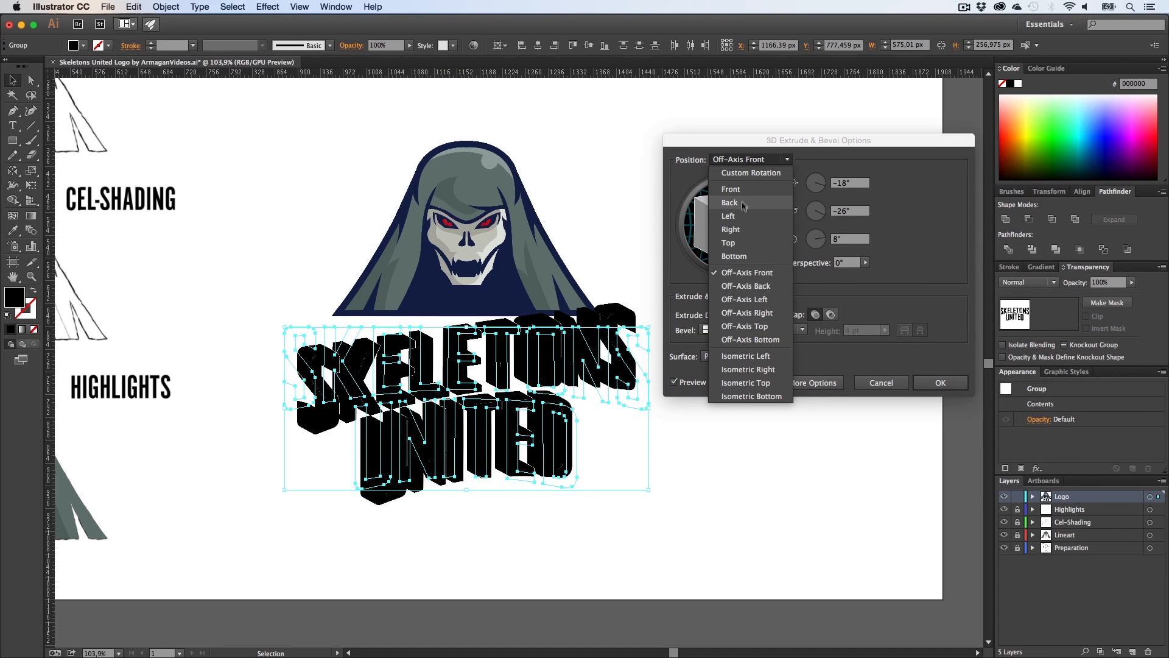
pyautogui.click(740, 189)
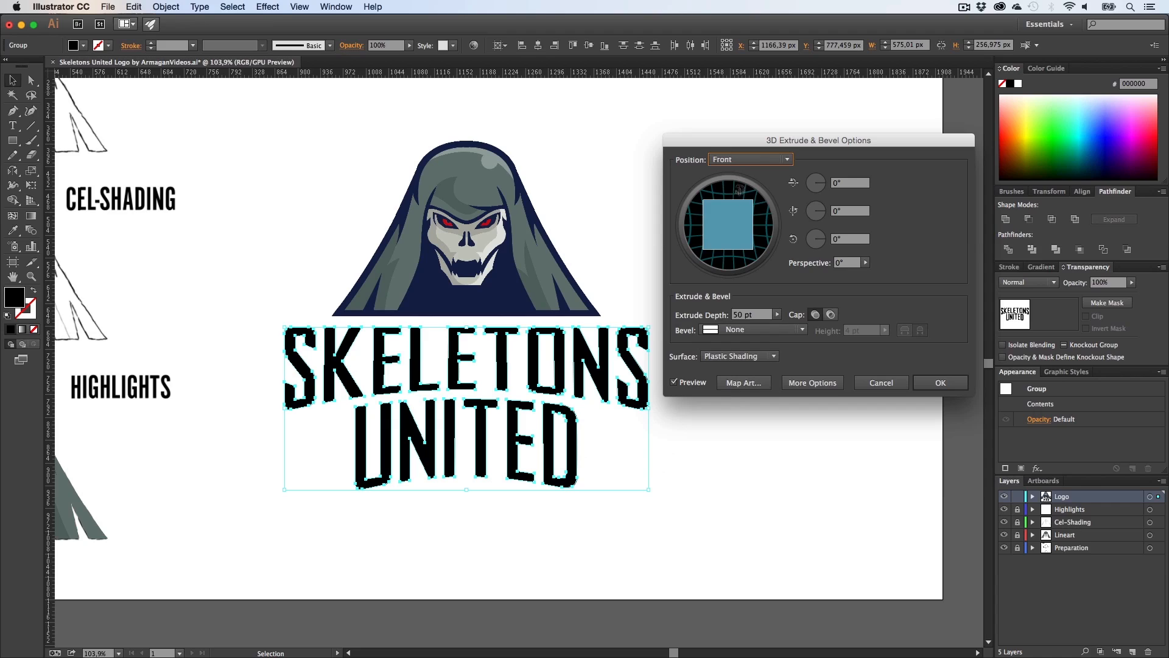
pyautogui.moveTo(739, 189); pyautogui.dragTo(730, 237)
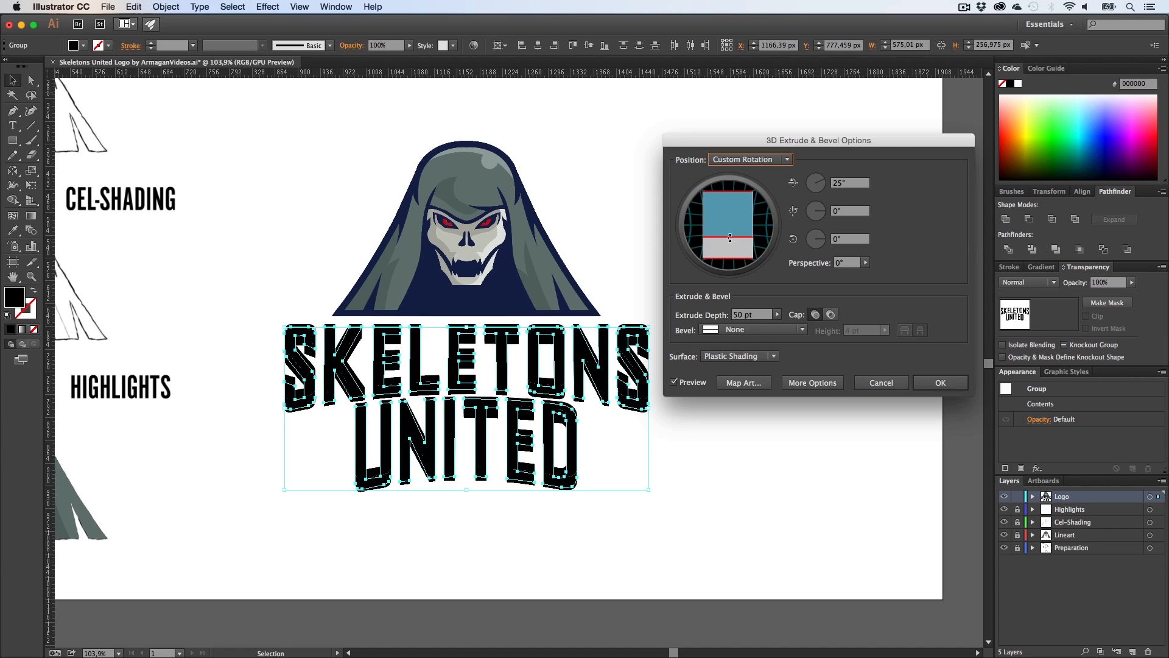
pyautogui.click(866, 262)
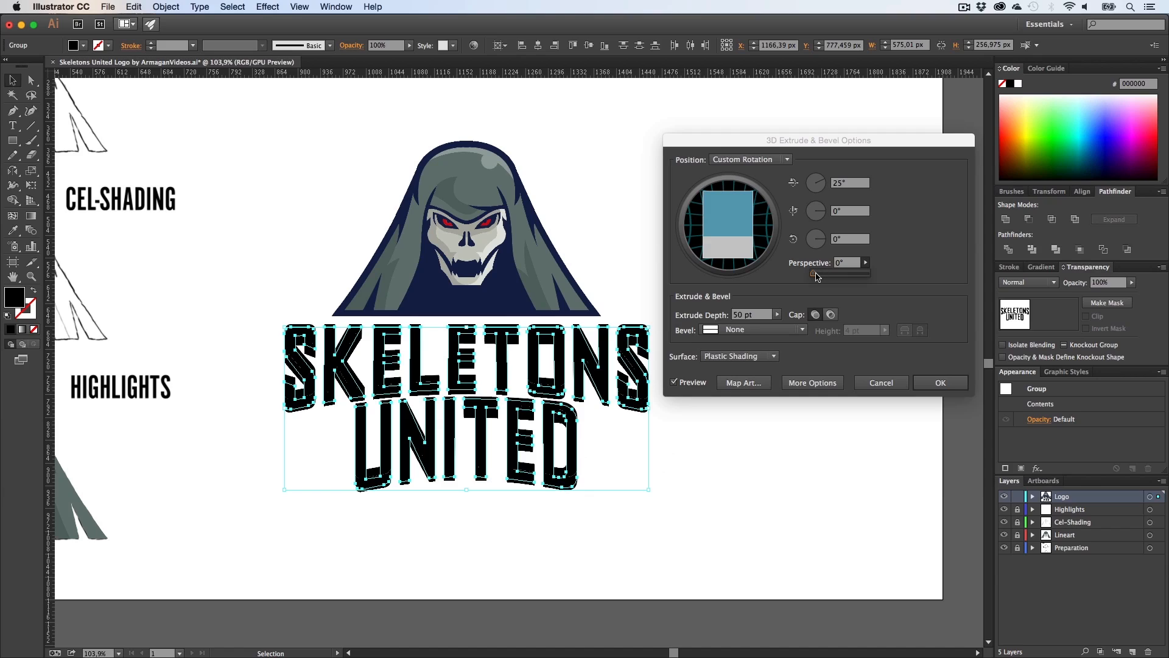
pyautogui.moveTo(816, 277); pyautogui.dragTo(841, 281)
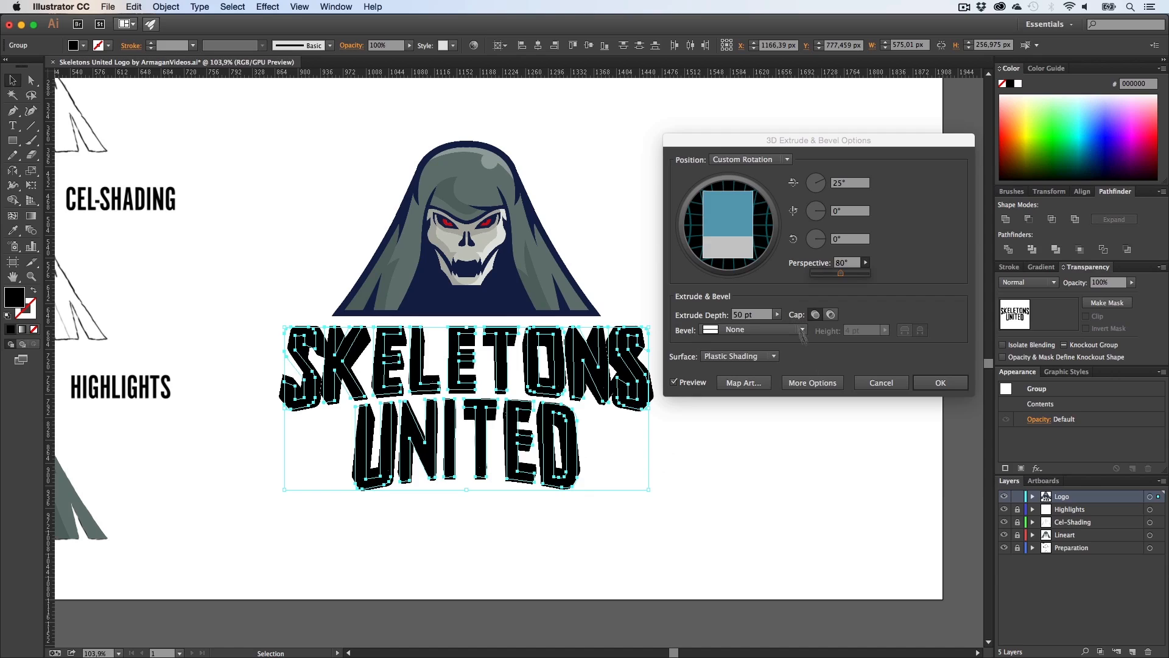
pyautogui.click(882, 385)
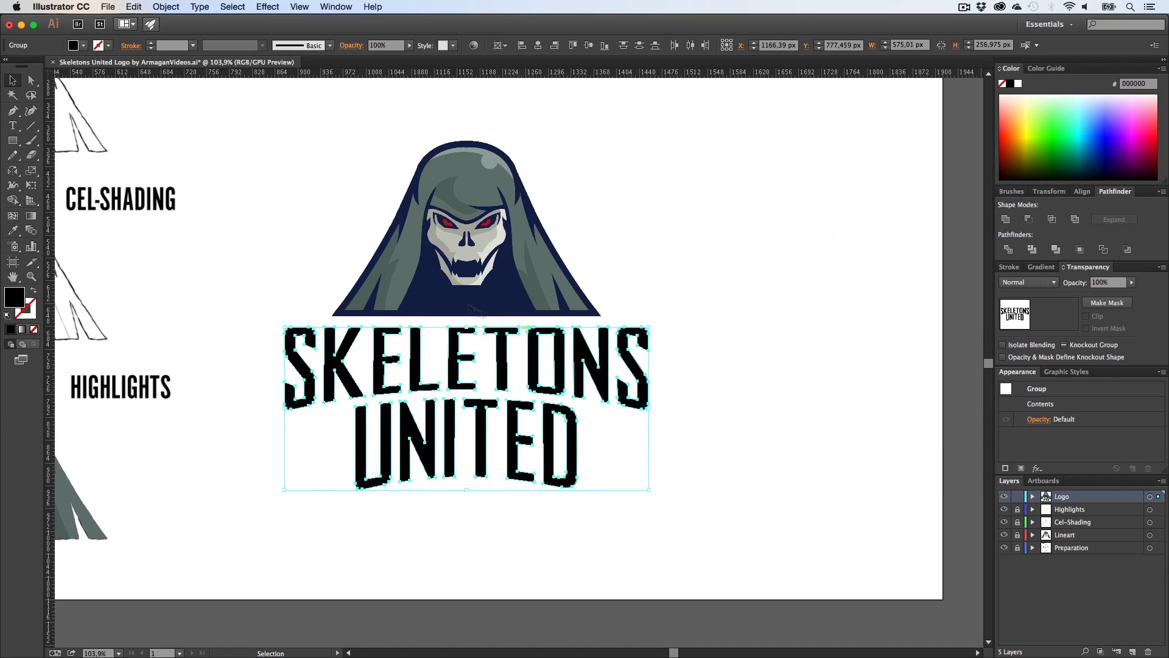
# Step: Fill the lettering with the skull's bone colour sampled by the Eyedropper, then deselect
pyautogui.press('i')
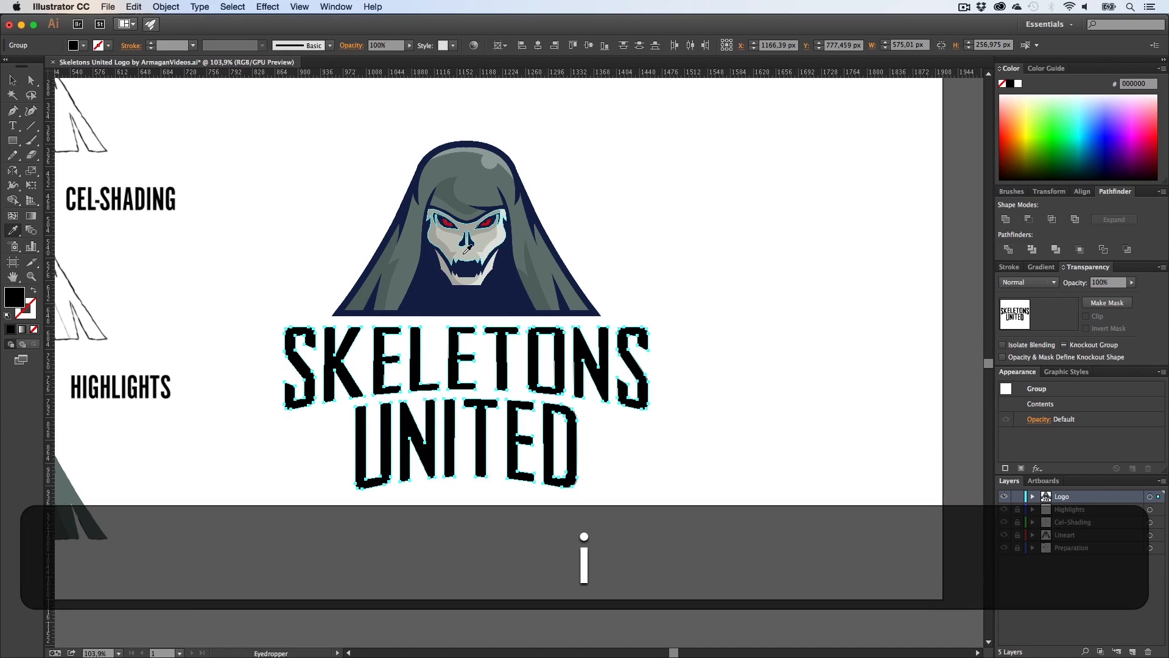
pyautogui.click(470, 252)
pyautogui.press('v')
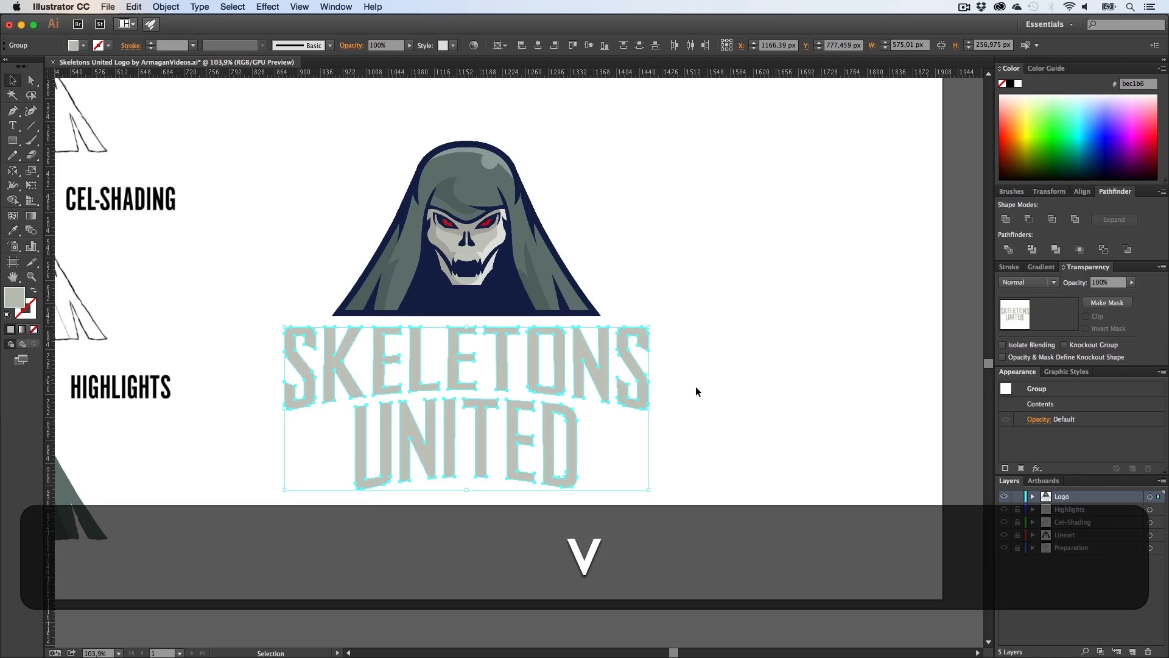
pyautogui.click(694, 392)
# Step: Apply a 3D Extrude & Bevel effect to the lettering group using the Front position with preview on
pyautogui.press('z')
pyautogui.moveTo(454, 382); pyautogui.dragTo(532, 347)
pyautogui.press('h')
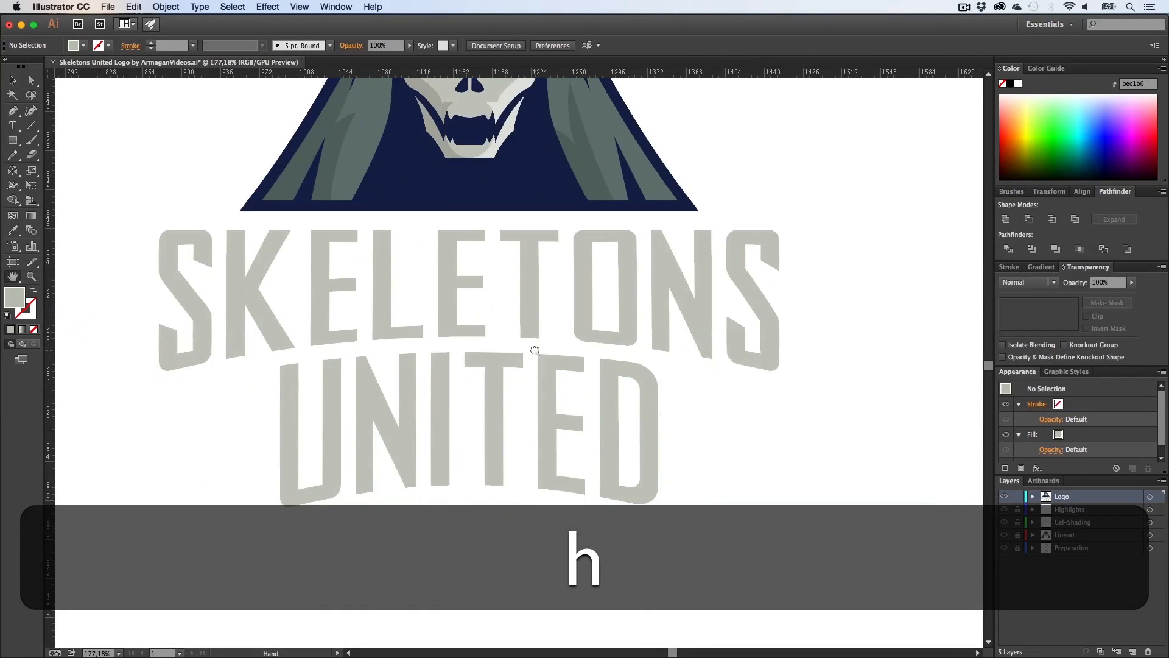
pyautogui.press('v')
pyautogui.moveTo(824, 587); pyautogui.dragTo(178, 256)
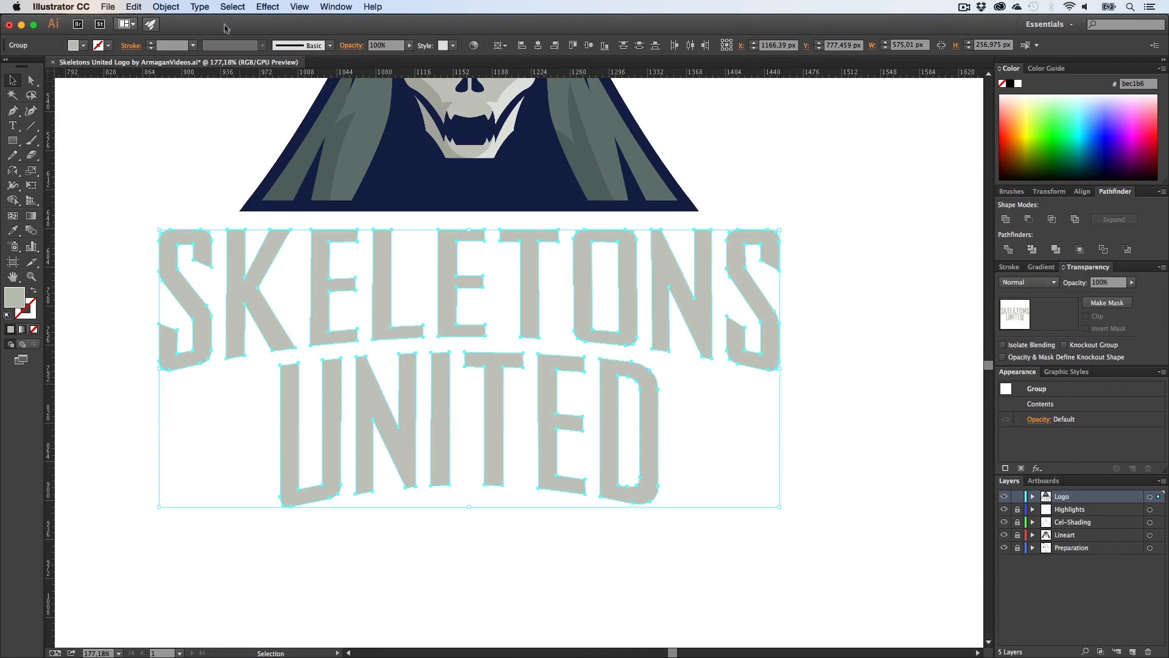
pyautogui.press('super+h')
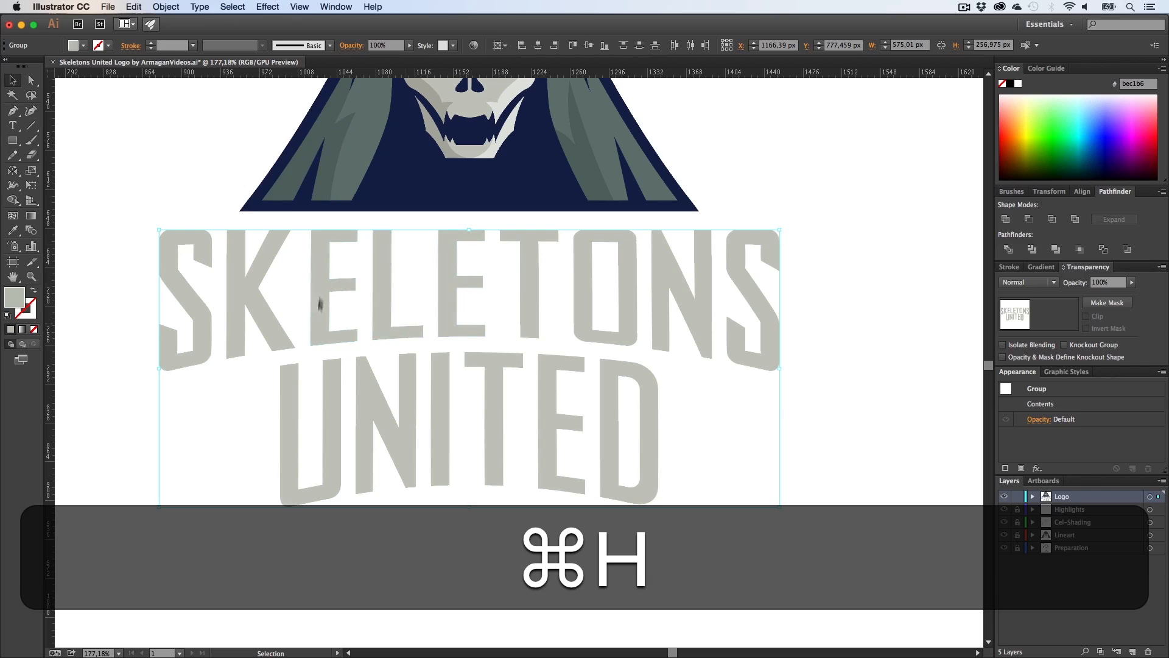
pyautogui.click(268, 8)
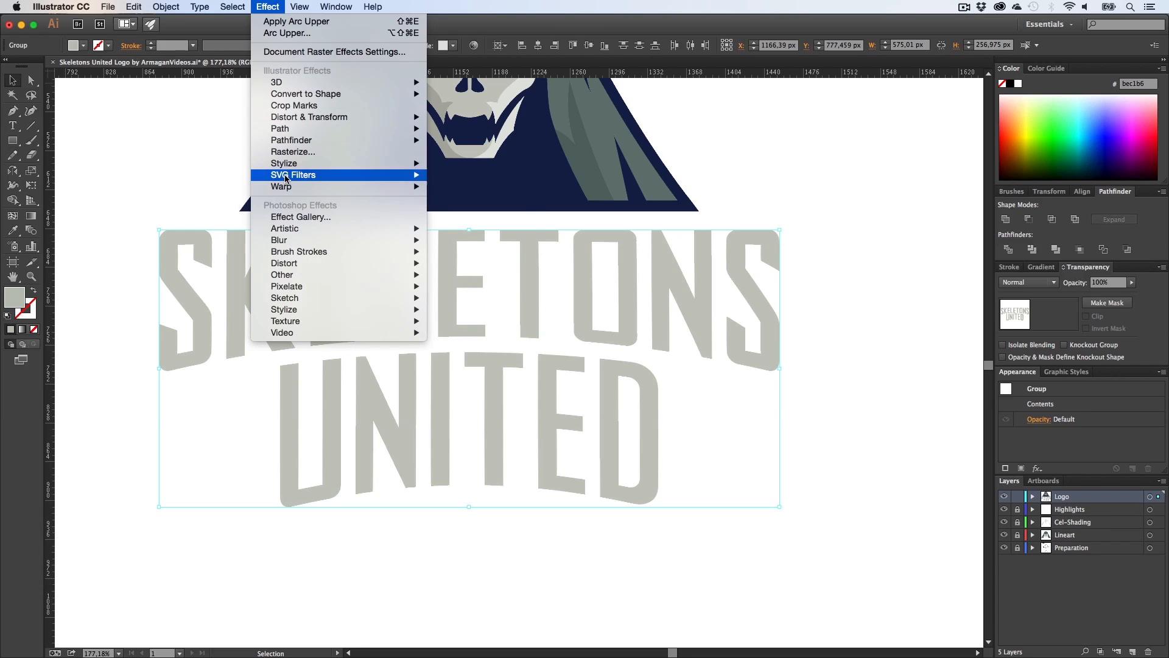
pyautogui.moveTo(308, 85)
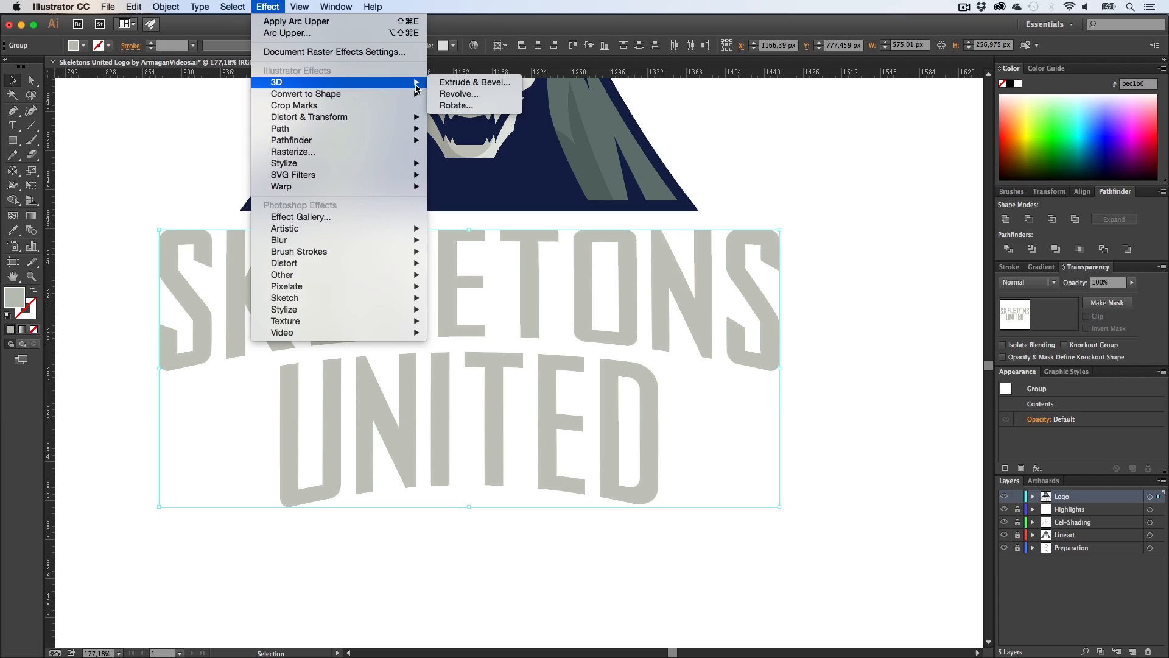
pyautogui.click(475, 83)
pyautogui.click(766, 160)
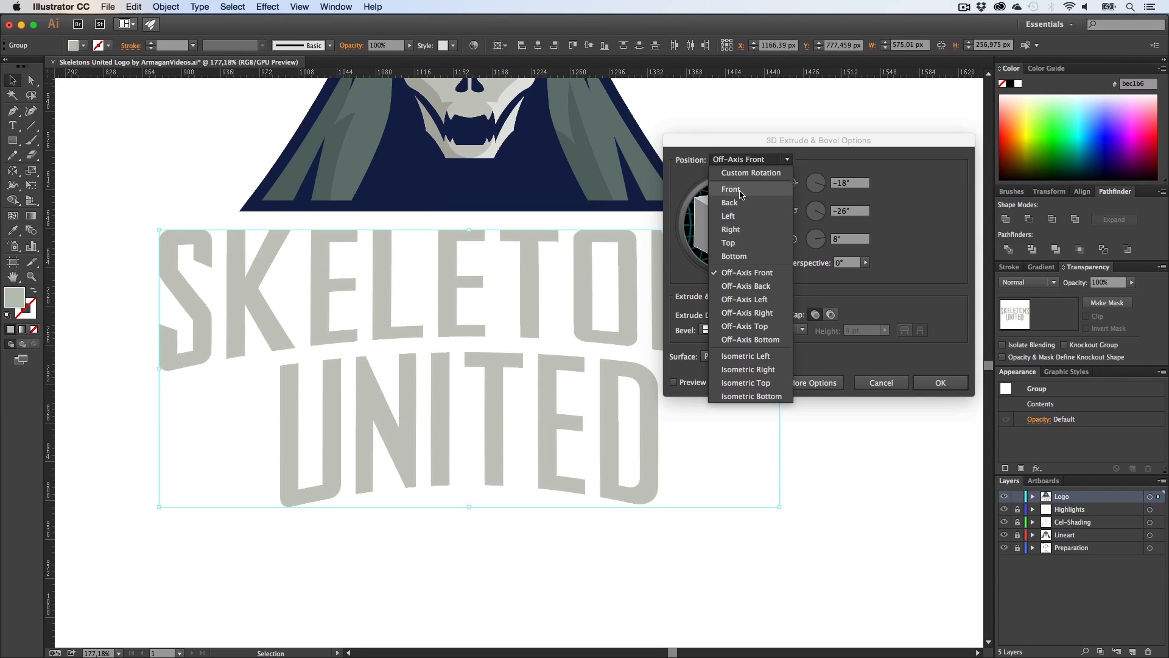
pyautogui.click(743, 189)
pyautogui.click(674, 382)
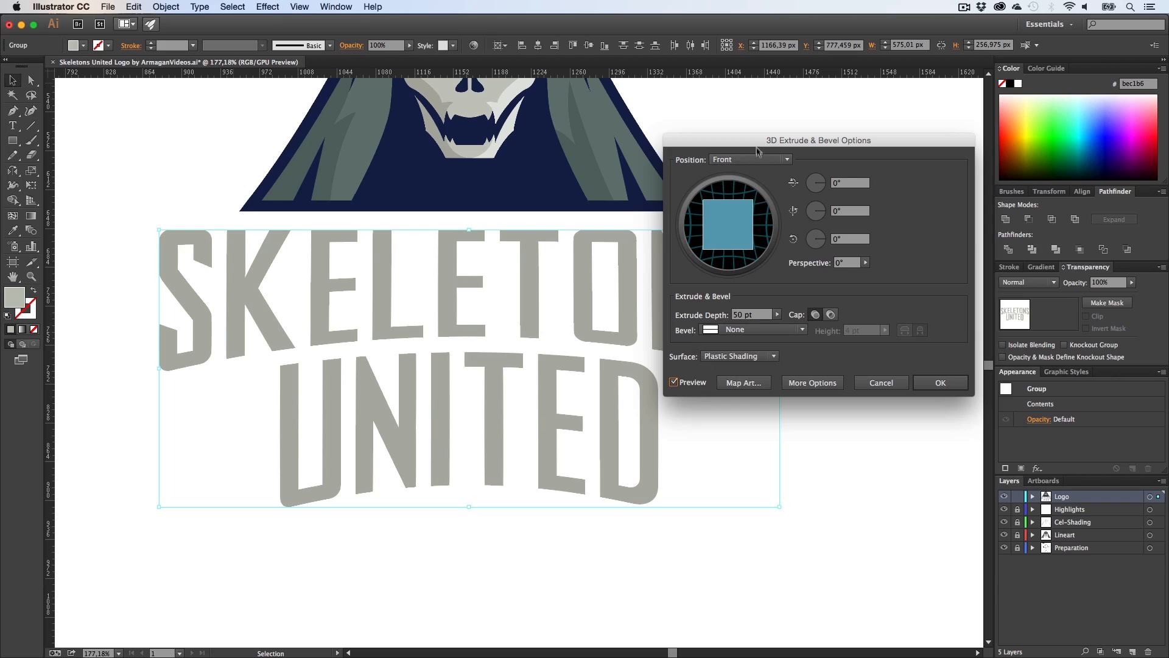
# Step: Tilt the extrusion to 18° on the X axis and set the perspective to 88°
pyautogui.moveTo(758, 149); pyautogui.dragTo(851, 159)
pyautogui.moveTo(825, 265); pyautogui.dragTo(819, 248)
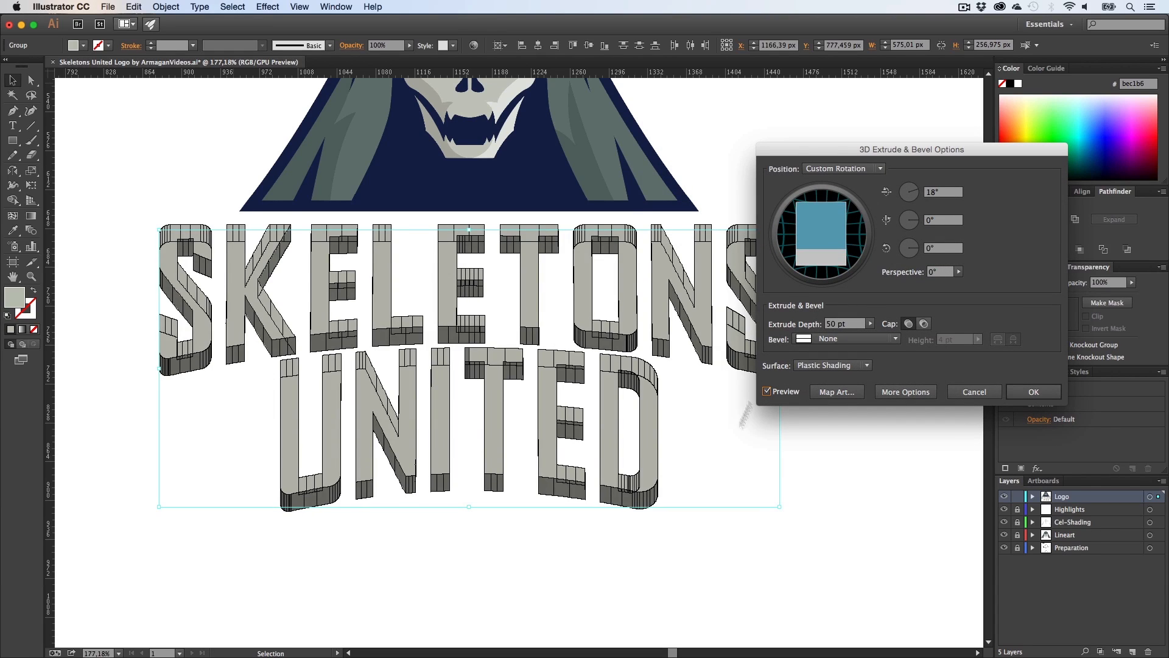
pyautogui.click(958, 271)
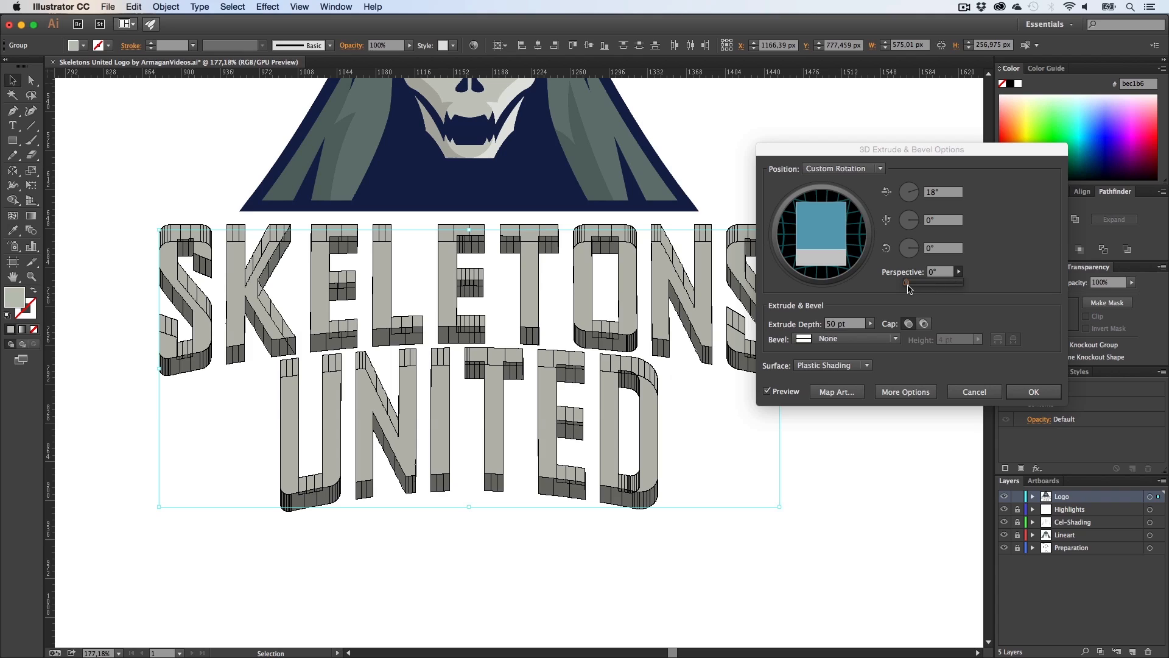
pyautogui.moveTo(906, 283); pyautogui.dragTo(944, 288)
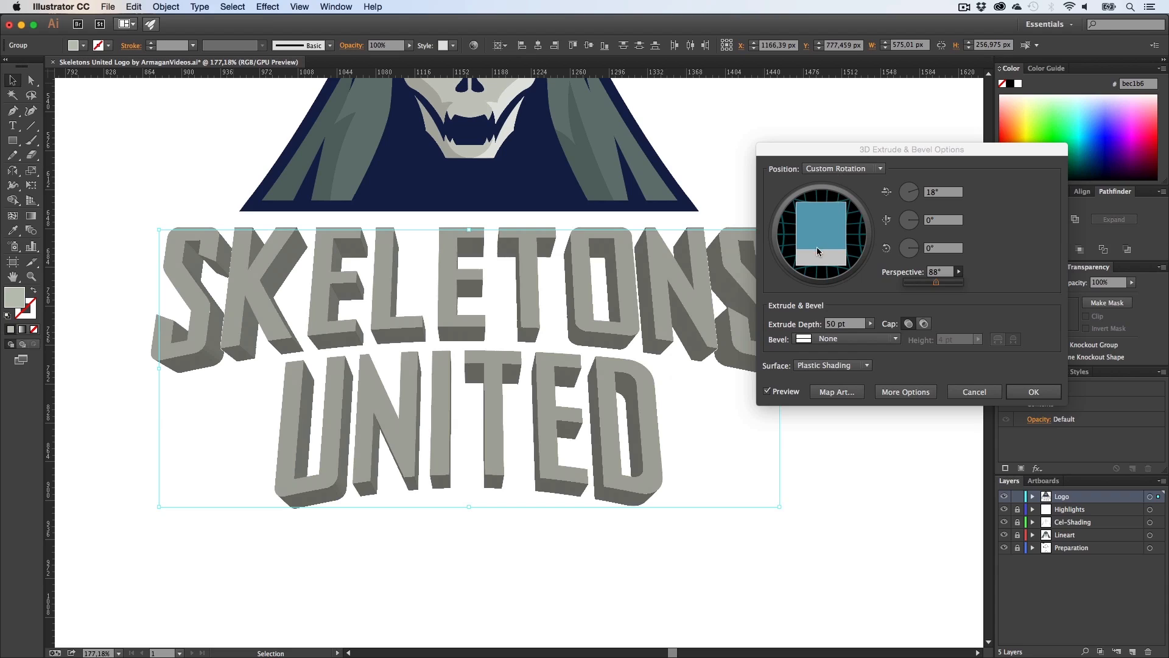
# Step: Set the extrusion's X-axis rotation to 21°
pyautogui.click(843, 168)
pyautogui.click(836, 168)
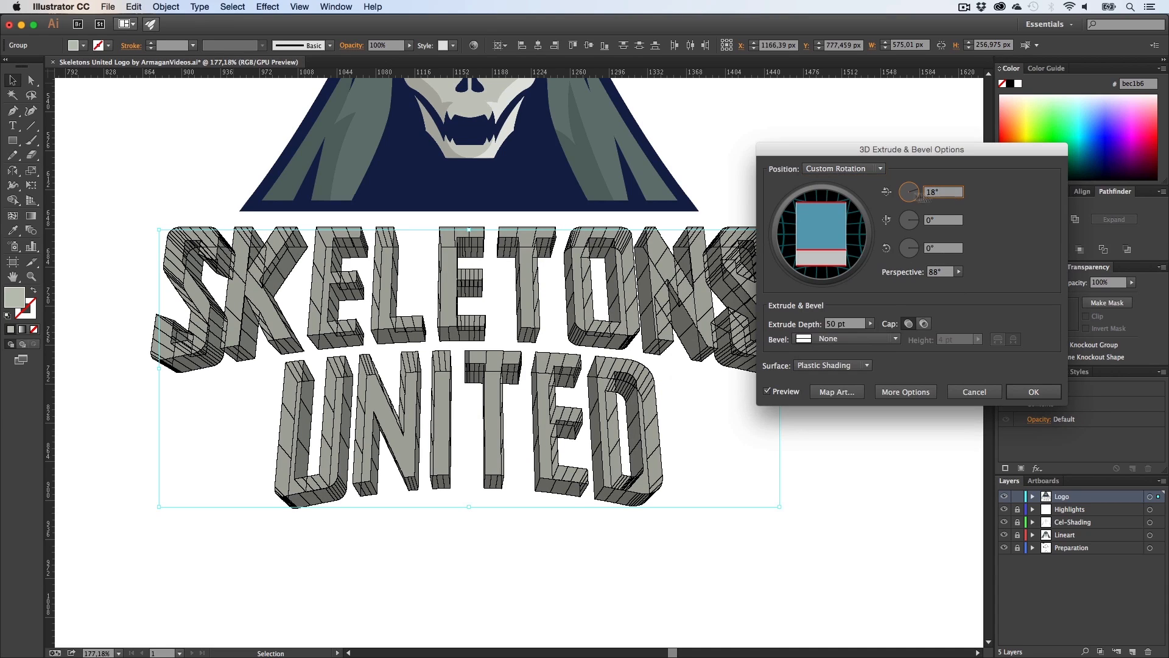
pyautogui.write('0')
pyautogui.click(944, 220)
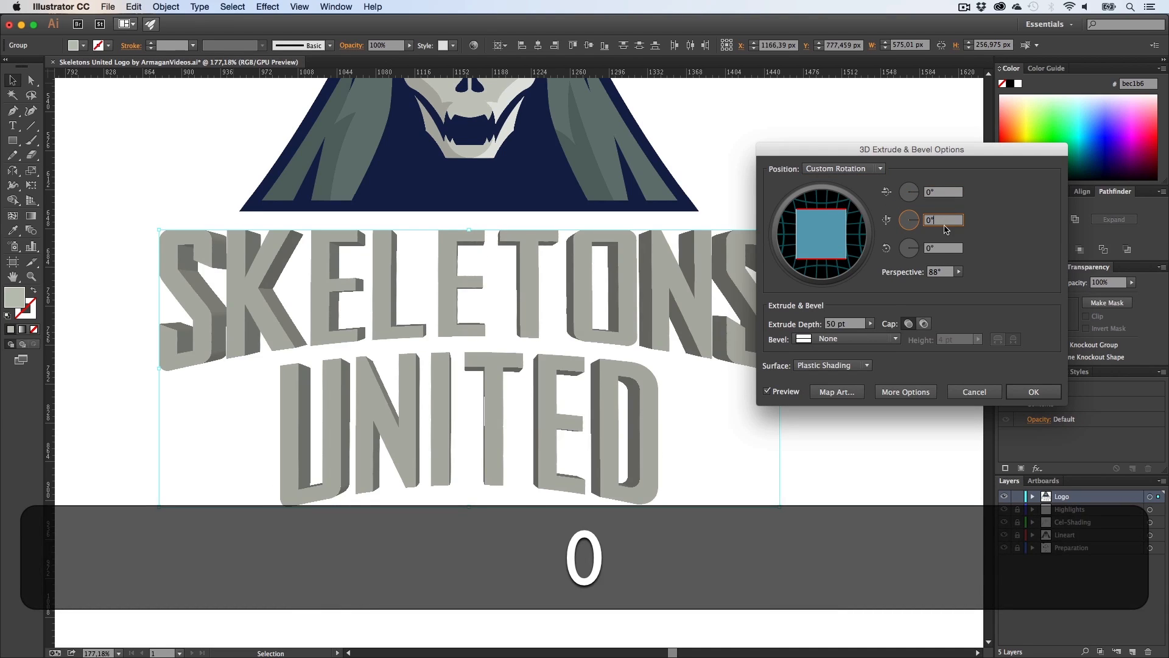
pyautogui.moveTo(947, 193); pyautogui.dragTo(921, 196)
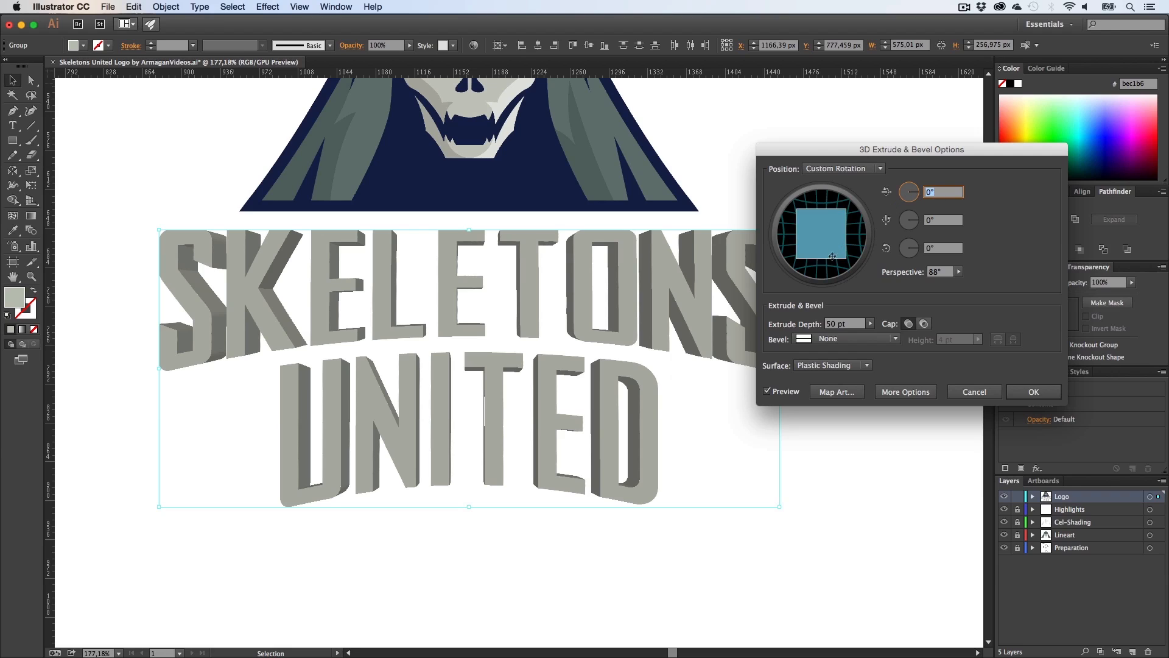
pyautogui.click(822, 260)
pyautogui.moveTo(823, 258); pyautogui.dragTo(822, 249)
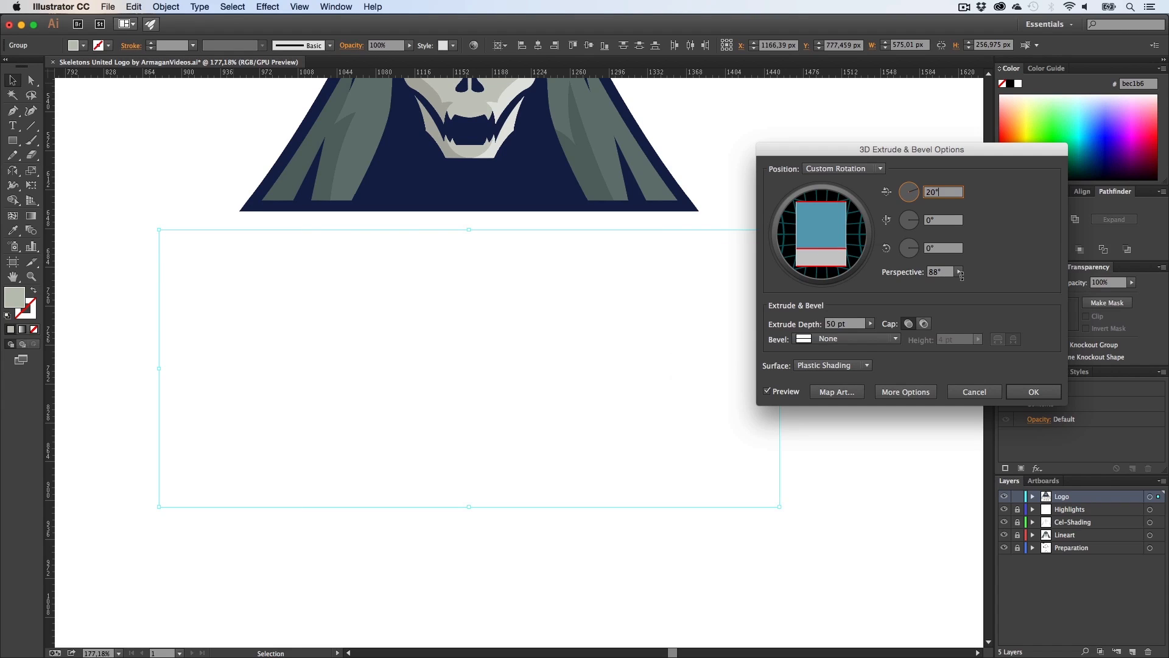
pyautogui.press('Up')
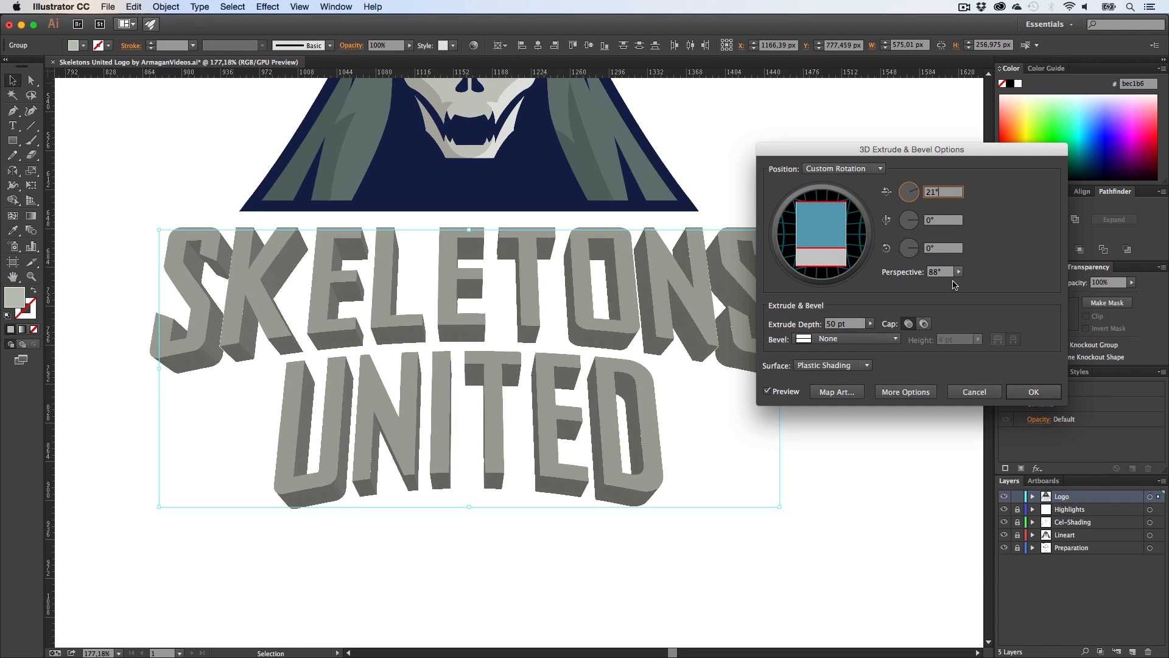
# Step: Raise the perspective to 112° and set the extrude depth to 25 pt
pyautogui.click(959, 272)
pyautogui.moveTo(941, 283); pyautogui.dragTo(947, 285)
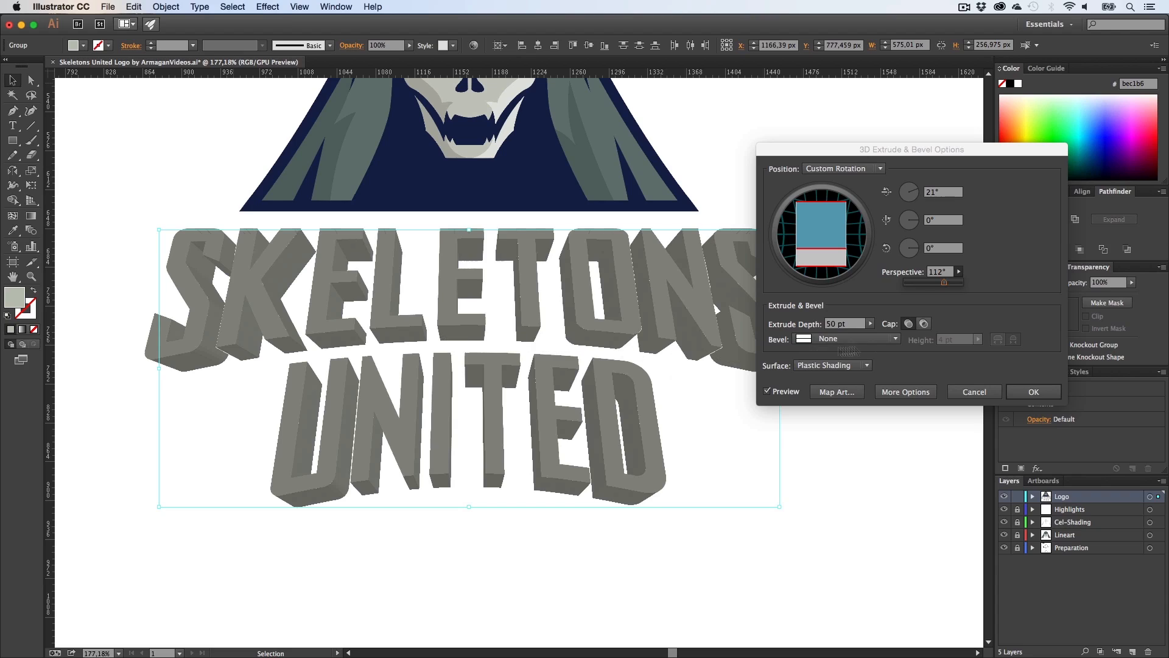
pyautogui.click(844, 323)
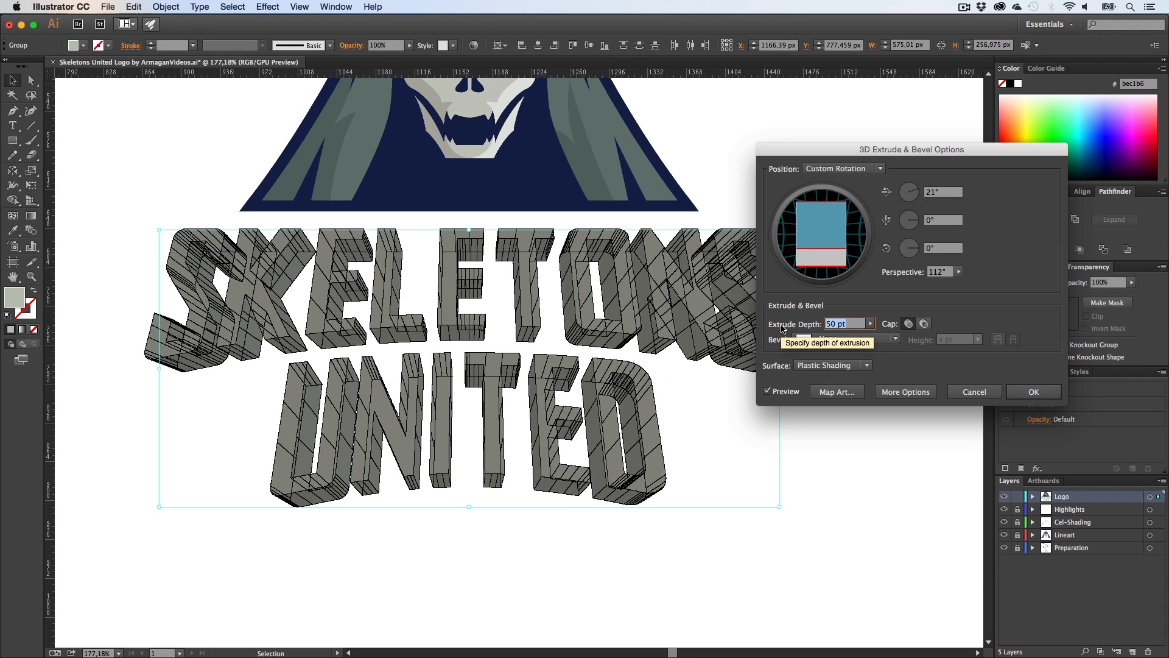
pyautogui.press('BackSpace')
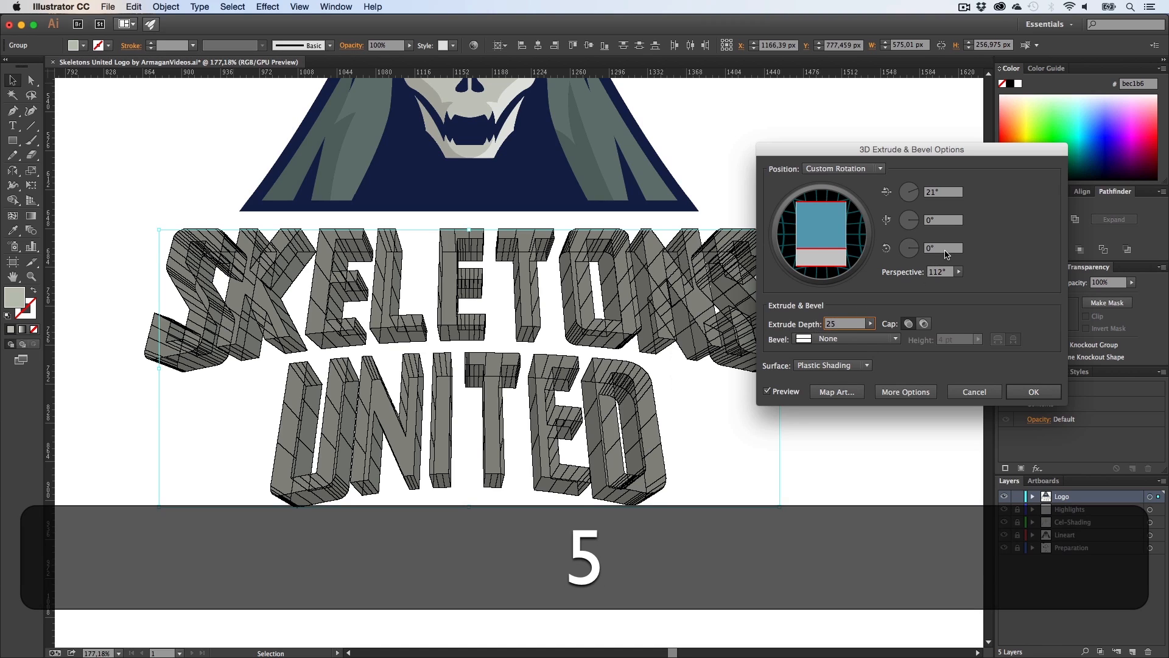
pyautogui.click(946, 249)
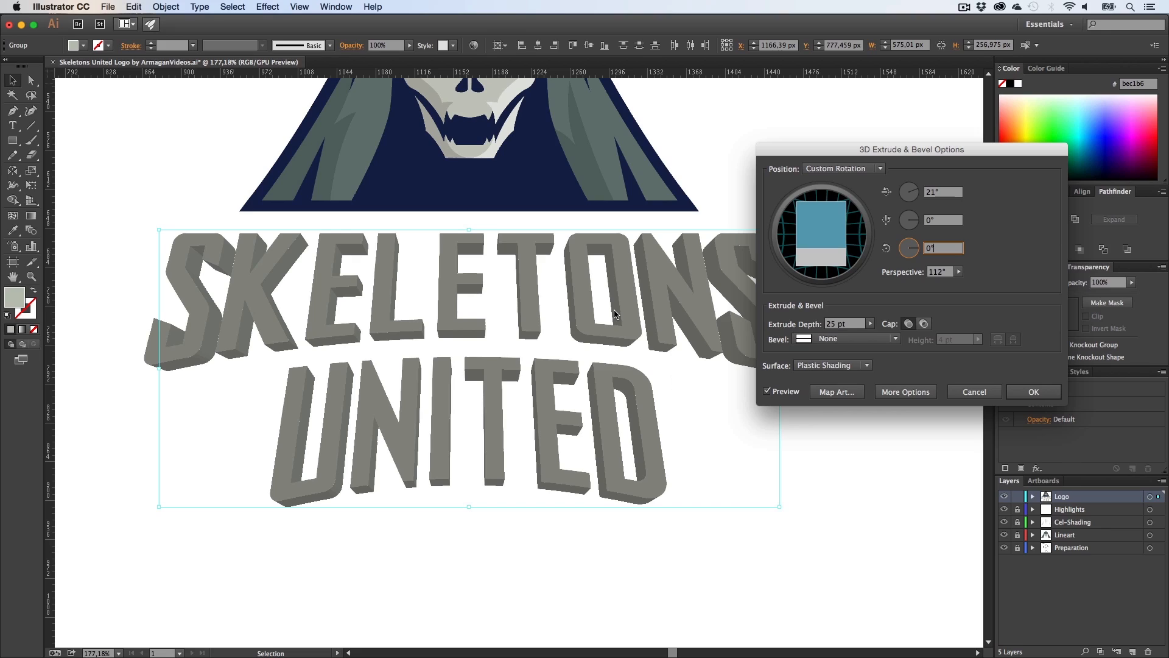
# Step: Set the perspective to 0°
pyautogui.click(833, 324)
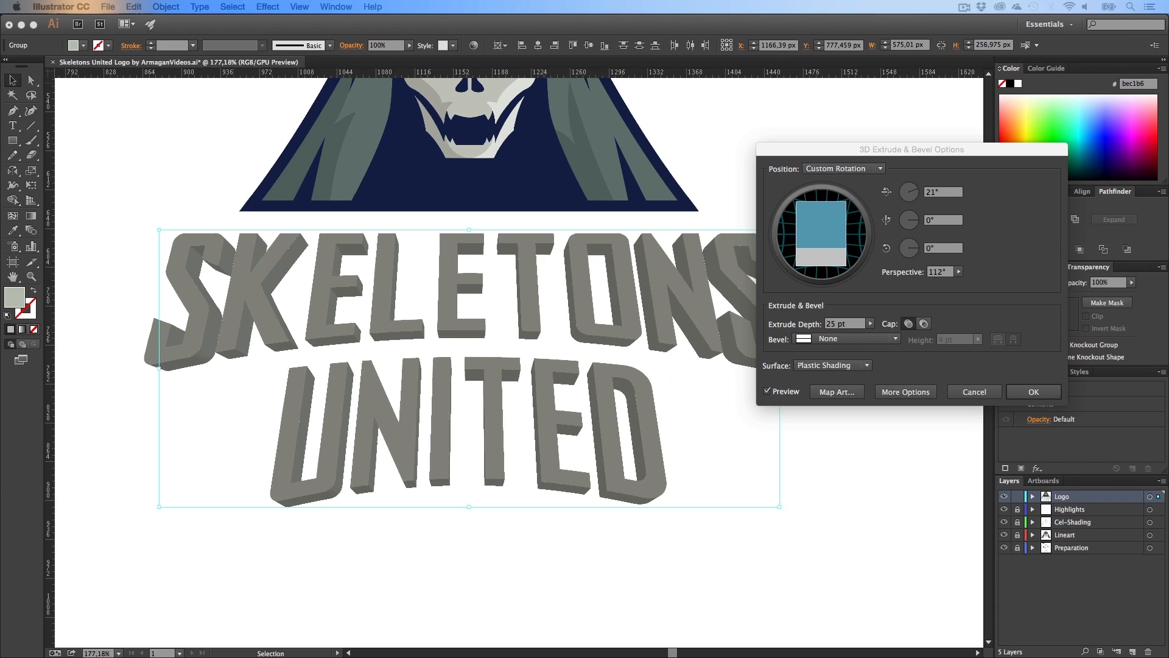
pyautogui.click(958, 271)
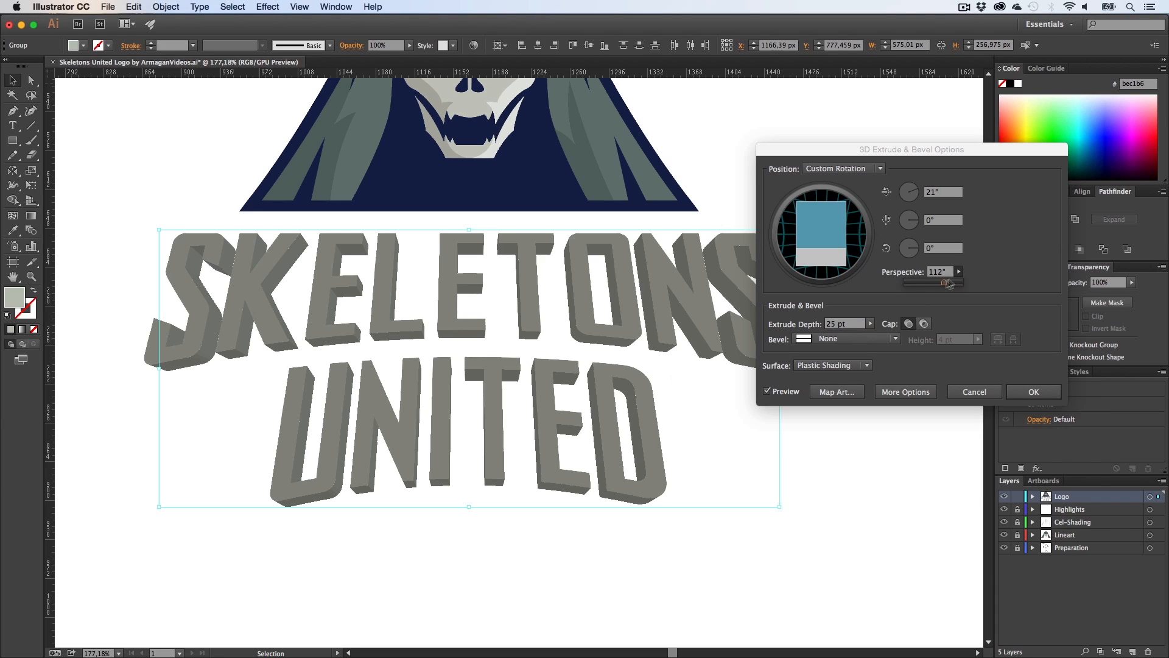
pyautogui.moveTo(946, 283); pyautogui.dragTo(897, 284)
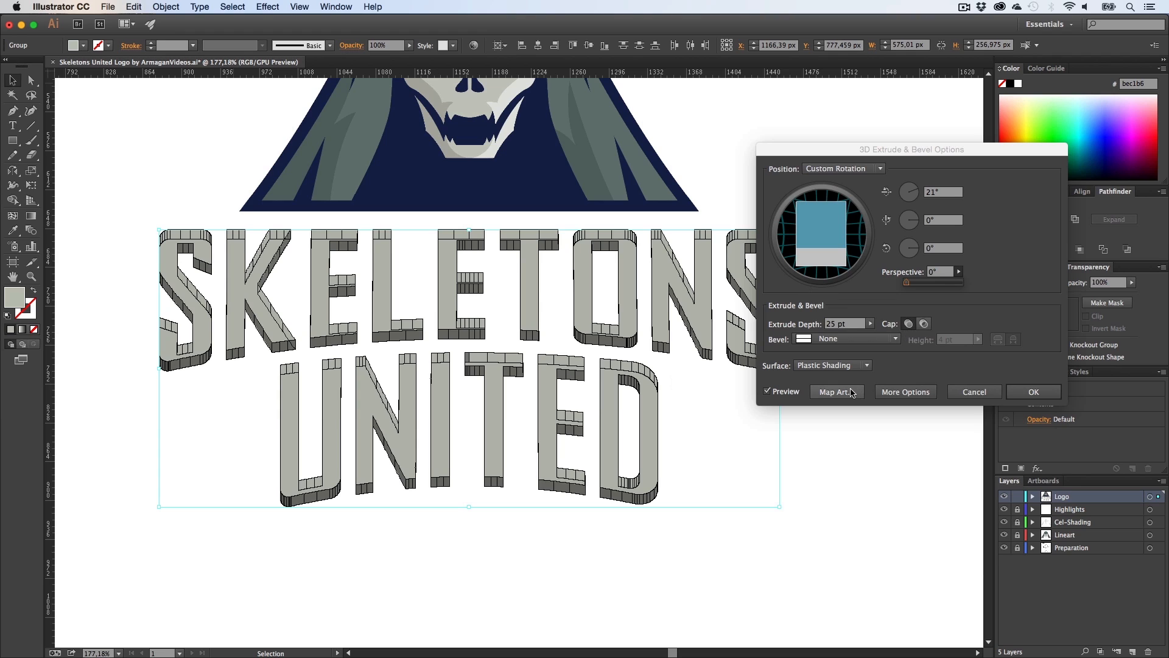
# Step: Apply the 3D Extrude & Bevel effect on the SKELETONS UNITED lettering with its current settings
pyautogui.click(1023, 393)
pyautogui.press('h')
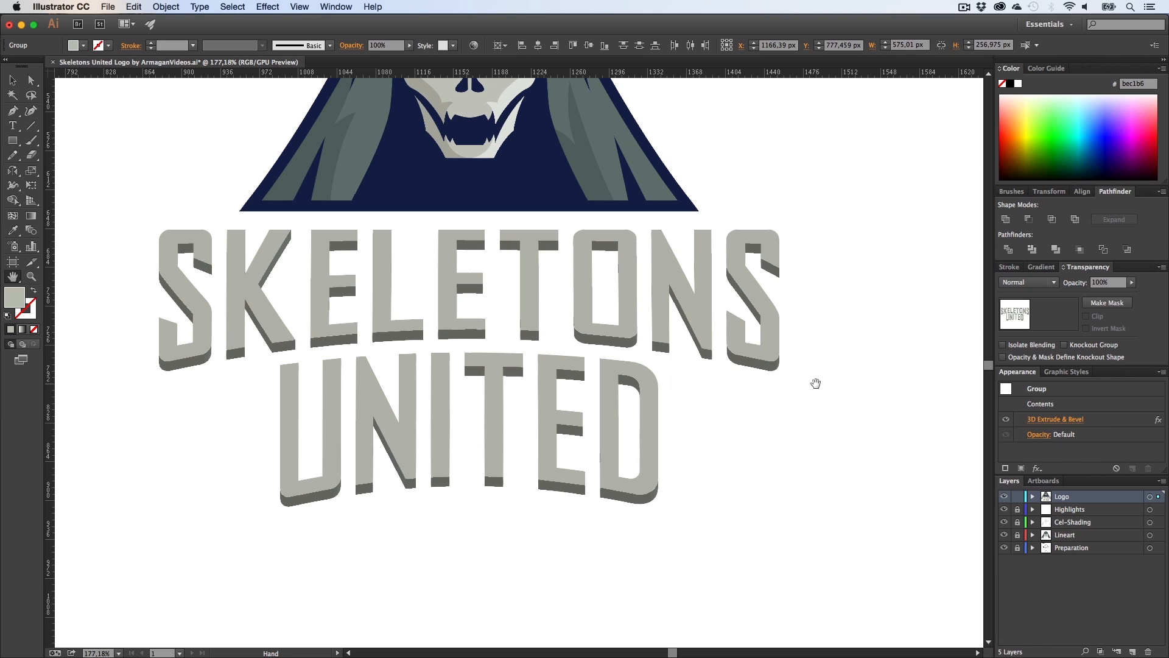
pyautogui.press('z')
pyautogui.moveTo(812, 386); pyautogui.dragTo(699, 407)
pyautogui.press('h')
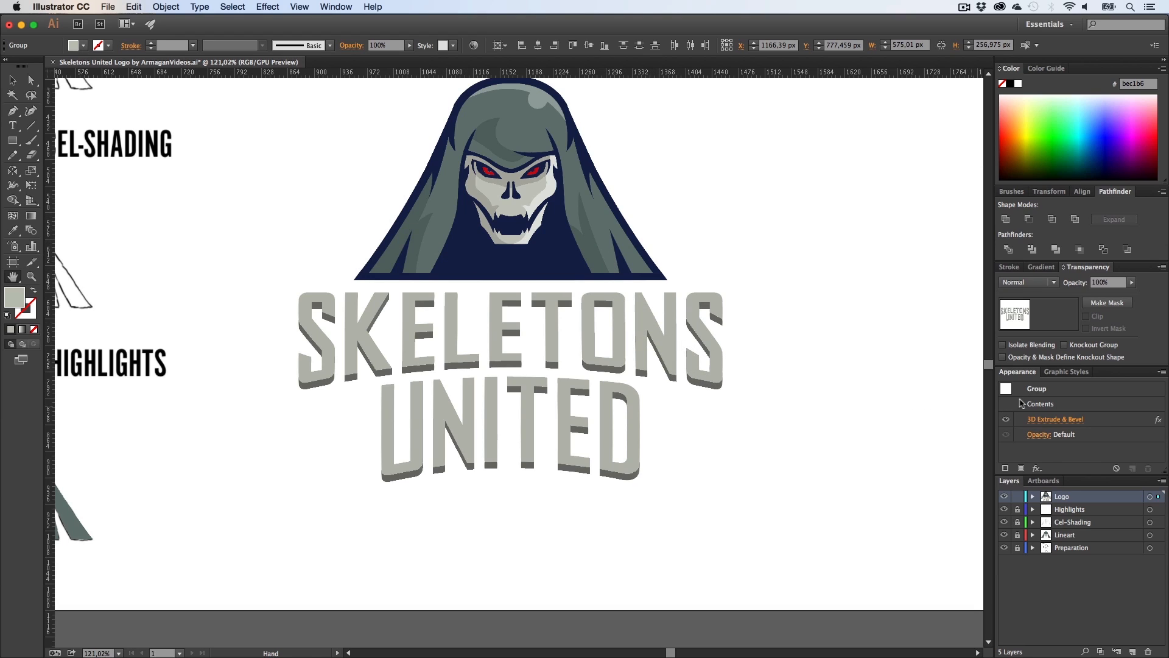
# Step: Reopen the lettering's 3D Extrude & Bevel options with preview enabled
pyautogui.click(1054, 419)
pyautogui.click(769, 392)
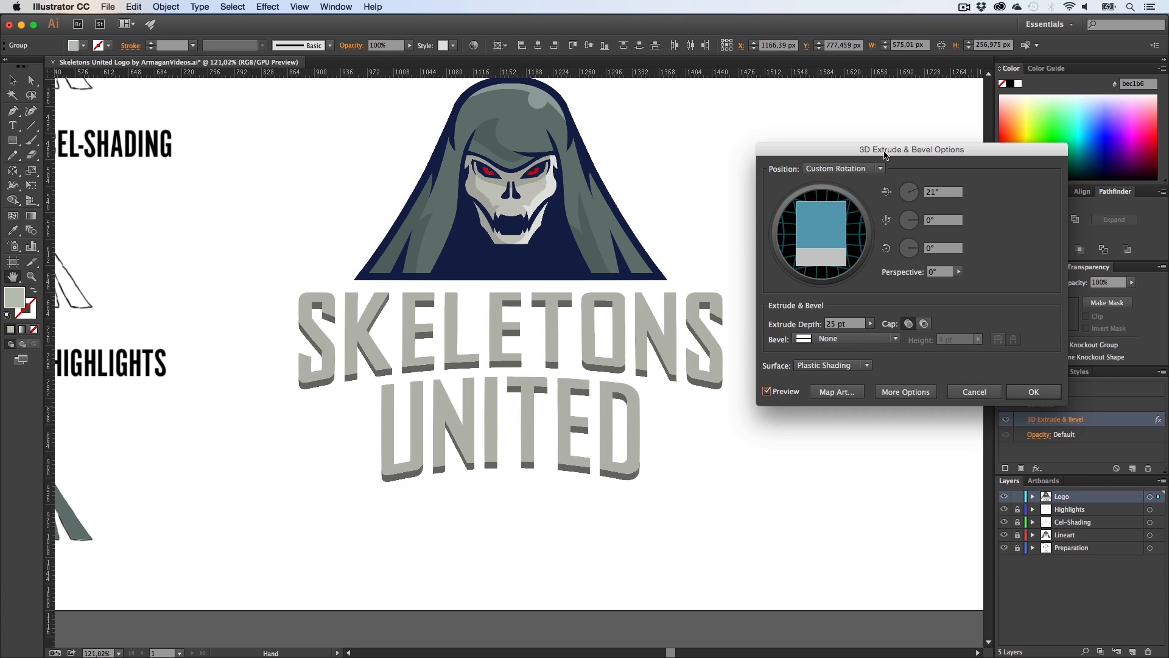
pyautogui.moveTo(885, 154); pyautogui.dragTo(816, 85)
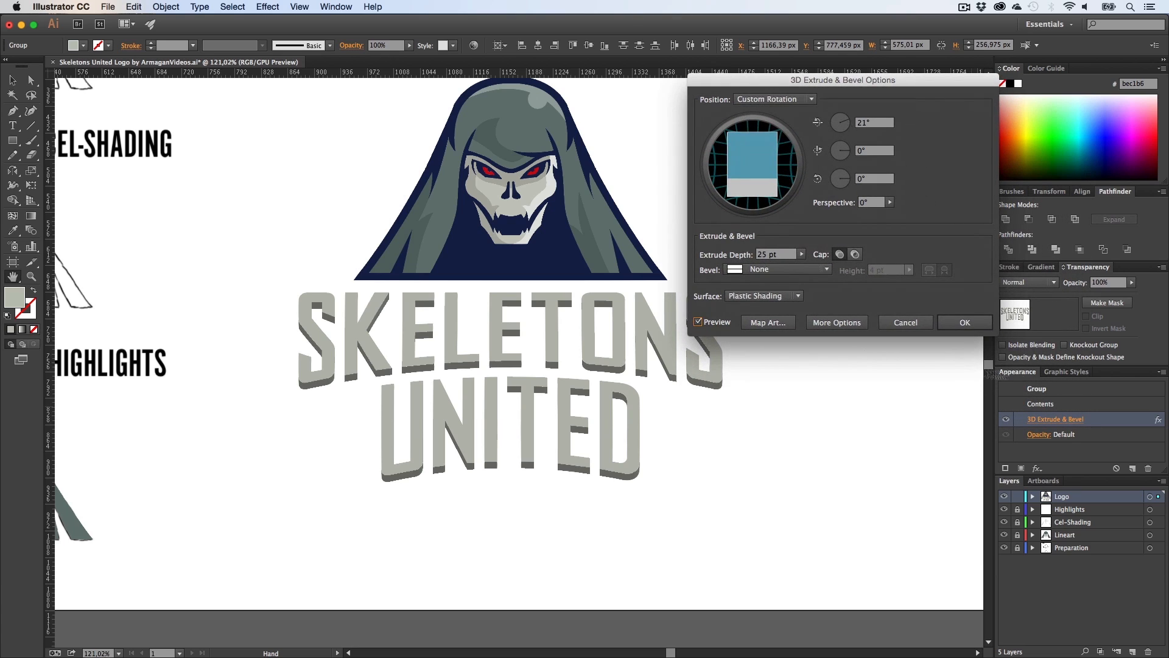
# Step: Try perspective values of about 23°, 114° and 107° for the extrusion
pyautogui.click(889, 204)
pyautogui.moveTo(842, 218); pyautogui.dragTo(848, 220)
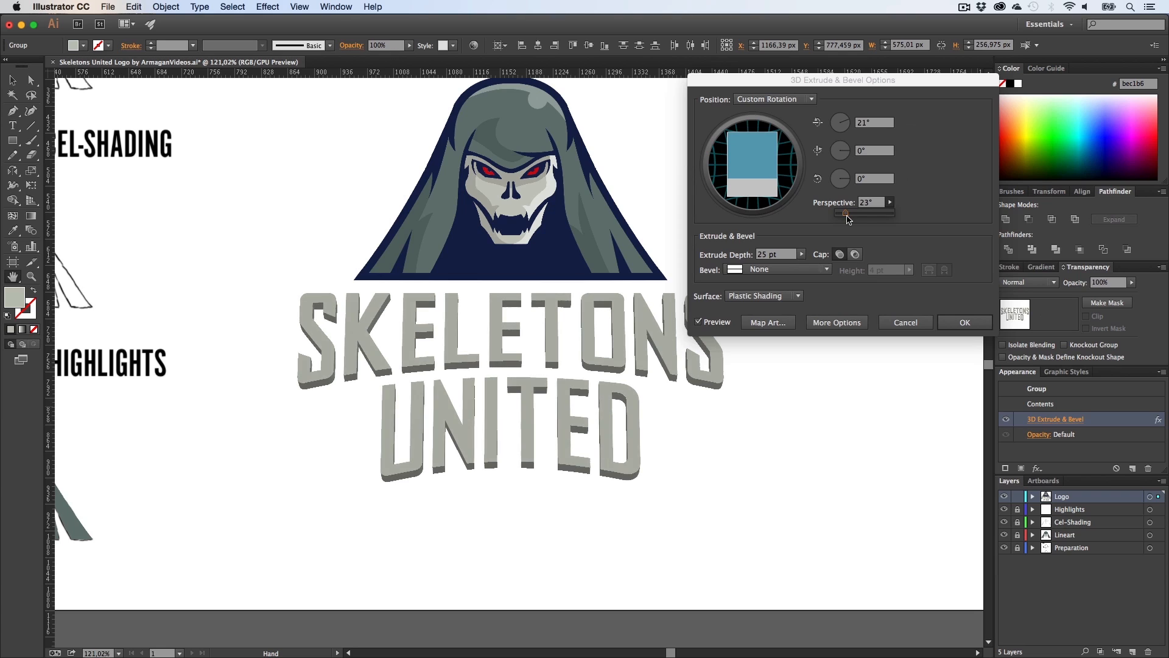
pyautogui.click(860, 221)
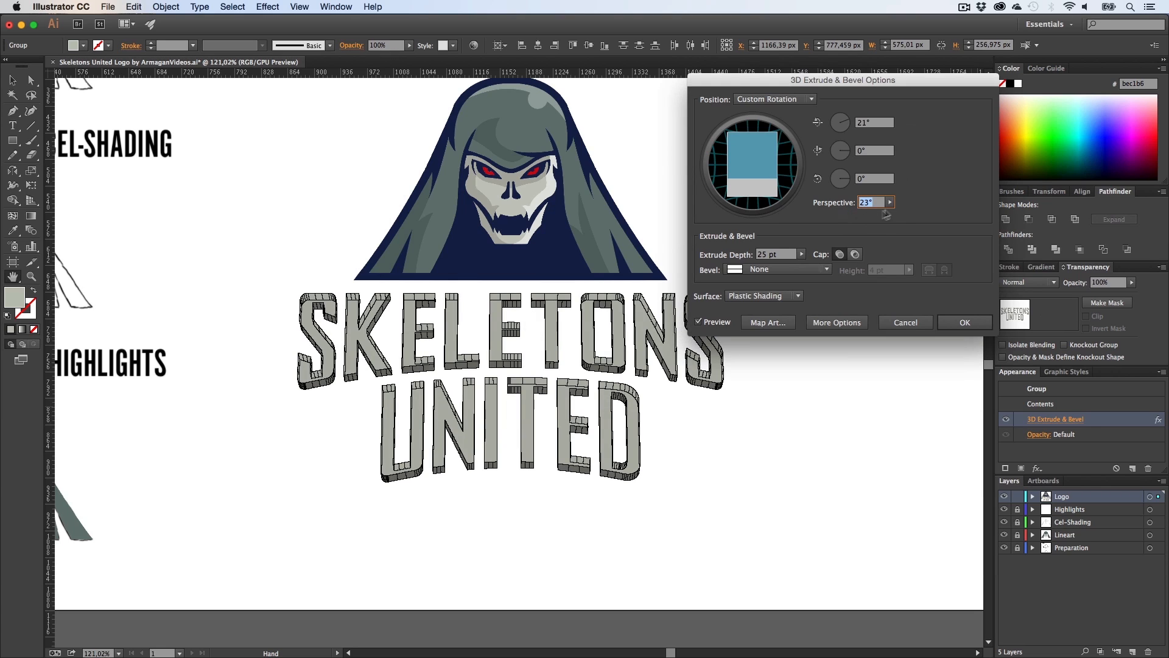
pyautogui.click(889, 203)
pyautogui.moveTo(849, 218); pyautogui.dragTo(880, 216)
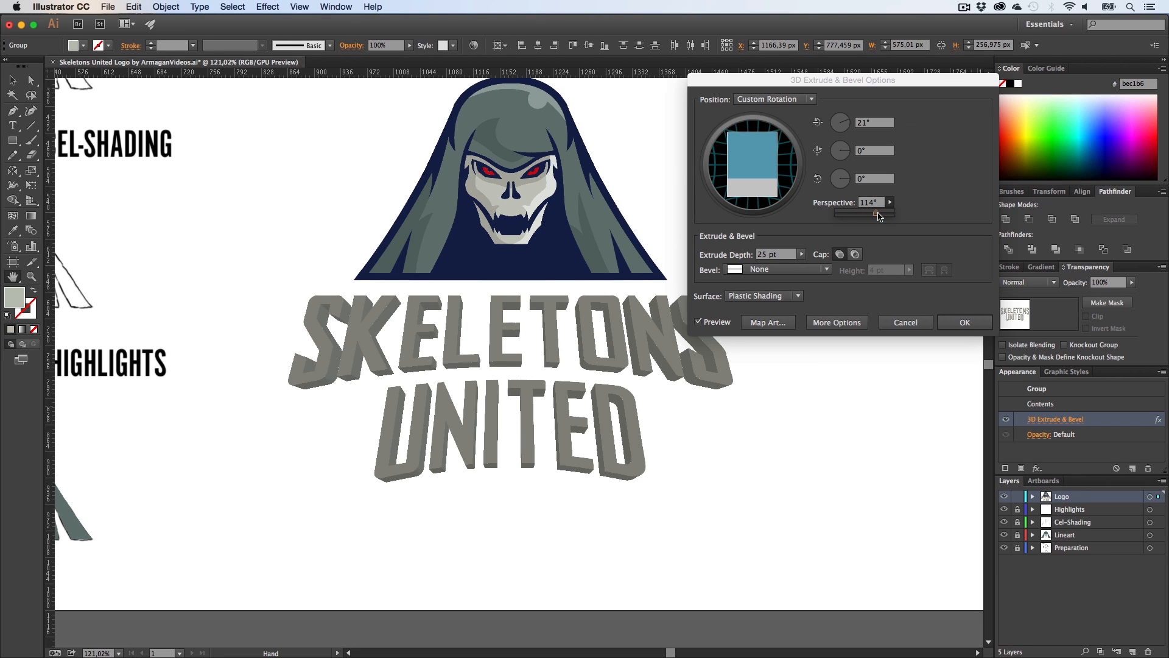
pyautogui.click(878, 217)
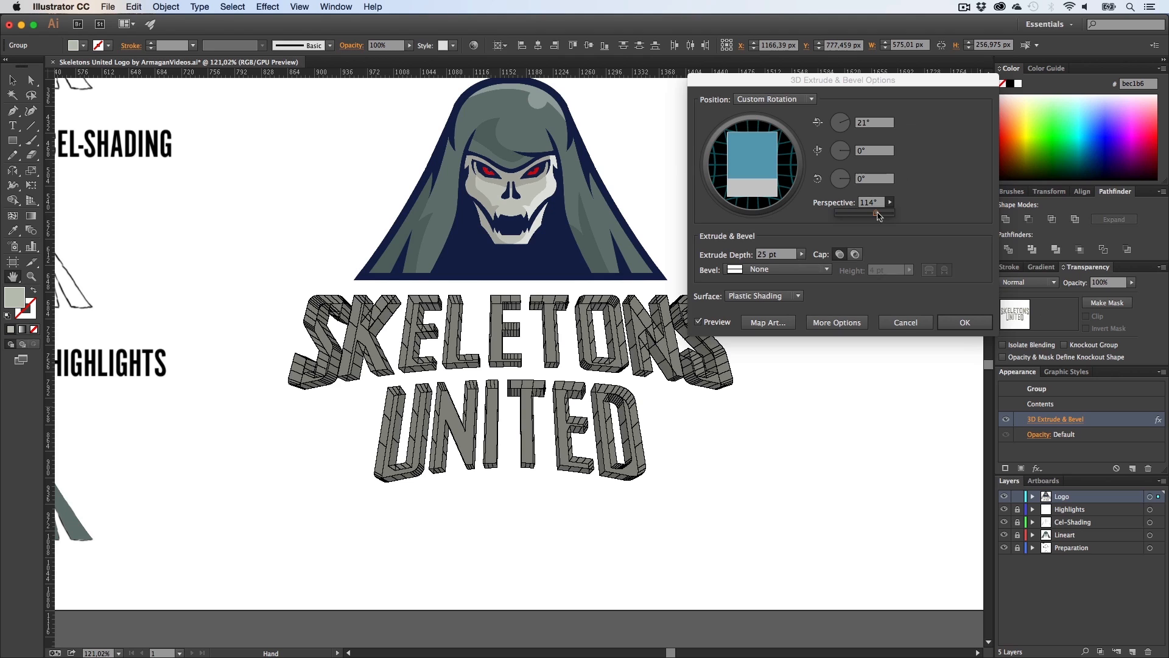
pyautogui.moveTo(878, 217); pyautogui.dragTo(873, 214)
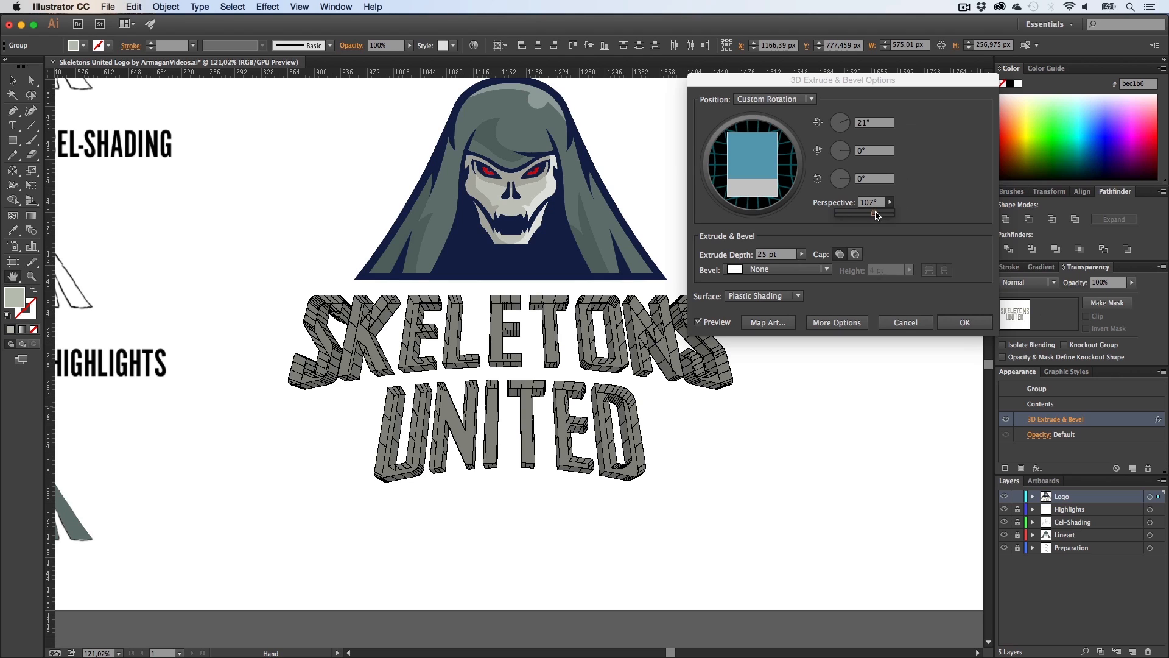
pyautogui.click(789, 245)
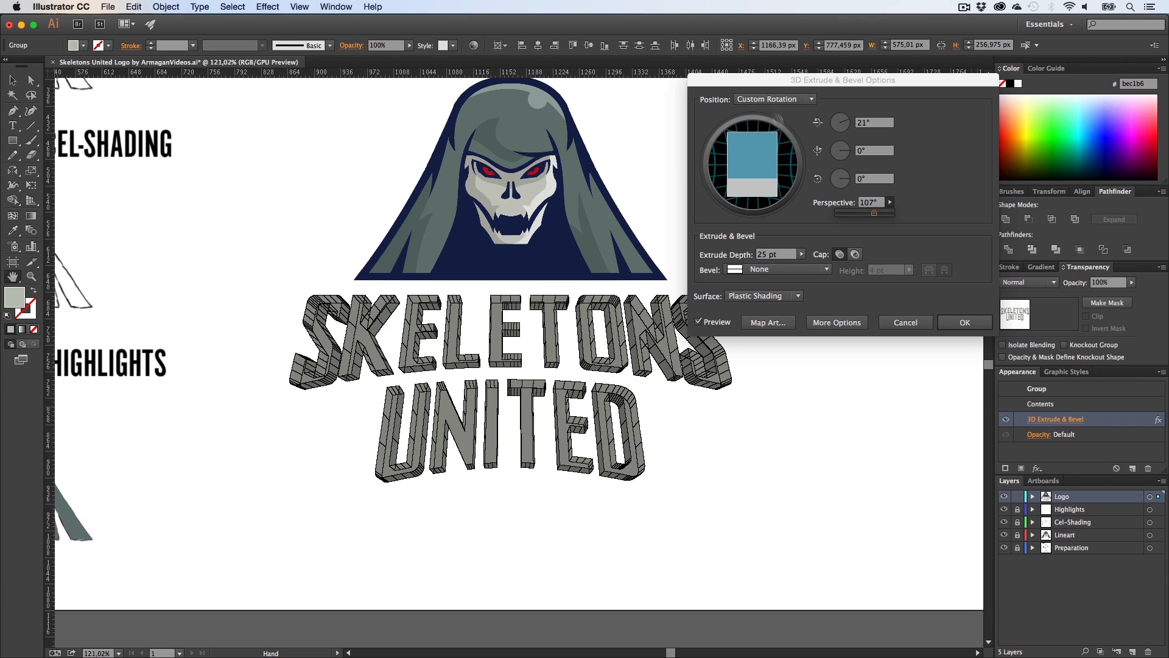
# Step: Try the Isometric Top position preset, then switch the position to Front
pyautogui.click(776, 100)
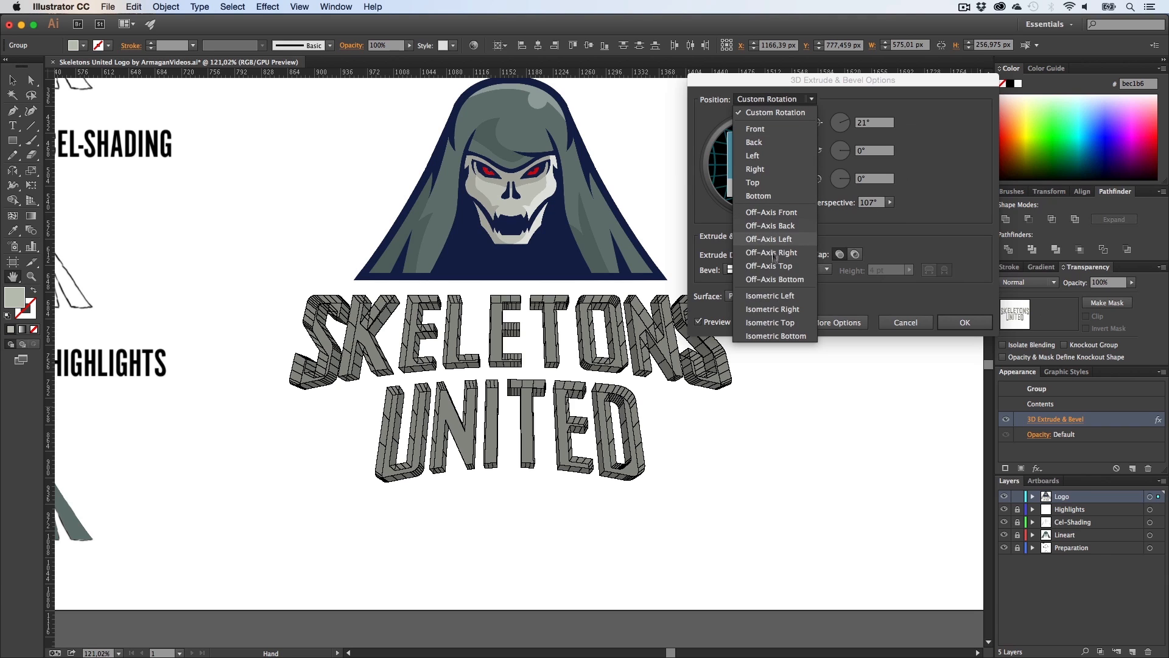
pyautogui.click(776, 322)
pyautogui.click(776, 100)
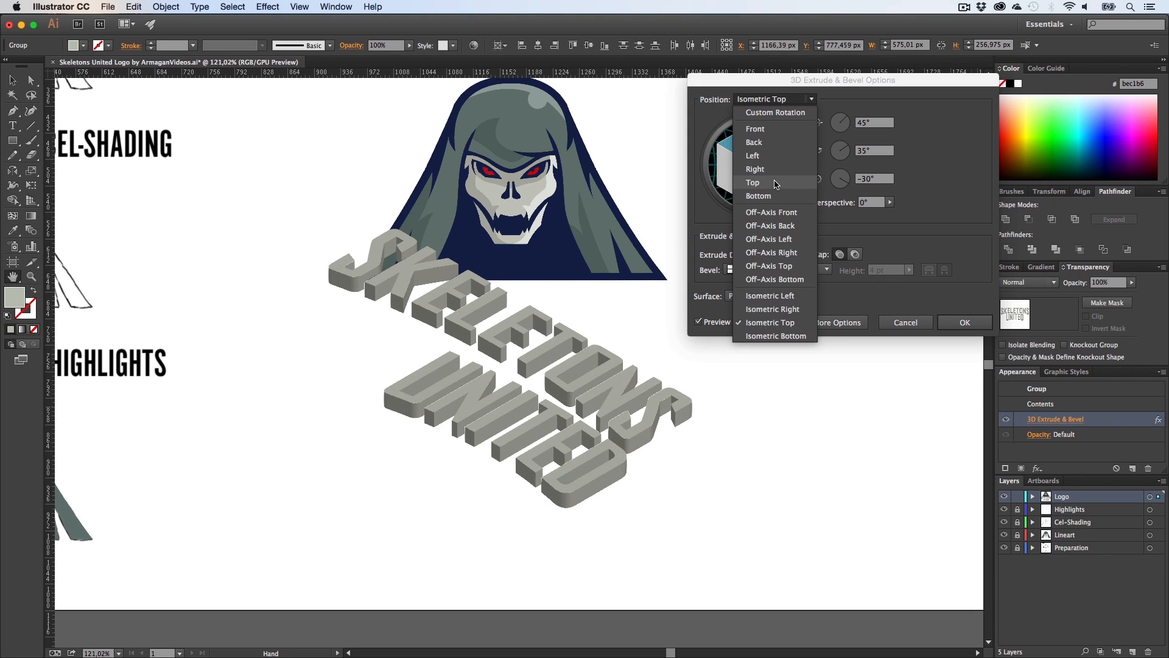
pyautogui.click(755, 128)
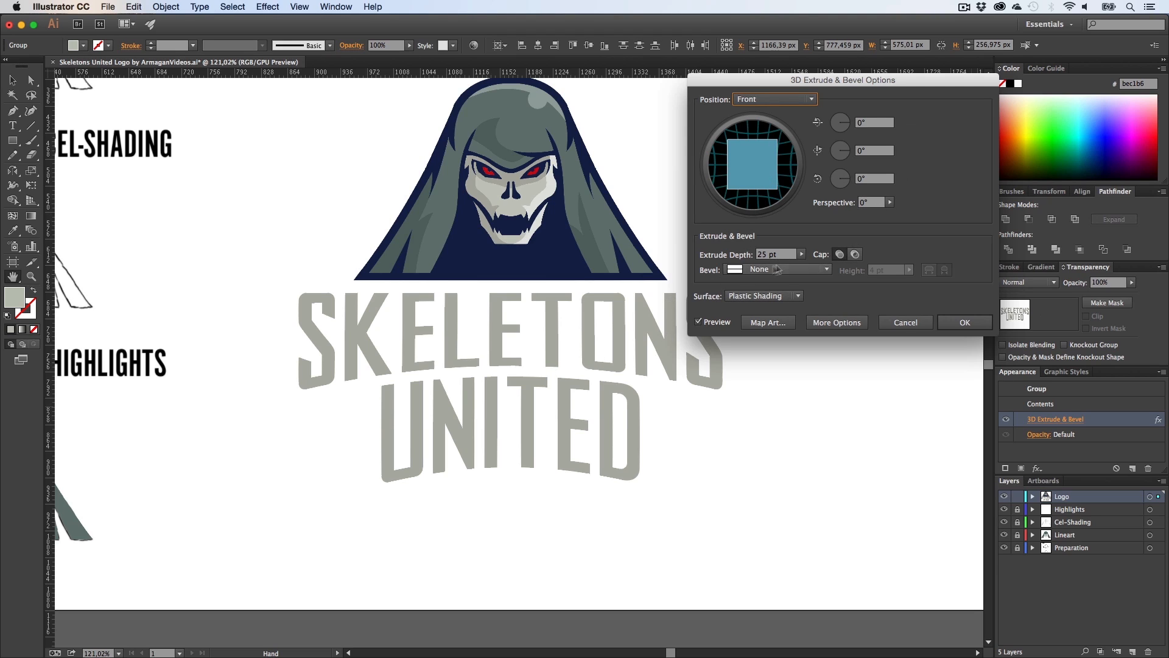
# Step: Set perspective to 92° and tilt the X rotation to about 22°, then apply the effect
pyautogui.click(890, 202)
pyautogui.moveTo(837, 213); pyautogui.dragTo(870, 214)
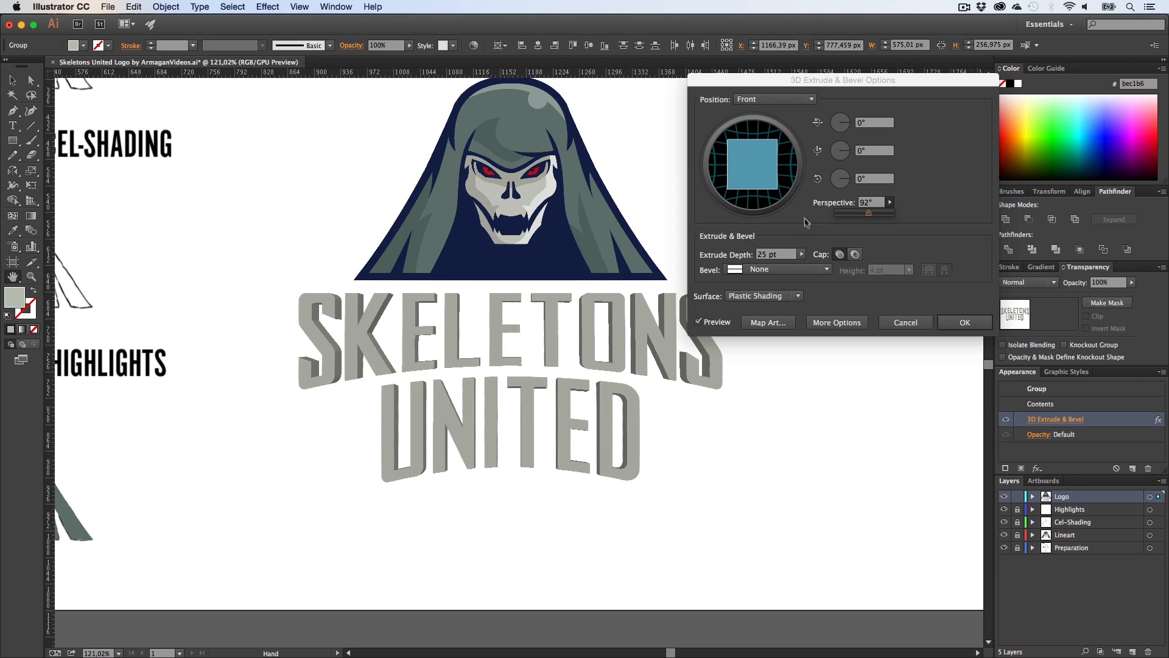
pyautogui.moveTo(751, 190); pyautogui.dragTo(751, 185)
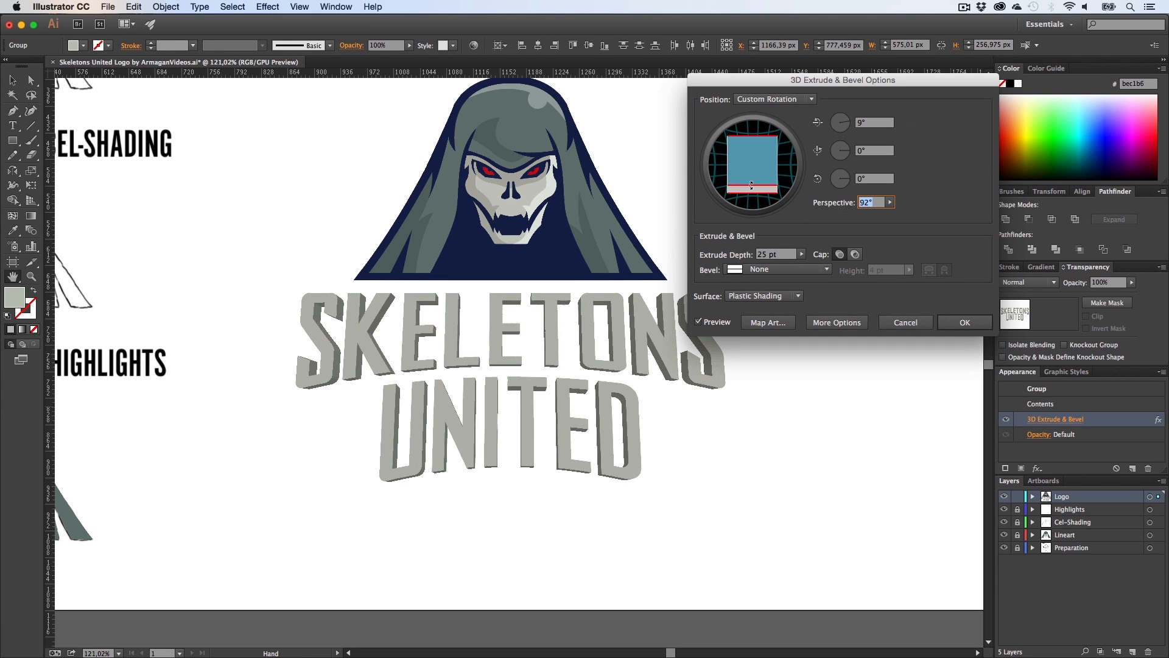
pyautogui.moveTo(752, 186); pyautogui.dragTo(753, 177)
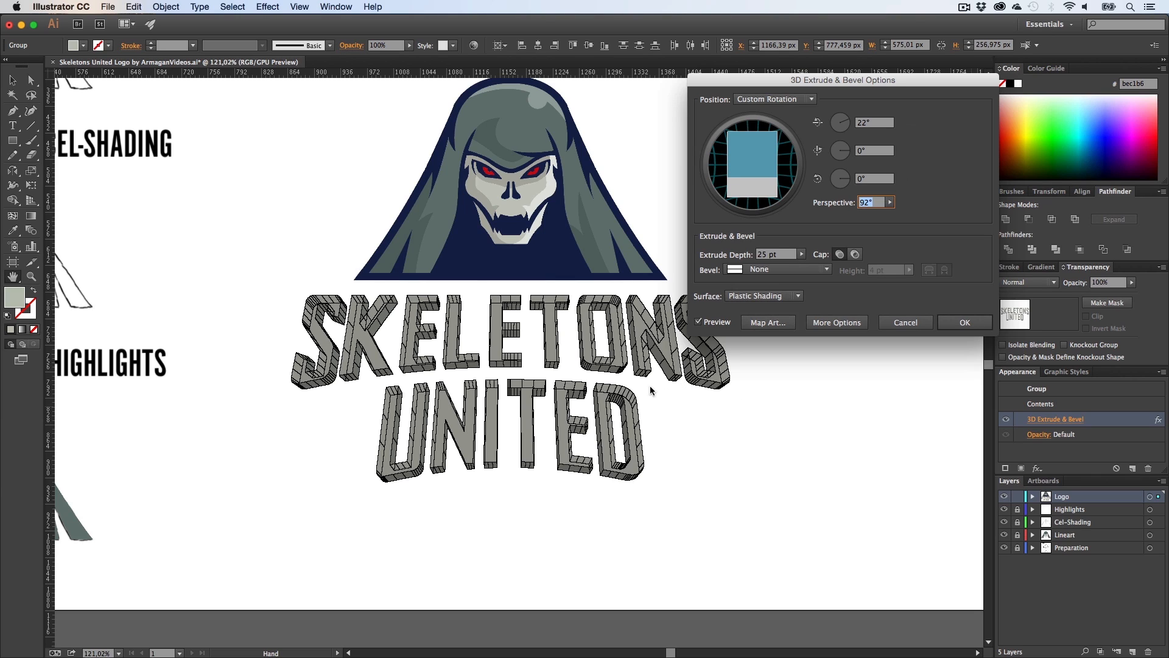
pyautogui.click(954, 327)
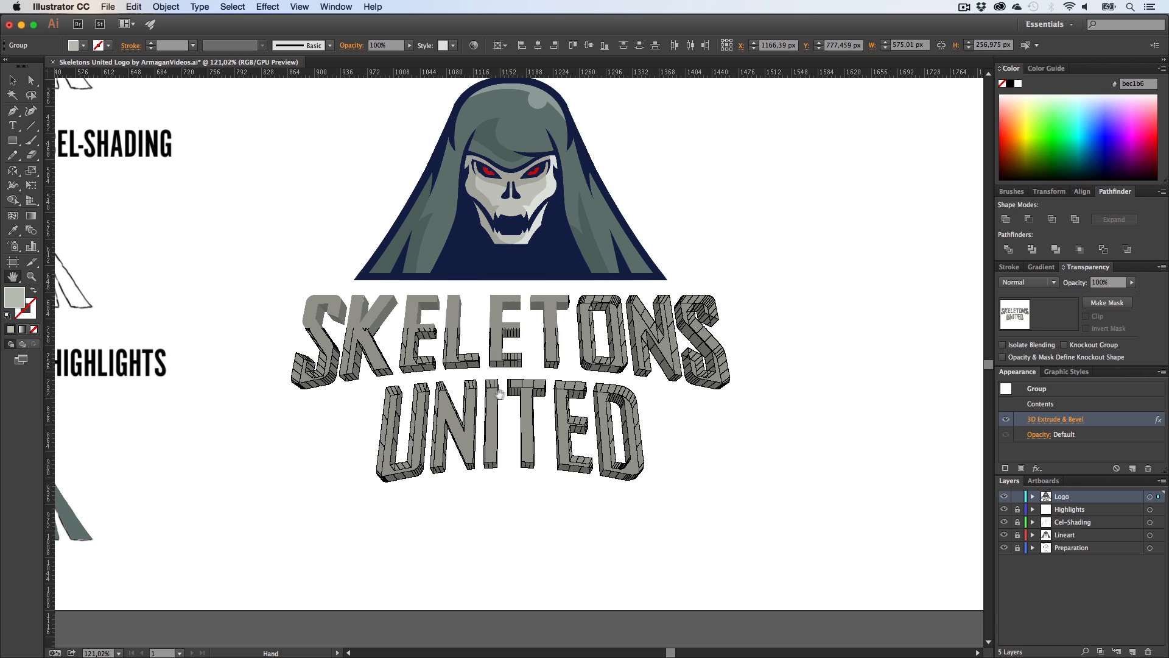
# Step: Reopen the 3D Extrude & Bevel options and set the extrude depth to 20 pt
pyautogui.press('z')
pyautogui.click(503, 373)
pyautogui.press('h')
pyautogui.press('z')
pyautogui.click(504, 388)
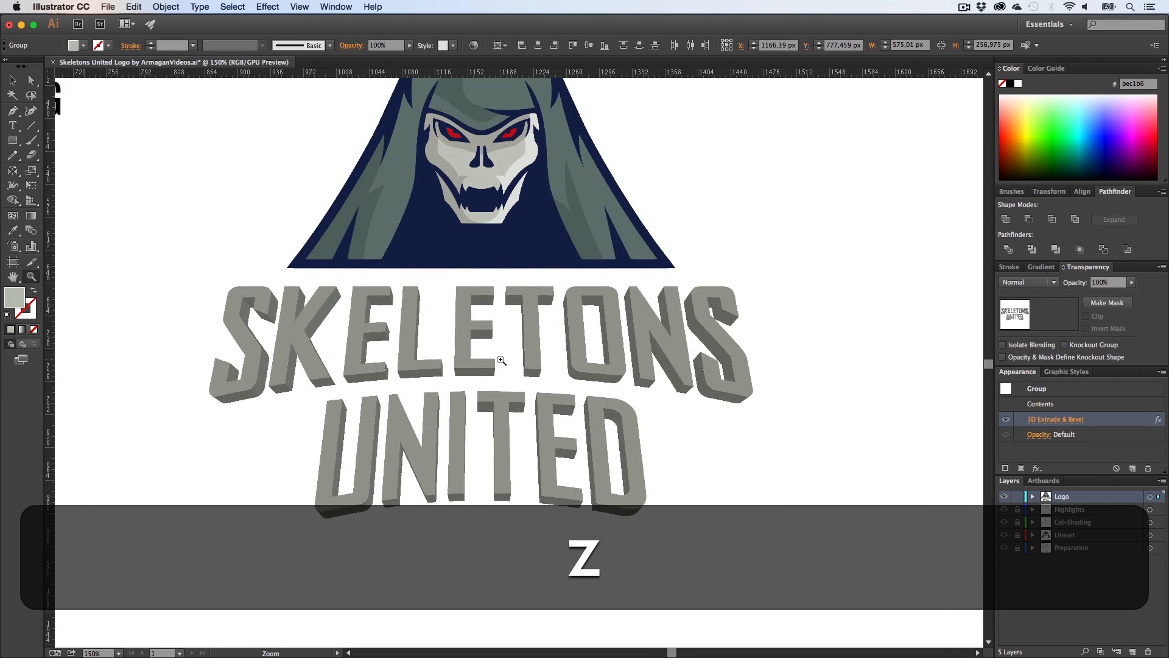
pyautogui.press('h')
pyautogui.moveTo(504, 387); pyautogui.dragTo(494, 365)
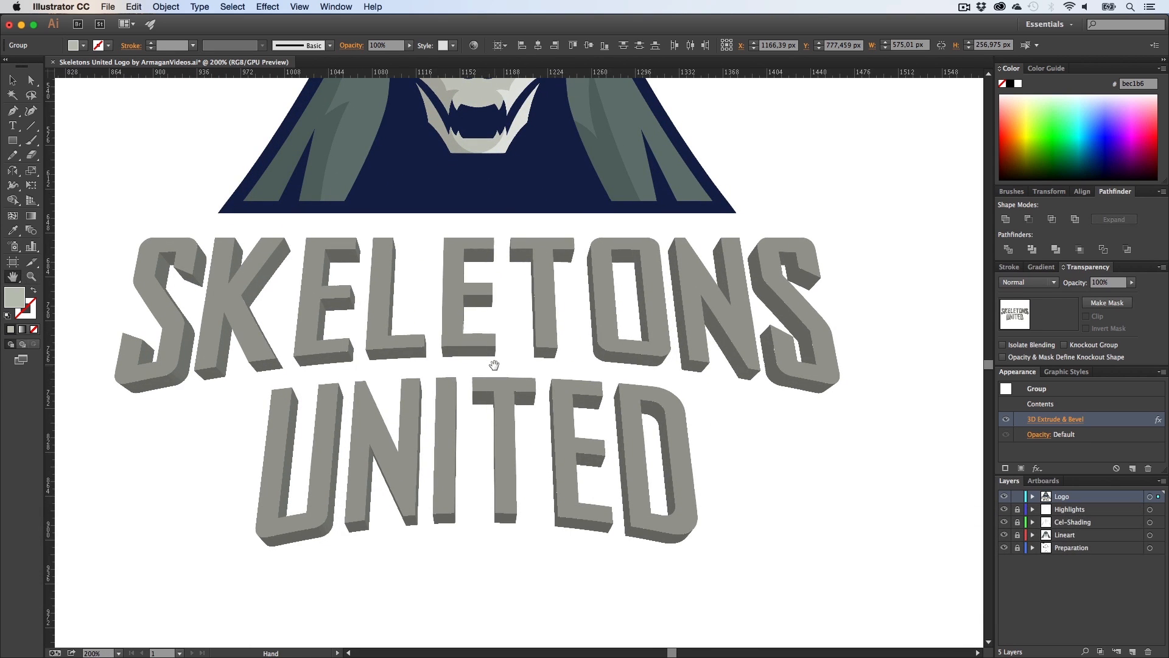
pyautogui.click(1045, 419)
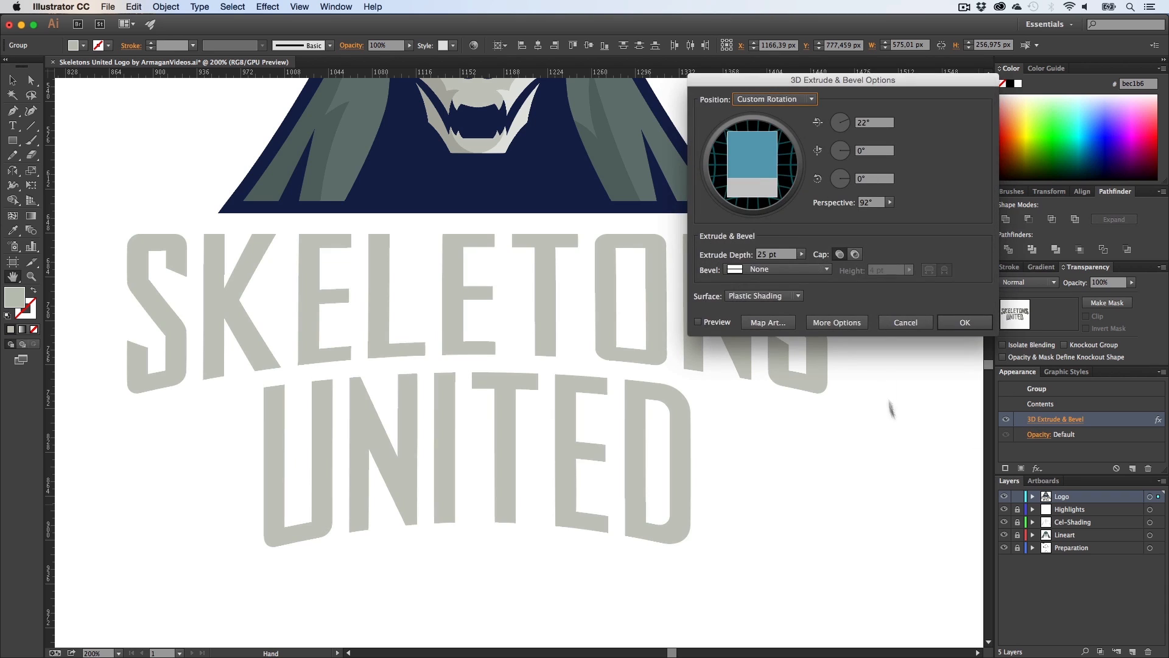
pyautogui.click(785, 253)
pyautogui.write('20')
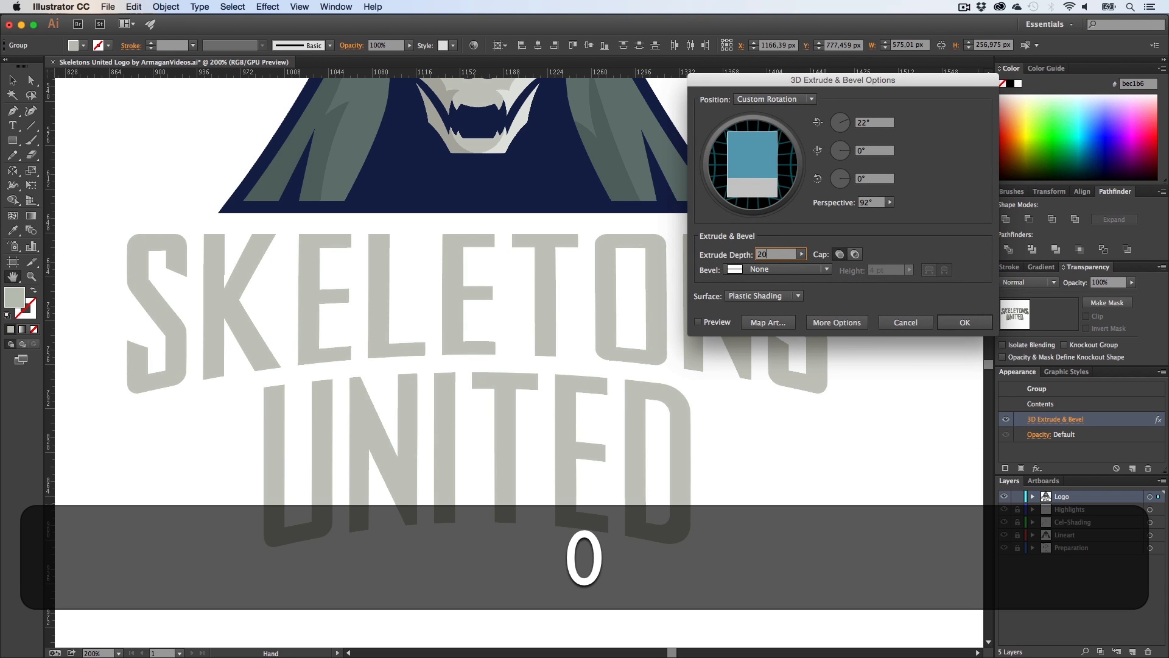
# Step: Turn on preview, set the perspective to 0°, and apply the 3D effect
pyautogui.click(699, 321)
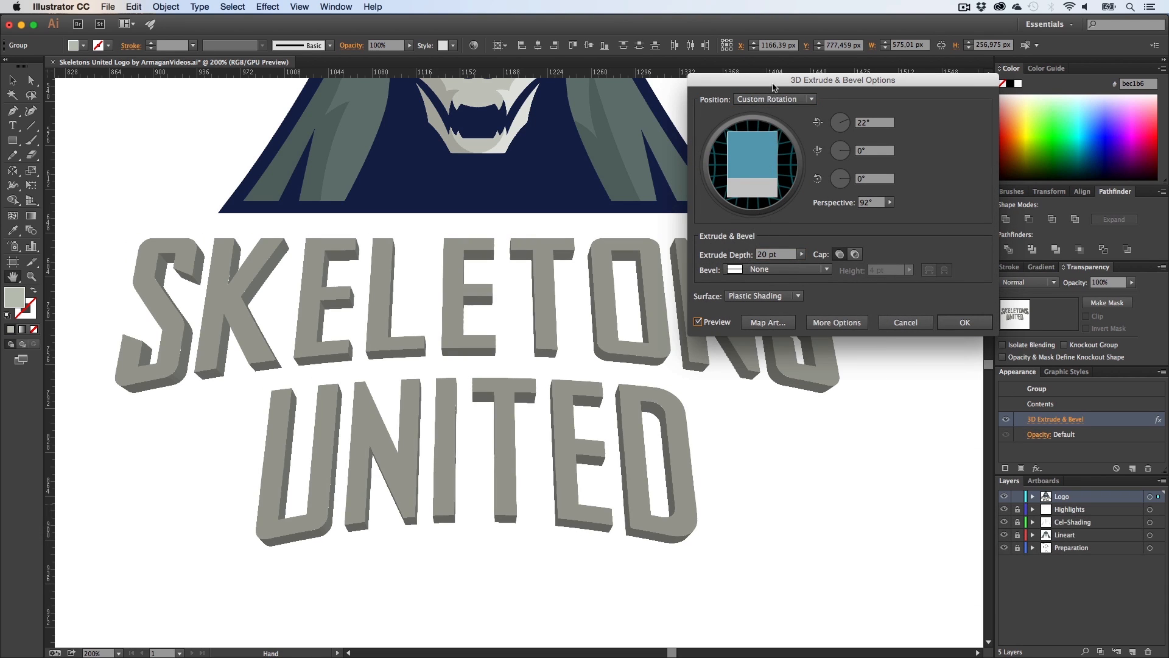
pyautogui.moveTo(773, 87); pyautogui.dragTo(842, 428)
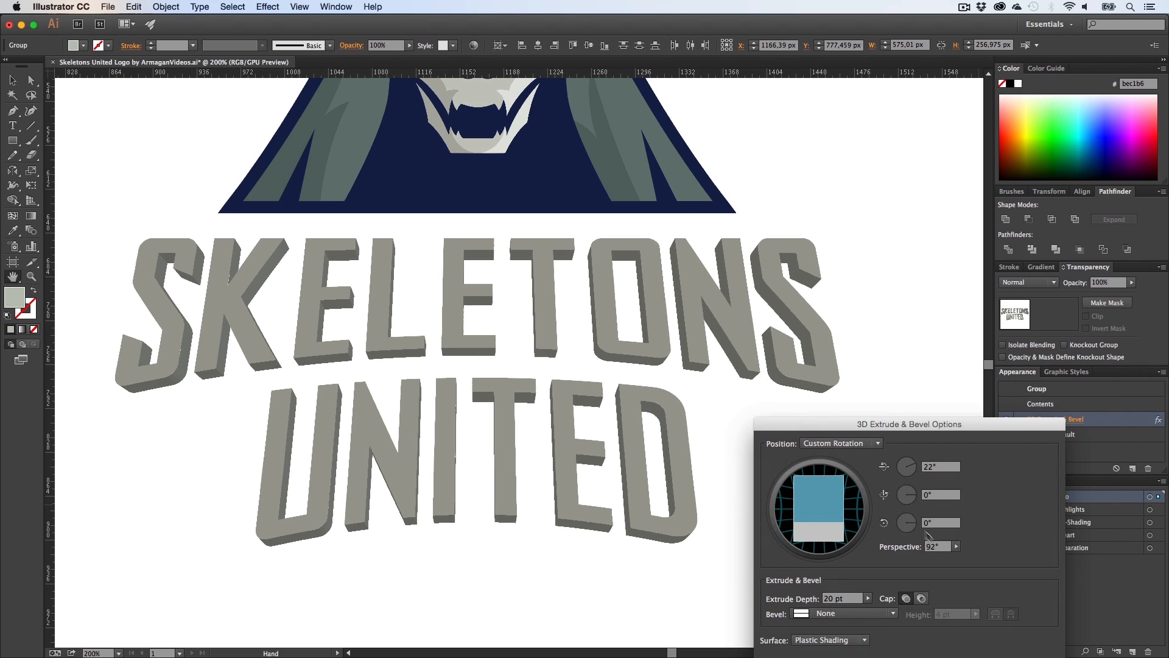
pyautogui.moveTo(956, 550); pyautogui.dragTo(919, 561)
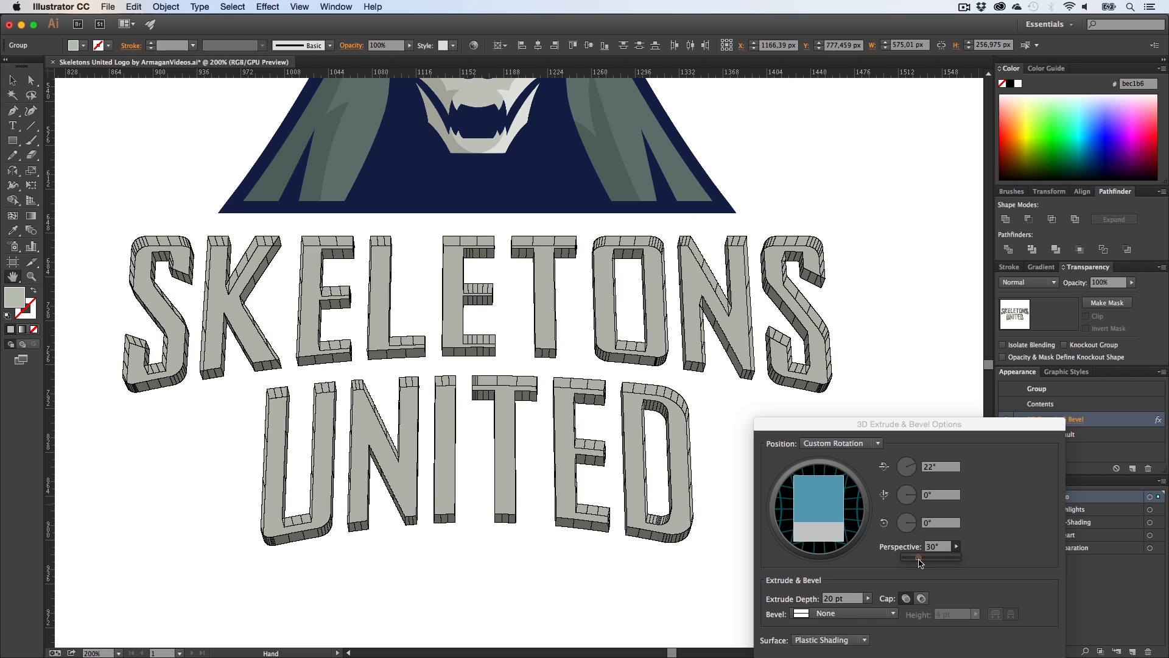
pyautogui.click(928, 558)
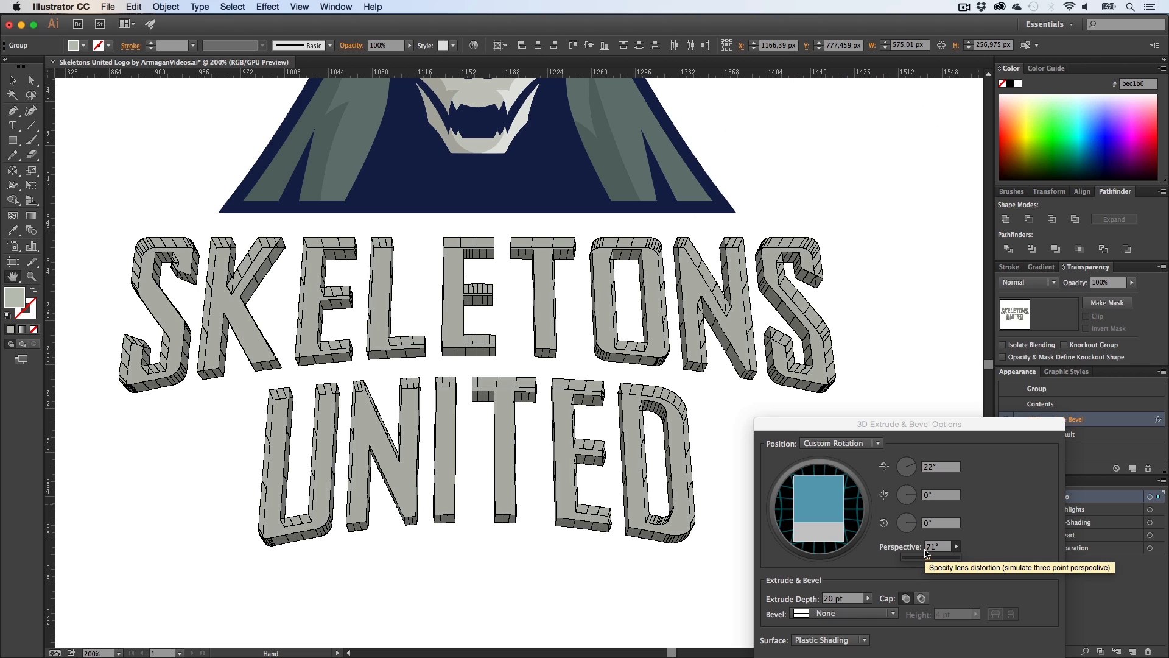
pyautogui.moveTo(948, 547); pyautogui.dragTo(860, 546)
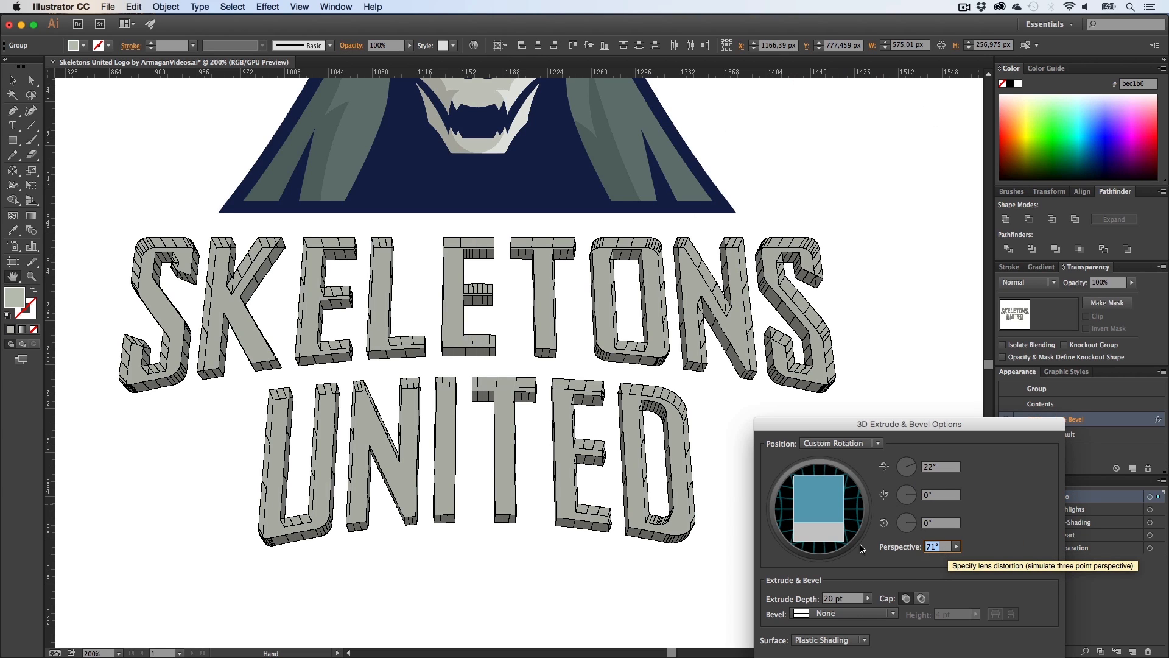
pyautogui.write('0')
pyautogui.hotkey('shift', 'Tab')
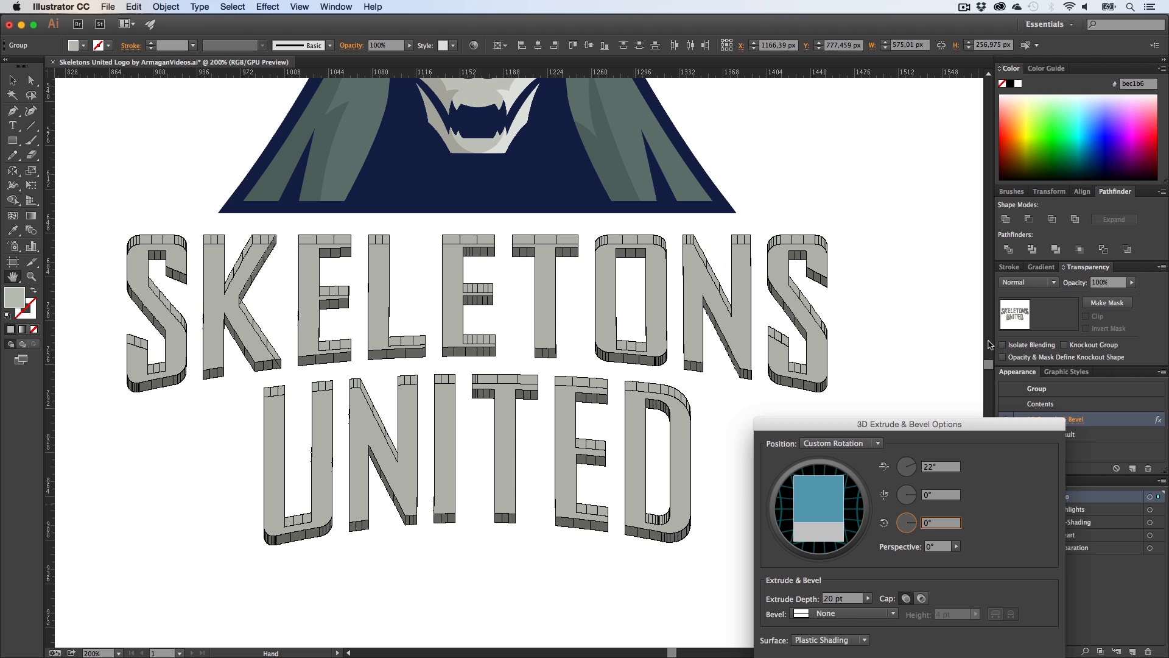
pyautogui.moveTo(929, 425); pyautogui.dragTo(927, 381)
pyautogui.click(1024, 621)
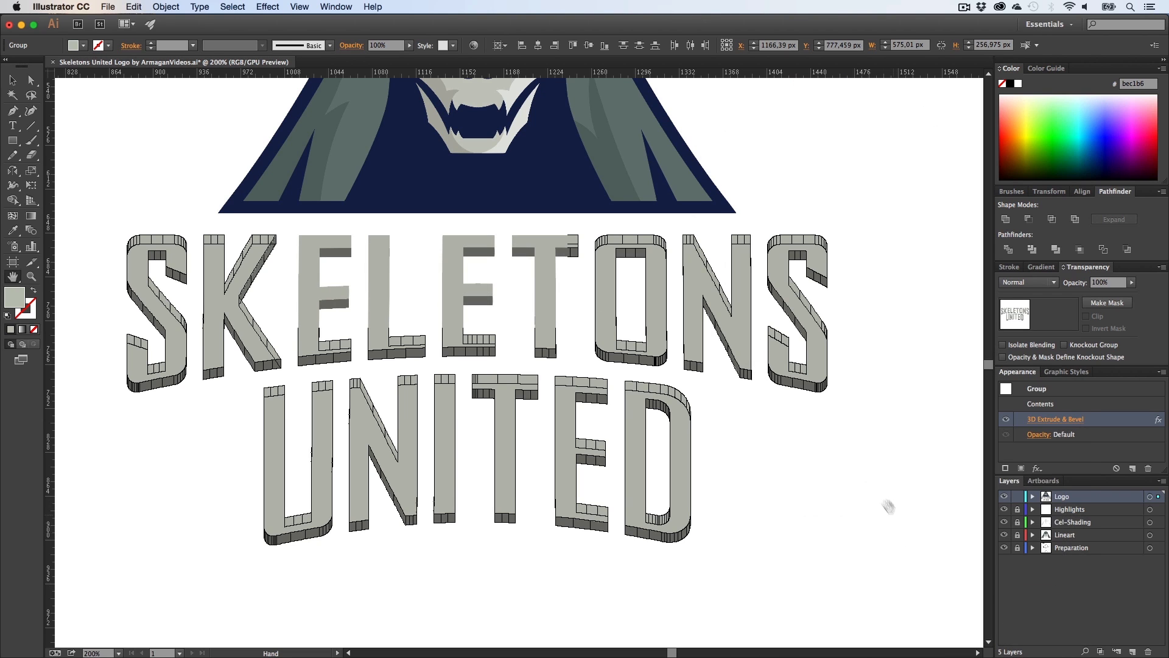
# Step: Select the extruded SKELETONS UNITED lettering group
pyautogui.press('z')
pyautogui.moveTo(817, 451); pyautogui.dragTo(748, 448)
pyautogui.press('v')
pyautogui.click(890, 476)
pyautogui.press('h')
pyautogui.moveTo(896, 478); pyautogui.dragTo(809, 452)
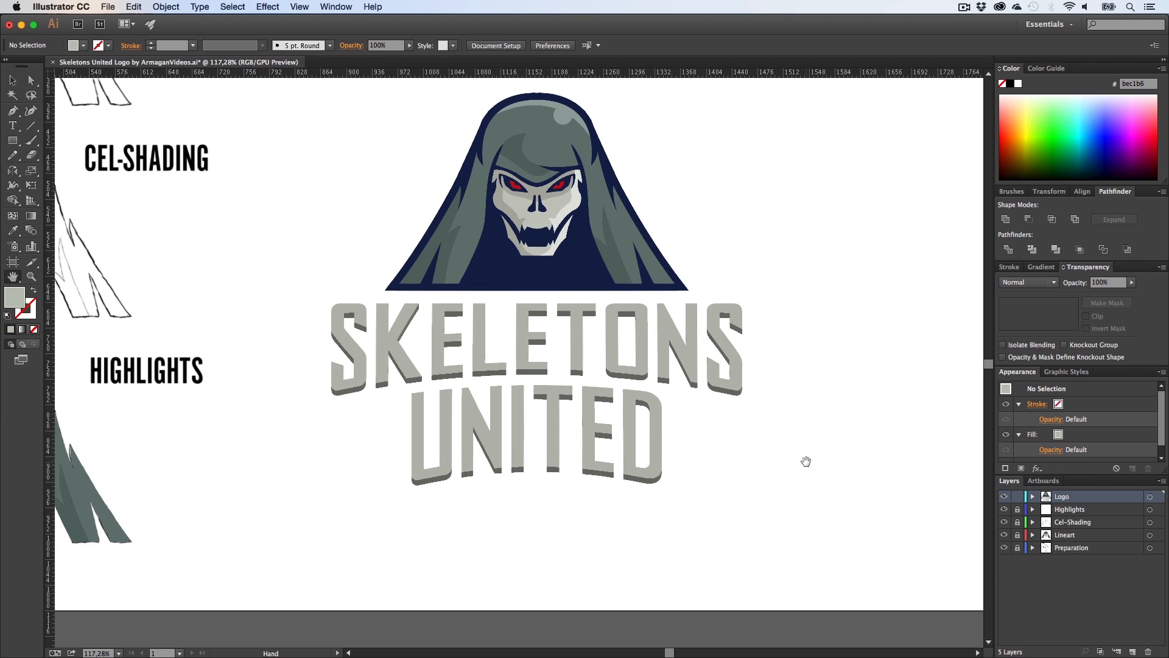
pyautogui.press('v')
pyautogui.moveTo(810, 547); pyautogui.dragTo(323, 335)
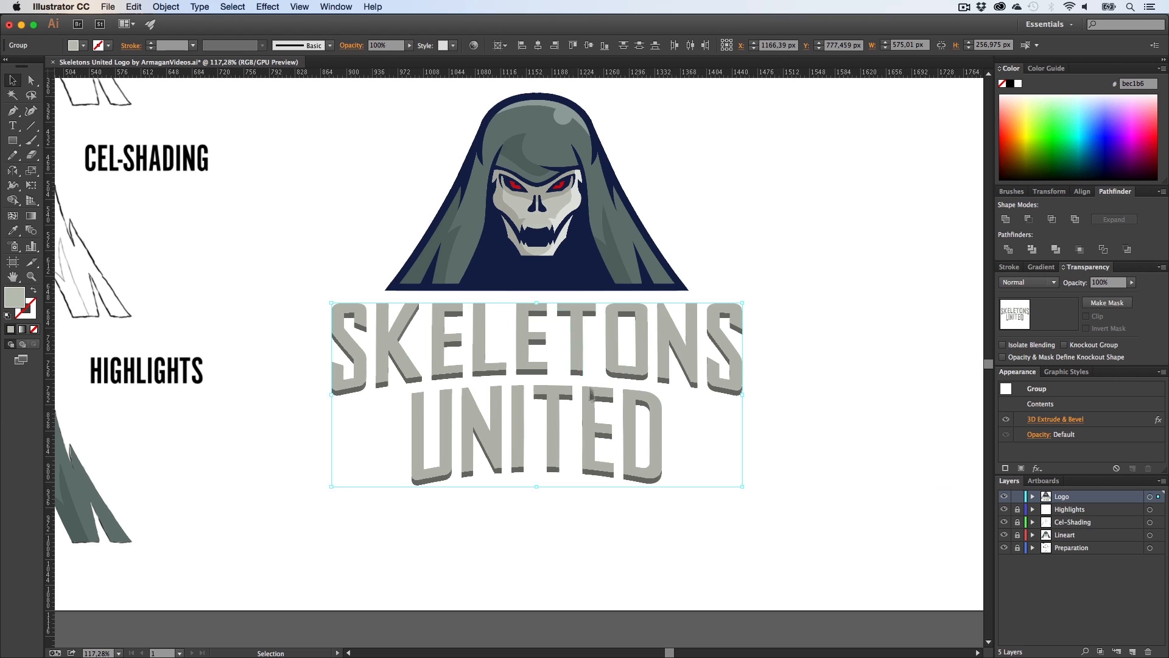
# Step: Expand the lettering's appearance into editable shapes
pyautogui.click(164, 8)
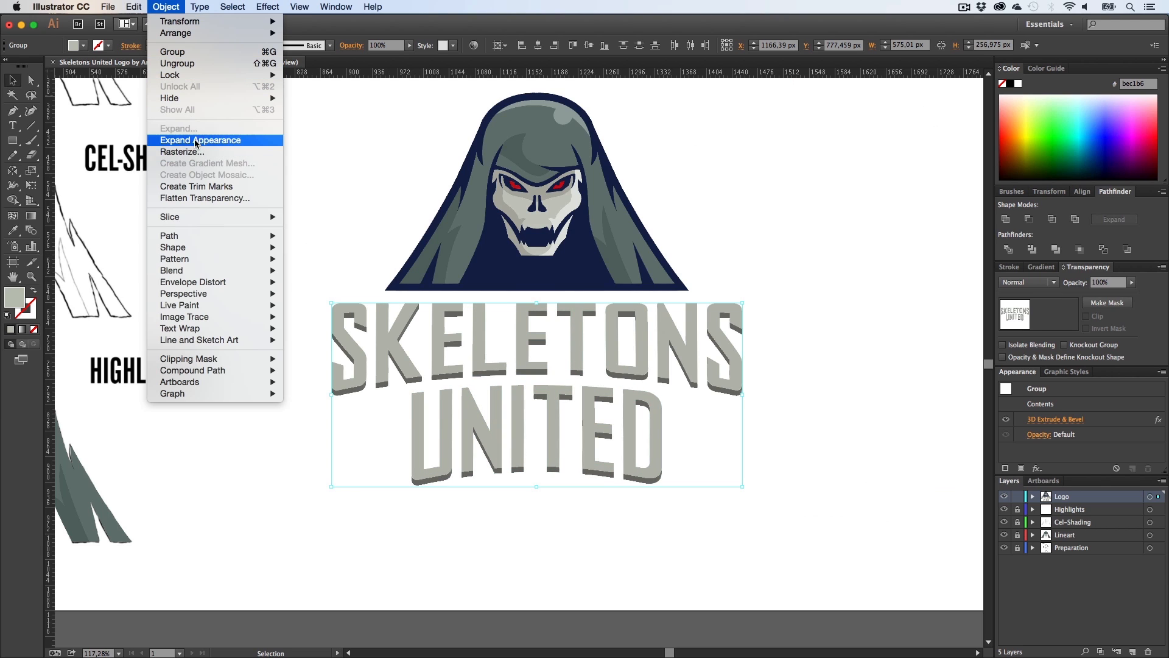
pyautogui.click(196, 142)
pyautogui.click(173, 7)
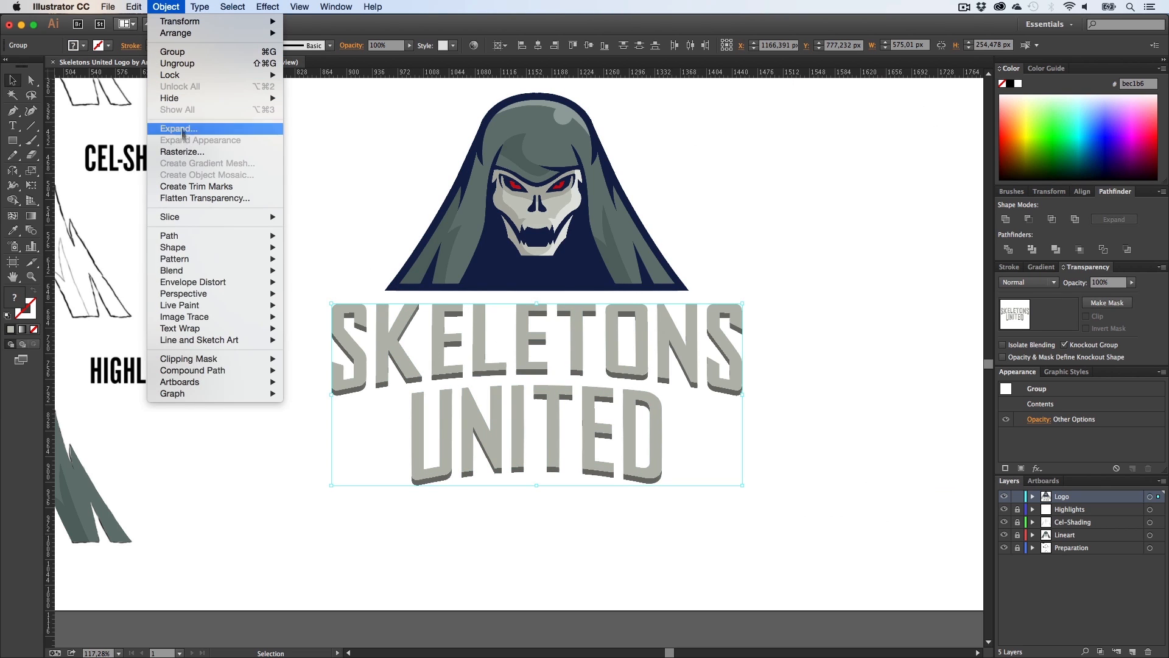
pyautogui.click(312, 234)
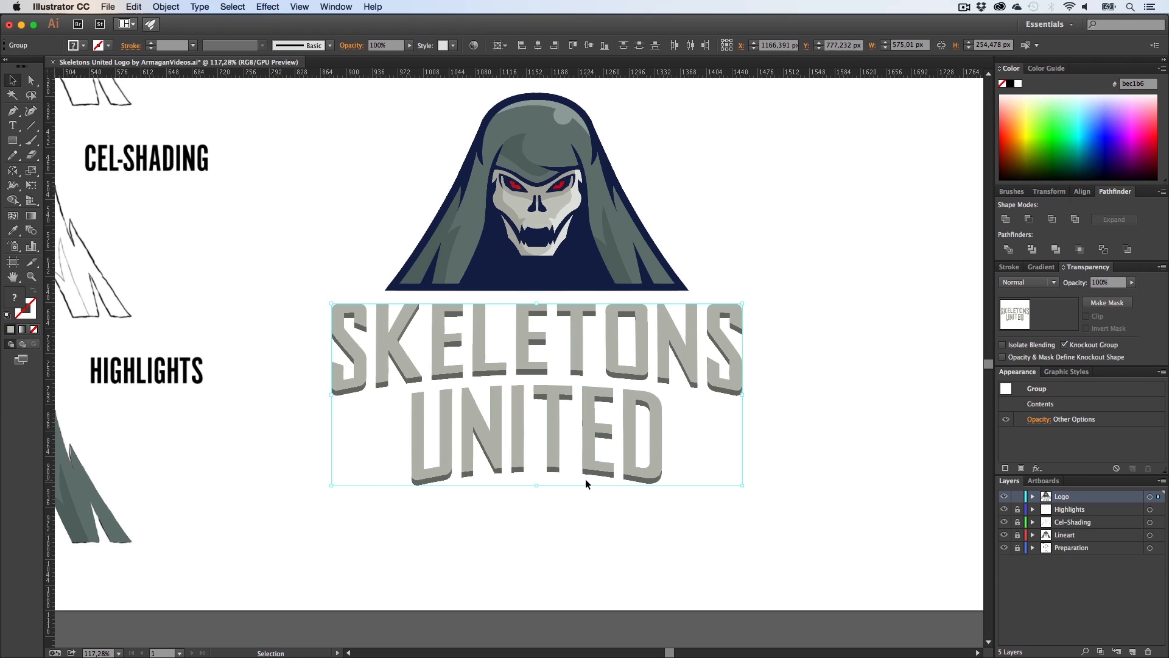
pyautogui.press('super+h')
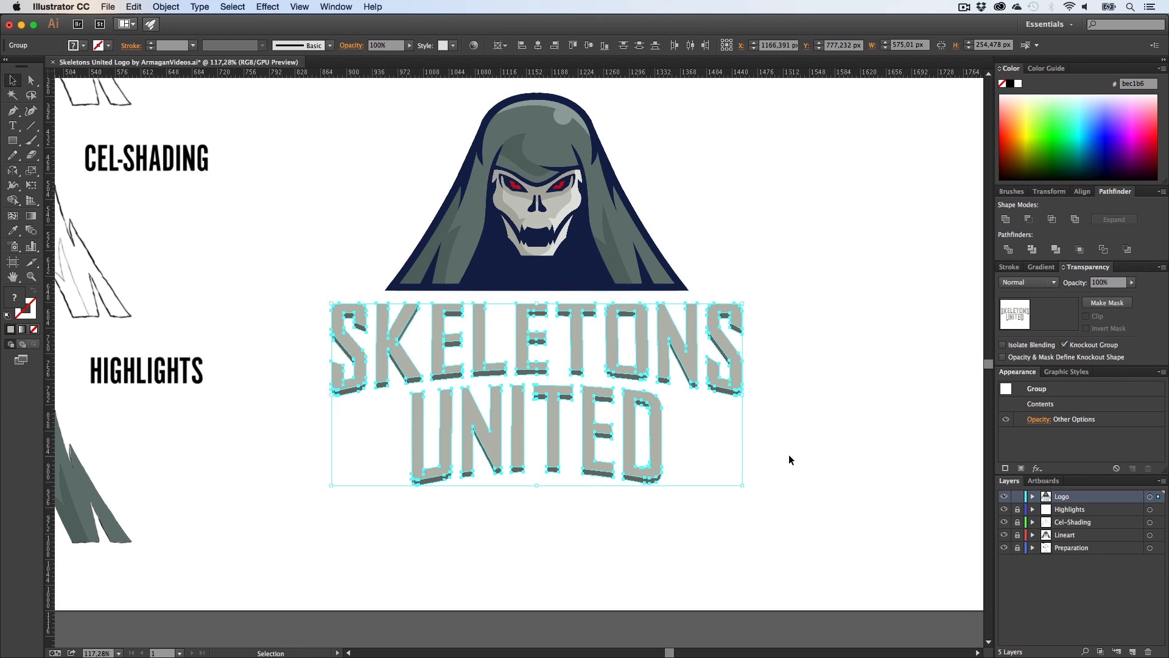
# Step: Ungroup the extruded lettering repeatedly until its parts are no longer grouped
pyautogui.click(153, 8)
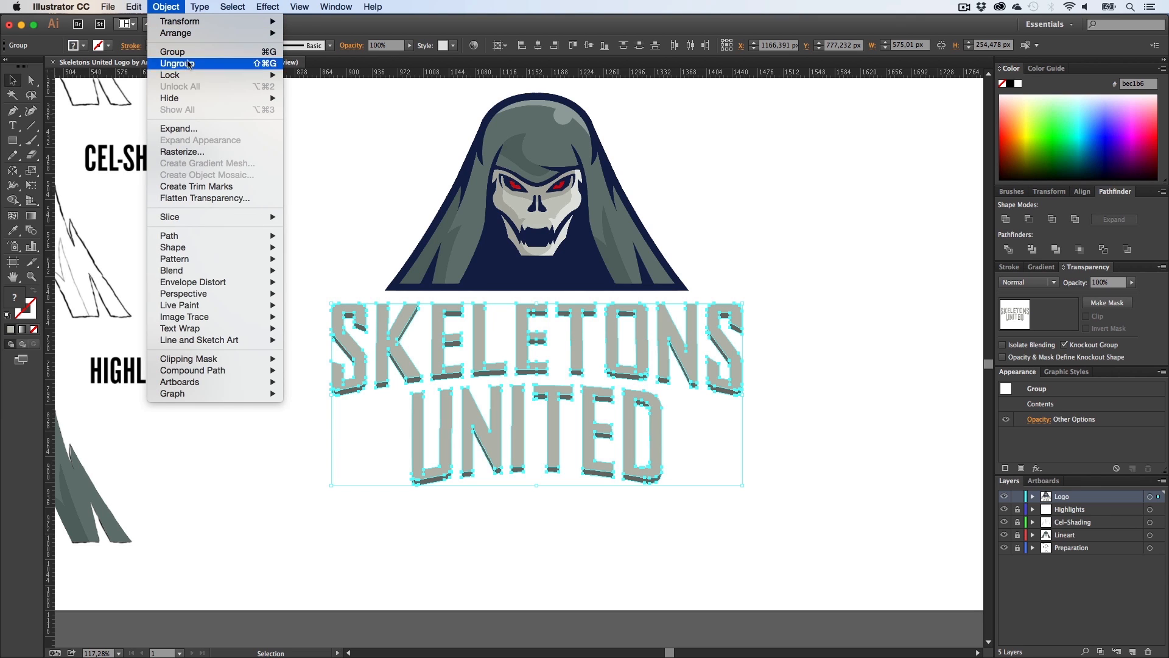
pyautogui.click(187, 64)
pyautogui.click(167, 7)
pyautogui.click(182, 64)
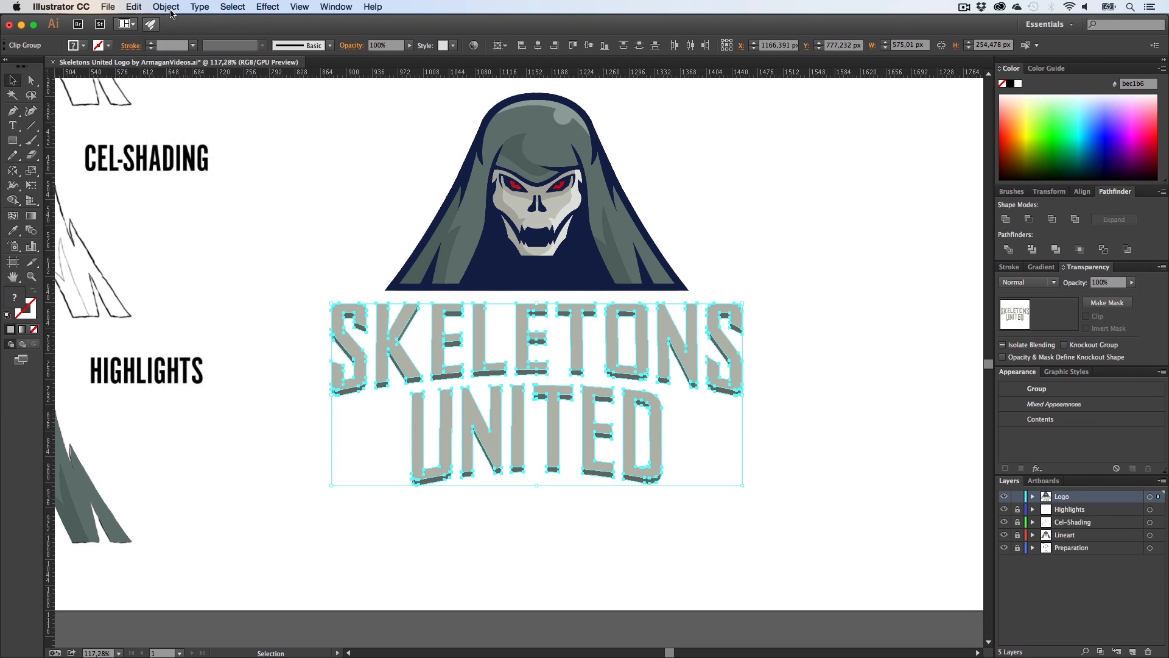
pyautogui.click(166, 7)
pyautogui.click(181, 64)
pyautogui.click(175, 8)
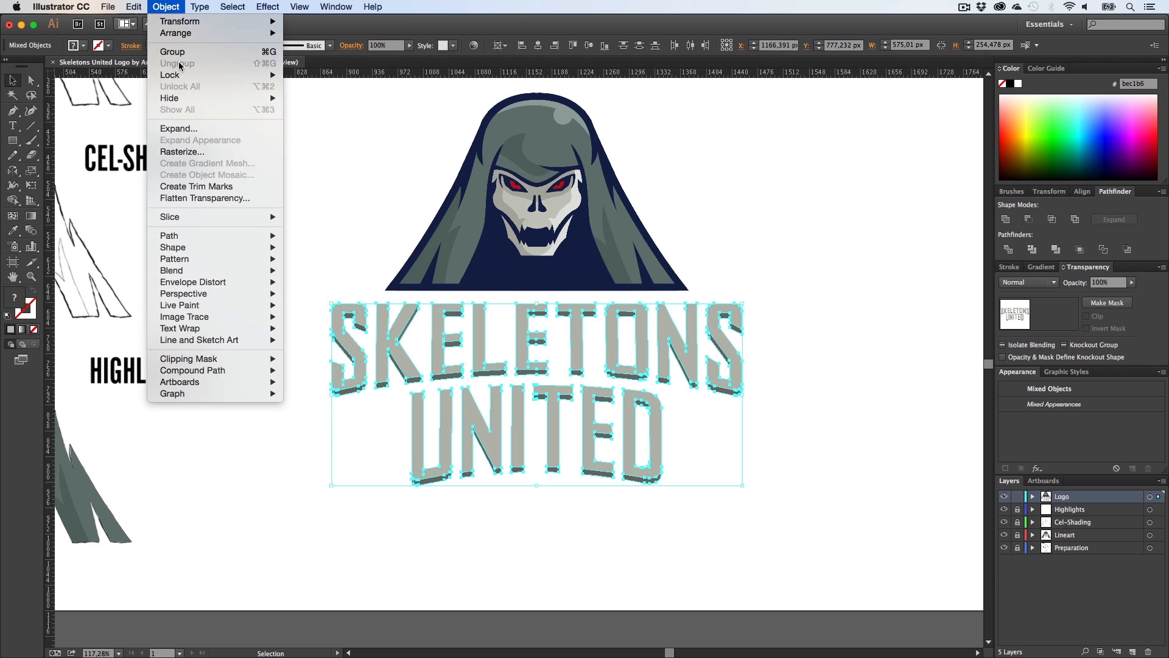
pyautogui.click(786, 497)
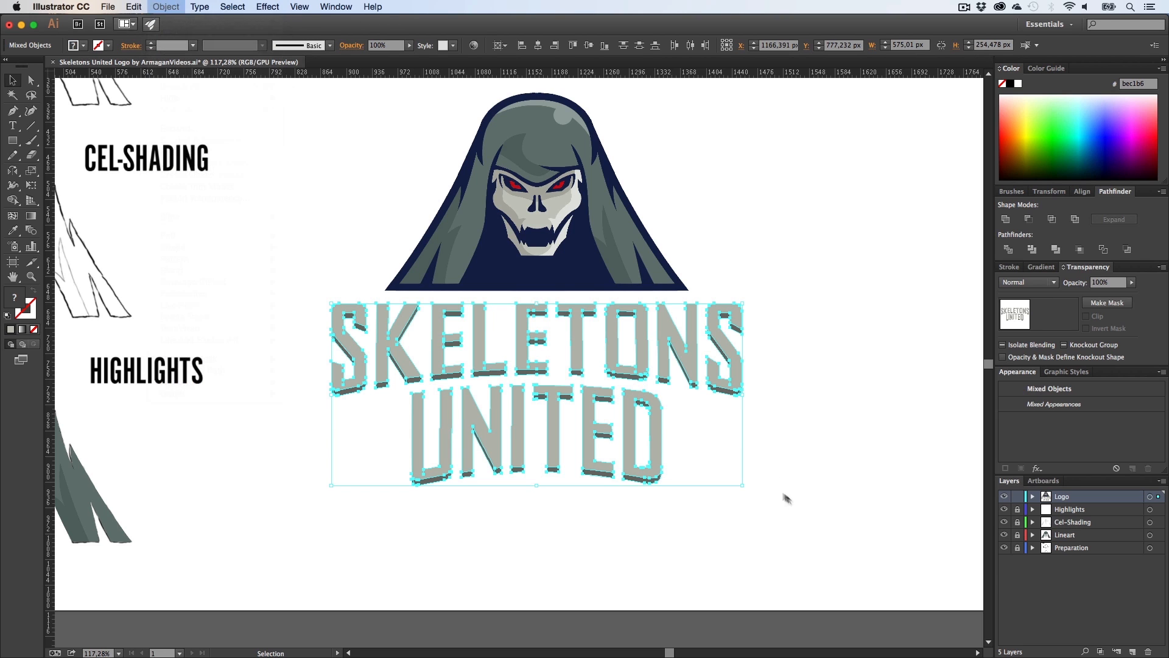
pyautogui.click(856, 504)
# Step: Select the front faces of all the SKELETONS letters and group them together
pyautogui.press('z')
pyautogui.moveTo(526, 376); pyautogui.dragTo(564, 358)
pyautogui.press('h')
pyautogui.press('a')
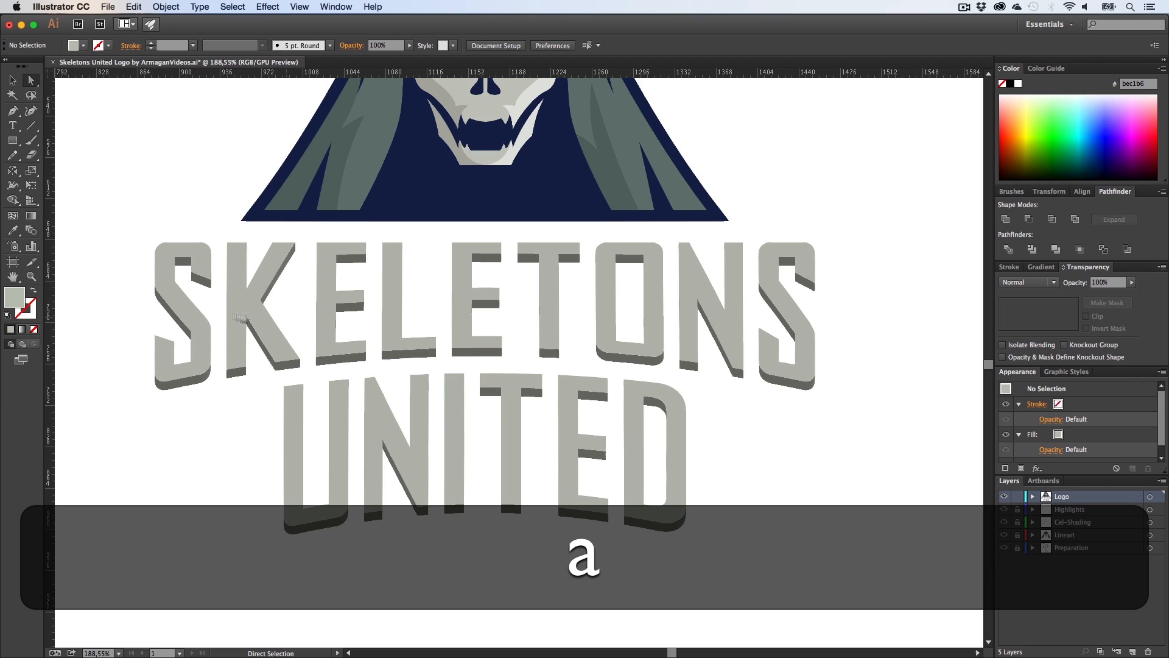
pyautogui.click(189, 314)
pyautogui.keyDown('shift'); pyautogui.click(327, 299); pyautogui.keyUp('shift')
pyautogui.keyDown('shift'); pyautogui.click(390, 292); pyautogui.keyUp('shift')
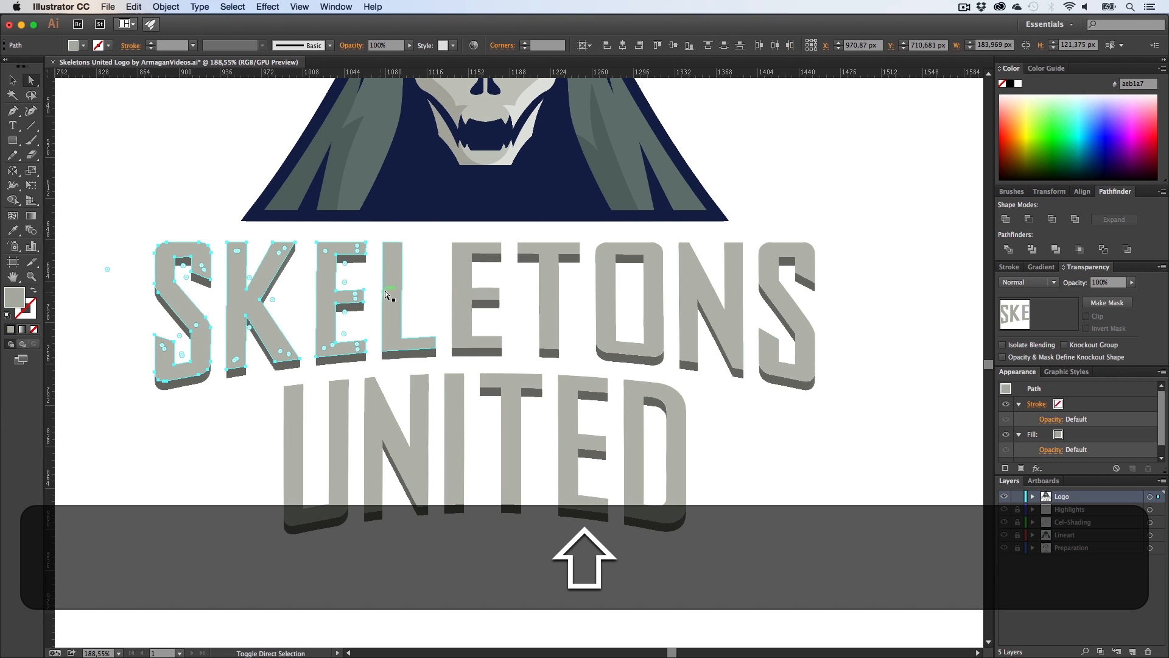
pyautogui.keyDown('shift'); pyautogui.click(472, 295); pyautogui.keyUp('shift')
pyautogui.keyDown('shift'); pyautogui.click(546, 295); pyautogui.keyUp('shift')
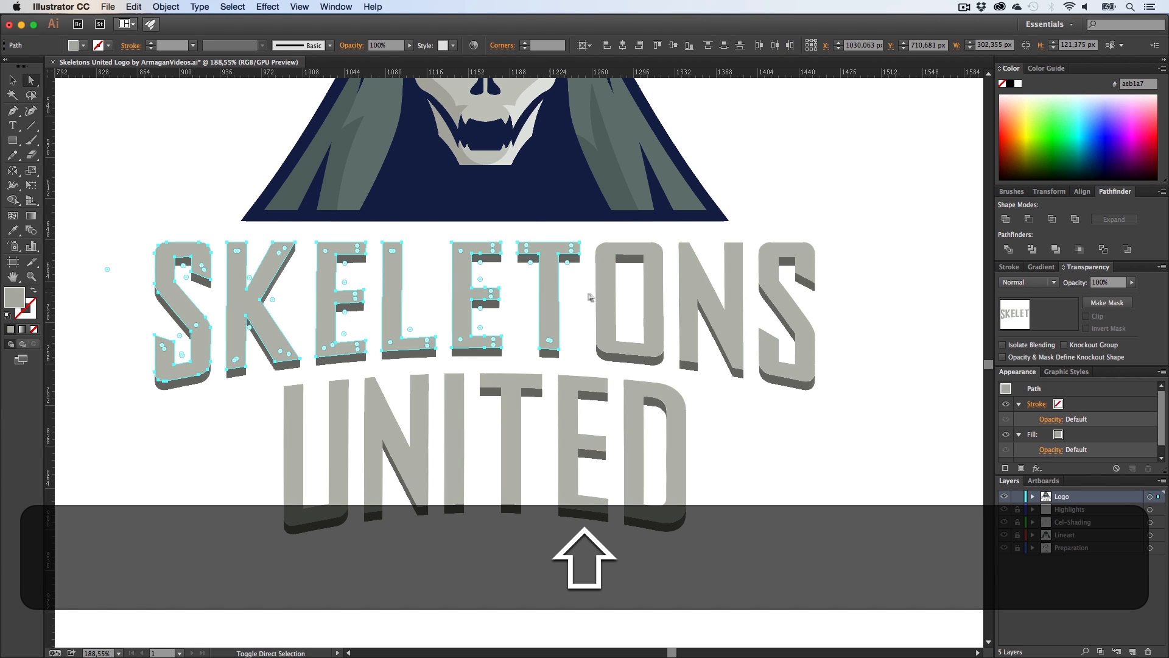
pyautogui.keyDown('shift'); pyautogui.click(609, 298); pyautogui.keyUp('shift')
pyautogui.keyDown('shift'); pyautogui.click(706, 296); pyautogui.keyUp('shift')
pyautogui.keyDown('shift'); pyautogui.click(765, 295); pyautogui.keyUp('shift')
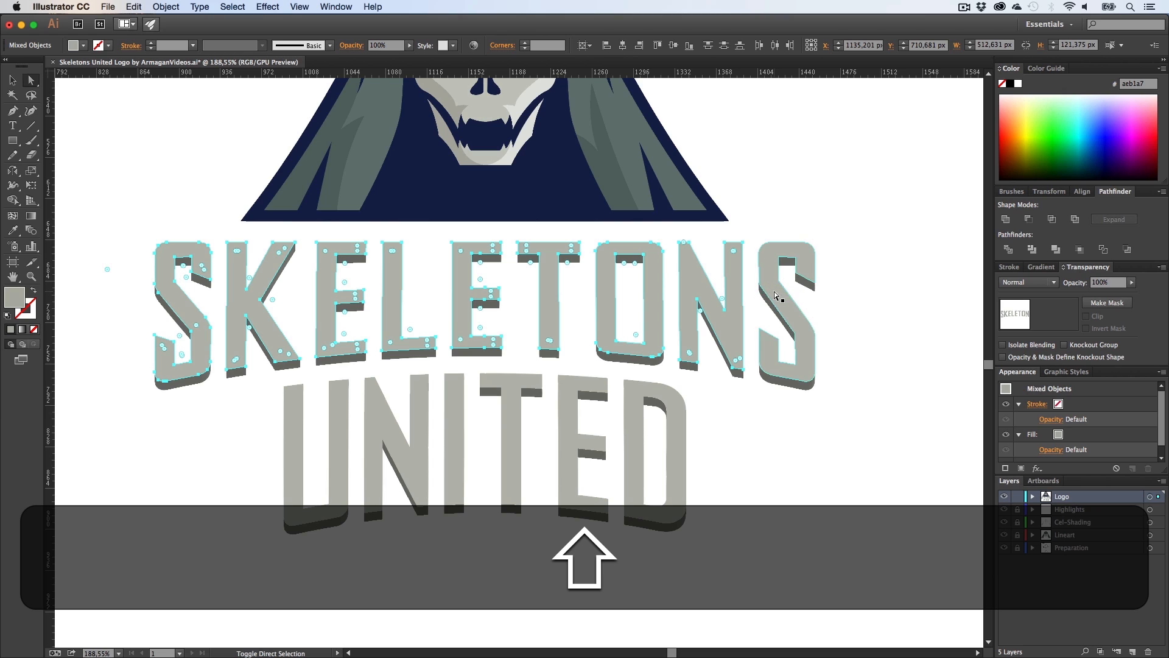
pyautogui.press('super+shift+g')
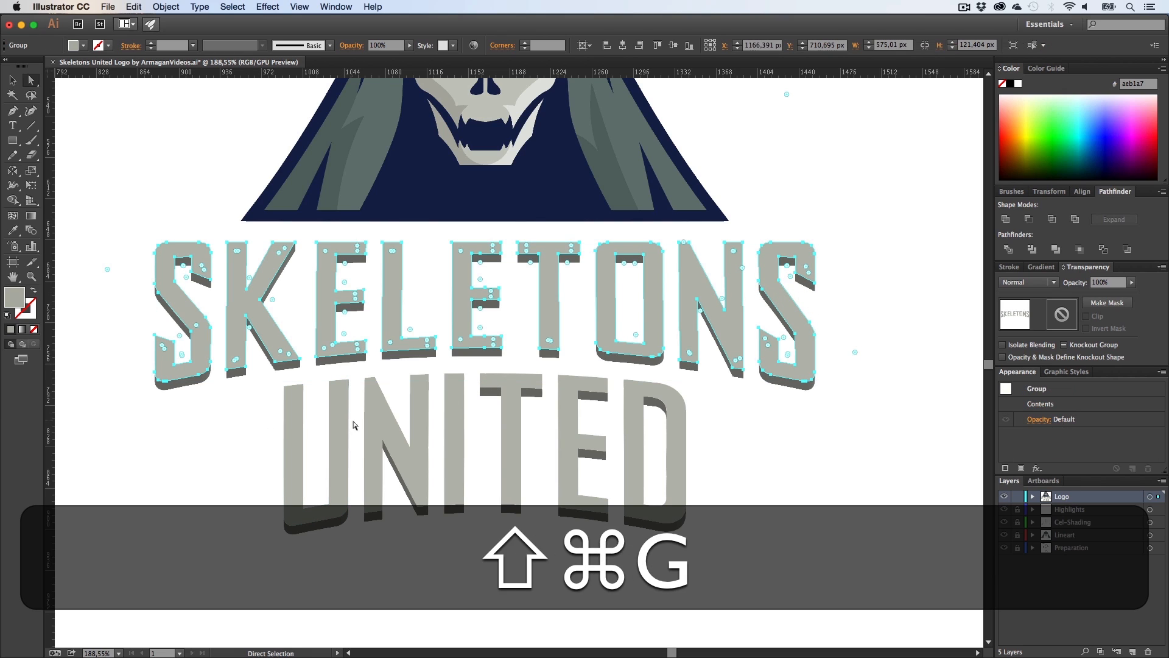
pyautogui.press('super+g')
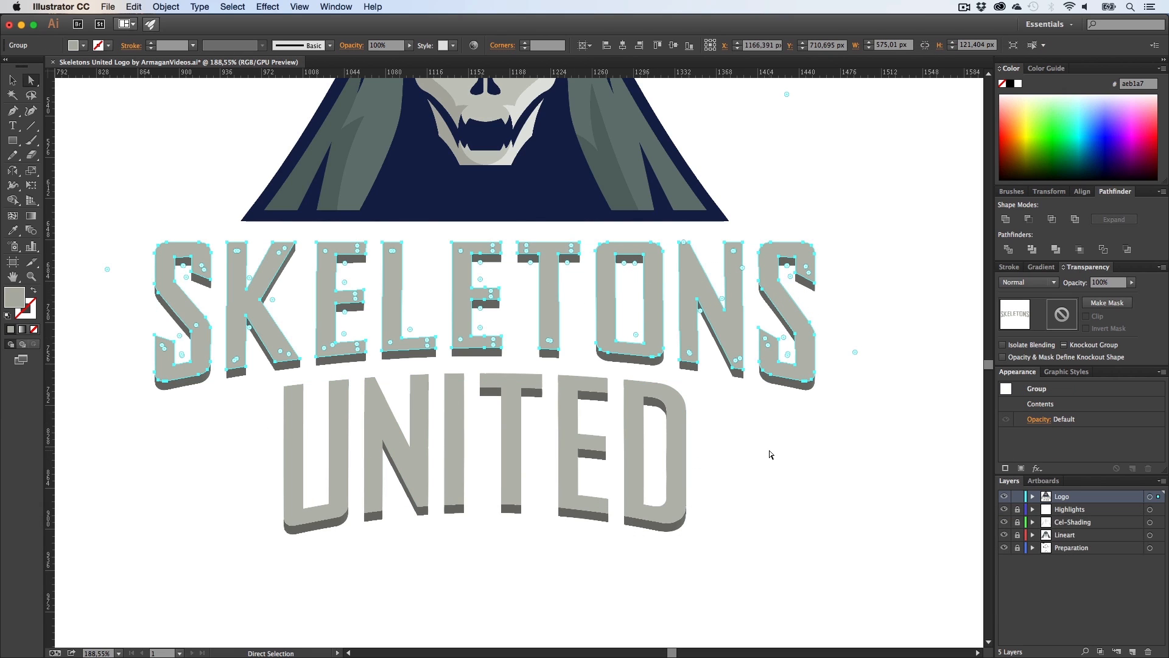
# Step: Select the front faces of all the UNITED letters and group them together
pyautogui.click(770, 454)
pyautogui.press('a')
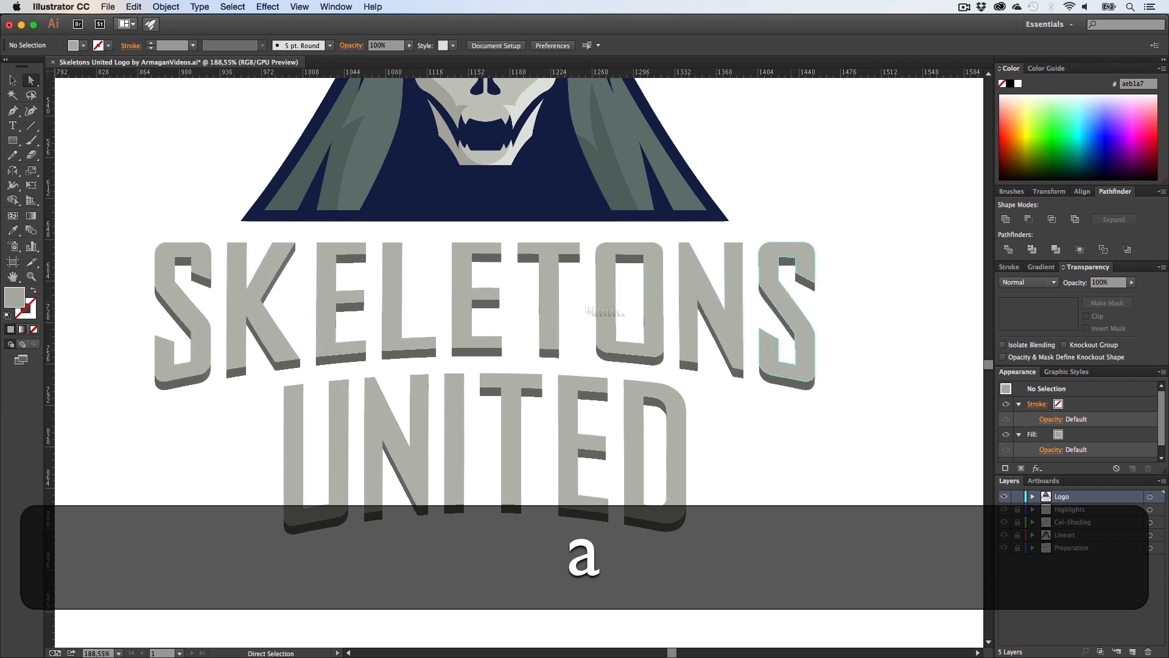
pyautogui.click(339, 423)
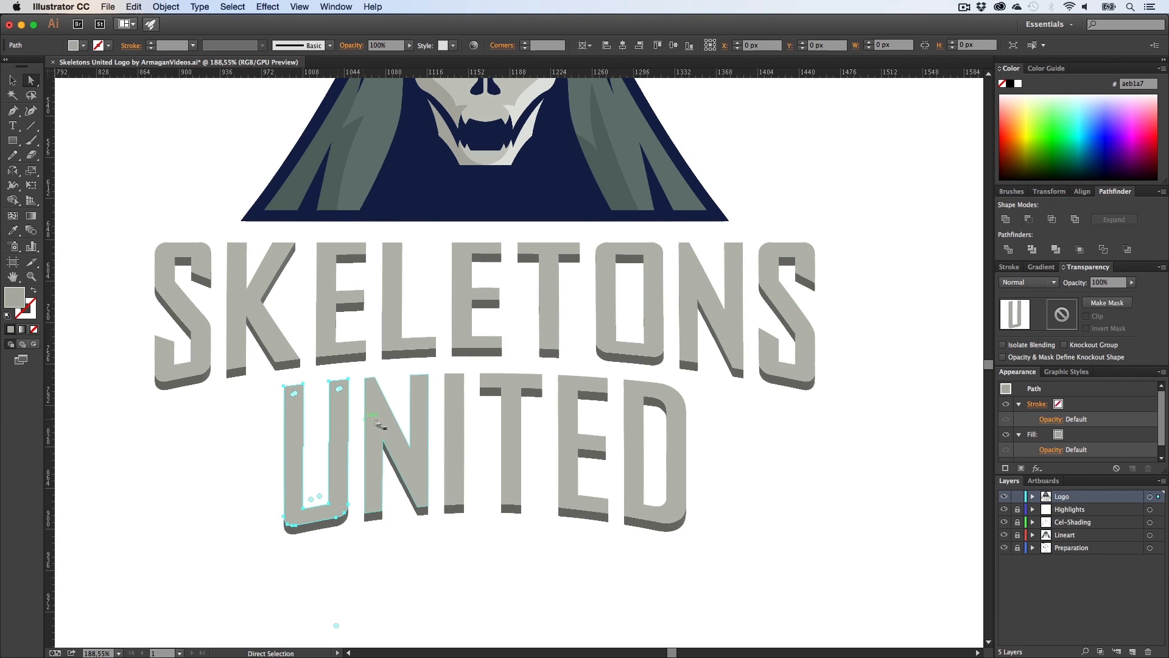
pyautogui.keyDown('shift'); pyautogui.click(382, 420); pyautogui.keyUp('shift')
pyautogui.keyDown('shift'); pyautogui.click(455, 420); pyautogui.keyUp('shift')
pyautogui.keyDown('shift'); pyautogui.click(514, 419); pyautogui.keyUp('shift')
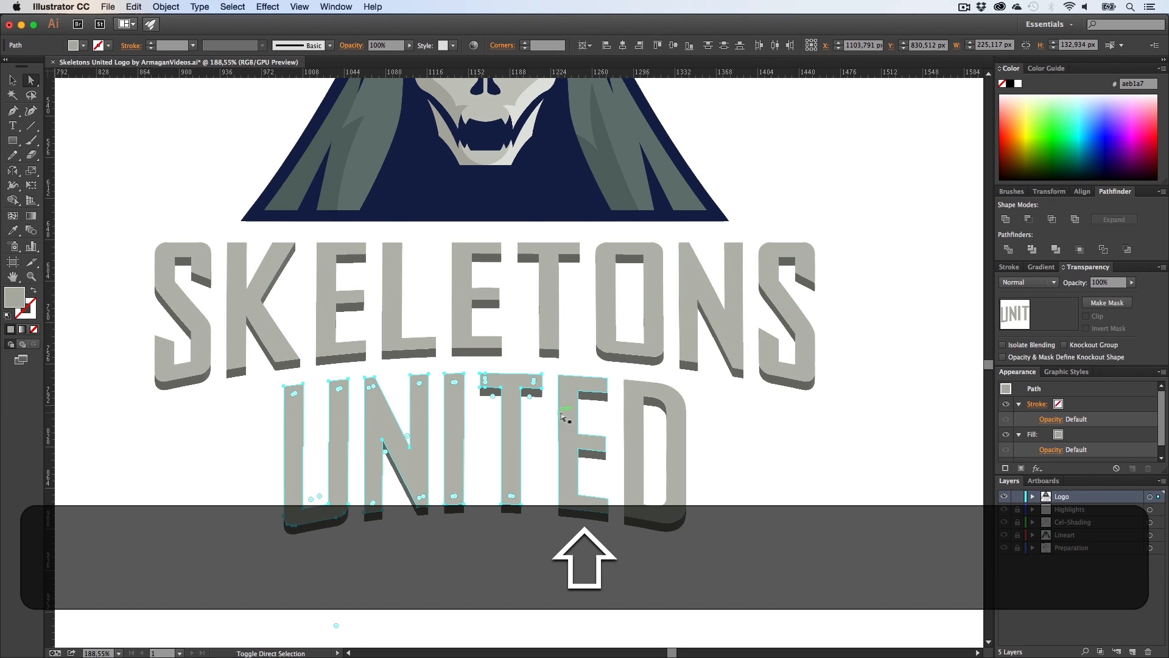
pyautogui.keyDown('shift'); pyautogui.click(569, 419); pyautogui.keyUp('shift')
pyautogui.keyDown('shift'); pyautogui.click(629, 423); pyautogui.keyUp('shift')
pyautogui.press('shift+super+g')
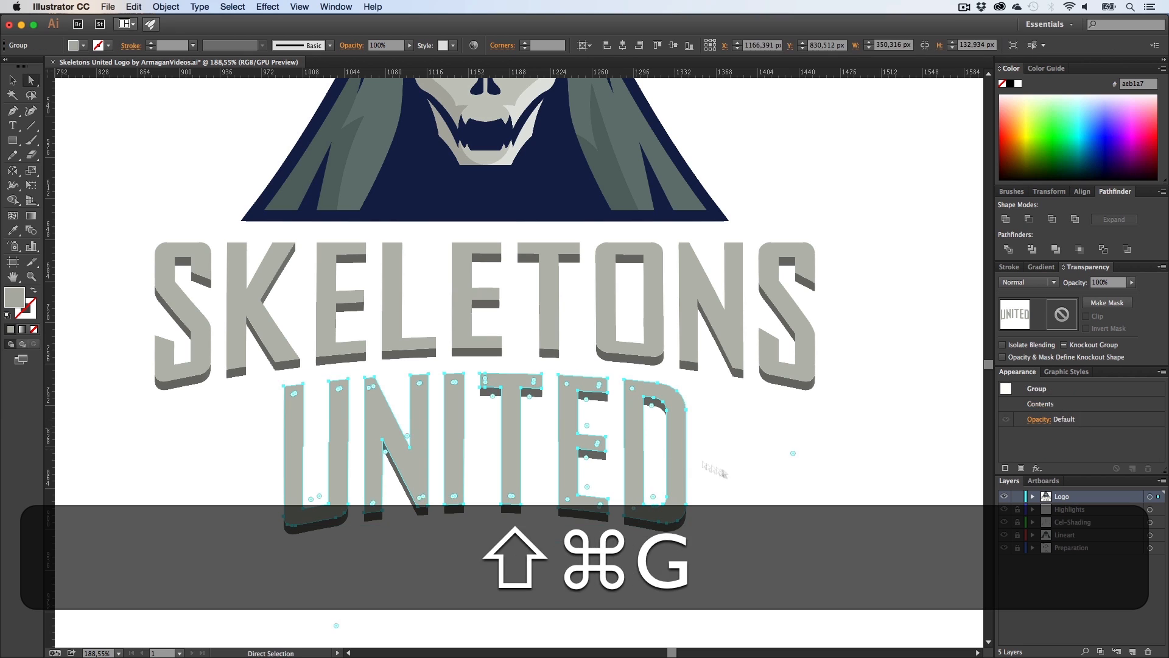
pyautogui.press('super+g')
# Step: Select both front-face groups and move them down below the logo, away from the extruded sides
pyautogui.press('z')
pyautogui.press('h')
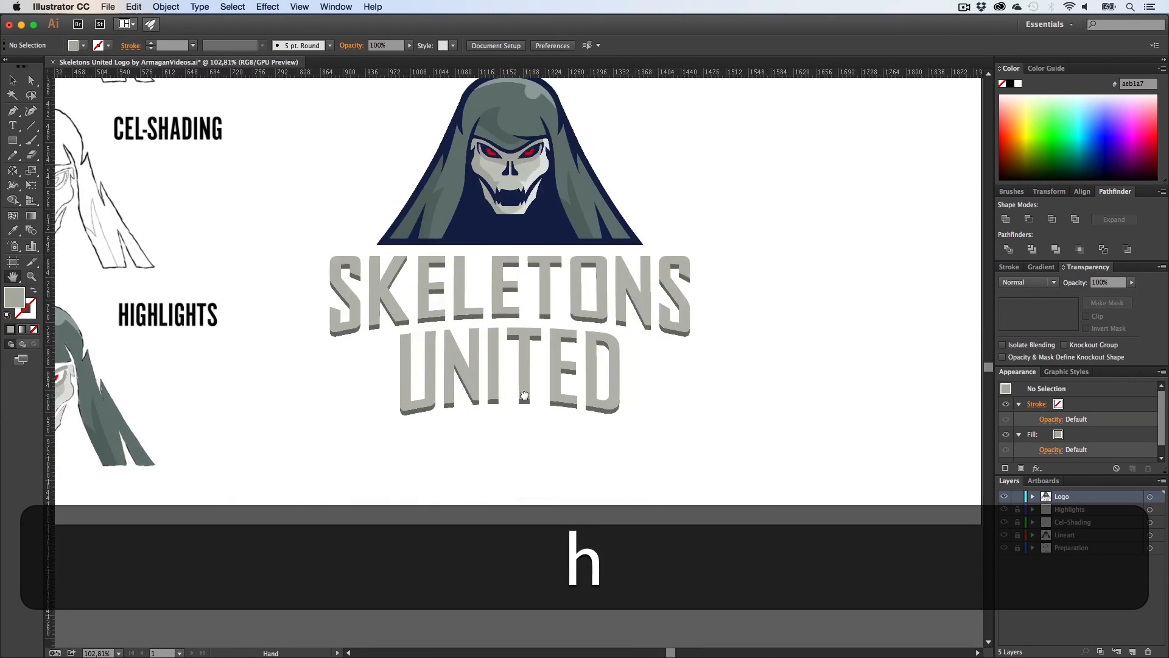
pyautogui.press('v')
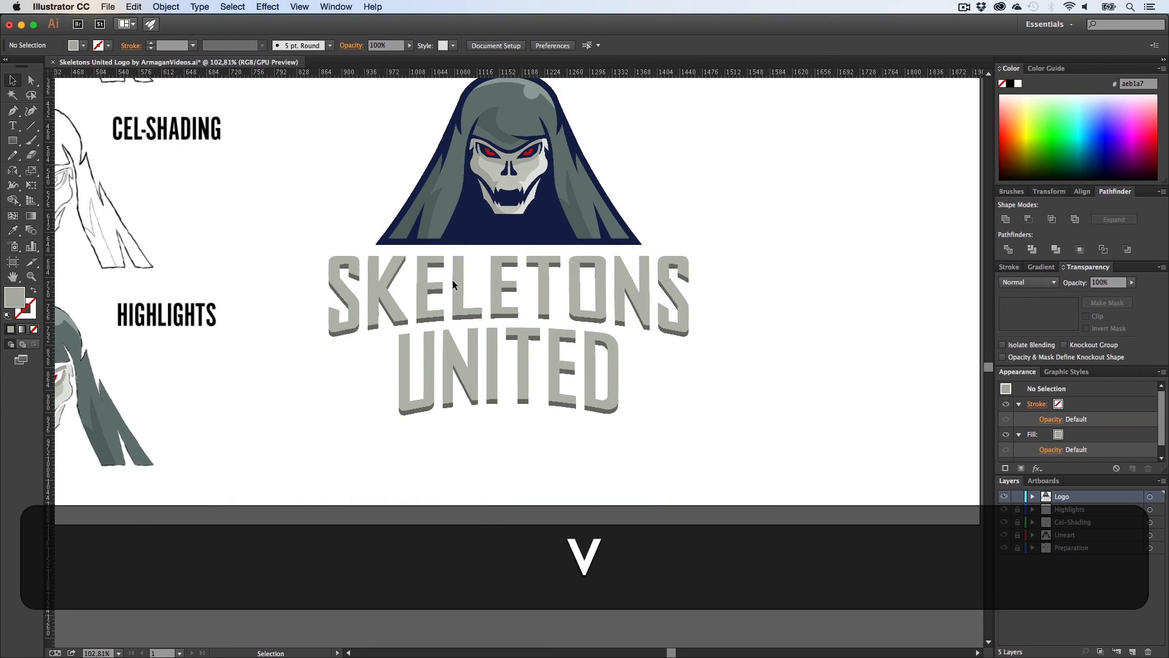
pyautogui.click(469, 307)
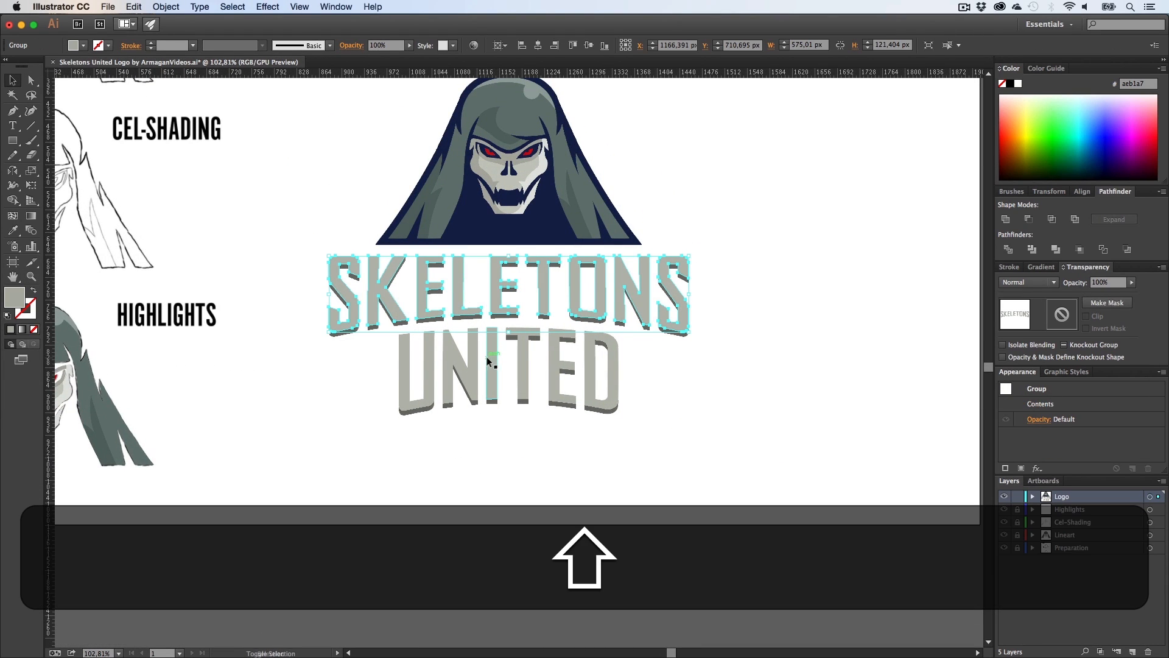
pyautogui.keyDown('shift'); pyautogui.click(489, 361); pyautogui.keyUp('shift')
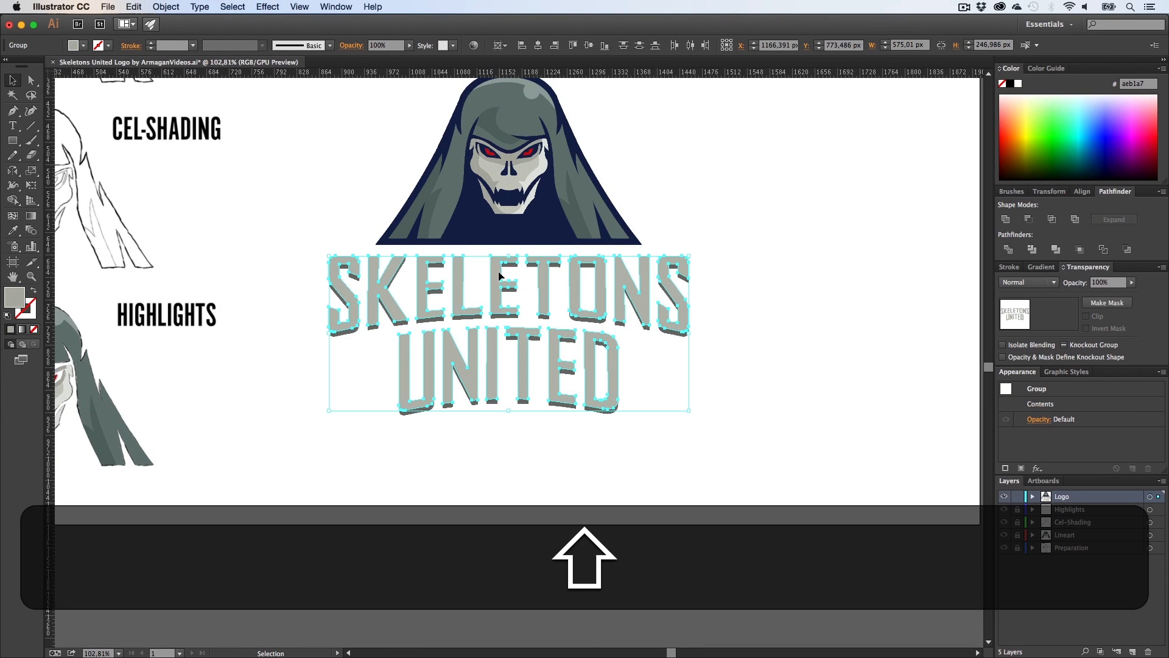
pyautogui.moveTo(500, 282); pyautogui.dragTo(521, 470)
pyautogui.click(695, 417)
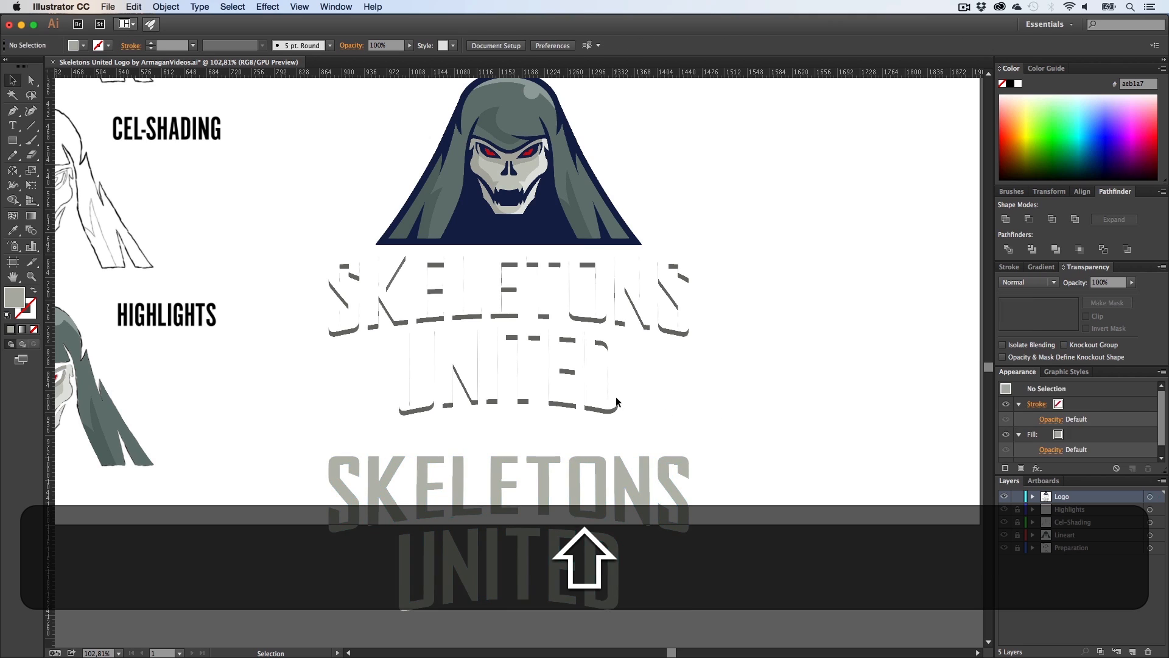
# Step: Examine the remaining extrusion side shapes up close in outline view
pyautogui.press('super+y')
pyautogui.press('super+z')
pyautogui.press('z')
pyautogui.moveTo(327, 223); pyautogui.dragTo(822, 526)
pyautogui.press('h')
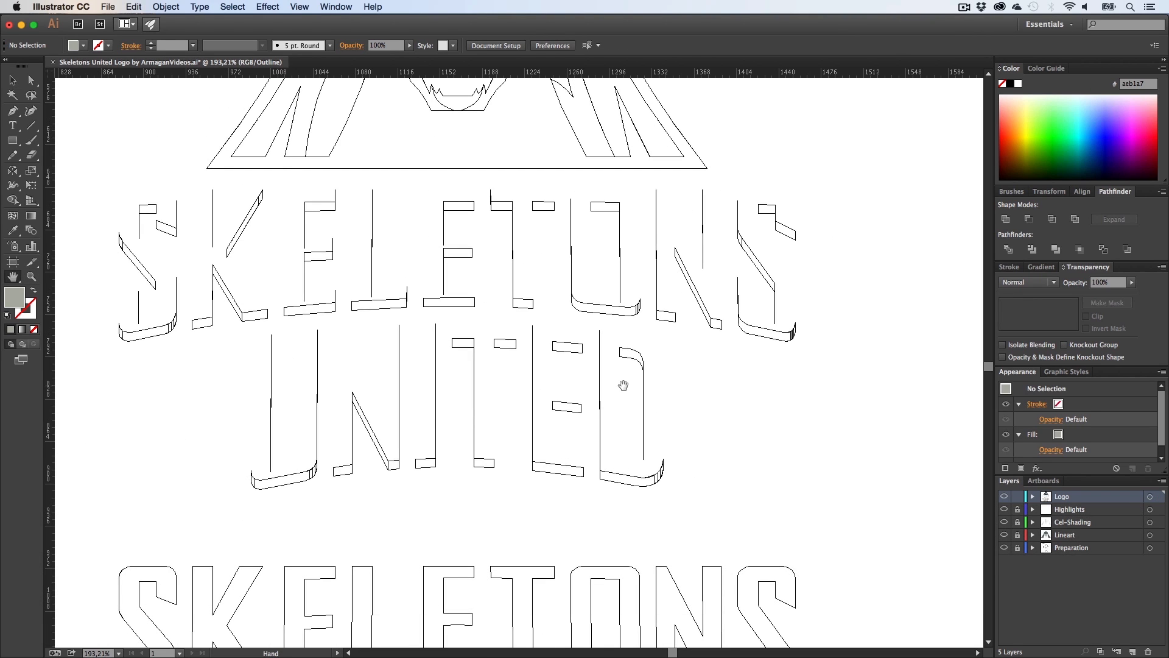
pyautogui.press('z')
pyautogui.click(624, 385)
pyautogui.press('h')
pyautogui.moveTo(528, 368); pyautogui.dragTo(582, 368)
pyautogui.press('z')
pyautogui.click(579, 367)
pyautogui.press('h')
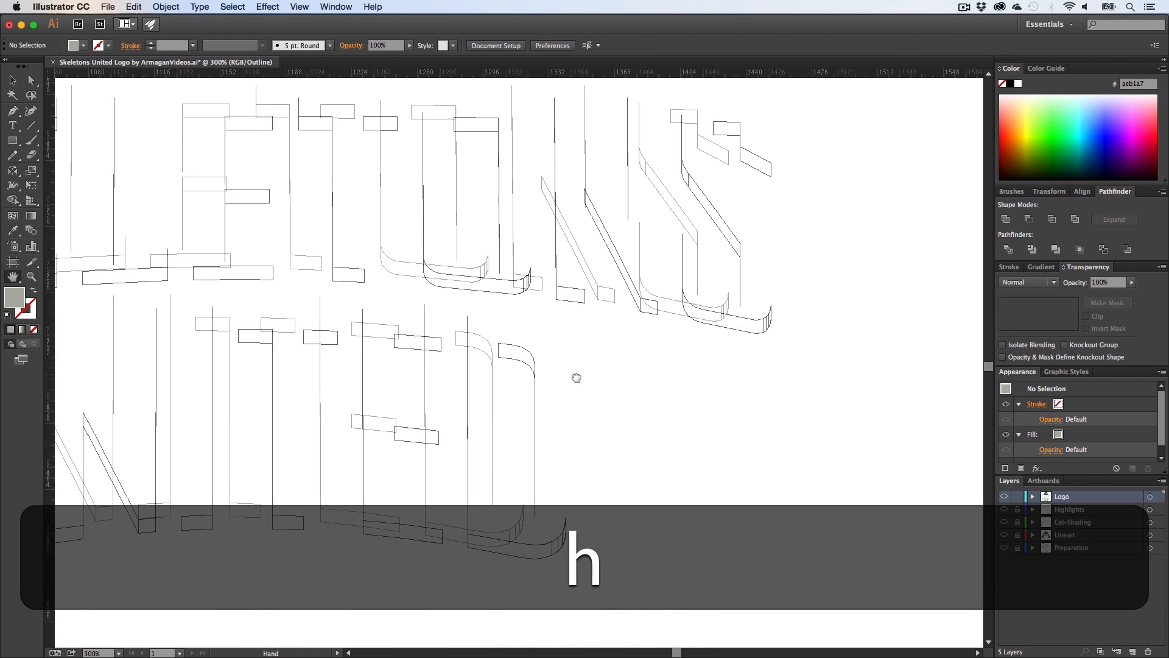
pyautogui.press('v')
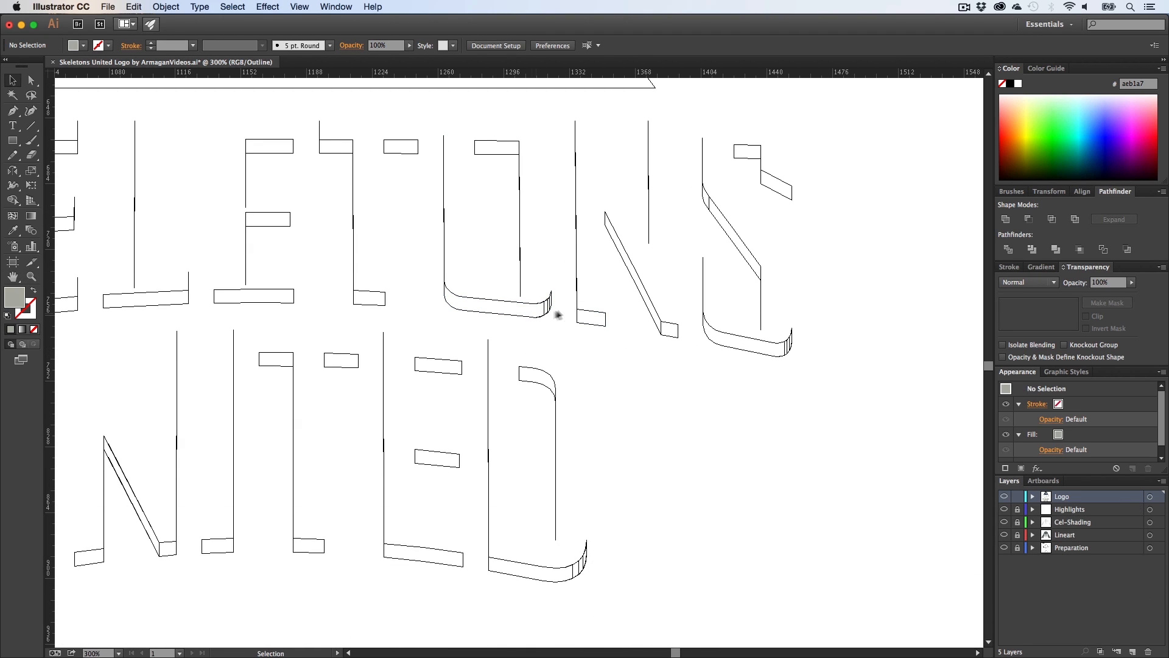
pyautogui.press('z')
pyautogui.moveTo(634, 388); pyautogui.dragTo(634, 389)
pyautogui.press('h')
pyautogui.moveTo(336, 191); pyautogui.dragTo(501, 334)
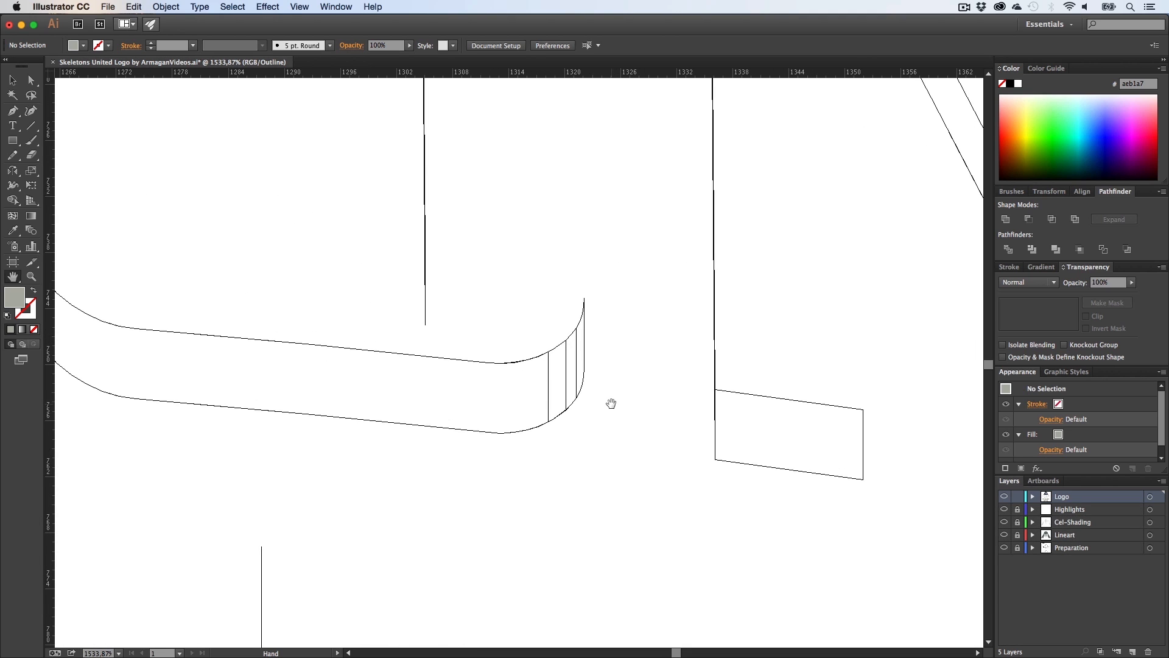
pyautogui.press('z')
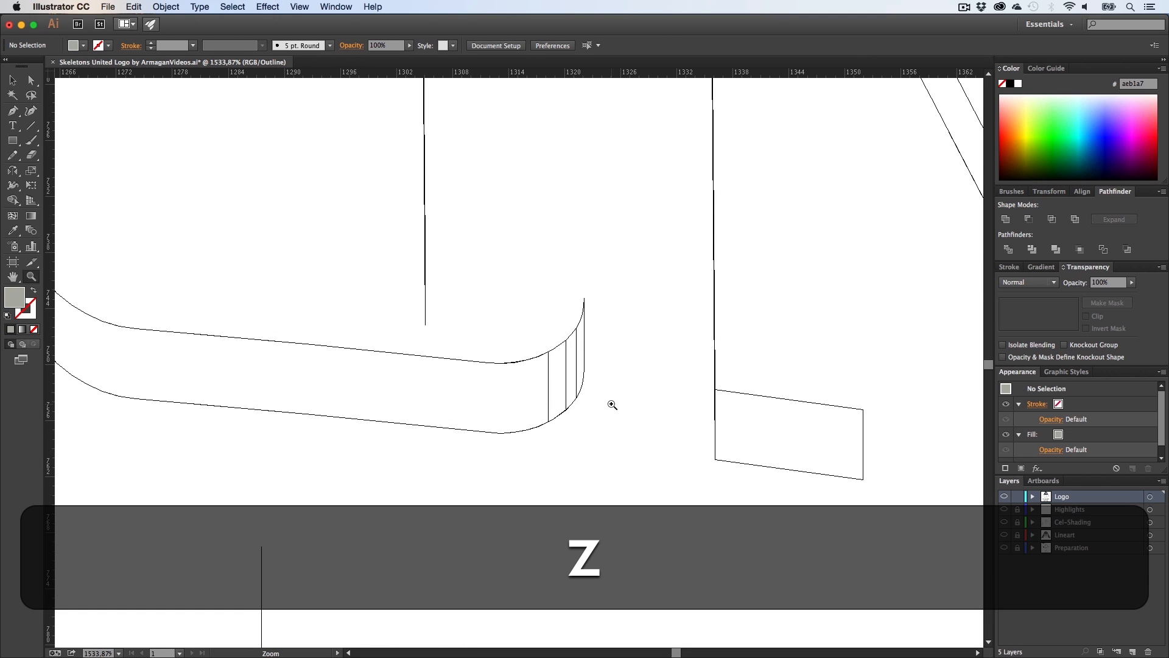
pyautogui.keyDown('alt'); pyautogui.click(612, 405); pyautogui.keyUp('alt')
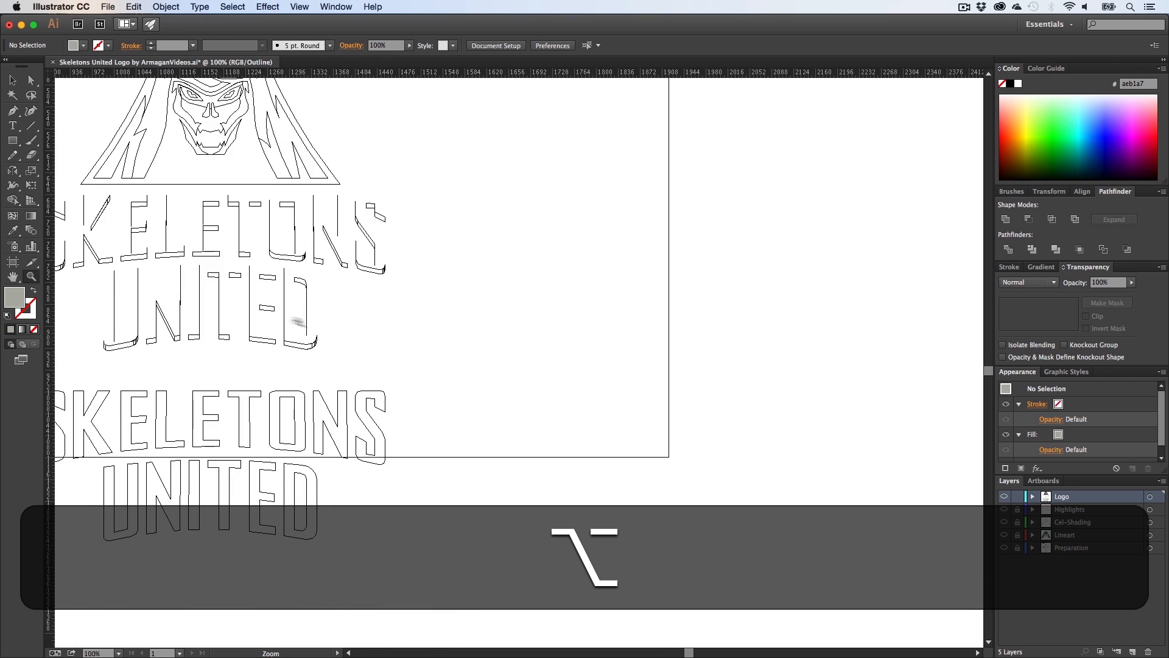
pyautogui.hotkey('alt', 'h')
pyautogui.moveTo(297, 321); pyautogui.dragTo(371, 352)
pyautogui.press('z')
pyautogui.click(370, 333)
pyautogui.press('h')
pyautogui.press('v')
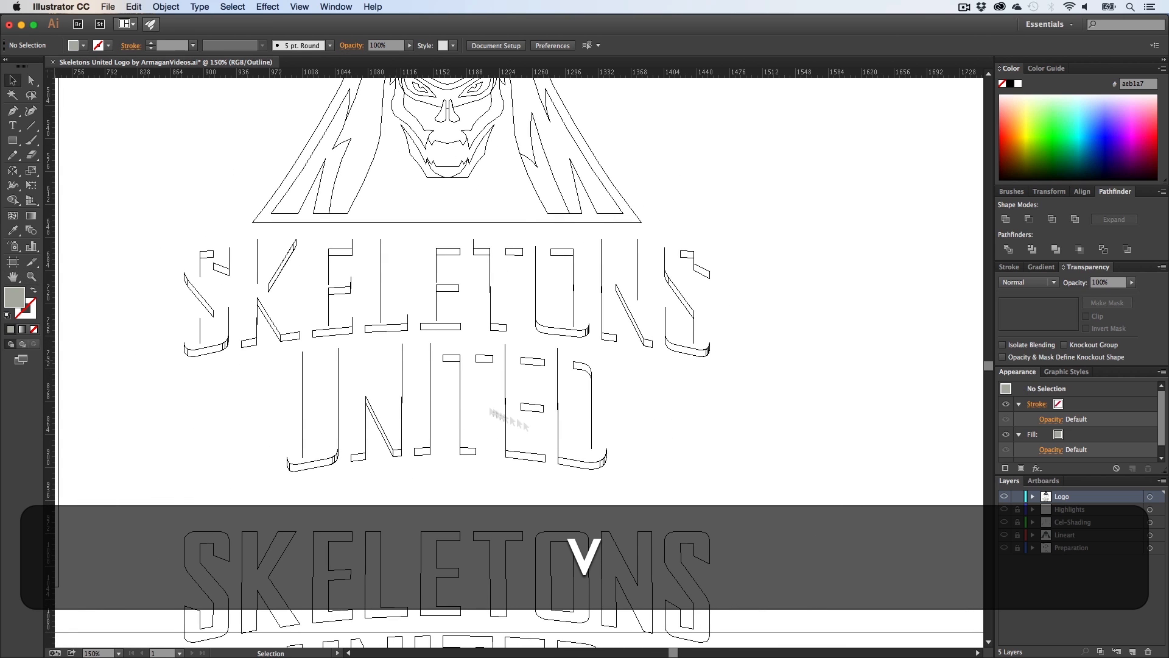
# Step: Select all the remaining extrusion side shapes and merge them into one shape with Pathfinder Unite
pyautogui.moveTo(760, 496); pyautogui.dragTo(153, 235)
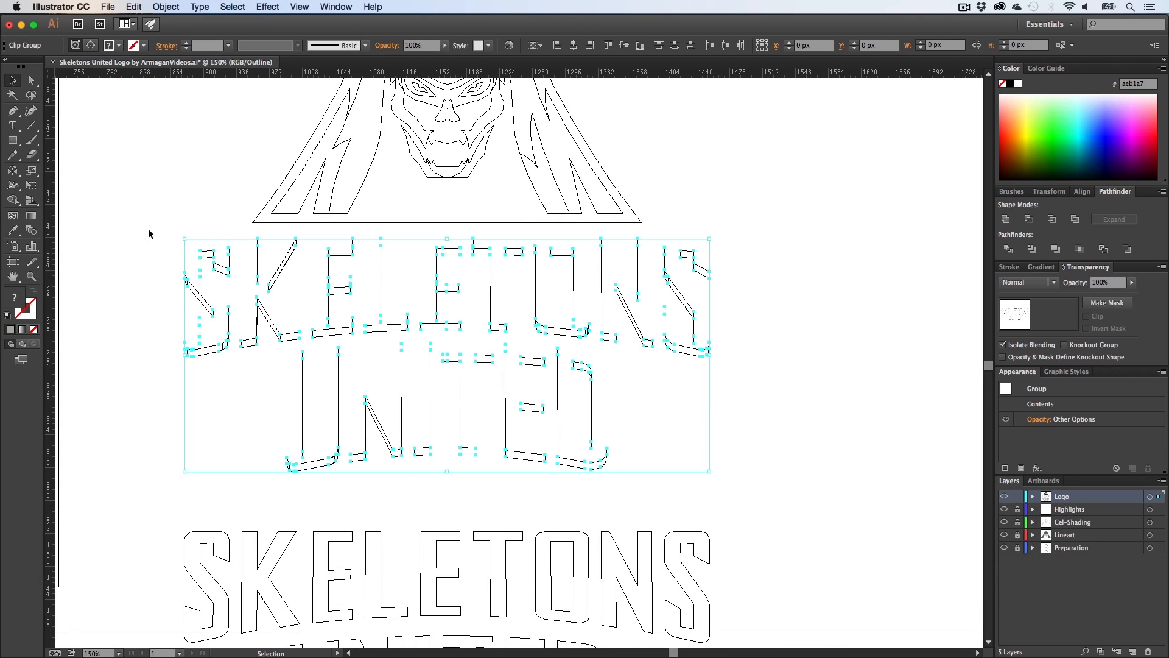
pyautogui.press('super+y')
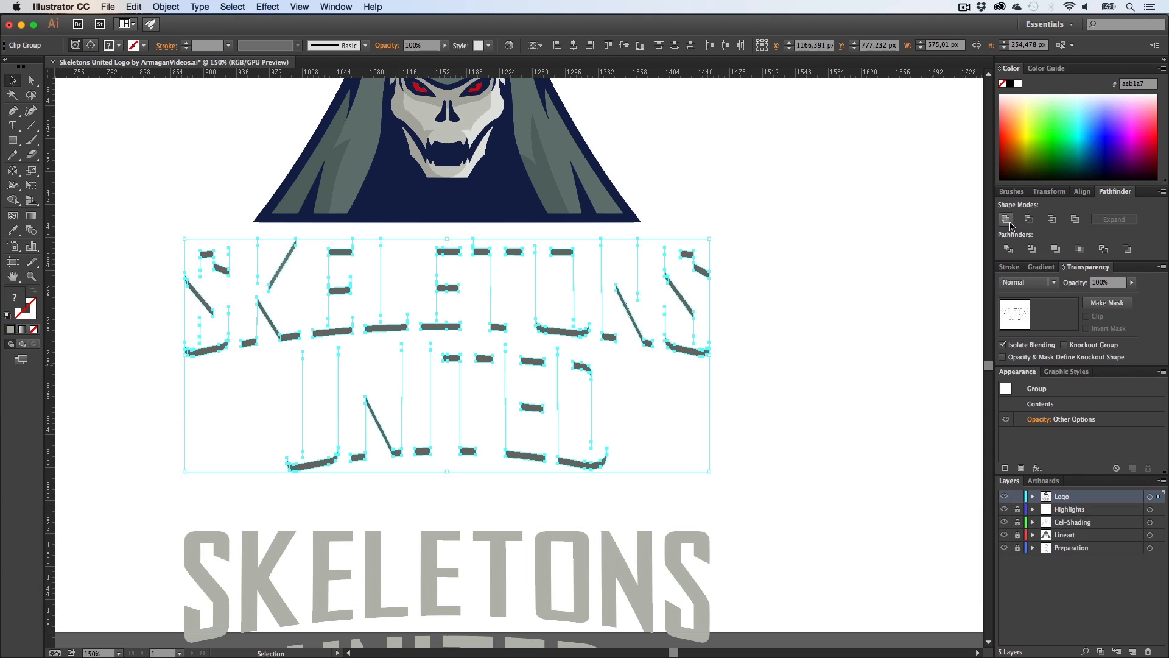
pyautogui.click(1007, 220)
pyautogui.click(820, 379)
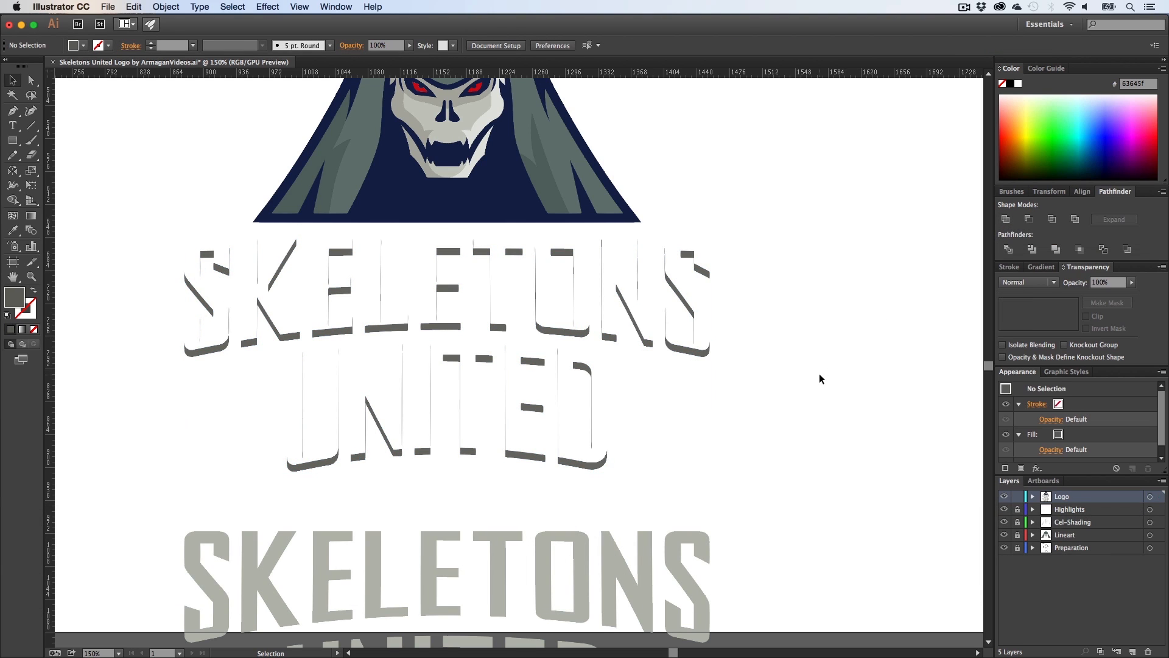
# Step: Try to move the front-face groups back up onto the merged extrusion
pyautogui.press('h')
pyautogui.moveTo(618, 456); pyautogui.dragTo(635, 383)
pyautogui.press('v')
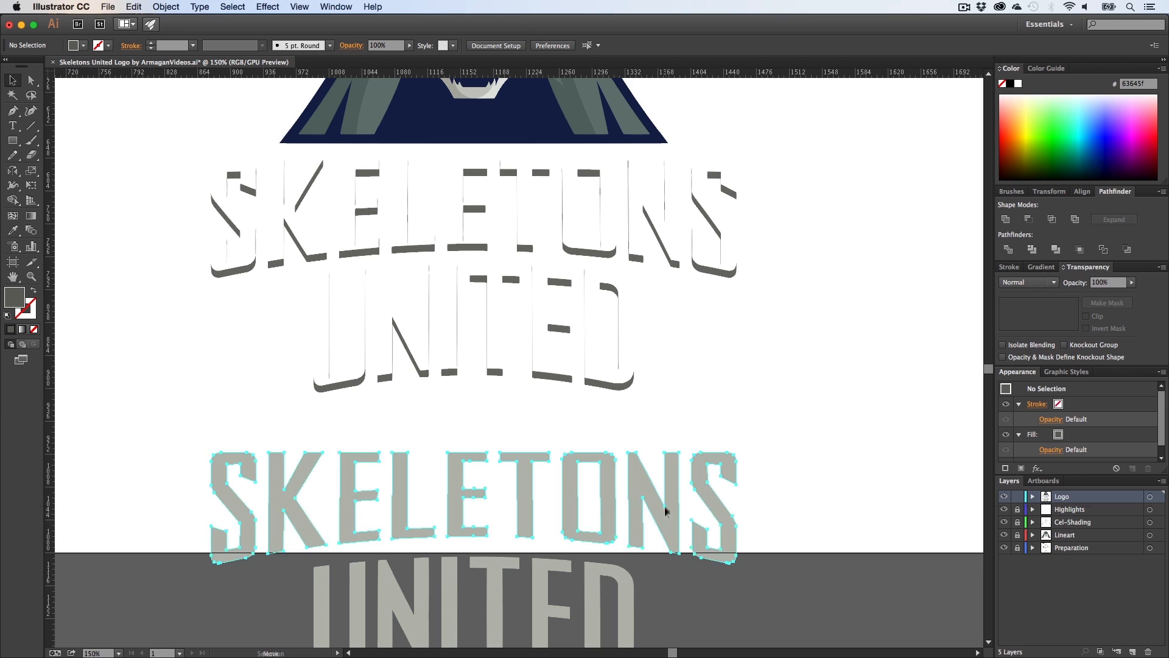
pyautogui.moveTo(665, 513); pyautogui.dragTo(685, 278)
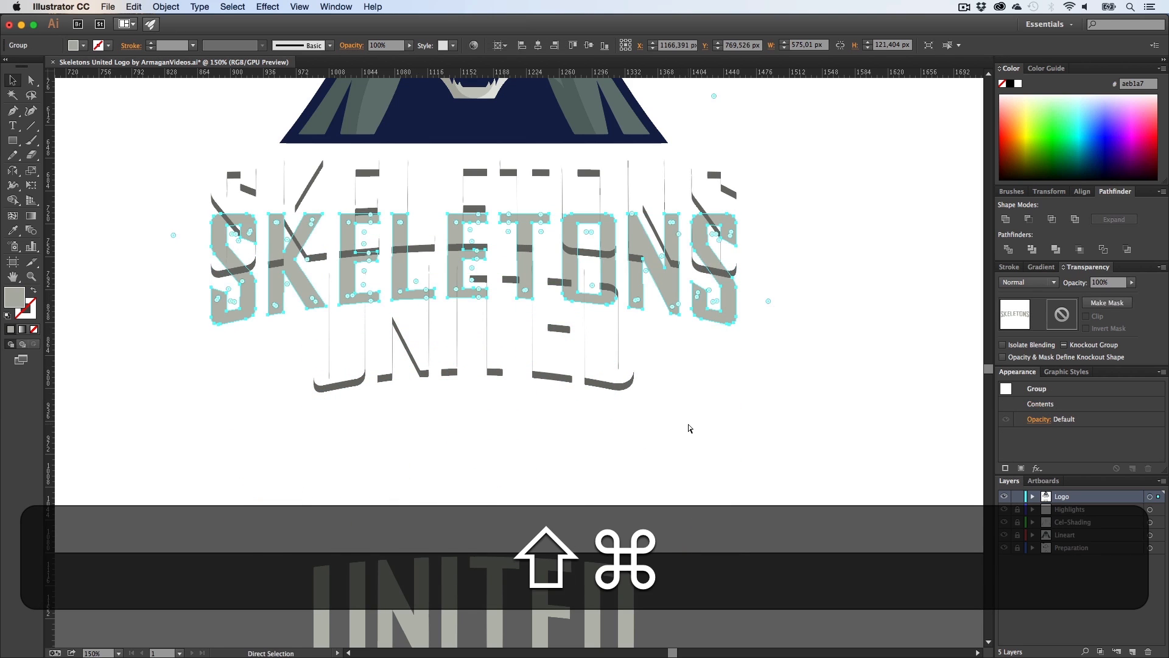
pyautogui.press('super+z')
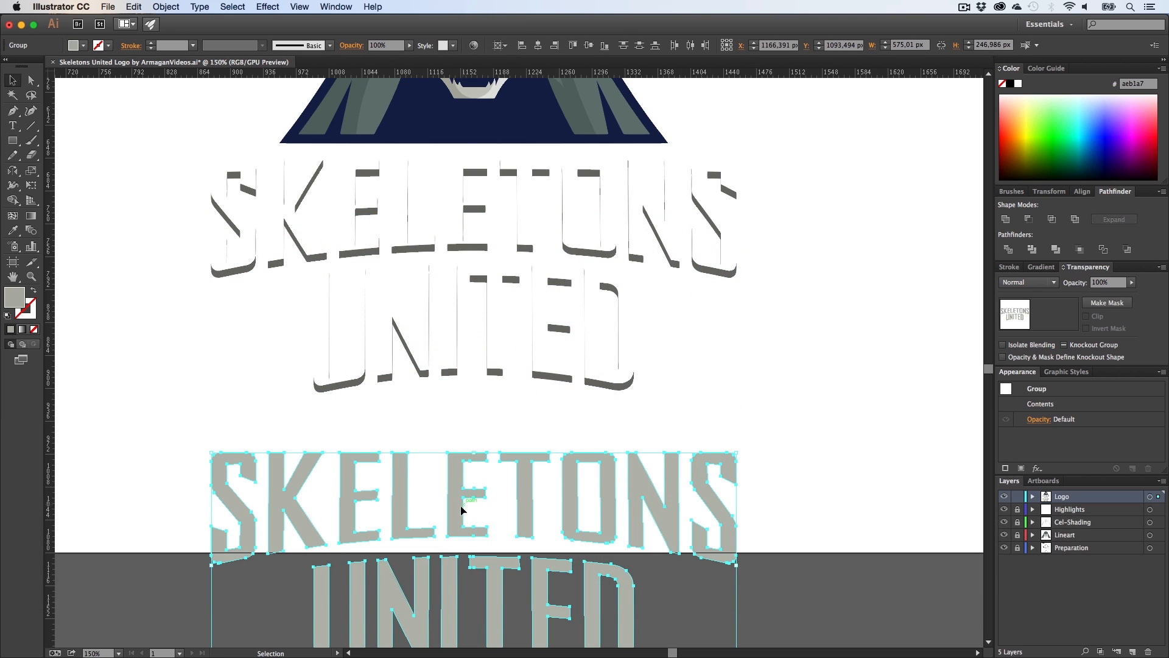
# Step: Move the front-face groups back up onto the merged extrusion sides
pyautogui.moveTo(461, 510); pyautogui.dragTo(458, 220)
pyautogui.click(761, 402)
# Step: Zoom in closely to examine how the letter front faces line up with the extruded sides
pyautogui.press('z')
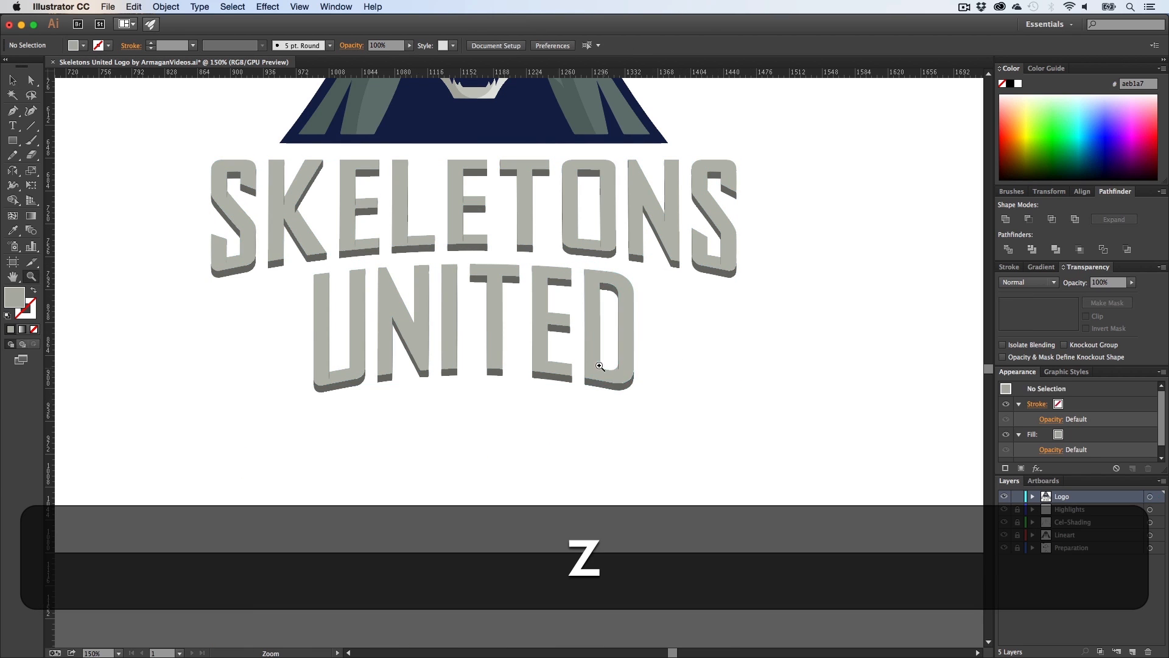
pyautogui.moveTo(606, 371); pyautogui.dragTo(914, 386)
pyautogui.press('v')
pyautogui.click(576, 413)
pyautogui.press('h')
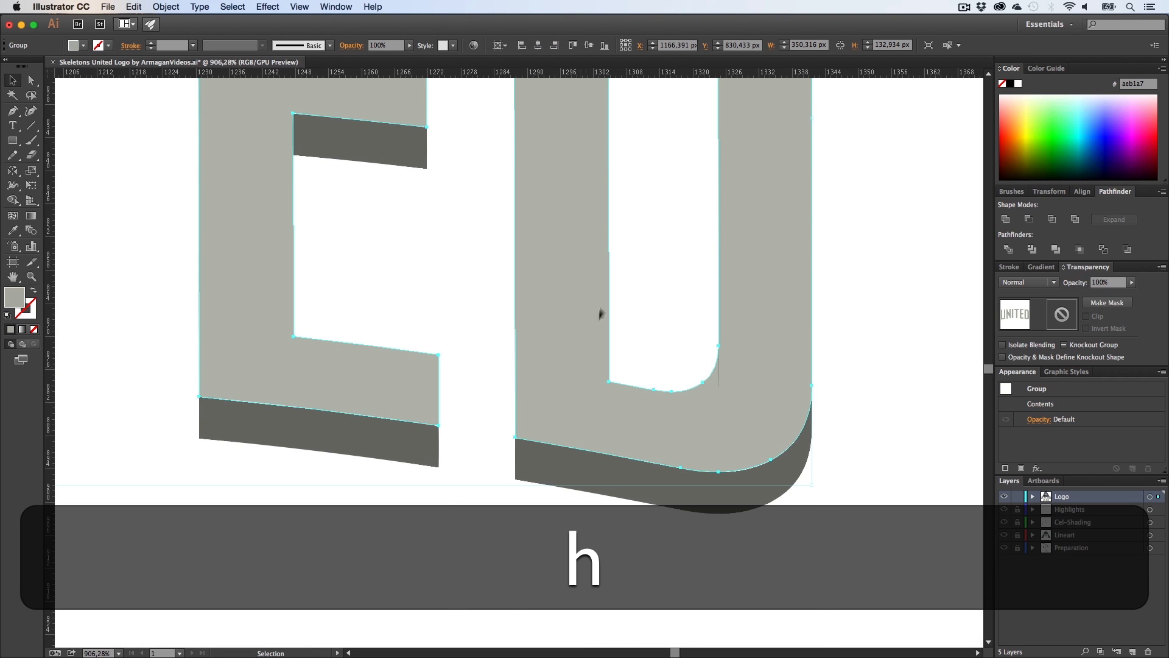
pyautogui.moveTo(602, 268); pyautogui.dragTo(608, 613)
pyautogui.press('v')
pyautogui.moveTo(634, 140); pyautogui.dragTo(580, 107)
pyautogui.keyDown('shift'); pyautogui.click(614, 374); pyautogui.keyUp('shift')
pyautogui.press('h')
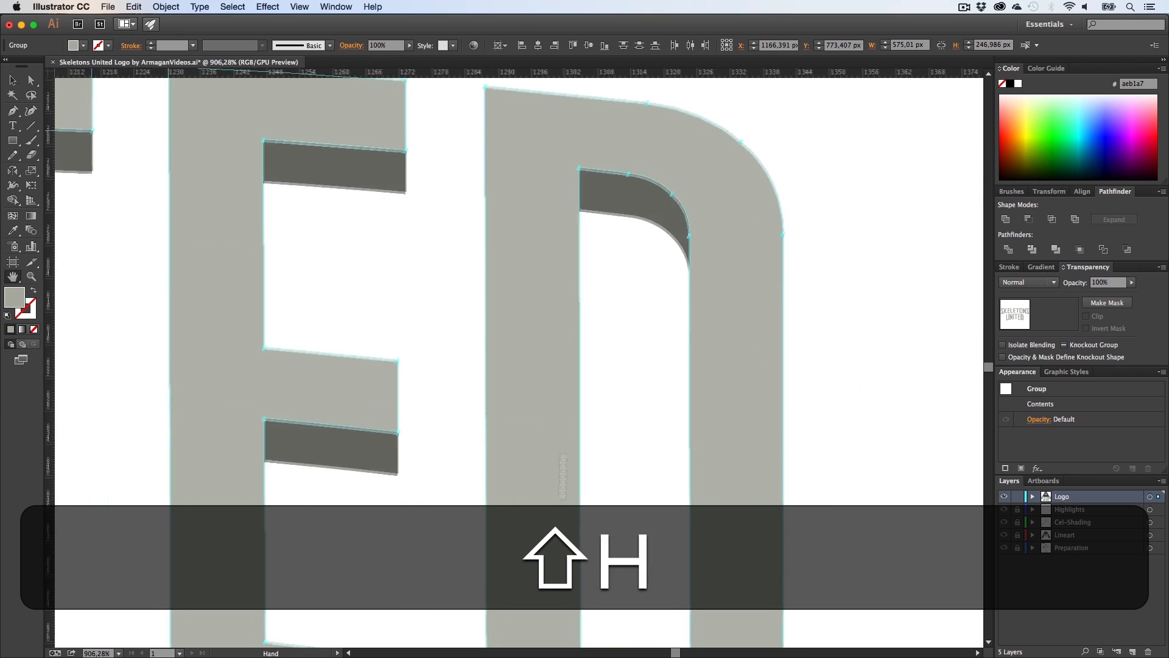
pyautogui.moveTo(578, 523); pyautogui.dragTo(585, 200)
pyautogui.press('z')
pyautogui.moveTo(520, 393); pyautogui.dragTo(710, 404)
pyautogui.moveTo(451, 431); pyautogui.dragTo(830, 433)
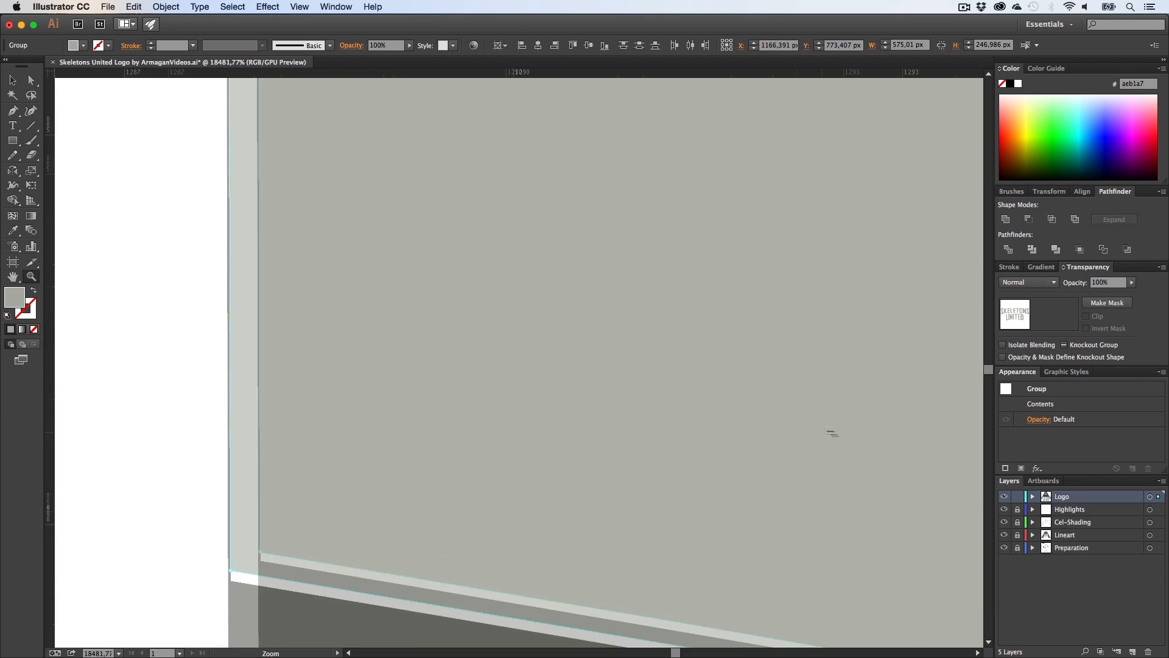
pyautogui.press('h')
pyautogui.moveTo(322, 485); pyautogui.dragTo(473, 349)
pyautogui.press('v')
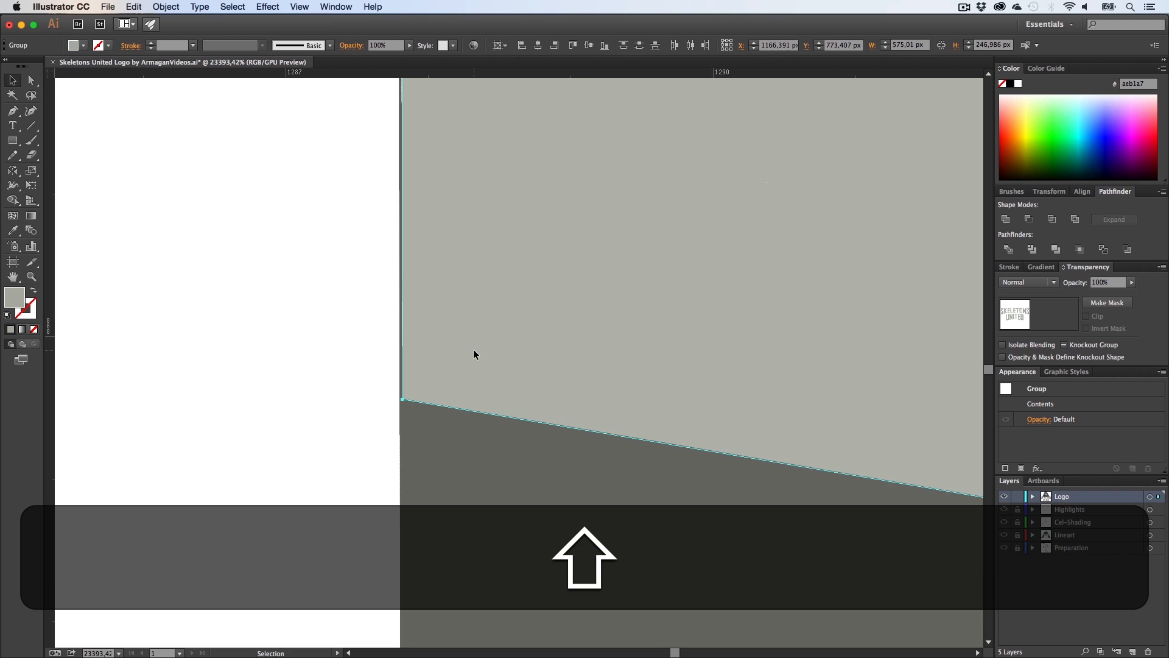
# Step: Bring the grouped letter front faces in front of the extrusion sides
pyautogui.hotkey('shift', 'z')
pyautogui.moveTo(567, 376); pyautogui.dragTo(290, 423)
pyautogui.press('z')
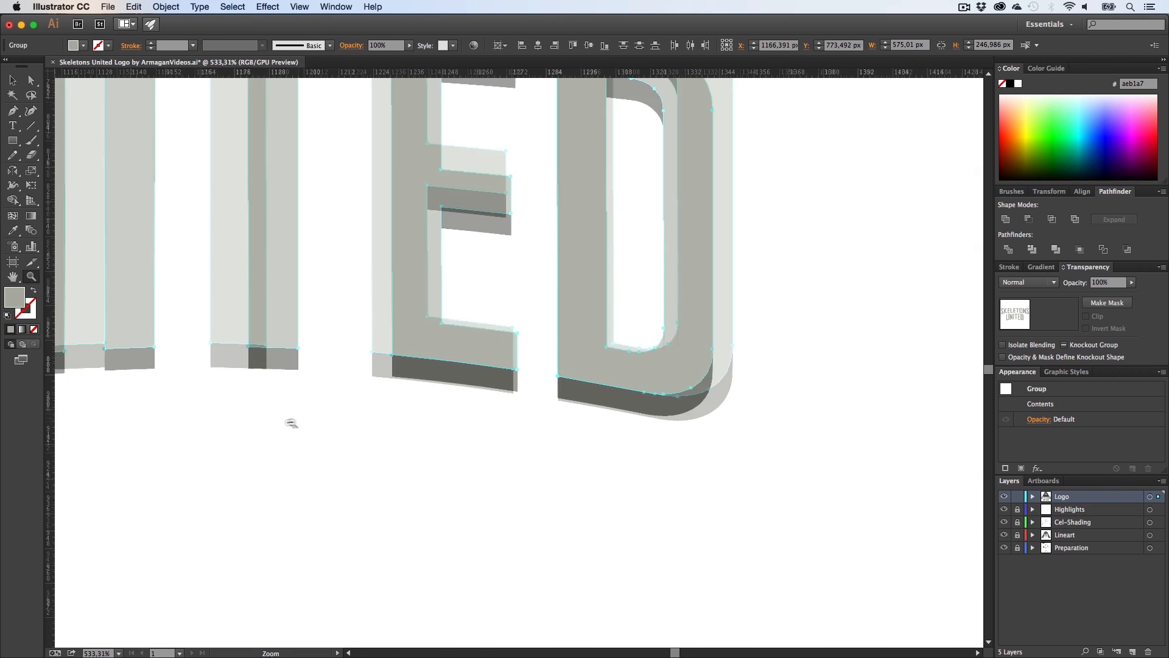
pyautogui.moveTo(533, 365); pyautogui.dragTo(265, 390)
pyautogui.press('h')
pyautogui.moveTo(481, 367); pyautogui.dragTo(510, 421)
pyautogui.press('v')
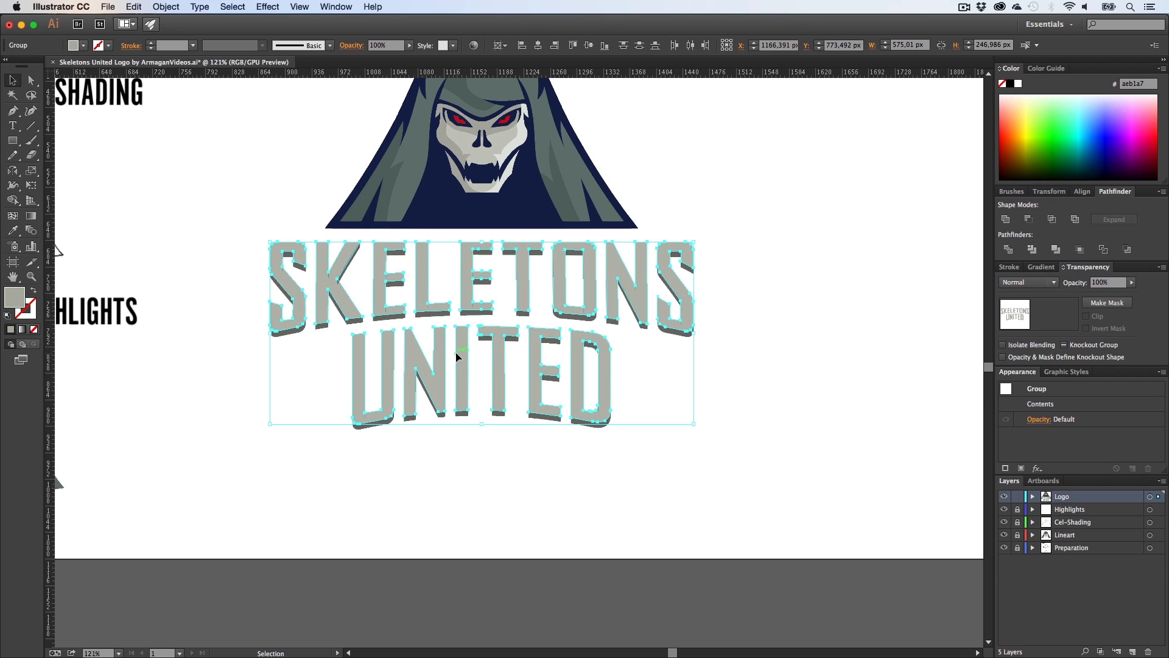
pyautogui.rightClick(458, 356)
pyautogui.moveTo(484, 458)
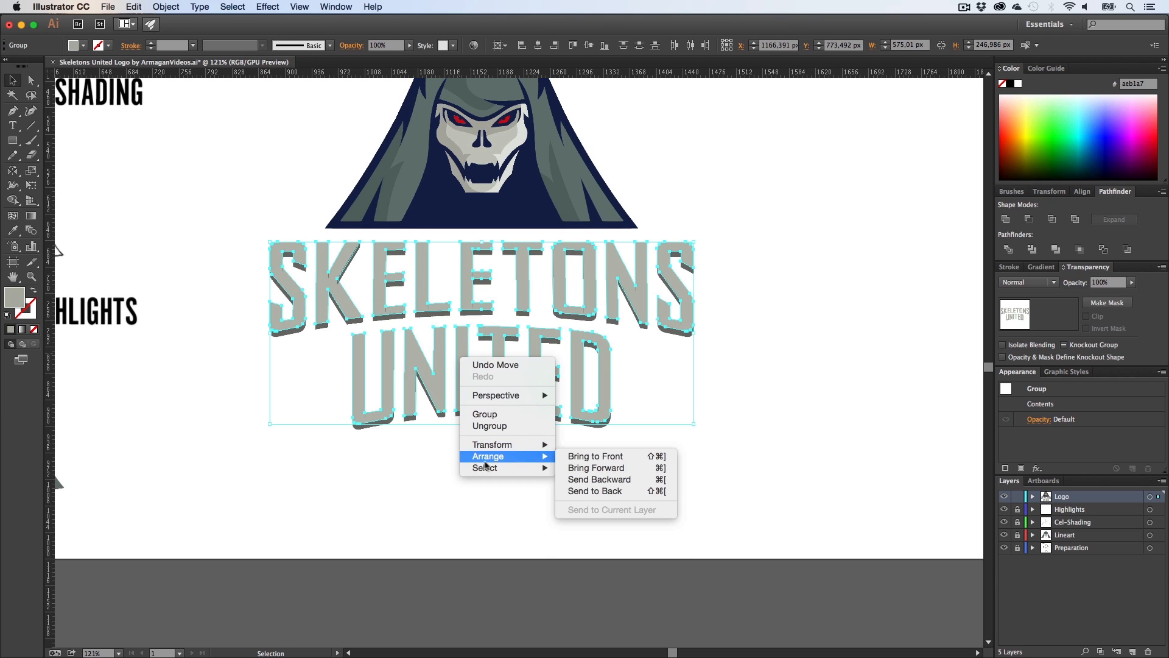
pyautogui.click(586, 460)
pyautogui.click(691, 472)
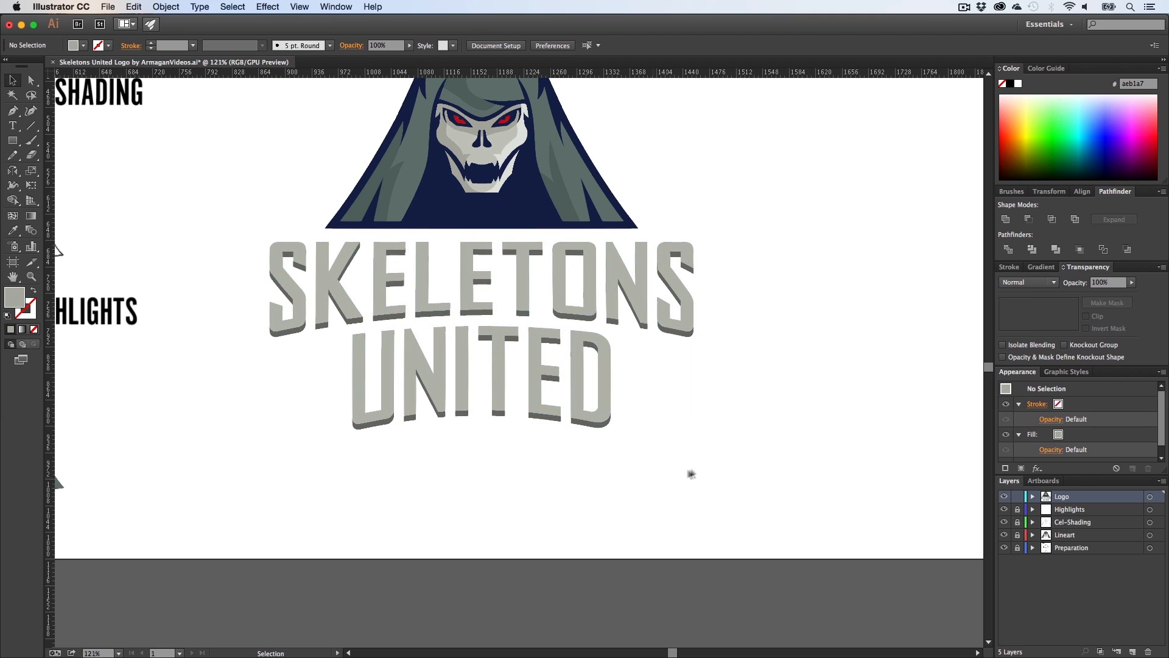
# Step: Duplicate the whole SKELETONS UNITED lettering and place the copy below the original
pyautogui.moveTo(691, 472); pyautogui.dragTo(323, 518)
pyautogui.press('alt')
pyautogui.hotkey('alt', 'shift', 'h')
pyautogui.moveTo(437, 503); pyautogui.dragTo(445, 354)
pyautogui.press('v')
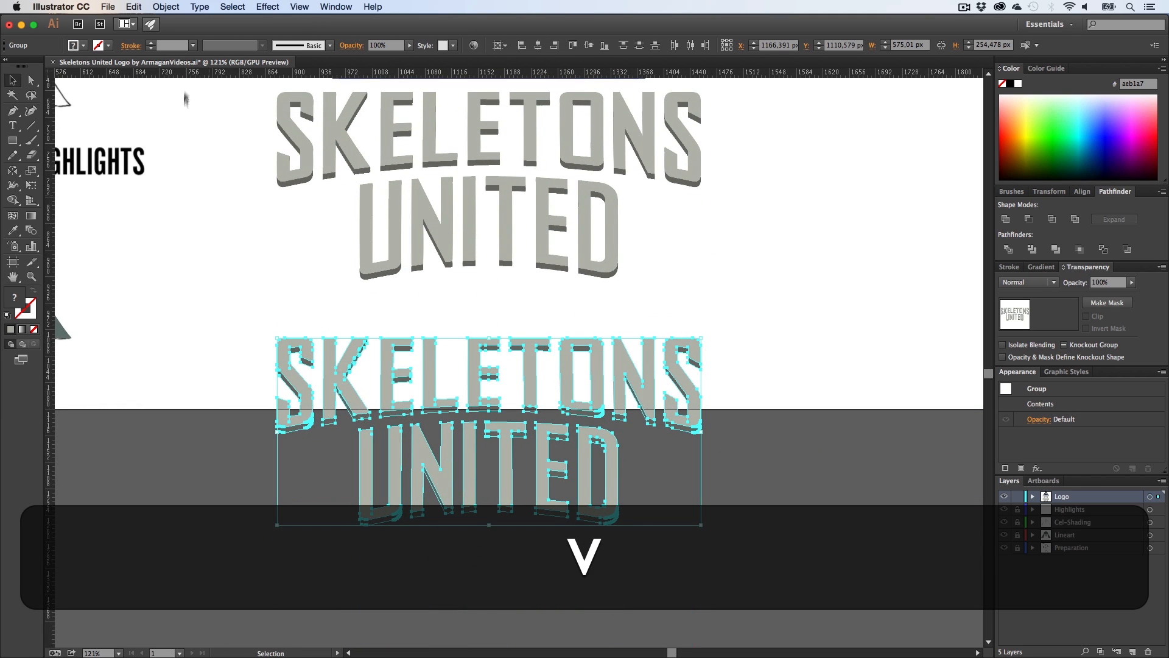
# Step: Try to unite the duplicated lettering into one shape with Pathfinder Unite
pyautogui.click(166, 7)
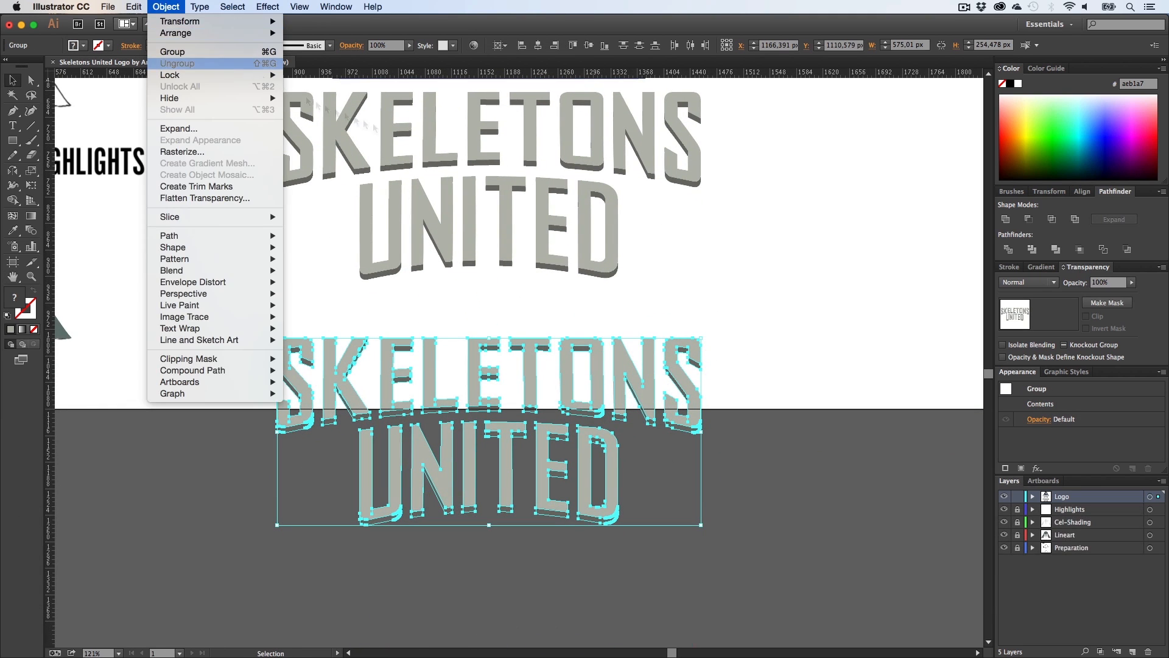
pyautogui.click(1006, 221)
pyautogui.press('h')
pyautogui.press('v')
pyautogui.moveTo(481, 402); pyautogui.dragTo(462, 486)
pyautogui.press('shift+super+z')
pyautogui.press('super+z')
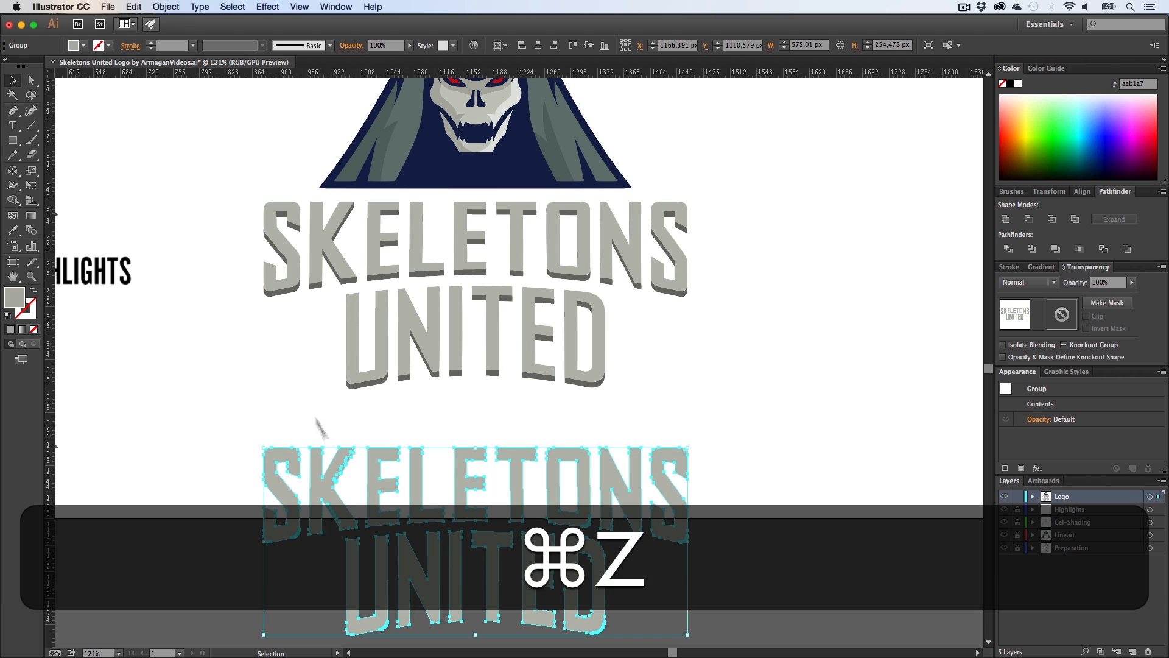
# Step: Apply Offset Path to the duplicated lettering with an offset of 14 px
pyautogui.click(165, 7)
pyautogui.moveTo(182, 236)
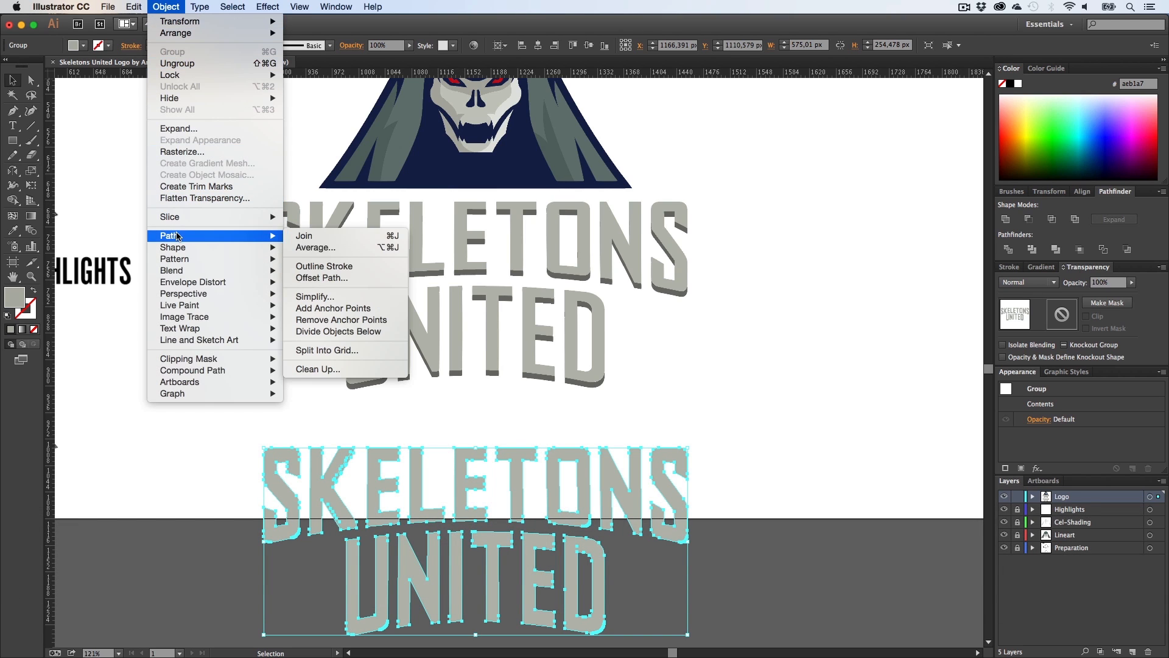
pyautogui.click(358, 279)
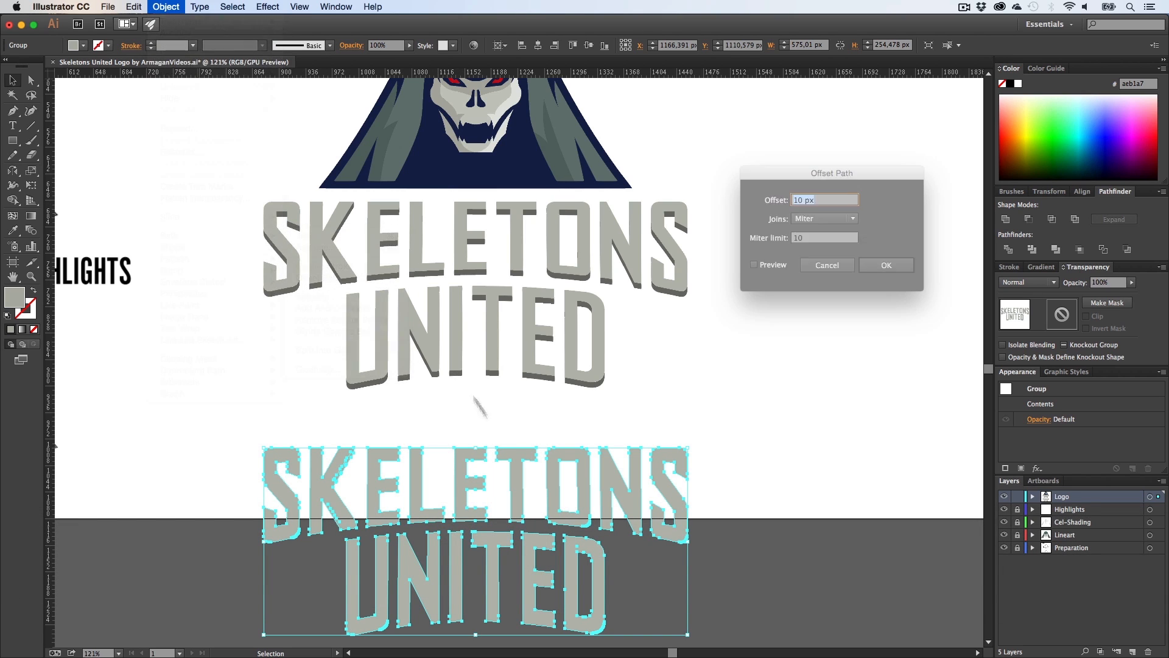
pyautogui.click(754, 265)
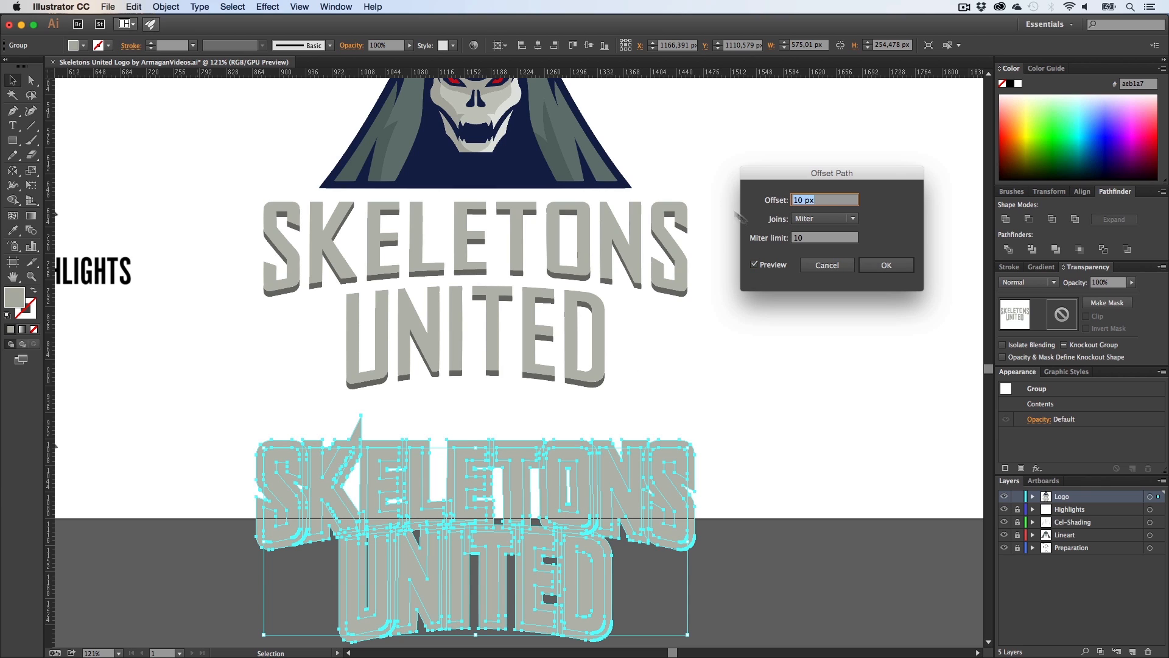
pyautogui.write('14')
pyautogui.click(822, 241)
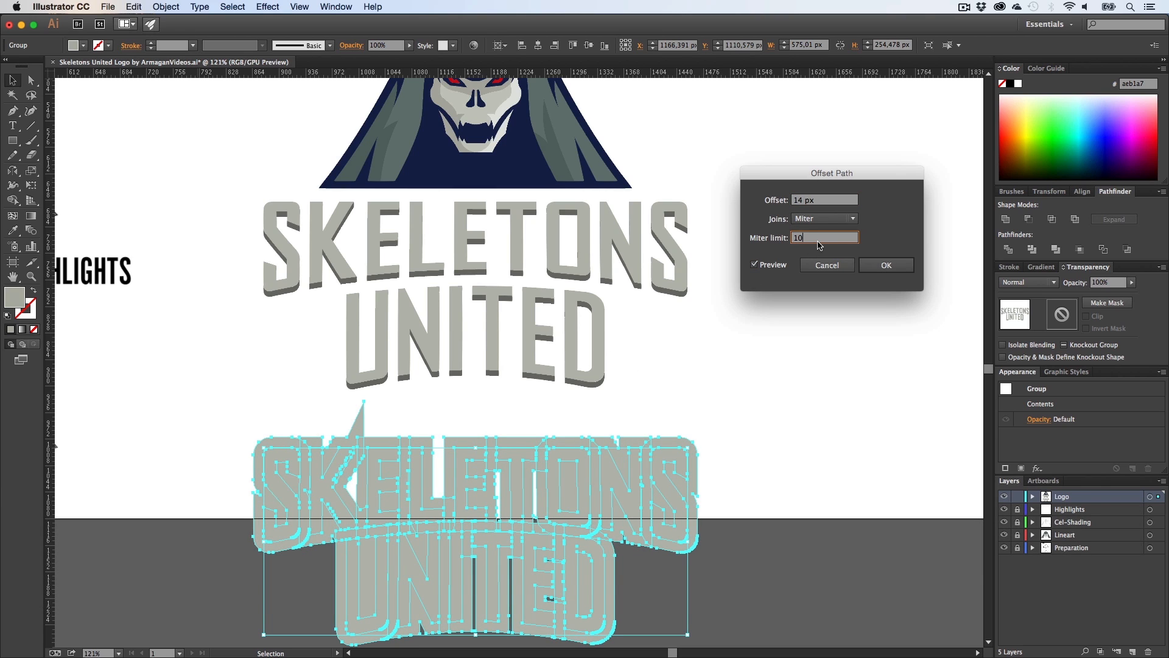
pyautogui.click(886, 265)
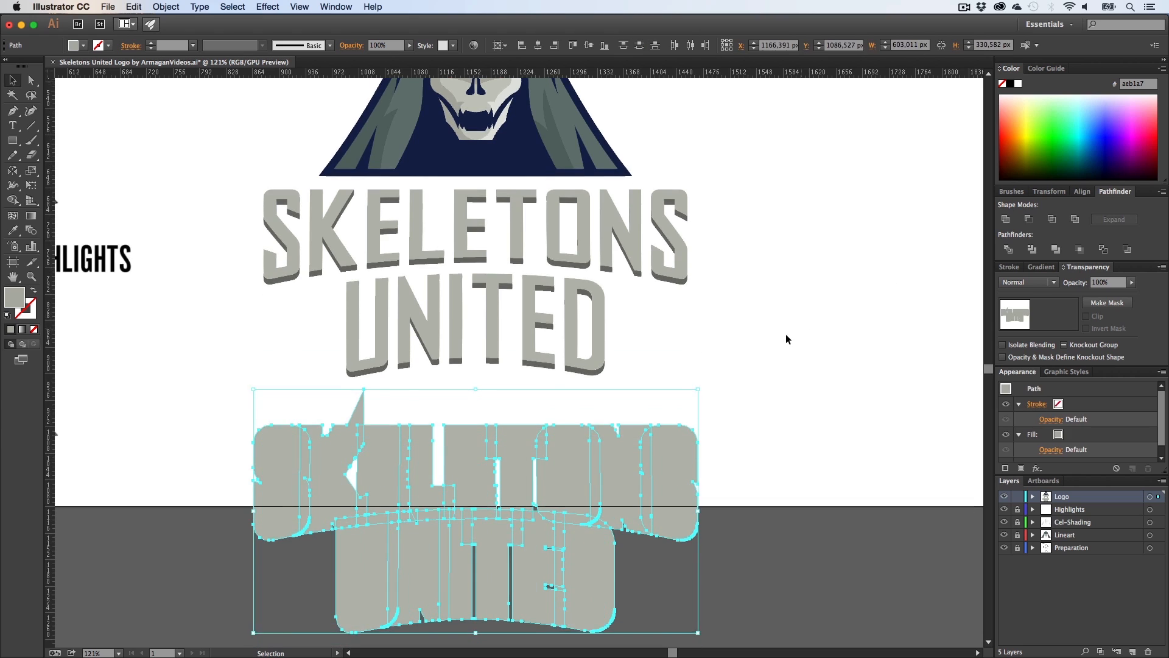
# Step: Merge all the offset shapes into a single silhouette with Pathfinder Unite
pyautogui.scroll(-5, 785, 333)
pyautogui.moveTo(784, 509); pyautogui.dragTo(274, 146)
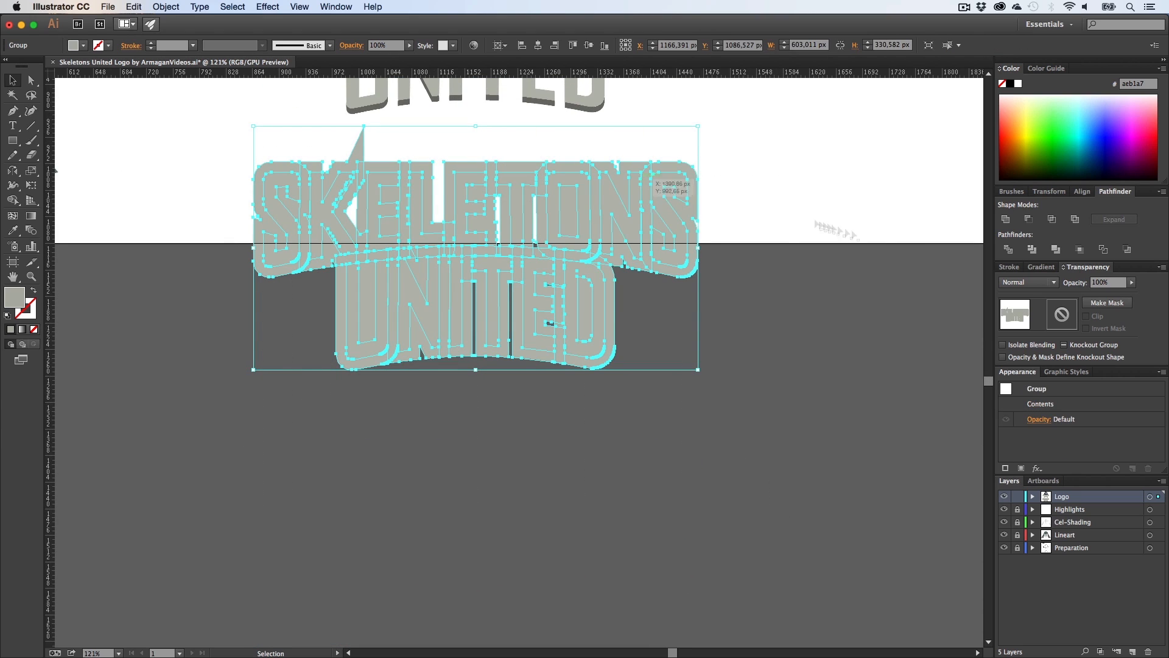
pyautogui.click(1006, 220)
pyautogui.press('h')
pyautogui.moveTo(755, 246); pyautogui.dragTo(755, 346)
pyautogui.press('a')
pyautogui.click(751, 366)
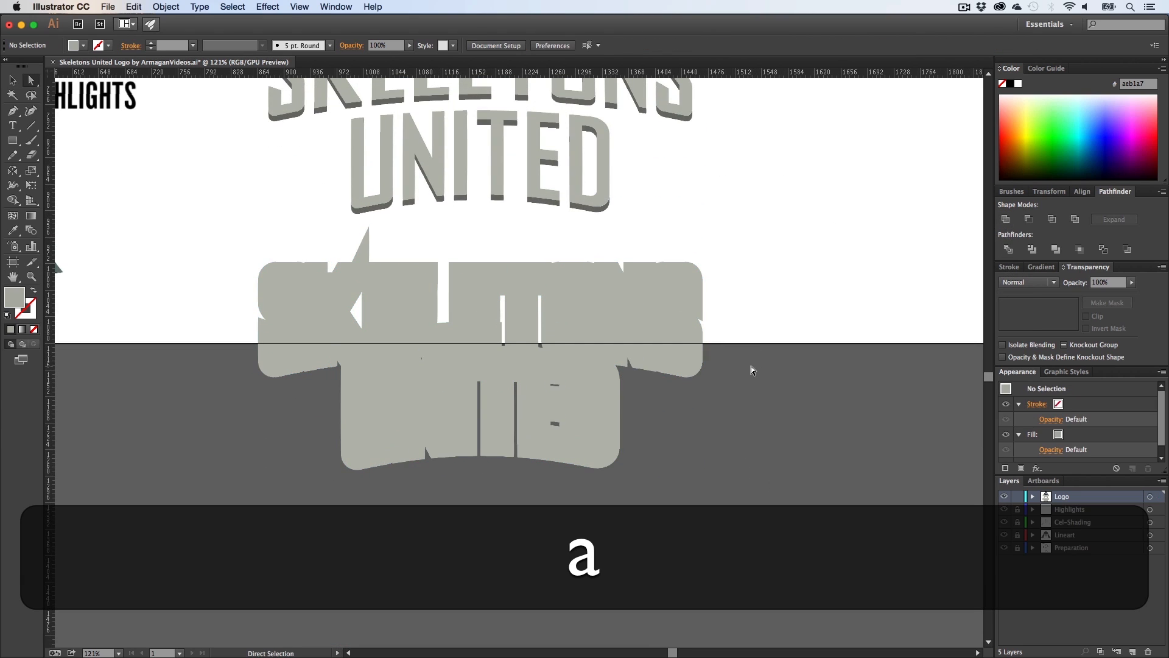
# Step: Draw a filler polygon over the silhouette's inner gaps with the Pen tool and unite it with the silhouette
pyautogui.press('p')
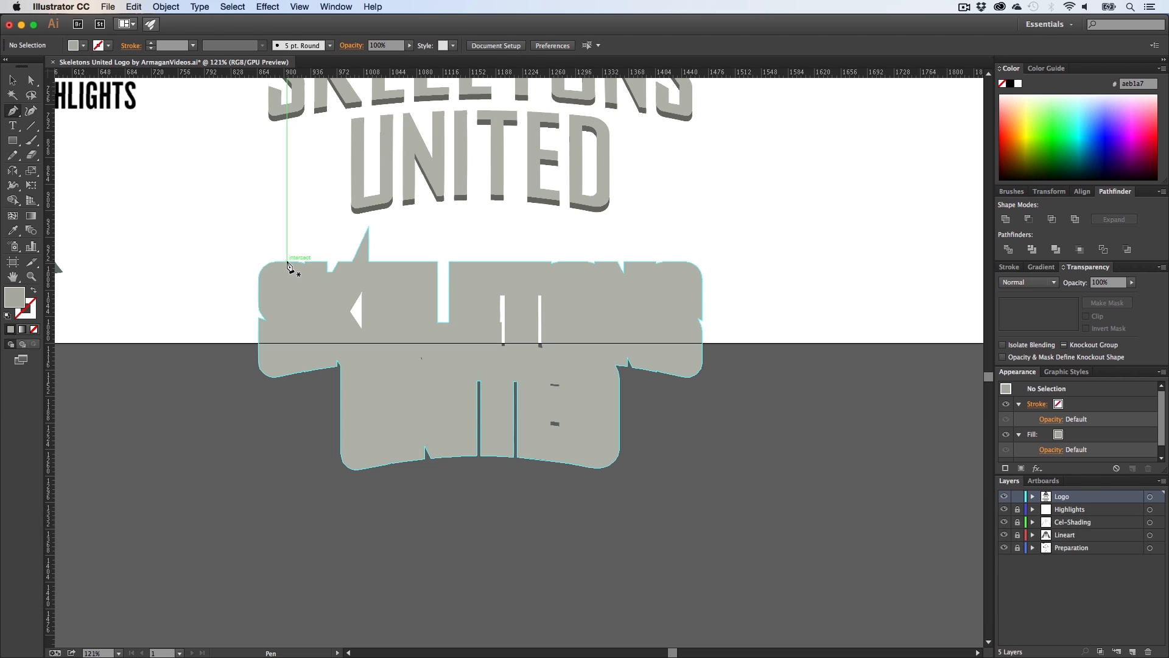
pyautogui.click(288, 263)
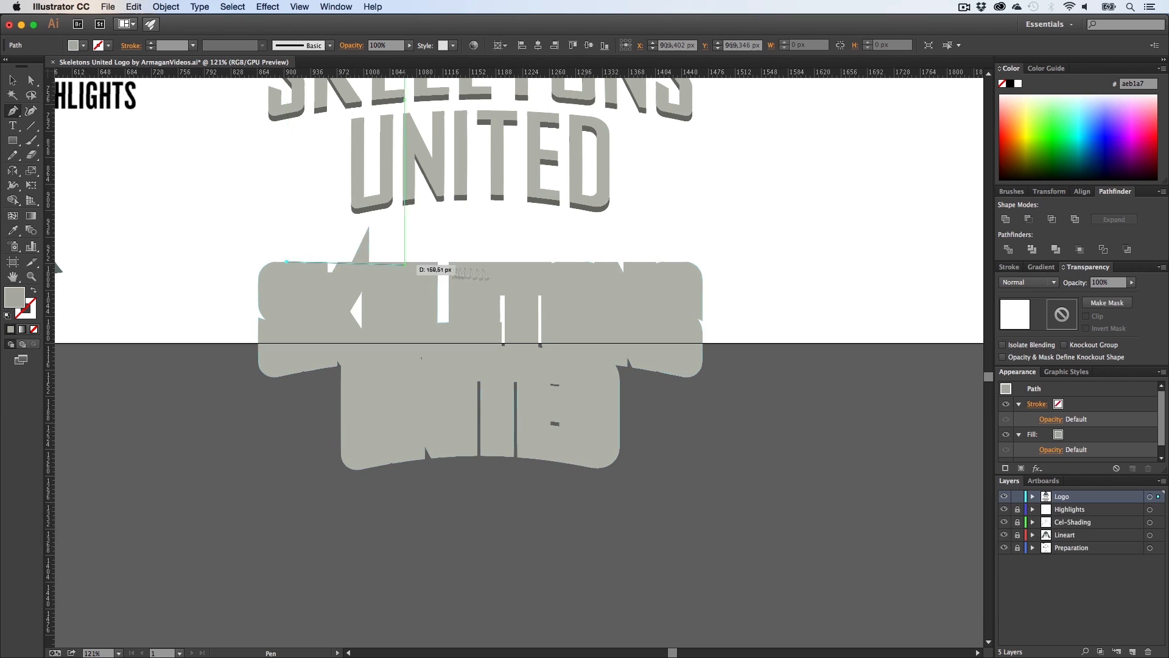
pyautogui.click(677, 262)
pyautogui.click(617, 347)
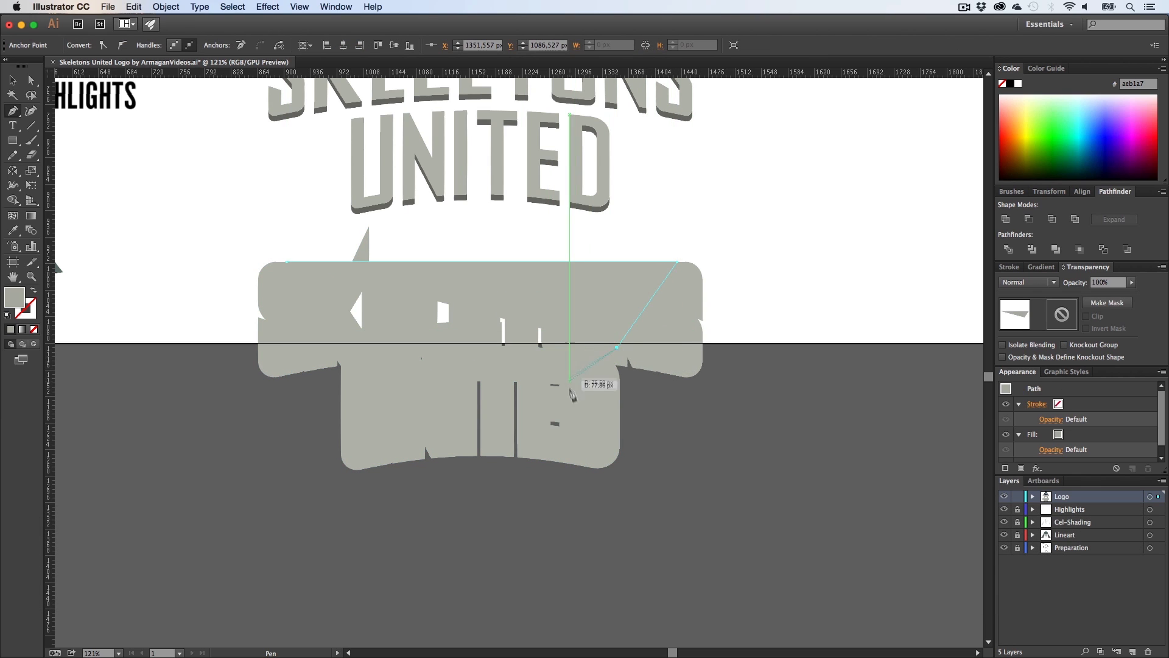
pyautogui.click(574, 449)
pyautogui.click(434, 434)
pyautogui.click(357, 358)
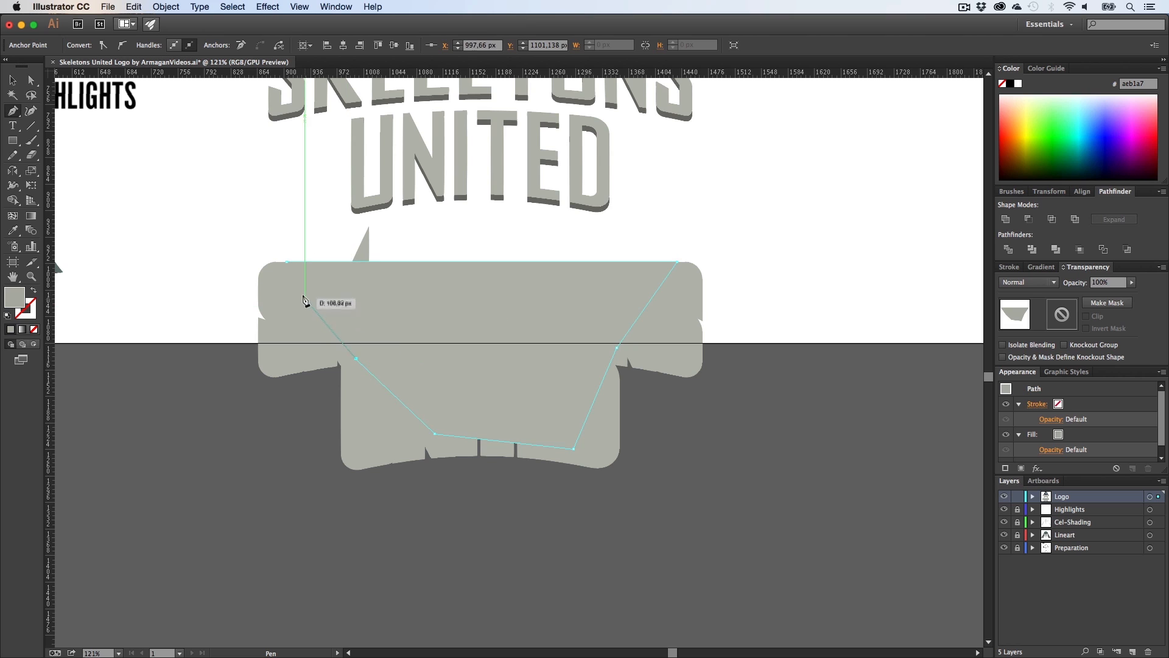
pyautogui.press('v')
pyautogui.keyDown('shift'); pyautogui.click(691, 323); pyautogui.keyUp('shift')
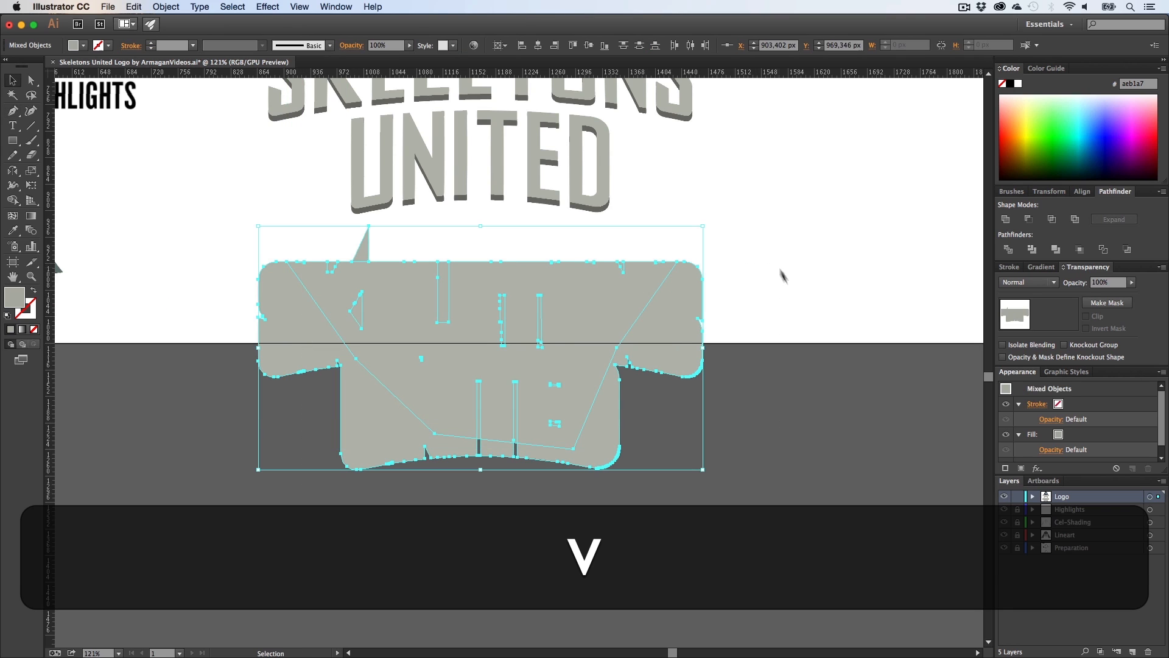
pyautogui.click(1006, 220)
pyautogui.click(815, 320)
# Step: Delete the tip anchor of the spike sticking up from the silhouette's top edge
pyautogui.press('z')
pyautogui.moveTo(330, 238); pyautogui.dragTo(548, 287)
pyautogui.press('a')
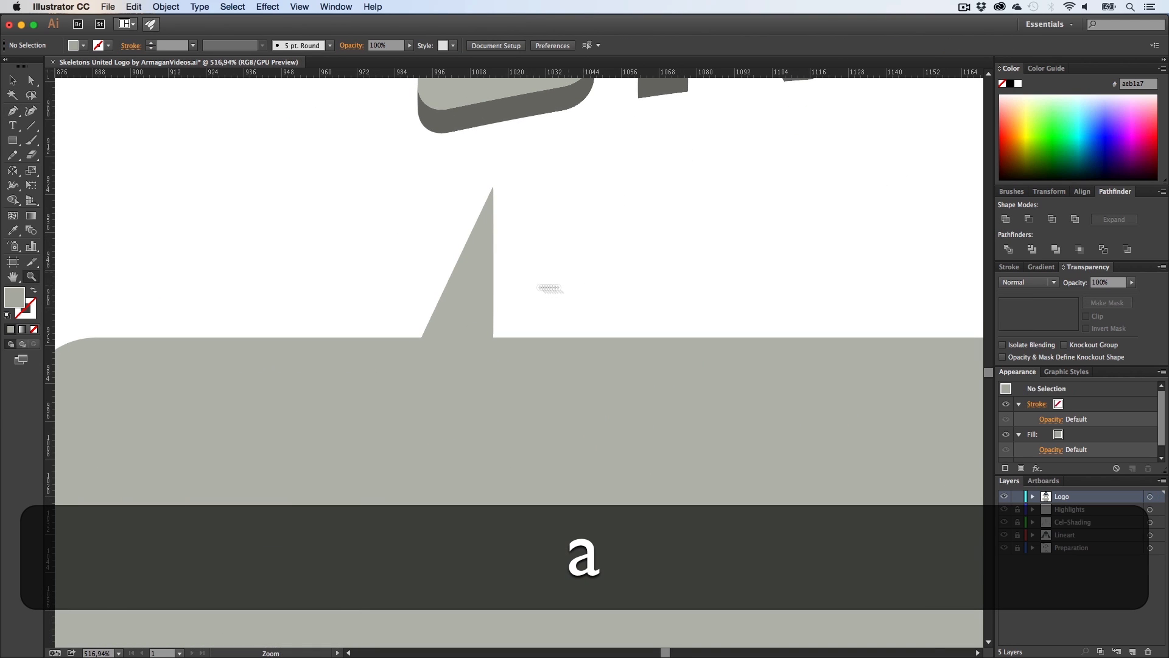
pyautogui.click(473, 284)
pyautogui.press('p')
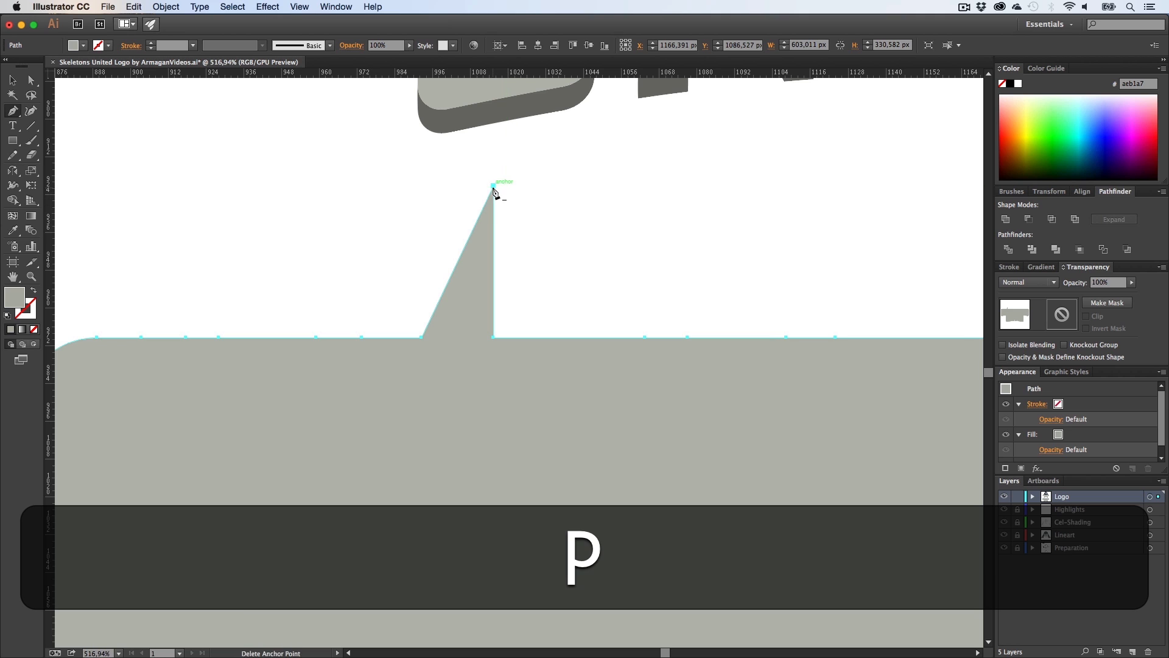
pyautogui.click(493, 186)
pyautogui.press('a')
pyautogui.click(466, 312)
# Step: Delete the notch and spike anchors on the silhouette's right-side lower edge
pyautogui.press('z')
pyautogui.moveTo(607, 361); pyautogui.dragTo(454, 363)
pyautogui.press('h')
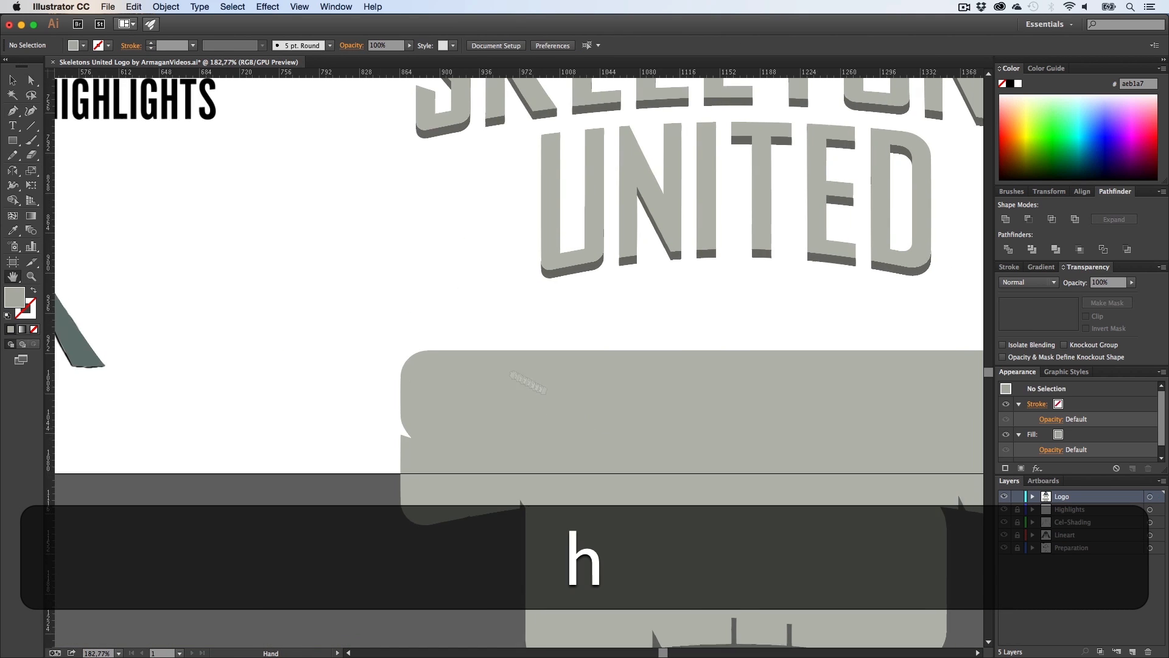
pyautogui.moveTo(607, 433); pyautogui.dragTo(382, 311)
pyautogui.press('z')
pyautogui.moveTo(458, 394); pyautogui.dragTo(460, 343)
pyautogui.press('h')
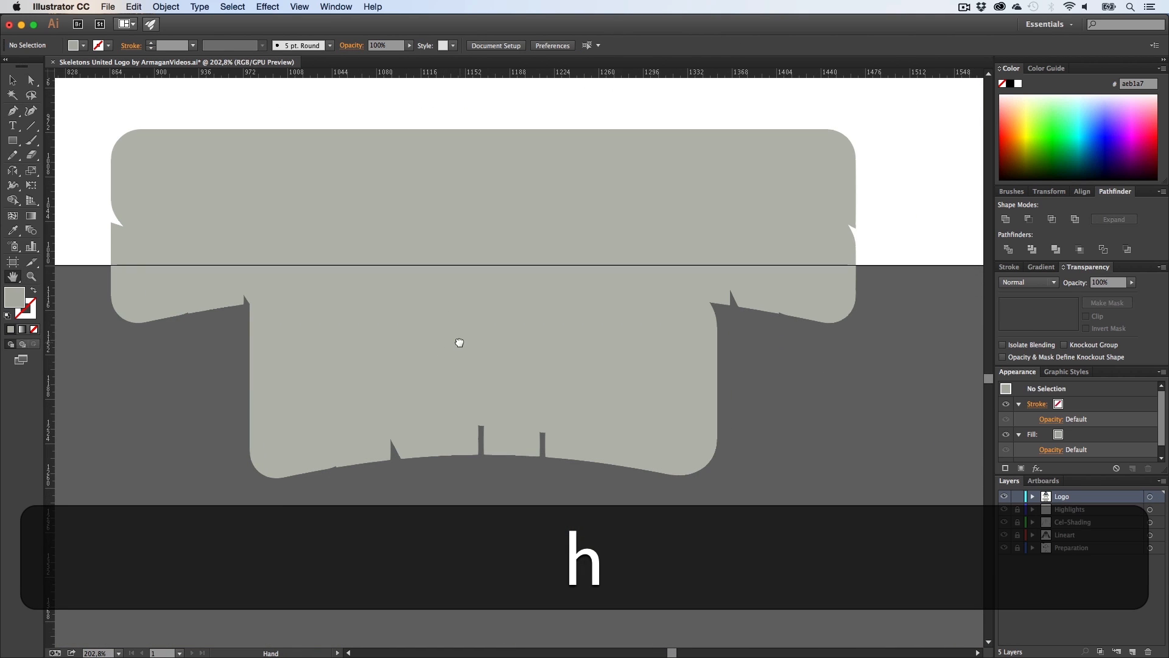
pyautogui.press('z')
pyautogui.moveTo(771, 318); pyautogui.dragTo(932, 336)
pyautogui.press('h')
pyautogui.moveTo(822, 342); pyautogui.dragTo(581, 373)
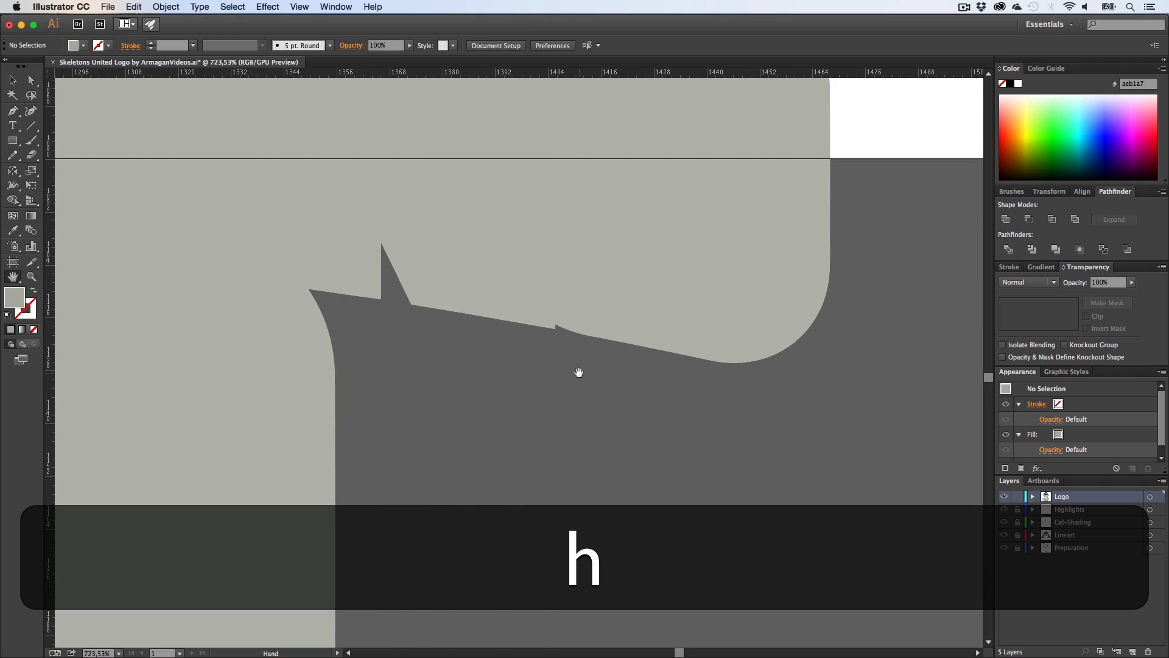
pyautogui.press('p')
pyautogui.press('a')
pyautogui.click(609, 305)
pyautogui.press('p')
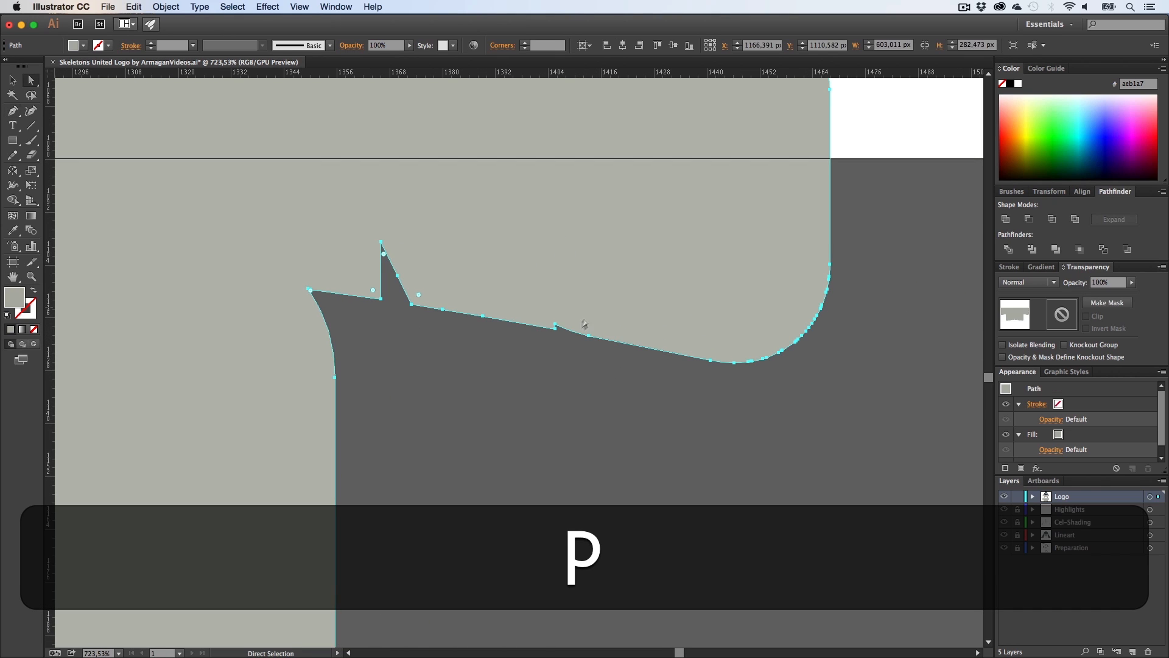
pyautogui.click(555, 327)
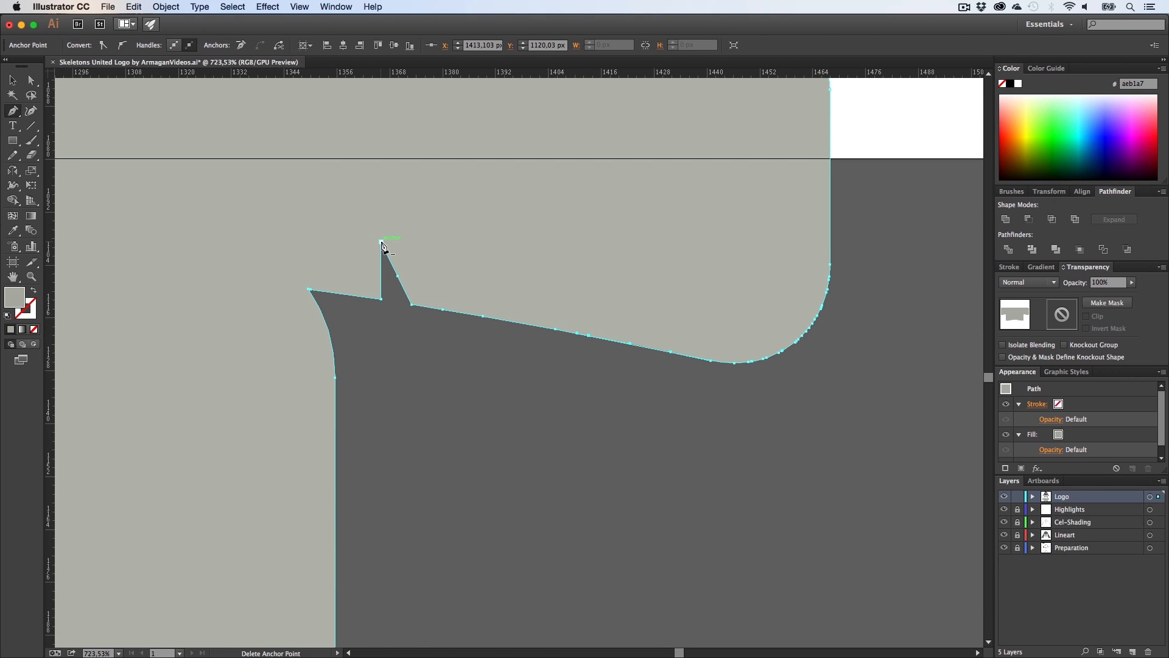
pyautogui.press('super+shift+a')
# Step: Delete the stray notch and spike anchors on the silhouette's left-side lower edge
pyautogui.press('z')
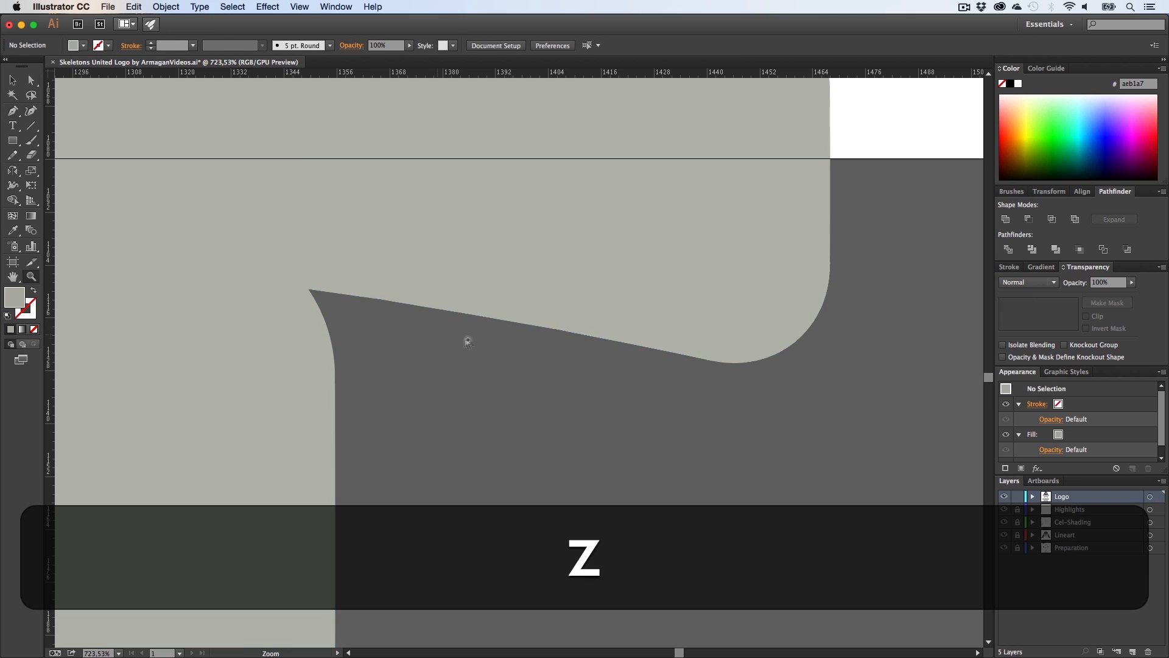
pyautogui.moveTo(473, 340); pyautogui.dragTo(280, 345)
pyautogui.press('h')
pyautogui.moveTo(354, 342); pyautogui.dragTo(769, 350)
pyautogui.moveTo(161, 362); pyautogui.dragTo(316, 360)
pyautogui.press('z')
pyautogui.moveTo(319, 342); pyautogui.dragTo(537, 349)
pyautogui.press('a')
pyautogui.click(502, 302)
pyautogui.press('p')
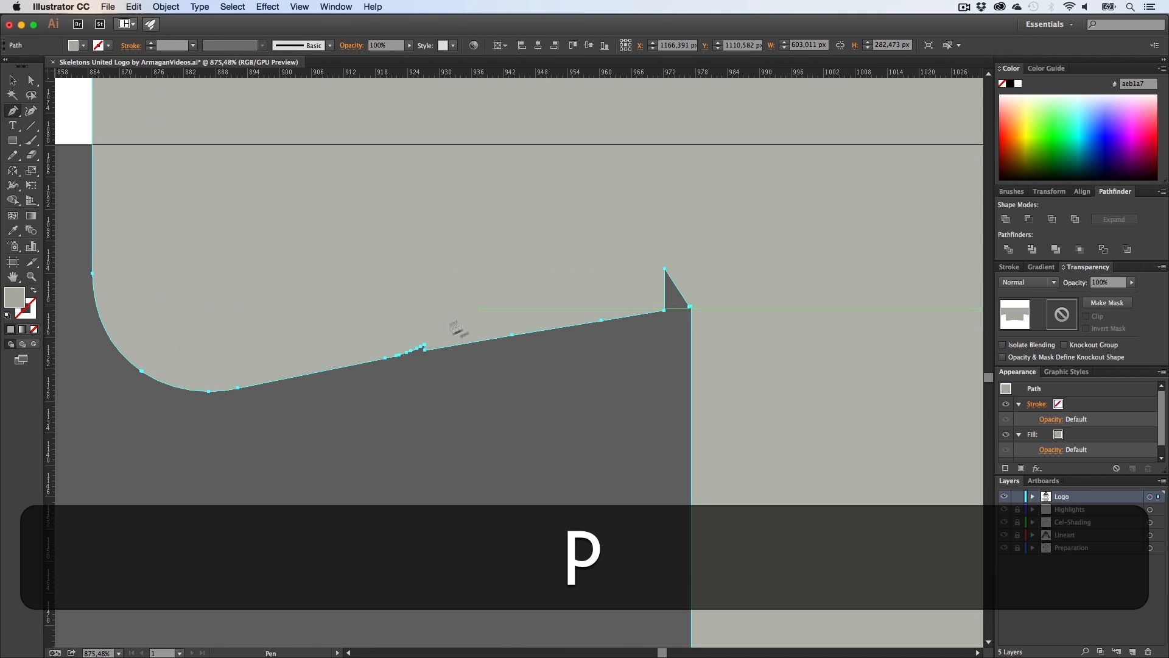
pyautogui.click(420, 348)
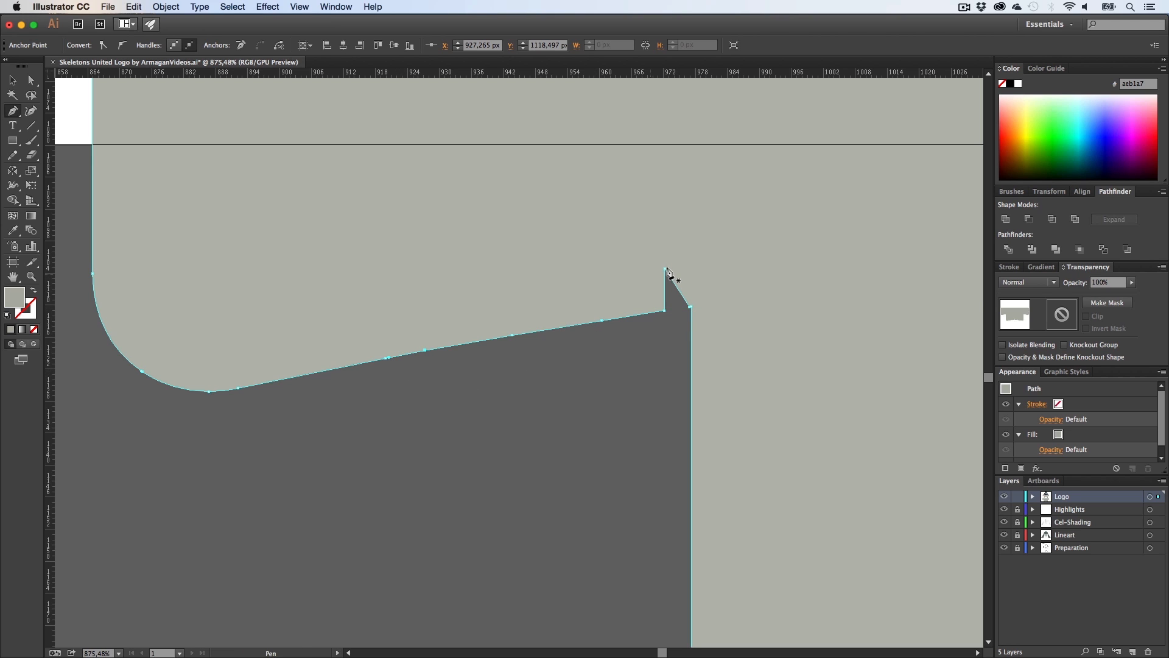
pyautogui.press('a')
pyautogui.click(647, 380)
# Step: Delete the stray anchor and the triangular spike along the silhouette's bottom curve
pyautogui.press('z')
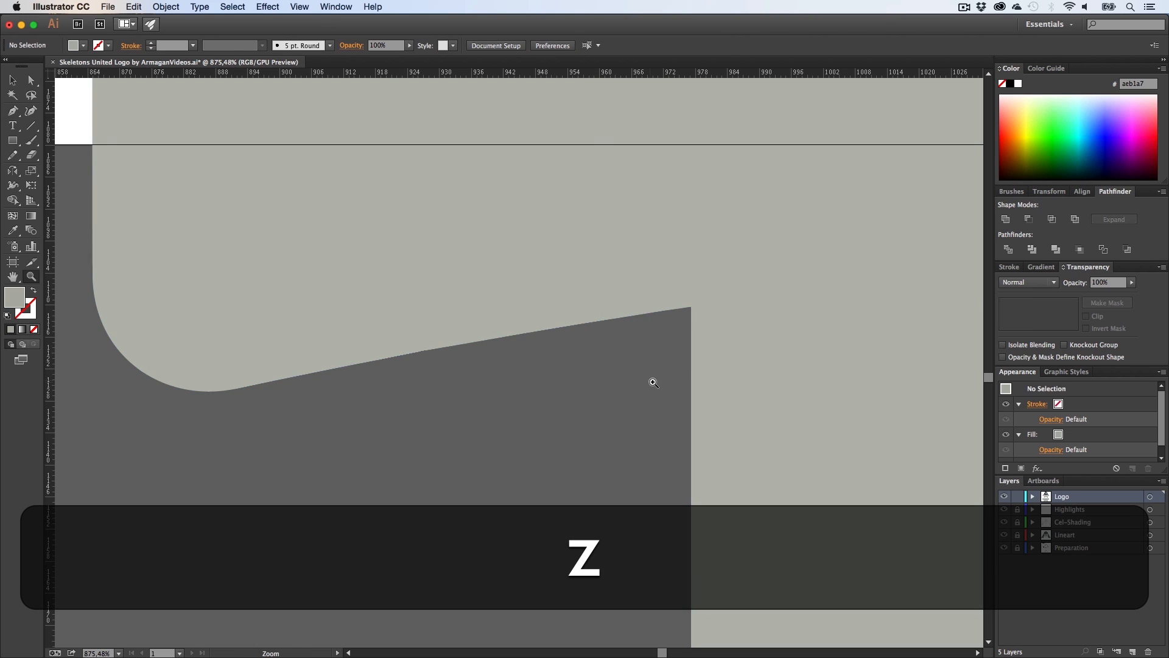
pyautogui.moveTo(653, 382); pyautogui.dragTo(581, 383)
pyautogui.press('h')
pyautogui.moveTo(716, 393); pyautogui.dragTo(174, 250)
pyautogui.hscroll(2, 353, 293)
pyautogui.scroll(-2, 353, 292)
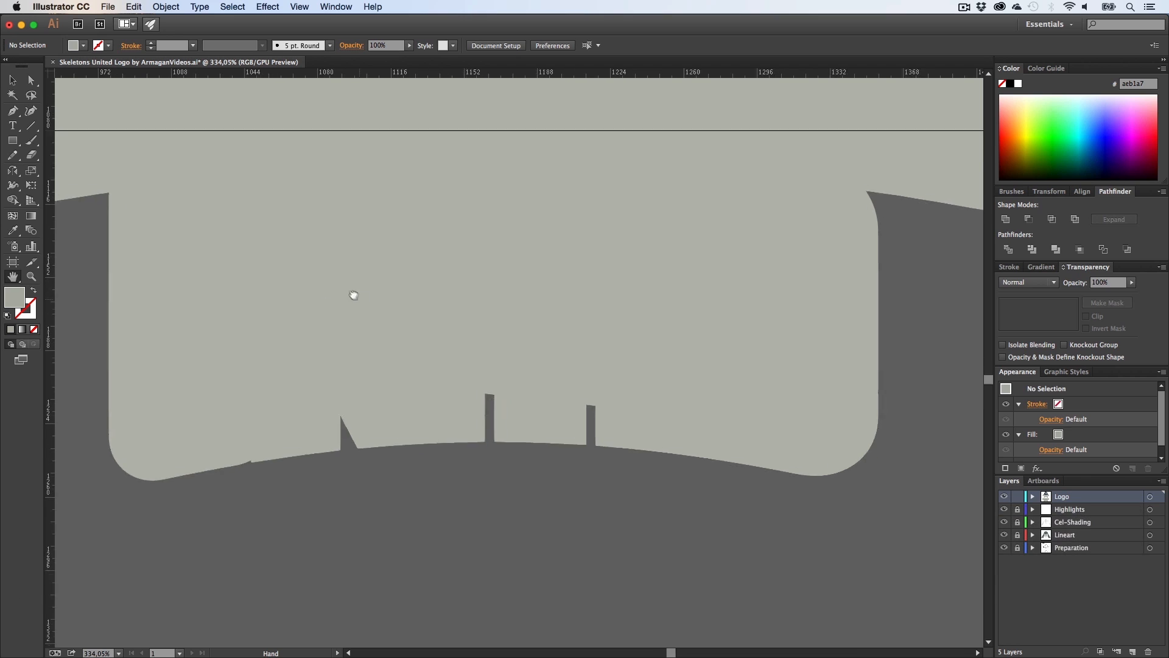
pyautogui.press('p')
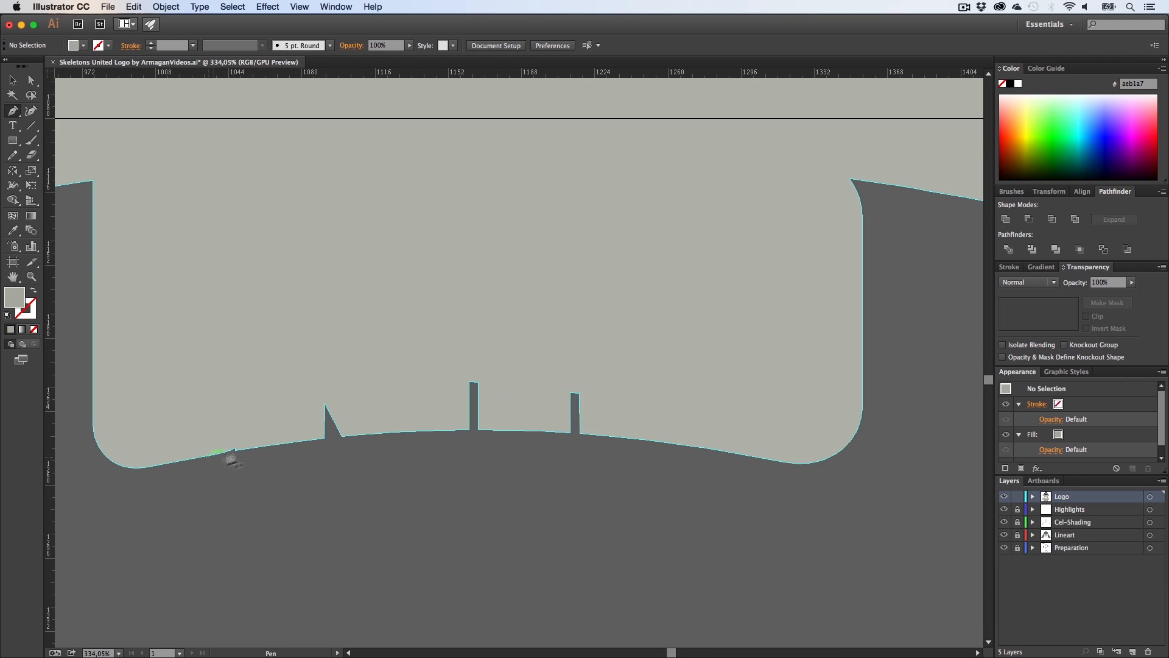
pyautogui.press('a')
pyautogui.press('z')
pyautogui.click(246, 427)
pyautogui.press('a')
pyautogui.click(257, 425)
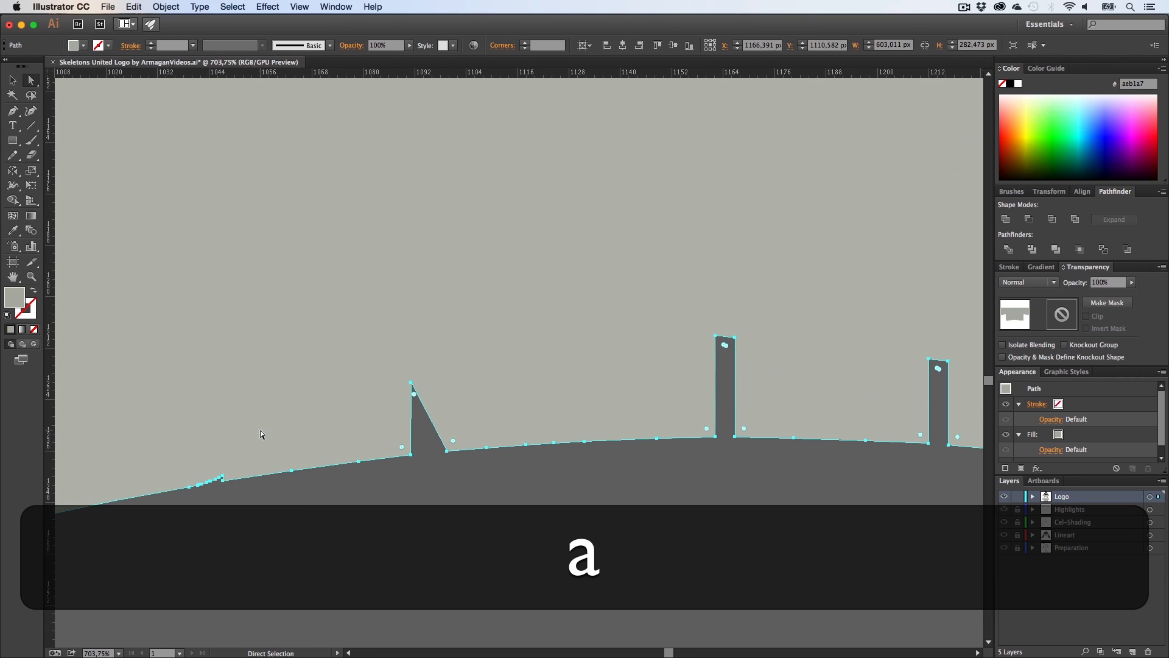
pyautogui.press('p')
pyautogui.click(222, 479)
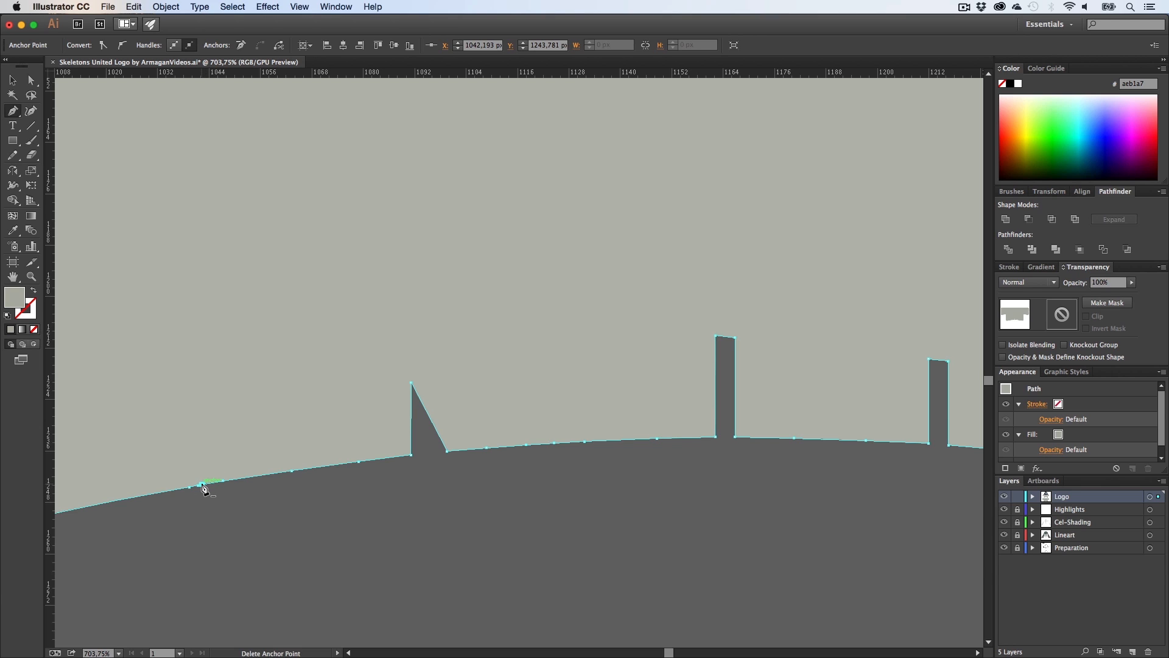
pyautogui.click(411, 383)
pyautogui.press('a')
pyautogui.click(504, 493)
pyautogui.press('h')
pyautogui.moveTo(550, 467); pyautogui.dragTo(280, 477)
pyautogui.press('a')
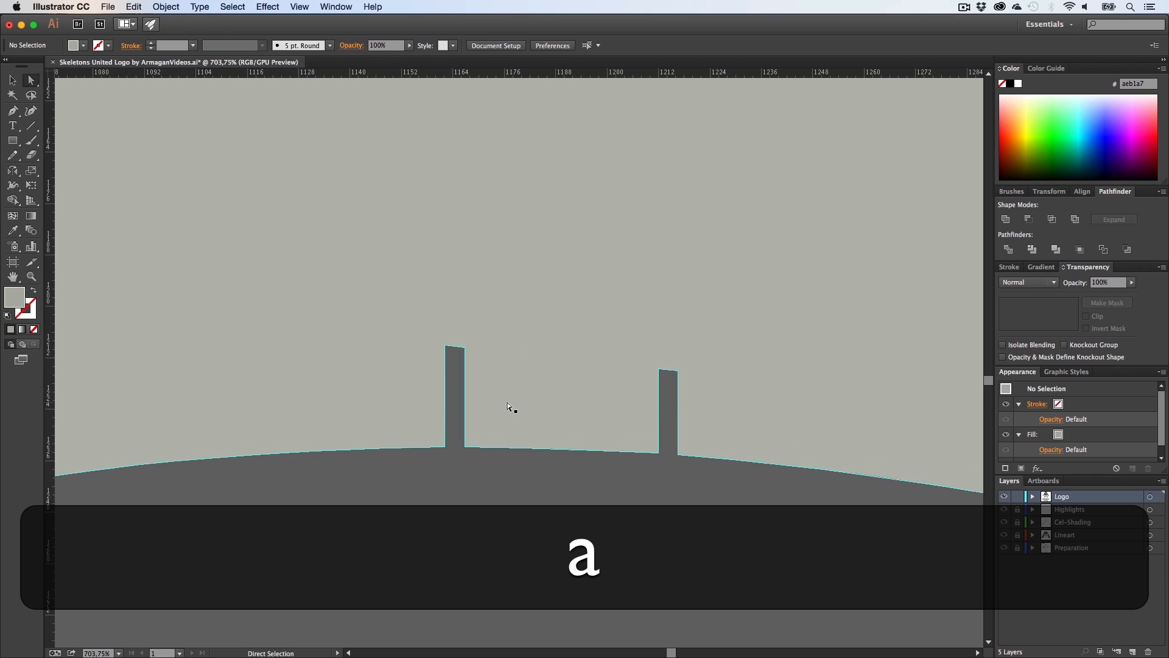
# Step: Delete the two corner anchors of the remaining spike on the silhouette's bottom curve
pyautogui.click(507, 402)
pyautogui.press('p')
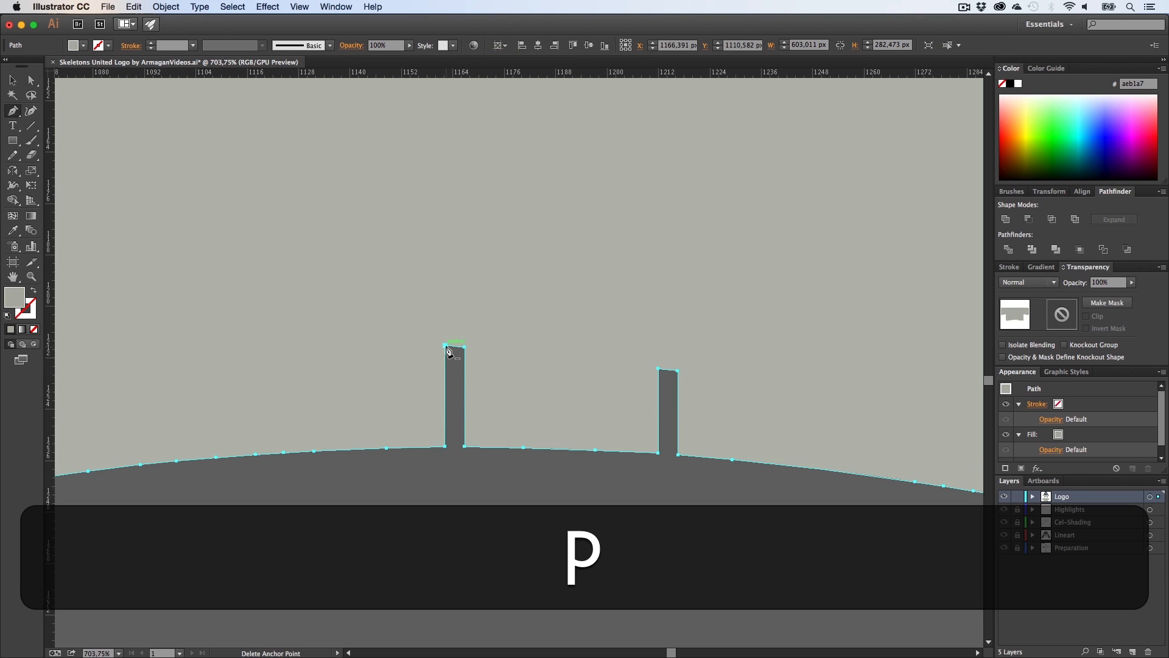
pyautogui.click(446, 347)
pyautogui.click(464, 347)
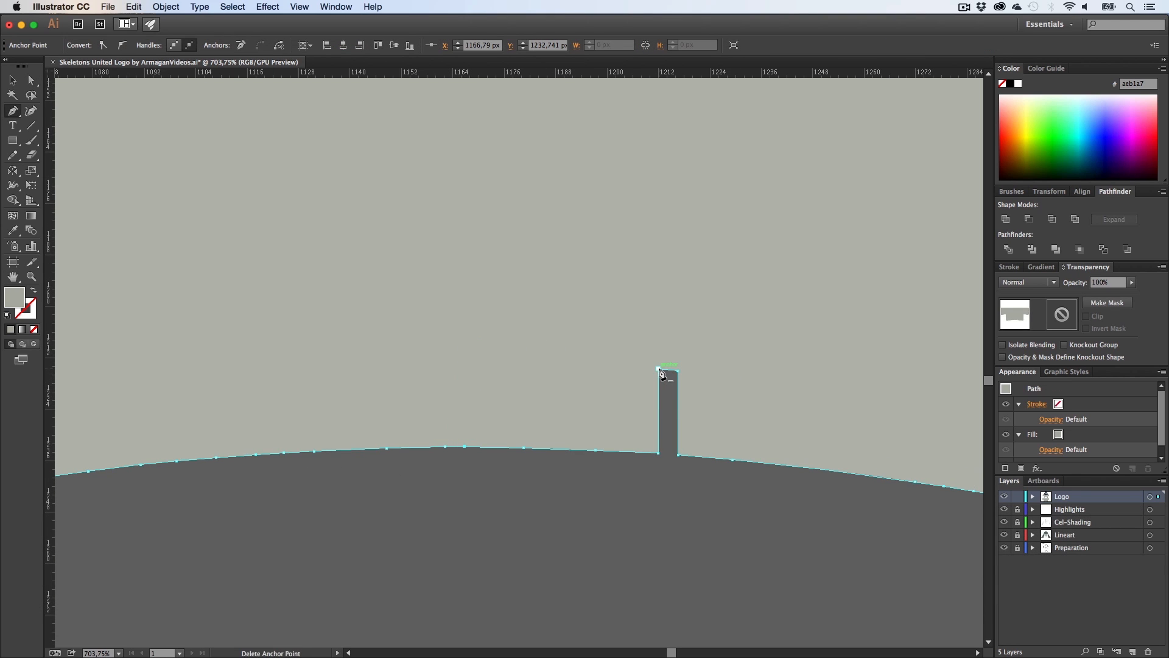
# Step: Fill the cleaned silhouette with the dark navy sampled from the hood outline around the skull
pyautogui.press('z')
pyautogui.moveTo(635, 401); pyautogui.dragTo(493, 573)
pyautogui.press('a')
pyautogui.click(574, 468)
pyautogui.press('h')
pyautogui.click(533, 511)
pyautogui.scroll(10, 530, 481)
pyautogui.press('i')
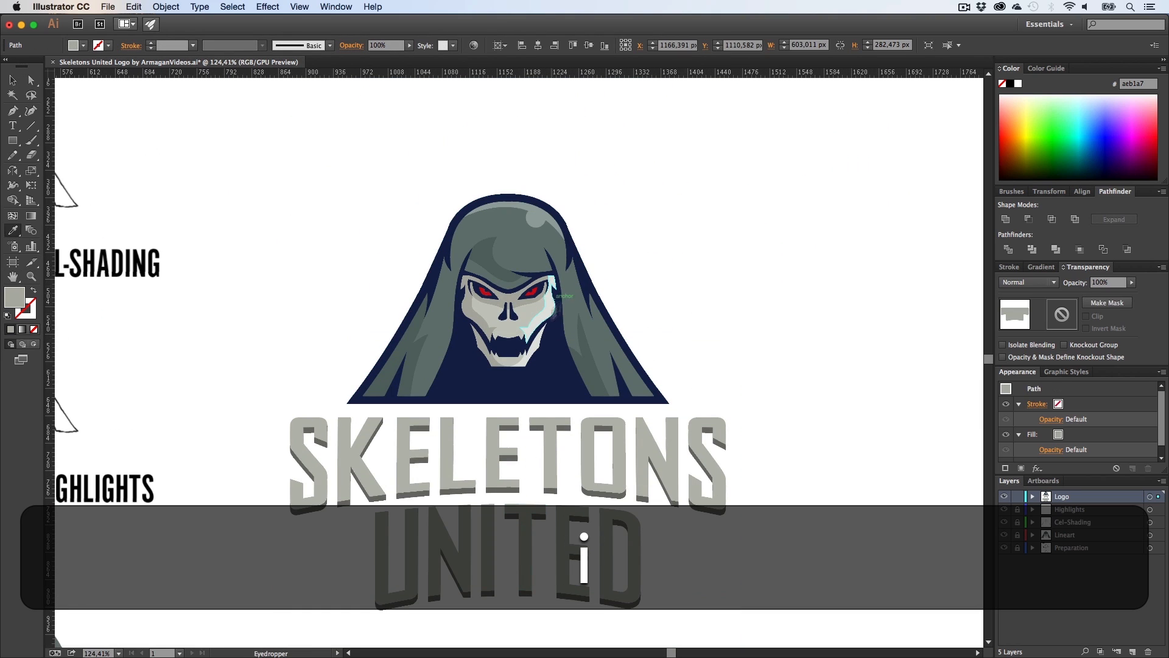
pyautogui.click(547, 371)
pyautogui.scroll(-10, 689, 404)
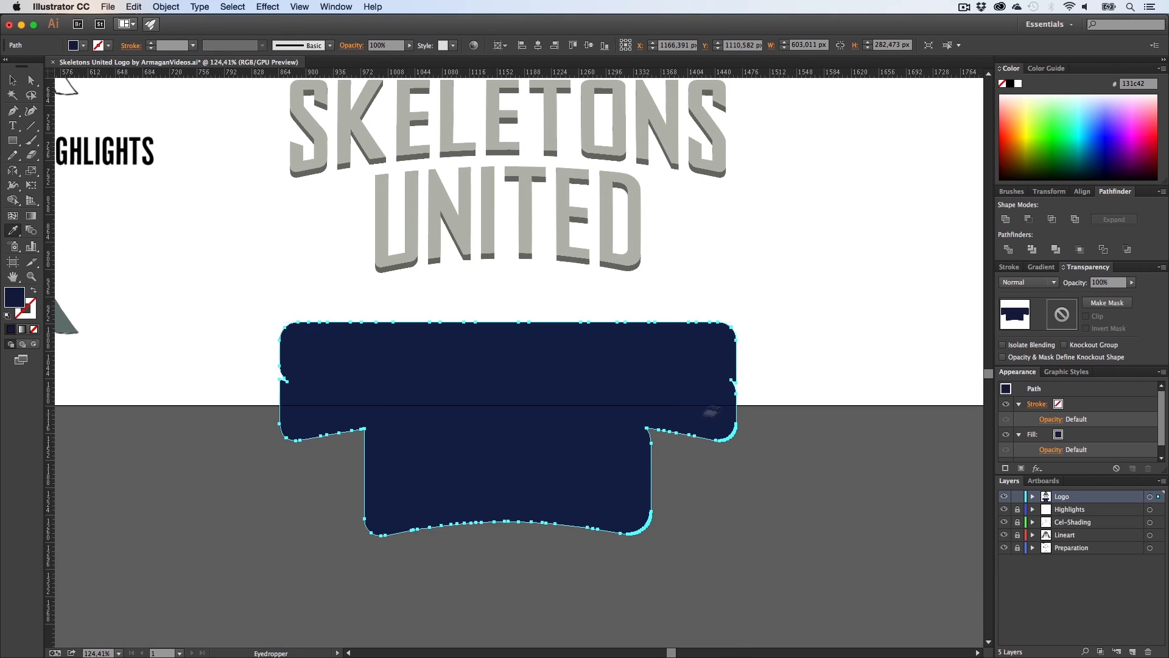
# Step: Send the navy silhouette behind the lettering and nudge it upward into place under the skull
pyautogui.press('v')
pyautogui.moveTo(565, 449)
pyautogui.mouseDown()
pyautogui.moveTo(566, 207)
pyautogui.moveTo(530, 353)
pyautogui.moveTo(554, 459)
pyautogui.mouseUp()
pyautogui.hotkey('shift', 'h')
pyautogui.press('v')
pyautogui.rightClick(530, 352)
pyautogui.moveTo(578, 506)
pyautogui.click(676, 542)
pyautogui.press('h')
pyautogui.press('v')
pyautogui.moveTo(501, 512); pyautogui.dragTo(501, 504)
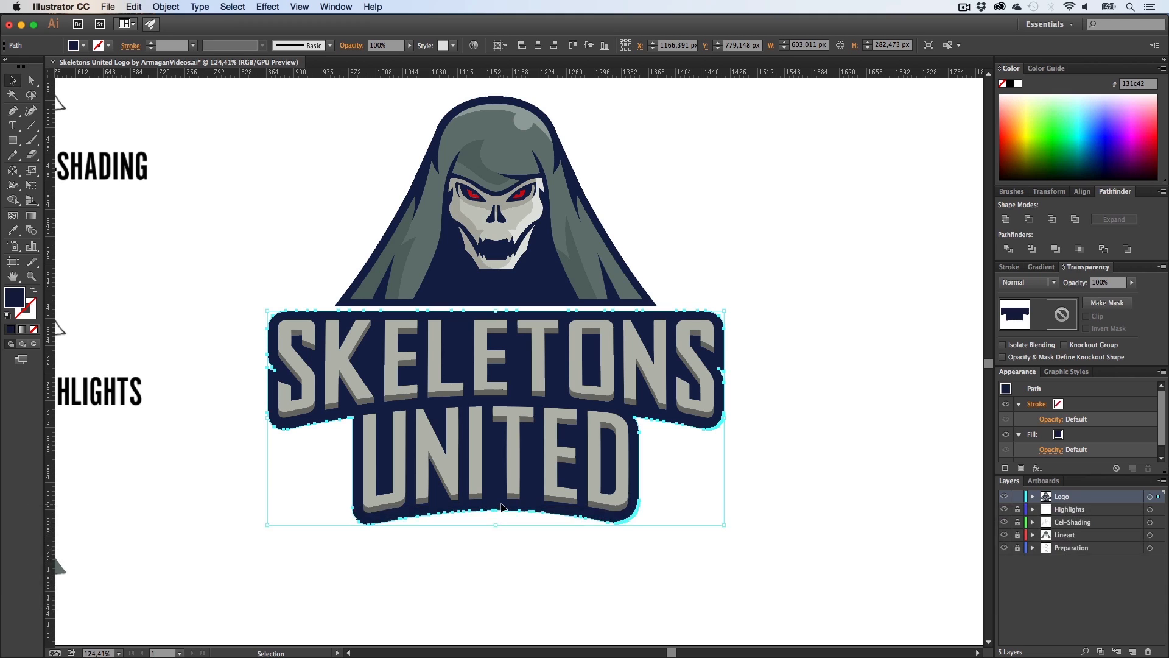
pyautogui.press('Up')
pyautogui.press('Up')
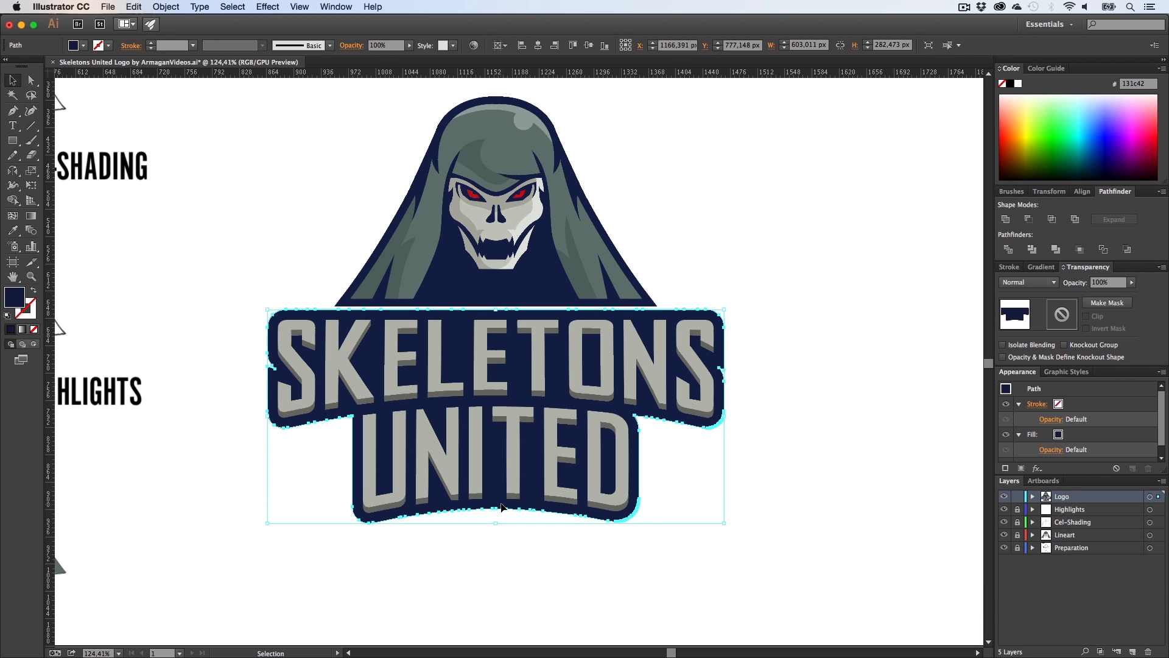
# Step: Select the lettering together with the navy silhouette and nudge them upward
pyautogui.click(807, 540)
pyautogui.moveTo(810, 580); pyautogui.dragTo(233, 347)
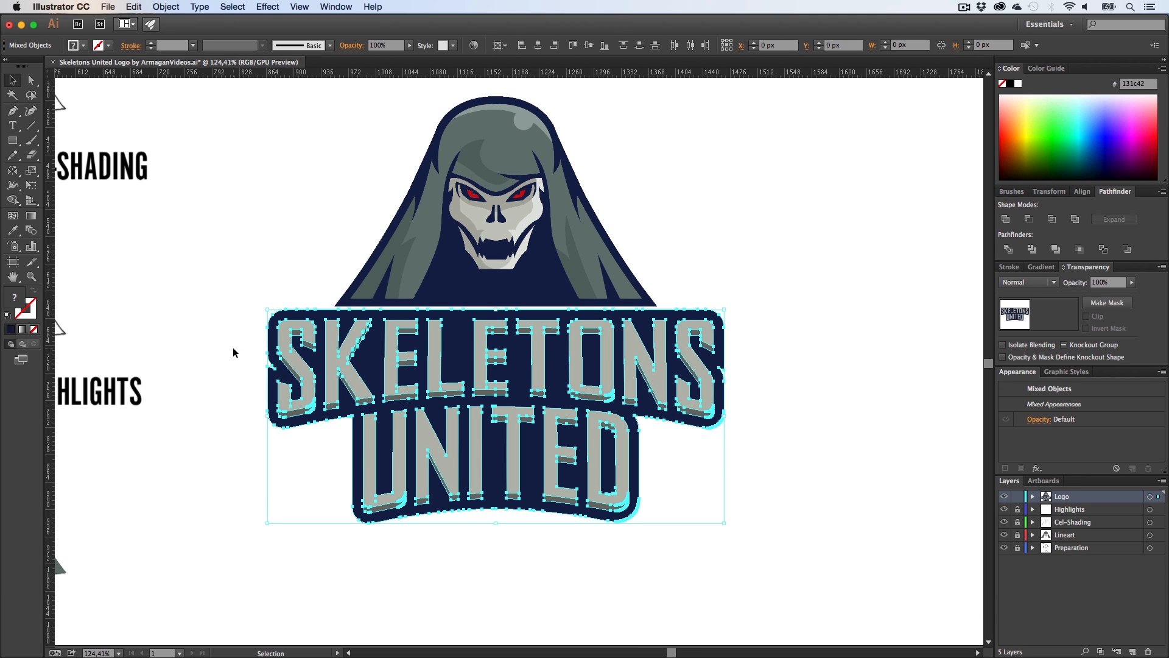
pyautogui.press('Up')
pyautogui.press('Up')
pyautogui.press('Up')
pyautogui.press('Up')
pyautogui.press('Up')
pyautogui.press('Up')
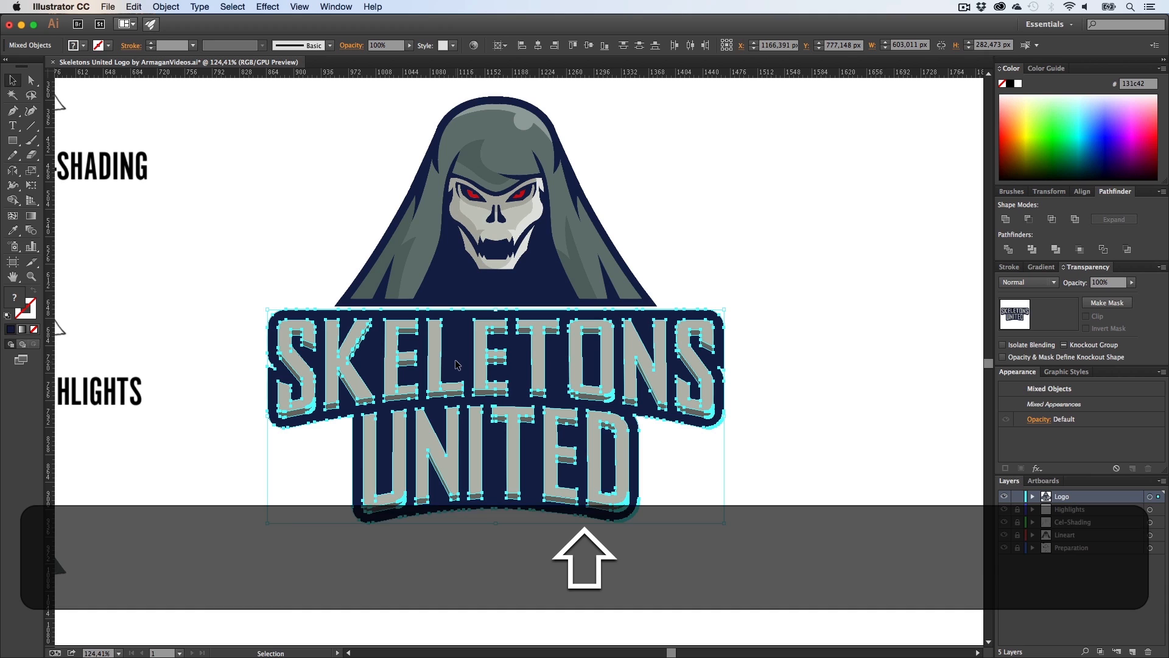
pyautogui.click(797, 418)
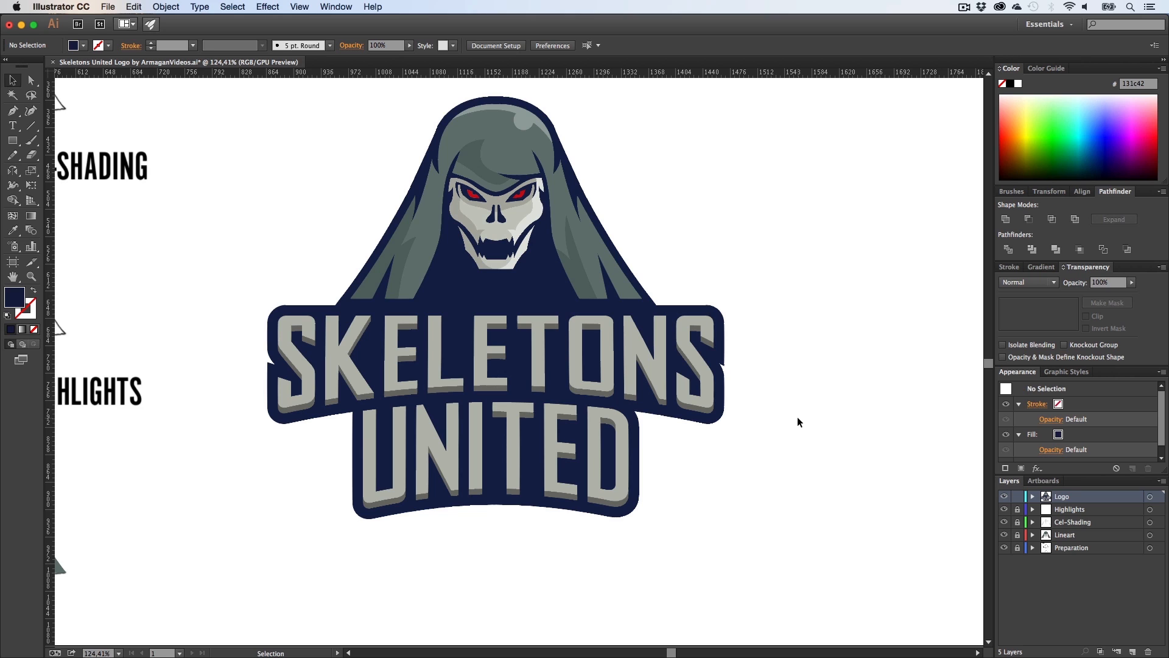
# Step: Nudge the SKELETONS lettering group slightly upward within the silhouette
pyautogui.click(481, 359)
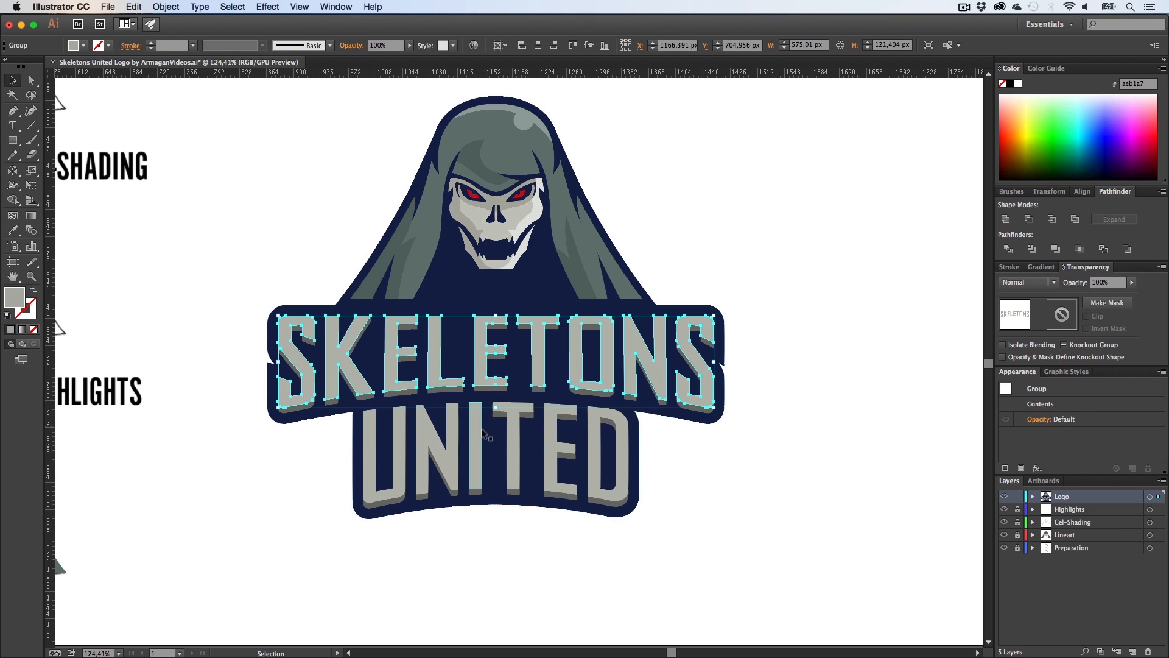
pyautogui.moveTo(795, 535); pyautogui.dragTo(216, 344)
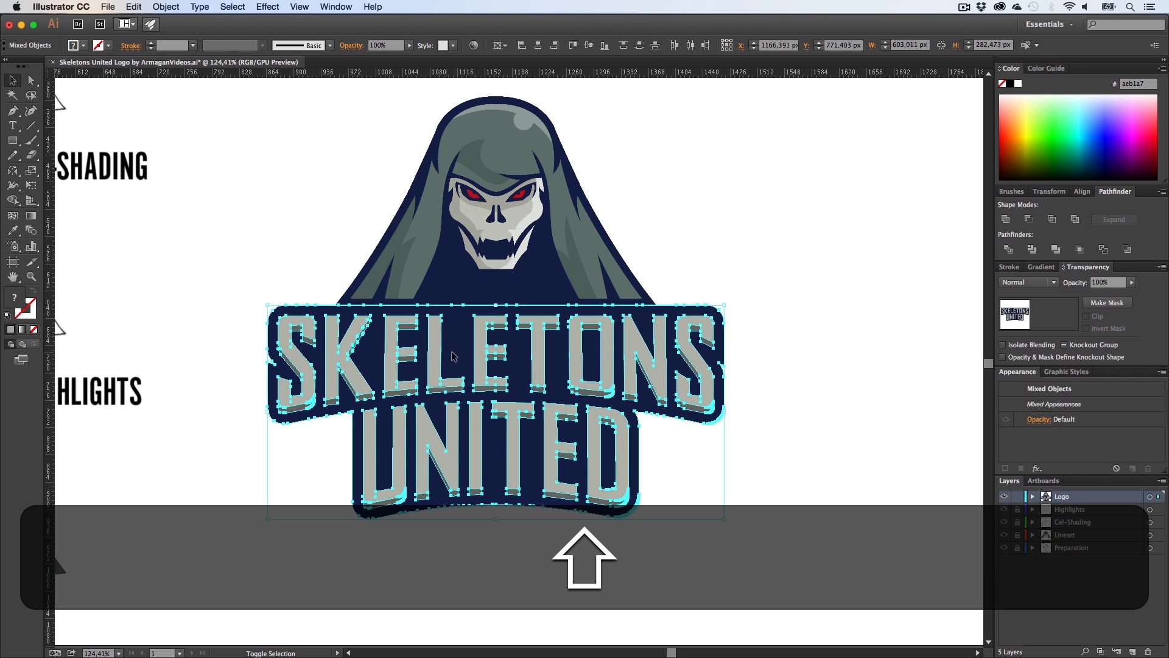
pyautogui.keyDown('shift'); pyautogui.click(460, 372); pyautogui.keyUp('shift')
pyautogui.press('Up')
pyautogui.press('Up')
pyautogui.press('Up')
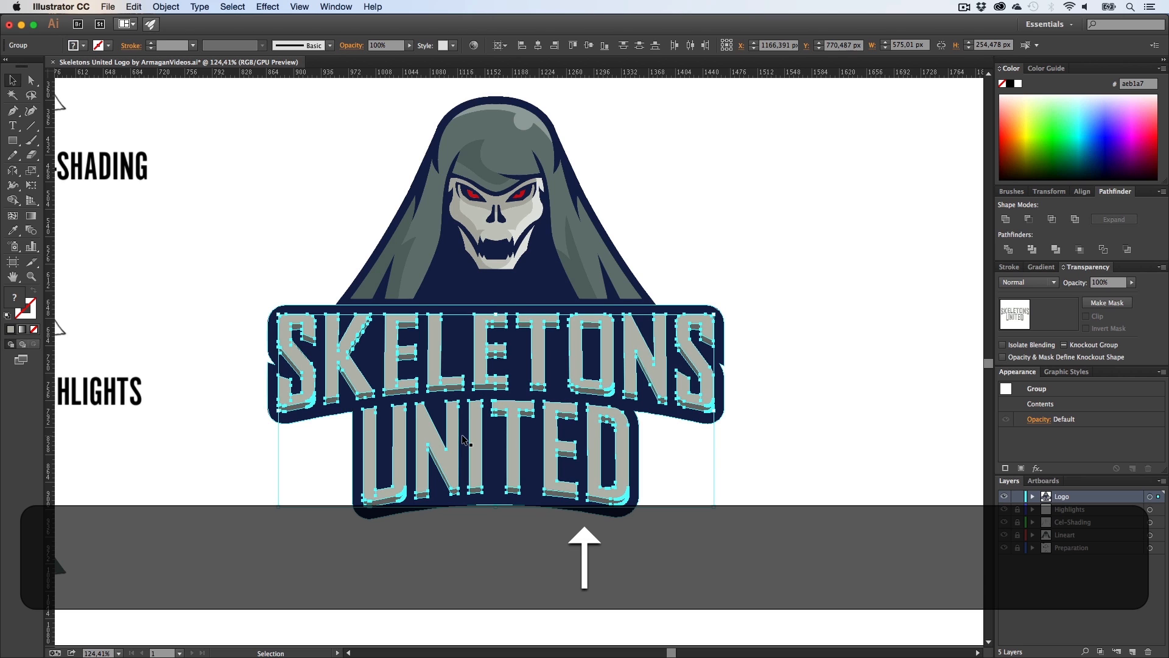
pyautogui.press('Down')
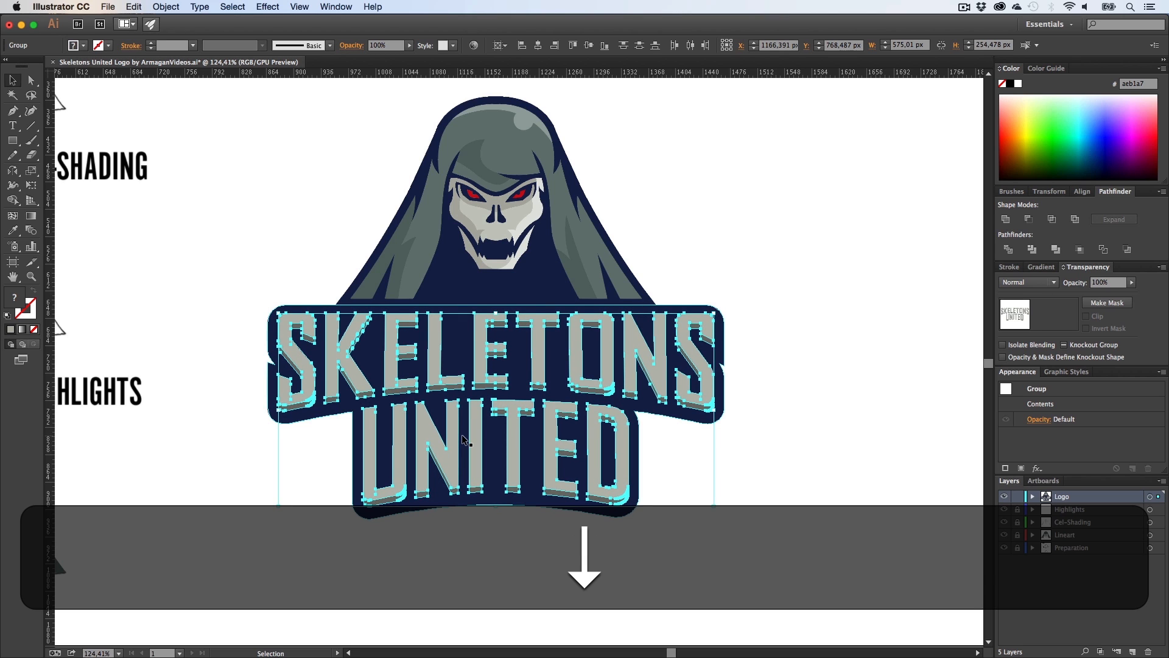
pyautogui.press('Down')
pyautogui.click(842, 383)
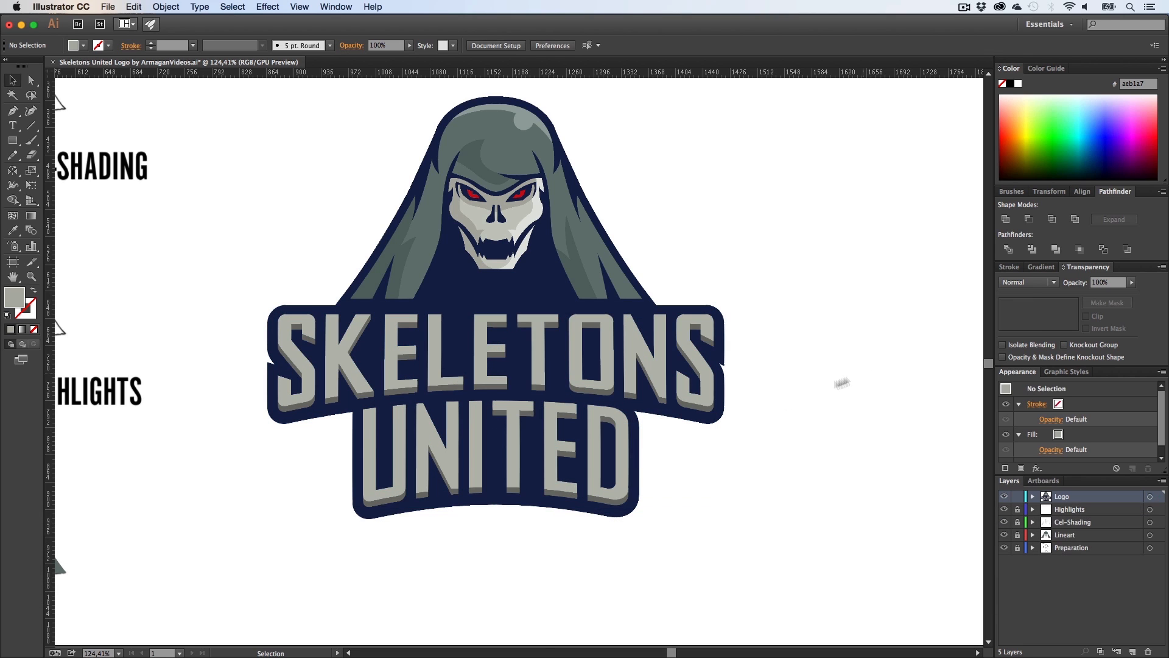
# Step: Save the logo document
pyautogui.press('z')
pyautogui.moveTo(718, 367); pyautogui.dragTo(1015, 445)
pyautogui.press('h')
pyautogui.moveTo(840, 417); pyautogui.dragTo(286, 336)
pyautogui.press('z')
pyautogui.press('h')
pyautogui.press('z')
pyautogui.press('h')
pyautogui.moveTo(877, 390)
pyautogui.mouseDown()
pyautogui.moveTo(596, 388)
pyautogui.moveTo(627, 384)
pyautogui.moveTo(499, 366)
pyautogui.moveTo(633, 393)
pyautogui.moveTo(685, 390)
pyautogui.moveTo(577, 372)
pyautogui.mouseUp()
pyautogui.press('z')
pyautogui.press('h')
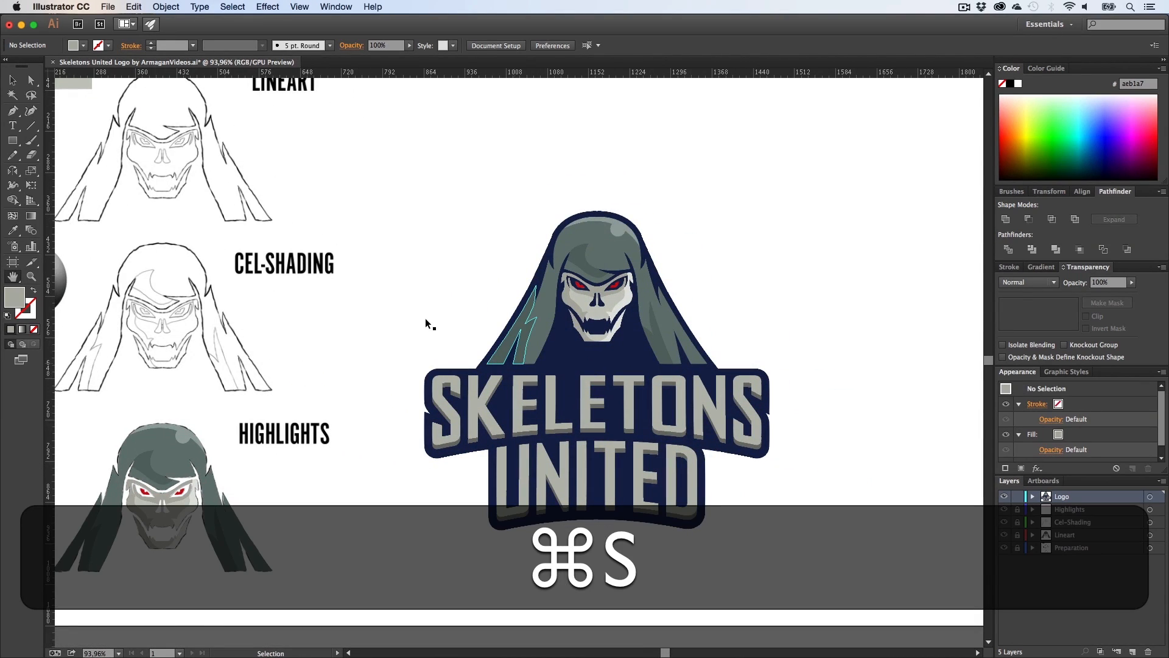
pyautogui.press('super+h')
# Step: Duplicate the whole logo beside the artboard and unite the copy into a single shape
pyautogui.press('h')
pyautogui.moveTo(433, 326); pyautogui.dragTo(393, 321)
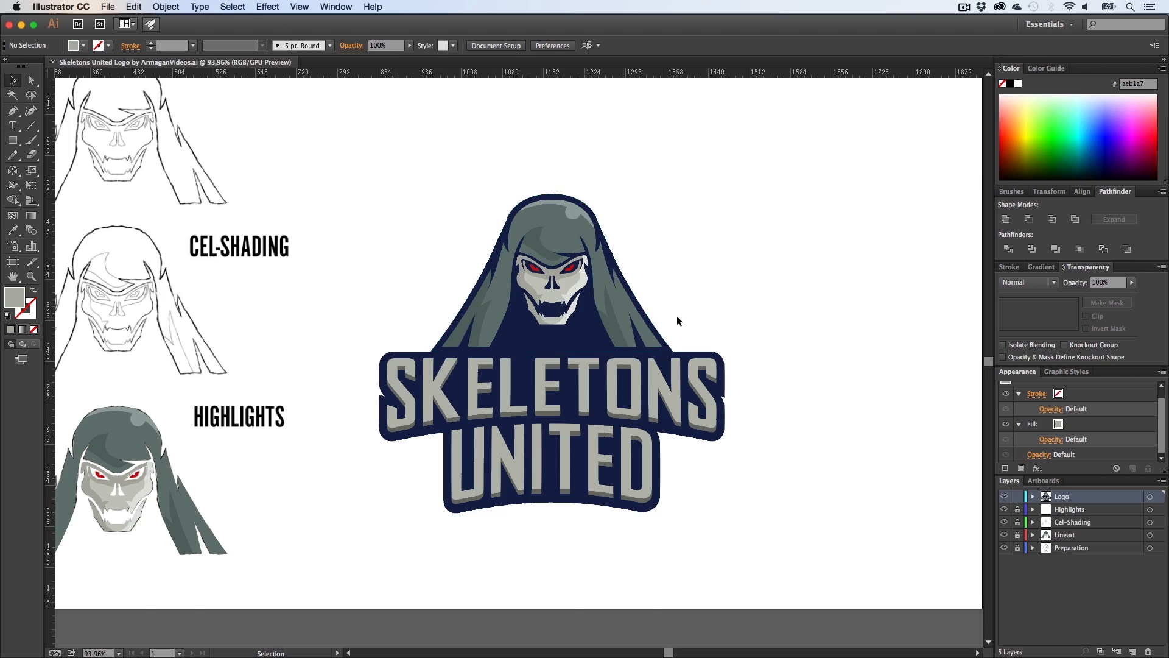
pyautogui.press('h')
pyautogui.moveTo(677, 316); pyautogui.dragTo(605, 329)
pyautogui.press('z')
pyautogui.moveTo(486, 313); pyautogui.dragTo(441, 328)
pyautogui.press('h')
pyautogui.press('v')
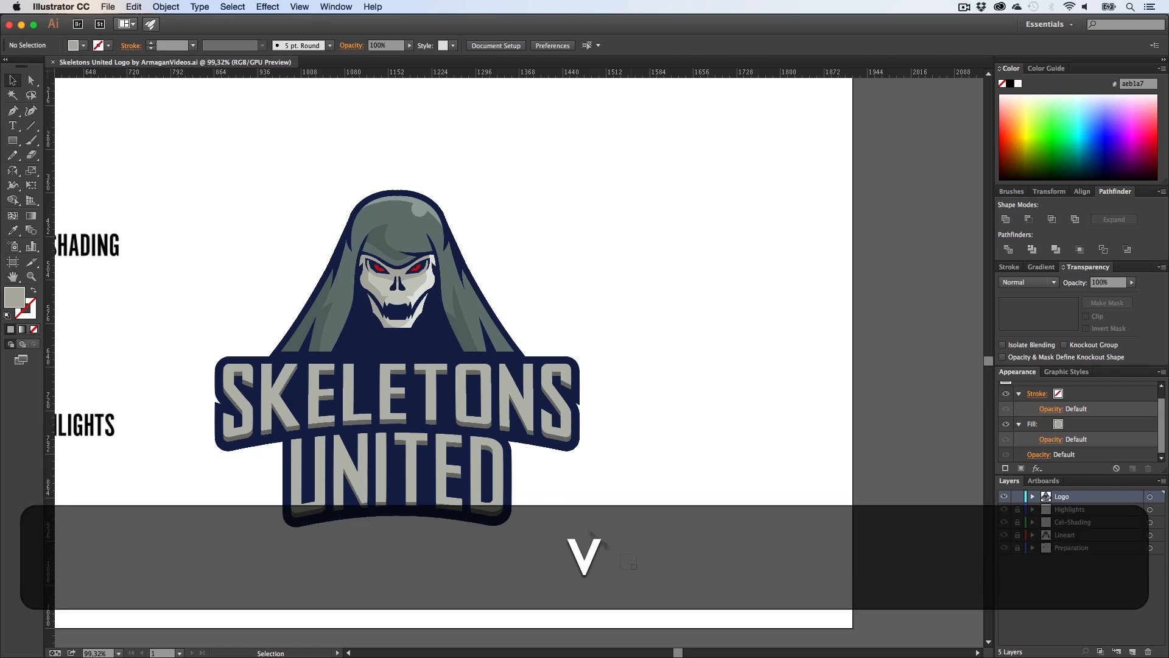
pyautogui.moveTo(637, 569); pyautogui.dragTo(230, 179)
pyautogui.moveTo(405, 236); pyautogui.dragTo(837, 296)
pyautogui.press('h')
pyautogui.moveTo(767, 233); pyautogui.dragTo(571, 243)
pyautogui.press('v')
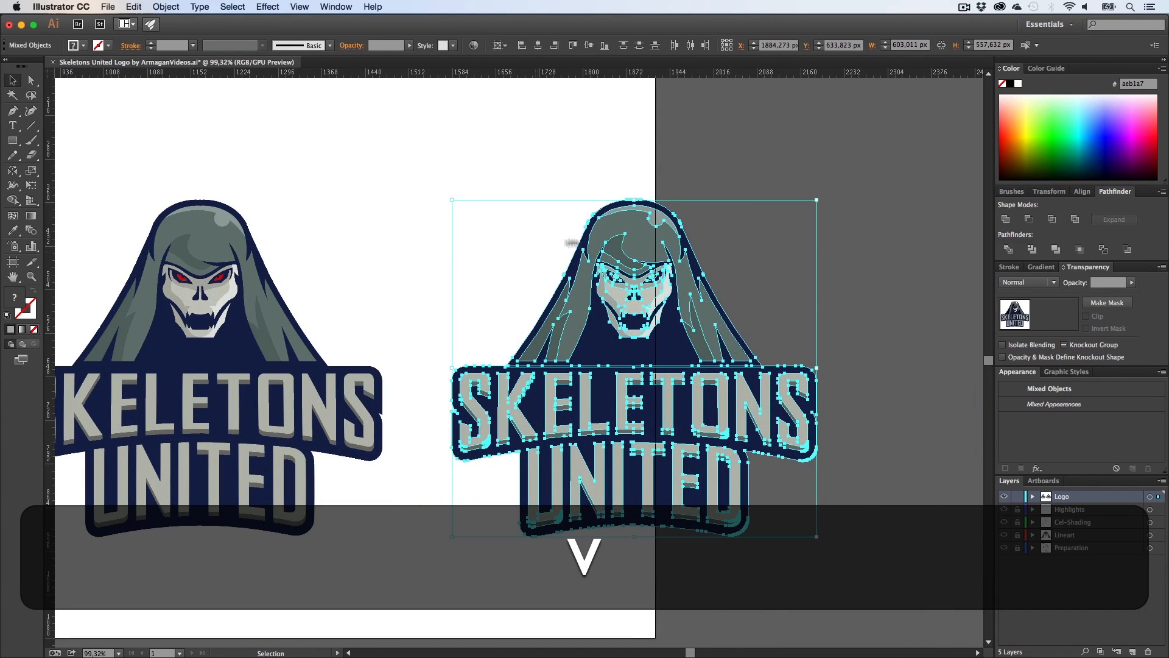
pyautogui.click(1005, 220)
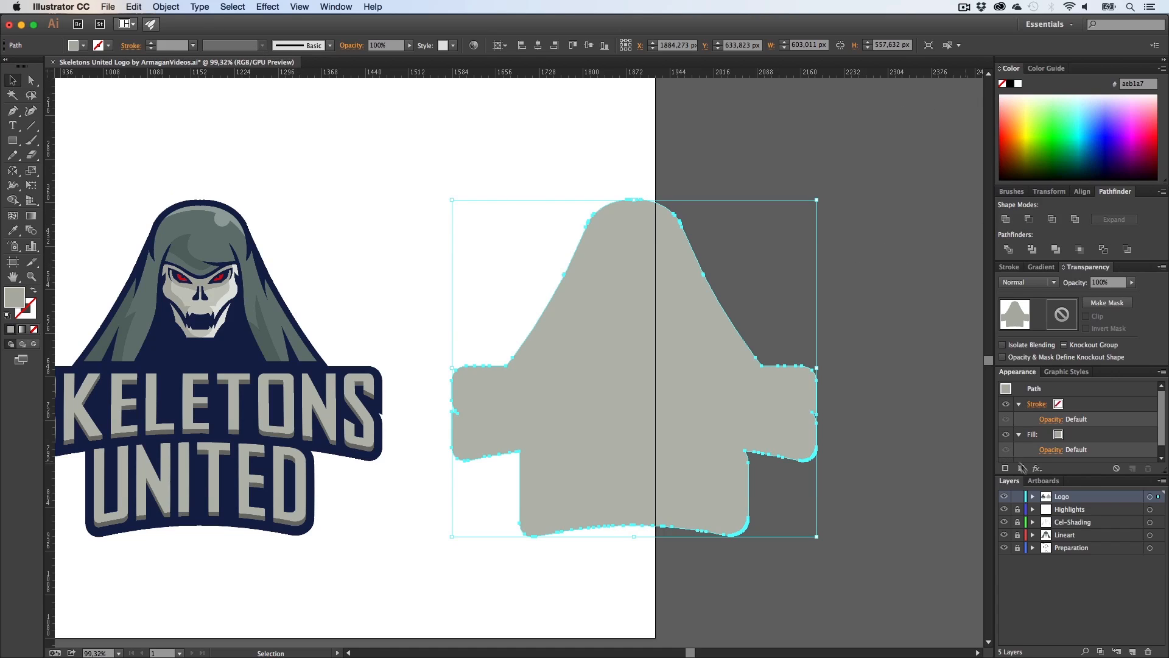
# Step: Apply a chrome style from the Illuminate Styles library to the united shape and remove its stroke
pyautogui.click(1058, 374)
pyautogui.click(1008, 468)
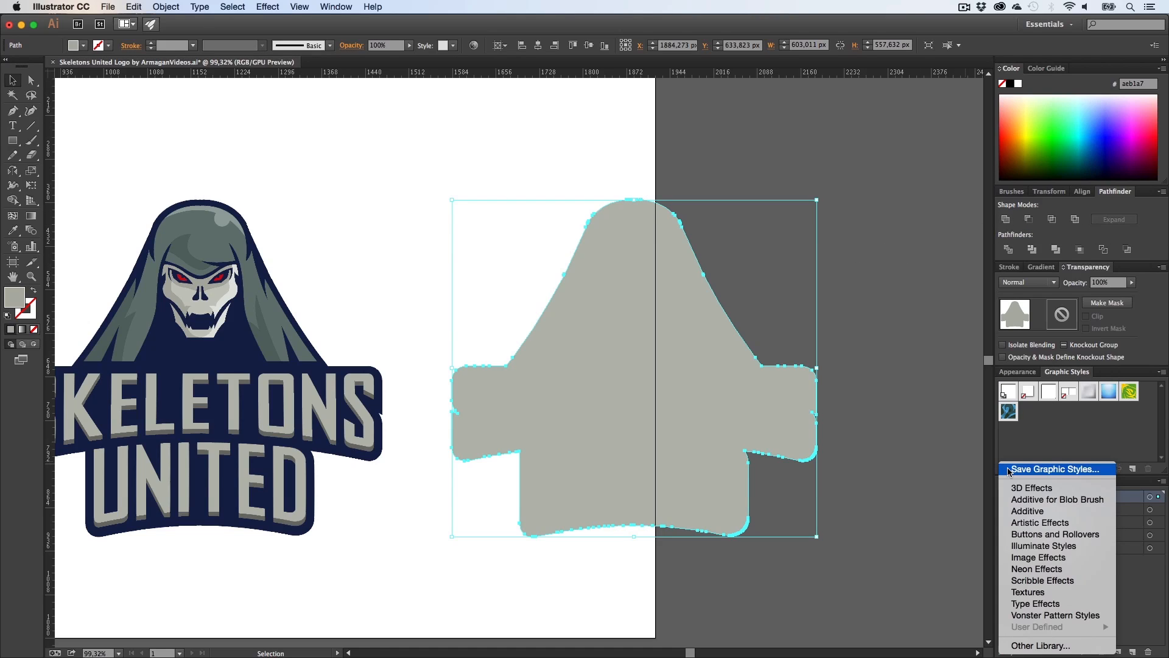
pyautogui.click(1035, 545)
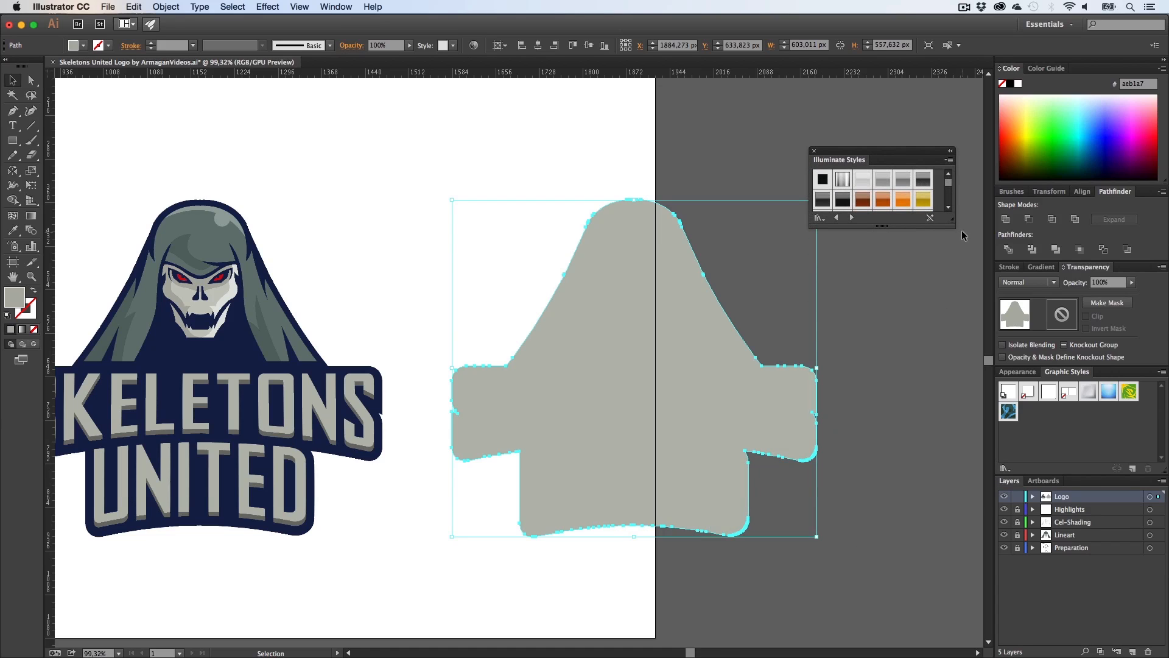
pyautogui.moveTo(951, 225); pyautogui.dragTo(1028, 323)
pyautogui.moveTo(894, 154); pyautogui.dragTo(931, 144)
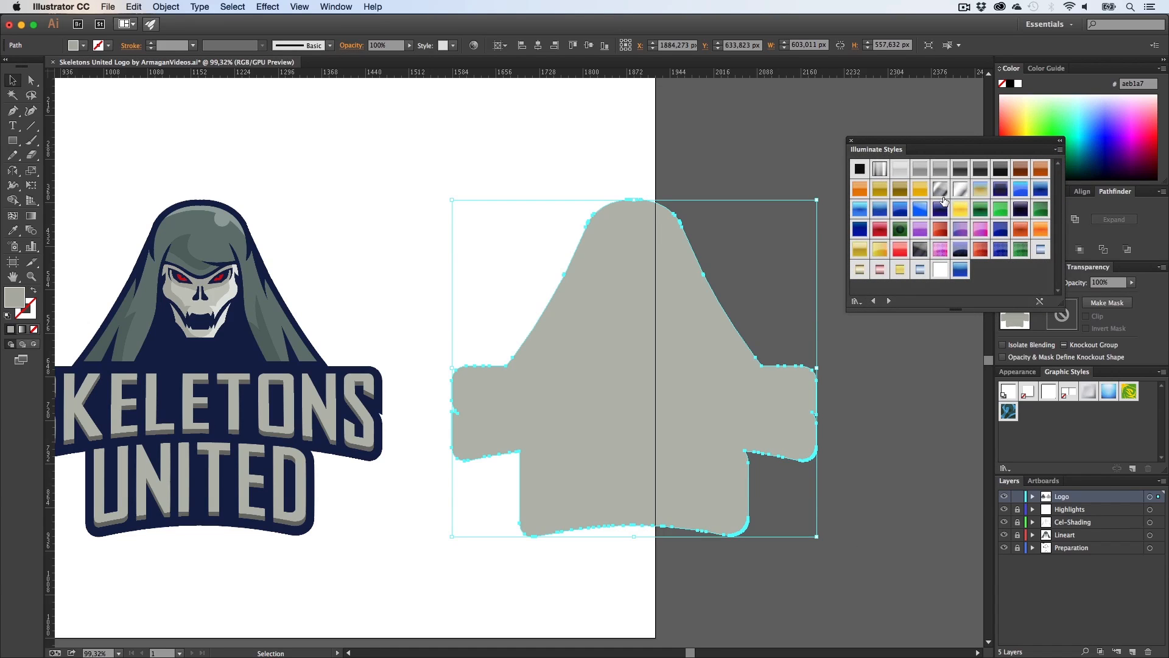
pyautogui.click(942, 190)
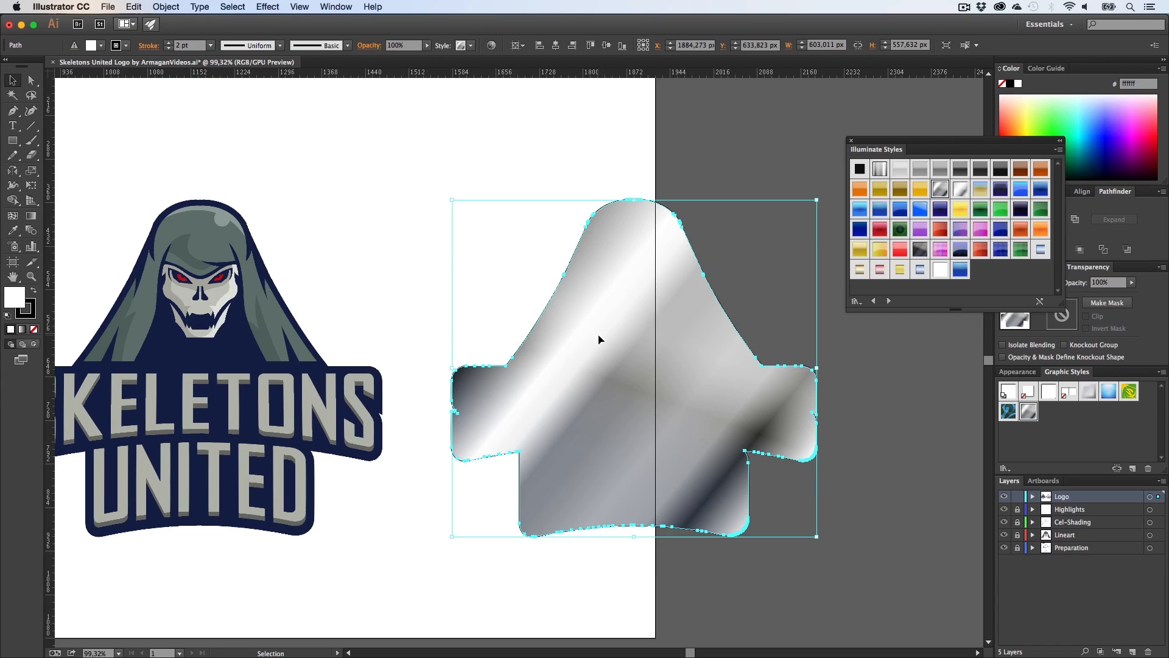
pyautogui.click(34, 329)
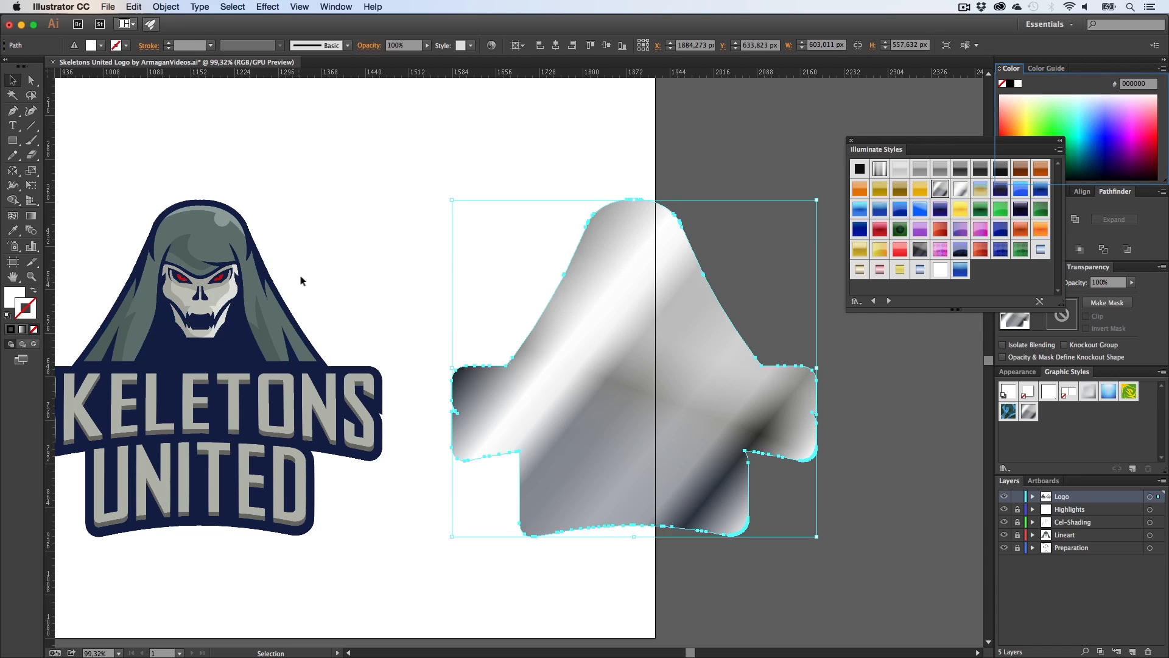
# Step: Move the chrome shape on top of the original logo
pyautogui.click(301, 279)
pyautogui.press('h')
pyautogui.moveTo(354, 338); pyautogui.dragTo(498, 334)
pyautogui.press('v')
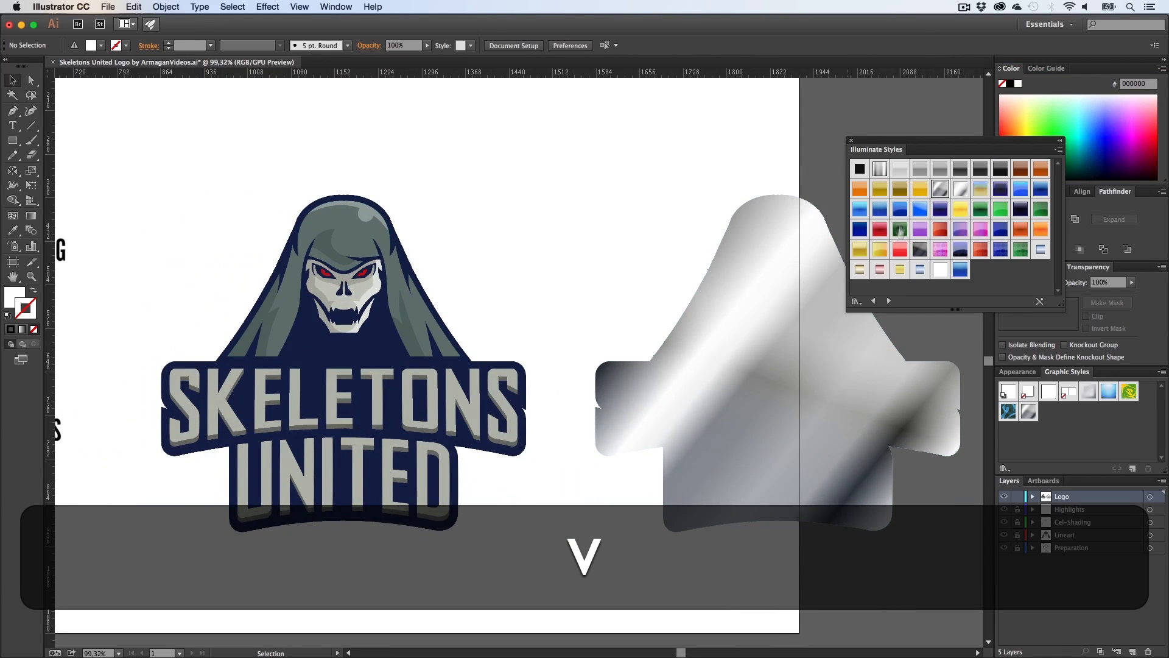
pyautogui.moveTo(749, 292); pyautogui.dragTo(319, 303)
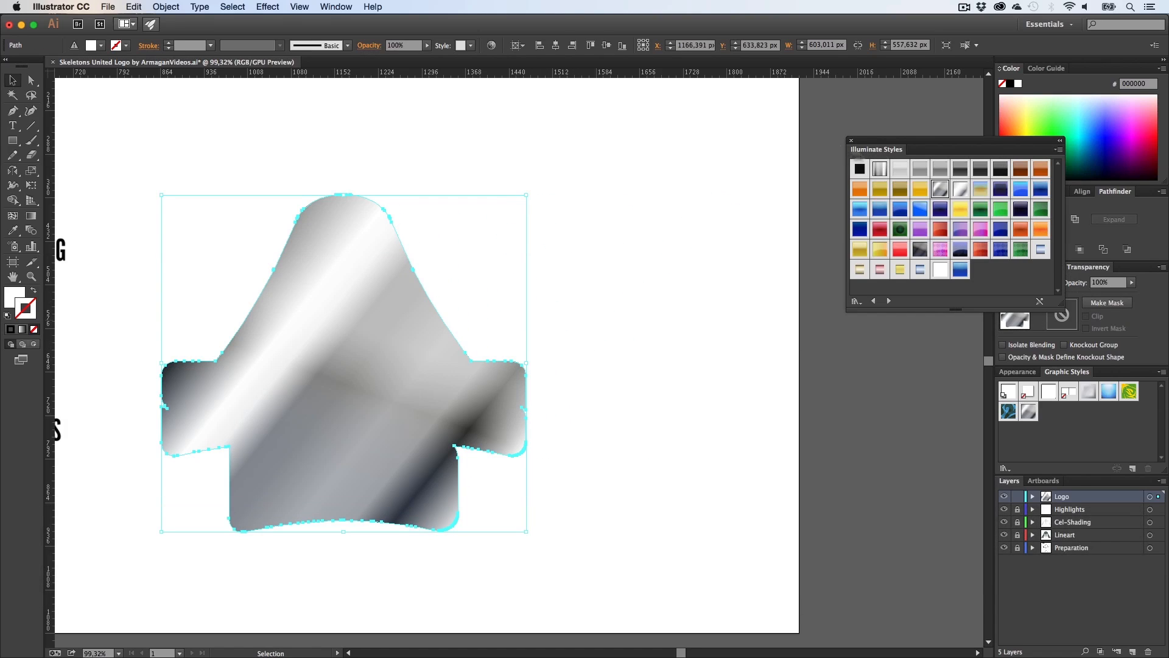
pyautogui.click(852, 140)
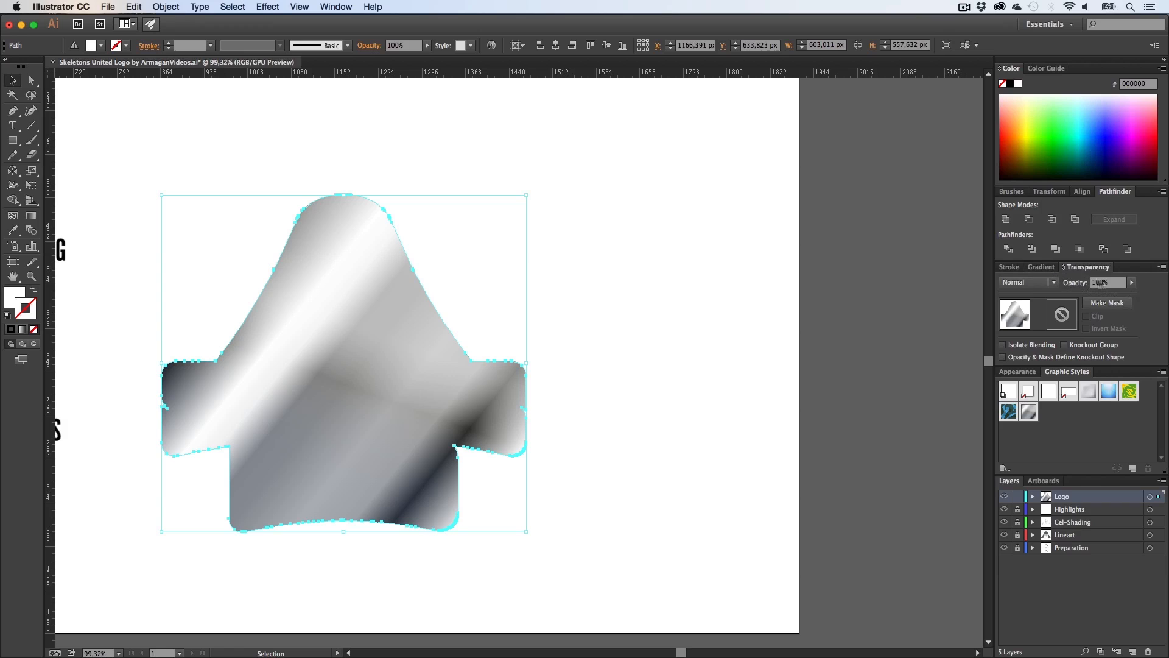
# Step: Set the chrome shape's opacity to 25% and its blending mode to Overlay
pyautogui.write('25')
pyautogui.press('Return')
pyautogui.click(1028, 282)
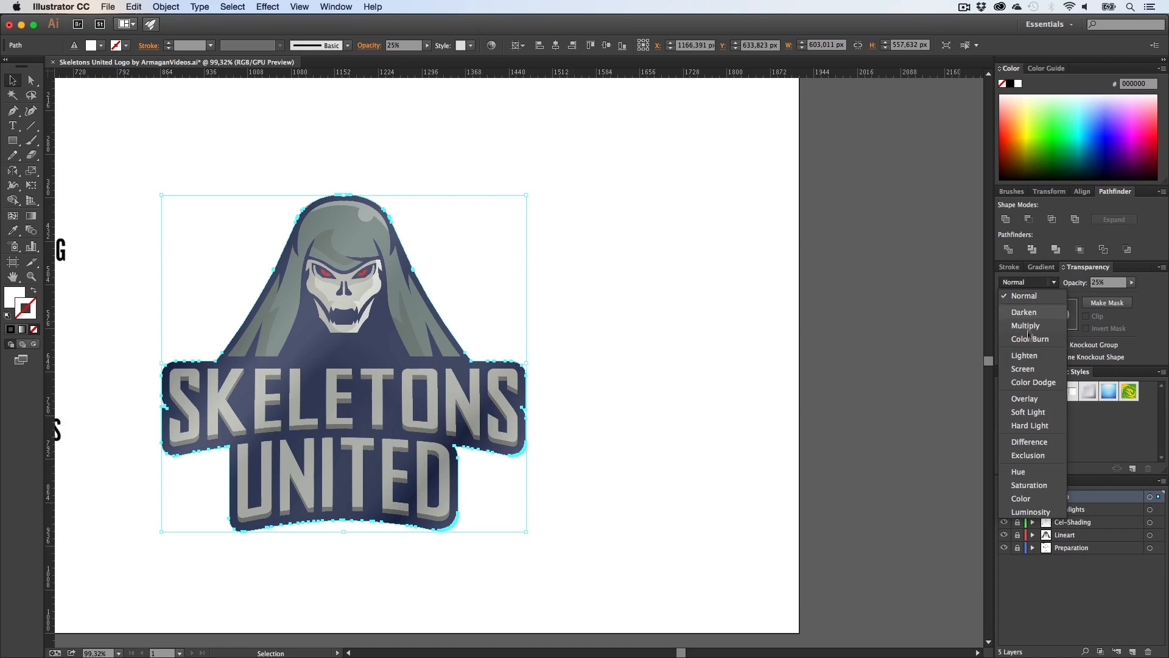
pyautogui.click(1021, 398)
pyautogui.click(921, 377)
# Step: Lower the chrome overlay's opacity to 15%
pyautogui.press('h')
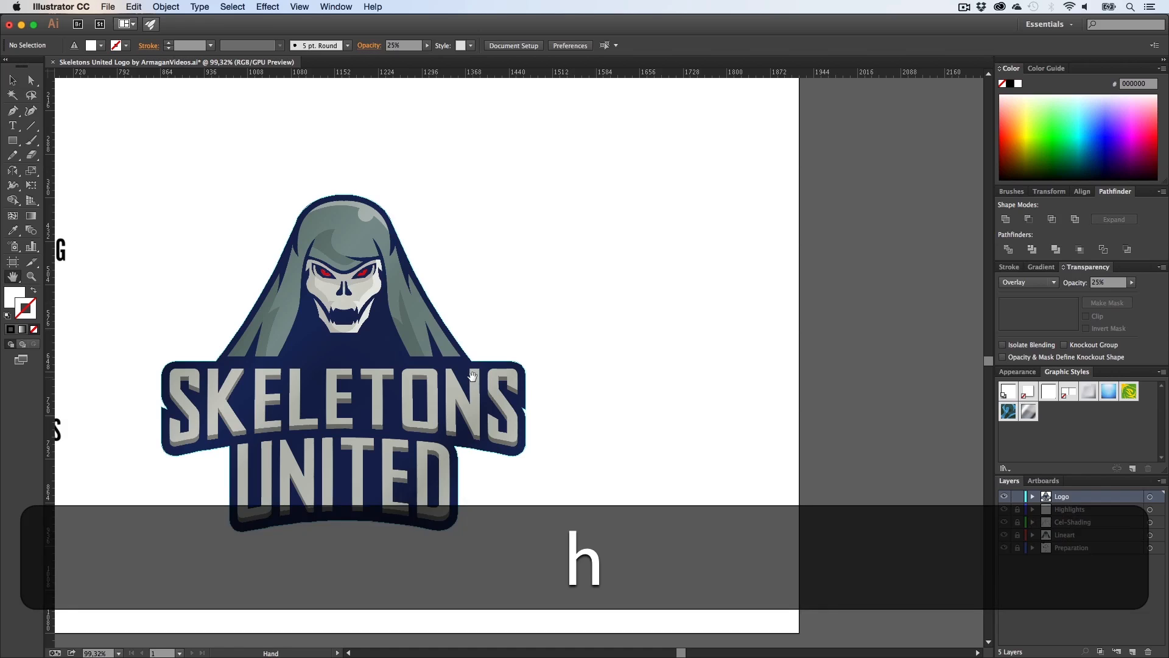
pyautogui.moveTo(381, 330); pyautogui.dragTo(554, 322)
pyautogui.press('v')
pyautogui.click(555, 323)
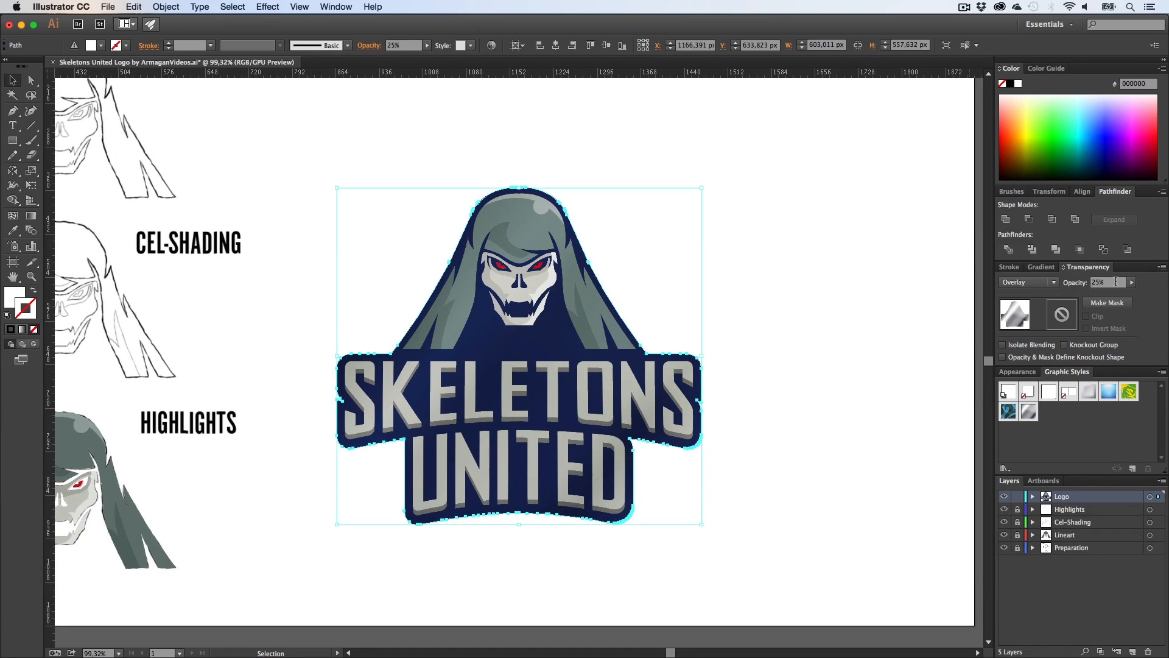
pyautogui.click(1105, 282)
pyautogui.write('15')
pyautogui.press('Return')
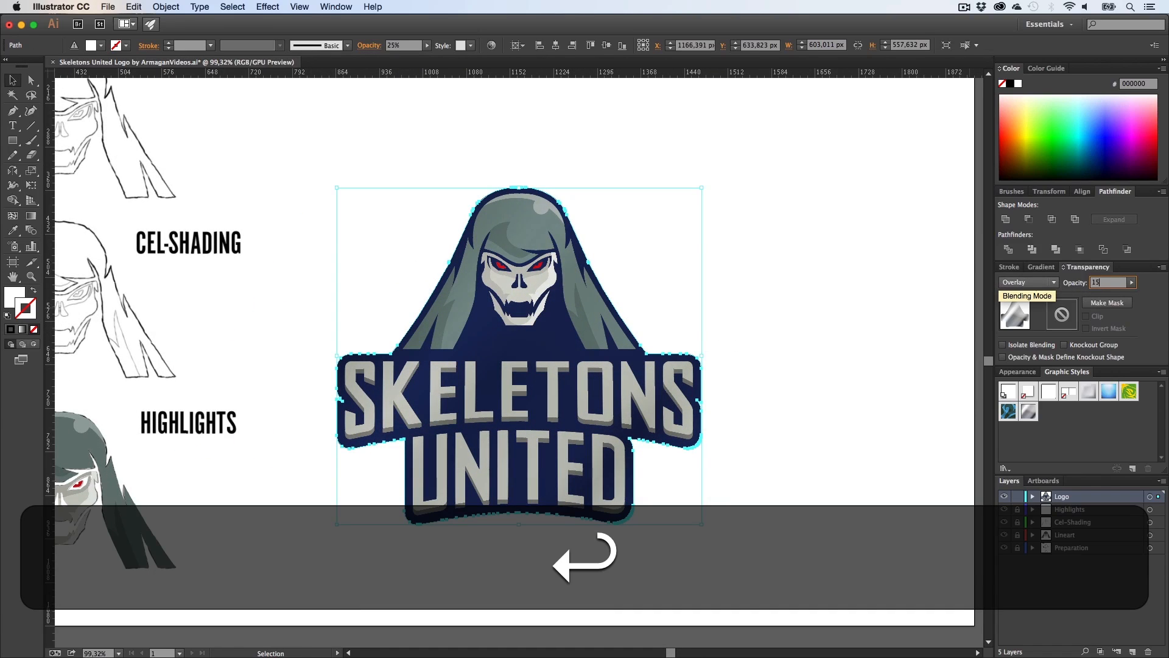
pyautogui.click(882, 259)
# Step: Move the chrome overlay off the logo and delete it
pyautogui.press('z')
pyautogui.moveTo(646, 362)
pyautogui.mouseDown()
pyautogui.moveTo(614, 364)
pyautogui.moveTo(648, 369)
pyautogui.moveTo(634, 369)
pyautogui.mouseUp()
pyautogui.press('h')
pyautogui.press('v')
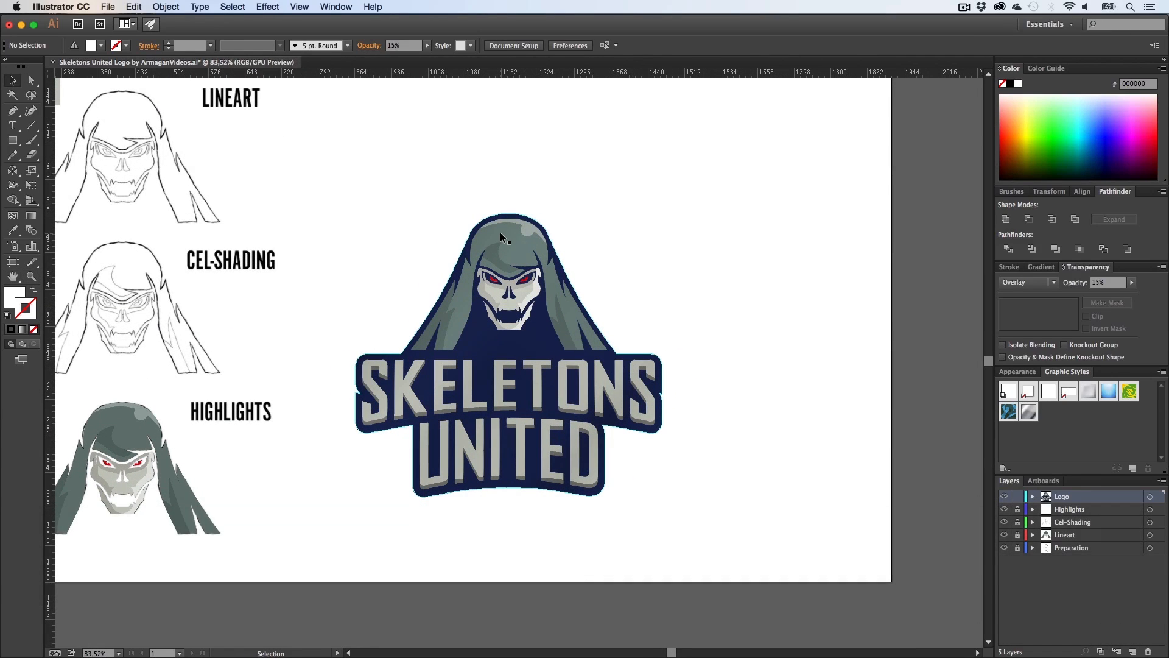
pyautogui.moveTo(501, 237); pyautogui.dragTo(744, 242)
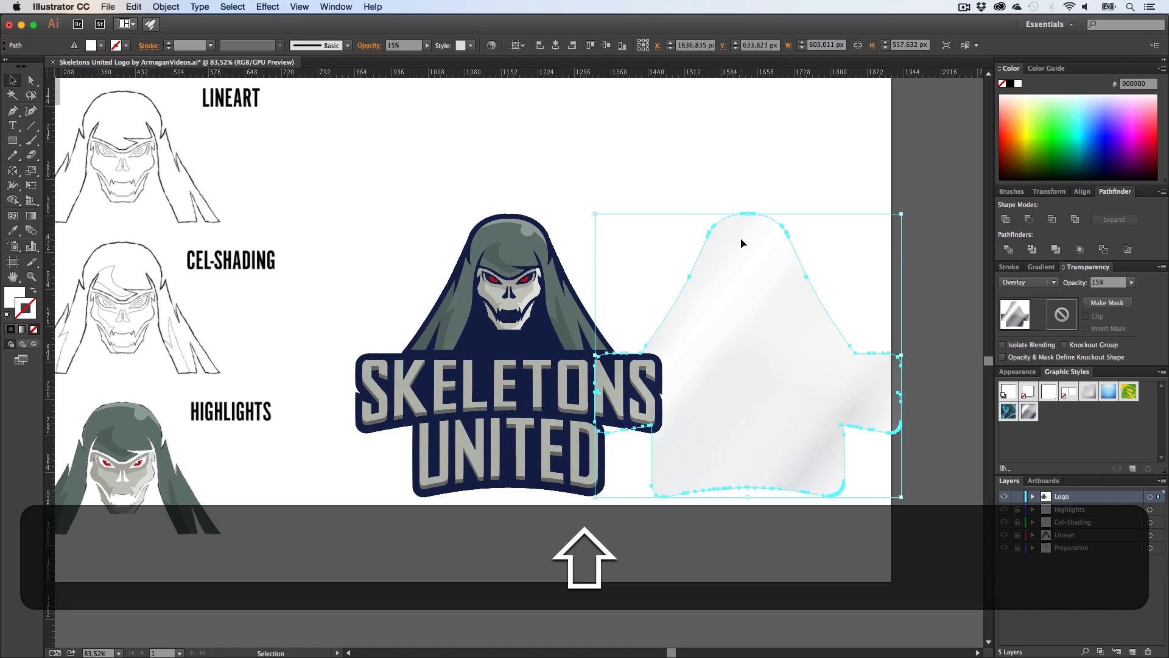
pyautogui.hotkey('shift', 'BackSpace')
# Step: Copy the entire logo to the right of the artboard and merge the copy into one united shape
pyautogui.press('v')
pyautogui.moveTo(705, 504); pyautogui.dragTo(426, 214)
pyautogui.press('h')
pyautogui.moveTo(705, 348); pyautogui.dragTo(590, 349)
pyautogui.press('v')
pyautogui.moveTo(419, 338); pyautogui.dragTo(793, 339)
pyautogui.click(1005, 219)
# Step: Apply Offset Path to the united silhouette with an offset of 9 px
pyautogui.click(166, 7)
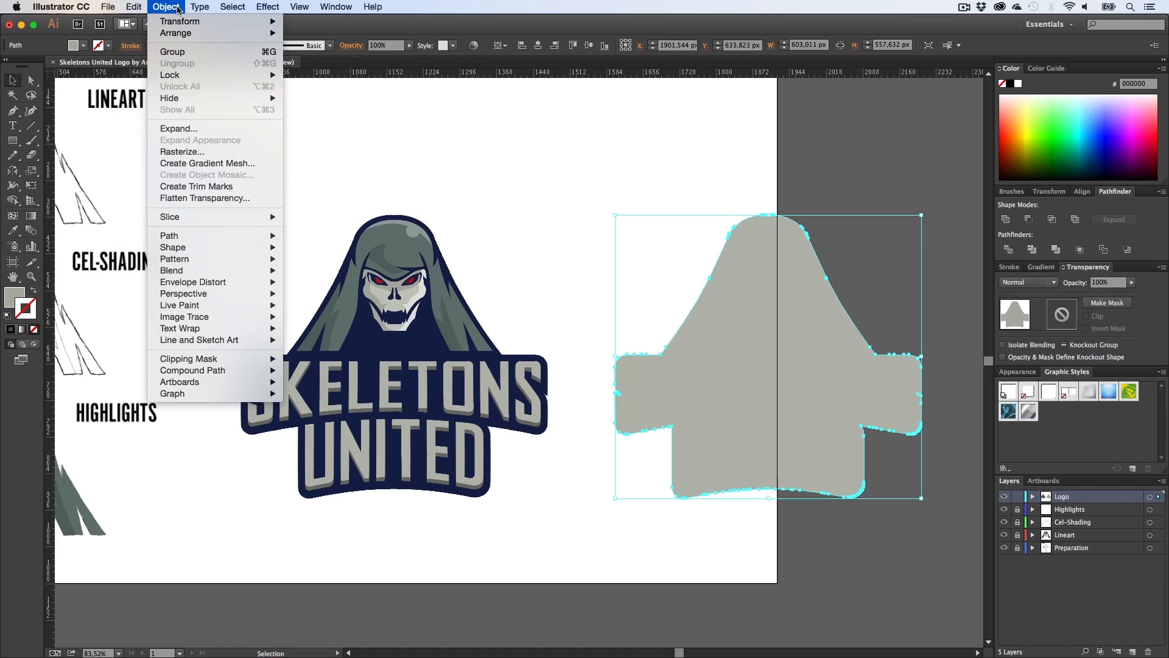
pyautogui.moveTo(185, 236)
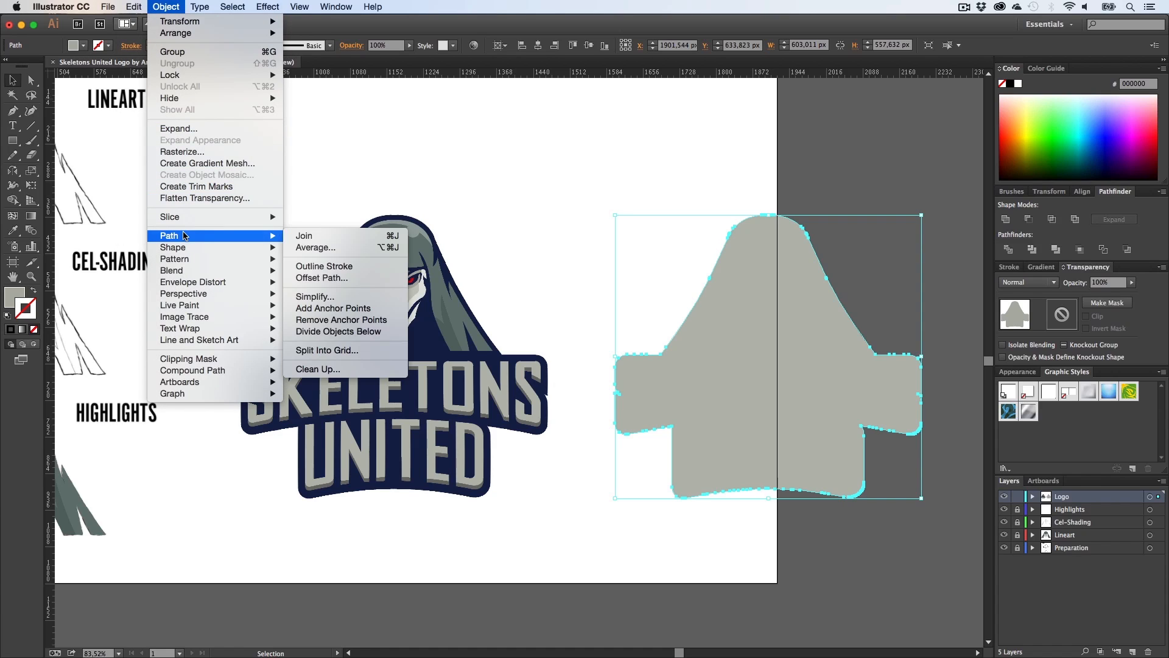
pyautogui.click(341, 275)
pyautogui.click(773, 265)
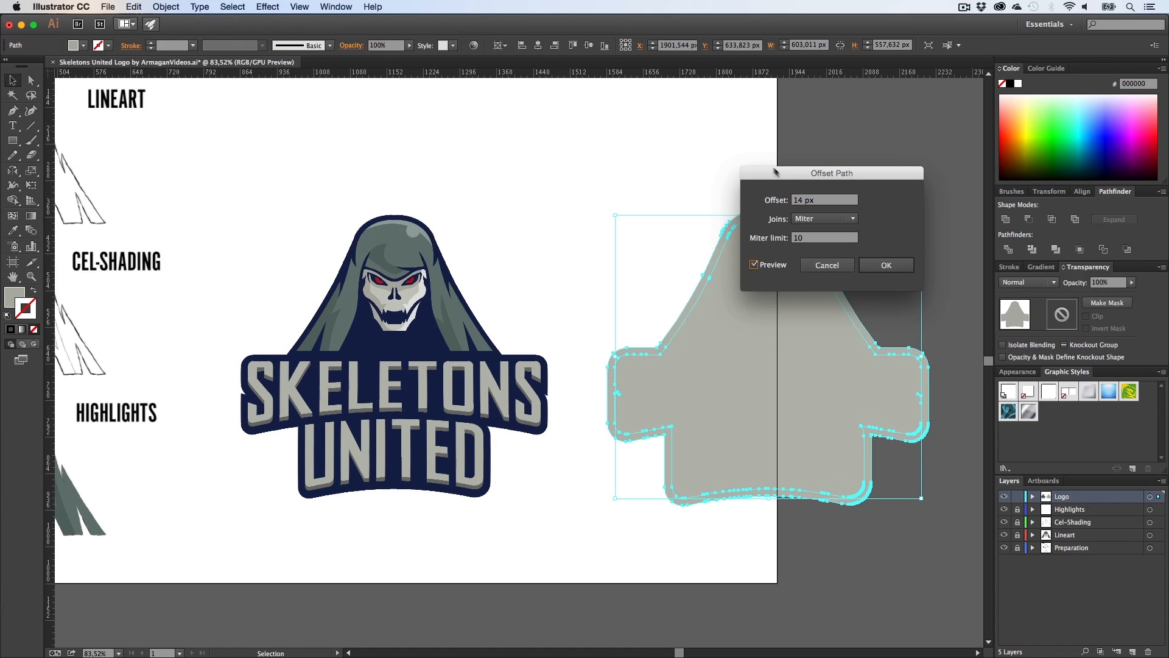
pyautogui.moveTo(793, 177); pyautogui.dragTo(584, 99)
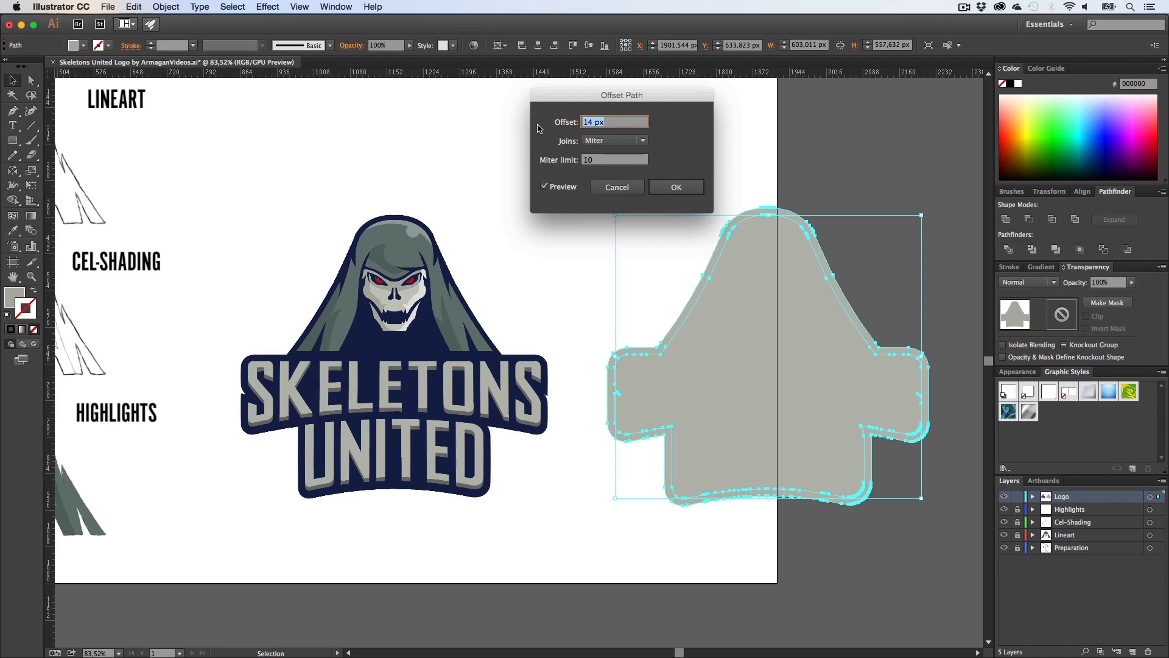
pyautogui.write('10')
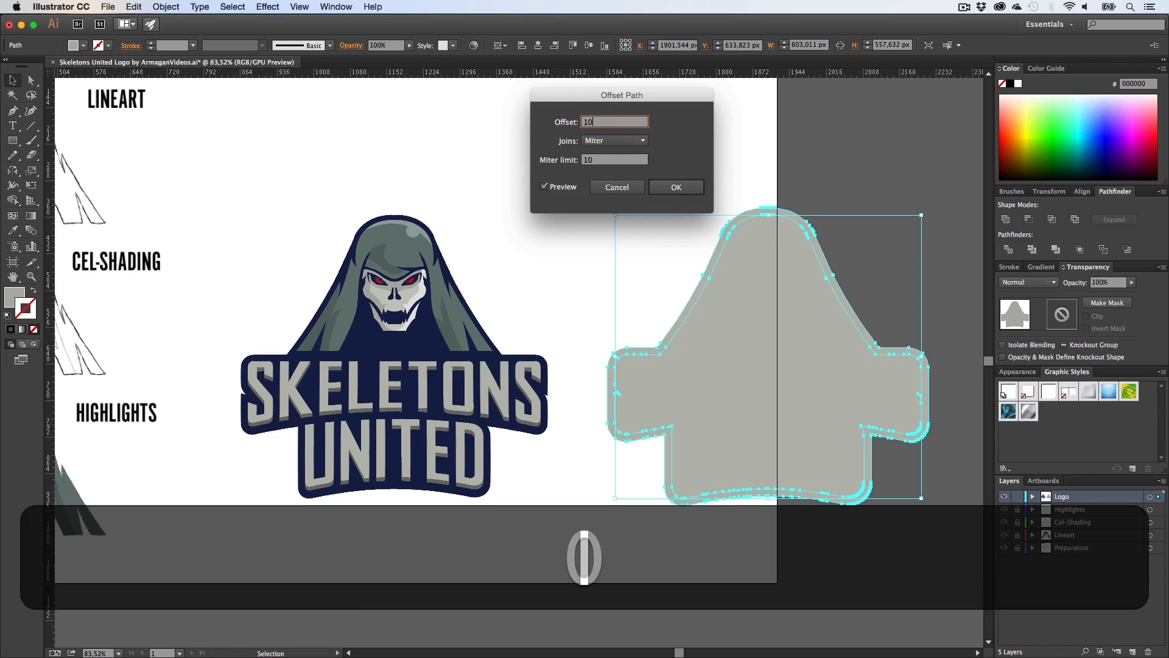
pyautogui.click(611, 160)
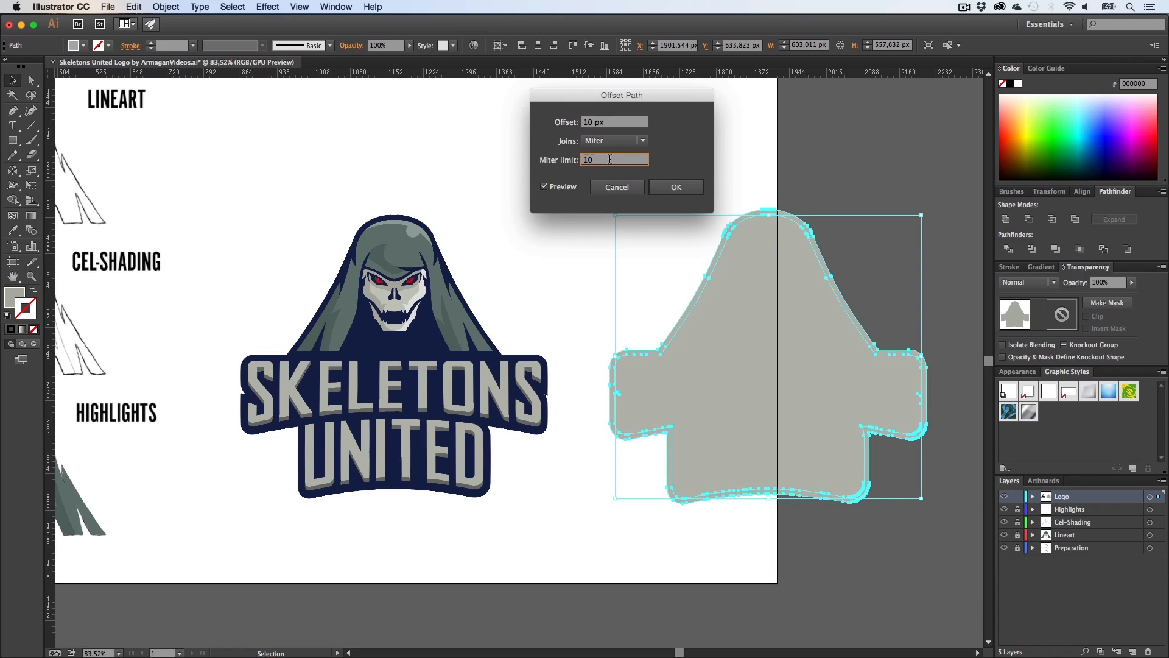
pyautogui.doubleClick(617, 121)
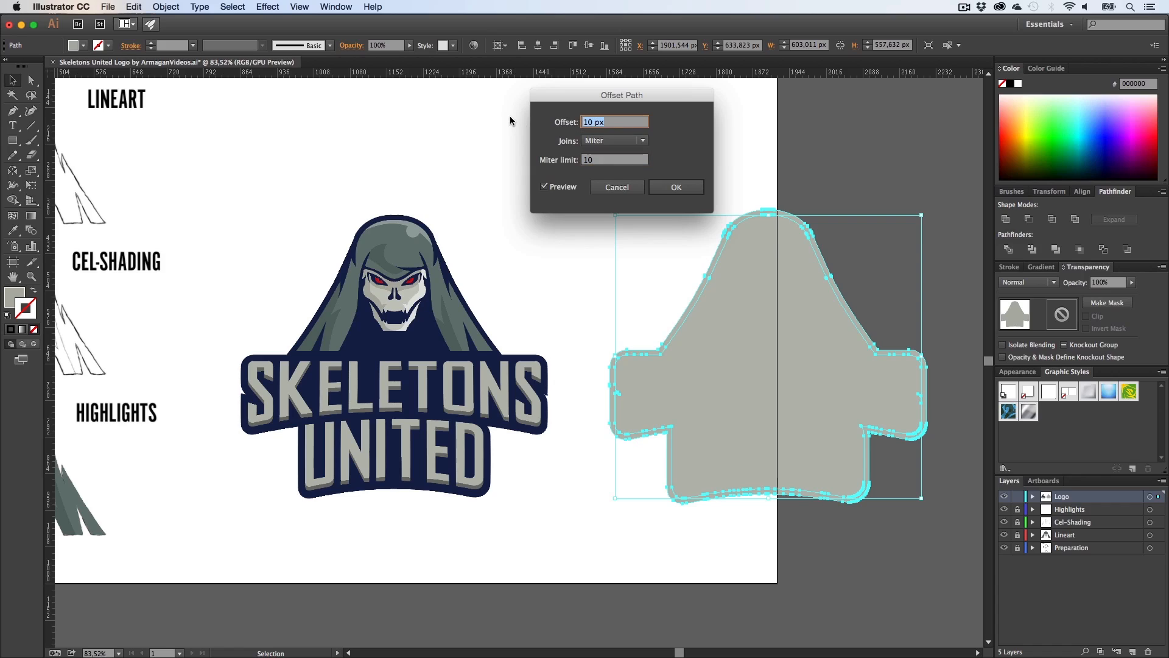
pyautogui.write('9')
pyautogui.click(615, 160)
pyautogui.click(652, 188)
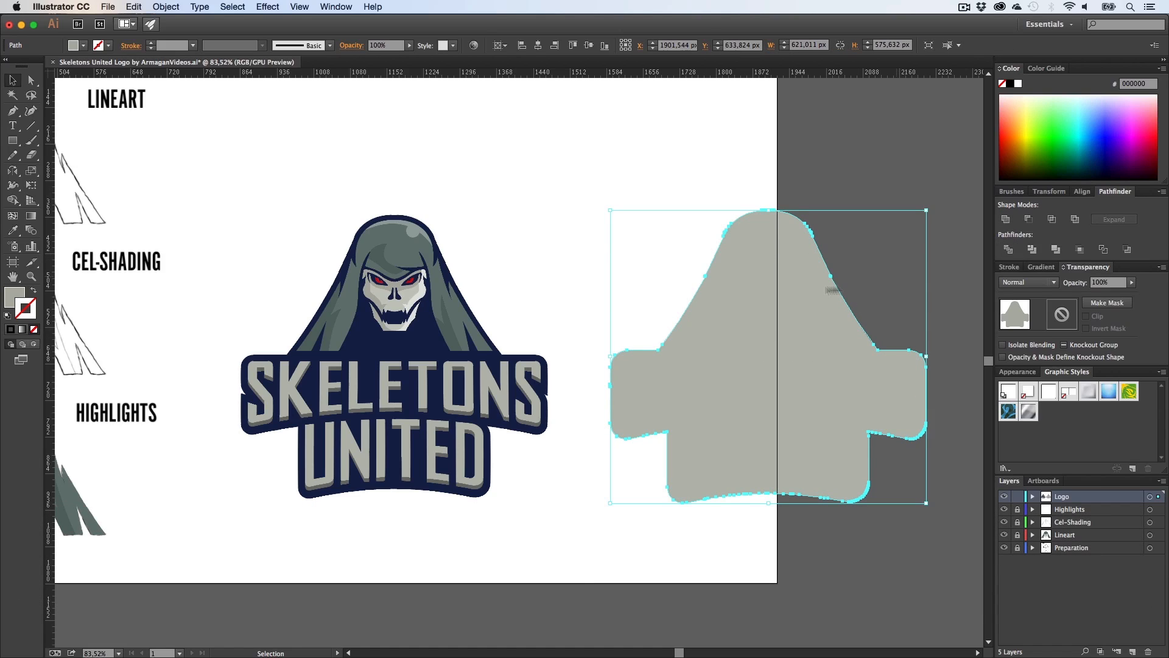
# Step: Fill the offset silhouette with the logo's light gray, move it onto the logo and send it to the back
pyautogui.press('i')
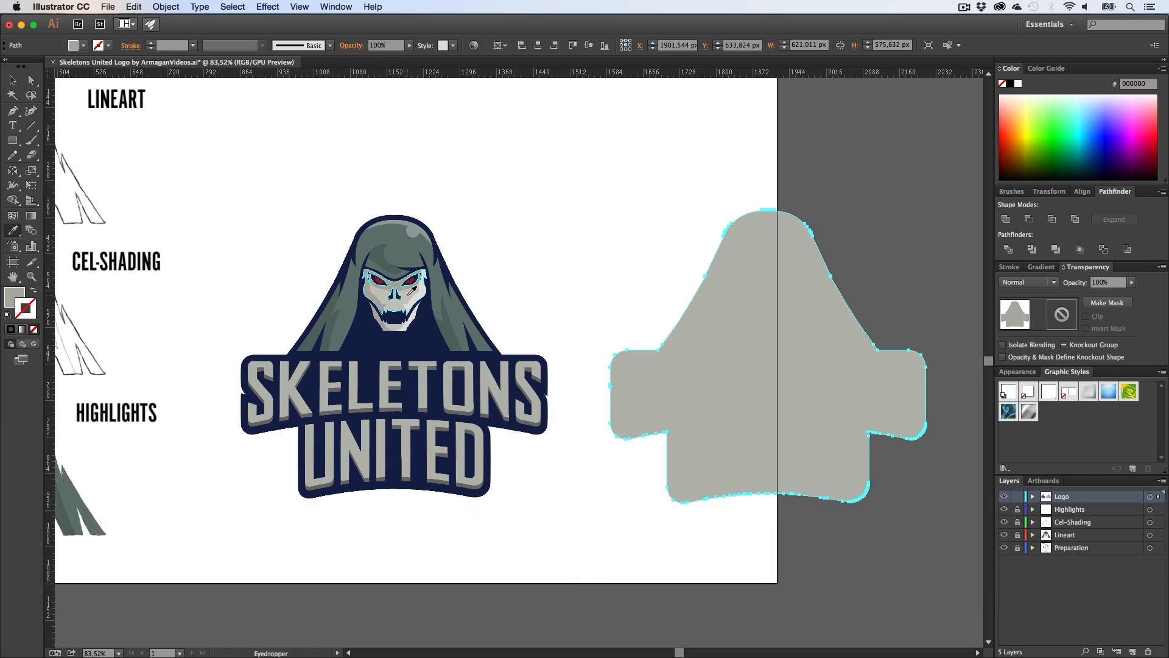
pyautogui.click(407, 296)
pyautogui.press('v')
pyautogui.moveTo(841, 337); pyautogui.dragTo(468, 333)
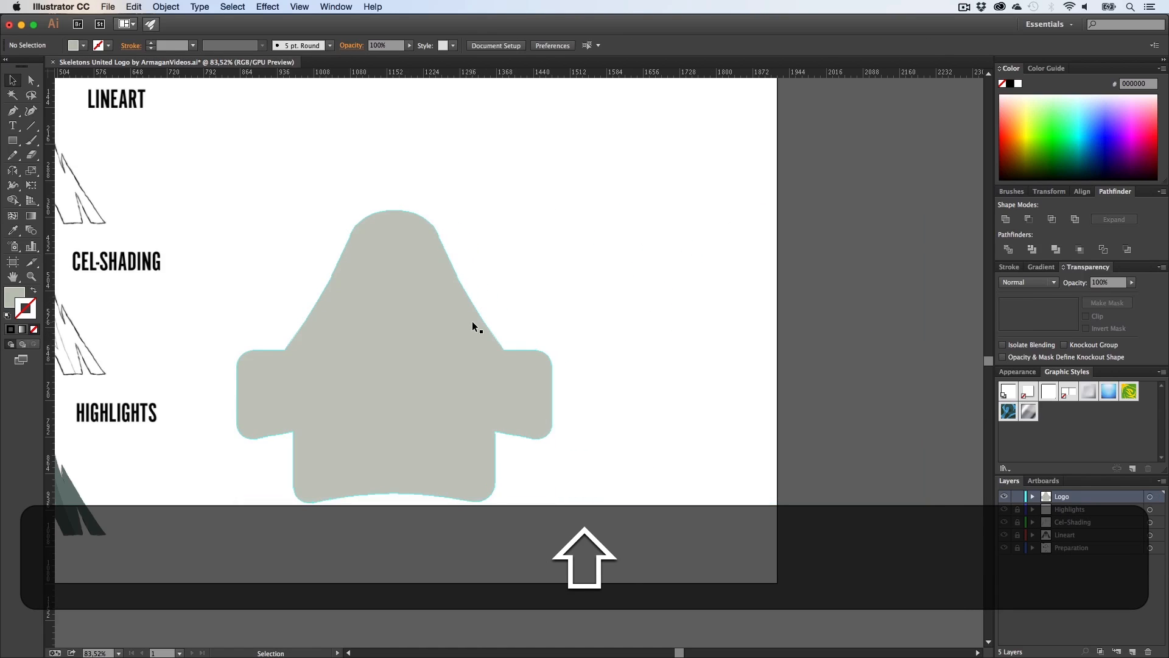
pyautogui.rightClick(461, 353)
pyautogui.moveTo(548, 518)
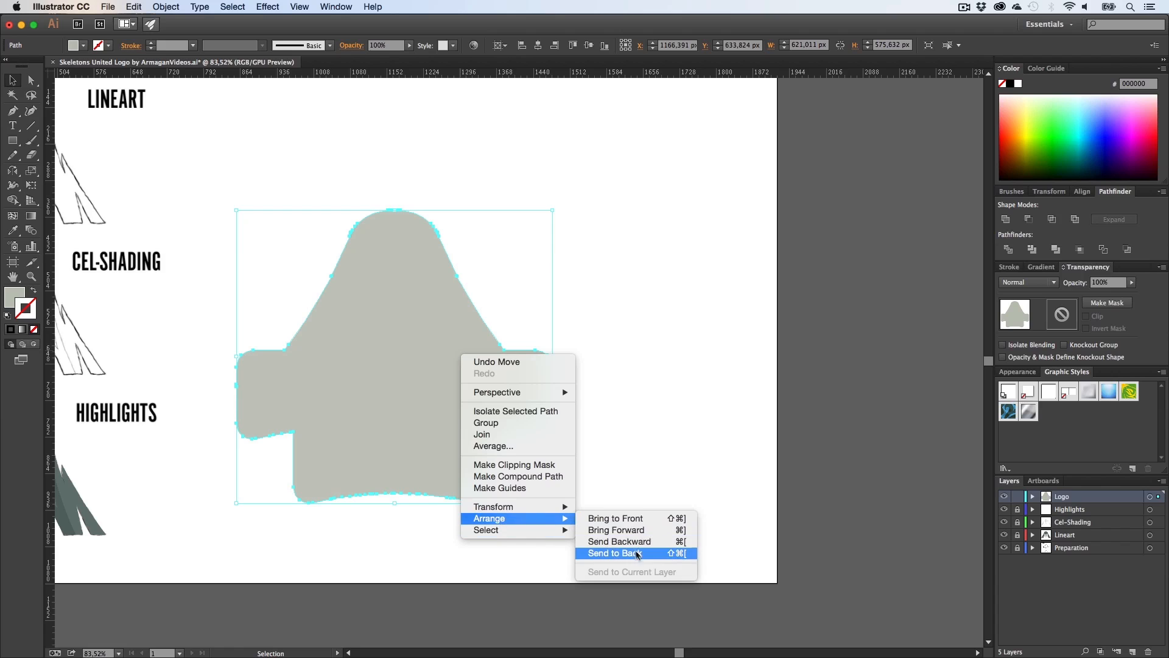
pyautogui.click(637, 555)
# Step: Zoom in to inspect the offset outline's edge beside the letter S
pyautogui.click(666, 379)
pyautogui.press('h')
pyautogui.moveTo(551, 371); pyautogui.dragTo(663, 328)
pyautogui.press('v')
pyautogui.press('z')
pyautogui.moveTo(538, 338); pyautogui.dragTo(652, 338)
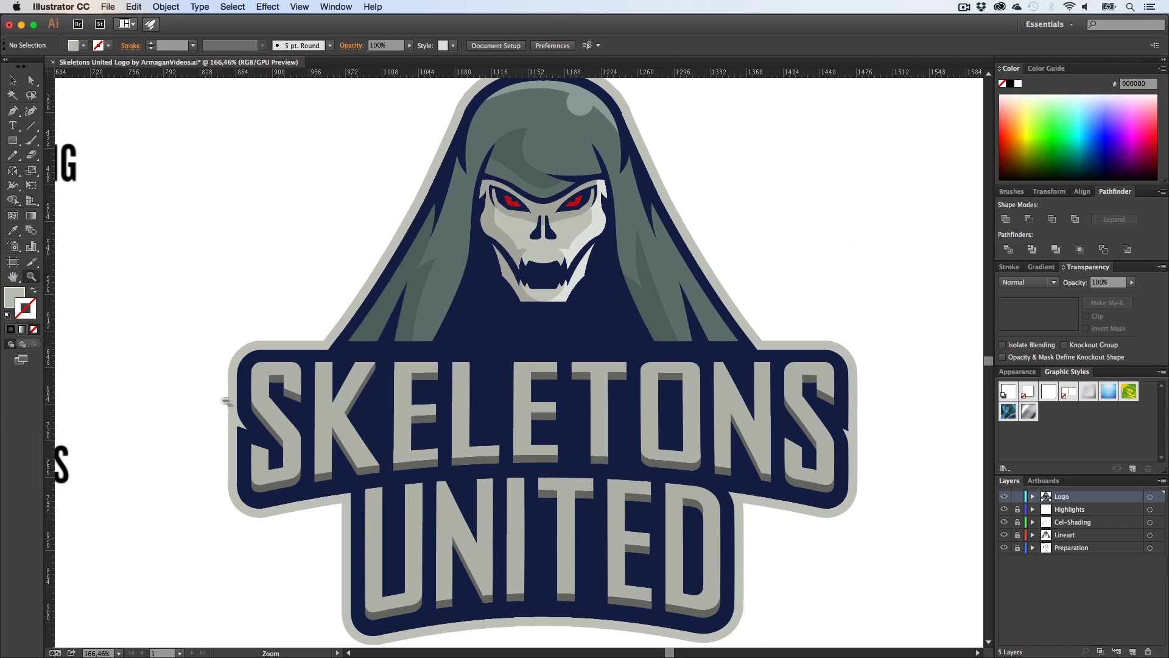
pyautogui.moveTo(225, 401); pyautogui.dragTo(548, 422)
pyautogui.press('a')
pyautogui.click(313, 430)
pyautogui.press('p')
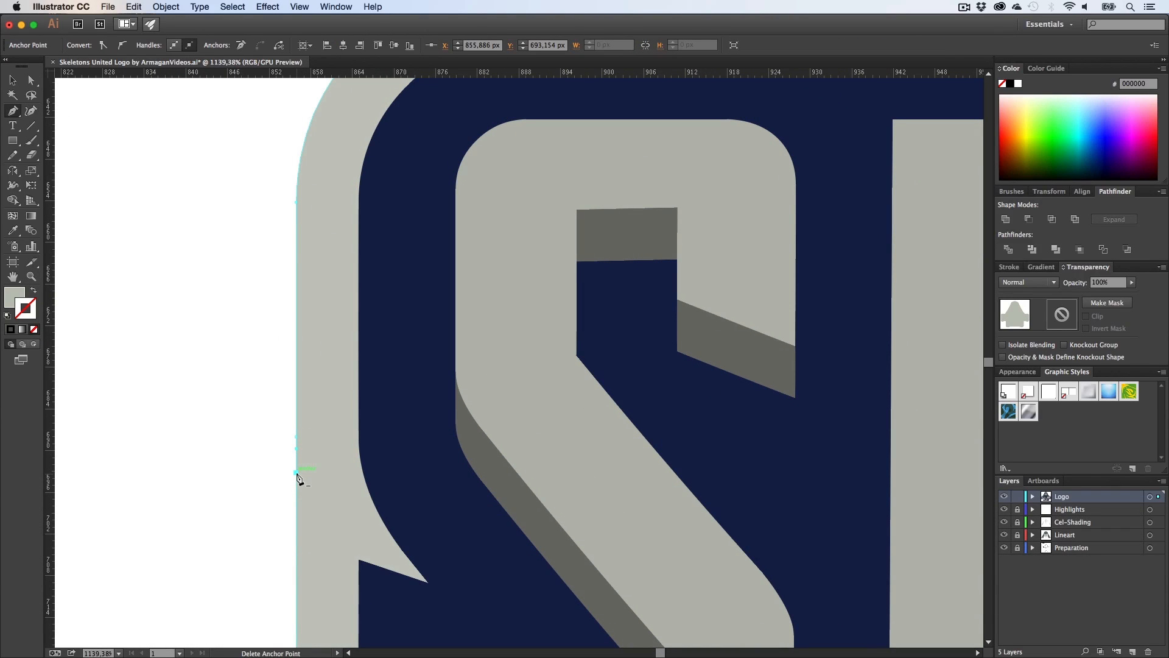
pyautogui.press('a')
pyautogui.click(231, 444)
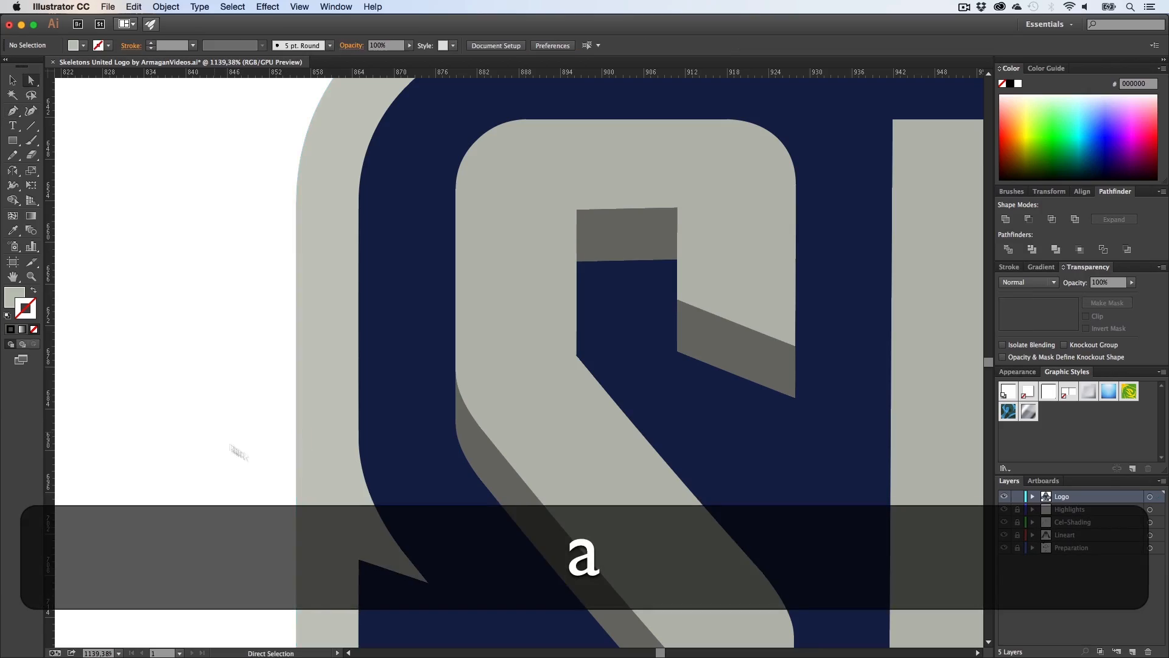
# Step: Zoom back out to review the whole logo with its new outline
pyautogui.press('z')
pyautogui.moveTo(462, 500); pyautogui.dragTo(195, 494)
pyautogui.press('h')
pyautogui.moveTo(815, 518); pyautogui.dragTo(521, 491)
pyautogui.press('z')
pyautogui.moveTo(668, 504); pyautogui.dragTo(567, 501)
pyautogui.press('h')
pyautogui.moveTo(663, 512); pyautogui.dragTo(500, 457)
pyautogui.press('z')
pyautogui.press('h')
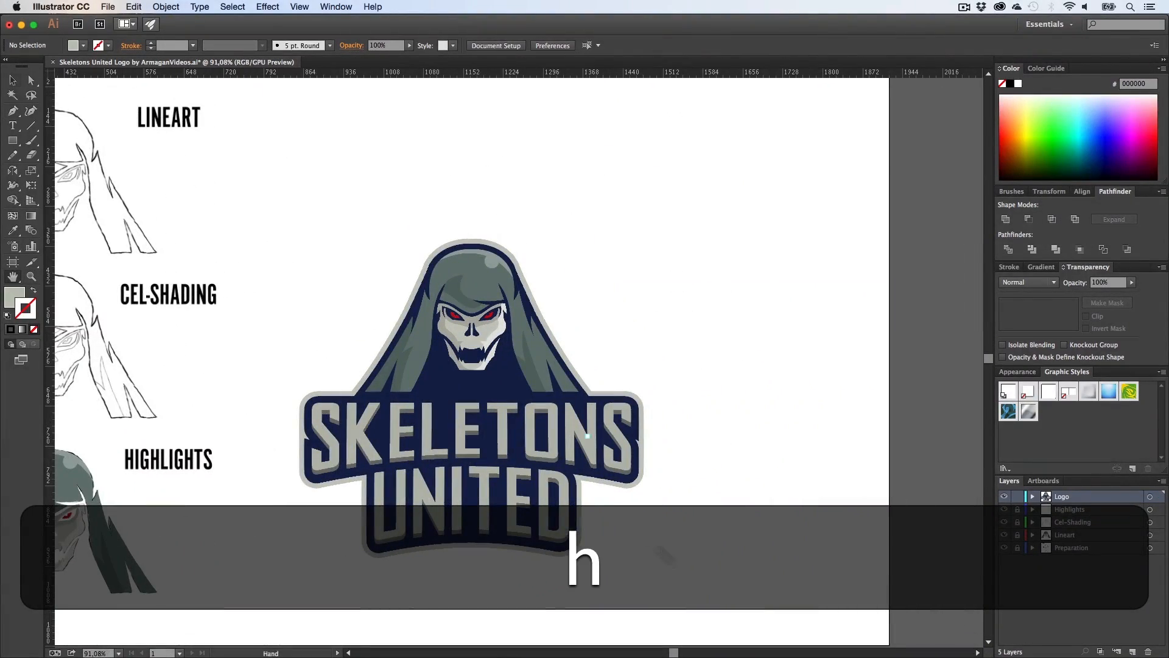
pyautogui.press('v')
pyautogui.moveTo(718, 522); pyautogui.dragTo(327, 222)
pyautogui.press('h')
pyautogui.moveTo(599, 351); pyautogui.dragTo(519, 362)
pyautogui.press('v')
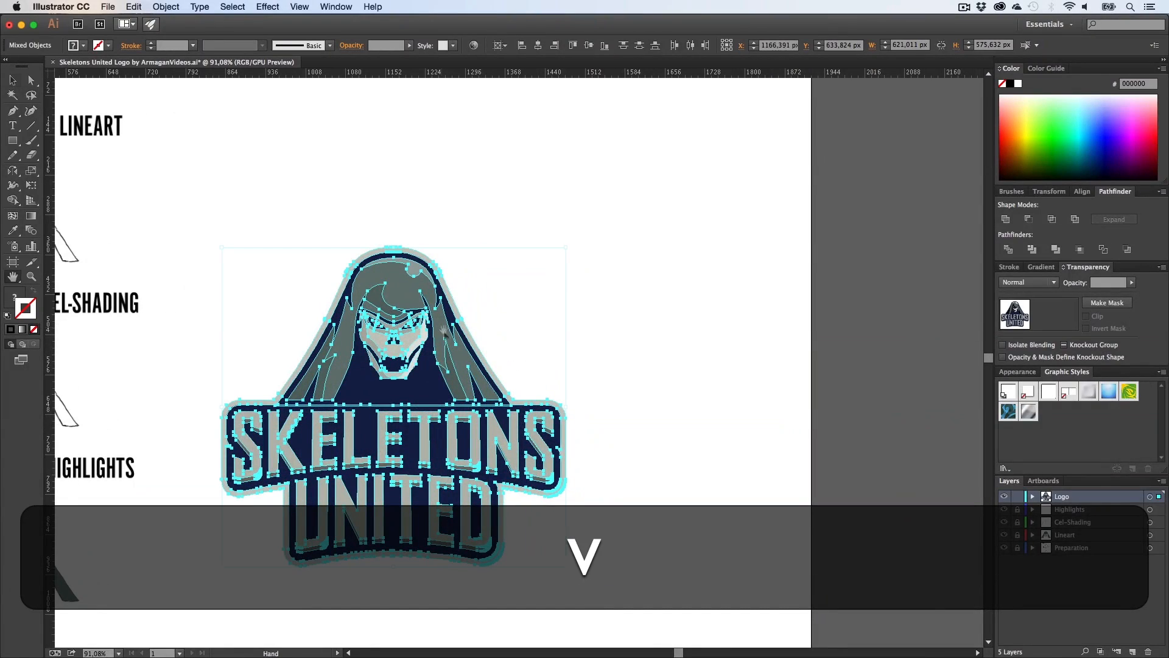
pyautogui.moveTo(288, 373); pyautogui.dragTo(716, 372)
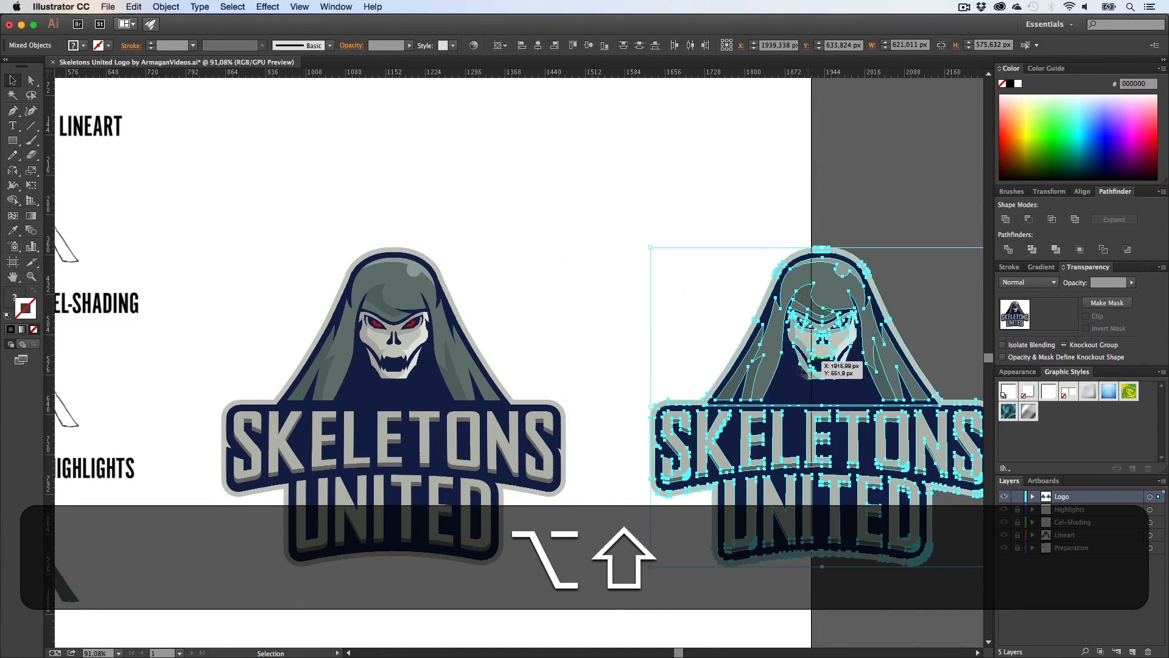
pyautogui.press('BackSpace')
# Step: Select the complete logo including its outline and copy it
pyautogui.press('v')
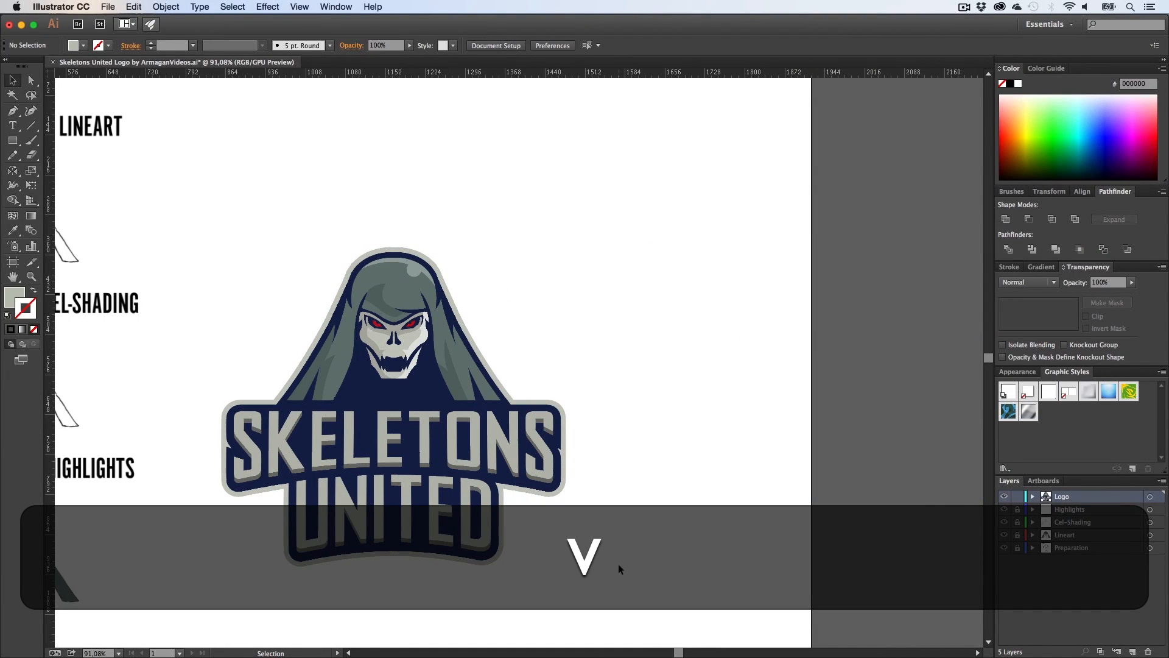
pyautogui.moveTo(616, 548); pyautogui.dragTo(245, 220)
pyautogui.moveTo(383, 296); pyautogui.dragTo(555, 159)
pyautogui.click(506, 177)
pyautogui.press('z')
pyautogui.press('h')
pyautogui.press('z')
pyautogui.moveTo(579, 298); pyautogui.dragTo(384, 310)
pyautogui.press('h')
pyautogui.moveTo(338, 289); pyautogui.dragTo(309, 333)
pyautogui.press('v')
pyautogui.moveTo(646, 495); pyautogui.dragTo(410, 225)
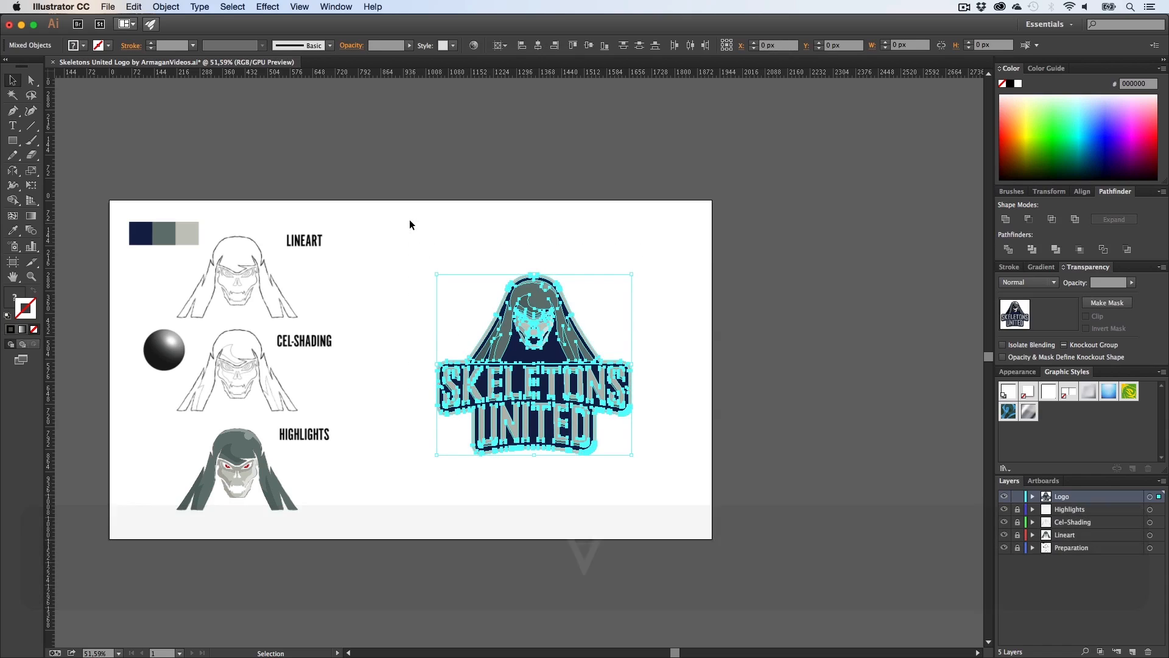
pyautogui.press('super+c')
pyautogui.click(427, 244)
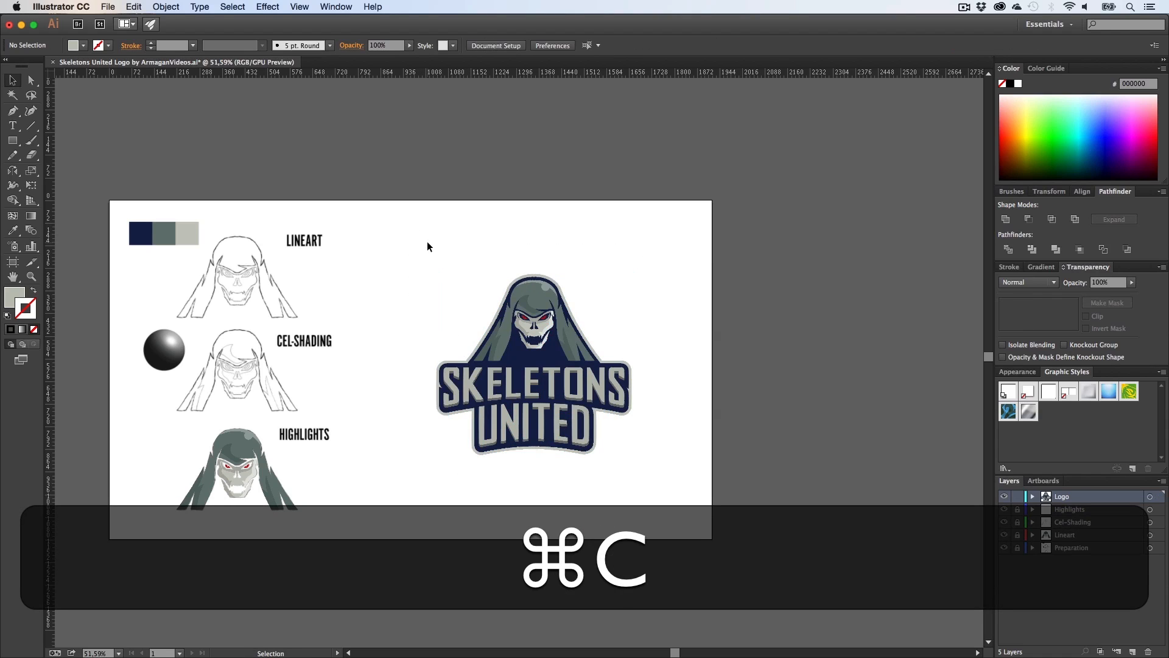
# Step: Switch to Photoshop and maximize its window
pyautogui.press('z')
pyautogui.moveTo(536, 350); pyautogui.dragTo(647, 349)
pyautogui.press('h')
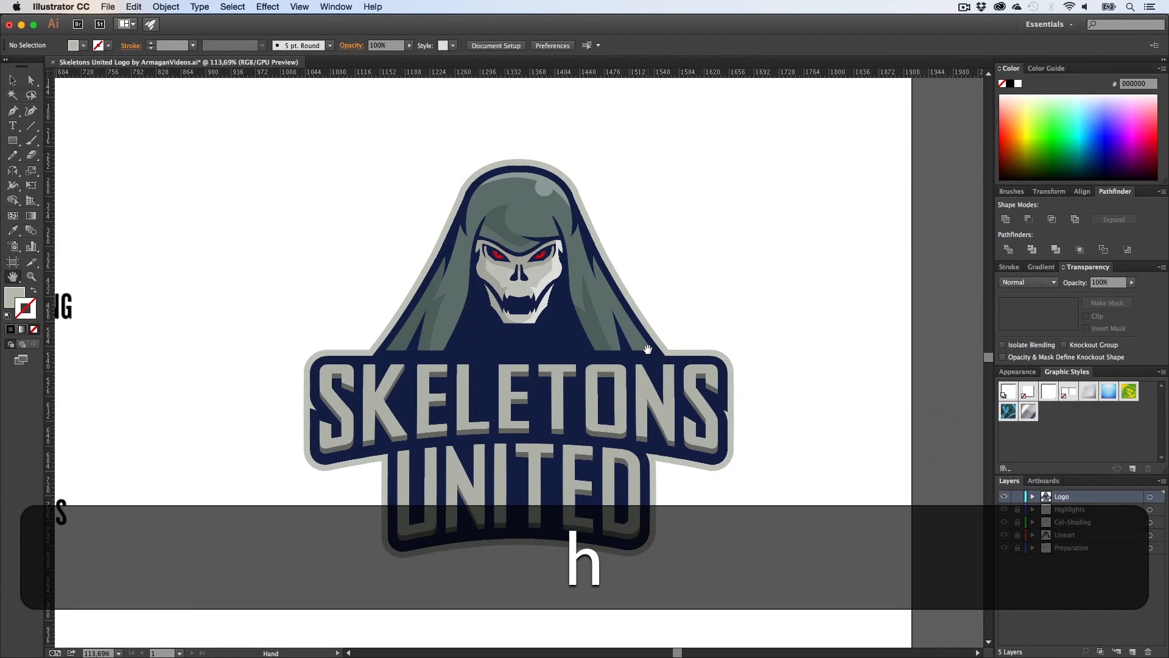
pyautogui.press('super+space')
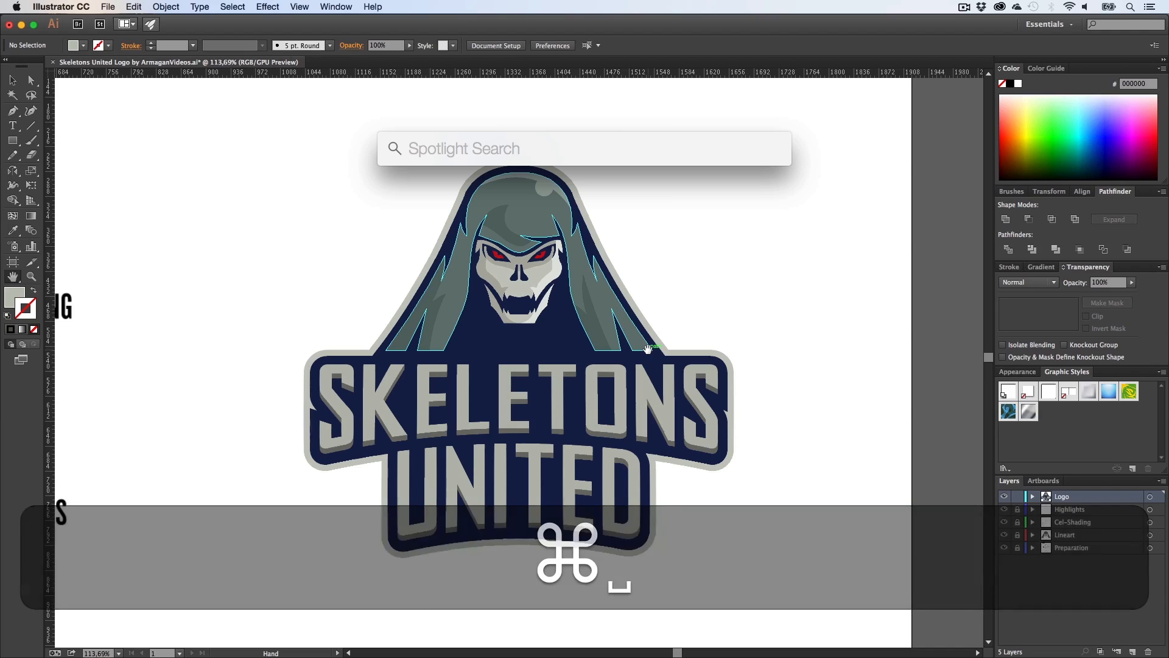
pyautogui.write('pho')
pyautogui.press('Return')
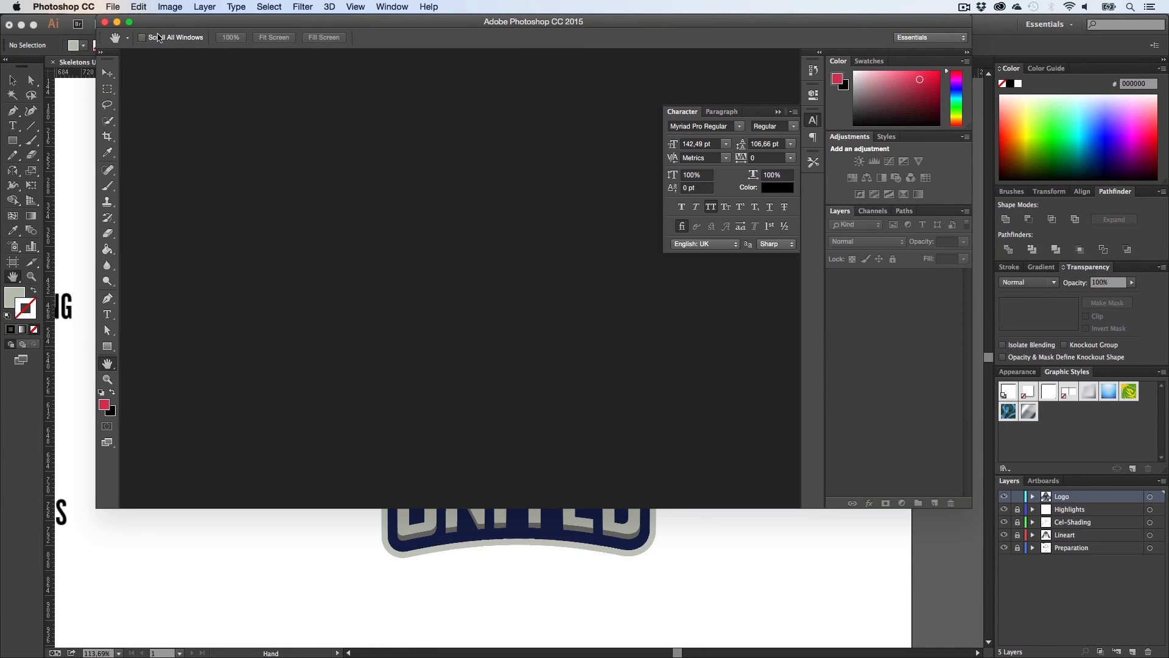
pyautogui.click(129, 23)
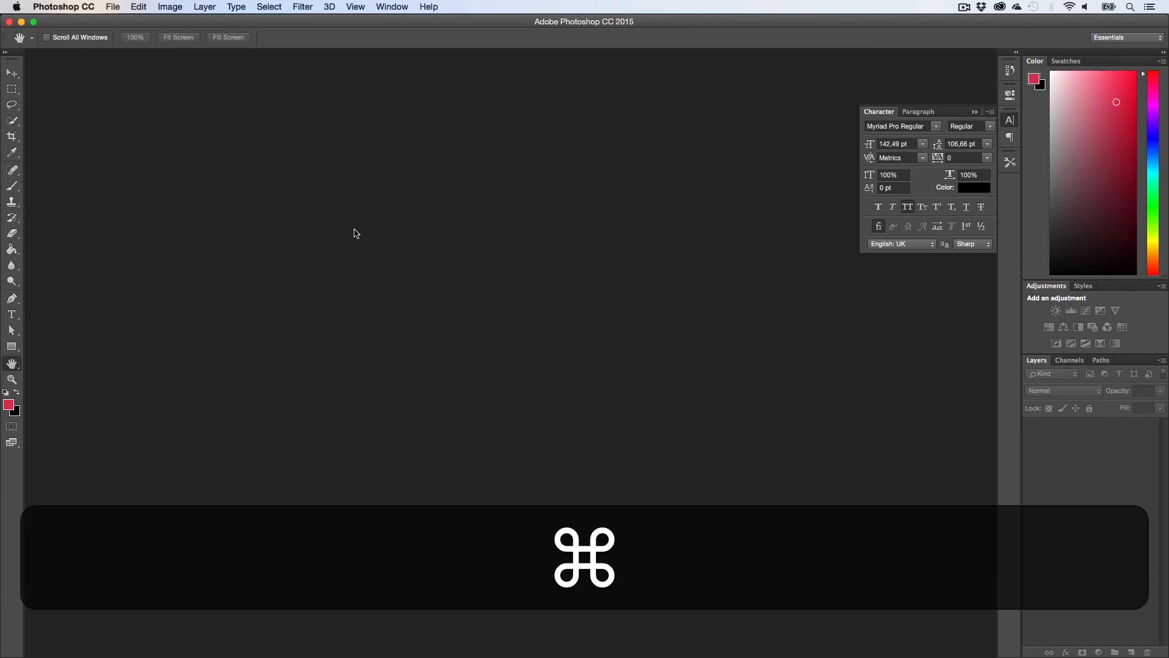
# Step: Create a new document 1920 px wide and 1080 px high
pyautogui.press('super+n')
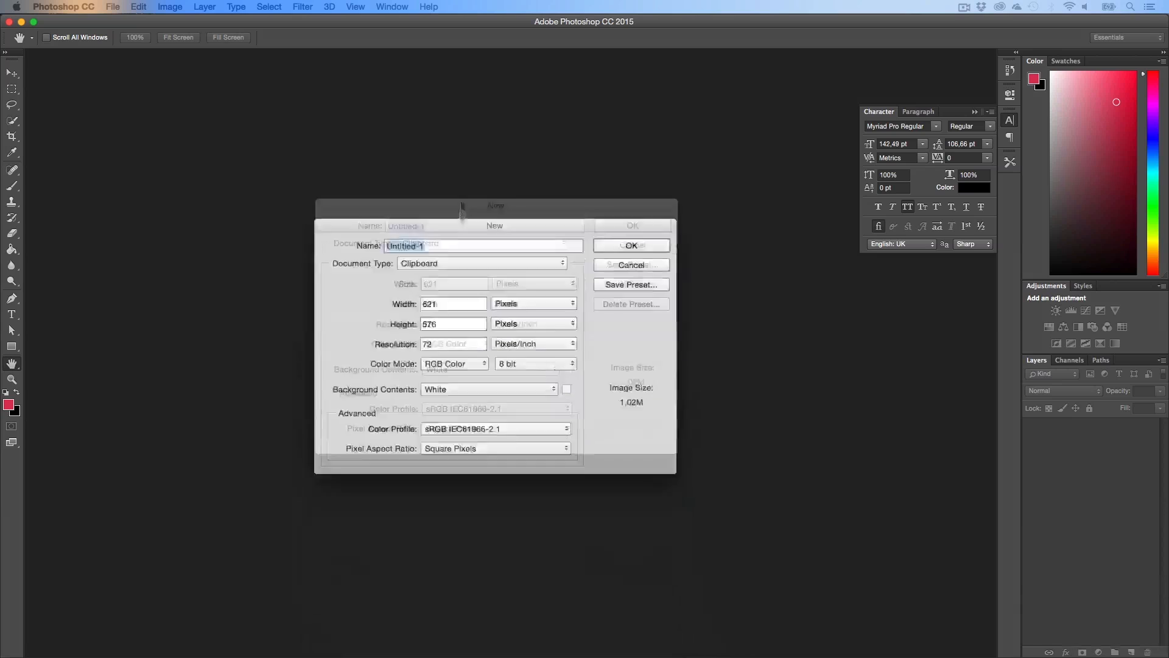
pyautogui.press('Tab')
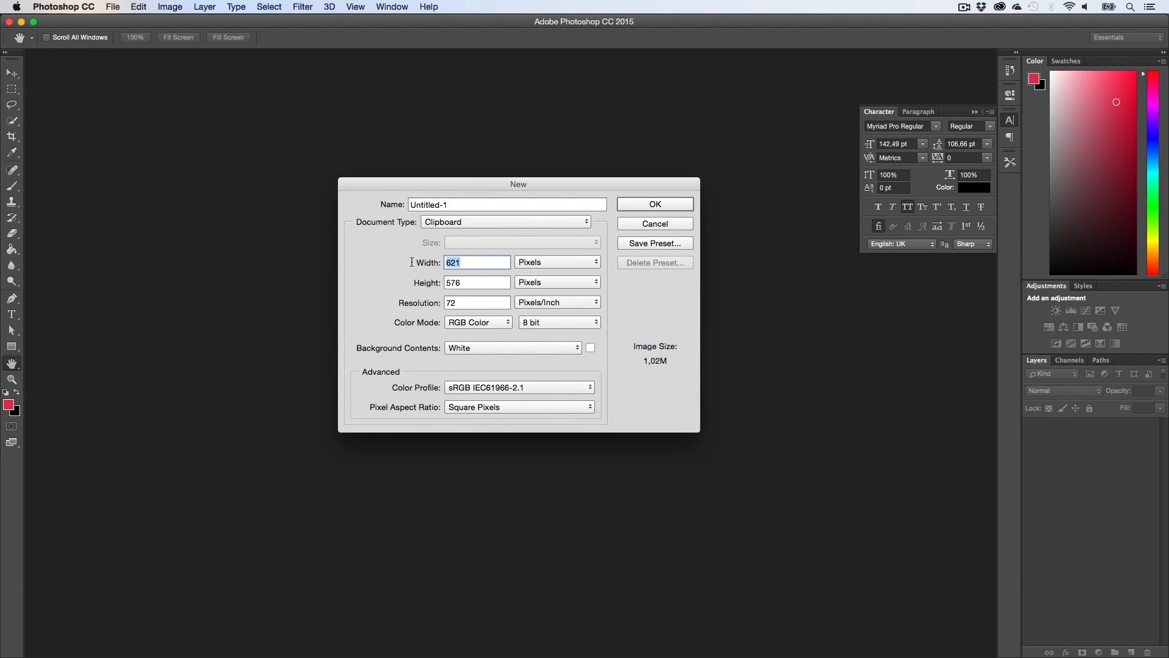
pyautogui.write('1920')
pyautogui.press('Tab')
pyautogui.write('10')
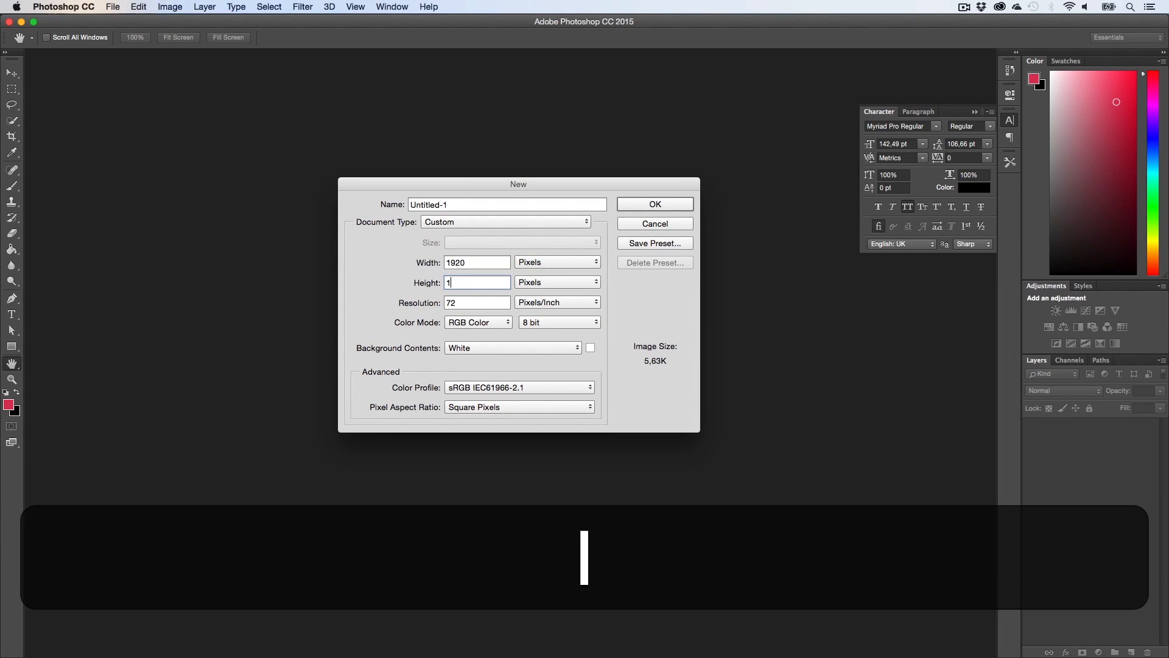
pyautogui.press('Return')
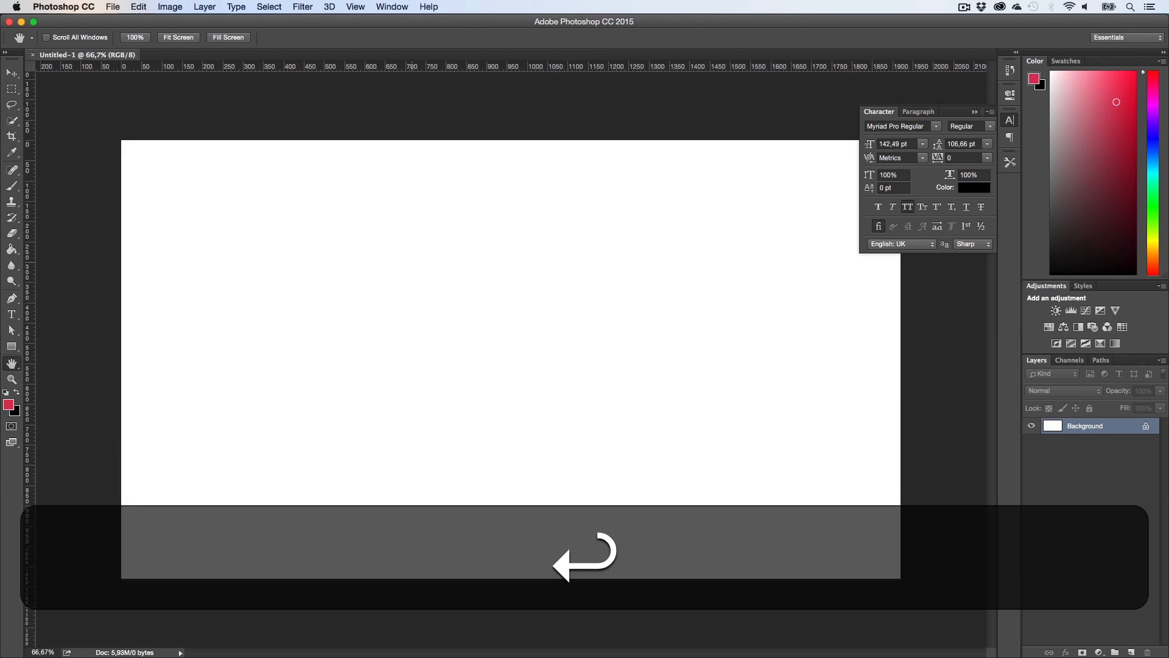
# Step: Paste the copied logo into the new document as a Smart Object and place it
pyautogui.press('super+v')
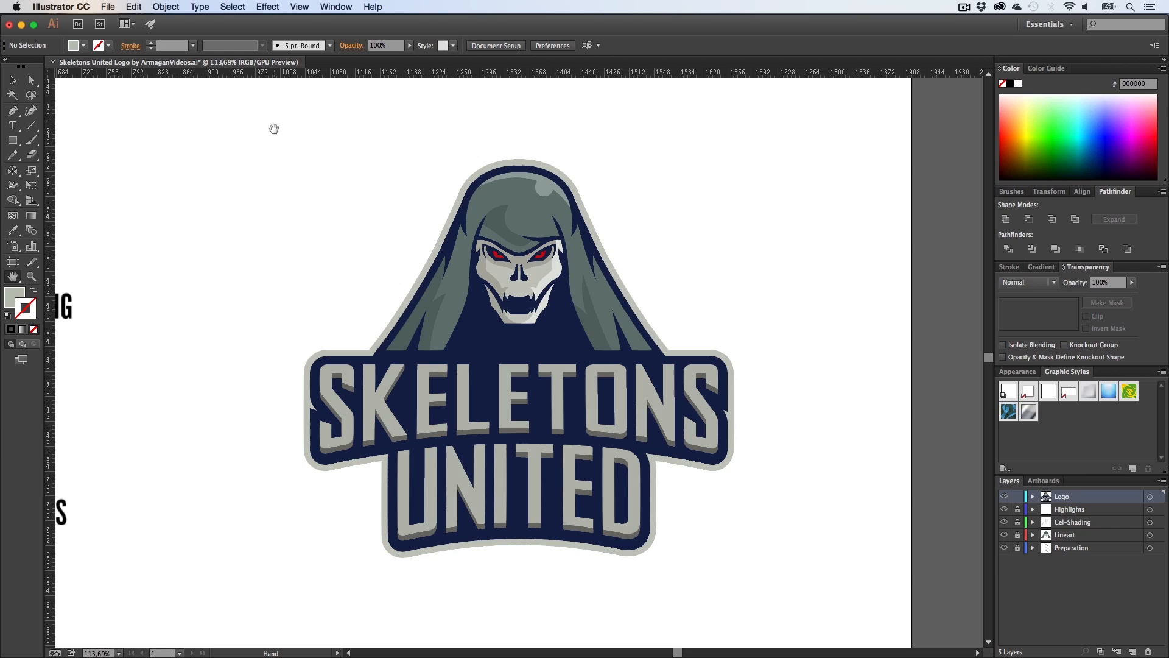
pyautogui.press('v')
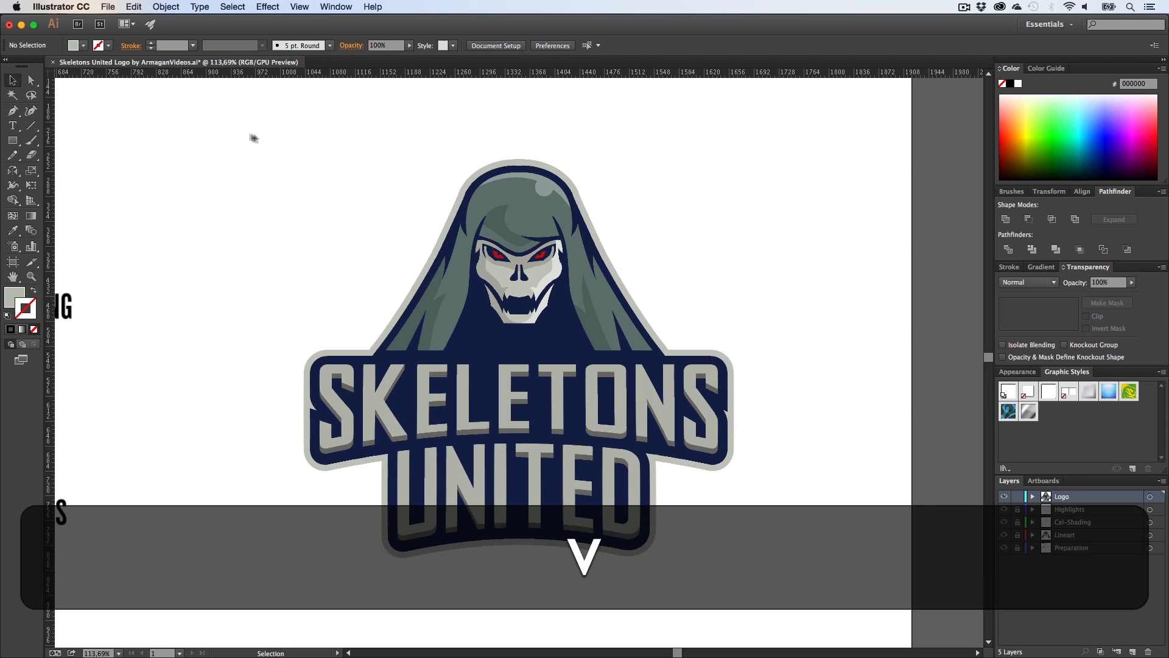
pyautogui.moveTo(235, 127); pyautogui.dragTo(819, 563)
pyautogui.click(676, 612)
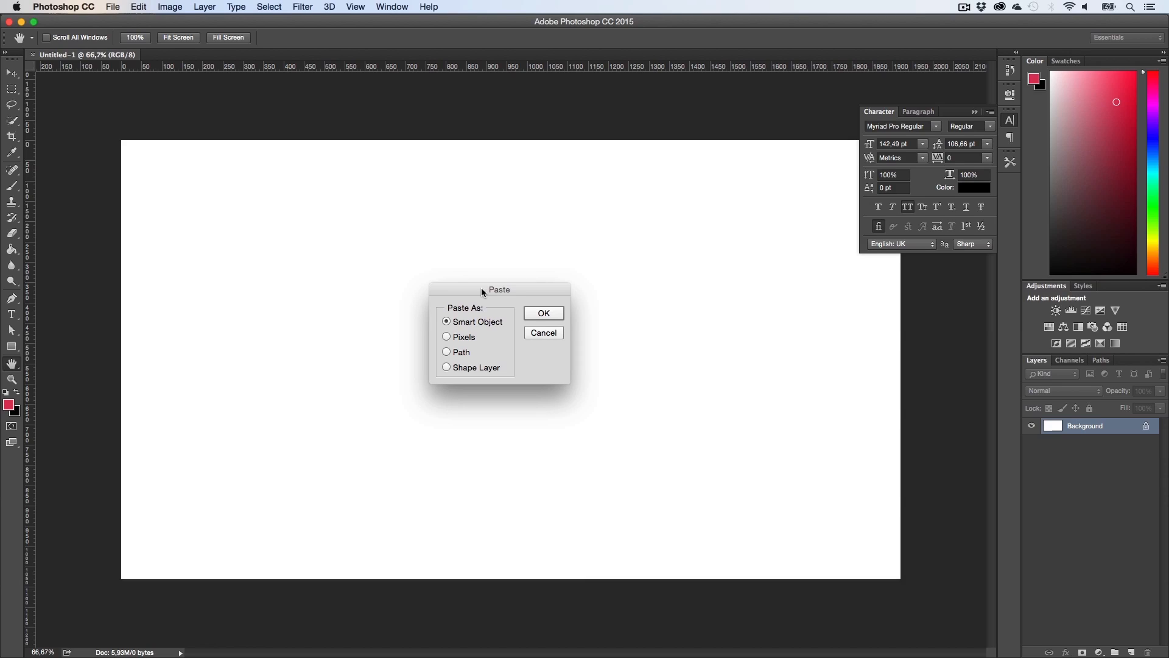
pyautogui.click(544, 313)
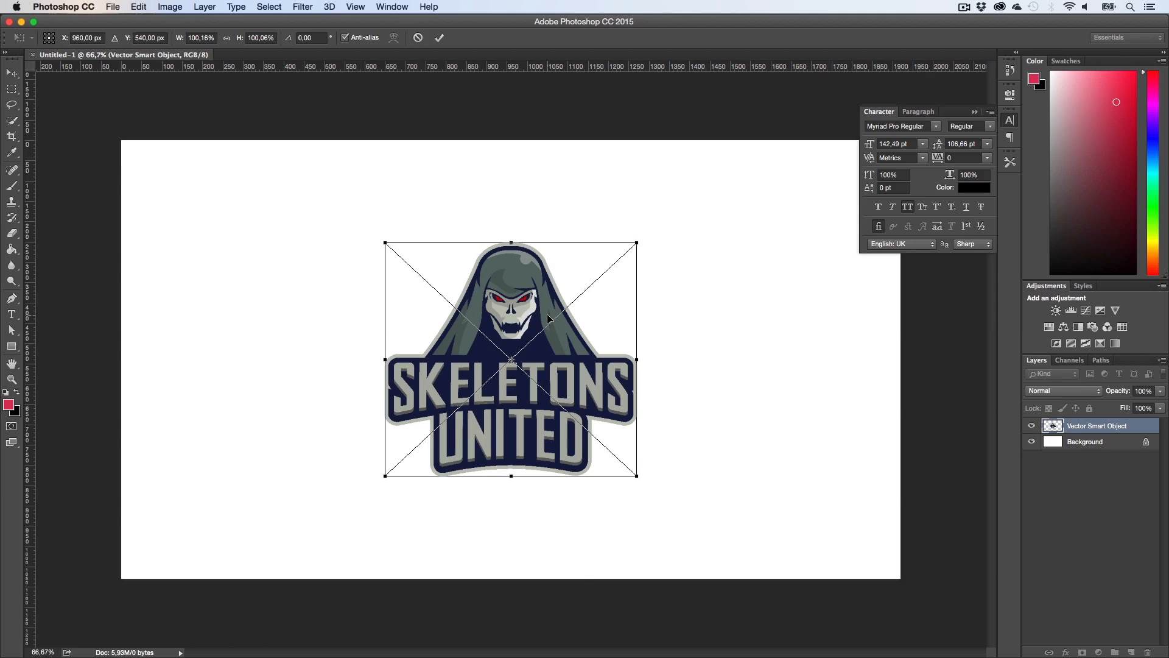
pyautogui.press('Return')
# Step: Scale the logo up slightly from its centre and duplicate its layer
pyautogui.press('super+t')
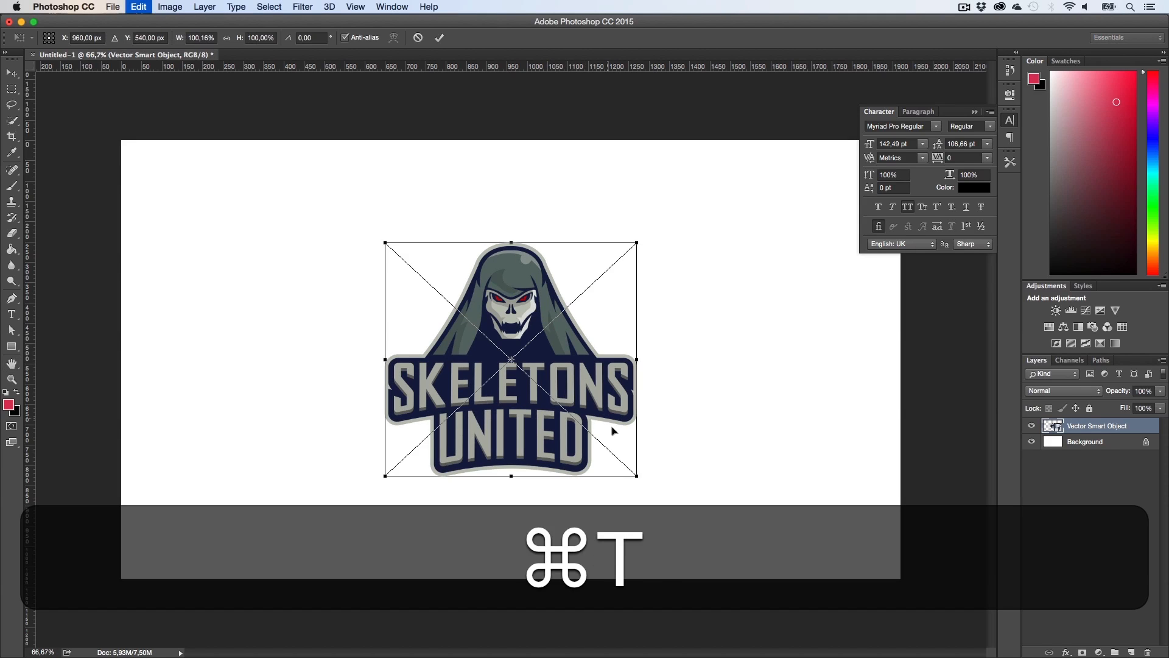
pyautogui.press('alt+shift+super+t')
pyautogui.moveTo(639, 483); pyautogui.dragTo(661, 500)
pyautogui.hotkey('alt', 'shift', 'Return')
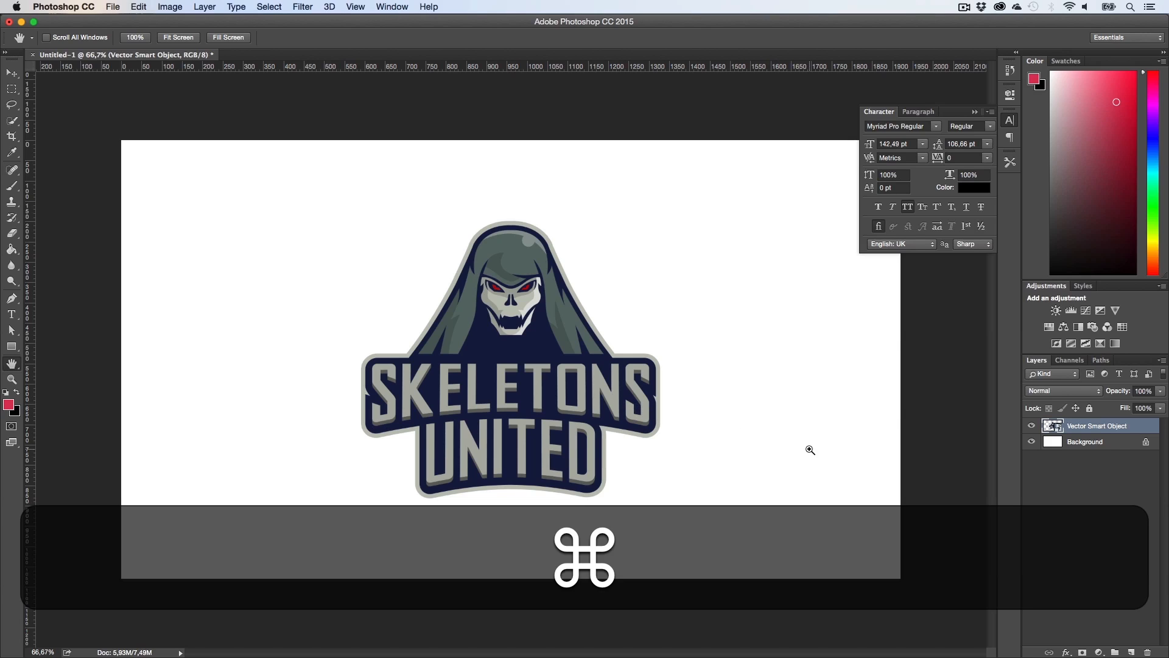
pyautogui.press('super+j')
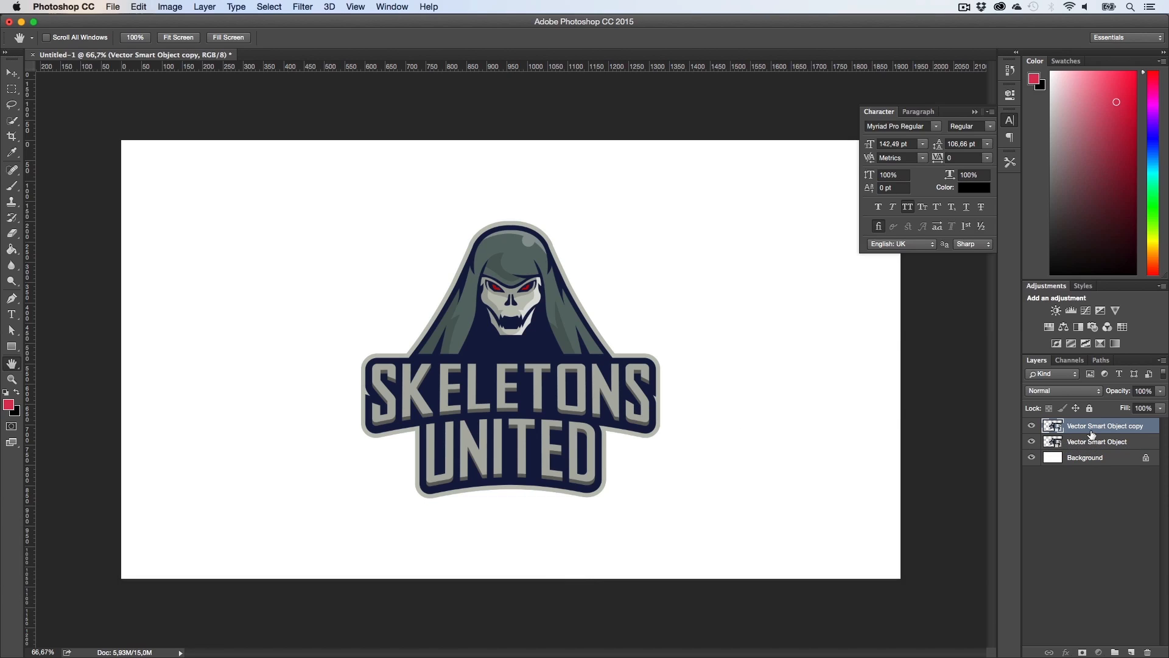
# Step: Move the logo copy beneath the original and enlarge it to about 267% from the centre as a backdrop
pyautogui.moveTo(1090, 434); pyautogui.dragTo(1075, 447)
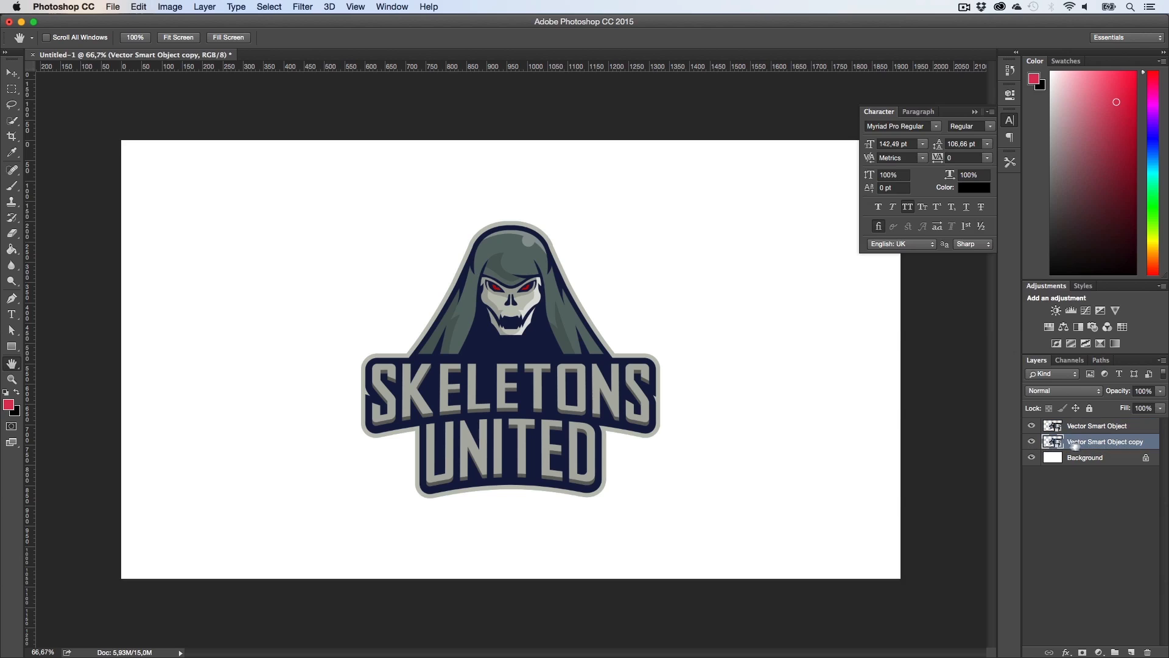
pyautogui.press('super+t')
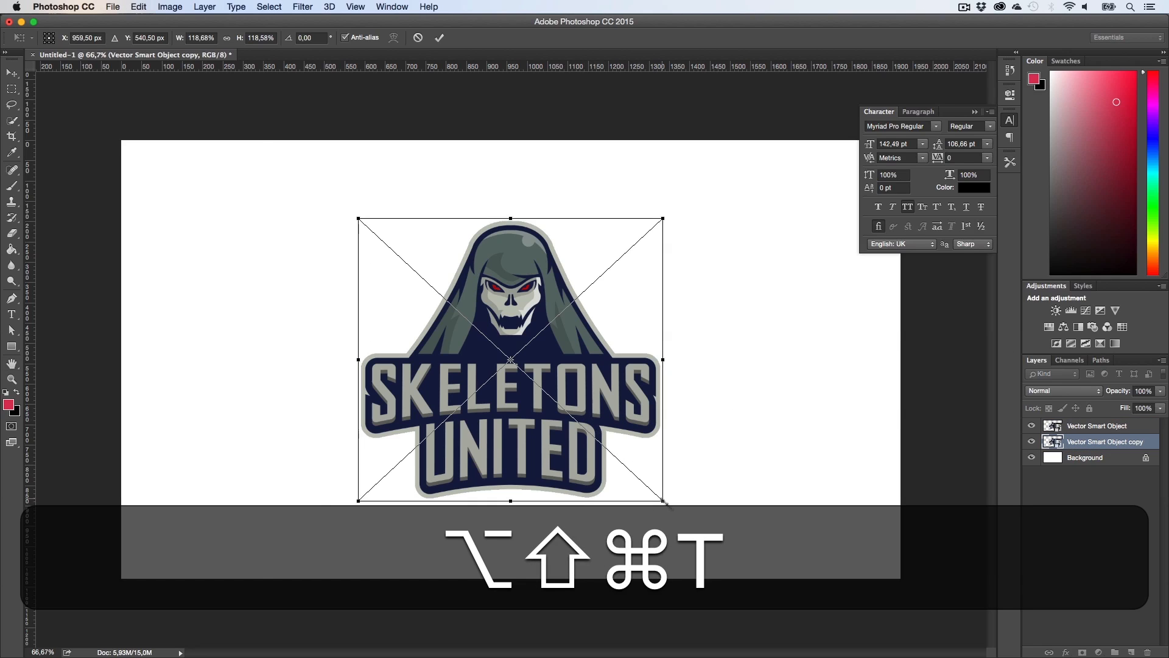
pyautogui.moveTo(655, 494); pyautogui.dragTo(833, 551)
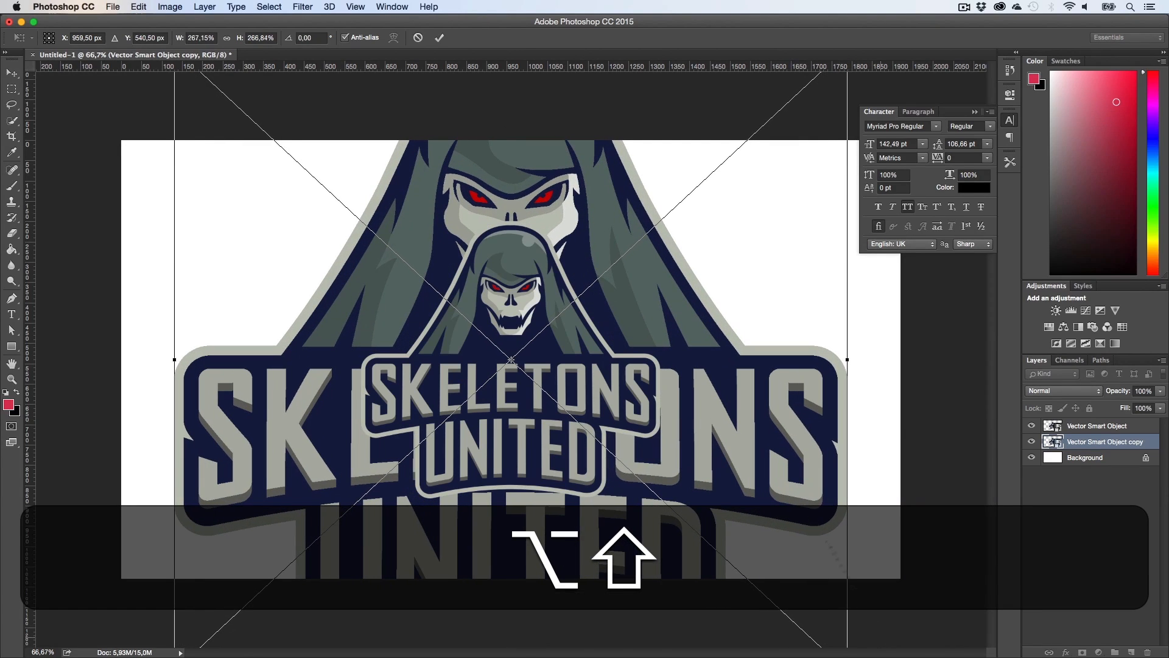
pyautogui.press('Return')
pyautogui.press('v')
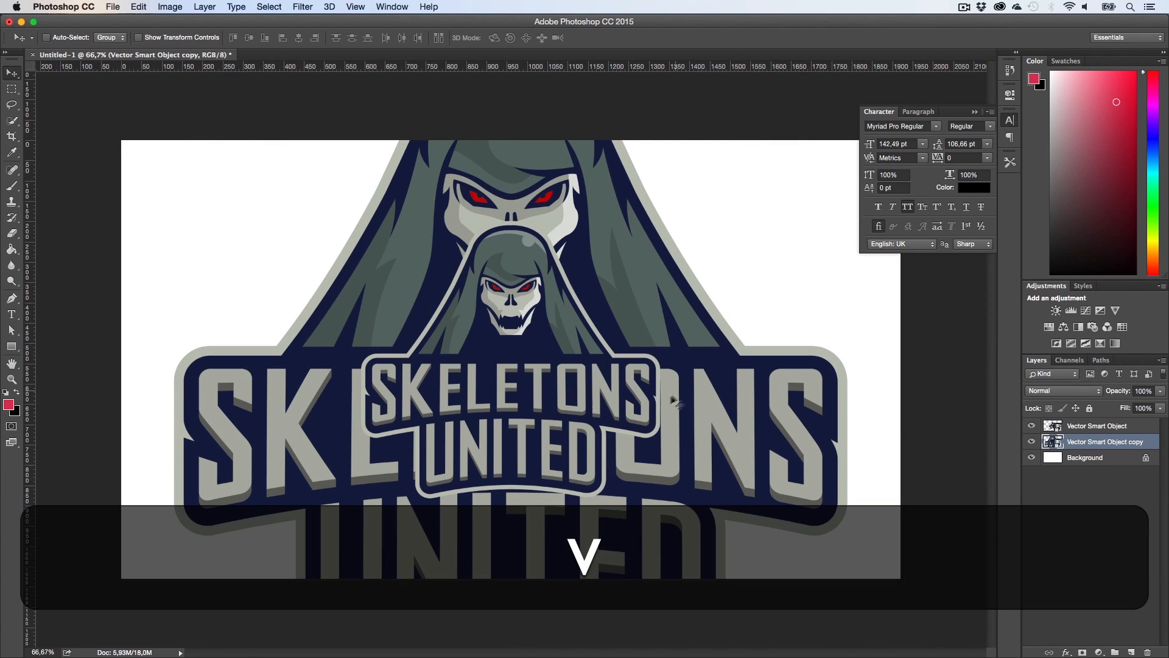
pyautogui.moveTo(666, 393); pyautogui.dragTo(667, 384)
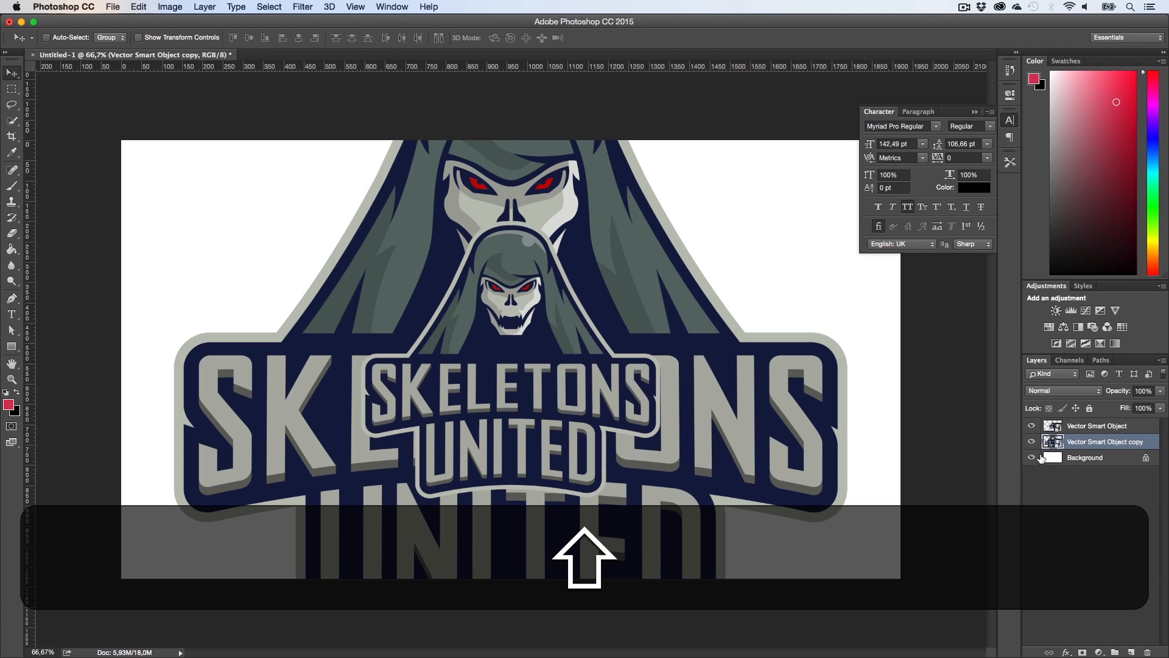
# Step: Add a solid color fill layer above the background, sampling the gray-green of the logo's hood
pyautogui.click(1098, 458)
pyautogui.click(1098, 652)
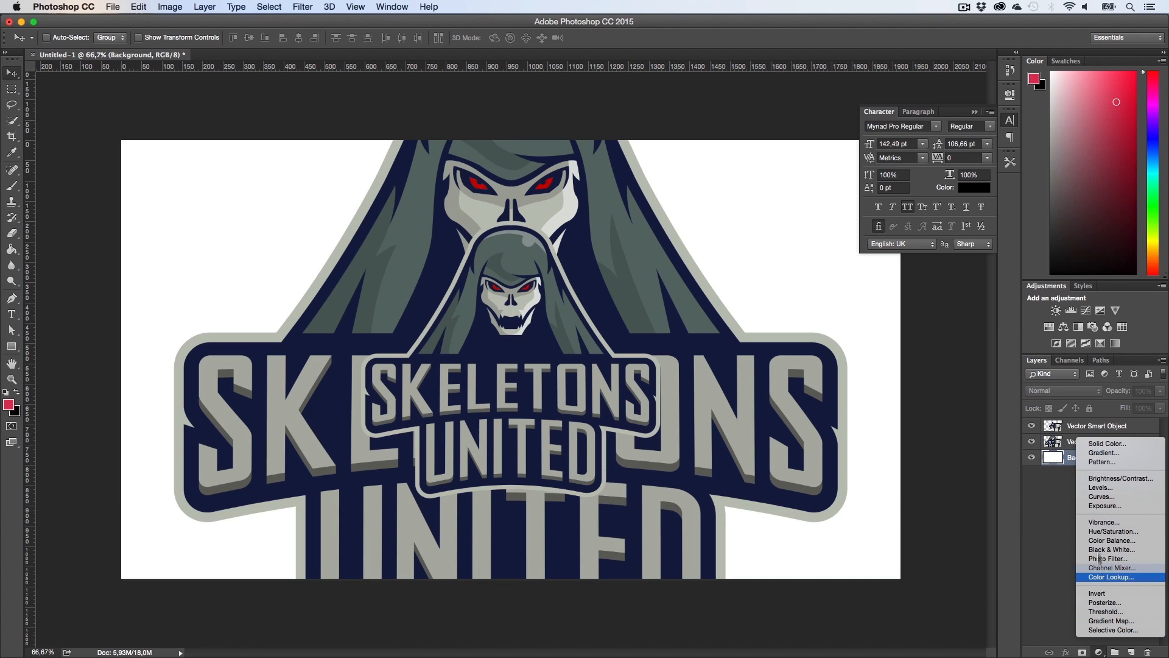
pyautogui.click(1096, 444)
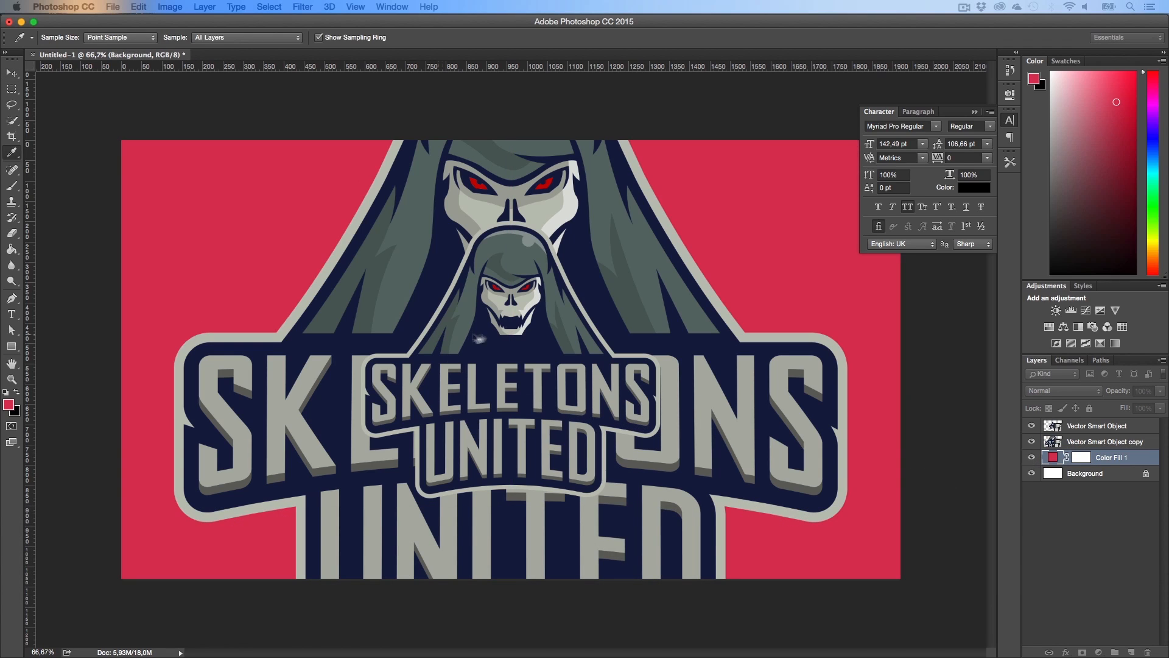
pyautogui.click(520, 248)
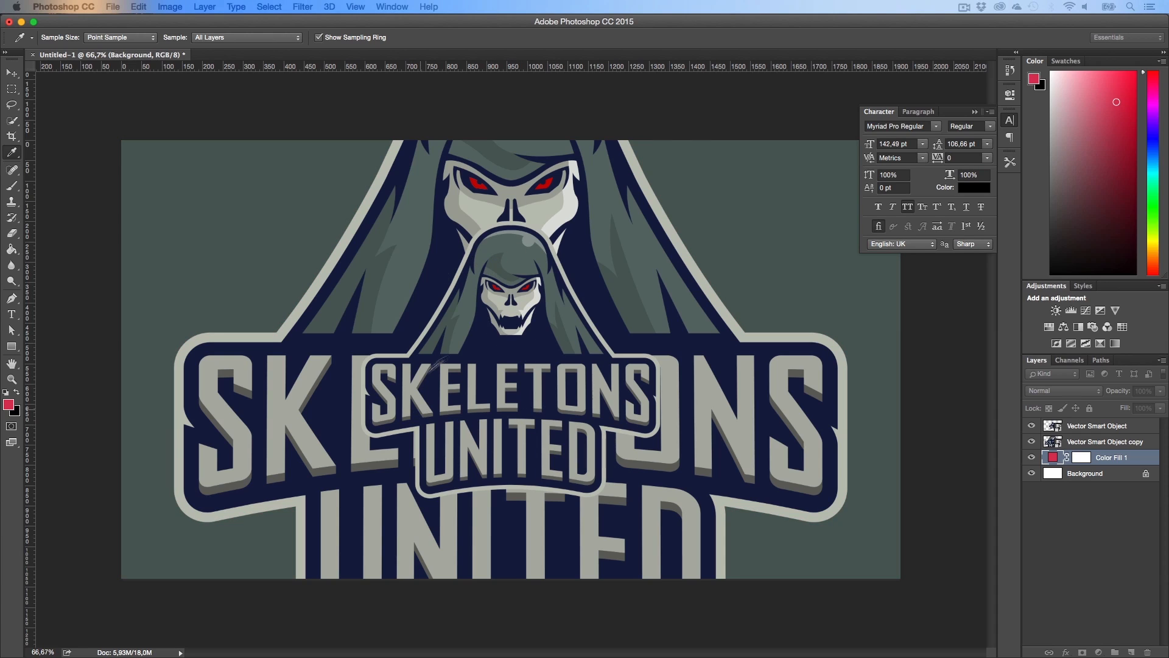
pyautogui.press('v')
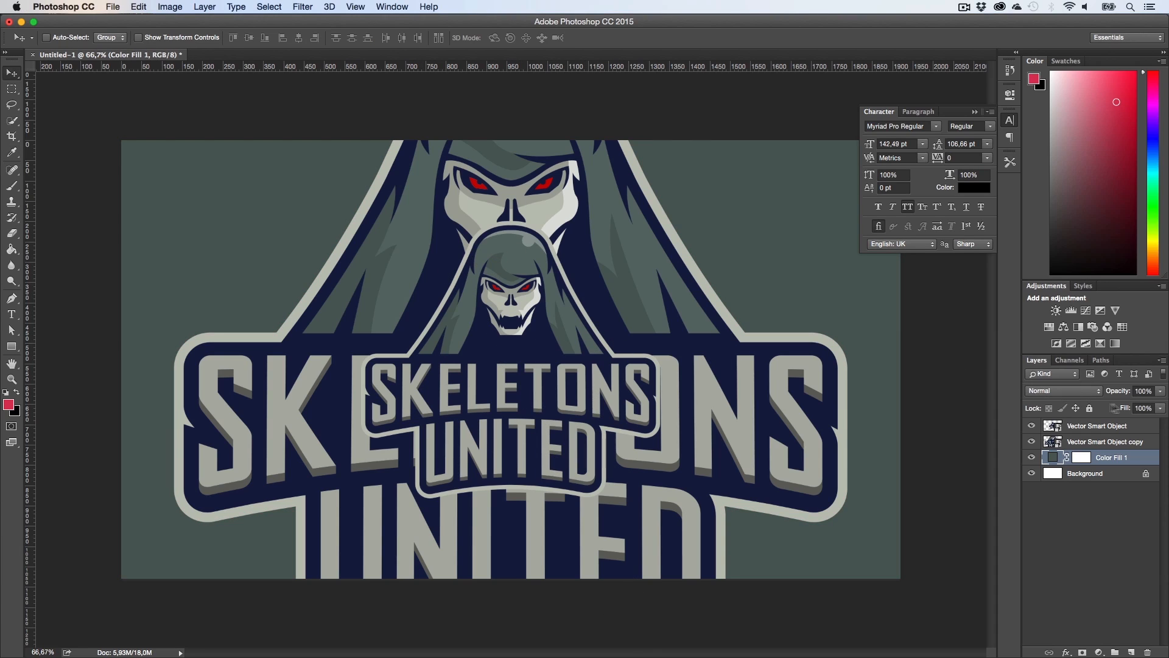
# Step: Set the enlarged logo copy's opacity to 15%
pyautogui.click(1110, 443)
pyautogui.click(1143, 390)
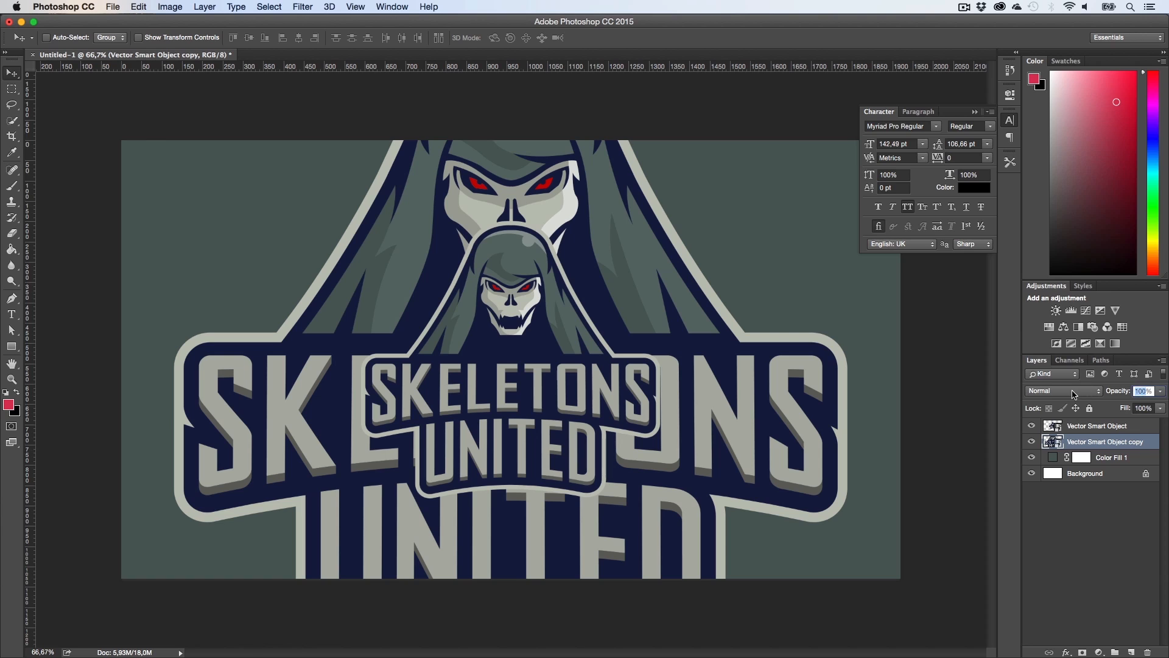
pyautogui.write('15')
pyautogui.press('Return')
# Step: Apply an Iris Blur of 8 px to the faded logo copy, reshaping the blur ellipse around the logo
pyautogui.press('z')
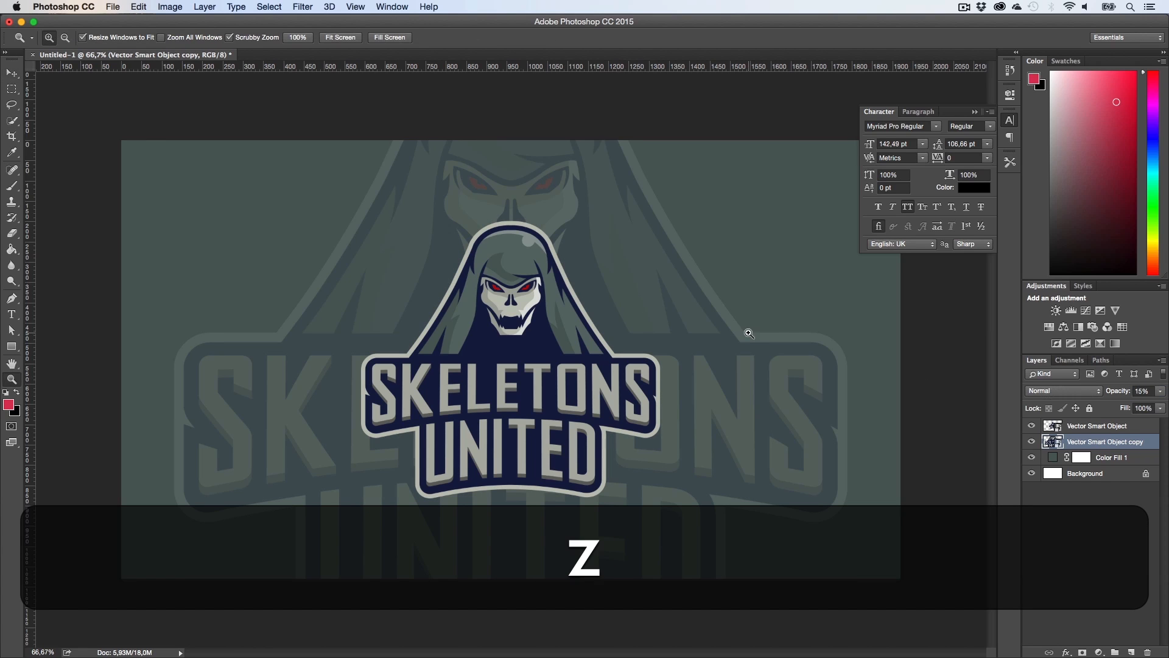
pyautogui.moveTo(749, 331); pyautogui.dragTo(710, 365)
pyautogui.press('h')
pyautogui.press('z')
pyautogui.press('h')
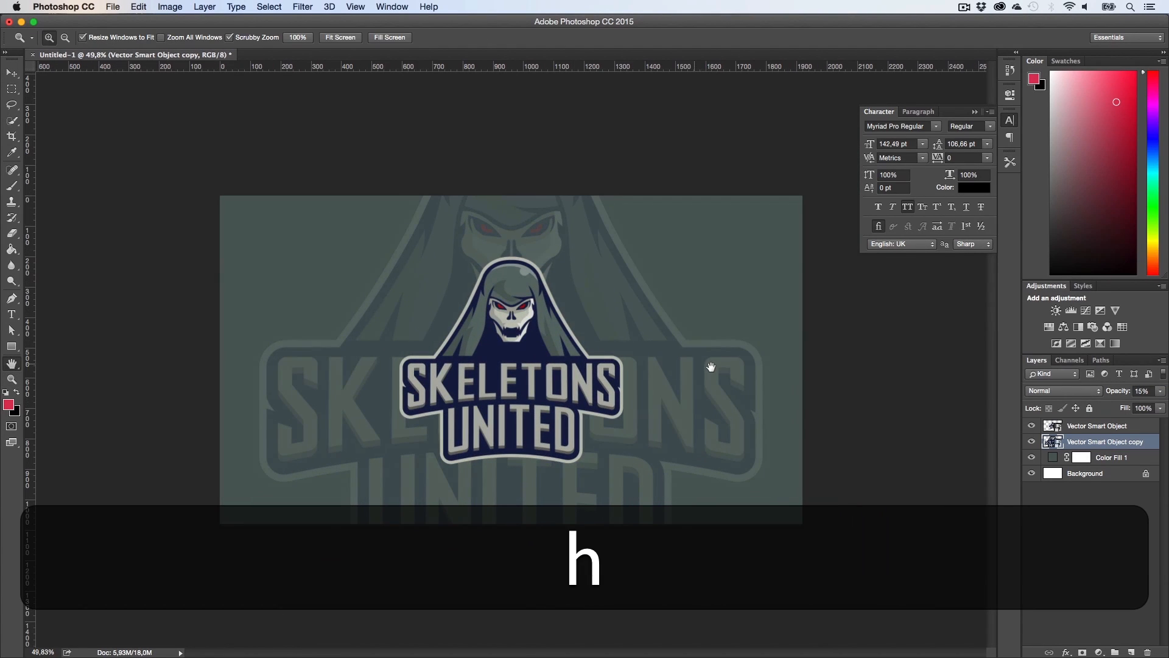
pyautogui.click(298, 6)
pyautogui.moveTo(333, 164)
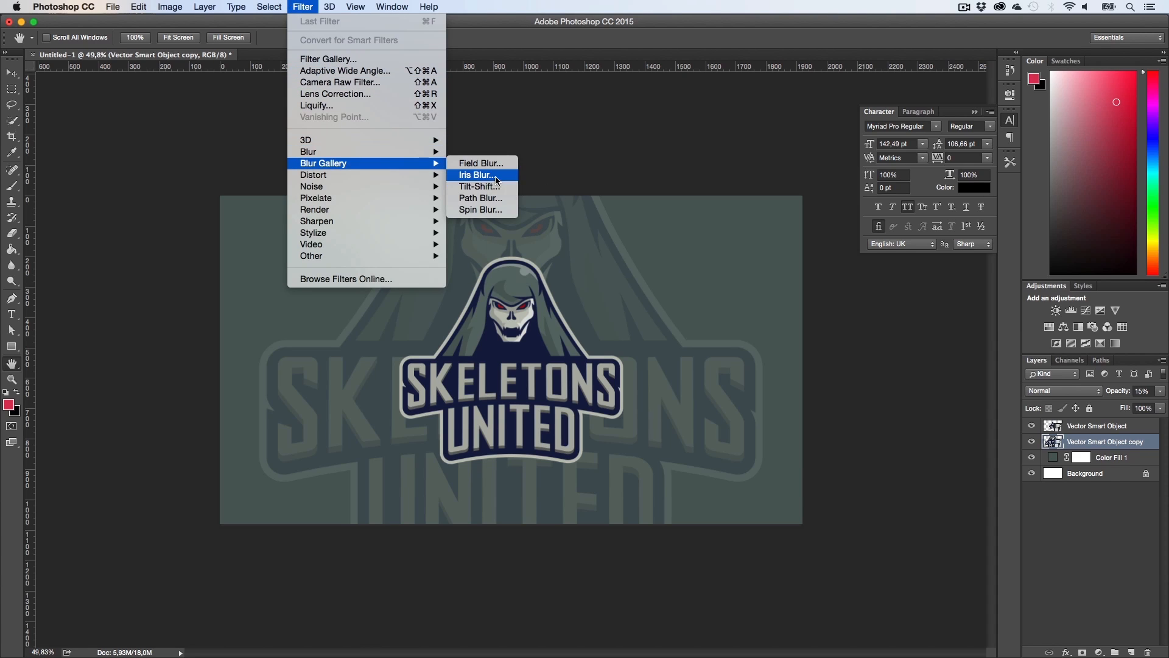
pyautogui.click(476, 175)
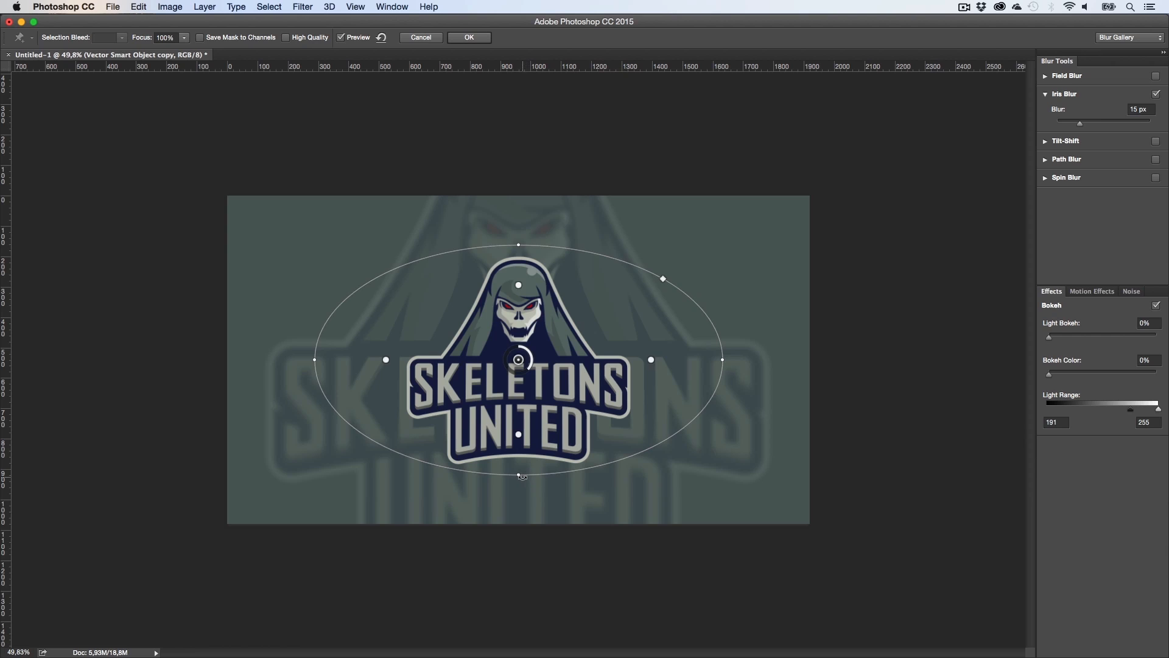
pyautogui.moveTo(539, 477); pyautogui.dragTo(630, 486)
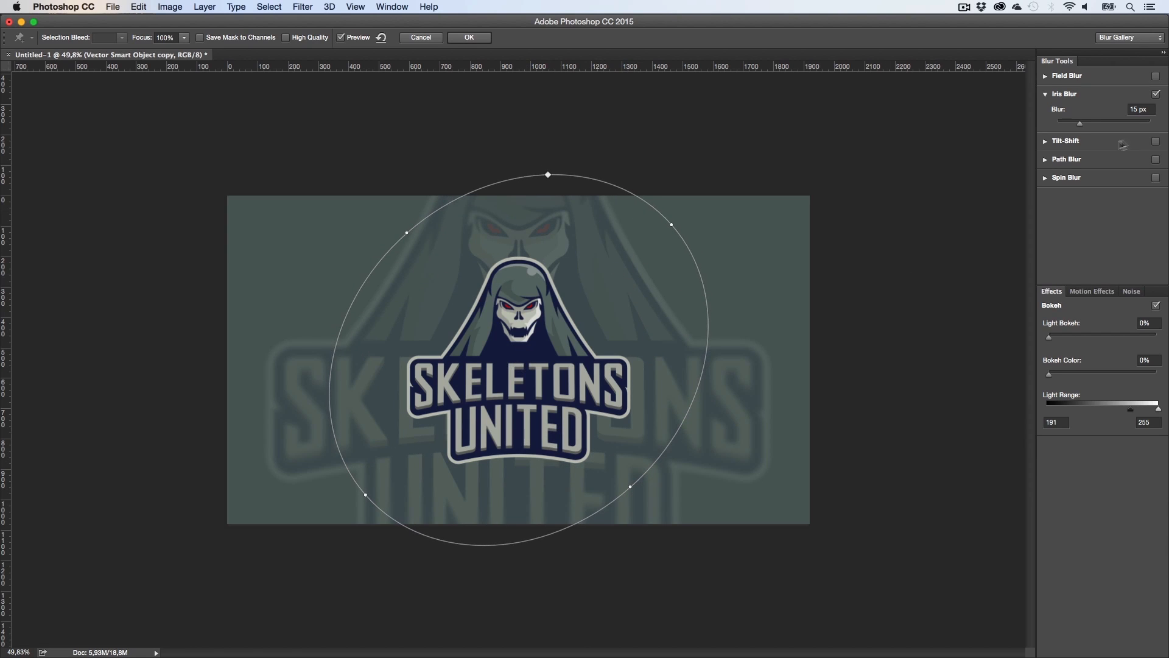
pyautogui.click(1148, 112)
pyautogui.write('8')
pyautogui.moveTo(631, 485); pyautogui.dragTo(607, 489)
pyautogui.click(469, 37)
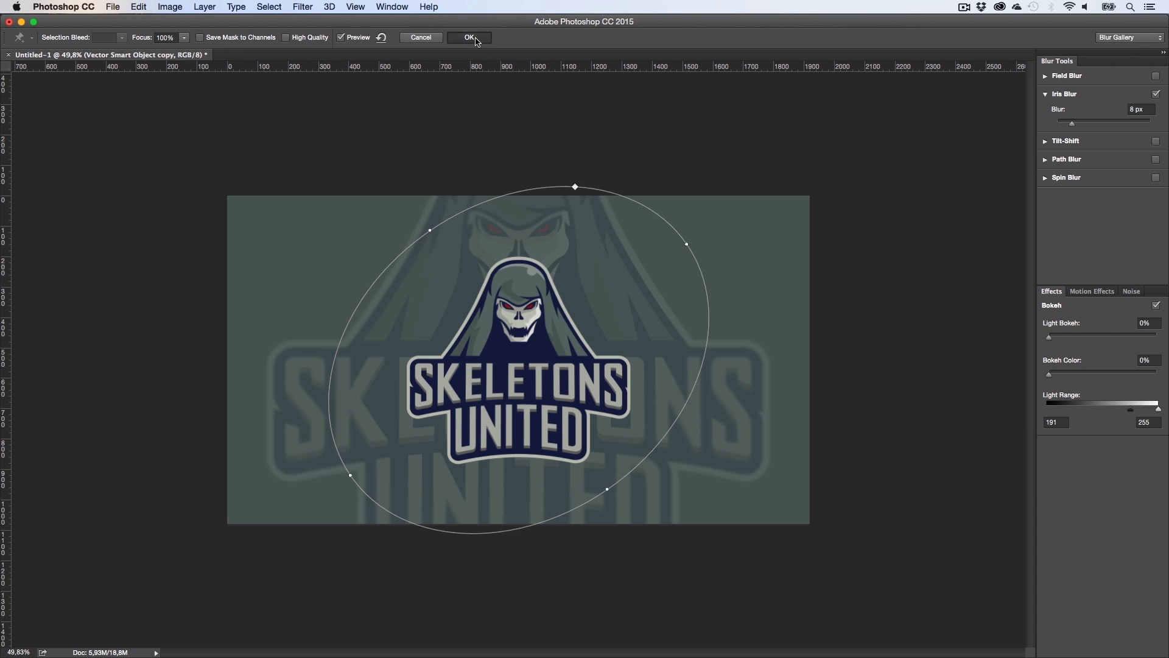
# Step: Add a black solid color fill layer at the top of the stack and rasterize it
pyautogui.press('h')
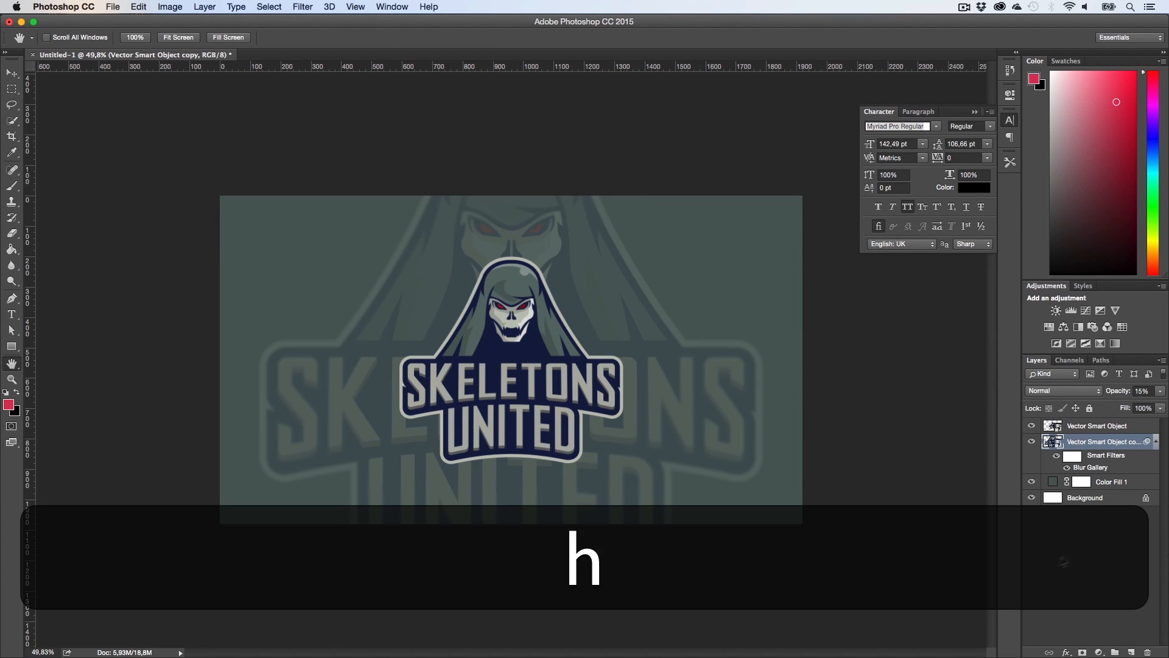
pyautogui.click(1087, 563)
pyautogui.click(1099, 651)
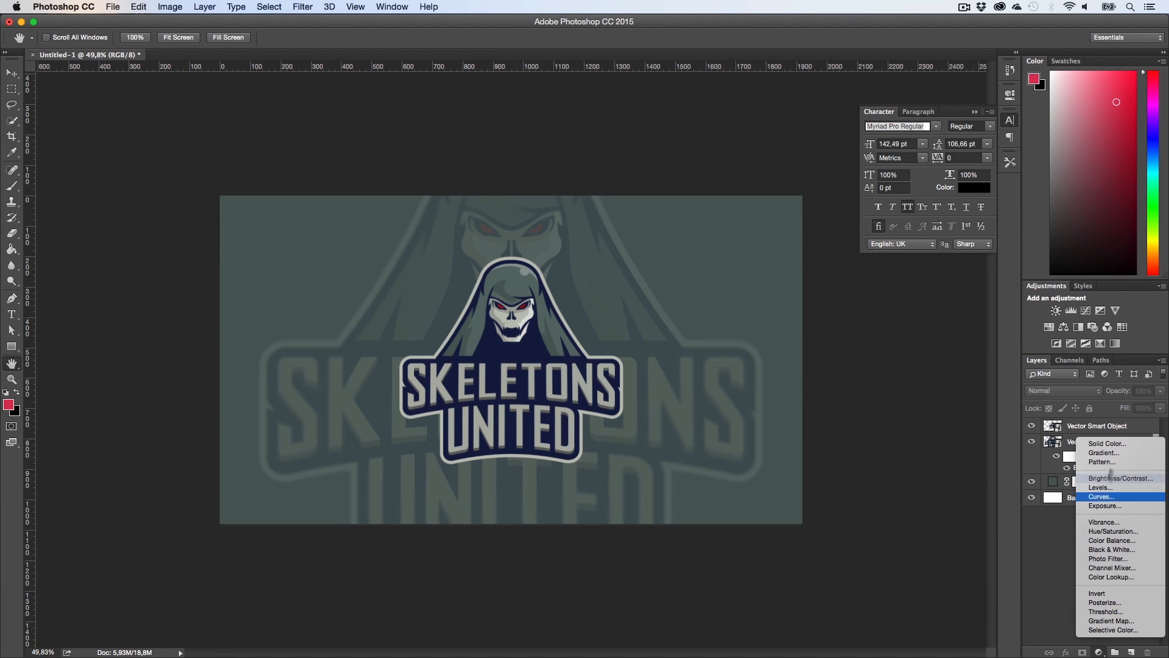
pyautogui.click(1107, 444)
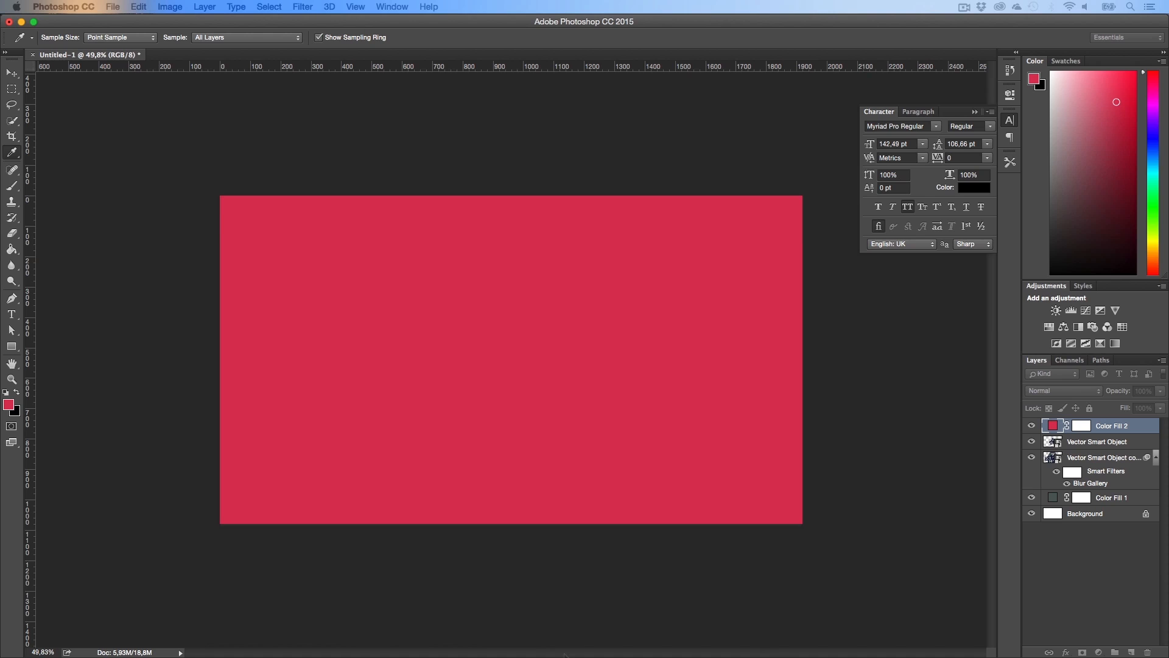
pyautogui.moveTo(510, 387); pyautogui.dragTo(590, 439)
pyautogui.click(684, 278)
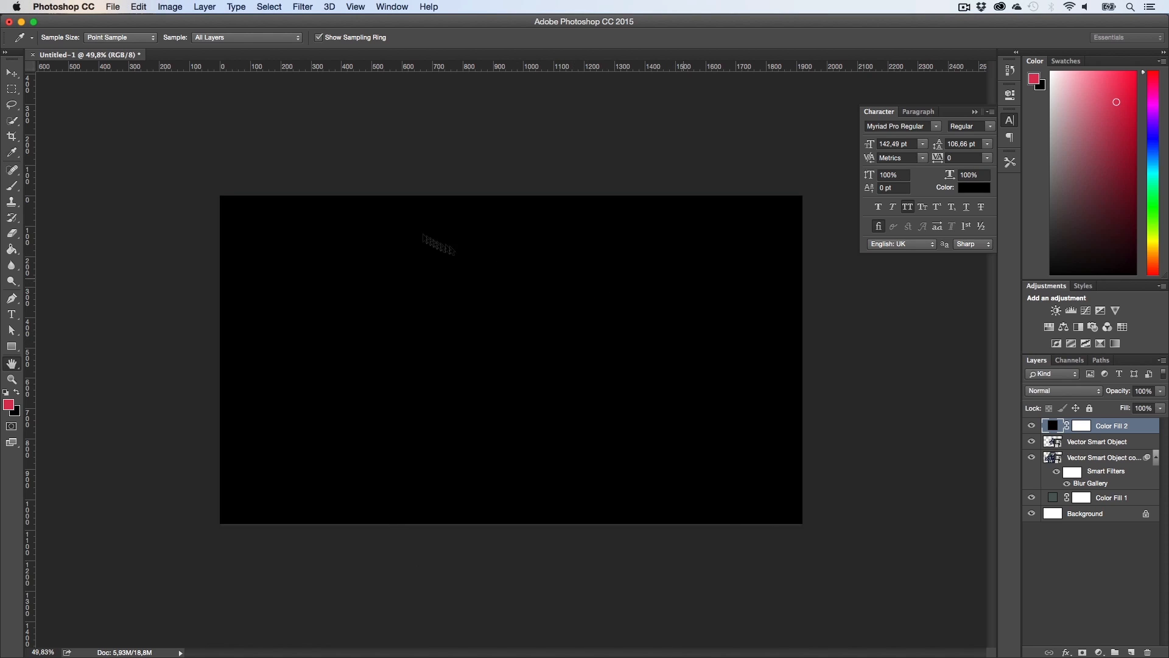
pyautogui.rightClick(1111, 426)
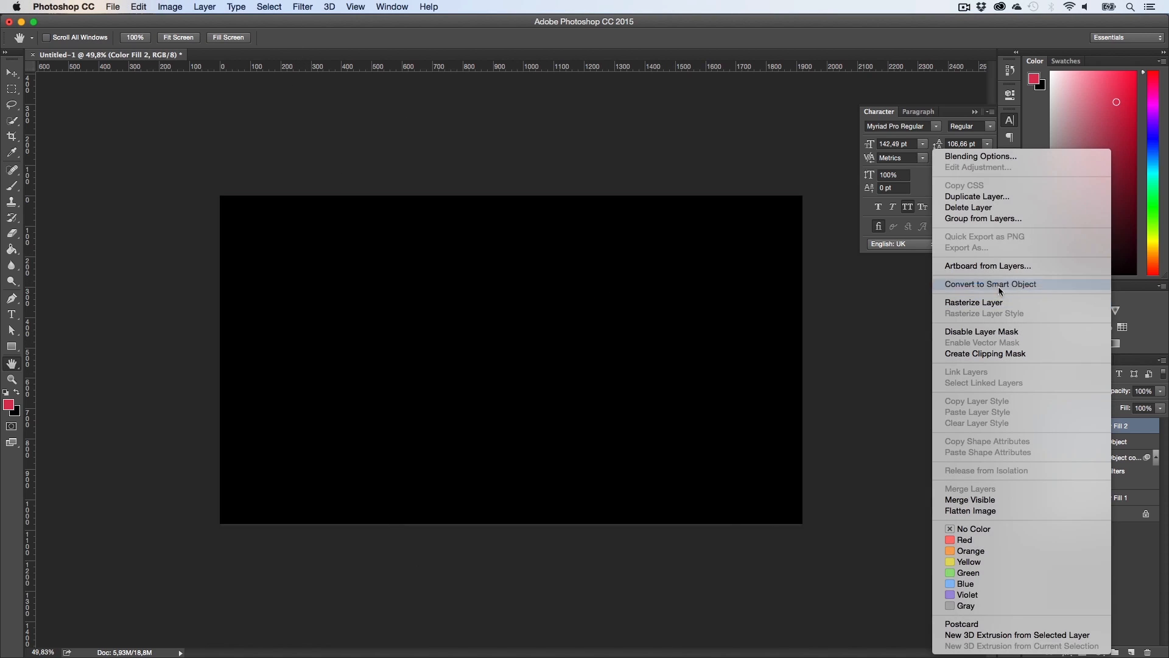
pyautogui.click(999, 302)
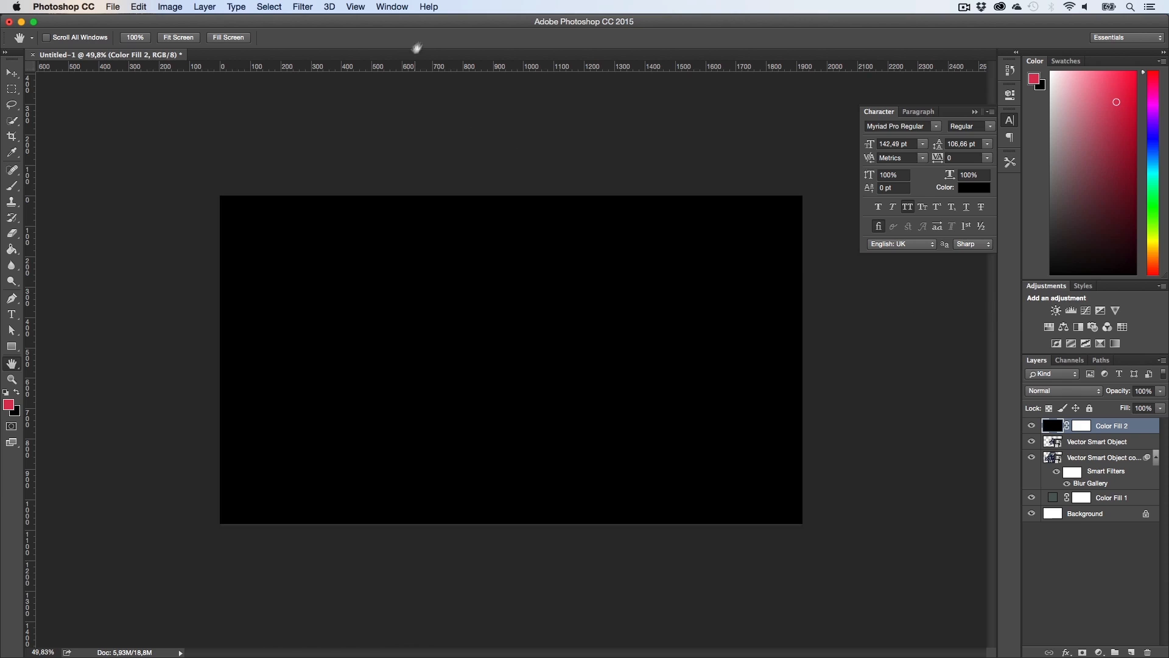
# Step: Apply Add Noise at 7% to the black layer and set its blend mode to Lighten
pyautogui.click(302, 7)
pyautogui.moveTo(379, 192)
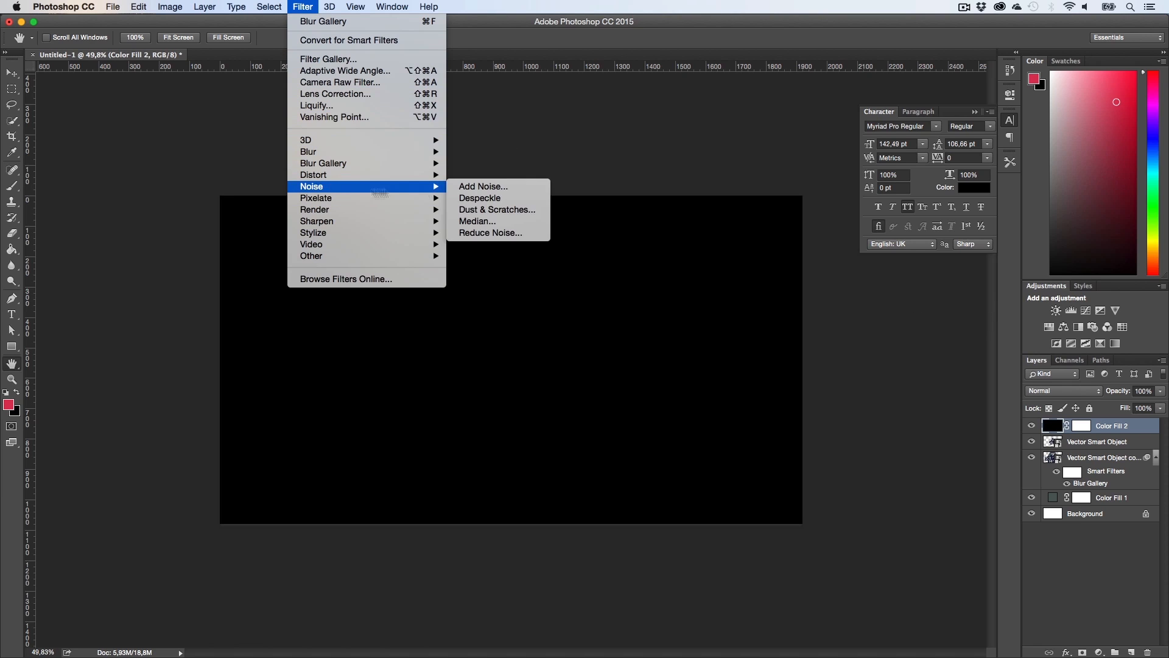
pyautogui.click(481, 198)
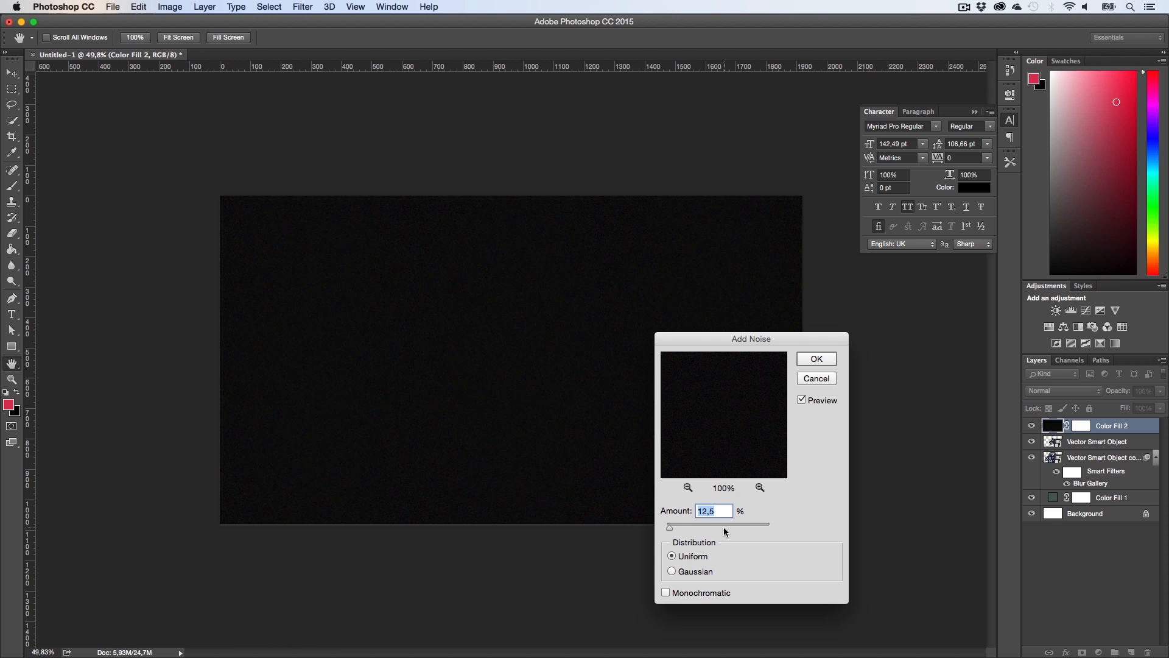
pyautogui.write('7')
pyautogui.click(816, 361)
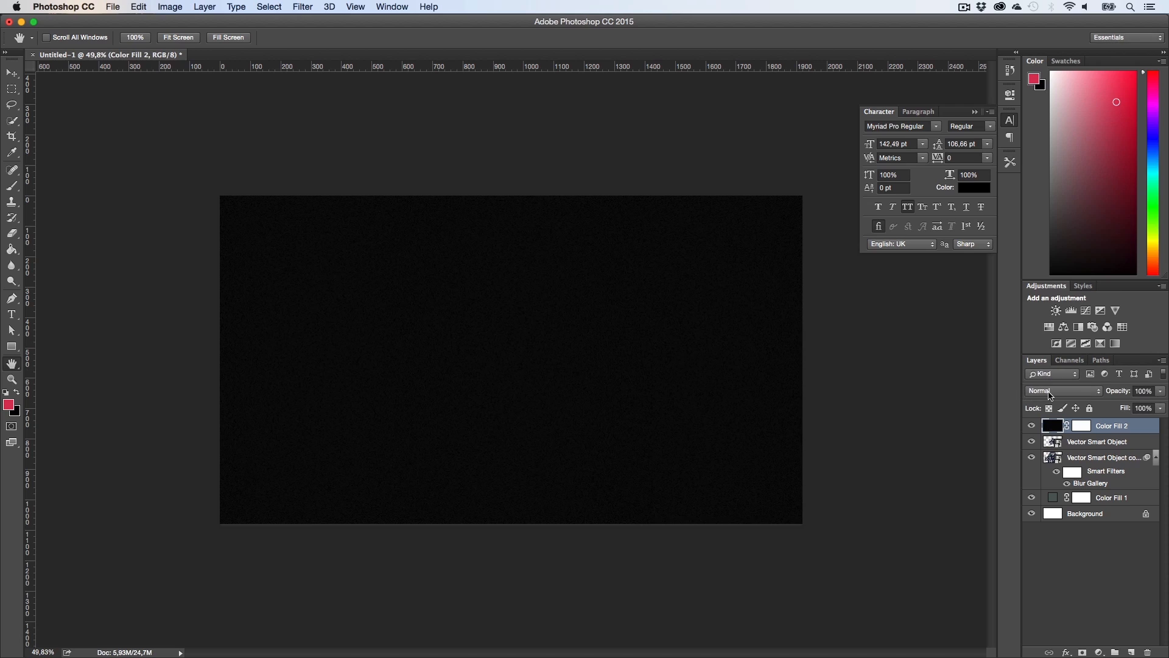
pyautogui.click(1049, 395)
pyautogui.click(1046, 470)
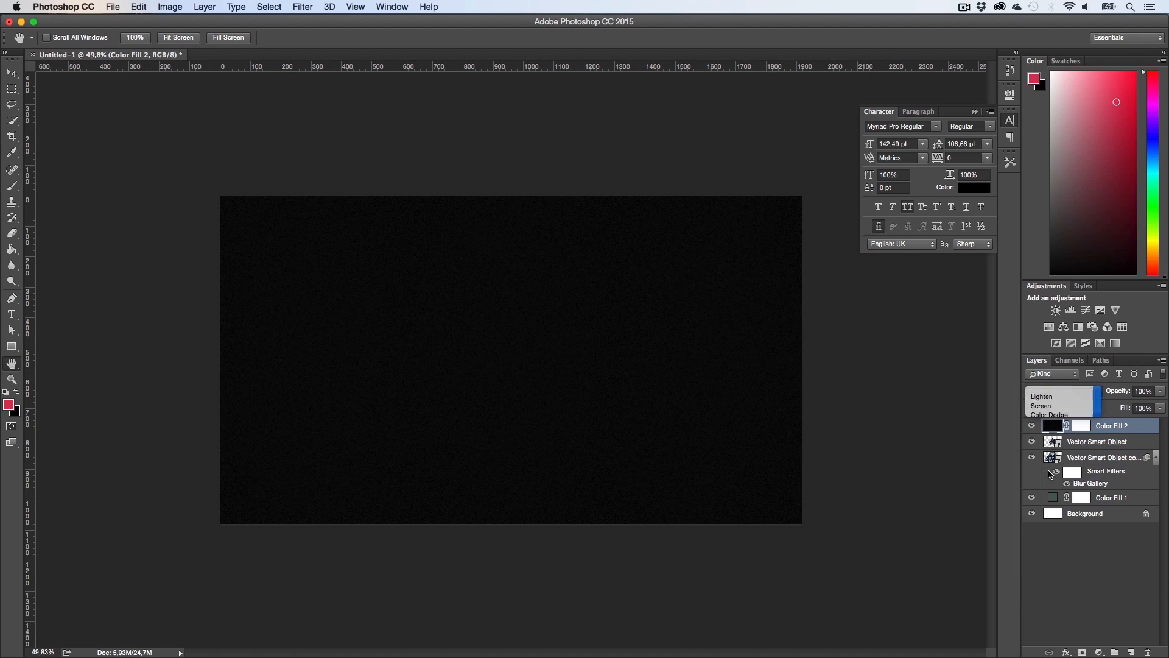
# Step: Zoom in to examine the noise texture over the logo at close range
pyautogui.press('super+1')
pyautogui.press('z')
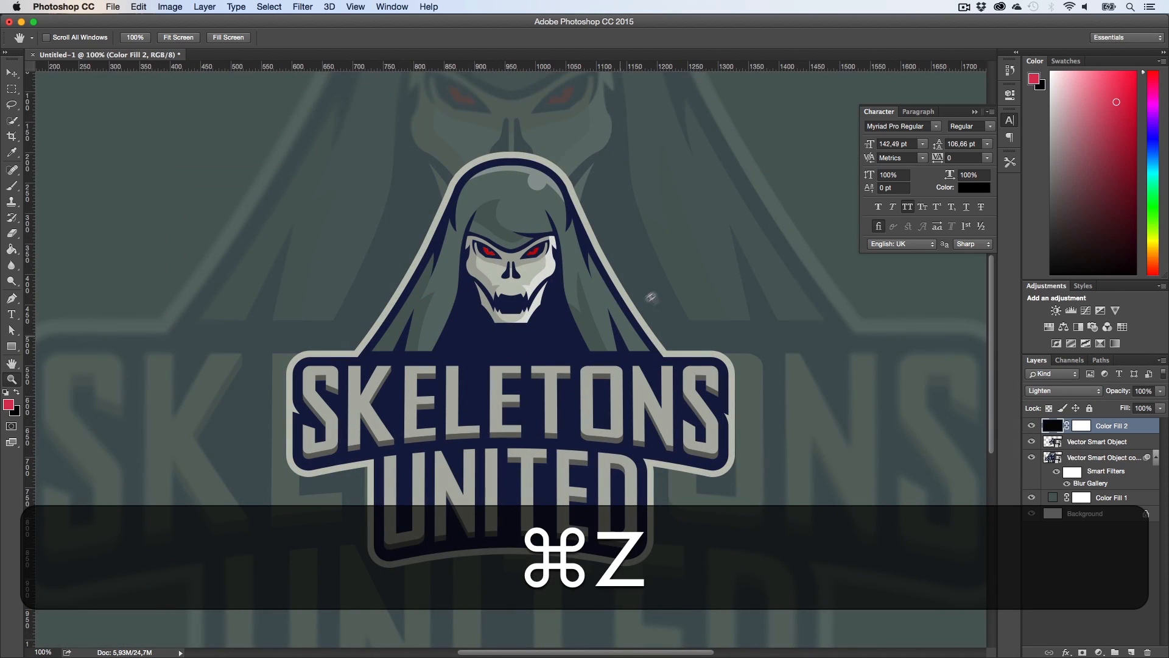
pyautogui.moveTo(557, 390); pyautogui.dragTo(783, 306)
pyautogui.press('super+1')
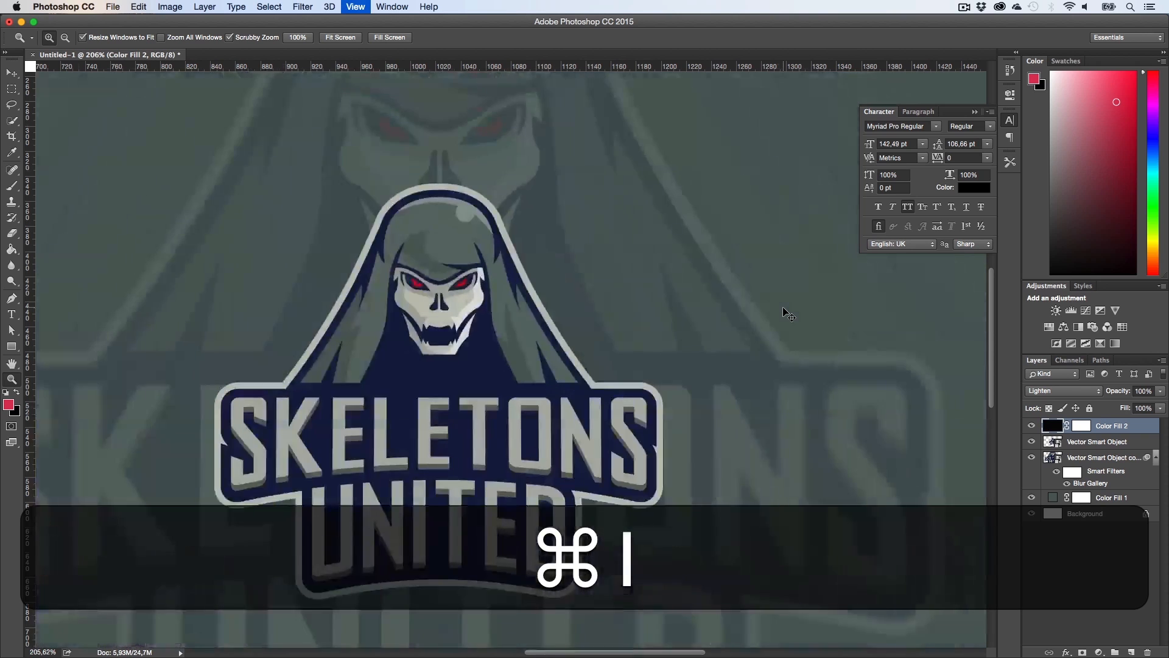
pyautogui.press('h')
pyautogui.moveTo(482, 335); pyautogui.dragTo(514, 324)
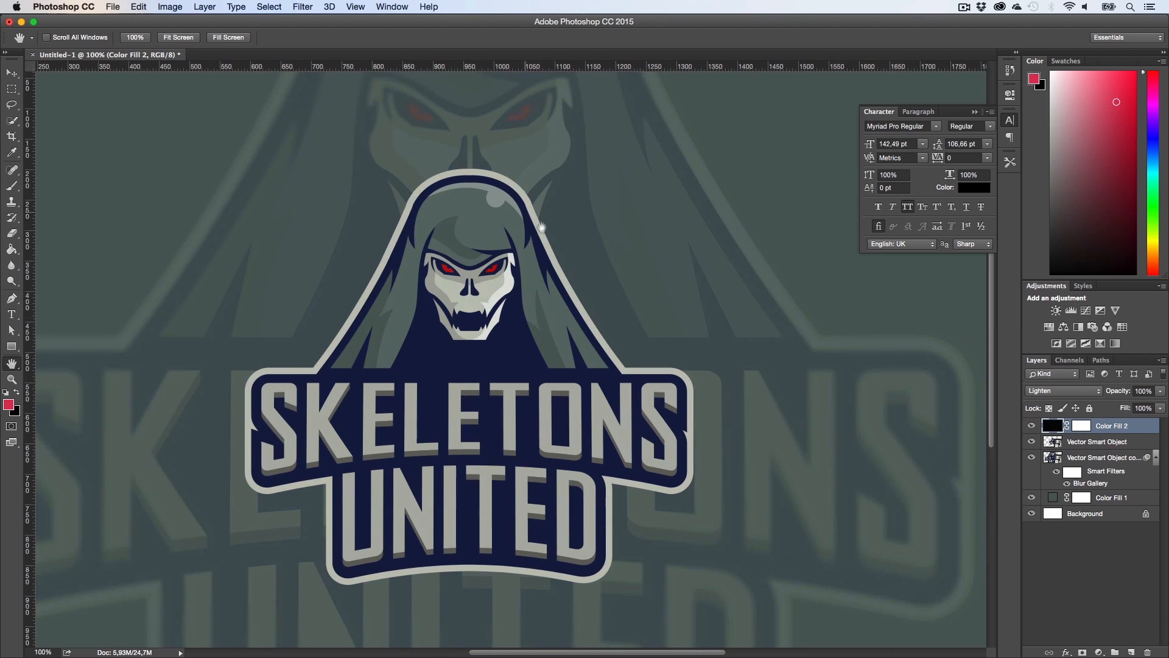
pyautogui.moveTo(541, 237); pyautogui.dragTo(554, 254)
pyautogui.press('super')
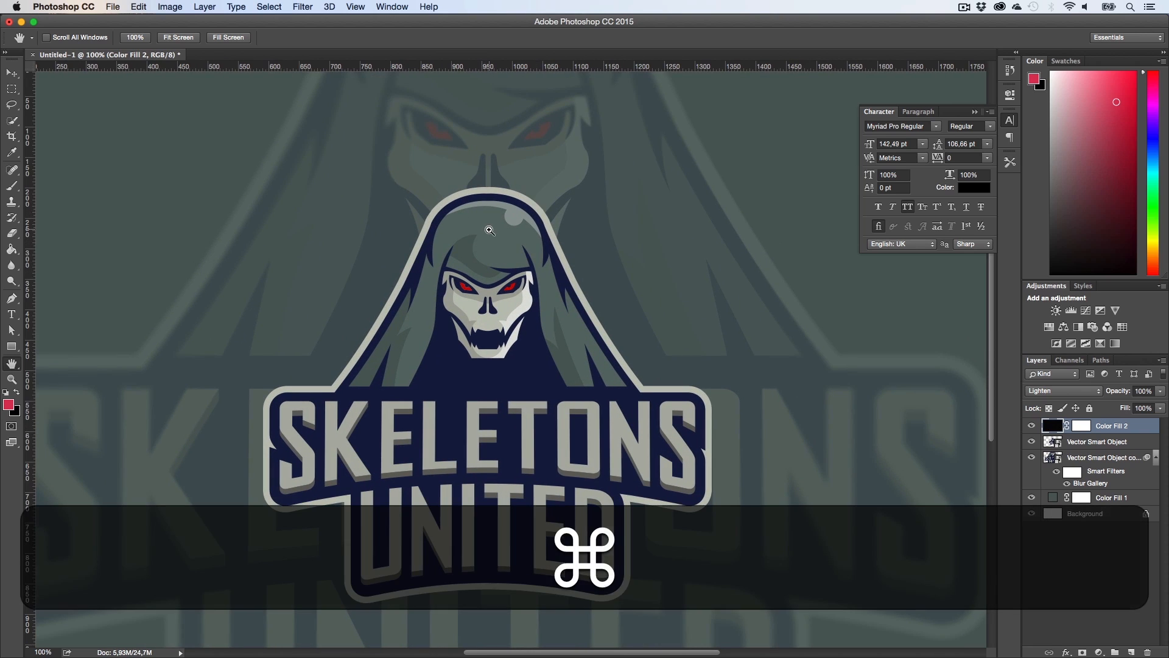
pyautogui.press('super+j')
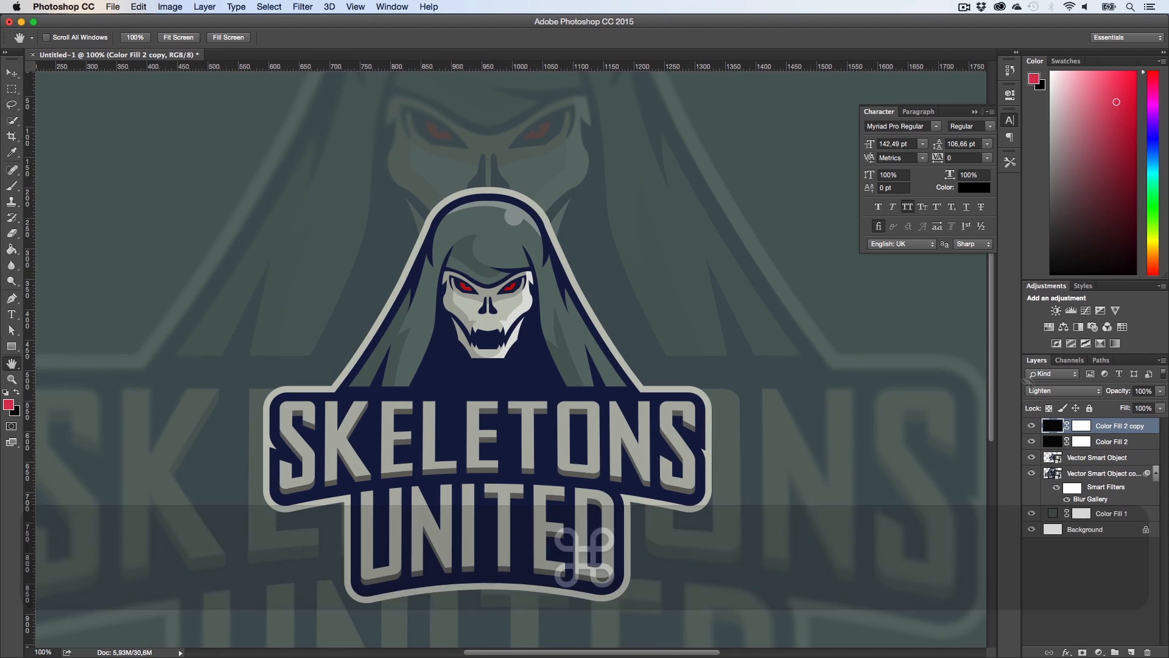
pyautogui.click(1063, 390)
pyautogui.click(1041, 445)
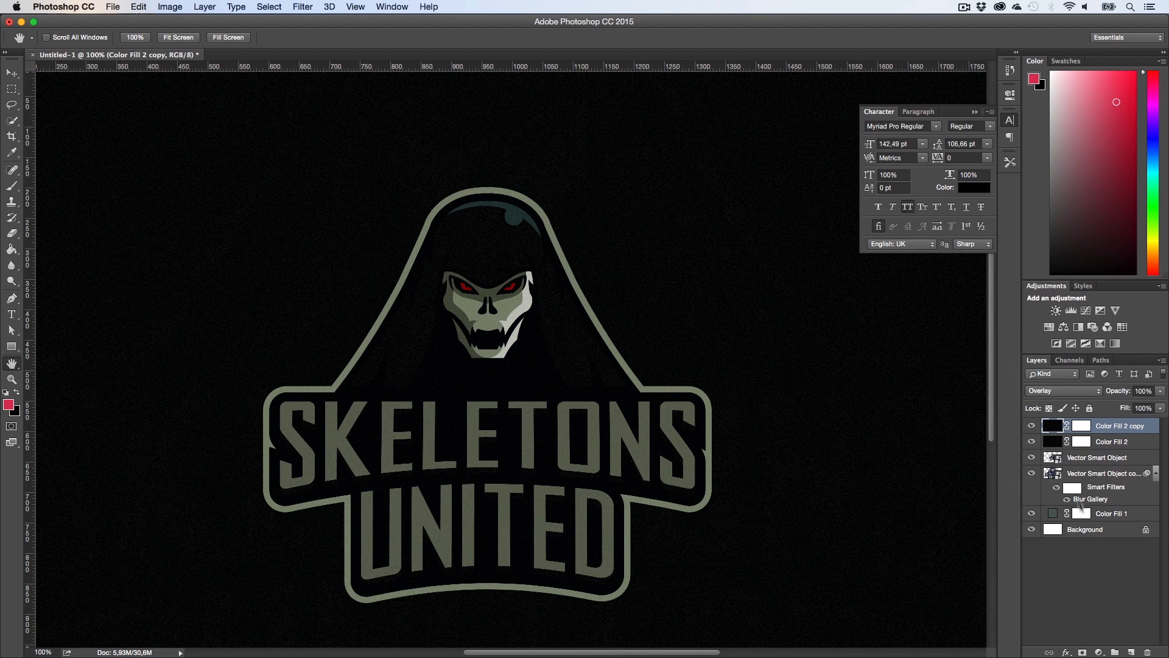
pyautogui.click(1070, 553)
pyautogui.click(1096, 427)
pyautogui.press('BackSpace')
# Step: Add a Gradient Fill layer at the top of the stack and set the gradient's left color stop to black
pyautogui.press('z')
pyautogui.moveTo(856, 452); pyautogui.dragTo(784, 491)
pyautogui.press('h')
pyautogui.click(1073, 578)
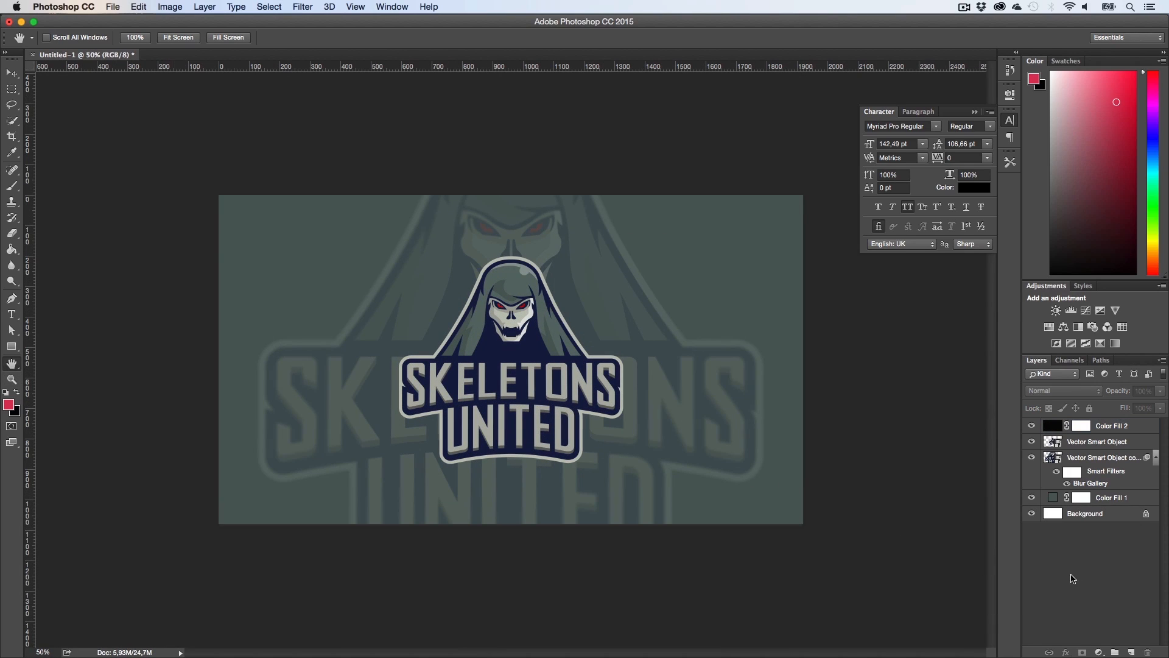
pyautogui.click(1097, 652)
pyautogui.click(1096, 458)
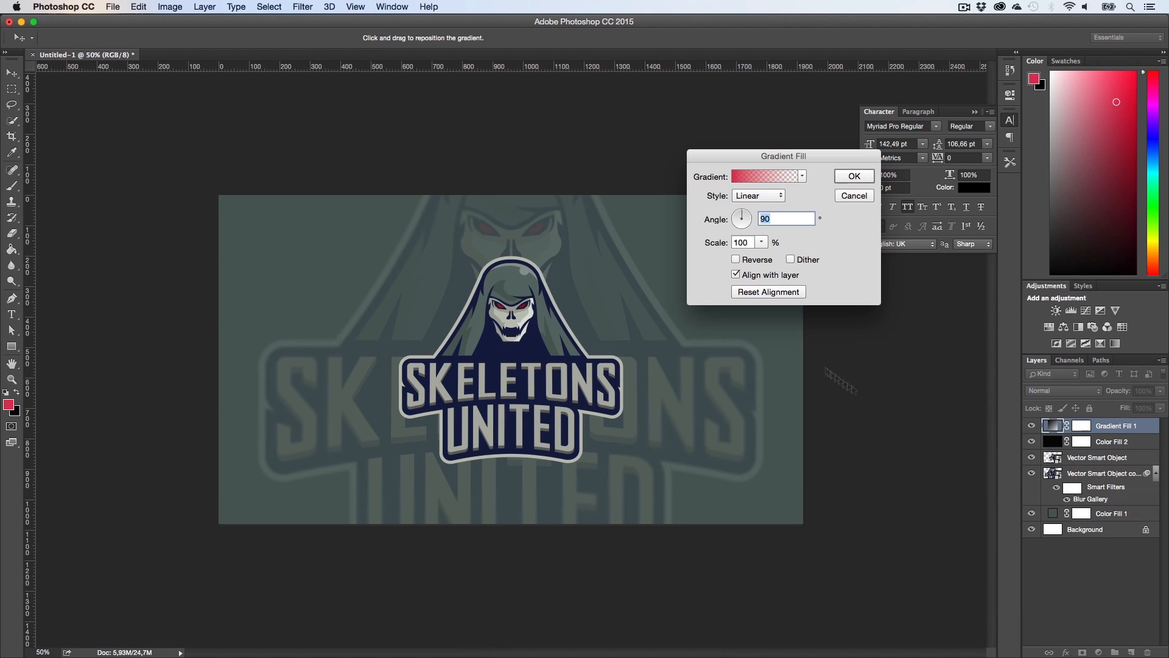
pyautogui.click(750, 176)
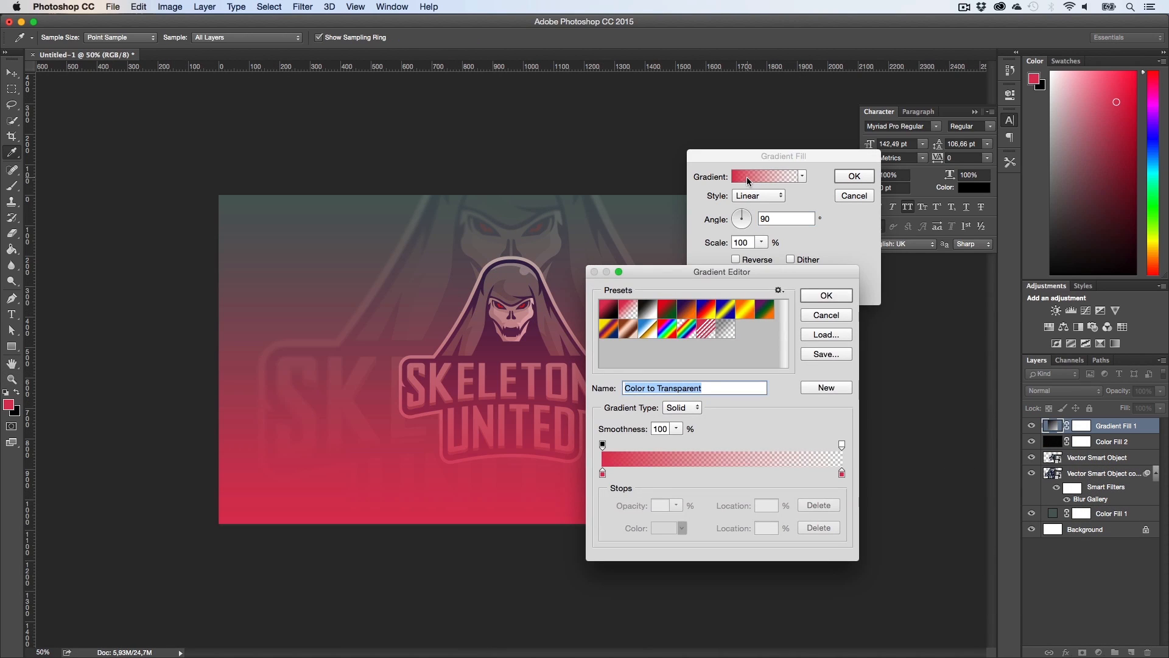
pyautogui.click(603, 473)
pyautogui.click(663, 534)
pyautogui.moveTo(485, 401); pyautogui.dragTo(596, 465)
pyautogui.click(674, 274)
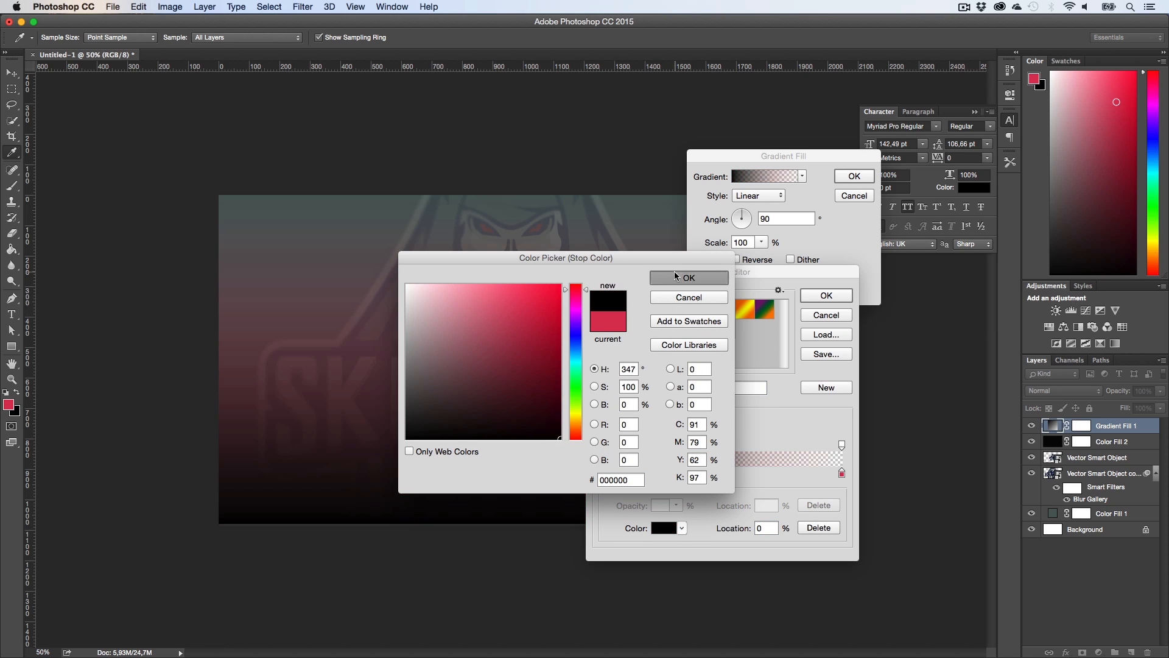
# Step: Set the gradient's right color stop to black as well and confirm the gradient editor
pyautogui.click(842, 473)
pyautogui.click(664, 528)
pyautogui.moveTo(551, 416); pyautogui.dragTo(560, 439)
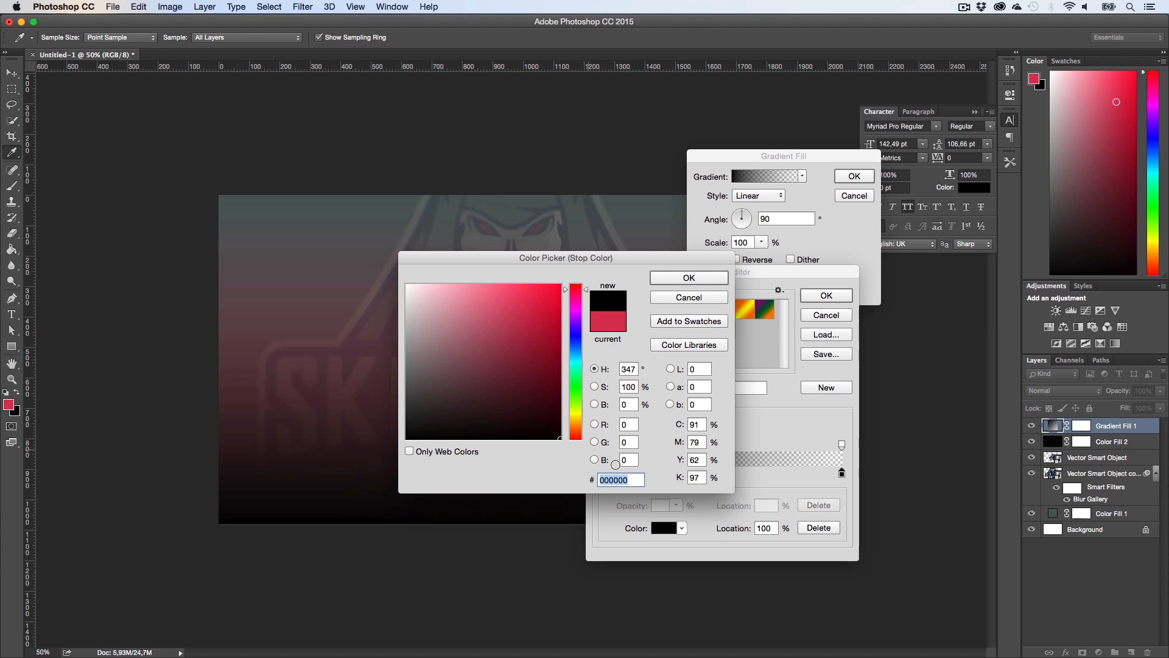
pyautogui.click(697, 281)
pyautogui.click(822, 295)
# Step: Set the gradient fill to Radial style, reversed, with a scale of 278%, and confirm
pyautogui.click(758, 195)
pyautogui.click(755, 207)
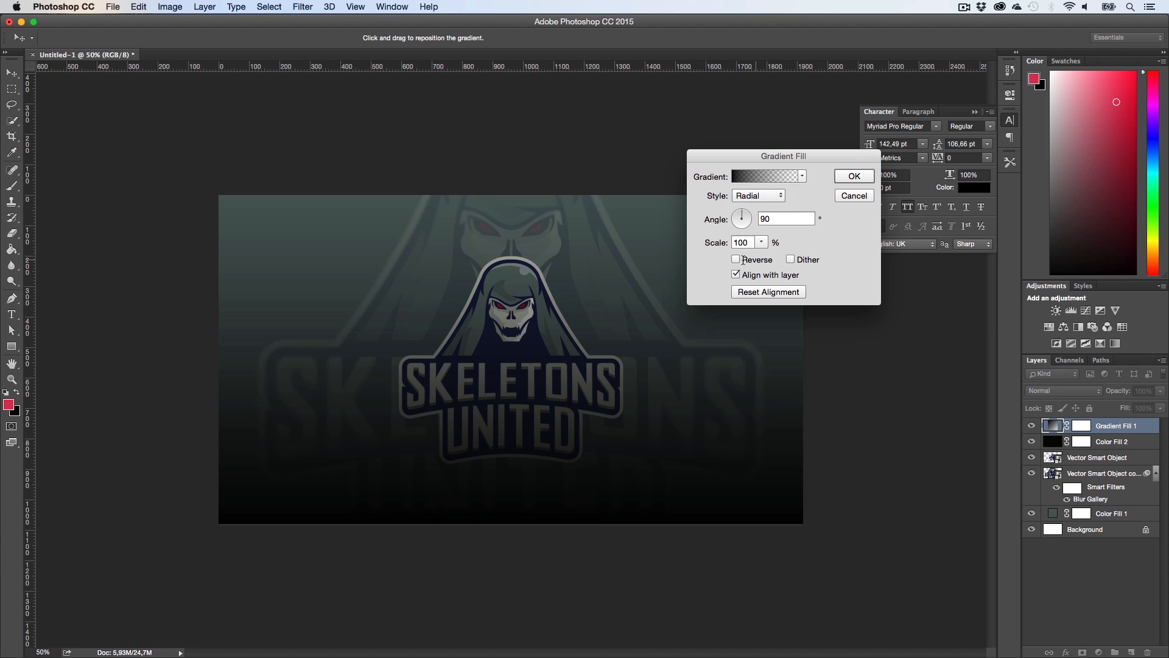
pyautogui.click(744, 260)
pyautogui.moveTo(716, 243); pyautogui.dragTo(822, 253)
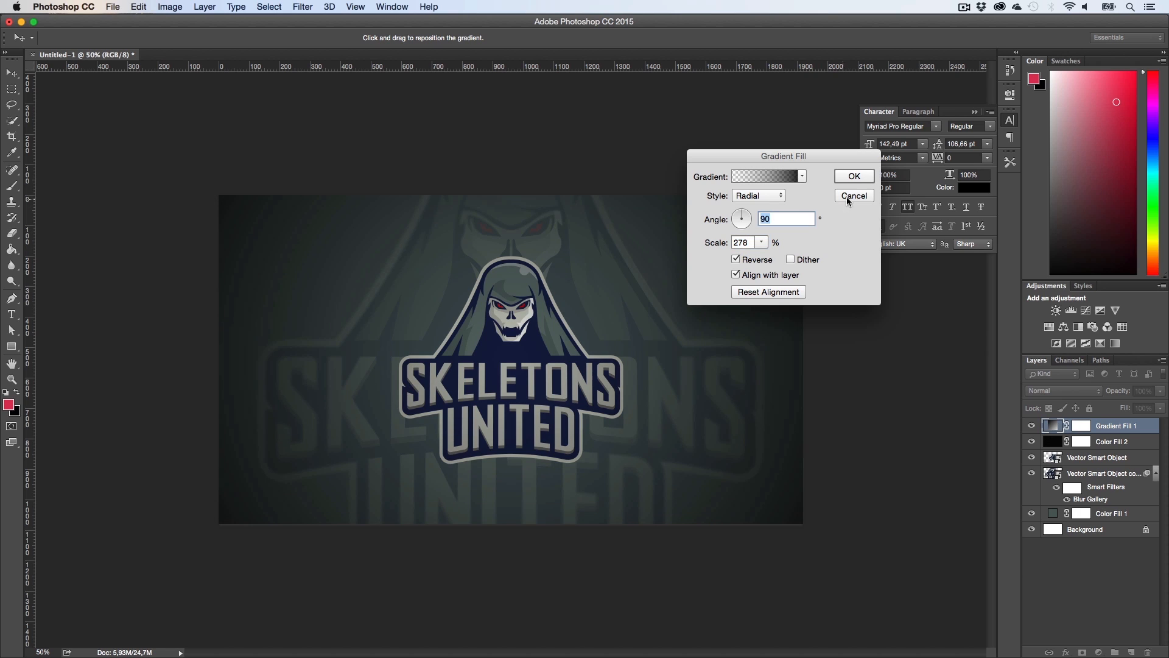
pyautogui.click(853, 177)
# Step: Set the gradient fill layer's blend mode to Overlay and its opacity to 73%
pyautogui.click(1052, 391)
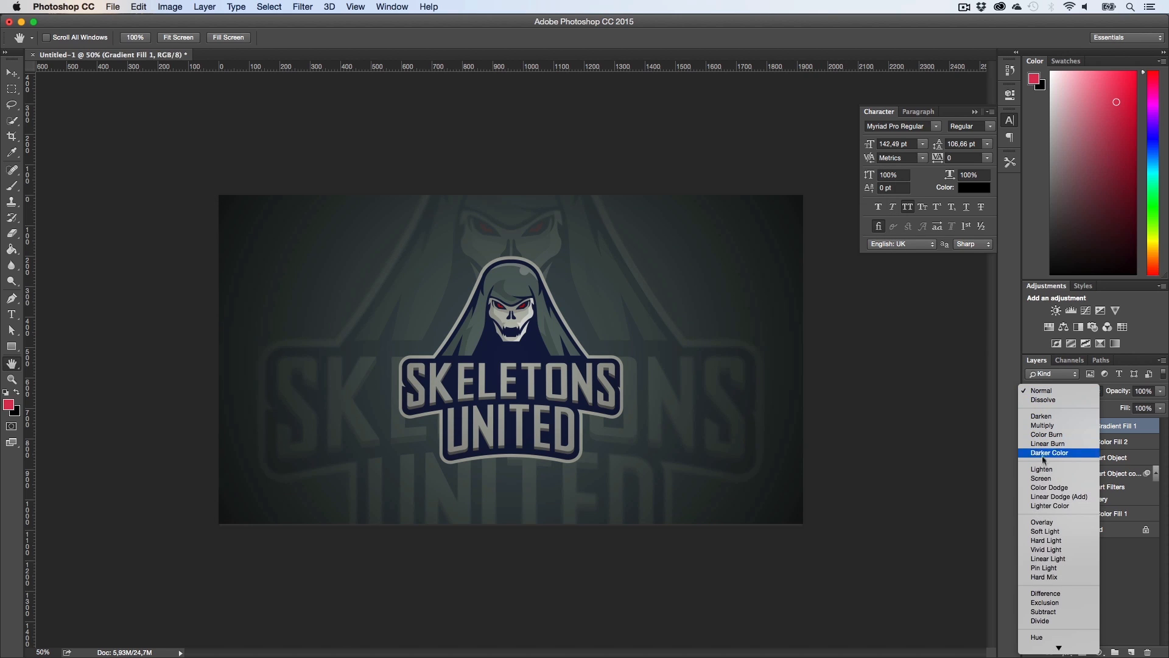
pyautogui.click(1043, 522)
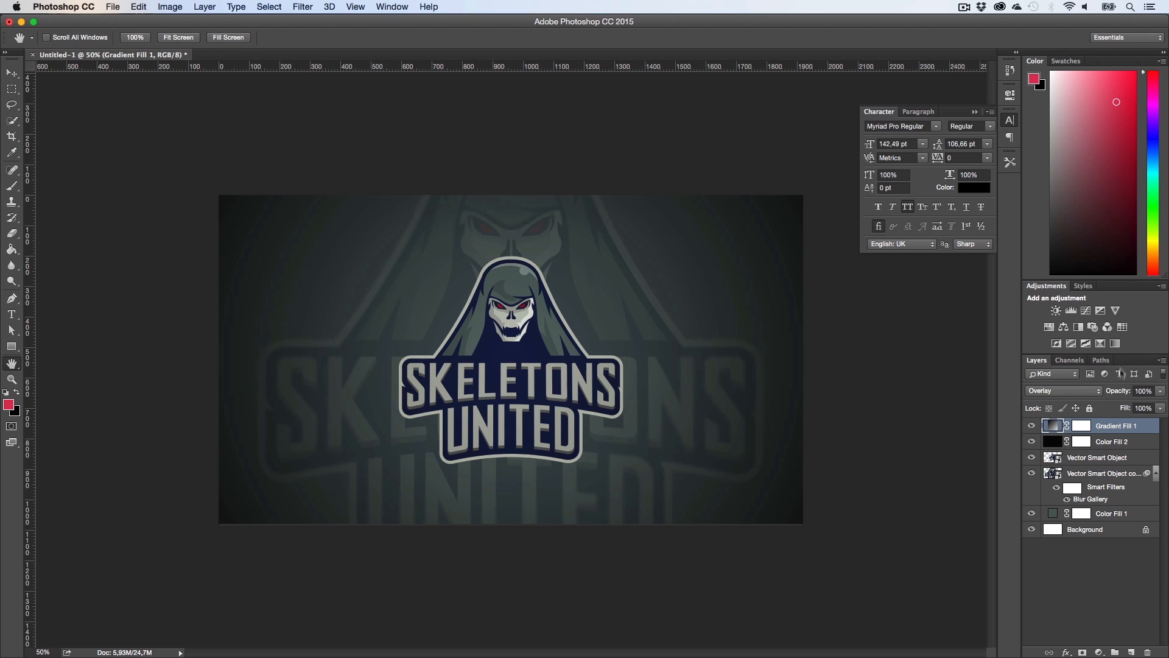
pyautogui.moveTo(1119, 396); pyautogui.dragTo(1100, 397)
pyautogui.press('h')
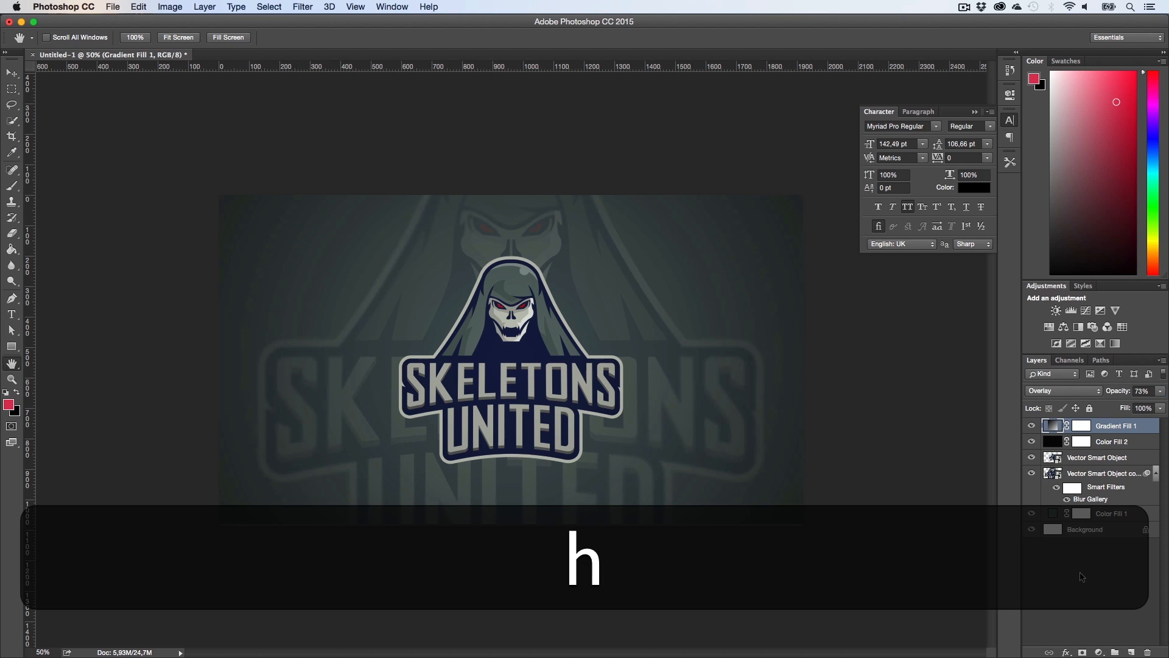
pyautogui.click(1079, 578)
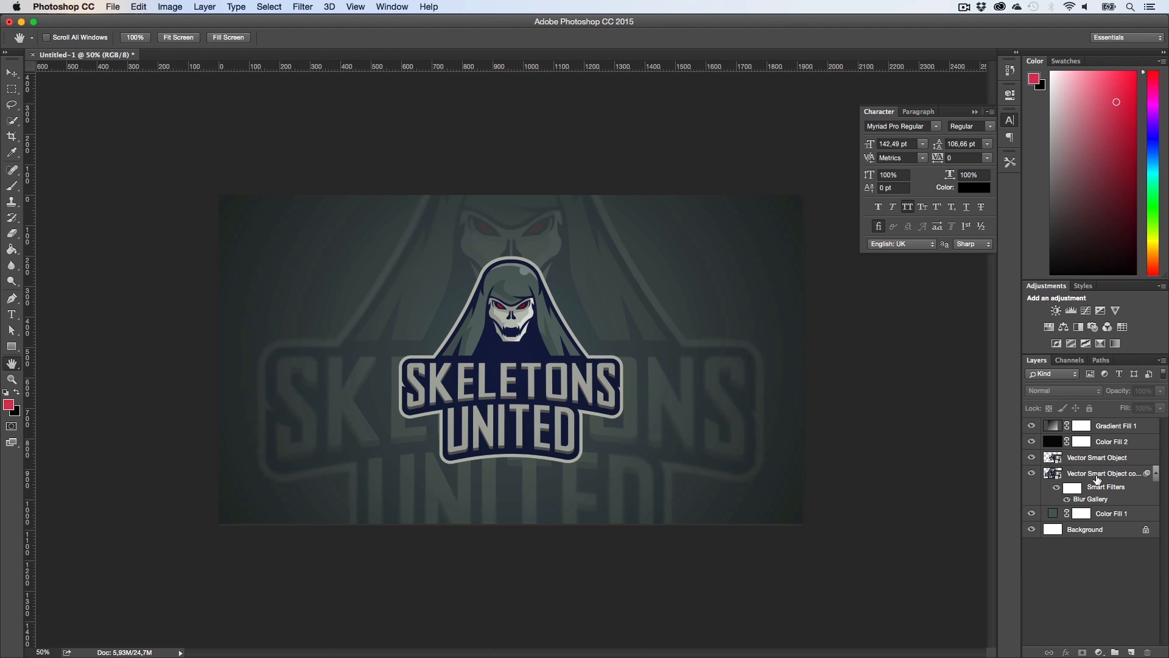
# Step: Try a Color Lookup adjustment above the blurred logo copy, testing several 3DLUT presets, and delete it
pyautogui.click(1096, 479)
pyautogui.click(1099, 652)
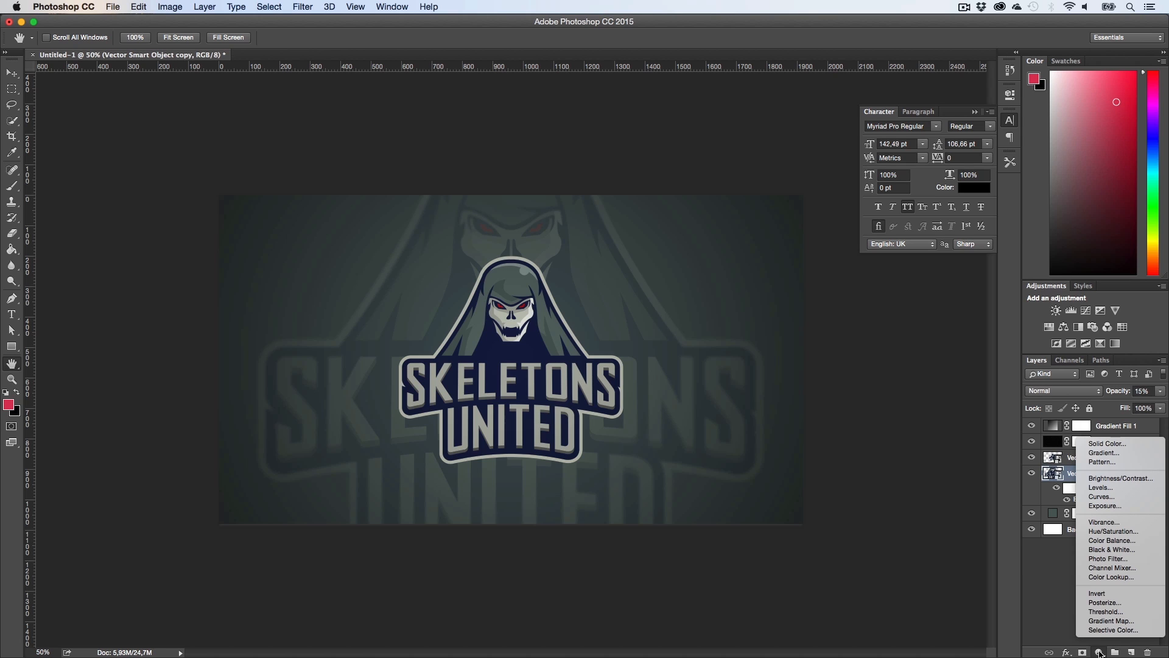
pyautogui.click(1107, 576)
pyautogui.click(913, 124)
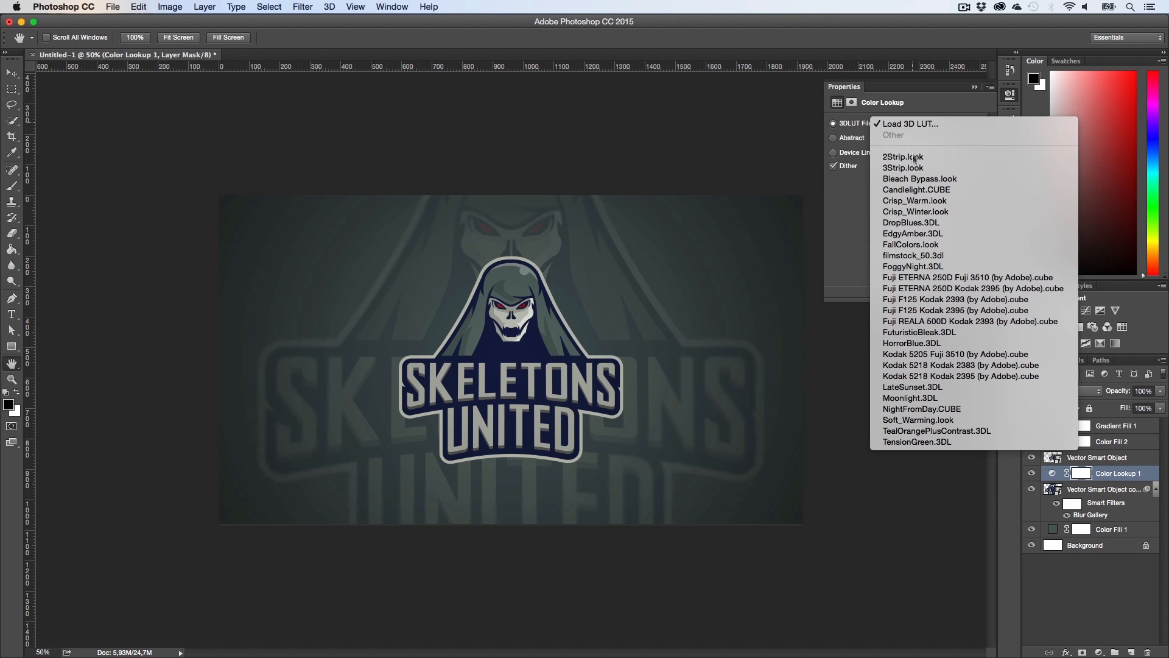
pyautogui.click(911, 200)
pyautogui.click(915, 124)
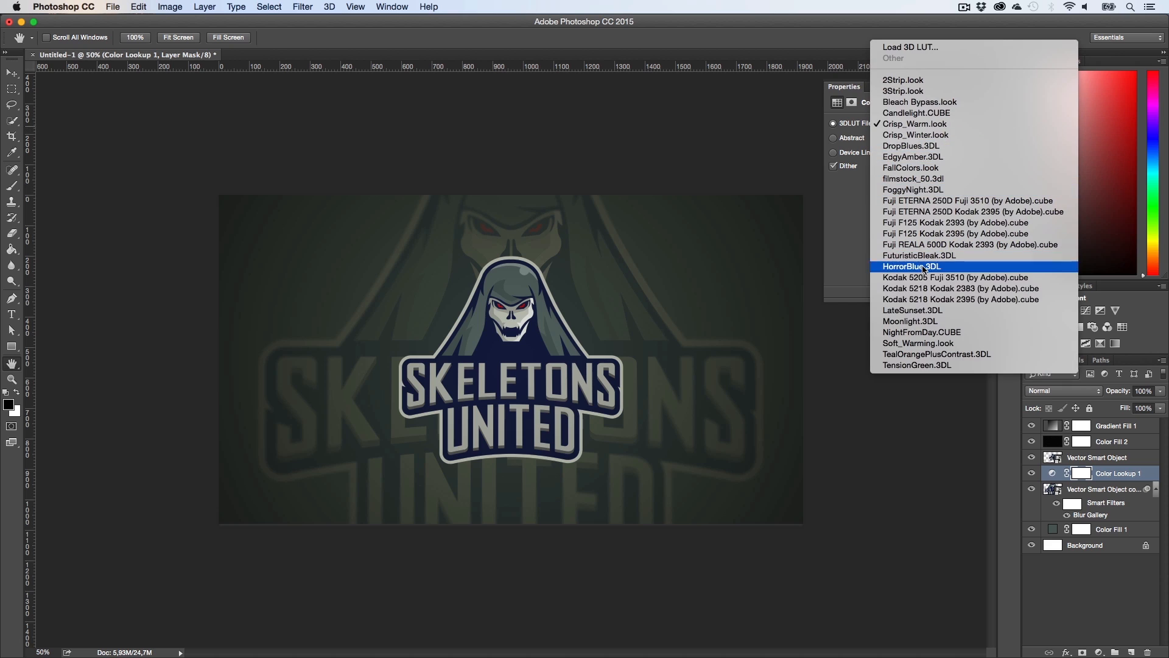
pyautogui.click(913, 309)
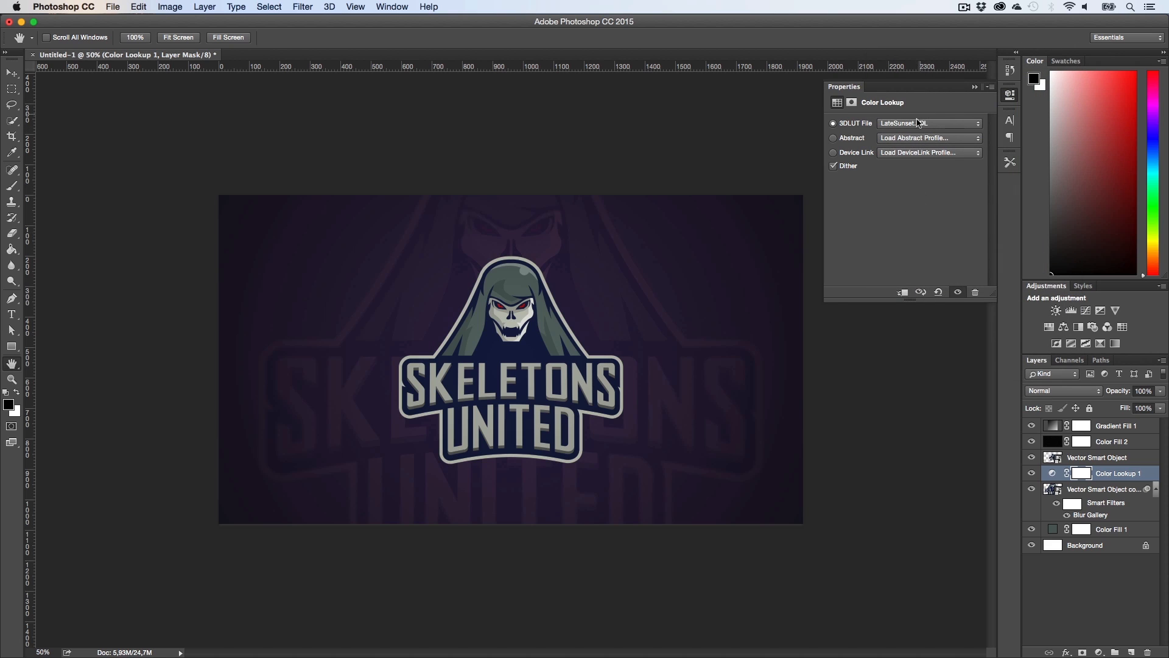
pyautogui.click(918, 123)
pyautogui.click(913, 155)
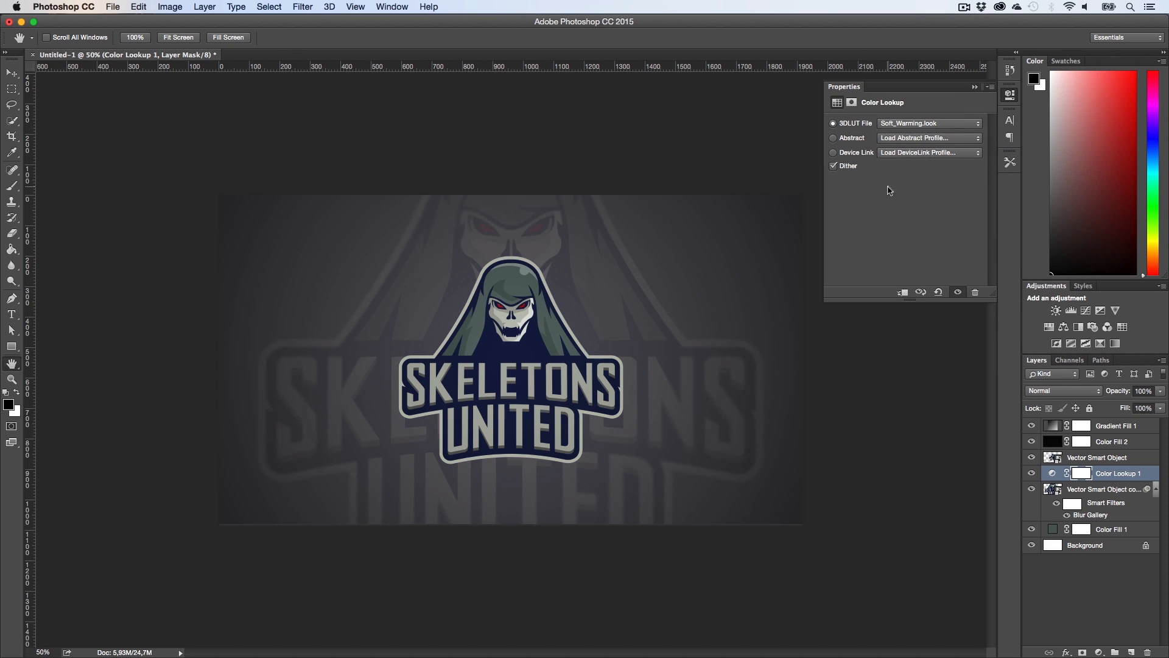
pyautogui.click(929, 124)
pyautogui.click(930, 151)
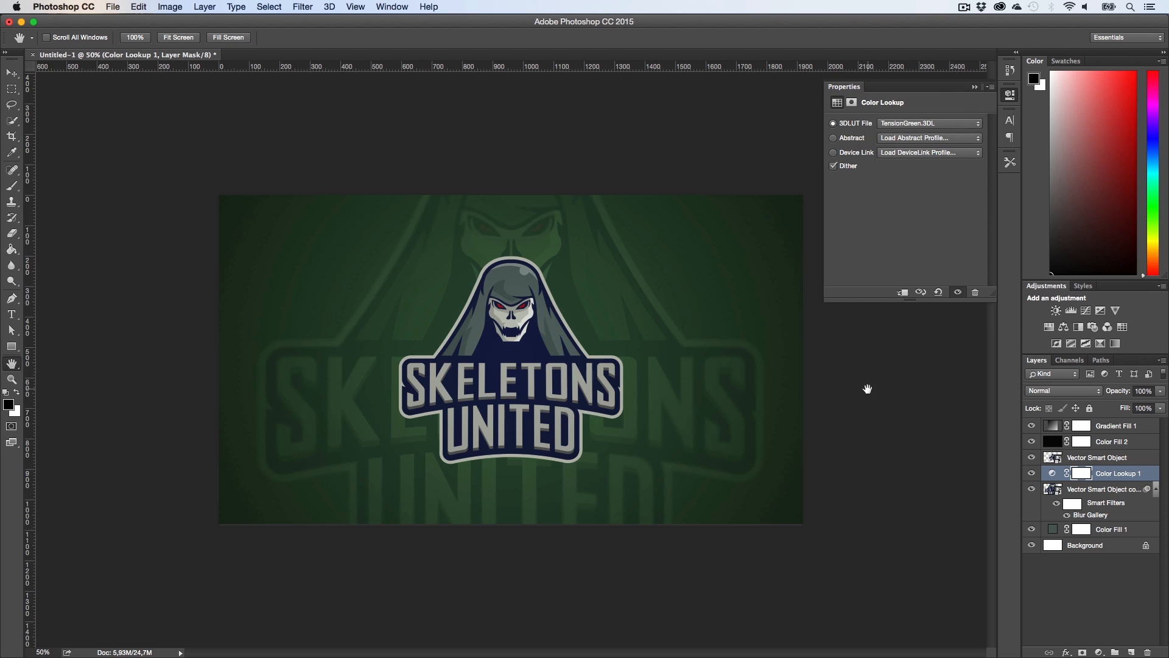
pyautogui.keyDown('super'); pyautogui.click(1114, 479); pyautogui.keyUp('super')
pyautogui.click(1115, 479)
pyautogui.press('BackSpace')
# Step: Zoom in to inspect the finished composition around the logo at 100%
pyautogui.press('super+1')
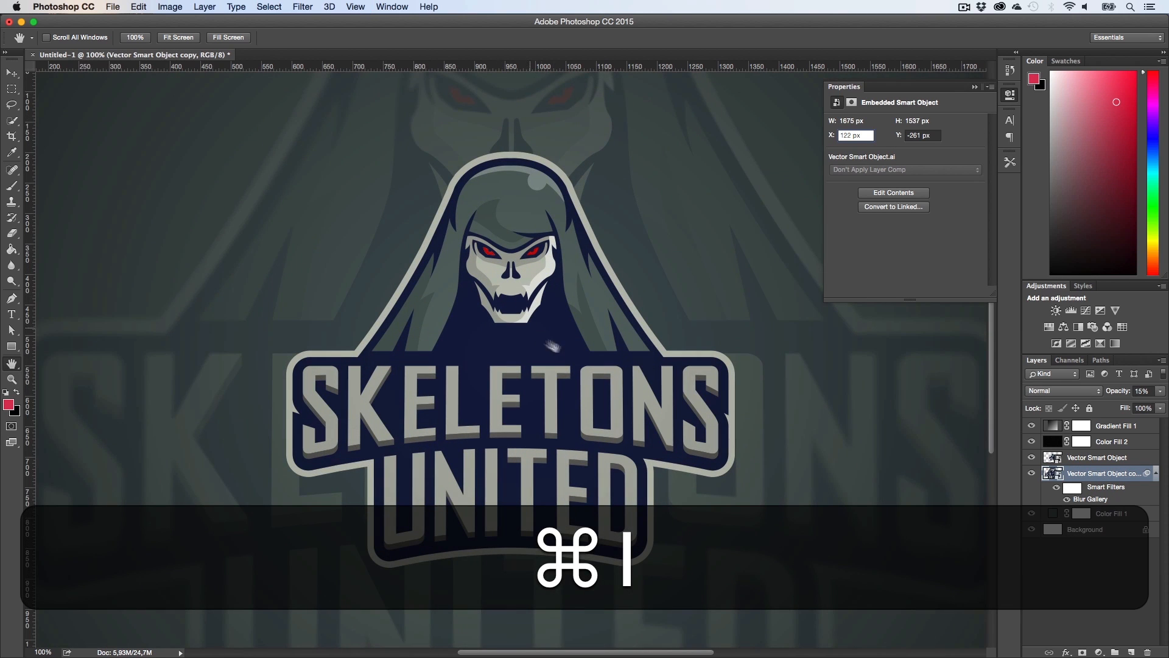
pyautogui.press('z')
pyautogui.click(976, 87)
pyautogui.moveTo(758, 271); pyautogui.dragTo(728, 282)
pyautogui.press('h')
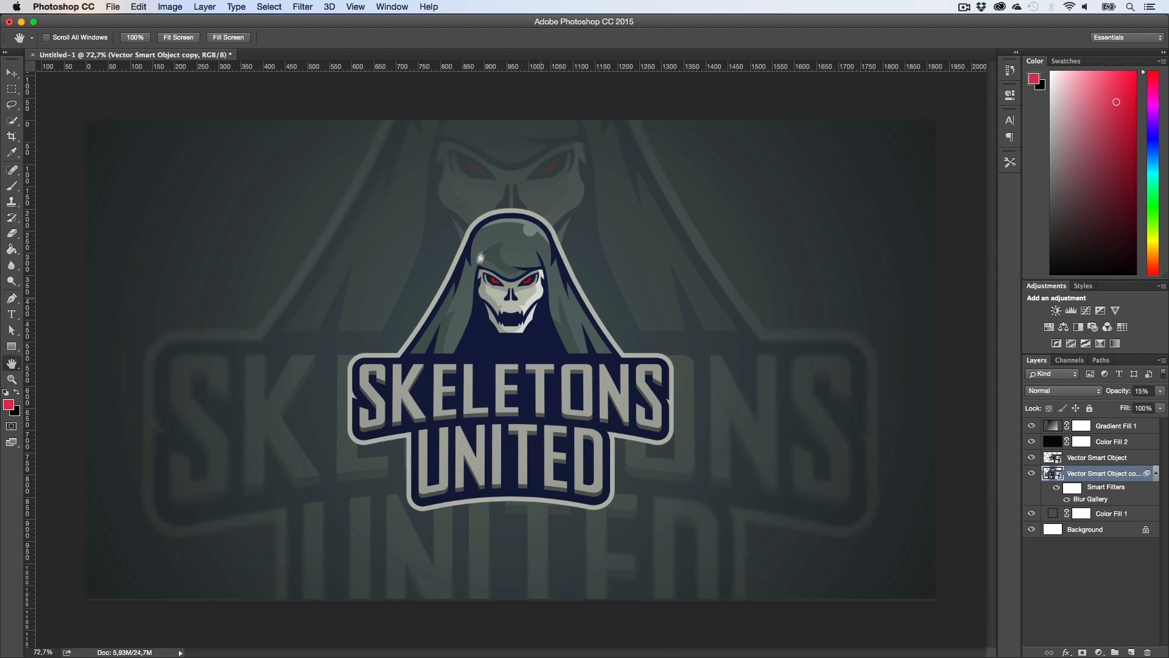
pyautogui.press('super')
pyautogui.press('super+1')
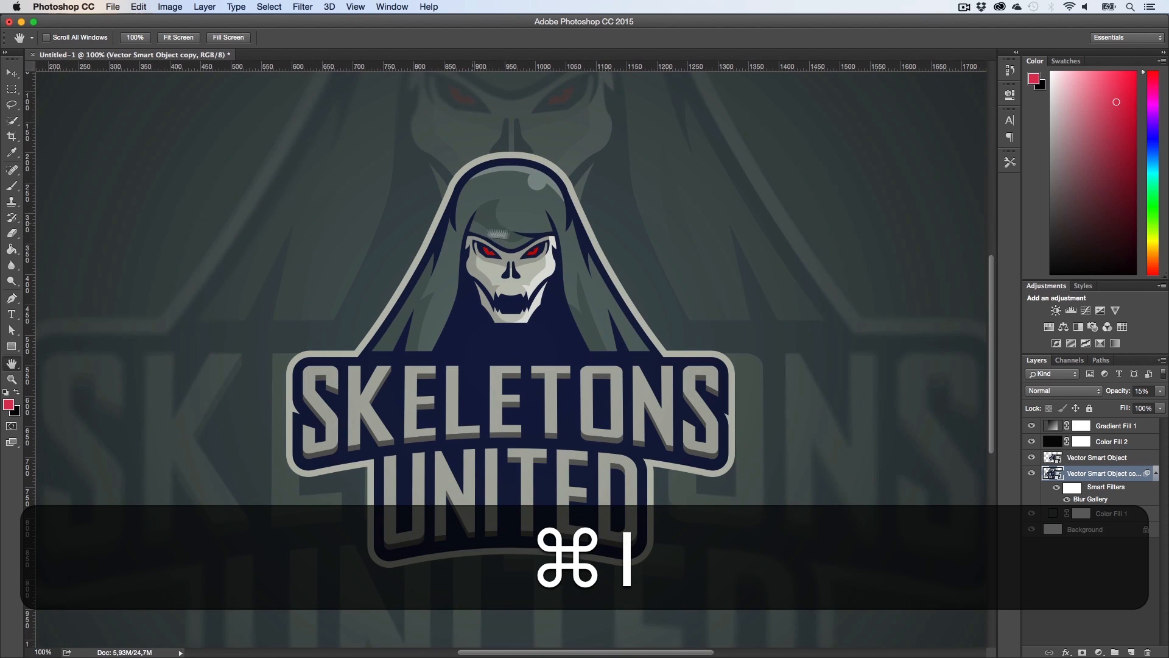